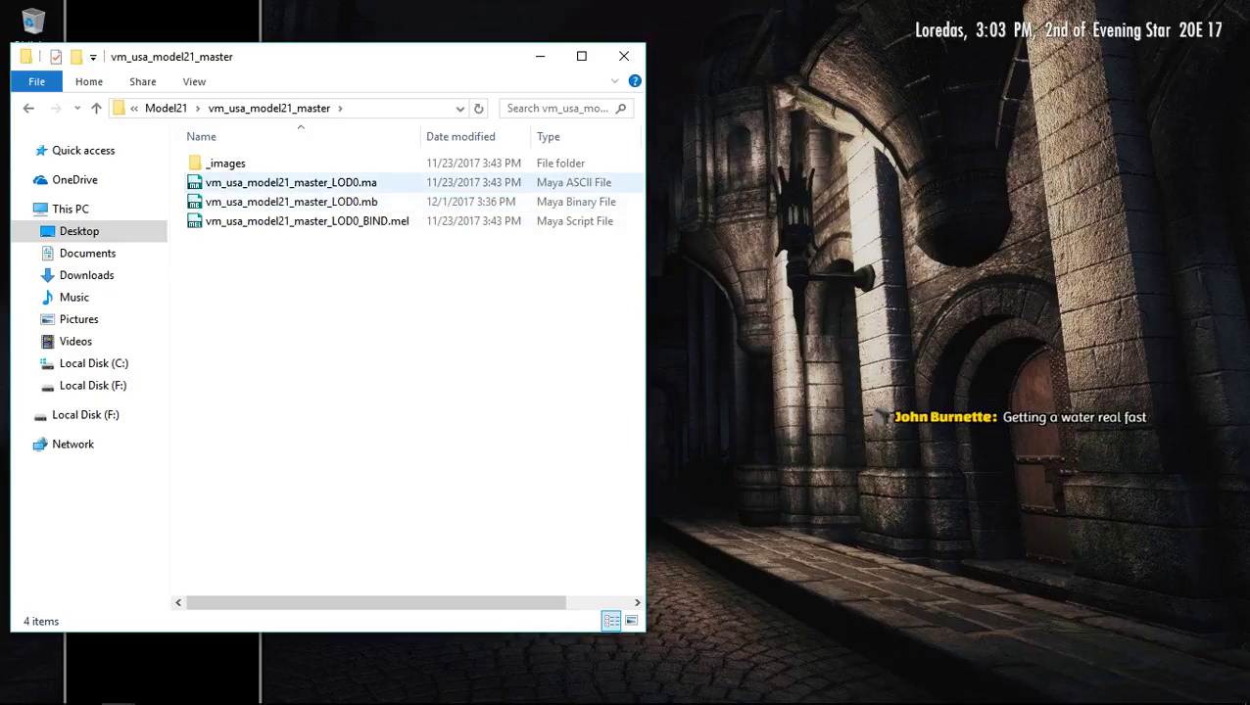
# Open vm_usa_model21_master_LOD0.ma in Maya and go to the vm_usa_model21_clip_base folder
pyautogui.click(293, 183)
pyautogui.click(165, 108)
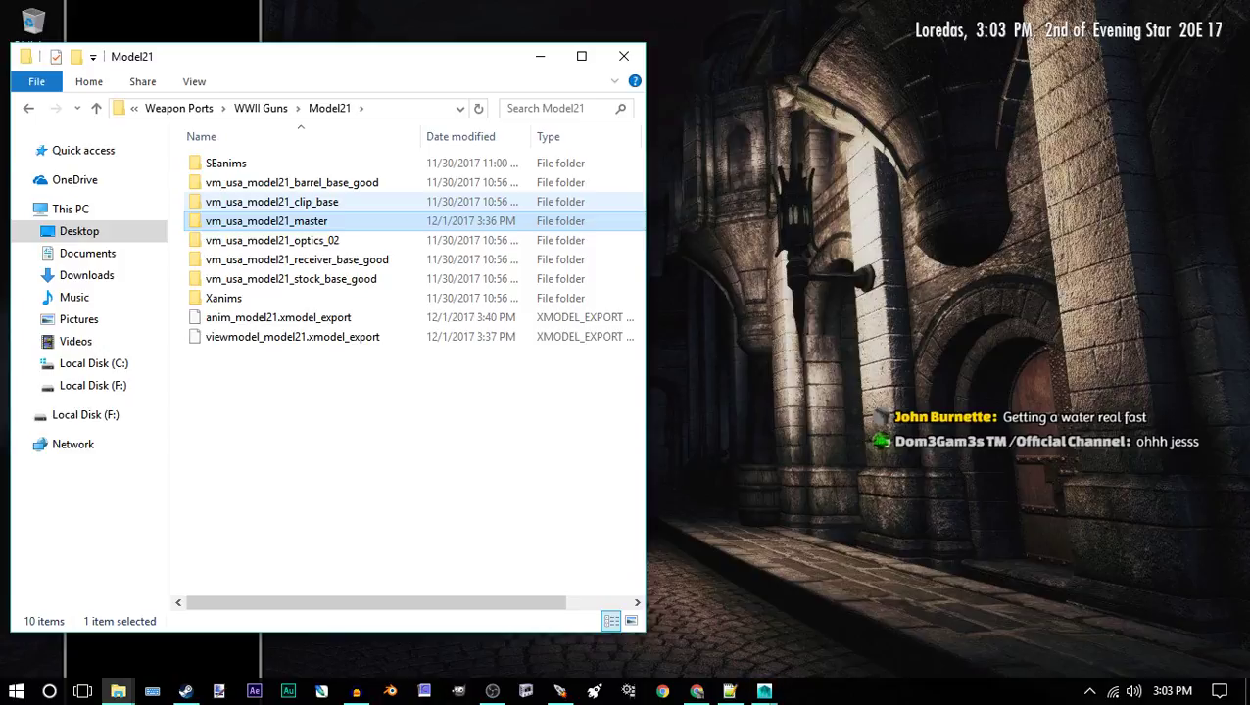
pyautogui.doubleClick(271, 201)
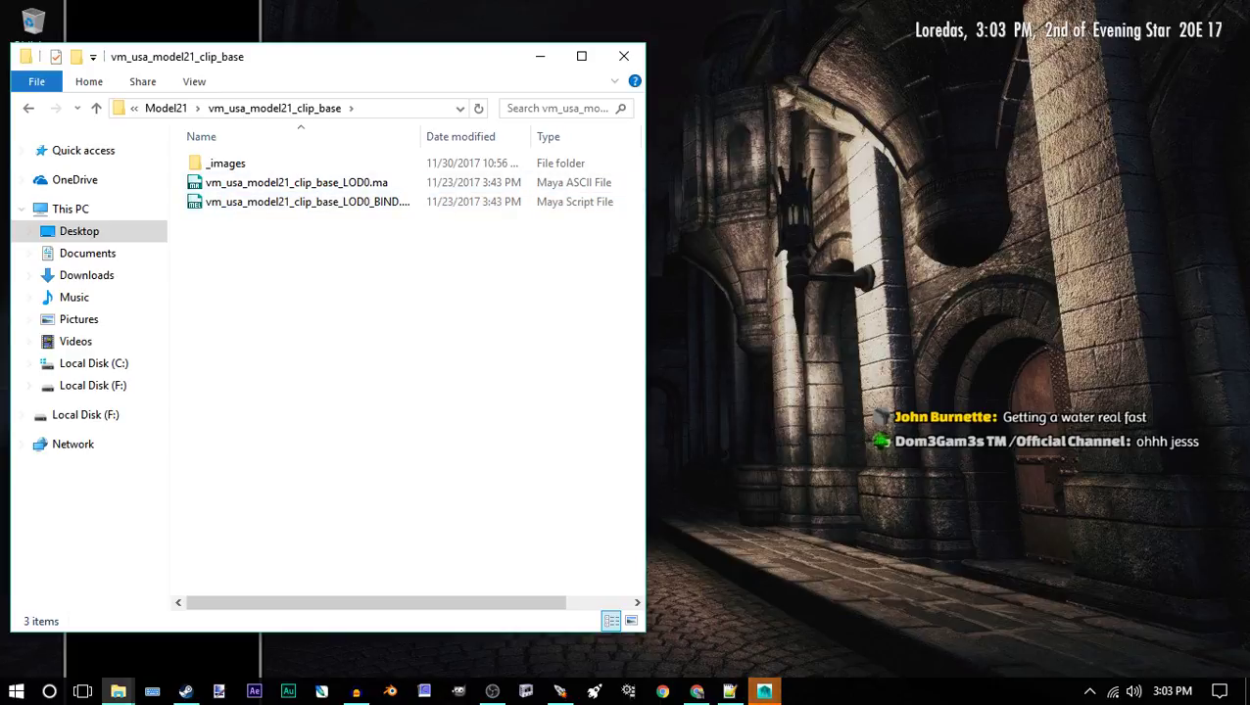
pyautogui.click(764, 691)
# Bring in vm_usa_model21_clip_base_LOD0.ma from the vm_usa_model21_clip_base folder
pyautogui.click(165, 109)
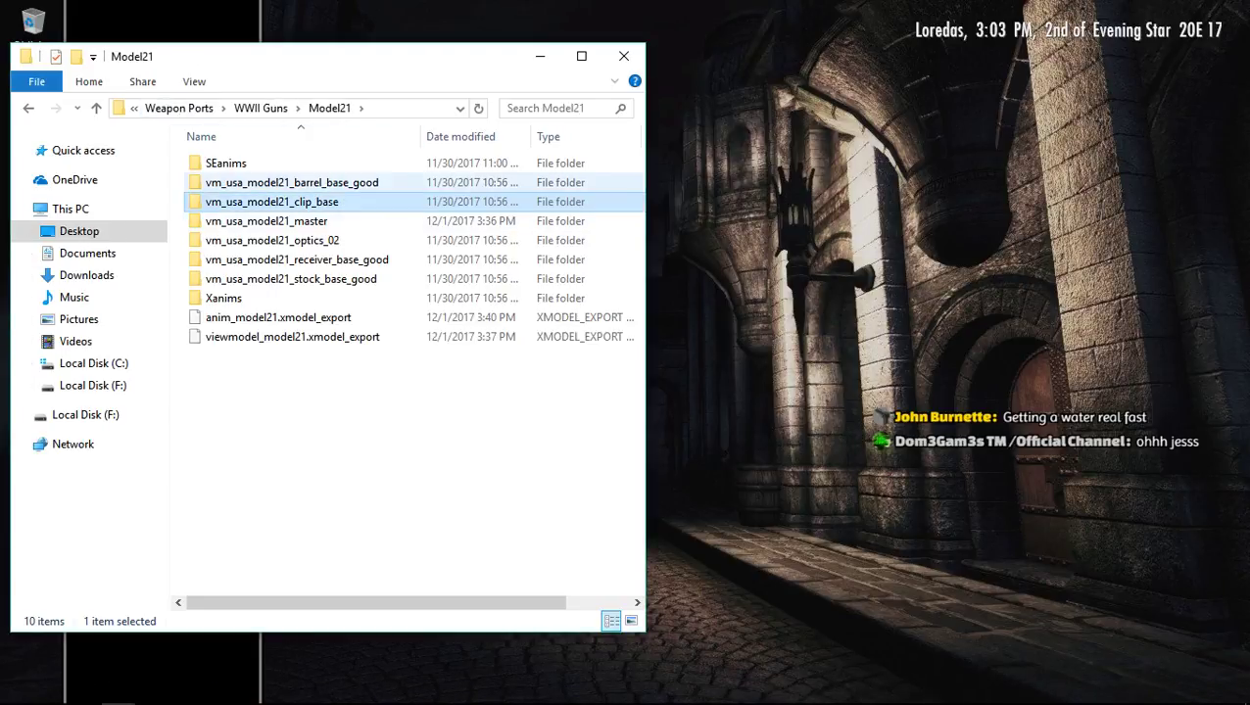
pyautogui.doubleClick(266, 220)
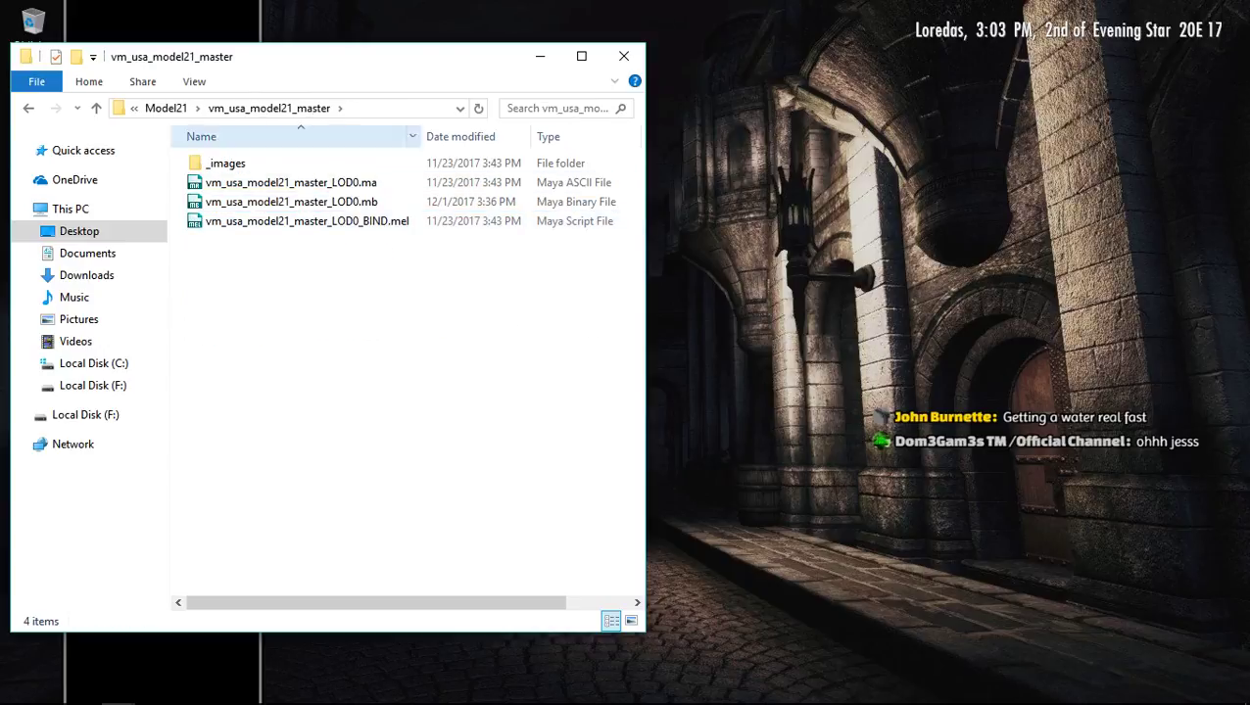
pyautogui.press('BackSpace')
pyautogui.doubleClick(267, 201)
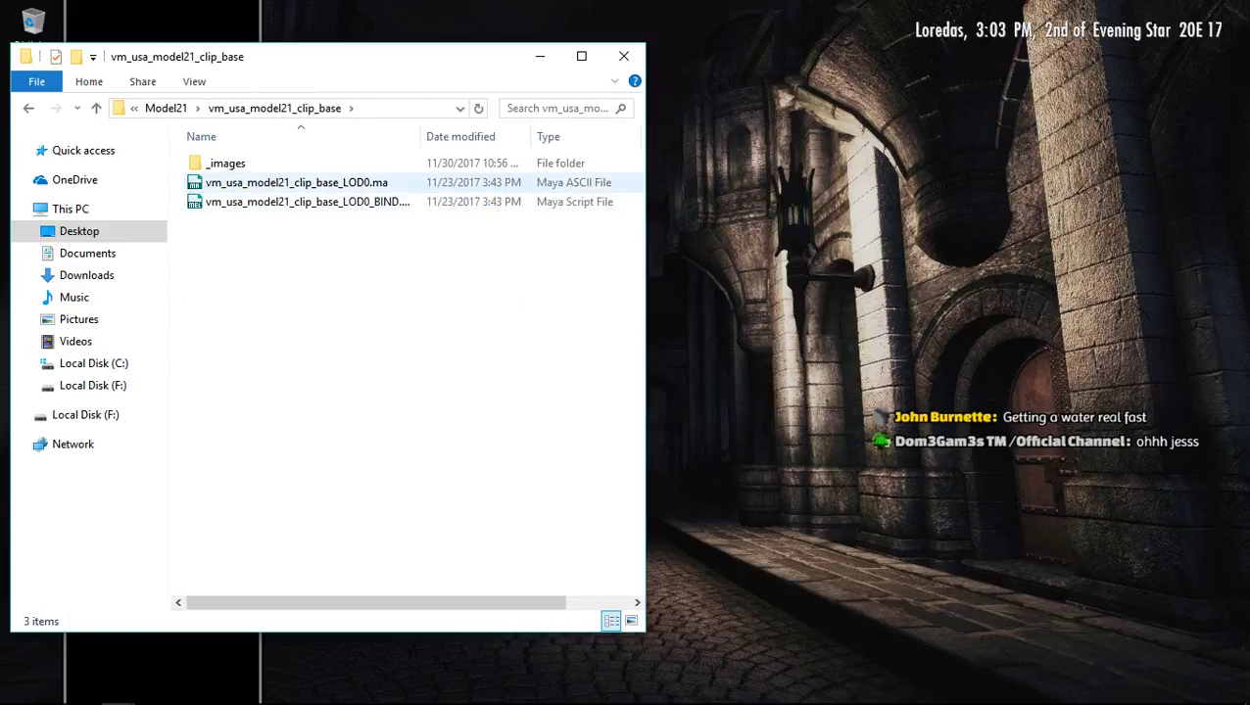
pyautogui.click(284, 183)
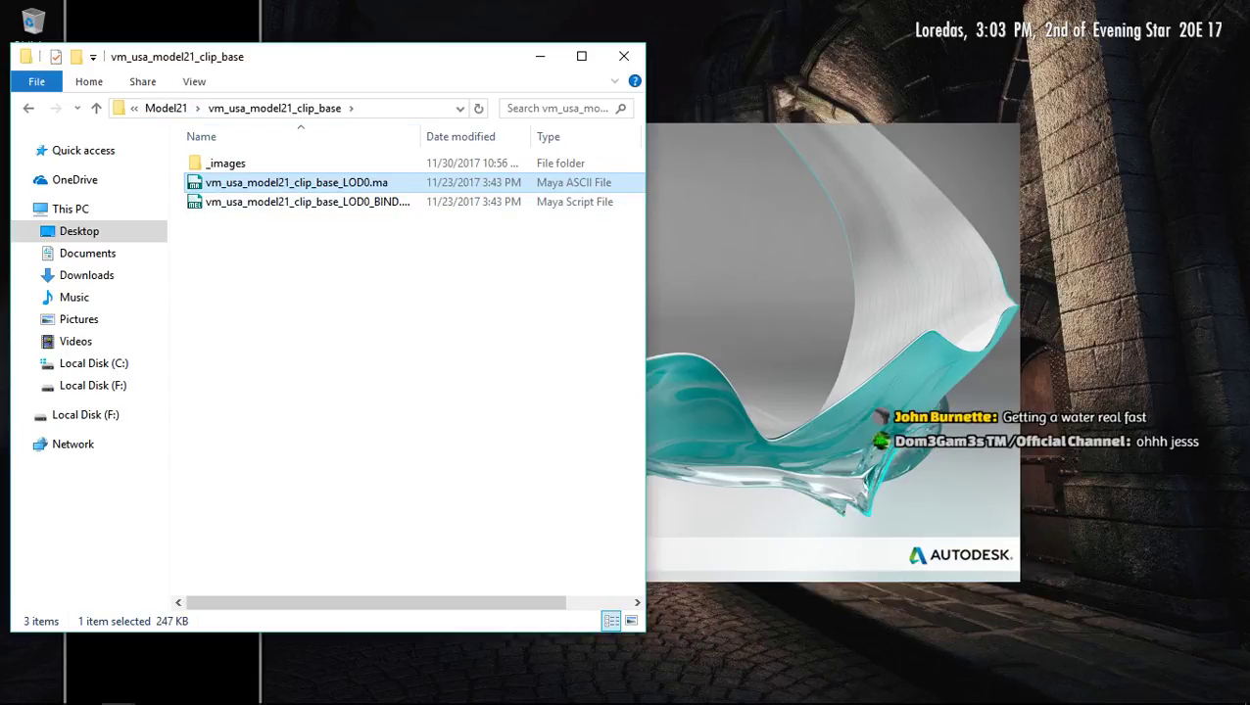
# Import the Maya ASCII model from the vm_usa_model21_barrel_base_good folder, and return to the Model21 folder
pyautogui.click(165, 108)
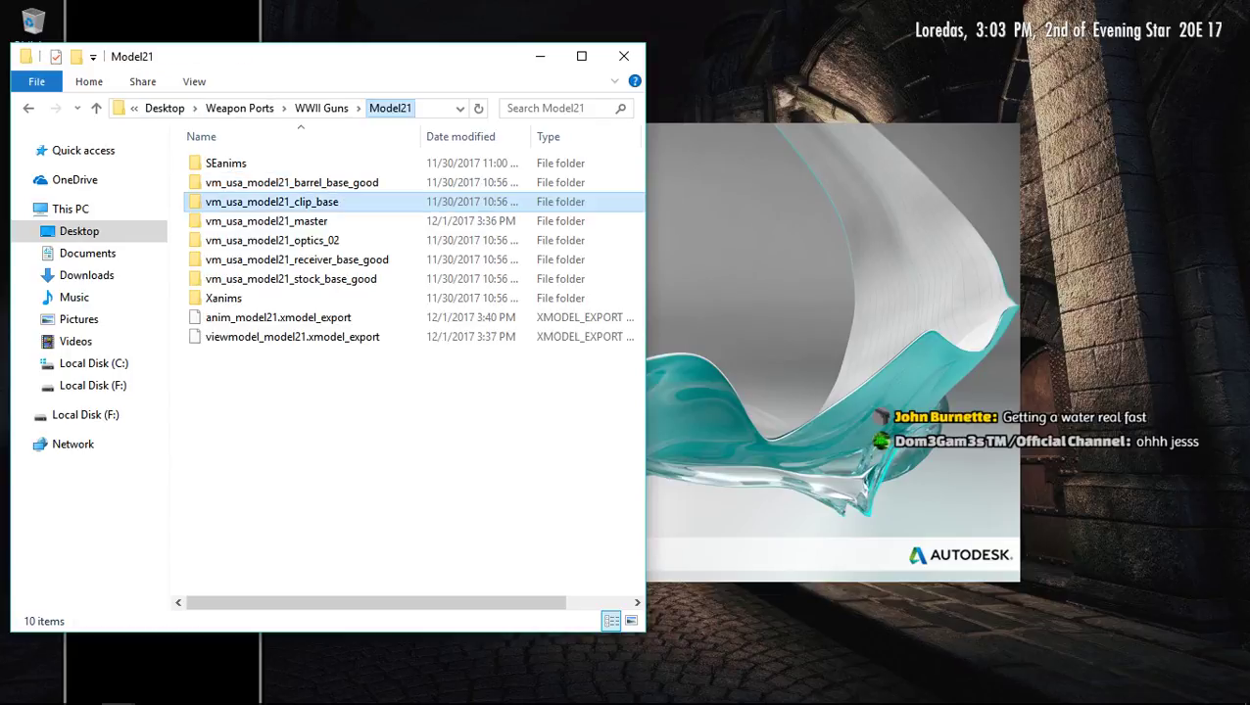
pyautogui.doubleClick(292, 182)
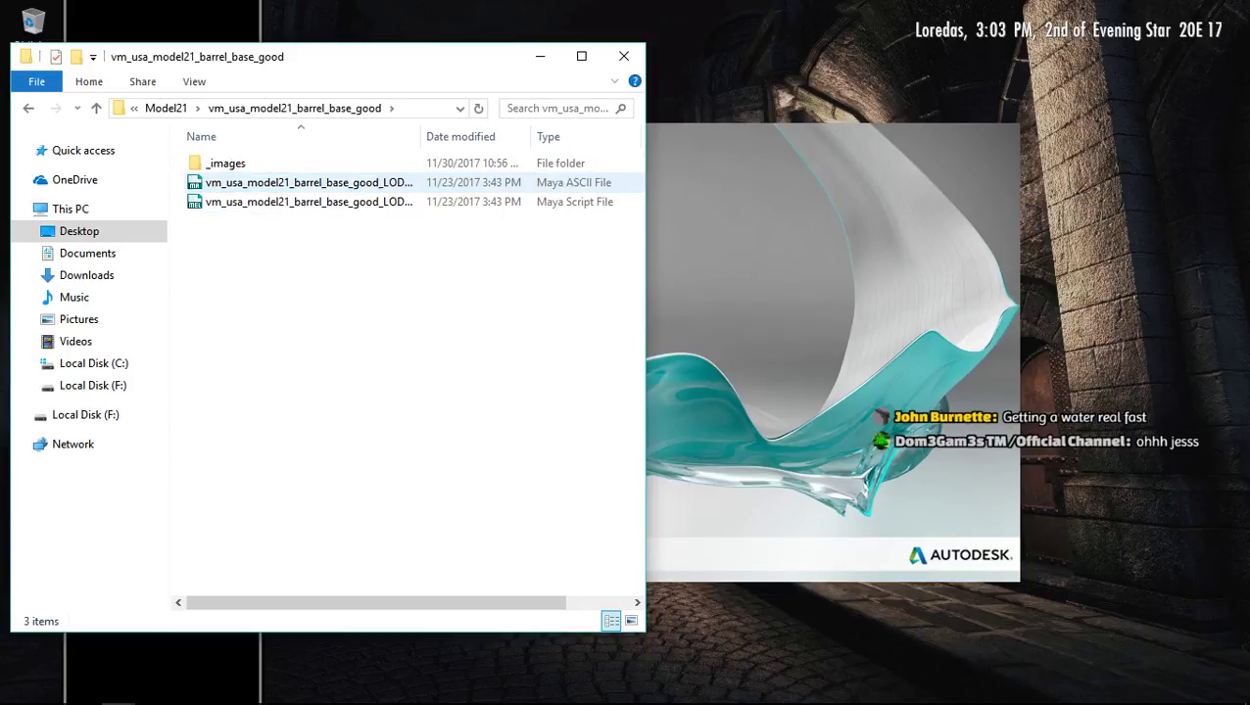
pyautogui.moveTo(294, 182); pyautogui.dragTo(166, 235)
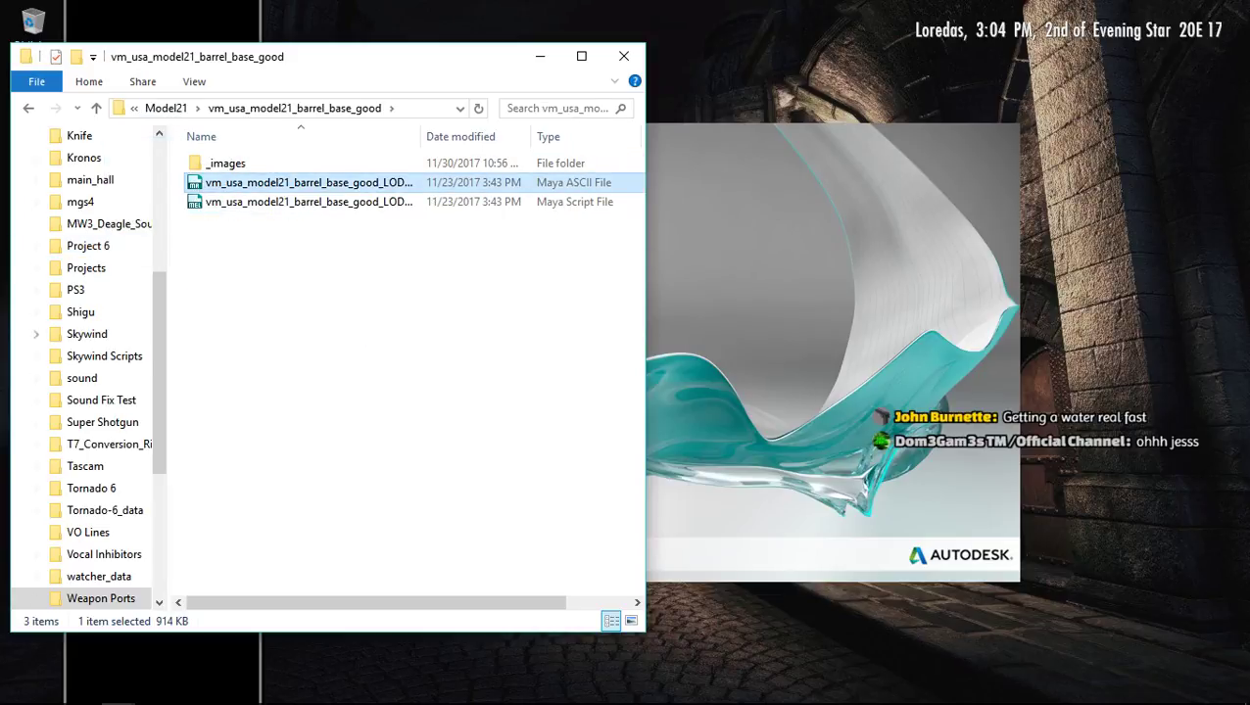
pyautogui.click(165, 107)
pyautogui.scroll(3, 95, 223)
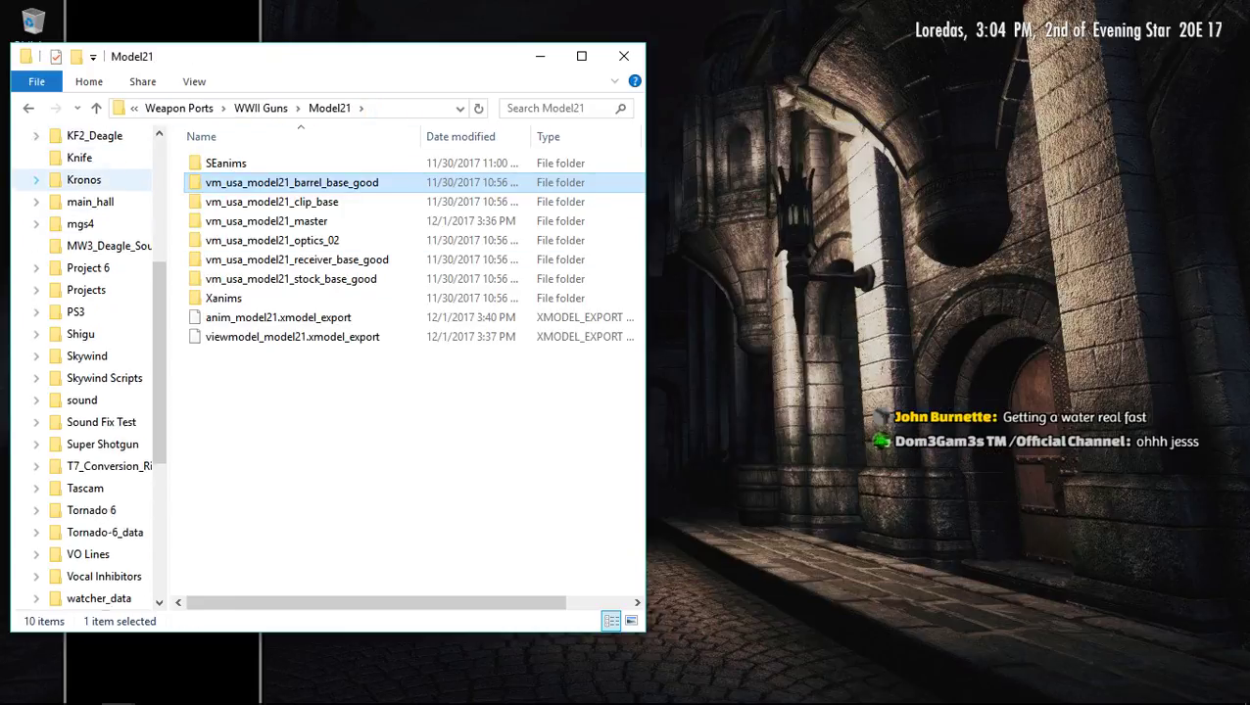
pyautogui.scroll(4, 95, 224)
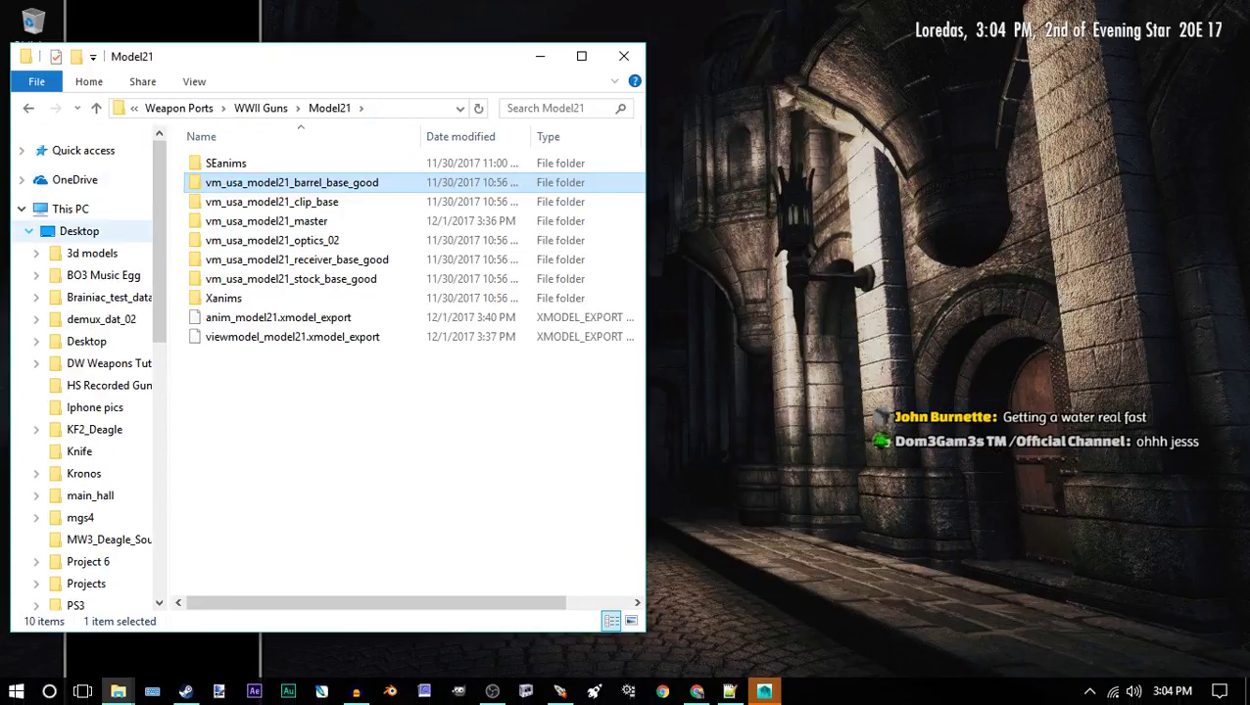
# Bring up the WWII Guns Model21 folder window and place it beside the Maya viewport
pyautogui.moveTo(271, 60); pyautogui.dragTo(527, 55)
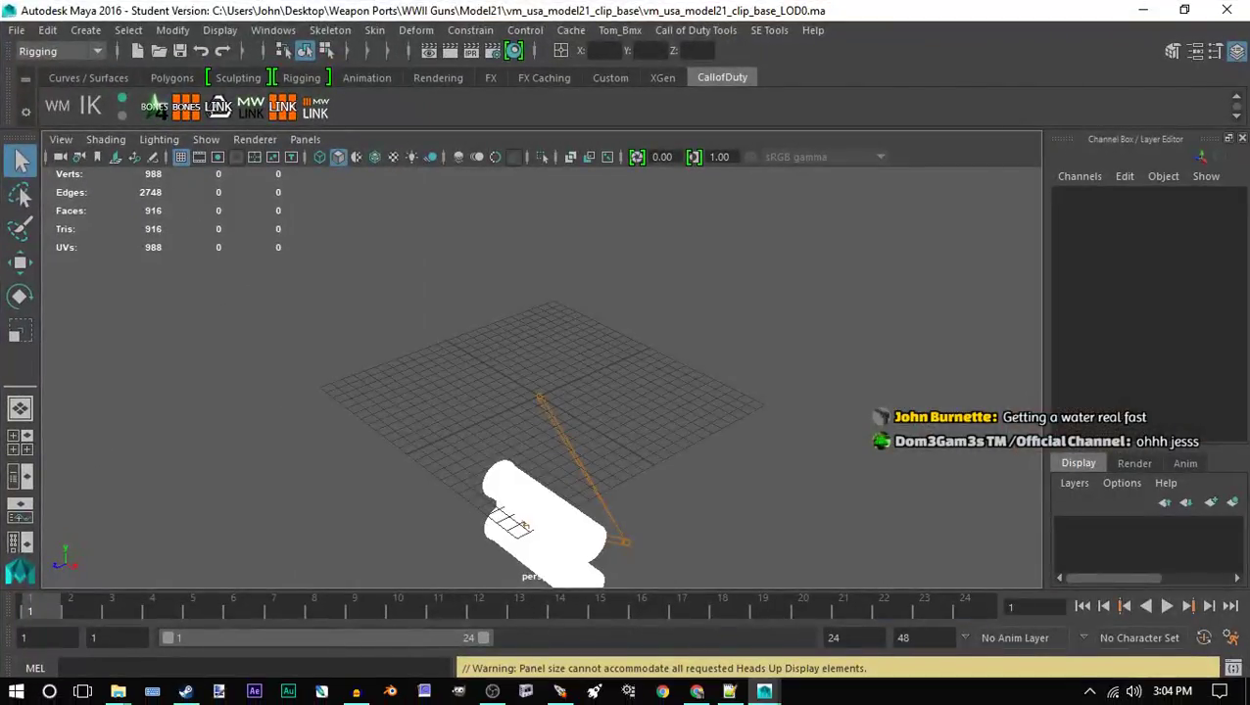
pyautogui.moveTo(117, 691)
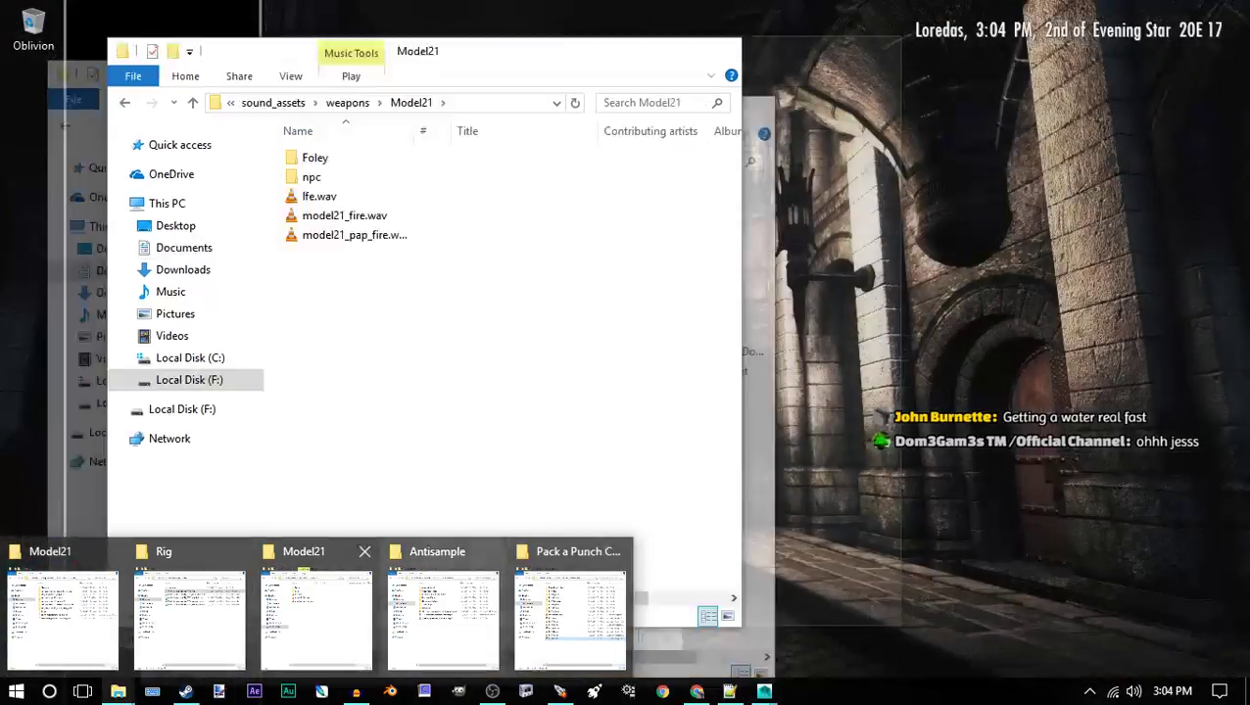
pyautogui.click(316, 617)
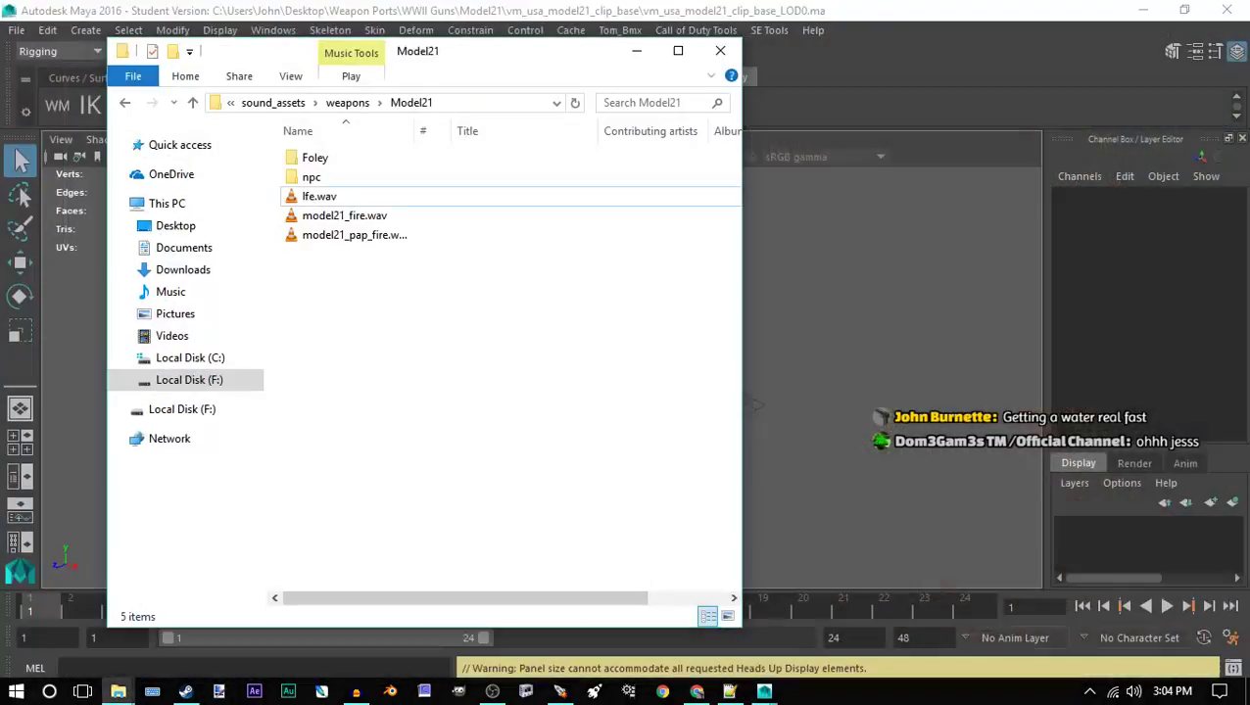
pyautogui.moveTo(258, 50); pyautogui.dragTo(946, 74)
pyautogui.click(1109, 66)
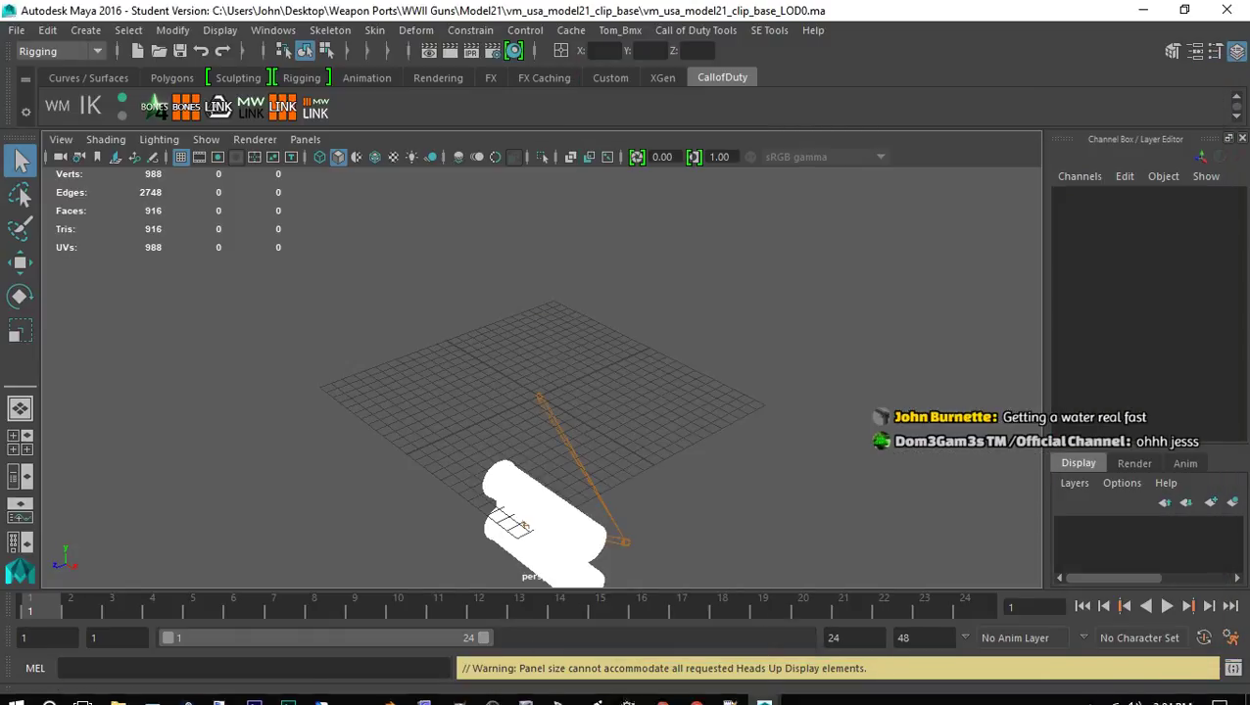
pyautogui.click(306, 612)
pyautogui.moveTo(608, 55); pyautogui.dragTo(1026, 88)
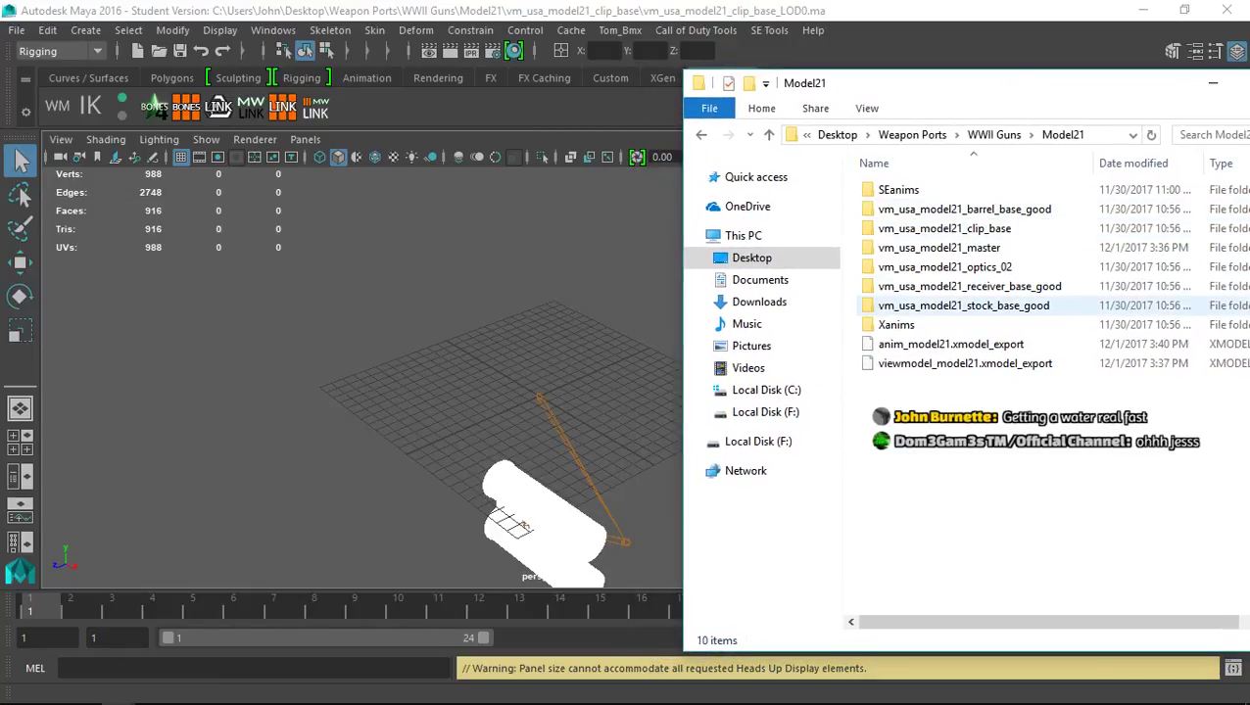
pyautogui.doubleClick(970, 286)
pyautogui.click(979, 209)
pyautogui.moveTo(979, 209); pyautogui.dragTo(548, 363)
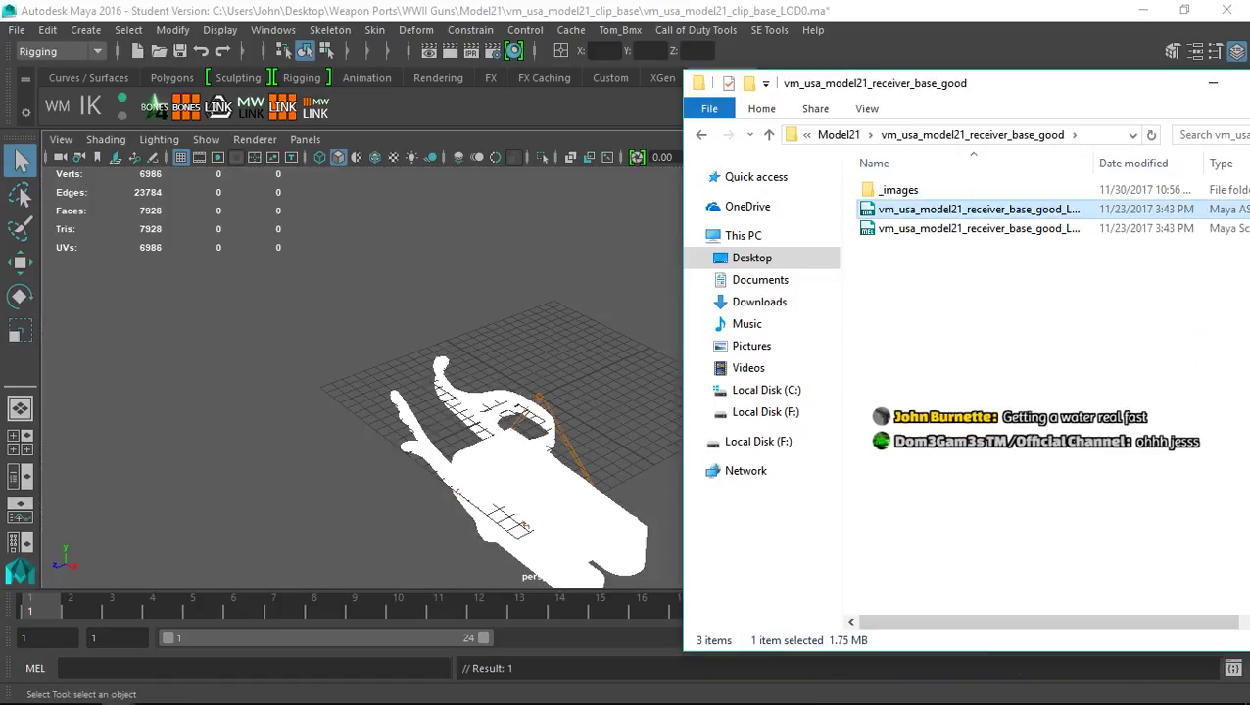
pyautogui.click(1213, 83)
pyautogui.keyDown('alt'); pyautogui.moveTo(686, 284); pyautogui.dragTo(588, 323); pyautogui.keyUp('alt')
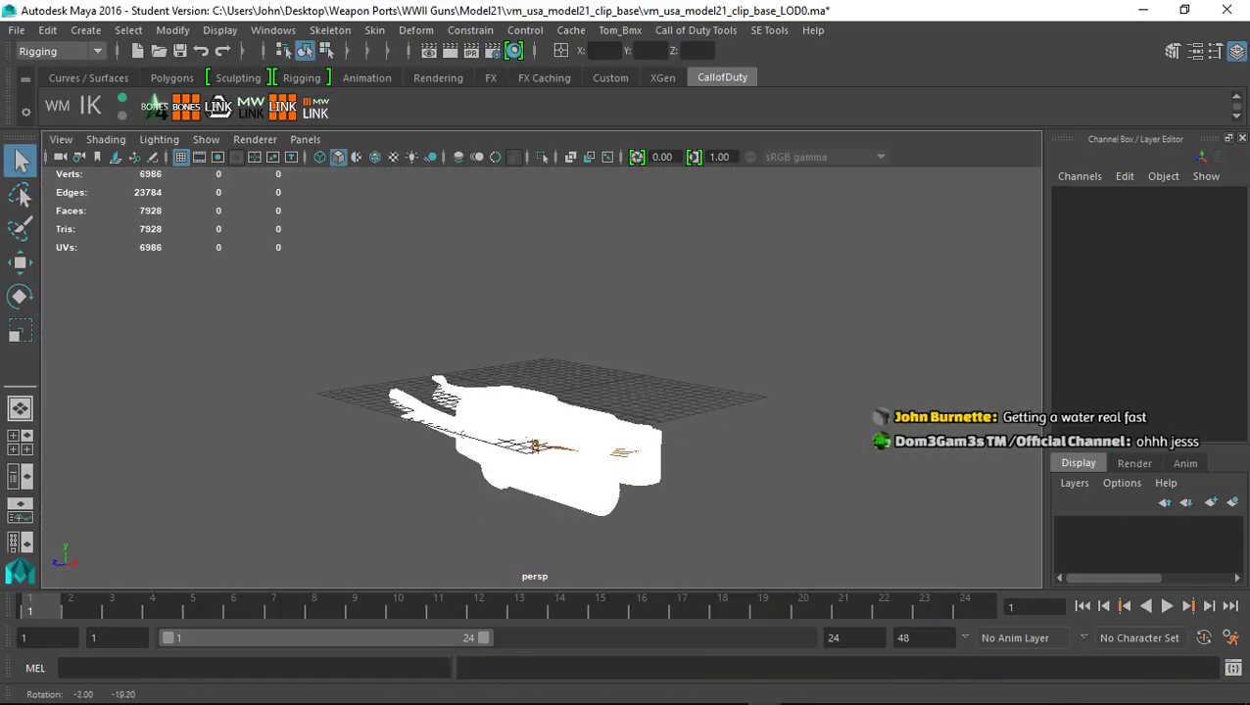
# Close the separate clip_base scene, discarding its changes, and return to the master scene
pyautogui.click(1226, 9)
pyautogui.click(625, 373)
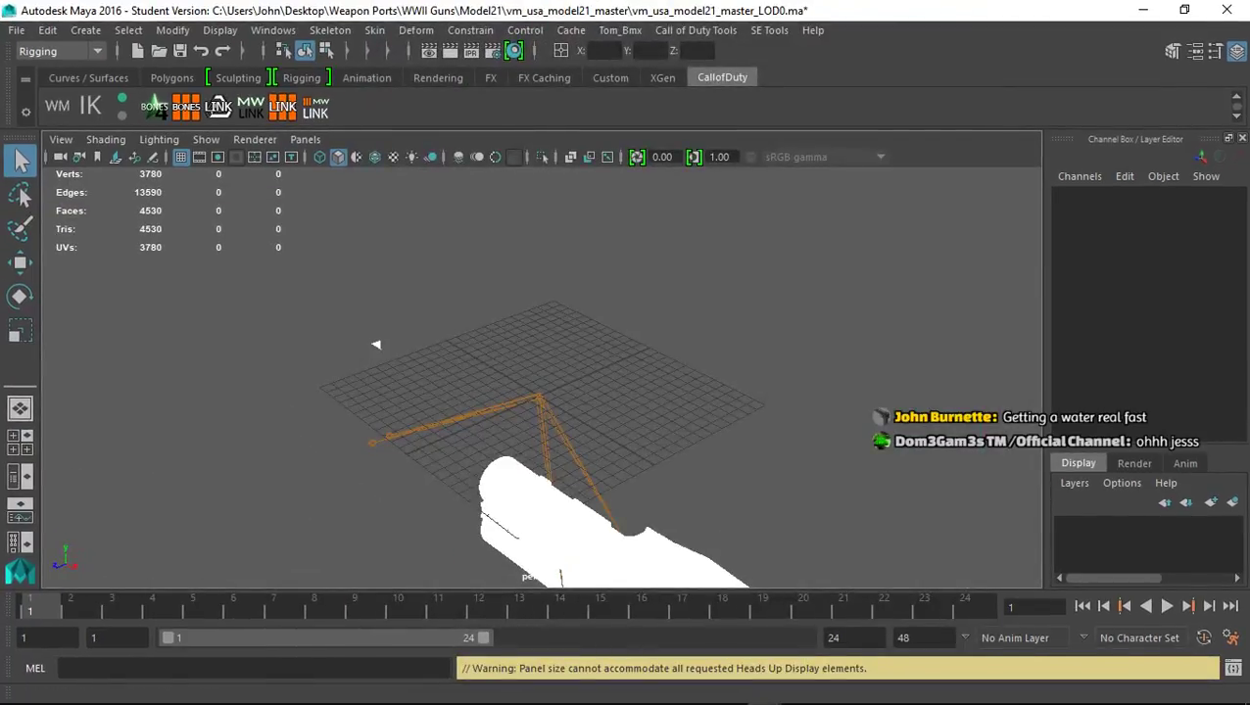
pyautogui.keyDown('alt'); pyautogui.moveTo(375, 344); pyautogui.dragTo(825, 332); pyautogui.keyUp('alt')
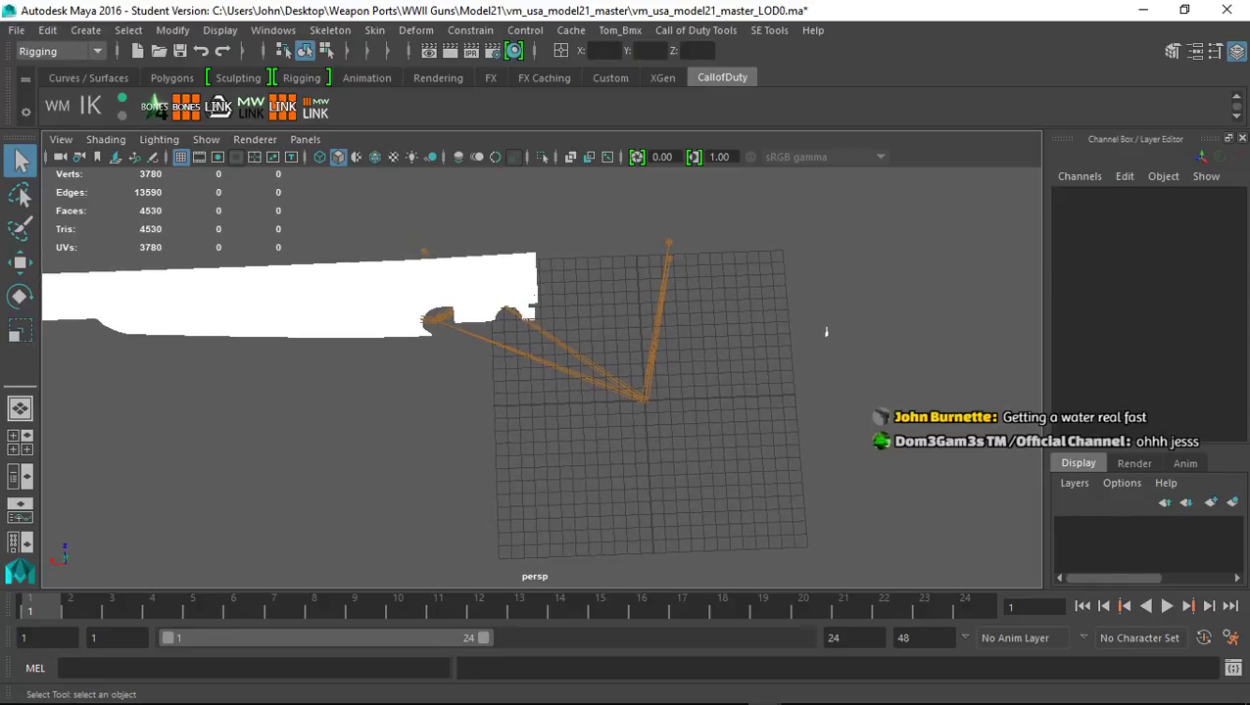
# Import the Maya ASCII model from the vm_usa_model21_stock_base_good folder into the master scene
pyautogui.moveTo(117, 698)
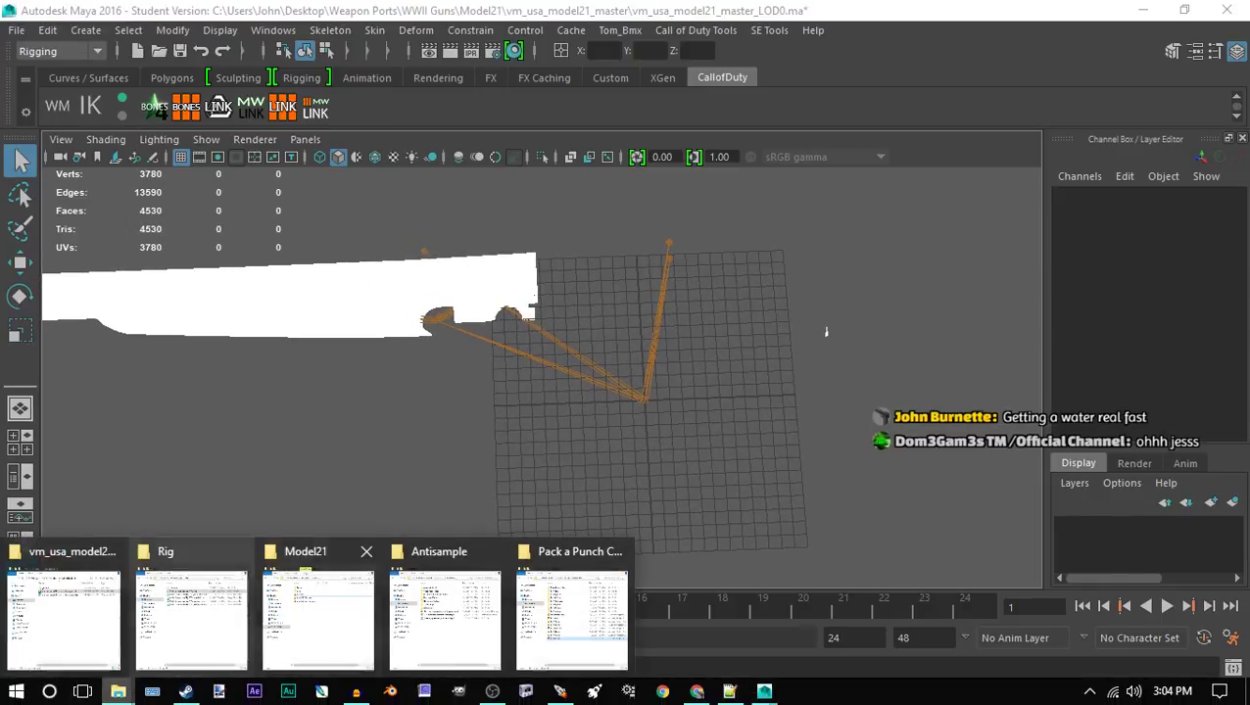
pyautogui.click(63, 612)
pyautogui.click(839, 134)
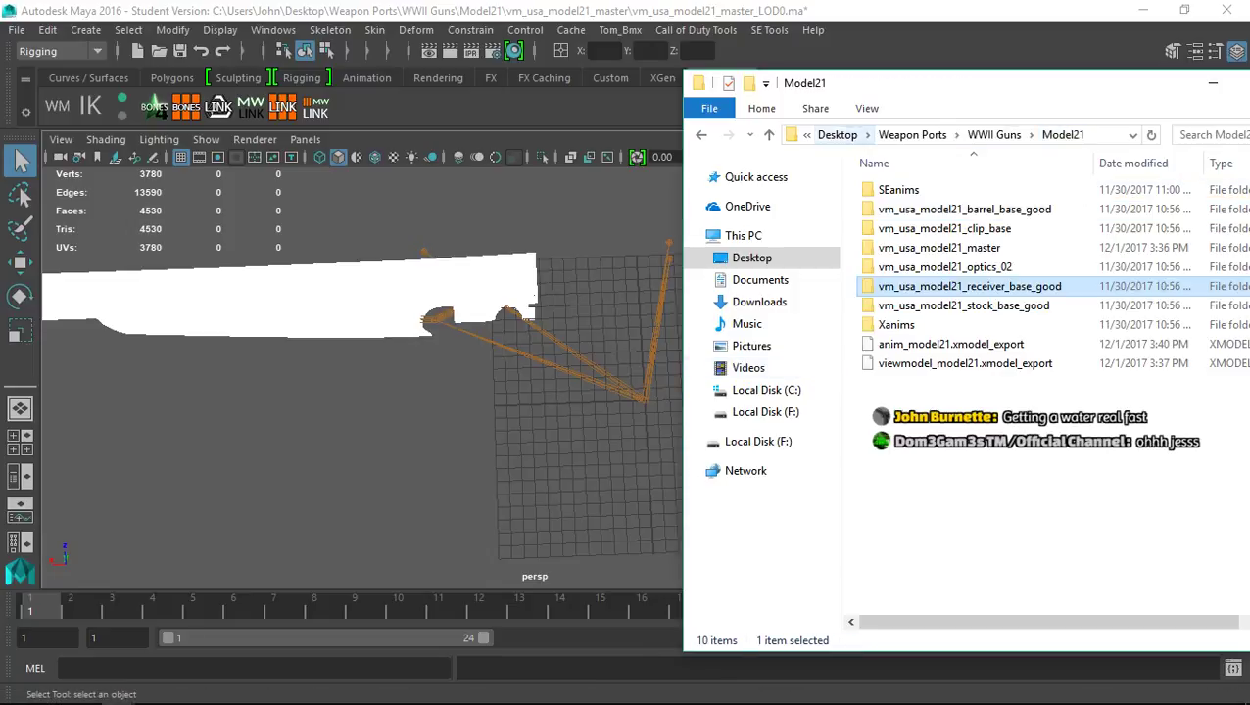
pyautogui.doubleClick(964, 305)
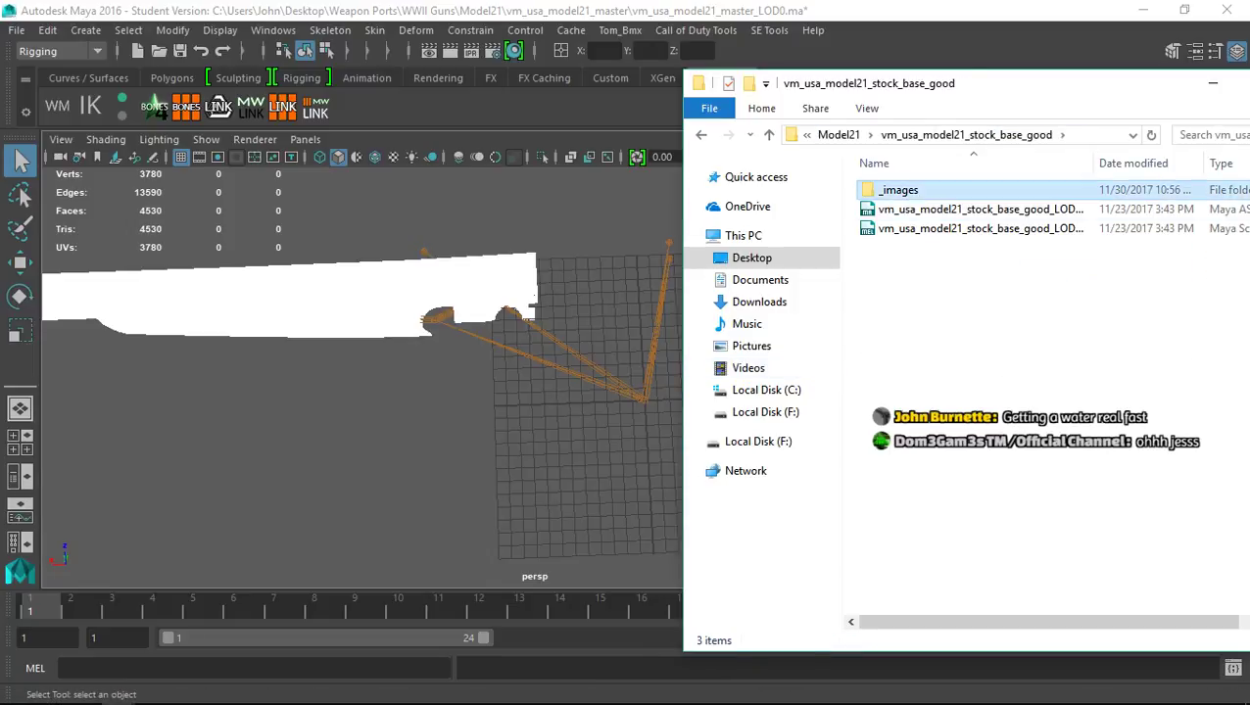
pyautogui.click(980, 208)
# Import the Maya ASCII model from the vm_usa_model21_receiver_base_good folder into the master scene
pyautogui.click(838, 134)
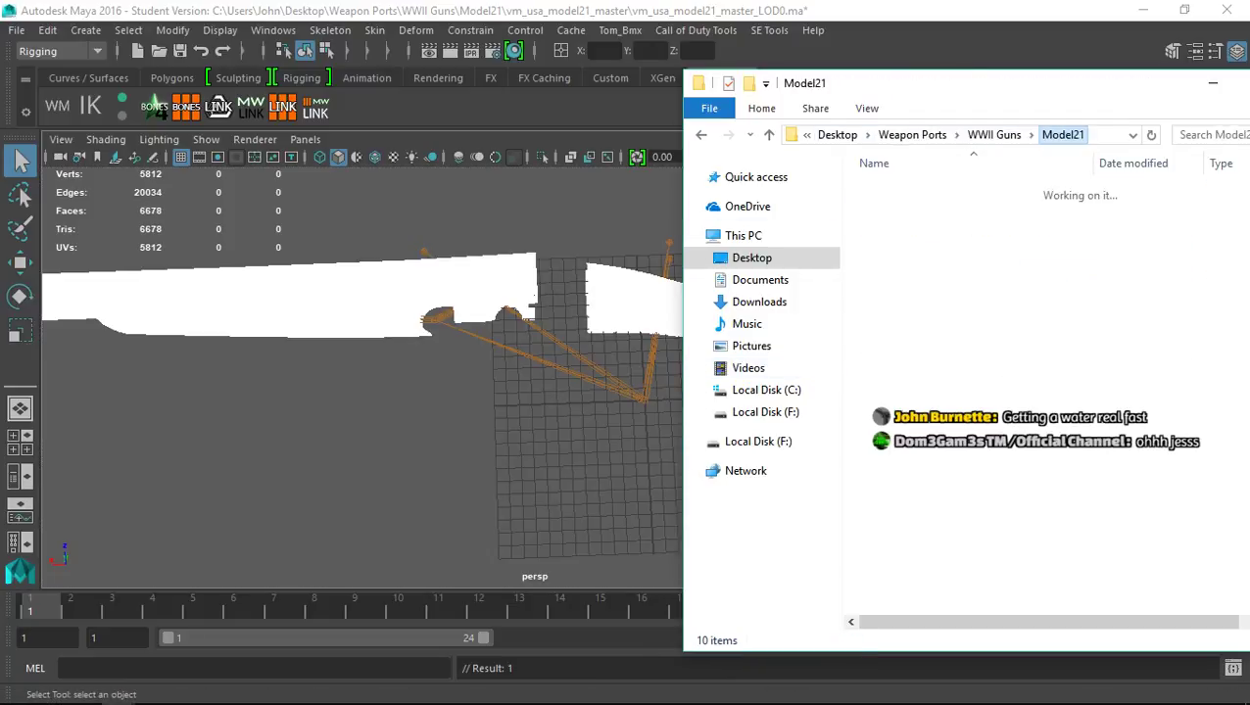
pyautogui.doubleClick(964, 286)
pyautogui.moveTo(980, 209); pyautogui.dragTo(597, 230)
pyautogui.click(839, 135)
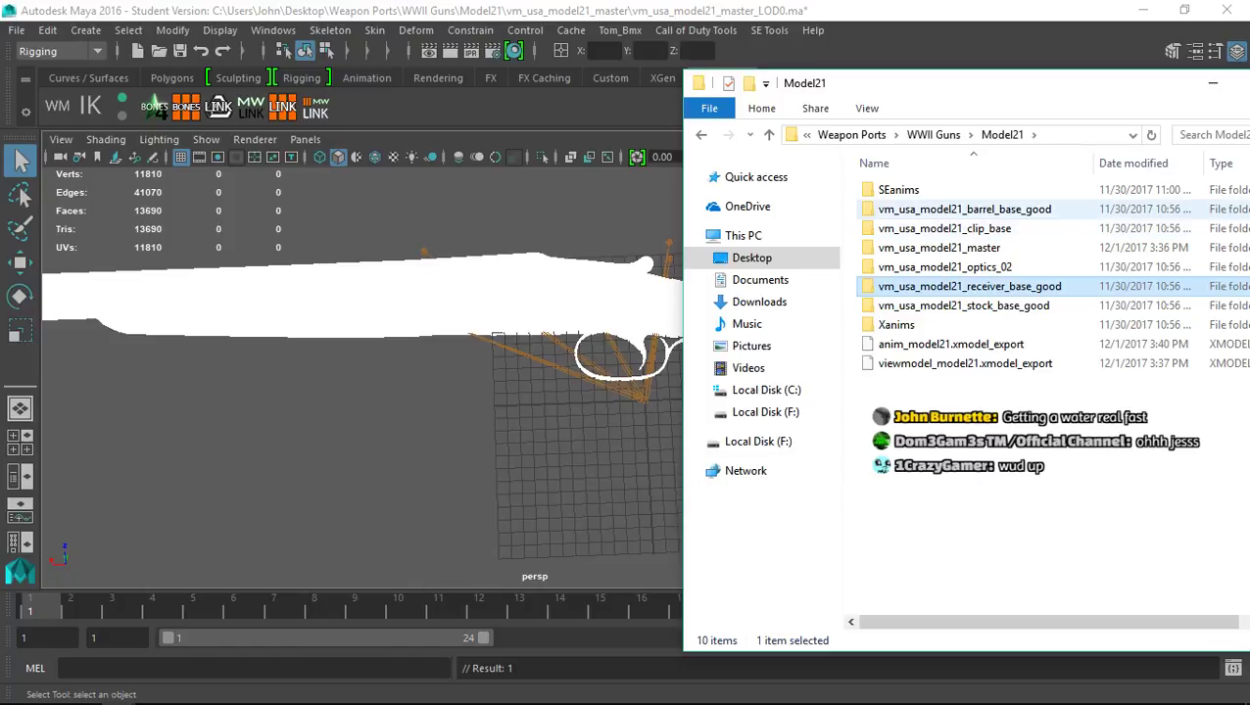
# Show the Outliner beside the viewport, widen it, and expand the Joints group down to the children of j_gun
pyautogui.click(392, 411)
pyautogui.click(20, 476)
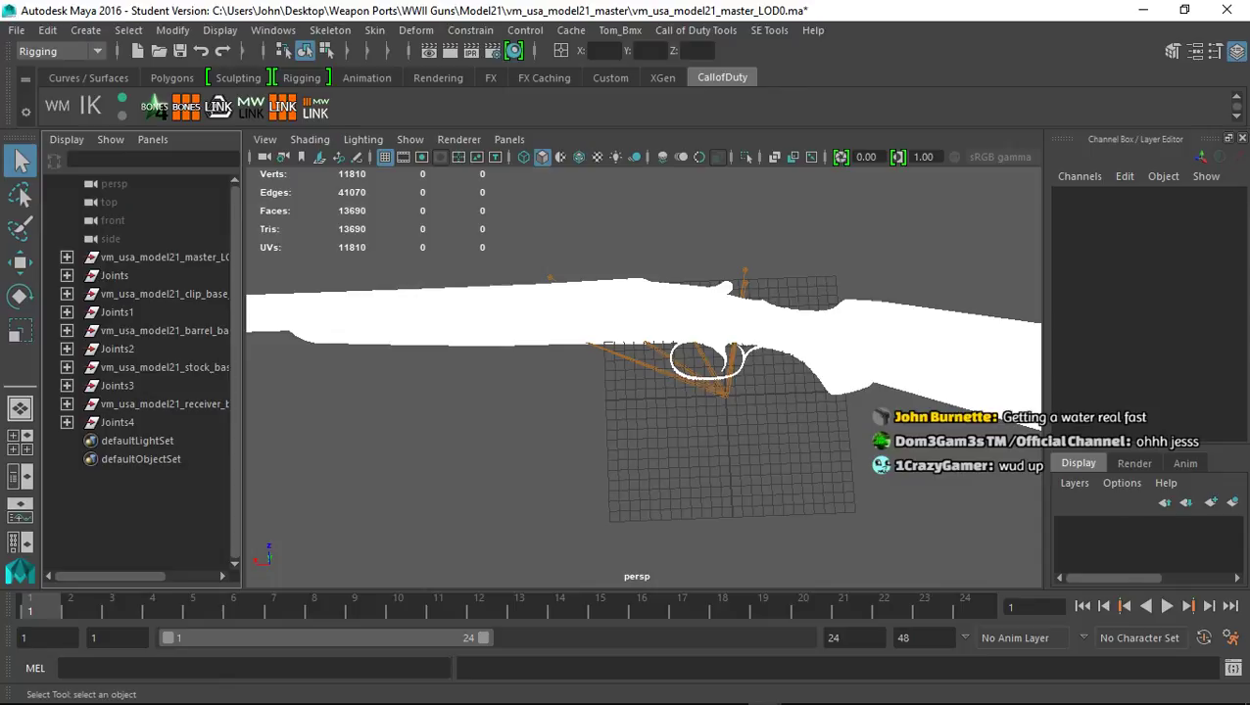
pyautogui.moveTo(243, 372); pyautogui.dragTo(340, 372)
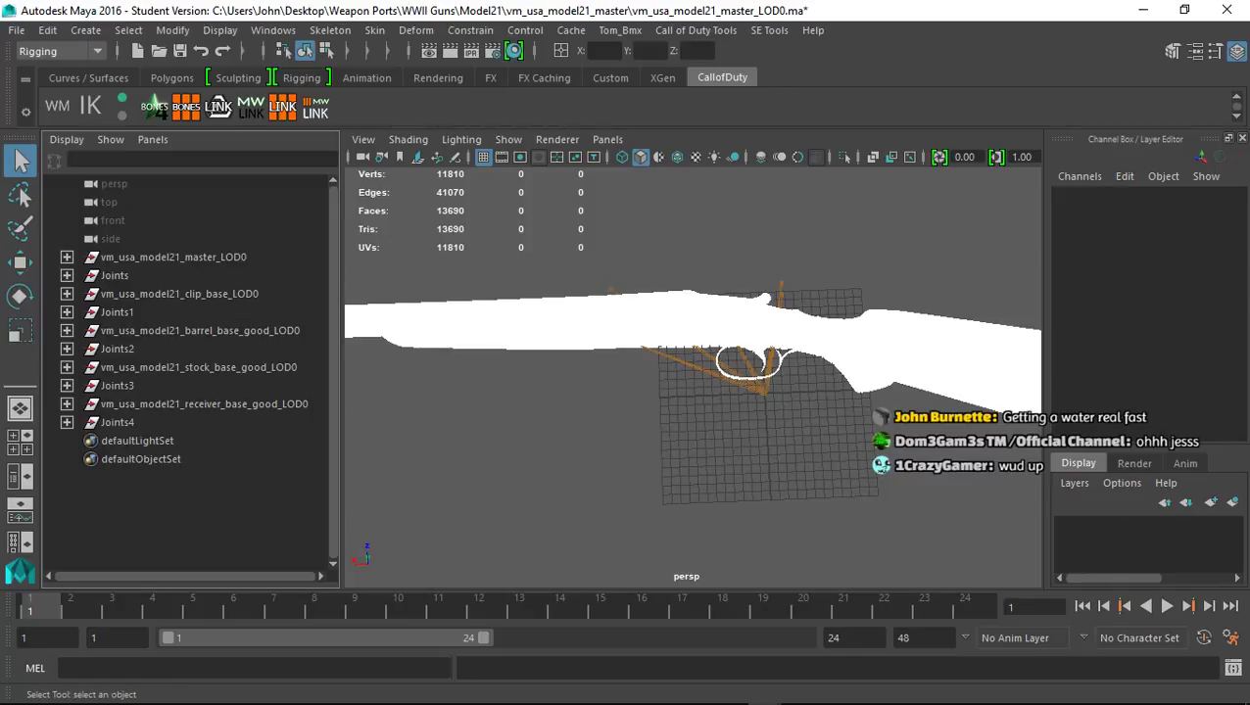
pyautogui.click(67, 275)
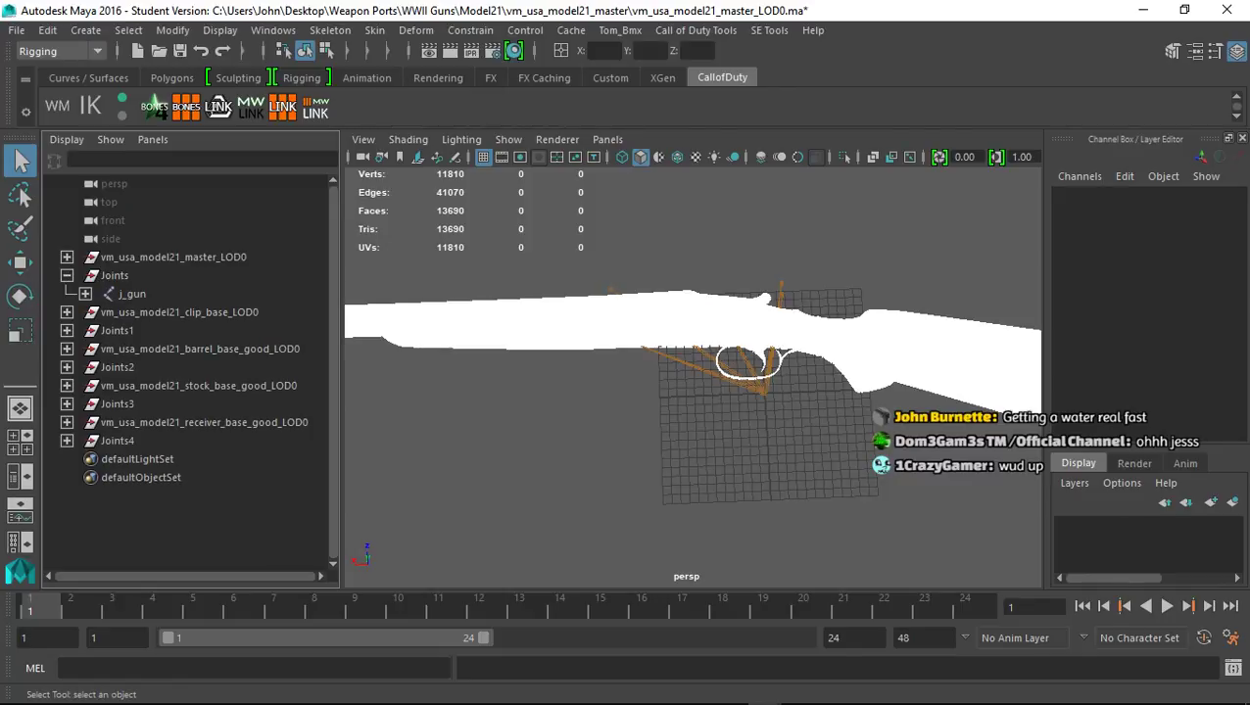
pyautogui.click(85, 294)
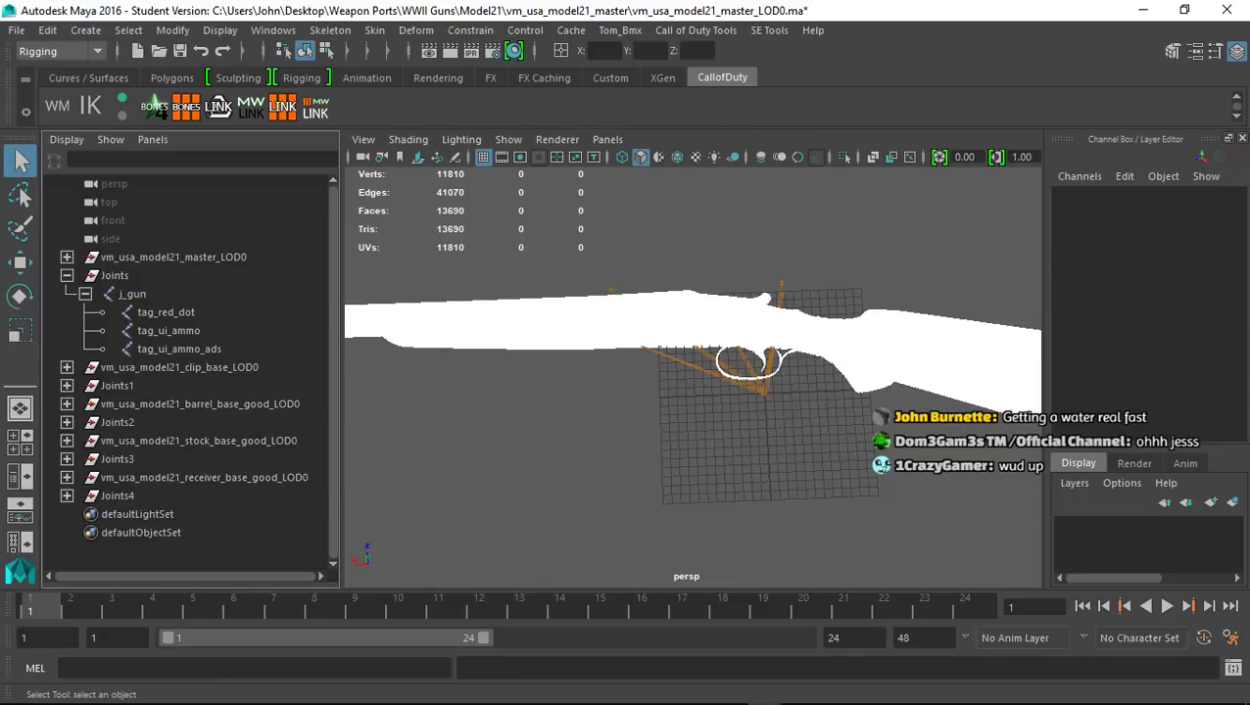
# Move the four WraithMesh_761b8205 meshes from vm_usa_model21_clip_base_LOD0 into the vm_usa_model21_master_LOD0 group
pyautogui.click(66, 368)
pyautogui.click(180, 386)
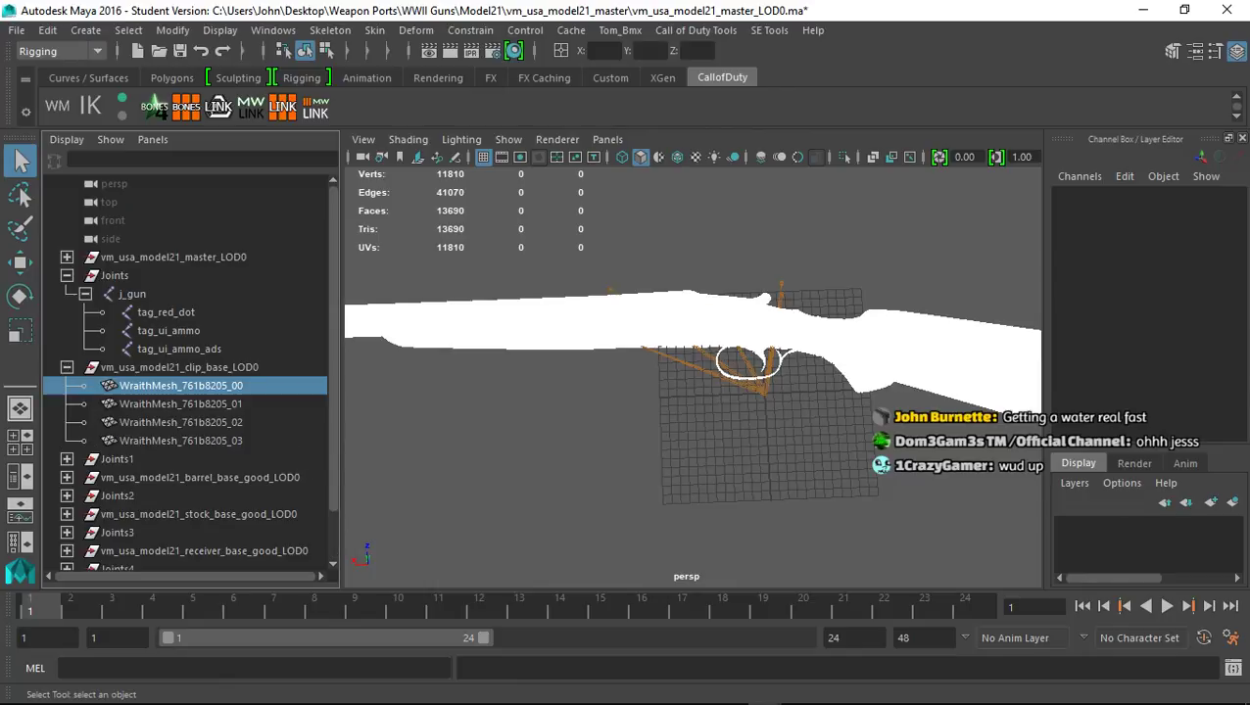
pyautogui.keyDown('shift'); pyautogui.click(180, 441); pyautogui.keyUp('shift')
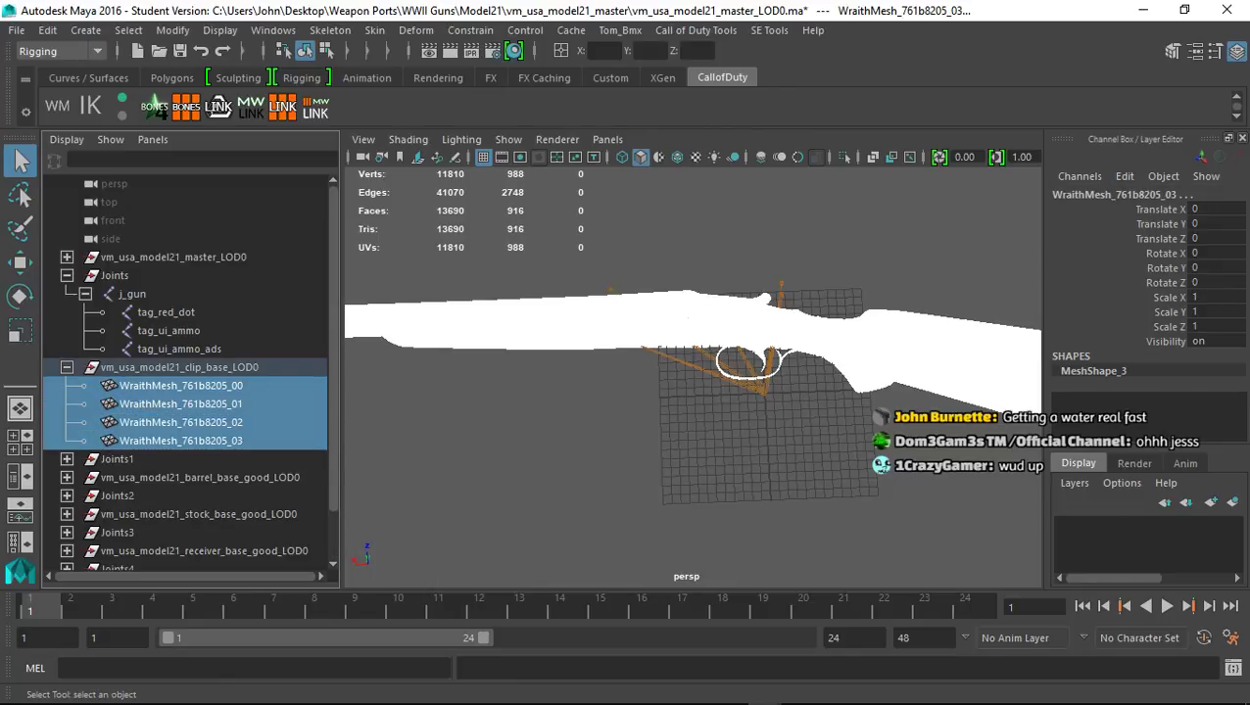
pyautogui.moveTo(180, 386); pyautogui.dragTo(175, 257, button='middle')
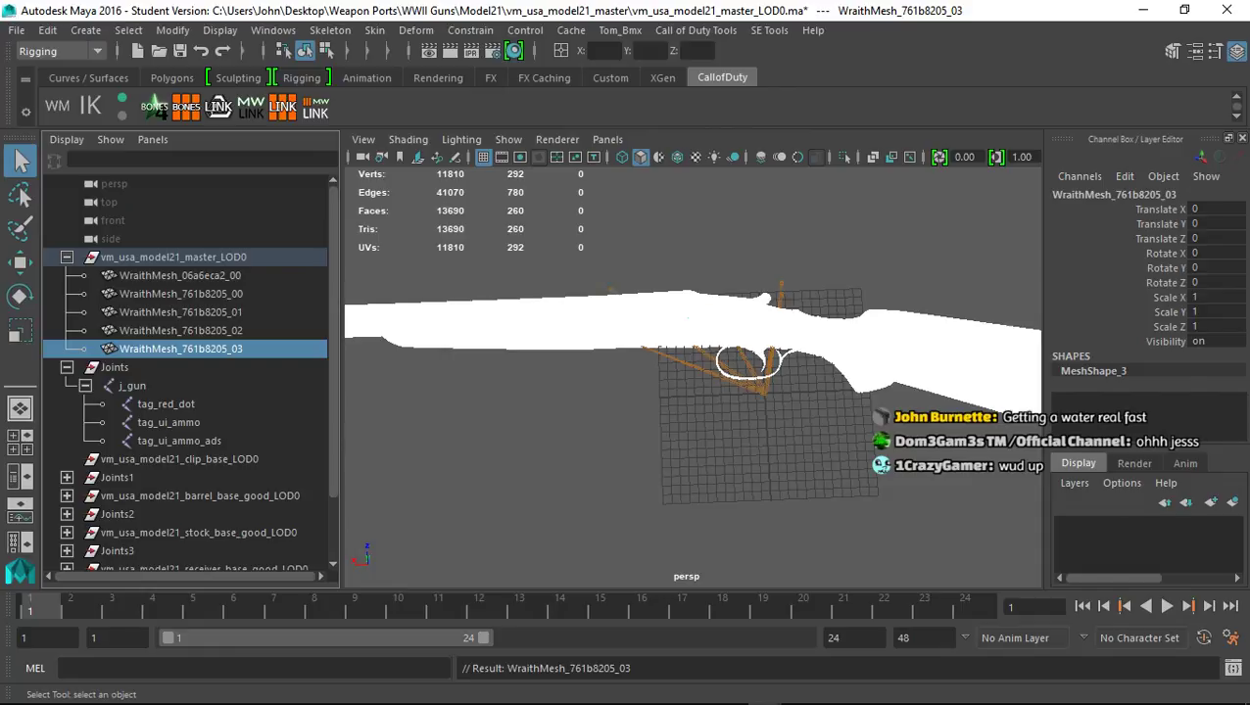
# Parent the barrel joint from the Joints1 group to j_gun in the Joints group
pyautogui.click(118, 478)
pyautogui.click(67, 478)
pyautogui.click(85, 496)
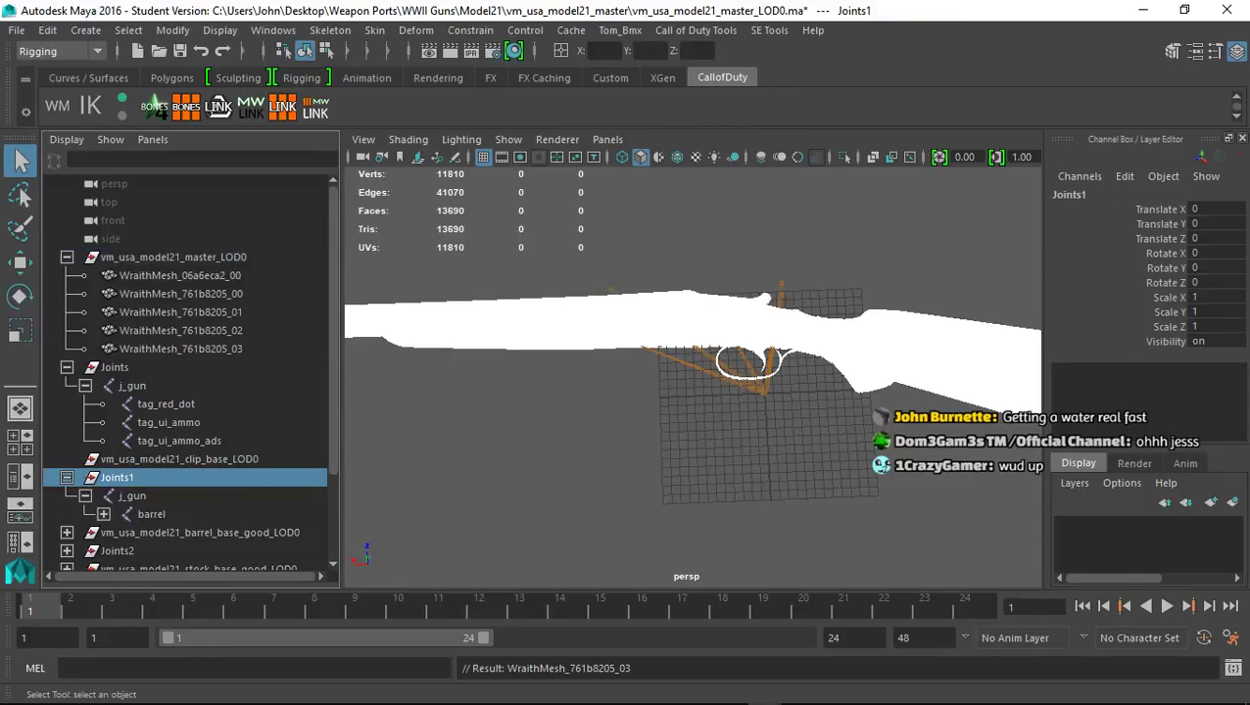
pyautogui.click(151, 515)
pyautogui.moveTo(152, 514); pyautogui.dragTo(133, 386, button='middle')
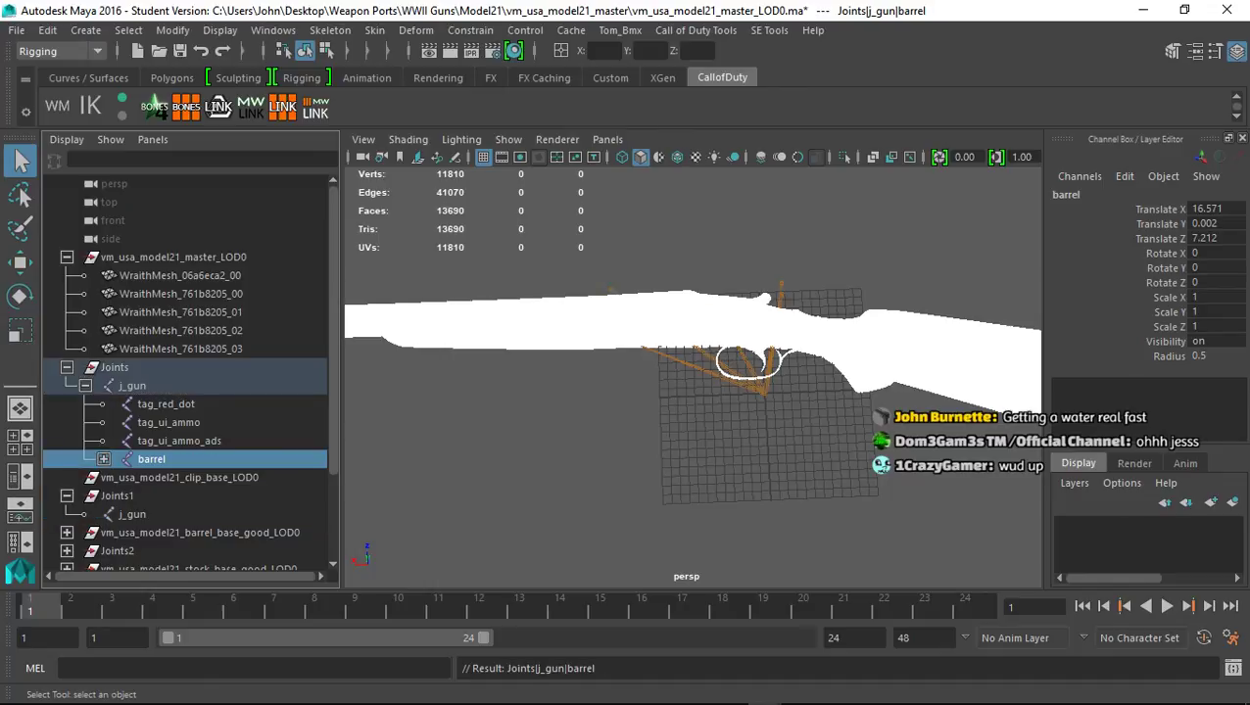
# Delete the Joints1 group and move WraithMesh_dd009952_00 from vm_usa_model21_barrel_base_good_LOD0 into the vm_usa_model21_master_LOD0 group
pyautogui.click(117, 495)
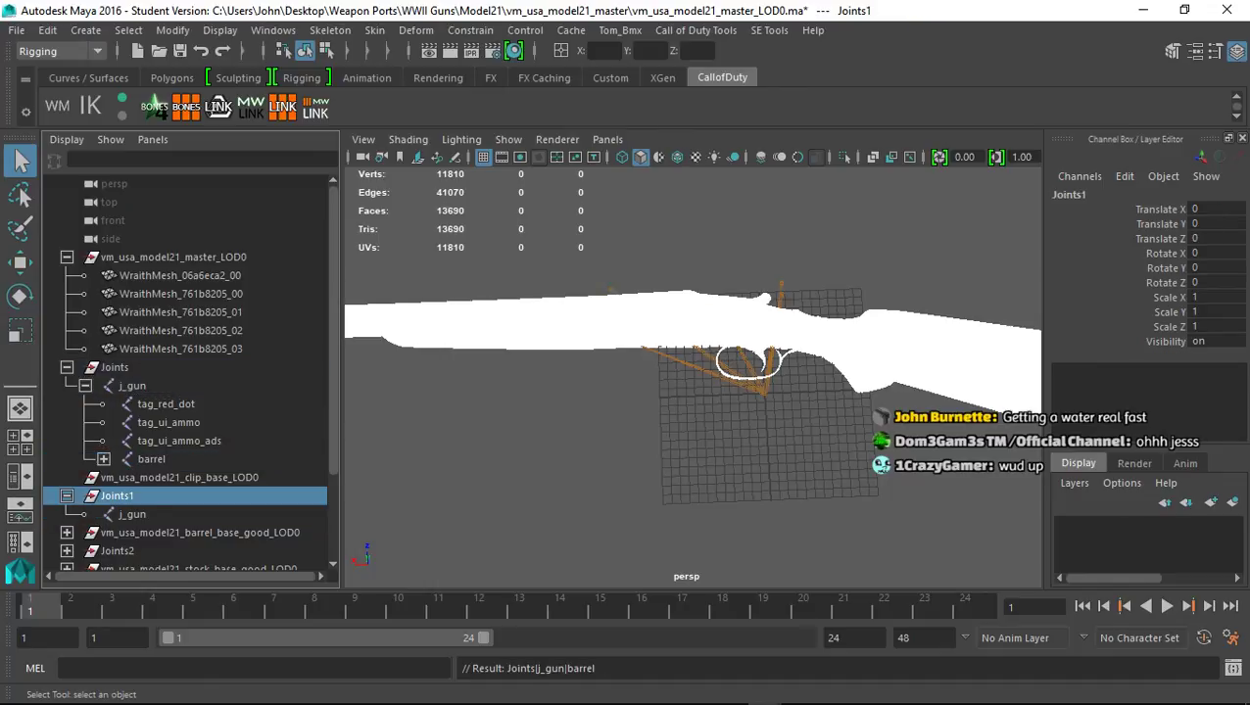
pyautogui.press('Delete')
pyautogui.click(67, 496)
pyautogui.scroll(-2, 117, 470)
pyautogui.click(181, 422)
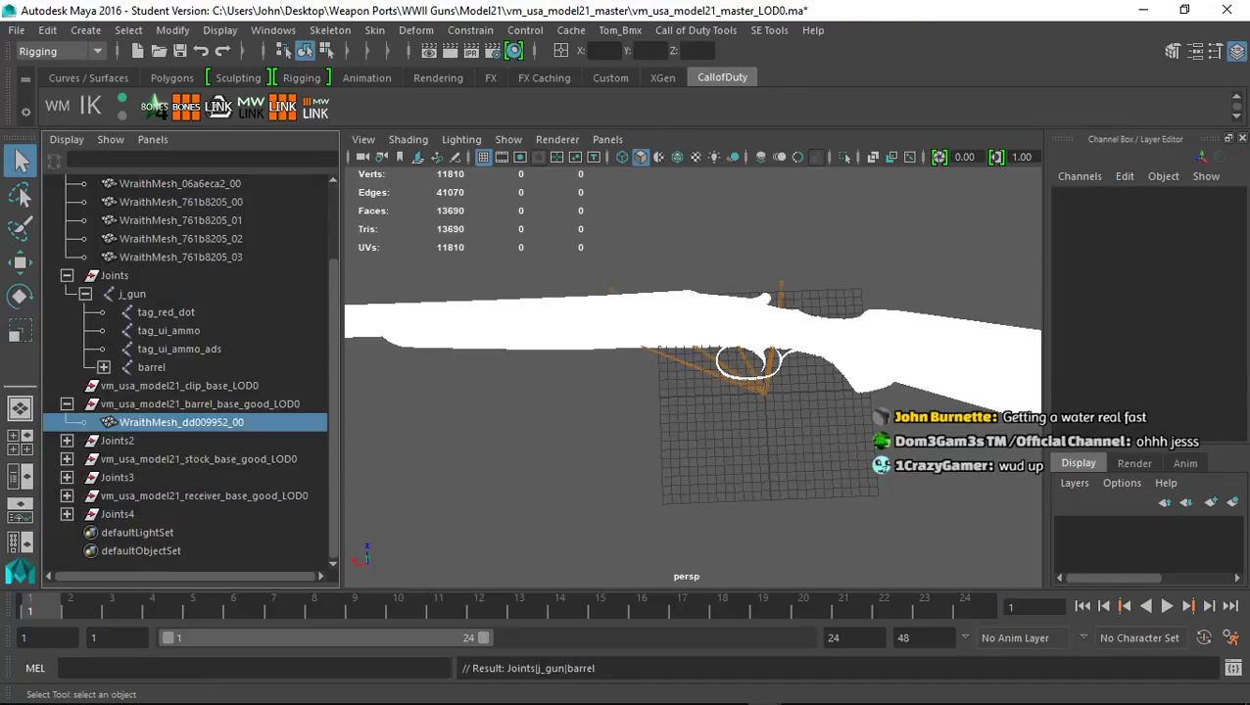
pyautogui.moveTo(182, 514); pyautogui.dragTo(173, 257, button='middle')
pyautogui.scroll(-2, 118, 392)
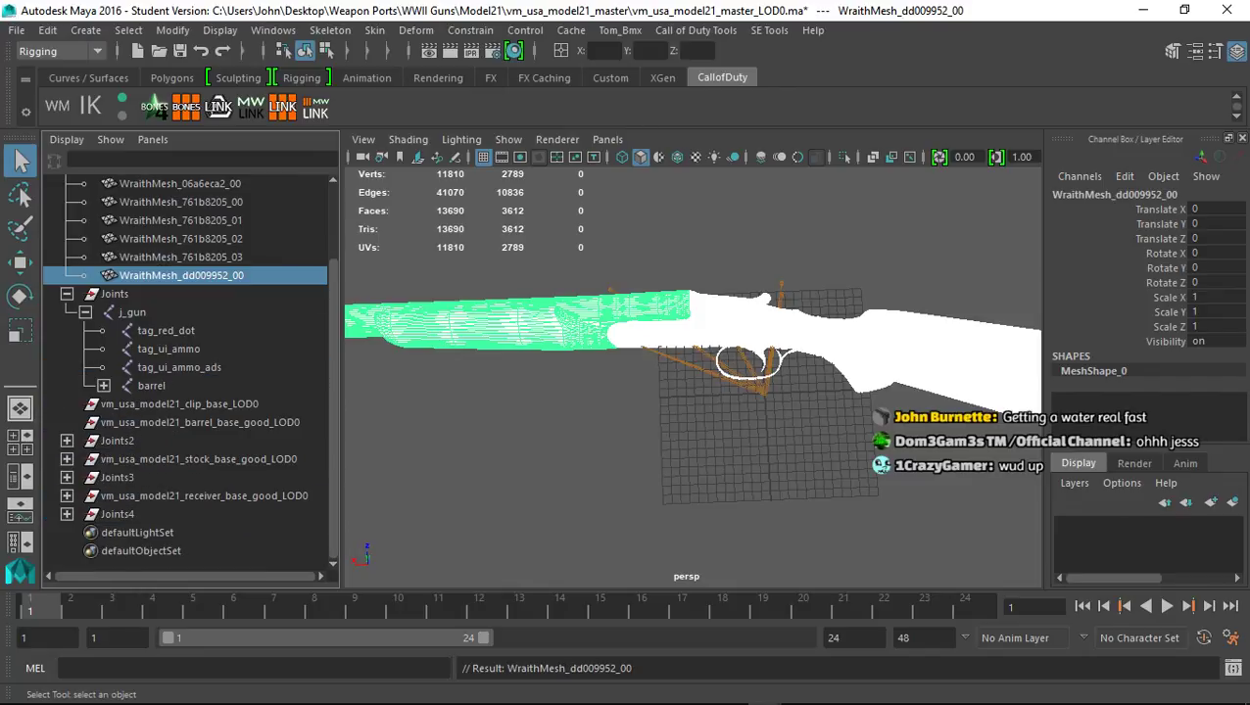
# Parent the barrel joint from Joints2 to j_gun in the Joints group, and delete the Joints2 group
pyautogui.click(117, 440)
pyautogui.click(67, 440)
pyautogui.click(85, 459)
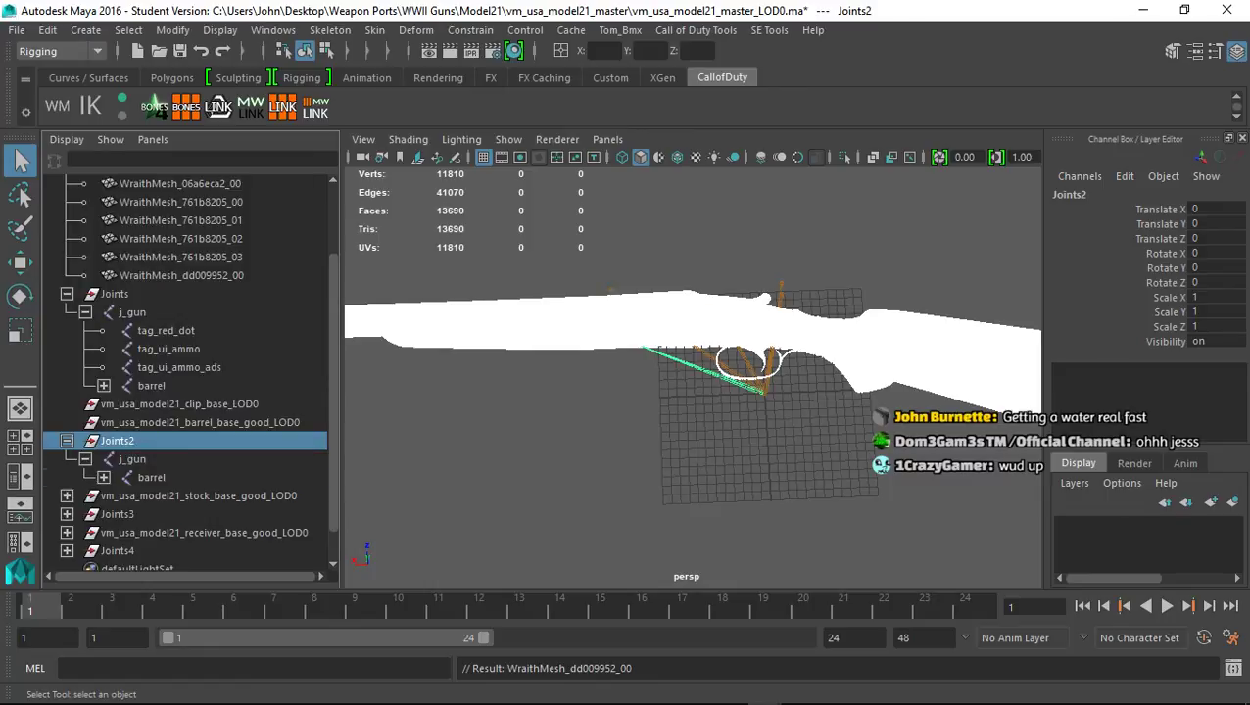
pyautogui.click(151, 478)
pyautogui.click(104, 478)
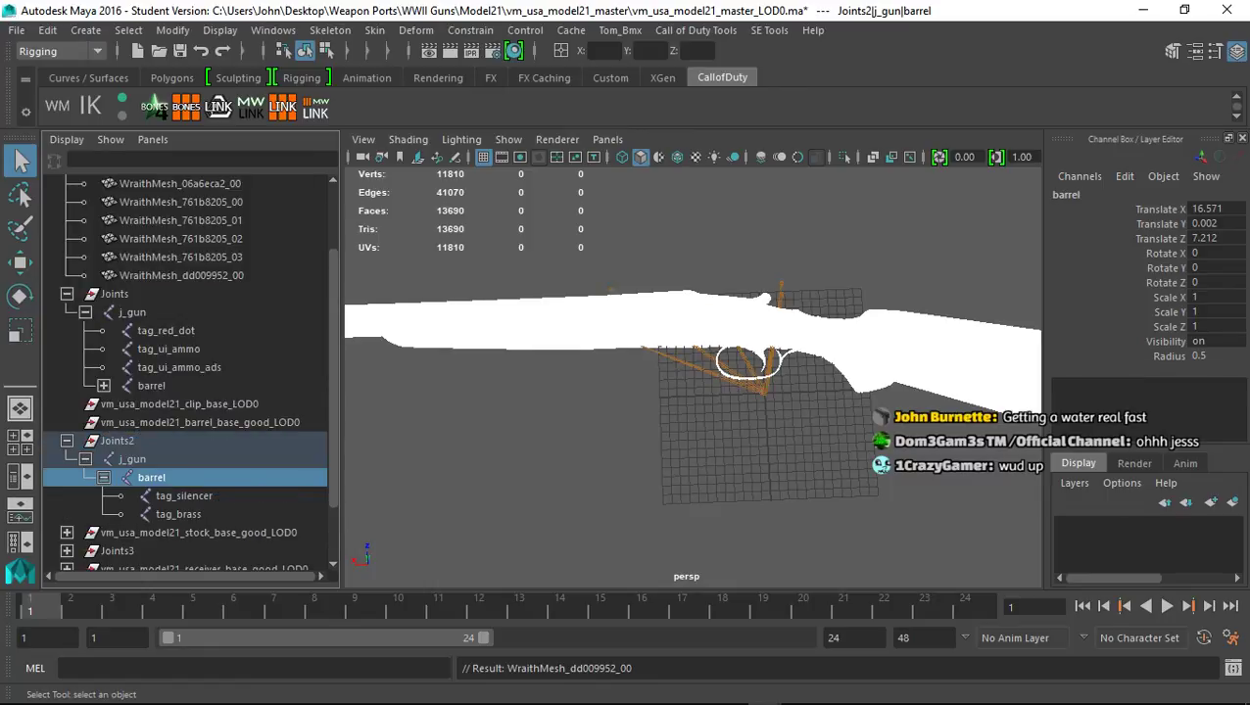
pyautogui.moveTo(151, 478); pyautogui.dragTo(132, 312, button='middle')
pyautogui.click(118, 459)
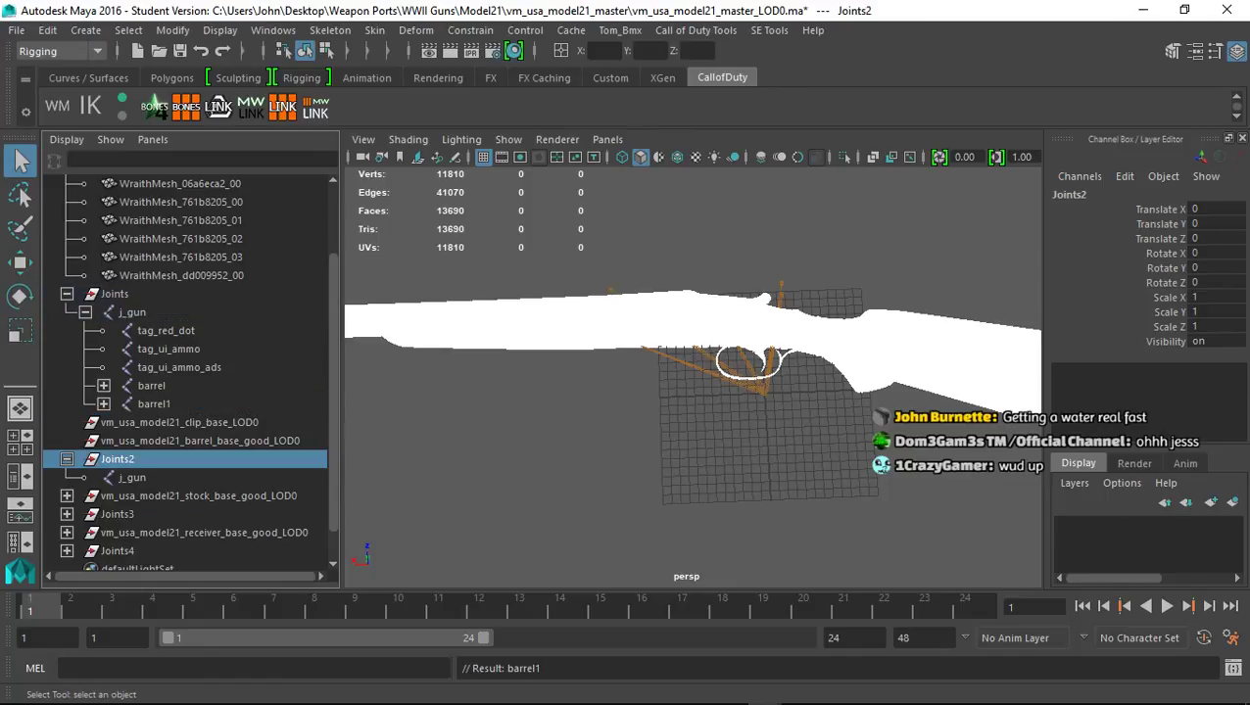
pyautogui.press('Delete')
# Move the two WraithMesh_6c5a2cb2 meshes from vm_usa_model21_stock_base_good_LOD0 into the vm_usa_model21_master_LOD0 group
pyautogui.click(67, 460)
pyautogui.click(180, 478)
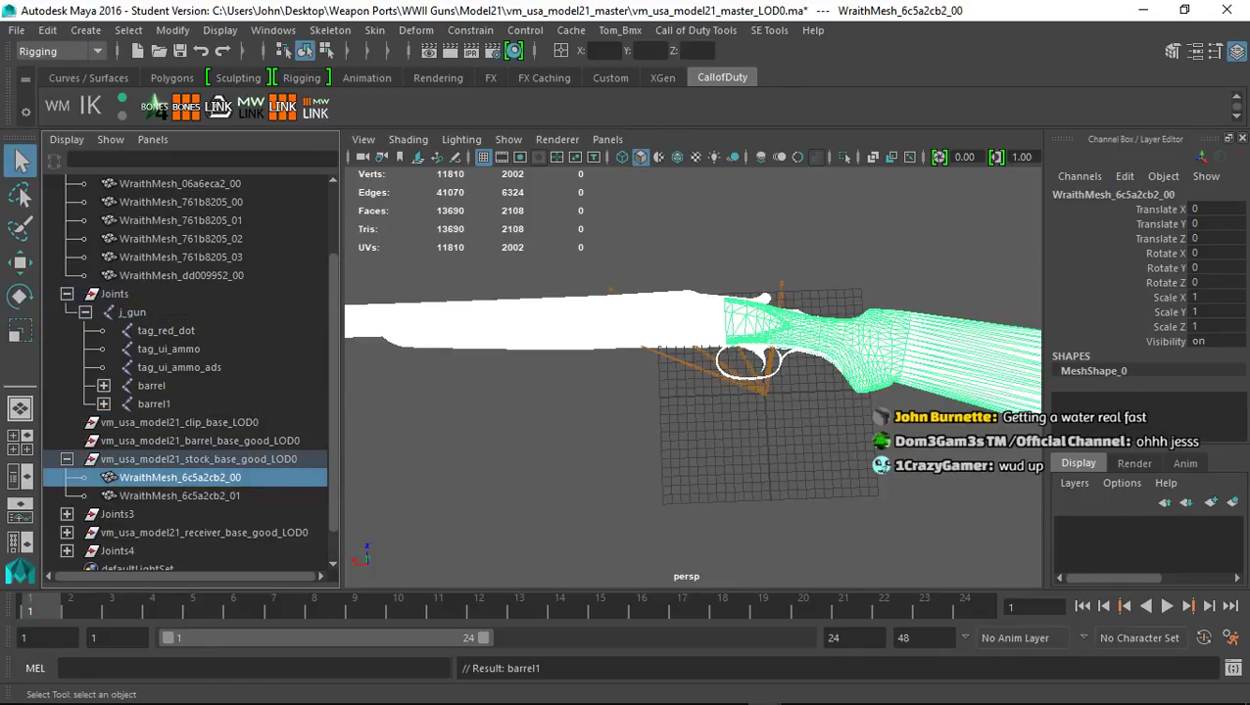
pyautogui.keyDown('shift'); pyautogui.click(180, 495); pyautogui.keyUp('shift')
pyautogui.scroll(2, 181, 496)
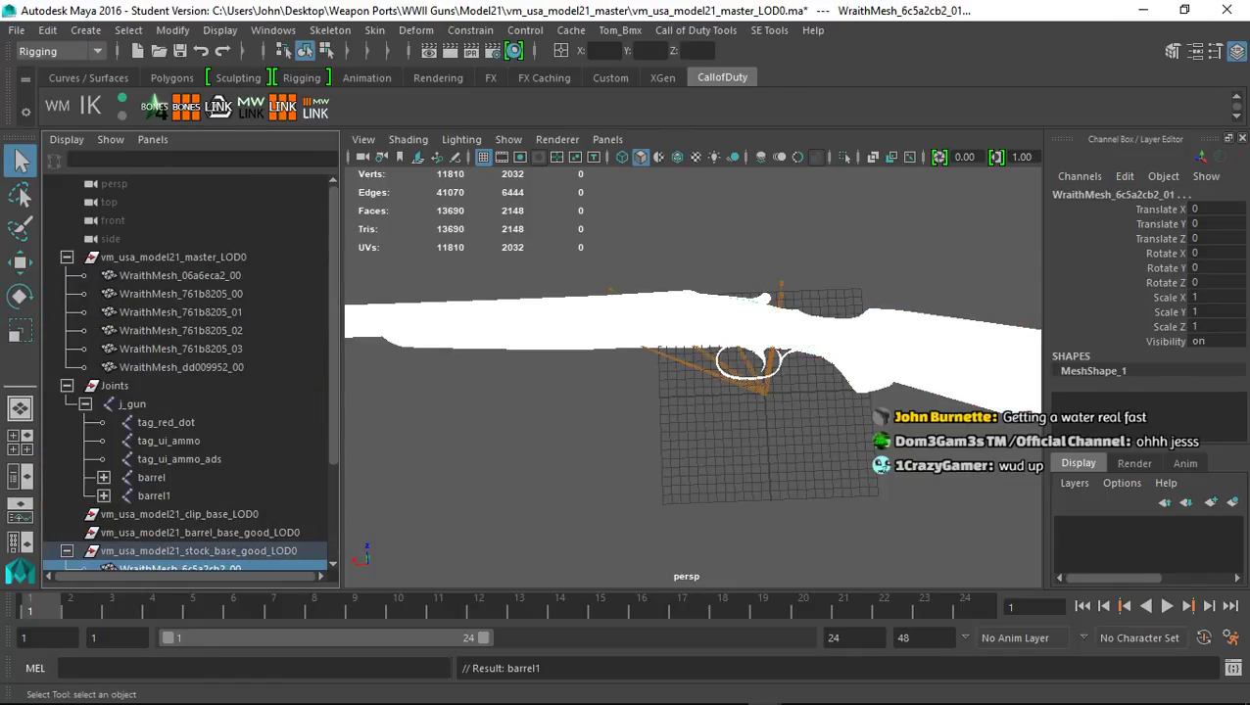
pyautogui.moveTo(180, 568); pyautogui.dragTo(177, 256, button='middle')
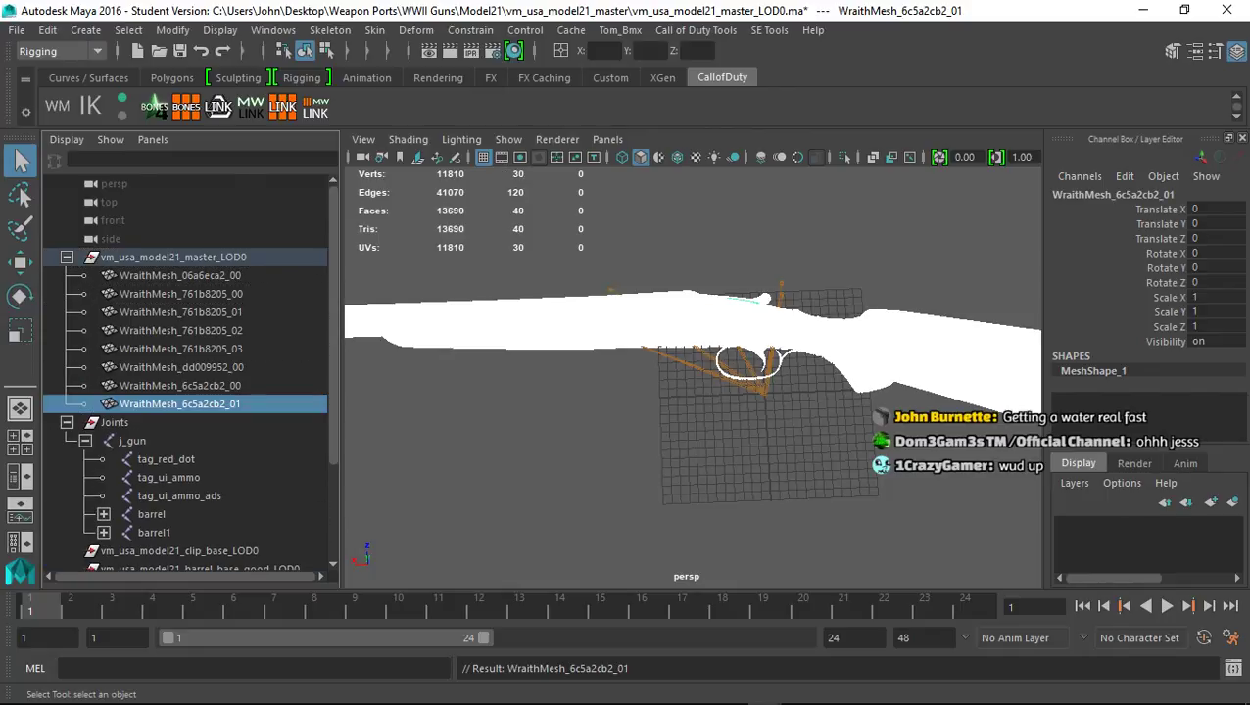
# Delete the Joints3 group together with its lone j_gun joint
pyautogui.scroll(-3, 187, 372)
pyautogui.click(133, 496)
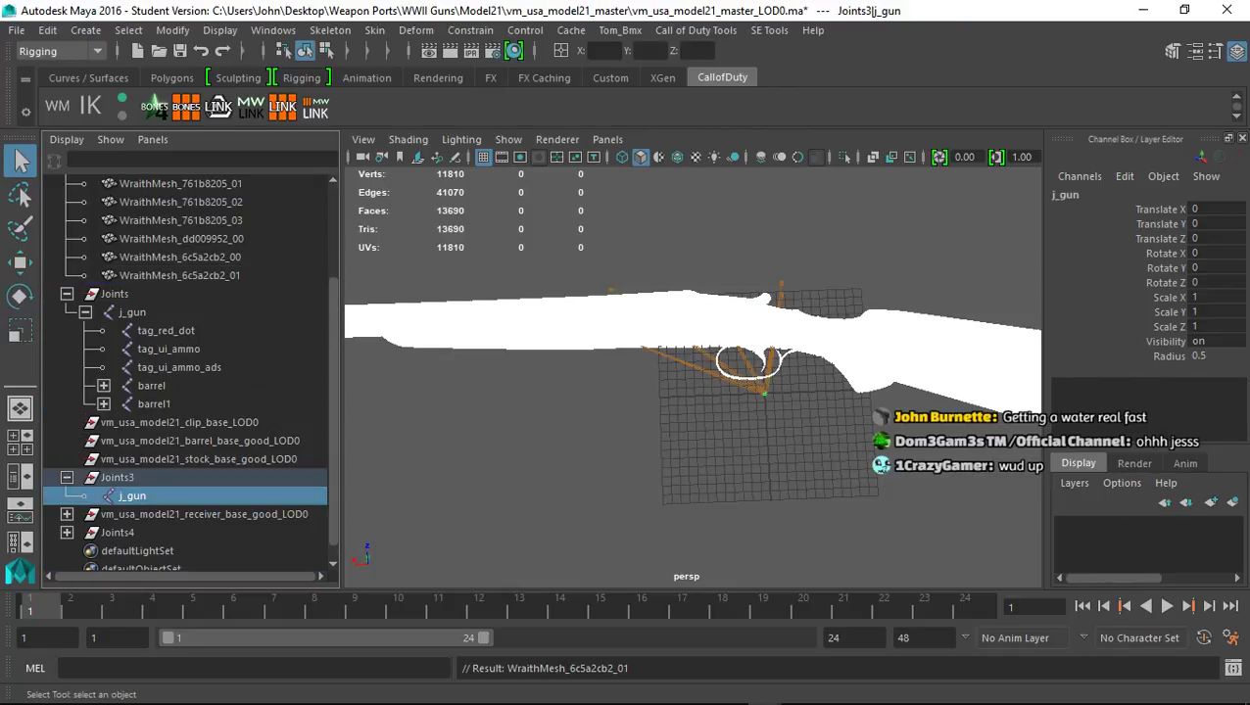
pyautogui.click(118, 478)
pyautogui.press('Delete')
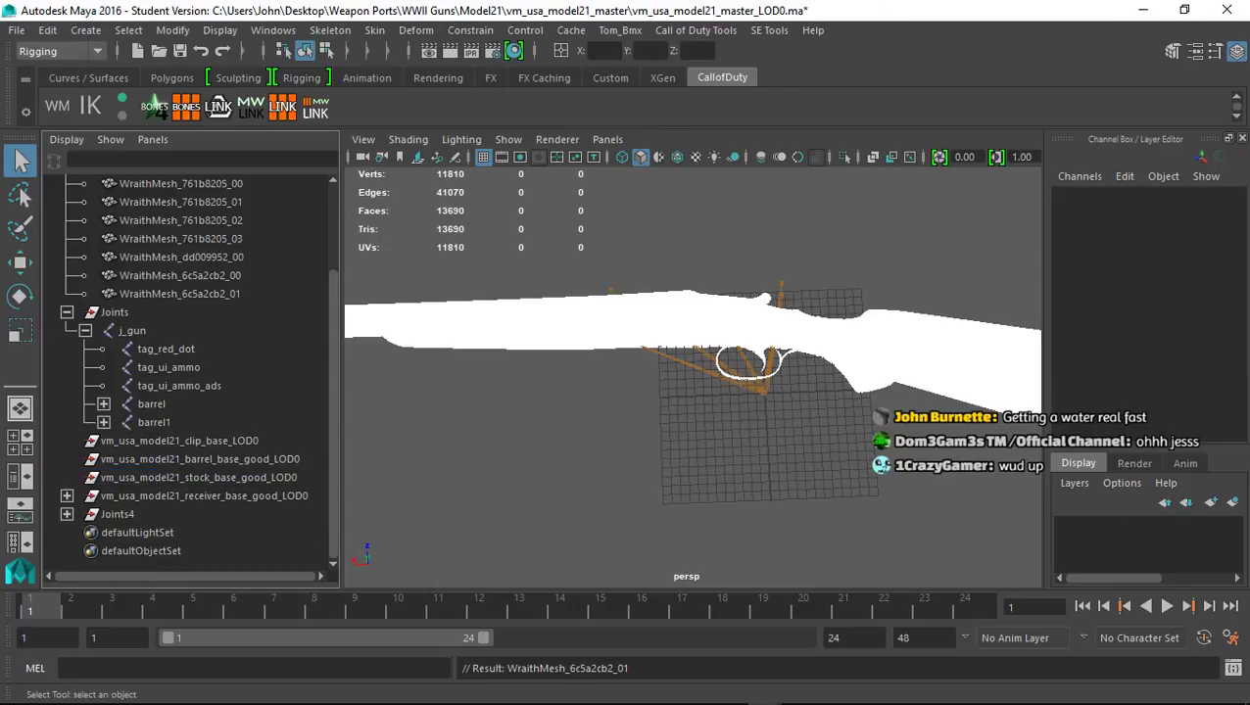
# Move the two WraithMesh_239184b3 meshes from vm_usa_model21_receiver_base_good_LOD0 into the vm_usa_model21_master_LOD0 group
pyautogui.click(67, 497)
pyautogui.click(182, 514)
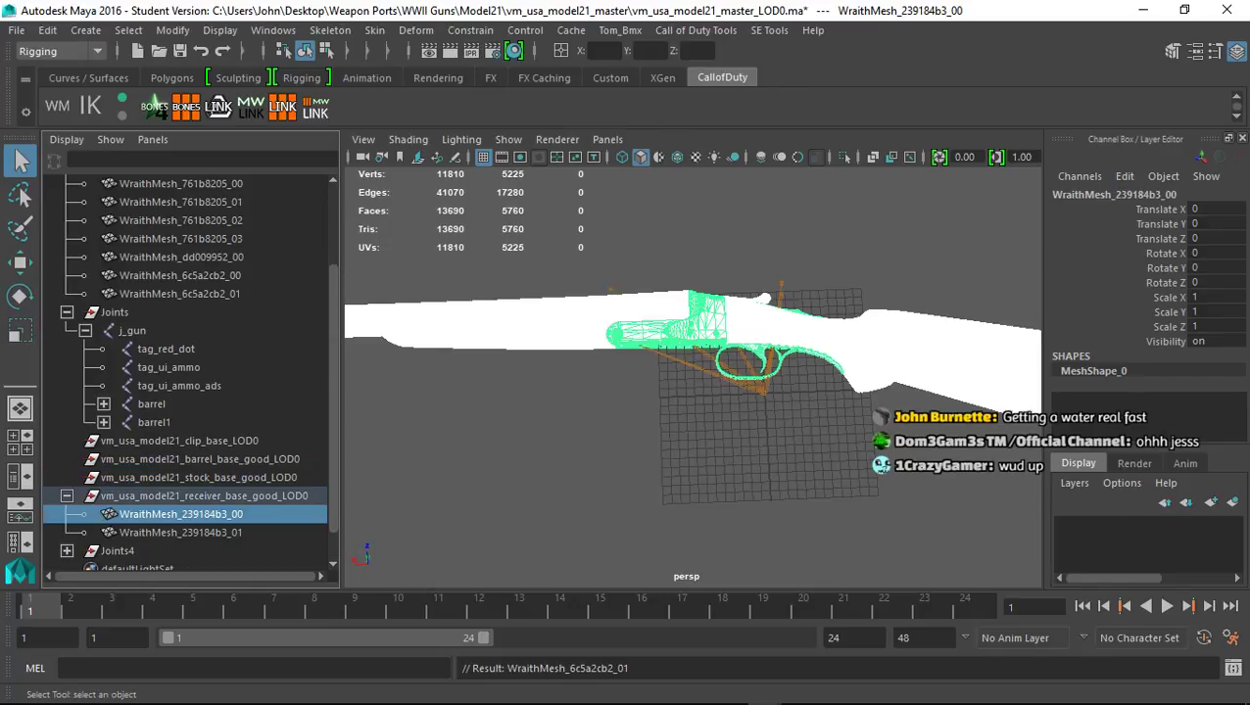
pyautogui.keyDown('shift'); pyautogui.click(181, 532); pyautogui.keyUp('shift')
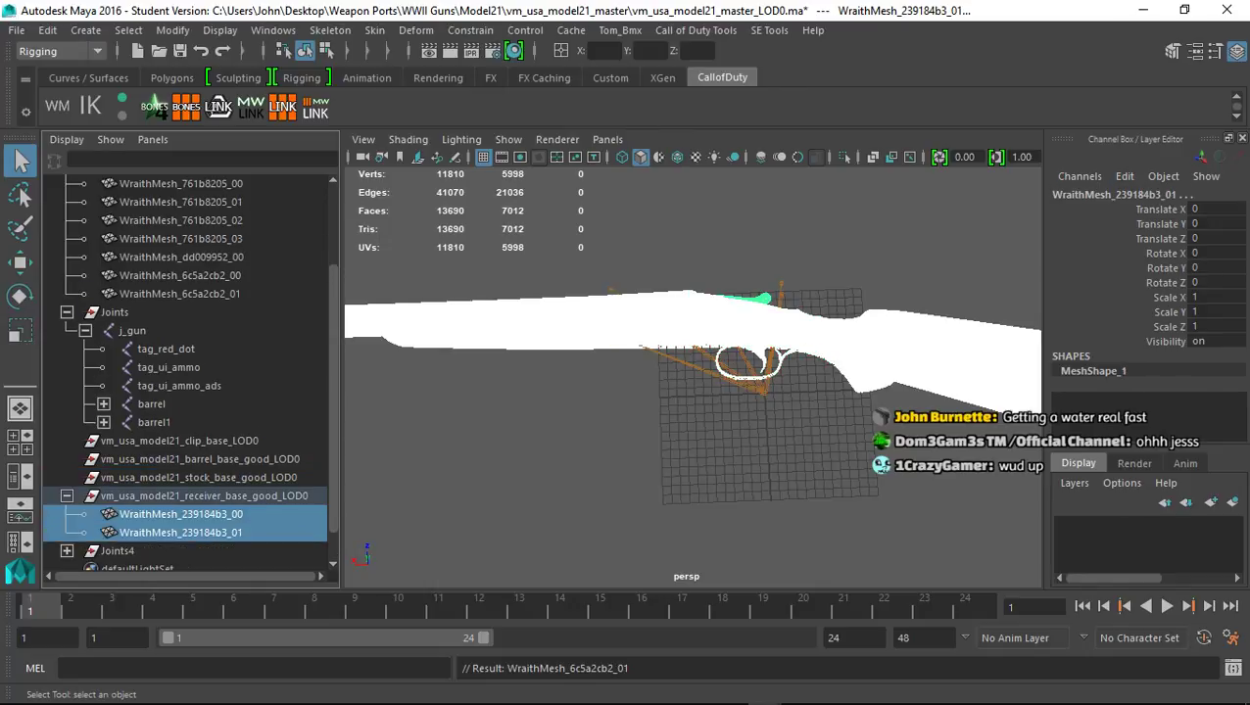
pyautogui.scroll(3, 186, 372)
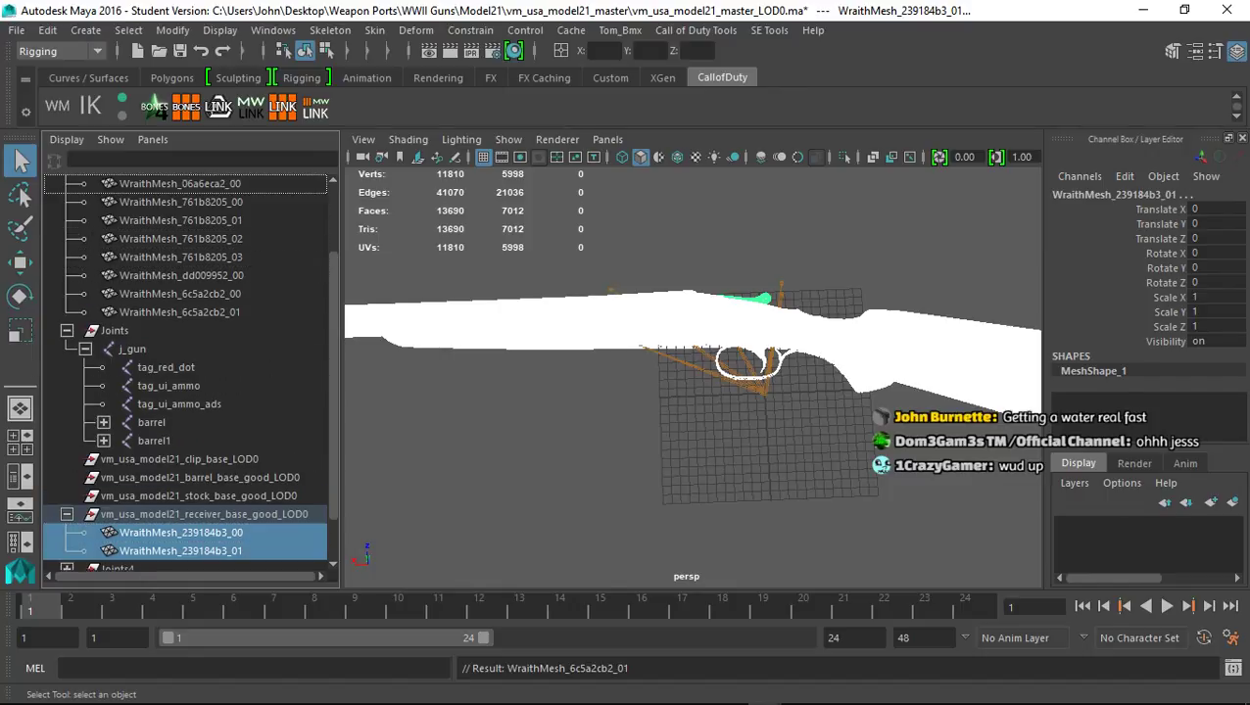
pyautogui.click(181, 435)
# Delete the four emptied LOD0 groups of the clip, barrel, stock and receiver
pyautogui.scroll(-4, 181, 434)
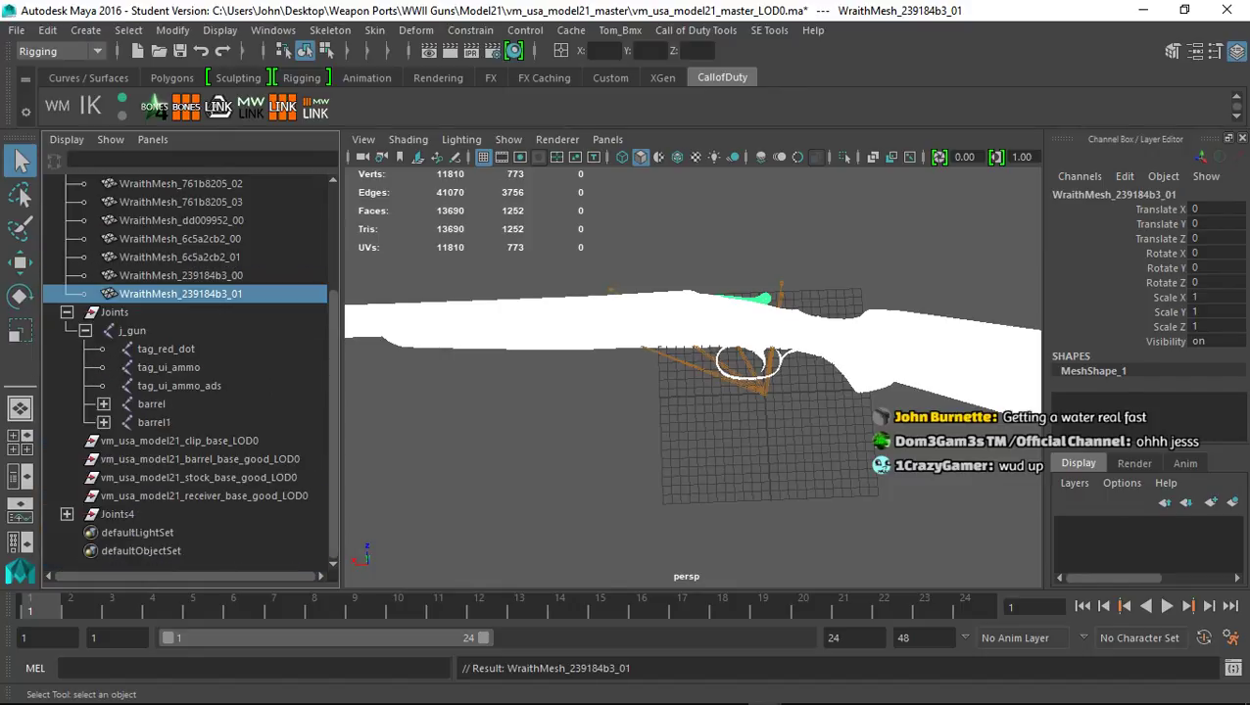
pyautogui.click(203, 496)
pyautogui.keyDown('shift'); pyautogui.click(179, 440); pyautogui.keyUp('shift')
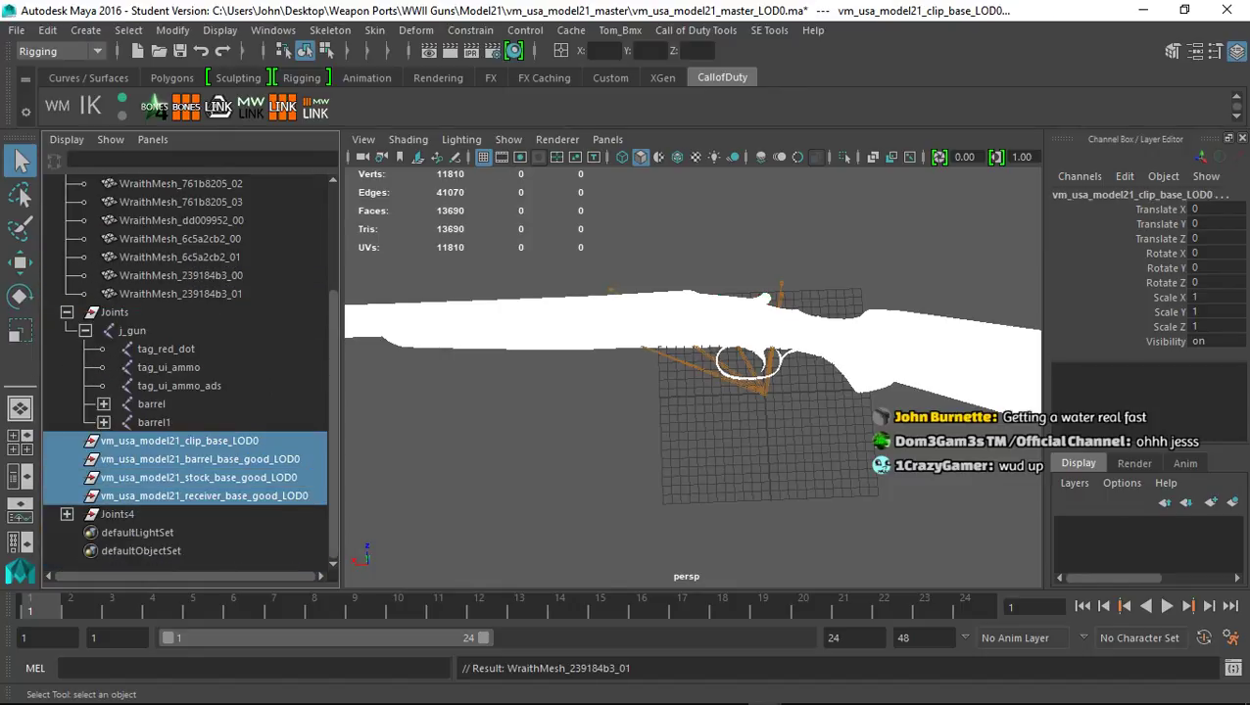
pyautogui.press('Delete')
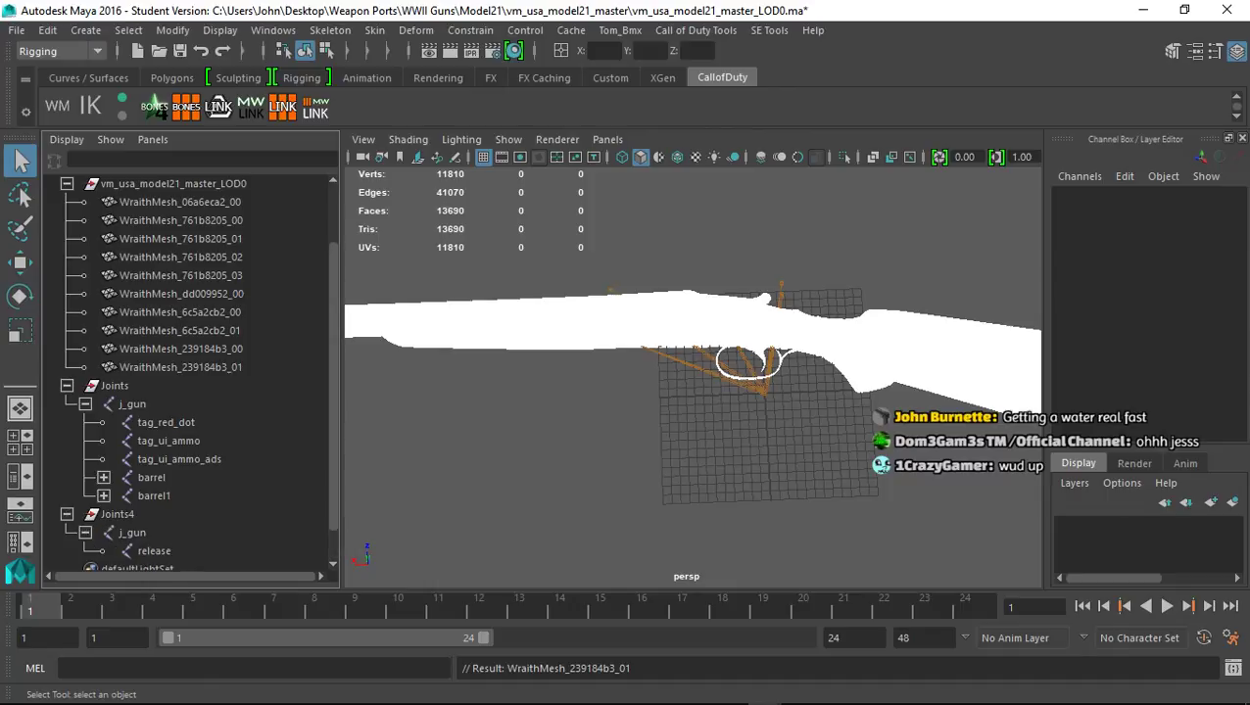
# Parent the release joint from Joints4 to j_gun in the Joints group, and delete the Joints4 group
pyautogui.click(153, 552)
pyautogui.moveTo(154, 552); pyautogui.dragTo(142, 412, button='middle')
pyautogui.click(118, 531)
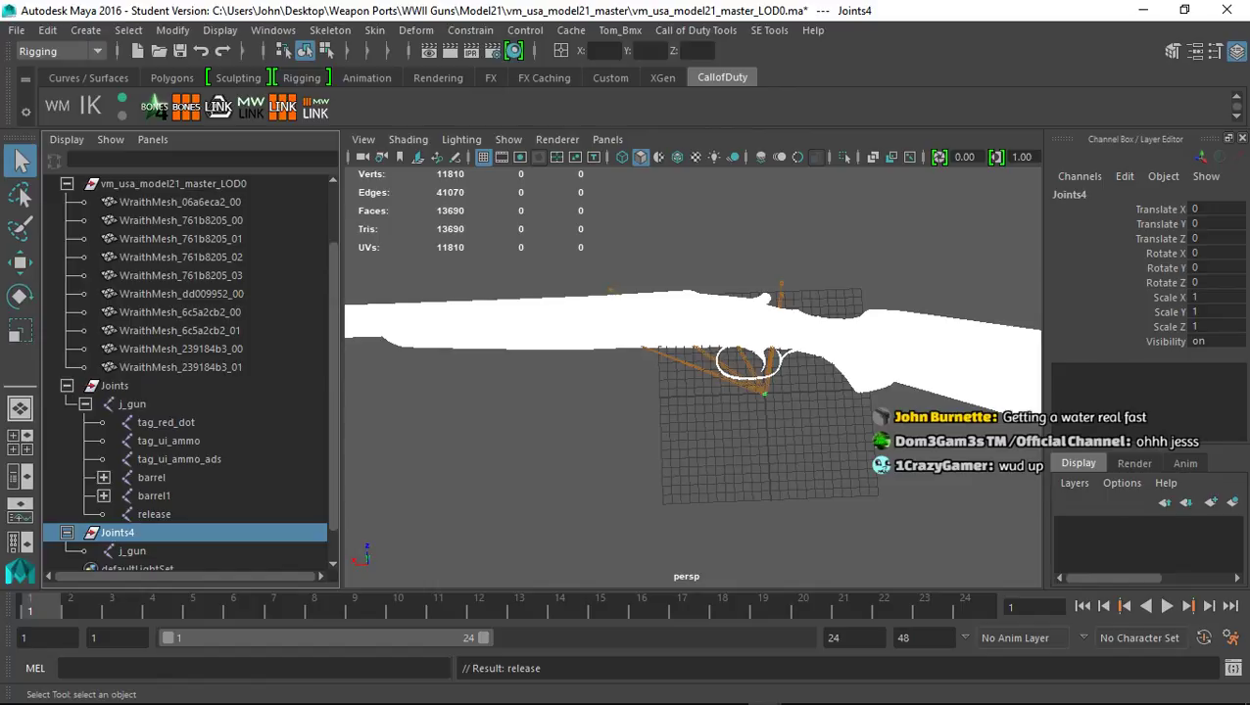
pyautogui.press('Delete')
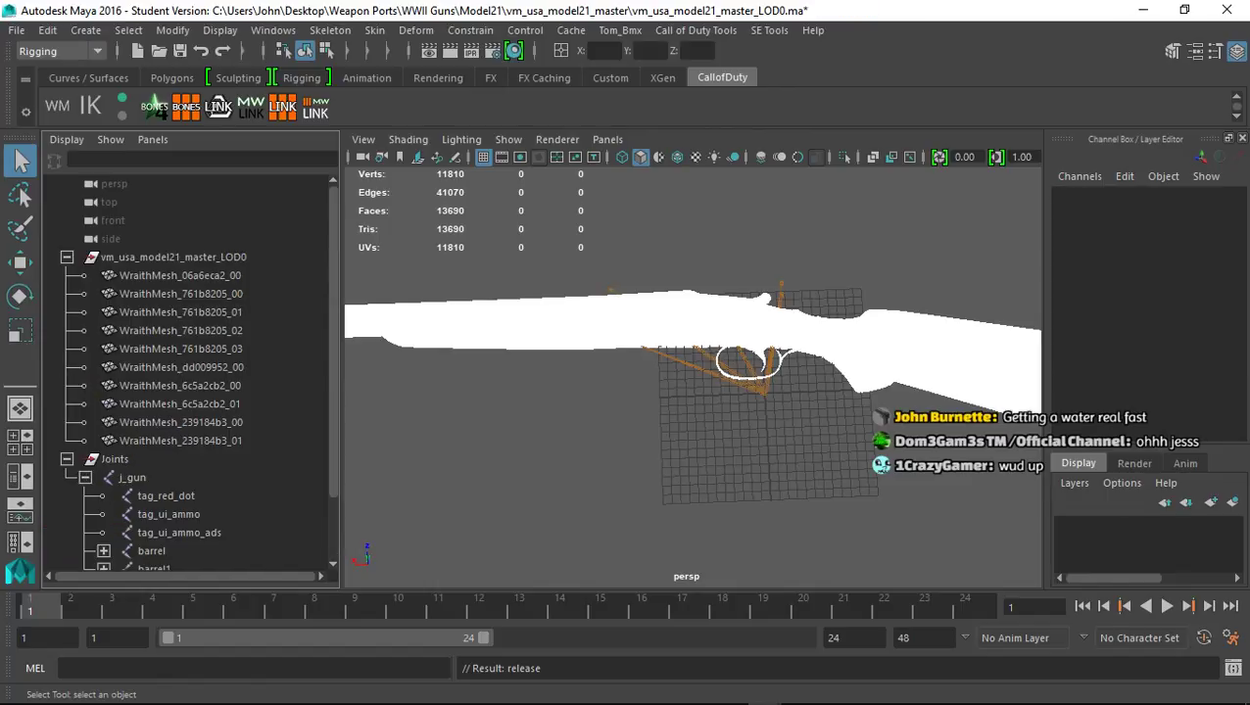
# Switch to File Explorer and run vm_usa_model21_master_LOD0_BIND.mel from the vm_usa_model21_master folder in the Maya scene
pyautogui.click(548, 431)
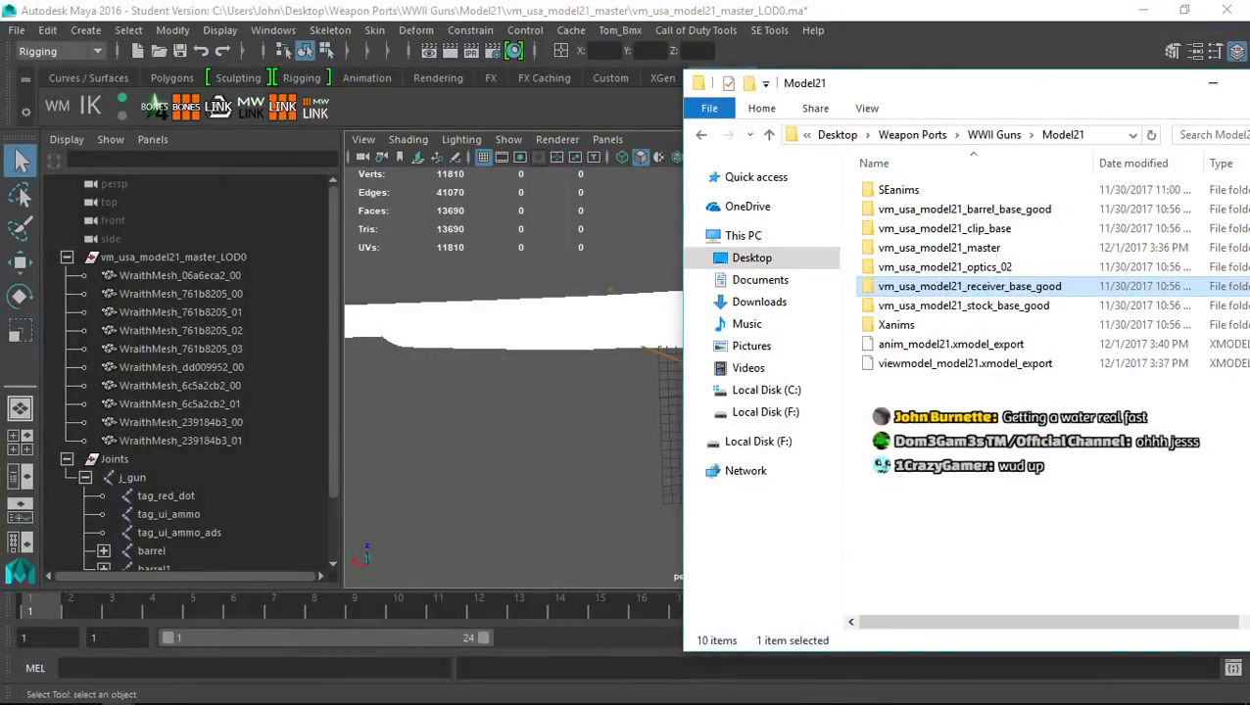
pyautogui.moveTo(931, 83); pyautogui.dragTo(184, 81)
pyautogui.doubleClick(193, 247)
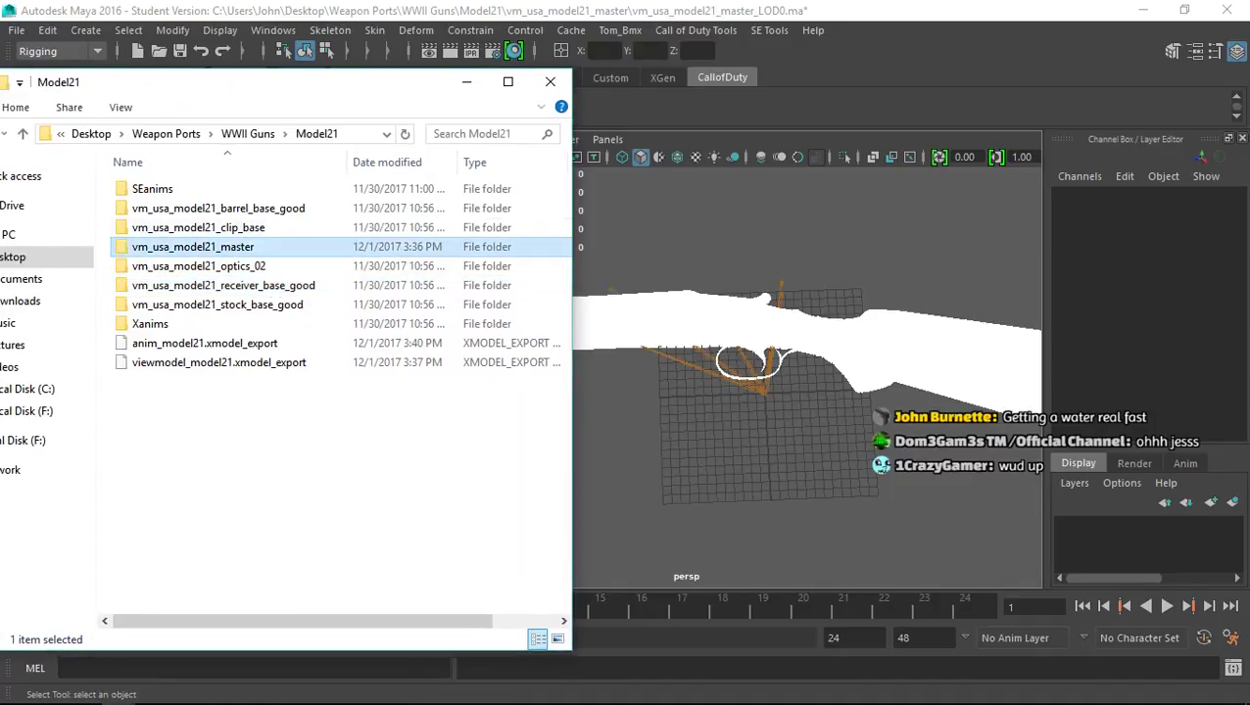
pyautogui.click(233, 247)
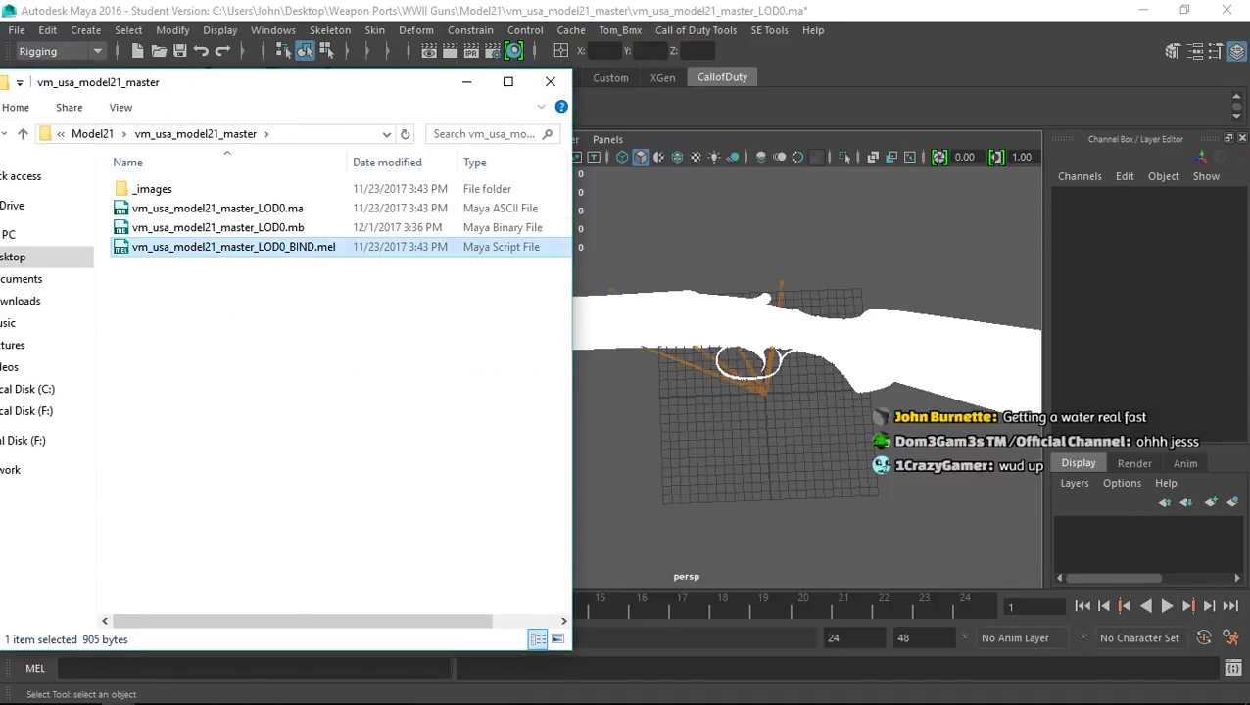
pyautogui.moveTo(233, 247); pyautogui.dragTo(666, 245)
# Run the BIND script from the vm_usa_model21_clip_base folder in the Maya scene
pyautogui.click(93, 134)
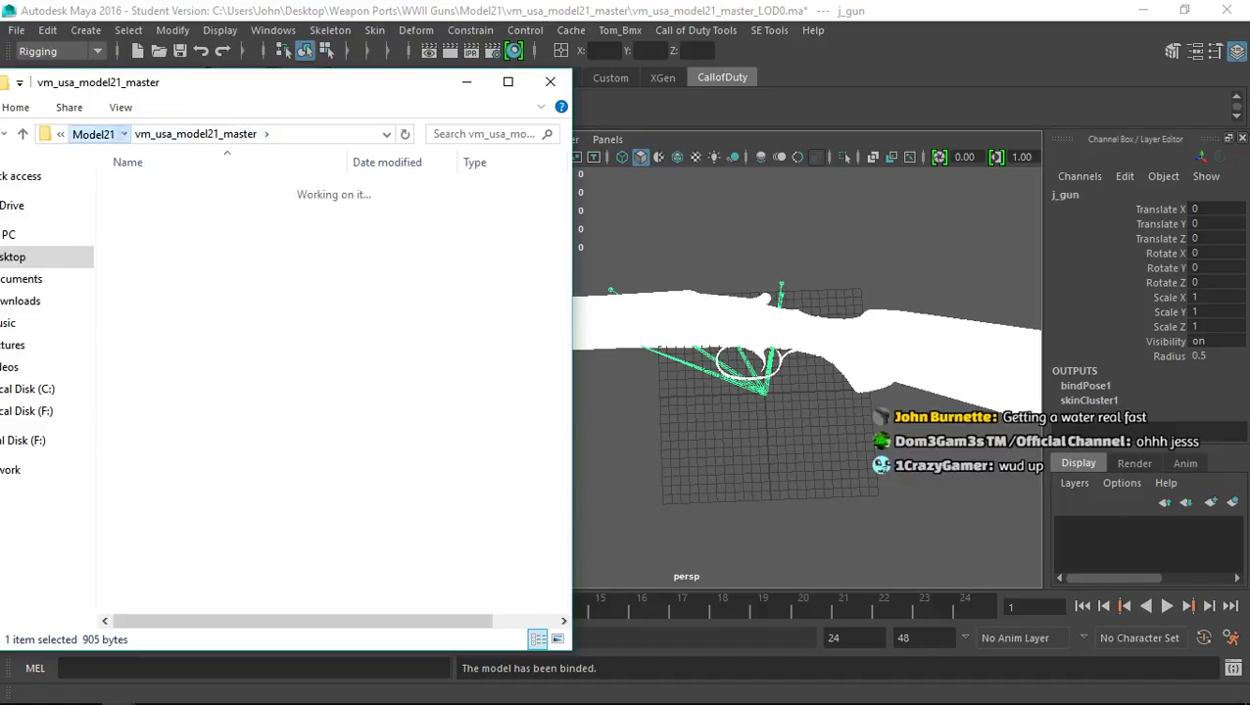
pyautogui.doubleClick(196, 227)
pyautogui.click(196, 228)
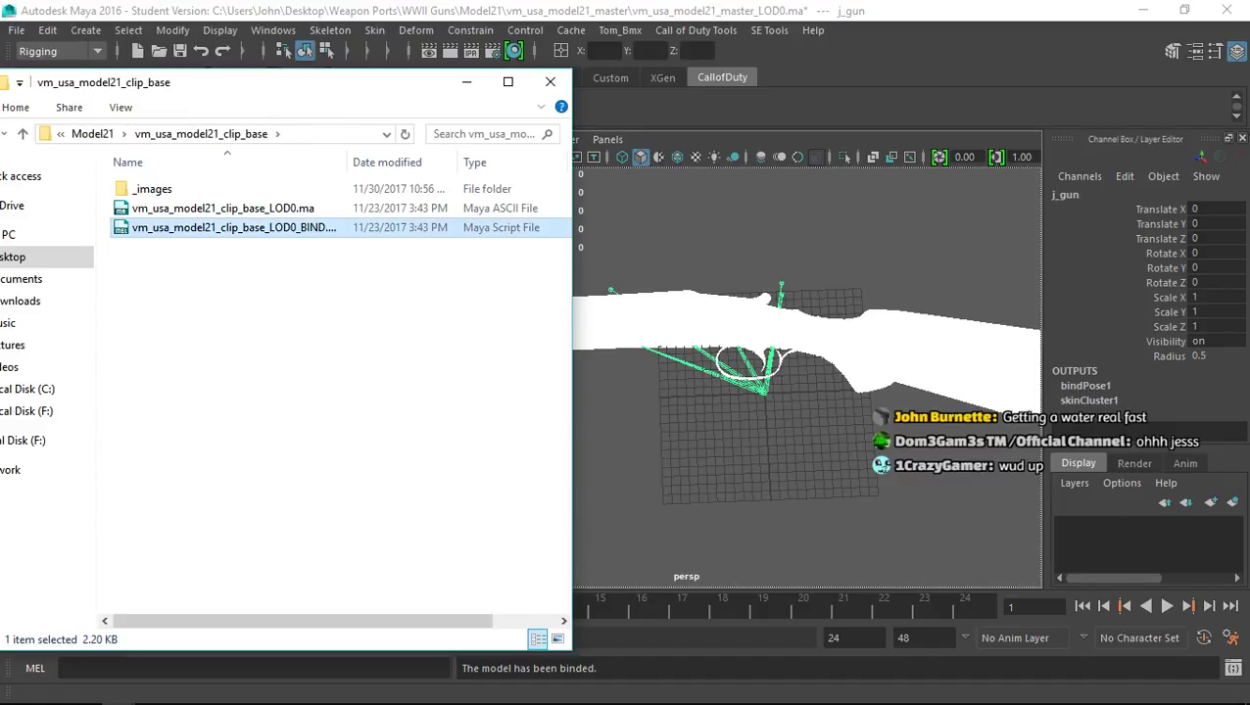
pyautogui.moveTo(196, 227); pyautogui.dragTo(637, 244)
# Run the Maya script file from the vm_usa_model21_barrel_base_good folder in the scene to bind the barrel mesh
pyautogui.click(93, 134)
pyautogui.doubleClick(196, 209)
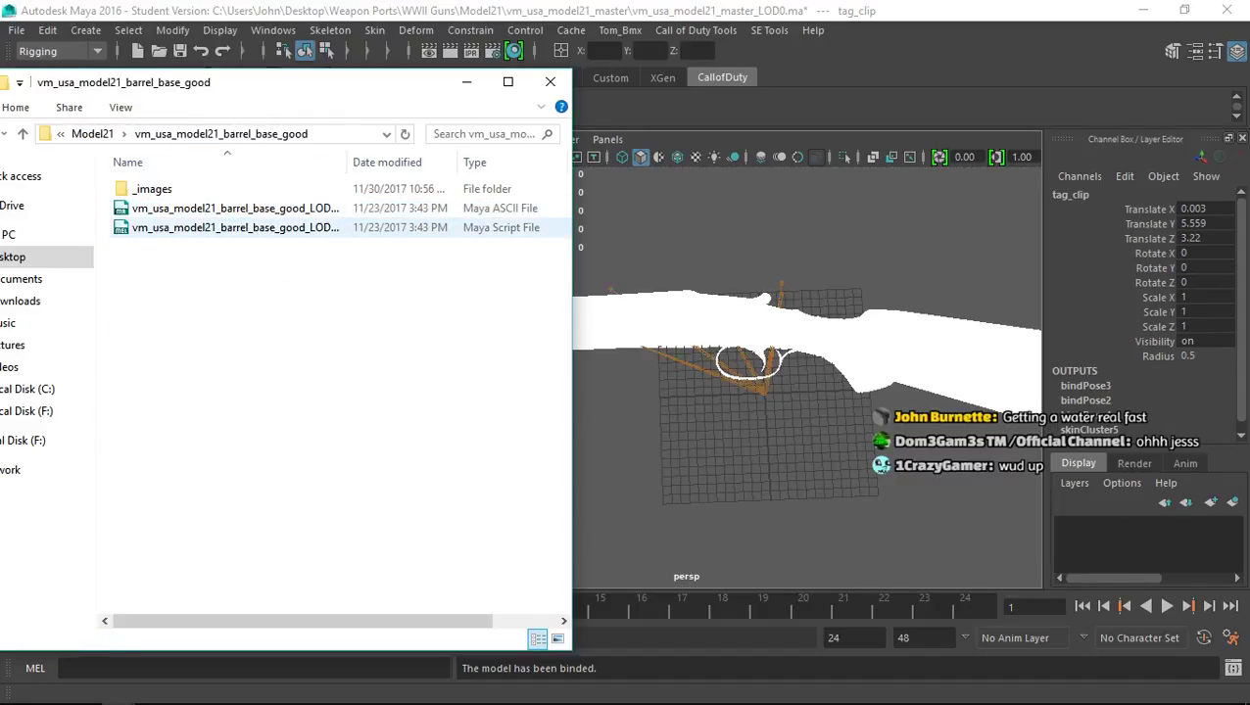
pyautogui.click(196, 227)
pyautogui.moveTo(196, 227); pyautogui.dragTo(637, 244)
# Run the Maya script file from the vm_usa_model21_receiver_base_good folder in the scene to bind the receiver meshes
pyautogui.click(93, 134)
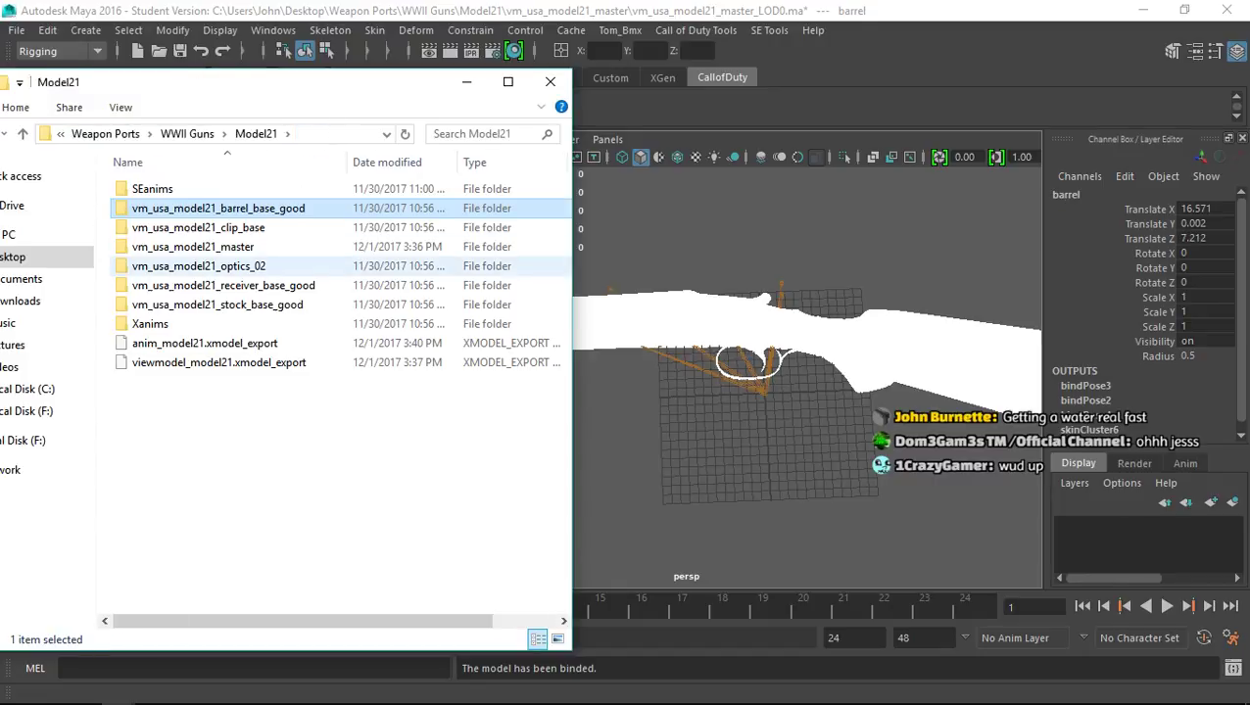
pyautogui.doubleClick(196, 285)
pyautogui.click(196, 227)
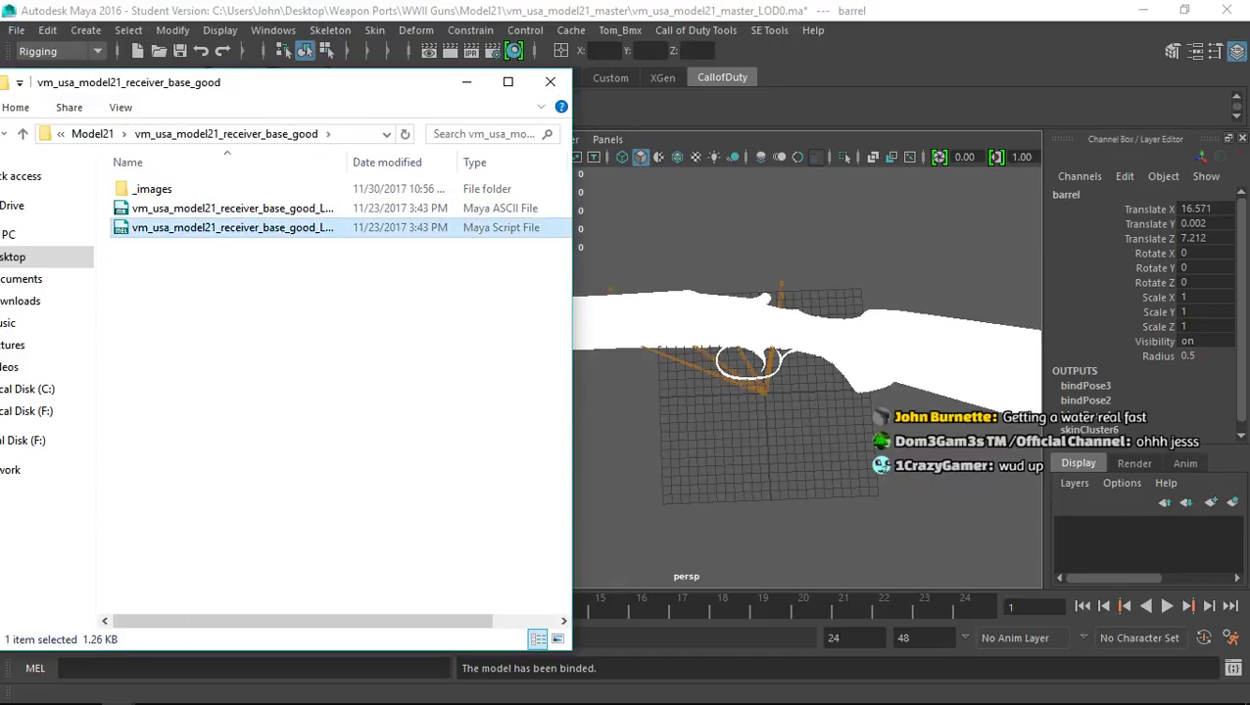
pyautogui.moveTo(195, 227); pyautogui.dragTo(636, 245)
# Run the Maya script file from the vm_usa_model21_stock_base_good folder in the scene to bind the stock meshes
pyautogui.click(93, 135)
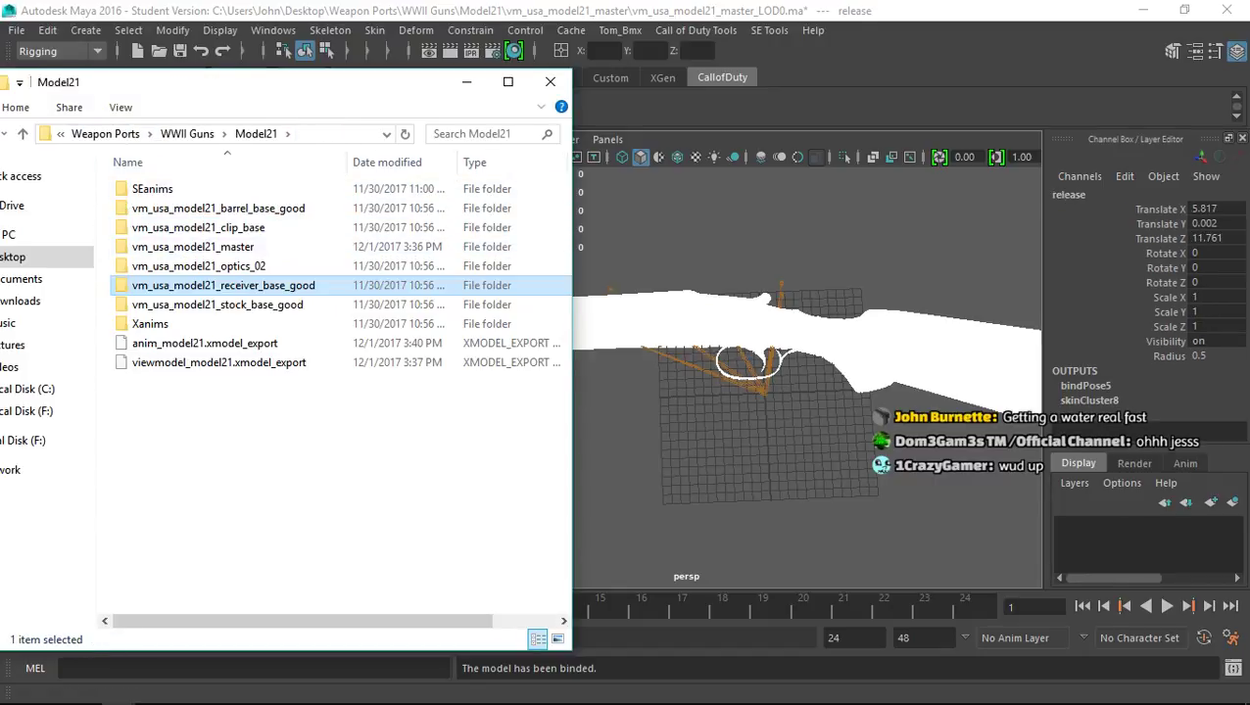
pyautogui.doubleClick(196, 305)
pyautogui.click(196, 228)
pyautogui.moveTo(196, 227); pyautogui.dragTo(636, 245)
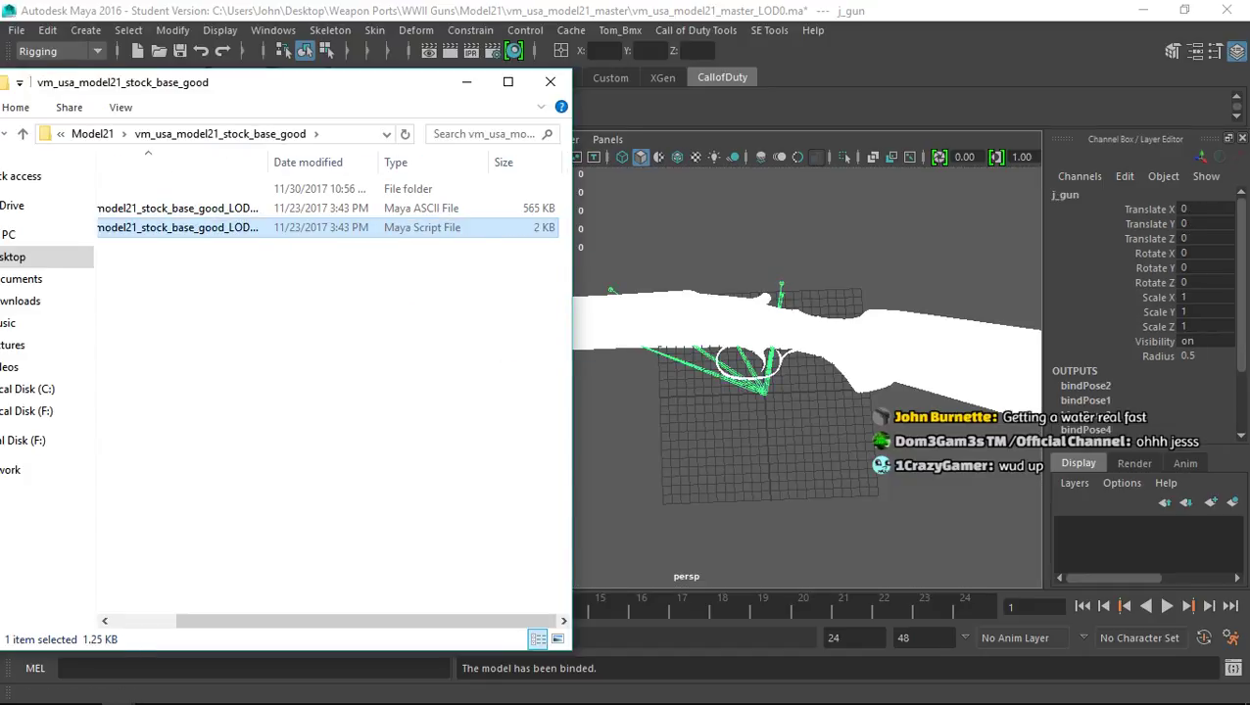
# Switch back to Maya and display the perspective viewport in wireframe with nothing selected
pyautogui.click(636, 235)
pyautogui.click(621, 157)
pyautogui.click(132, 478)
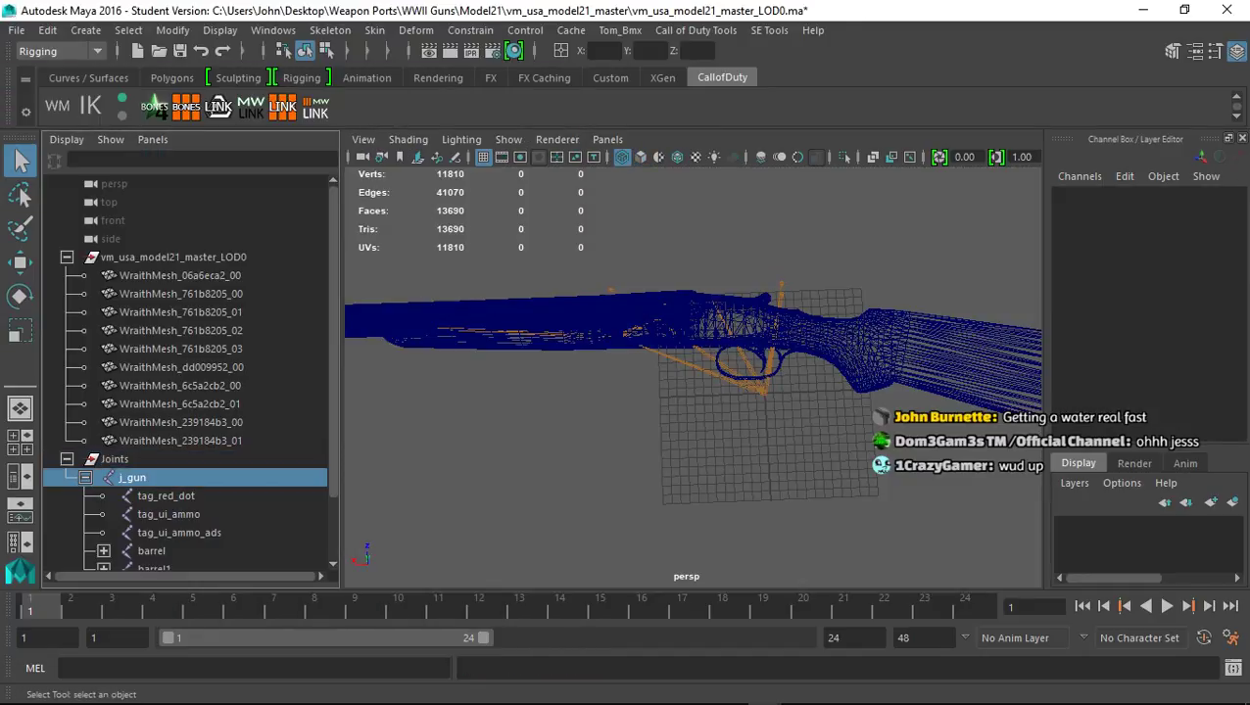
pyautogui.click(587, 451)
# Rename the tag_silencer joint under barrel1 to tag_flash and clear the selection
pyautogui.scroll(-3, 588, 450)
pyautogui.scroll(2, 692, 377)
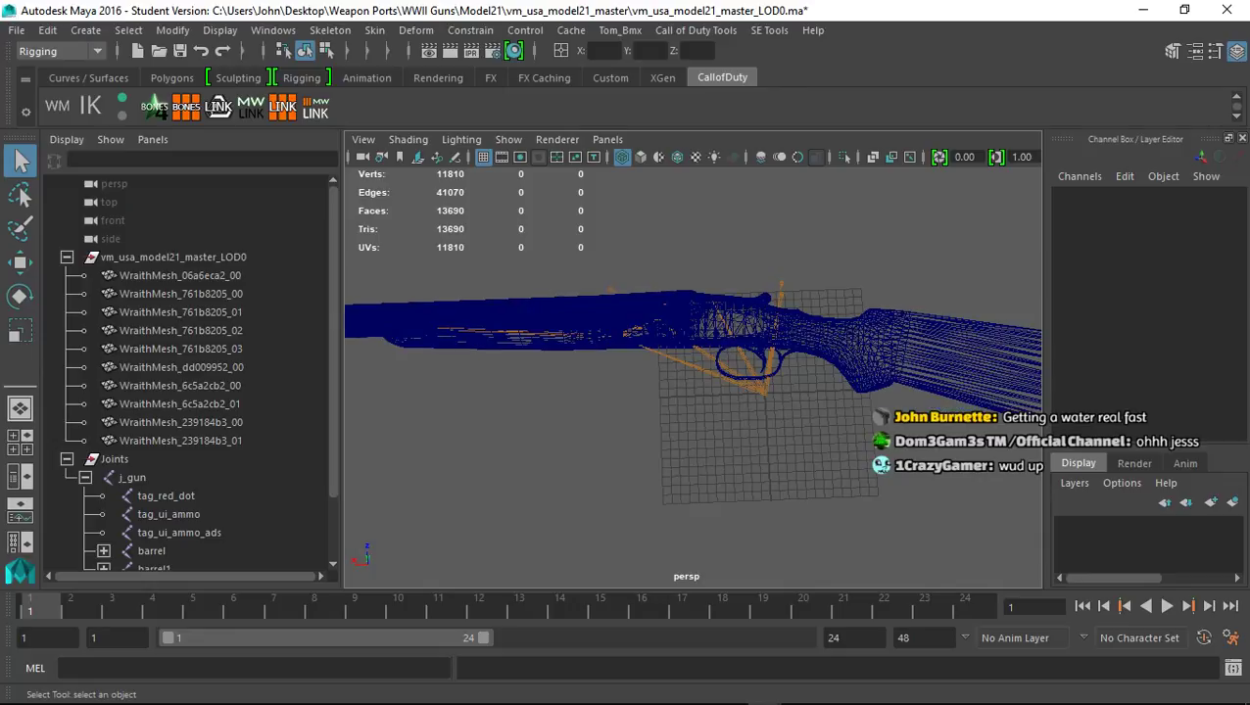
pyautogui.scroll(-2, 191, 391)
pyautogui.click(103, 496)
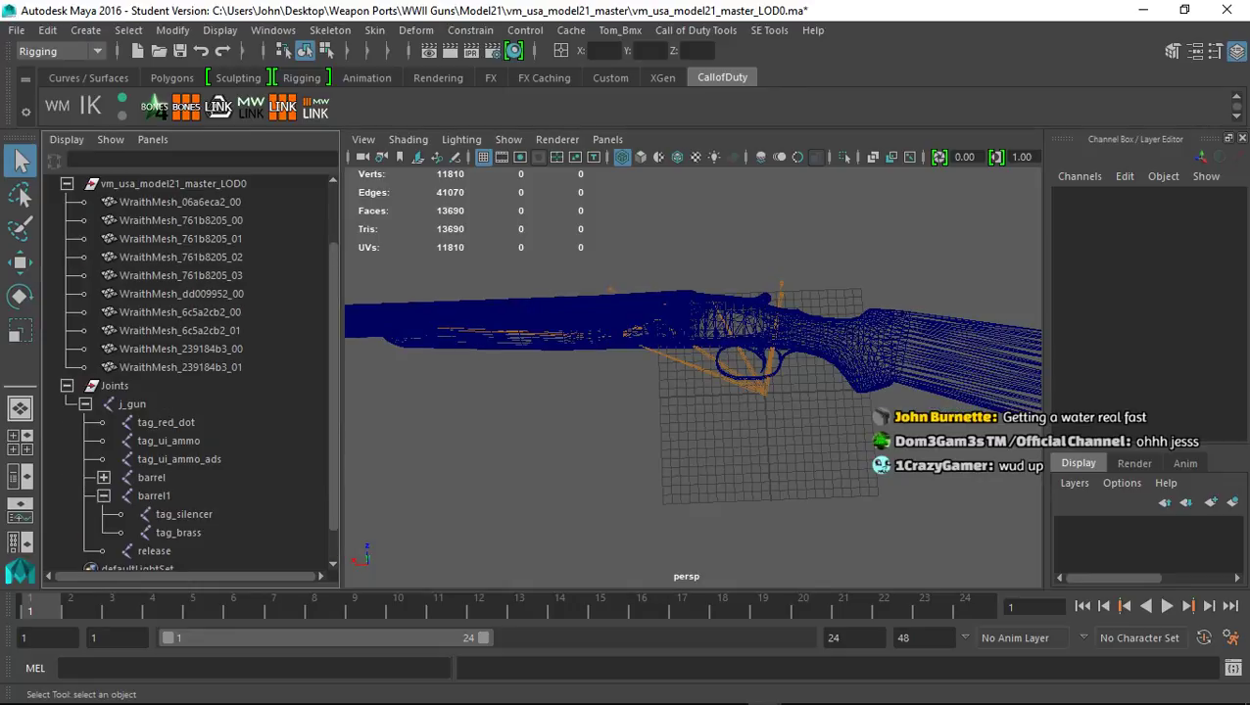
pyautogui.doubleClick(184, 514)
pyautogui.write('tag_')
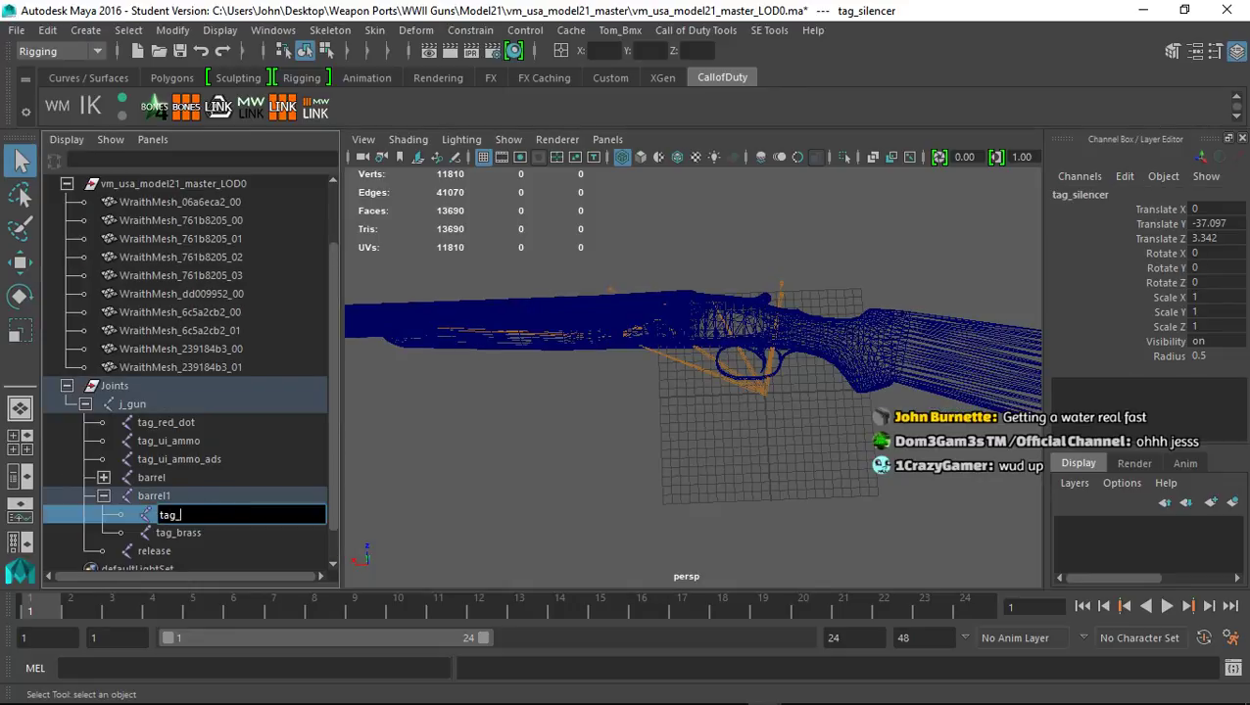
pyautogui.write('flash')
pyautogui.press('Return')
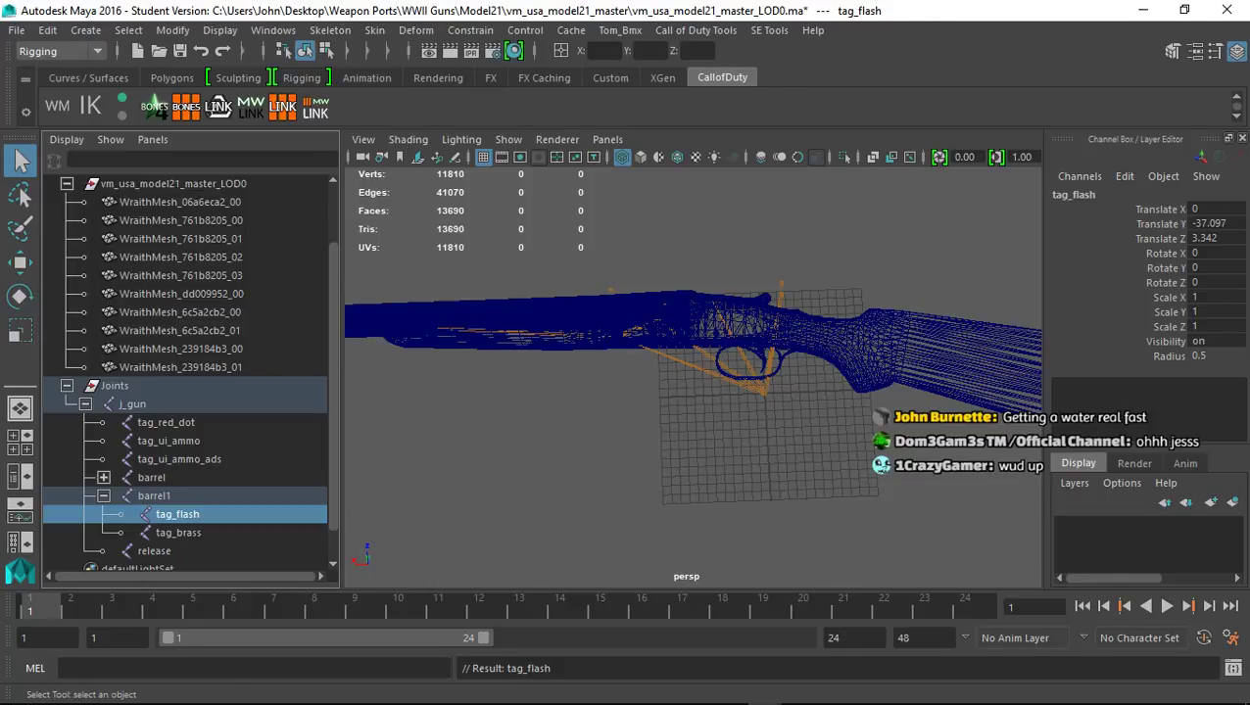
pyautogui.click(529, 441)
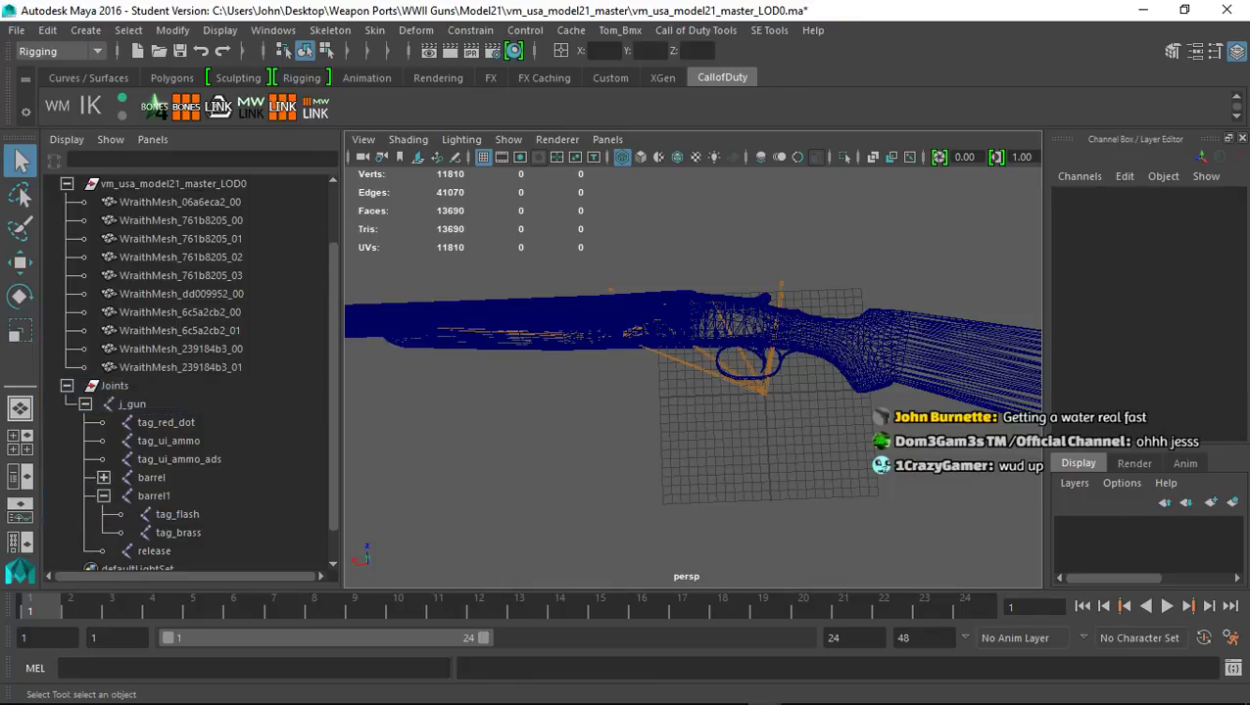
# Check the joint hierarchy under the barrel joint, including the tag_clip bullet joints, and collapse it again
pyautogui.click(103, 477)
pyautogui.click(123, 495)
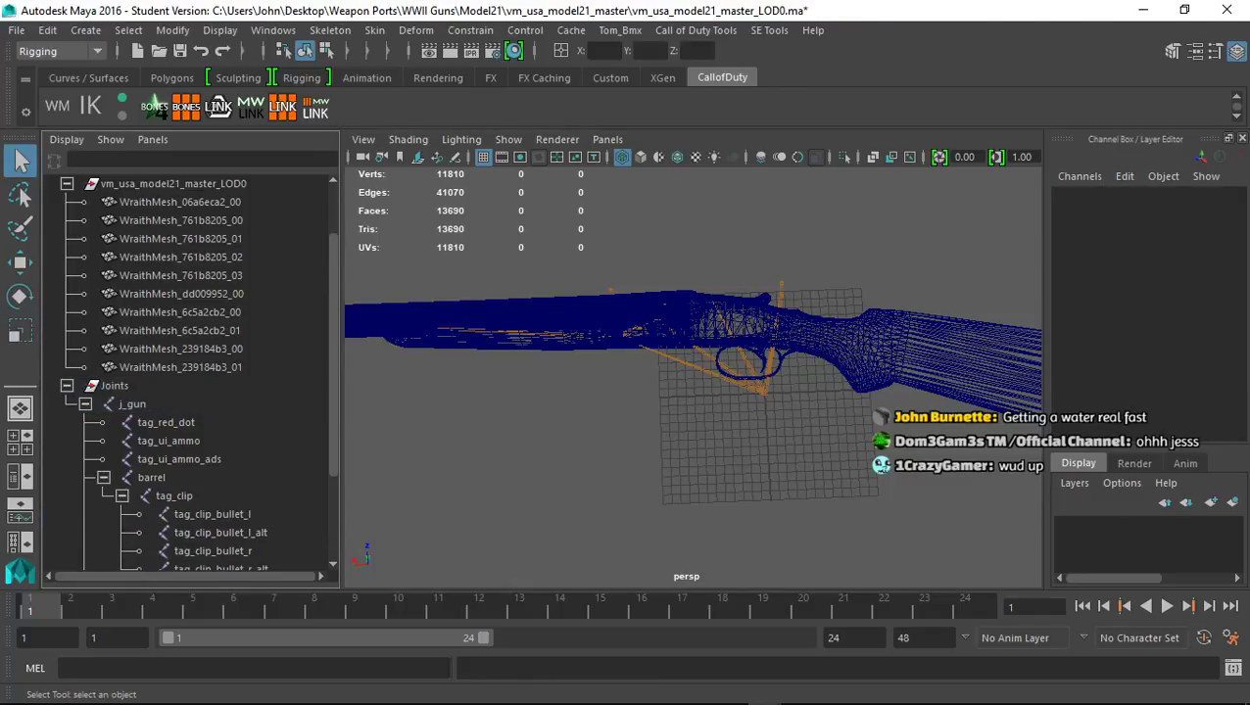
pyautogui.scroll(-3, 122, 495)
pyautogui.scroll(3, 191, 372)
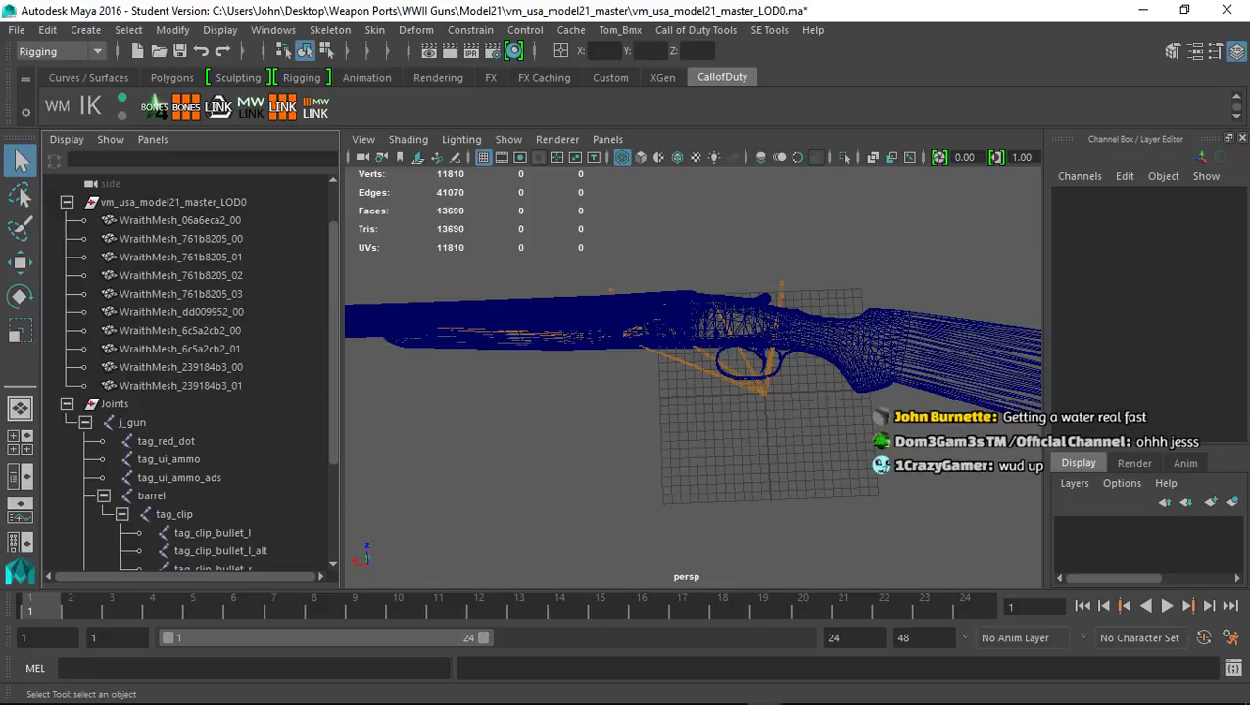
pyautogui.click(121, 514)
pyautogui.click(102, 496)
pyautogui.click(133, 422)
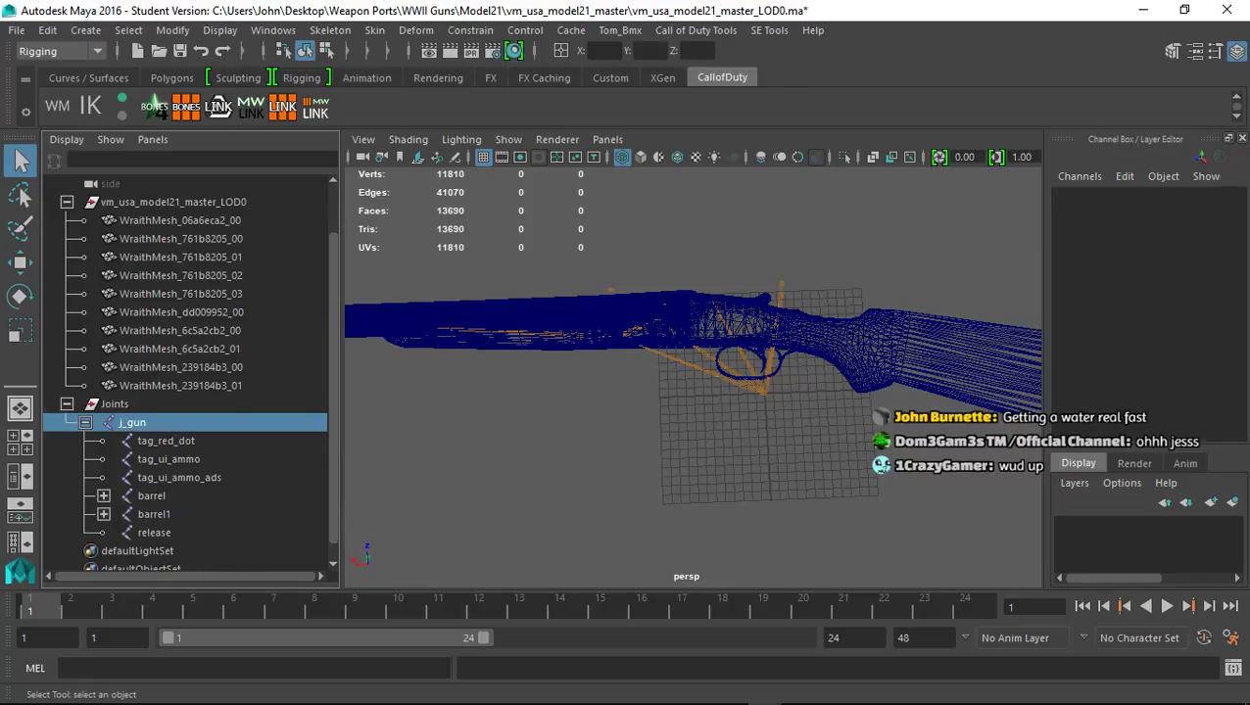
# Save the scene as the Maya Binary file vm_usa_model21_master_LOD0.mb in the vm_usa_model21_master folder, replacing the existing file
pyautogui.click(17, 29)
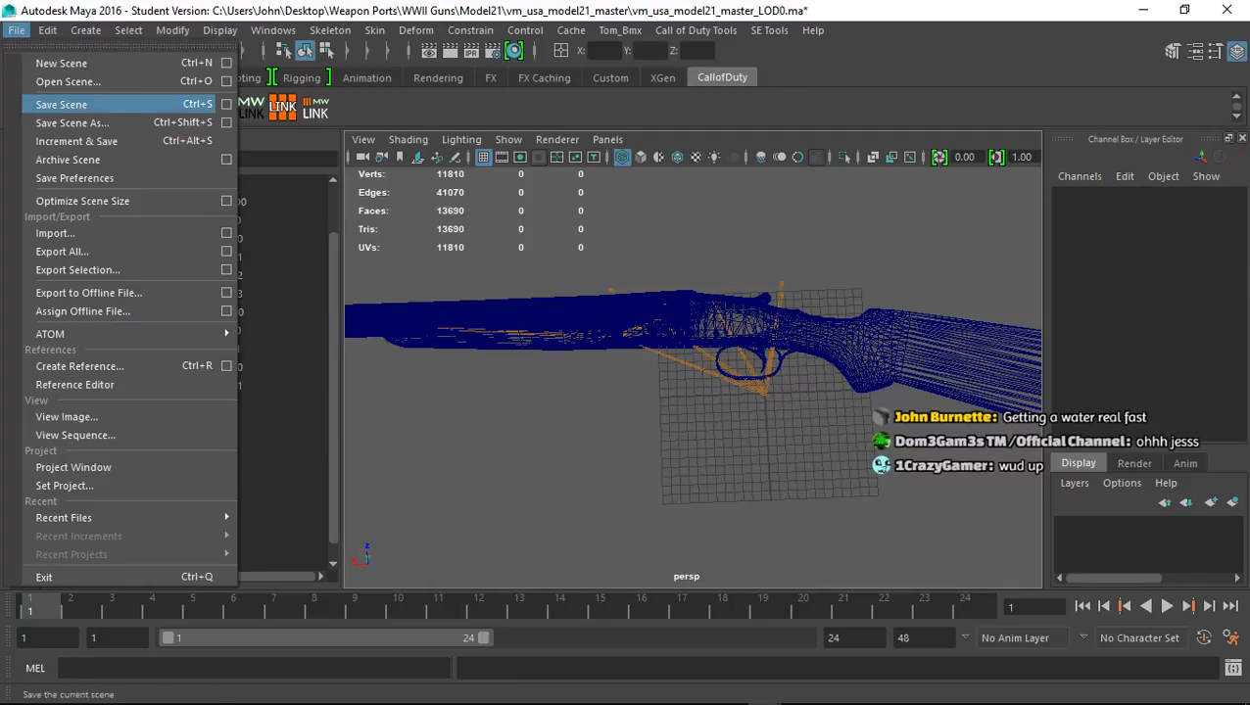
pyautogui.click(72, 122)
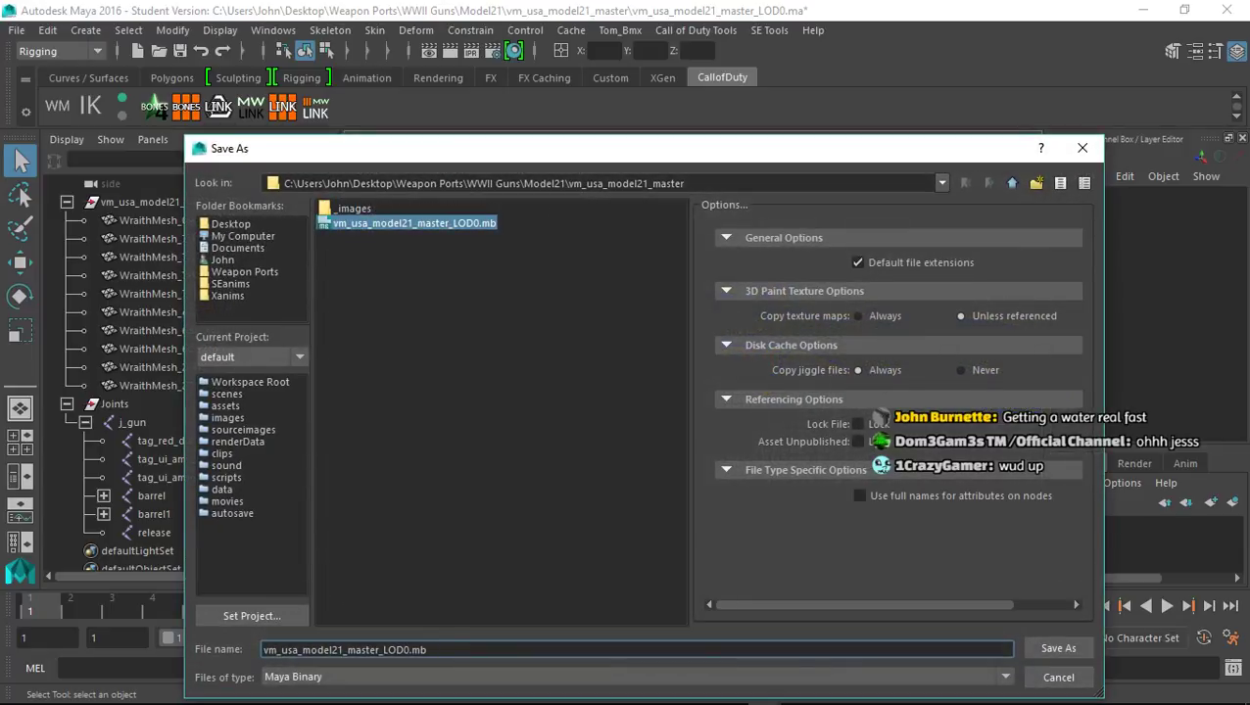
pyautogui.click(1057, 649)
pyautogui.click(599, 449)
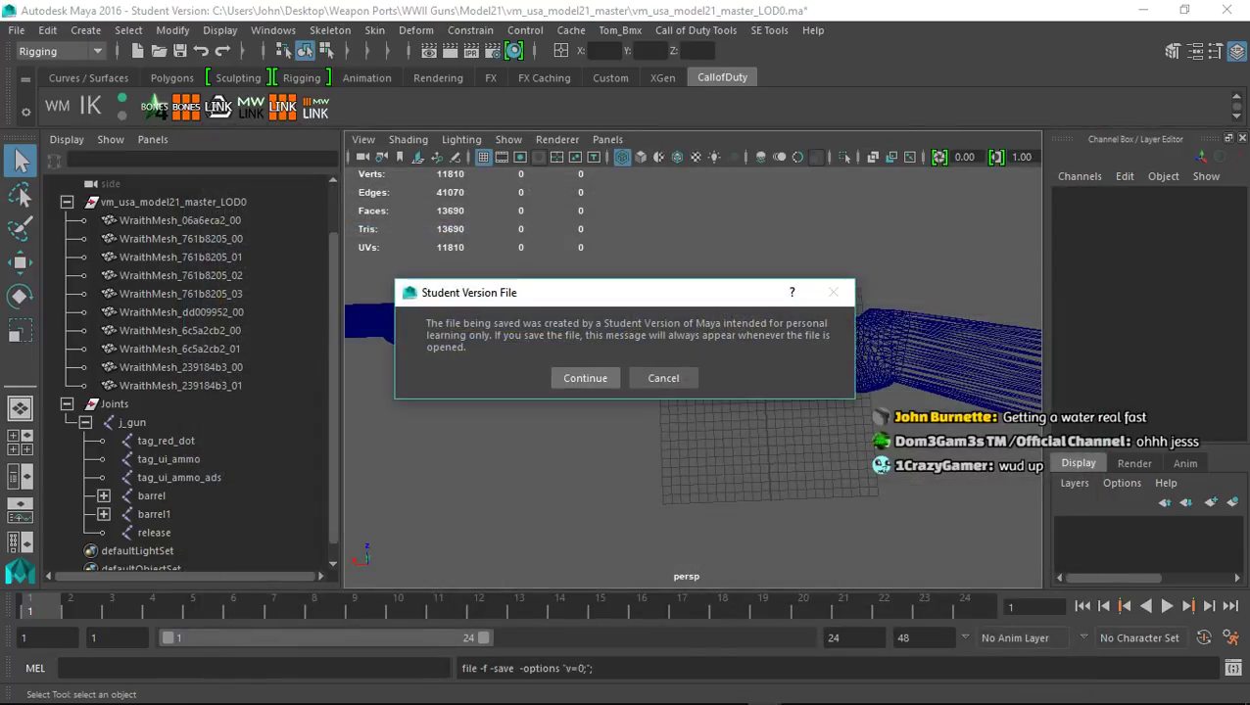
pyautogui.click(585, 379)
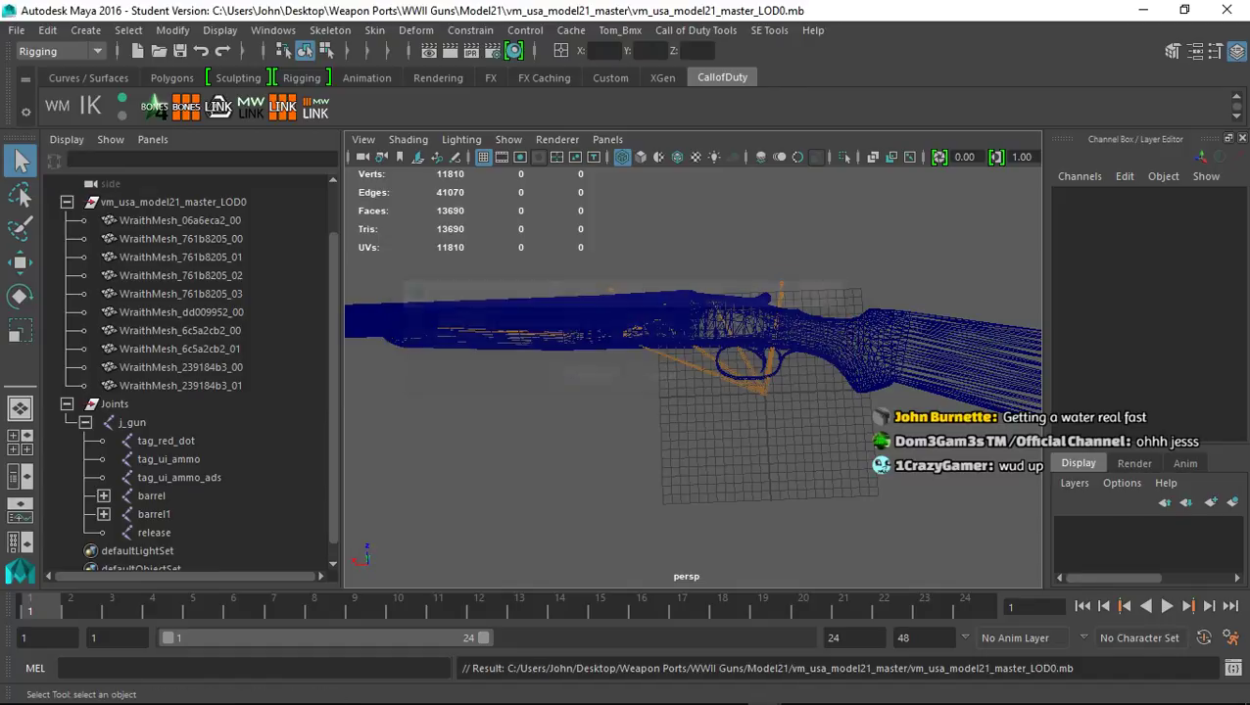
# Rename the root joint j_gun to tag_weapon
pyautogui.doubleClick(133, 423)
pyautogui.write('tag_weapon')
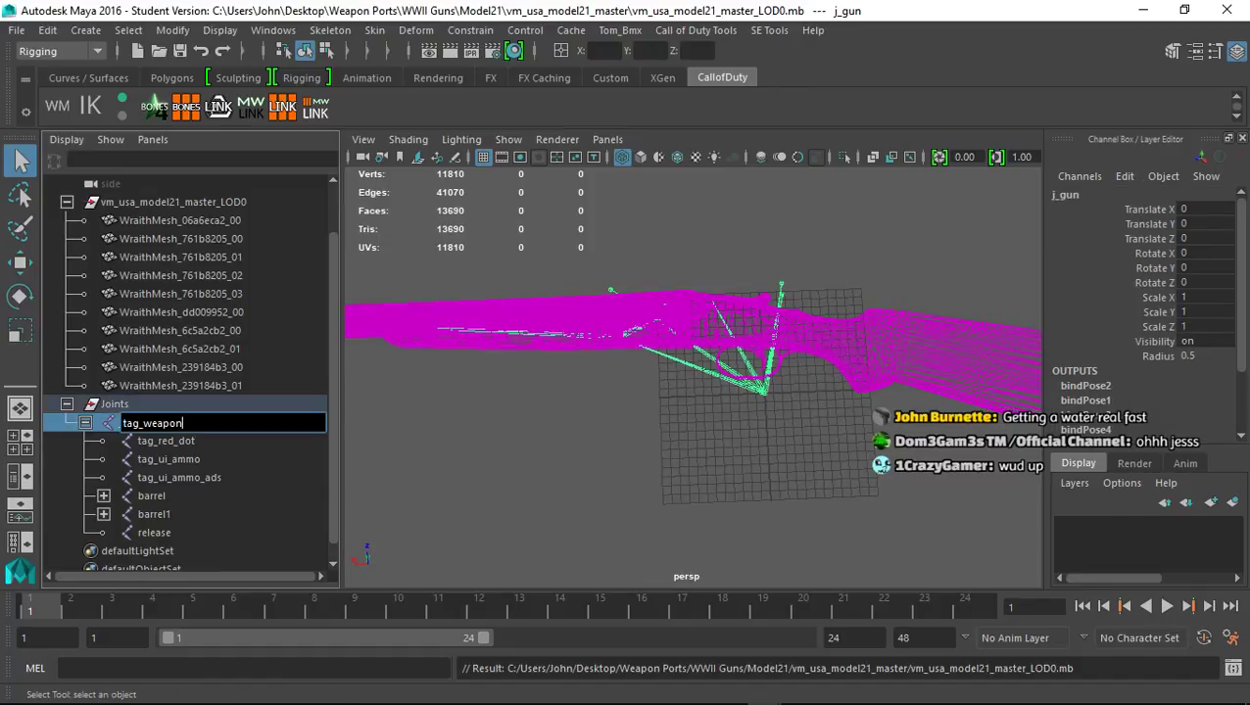
pyautogui.press('Return')
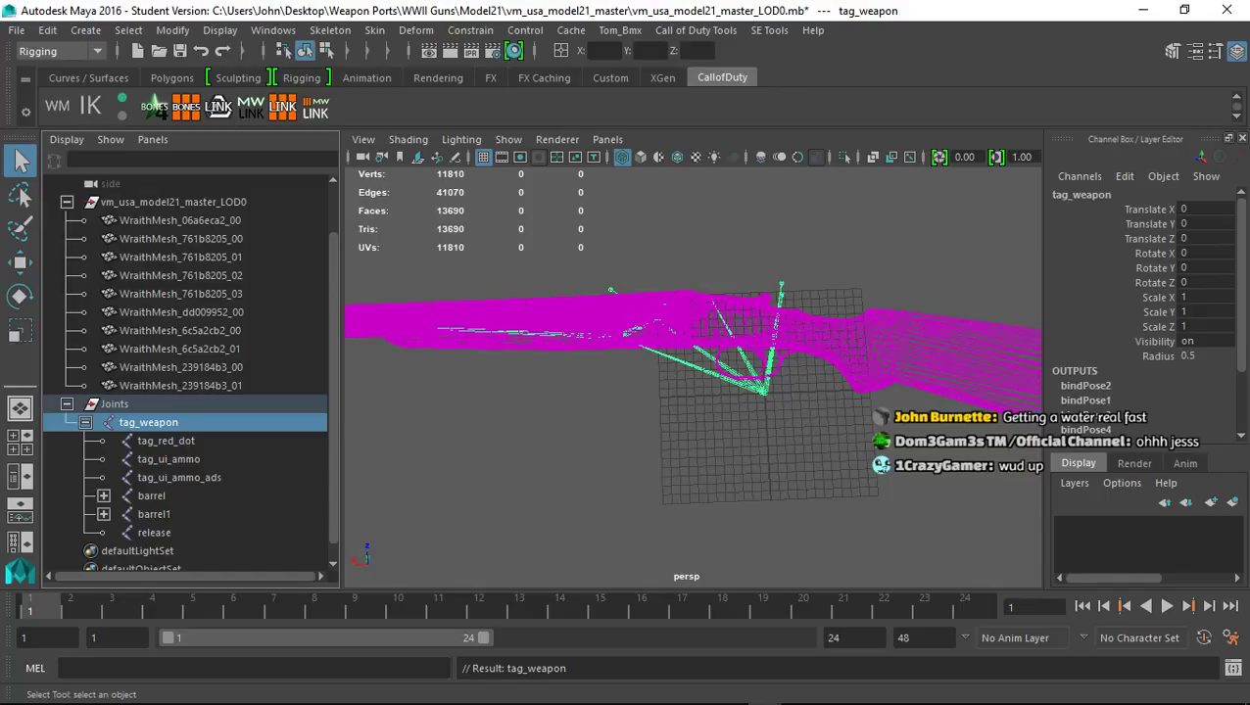
pyautogui.click(115, 405)
pyautogui.click(174, 201)
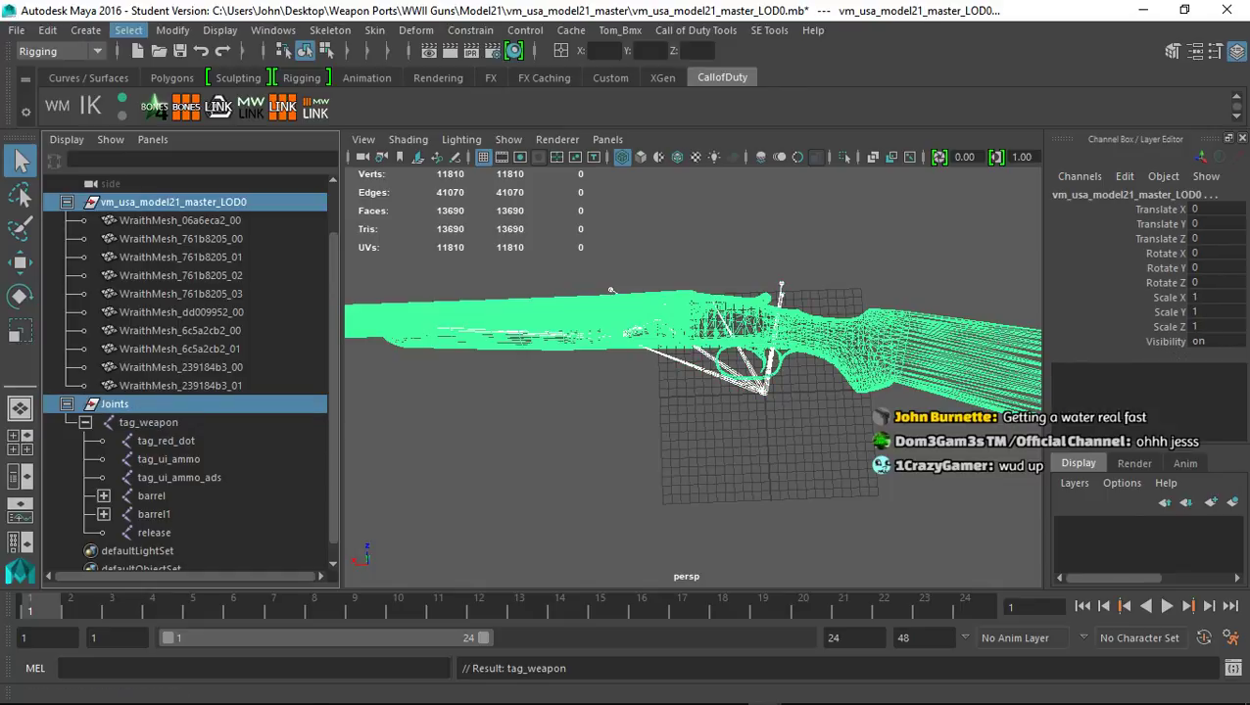
pyautogui.click(128, 29)
pyautogui.click(170, 100)
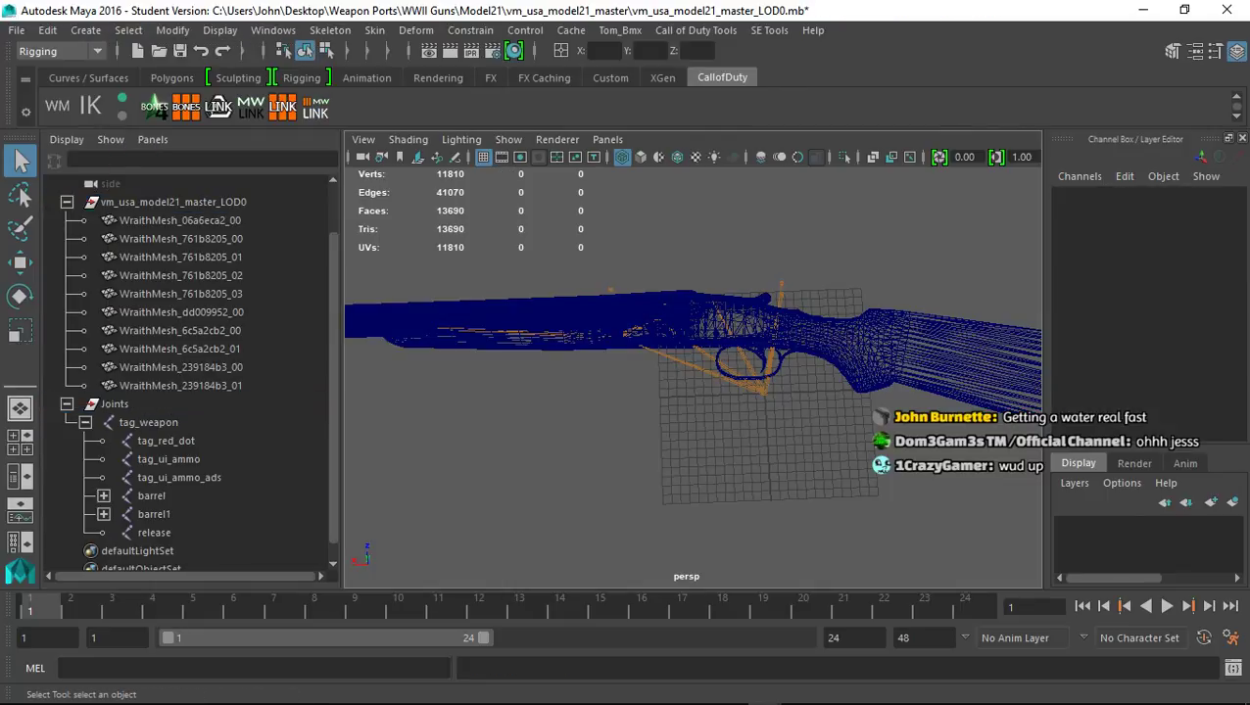
# Select the full hierarchy of the Joints and vm_usa_model21_master_LOD0 groups
pyautogui.click(114, 403)
pyautogui.keyDown('ctrl'); pyautogui.click(173, 201); pyautogui.keyUp('ctrl')
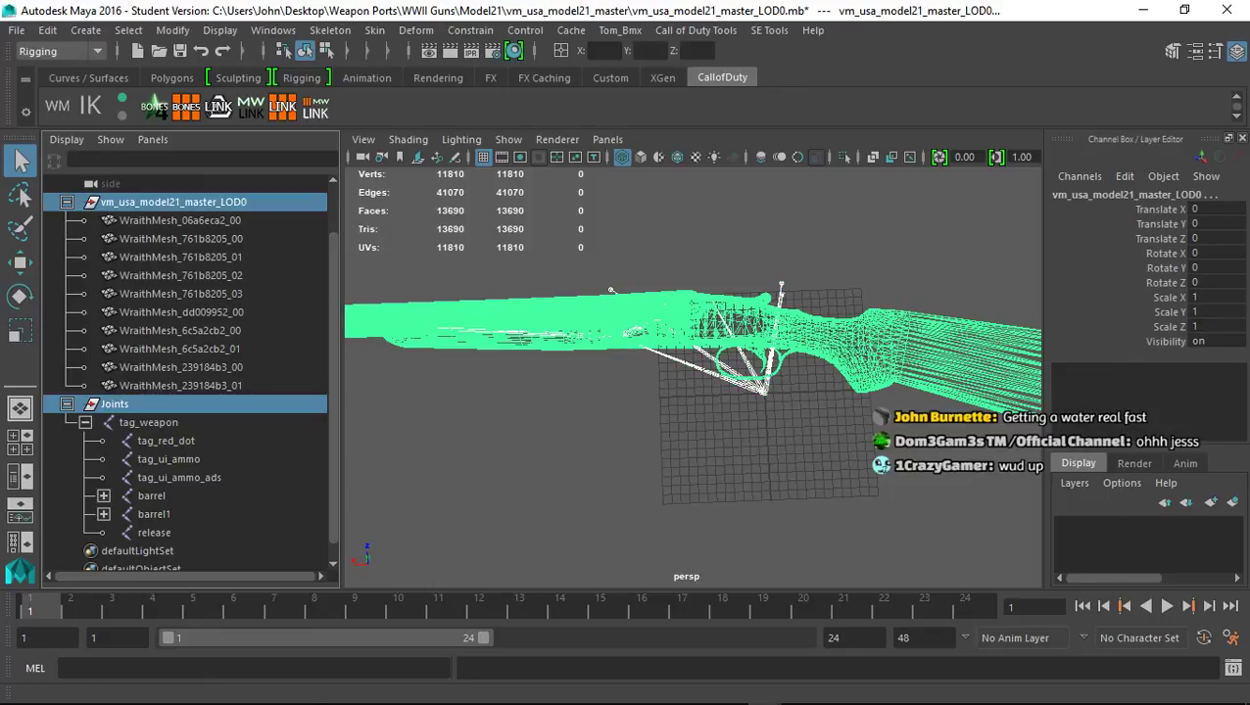
pyautogui.click(128, 29)
pyautogui.click(176, 136)
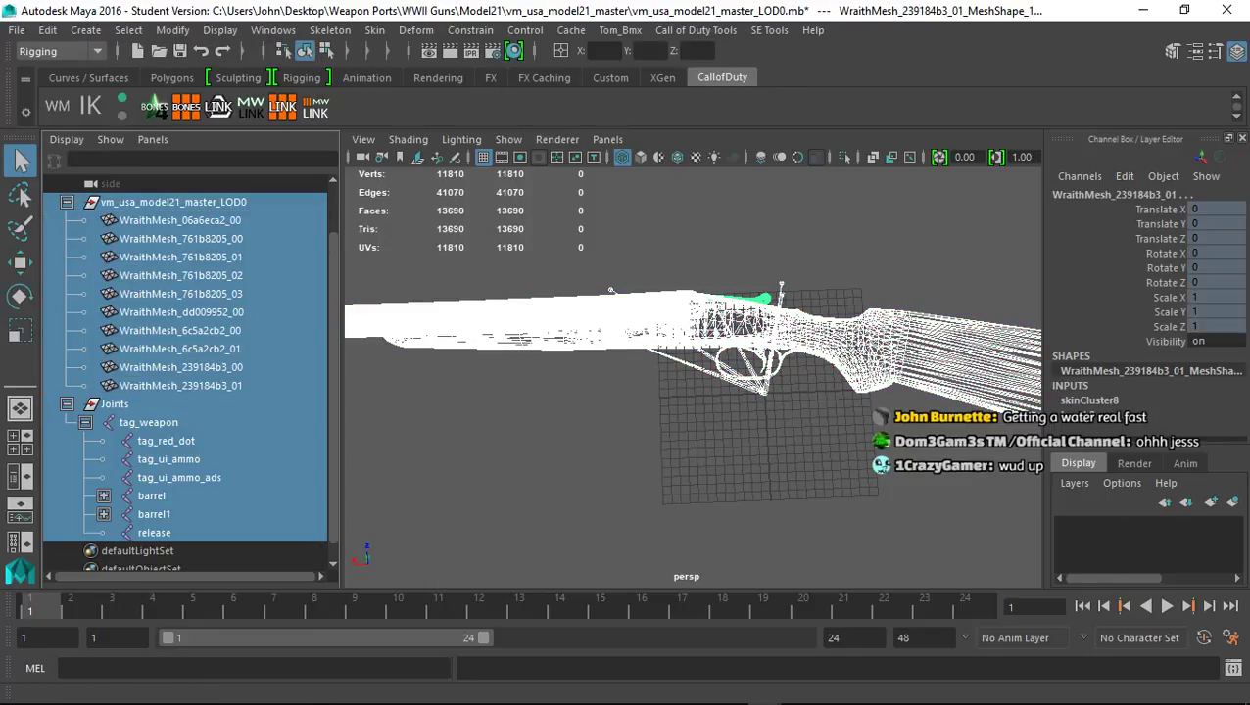
pyautogui.click(695, 29)
pyautogui.click(705, 81)
pyautogui.click(1118, 314)
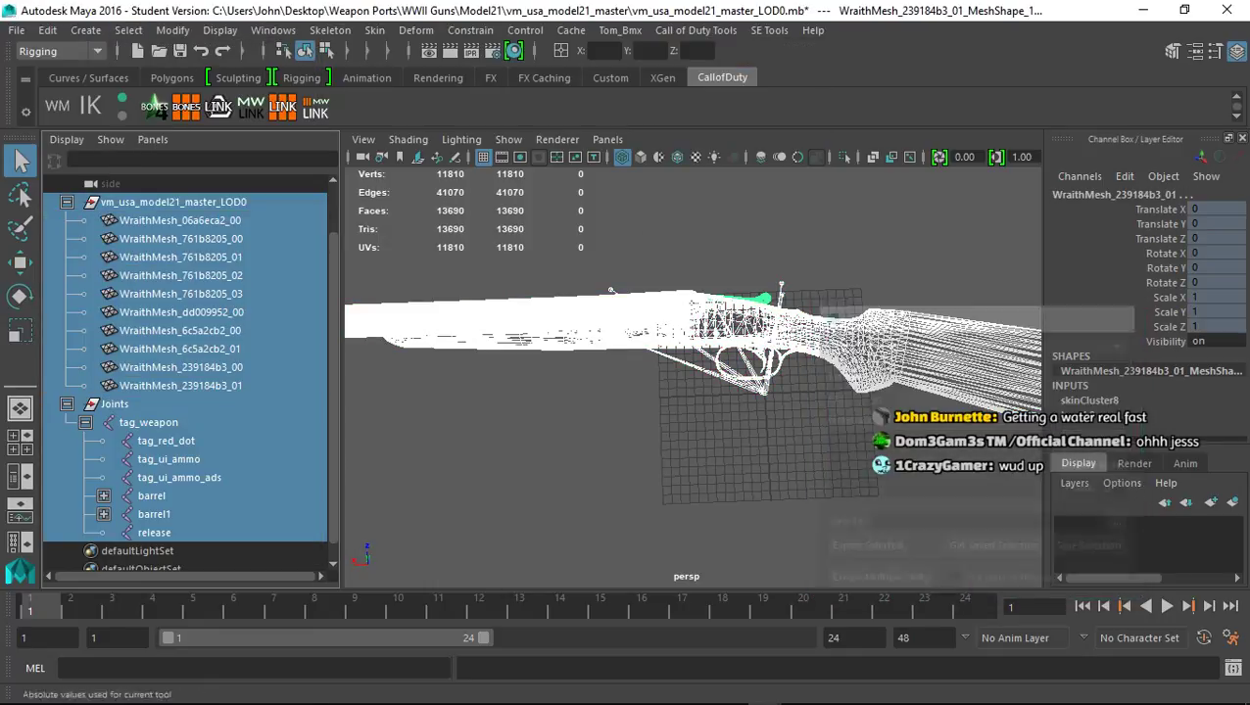
# Start an XModel export and browse to the Model21 folder inside Weapon Ports\WWII Guns for the save path
pyautogui.click(695, 30)
pyautogui.click(715, 82)
pyautogui.click(718, 313)
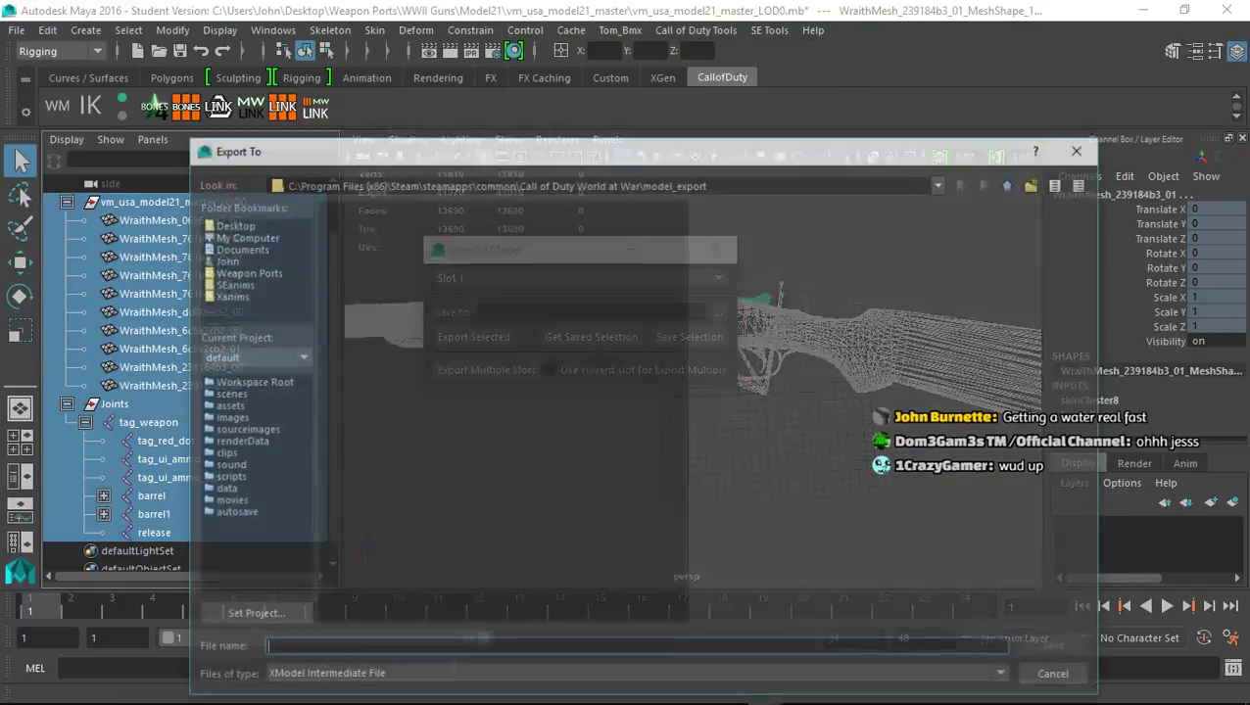
pyautogui.click(231, 284)
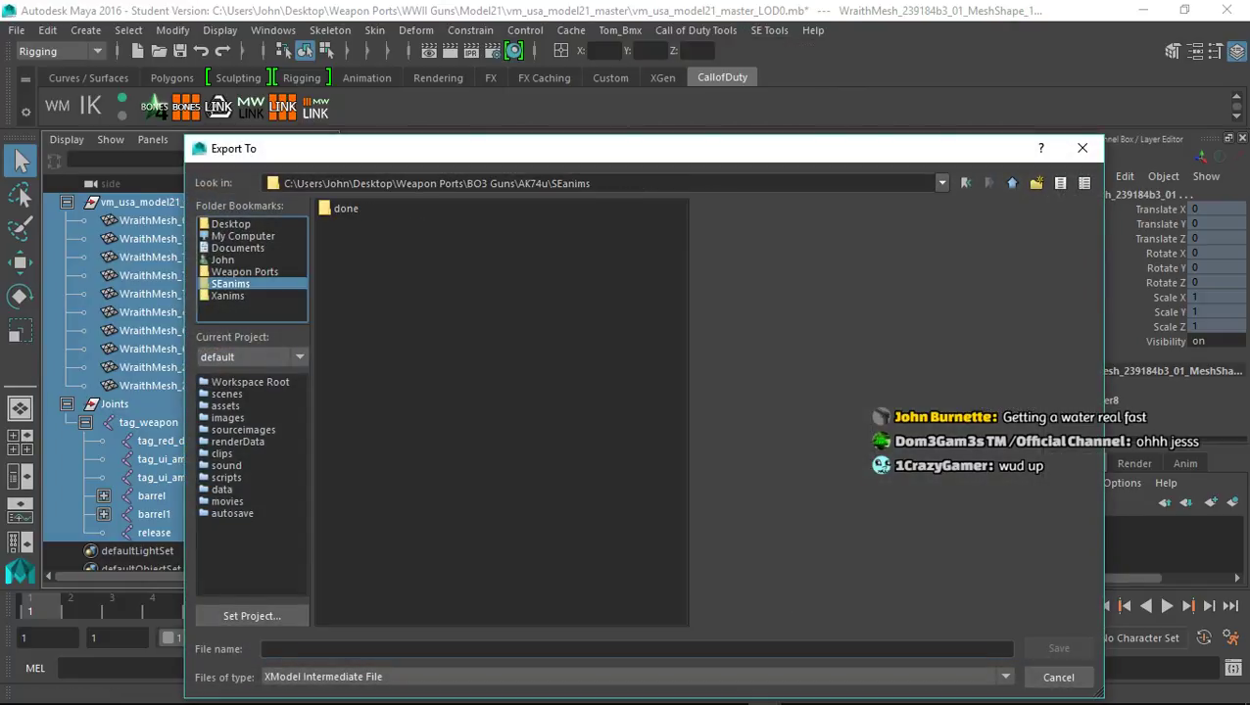
pyautogui.click(244, 272)
pyautogui.click(231, 284)
pyautogui.click(243, 272)
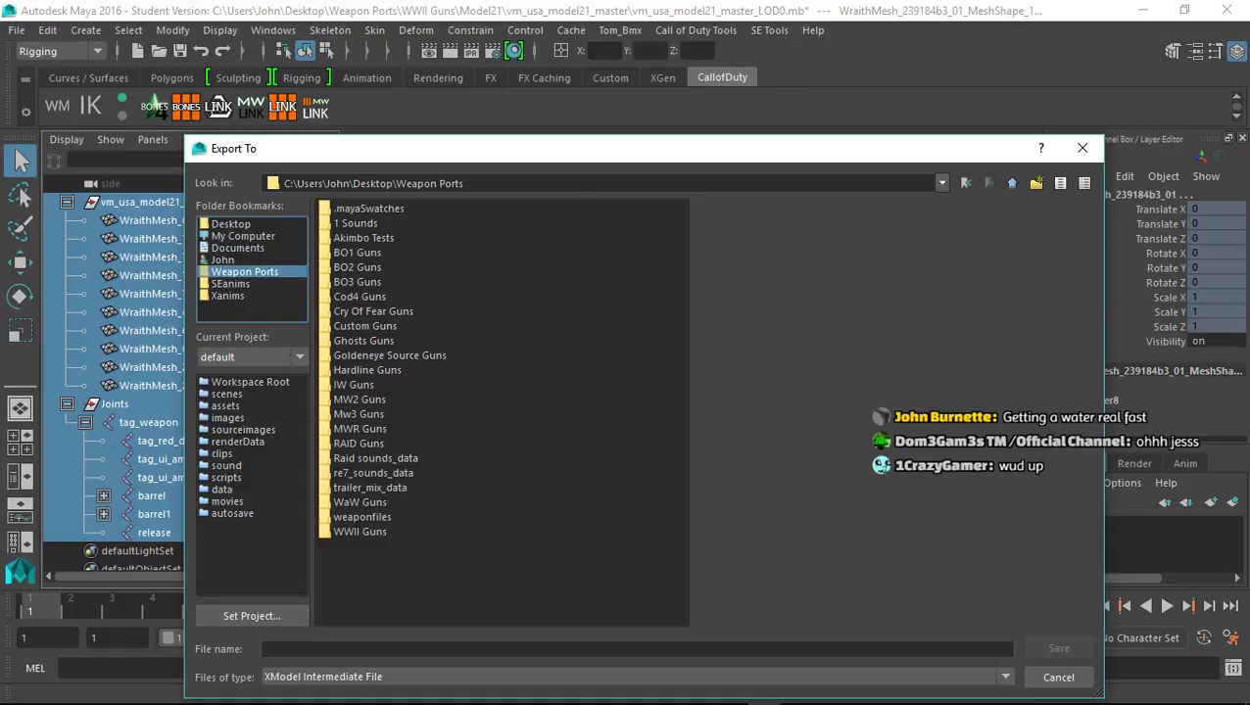
pyautogui.doubleClick(360, 532)
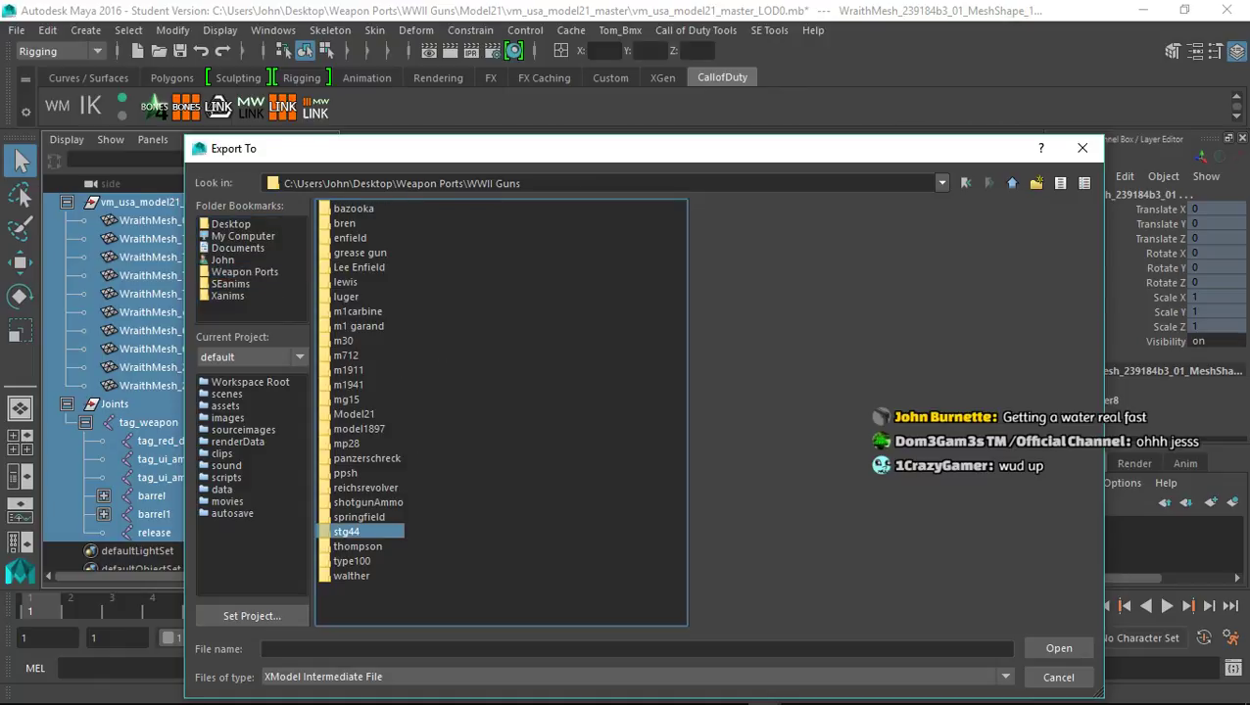
pyautogui.doubleClick(354, 414)
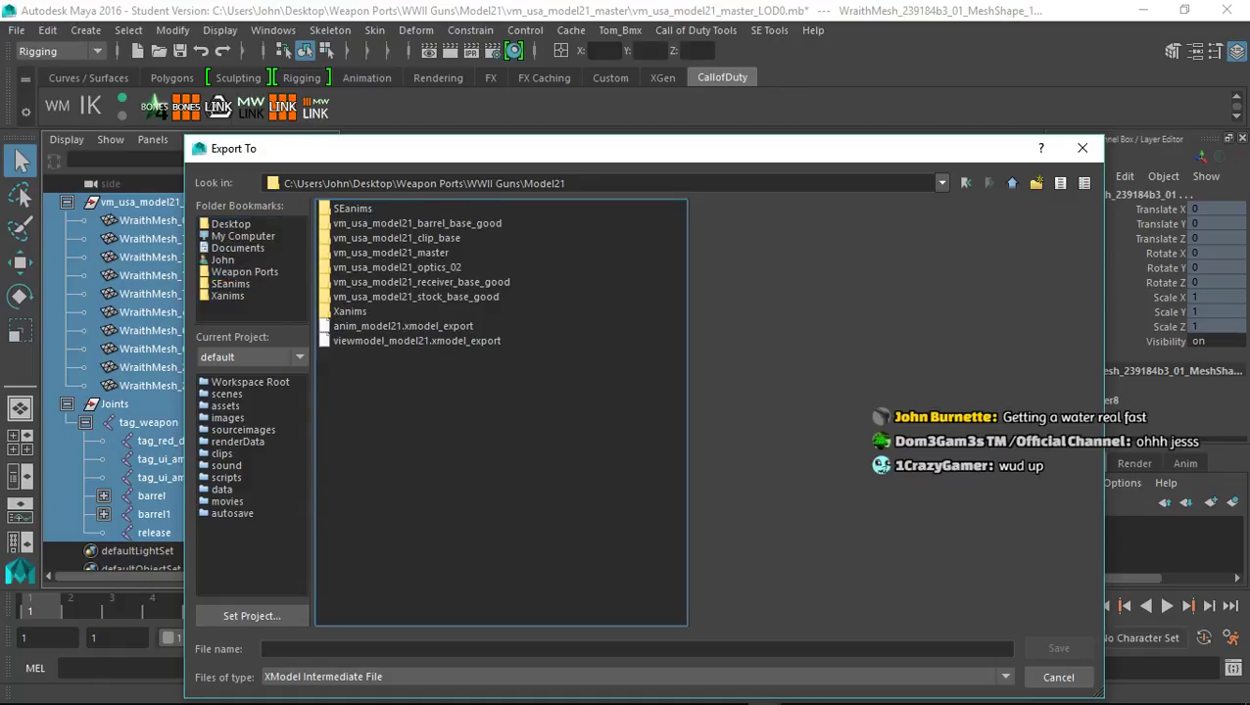
# Export the selection over the existing viewmodel_model21.xmodel_export file without saving the scene changes
pyautogui.click(416, 341)
pyautogui.click(1059, 648)
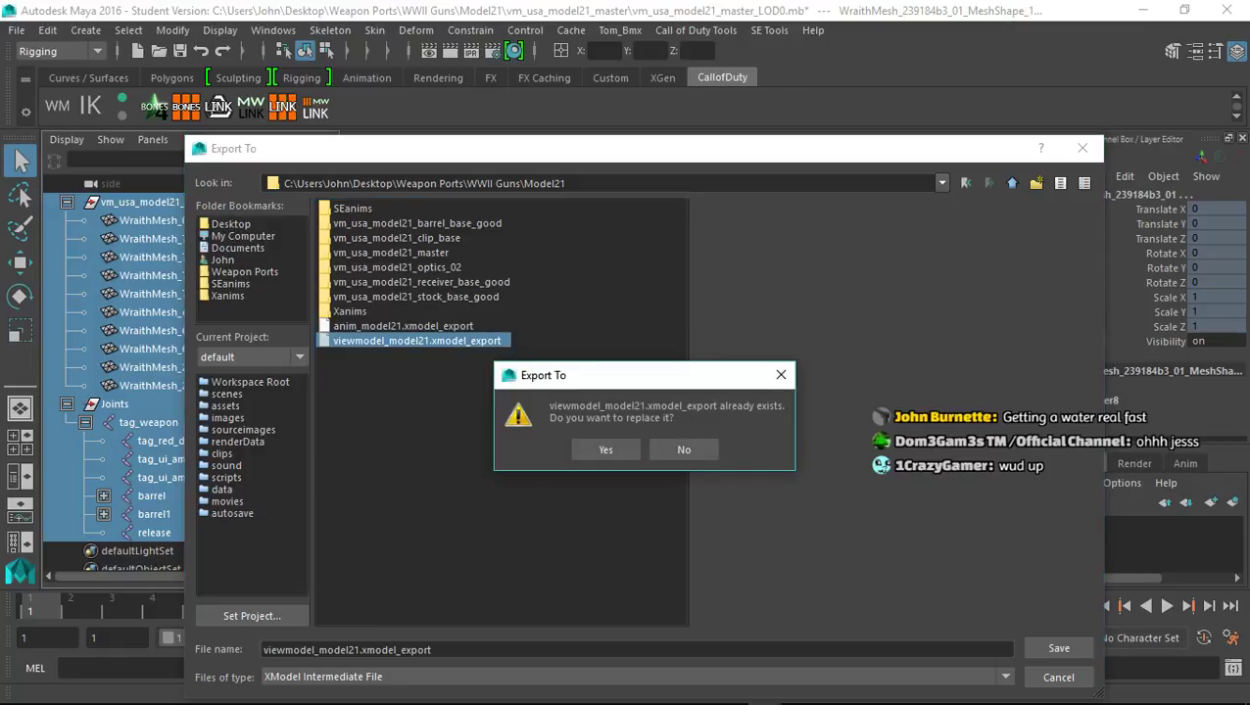
pyautogui.click(604, 449)
pyautogui.click(473, 337)
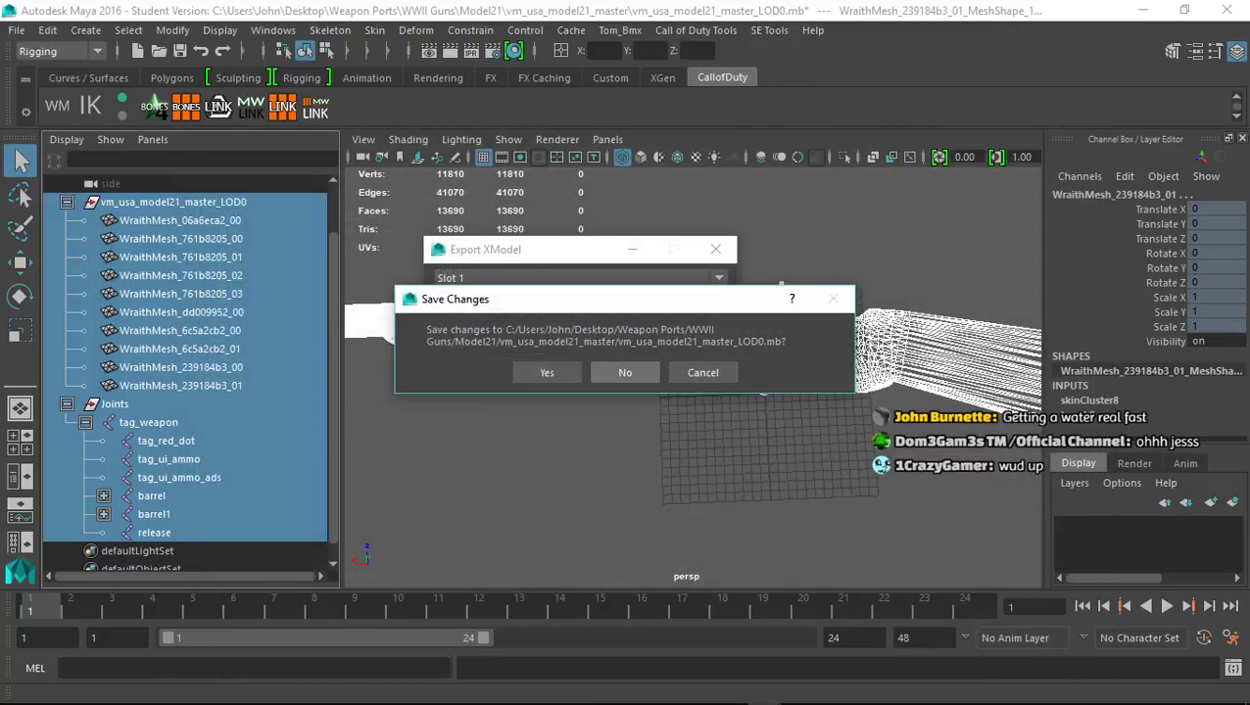
pyautogui.click(624, 372)
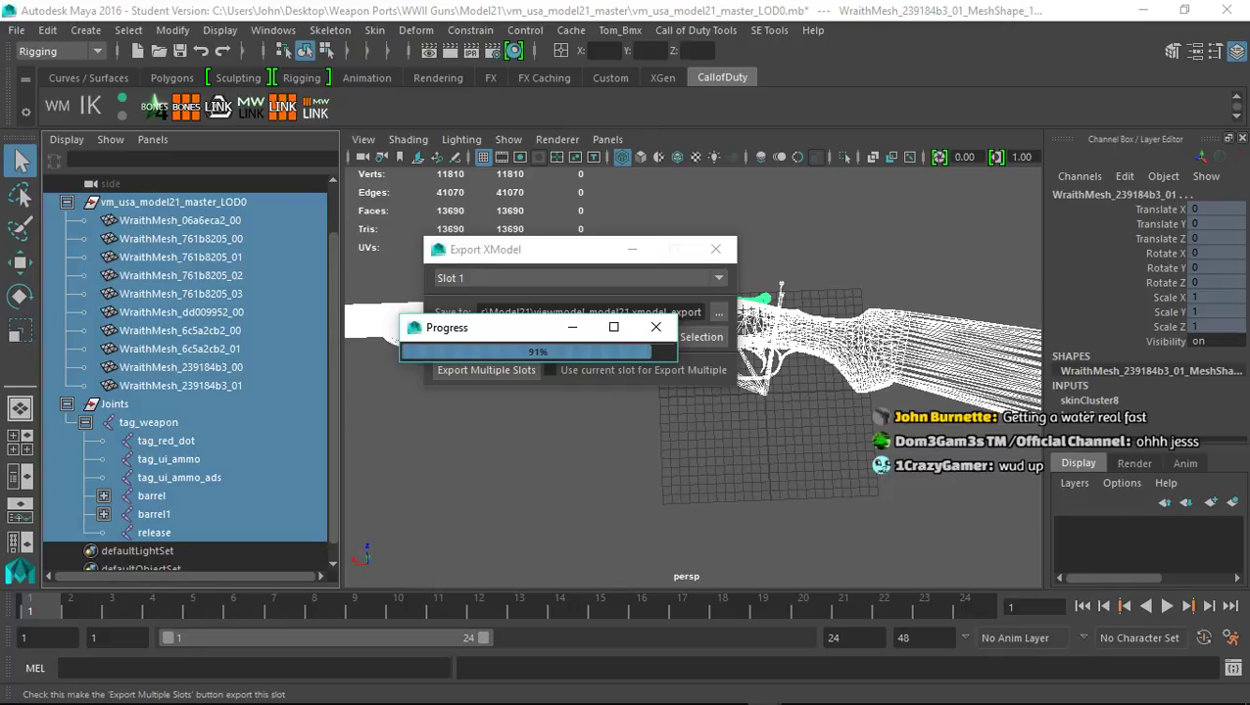
# Check the Model21 folder in File Explorer for the exported file and return to Maya
pyautogui.moveTo(118, 692)
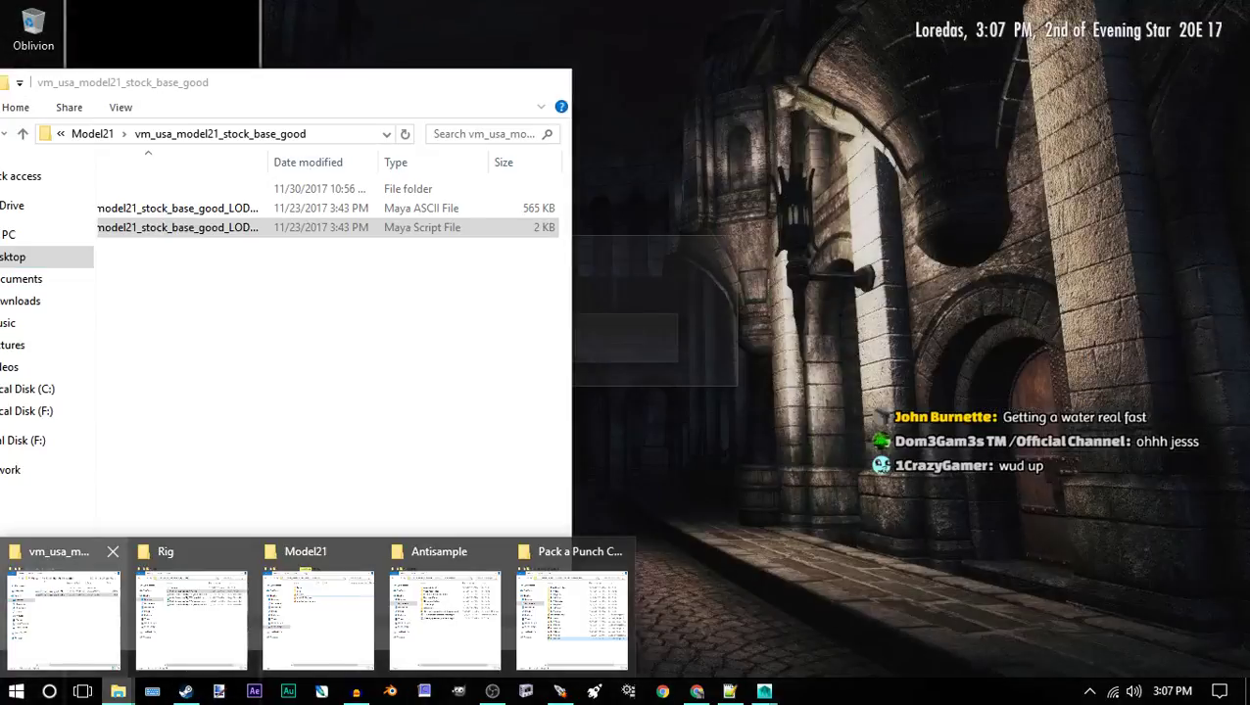
pyautogui.click(73, 626)
pyautogui.click(124, 135)
pyautogui.click(93, 134)
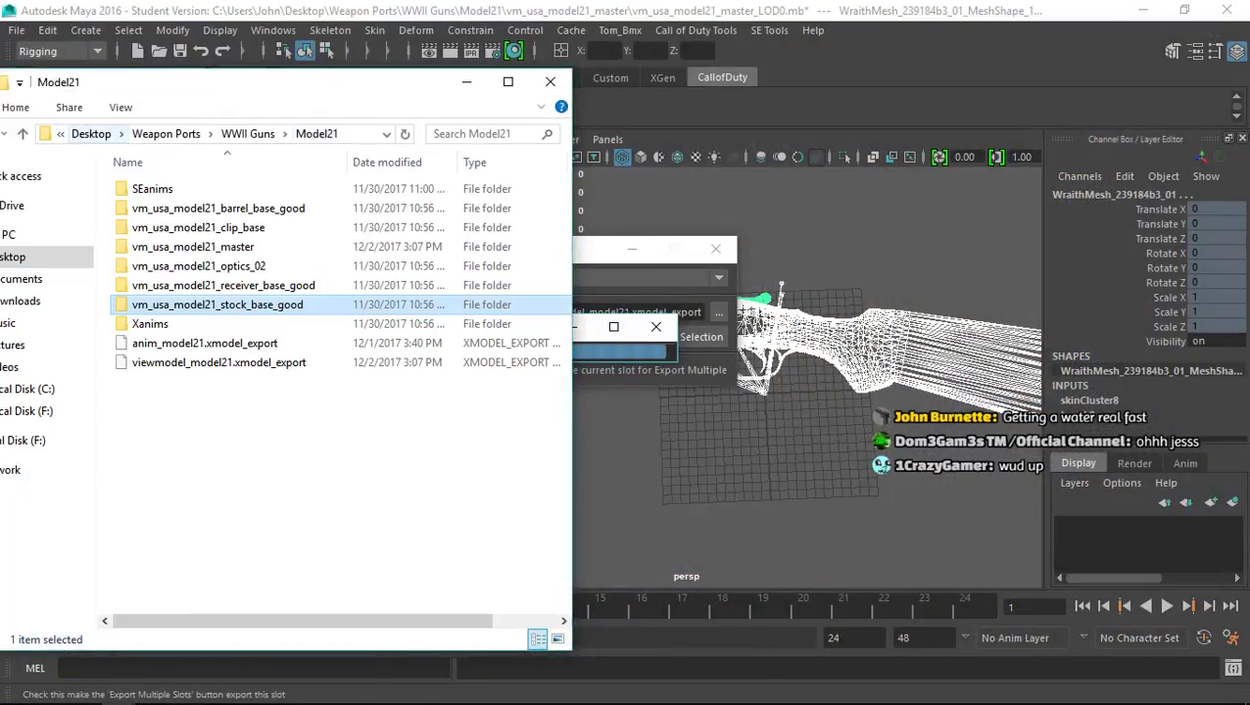
pyautogui.click(642, 436)
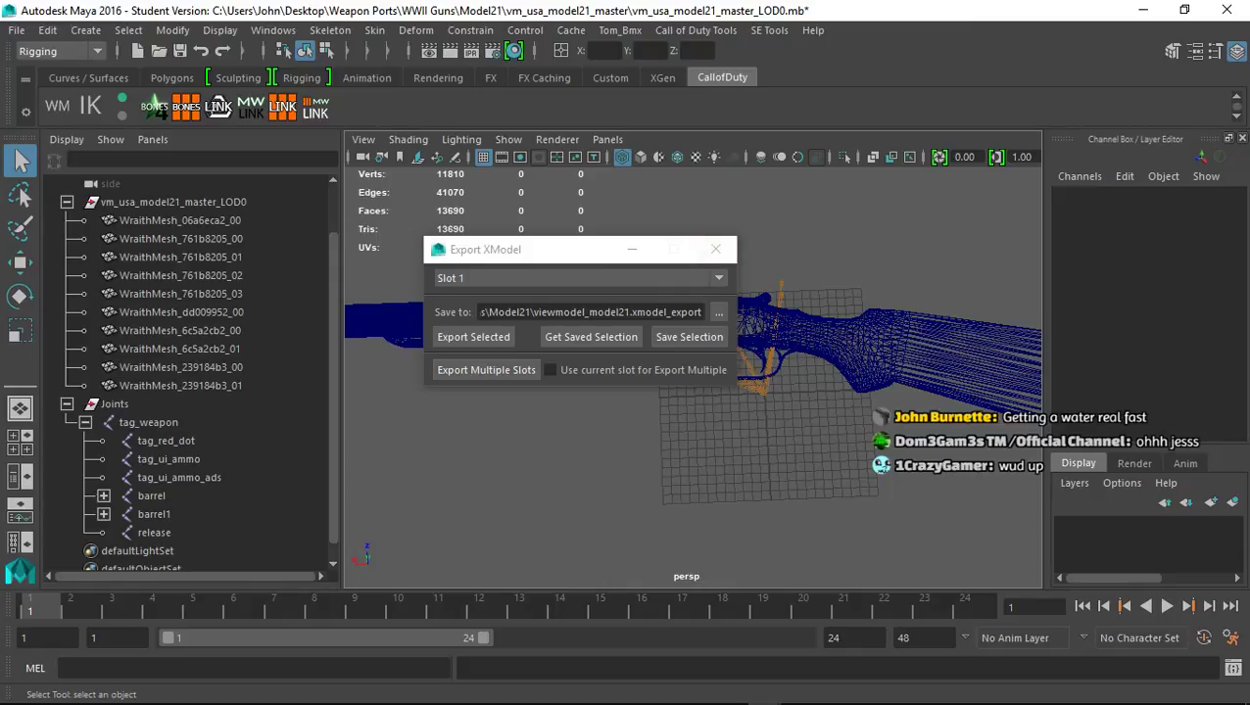
# Look through the conversion rig files in the Rig folder in File Explorer and minimize the window
pyautogui.moveTo(118, 691)
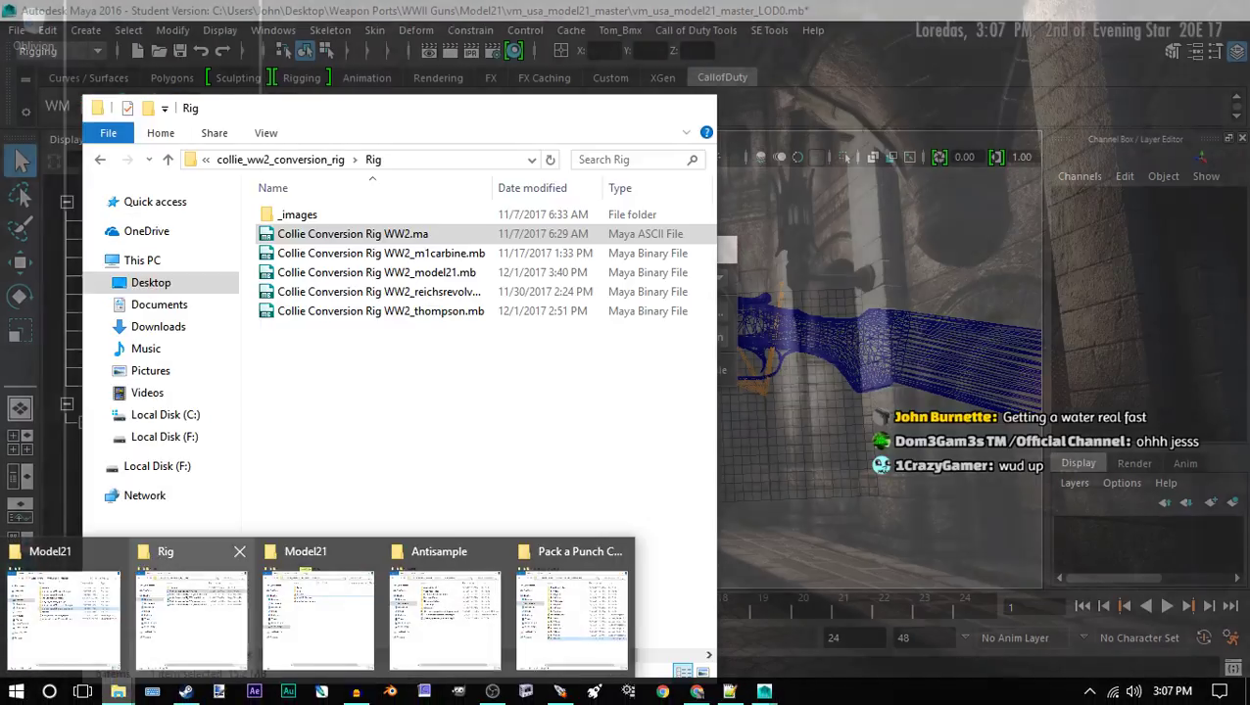
pyautogui.click(191, 621)
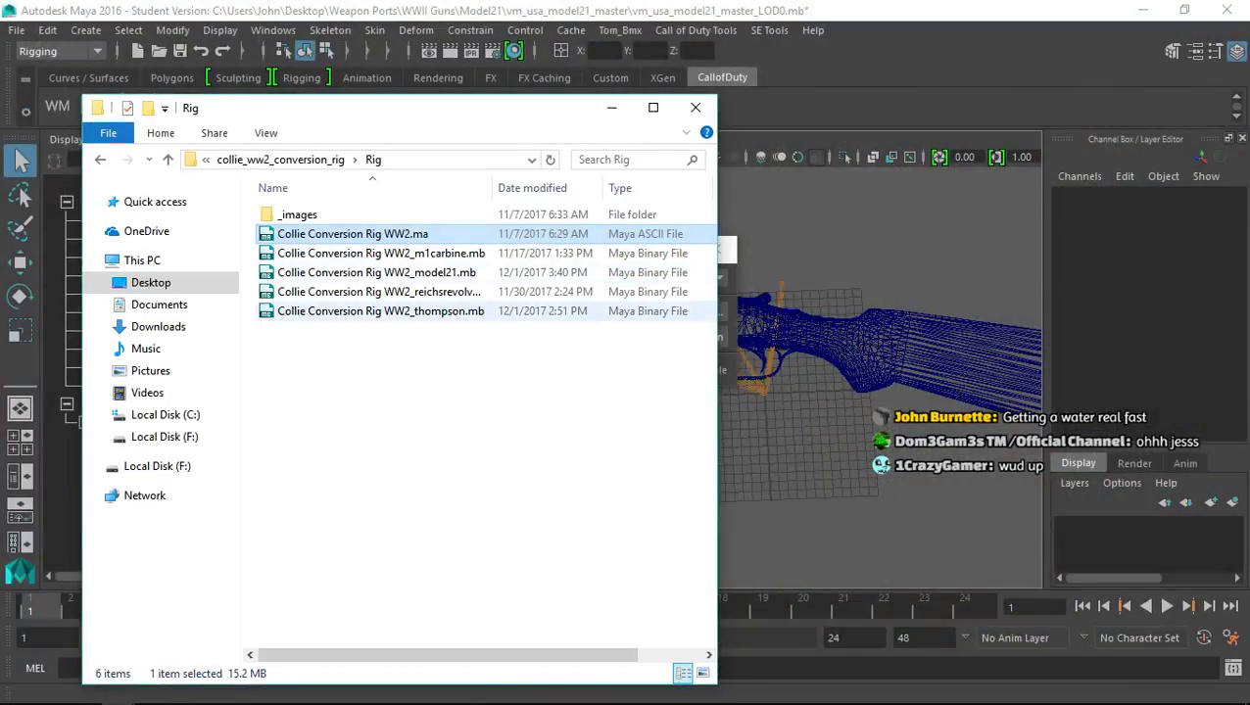
pyautogui.click(377, 272)
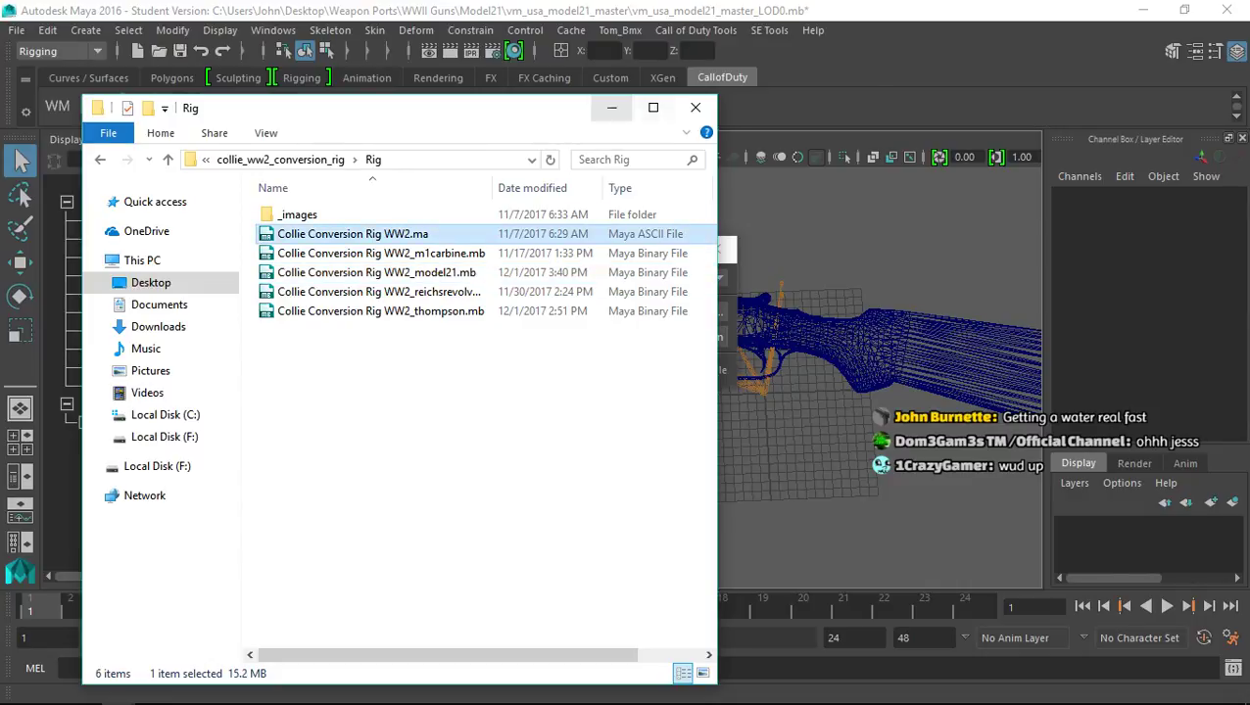
pyautogui.click(611, 108)
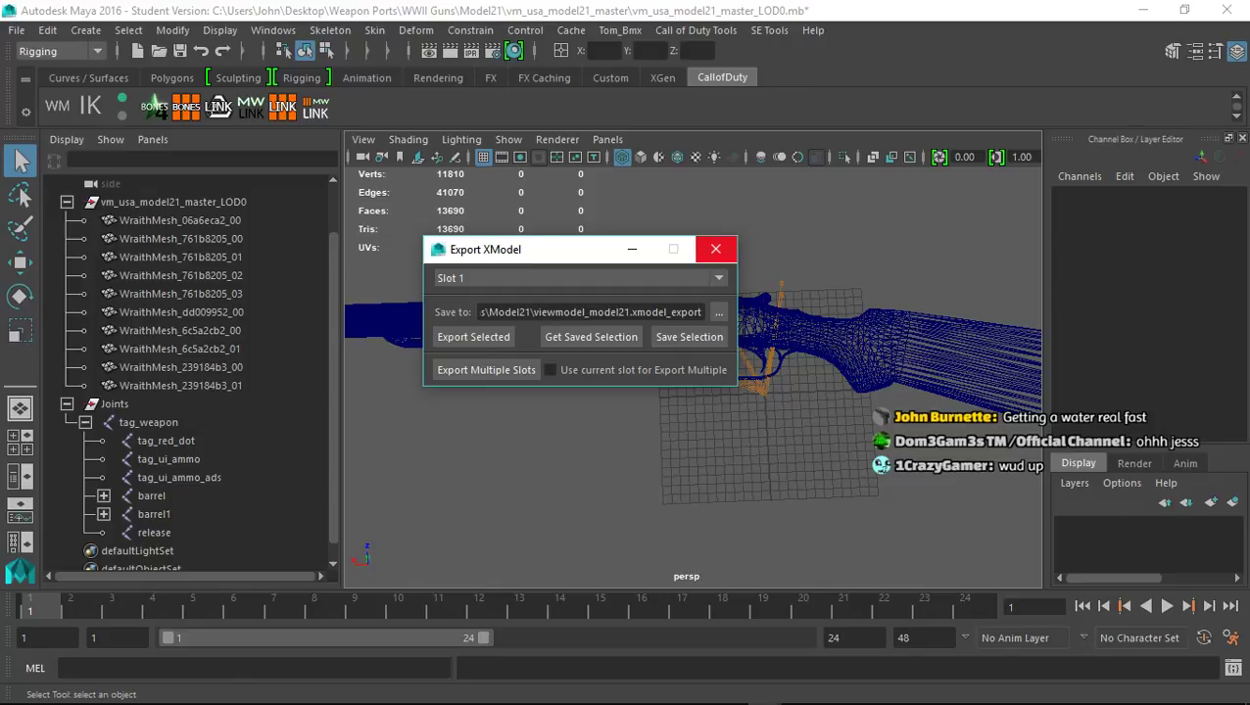
# Close the Export XModel window and the Maya session holding the Model21 master scene without saving changes
pyautogui.click(716, 249)
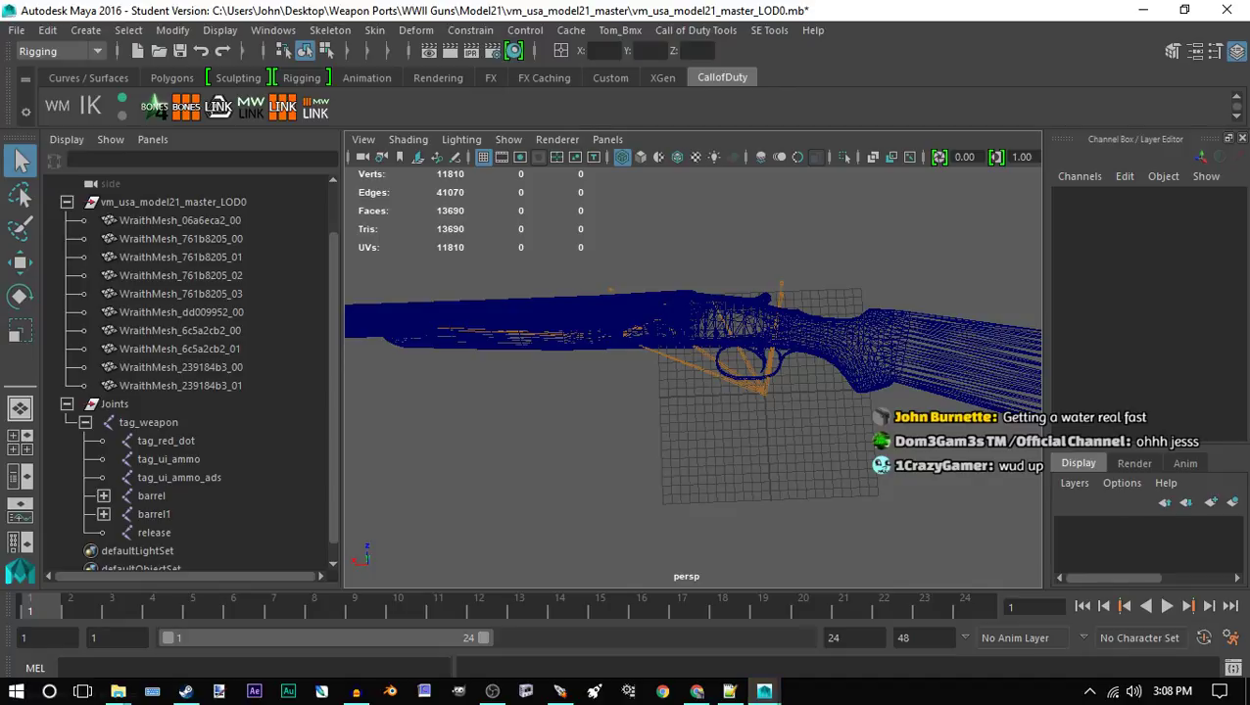
pyautogui.click(1226, 9)
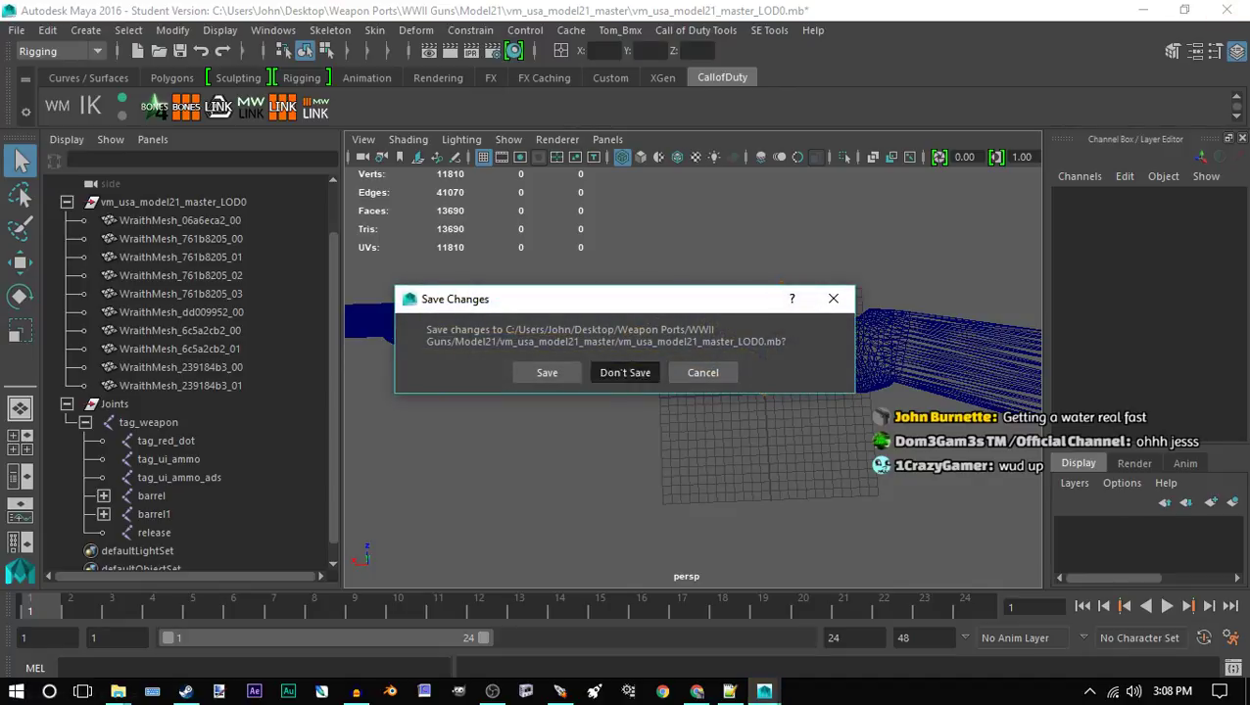
pyautogui.click(623, 372)
# Switch to the Maya window holding Collie Conversion Rig WW2.ma and bring both arms fully into view
pyautogui.moveTo(764, 692)
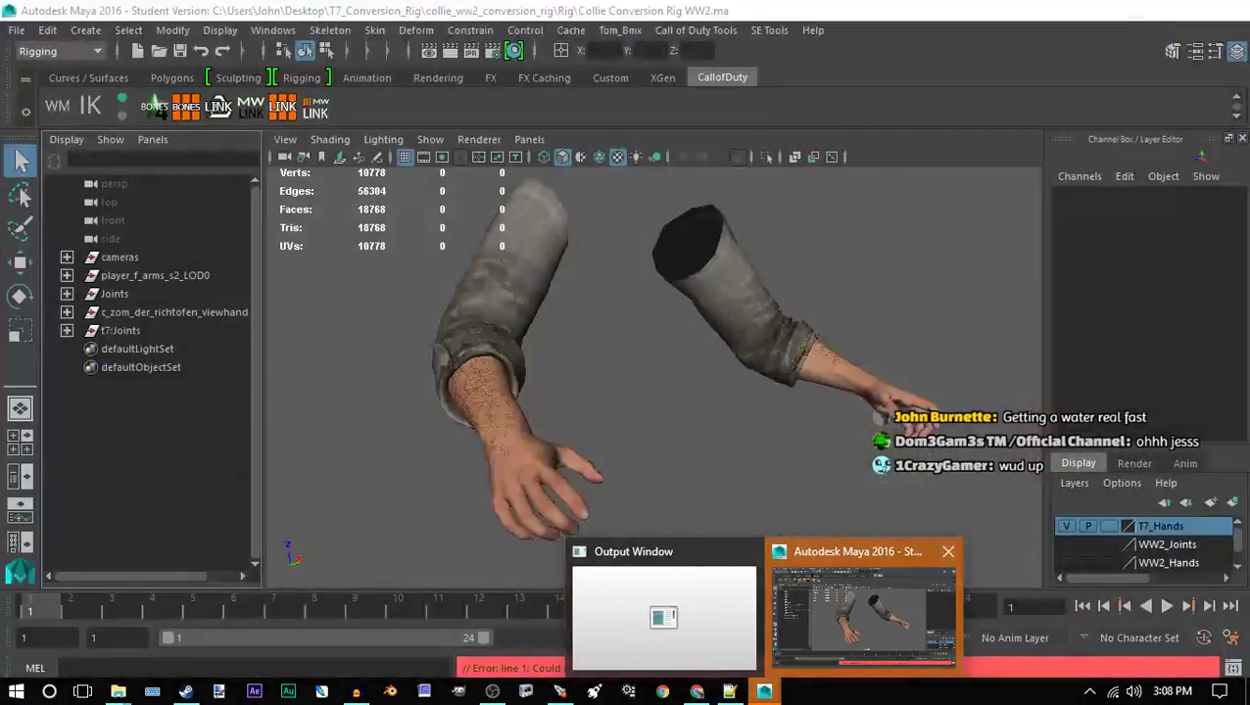
pyautogui.click(870, 617)
pyautogui.keyDown('alt'); pyautogui.moveTo(745, 392); pyautogui.dragTo(666, 386); pyautogui.keyUp('alt')
pyautogui.scroll(-3, 648, 382)
# Start importing a file into the rig scene and browse to the vm_usa_model21_master folder in WWII Guns\Model21
pyautogui.click(16, 30)
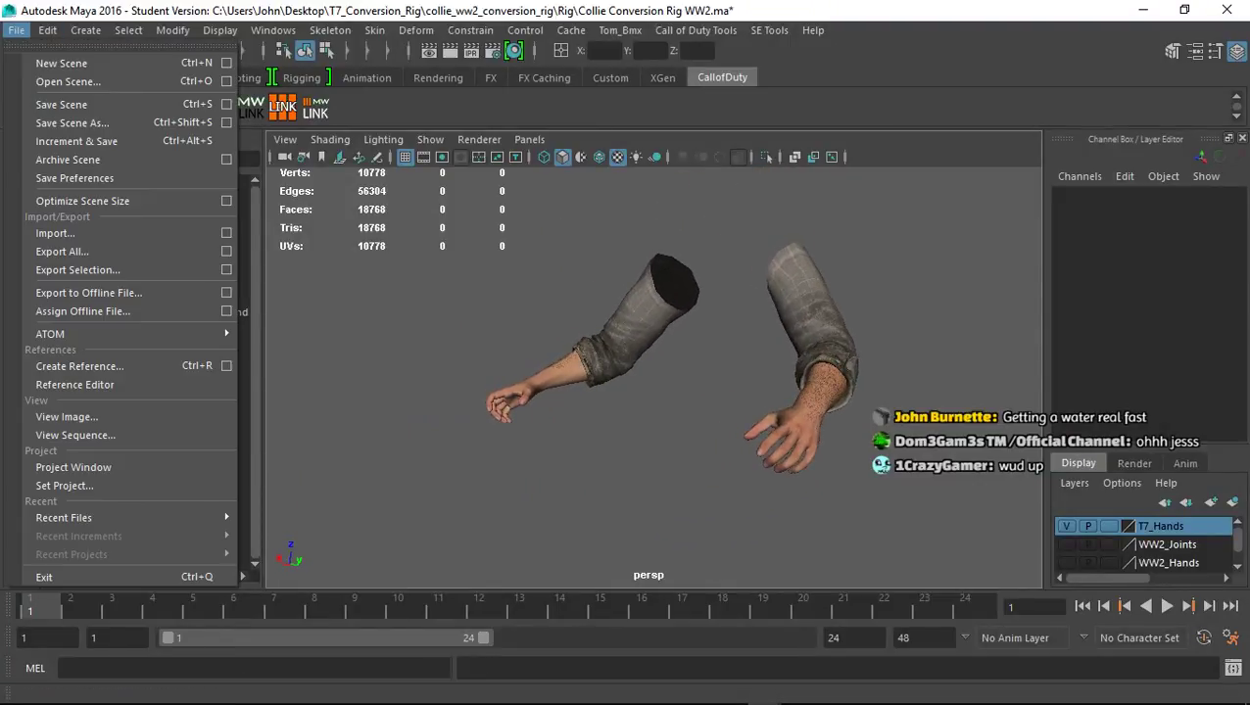
pyautogui.press('Escape')
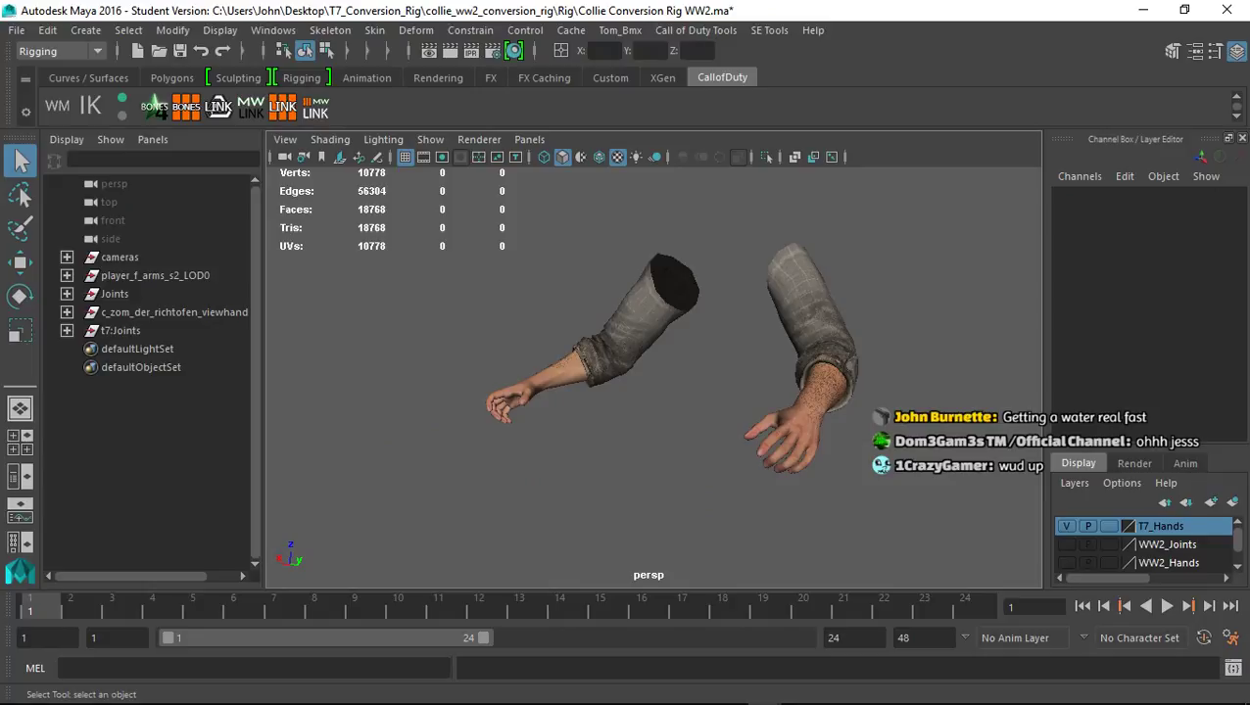
pyautogui.click(17, 31)
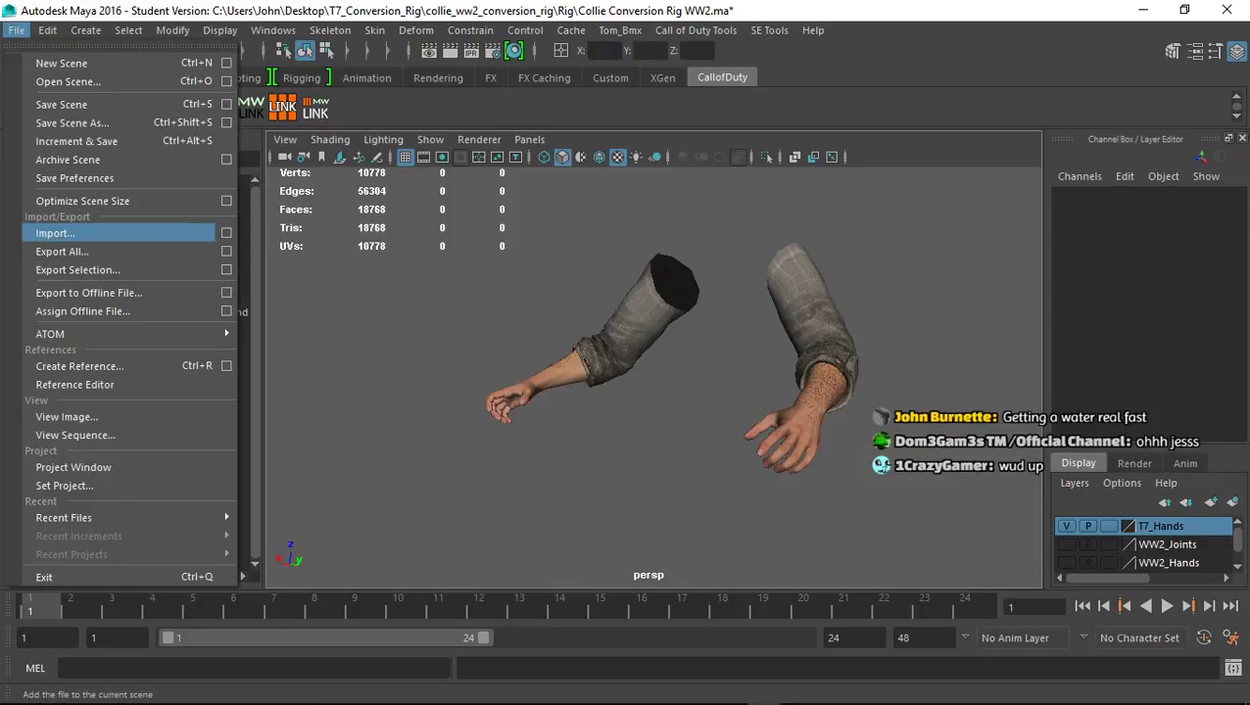
pyautogui.click(54, 233)
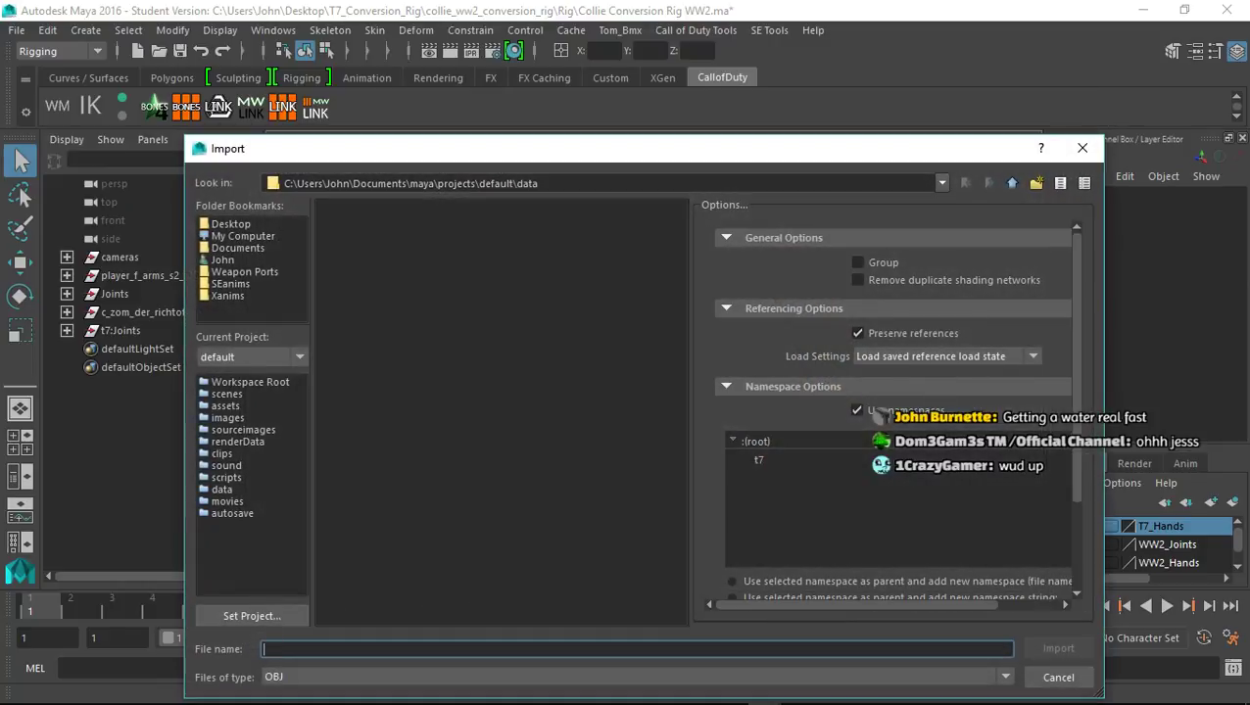
pyautogui.click(244, 271)
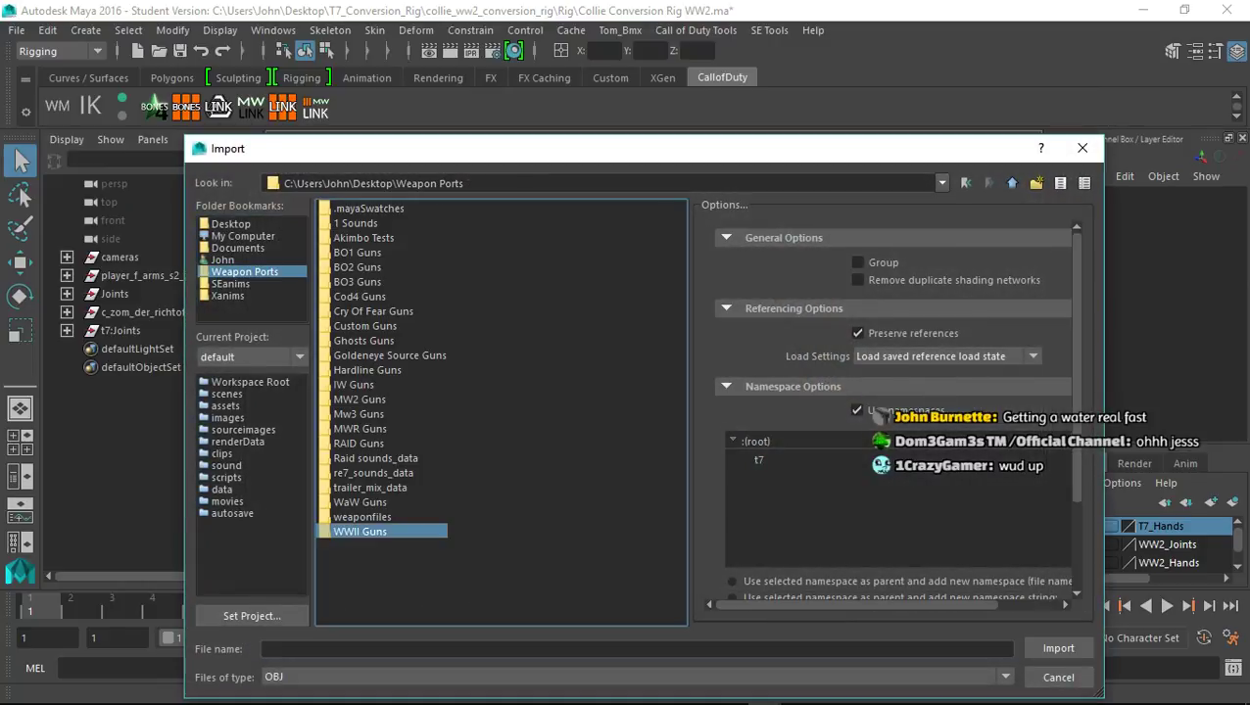
pyautogui.doubleClick(350, 494)
pyautogui.click(353, 413)
pyautogui.doubleClick(354, 414)
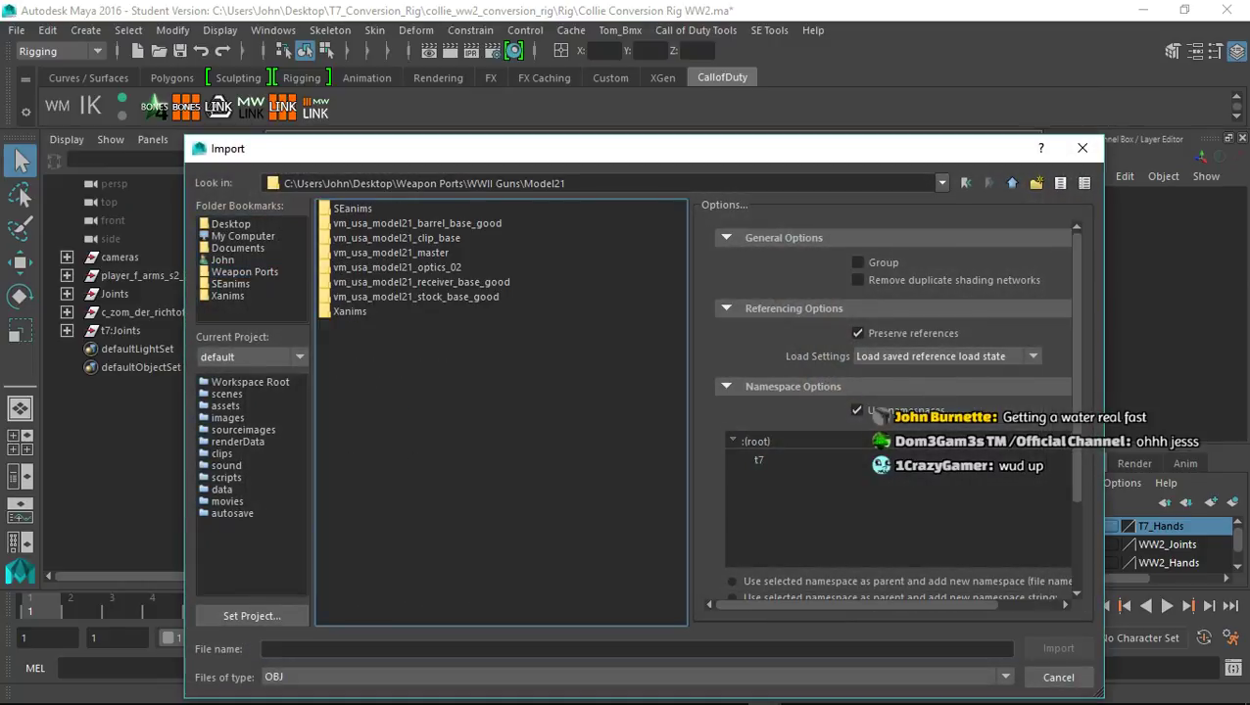
pyautogui.doubleClick(391, 252)
# Set the file type to Maya Scenes and import vm_usa_model21_master_LOD0.mb into the rig scene
pyautogui.click(422, 677)
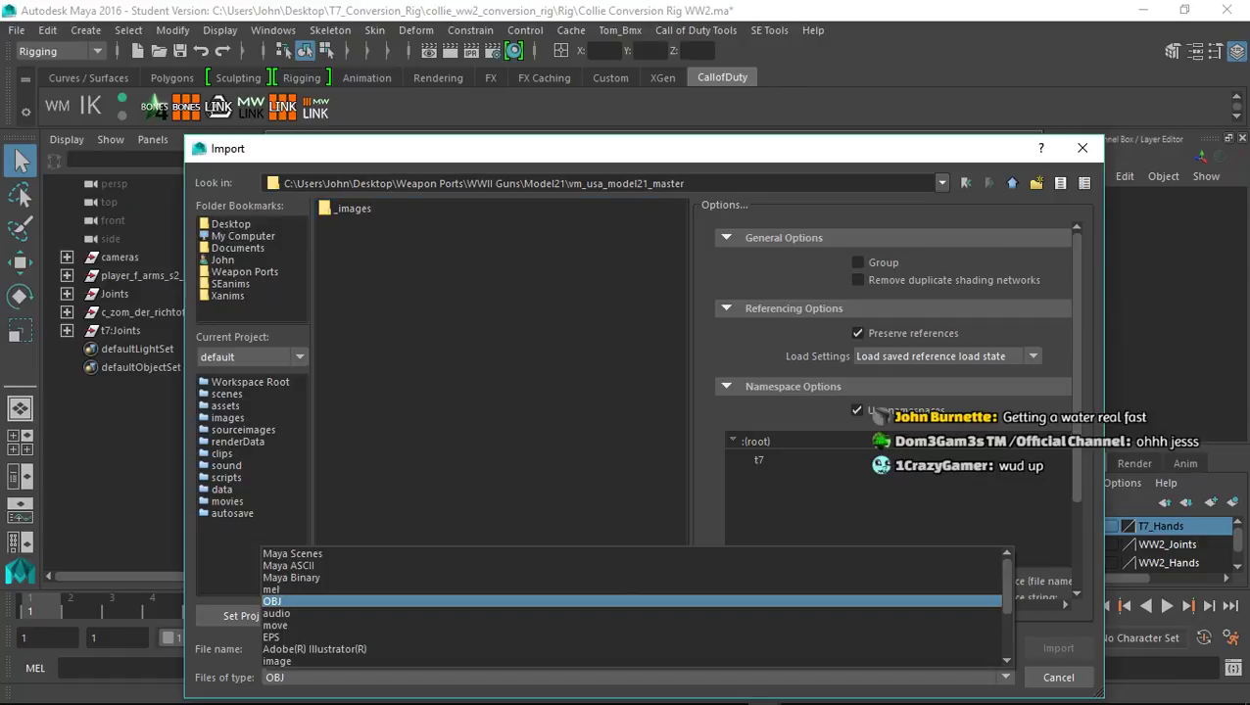
pyautogui.click(392, 553)
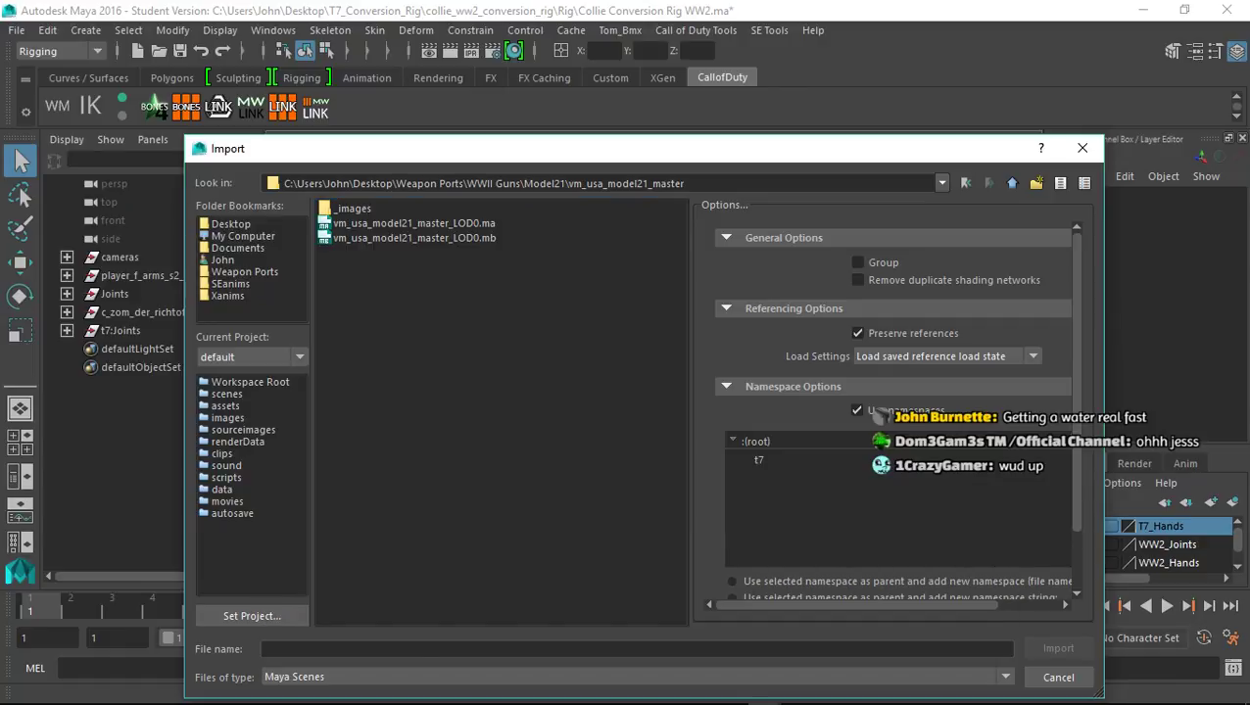
pyautogui.click(415, 238)
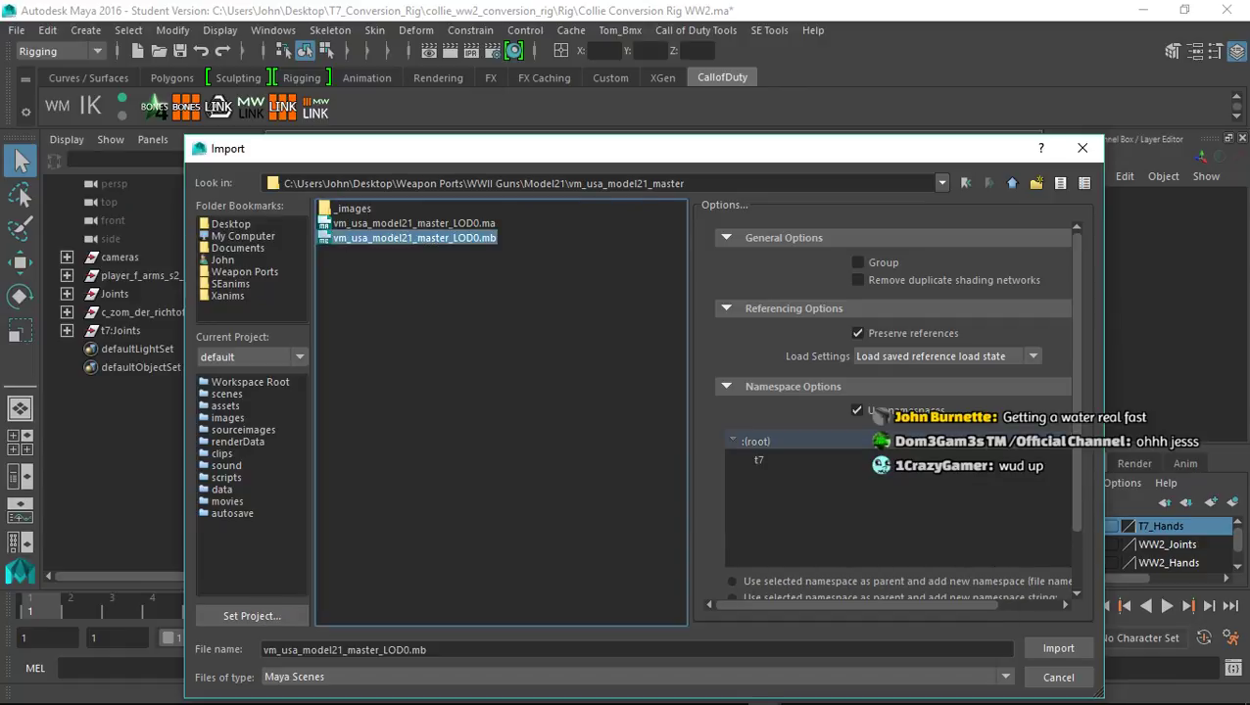
pyautogui.scroll(-2, 896, 409)
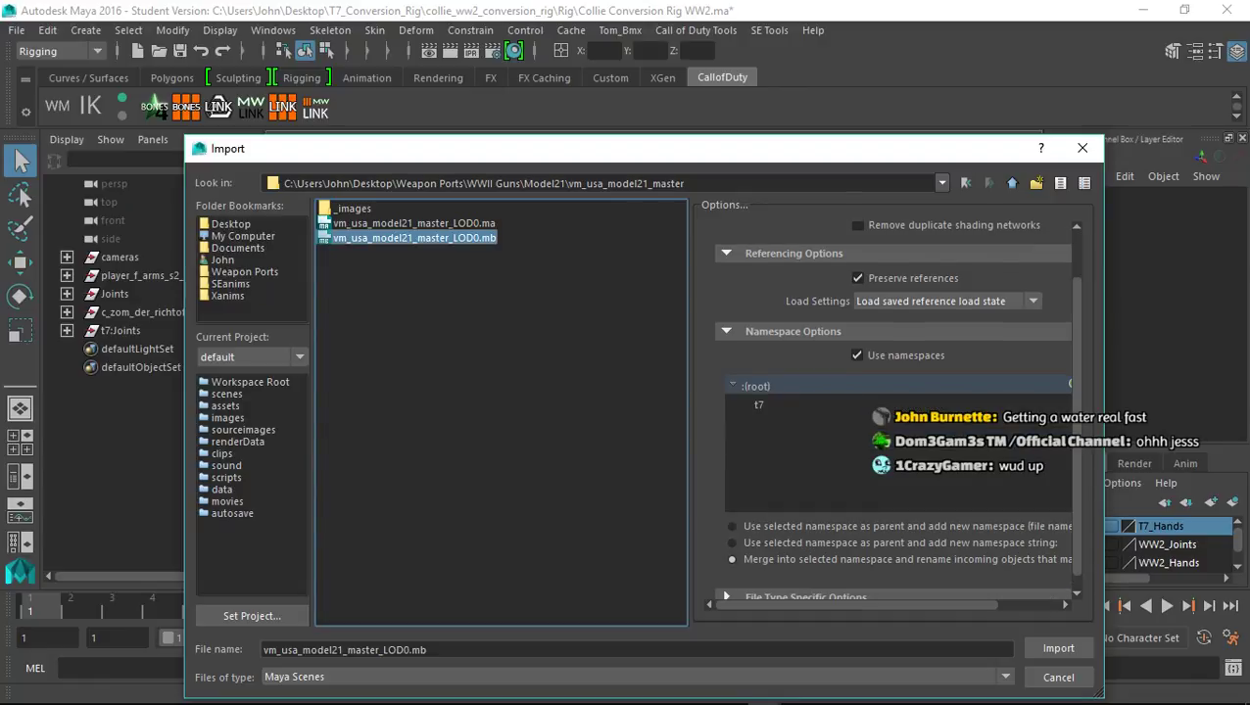
pyautogui.moveTo(856, 605)
pyautogui.mouseDown()
pyautogui.moveTo(899, 605)
pyautogui.moveTo(854, 605)
pyautogui.mouseUp()
pyautogui.click(1057, 649)
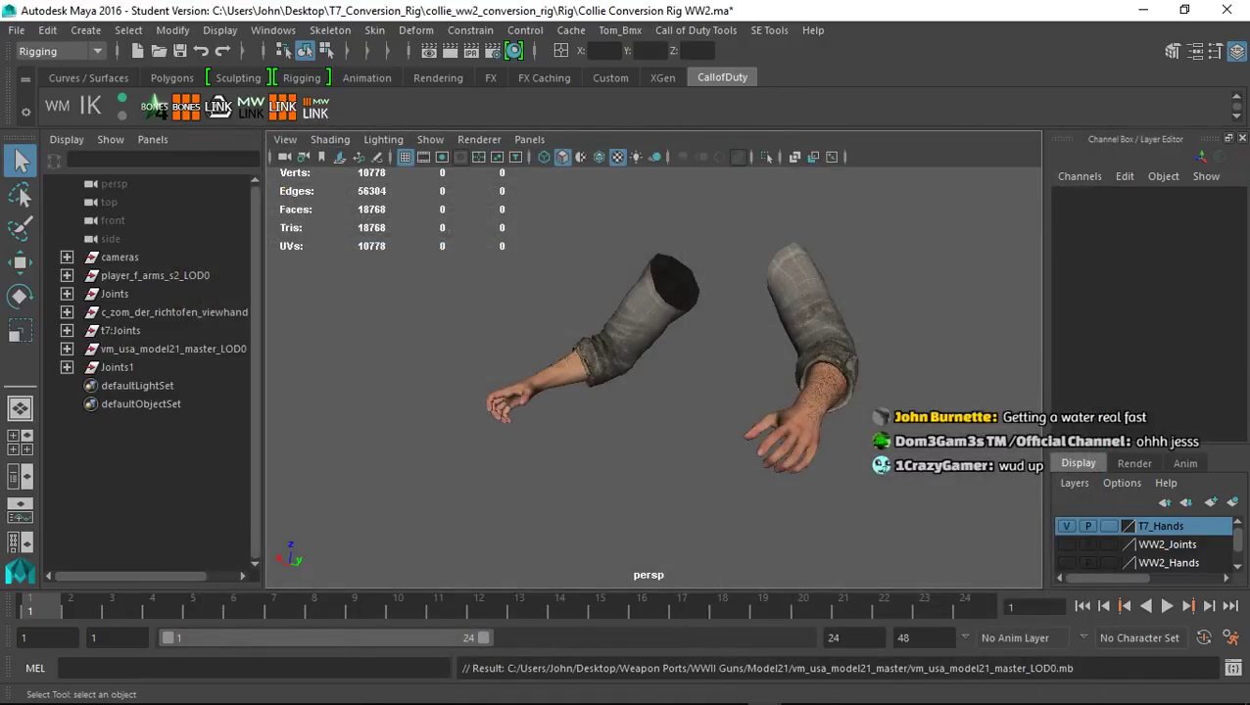
# Attach the imported shotgun to the WW2 rig's j_gun joint with the Link IW7 script and clear the selection
pyautogui.scroll(-7, 654, 378)
pyautogui.scroll(5, 666, 517)
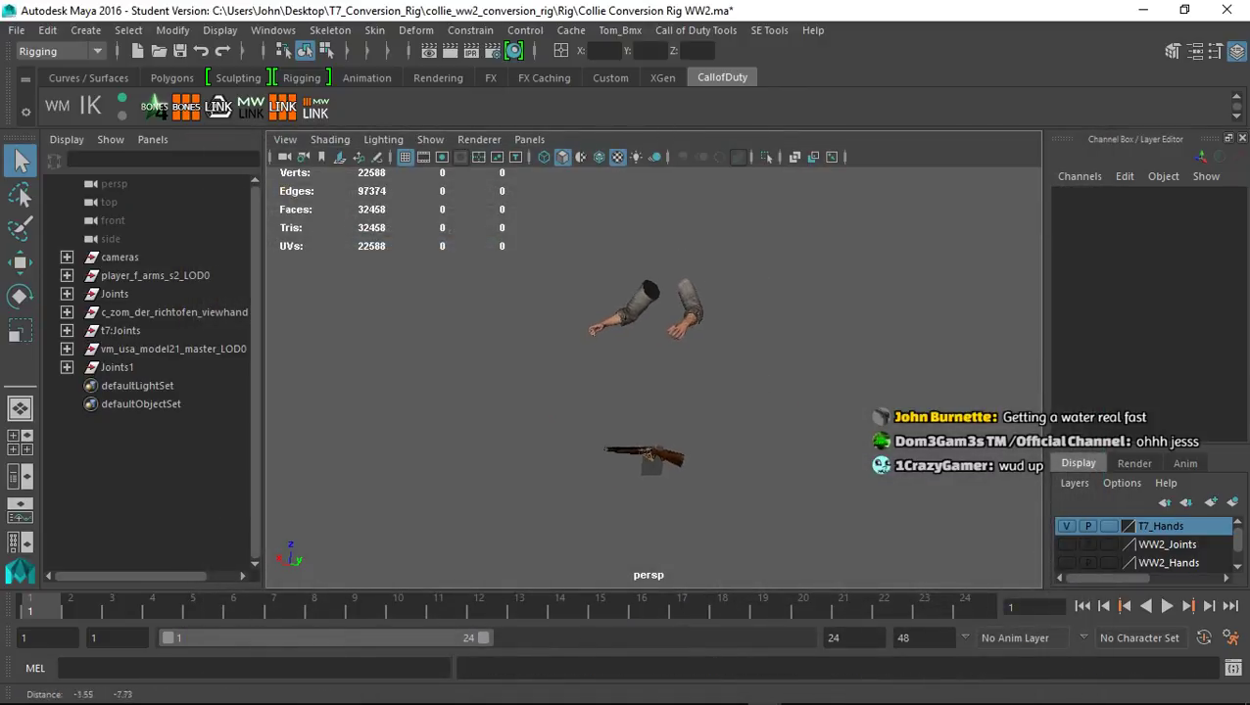
pyautogui.keyDown('alt'); pyautogui.moveTo(654, 378); pyautogui.dragTo(668, 395, button='middle'); pyautogui.keyUp('alt')
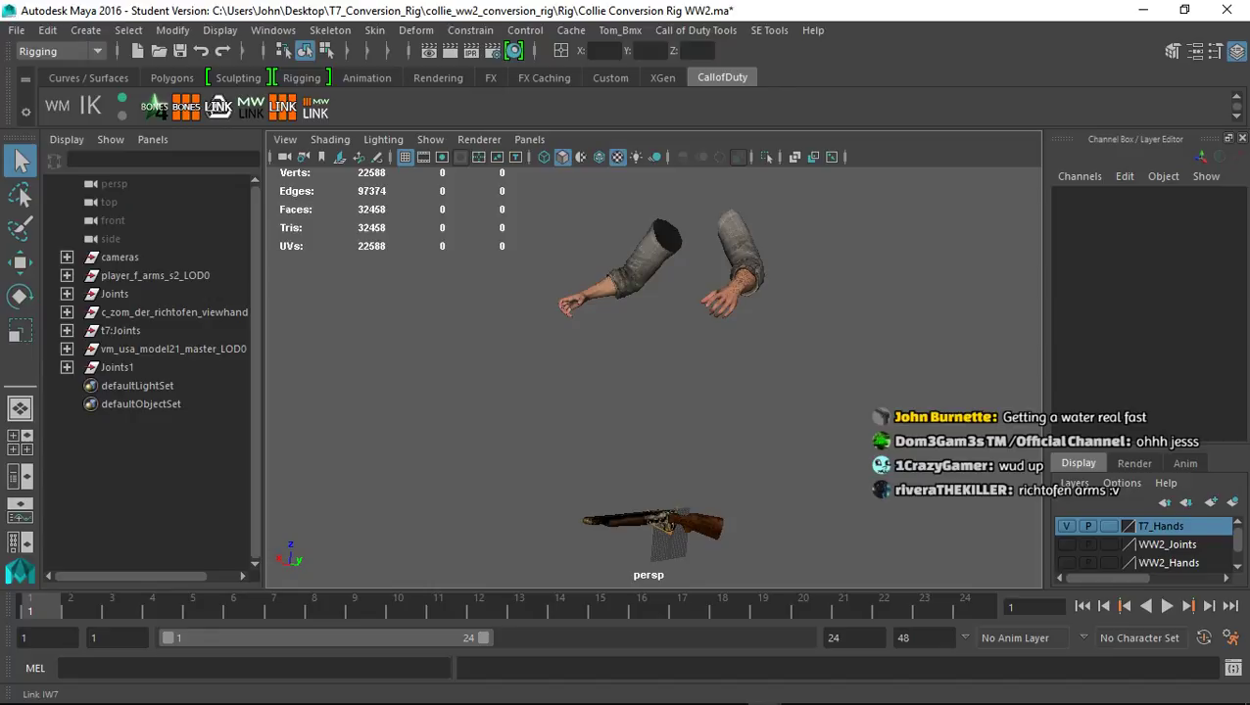
pyautogui.click(217, 107)
pyautogui.keyDown('alt'); pyautogui.moveTo(627, 373); pyautogui.dragTo(663, 398, button='middle'); pyautogui.keyUp('alt')
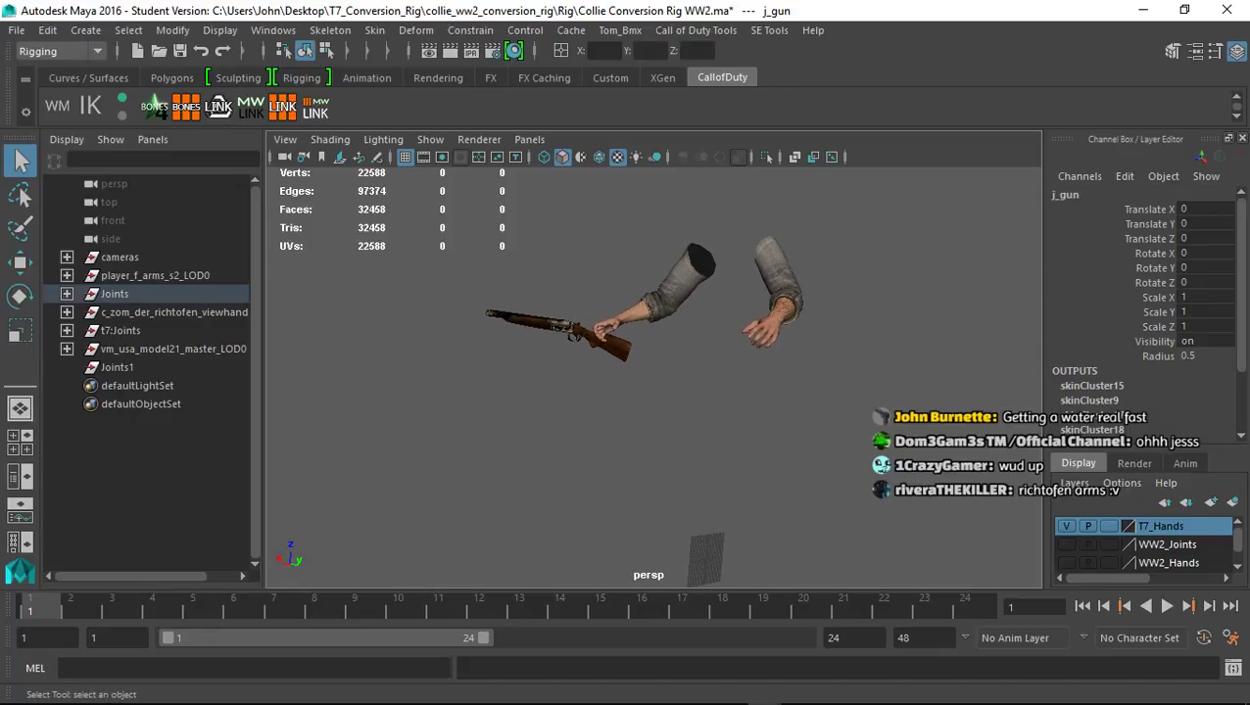
pyautogui.keyDown('alt'); pyautogui.moveTo(663, 399); pyautogui.dragTo(644, 415); pyautogui.keyUp('alt')
pyautogui.keyDown('alt'); pyautogui.moveTo(644, 376); pyautogui.dragTo(631, 431, button='middle'); pyautogui.keyUp('alt')
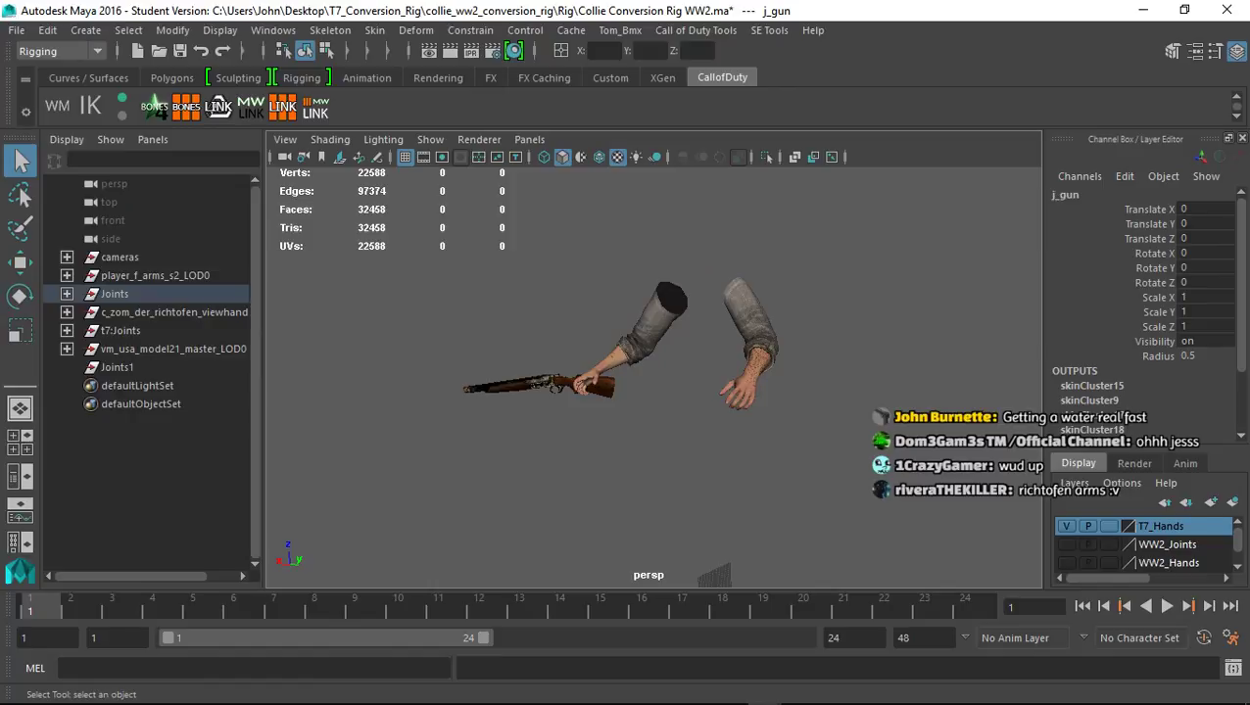
pyautogui.hotkey('ctrl', 'z')
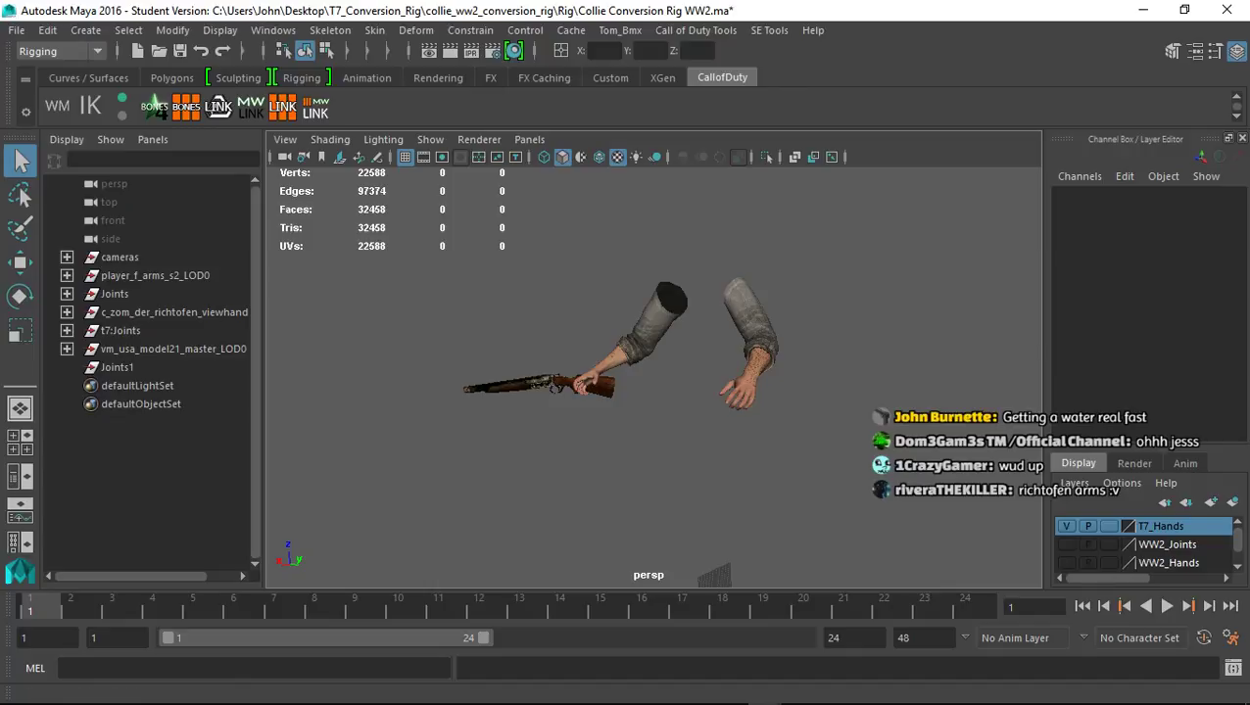
# Save the scene as Collie Conversion Rig WW2_model21.mb, replacing the existing file and accepting the student version notice
pyautogui.click(17, 29)
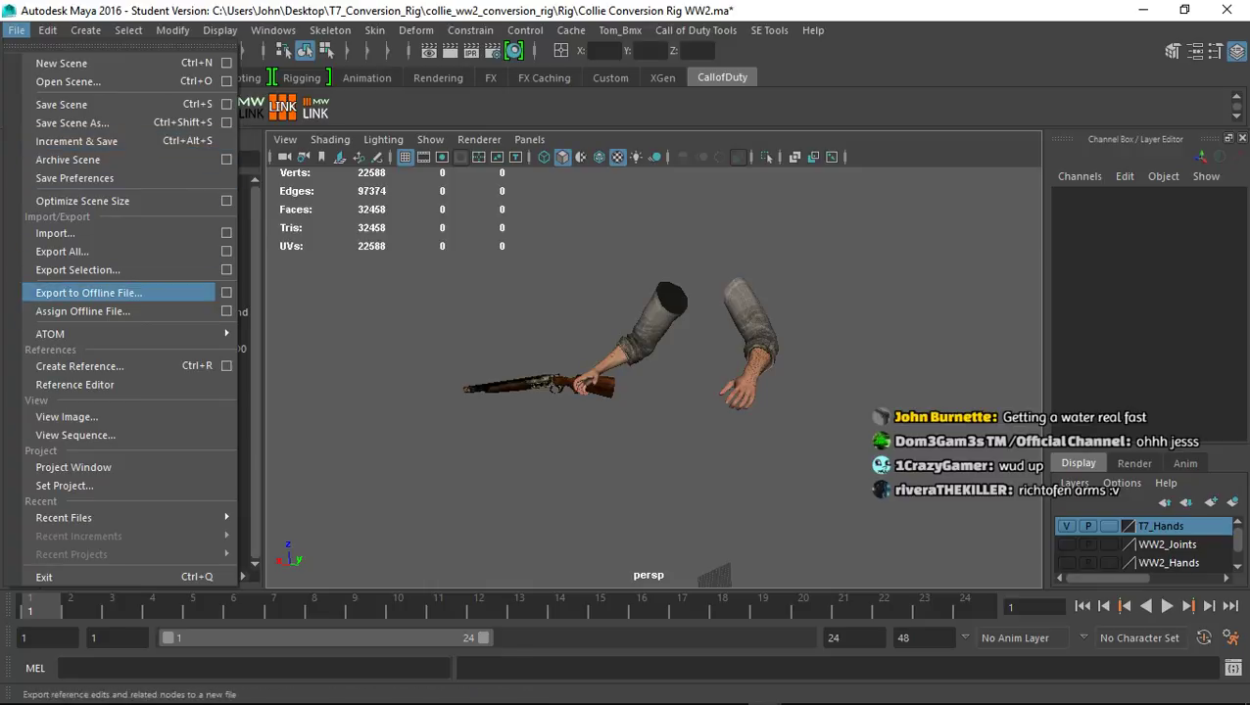
pyautogui.click(73, 123)
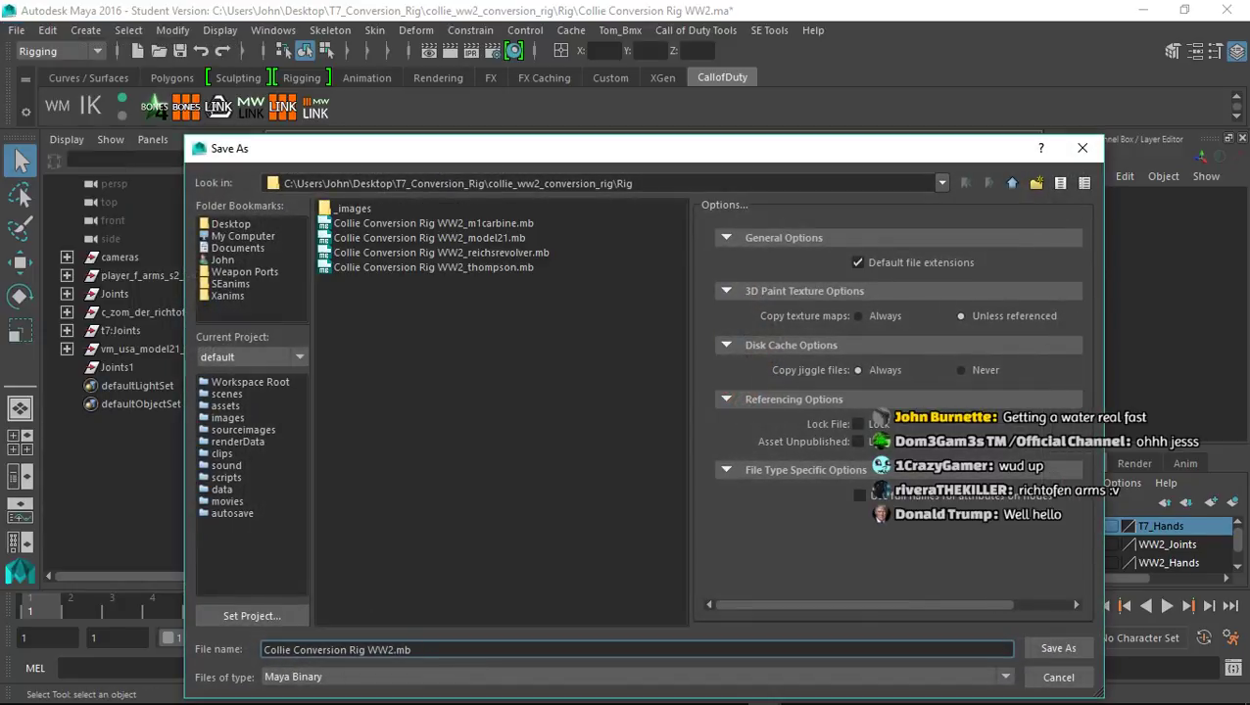
pyautogui.click(429, 238)
pyautogui.click(1057, 648)
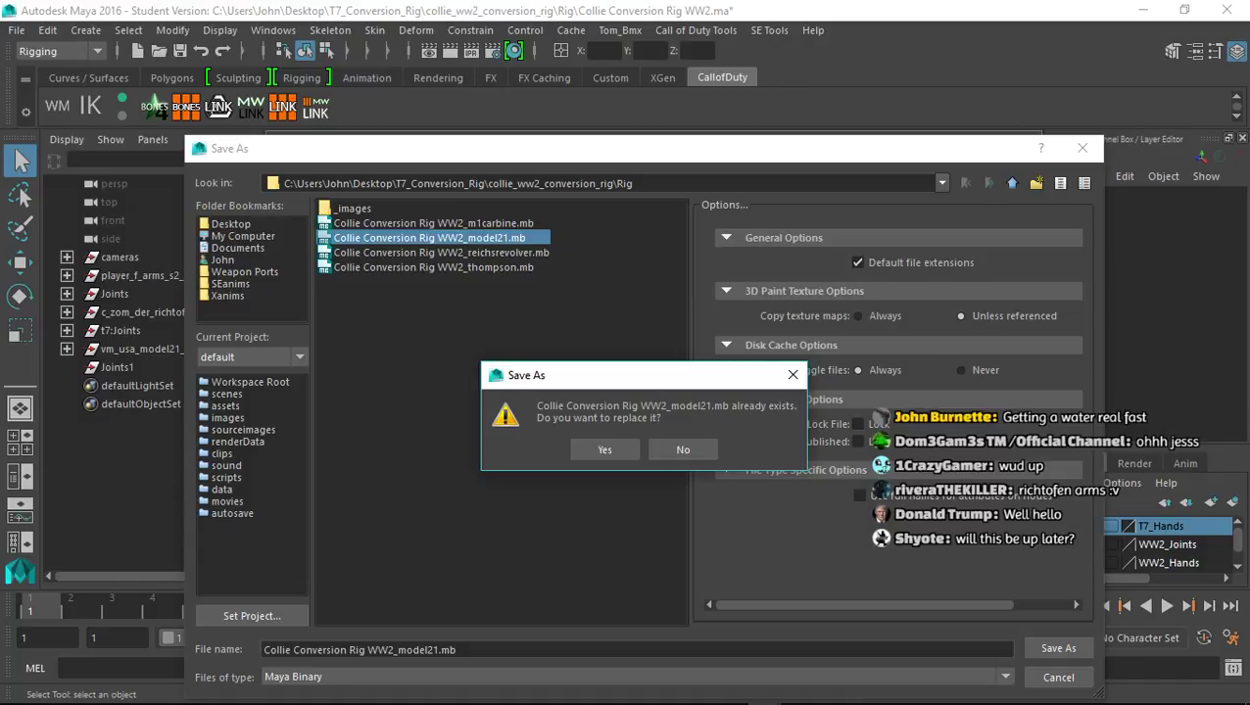
pyautogui.click(604, 450)
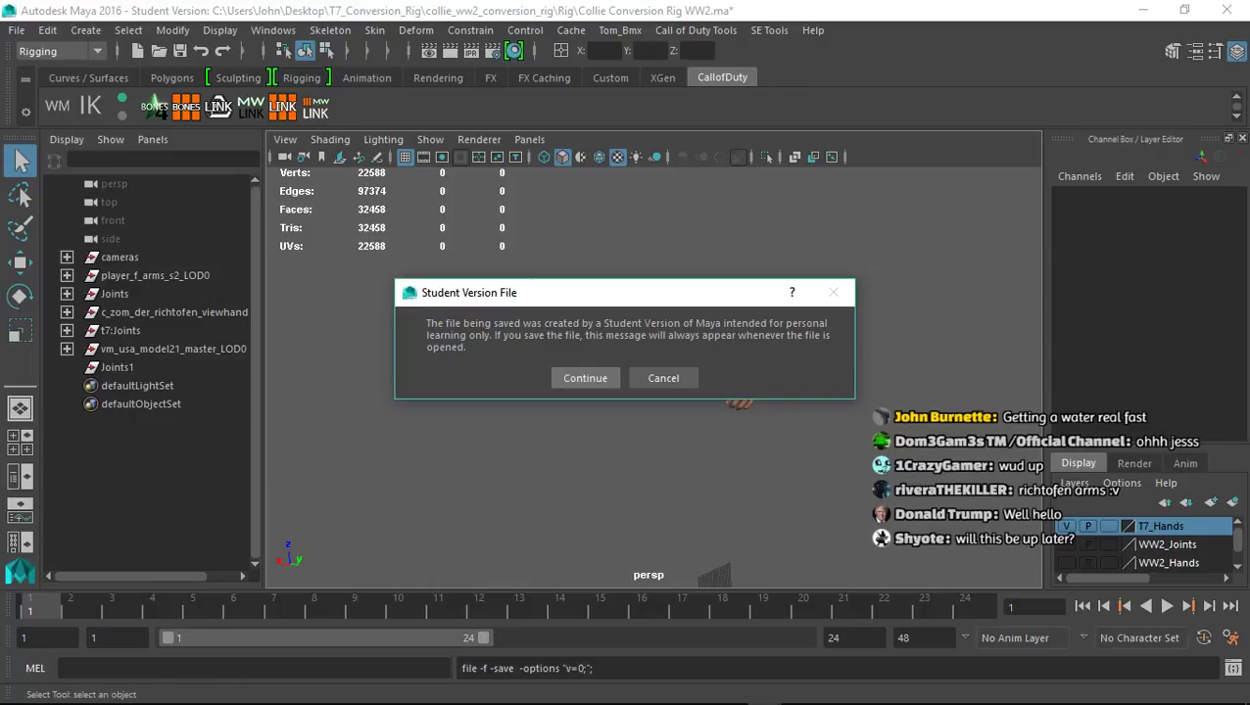
pyautogui.press('Return')
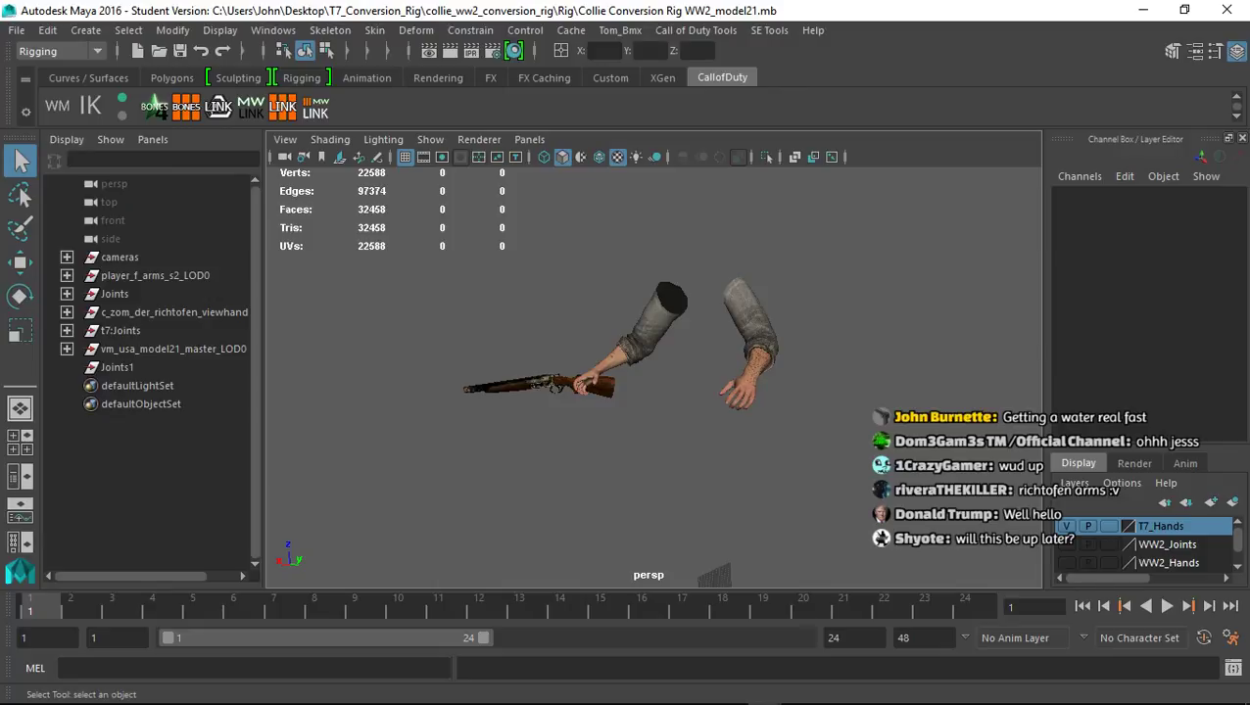
# Link the shotgun to the T7 rig's tag_weapon joint, and select the full t7:tag_view hierarchy together with the WraithMesh_e9e5ee61_01 arm mesh
pyautogui.click(283, 107)
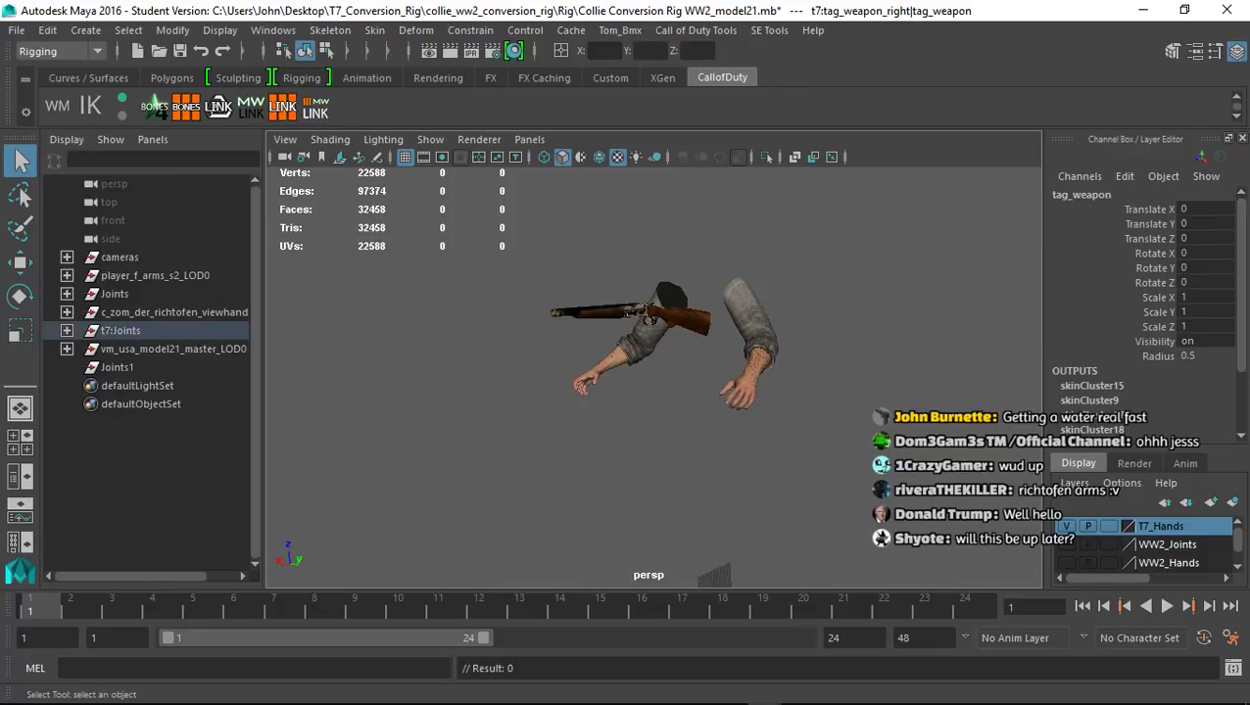
pyautogui.click(67, 313)
pyautogui.click(66, 312)
pyautogui.click(66, 331)
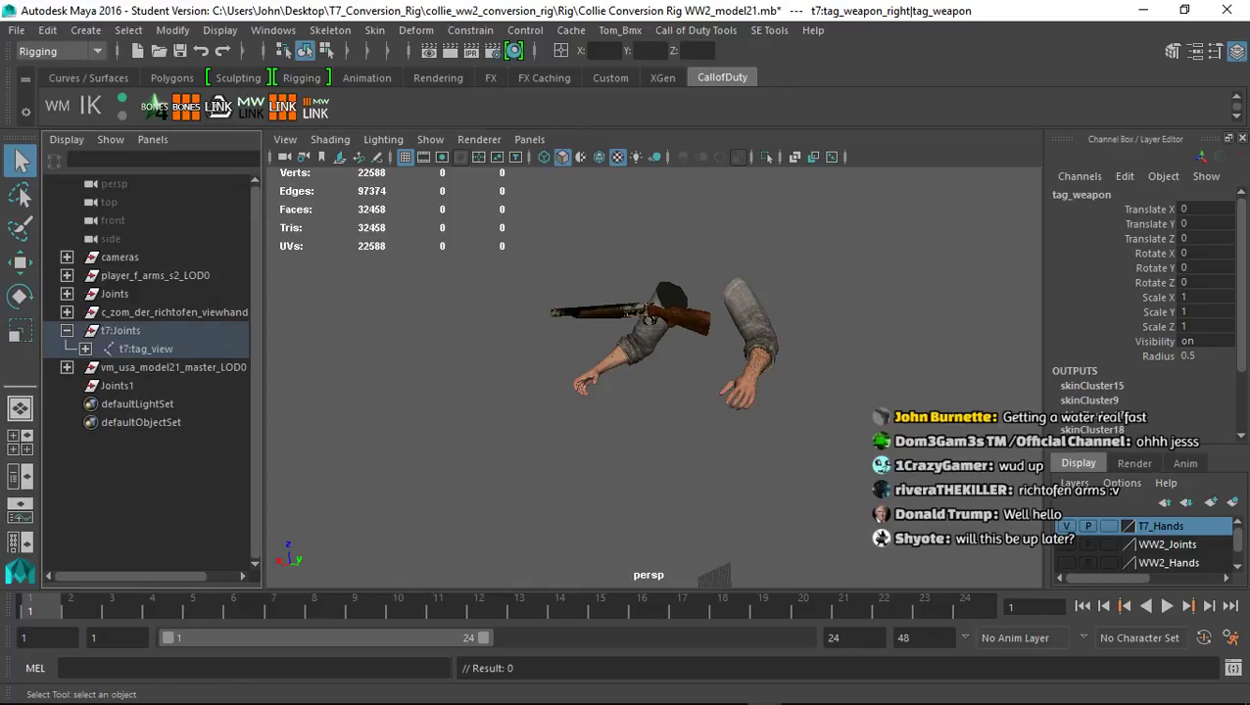
pyautogui.click(86, 349)
pyautogui.click(145, 349)
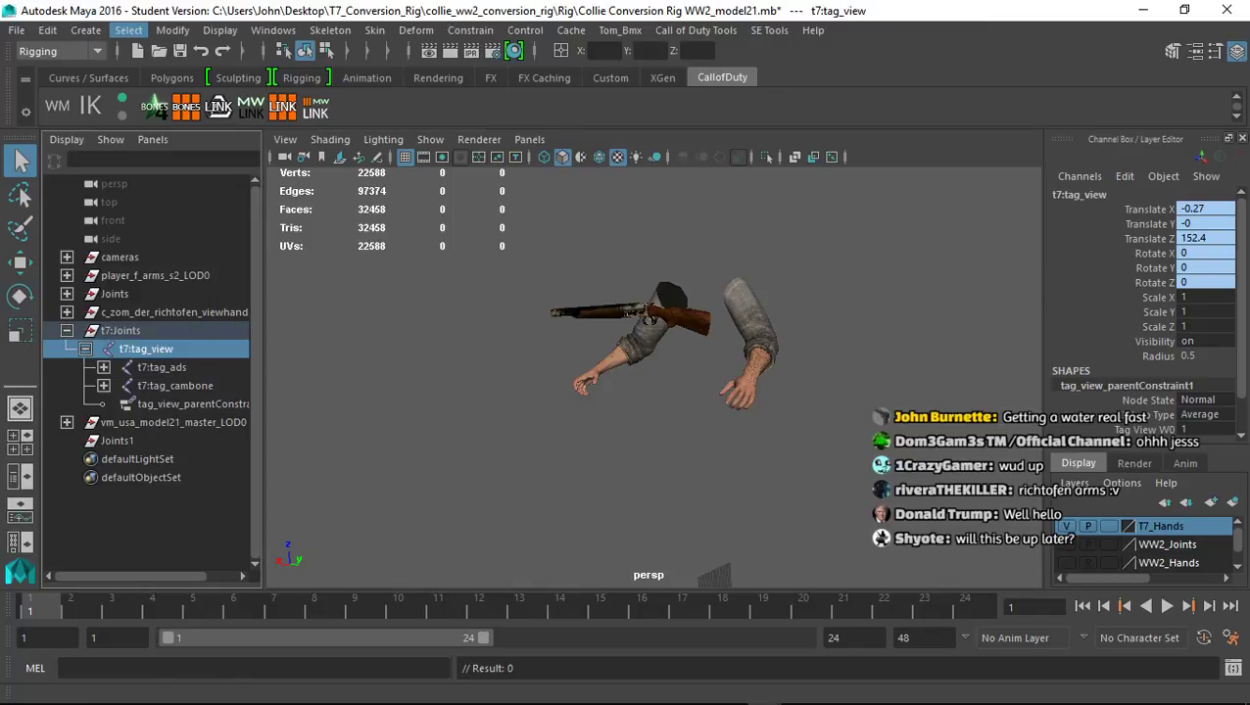
pyautogui.click(128, 29)
pyautogui.click(165, 117)
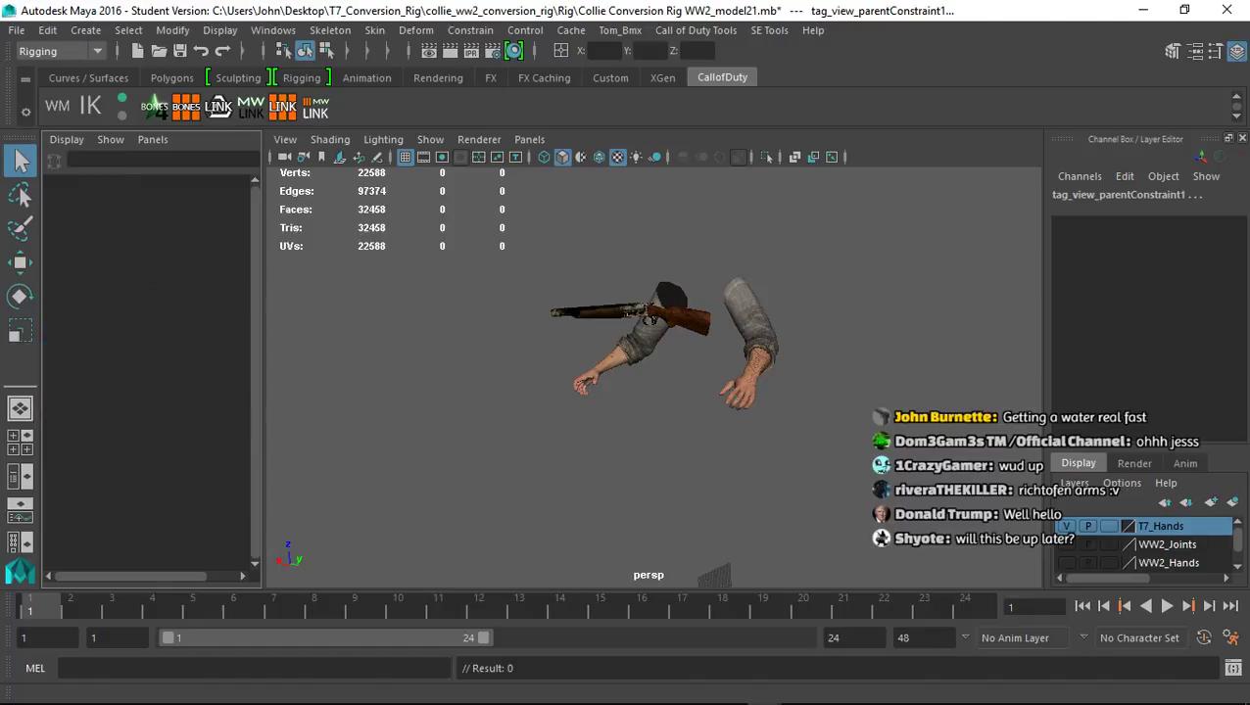
pyautogui.keyDown('shift'); pyautogui.click(650, 318); pyautogui.keyUp('shift')
pyautogui.scroll(2, 649, 318)
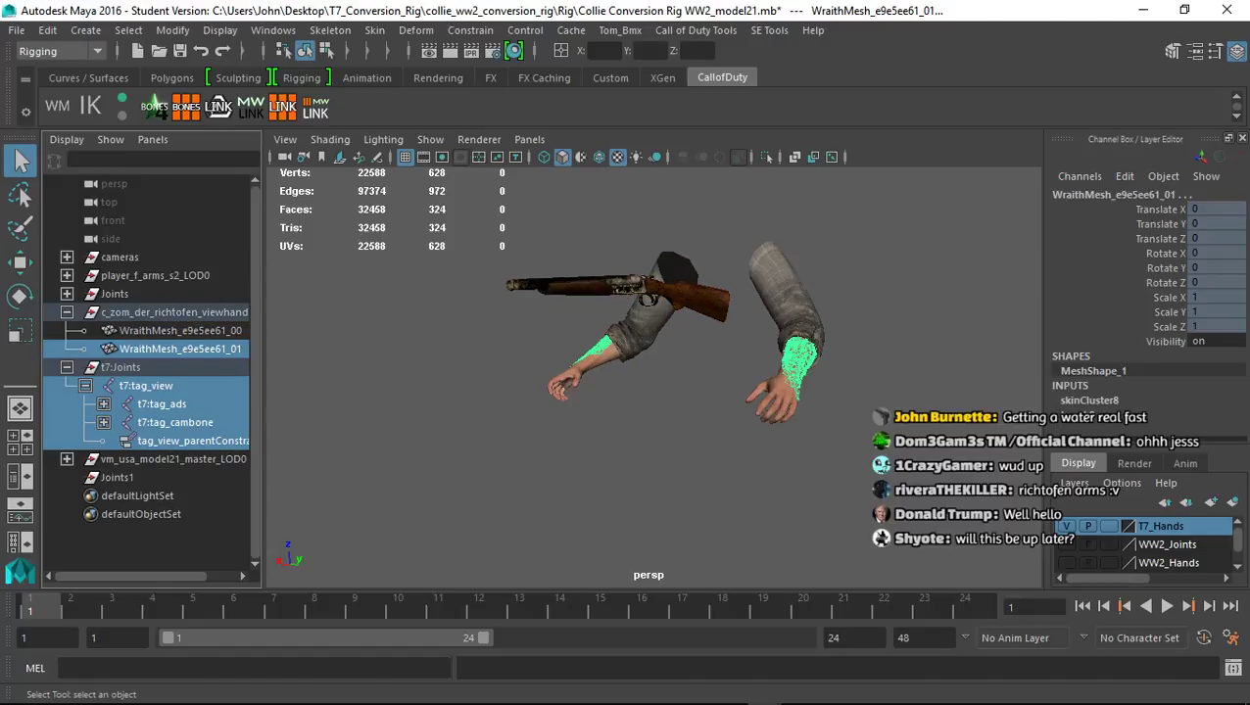
# Open the Export XModel tool and browse for a save location in the WWII Guns\Model21 folder
pyautogui.click(695, 30)
pyautogui.click(744, 62)
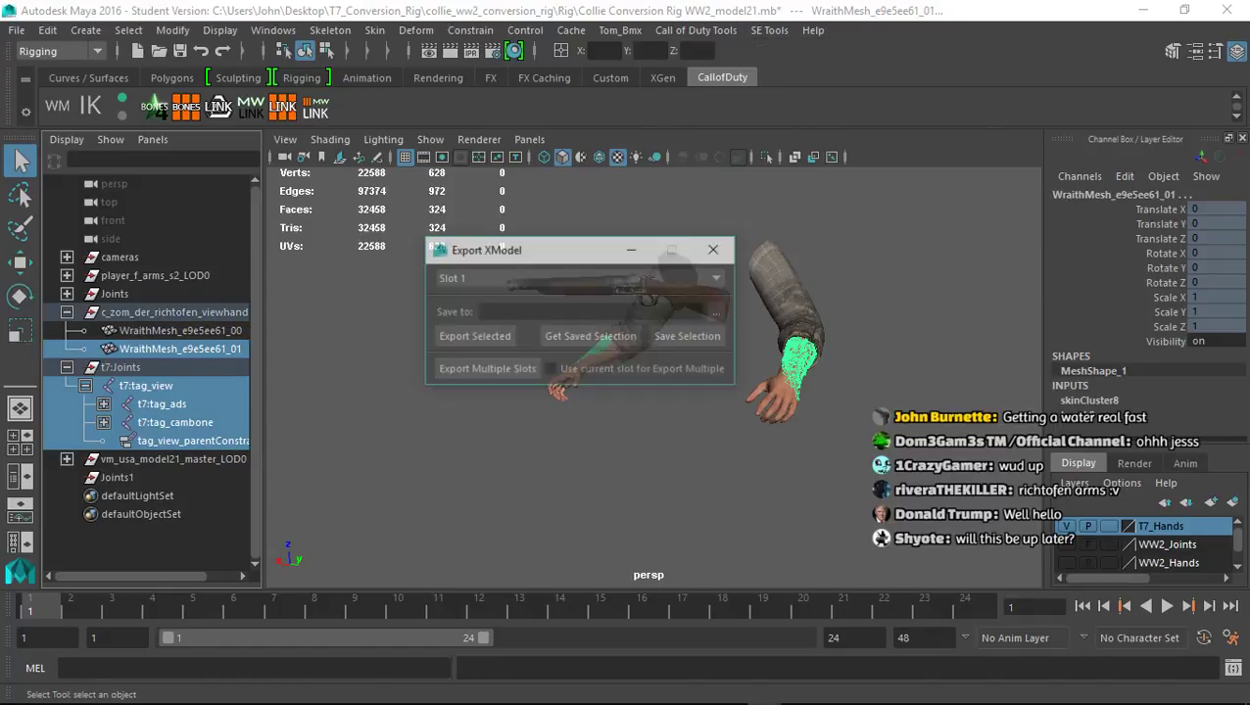
pyautogui.click(718, 311)
pyautogui.click(244, 271)
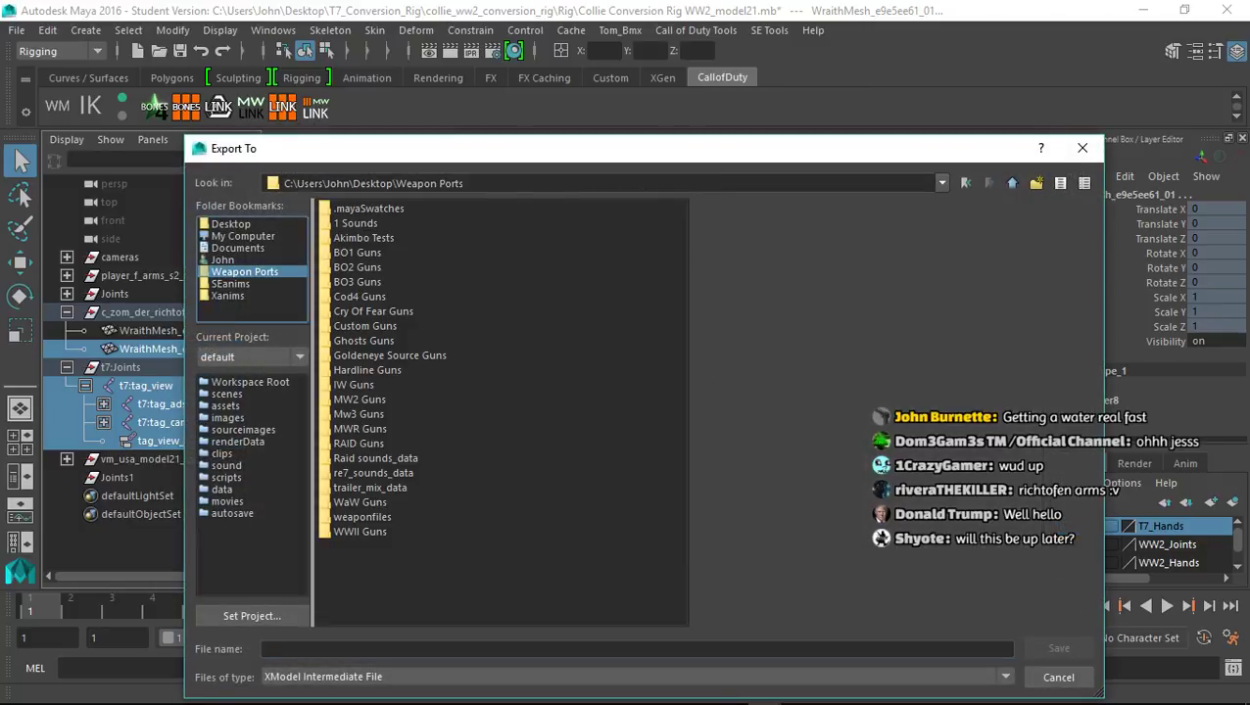
pyautogui.click(360, 531)
pyautogui.doubleClick(361, 531)
pyautogui.click(353, 413)
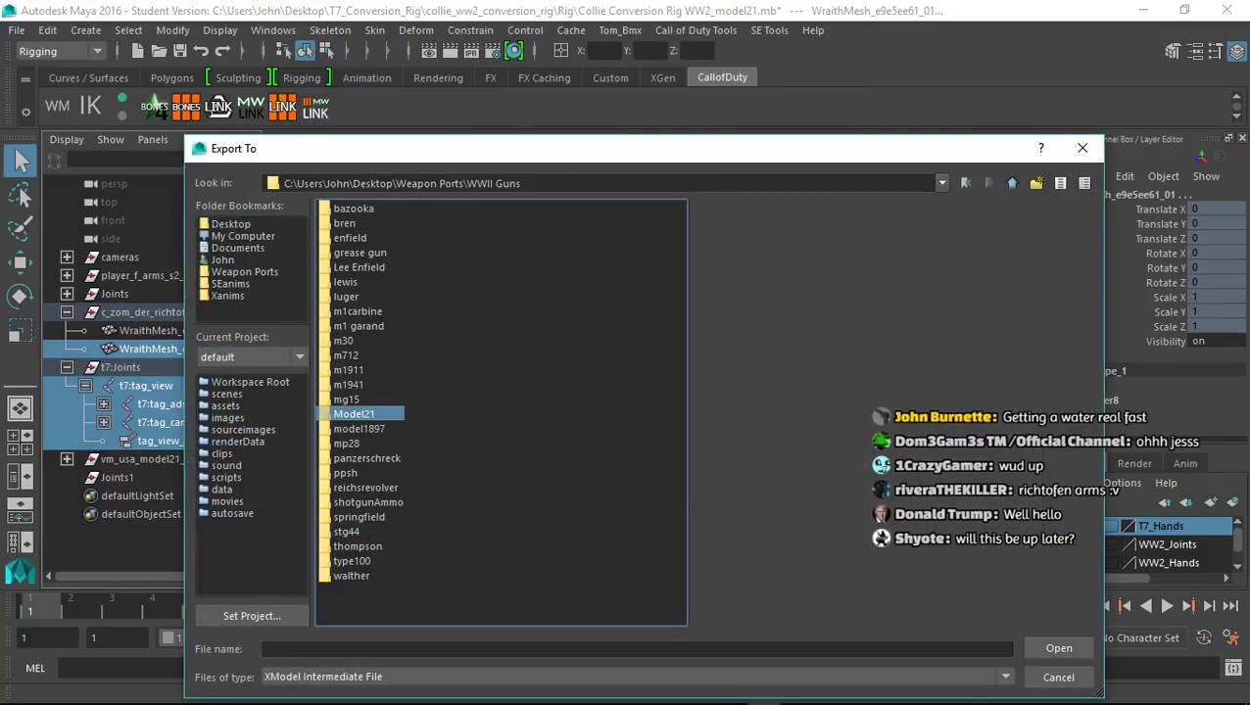
pyautogui.doubleClick(354, 413)
# Bookmark the Model21 folder, remove the old Xanims and SEanims bookmarks, and go to Model21 through its bookmark
pyautogui.click(965, 183)
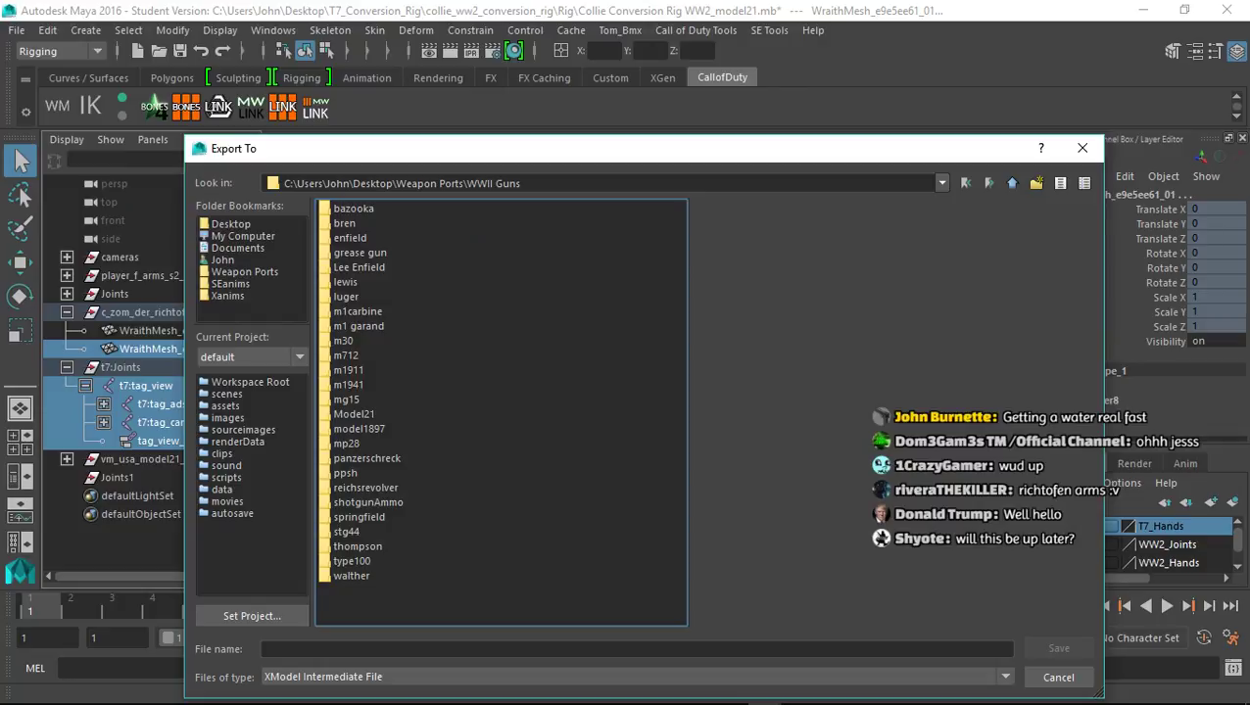
pyautogui.moveTo(354, 413); pyautogui.dragTo(241, 309)
pyautogui.click(228, 296)
pyautogui.press('Delete')
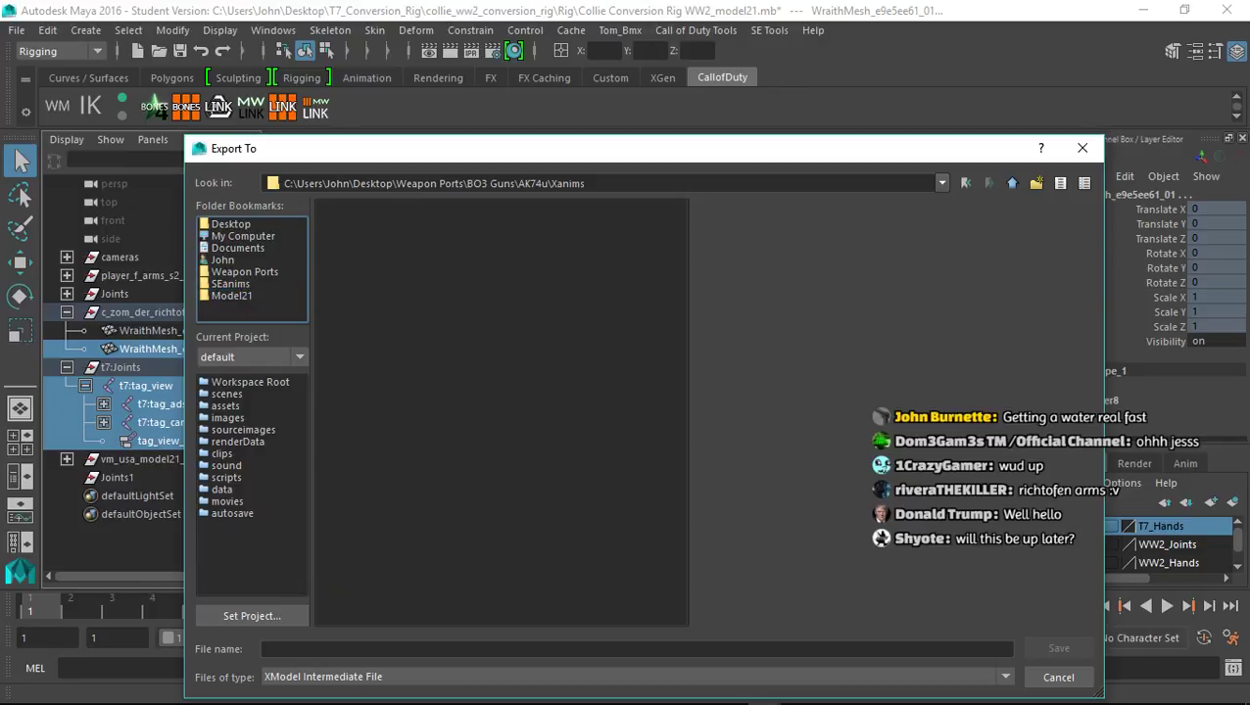
pyautogui.click(230, 284)
pyautogui.press('Delete')
pyautogui.click(232, 284)
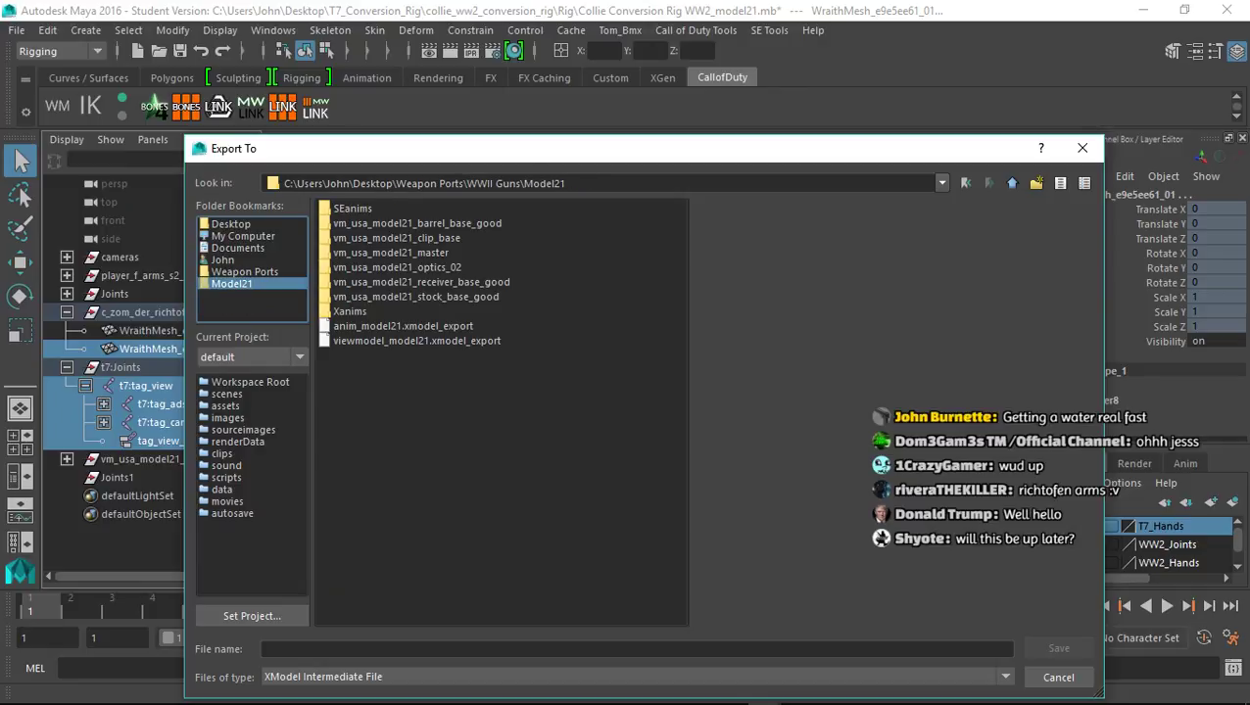
# Export the selected joints and arm mesh over anim_model21.xmodel_export and close the Export XModel window
pyautogui.click(403, 327)
pyautogui.click(1059, 648)
pyautogui.click(604, 450)
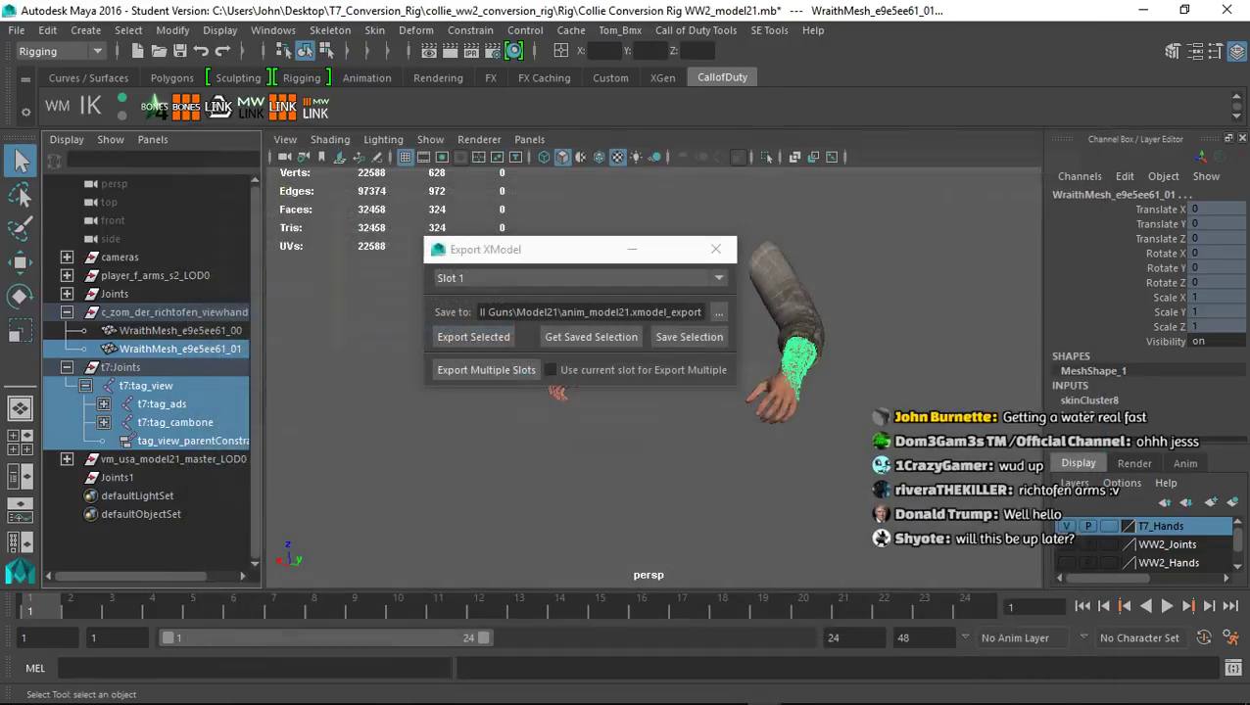
pyautogui.click(473, 337)
pyautogui.click(623, 378)
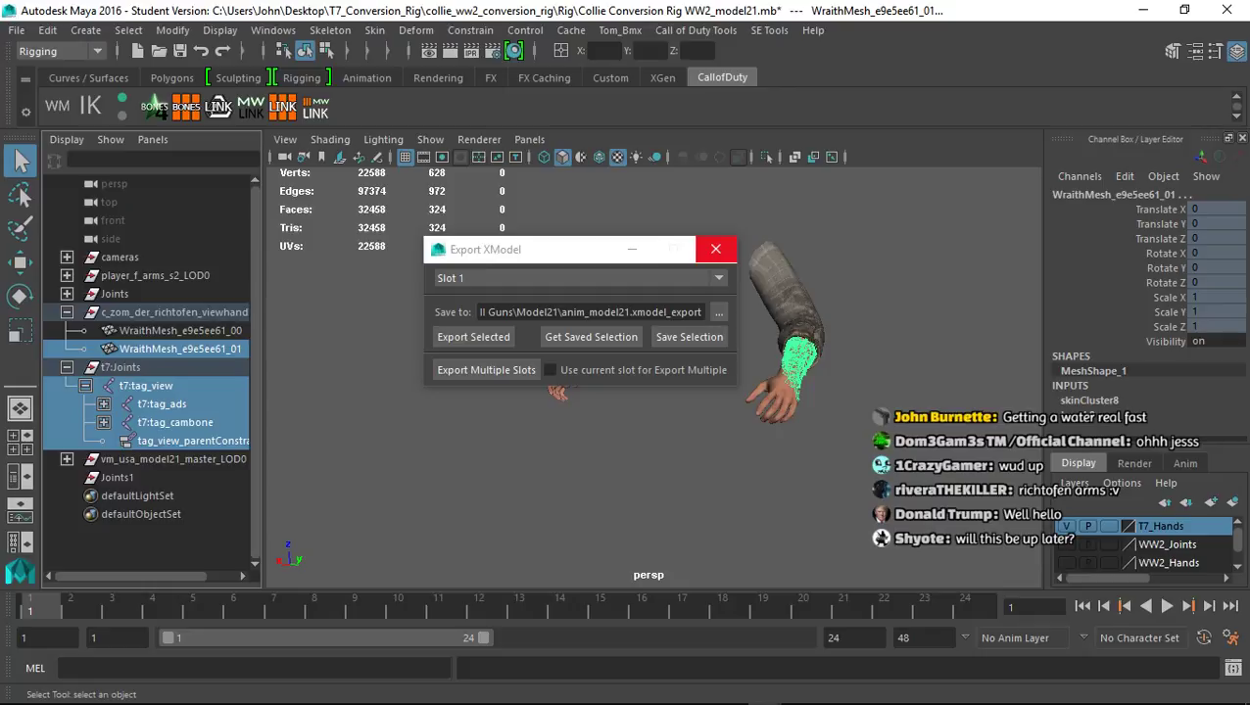
pyautogui.click(715, 249)
# Reopen the recent scene Collie Conversion Rig WW2_model21.mb without saving the current changes
pyautogui.click(16, 30)
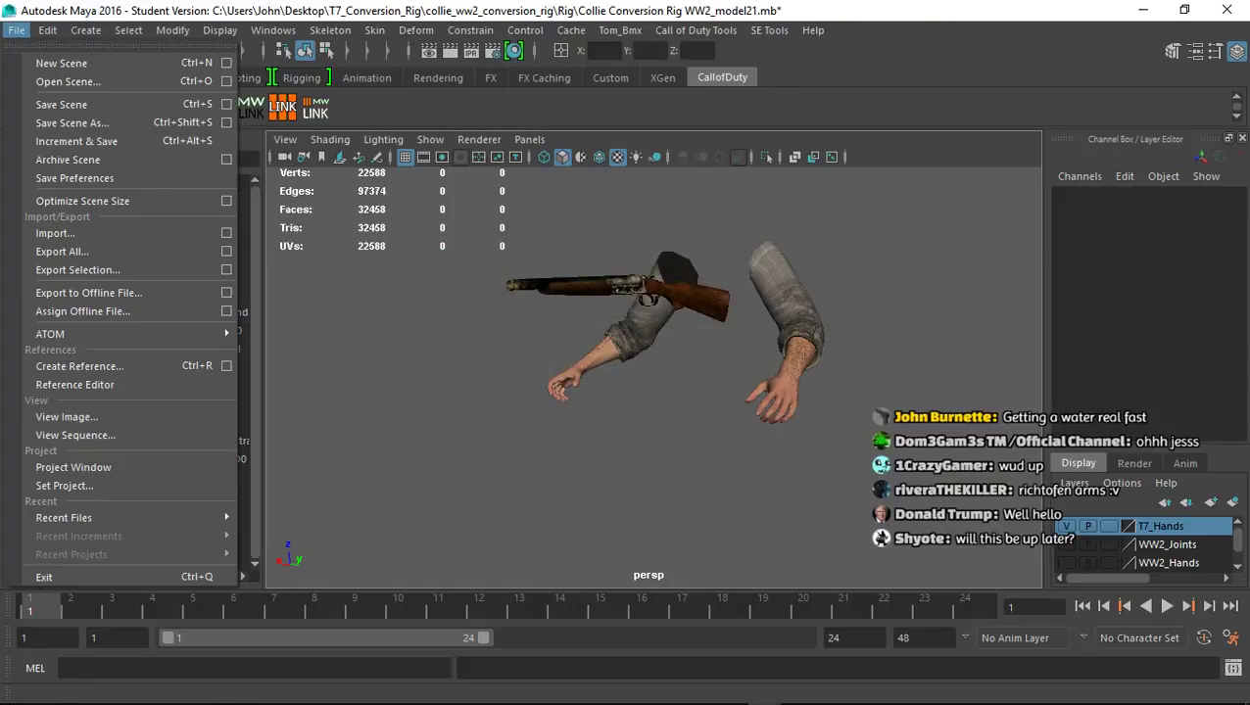
pyautogui.moveTo(64, 517)
pyautogui.click(392, 515)
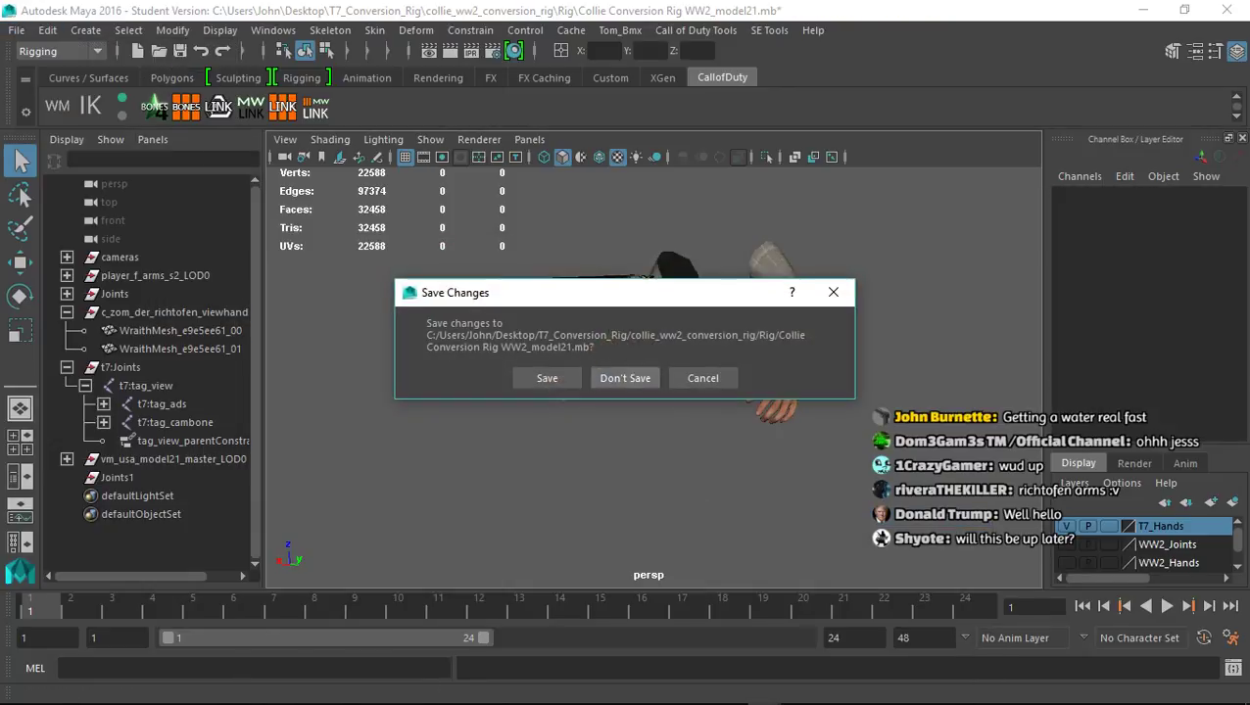
pyautogui.click(625, 378)
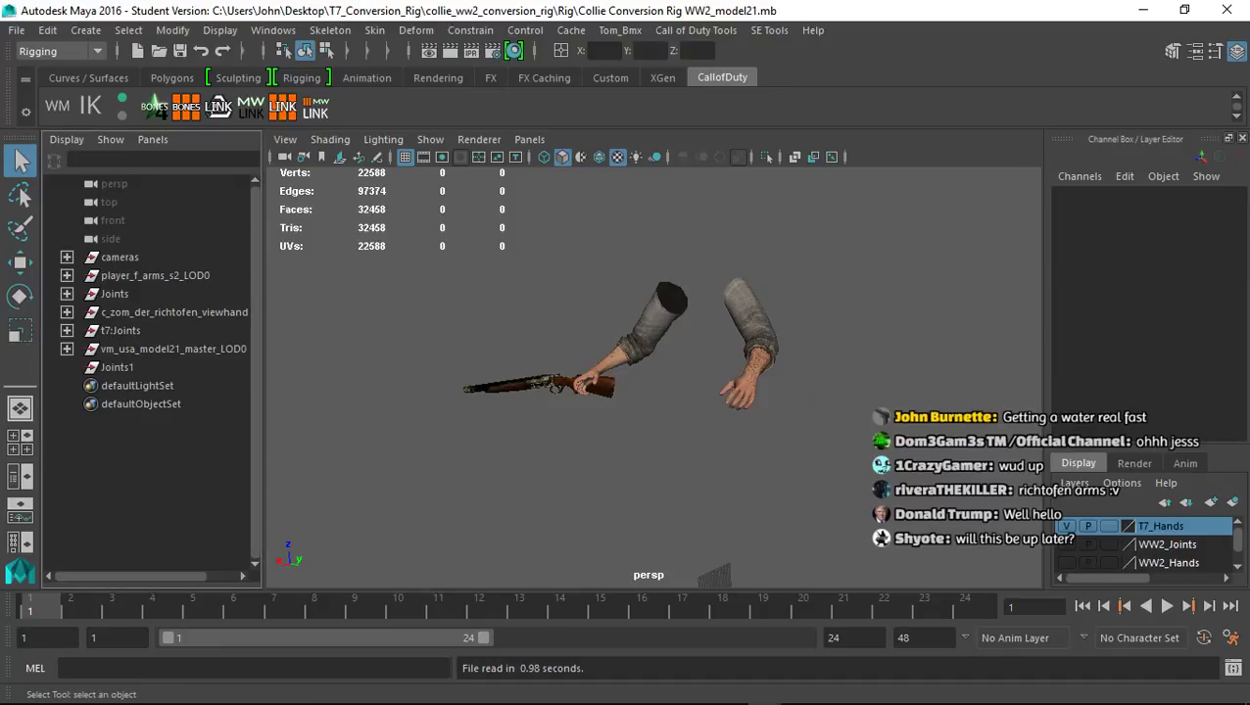
# Bookmark the SEanims and Xanims folders in the SEAnim importer, import va_model21_reload_empty.seanim from SEanims, and clear the selection
pyautogui.click(769, 31)
pyautogui.click(823, 54)
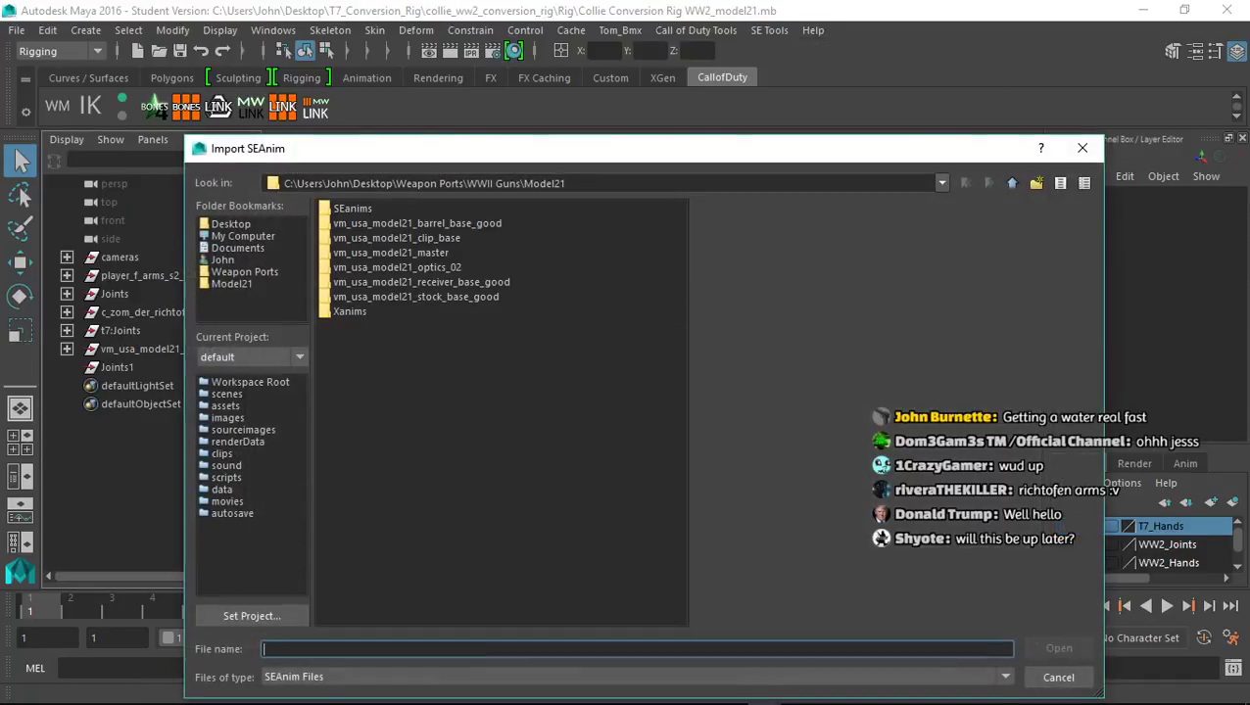
pyautogui.moveTo(352, 208); pyautogui.dragTo(235, 301)
pyautogui.moveTo(350, 311); pyautogui.dragTo(235, 311)
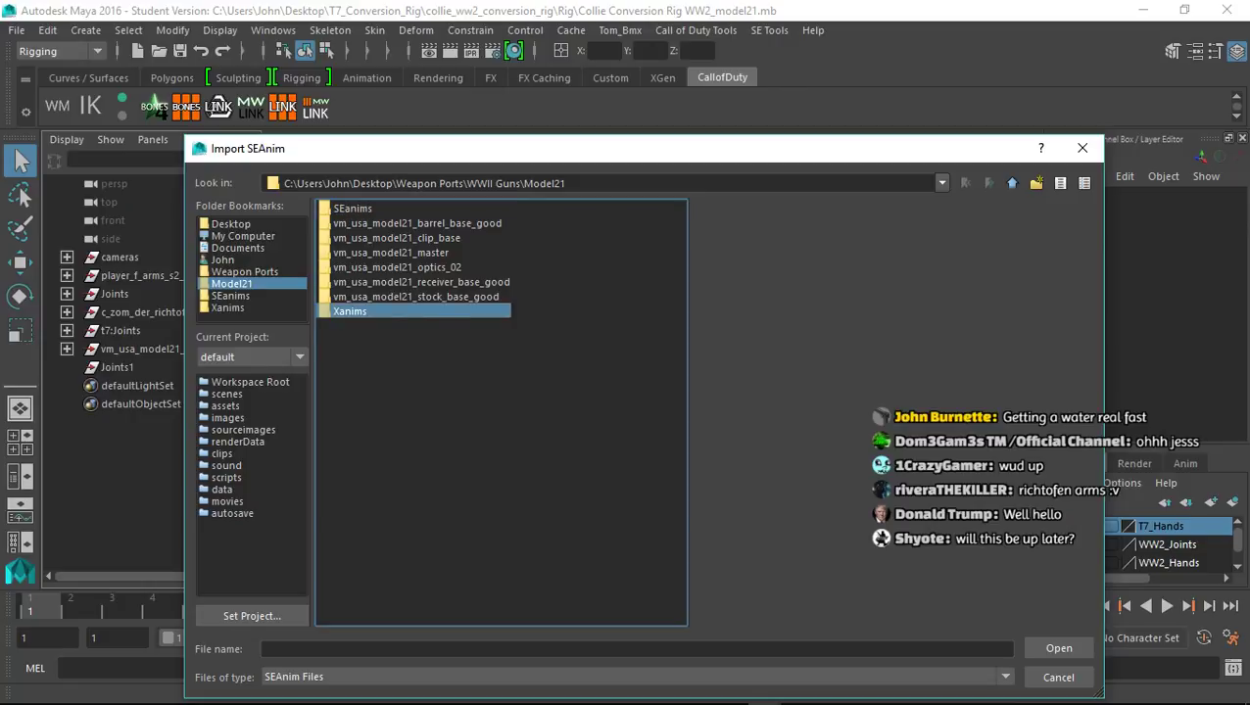
pyautogui.click(230, 296)
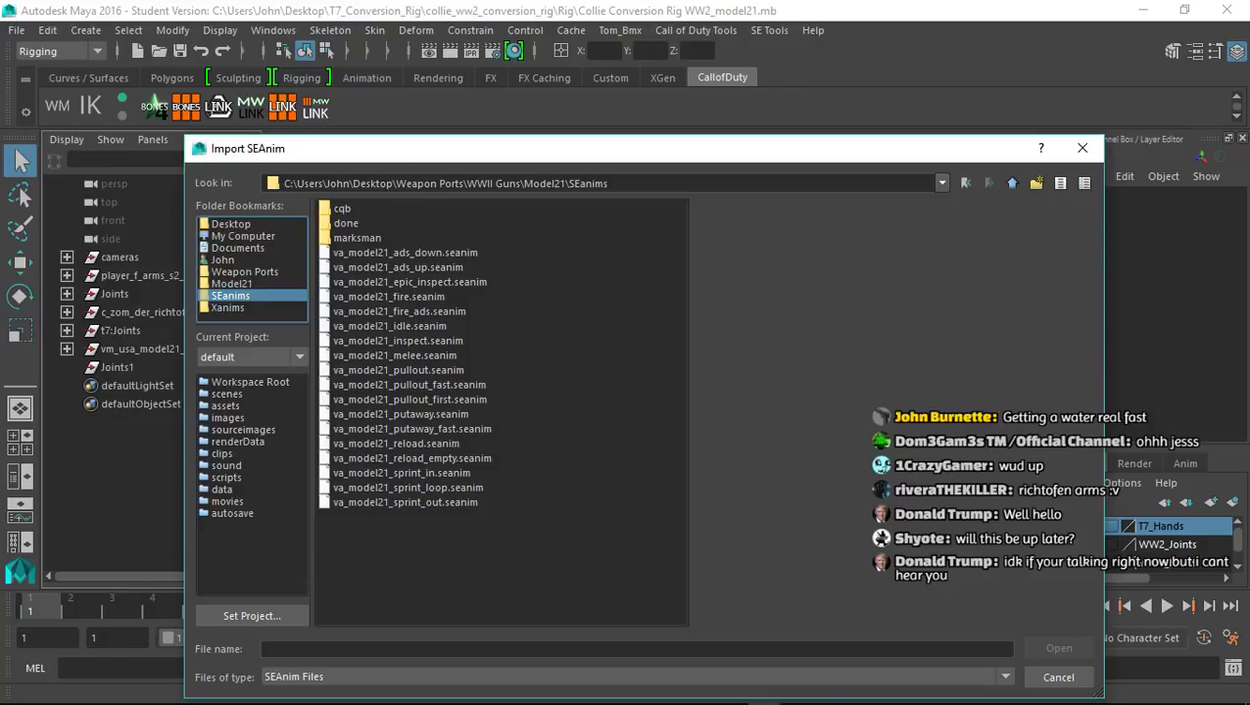
pyautogui.doubleClick(412, 459)
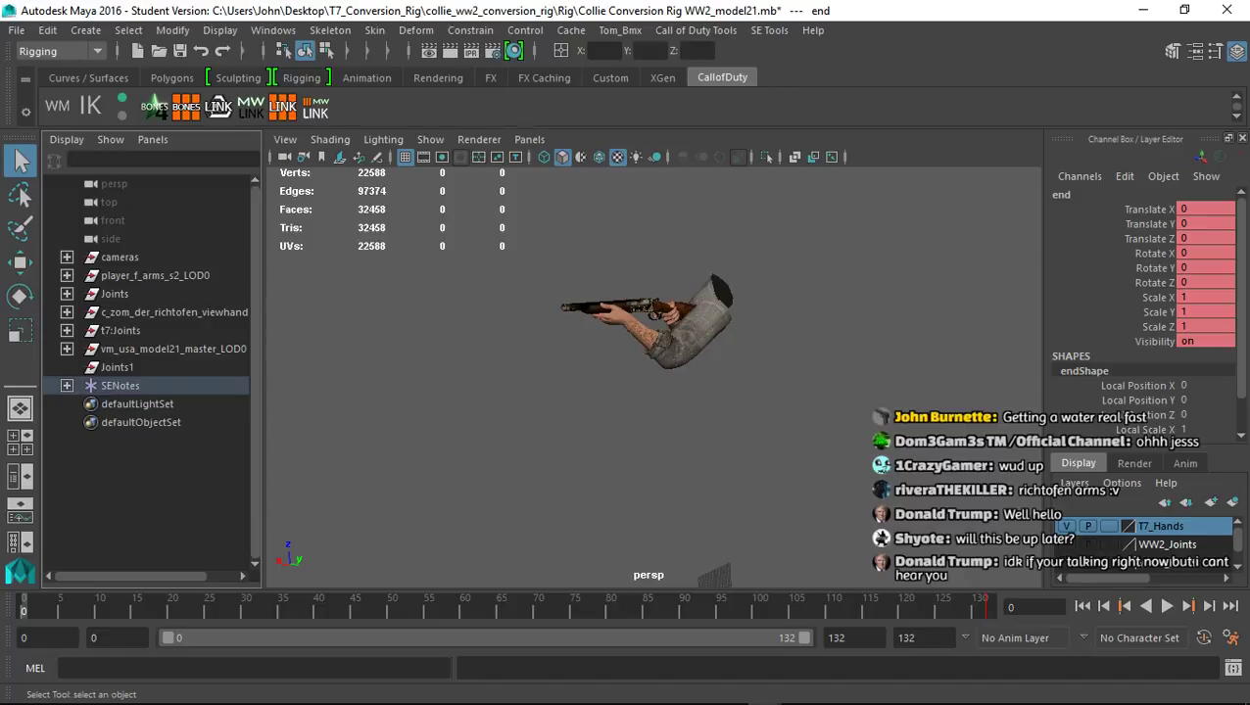
pyautogui.click(549, 411)
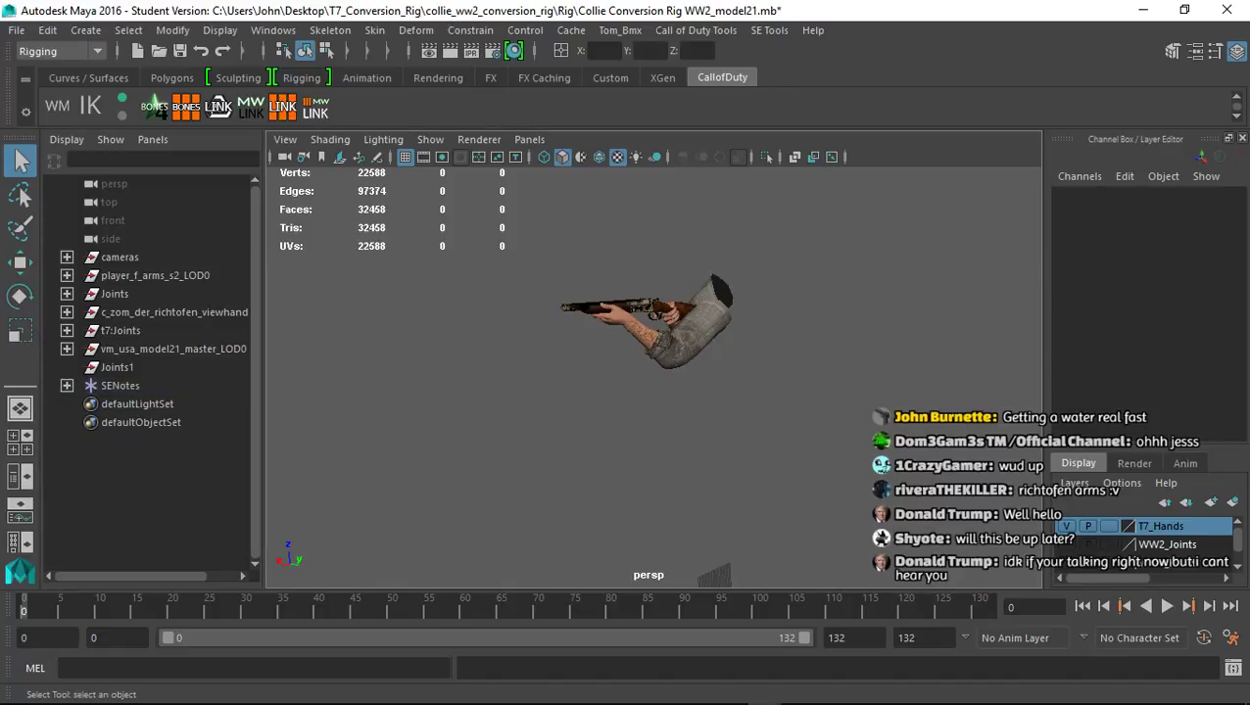
# Link the shotgun to the T7 rig's tag_weapon joint, and select the T7 joint hierarchy, expanding t7:Joints down to t7:tag_torso and t7:tag_cambone
pyautogui.click(283, 107)
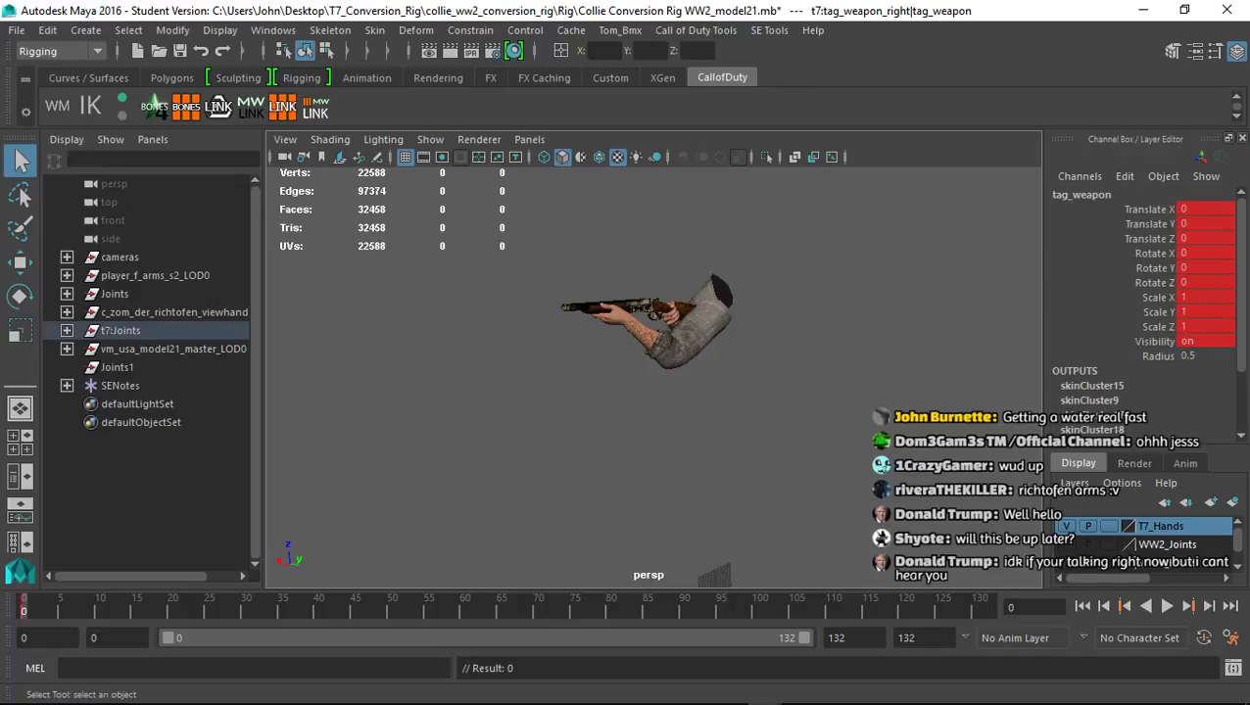
pyautogui.click(186, 107)
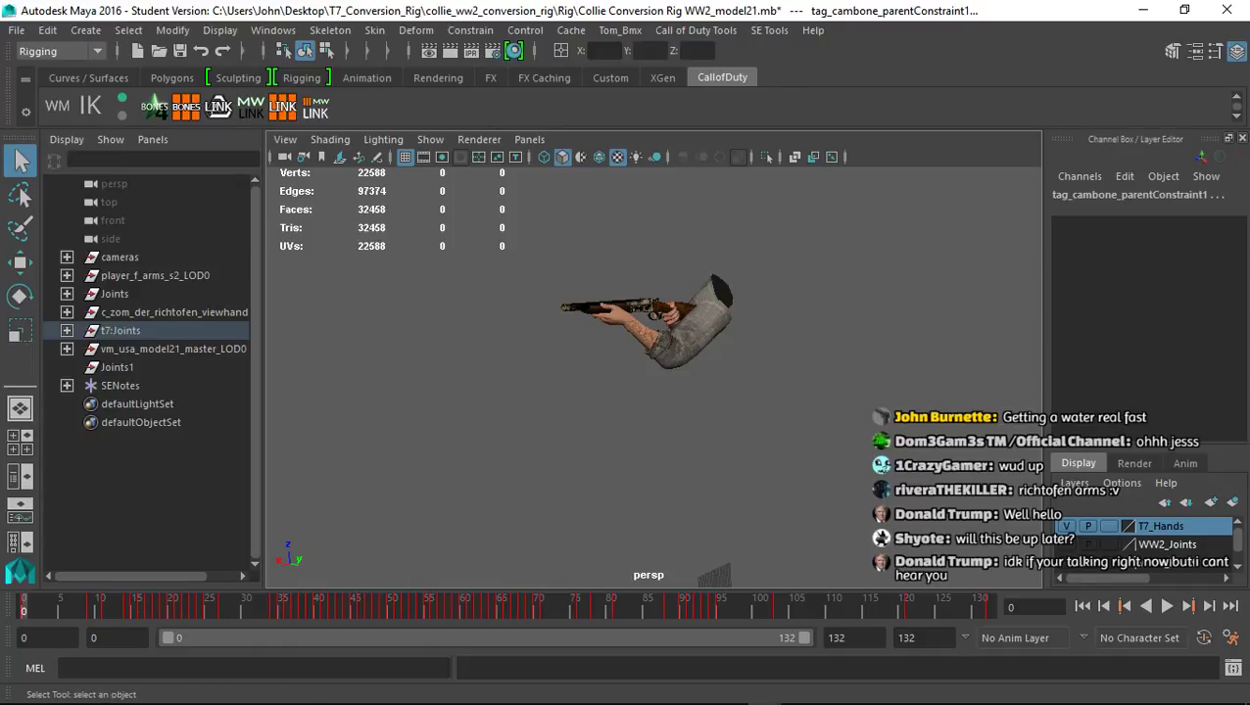
pyautogui.click(66, 331)
pyautogui.click(85, 348)
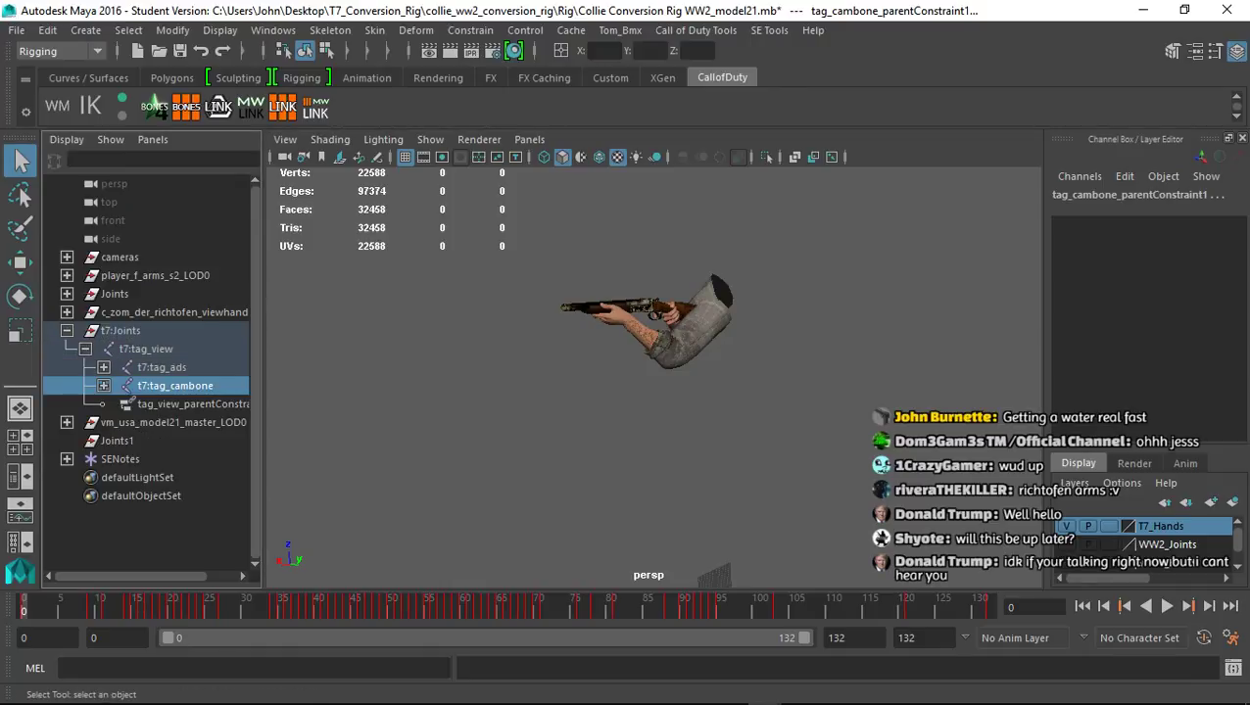
pyautogui.click(104, 367)
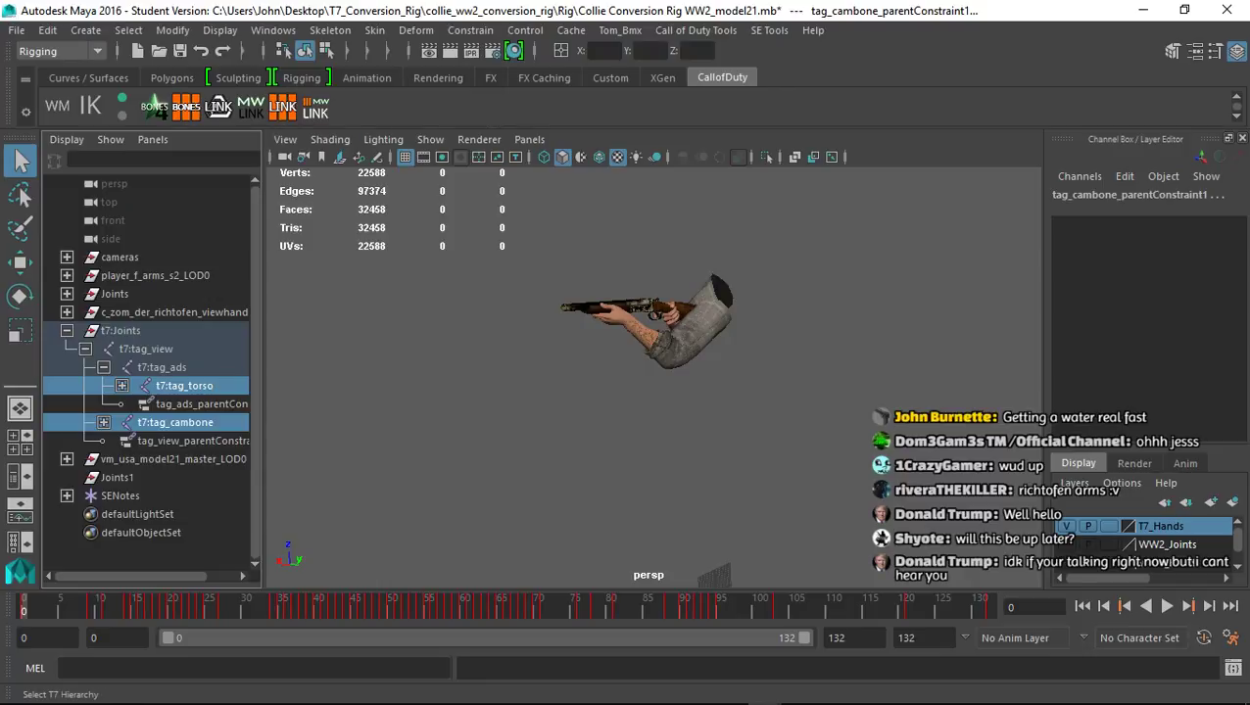
# Open the Export XAnim tool and set the frame range to 0 to 132
pyautogui.click(768, 30)
pyautogui.moveTo(696, 31)
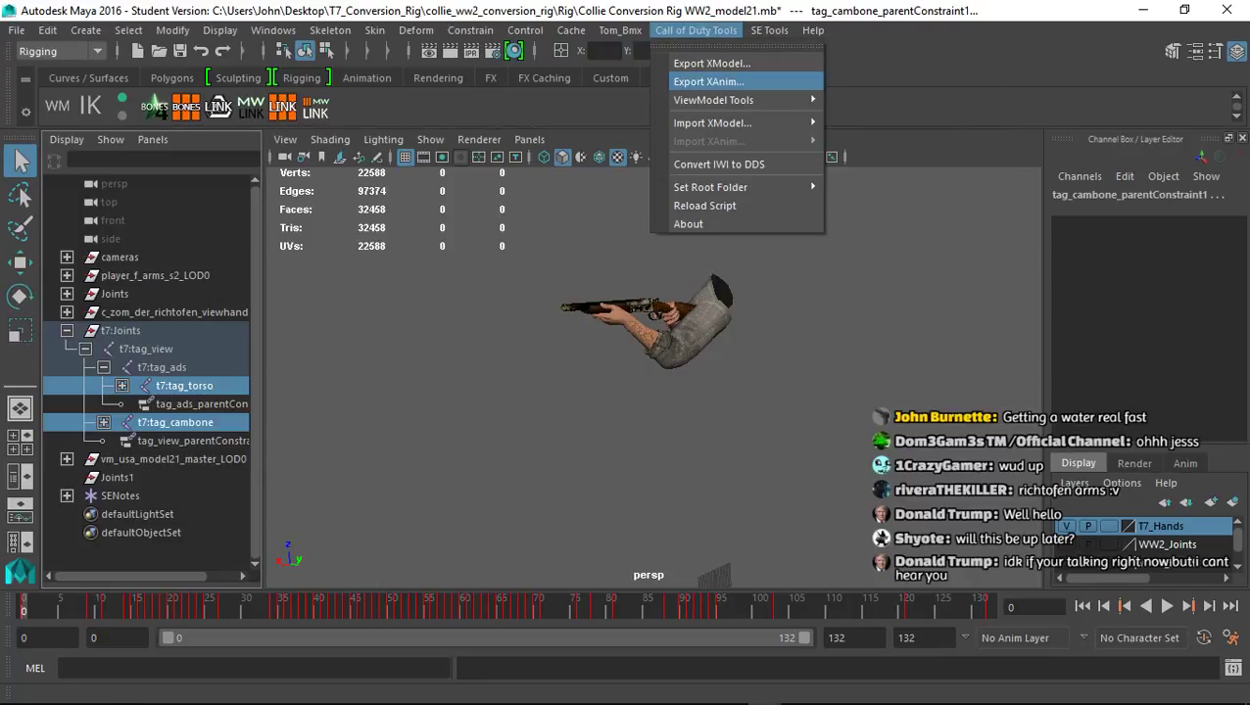
pyautogui.click(708, 81)
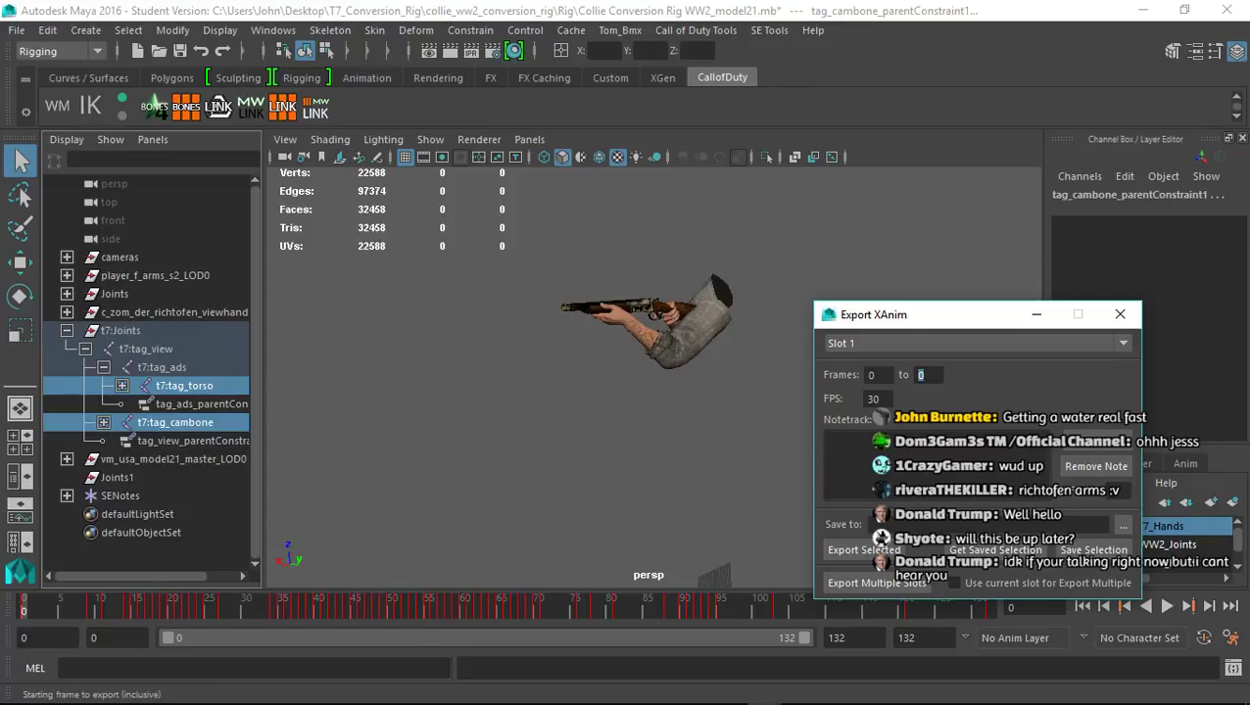
pyautogui.write('132')
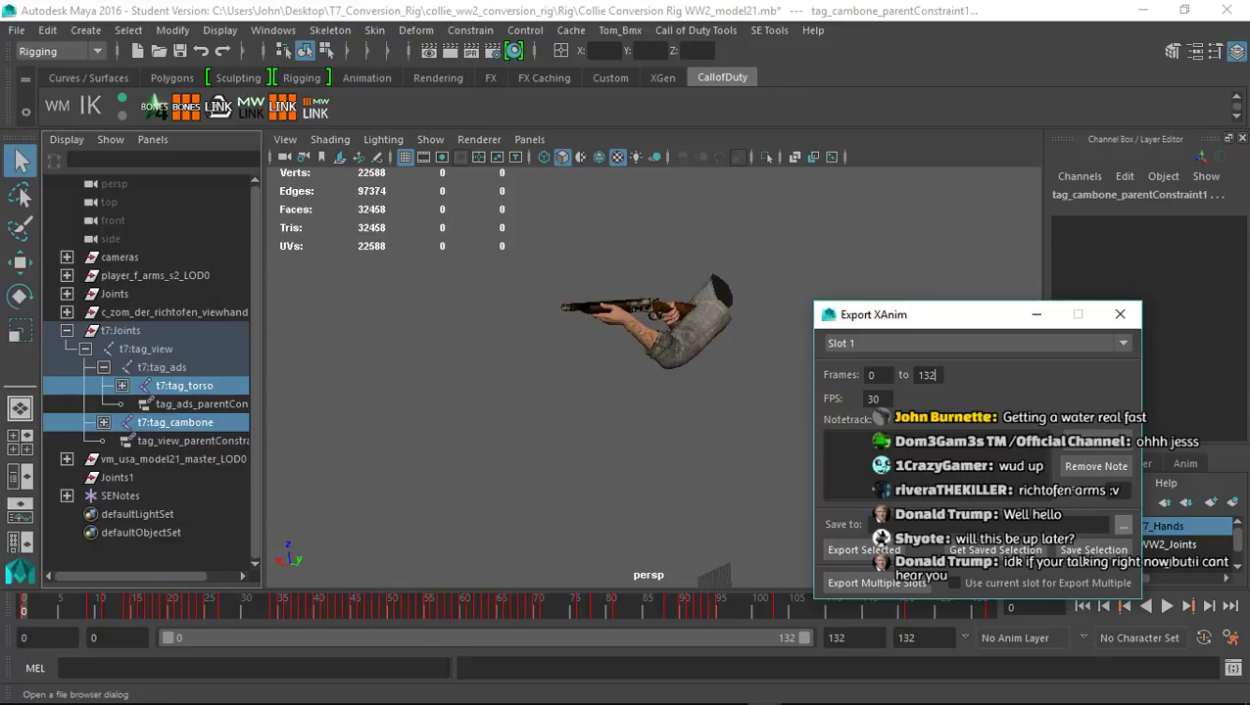
# Export the selected joints as viewmodel_model21_reload_empty.xanim_export in the Model21 Xanims folder
pyautogui.click(1123, 526)
pyautogui.click(228, 308)
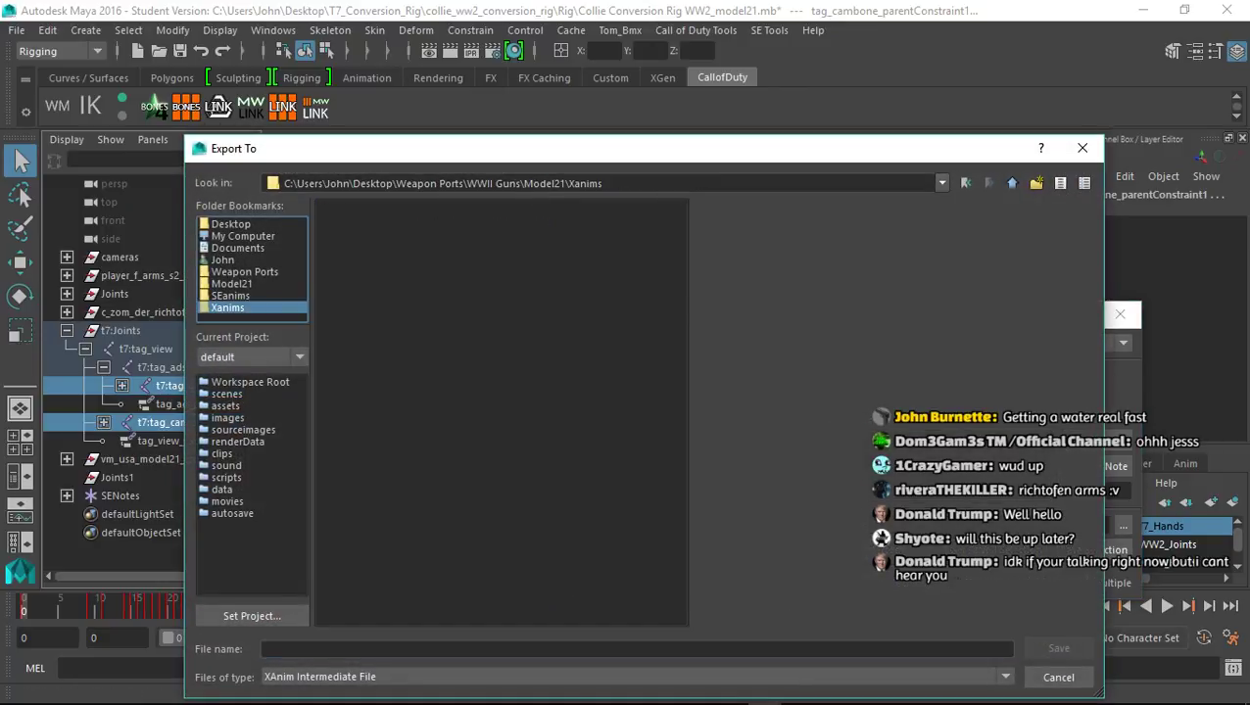
pyautogui.click(636, 649)
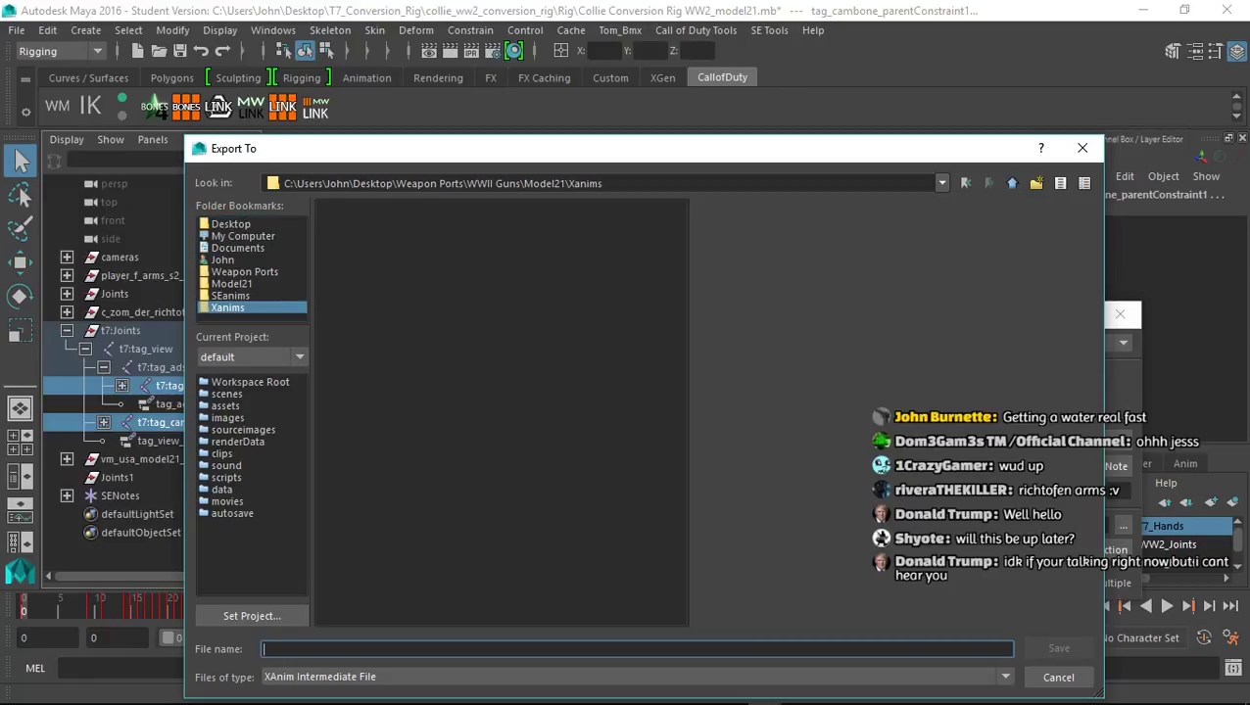
pyautogui.write('viewmodel')
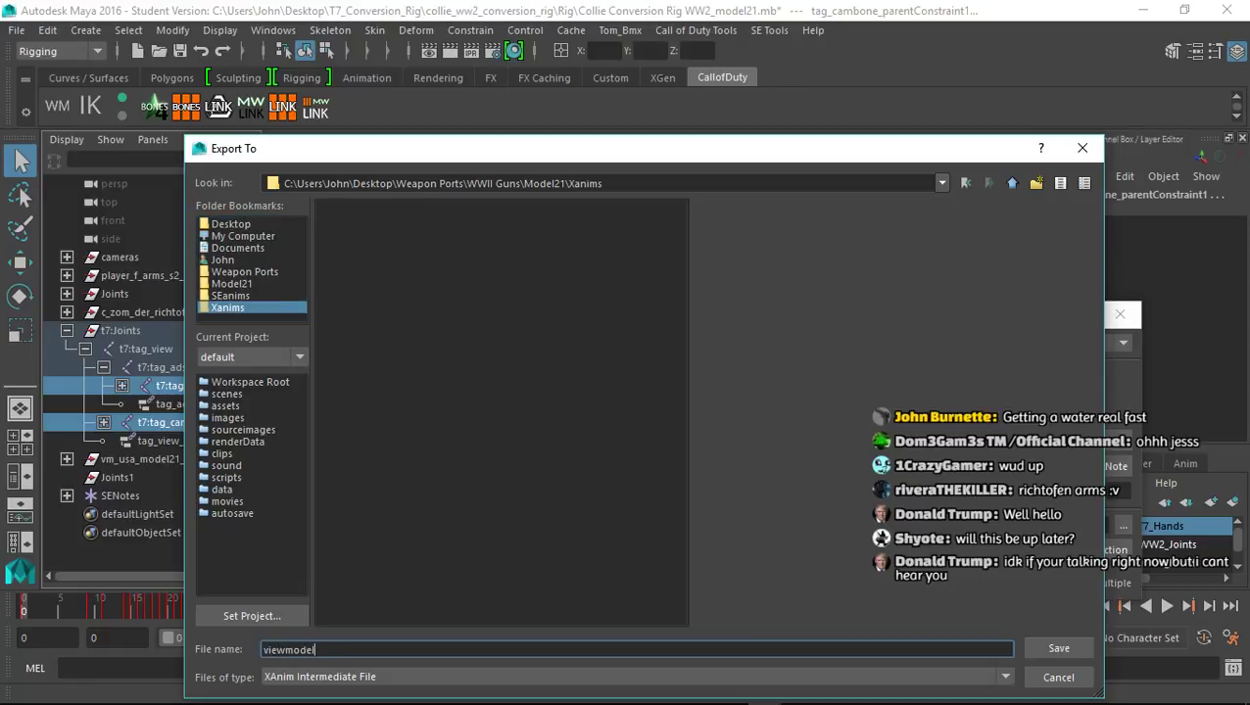
pyautogui.write('_model21_reload_emptu')
pyautogui.press('BackSpace')
pyautogui.write('y')
pyautogui.press('Return')
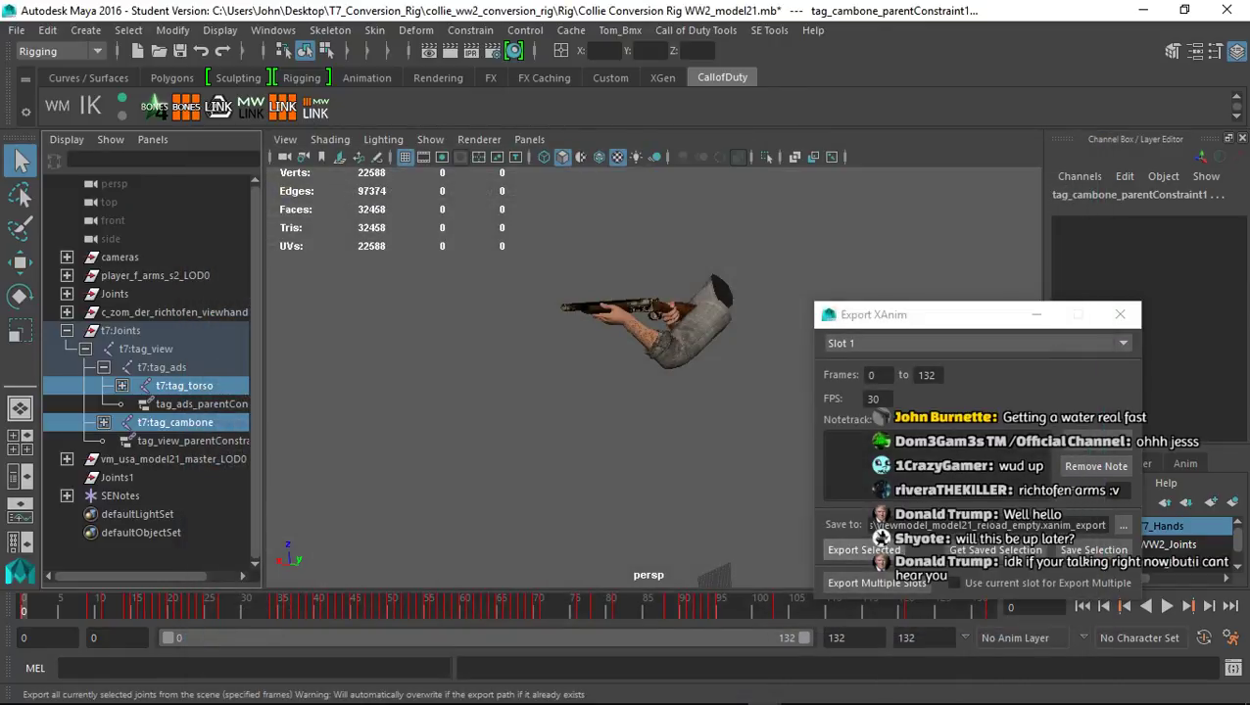
pyautogui.click(863, 550)
pyautogui.click(623, 377)
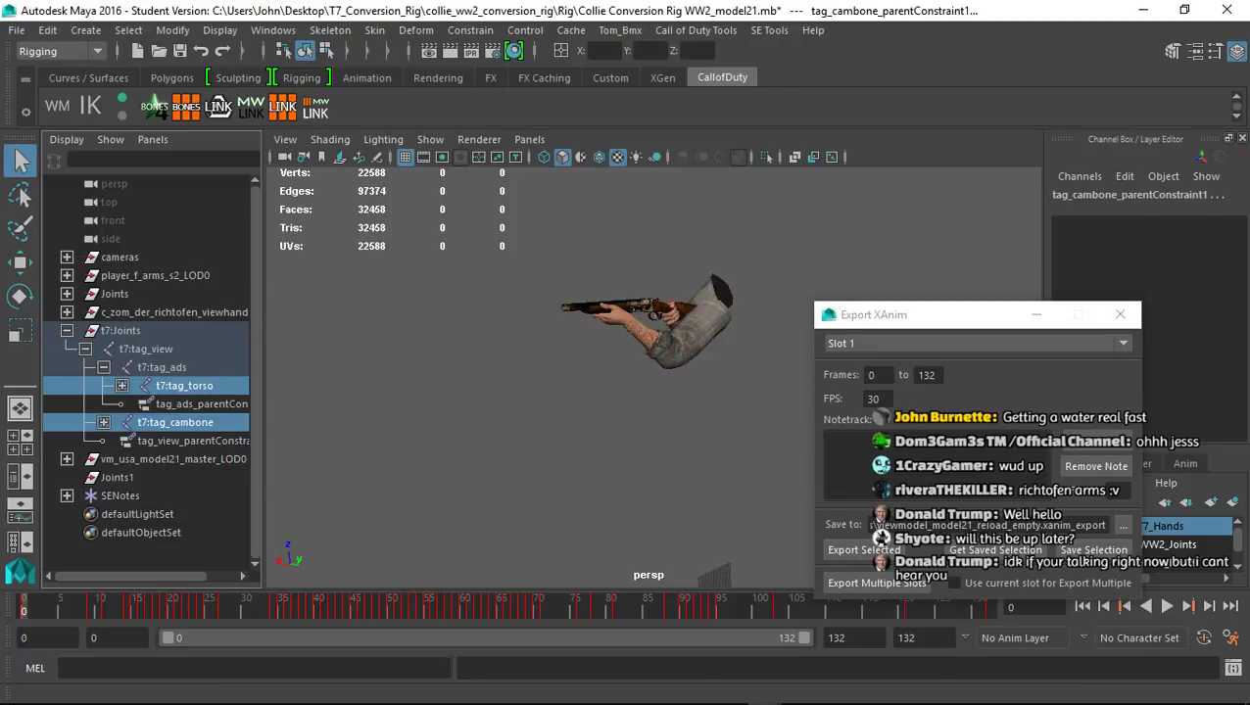
# Switch to File Explorer, open vm_usa_model21_master_LOD0.ma from the vm_usa_model21_master folder in Maya, and return to the Model21 folder
pyautogui.moveTo(458, 701)
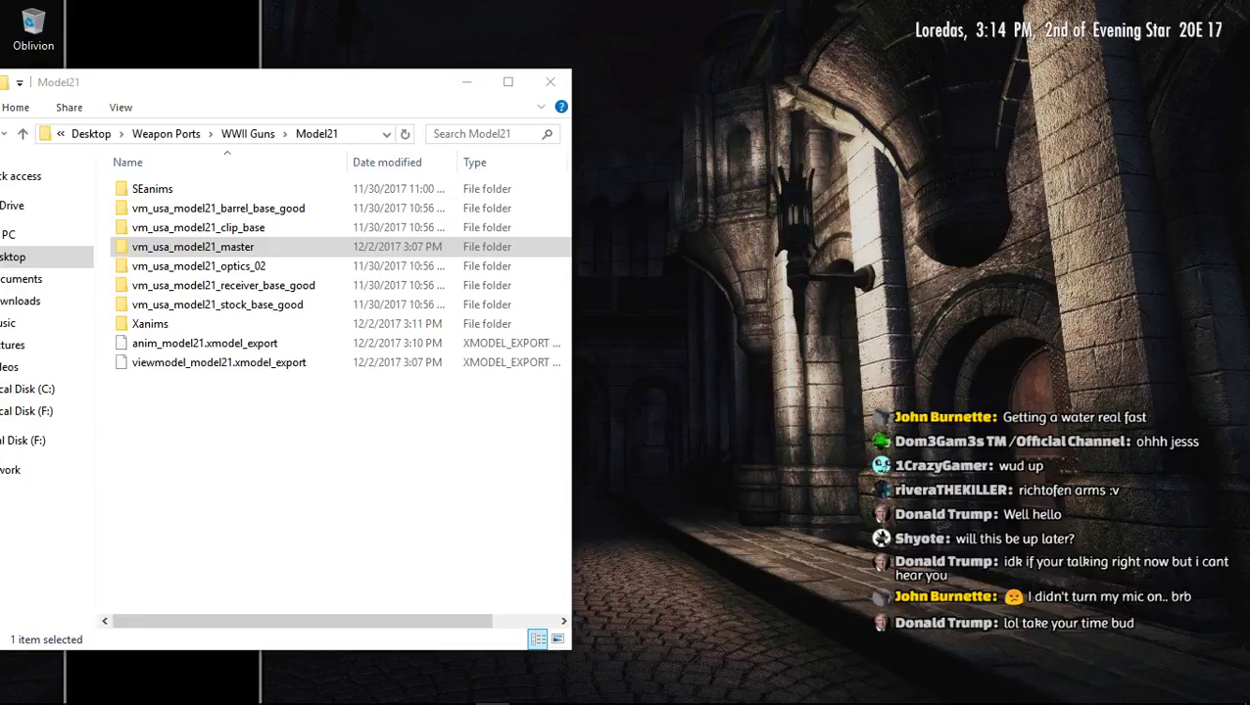
pyautogui.moveTo(171, 89); pyautogui.dragTo(258, 77)
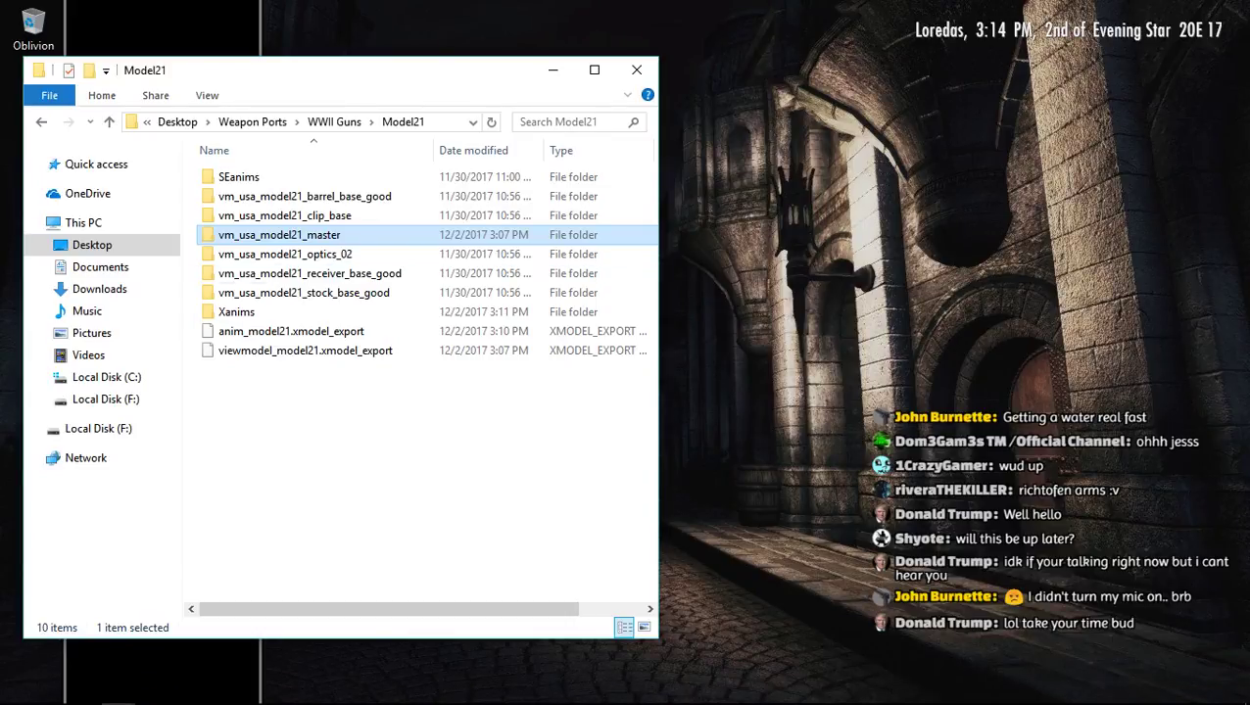
pyautogui.doubleClick(284, 235)
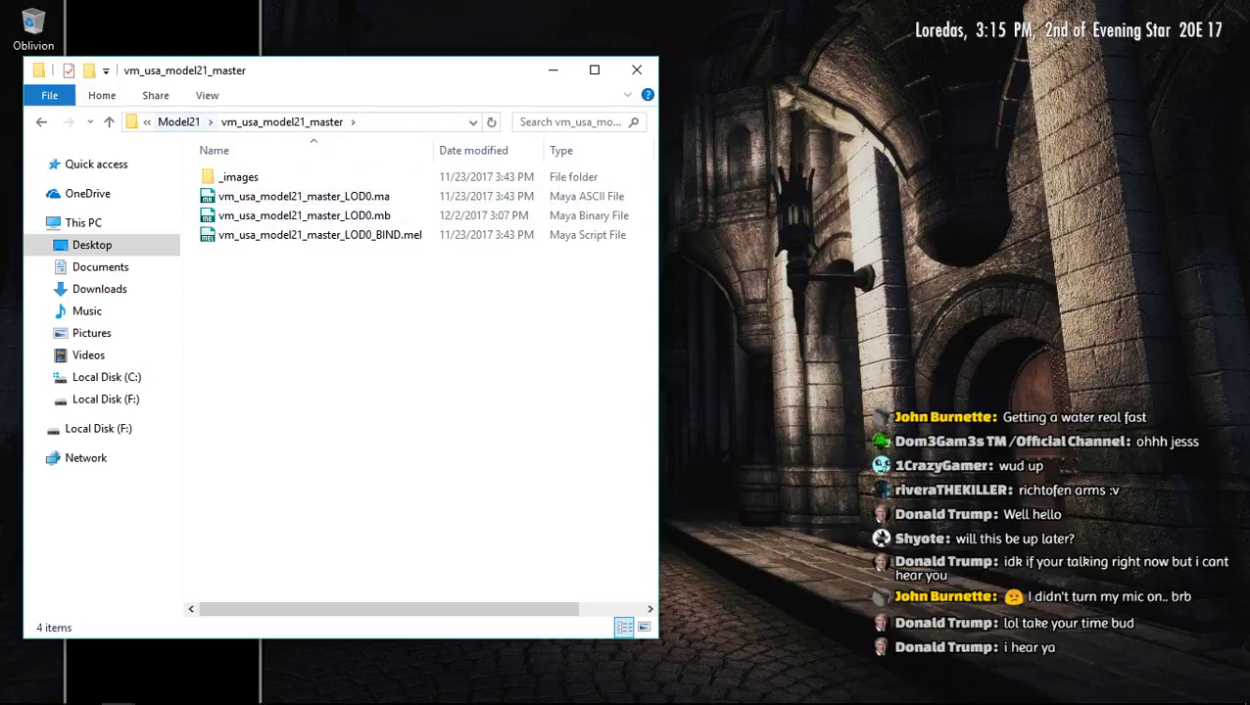
pyautogui.click(178, 121)
pyautogui.doubleClick(279, 235)
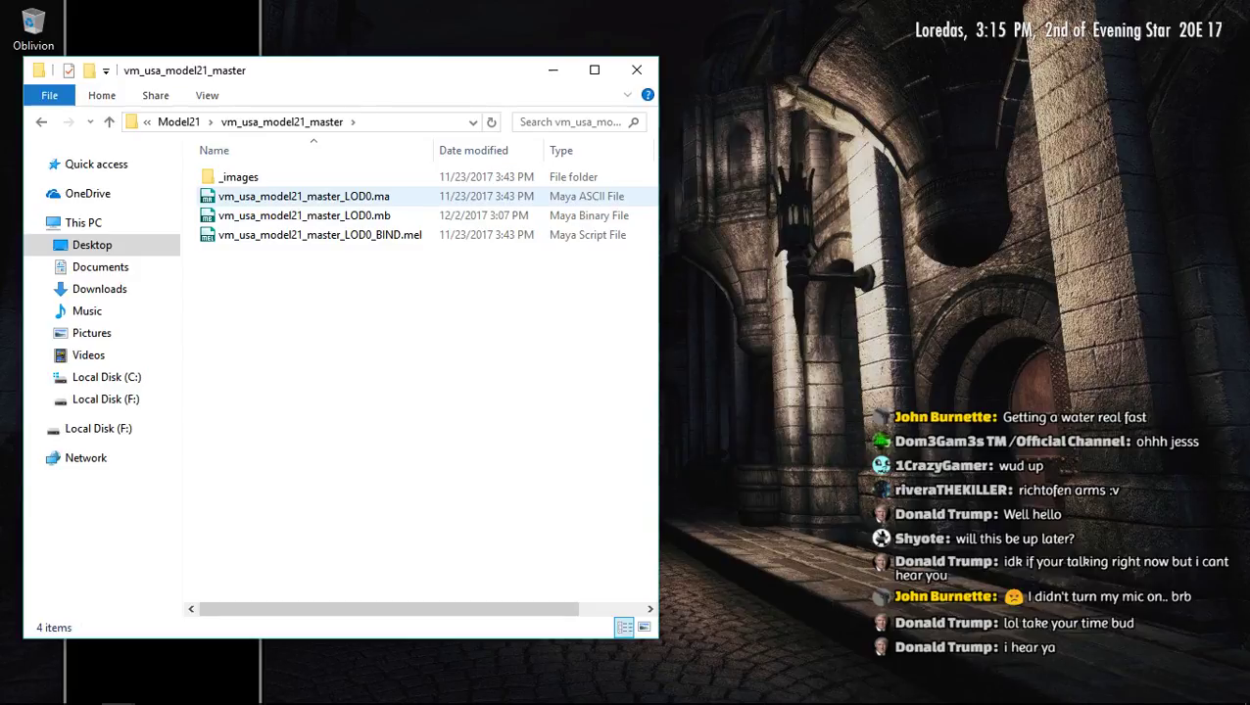
pyautogui.click(304, 196)
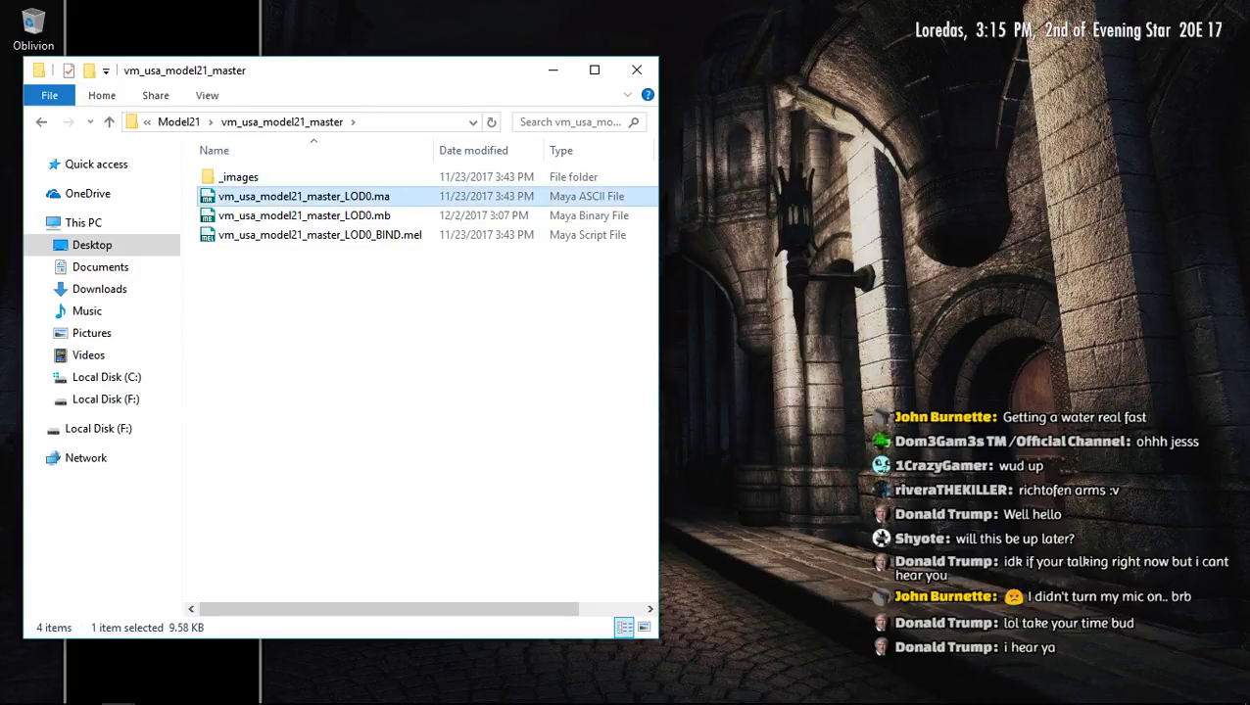
pyautogui.click(179, 122)
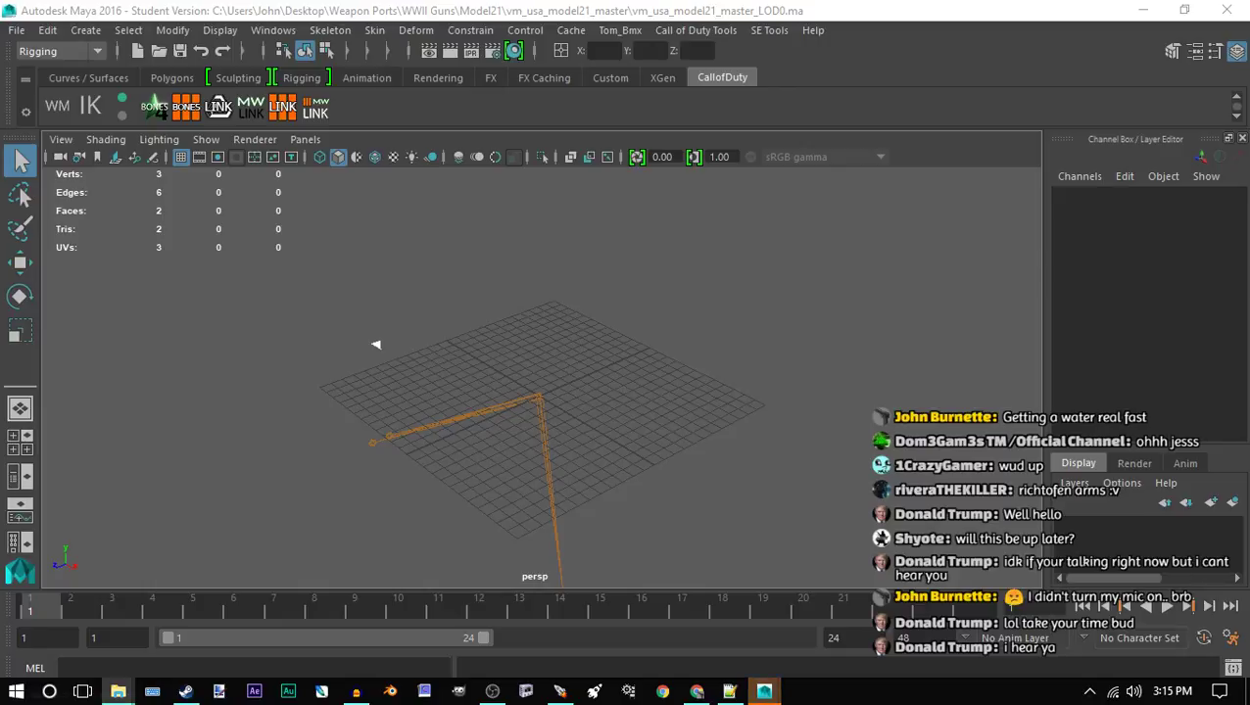
# Place the Model21 folder window over the right half of the Maya scene and show the Outliner beside the perspective view
pyautogui.keyDown('alt'); pyautogui.moveTo(376, 344); pyautogui.dragTo(654, 344); pyautogui.keyUp('alt')
pyautogui.keyDown('alt'); pyautogui.moveTo(654, 344); pyautogui.dragTo(701, 353, button='middle'); pyautogui.keyUp('alt')
pyautogui.keyDown('alt'); pyautogui.moveTo(701, 353); pyautogui.dragTo(698, 345); pyautogui.keyUp('alt')
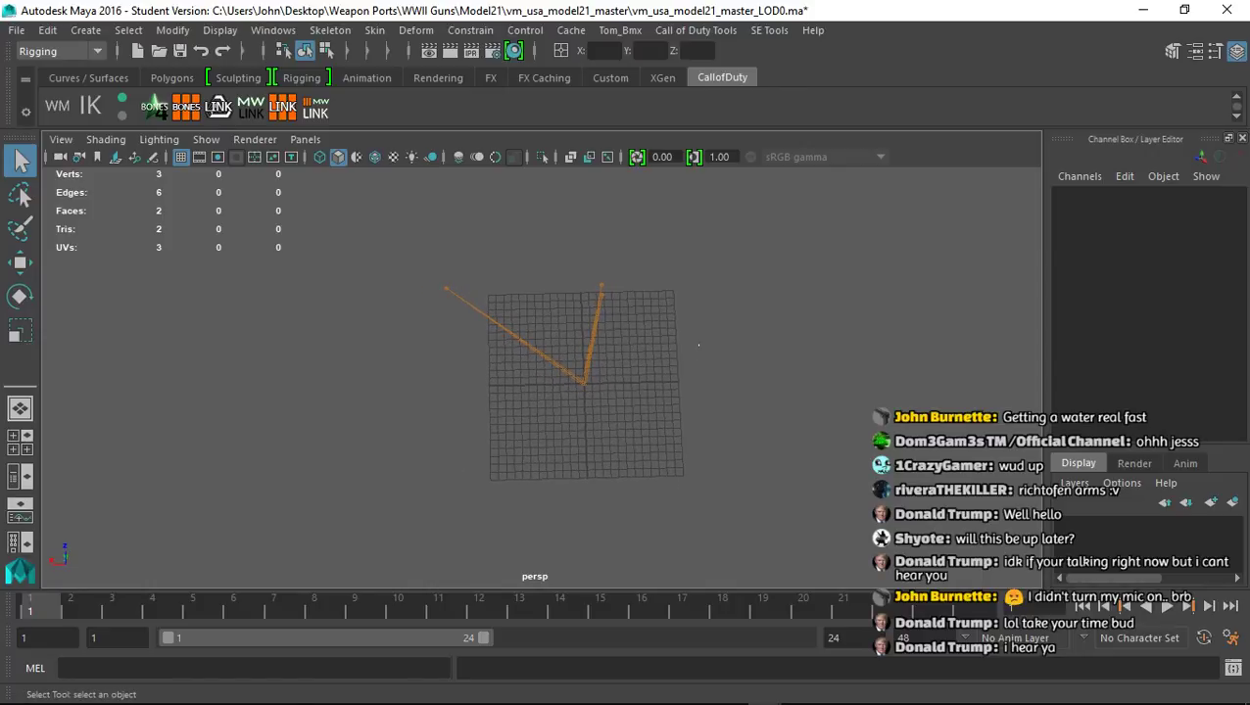
pyautogui.moveTo(1248, 235); pyautogui.dragTo(962, 129)
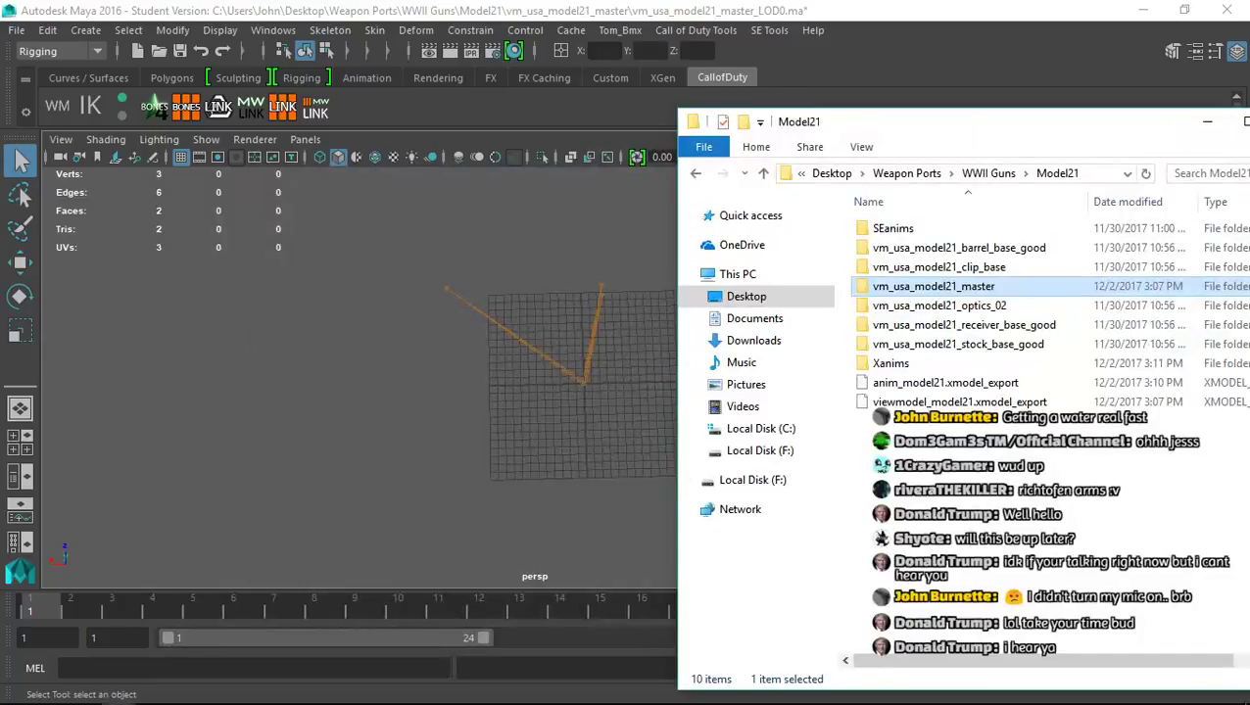
pyautogui.click(20, 476)
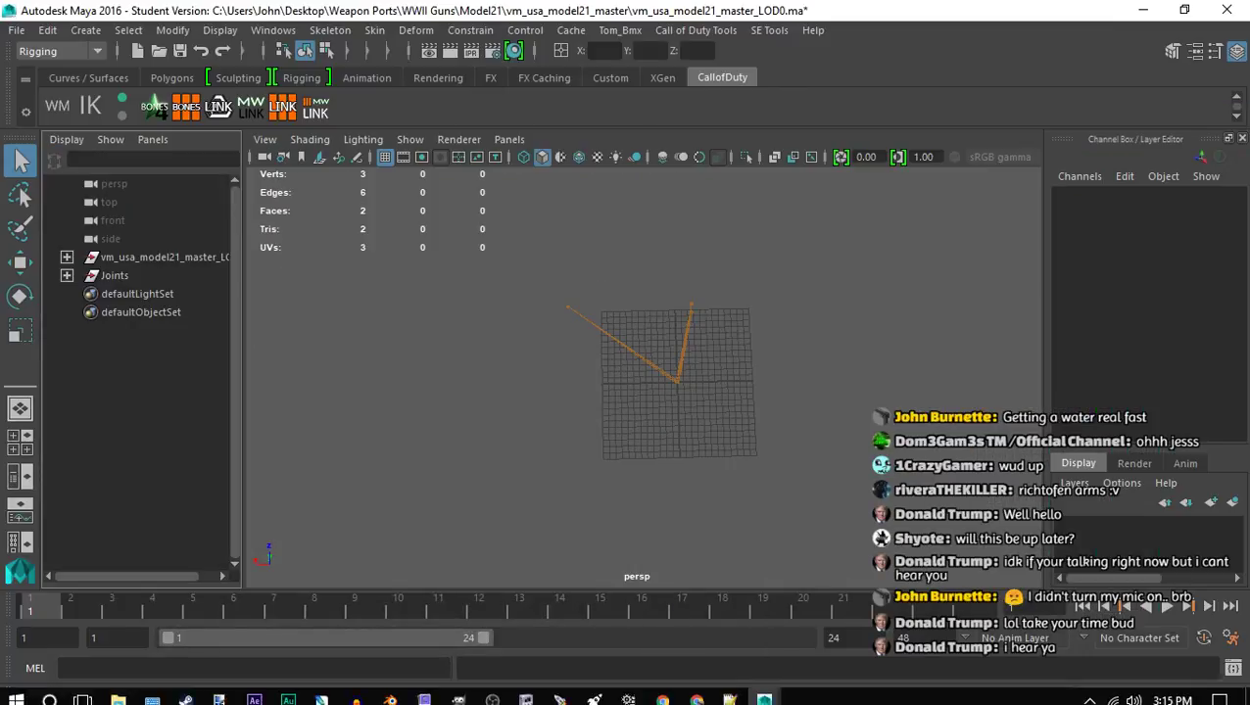
# Bring back the Model21 folder window and import the Maya ASCII model from vm_usa_model21_barrel_base_good into the scene
pyautogui.click(118, 692)
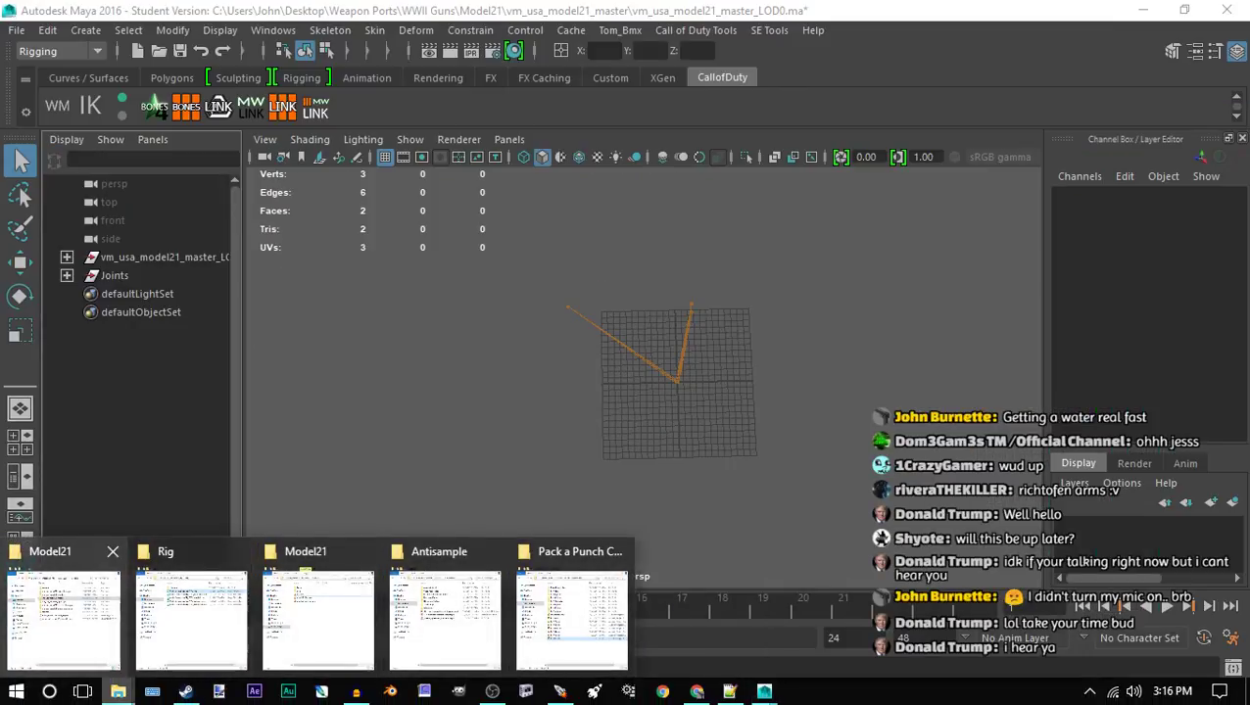
pyautogui.click(62, 613)
pyautogui.doubleClick(960, 247)
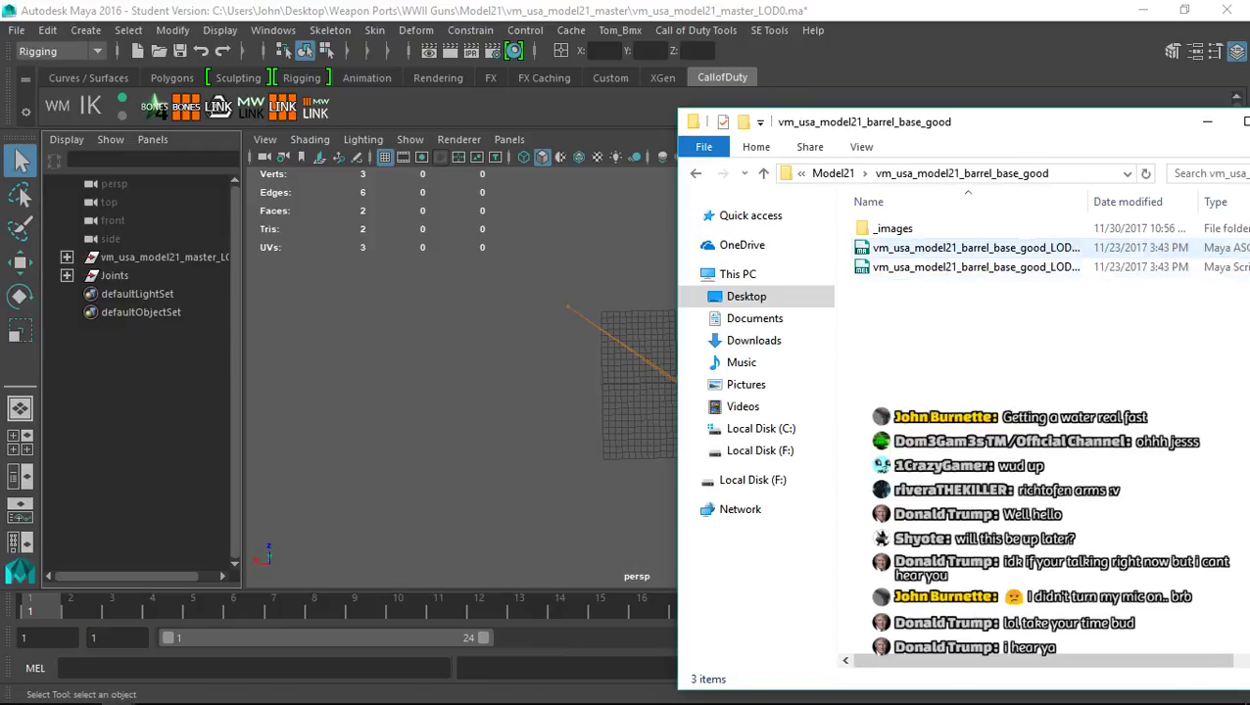
pyautogui.click(959, 247)
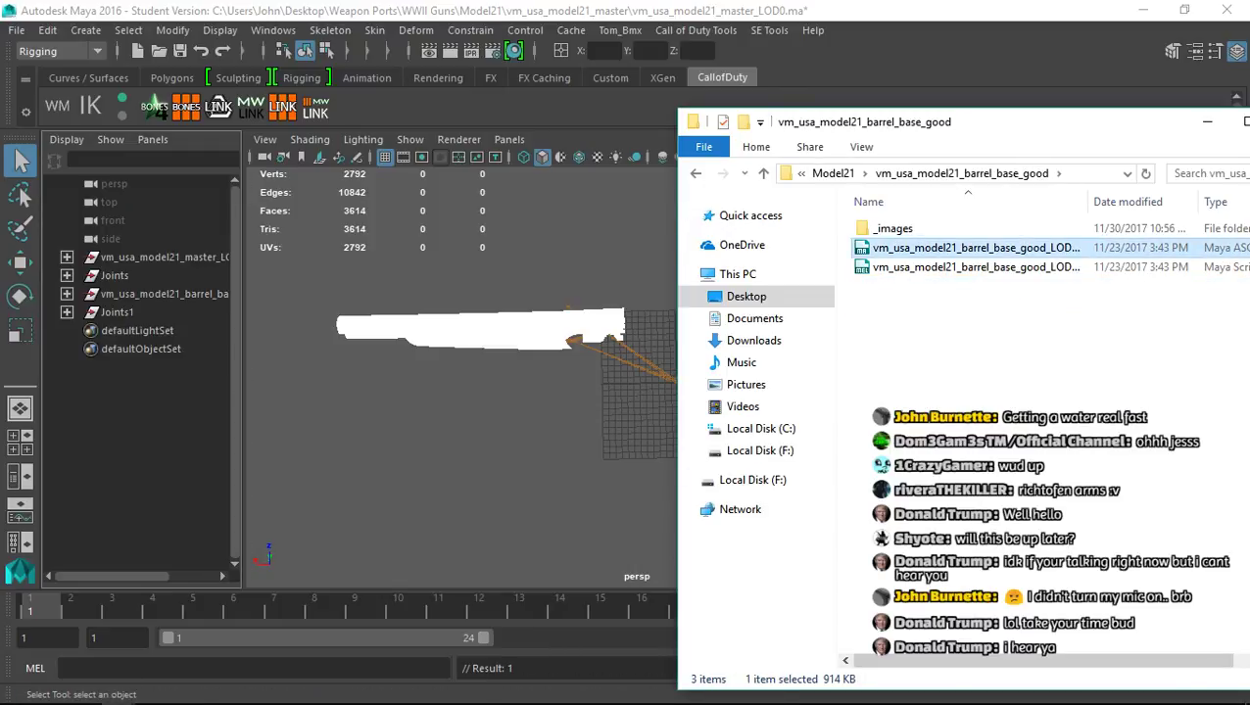
# Import the Maya ASCII models from the vm_usa_model21_clip_base and vm_usa_model21_receiver_base_good folders into the scene
pyautogui.click(833, 173)
pyautogui.doubleClick(939, 268)
pyautogui.moveTo(963, 248); pyautogui.dragTo(519, 431)
pyautogui.click(833, 173)
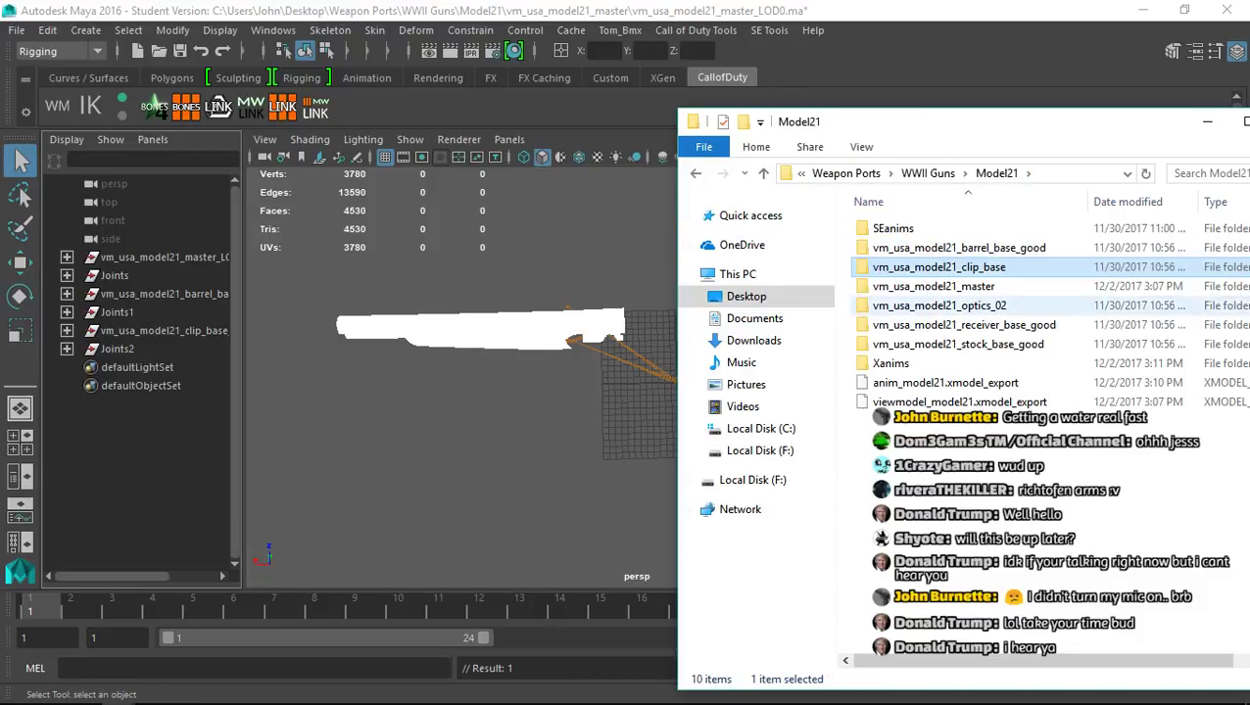
pyautogui.doubleClick(940, 326)
pyautogui.moveTo(963, 247); pyautogui.dragTo(519, 431)
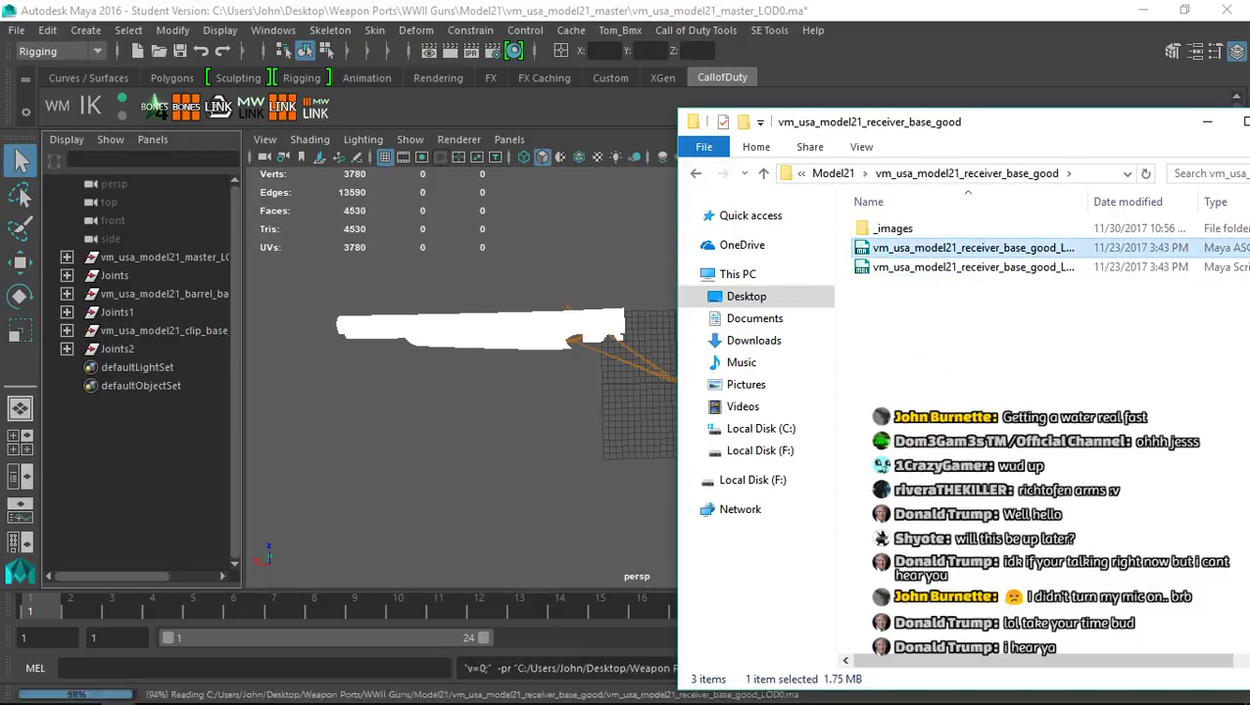
# Import the Maya ASCII model from the vm_usa_model21_stock_base_good folder into the scene and widen the Outliner
pyautogui.click(833, 174)
pyautogui.doubleClick(958, 344)
pyautogui.click(974, 247)
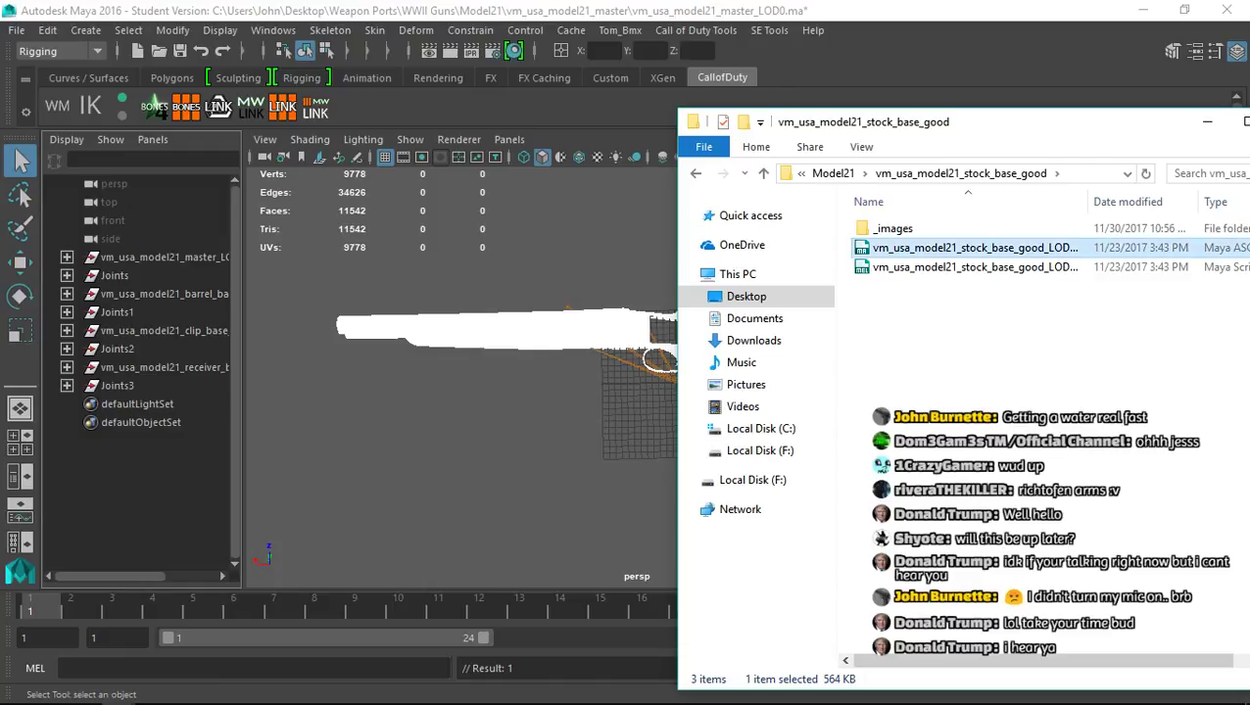
pyautogui.moveTo(975, 248); pyautogui.dragTo(519, 430)
pyautogui.click(519, 431)
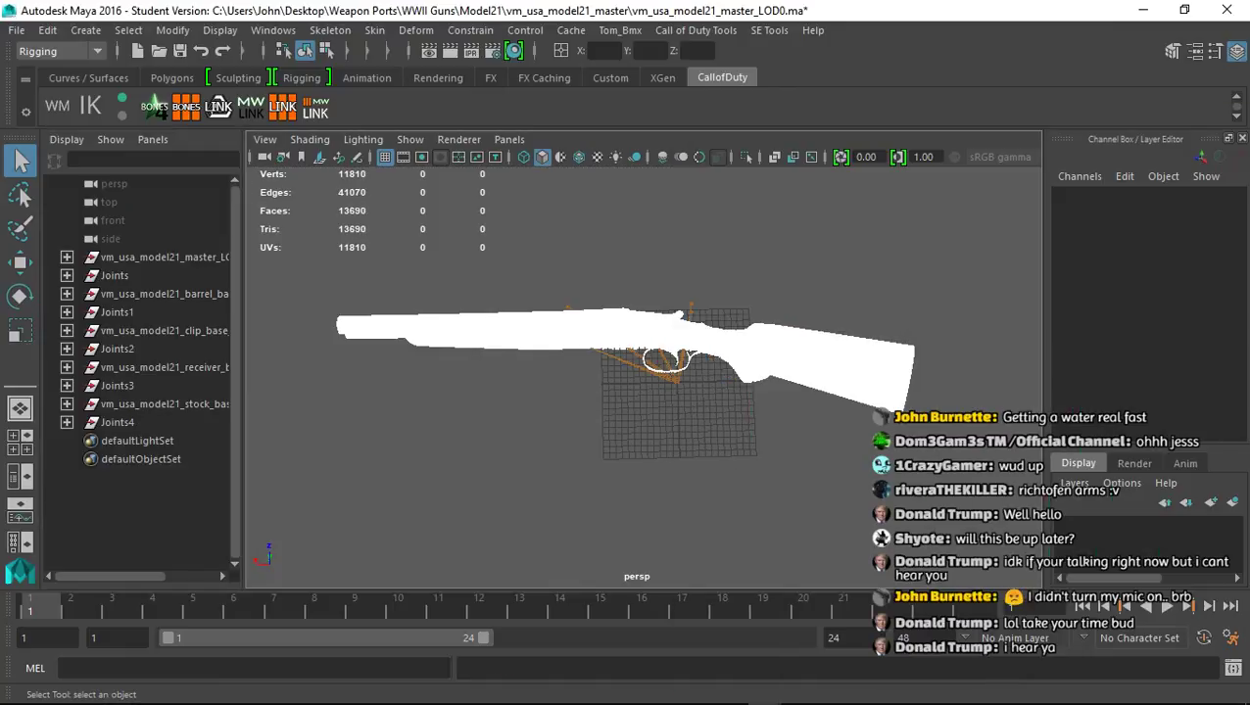
pyautogui.moveTo(243, 391); pyautogui.dragTo(308, 392)
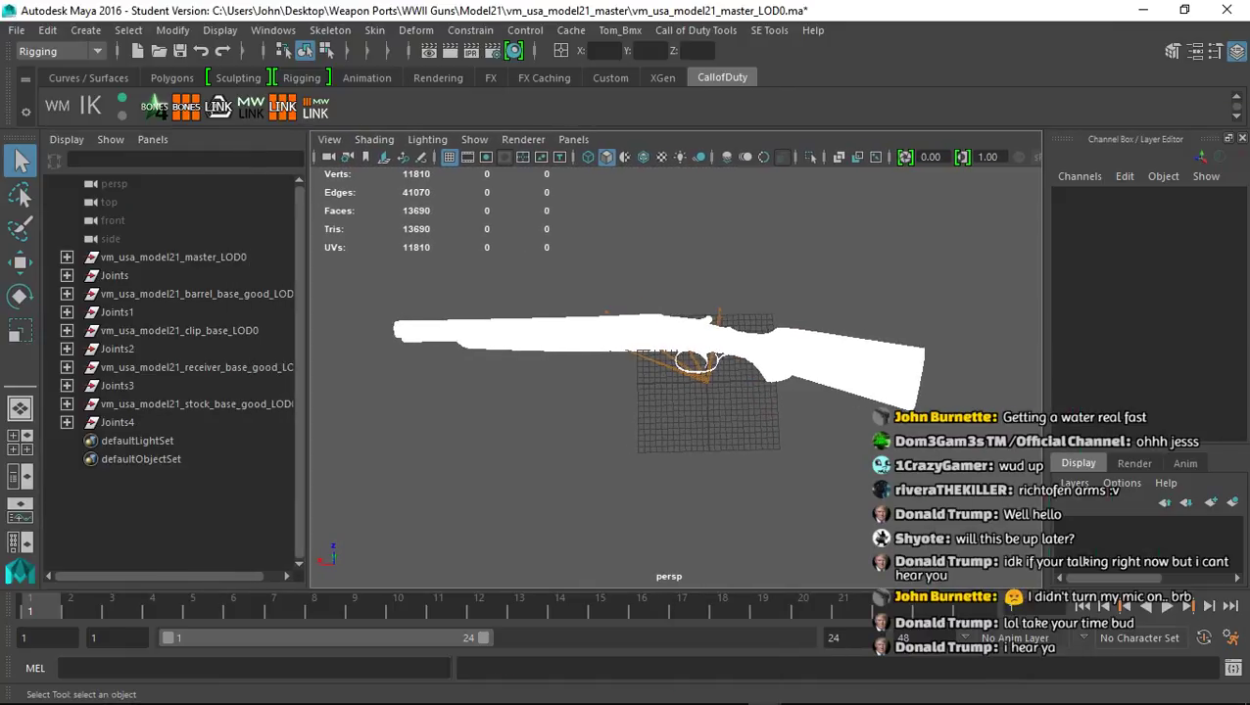
# Move the barrel mesh into the vm_usa_model21_master_LOD0 group and delete the emptied barrel group
pyautogui.click(66, 256)
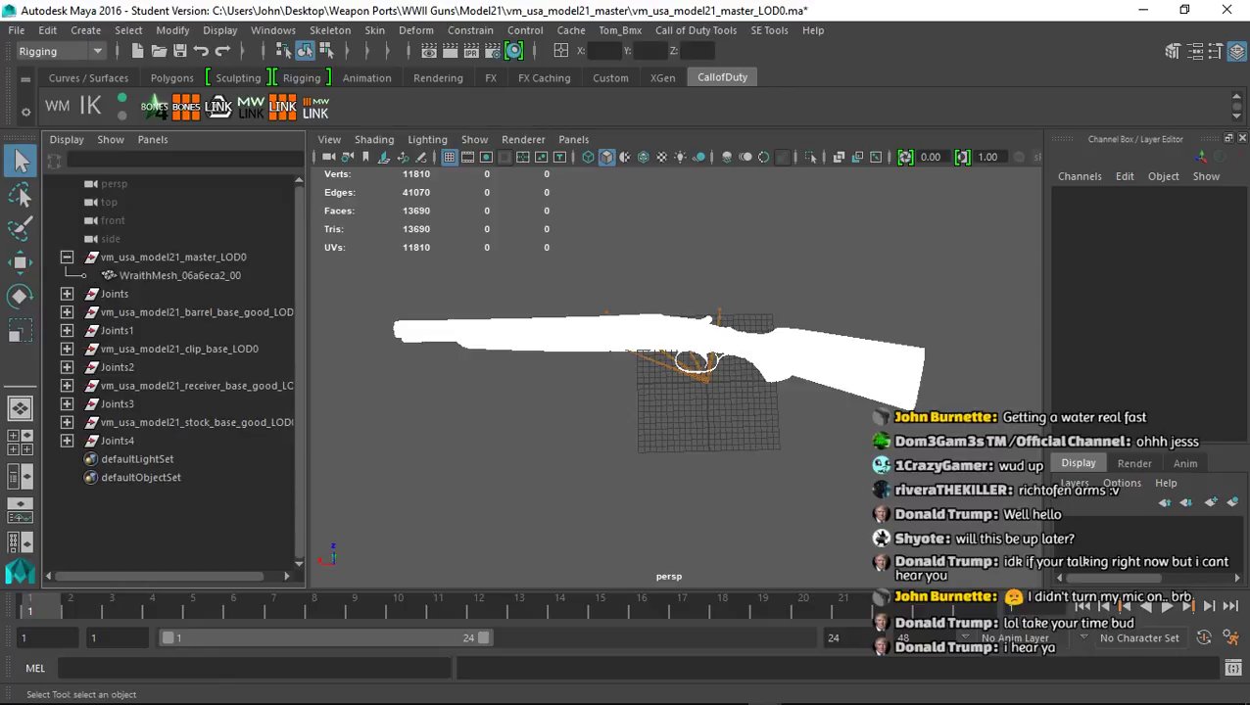
pyautogui.click(67, 312)
pyautogui.click(181, 330)
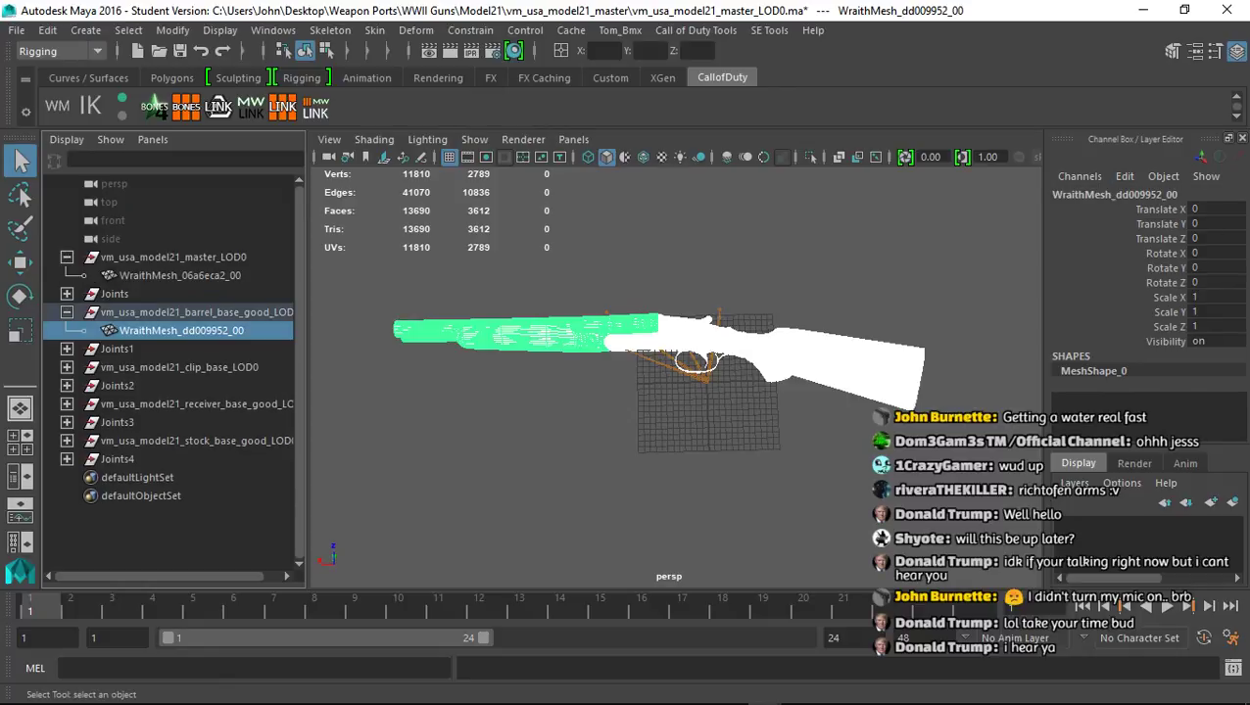
pyautogui.moveTo(181, 330); pyautogui.dragTo(181, 257, button='middle')
pyautogui.click(196, 330)
pyautogui.press('Delete')
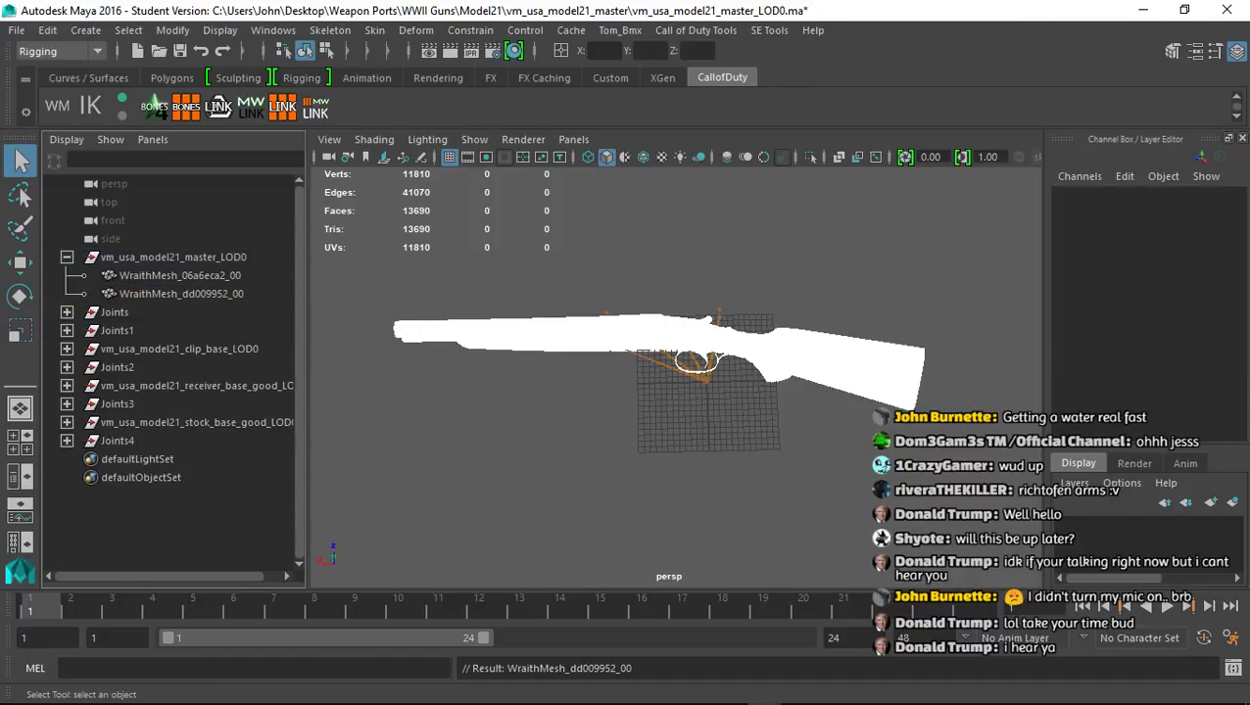
# Move the four clip meshes into the vm_usa_model21_master_LOD0 group and delete the emptied vm_usa_model21_clip_base_LOD0 group
pyautogui.click(67, 349)
pyautogui.click(66, 330)
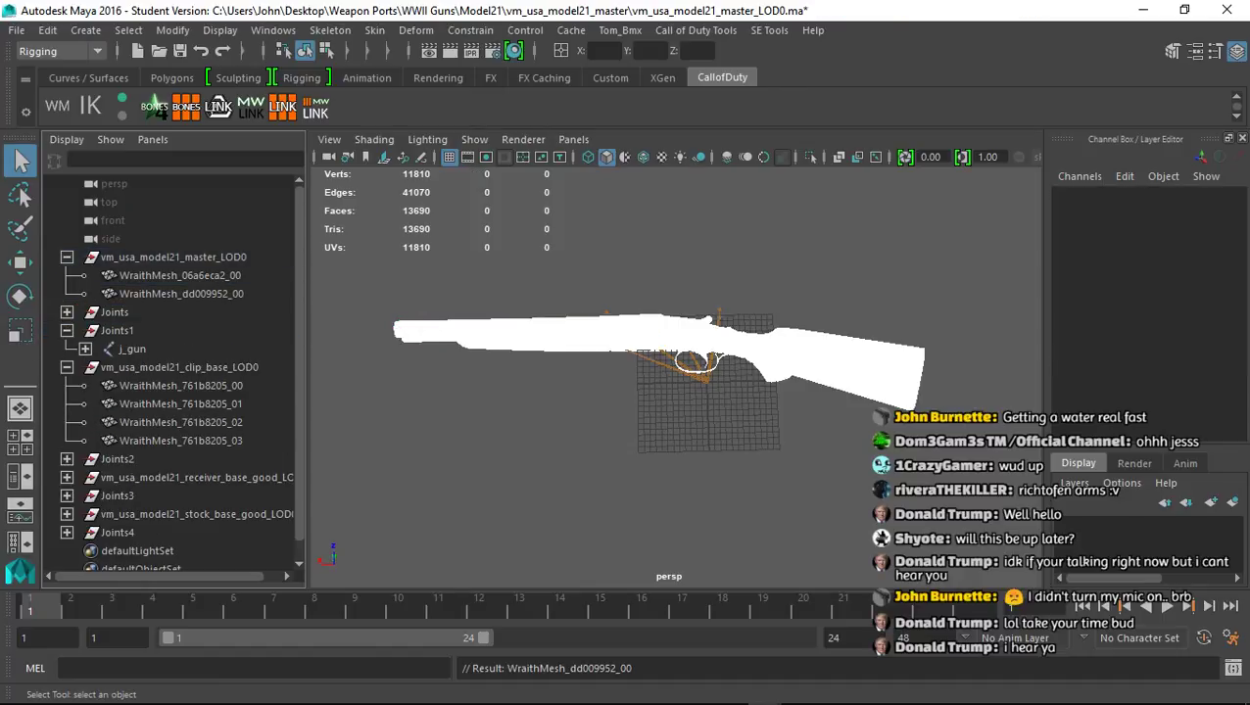
pyautogui.click(181, 385)
pyautogui.keyDown('shift'); pyautogui.click(181, 441); pyautogui.keyUp('shift')
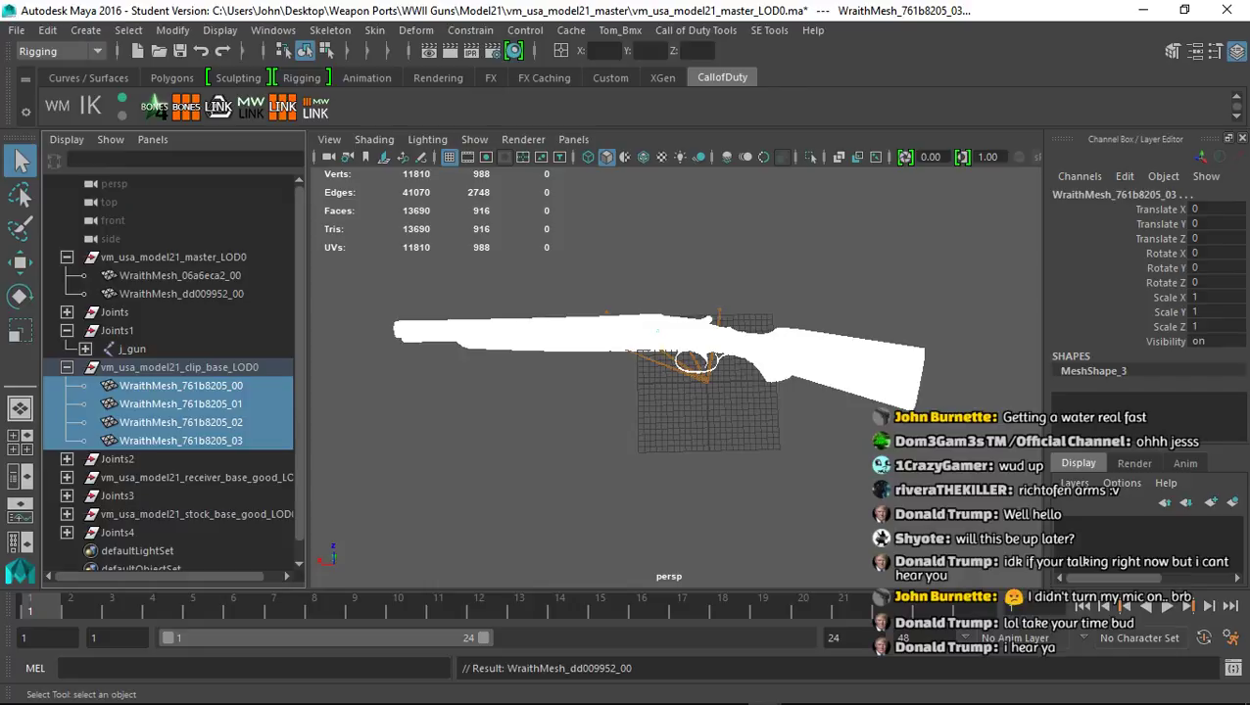
pyautogui.moveTo(181, 385); pyautogui.dragTo(181, 256, button='middle')
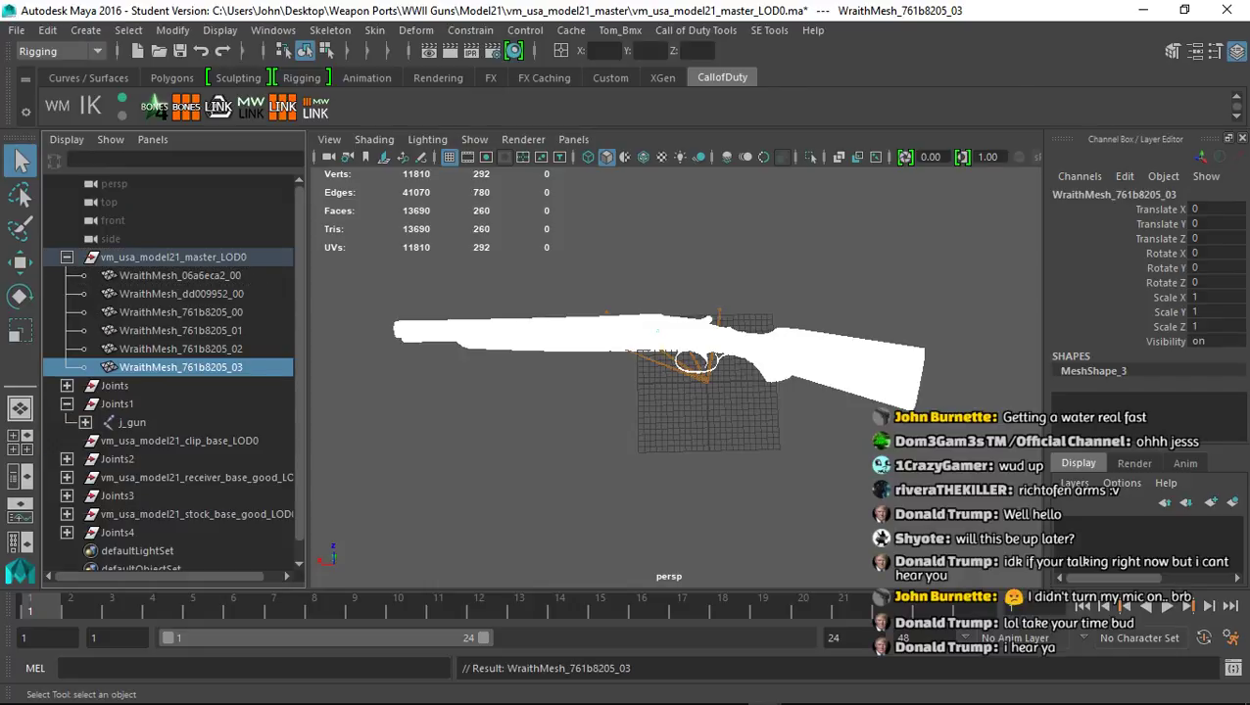
pyautogui.click(180, 441)
pyautogui.press('Delete')
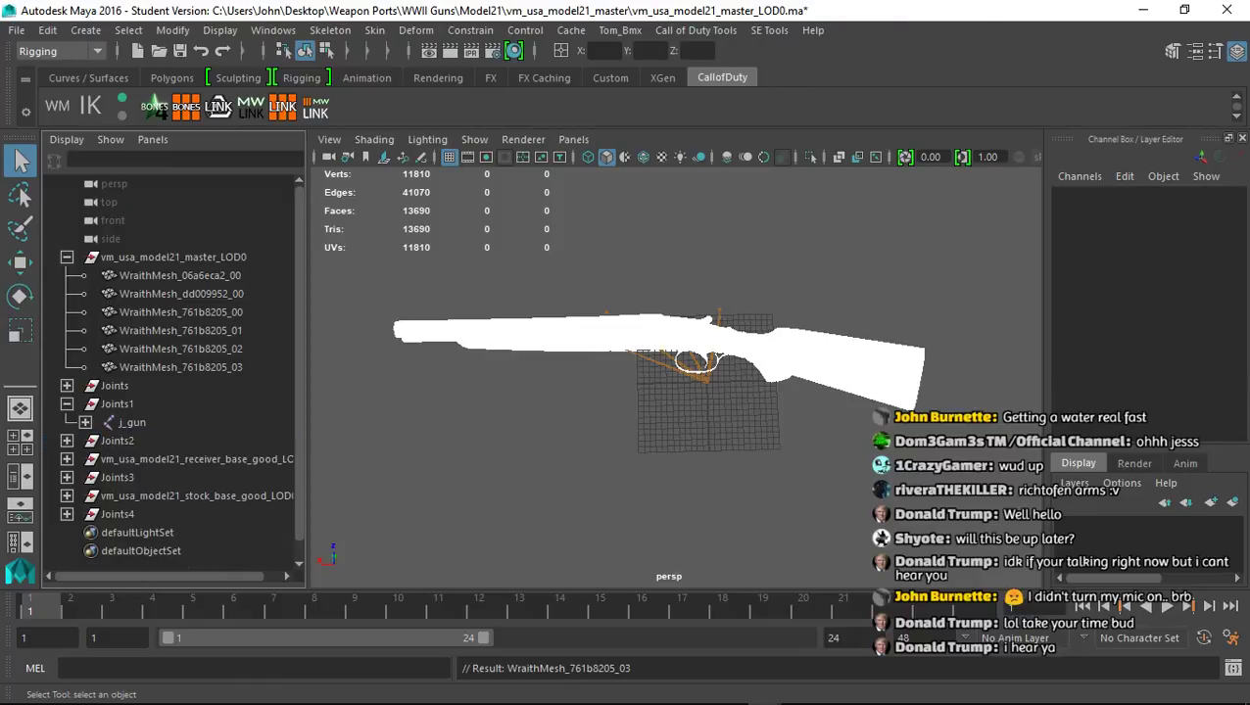
# Parent the barrel joint from Joints1 under j_gun in the Joints group and delete Joints1
pyautogui.click(66, 441)
pyautogui.click(66, 385)
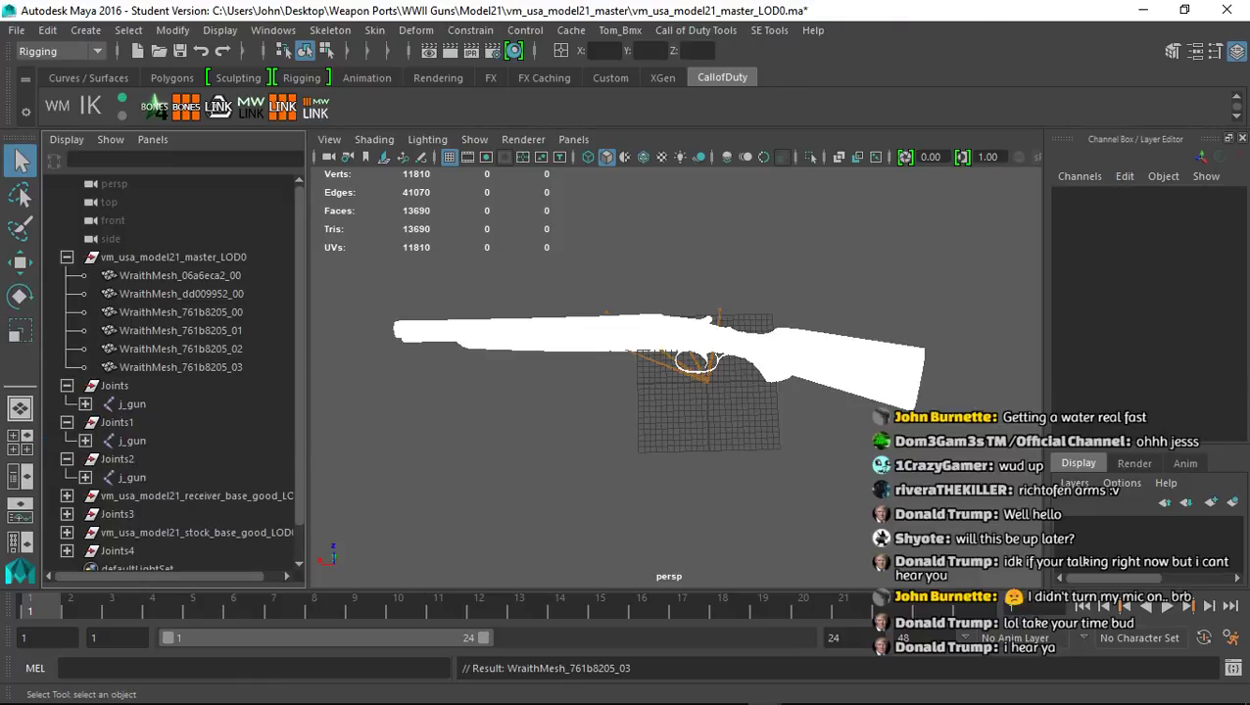
pyautogui.click(85, 403)
pyautogui.scroll(-2, 177, 372)
pyautogui.click(132, 403)
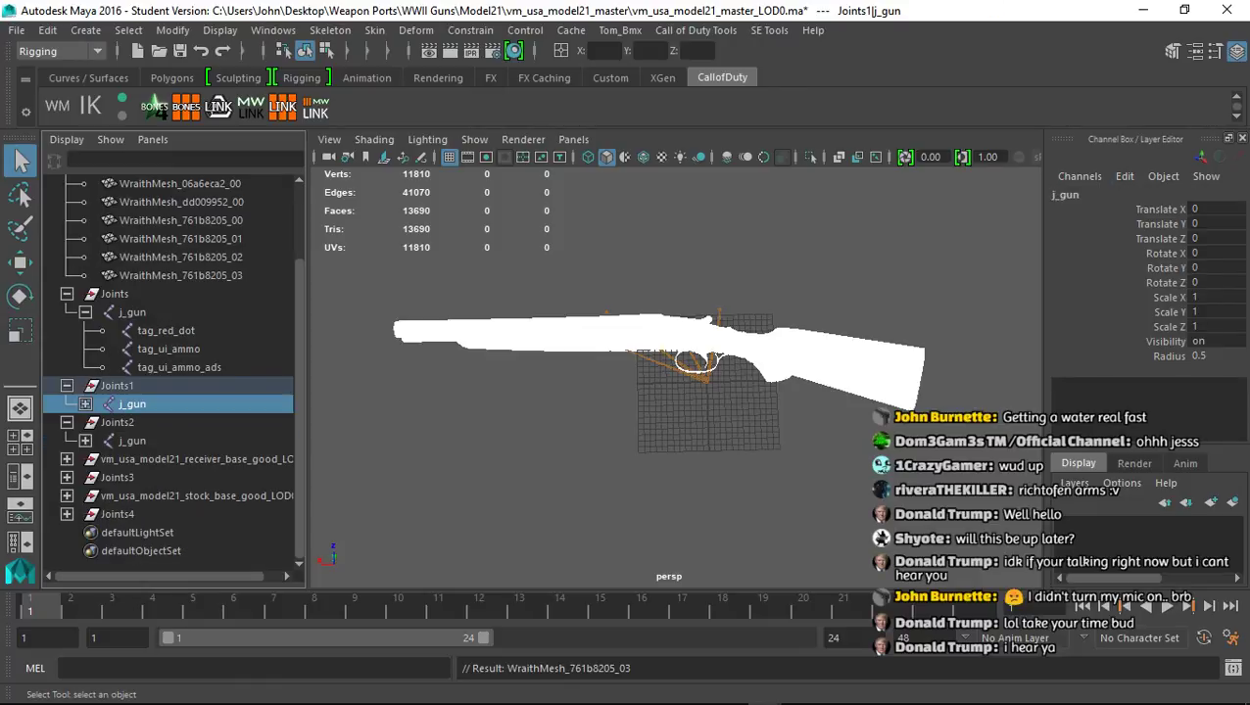
pyautogui.click(86, 404)
pyautogui.click(151, 422)
pyautogui.click(104, 422)
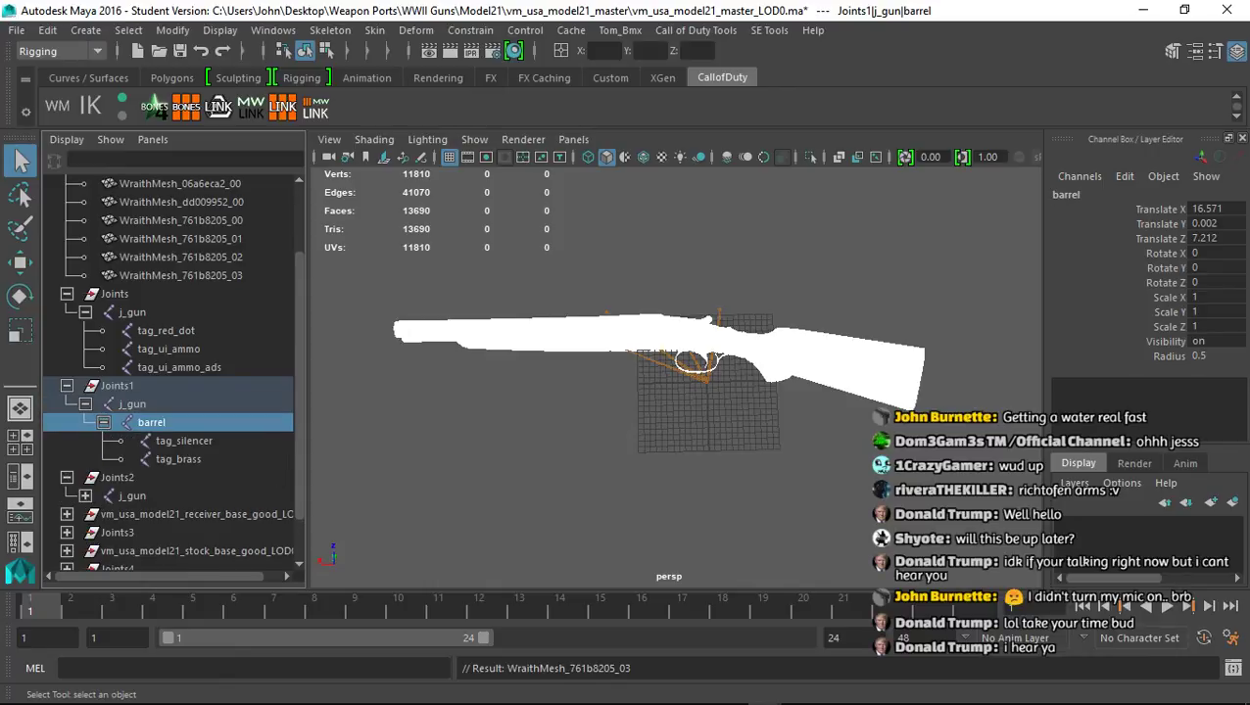
pyautogui.click(104, 422)
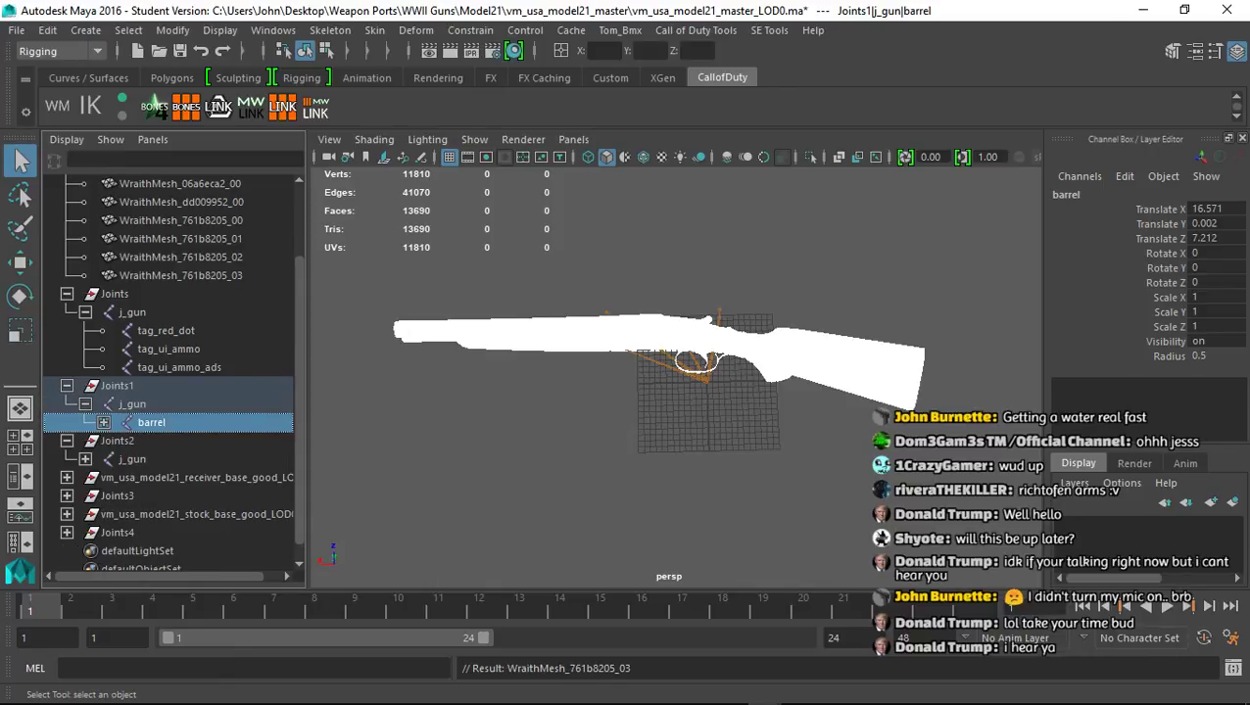
pyautogui.moveTo(151, 422); pyautogui.dragTo(134, 313, button='middle')
pyautogui.click(117, 403)
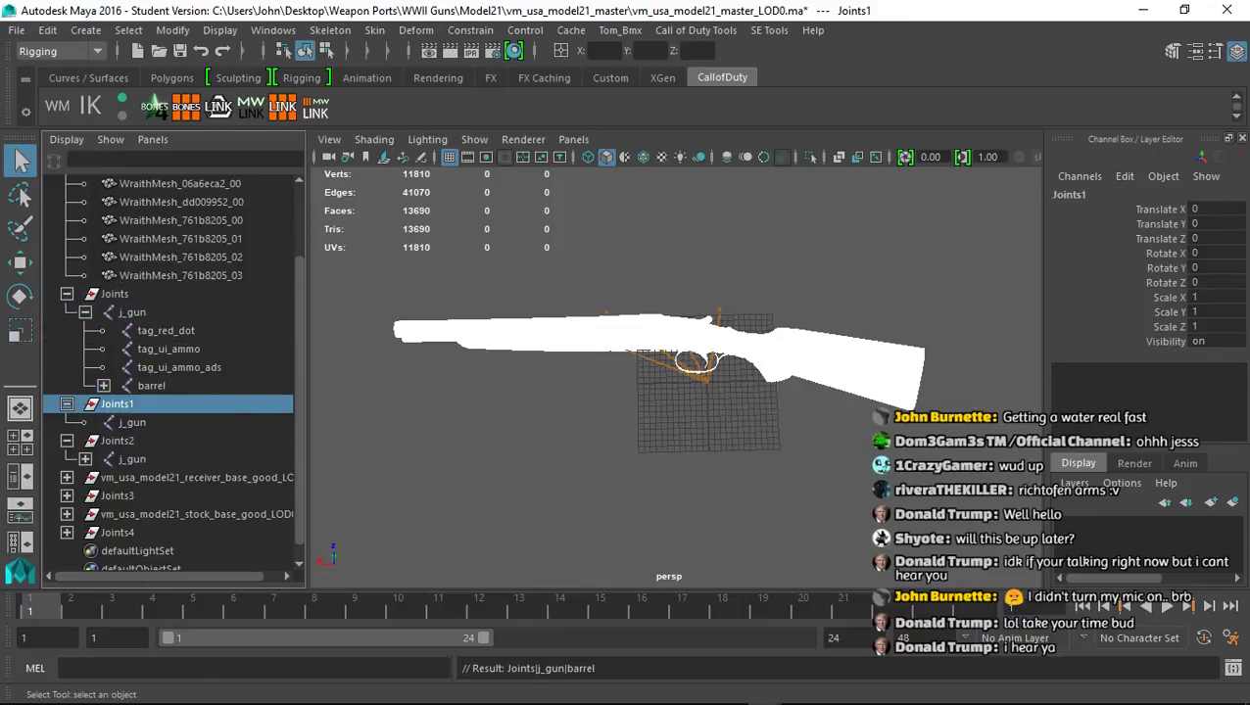
pyautogui.press('Delete')
# Parent the barrel joint from Joints2 under j_gun in the Joints group and delete Joints2
pyautogui.click(118, 422)
pyautogui.press('Down')
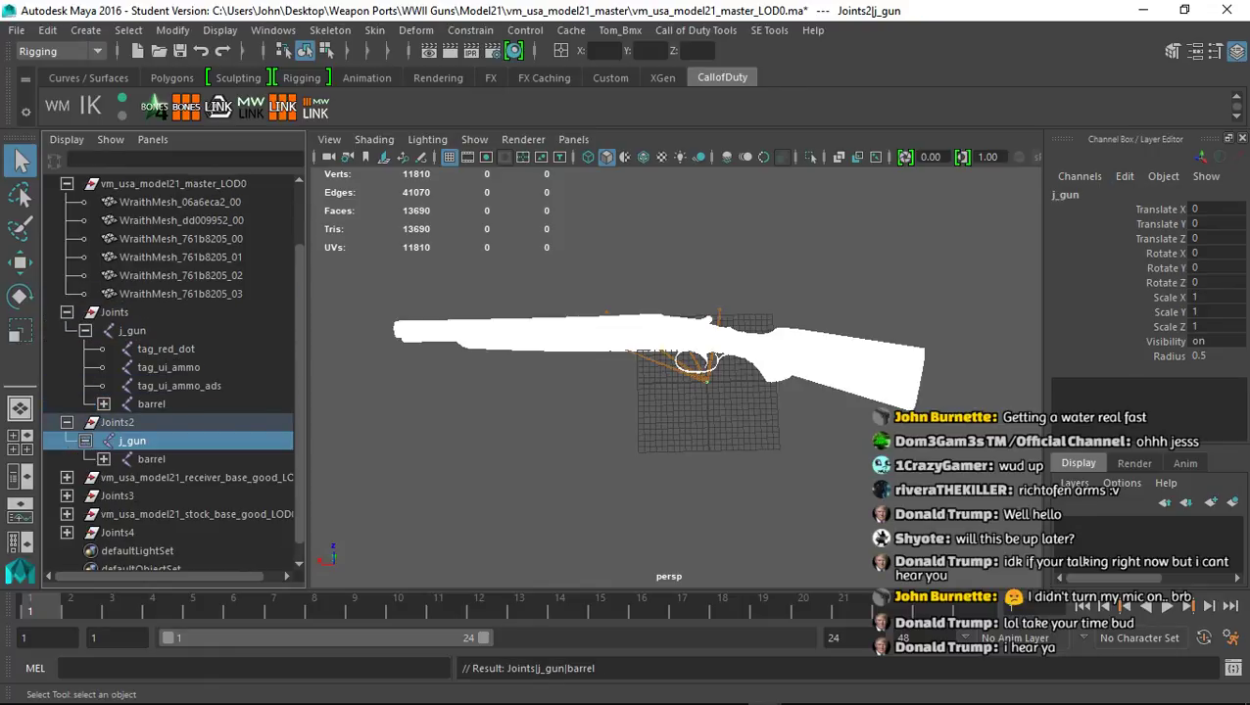
pyautogui.press('Down')
pyautogui.moveTo(151, 460); pyautogui.dragTo(134, 331, button='middle')
pyautogui.click(117, 441)
pyautogui.press('Delete')
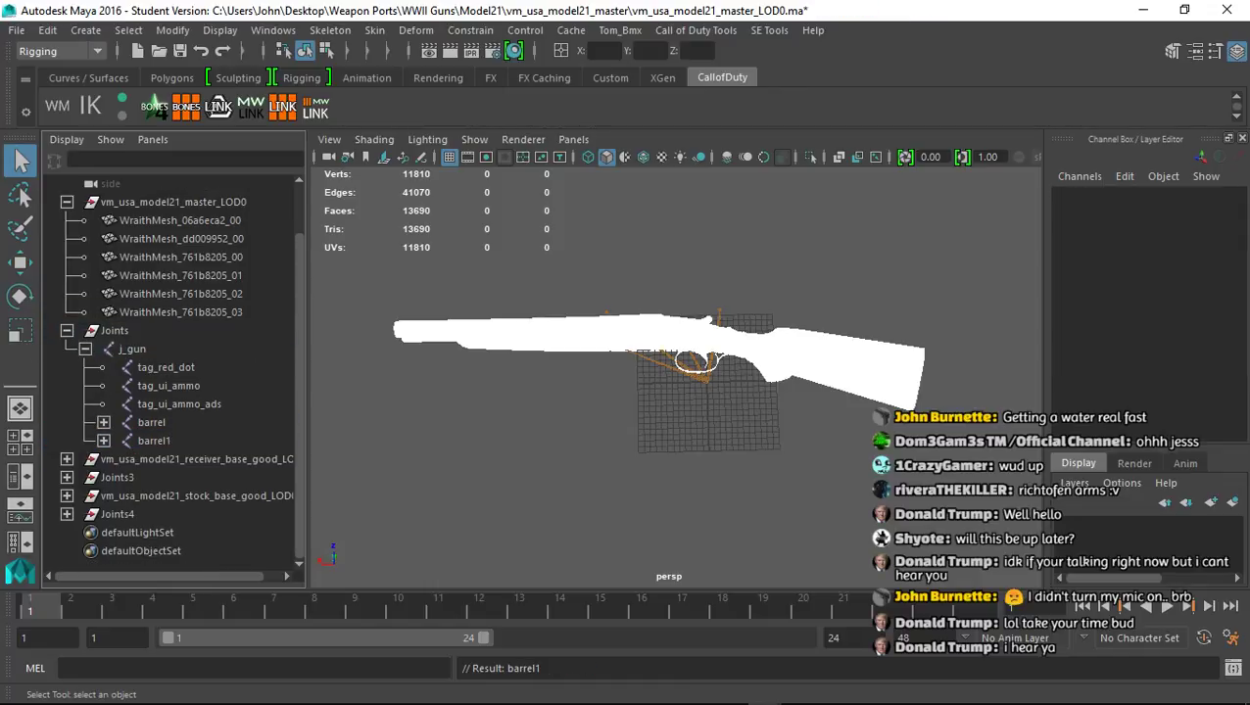
# Expand the vm_usa_model21_receiver_base_good group and select both of its meshes
pyautogui.click(66, 459)
pyautogui.click(157, 478)
pyautogui.keyDown('shift'); pyautogui.click(157, 496); pyautogui.keyUp('shift')
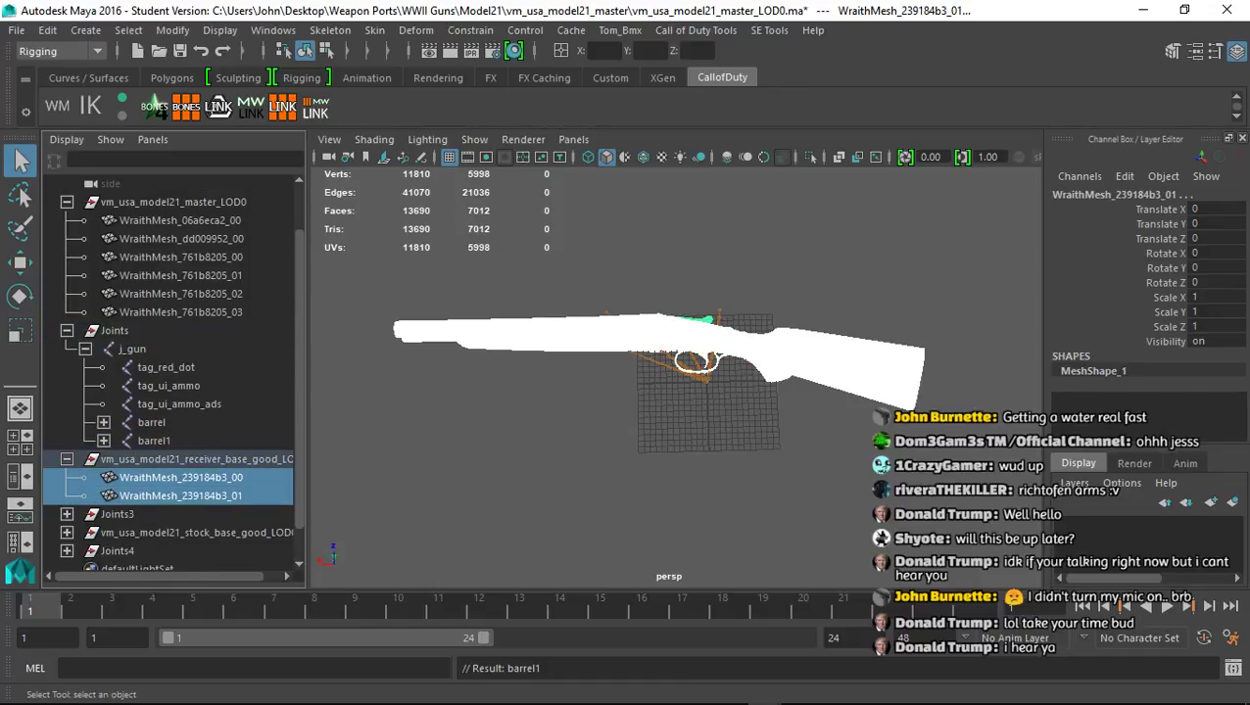
# Try to move the receiver meshes into the vm_usa_model21_master_LOD0 group and undo each misplaced parenting
pyautogui.moveTo(155, 493); pyautogui.dragTo(156, 480, button='middle')
pyautogui.doubleClick(155, 478)
pyautogui.press('Escape')
pyautogui.hotkey('ctrl', 'z')
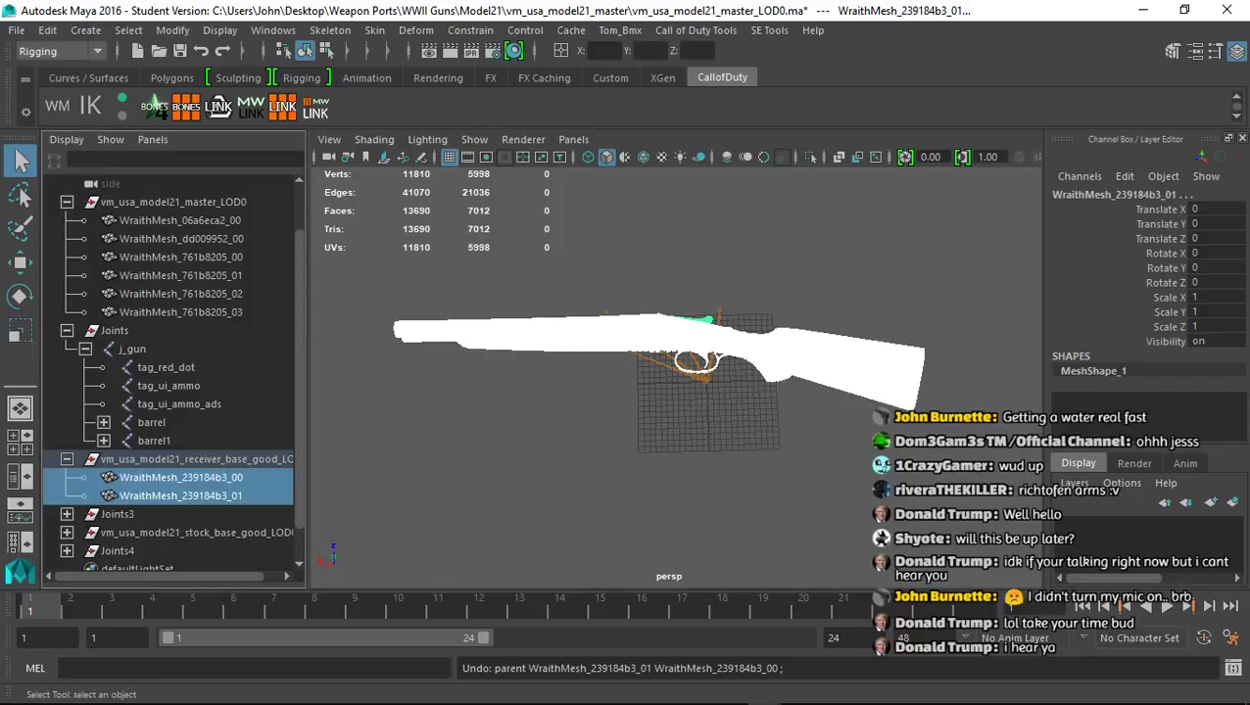
pyautogui.moveTo(151, 490); pyautogui.dragTo(147, 202, button='middle')
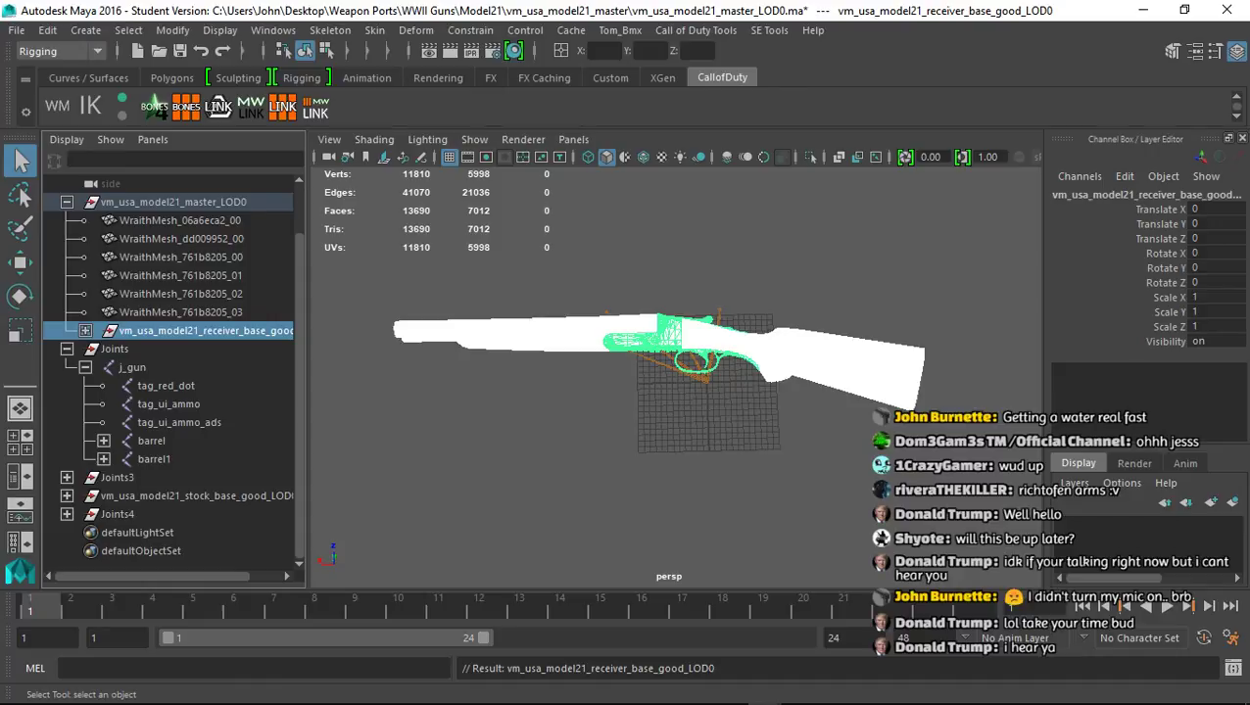
pyautogui.scroll(2, 173, 374)
pyautogui.hotkey('ctrl', 'z')
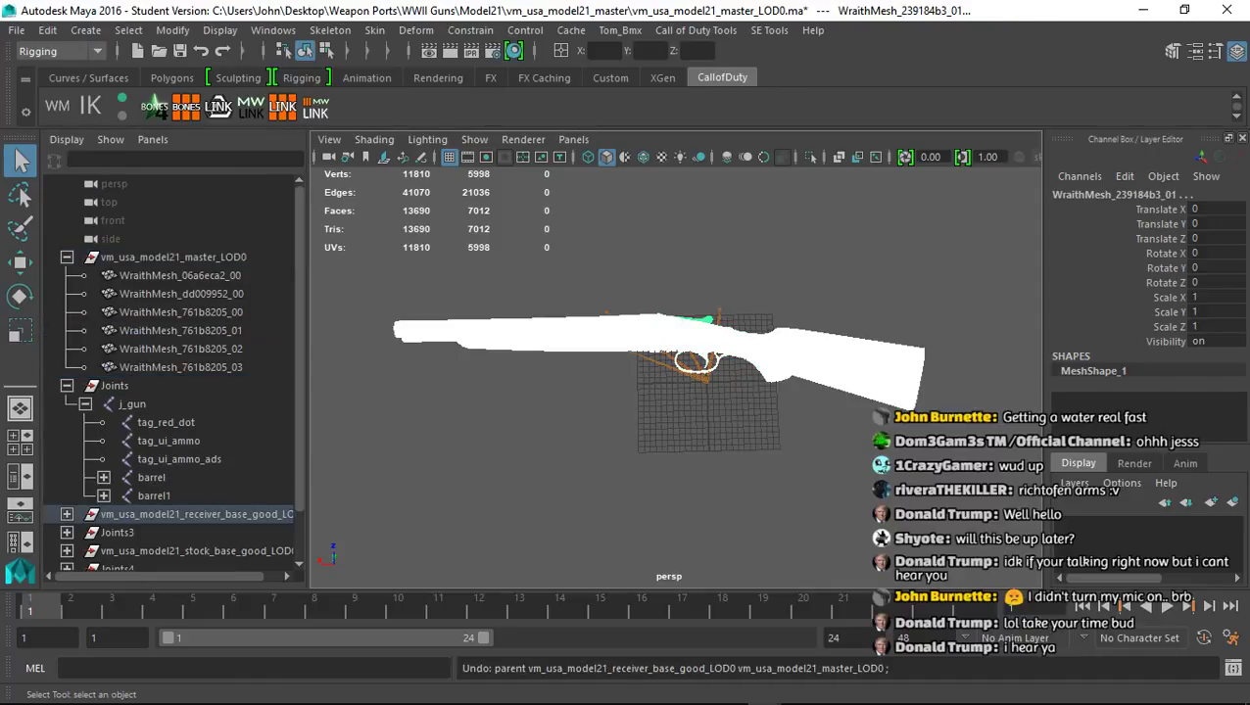
pyautogui.click(66, 515)
pyautogui.moveTo(180, 550); pyautogui.dragTo(180, 532, button='middle')
pyautogui.moveTo(181, 532); pyautogui.dragTo(166, 422, button='middle')
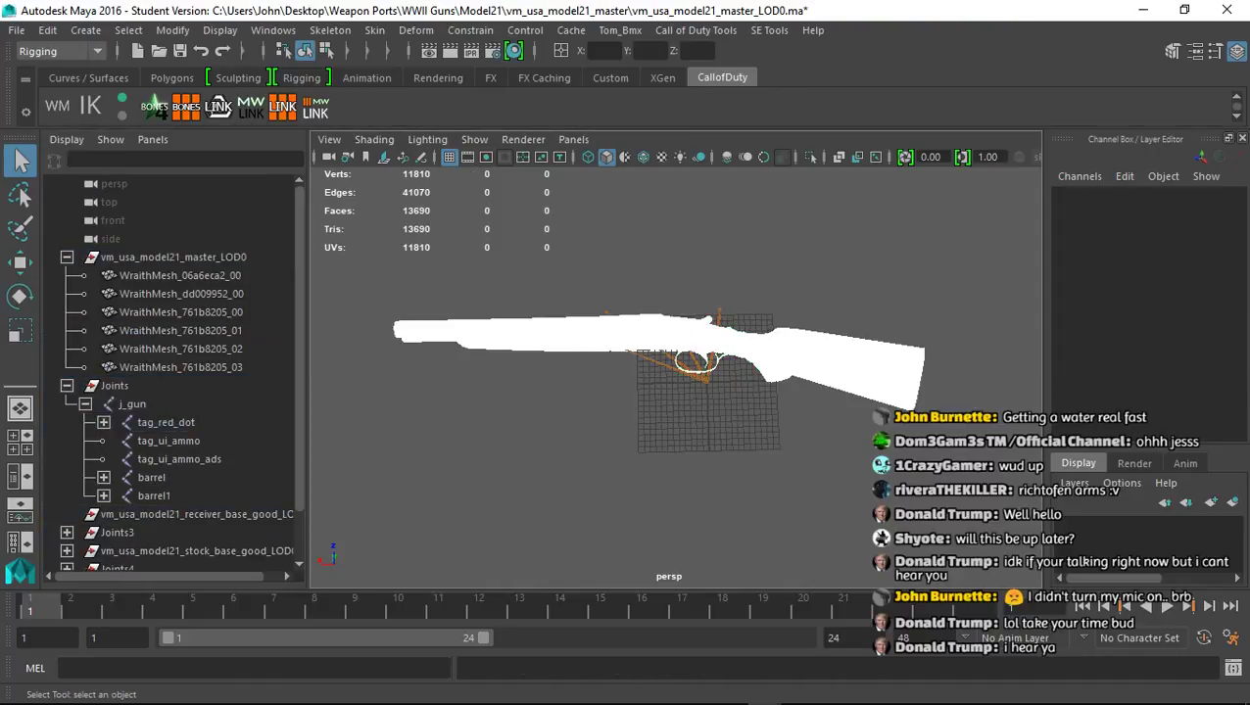
pyautogui.hotkey('ctrl', 'z')
pyautogui.hotkey('ctrl', 'z')
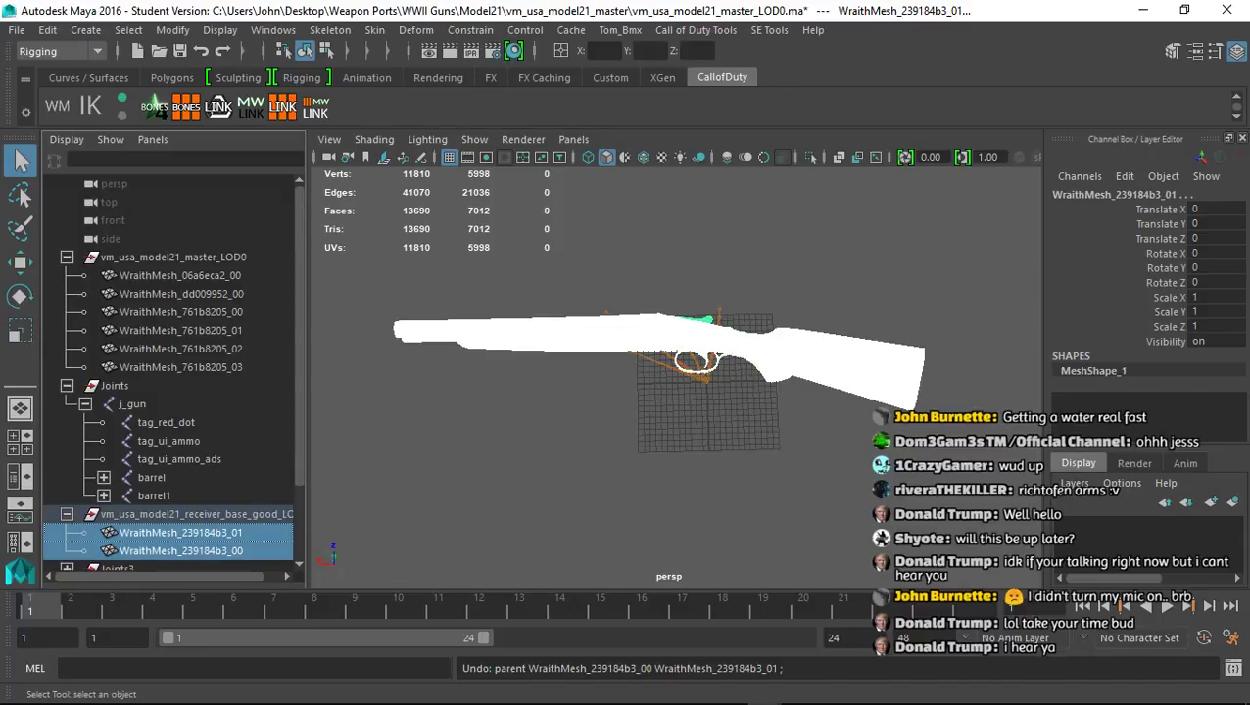
# Move both receiver meshes into the vm_usa_model21_master_LOD0 group and delete the emptied receiver group
pyautogui.moveTo(180, 535); pyautogui.dragTo(181, 258, button='middle')
pyautogui.scroll(-3, 180, 294)
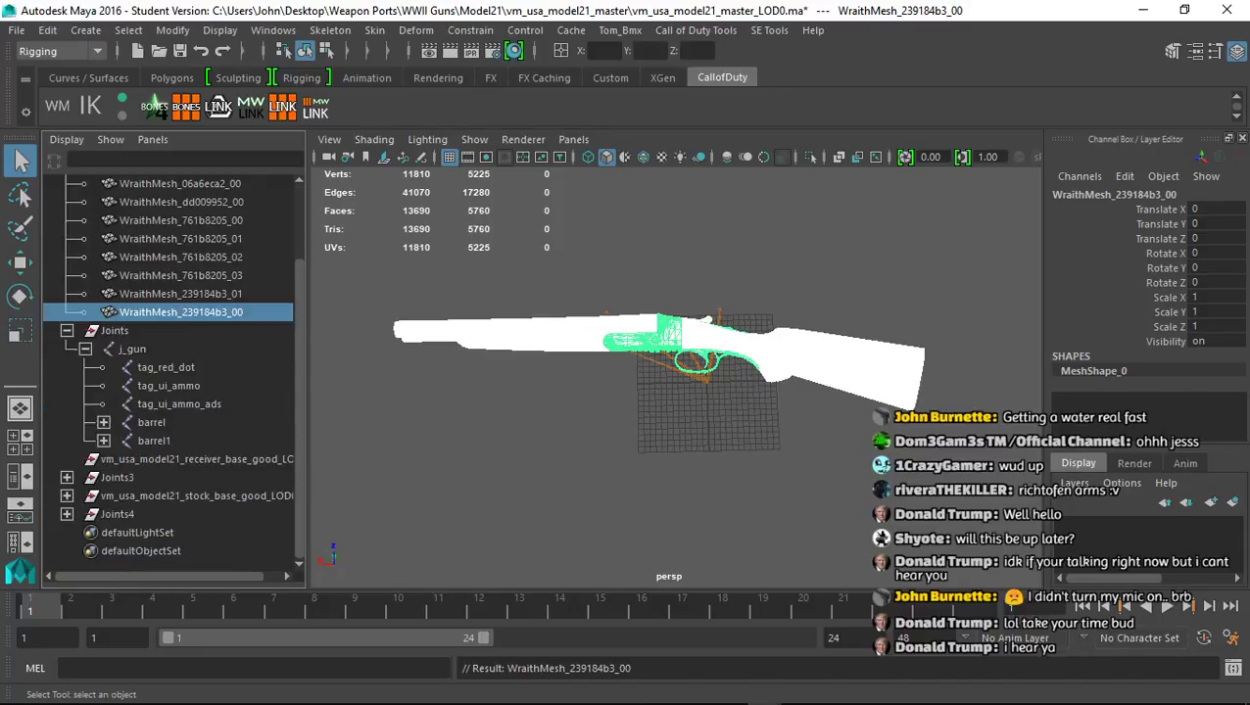
pyautogui.scroll(2, 181, 372)
pyautogui.scroll(-2, 181, 372)
pyautogui.click(186, 459)
pyautogui.press('Delete')
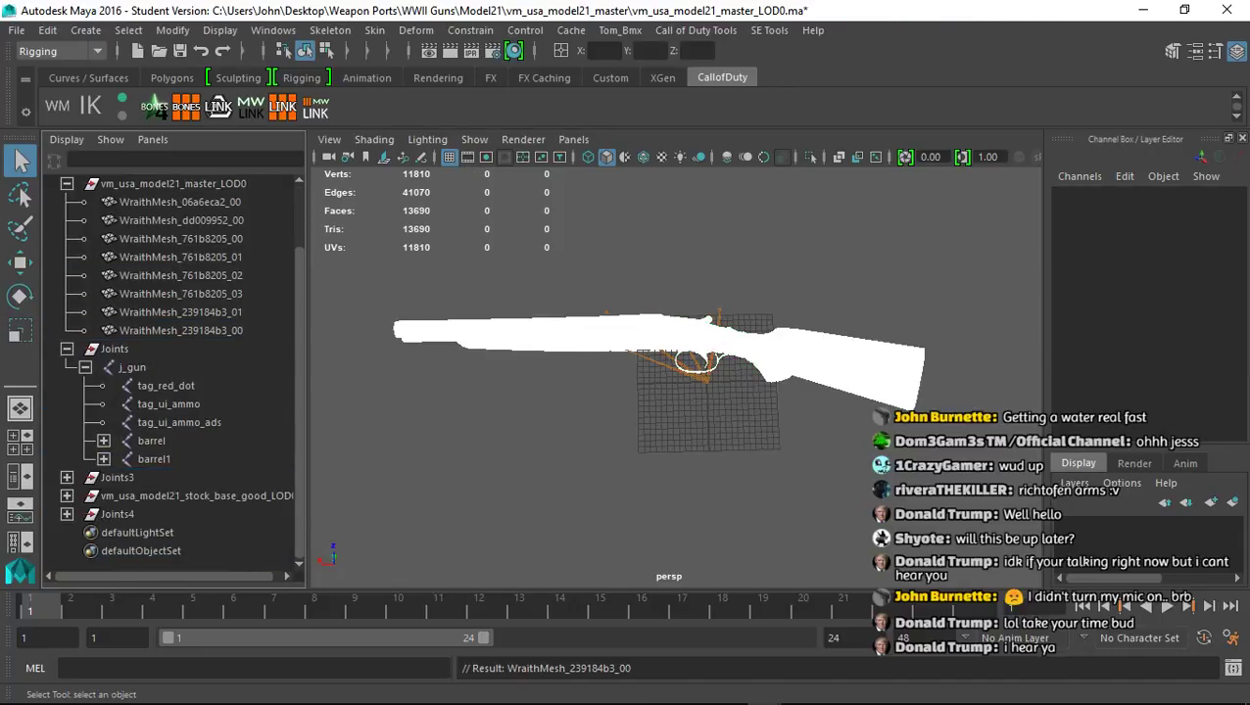
# Move the release joint from j_gun in Joints3 into the Joints group
pyautogui.click(67, 478)
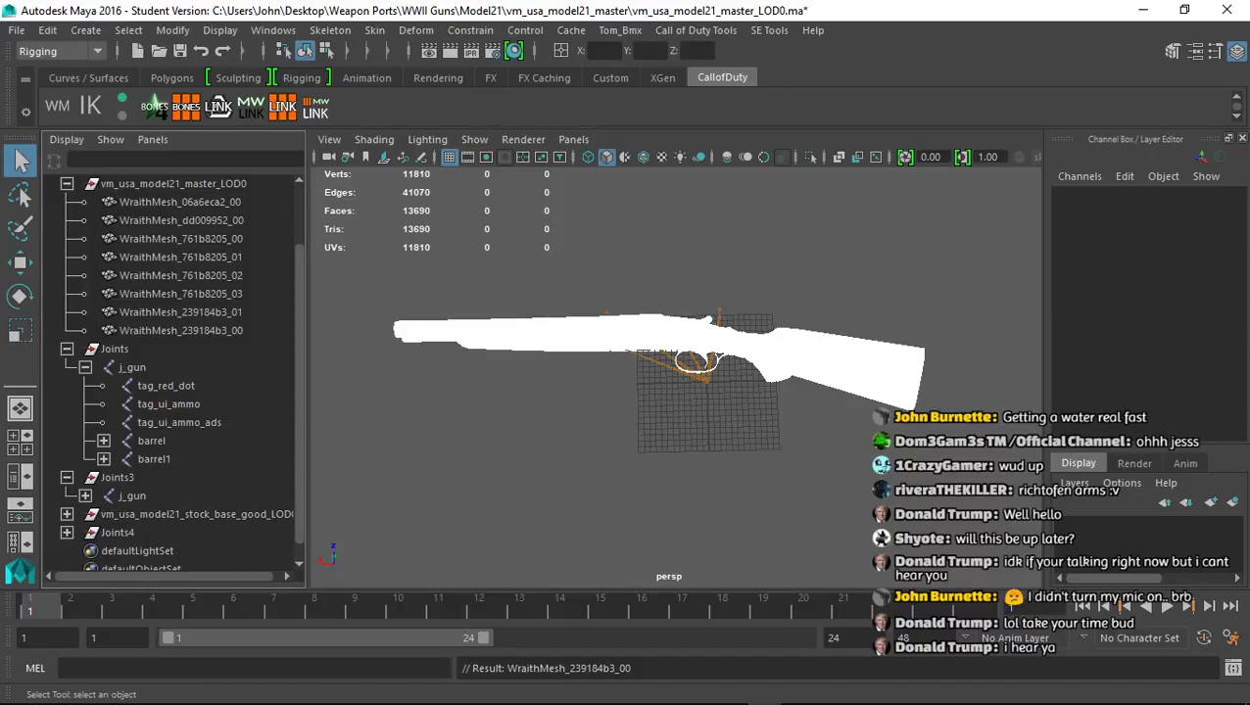
pyautogui.click(85, 497)
pyautogui.click(154, 514)
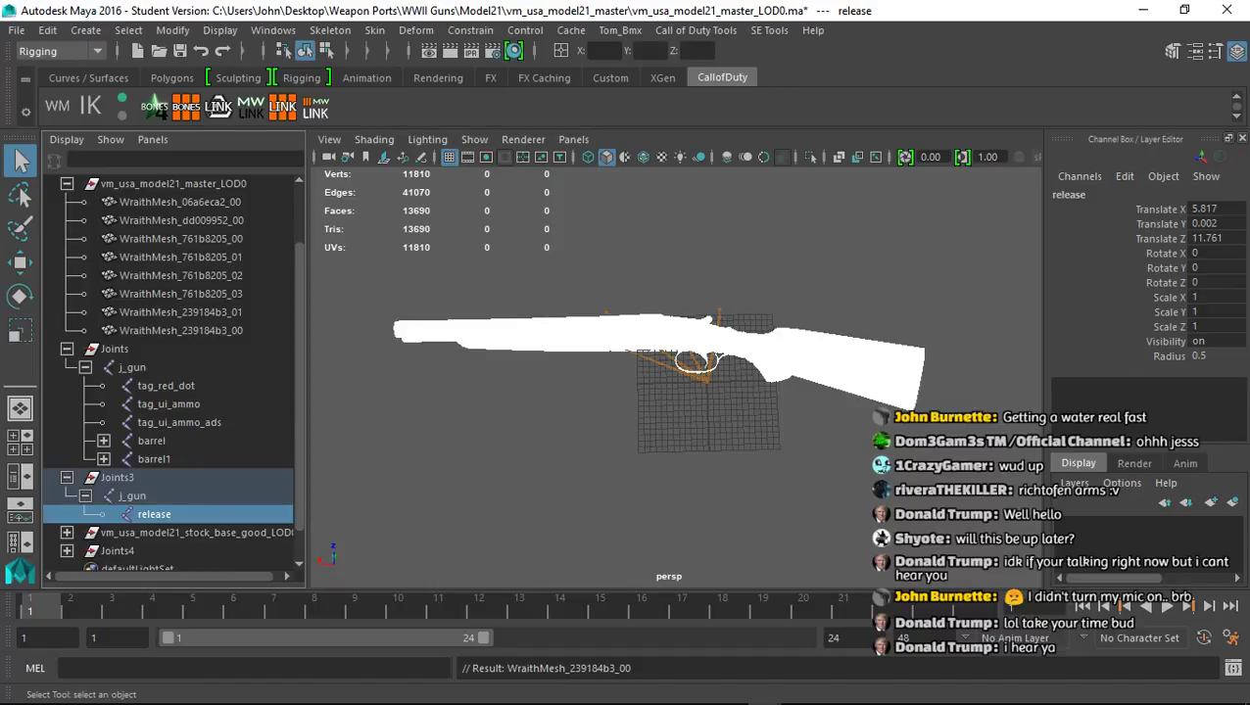
pyautogui.scroll(3, 169, 372)
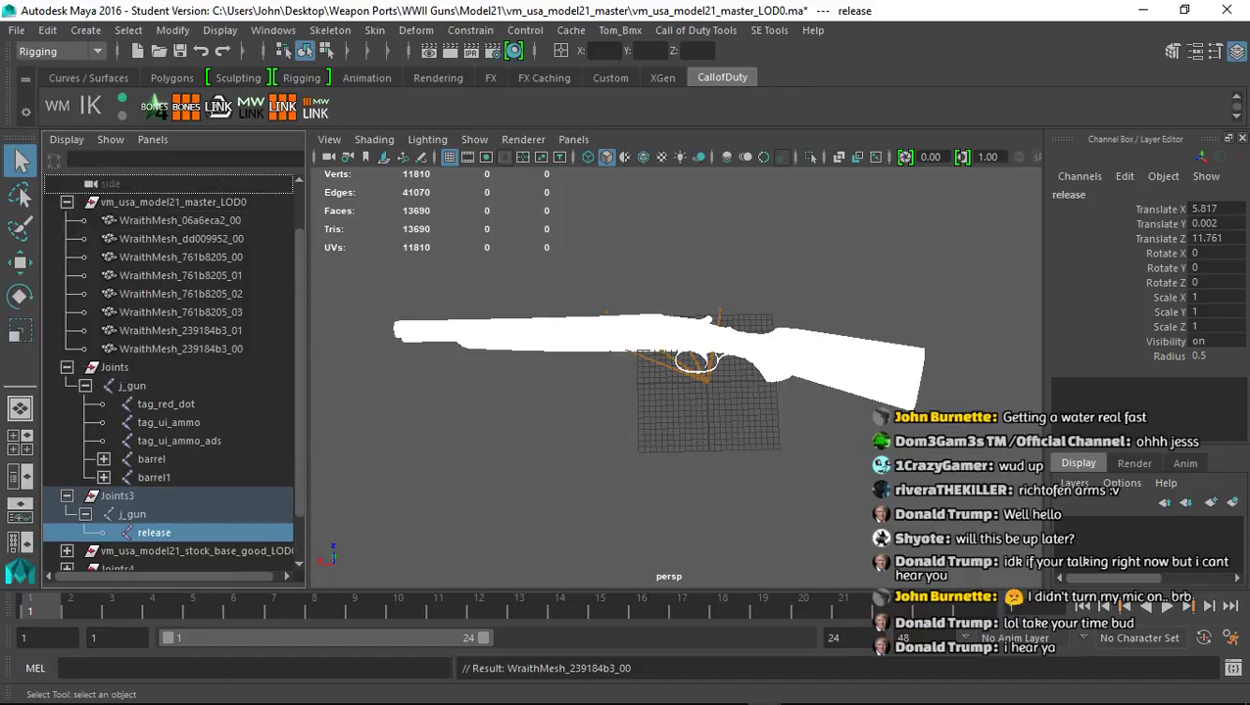
pyautogui.moveTo(169, 221); pyautogui.dragTo(169, 239, button='middle')
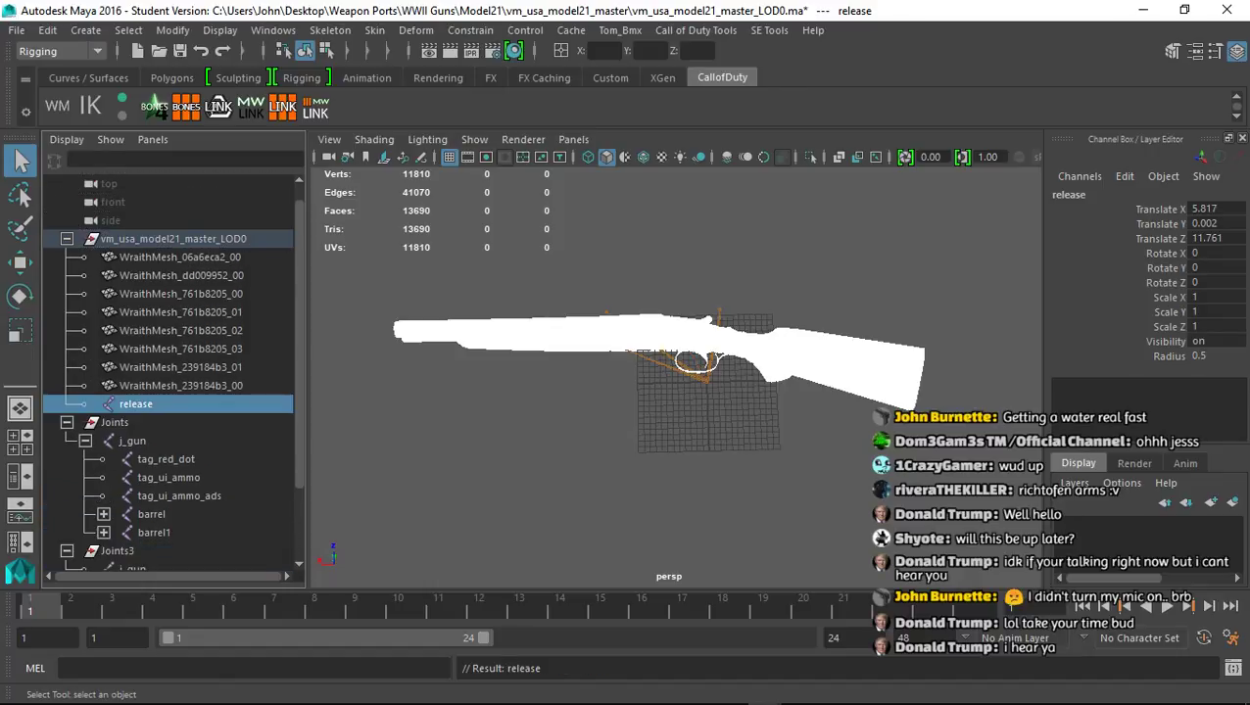
pyautogui.doubleClick(141, 405)
pyautogui.click(141, 405)
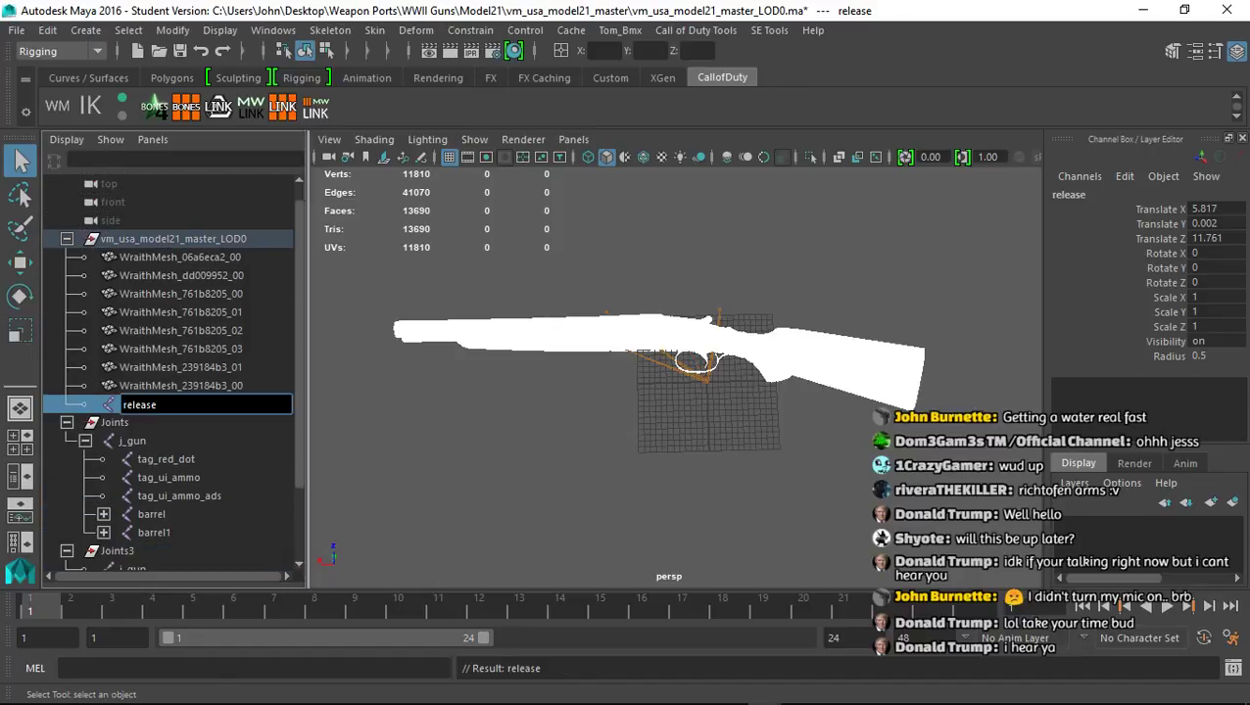
pyautogui.click(353, 421)
pyautogui.click(141, 404)
pyautogui.moveTo(141, 405); pyautogui.dragTo(141, 432, button='middle')
pyautogui.hotkey('ctrl', 'z')
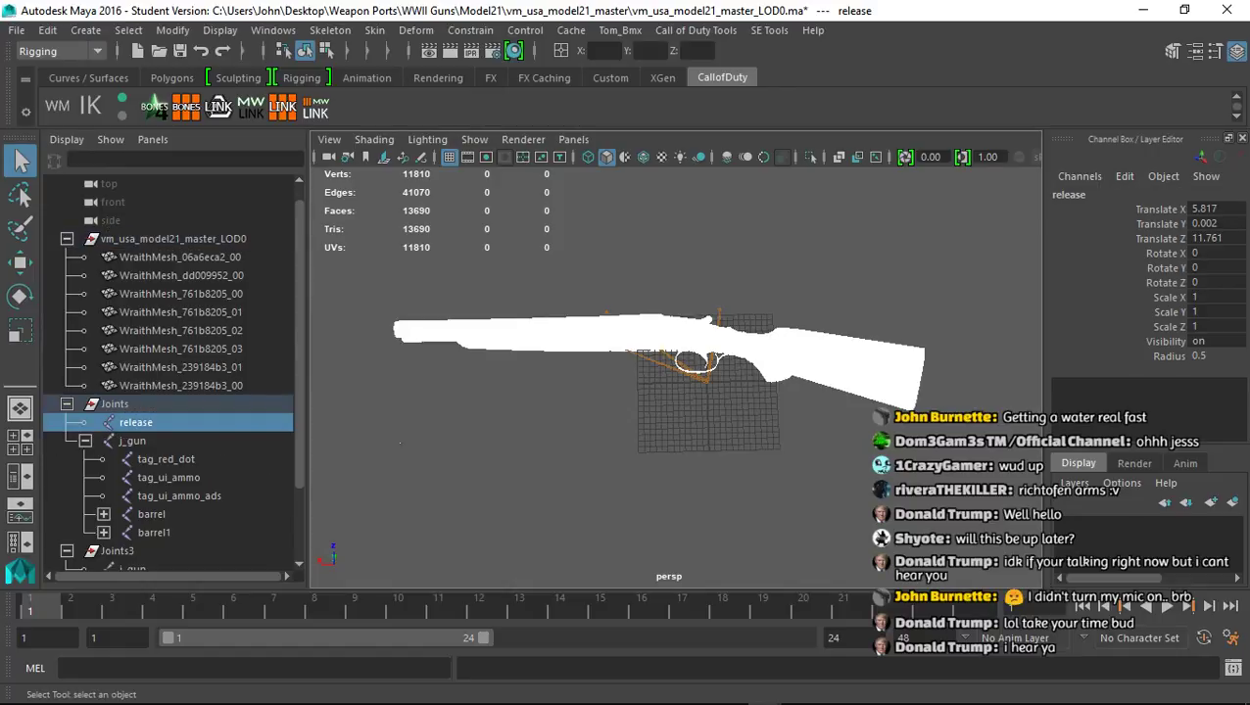
# Try to parent the release joint under j_gun in the Joints group and undo the parenting changes
pyautogui.moveTo(137, 423); pyautogui.dragTo(137, 442, button='middle')
pyautogui.doubleClick(138, 442)
pyautogui.hotkey('ctrl', 'z')
pyautogui.hotkey('ctrl', 'z')
pyautogui.hotkey('ctrl', 'z')
pyautogui.hotkey('ctrl', 'z')
pyautogui.hotkey('ctrl', 'z')
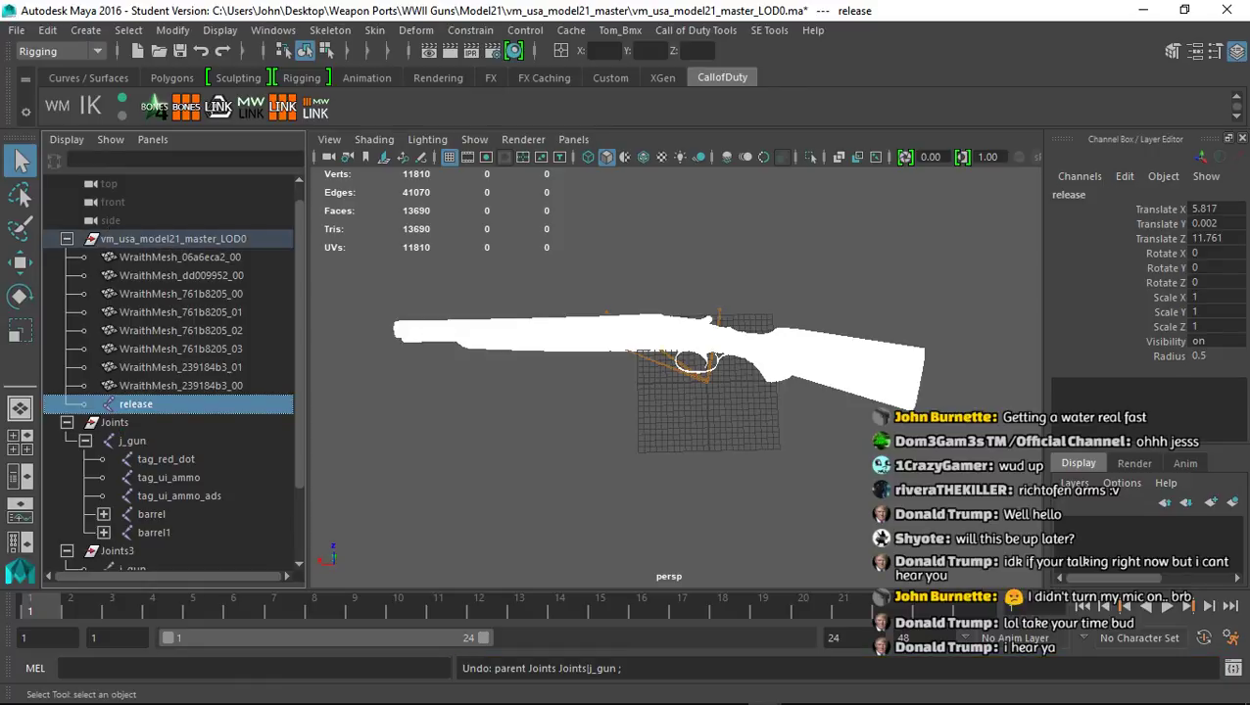
pyautogui.hotkey('ctrl', 'z')
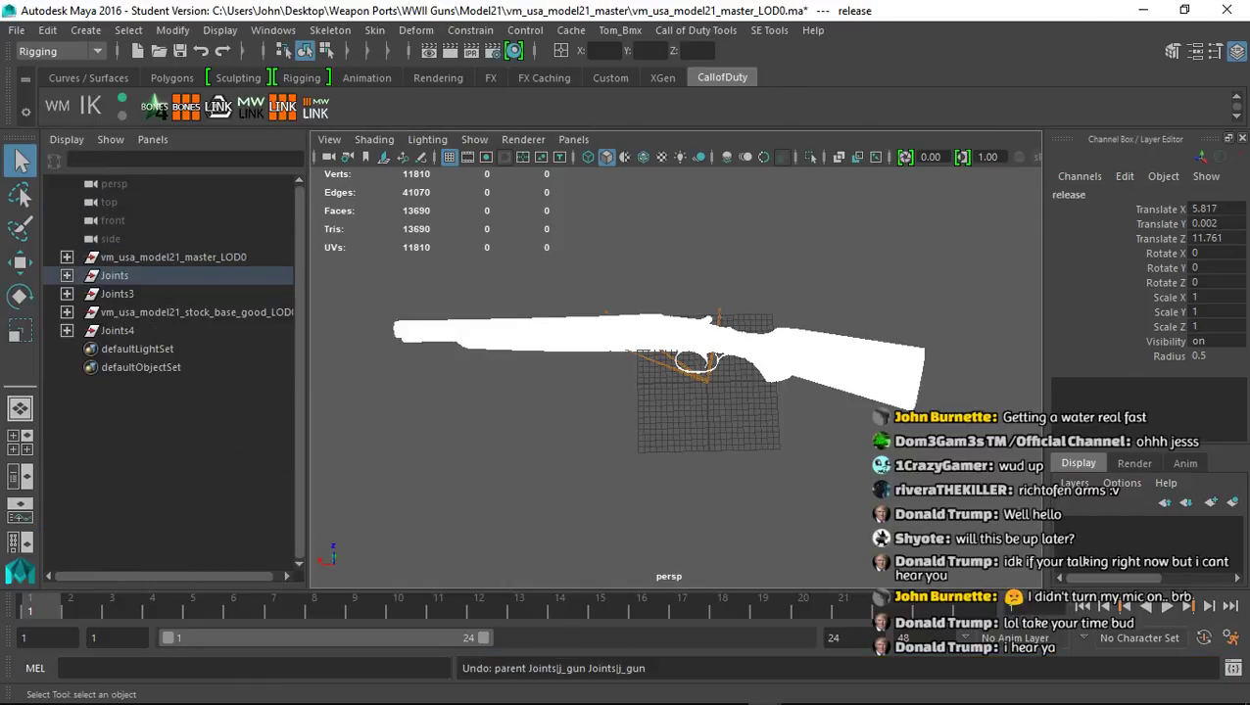
pyautogui.click(67, 275)
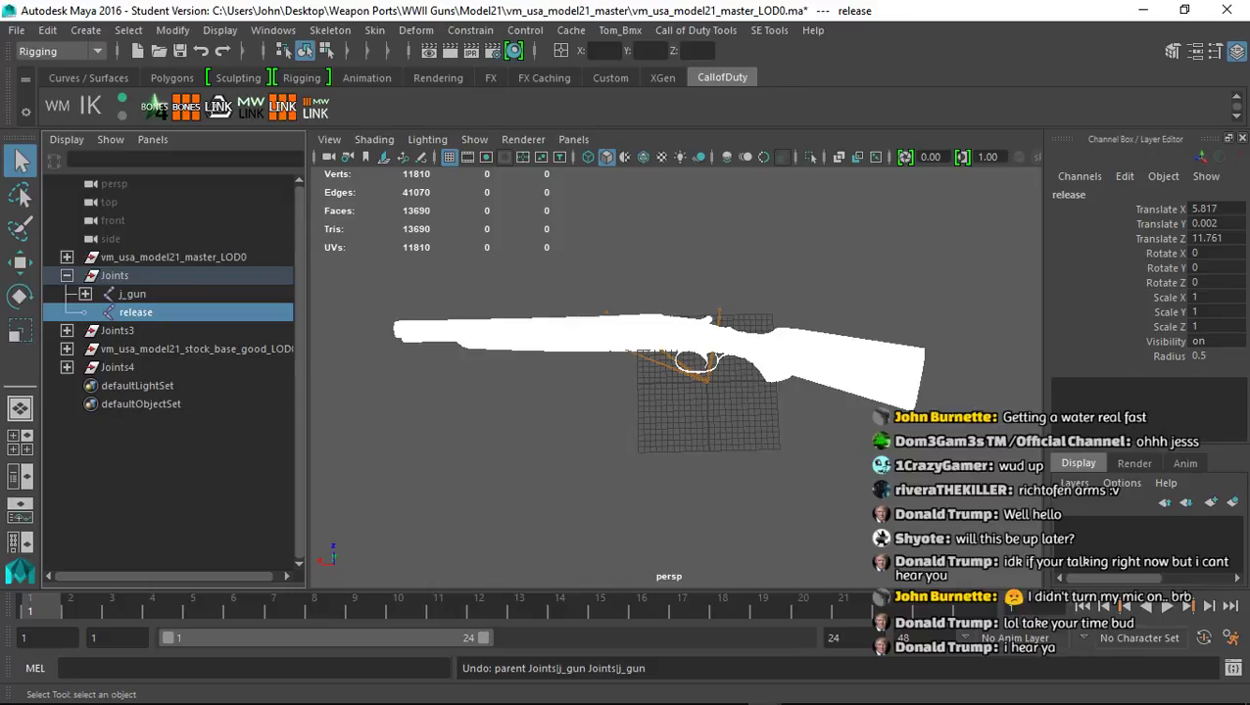
pyautogui.click(66, 256)
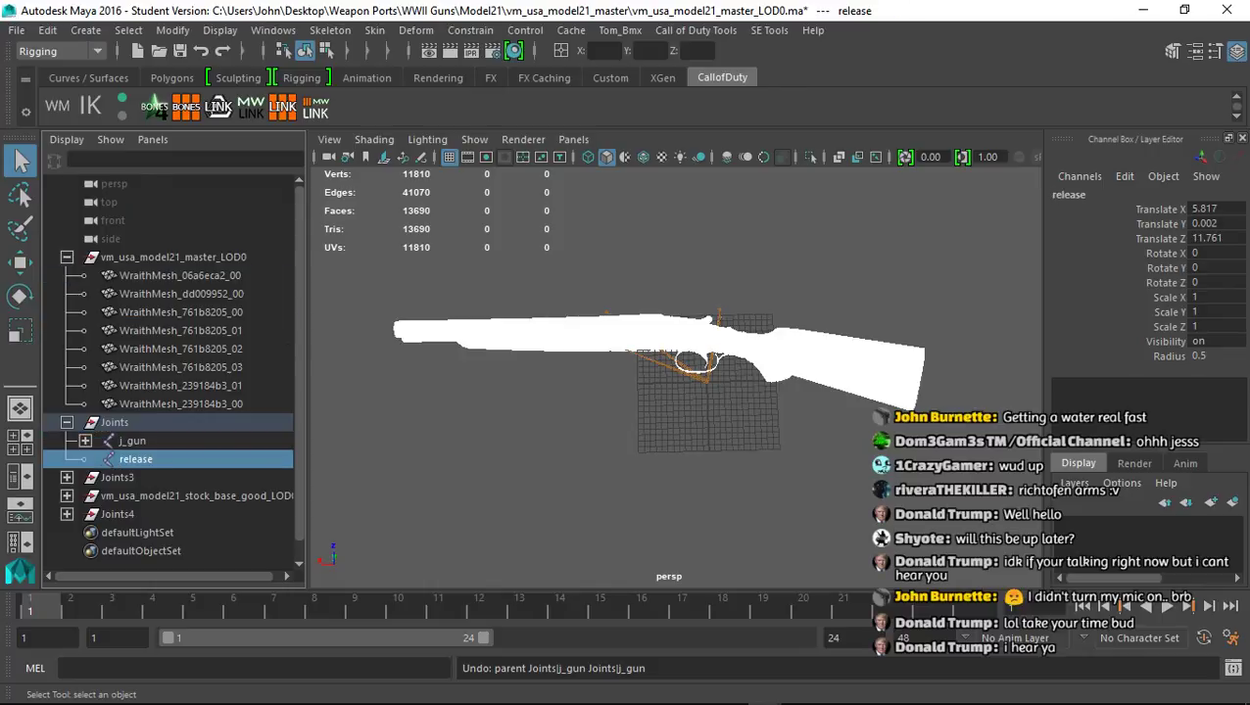
# Parent the release joint under j_gun in the Joints group and delete the leftover Joints3 group
pyautogui.moveTo(135, 459); pyautogui.dragTo(133, 441, button='middle')
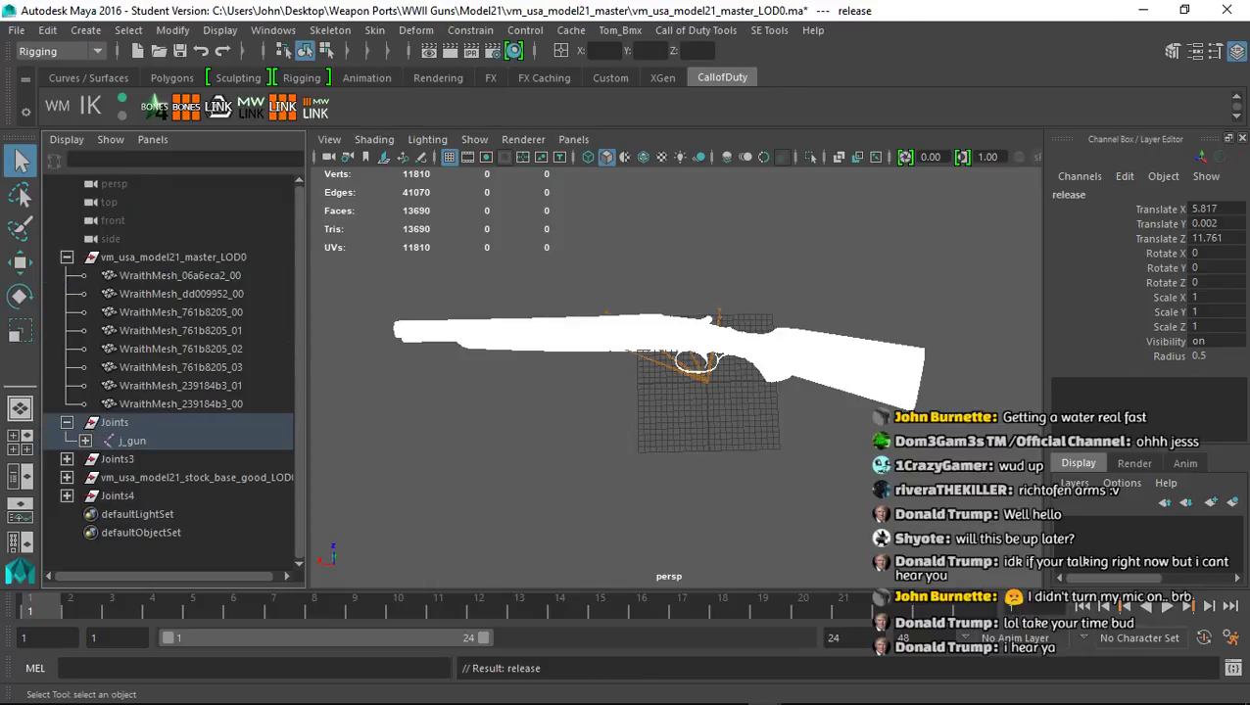
pyautogui.click(85, 440)
pyautogui.click(431, 450)
pyautogui.scroll(-2, 177, 440)
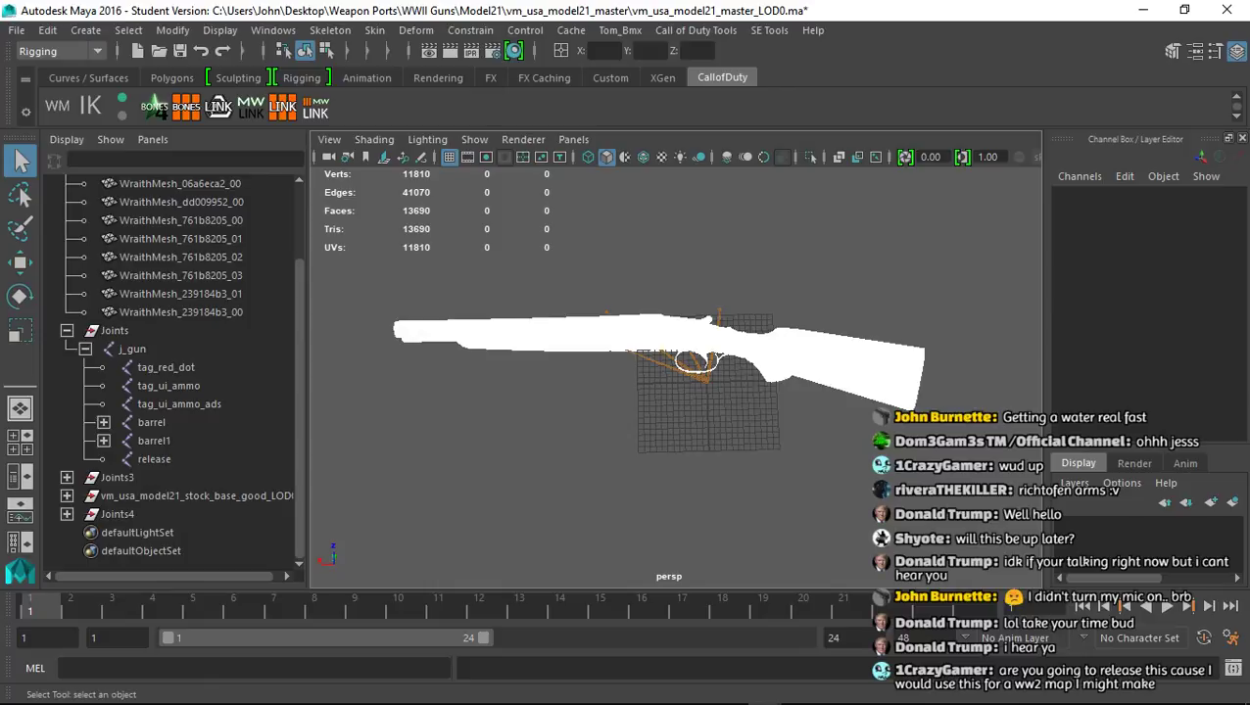
pyautogui.click(67, 477)
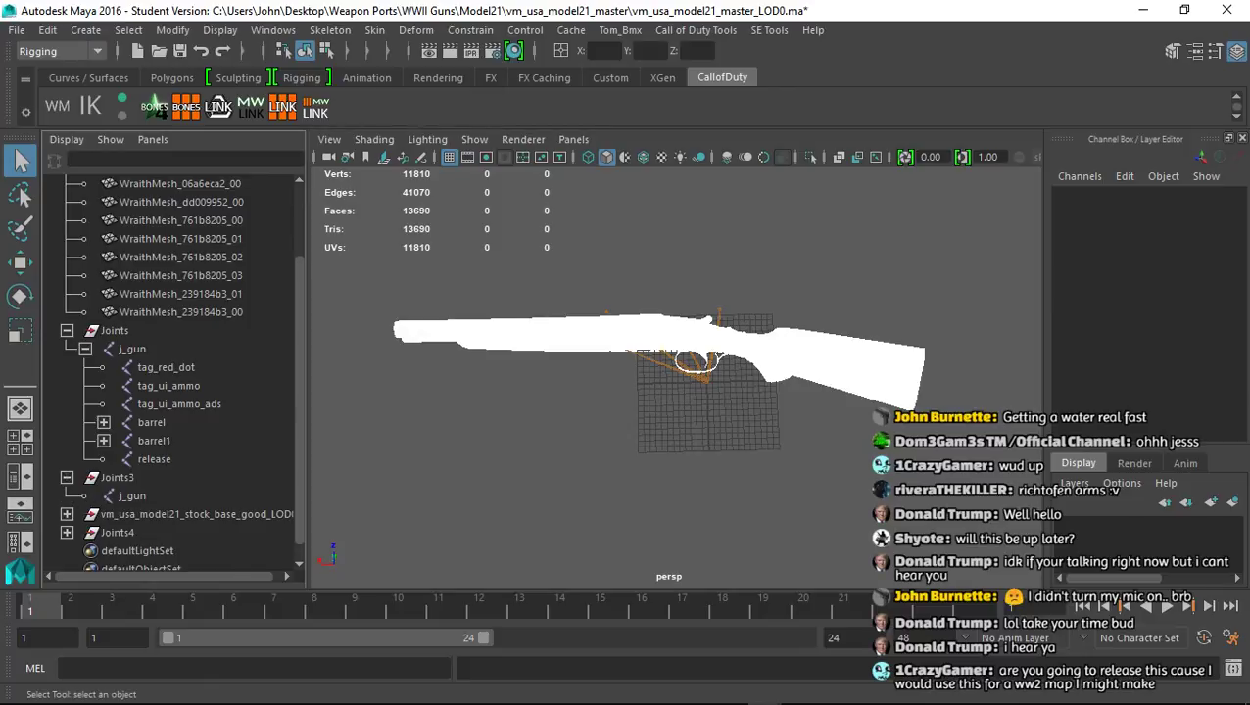
pyautogui.click(118, 477)
pyautogui.press('Delete')
# Move both stock meshes, WraithMesh_6c5a2cb2_00 and WraithMesh_6c5a2cb2_01, into the vm_usa_model21_master_LOD0 group
pyautogui.click(67, 496)
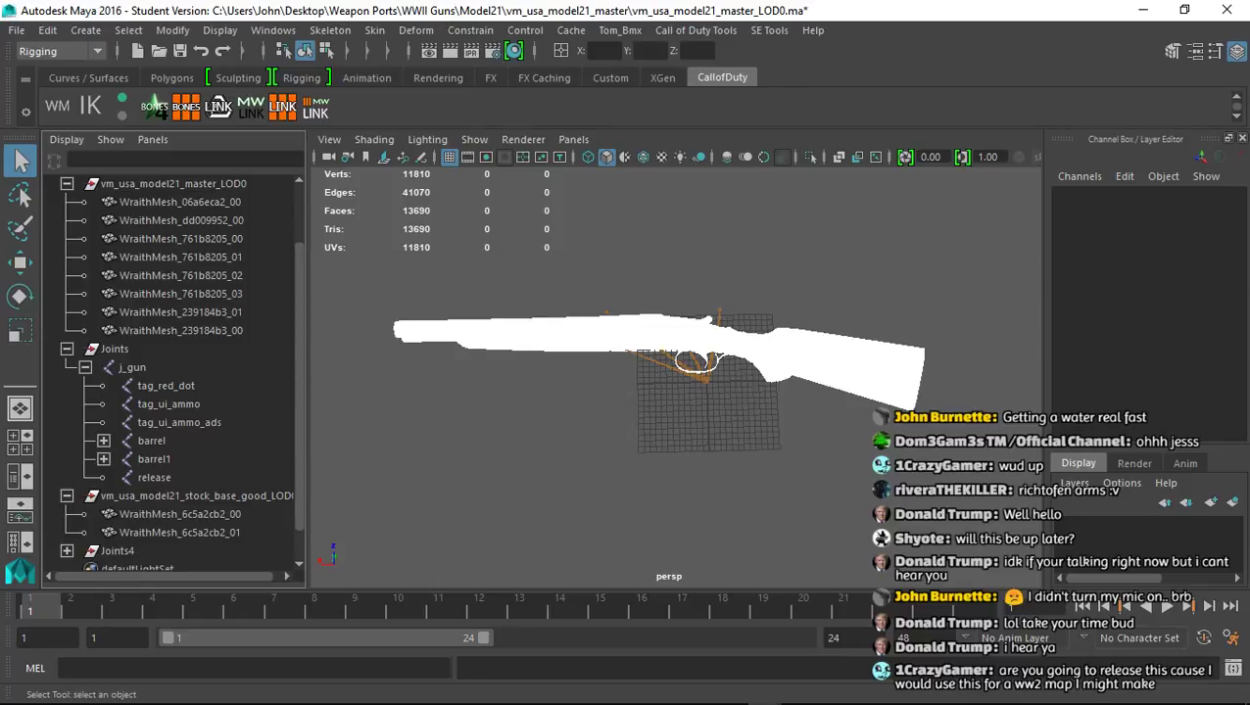
pyautogui.click(181, 514)
pyautogui.keyDown('shift'); pyautogui.click(180, 533); pyautogui.keyUp('shift')
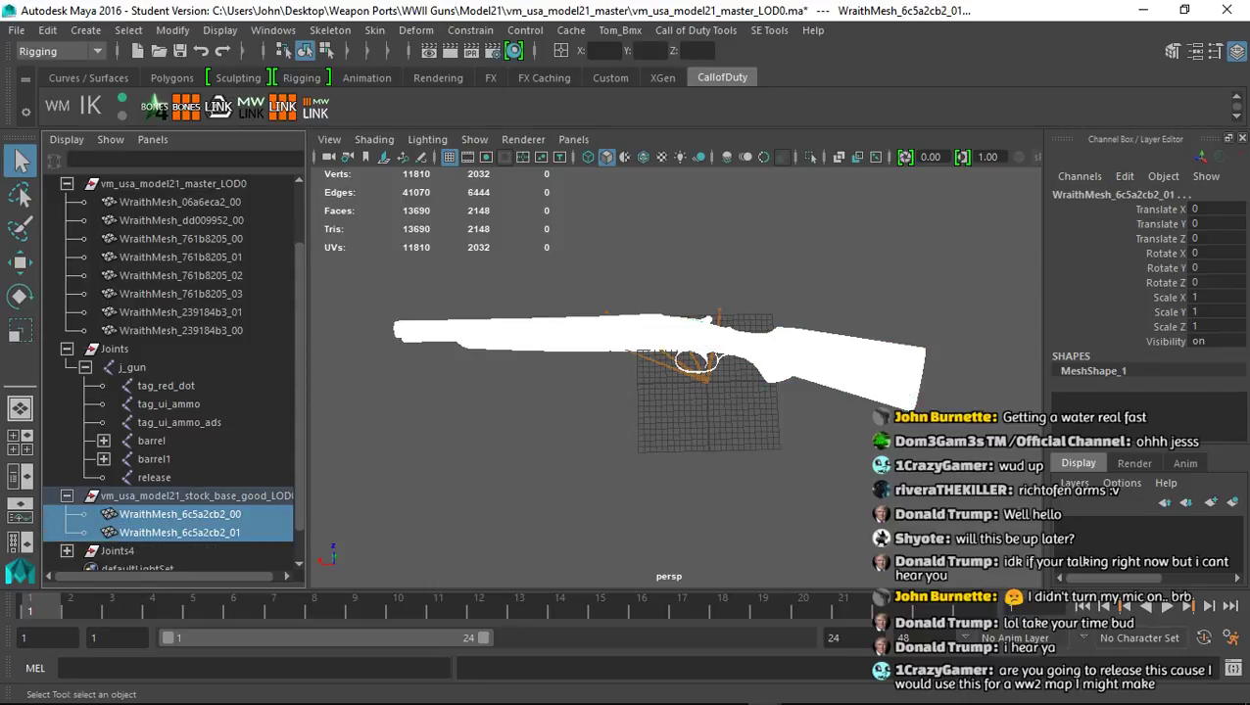
pyautogui.click(85, 367)
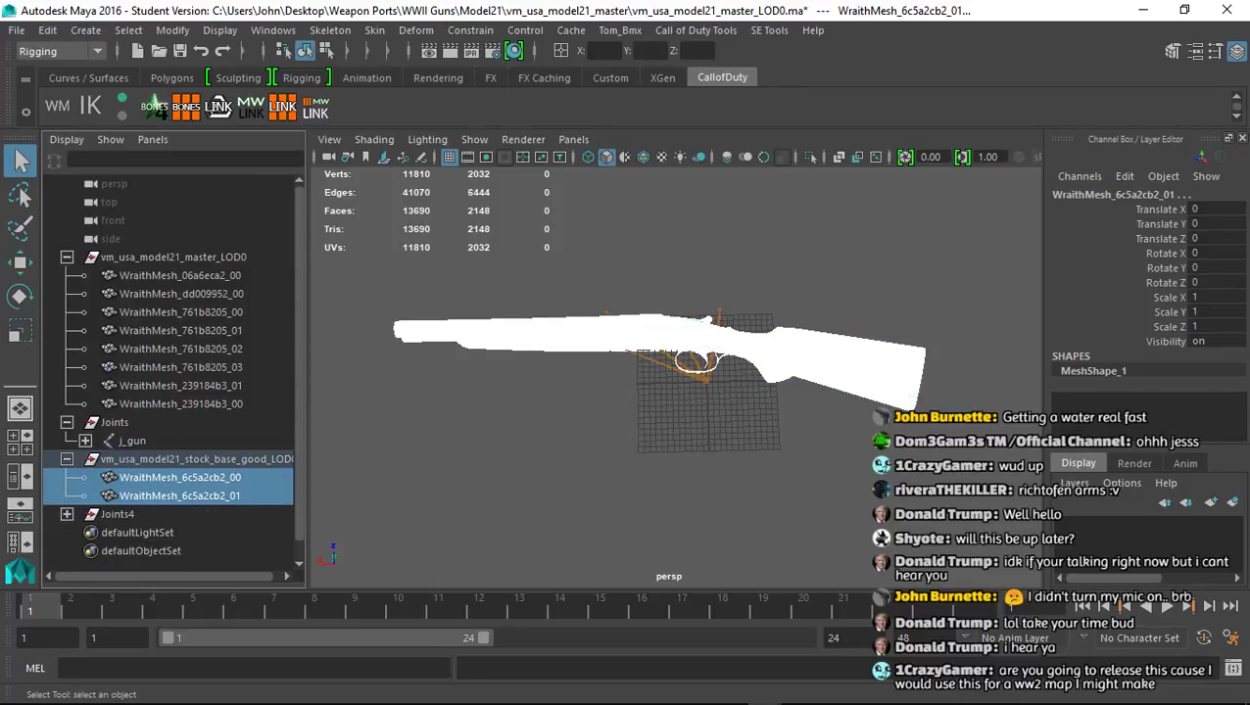
pyautogui.moveTo(180, 494); pyautogui.dragTo(180, 257, button='middle')
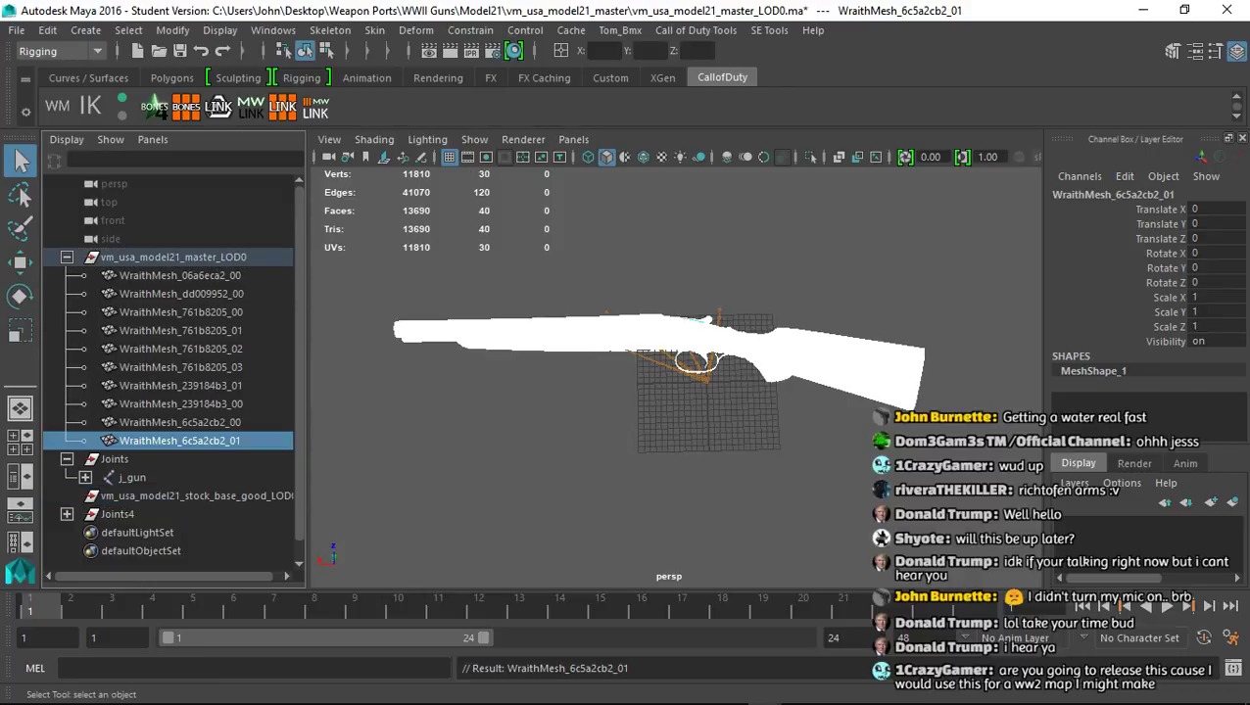
# Delete the leftover Joints4 group and the emptied stock_base_good group
pyautogui.click(66, 515)
pyautogui.click(132, 533)
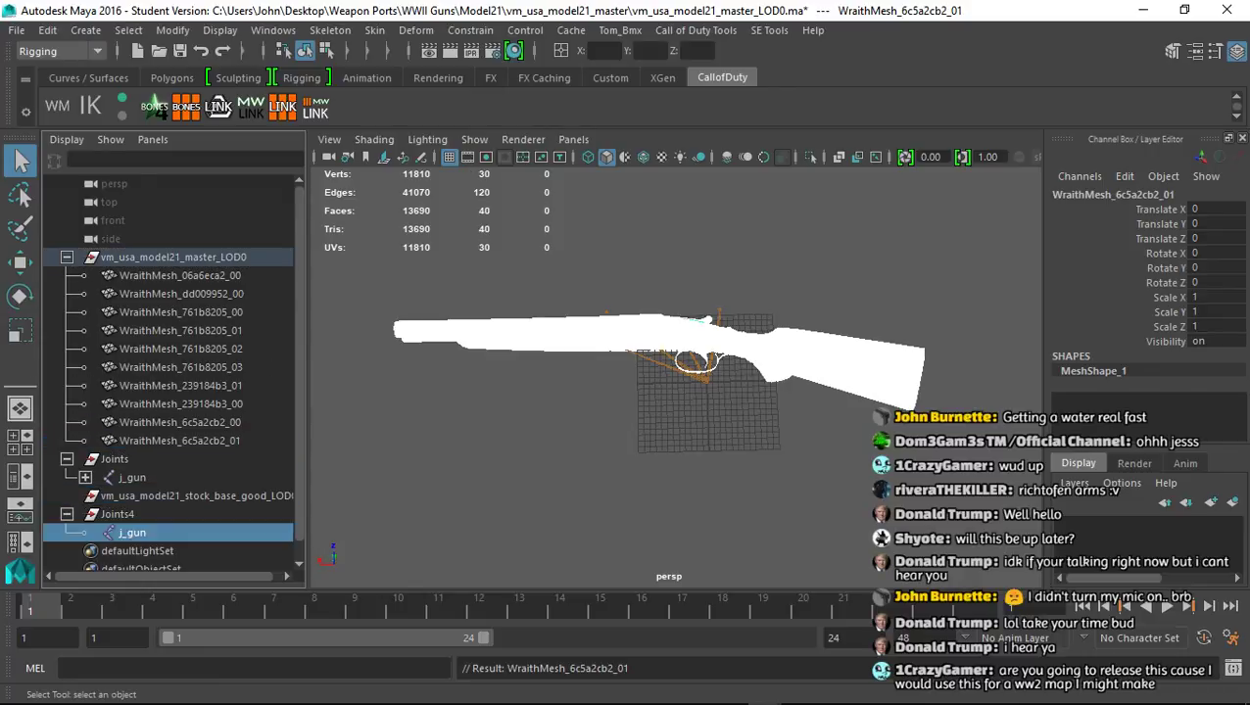
pyautogui.click(117, 514)
pyautogui.press('Delete')
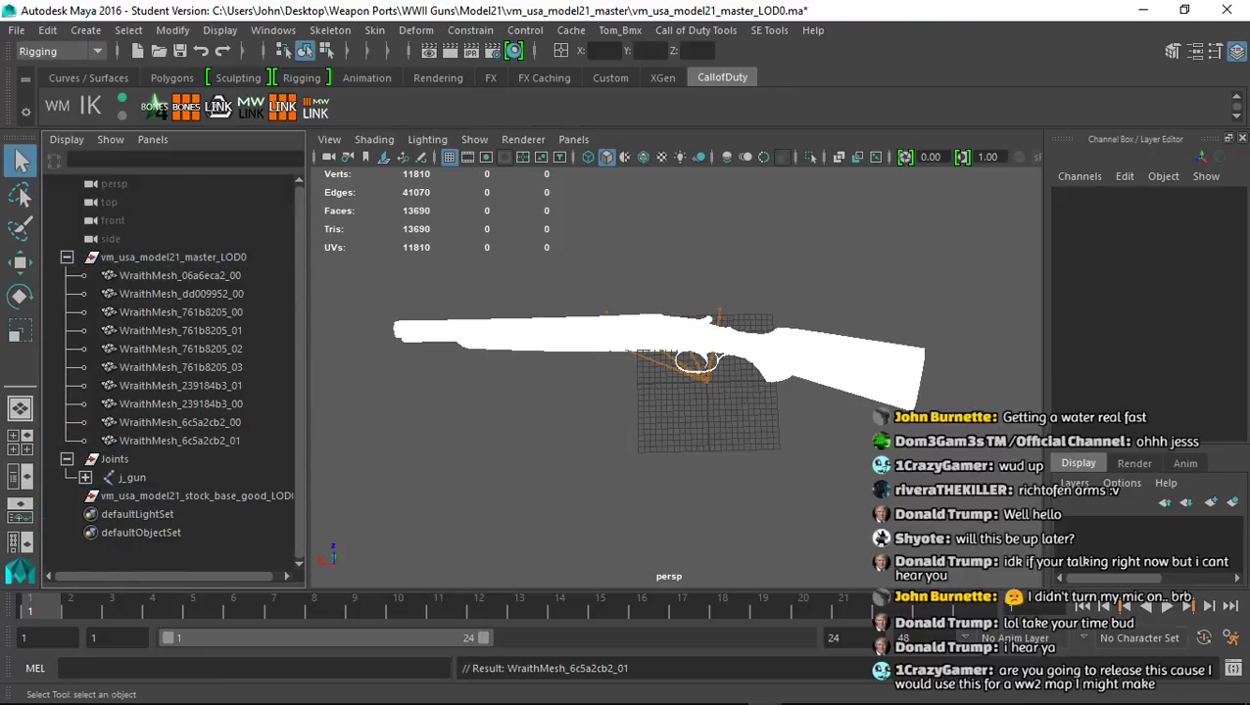
pyautogui.click(196, 495)
pyautogui.press('Delete')
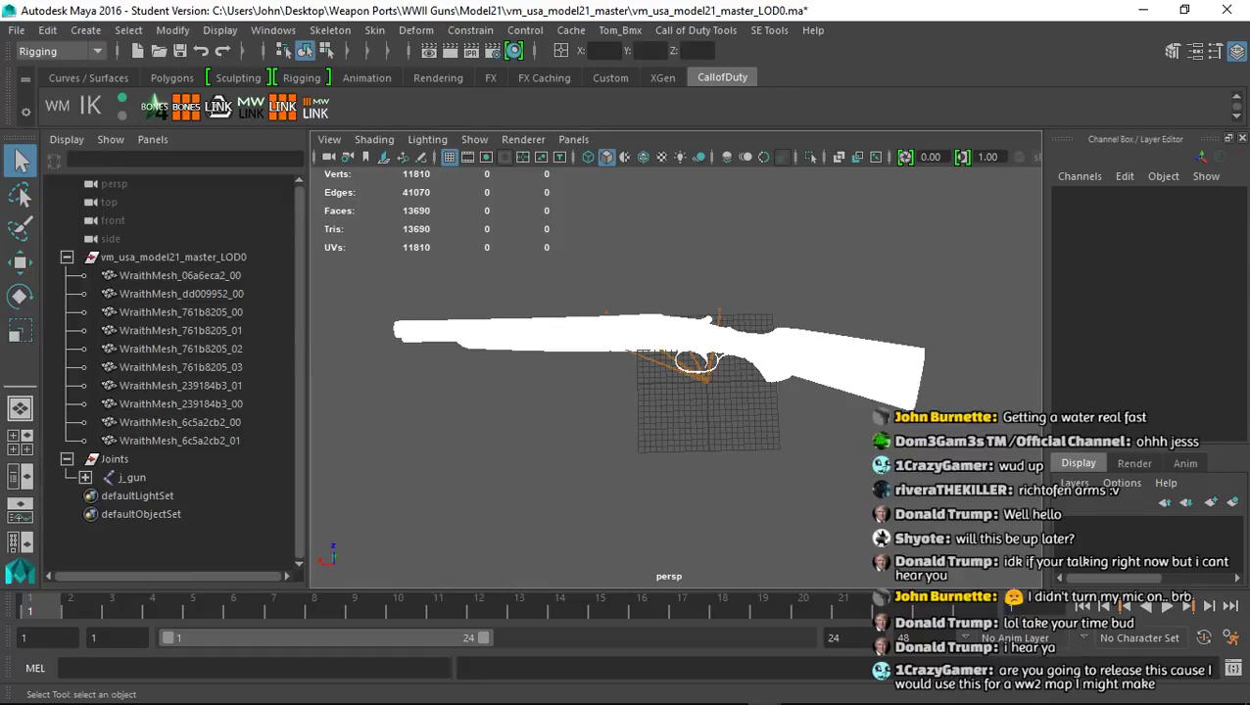
# Save the merged scene as Maya Binary vm_usa_model21_master_LOD0.mb in the vm_usa_model21_master folder, replacing the existing file
pyautogui.click(85, 477)
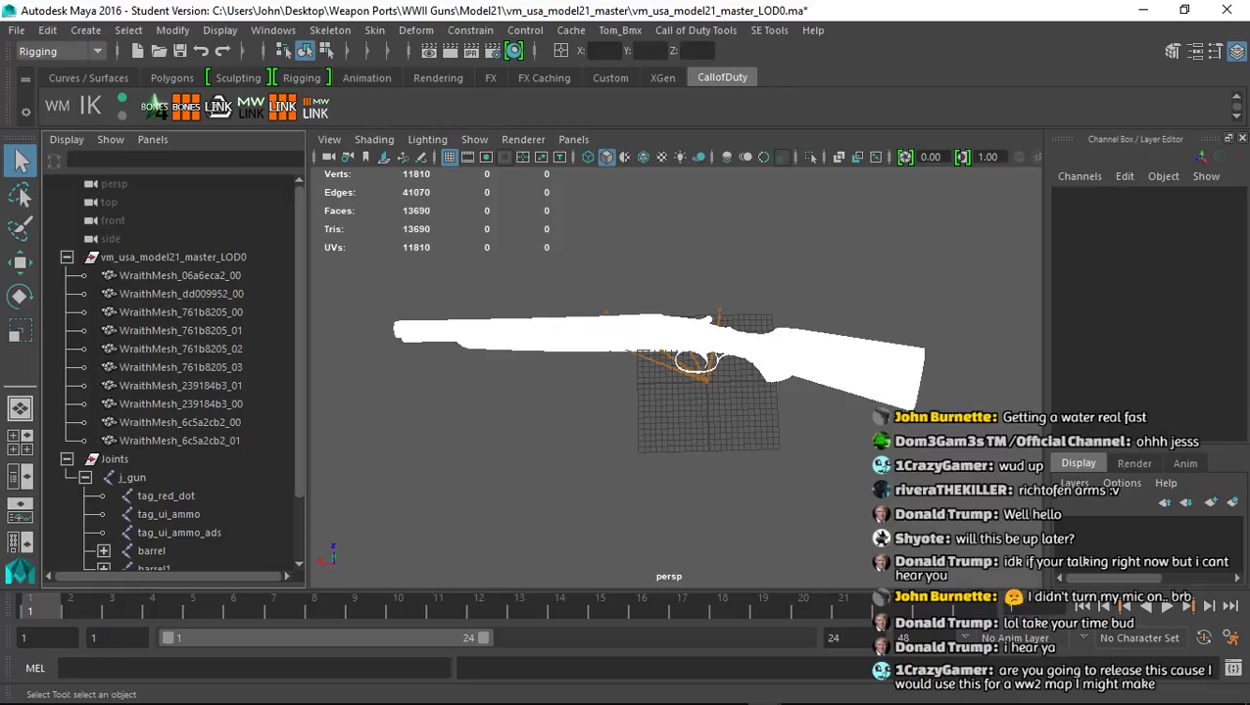
pyautogui.scroll(-2, 171, 372)
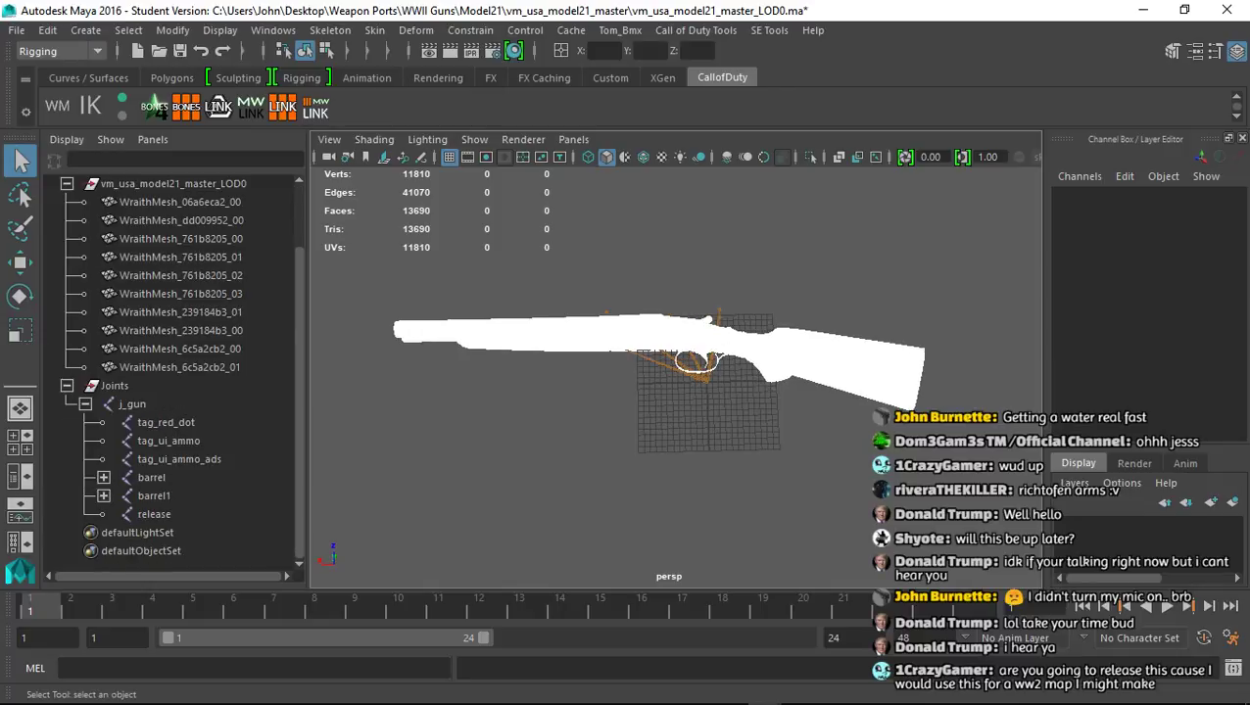
pyautogui.click(132, 404)
pyautogui.keyDown('ctrl'); pyautogui.click(132, 403); pyautogui.keyUp('ctrl')
pyautogui.click(17, 29)
pyautogui.click(59, 122)
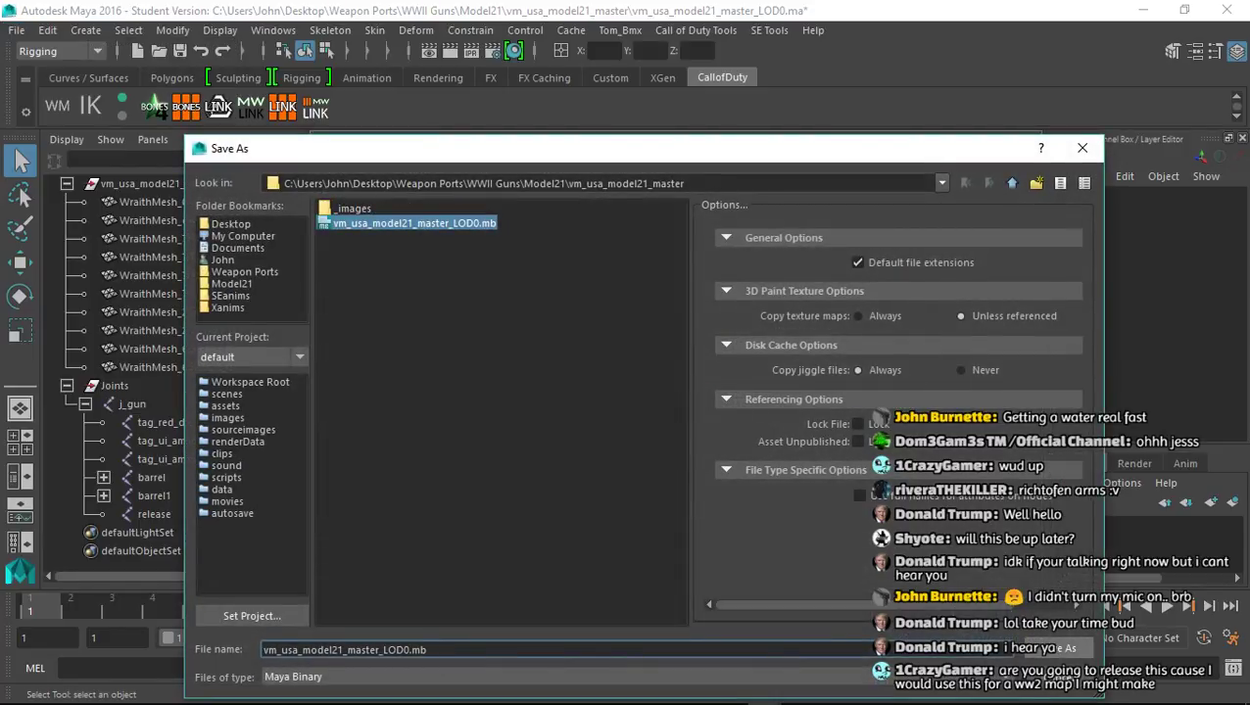
pyautogui.click(1057, 647)
pyautogui.click(605, 449)
pyautogui.click(584, 378)
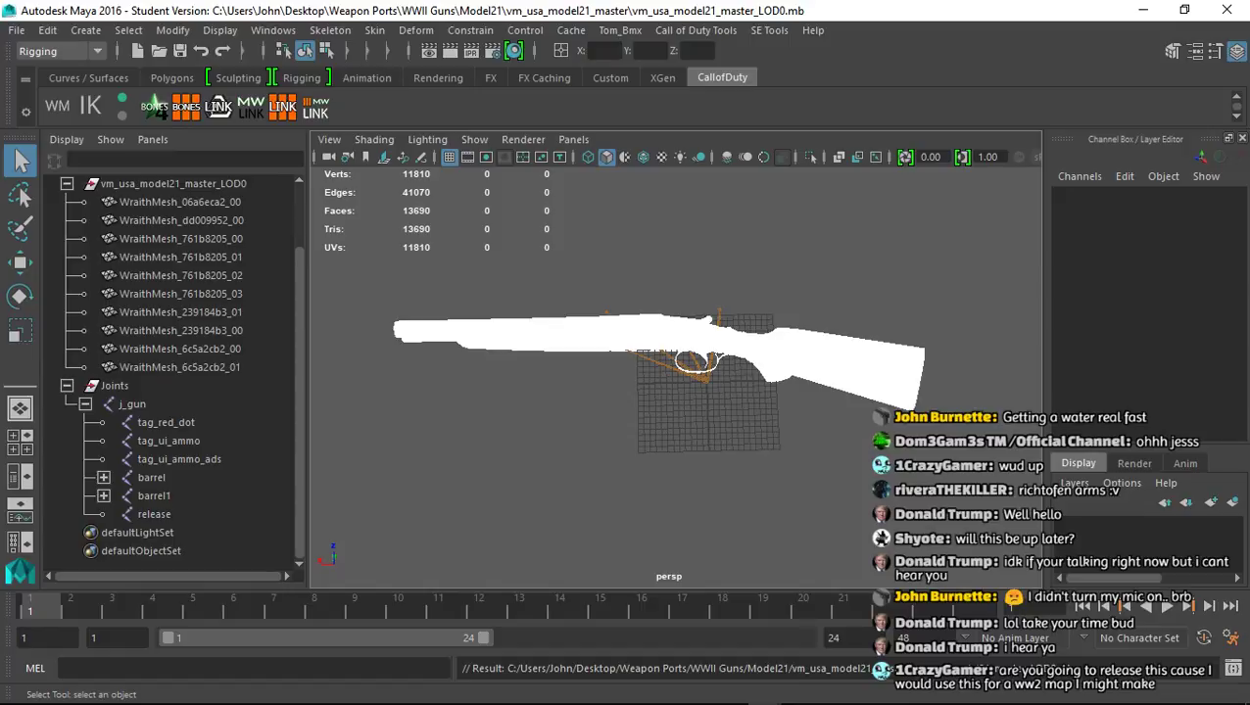
# Rename the root joint j_gun in the Joints group as tag_weapon
pyautogui.doubleClick(132, 405)
pyautogui.write('tag_weapon')
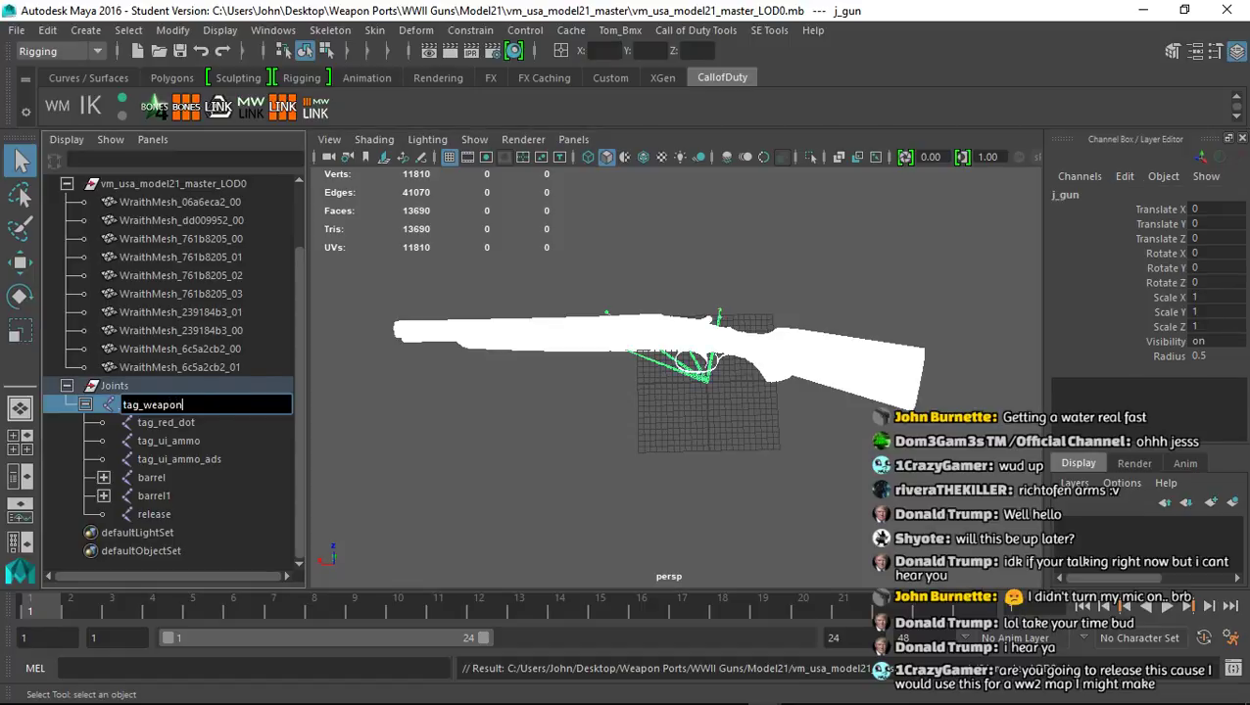
pyautogui.press('Return')
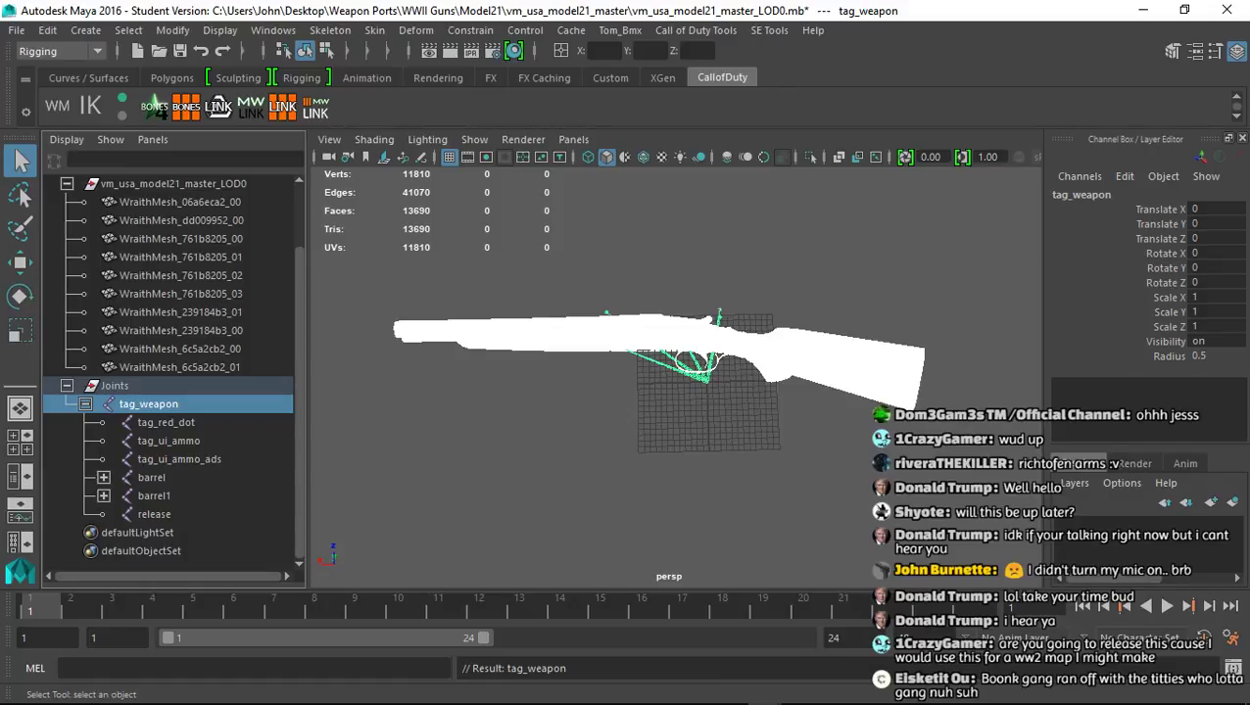
# Select the complete hierarchies of the Joints and vm_usa_model21_master_LOD0 groups
pyautogui.click(114, 386)
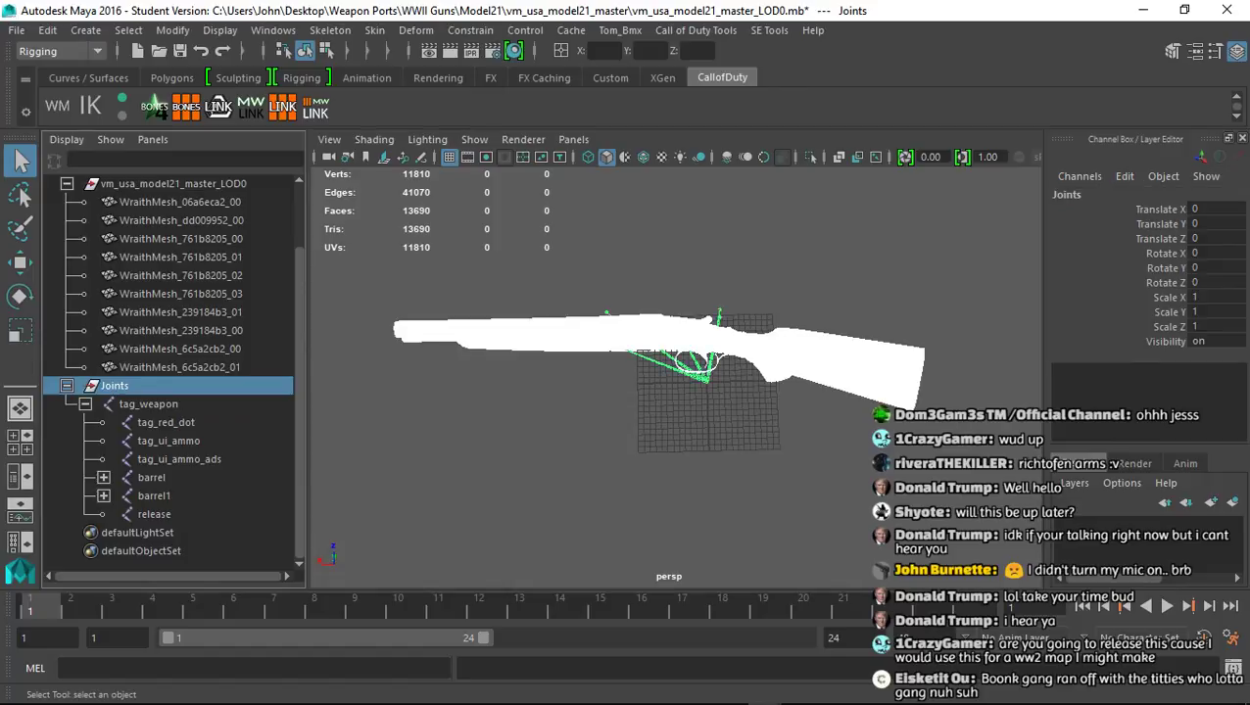
pyautogui.keyDown('ctrl'); pyautogui.click(173, 185); pyautogui.keyUp('ctrl')
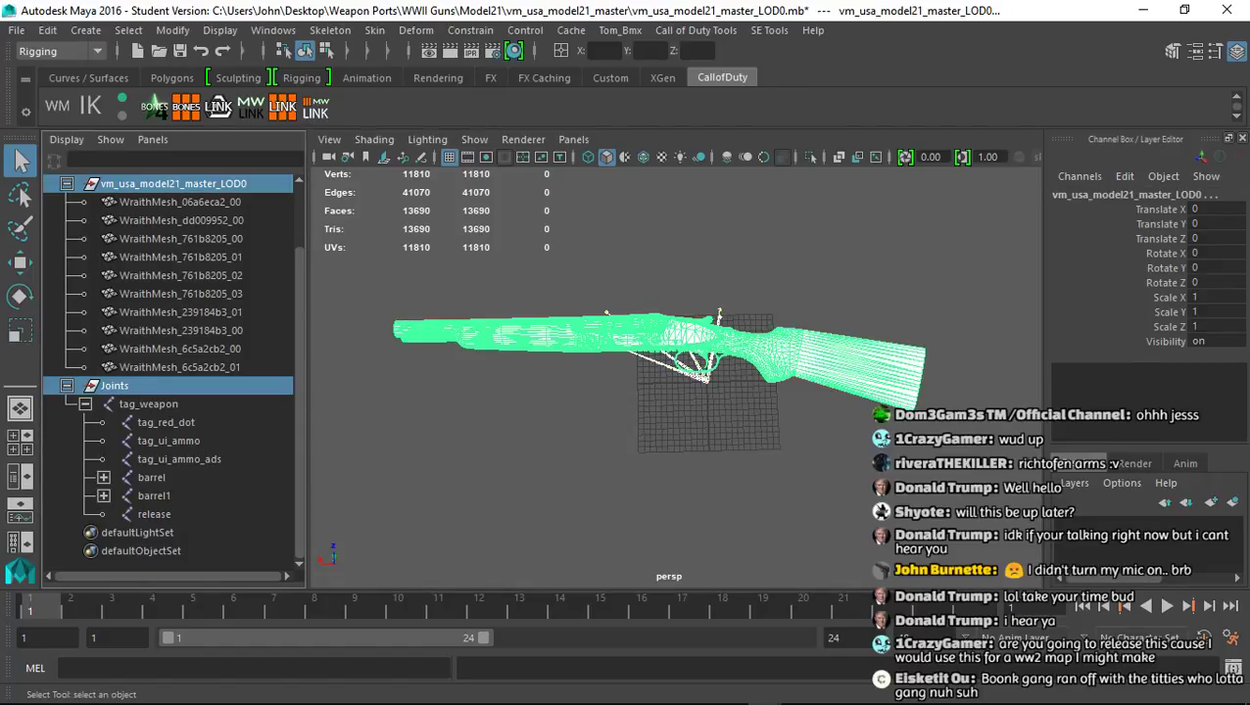
pyautogui.click(128, 29)
pyautogui.click(162, 118)
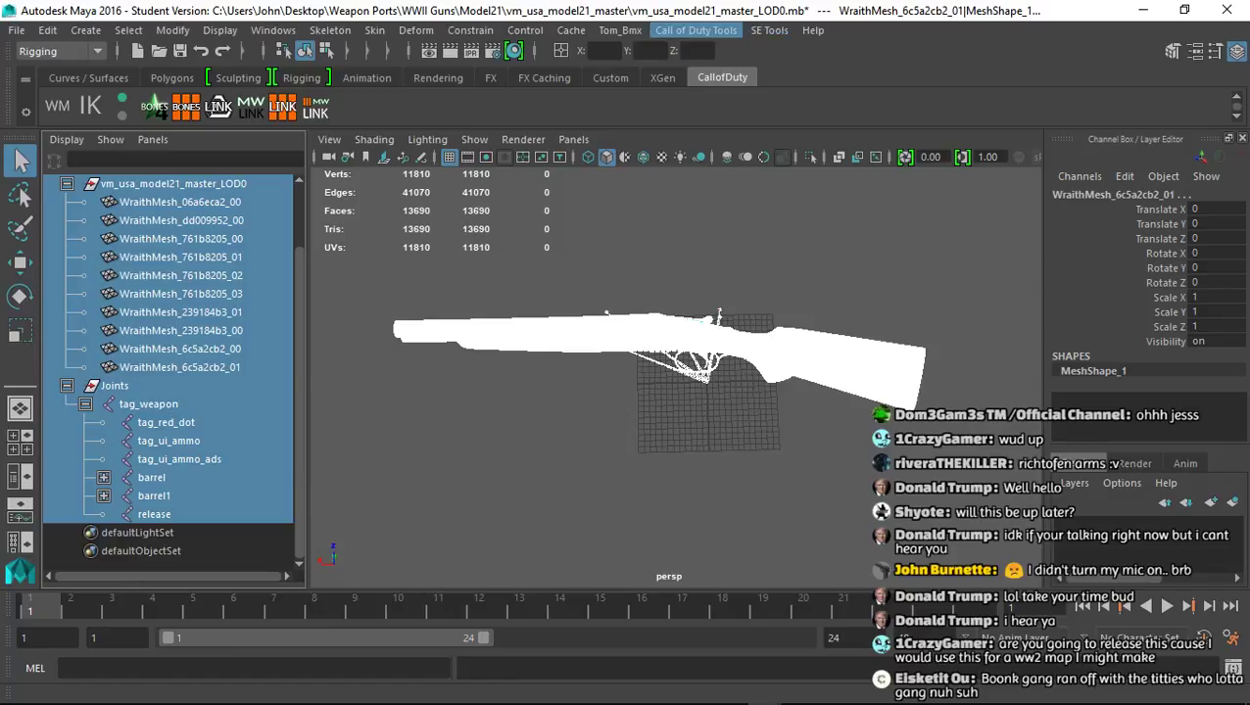
# Set the XModel export destination to the existing viewmodel_model21.xmodel_export in the Model21 folder, accepting its replacement
pyautogui.click(695, 30)
pyautogui.click(754, 58)
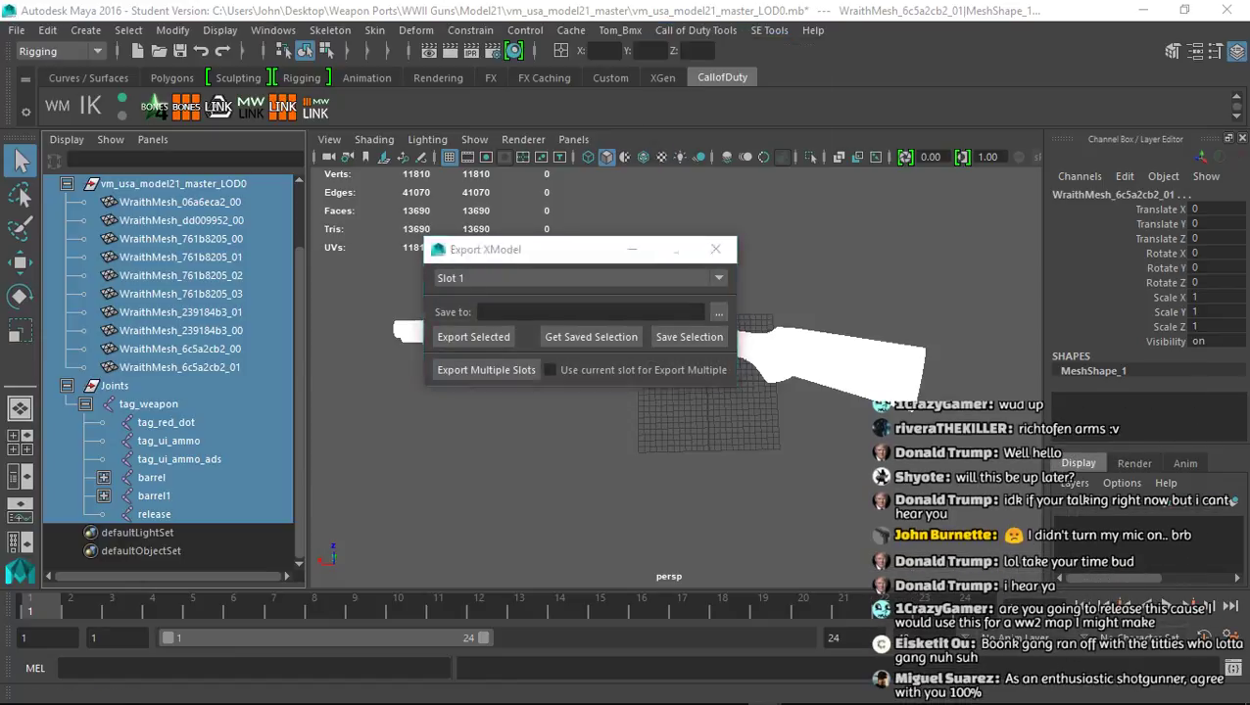
pyautogui.click(733, 312)
pyautogui.click(228, 308)
pyautogui.click(230, 296)
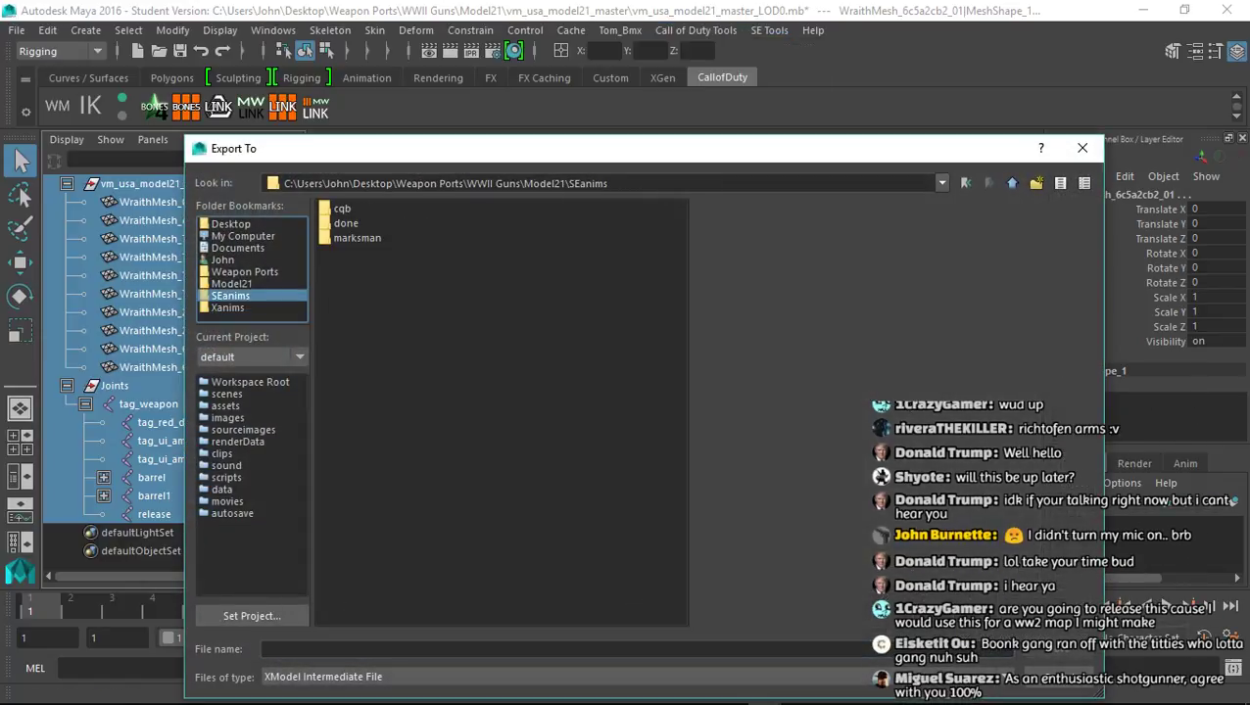
pyautogui.click(228, 307)
pyautogui.click(232, 284)
pyautogui.click(417, 341)
pyautogui.click(1055, 648)
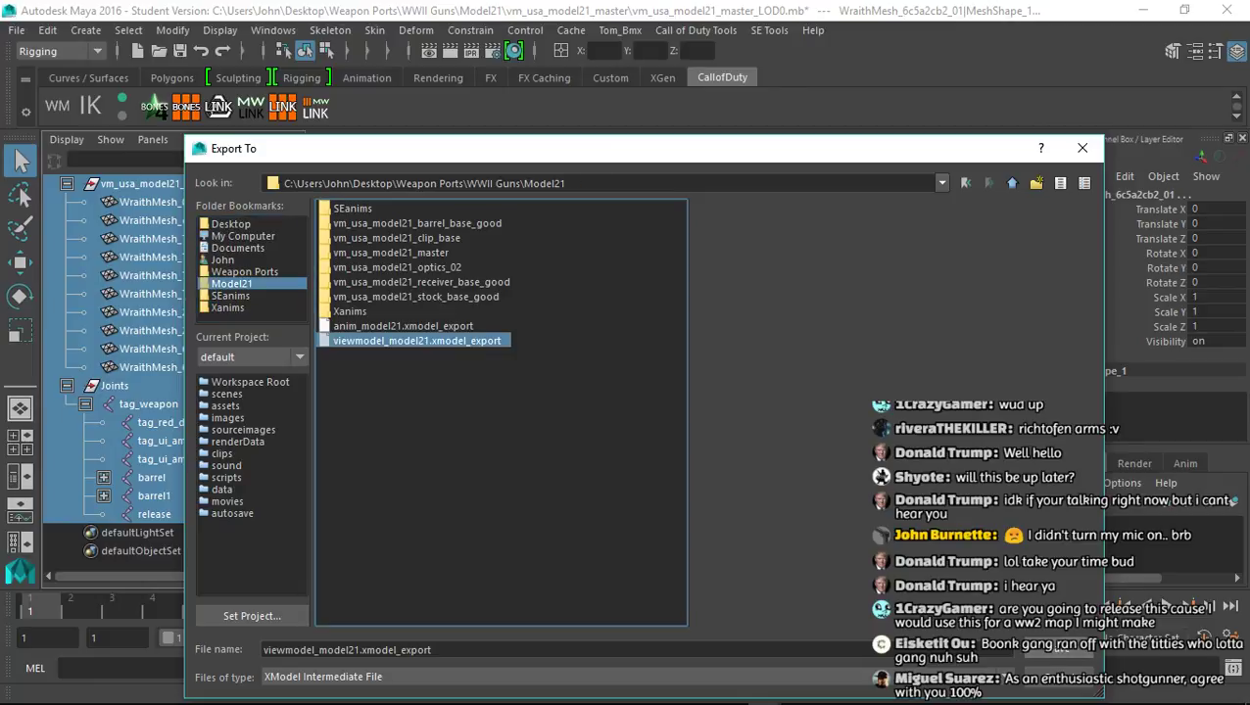
pyautogui.click(601, 451)
# Export the selected hierarchy as an XModel with the scene changes saved, and clear the selection
pyautogui.click(473, 336)
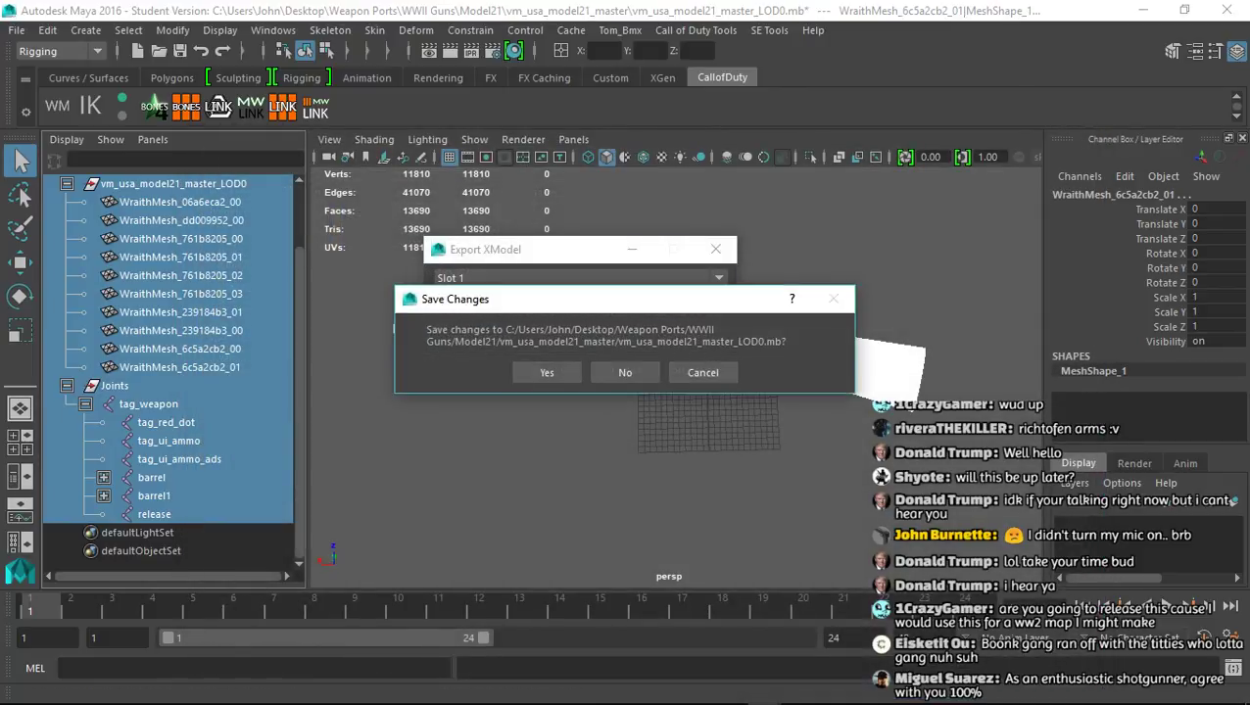
pyautogui.click(549, 372)
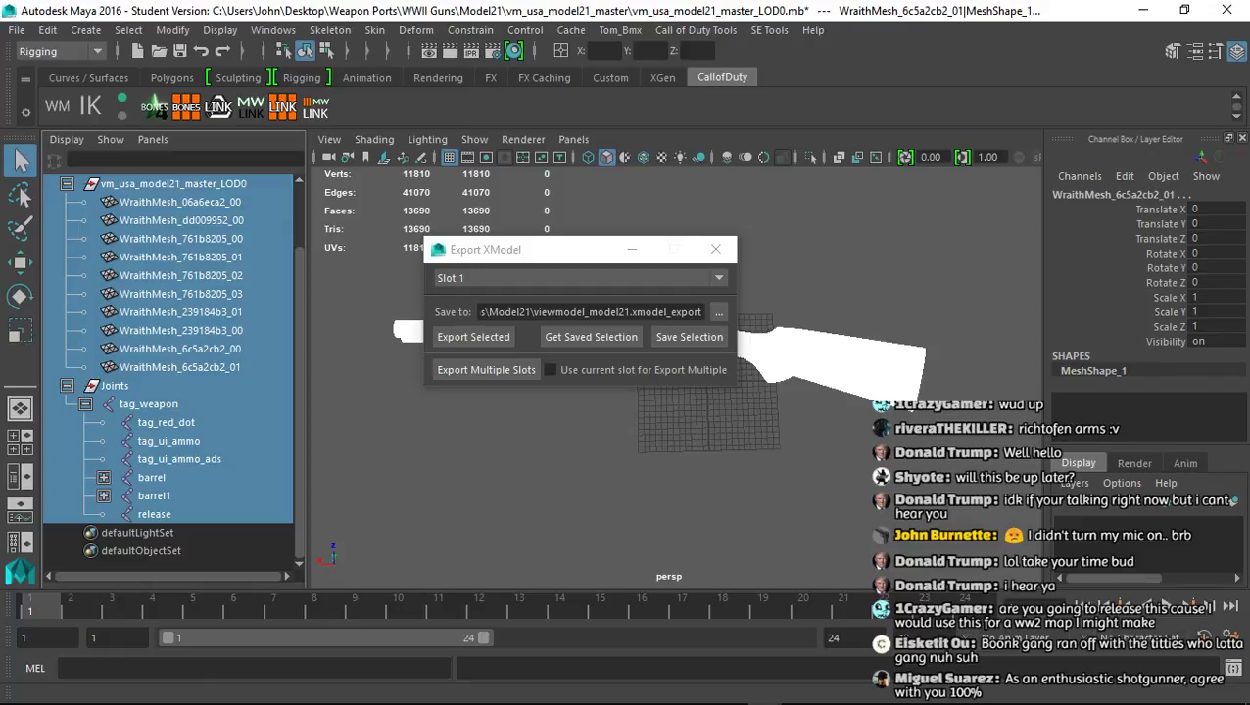
pyautogui.click(714, 249)
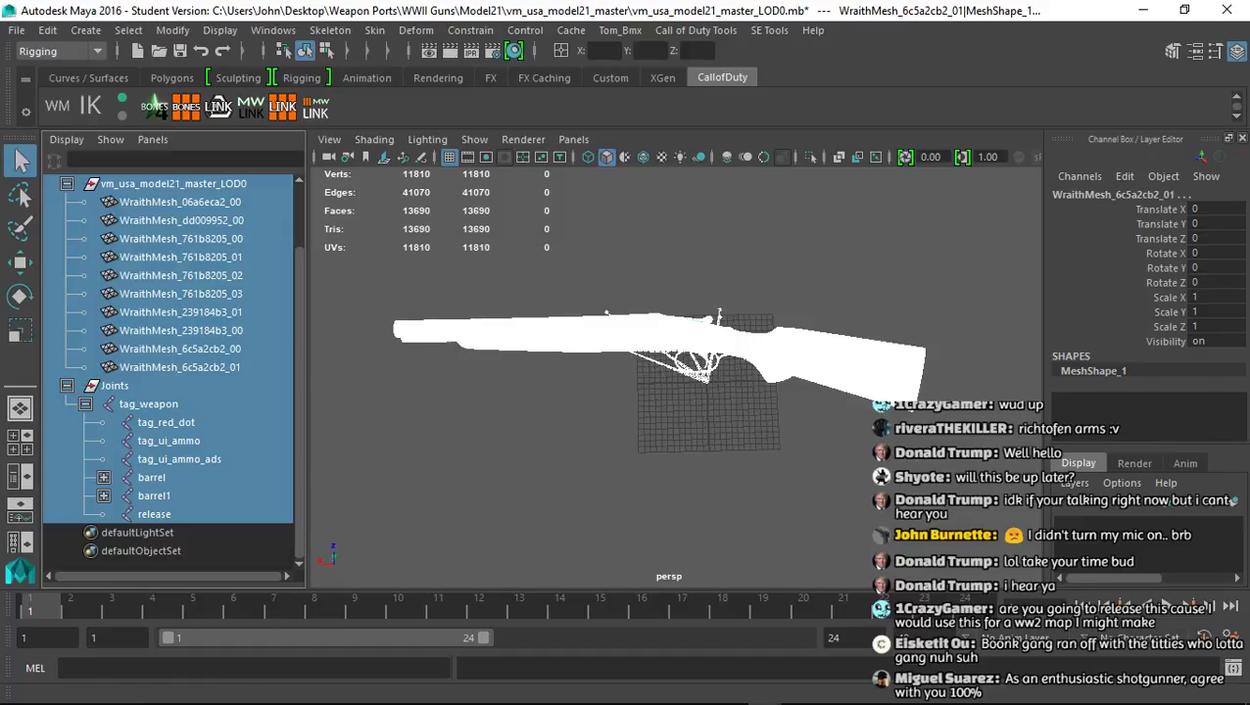
pyautogui.press('Escape')
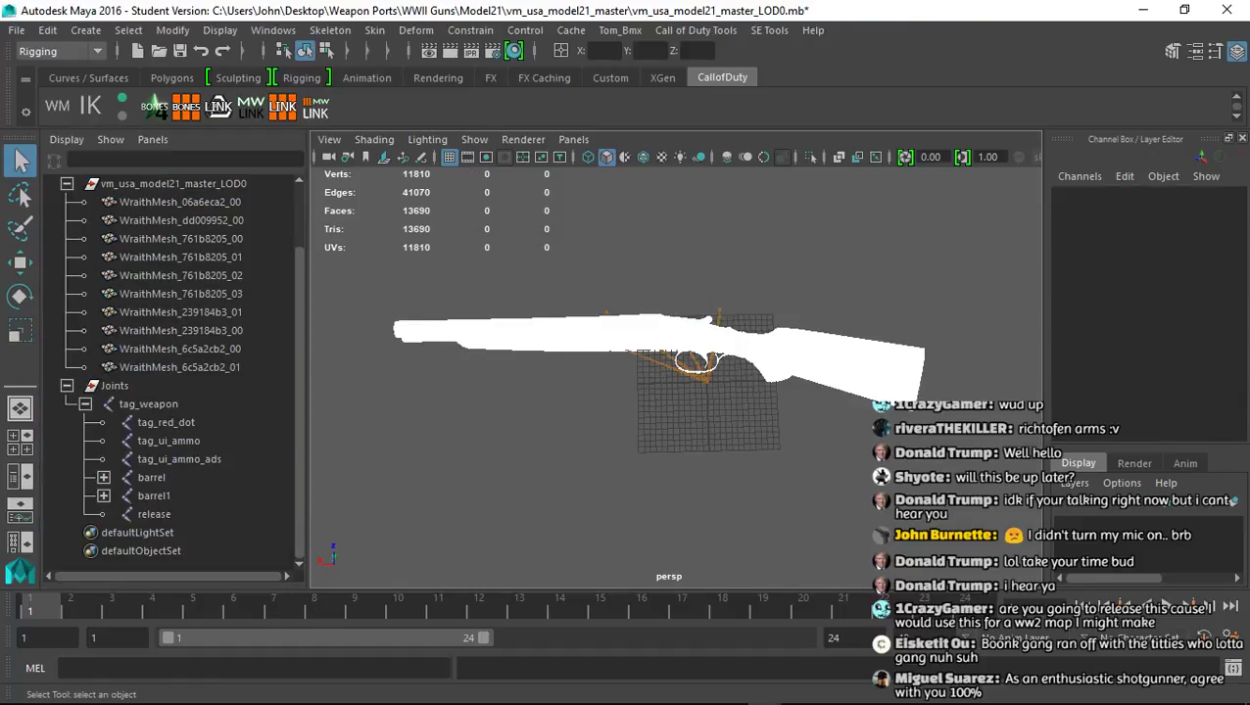
pyautogui.click(16, 29)
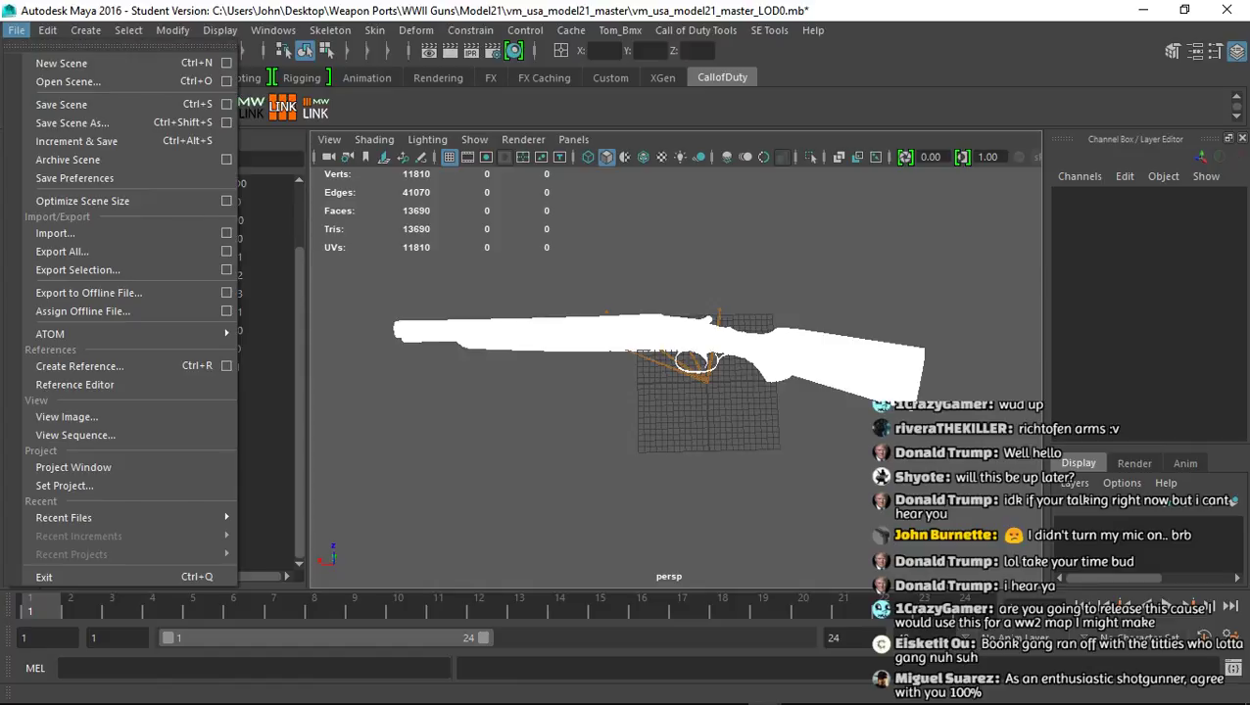
pyautogui.moveTo(64, 517)
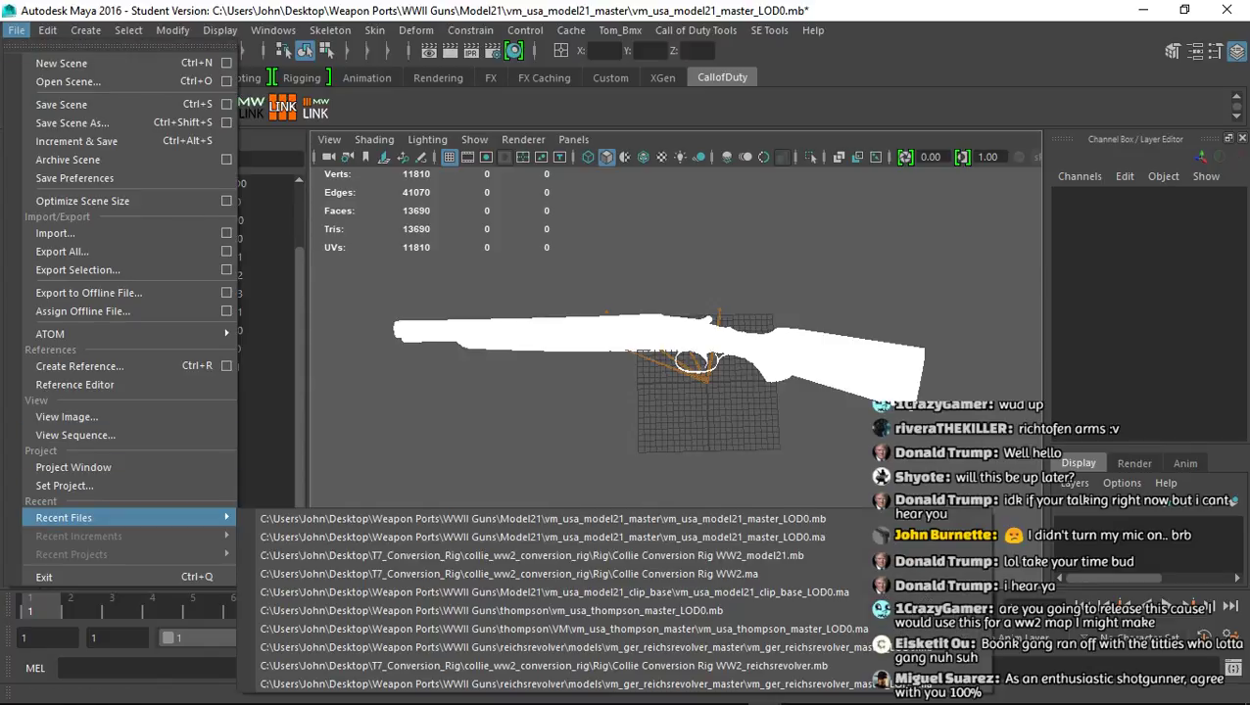
pyautogui.click(541, 518)
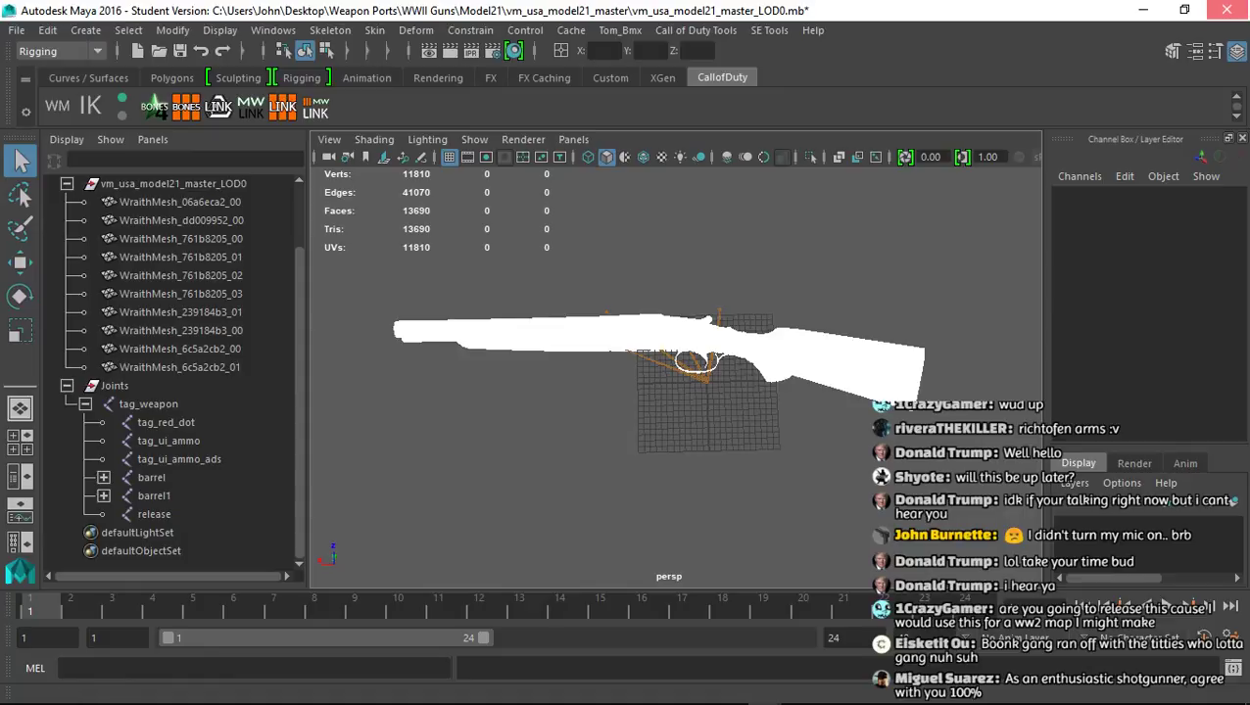
# Launch Collie Conversion Rig WW2.ma from the Rig folder and close the shotgun scene without saving
pyautogui.moveTo(119, 693)
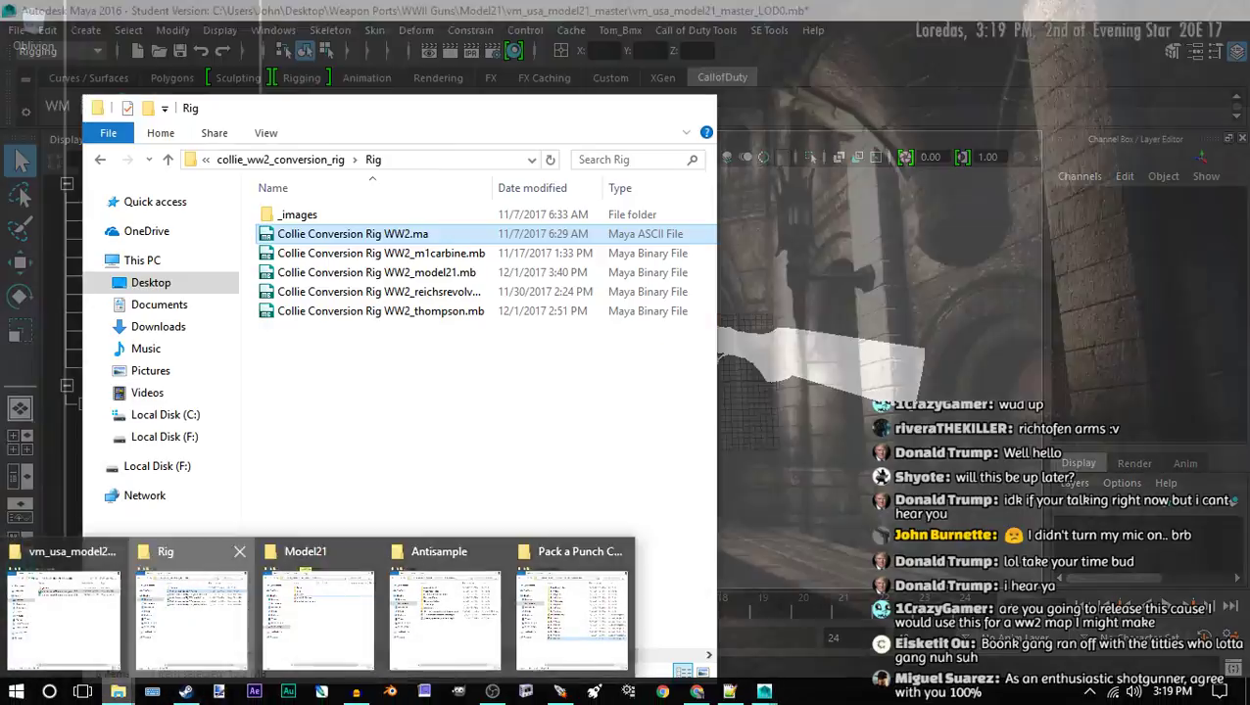
pyautogui.click(332, 588)
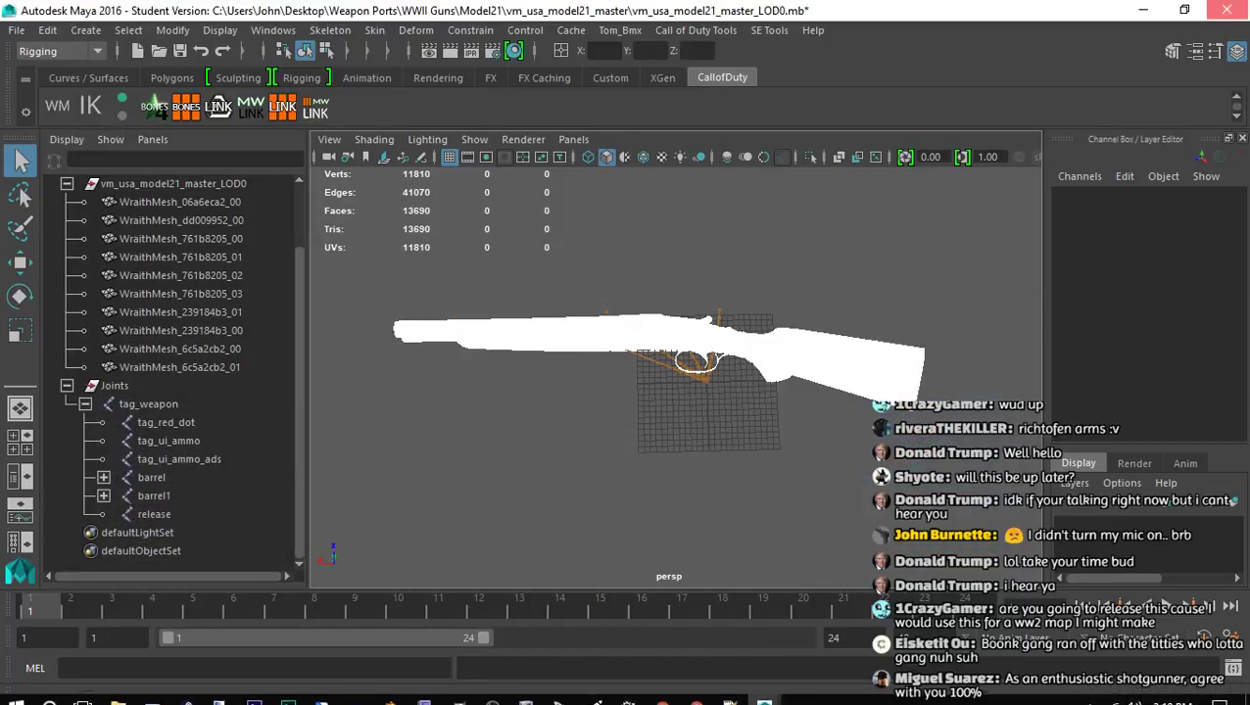
pyautogui.click(1226, 9)
pyautogui.click(624, 373)
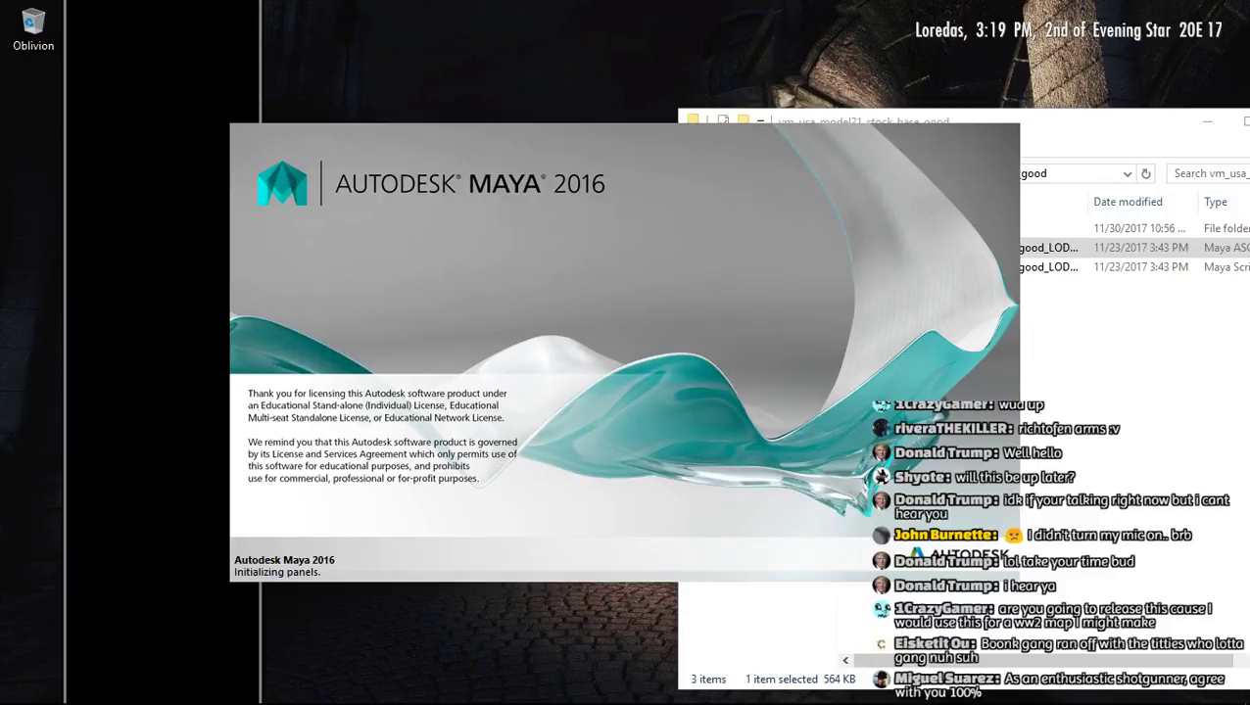
# Import vm_usa_model21_master_LOD0.mb from the vm_usa_model21_master folder into the conversion rig scene
pyautogui.moveTo(1086, 125); pyautogui.dragTo(654, 84)
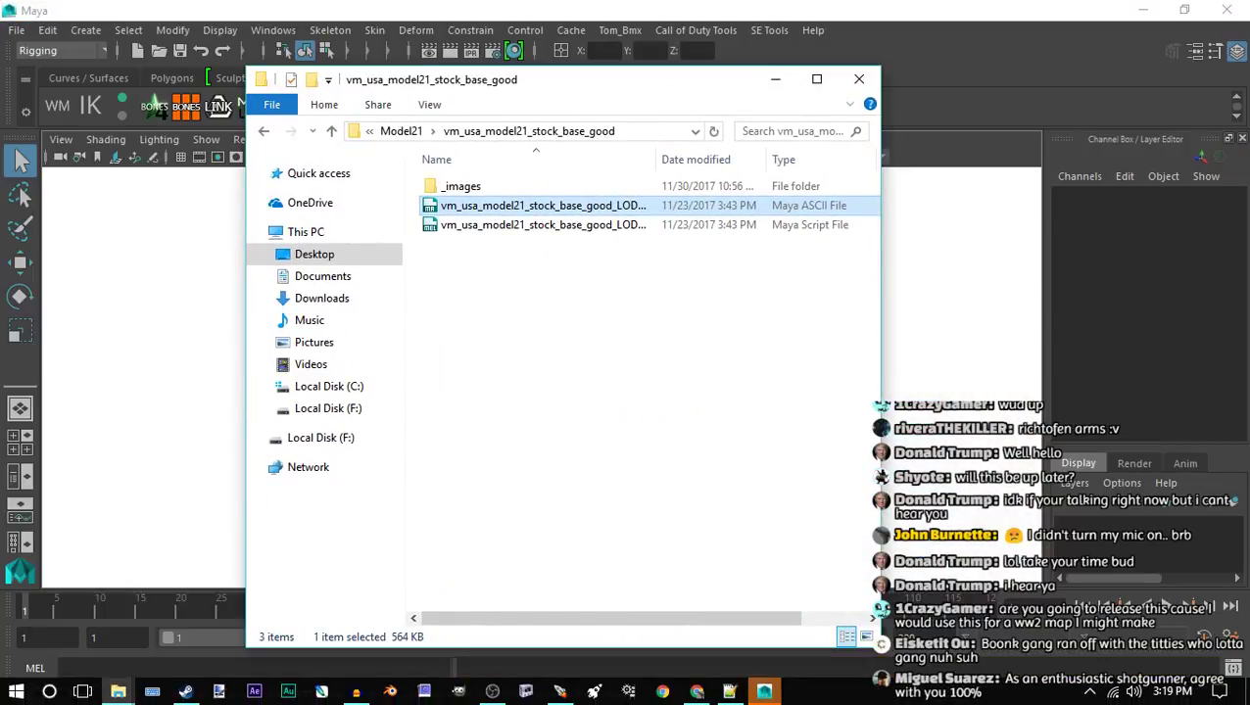
pyautogui.moveTo(544, 85)
pyautogui.mouseDown()
pyautogui.moveTo(686, 66)
pyautogui.moveTo(1249, 66)
pyautogui.mouseUp()
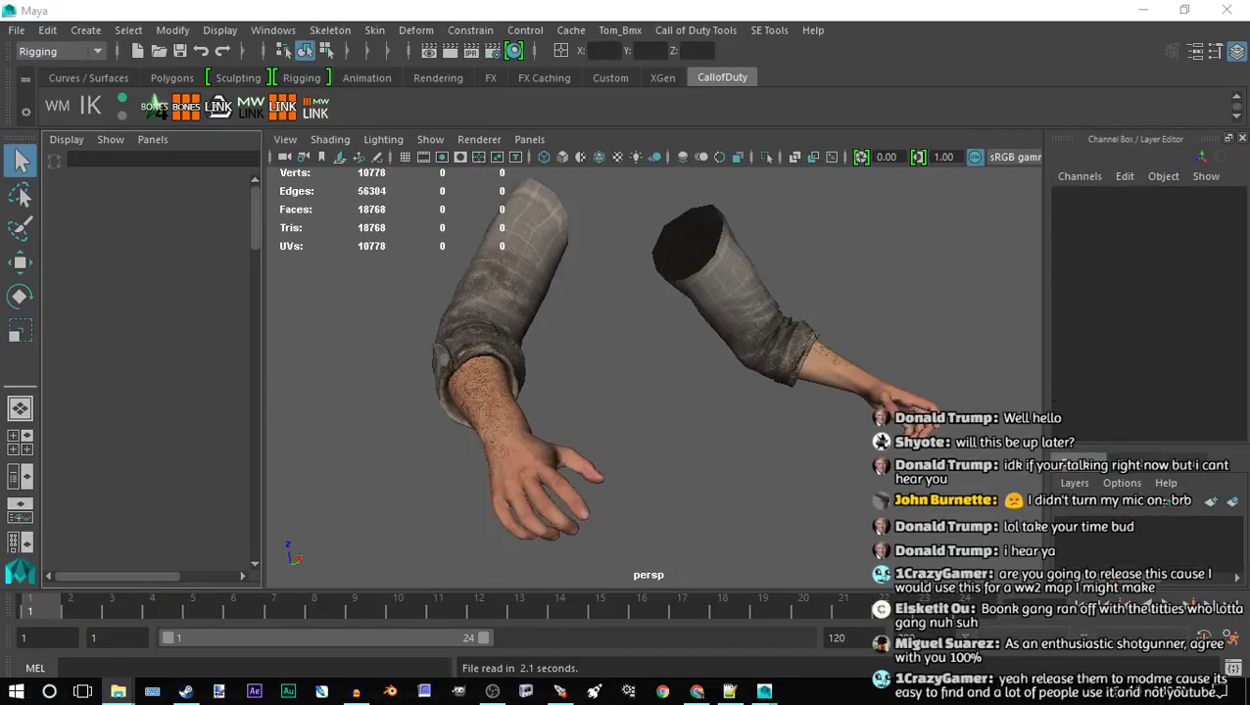
pyautogui.moveTo(1248, 196); pyautogui.dragTo(927, 170)
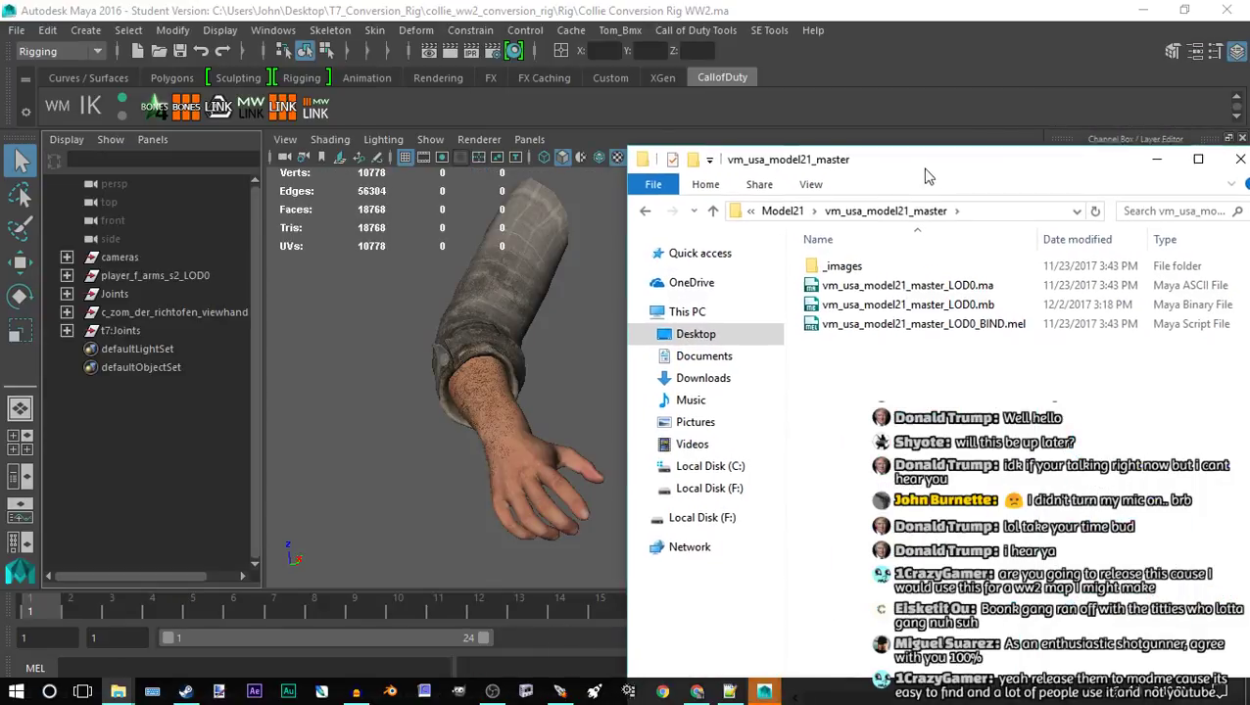
pyautogui.click(908, 302)
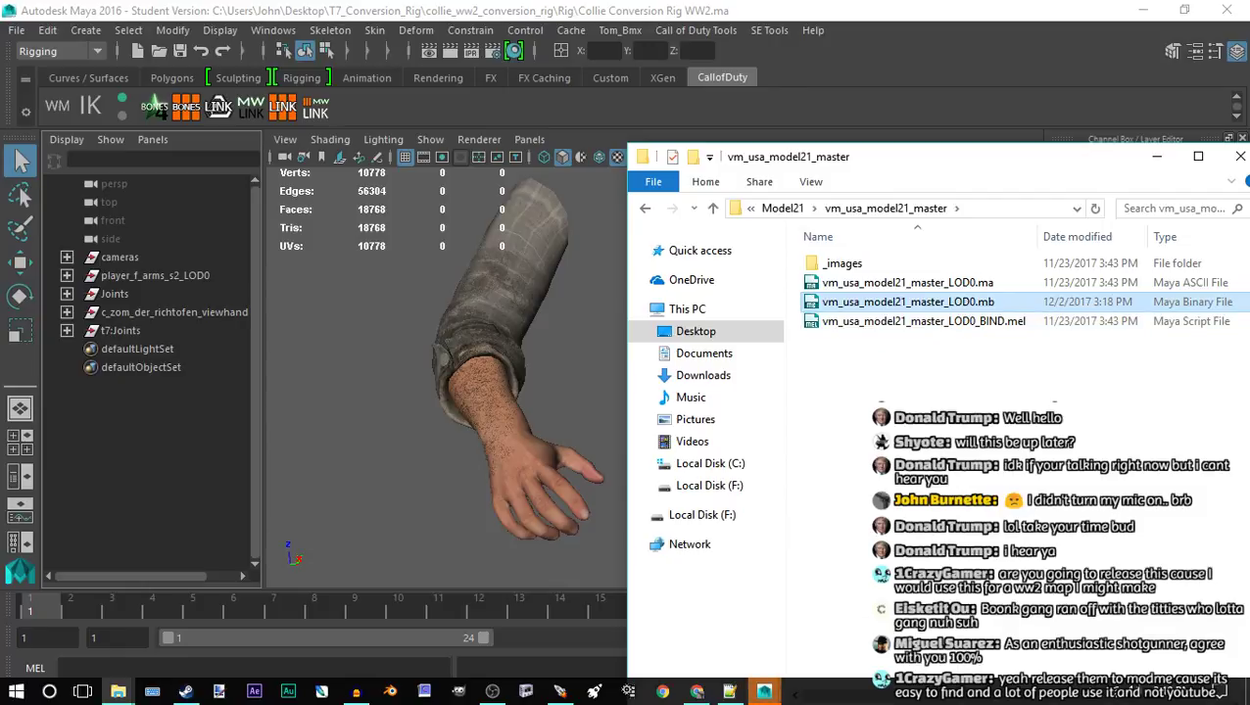
pyautogui.click(392, 412)
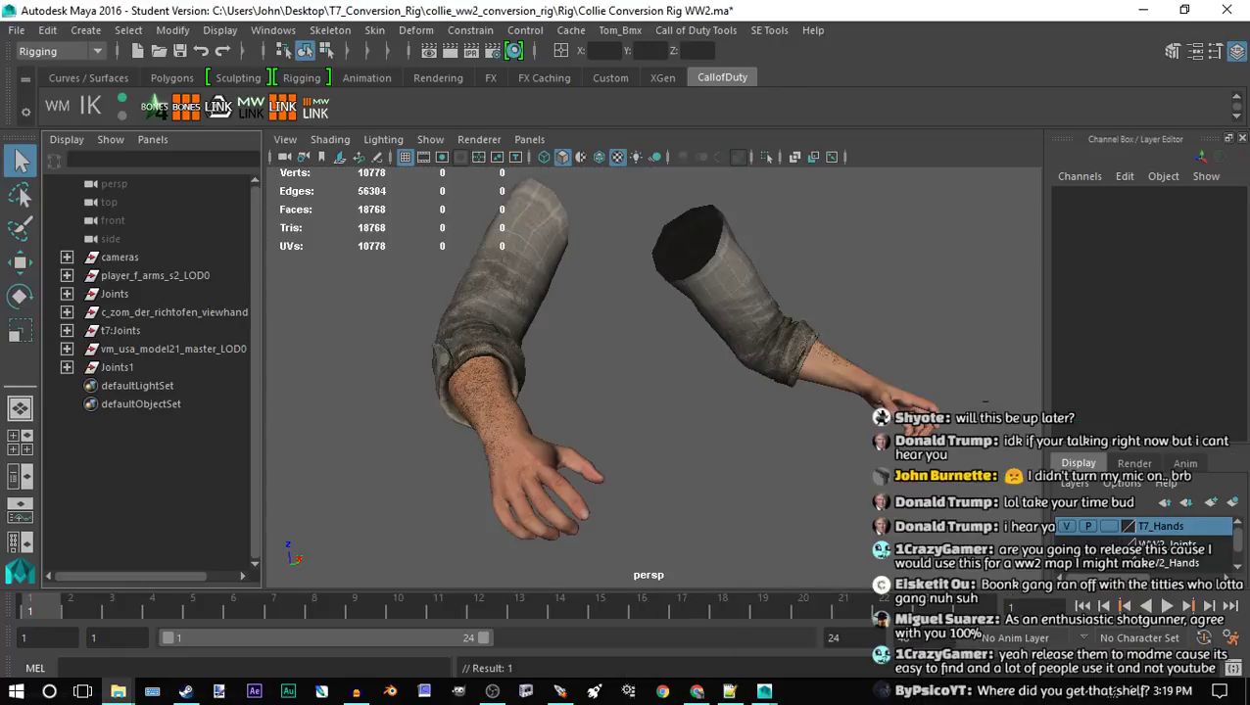
# Link the imported shotgun's j_gun joint to the rig's joints using the Call of Duty link script
pyautogui.scroll(-5, 653, 377)
pyautogui.scroll(-3, 654, 377)
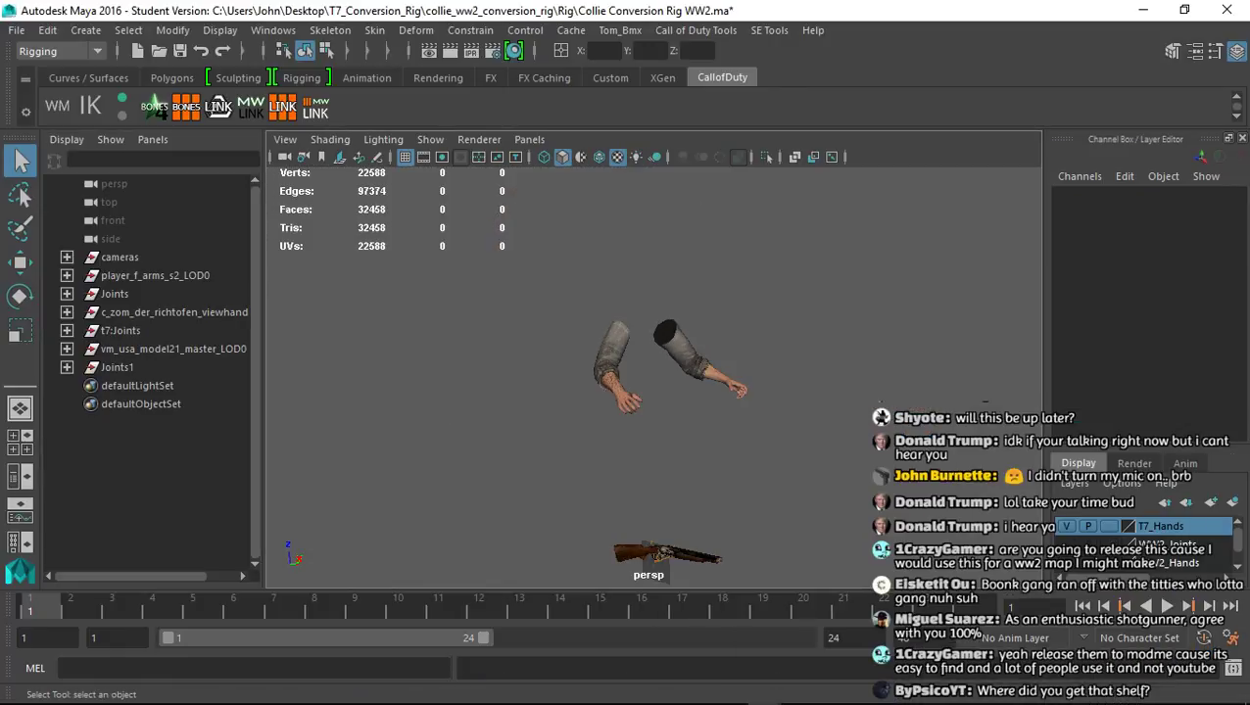
pyautogui.keyDown('alt'); pyautogui.moveTo(653, 377); pyautogui.dragTo(425, 386); pyautogui.keyUp('alt')
pyautogui.keyDown('alt'); pyautogui.moveTo(549, 392); pyautogui.dragTo(547, 326, button='middle'); pyautogui.keyUp('alt')
pyautogui.keyDown('alt'); pyautogui.moveTo(547, 327); pyautogui.dragTo(565, 308); pyautogui.keyUp('alt')
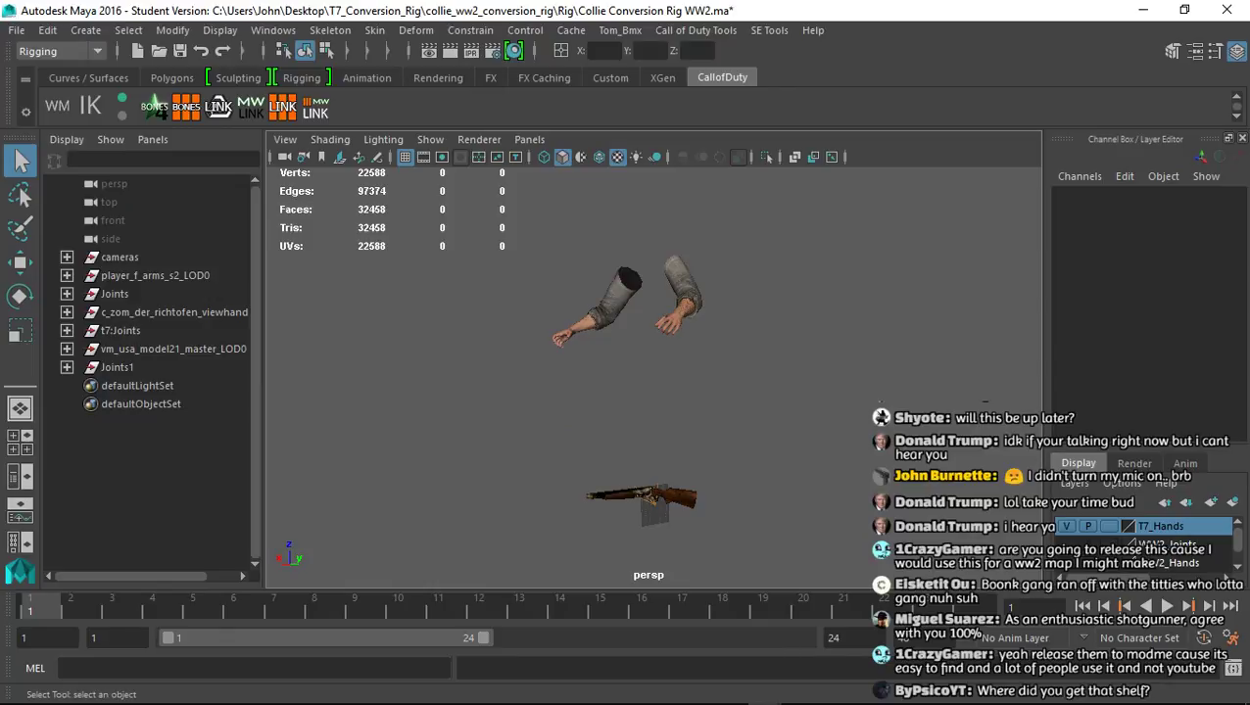
pyautogui.click(217, 108)
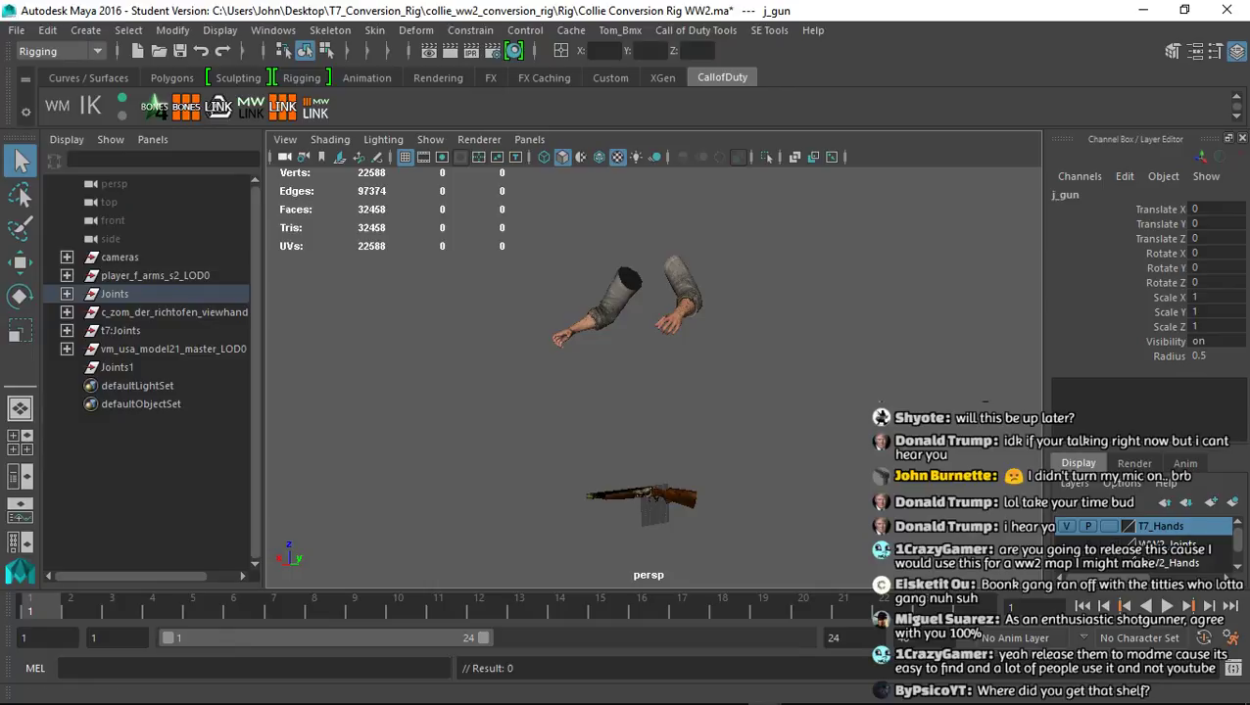
# Close the rig scene and open vm_usa_model21_master_LOD0.mb from the vm_usa_model21_master folder
pyautogui.moveTo(117, 691)
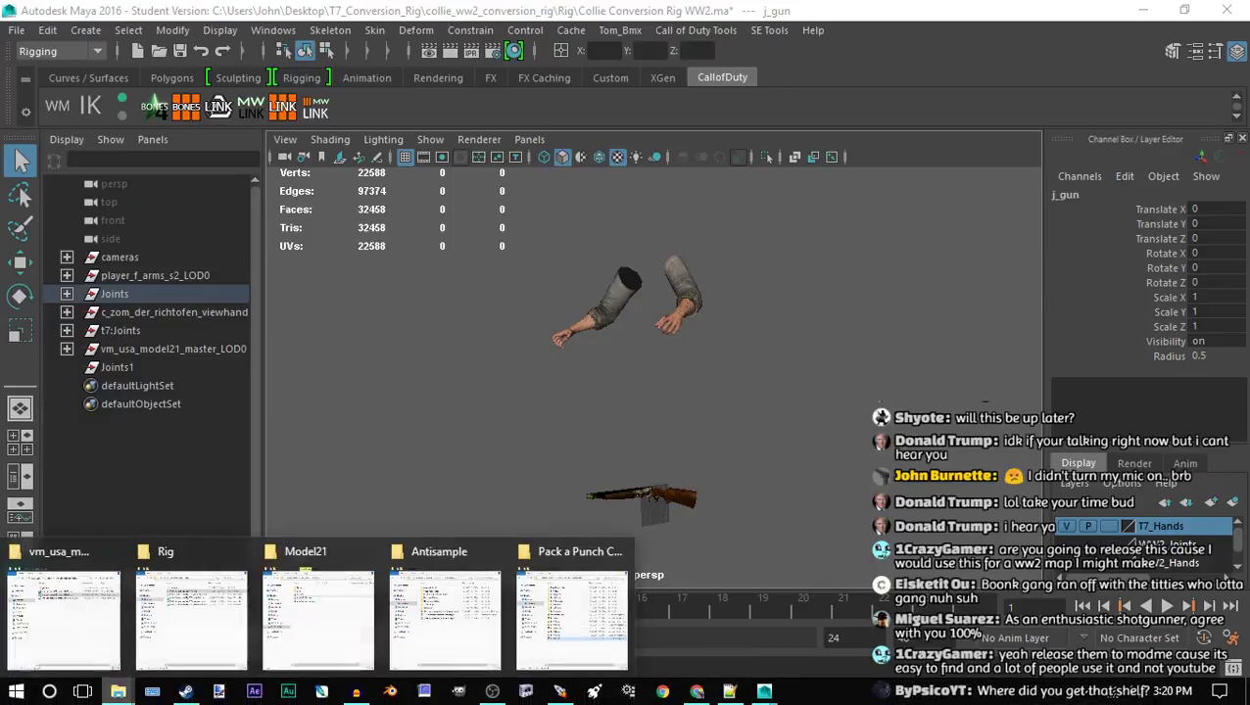
pyautogui.click(83, 573)
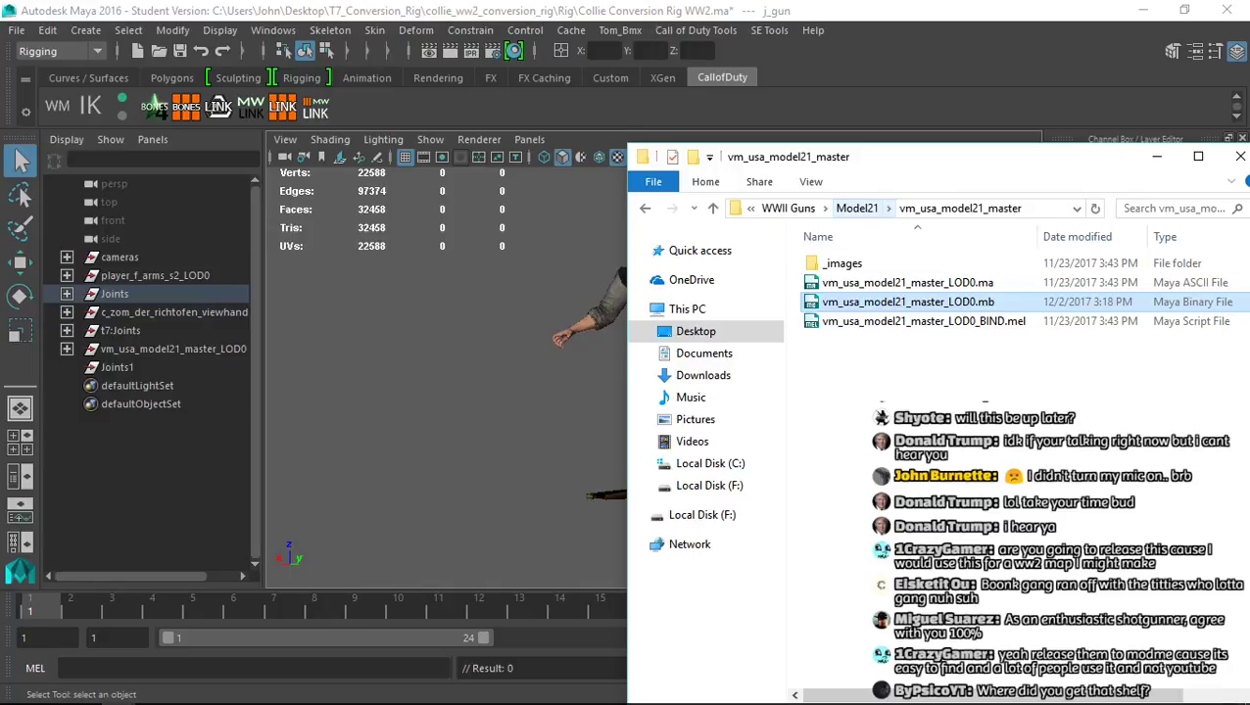
pyautogui.click(857, 208)
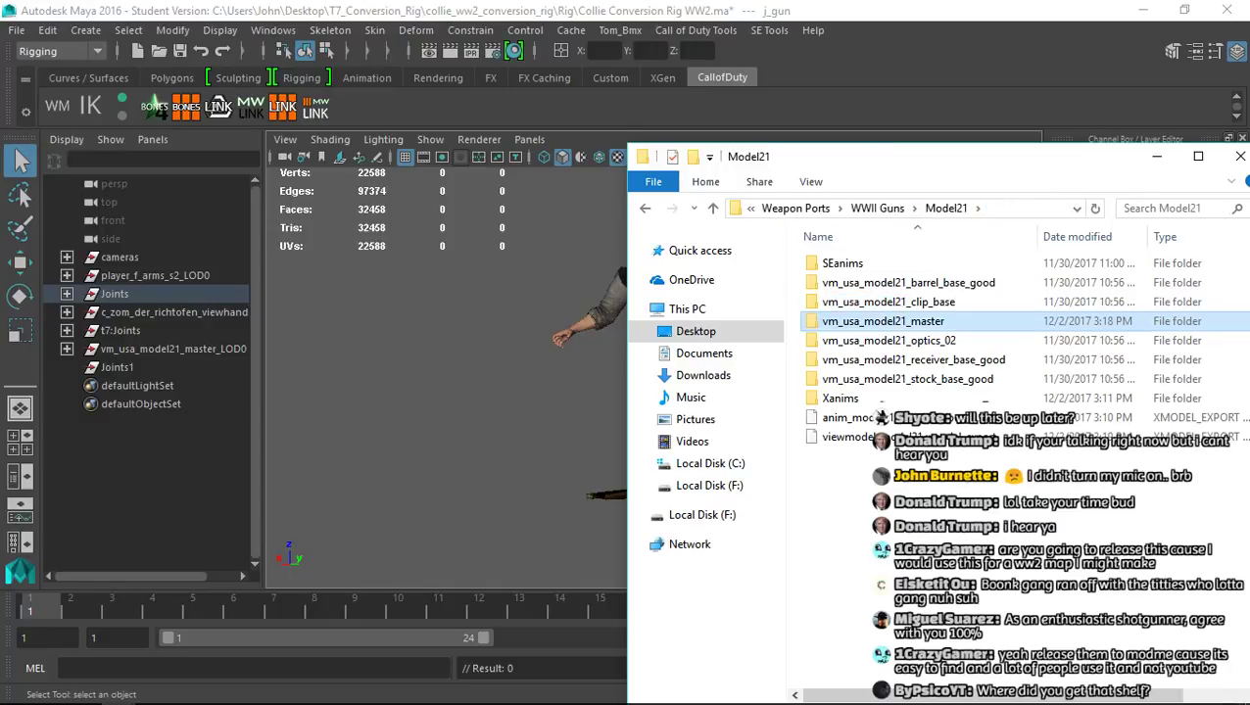
pyautogui.doubleClick(881, 321)
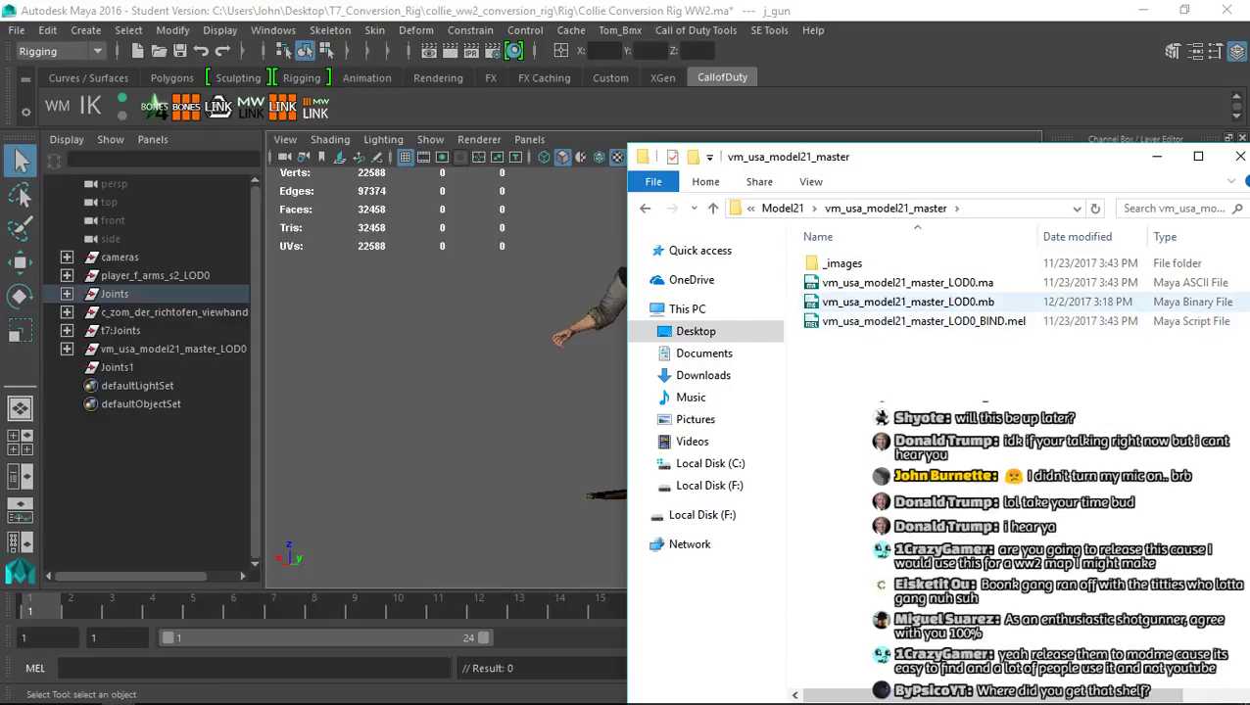
pyautogui.click(907, 301)
pyautogui.click(1227, 10)
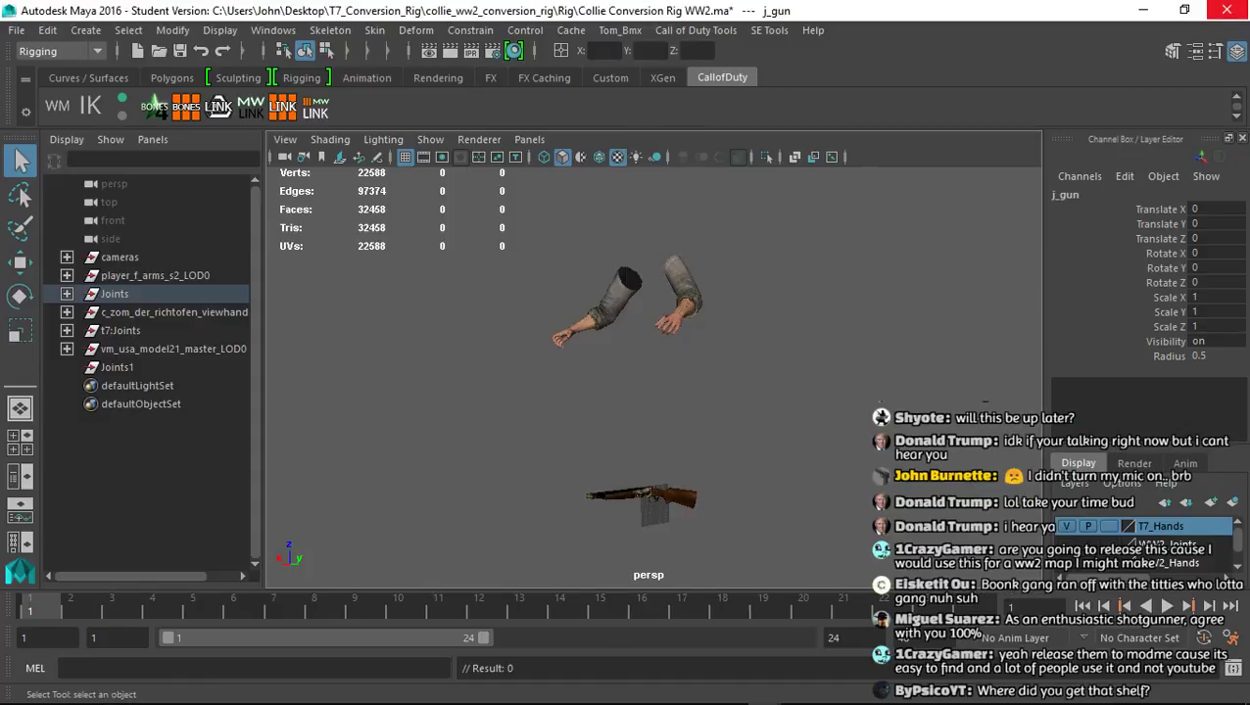
pyautogui.click(624, 377)
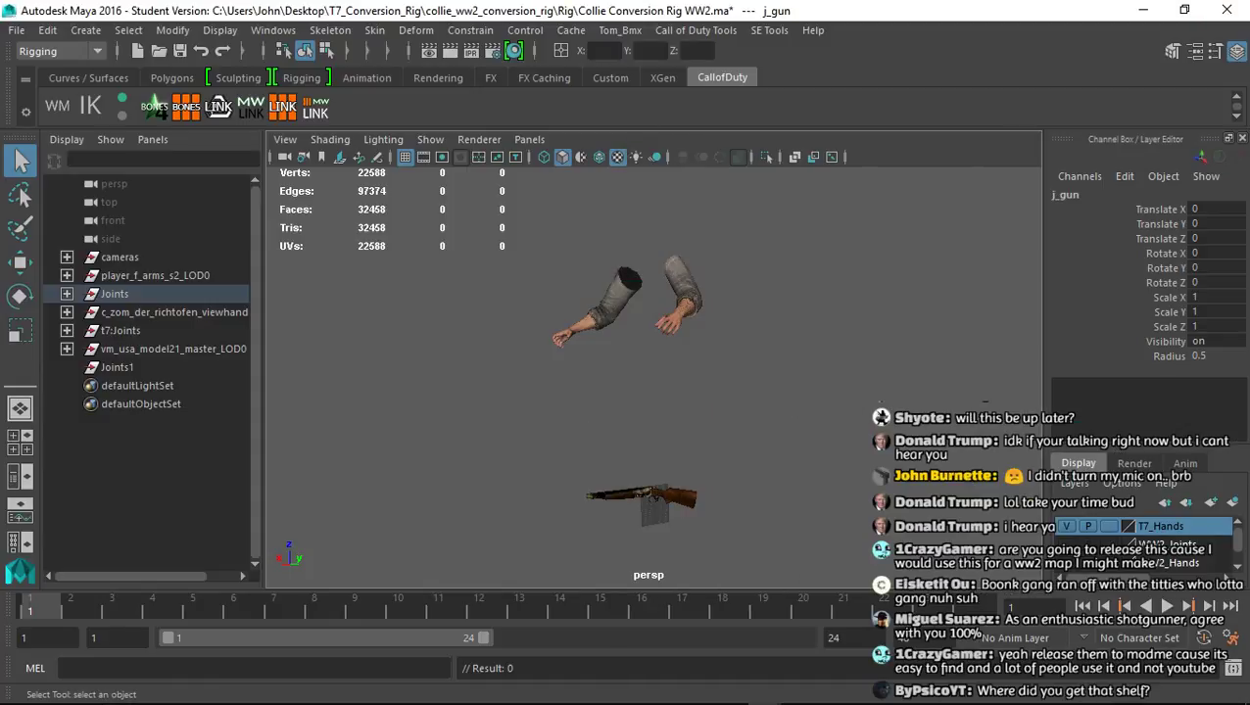
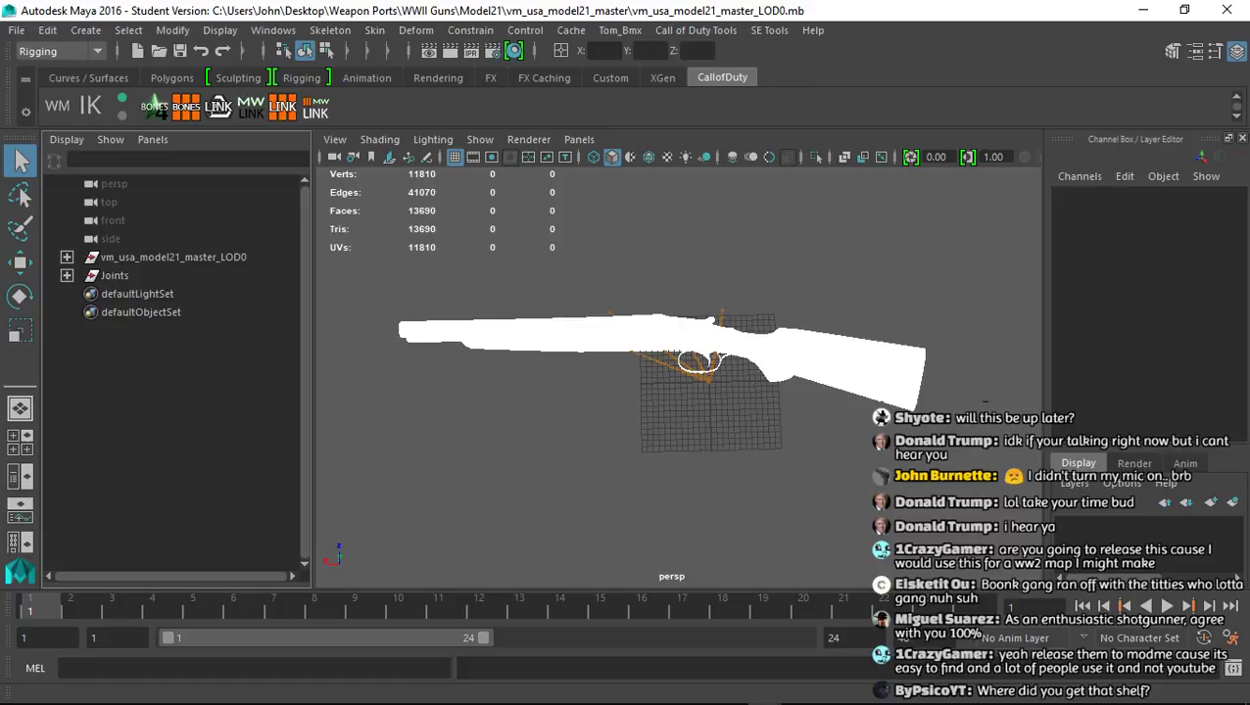
pyautogui.click(677, 441)
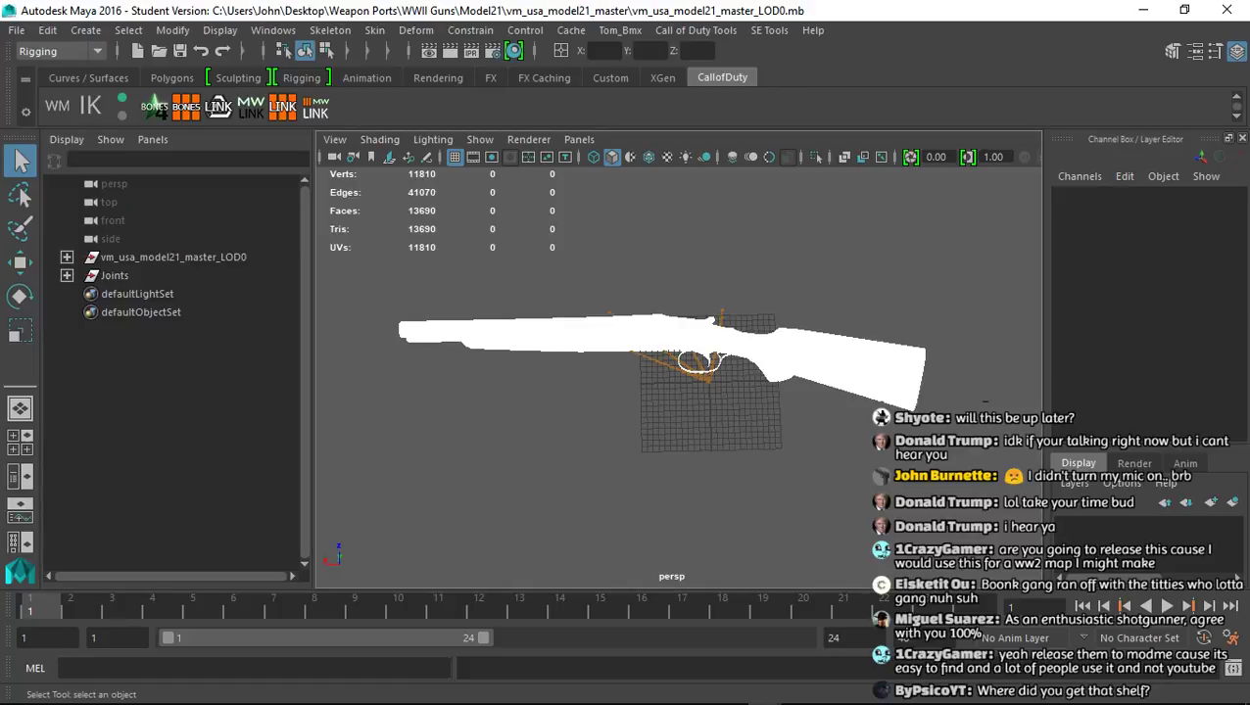
# Bind the master model by running vm_usa_model21_master_LOD0_BIND.mel in the scene, and expand the mesh group and the j_gun joint hierarchy
pyautogui.click(66, 275)
pyautogui.click(67, 257)
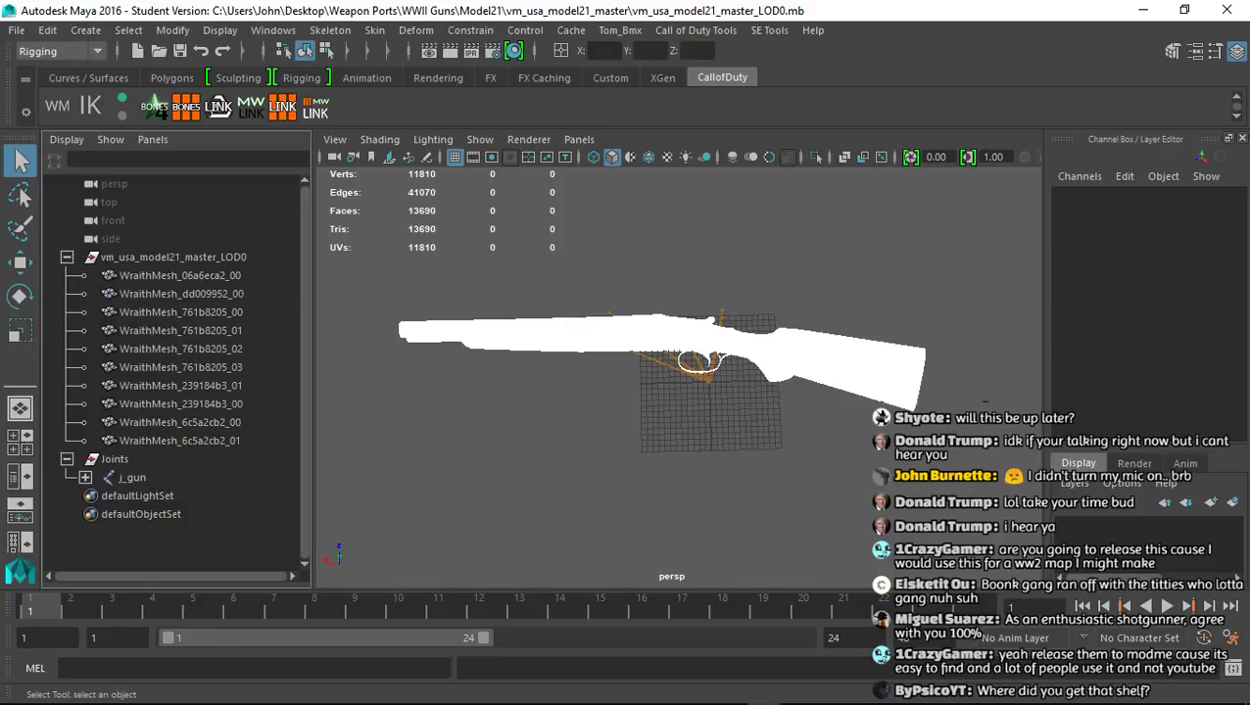
pyautogui.click(678, 441)
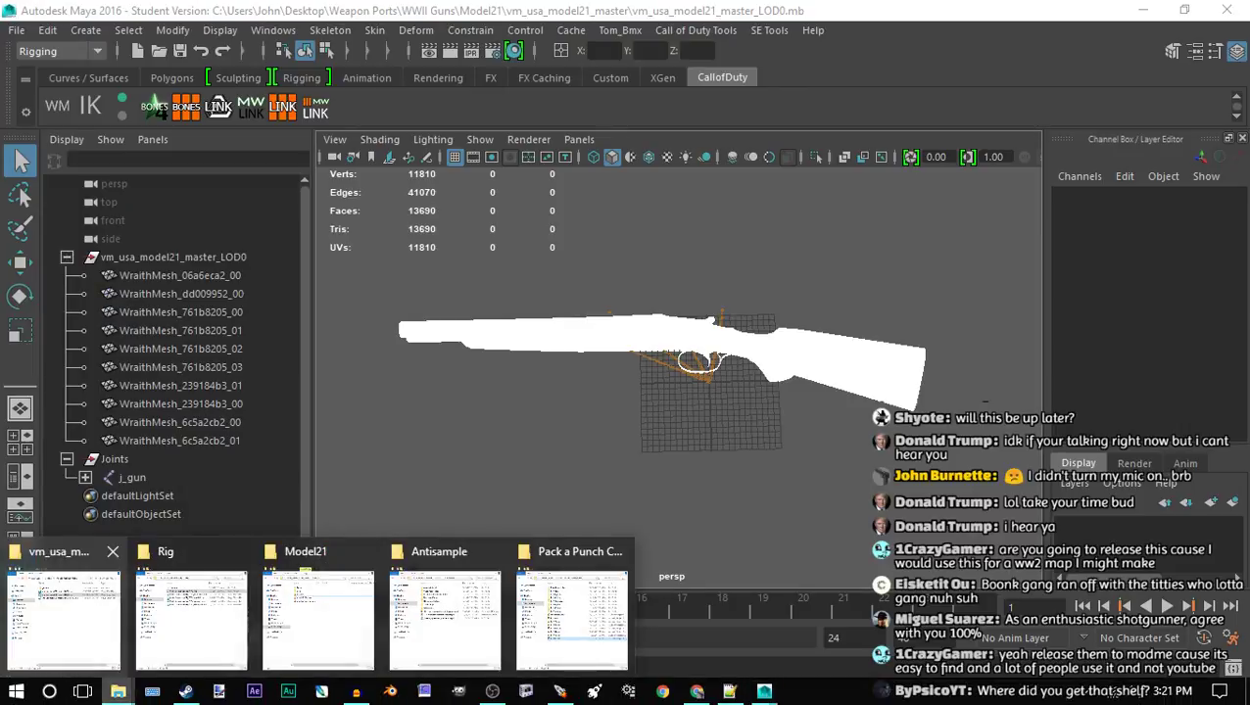
pyautogui.click(312, 609)
pyautogui.click(924, 321)
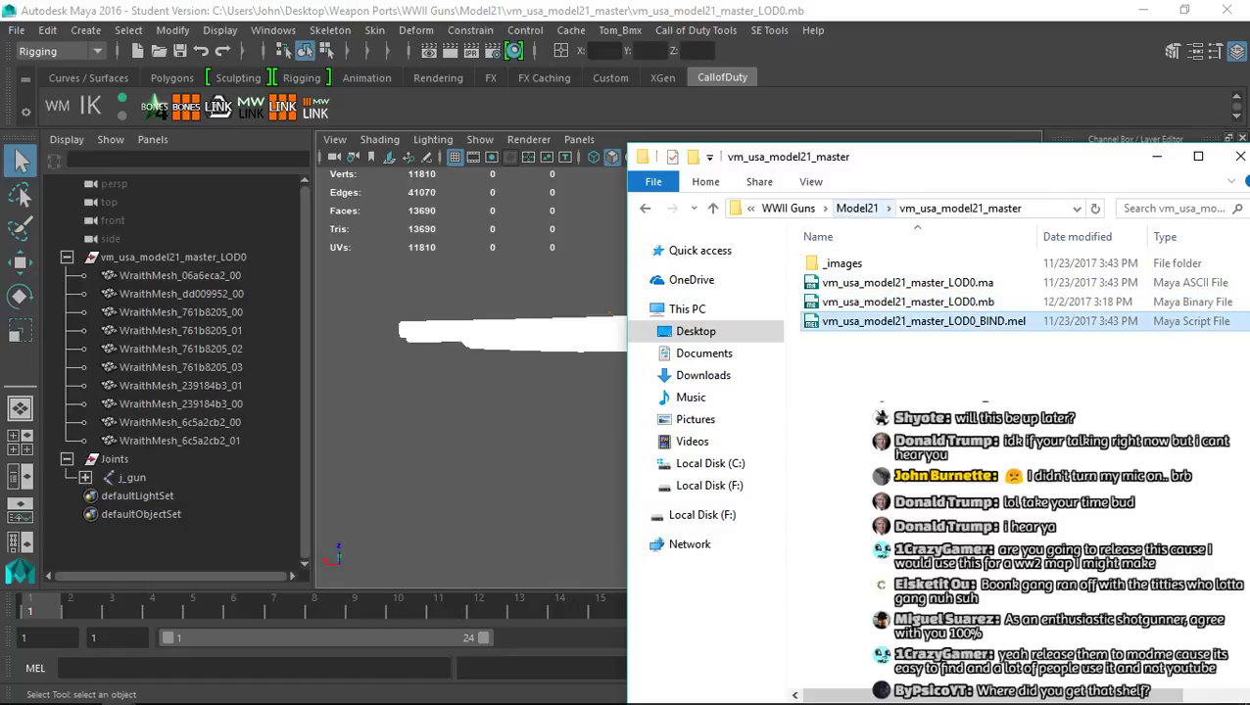
pyautogui.moveTo(923, 322); pyautogui.dragTo(553, 402)
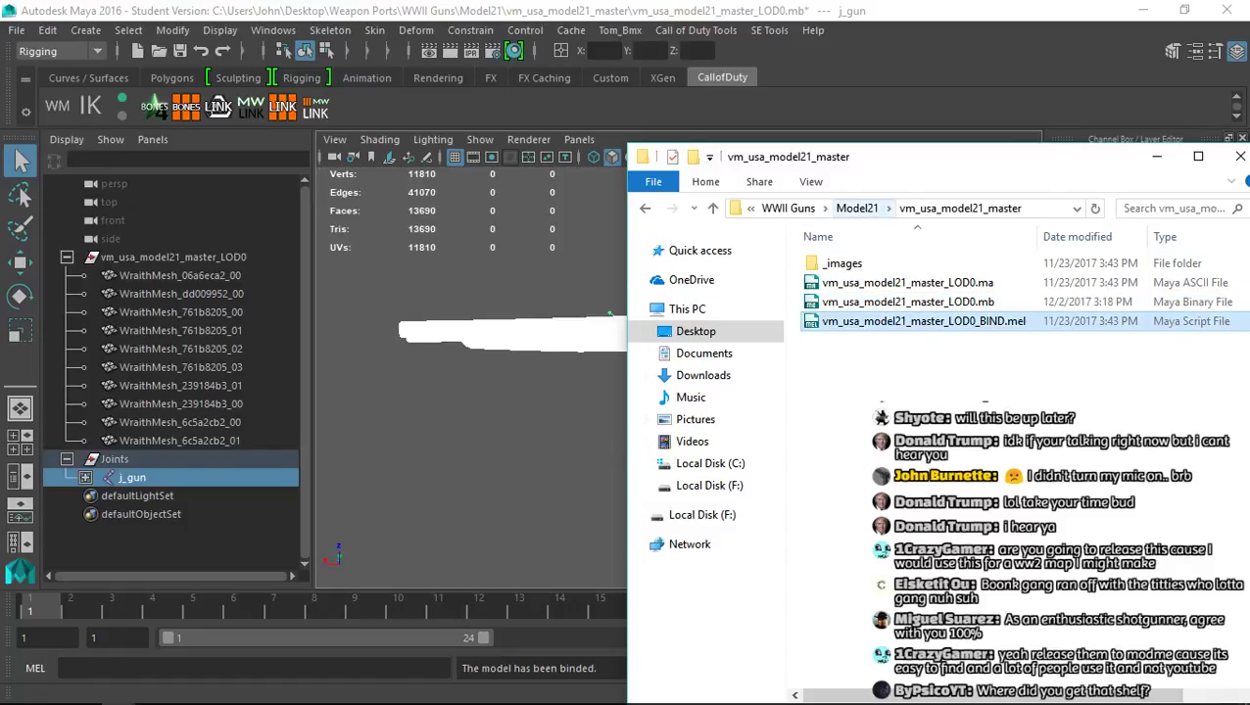
pyautogui.click(86, 478)
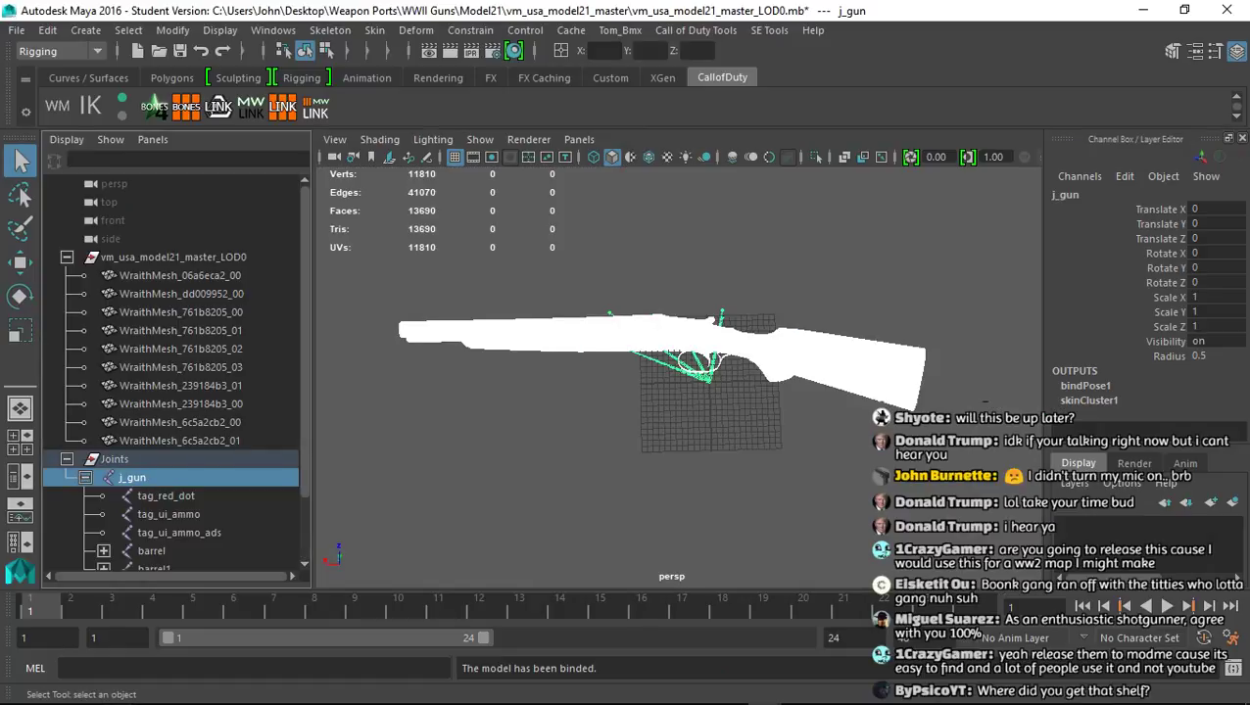
# Run the bind scripts from the vm_usa_model21_clip_base and vm_usa_model21_barrel_base_good folders on the shotgun
pyautogui.click(118, 691)
pyautogui.click(122, 612)
pyautogui.click(854, 209)
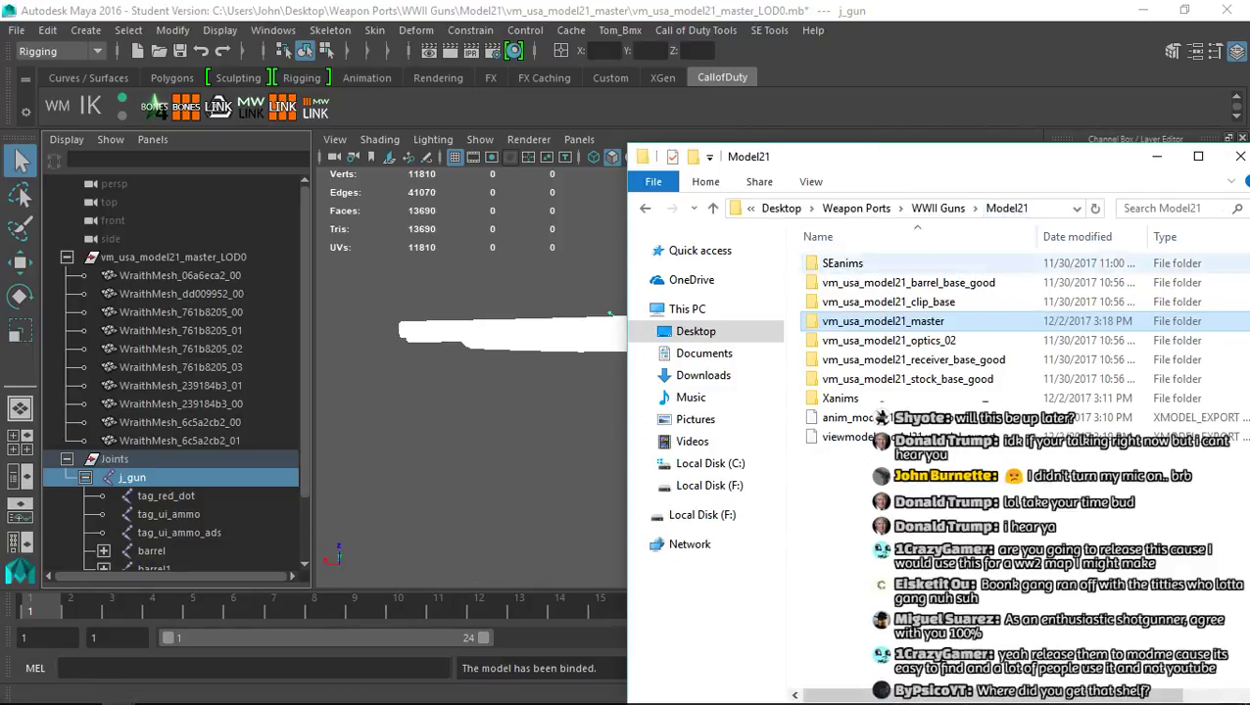
pyautogui.doubleClick(888, 302)
pyautogui.click(924, 302)
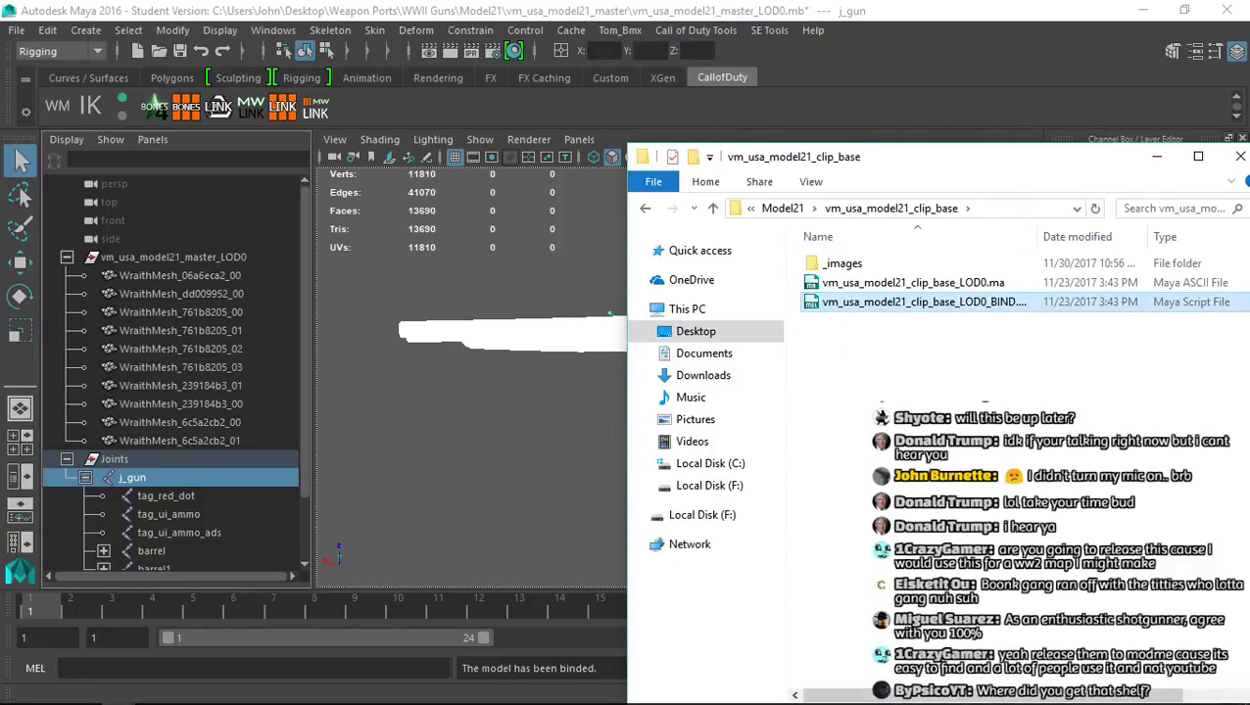
pyautogui.click(783, 209)
pyautogui.doubleClick(881, 282)
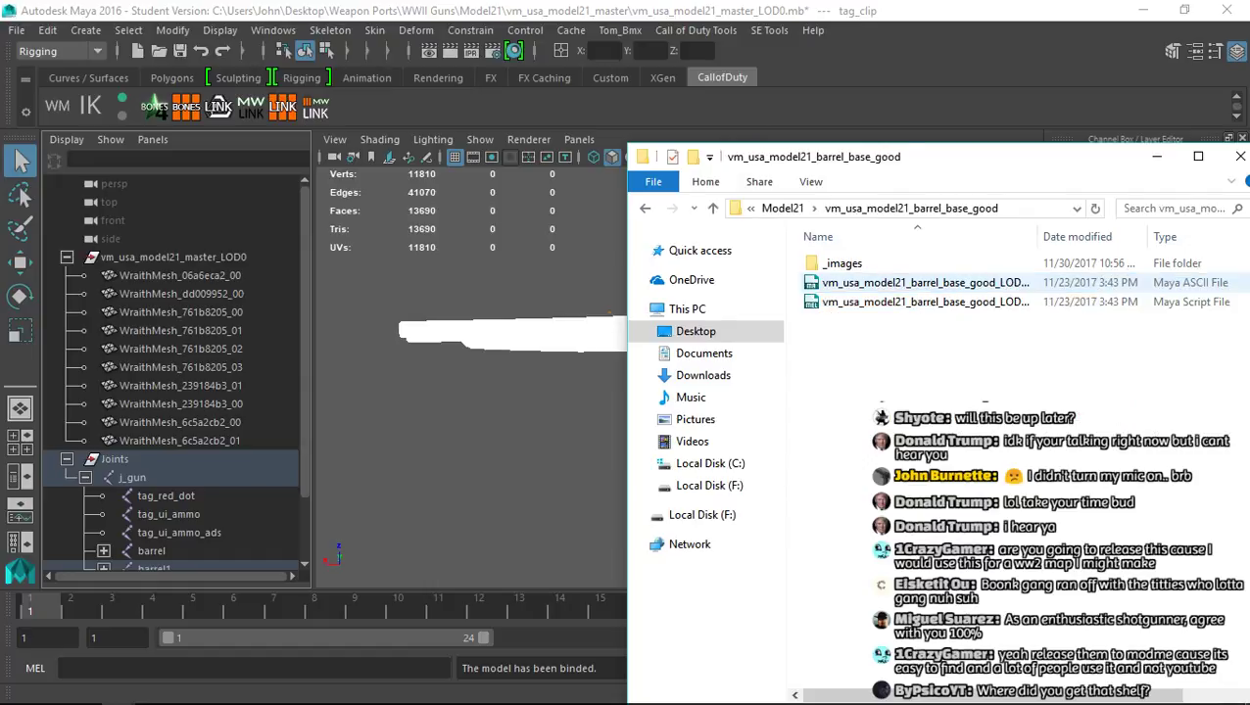
pyautogui.click(151, 550)
# Run the bind scripts from the vm_usa_model21_receiver_base_good and vm_usa_model21_stock_base_good folders on the shotgun
pyautogui.click(783, 209)
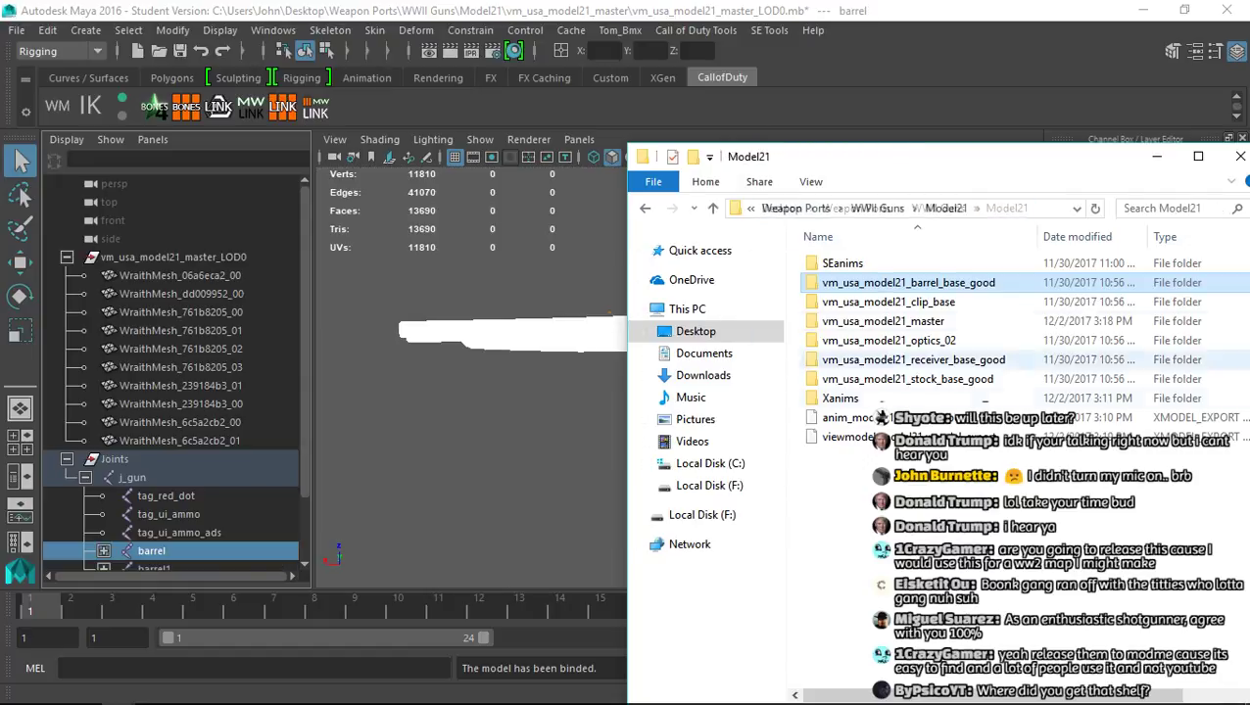
pyautogui.doubleClick(912, 359)
pyautogui.click(924, 302)
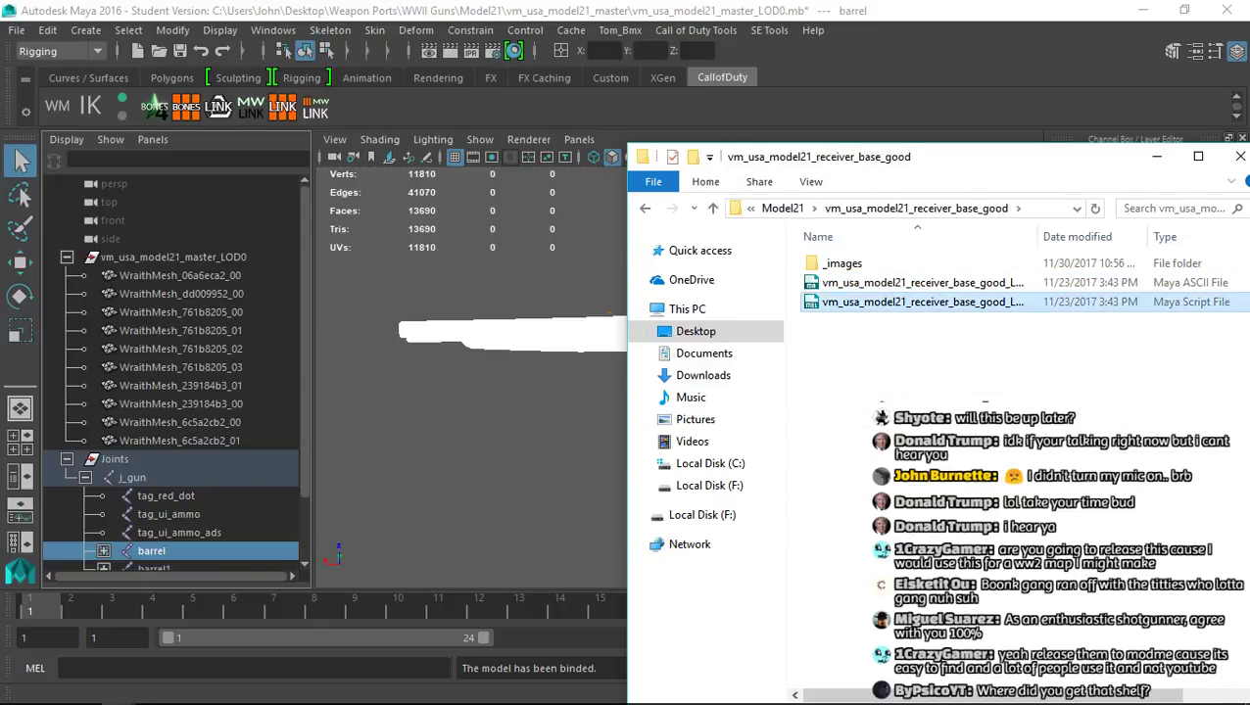
pyautogui.moveTo(924, 302); pyautogui.dragTo(539, 431)
pyautogui.click(782, 209)
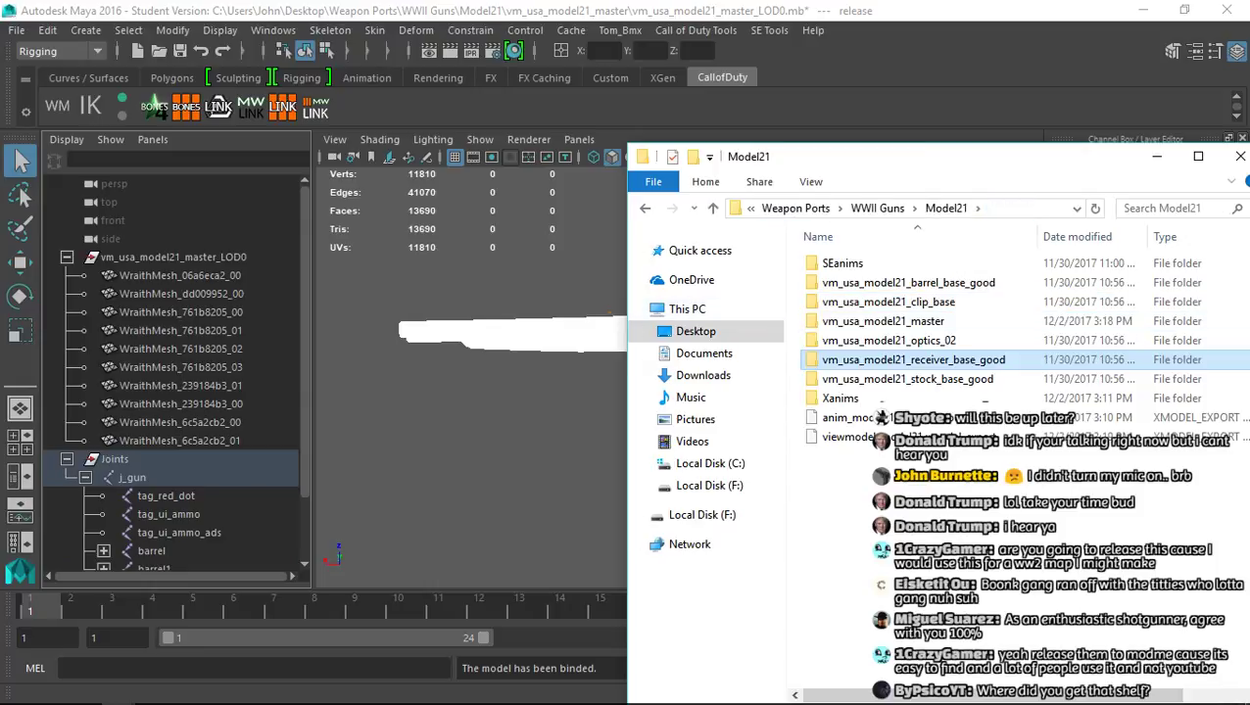
pyautogui.doubleClick(907, 379)
pyautogui.click(924, 302)
pyautogui.moveTo(924, 302); pyautogui.dragTo(534, 426)
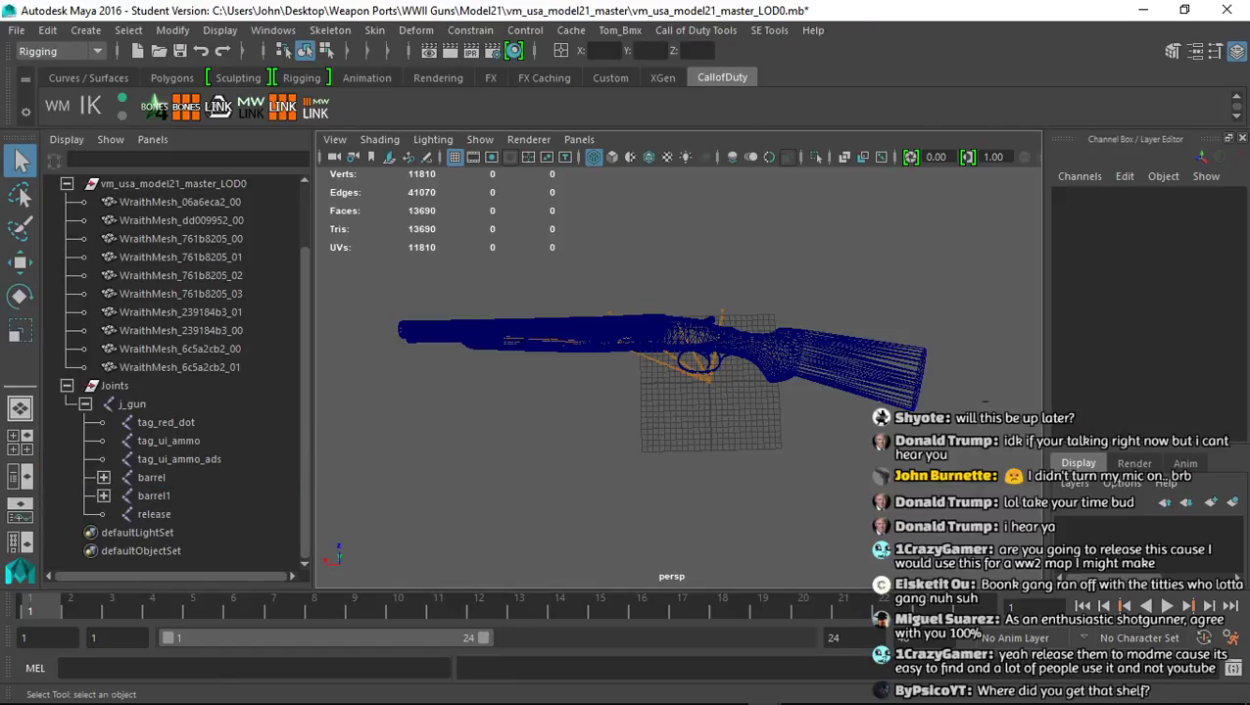
# Rename the tag_silencer joint under barrel to tag_flash
pyautogui.click(103, 477)
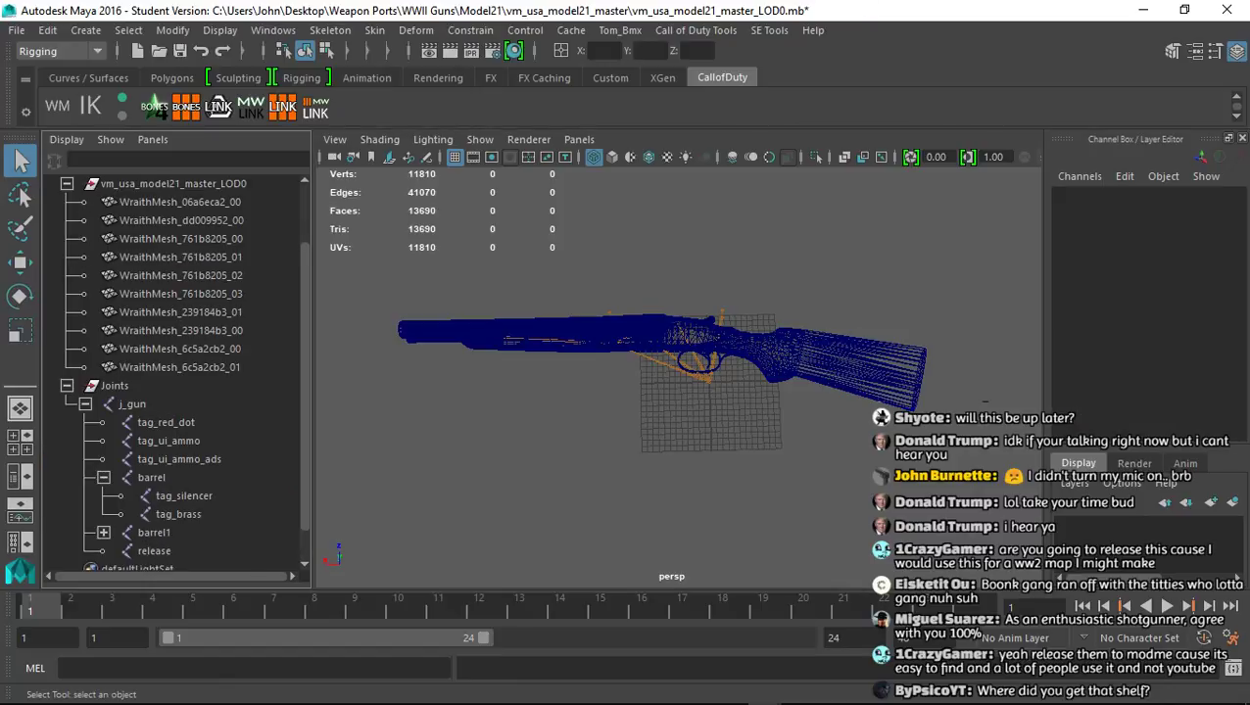
pyautogui.click(181, 495)
pyautogui.doubleClick(196, 497)
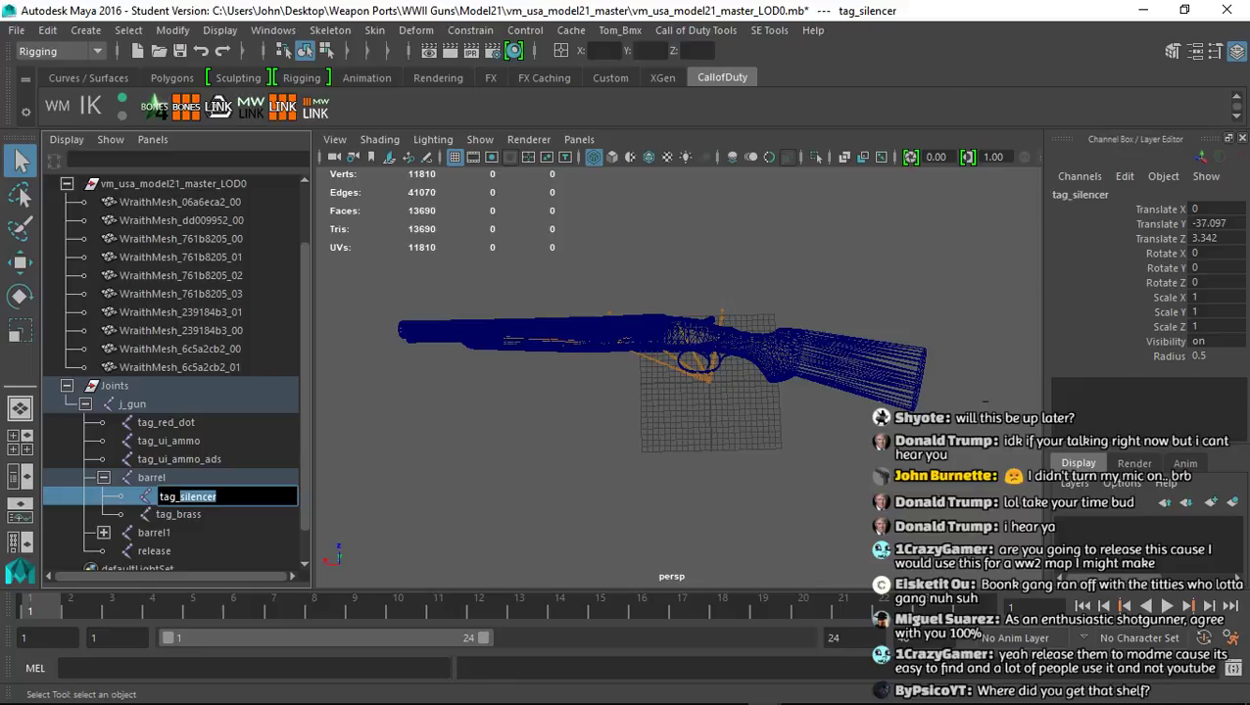
pyautogui.write('flash')
pyautogui.press('Return')
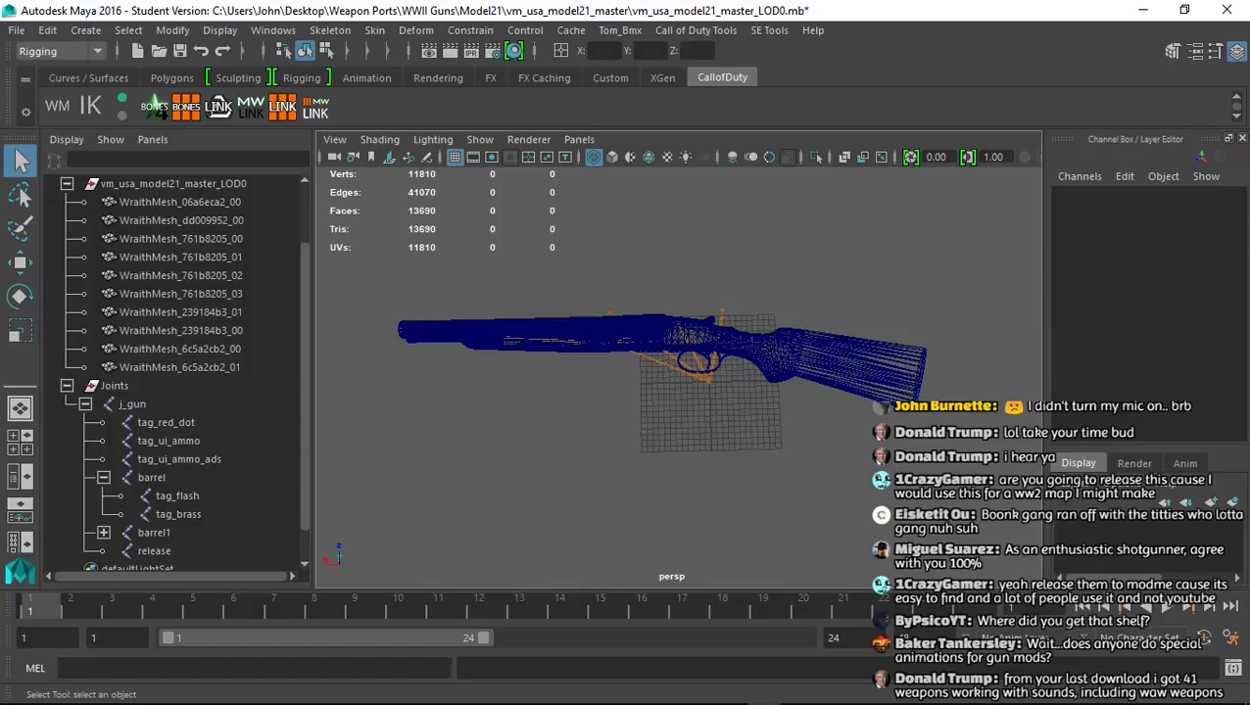
# Save the scene as vm_usa_model21_master_LOD0.mb in the vm_usa_model21_master folder, replacing the existing file
pyautogui.click(131, 403)
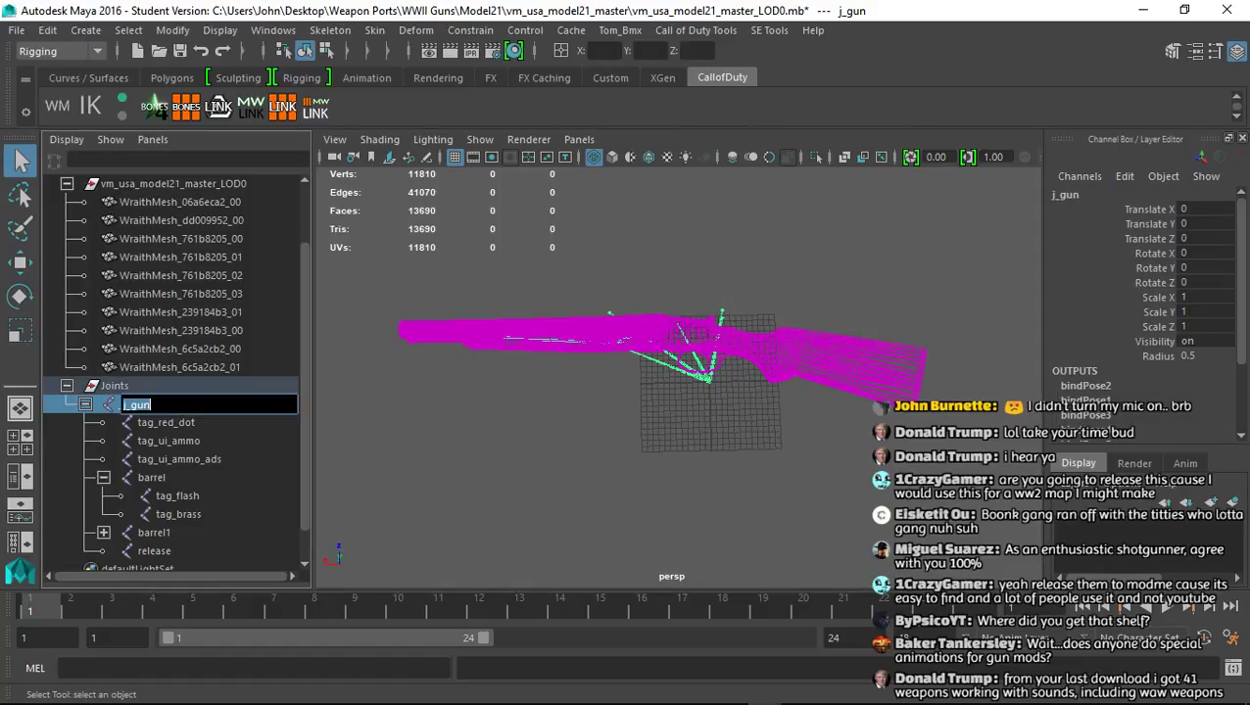
pyautogui.keyDown('ctrl'); pyautogui.click(131, 403); pyautogui.keyUp('ctrl')
pyautogui.click(17, 29)
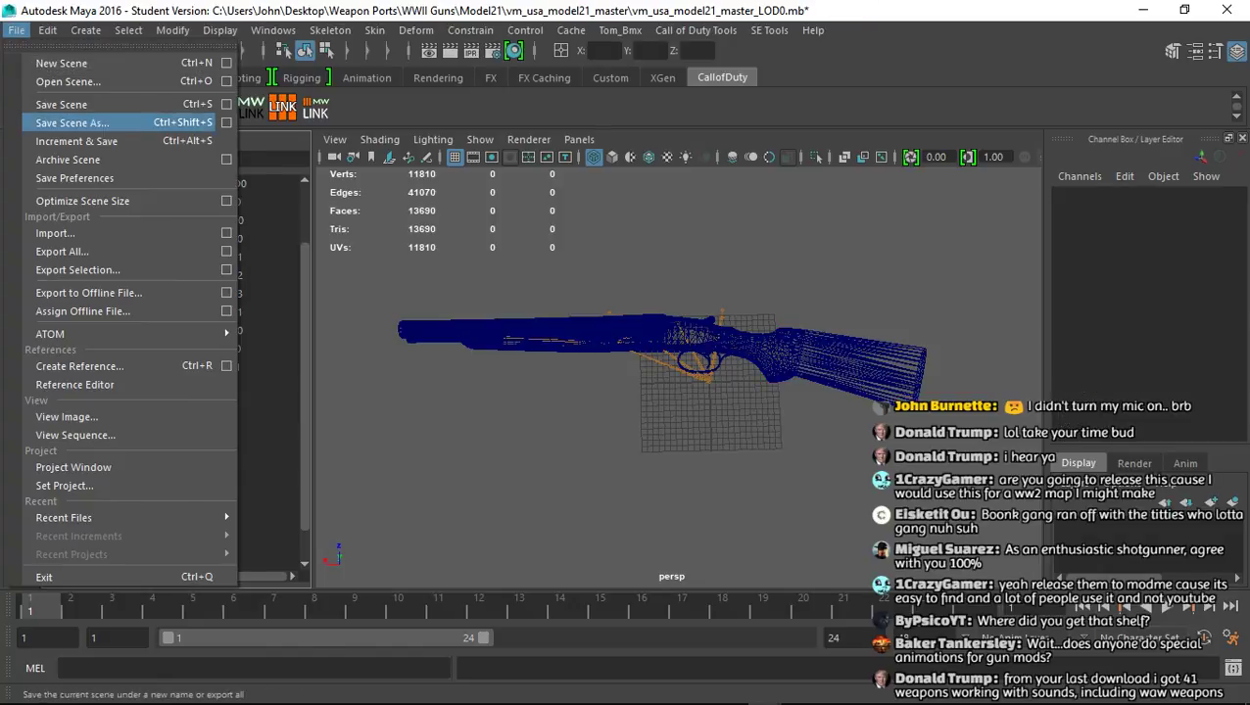
pyautogui.click(71, 123)
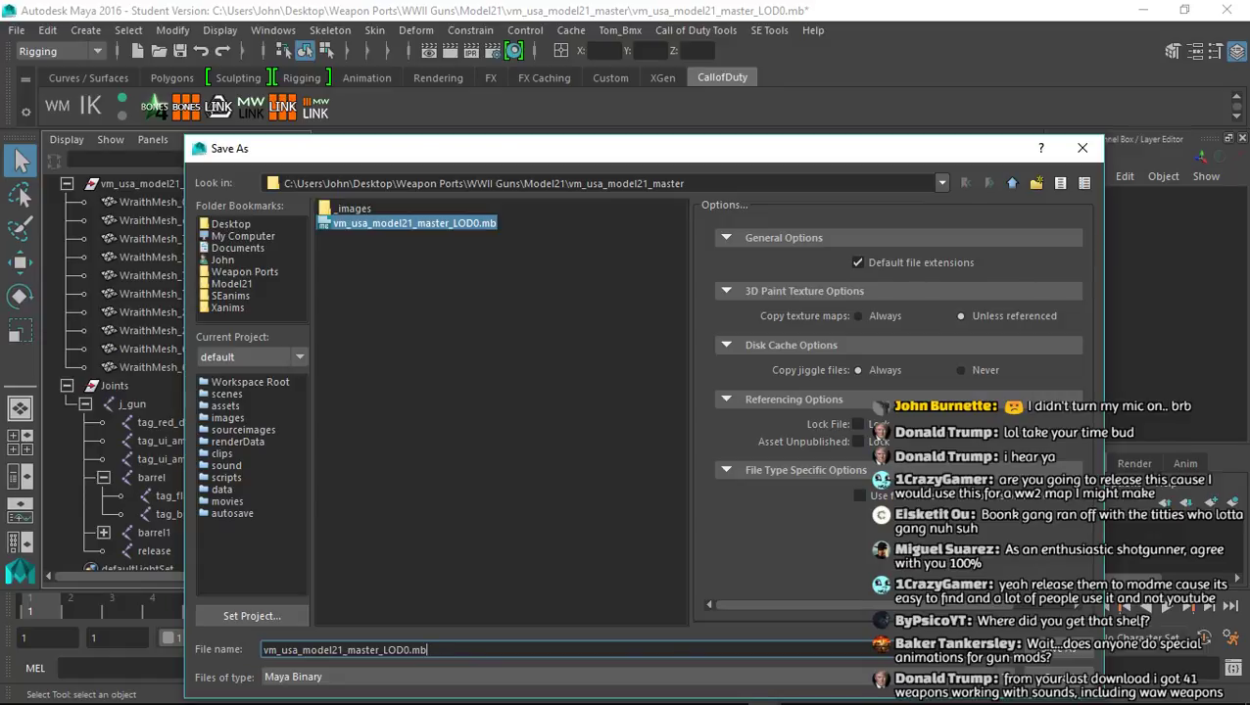
pyautogui.press('Return')
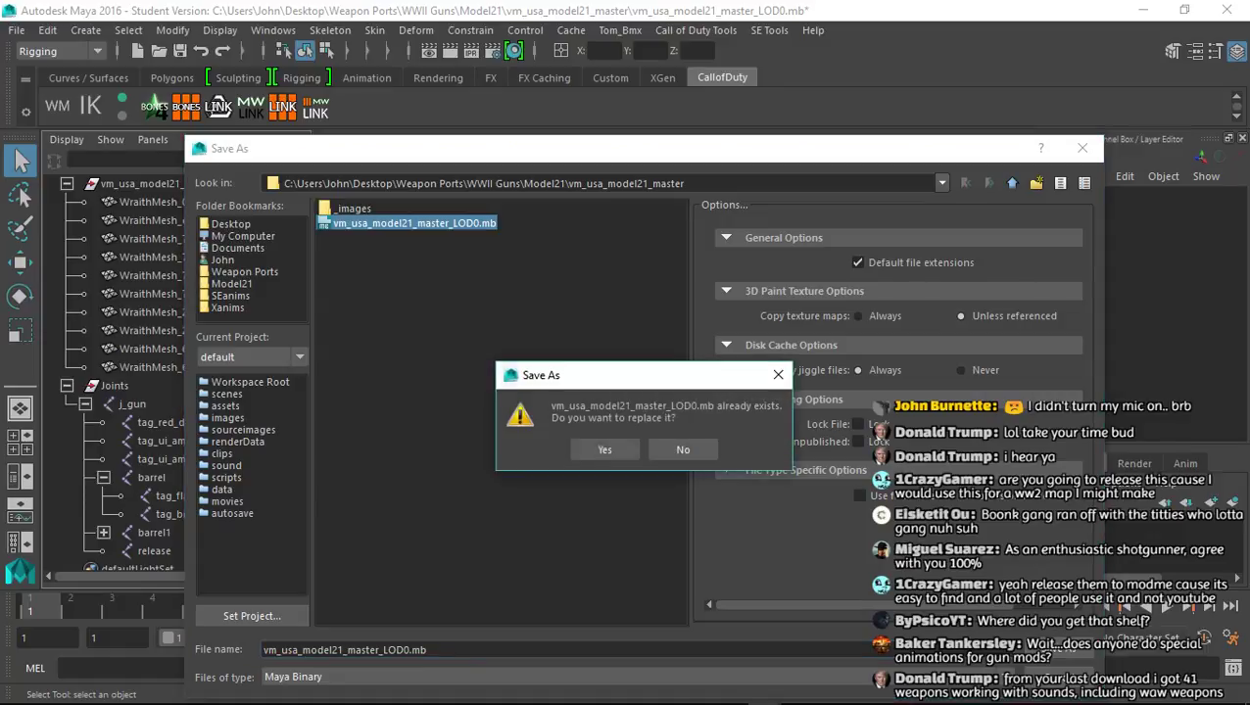
pyautogui.press('Return')
pyautogui.press('Return')
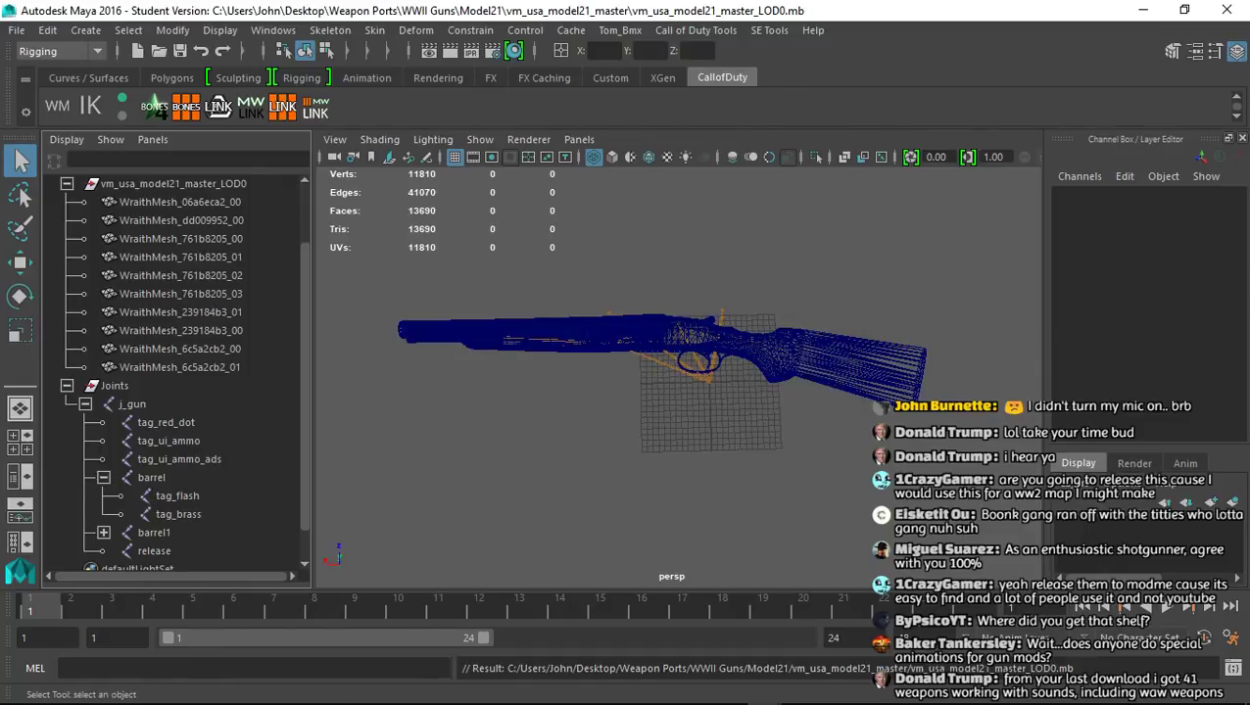
# Rename the j_gun root joint to tag_weapon
pyautogui.doubleClick(132, 404)
pyautogui.write('tag_wea')
pyautogui.write('pon')
pyautogui.press('Return')
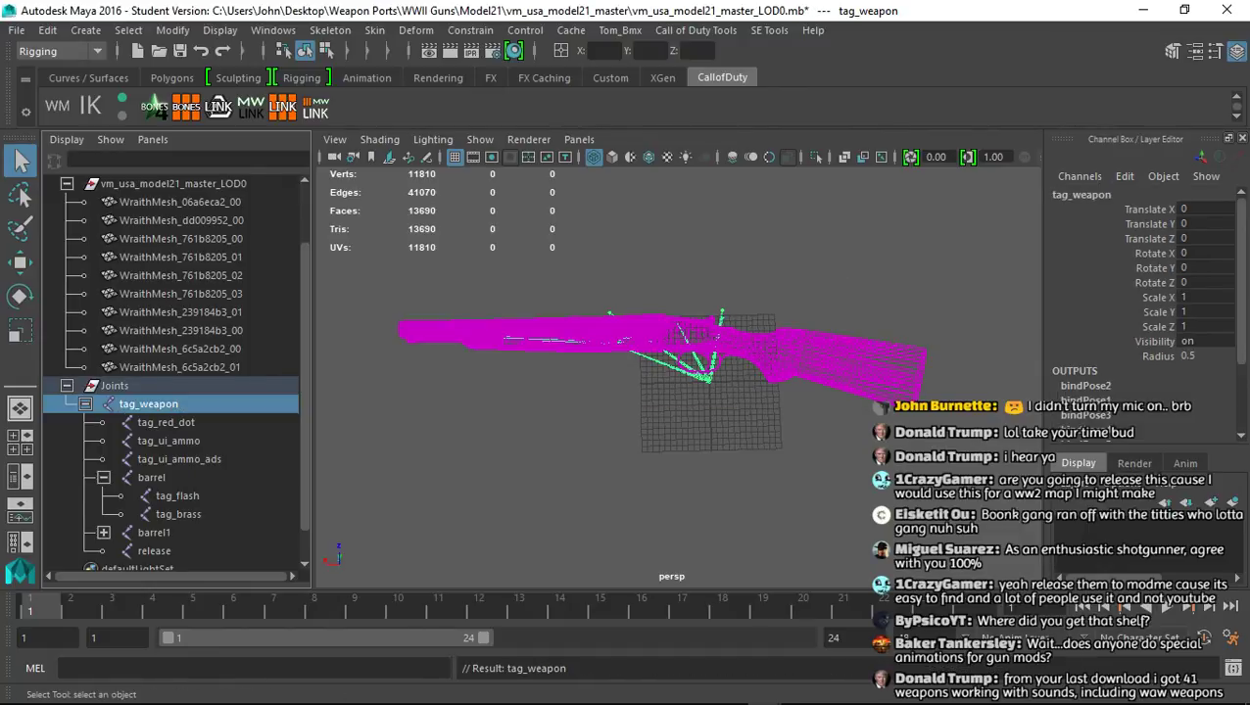
pyautogui.click(470, 460)
# Select the full hierarchies of the Joints group and the vm_usa_model21_master_LOD0 mesh group
pyautogui.click(115, 386)
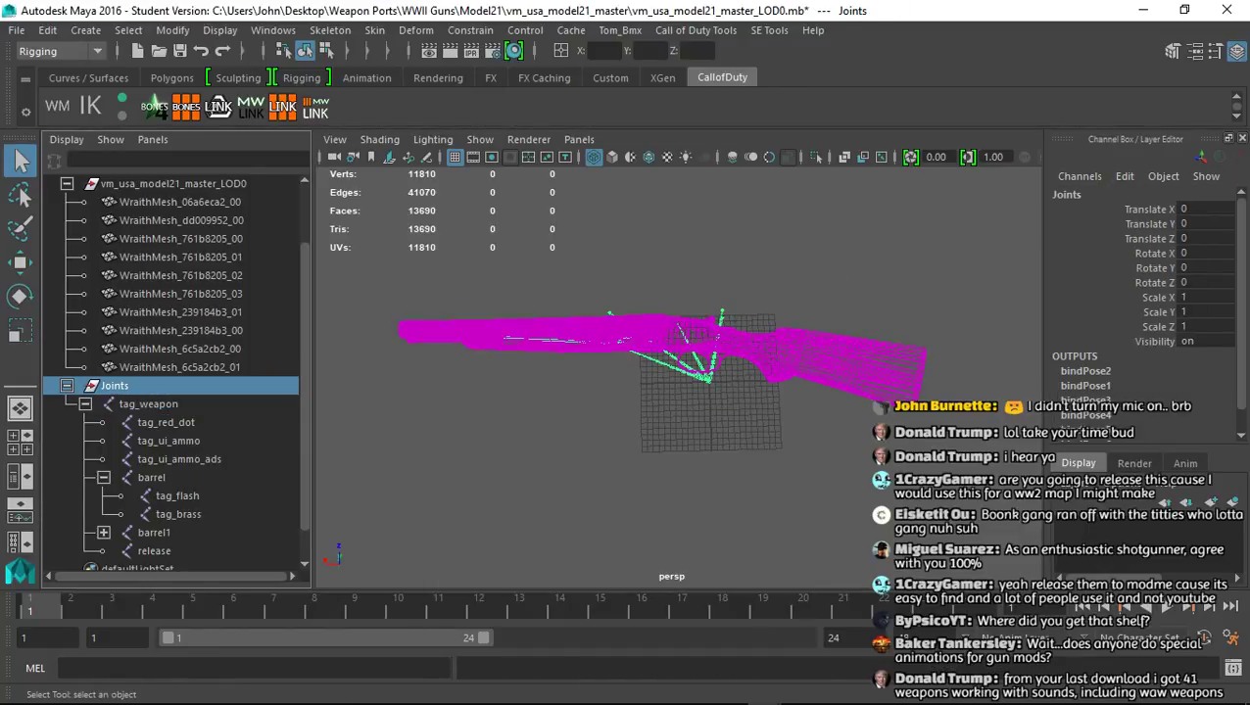
pyautogui.scroll(2, 147, 343)
pyautogui.keyDown('ctrl'); pyautogui.click(174, 257); pyautogui.keyUp('ctrl')
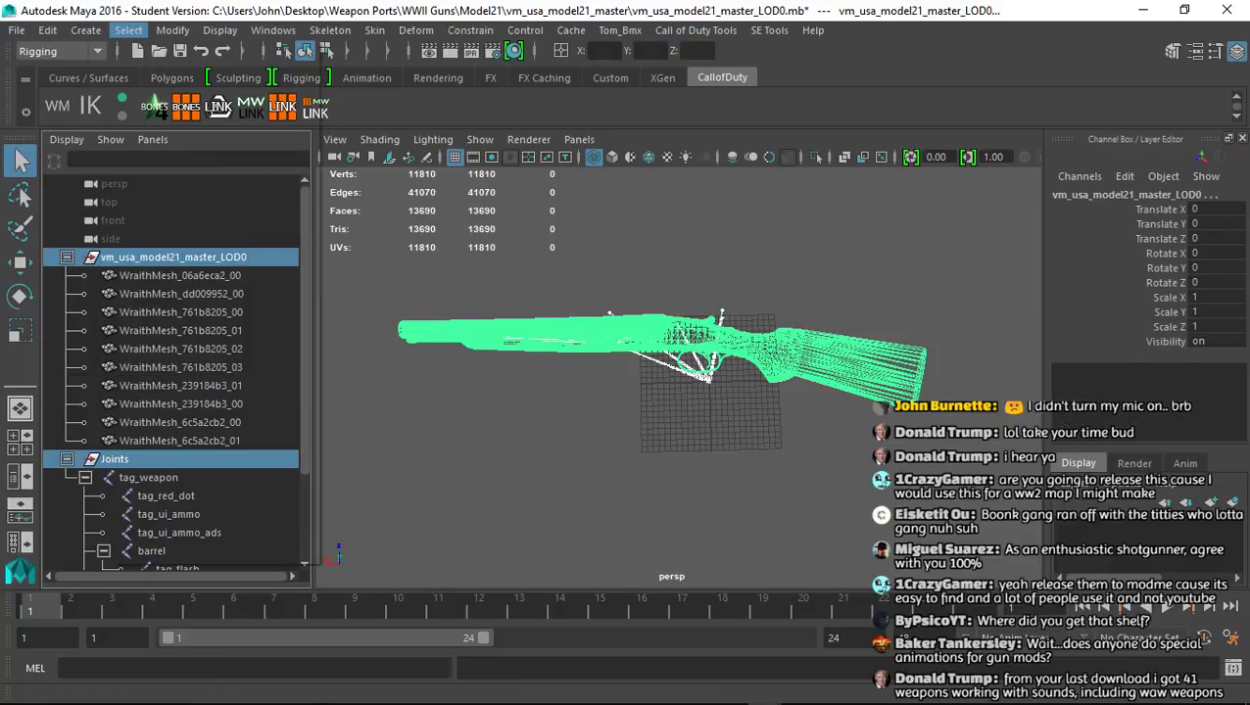
pyautogui.click(129, 29)
pyautogui.click(137, 118)
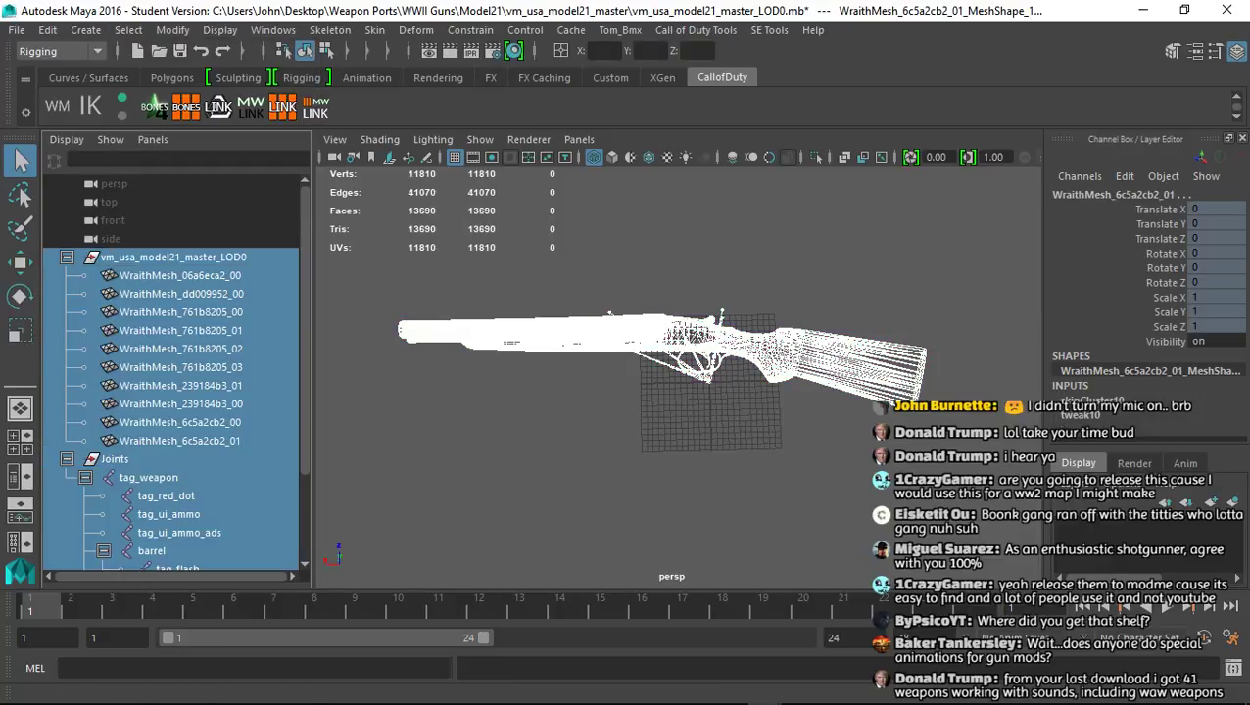
# Set the XModel export destination to viewmodel_model21.xmodel_export in the Model21 folder, replacing the existing file
pyautogui.click(696, 29)
pyautogui.click(720, 63)
pyautogui.click(717, 312)
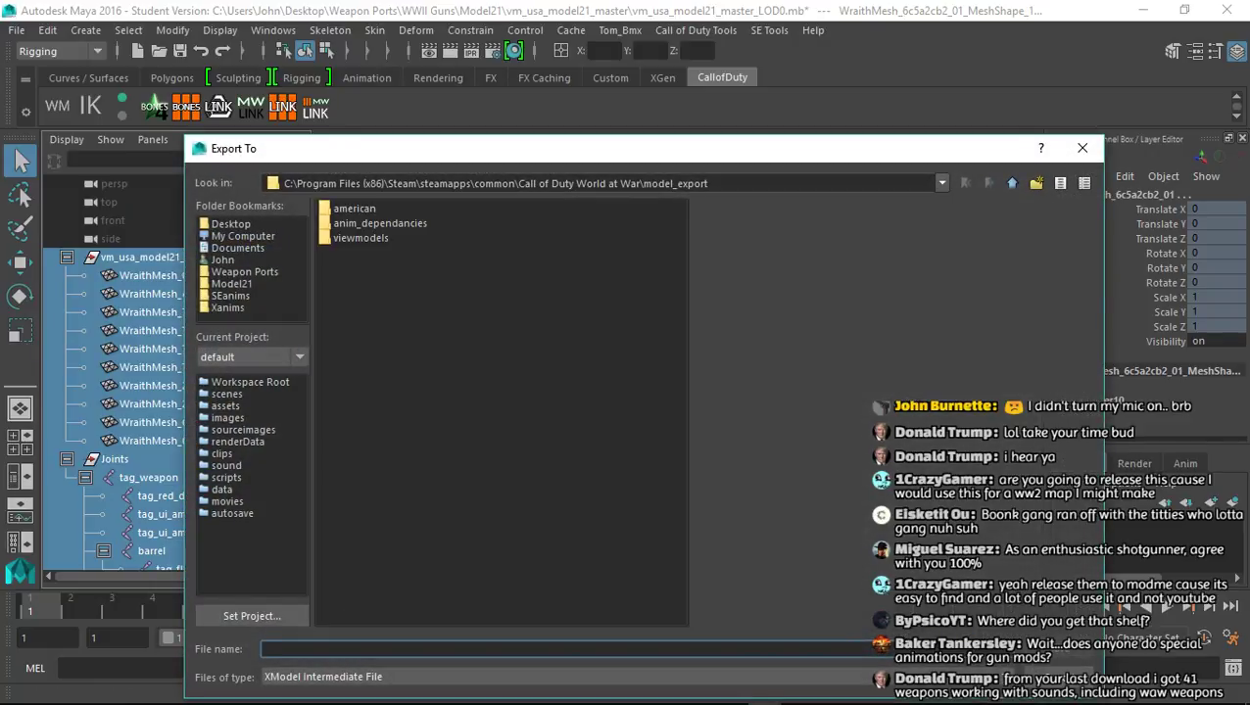
pyautogui.click(233, 284)
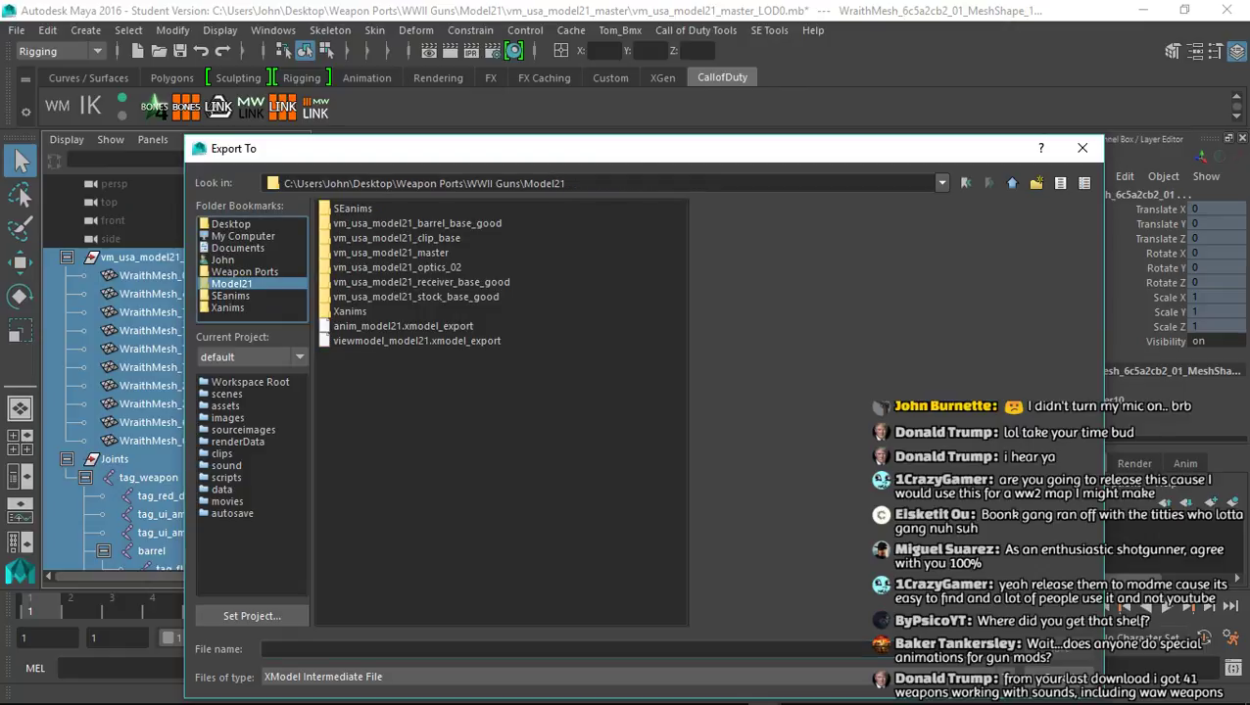
pyautogui.click(231, 296)
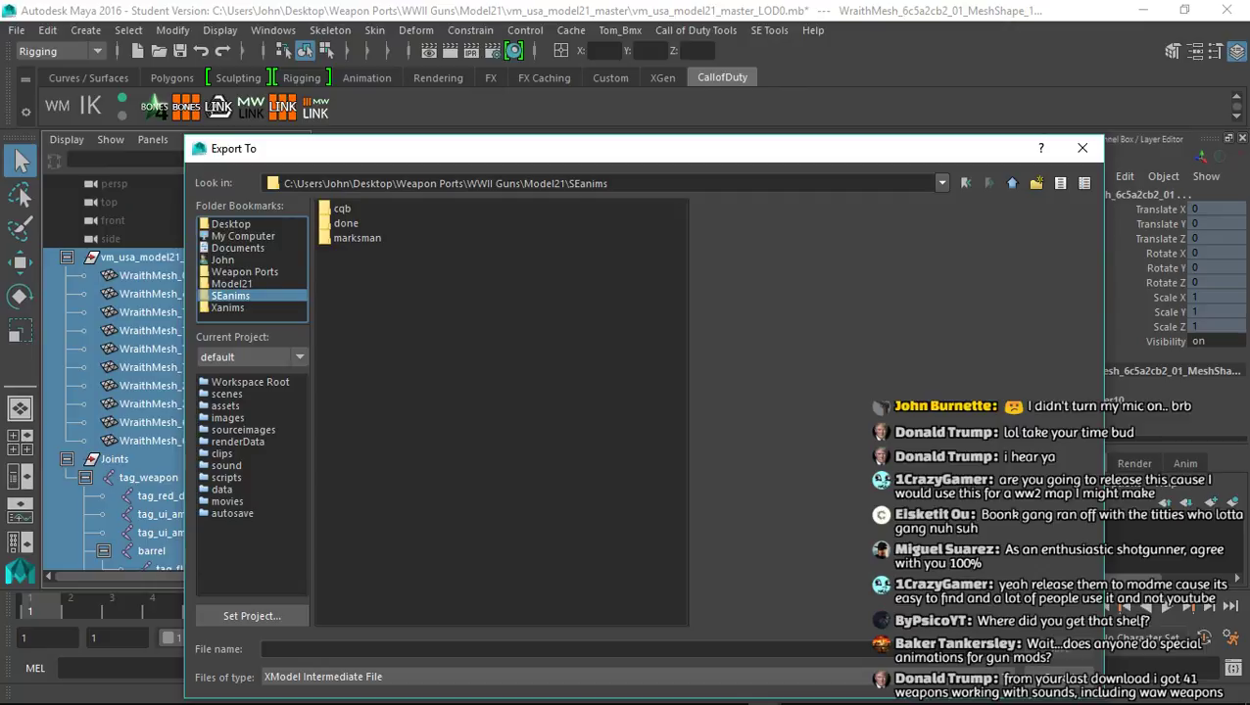
pyautogui.click(228, 307)
pyautogui.click(231, 296)
pyautogui.click(228, 308)
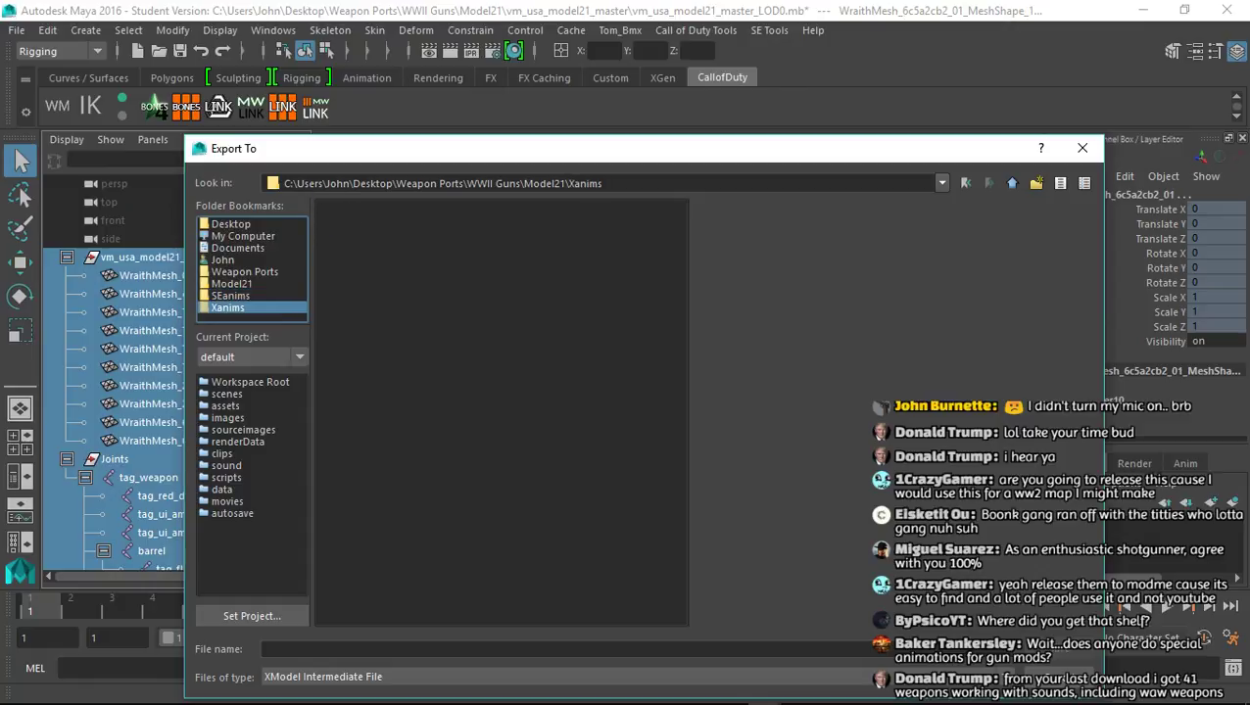
pyautogui.click(232, 284)
pyautogui.click(417, 341)
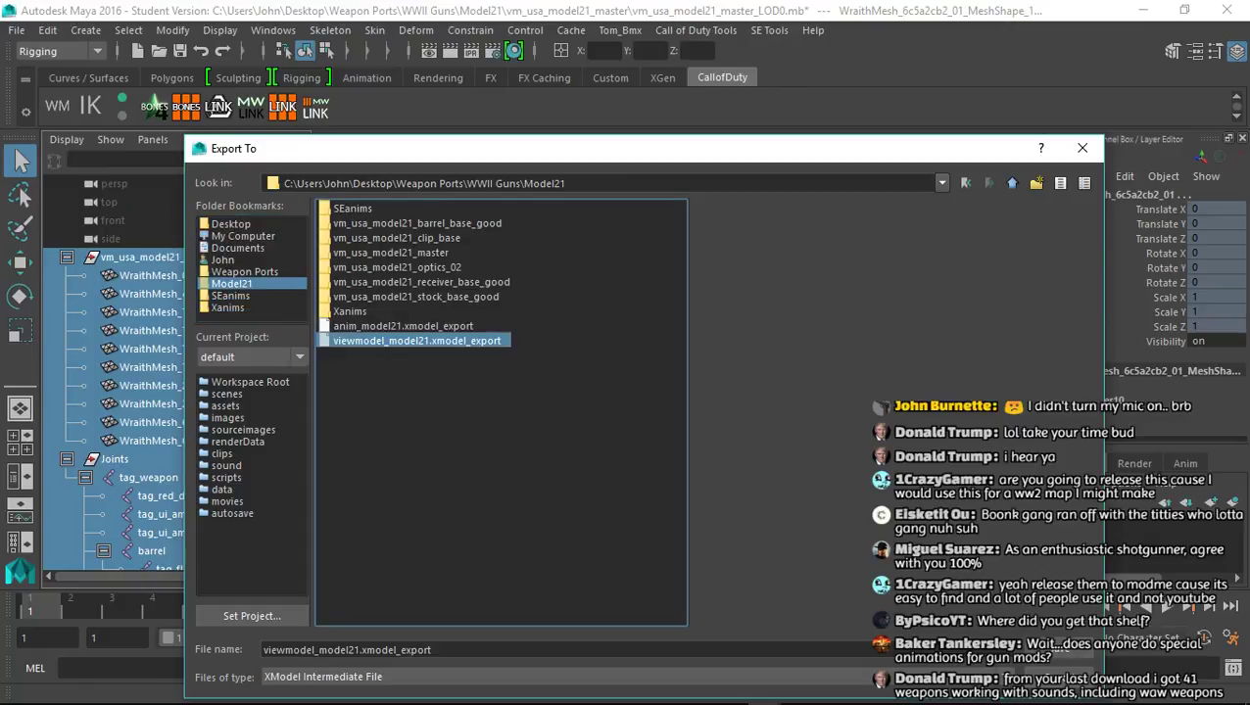
pyautogui.click(1056, 648)
pyautogui.click(604, 448)
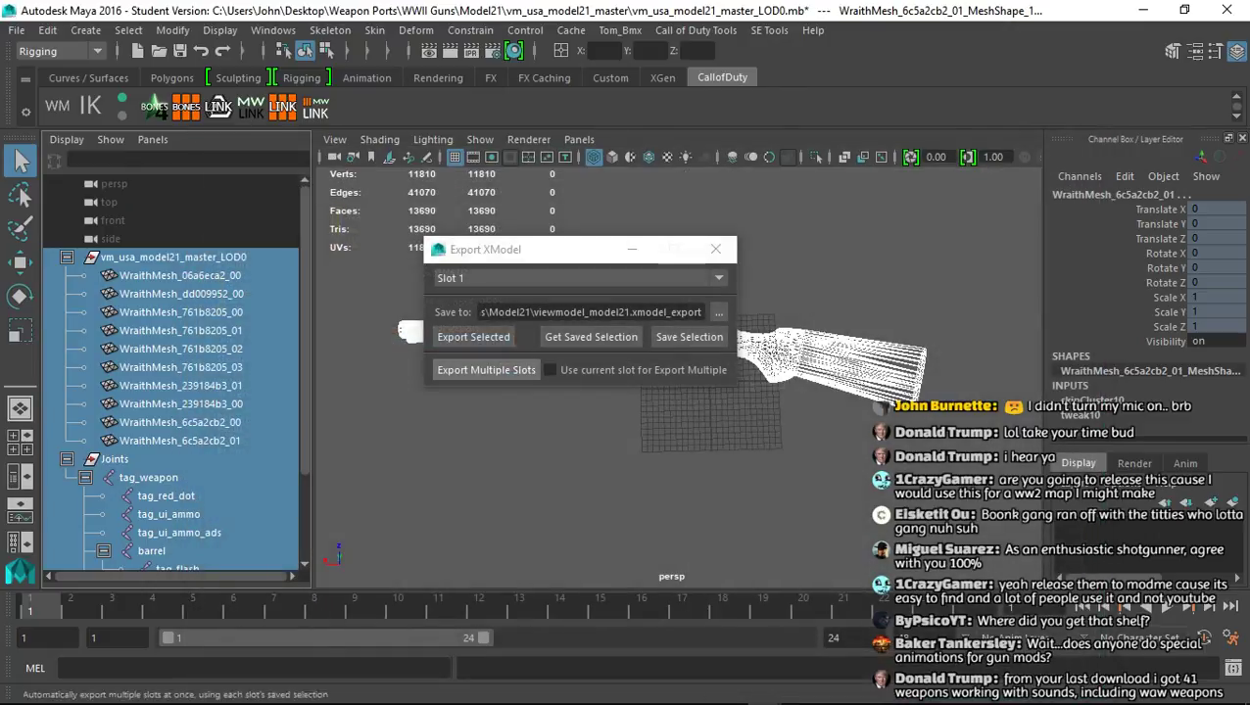
# Export the selected shotgun meshes and joints as an XModel, close the exporter, and clear the selection
pyautogui.press('Return')
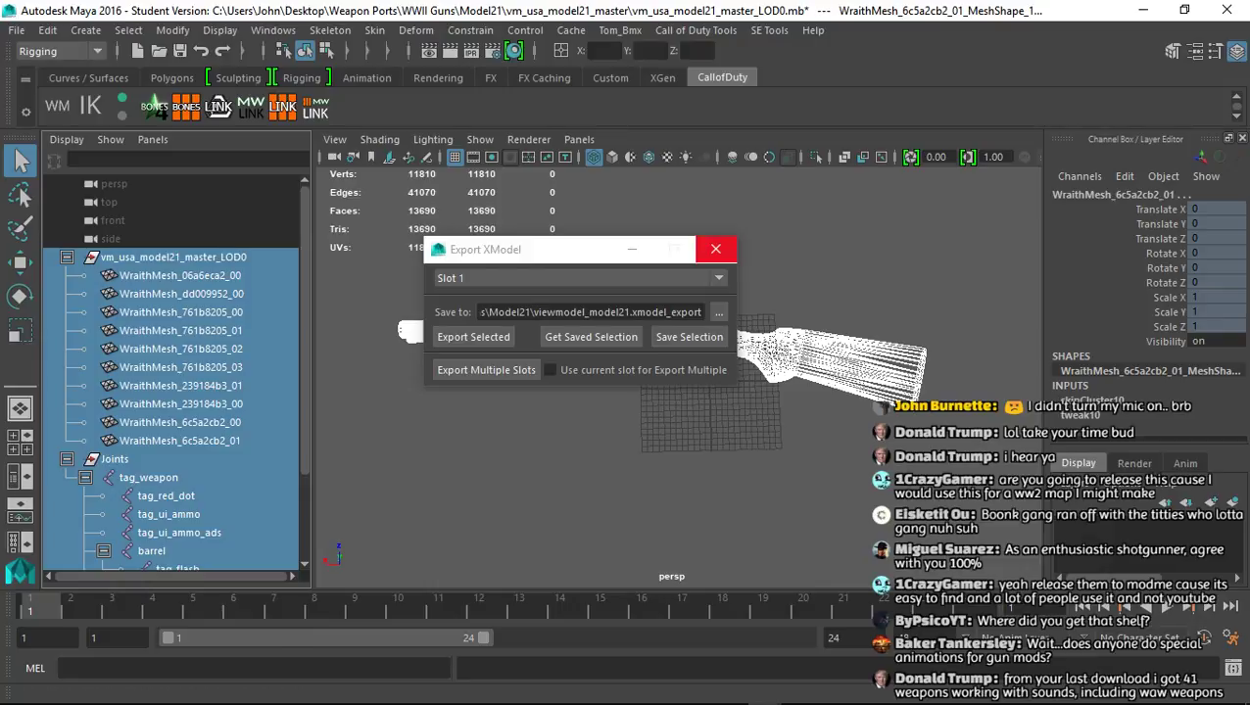
pyautogui.click(716, 248)
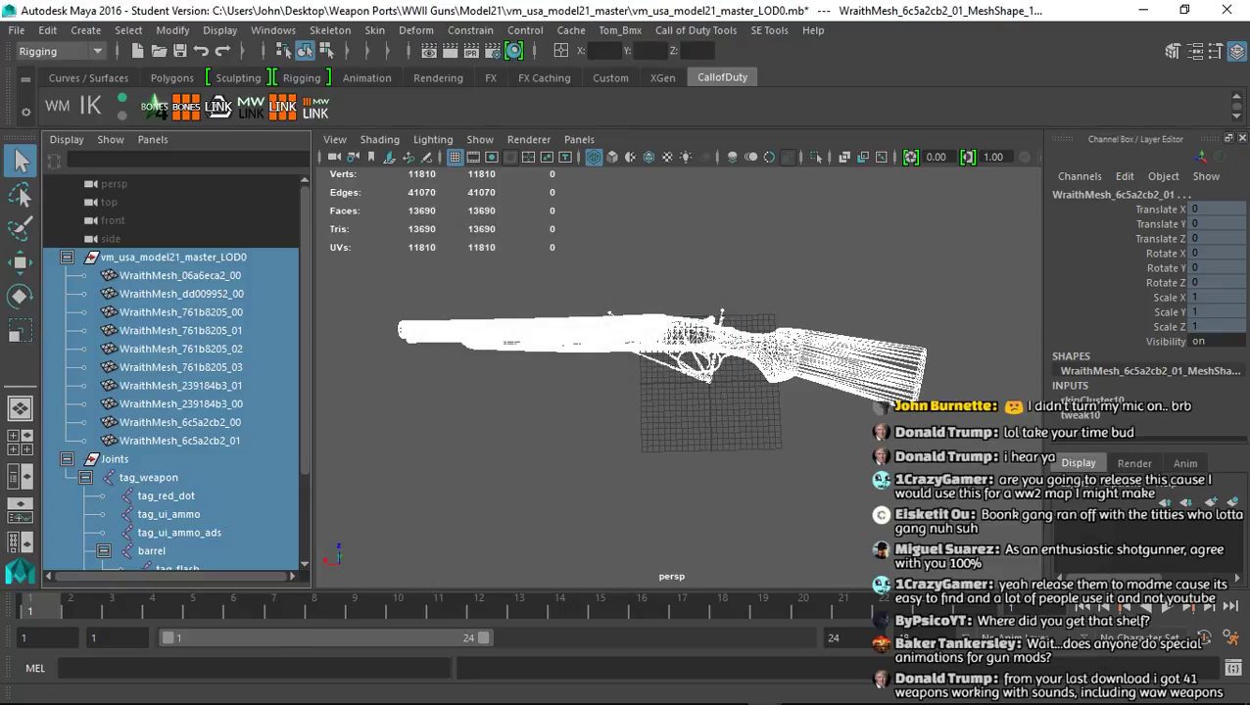
pyautogui.click(716, 251)
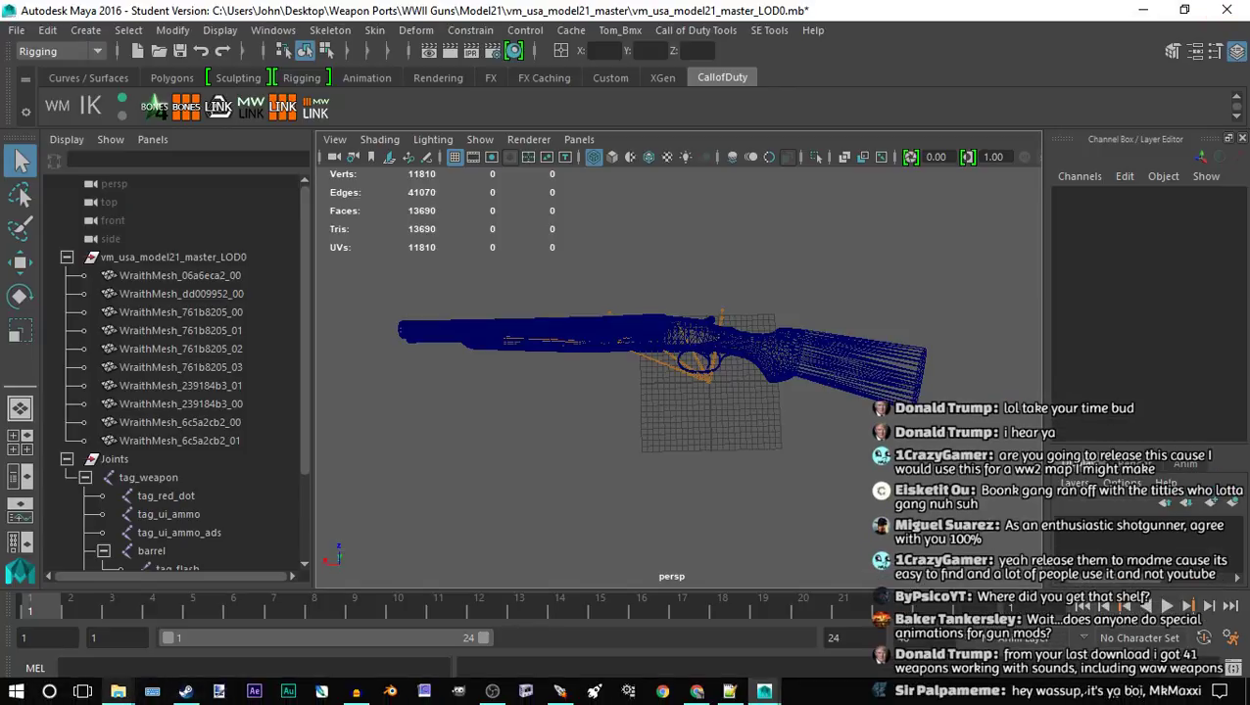
# Switch to the file explorer and go to the Model21 folder to check its exported files
pyautogui.moveTo(117, 691)
pyautogui.click(63, 619)
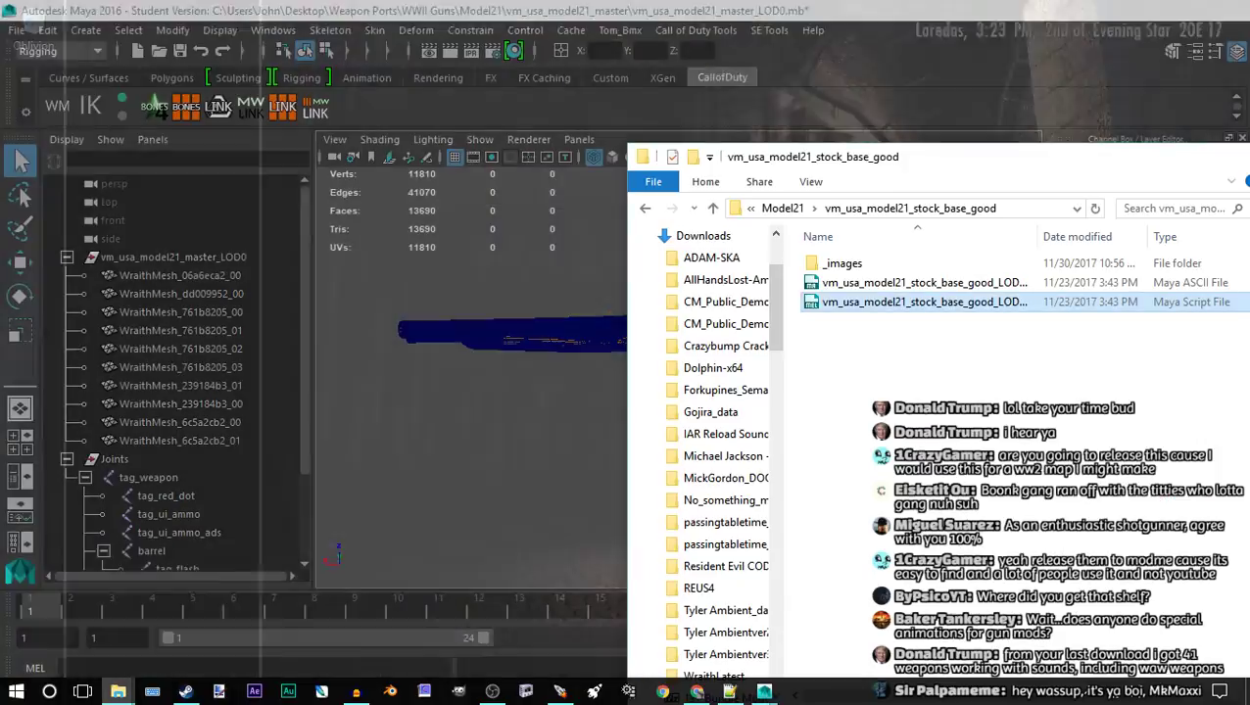
pyautogui.scroll(1, 725, 323)
pyautogui.click(645, 258)
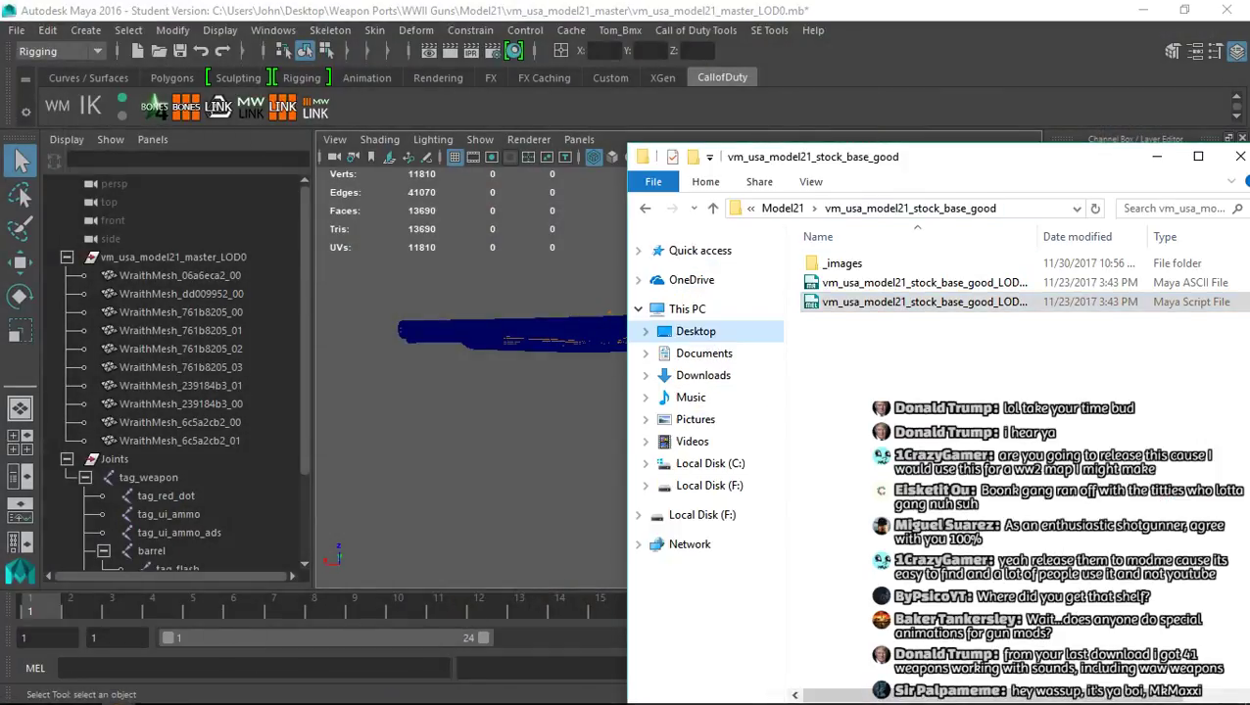
pyautogui.moveTo(979, 156); pyautogui.dragTo(463, 88)
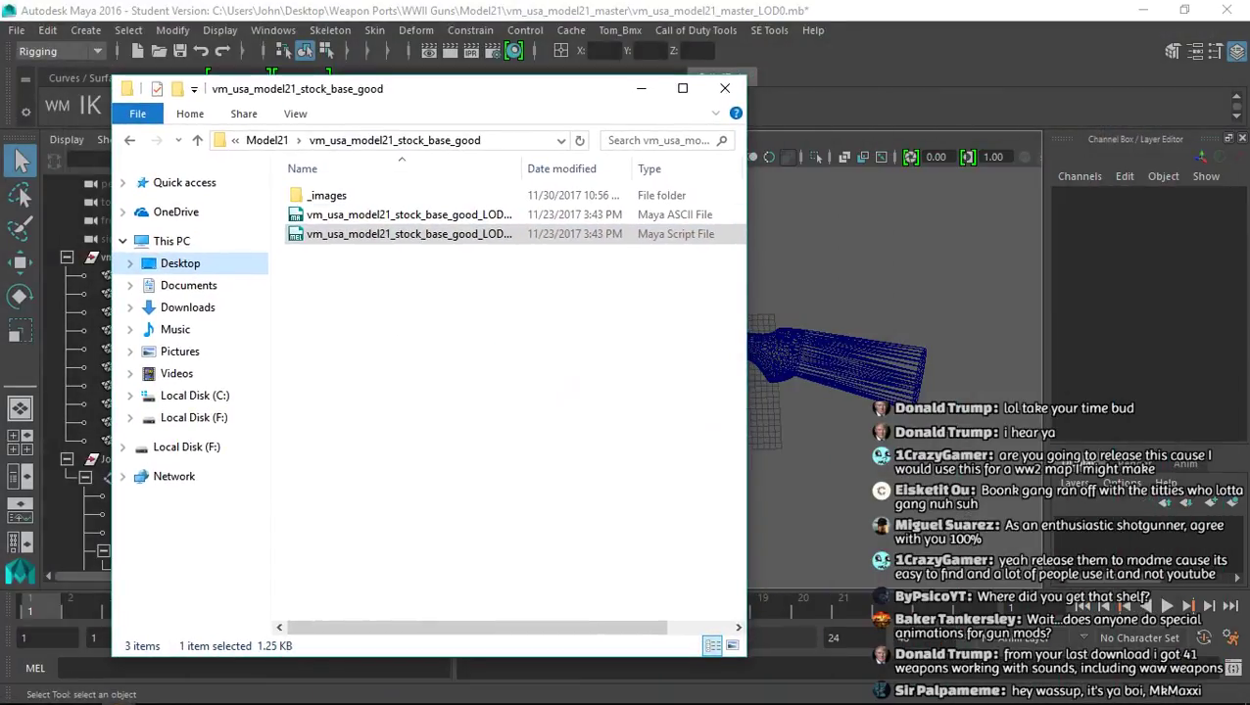
pyautogui.hotkey('alt', 'Left')
pyautogui.click(588, 431)
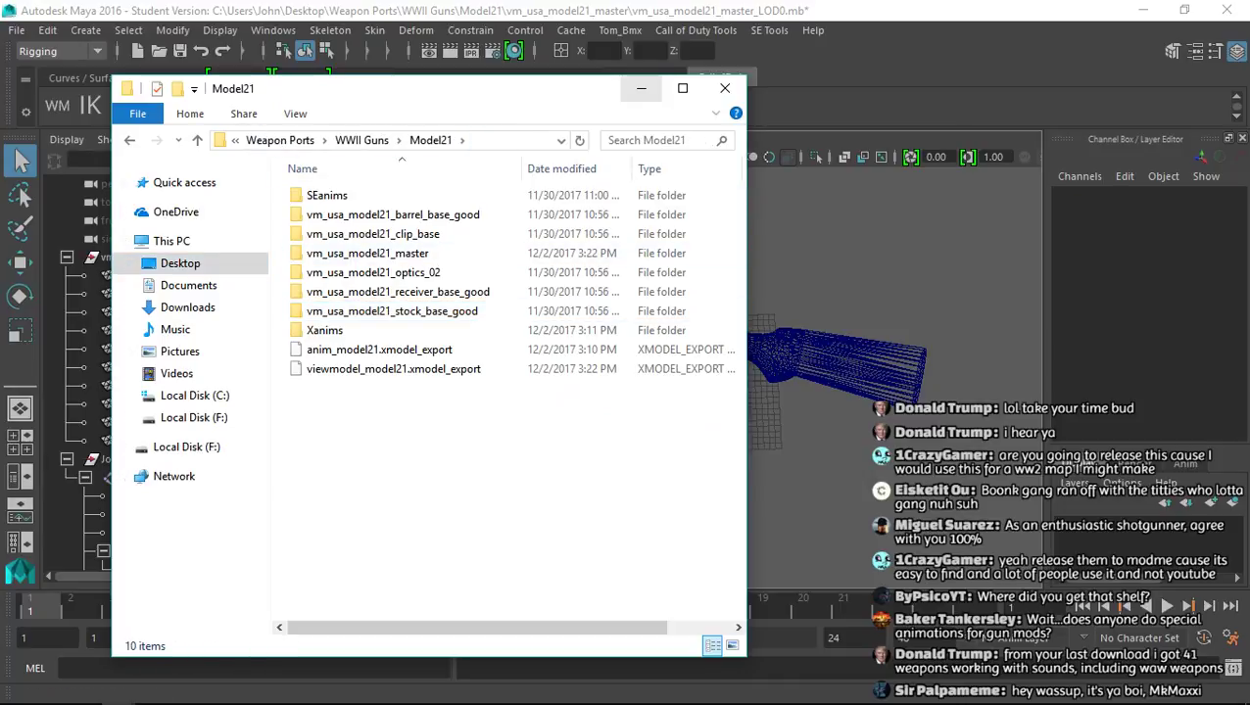
# Bring up the Rig folder, then close the shotgun scene and open Collie Conversion Rig WW2.ma
pyautogui.moveTo(118, 697)
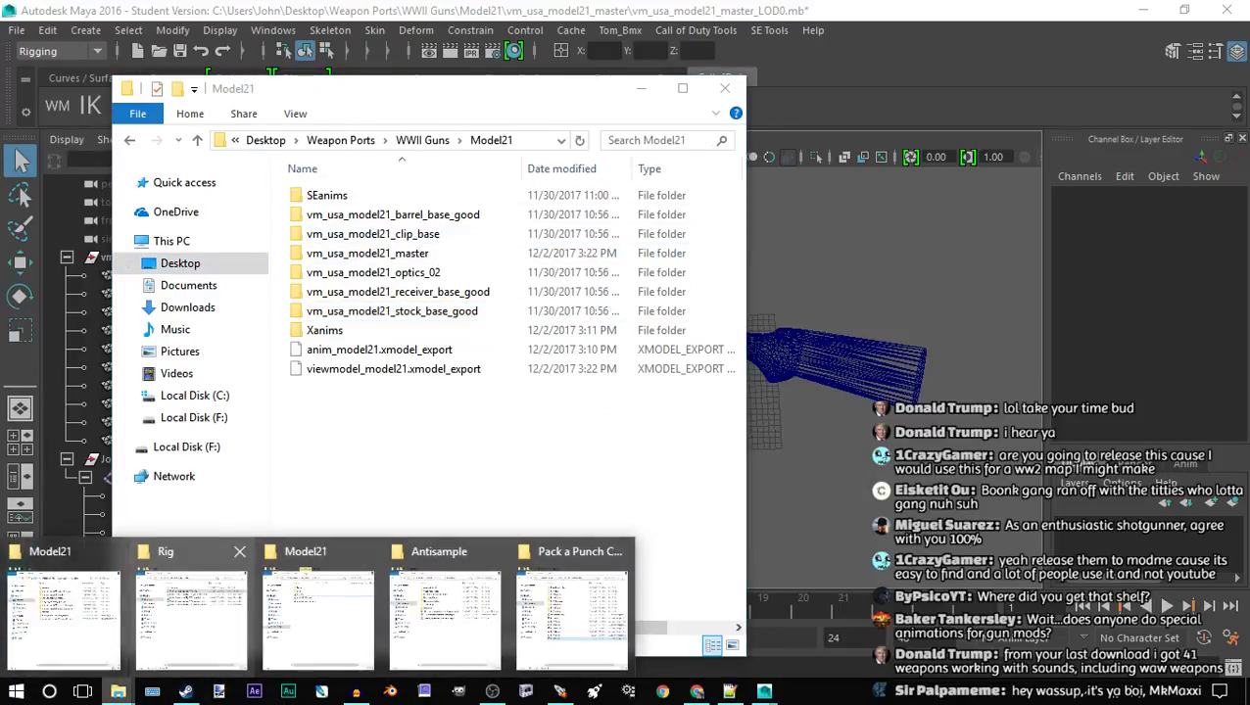
pyautogui.click(196, 617)
pyautogui.click(611, 108)
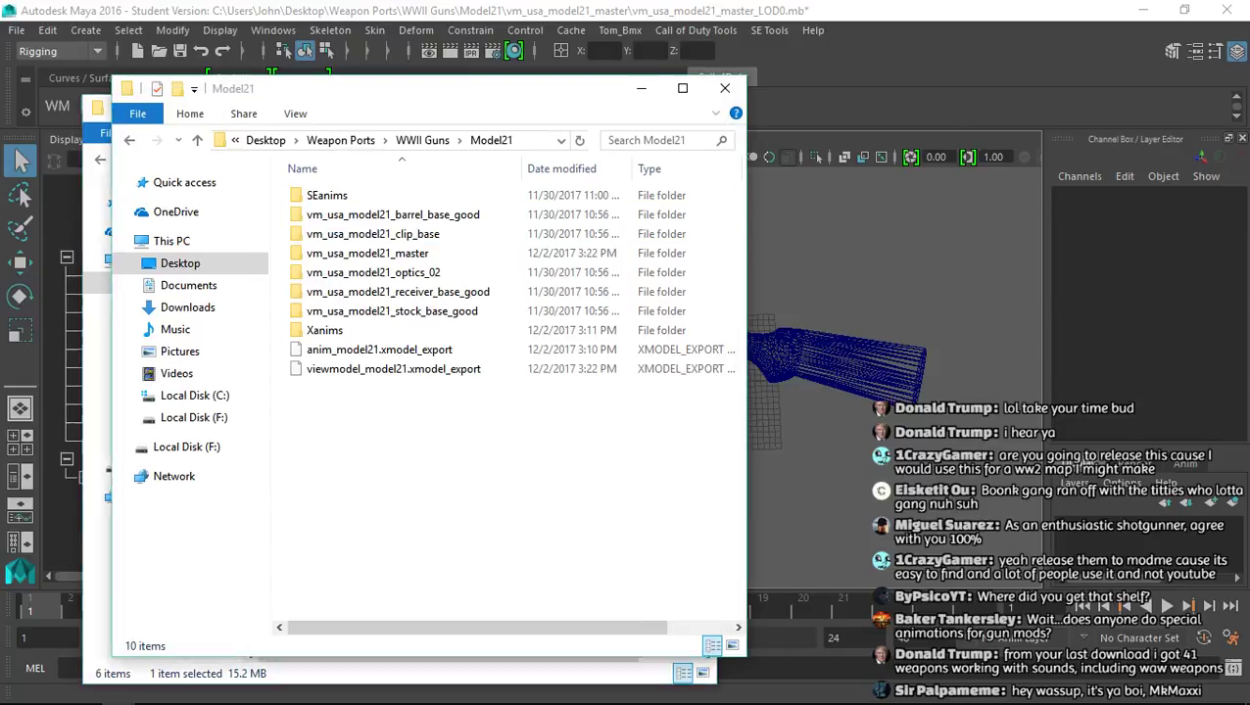
pyautogui.click(641, 88)
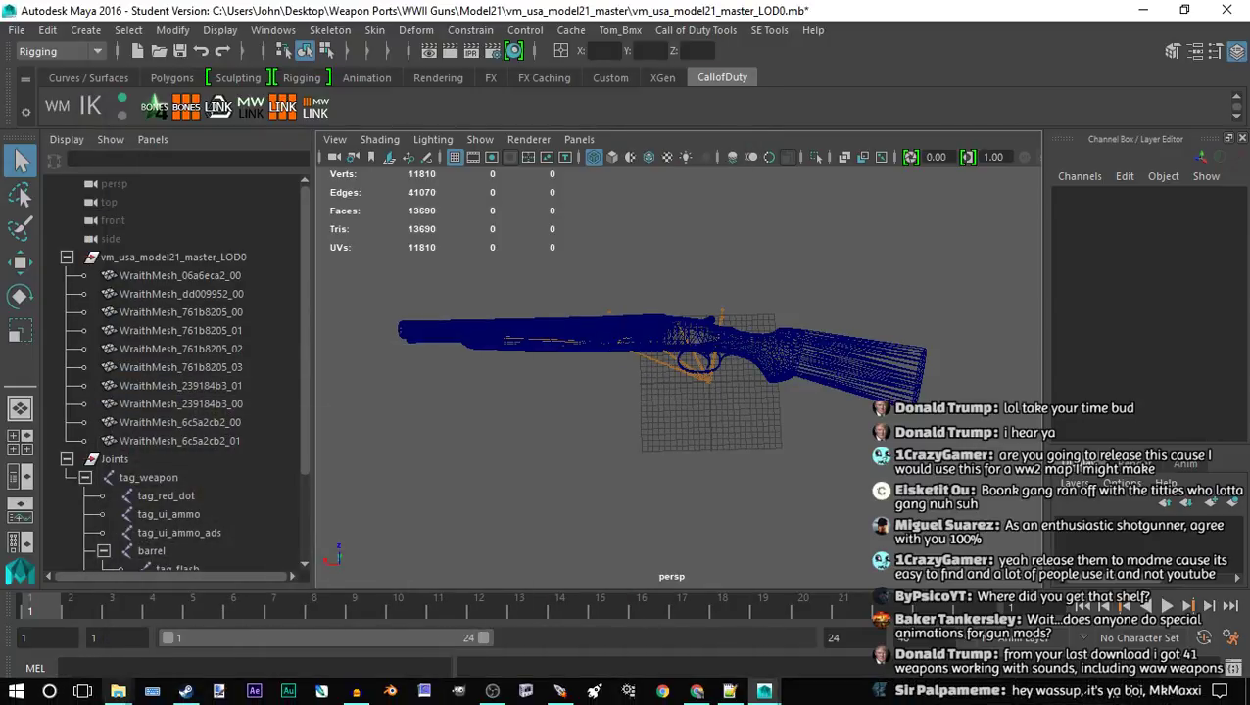
pyautogui.moveTo(117, 691)
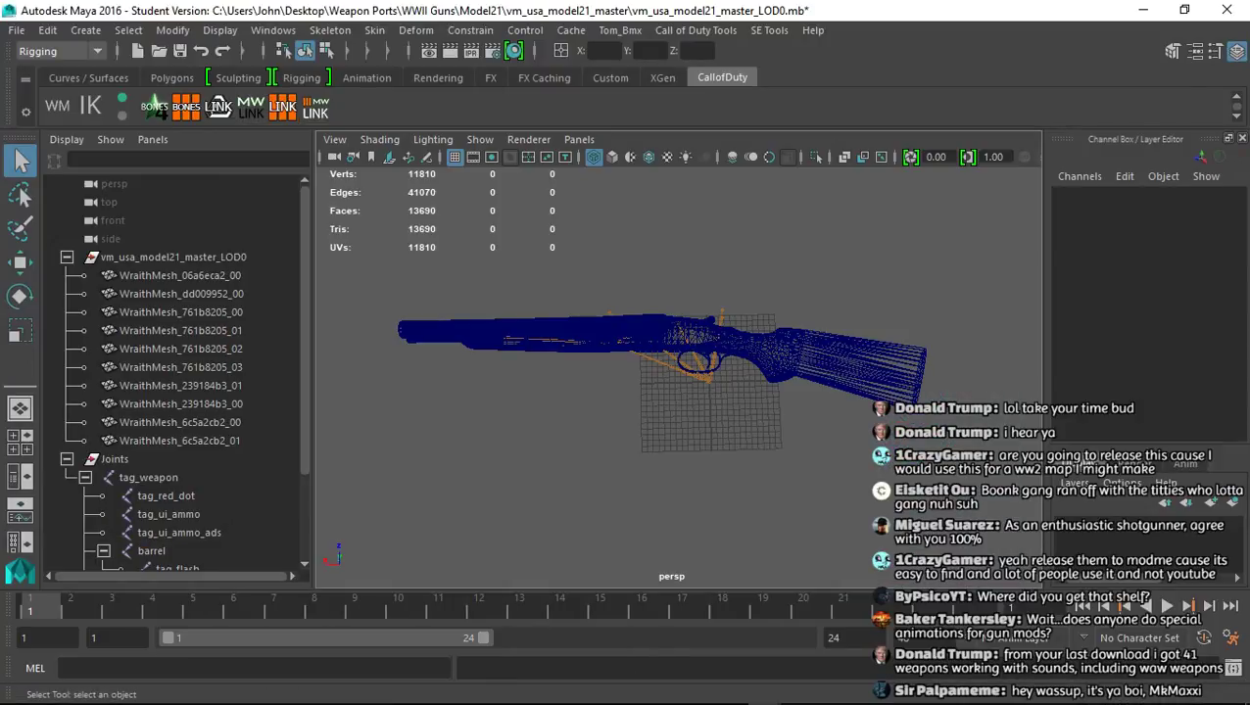
pyautogui.click(1226, 10)
pyautogui.click(625, 372)
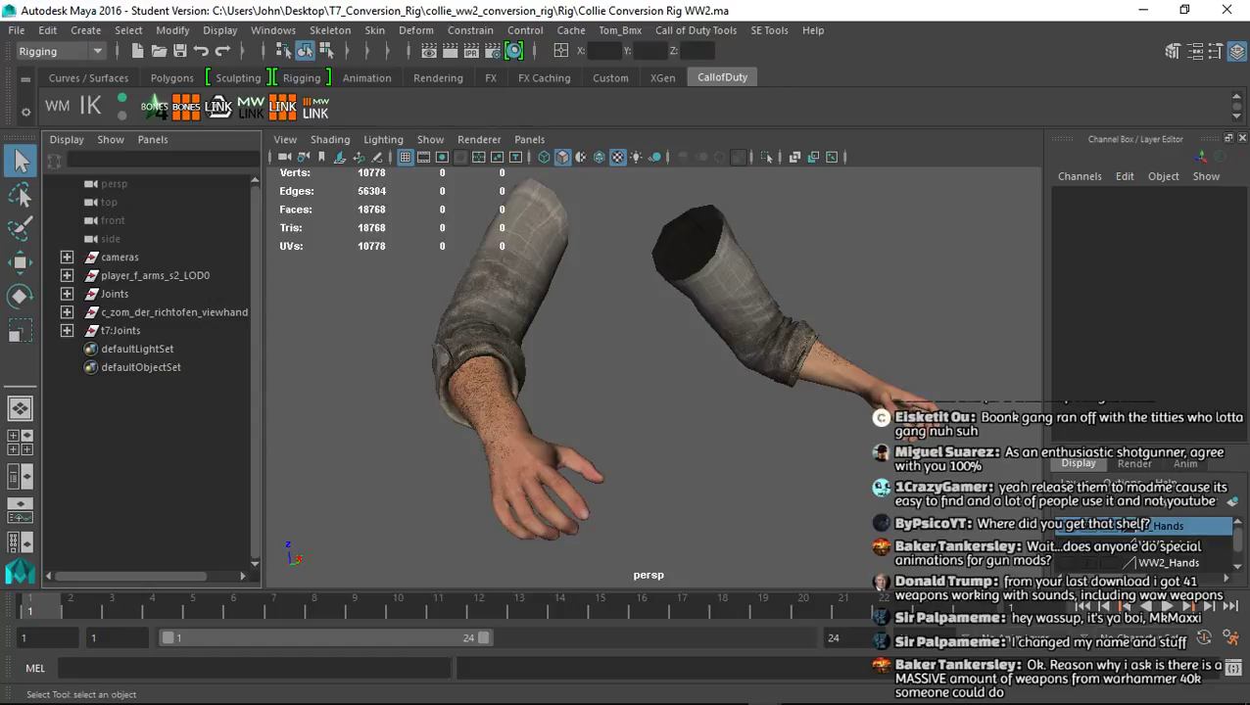
# Examine the rig's arms from another angle and check the contents of the c_zom_der_richtofen_viewhand group
pyautogui.keyDown('alt'); pyautogui.moveTo(431, 382); pyautogui.dragTo(851, 387); pyautogui.keyUp('alt')
pyautogui.keyDown('alt'); pyautogui.moveTo(627, 387); pyautogui.dragTo(681, 380); pyautogui.keyUp('alt')
pyautogui.scroll(-2, 675, 382)
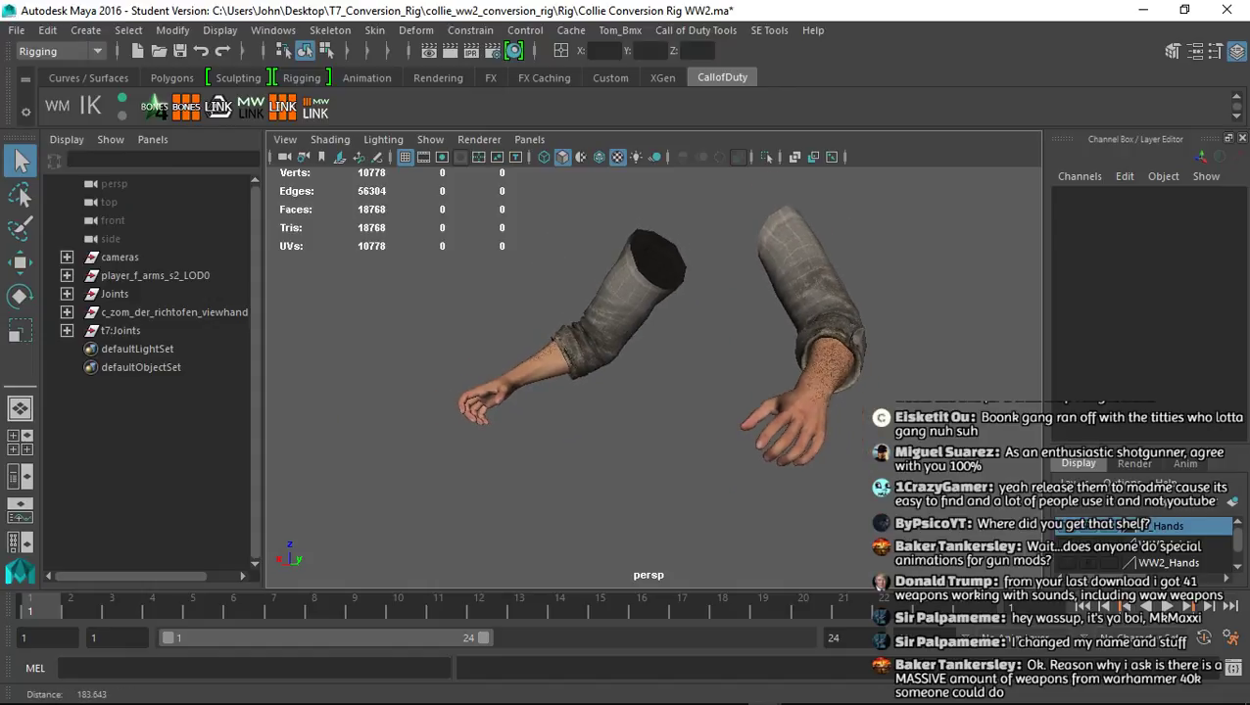
pyautogui.keyDown('alt'); pyautogui.moveTo(676, 382); pyautogui.dragTo(700, 392, button='middle'); pyautogui.keyUp('alt')
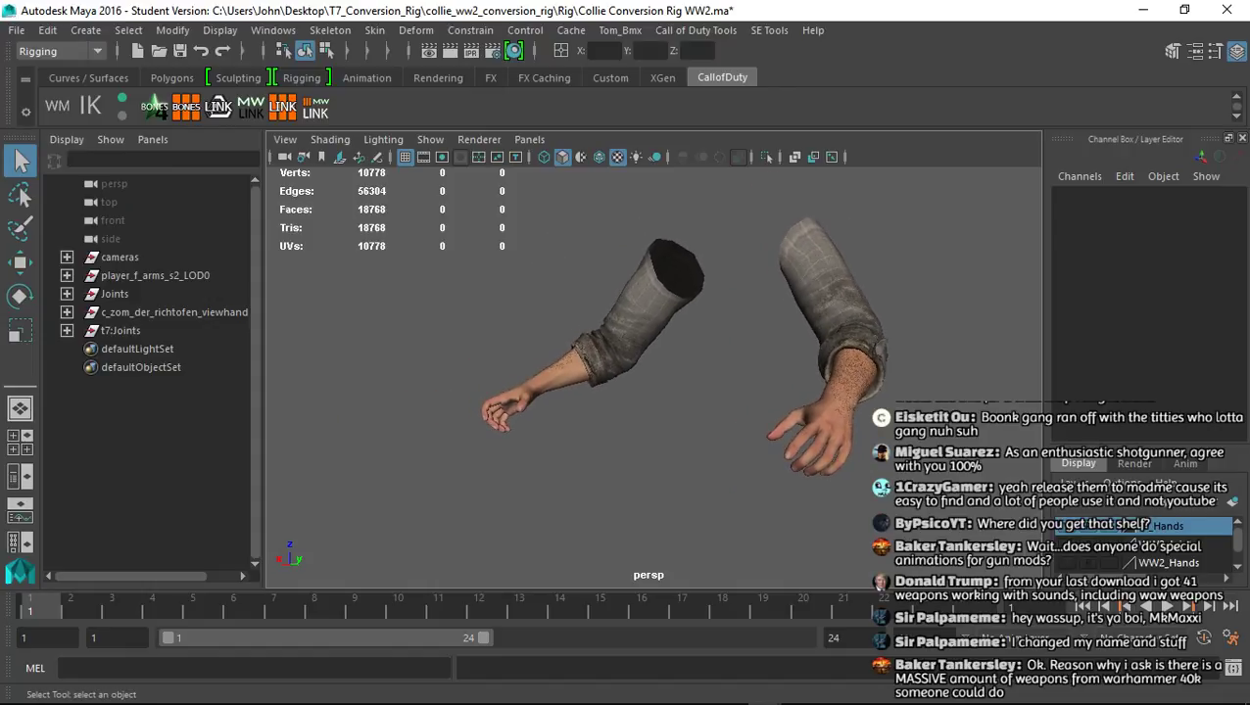
pyautogui.click(66, 312)
pyautogui.click(66, 312)
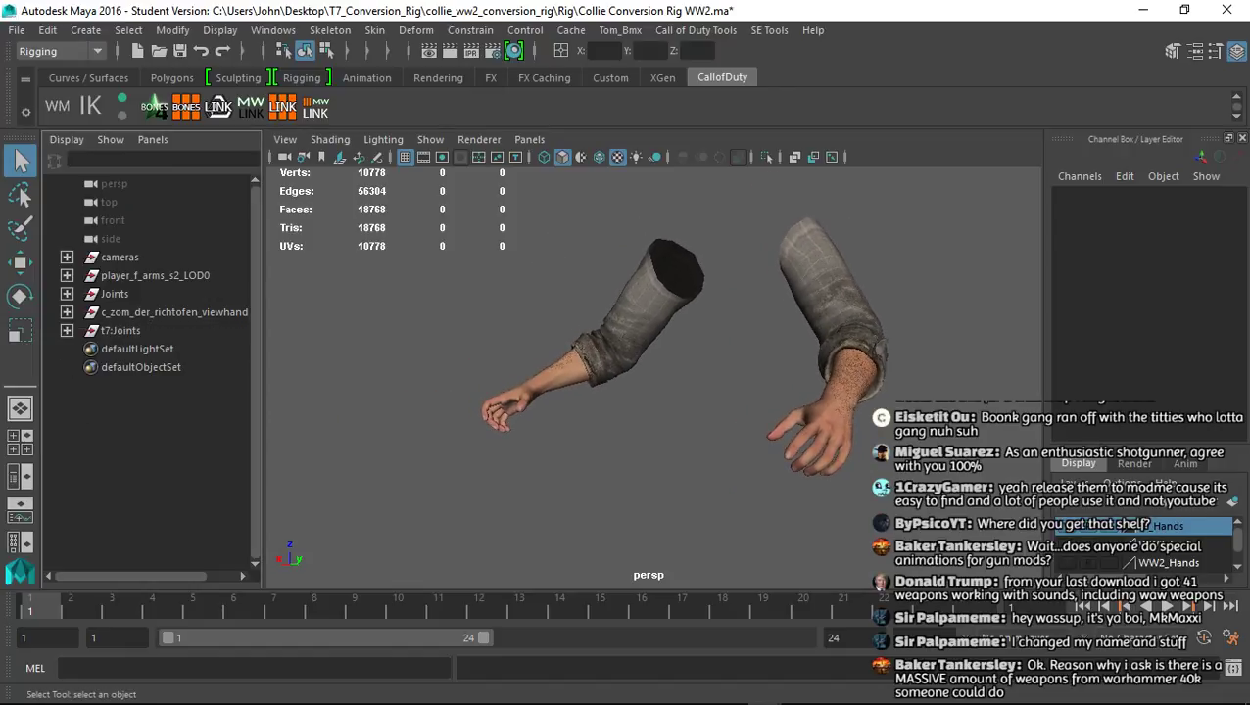
pyautogui.click(16, 31)
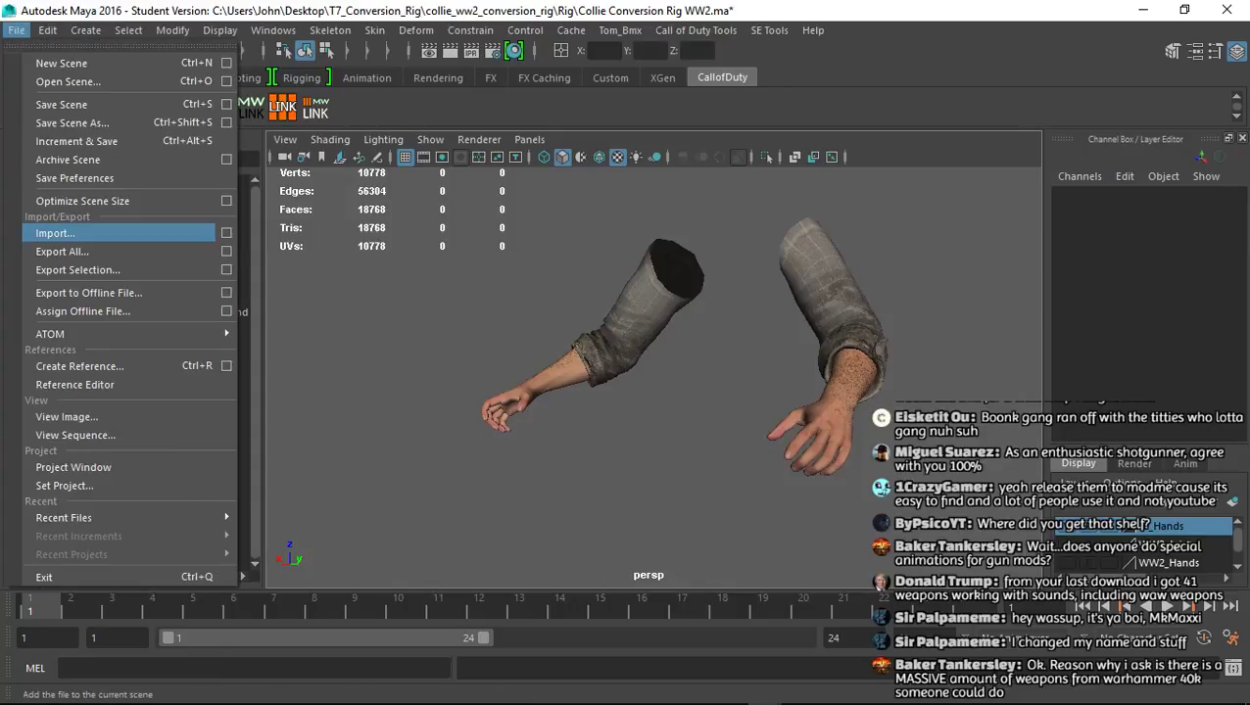
pyautogui.click(49, 231)
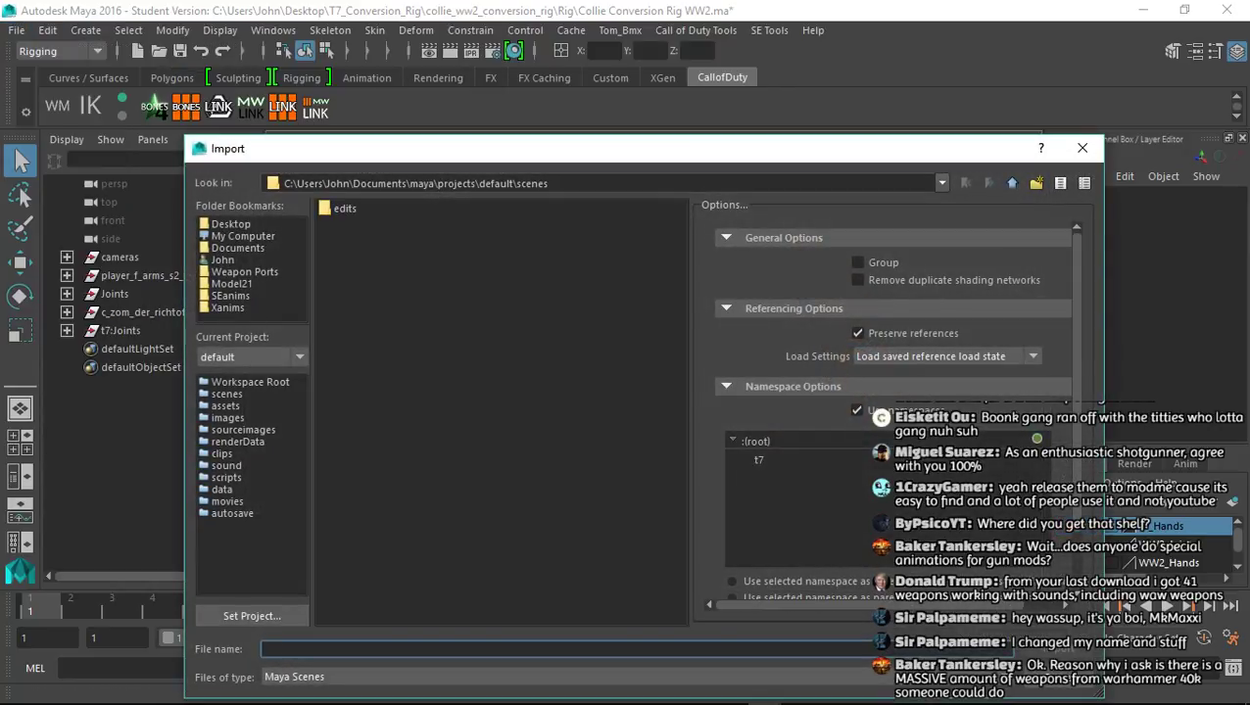
pyautogui.click(1082, 148)
pyautogui.scroll(-4, 654, 377)
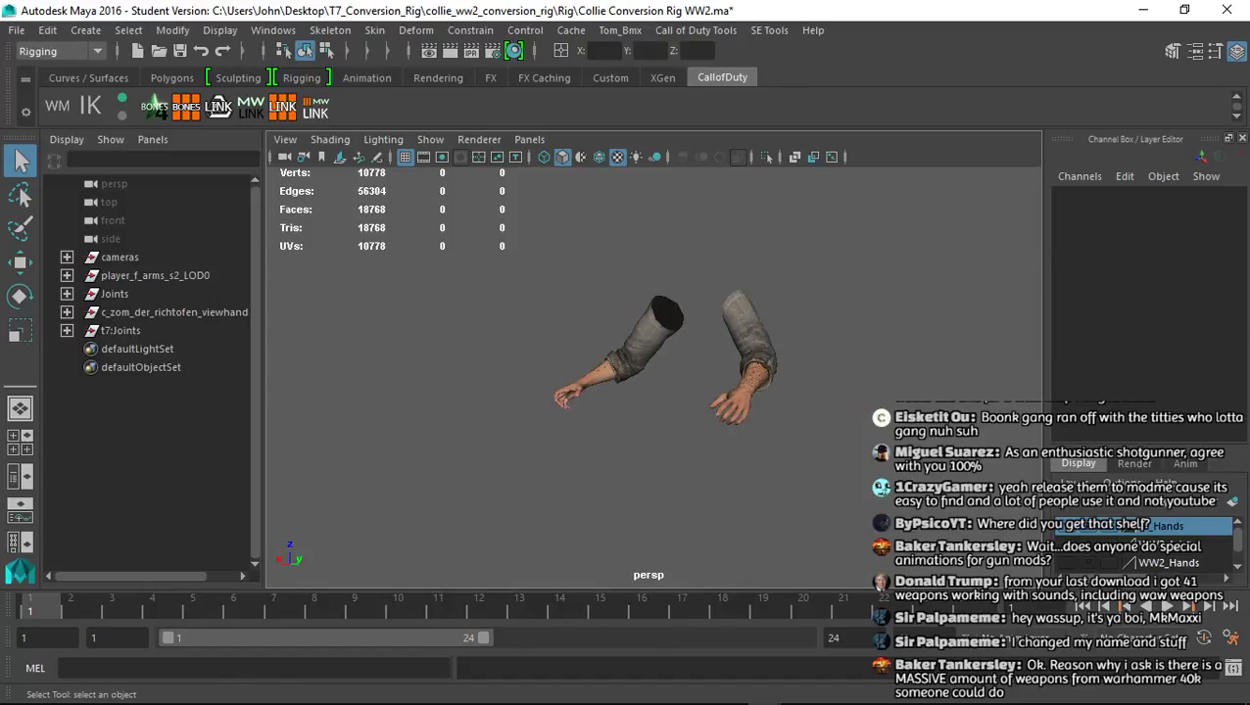
pyautogui.click(17, 29)
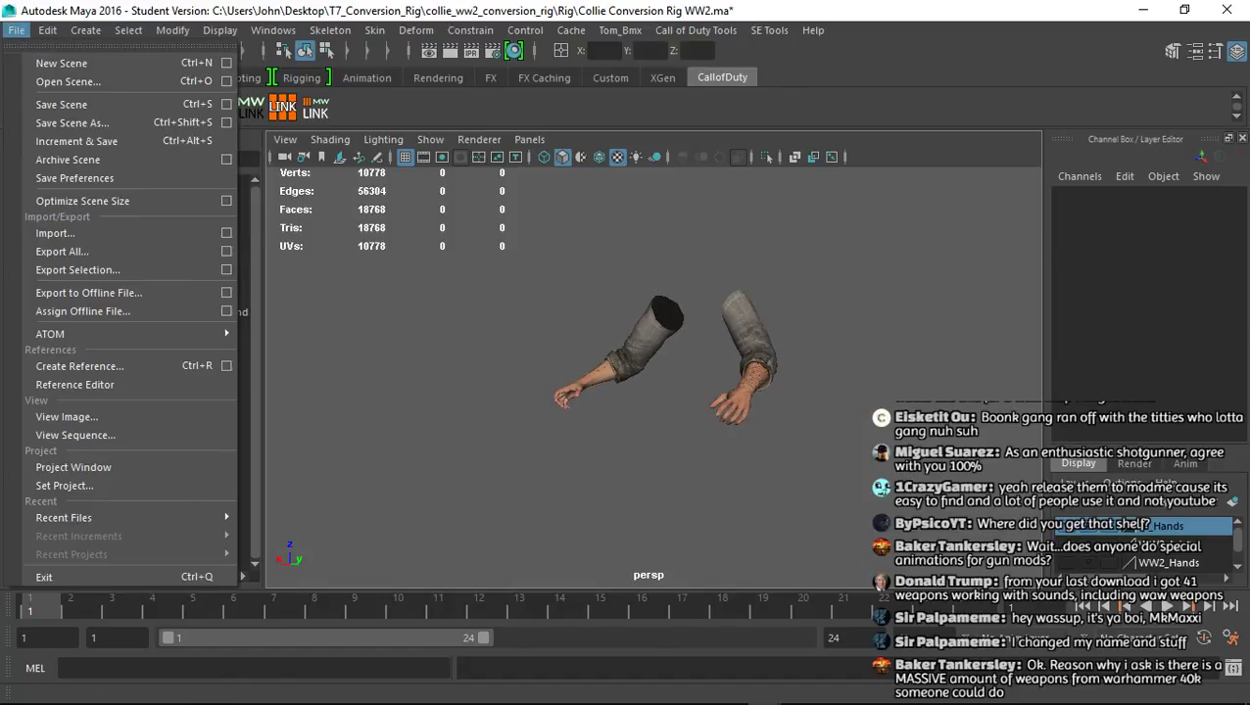
pyautogui.click(17, 30)
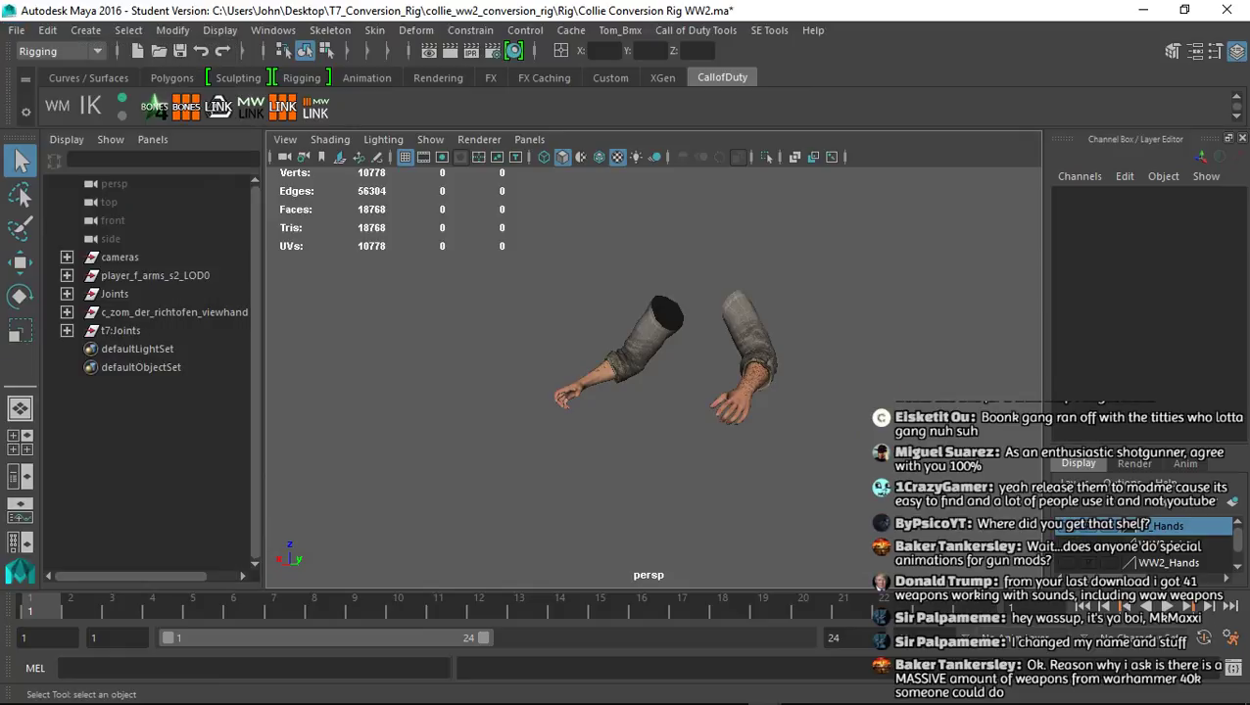
# Import vm_usa_model21_master_LOD0.mb from the Model21 folder's vm_usa_model21_master subfolder into the rig scene
pyautogui.click(17, 30)
pyautogui.click(55, 233)
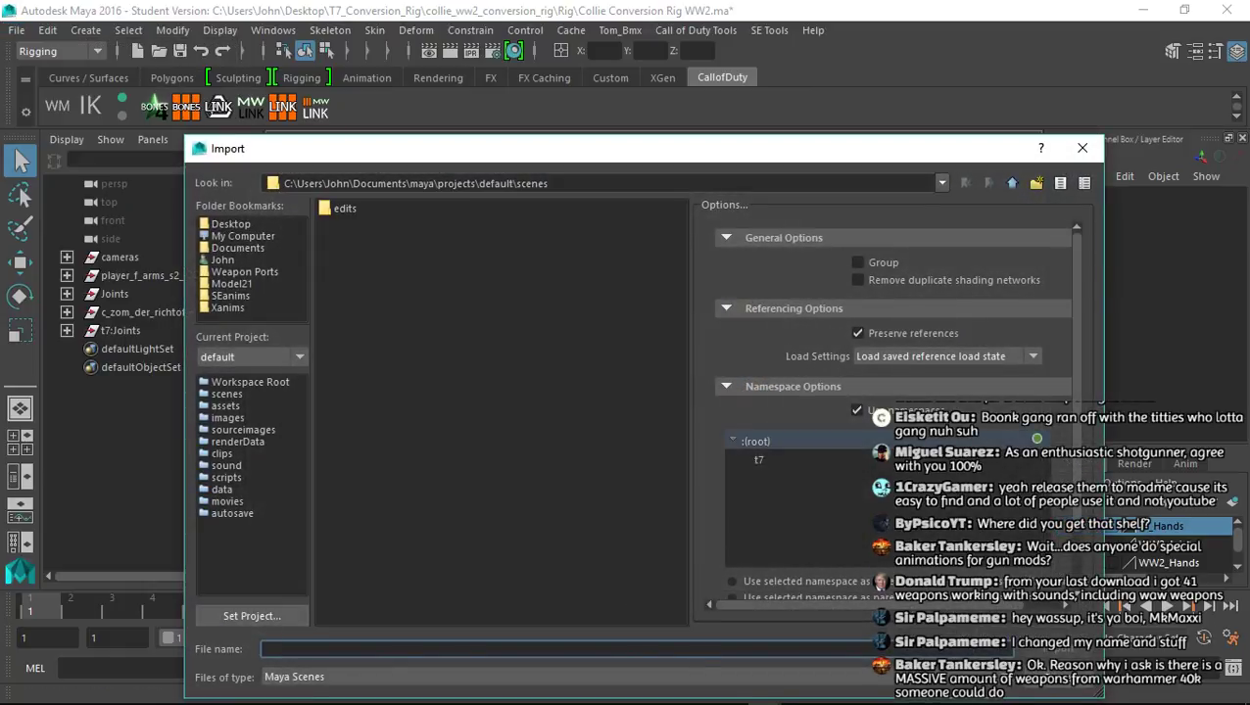
pyautogui.scroll(-2, 813, 534)
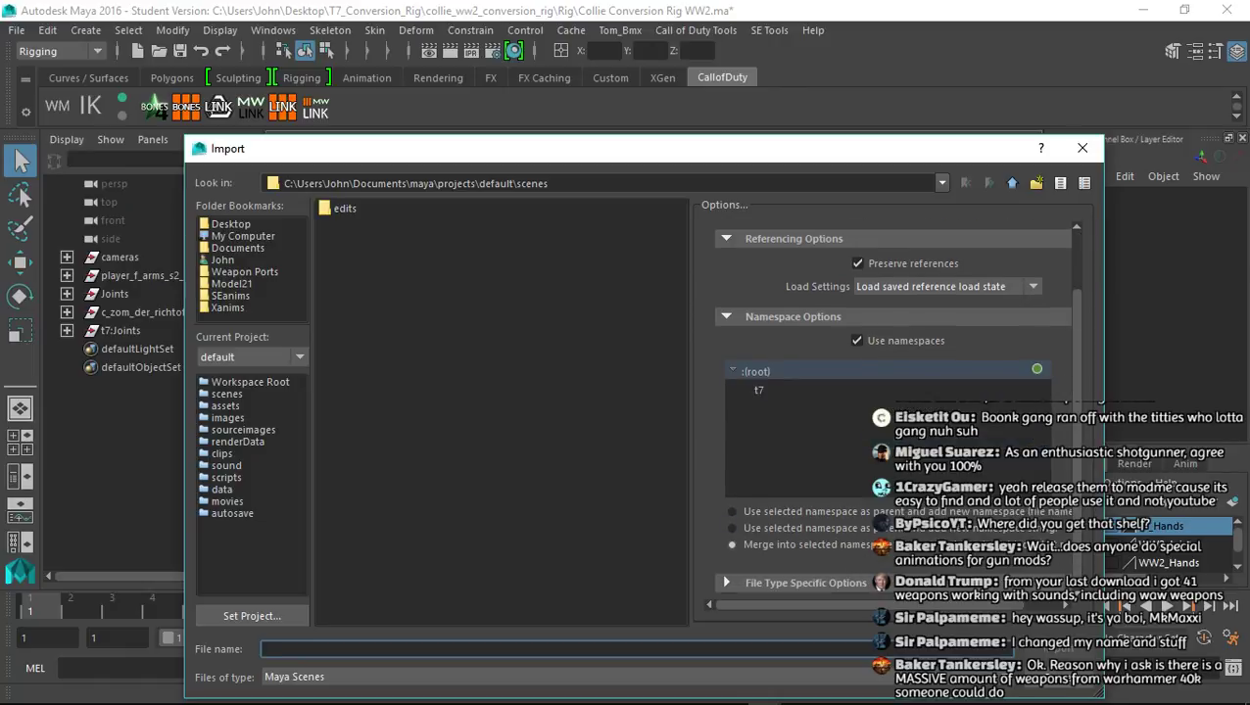
pyautogui.moveTo(832, 605)
pyautogui.mouseDown()
pyautogui.moveTo(870, 605)
pyautogui.moveTo(832, 606)
pyautogui.mouseUp()
pyautogui.click(233, 284)
pyautogui.doubleClick(375, 252)
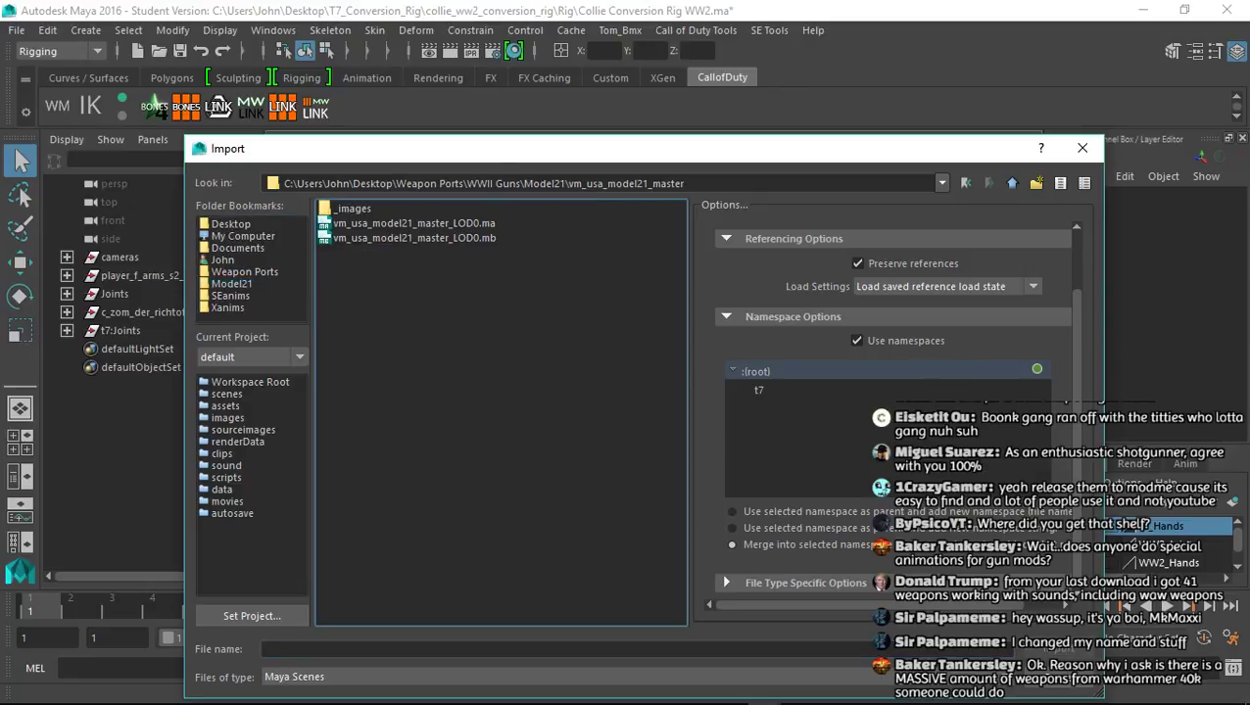
pyautogui.click(414, 238)
pyautogui.click(1054, 652)
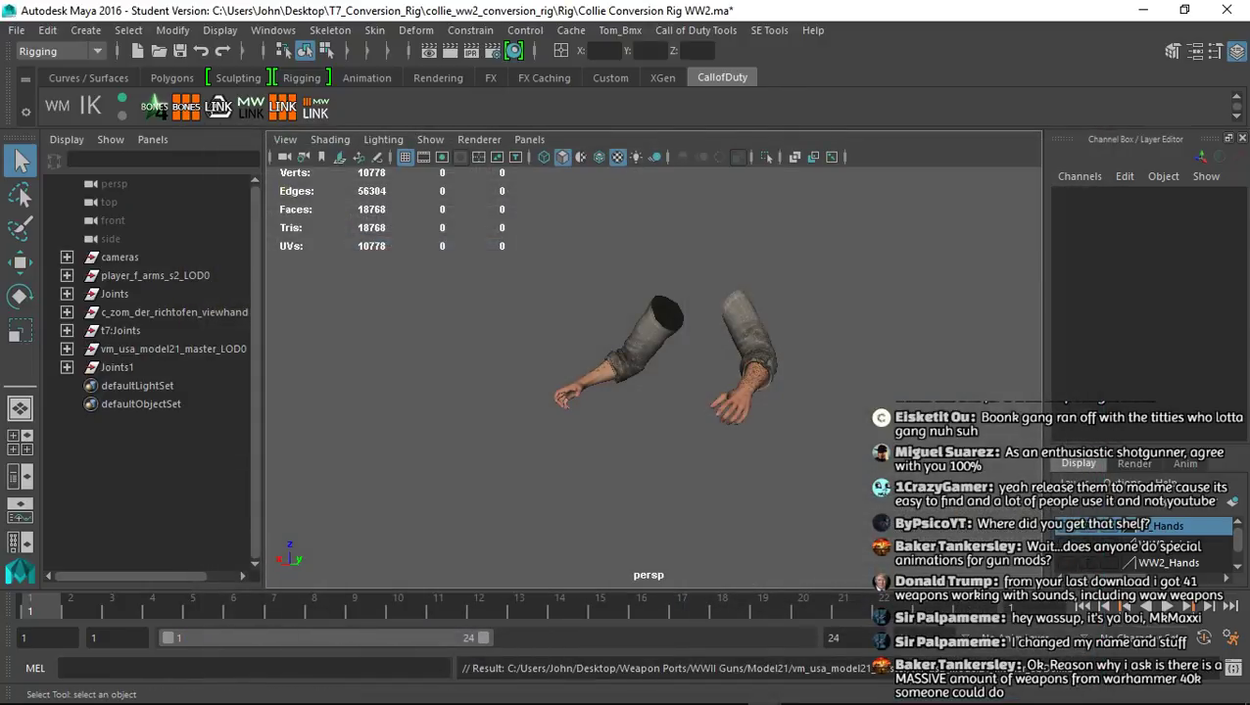
# Attach the imported shotgun to the WW2 rig's j_gun joint with the Link IW7 script
pyautogui.scroll(-4, 653, 378)
pyautogui.keyDown('alt'); pyautogui.moveTo(653, 378); pyautogui.dragTo(628, 349, button='middle'); pyautogui.keyUp('alt')
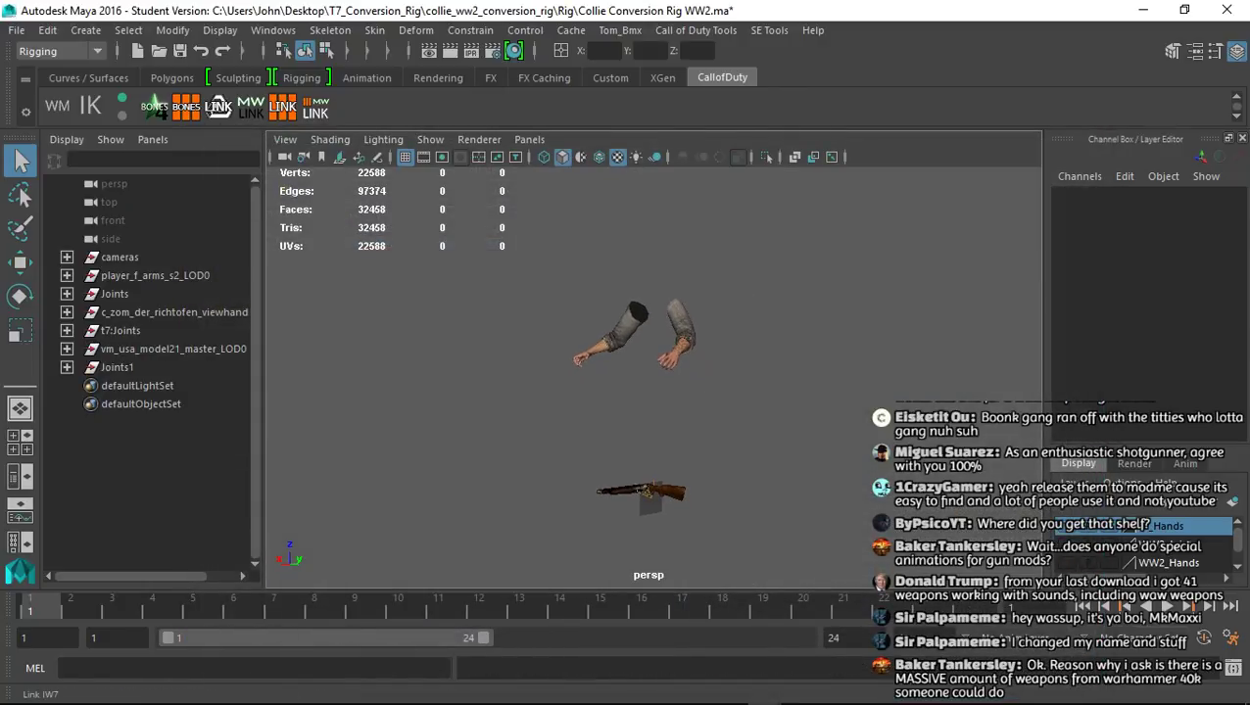
pyautogui.click(217, 107)
pyautogui.keyDown('alt'); pyautogui.moveTo(629, 372); pyautogui.dragTo(666, 383, button='middle'); pyautogui.keyUp('alt')
pyautogui.keyDown('alt'); pyautogui.moveTo(666, 383); pyautogui.dragTo(645, 386); pyautogui.keyUp('alt')
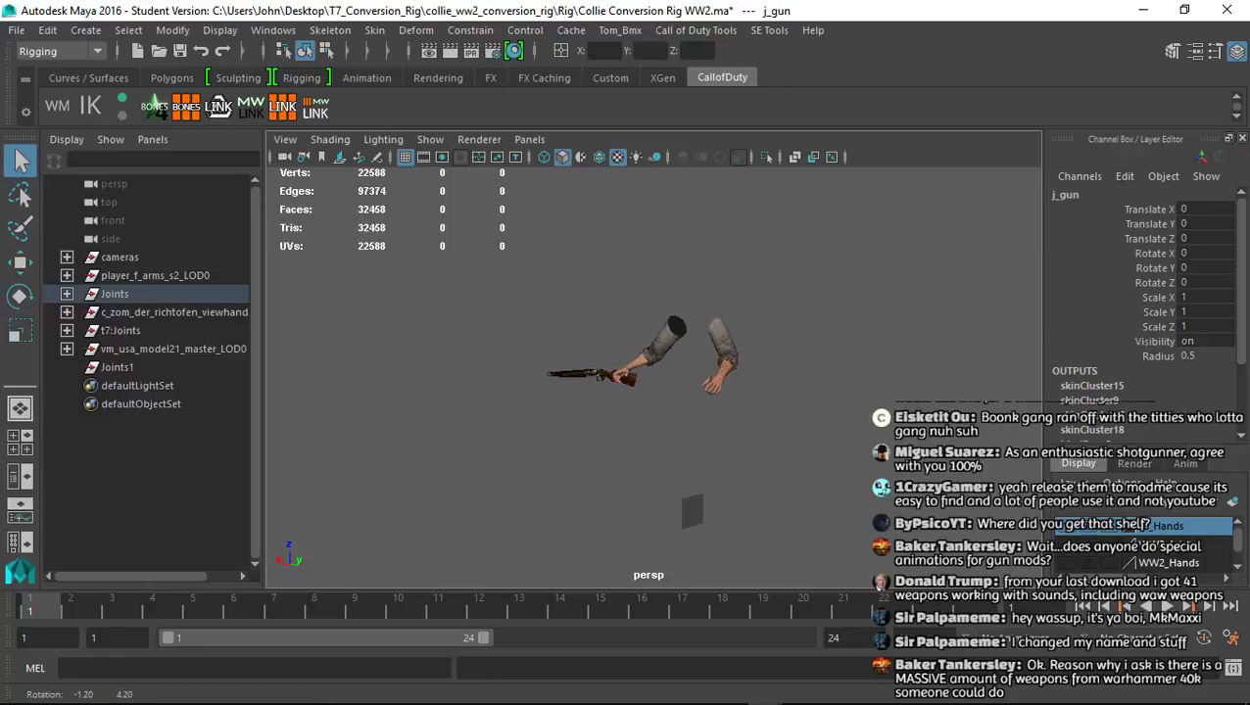
pyautogui.moveTo(644, 386)
pyautogui.keyDown('alt'); pyautogui.mouseDown(button='middle')
pyautogui.moveTo(595, 397)
pyautogui.moveTo(642, 379)
pyautogui.mouseUp(button='middle'); pyautogui.keyUp('alt')
pyautogui.scroll(3, 596, 397)
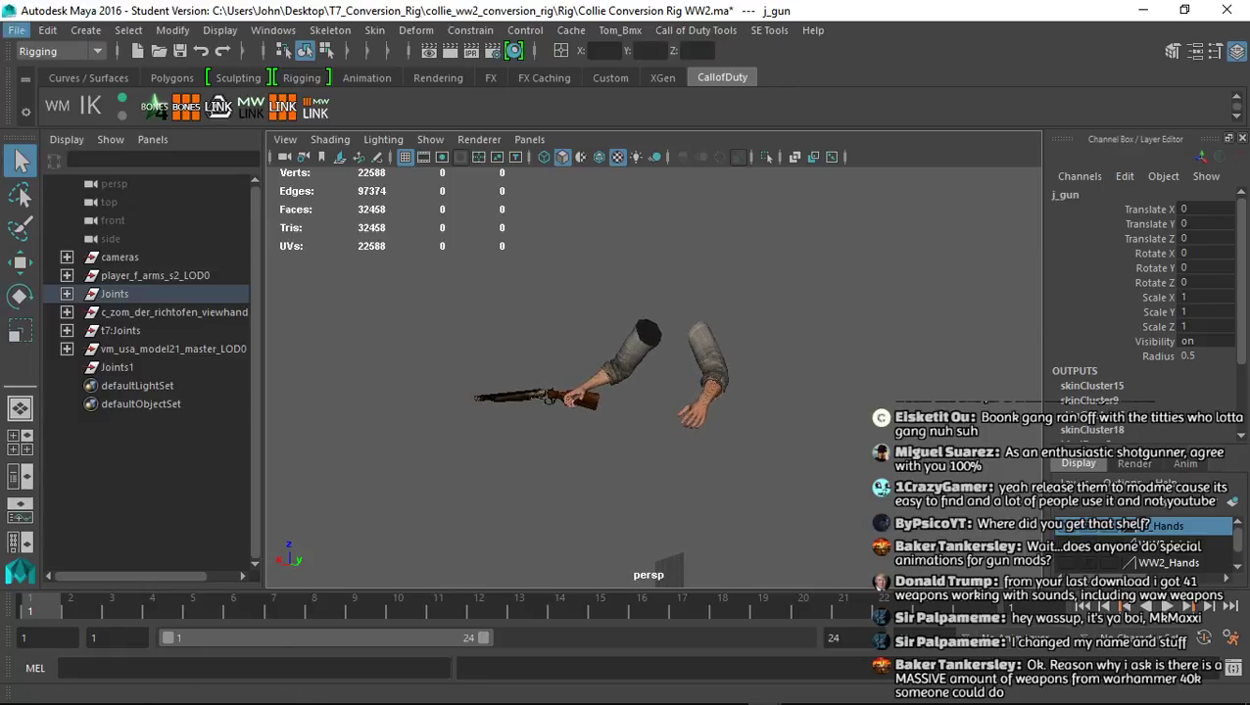
# Save the scene as Collie Conversion Rig WW2_model21.mb in the Rig folder, replacing the existing file, and clear the selection
pyautogui.click(17, 30)
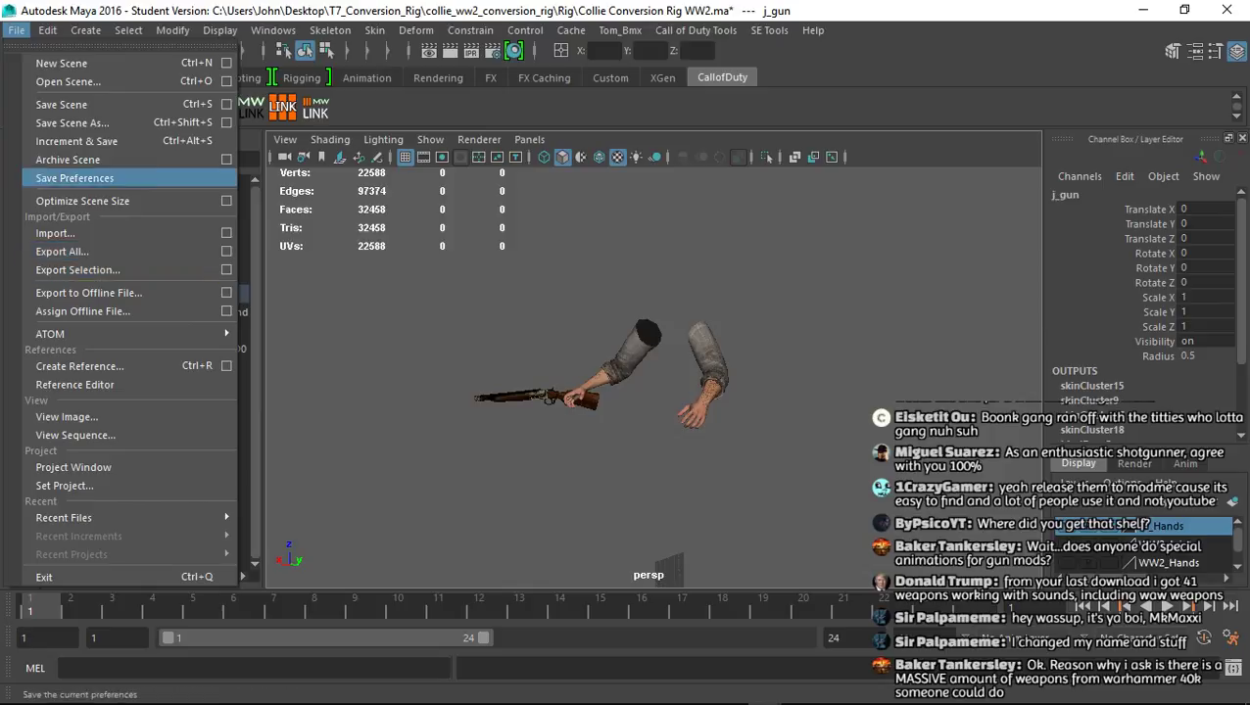
pyautogui.click(71, 123)
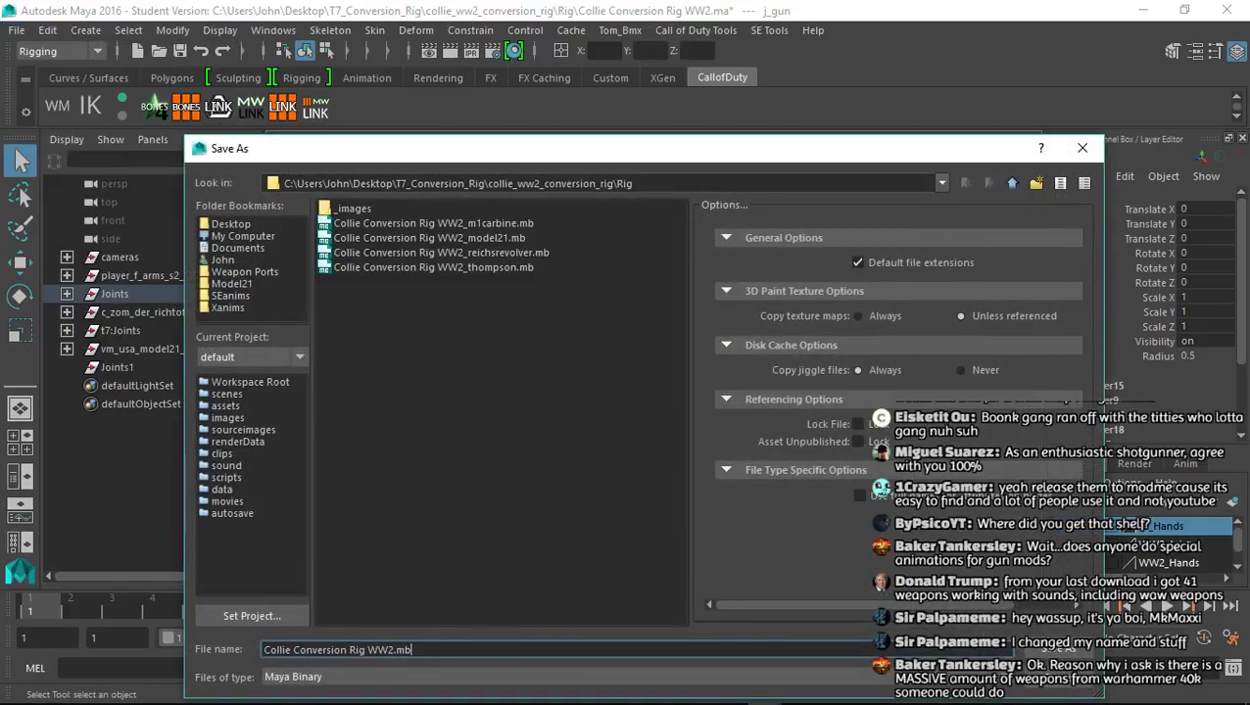
pyautogui.click(429, 238)
pyautogui.click(1056, 649)
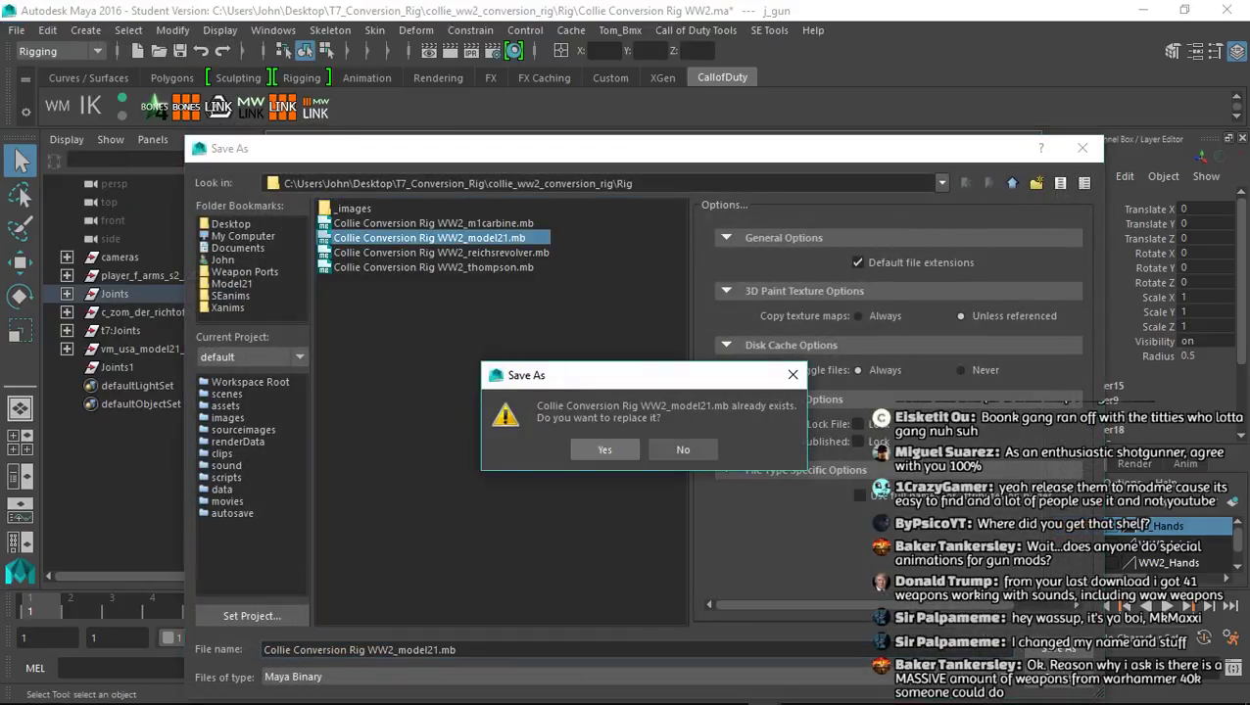
pyautogui.click(604, 449)
pyautogui.press('Return')
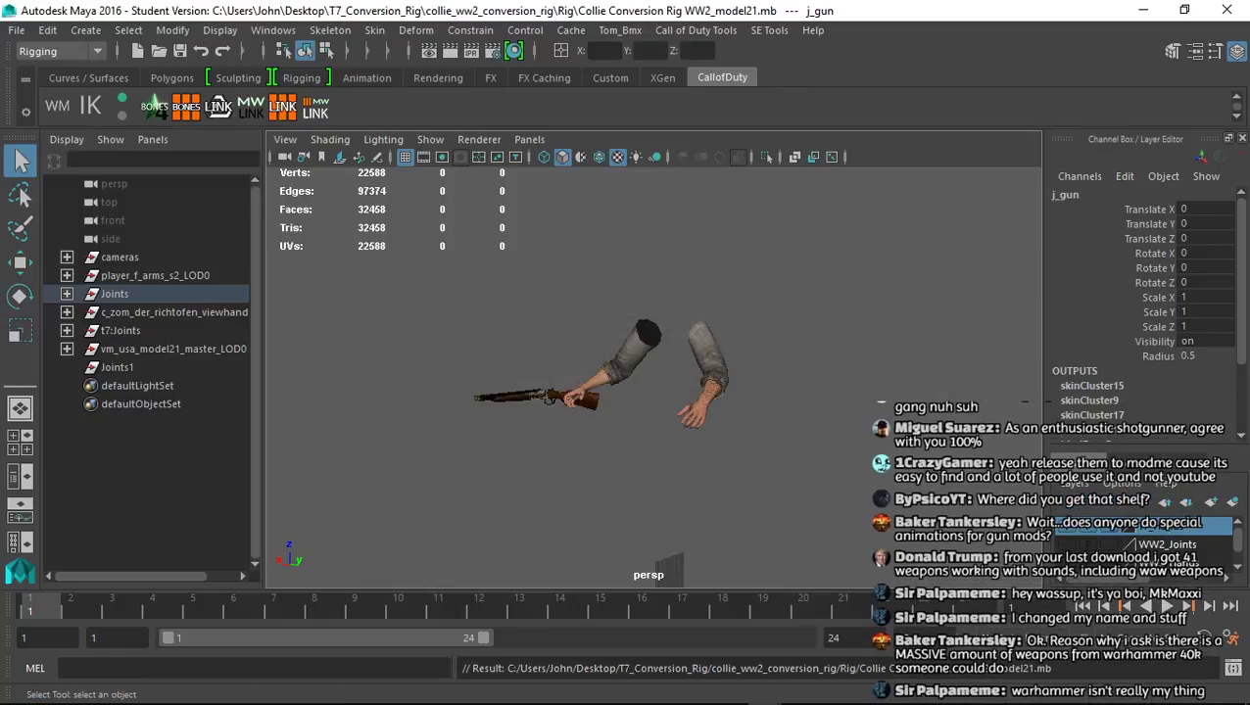
pyautogui.click(604, 450)
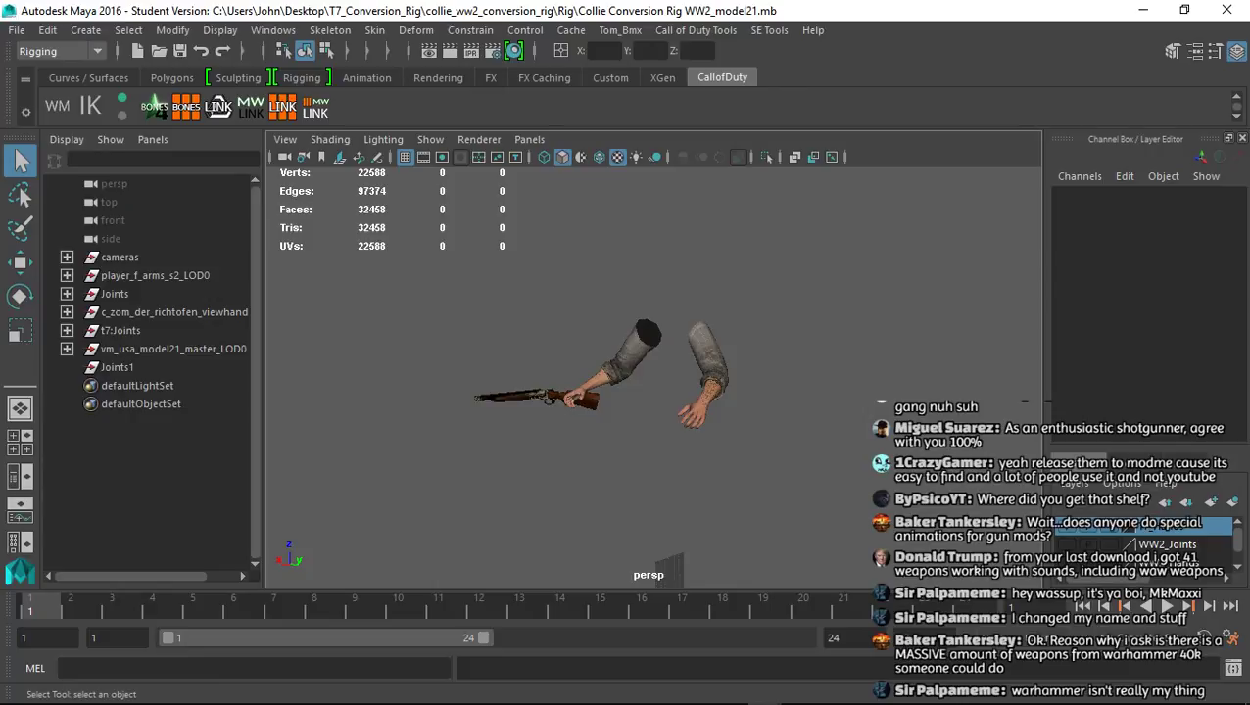
# Attach the shotgun to the T7 rig's tag_weapon joint with the Link T7 script
pyautogui.keyDown('alt'); pyautogui.moveTo(637, 382); pyautogui.dragTo(645, 437); pyautogui.keyUp('alt')
pyautogui.keyDown('alt'); pyautogui.moveTo(645, 437); pyautogui.dragTo(693, 412, button='middle'); pyautogui.keyUp('alt')
pyautogui.moveTo(685, 406)
pyautogui.keyDown('alt'); pyautogui.mouseDown()
pyautogui.moveTo(676, 416)
pyautogui.moveTo(700, 386)
pyautogui.mouseUp(); pyautogui.keyUp('alt')
pyautogui.keyDown('alt'); pyautogui.moveTo(699, 386); pyautogui.dragTo(671, 394, button='middle'); pyautogui.keyUp('alt')
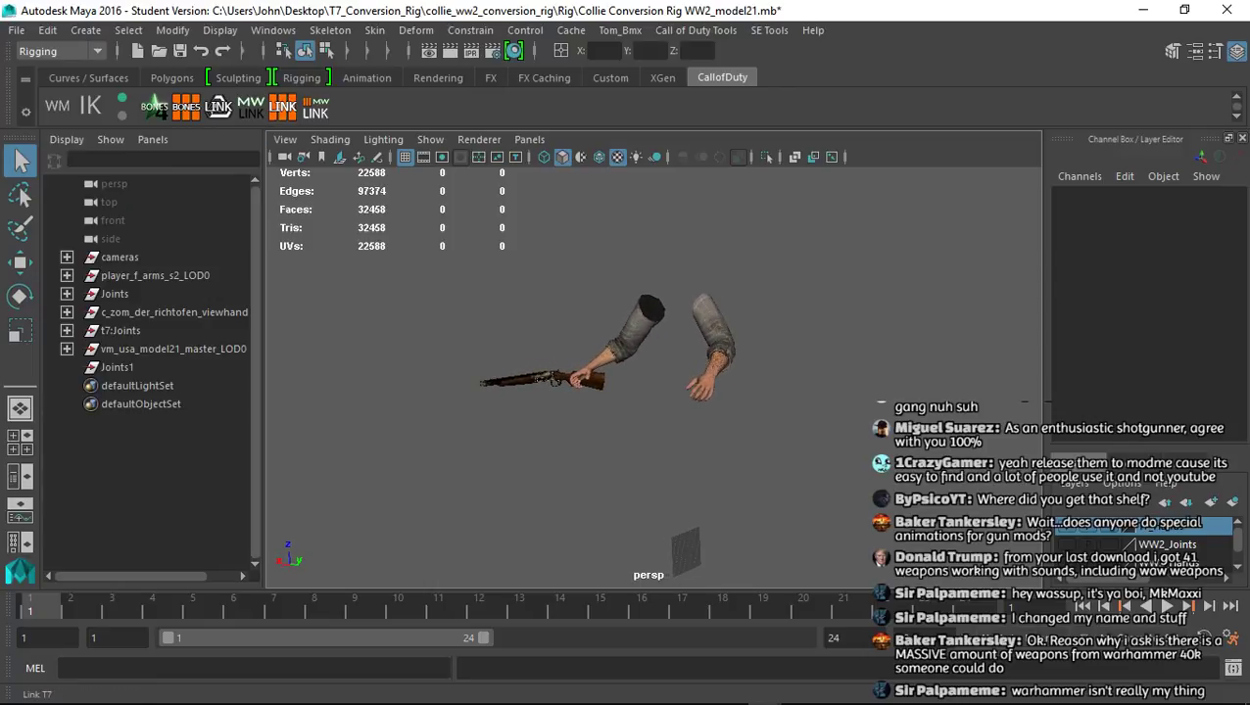
pyautogui.click(282, 106)
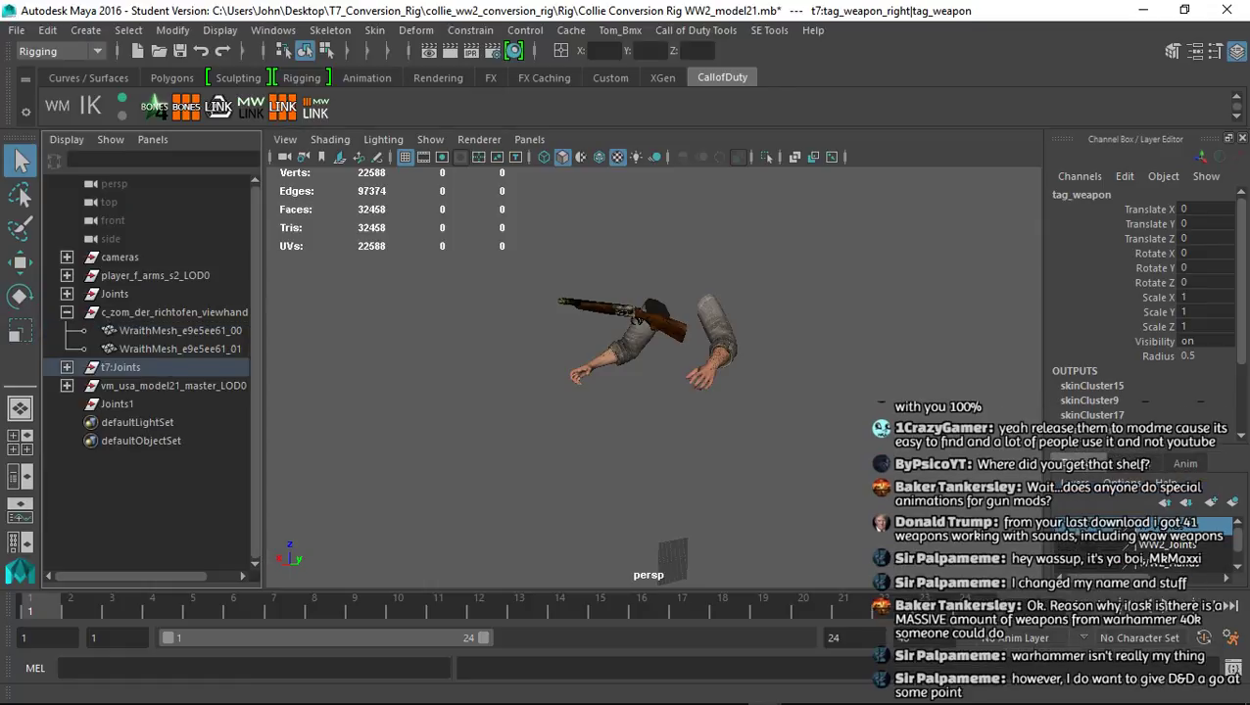
# Select t7:tag_view in the t7:Joints group together with its entire joint hierarchy
pyautogui.click(67, 331)
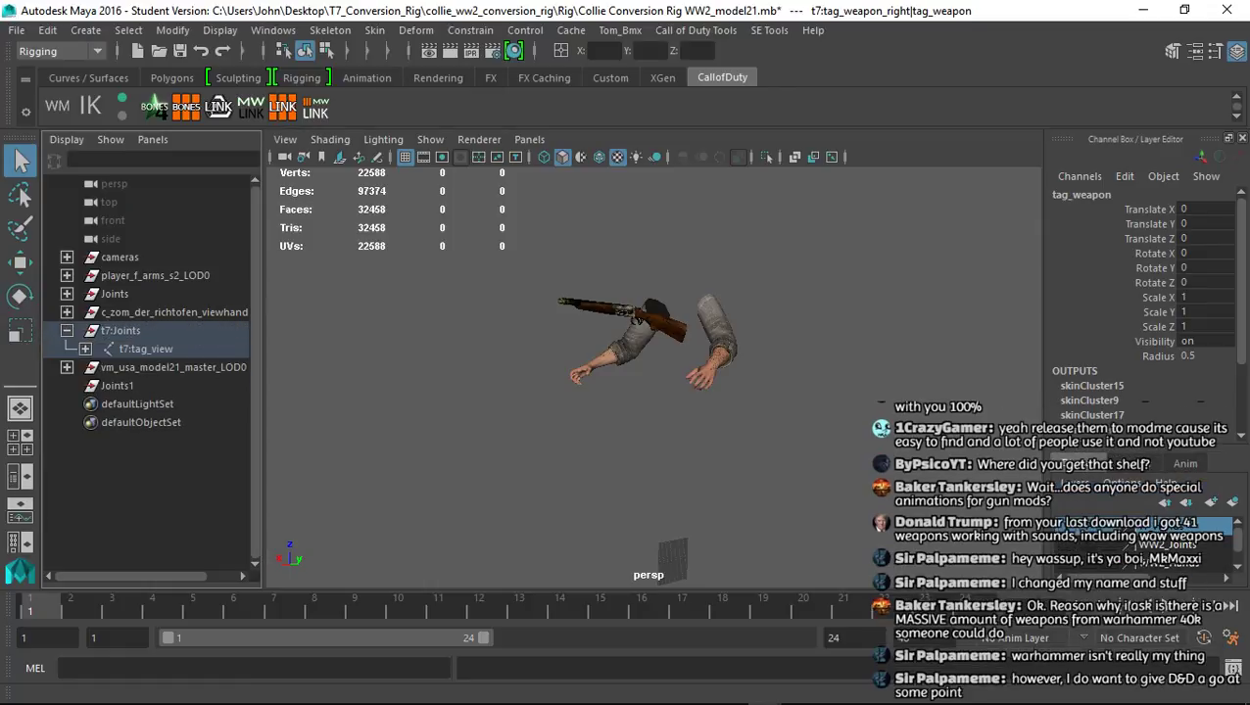
pyautogui.click(145, 348)
pyautogui.click(128, 29)
pyautogui.click(142, 126)
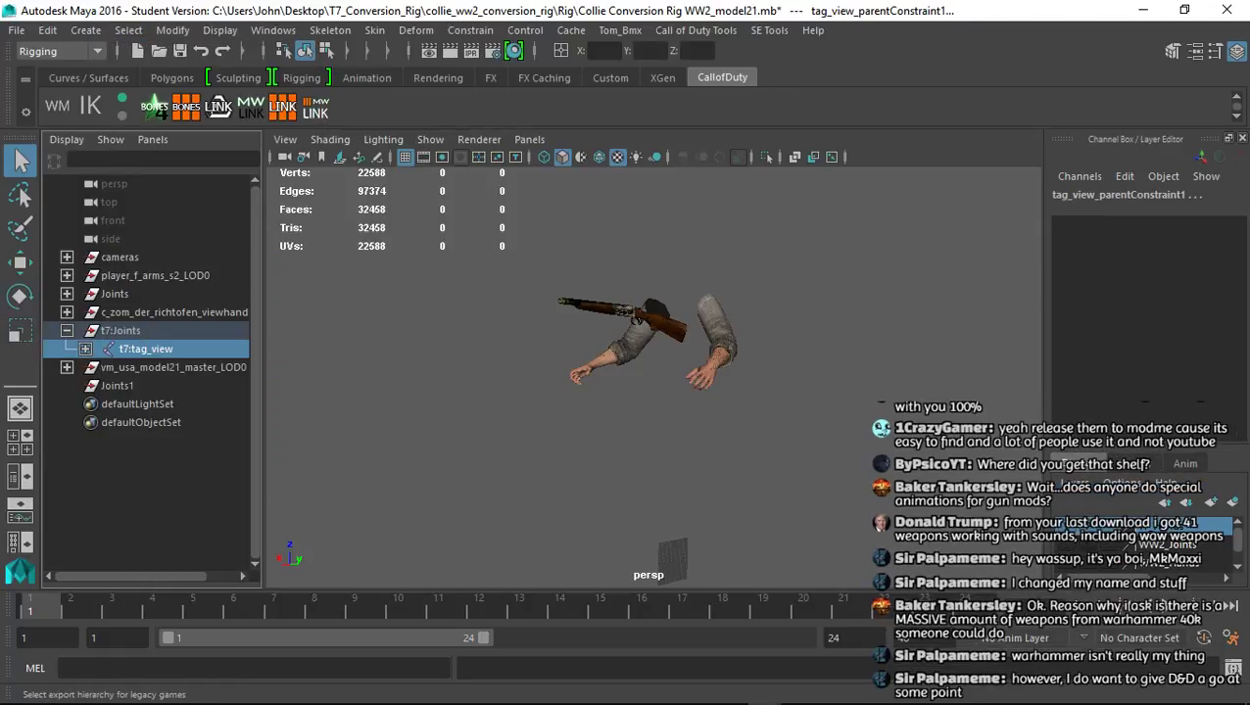
# Add the WraithMesh_e9e5ee61_01 mesh to the t7:tag_view selection and set the XModel export to overwrite anim_model21.xmodel_export in the Model21 folder
pyautogui.click(67, 312)
pyautogui.keyDown('ctrl'); pyautogui.click(181, 348); pyautogui.keyUp('ctrl')
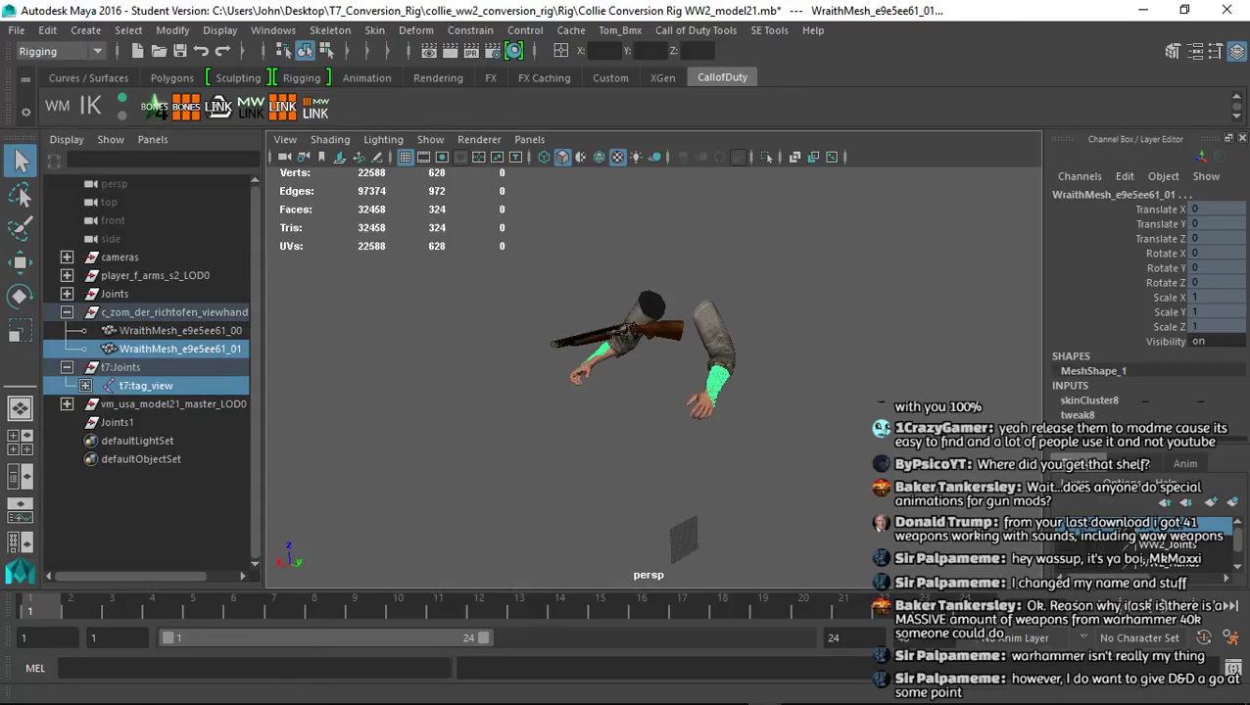
pyautogui.click(696, 30)
pyautogui.click(711, 62)
pyautogui.click(718, 311)
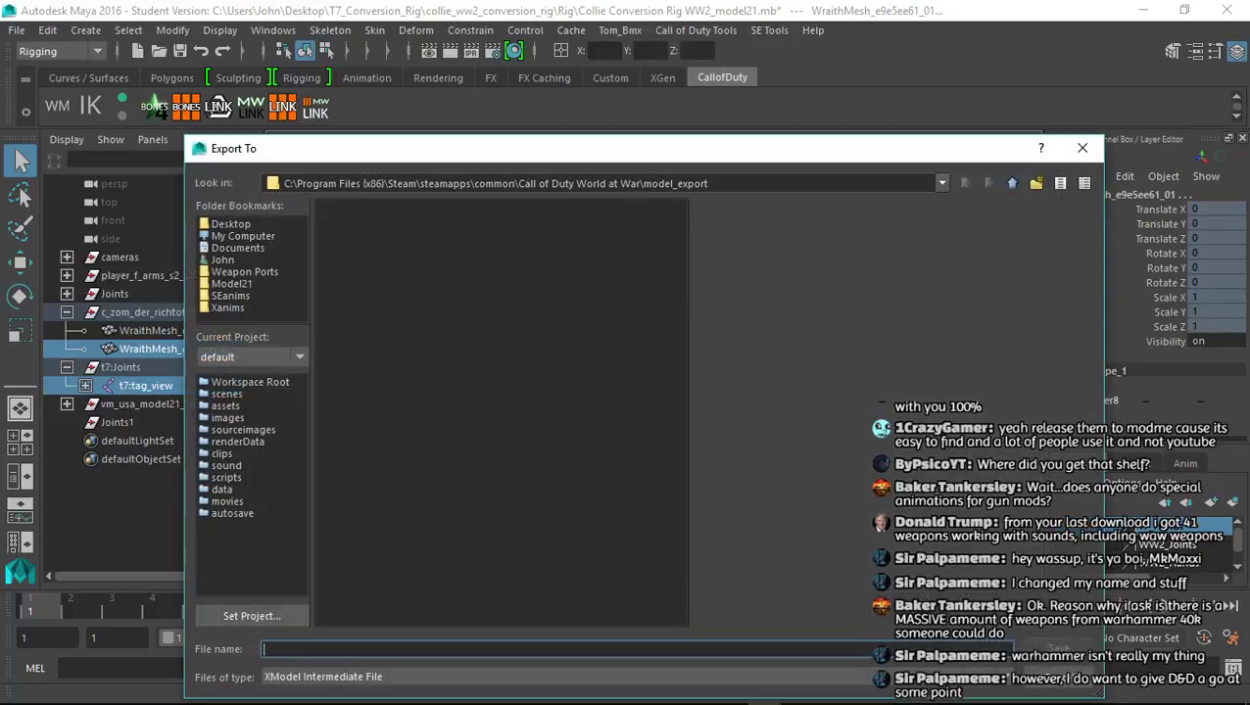
pyautogui.click(227, 308)
pyautogui.click(230, 296)
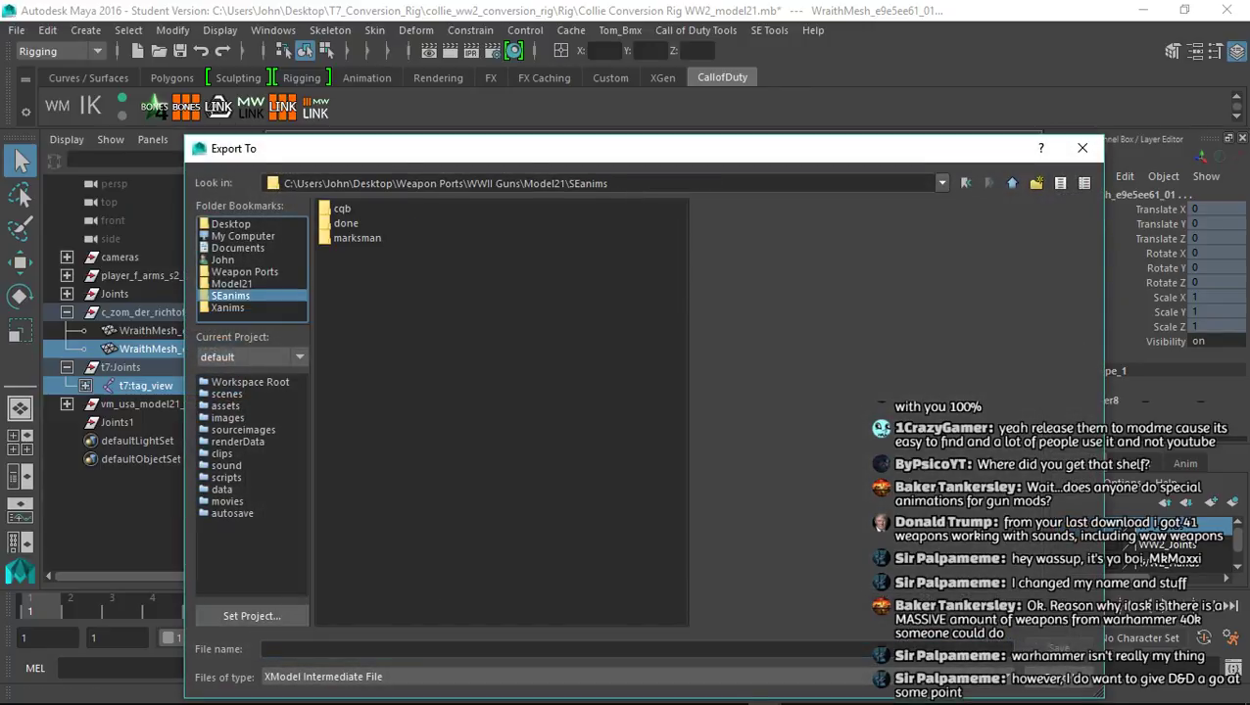
pyautogui.click(231, 284)
pyautogui.click(403, 326)
pyautogui.doubleClick(402, 326)
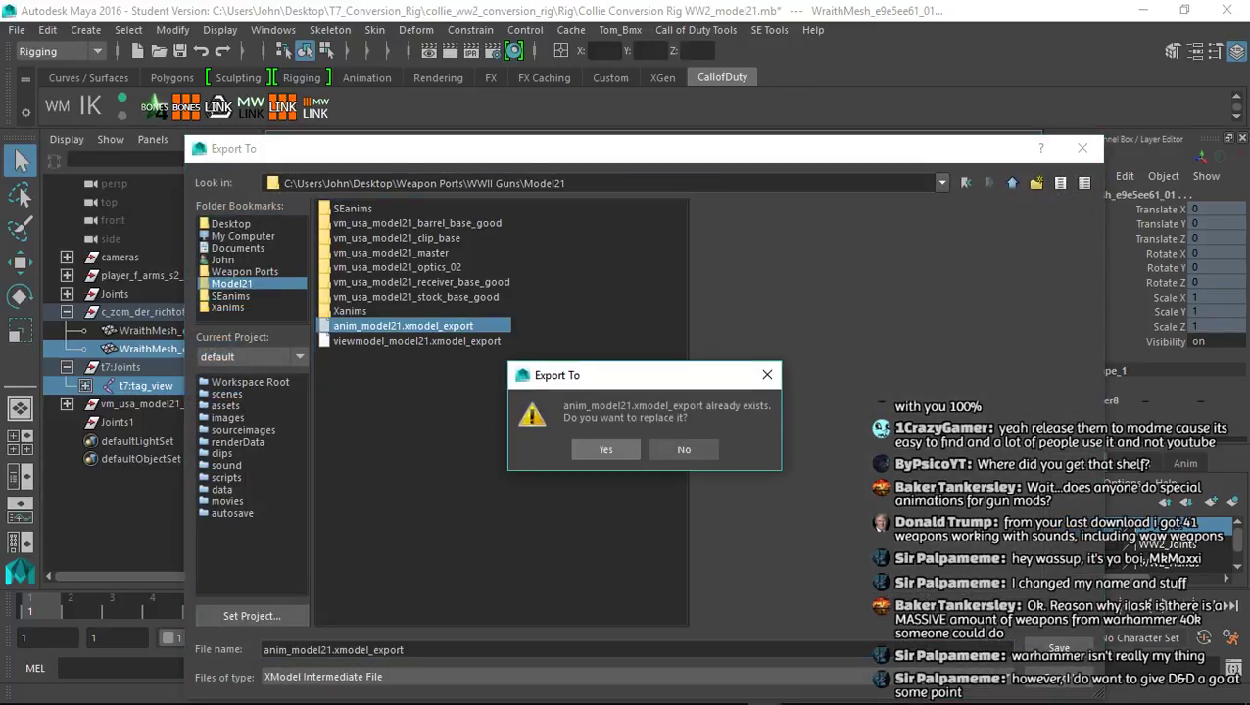
pyautogui.click(605, 449)
# Export the selected mesh and joint as an XModel and close the exporter
pyautogui.click(474, 337)
pyautogui.click(625, 377)
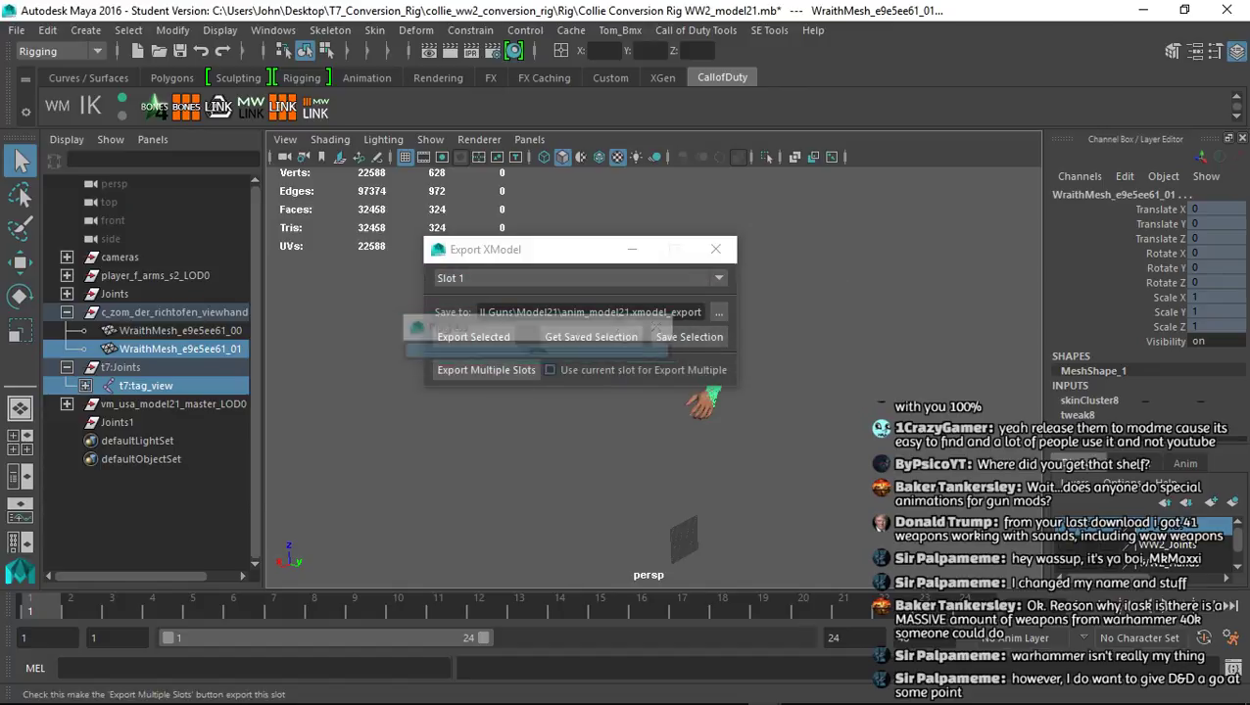
pyautogui.click(716, 248)
pyautogui.click(713, 253)
# Reopen the recent scene Collie Conversion Rig WW2_model21.mb without saving the current changes
pyautogui.click(17, 30)
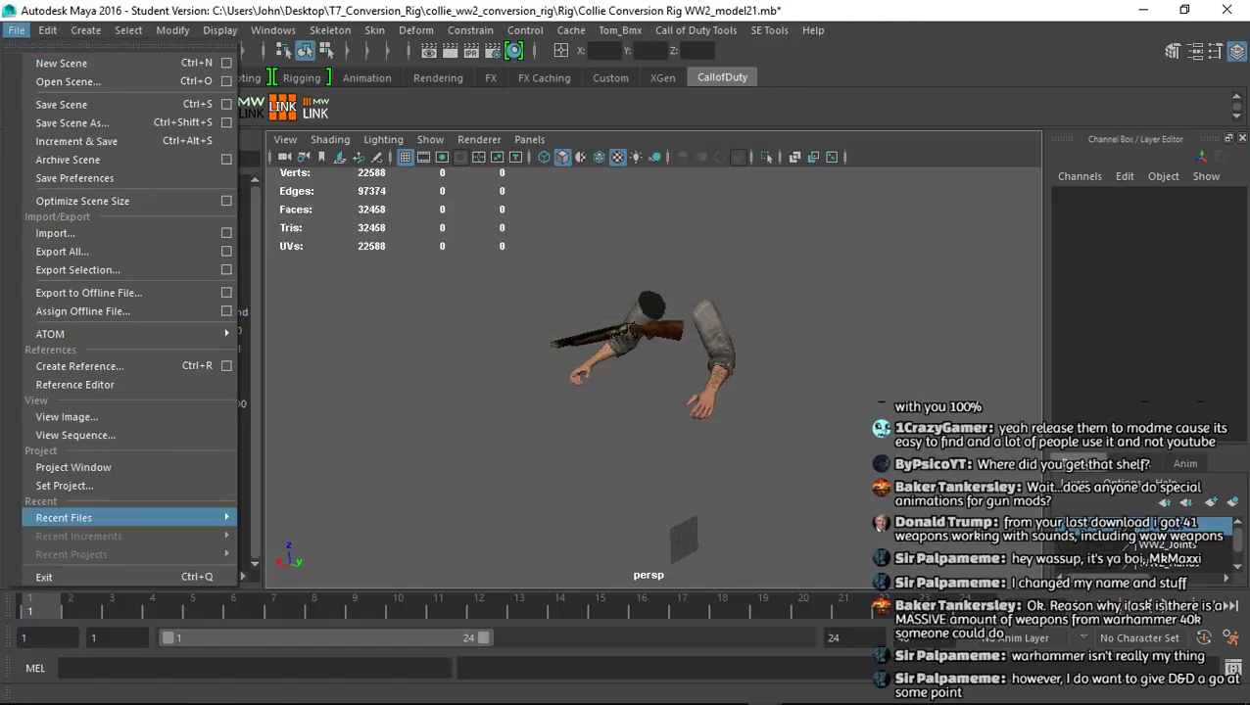
pyautogui.moveTo(83, 515)
pyautogui.click(441, 515)
pyautogui.click(624, 378)
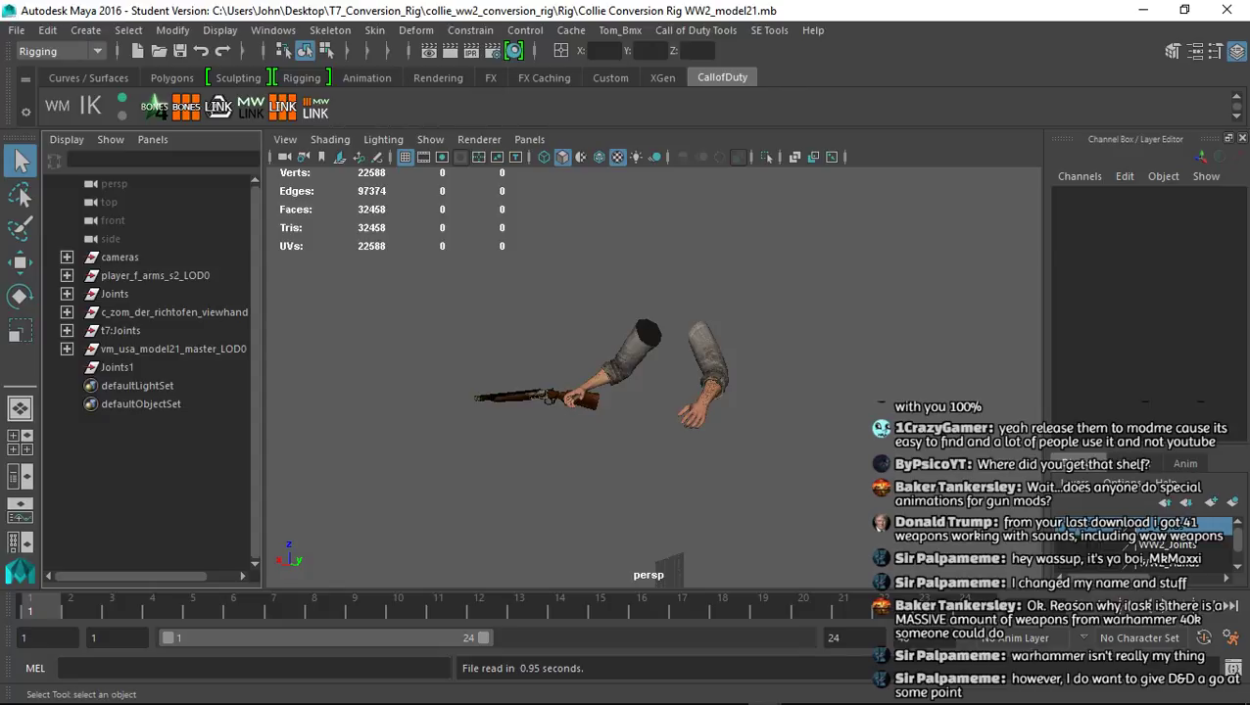
# Import the va_model21_reload_empty.seanim animation from the SEanims folder onto the rig
pyautogui.keyDown('alt'); pyautogui.moveTo(627, 392); pyautogui.dragTo(645, 362, button='middle'); pyautogui.keyUp('alt')
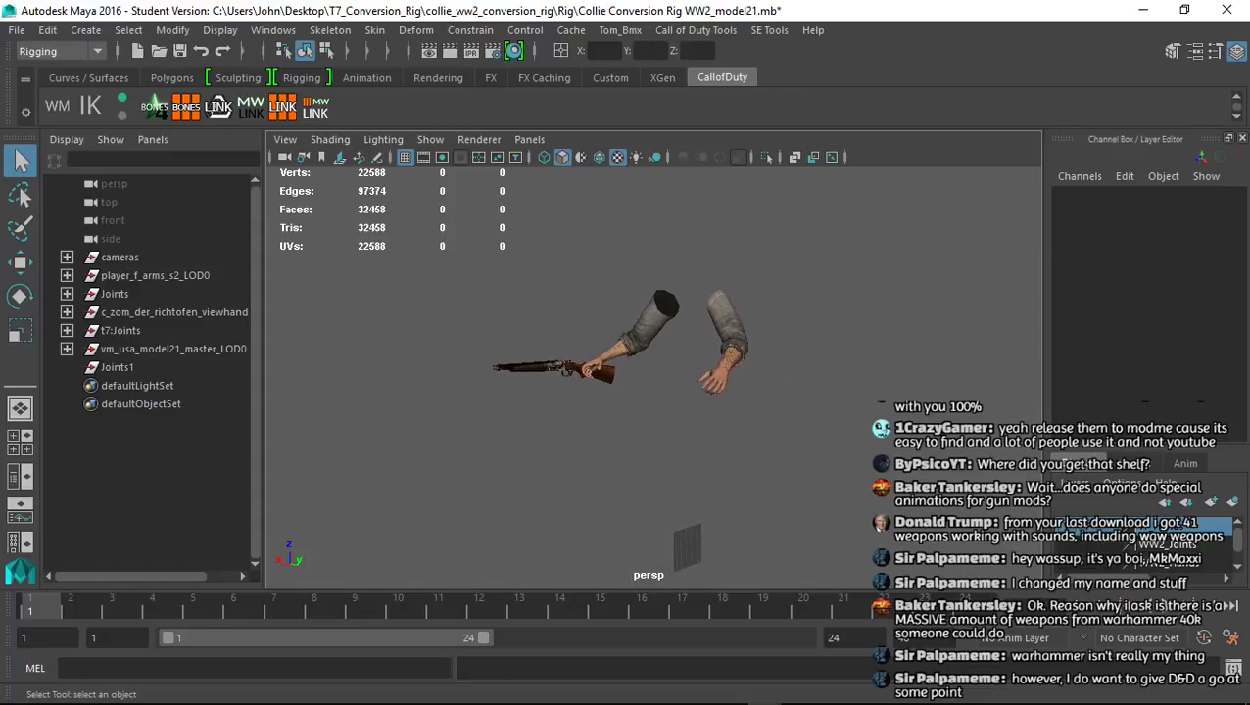
pyautogui.keyDown('alt'); pyautogui.moveTo(645, 362); pyautogui.dragTo(648, 374); pyautogui.keyUp('alt')
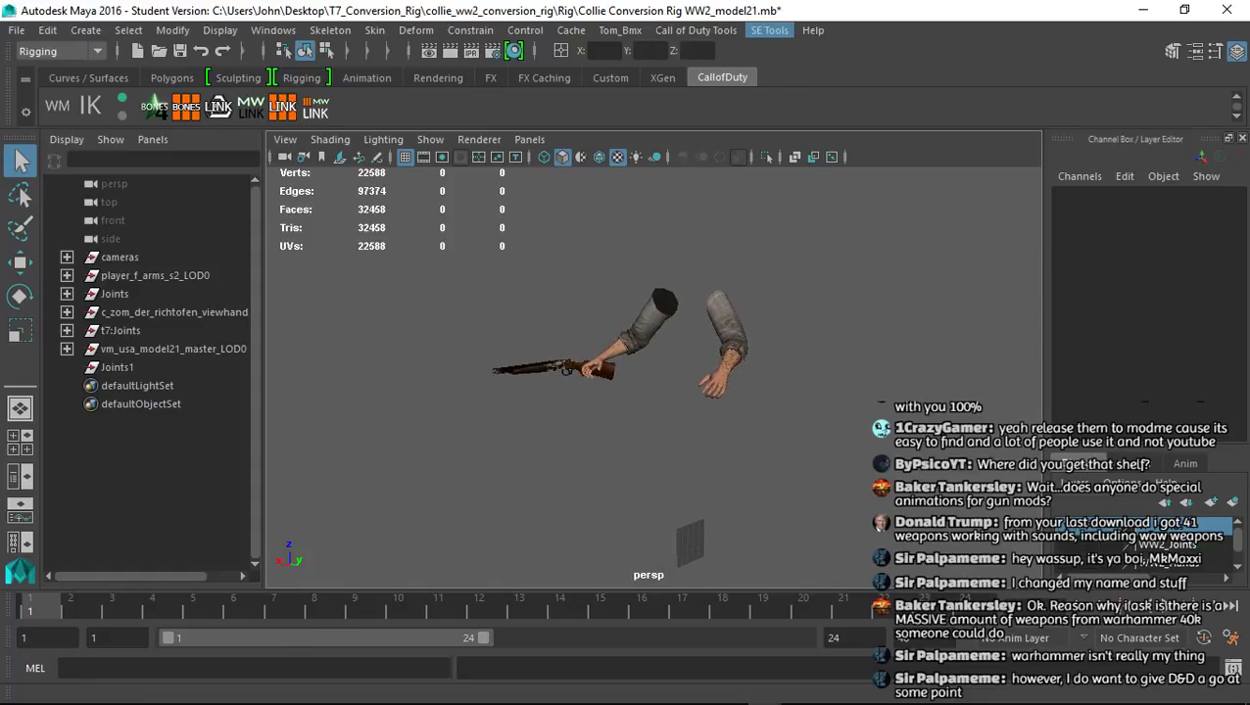
pyautogui.click(768, 29)
pyautogui.click(803, 64)
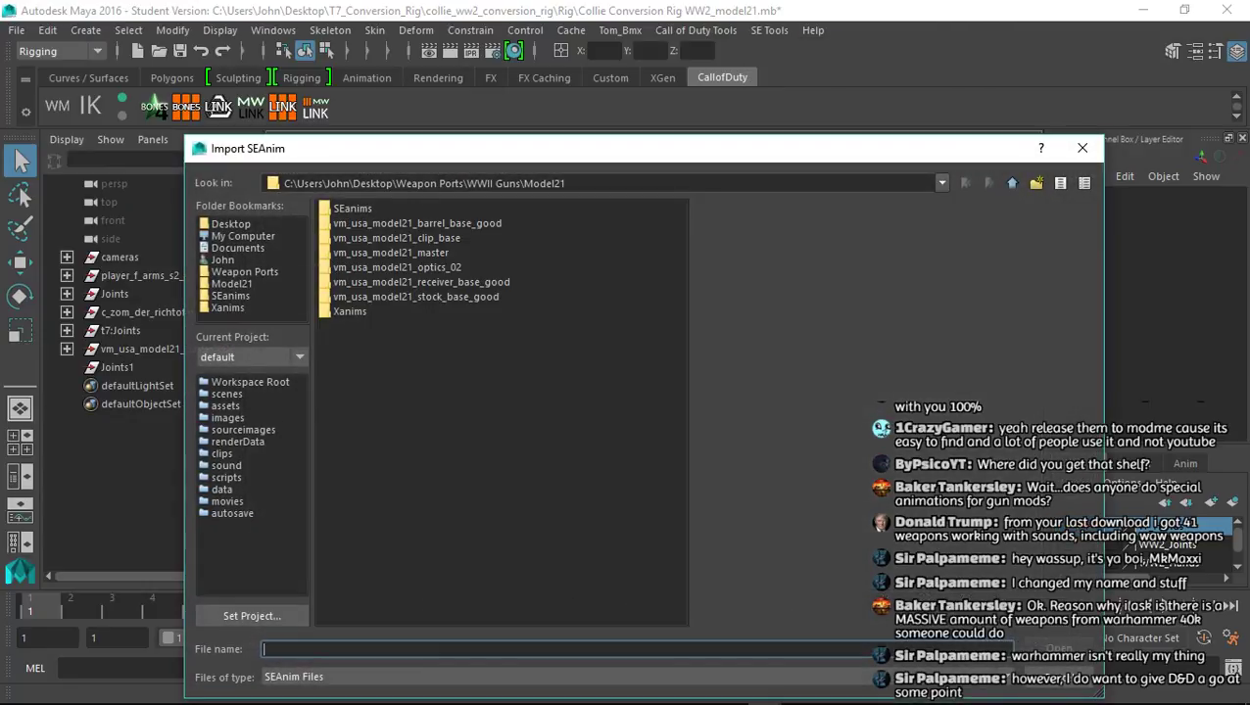
pyautogui.click(231, 296)
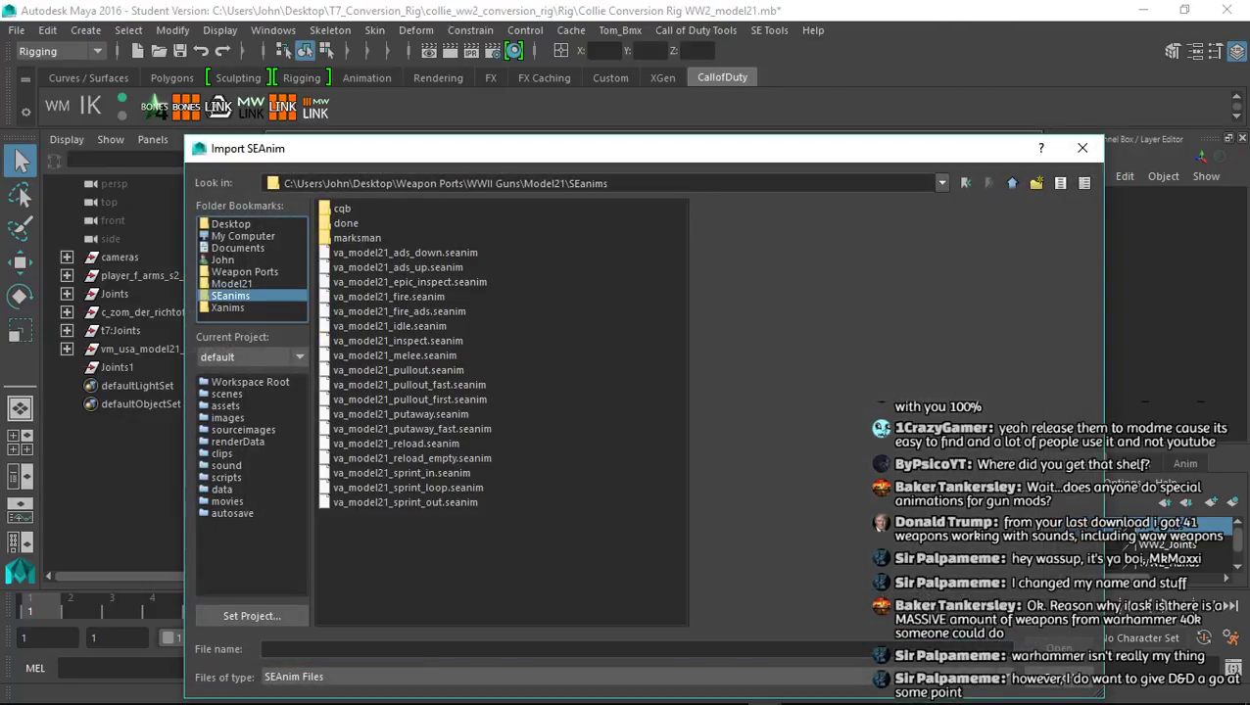
pyautogui.doubleClick(412, 458)
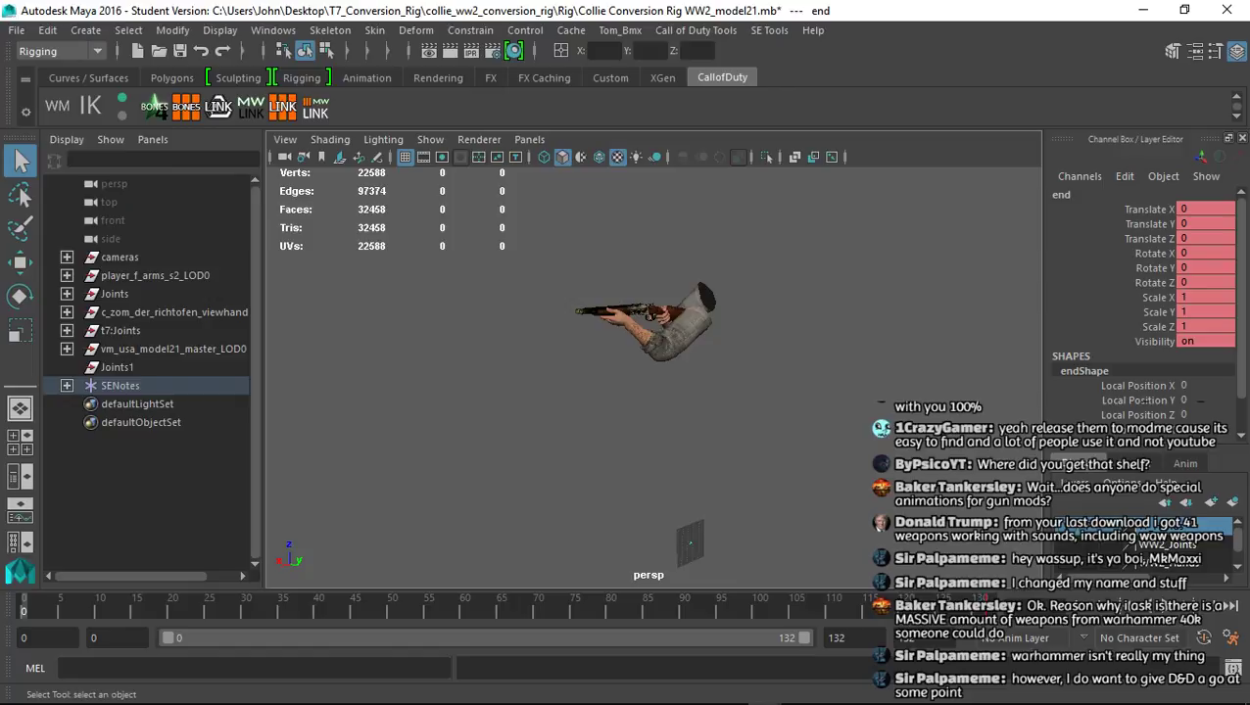
# Link the T7 rig to the imported animation and select its export bones
pyautogui.click(282, 105)
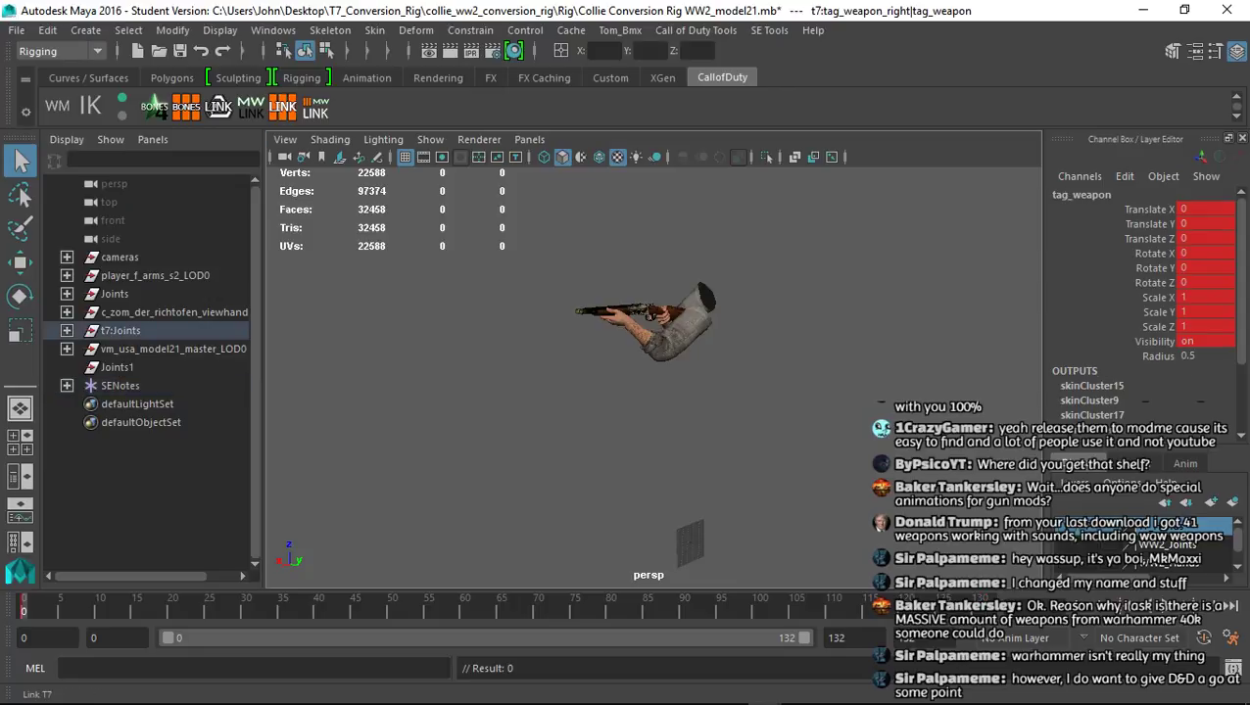
pyautogui.click(186, 106)
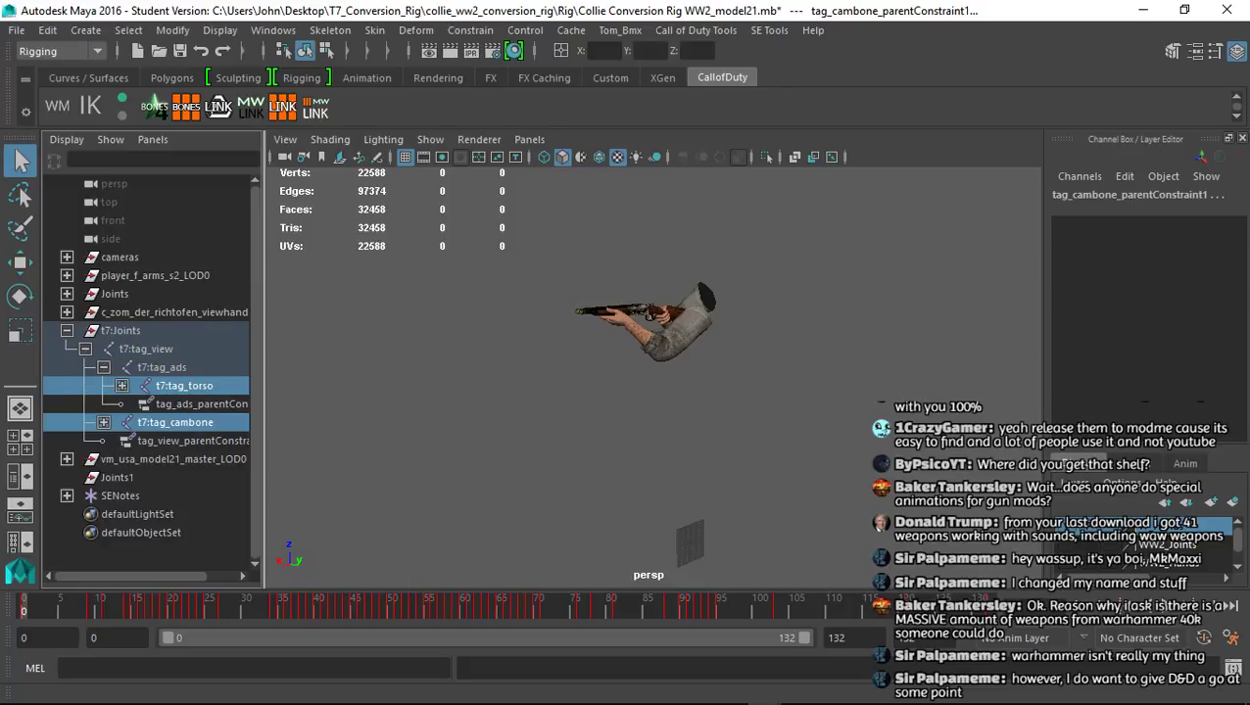
# Expand t7:tag_torso and t7:tag_cambone in the outliner, reselect just these two joints, and extend the selection to their hierarchies
pyautogui.moveTo(263, 402); pyautogui.dragTo(313, 401)
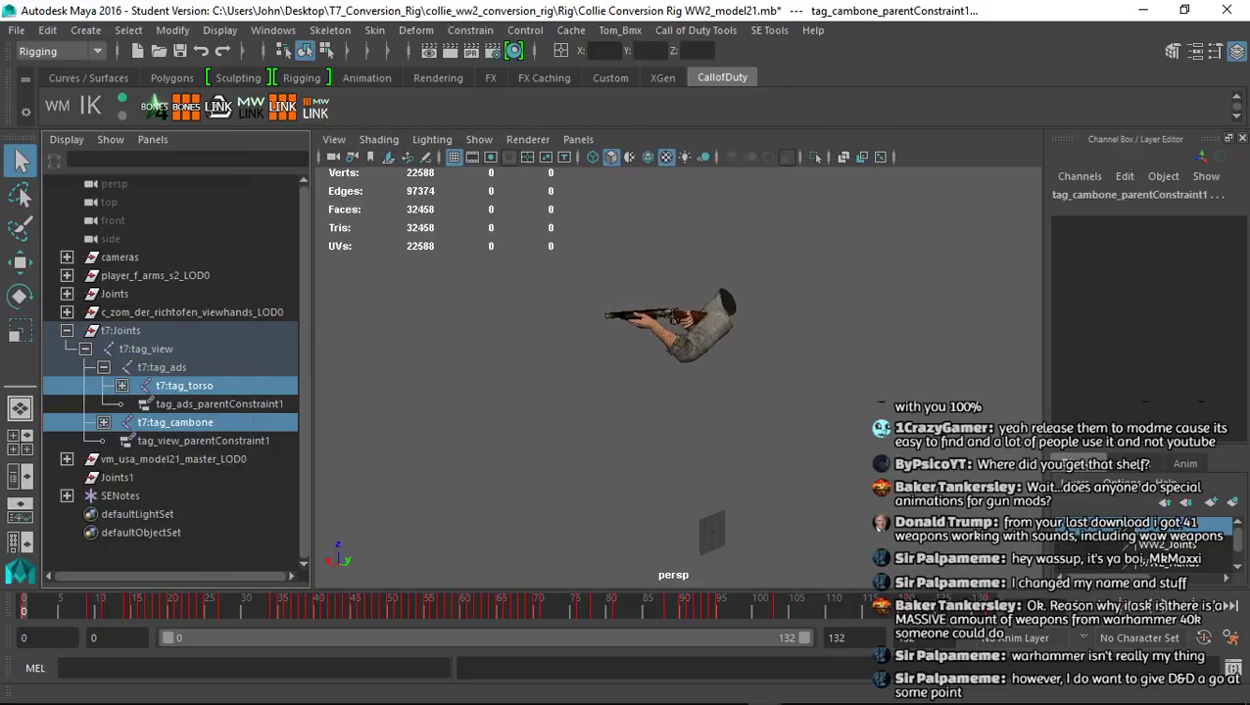
pyautogui.click(122, 386)
pyautogui.click(104, 514)
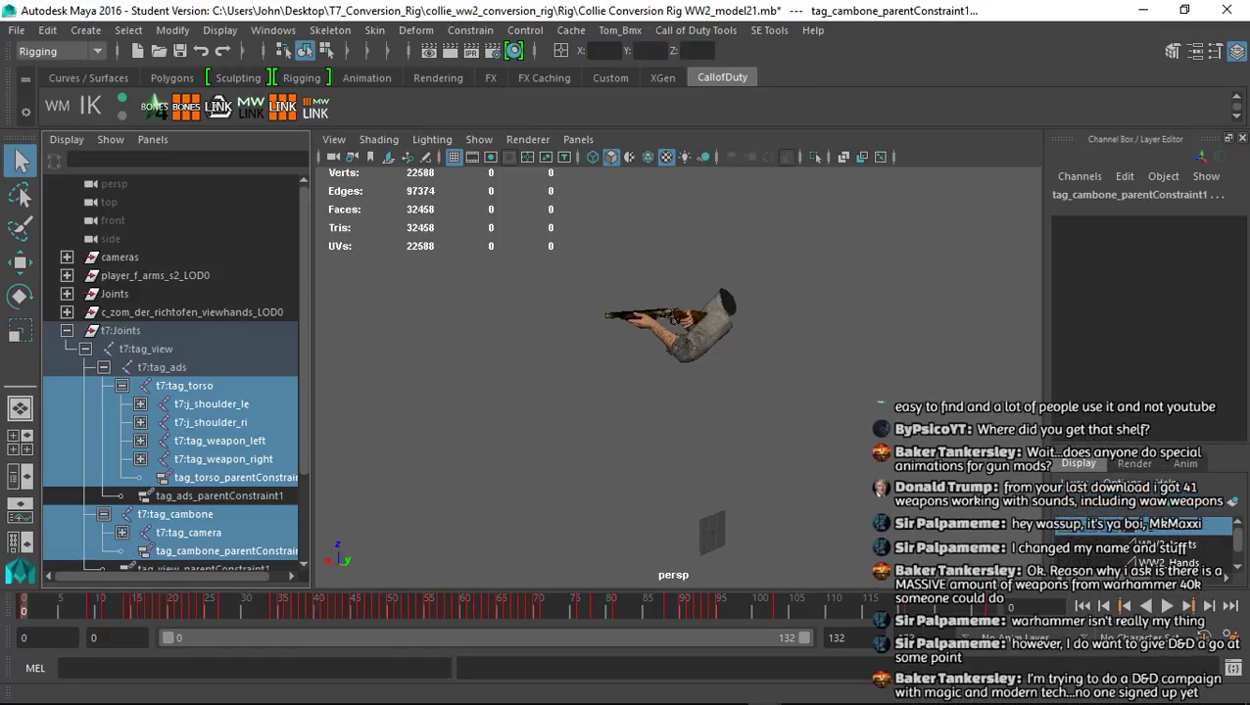
pyautogui.click(184, 386)
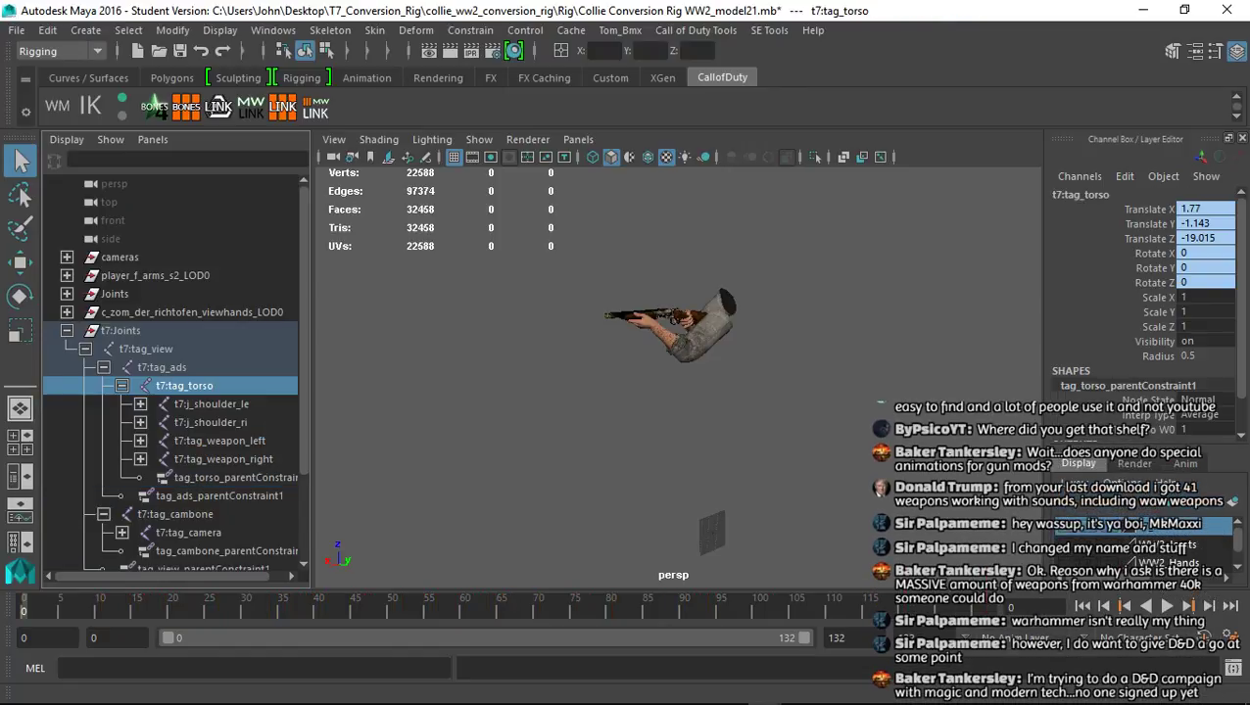
pyautogui.keyDown('ctrl'); pyautogui.click(175, 514); pyautogui.keyUp('ctrl')
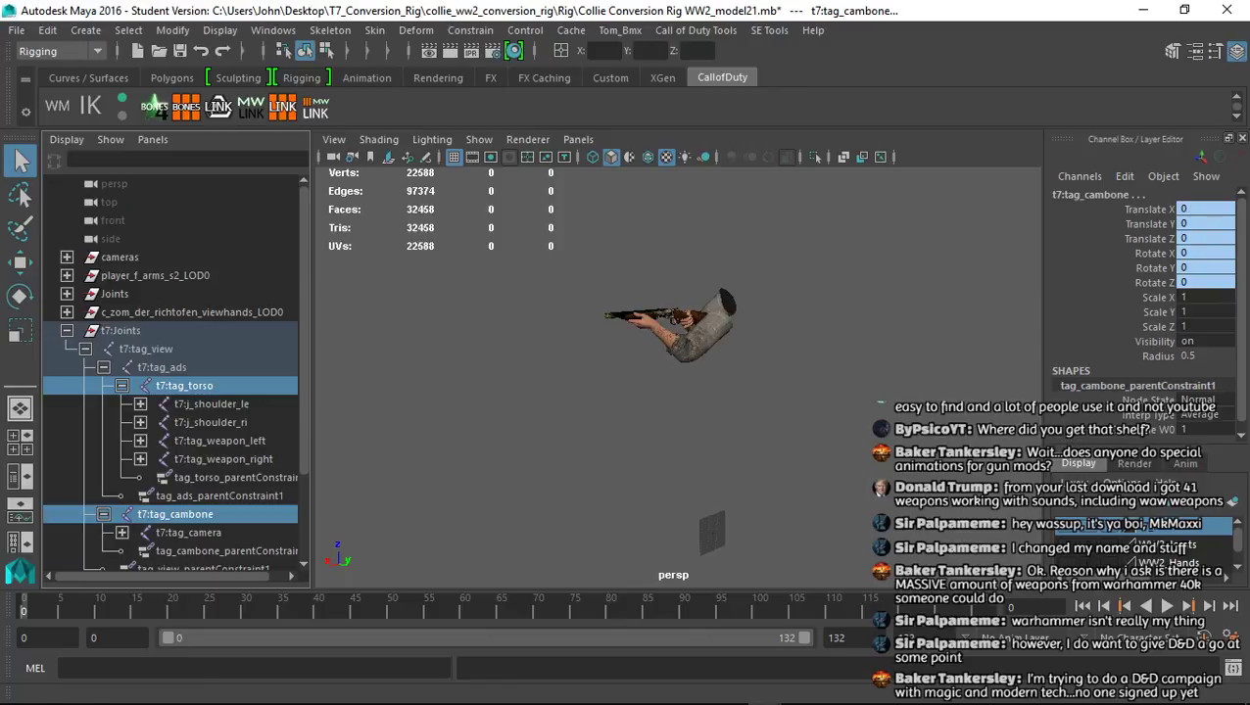
pyautogui.click(129, 30)
pyautogui.click(165, 118)
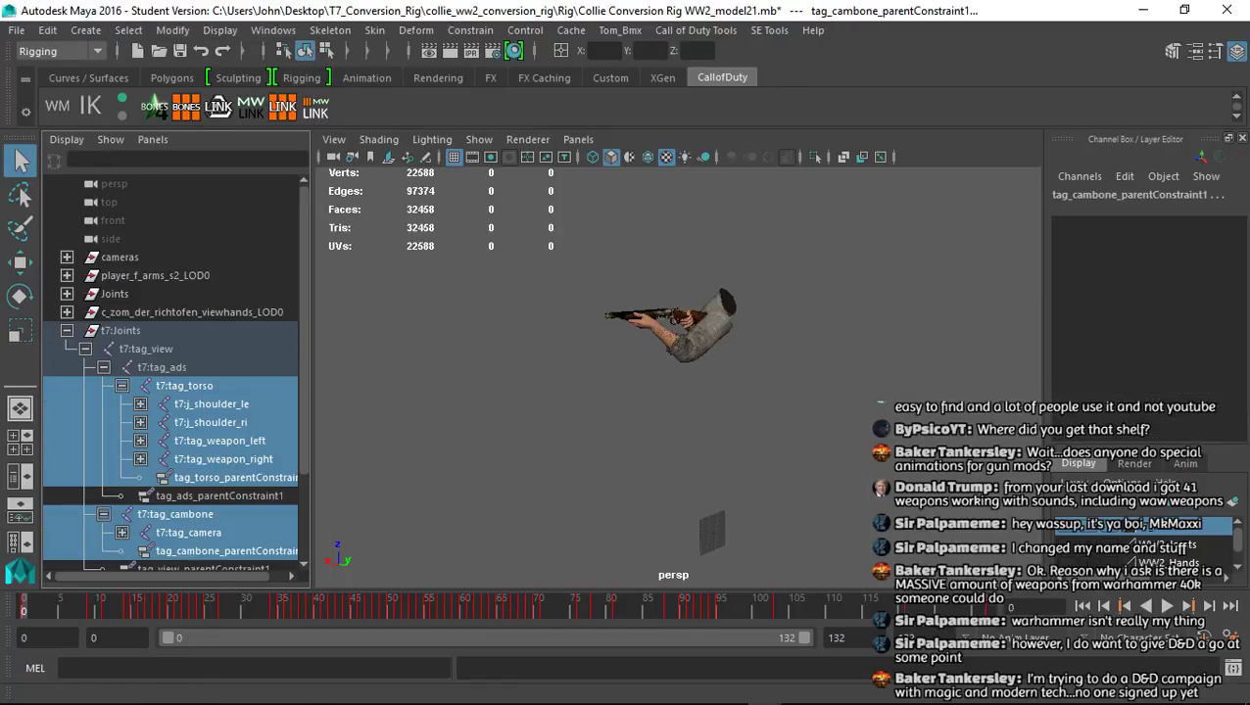
pyautogui.click(695, 30)
pyautogui.click(734, 57)
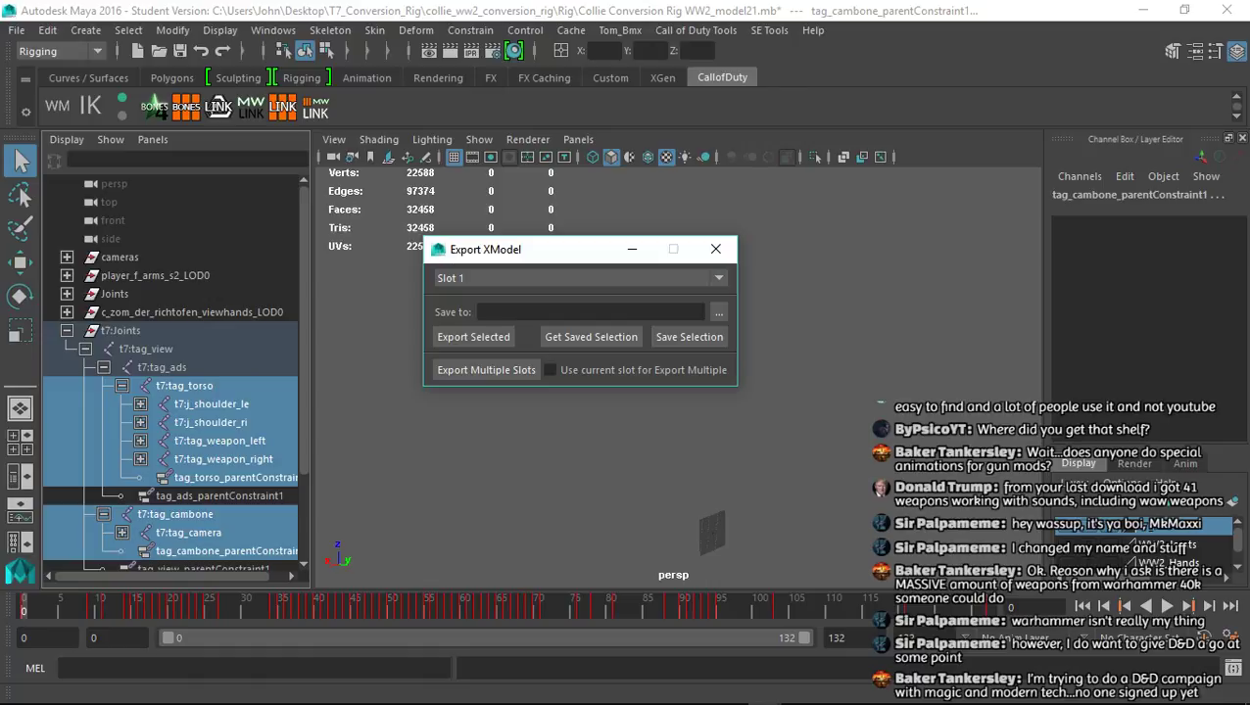
pyautogui.click(715, 248)
# Start an XAnim export of the selected joints with the end frame set to 132
pyautogui.click(696, 30)
pyautogui.click(730, 81)
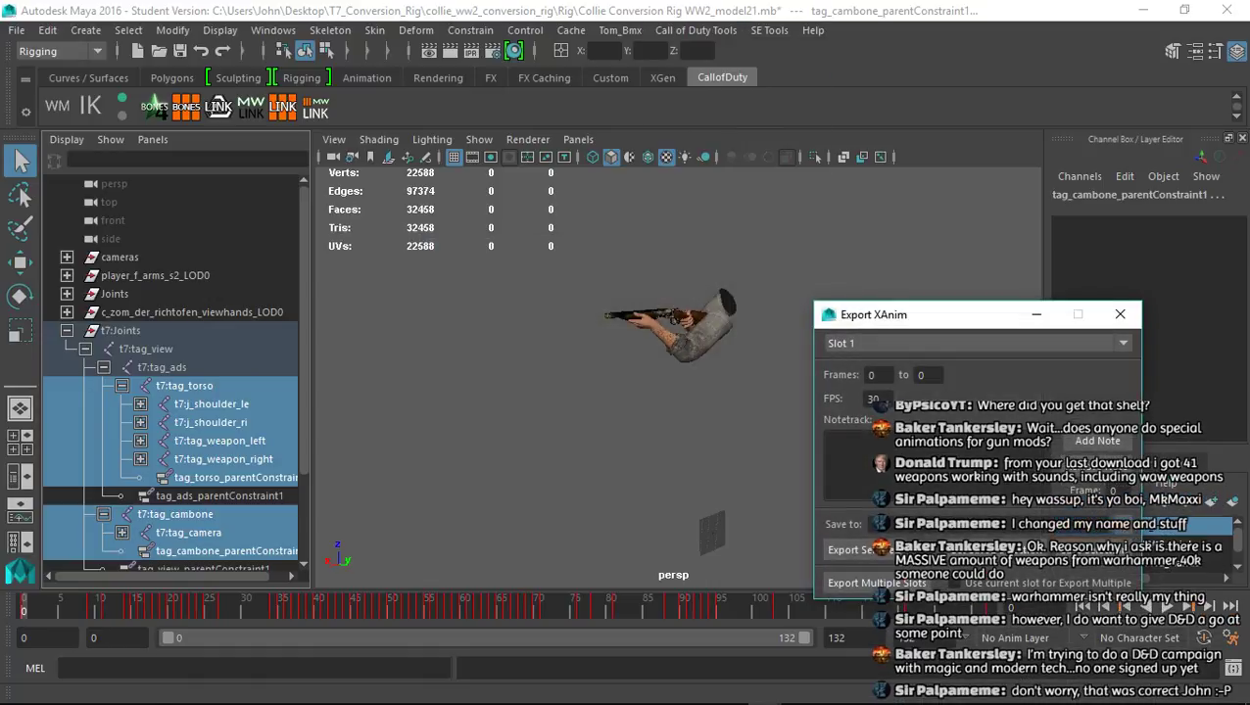
pyautogui.press('BackSpace')
pyautogui.write('132')
# Set the export destination to viewmodel_model21_reload_empty.xanim_export in the Xanims folder, replacing the existing file
pyautogui.click(1119, 525)
pyautogui.click(228, 307)
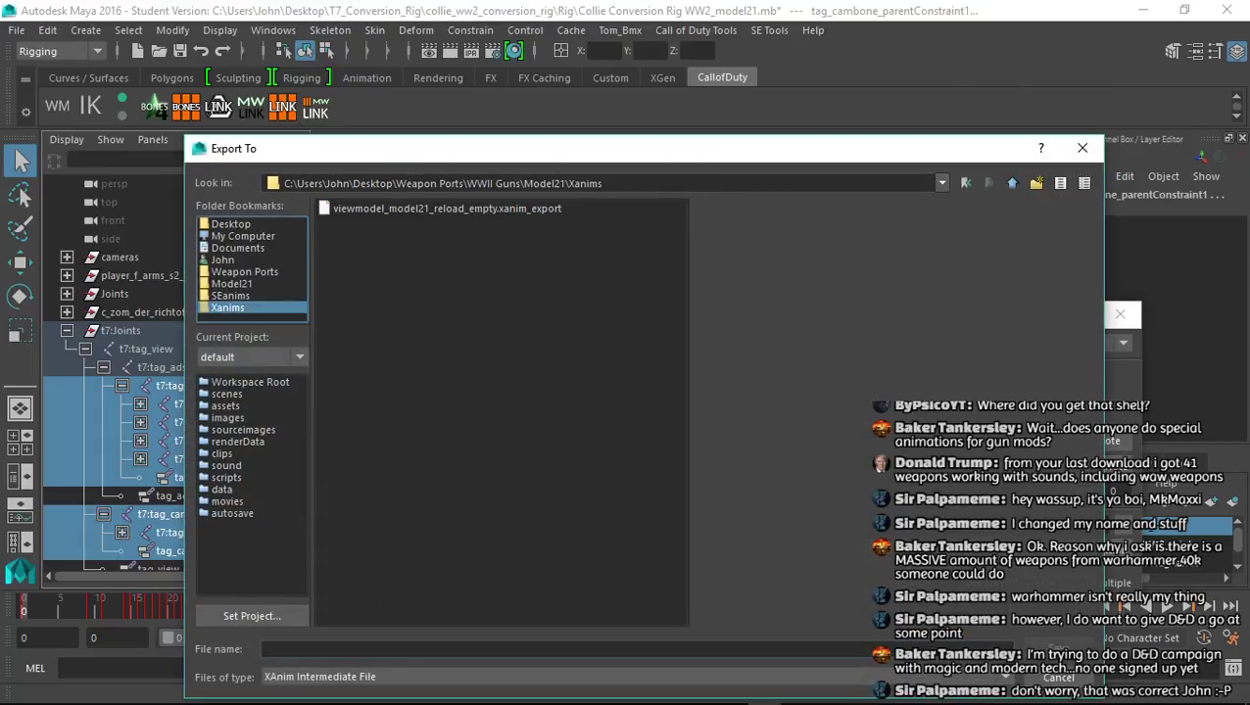
pyautogui.moveTo(571, 149); pyautogui.dragTo(402, 94)
pyautogui.click(372, 149)
pyautogui.click(943, 584)
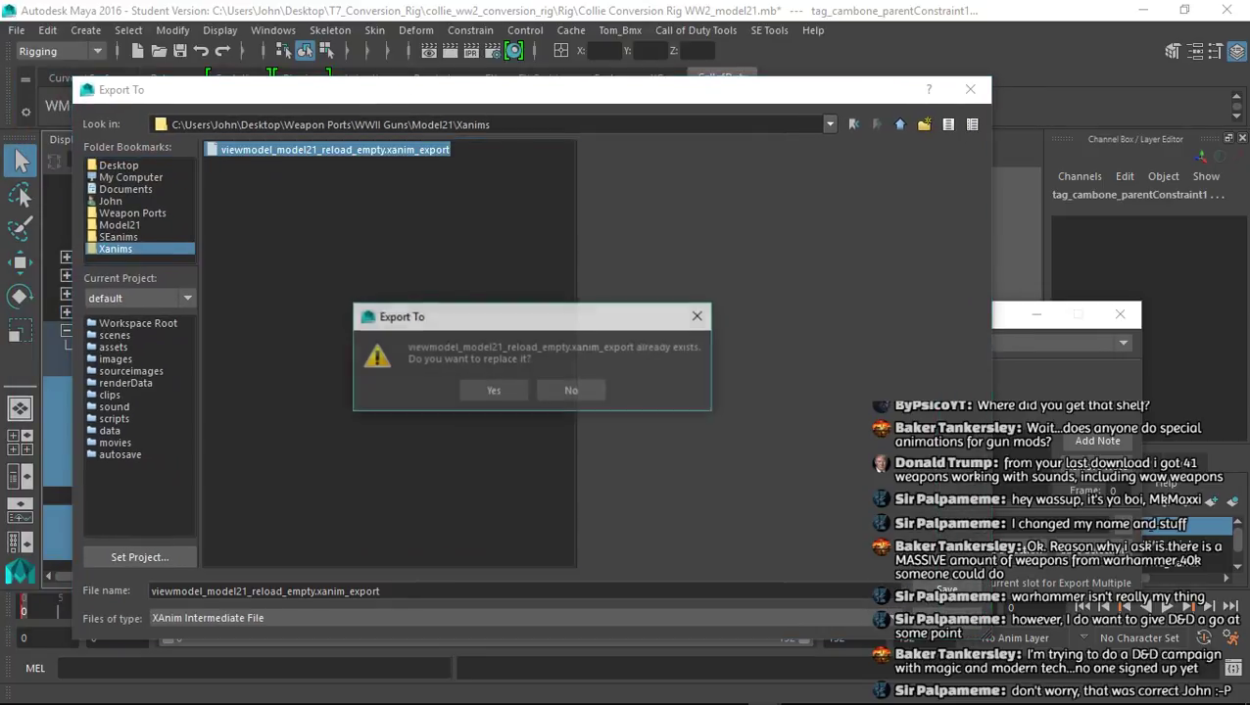
pyautogui.click(492, 390)
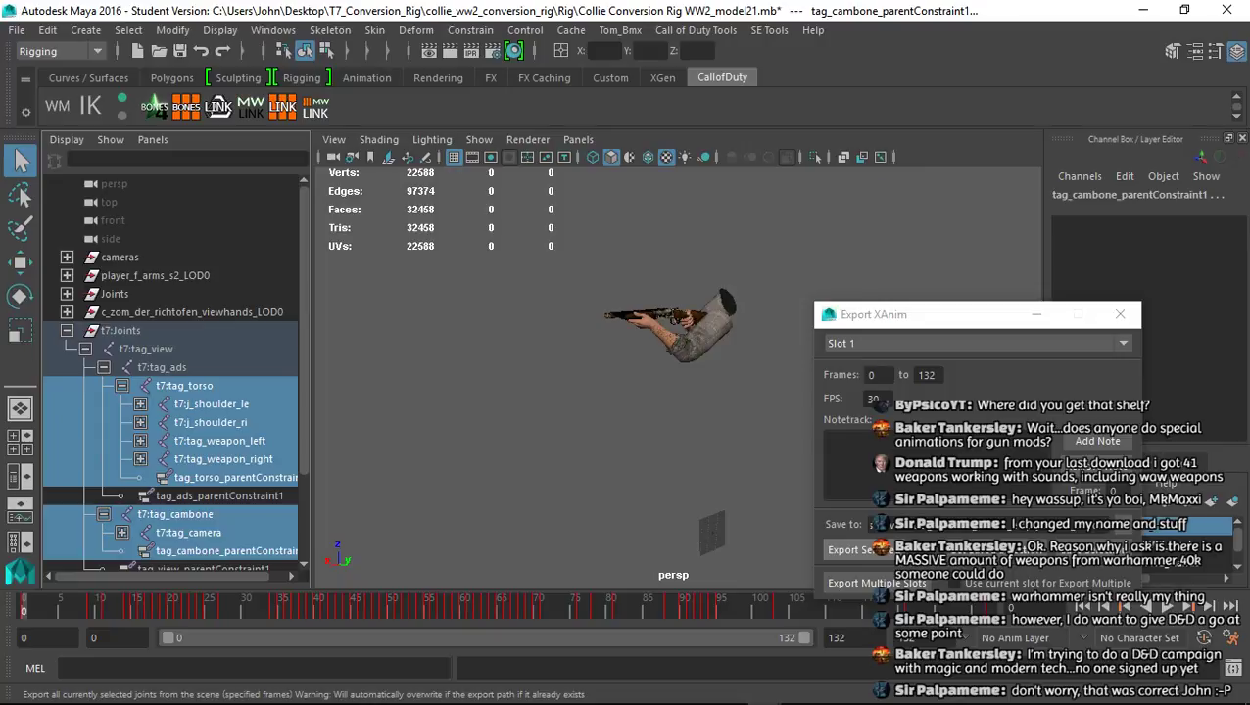
# Export the selected joints' animation as an XAnim and close the exporter
pyautogui.moveTo(923, 326); pyautogui.dragTo(956, 111)
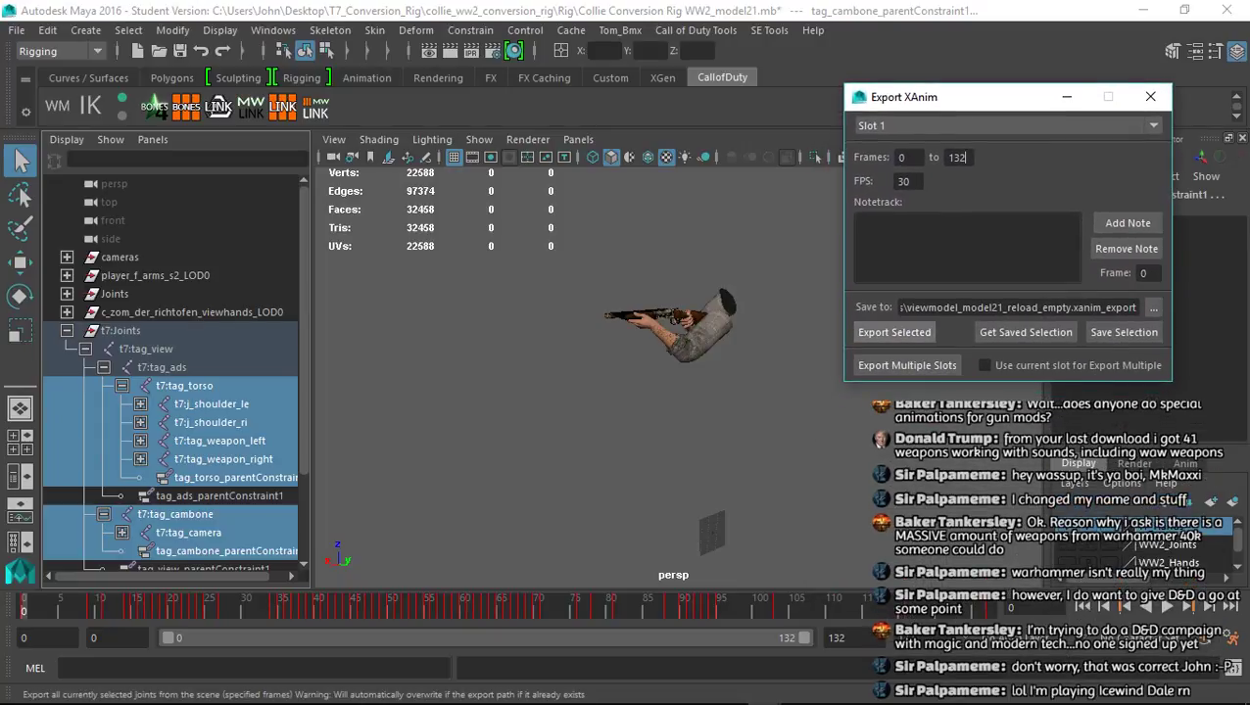
pyautogui.click(894, 332)
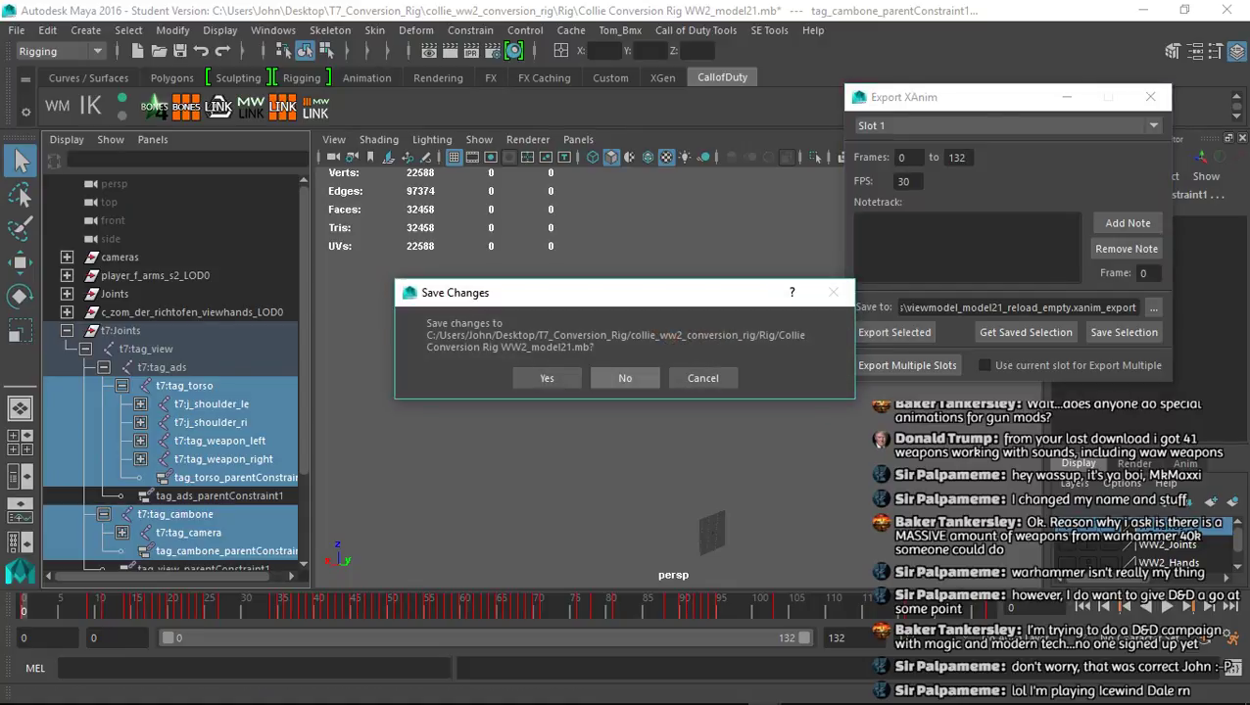
pyautogui.click(546, 374)
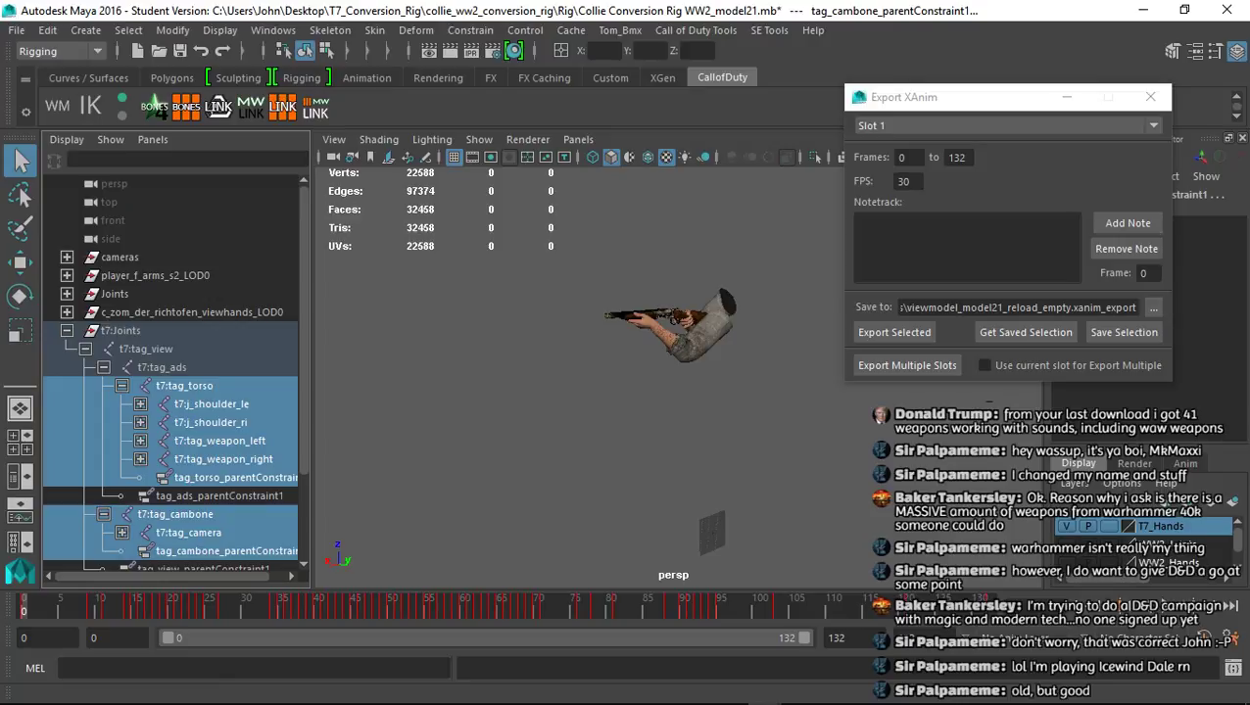
pyautogui.click(965, 158)
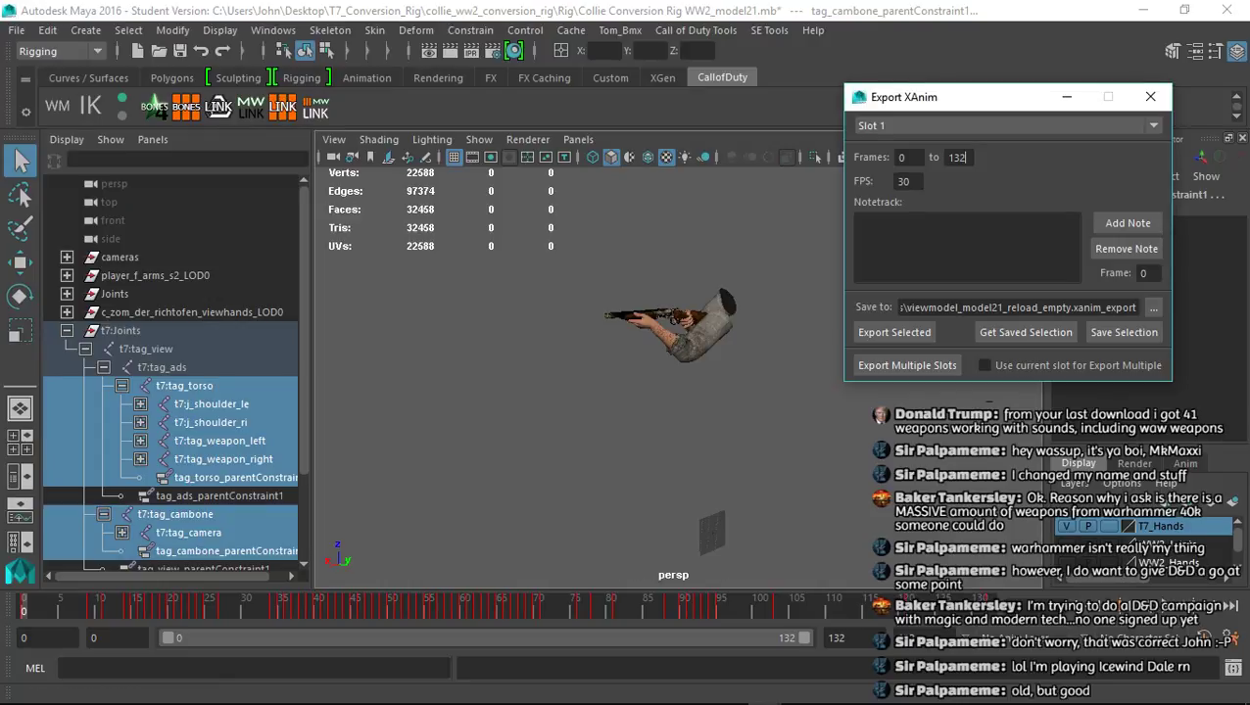
pyautogui.click(1150, 96)
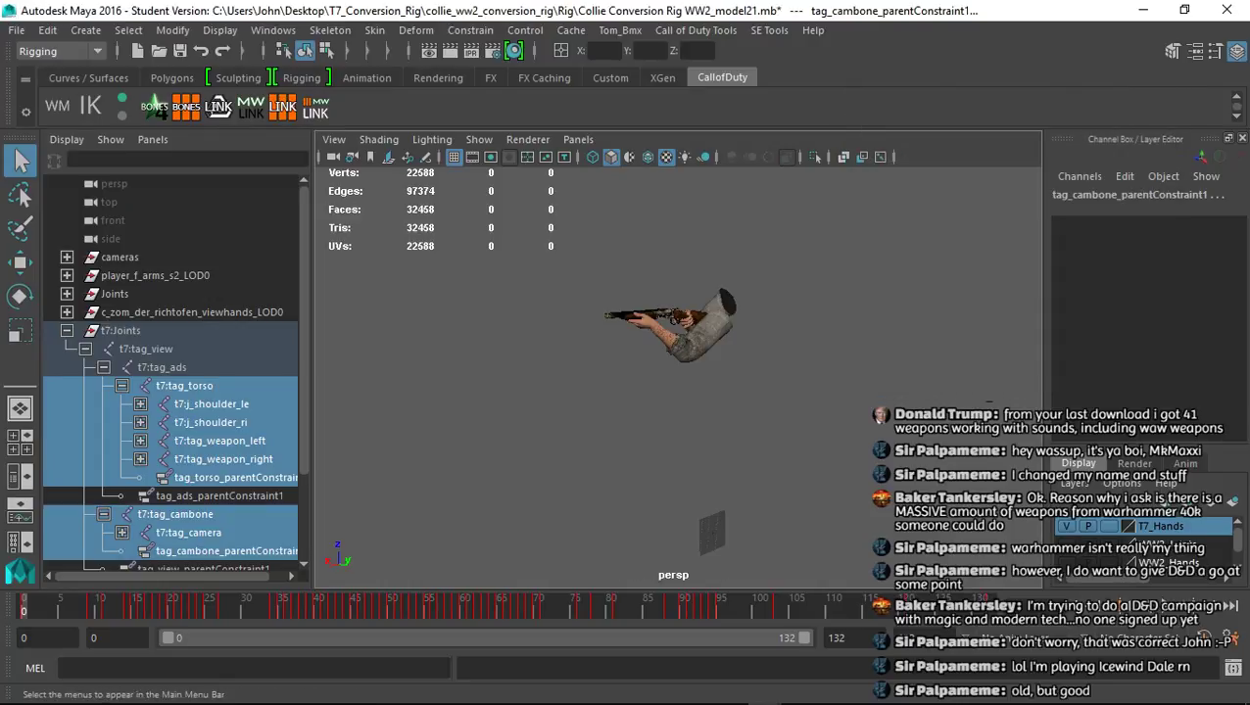
# Reload the clean Collie Conversion Rig WW2_model21.mb scene from the recent files, discarding the current changes
pyautogui.click(17, 30)
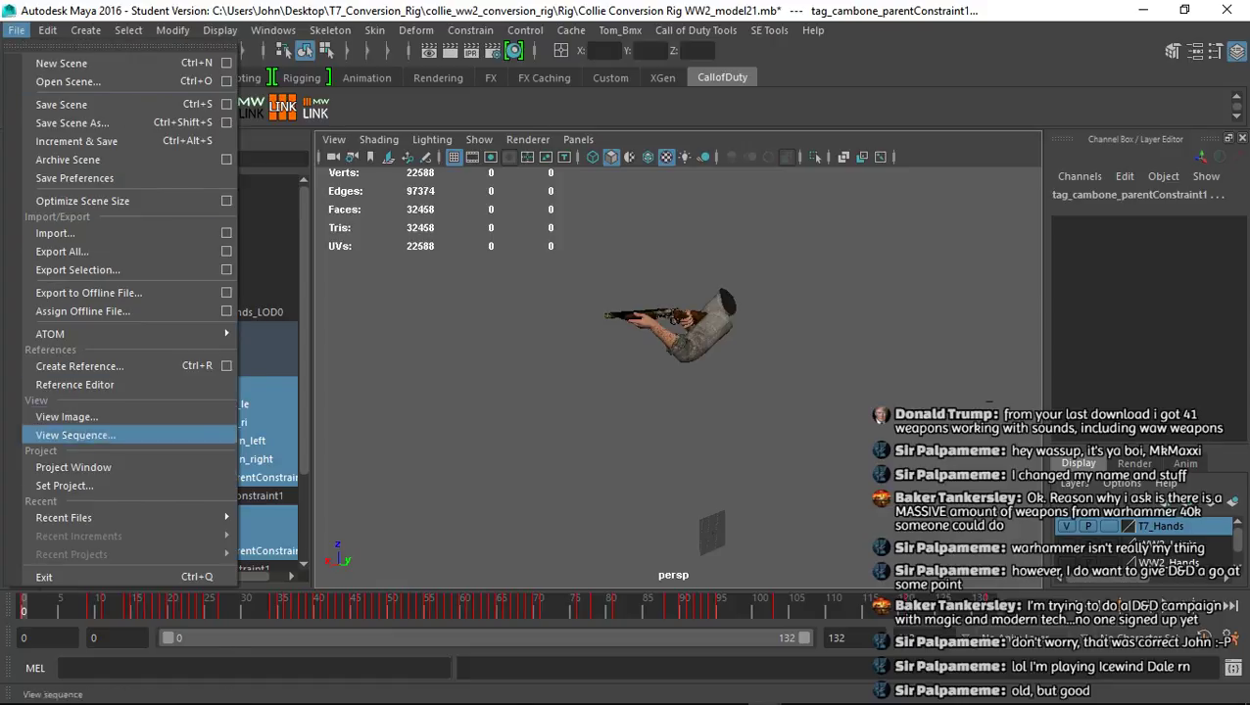
pyautogui.moveTo(64, 517)
pyautogui.click(531, 518)
pyautogui.click(625, 376)
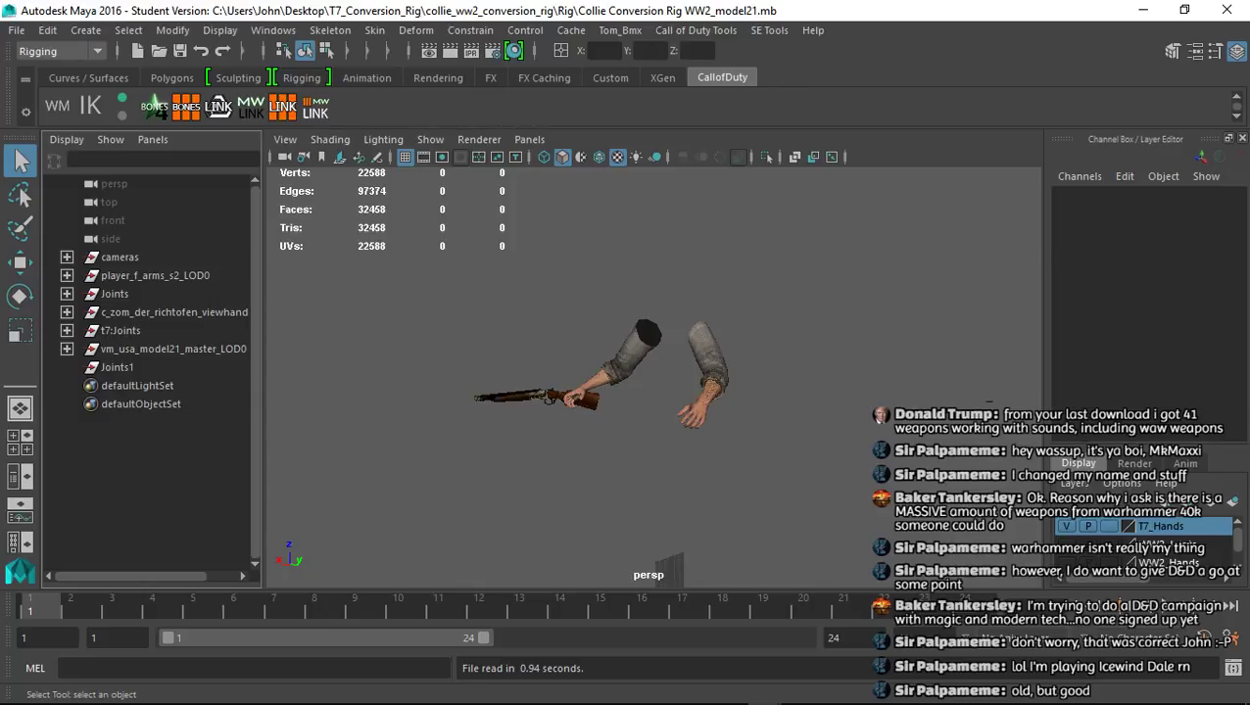
# Import the va_model21_reload.seanim animation from the SEanims folder onto the rig
pyautogui.click(769, 29)
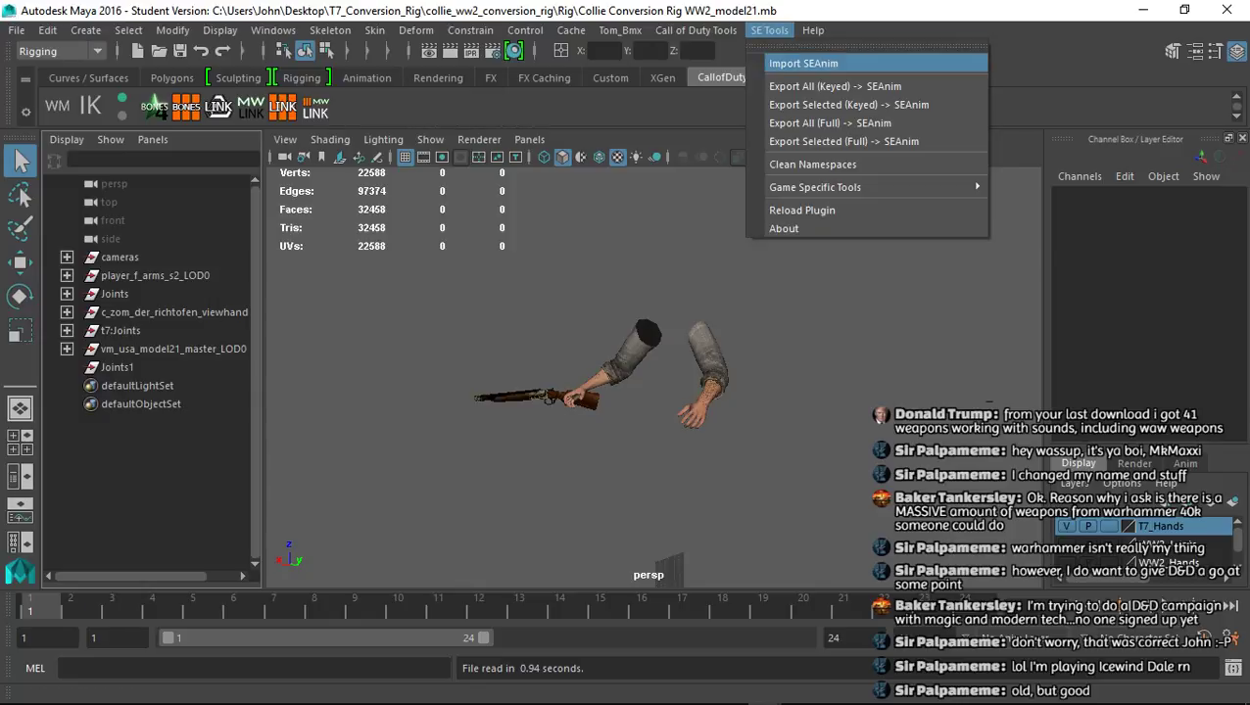
pyautogui.click(793, 62)
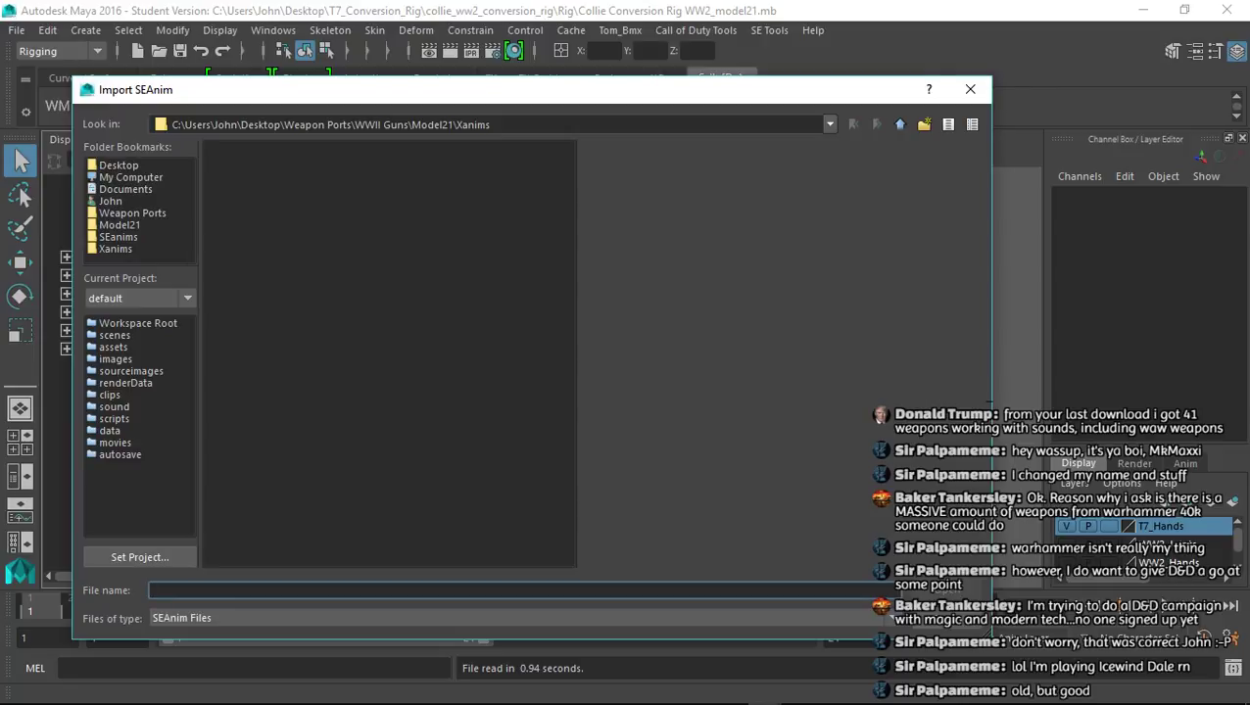
pyautogui.click(119, 237)
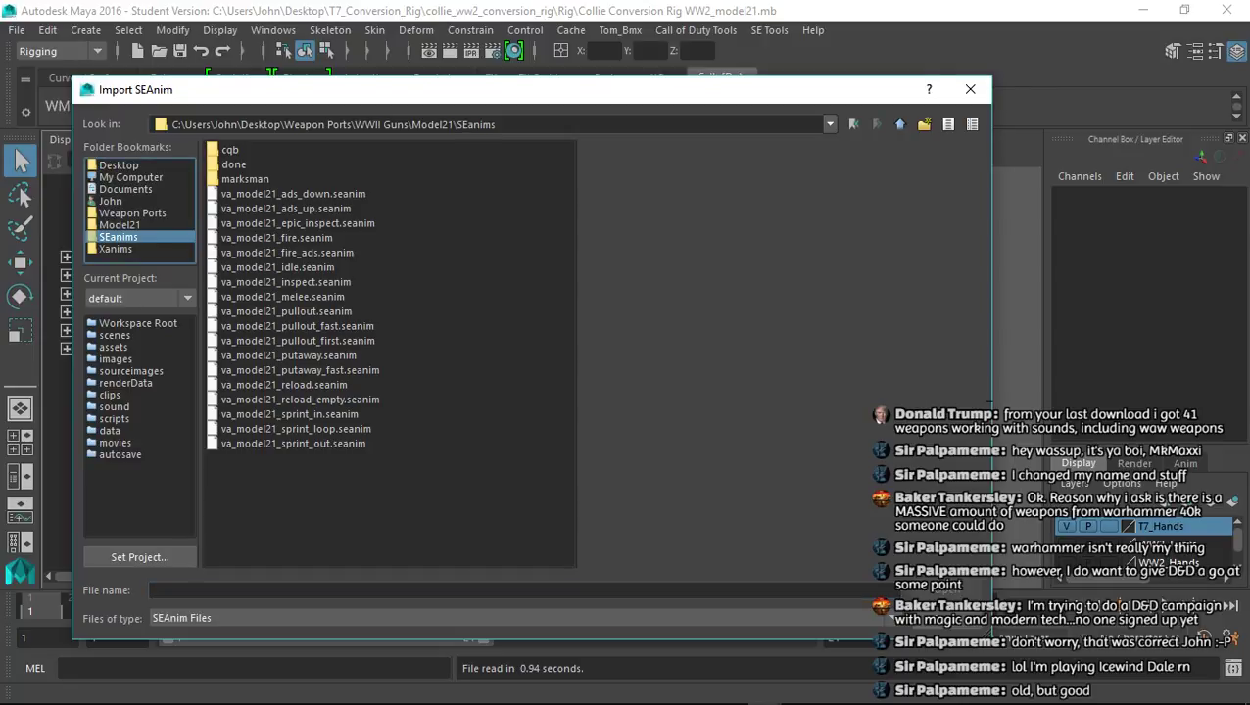
pyautogui.doubleClick(284, 385)
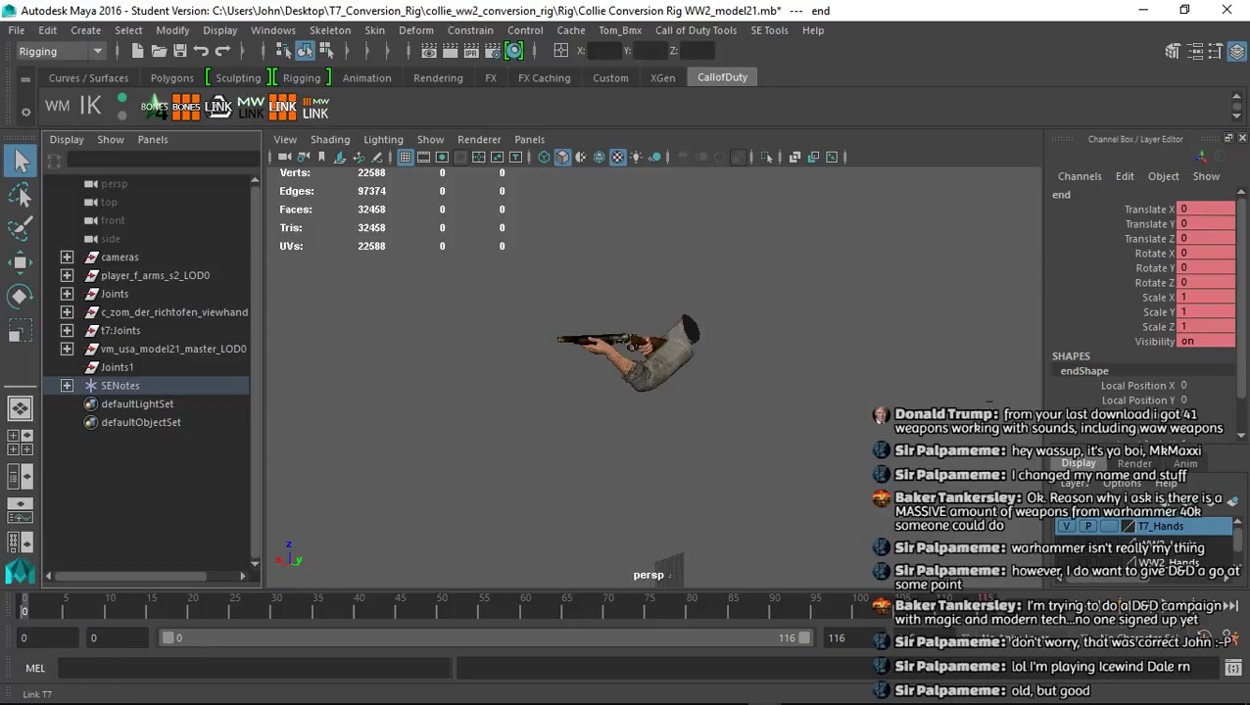
# Link the T7 rig to the imported reload animation, select the T7 joint hierarchy, and expand t7:Joints down to t7:tag_torso
pyautogui.click(217, 106)
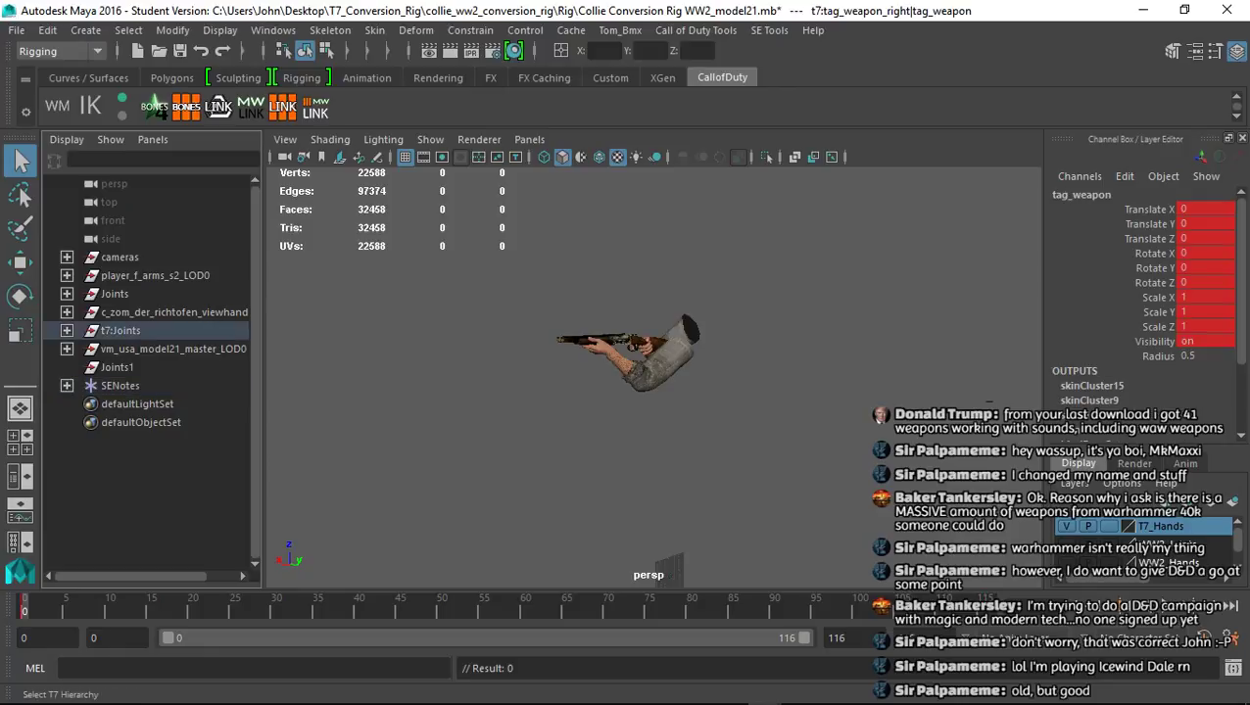
pyautogui.click(66, 331)
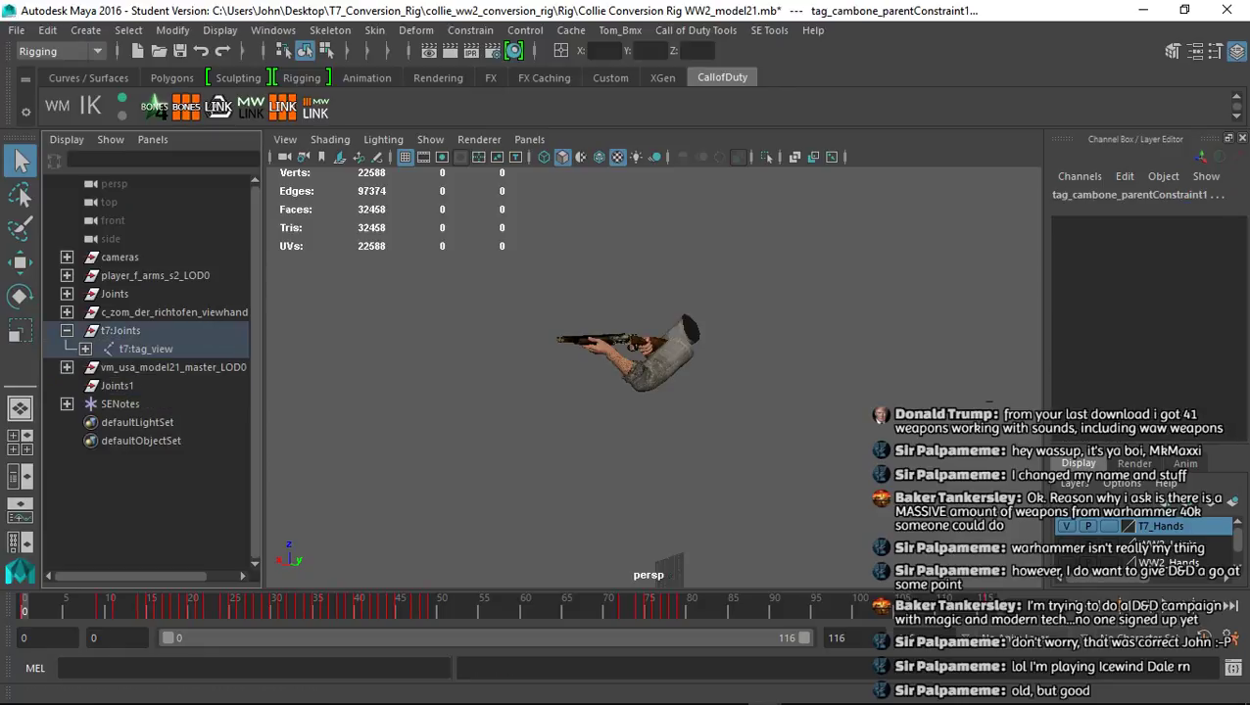
pyautogui.click(85, 349)
pyautogui.moveTo(263, 369); pyautogui.dragTo(329, 368)
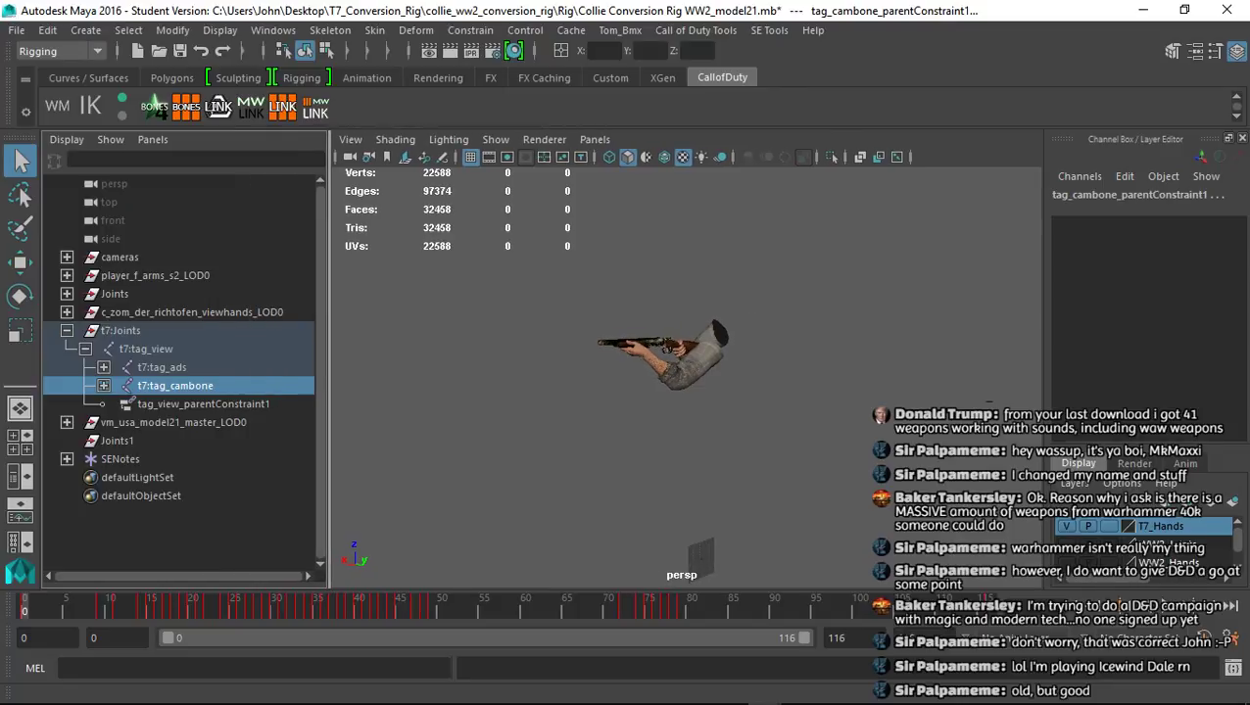
pyautogui.click(104, 367)
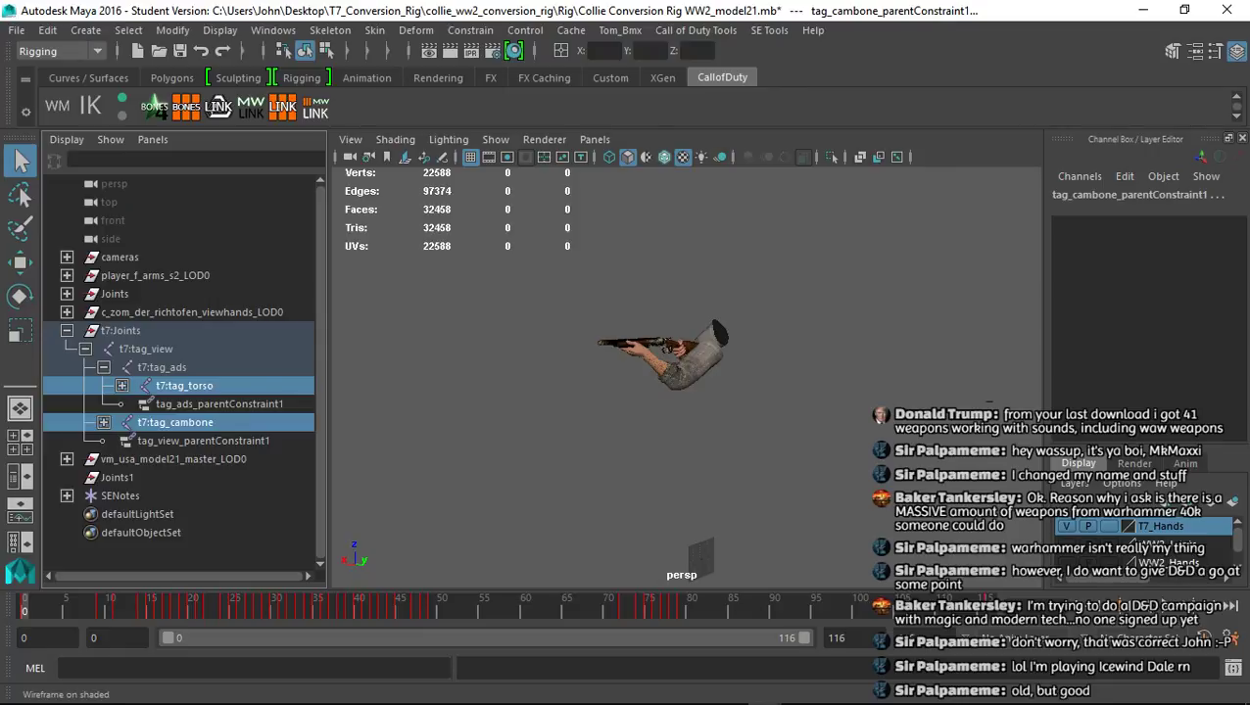
# Open the XAnim exporter and set the exported frame range from 0 to 116
pyautogui.click(769, 30)
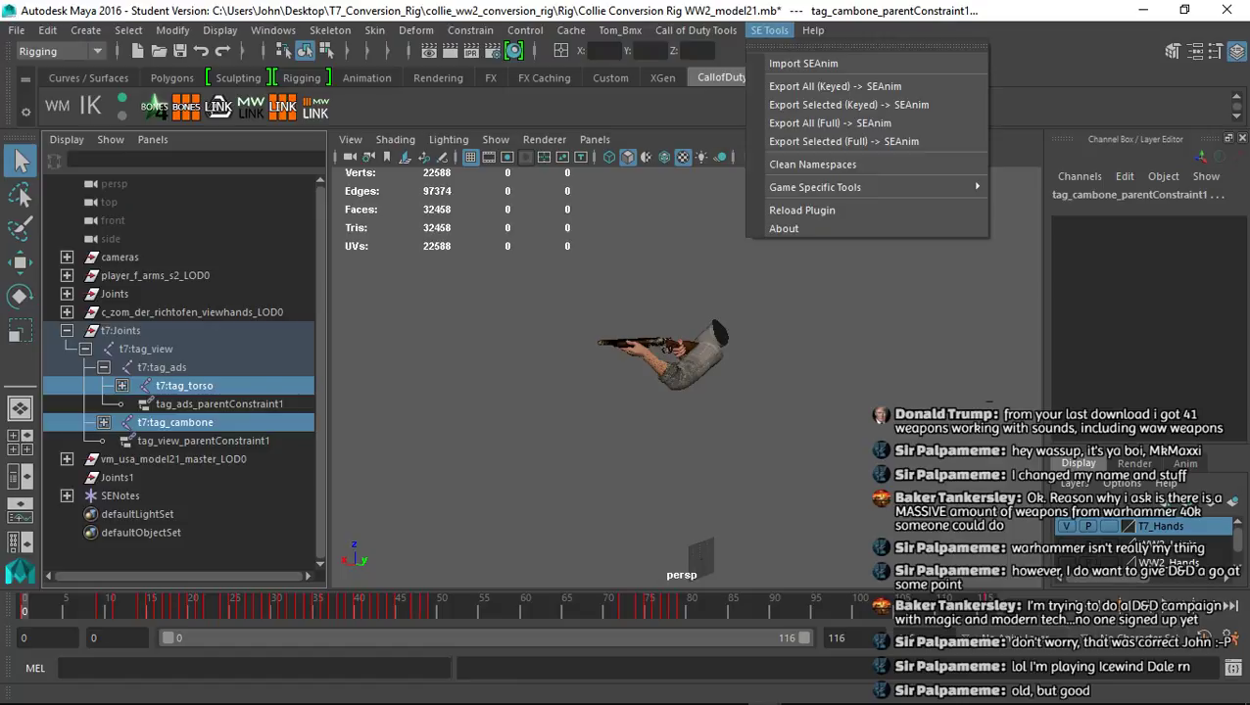
pyautogui.click(769, 29)
pyautogui.click(695, 30)
pyautogui.click(724, 82)
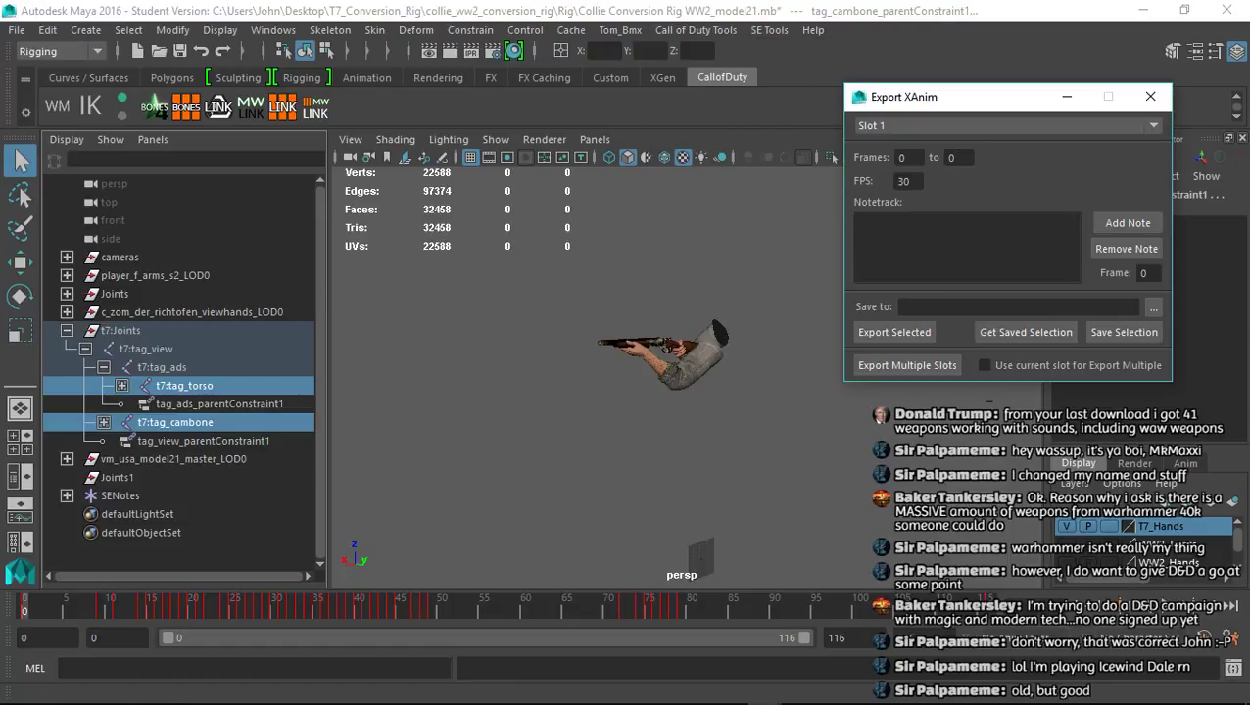
pyautogui.click(909, 158)
pyautogui.press('Tab')
pyautogui.write('116')
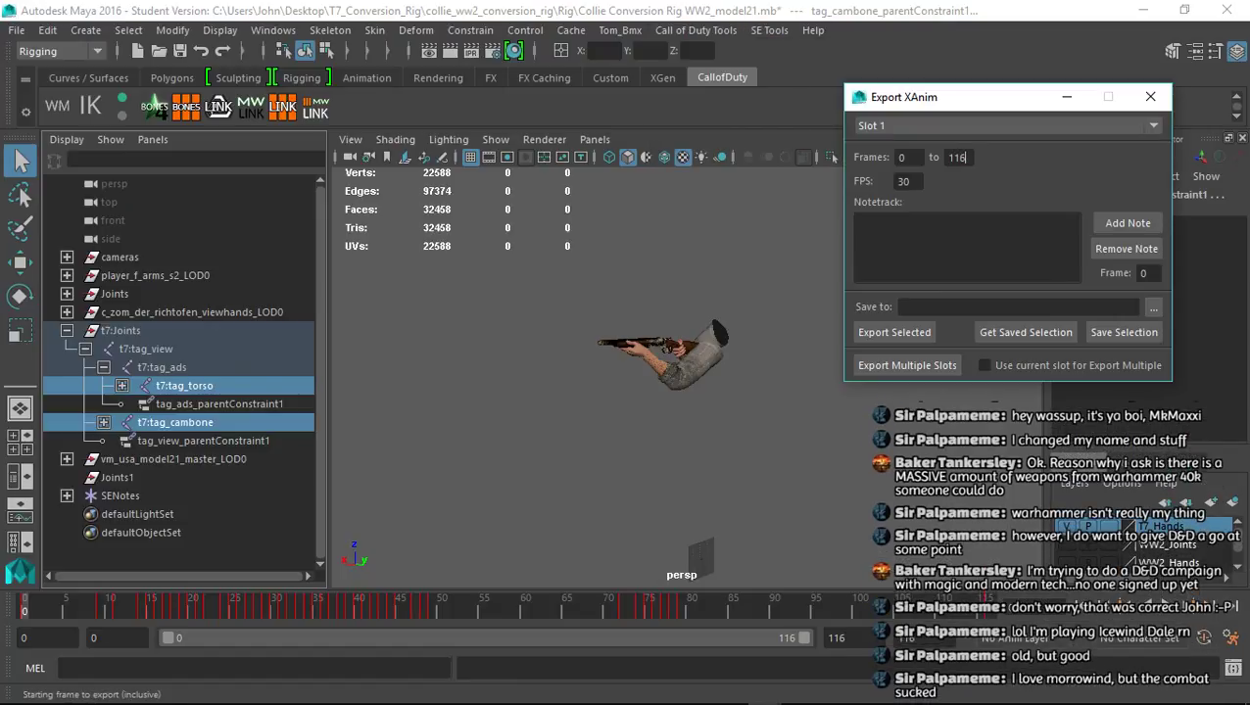
# Set the export destination to viewmodel_model21_reload.xanim_export in the Xanims folder
pyautogui.click(1153, 307)
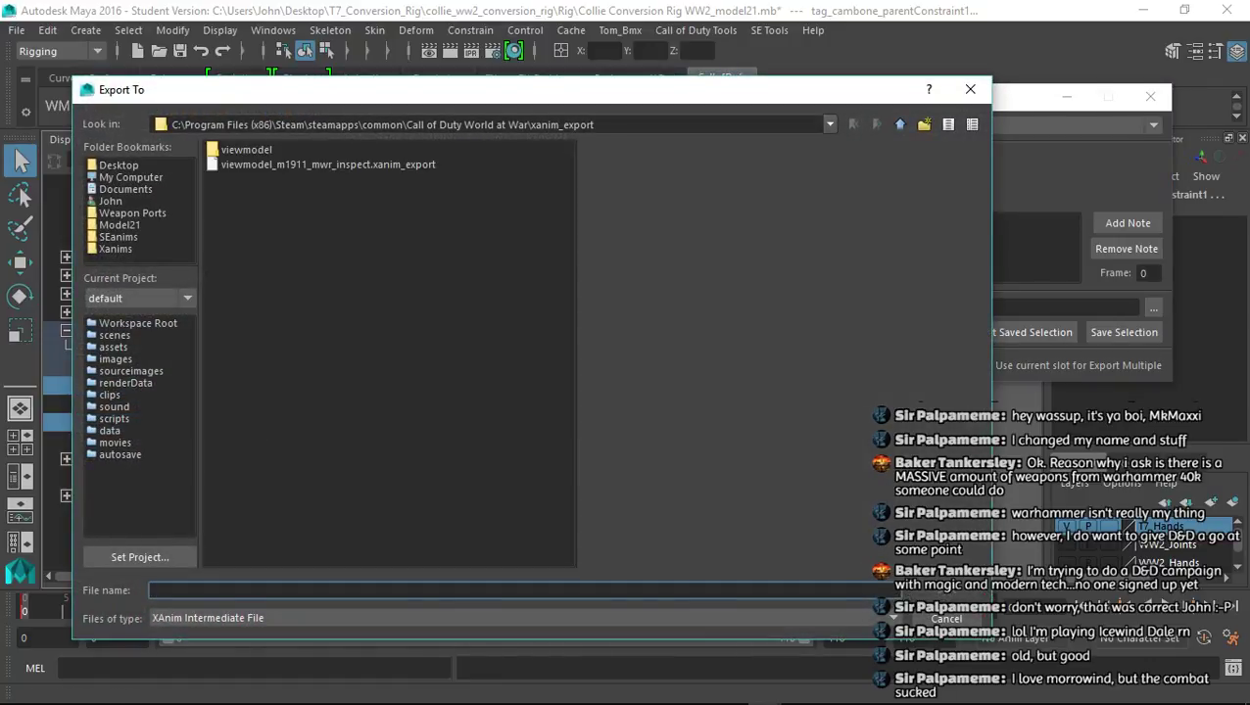
pyautogui.click(118, 237)
pyautogui.click(115, 249)
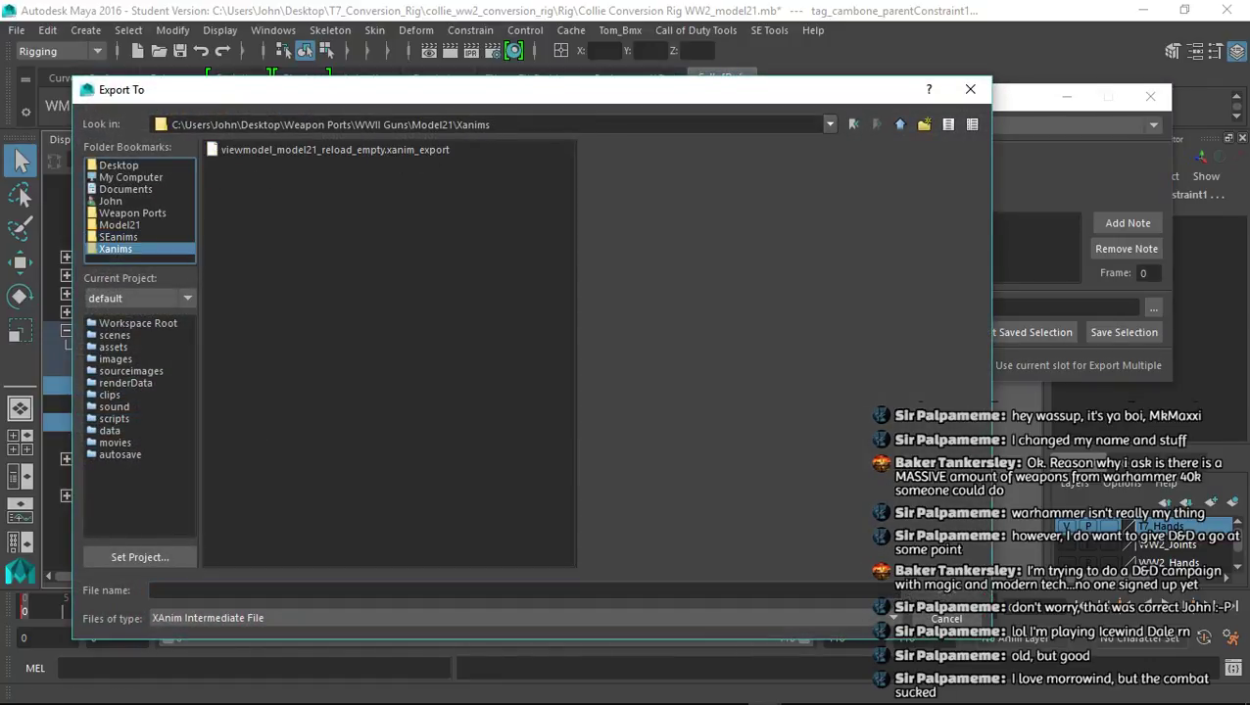
pyautogui.click(334, 150)
pyautogui.moveTo(384, 590); pyautogui.dragTo(286, 591)
pyautogui.press('BackSpace')
pyautogui.press('Return')
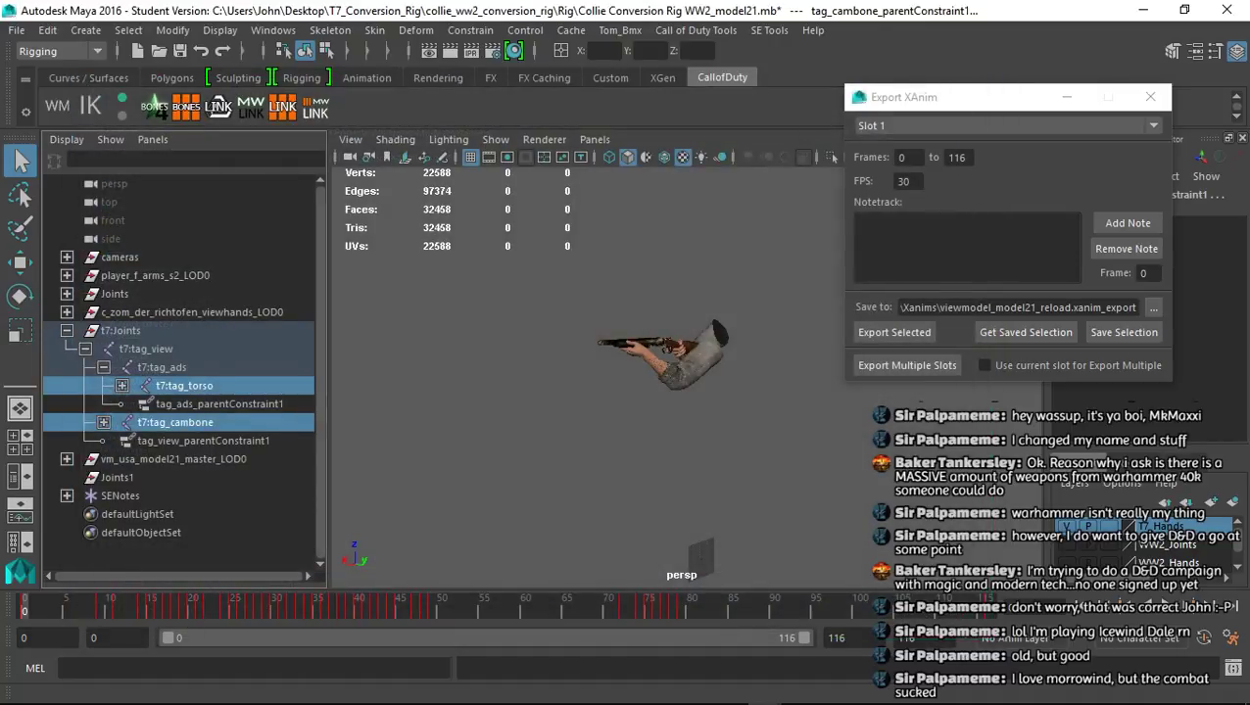
# Export the selected T7 joints' reload animation as an XAnim without saving the scene, and close the exporter
pyautogui.click(893, 332)
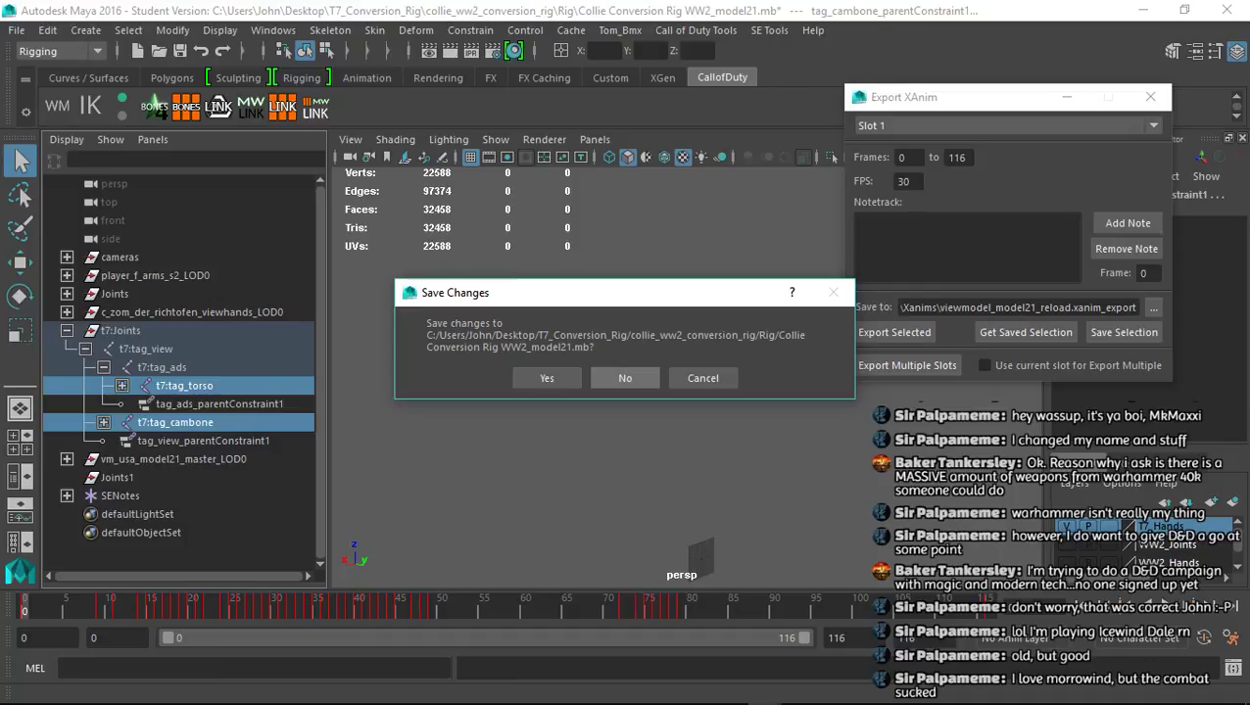
pyautogui.click(625, 378)
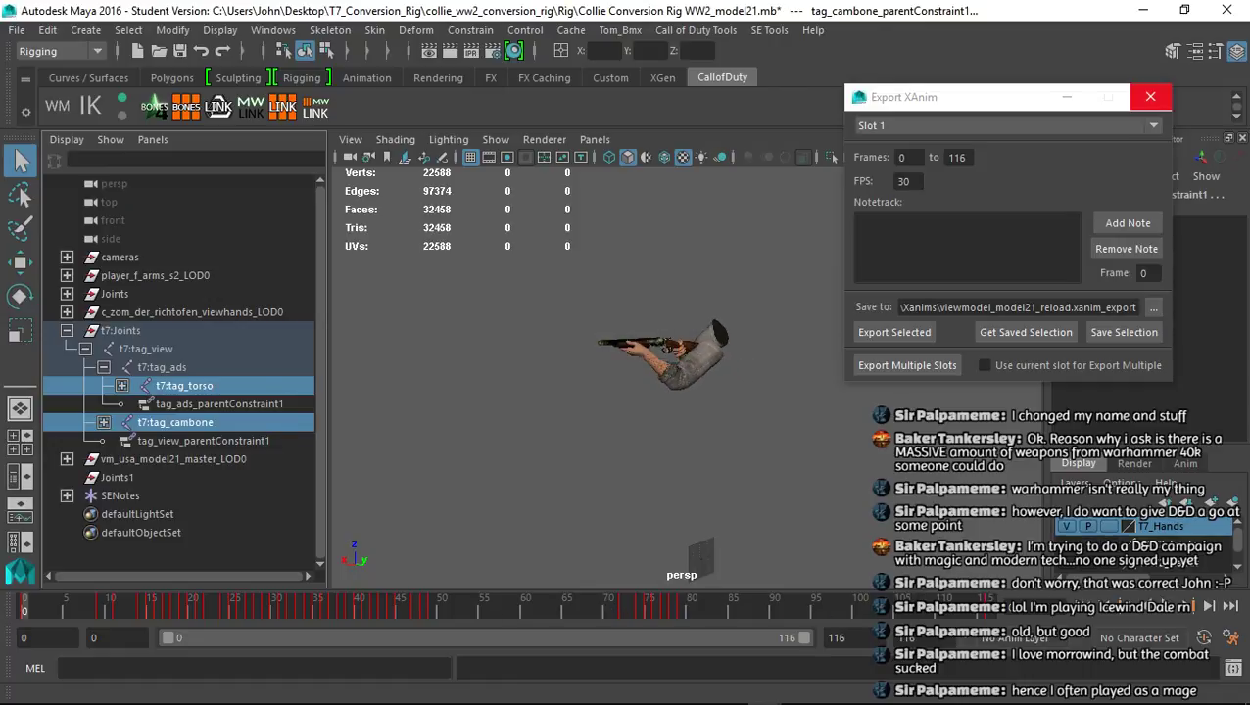
pyautogui.click(1150, 96)
# Reload the clean Collie Conversion Rig WW2_model21.mb scene from the recent files, discarding the current changes
pyautogui.click(17, 29)
pyautogui.moveTo(98, 517)
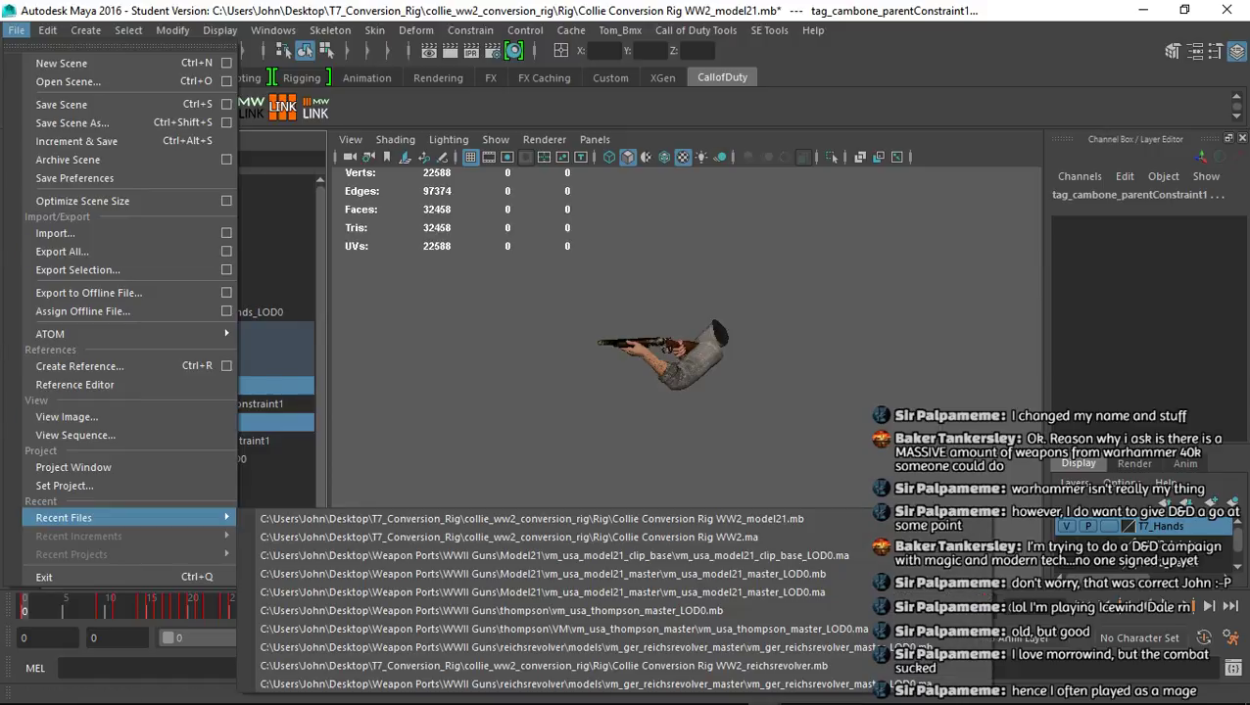
pyautogui.click(490, 519)
pyautogui.click(625, 377)
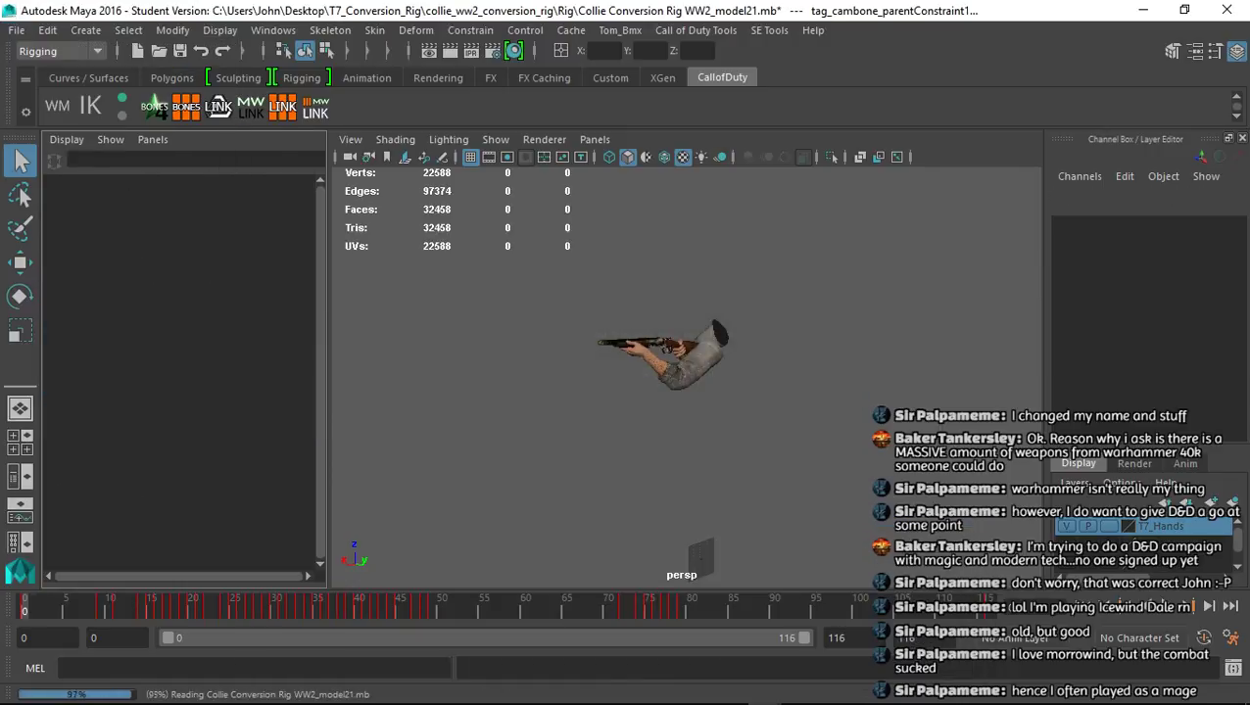
# Import the va_model21_idle.seanim animation from the SEanims folder onto the rig
pyautogui.click(768, 29)
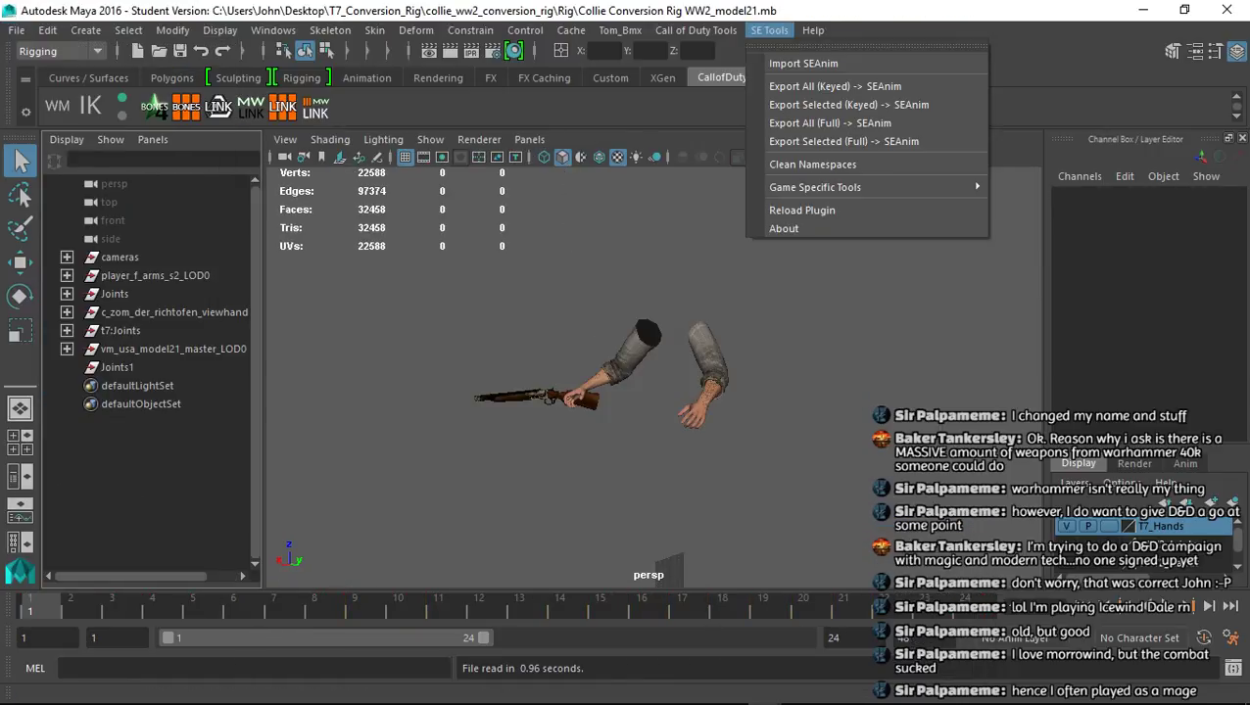
pyautogui.click(794, 60)
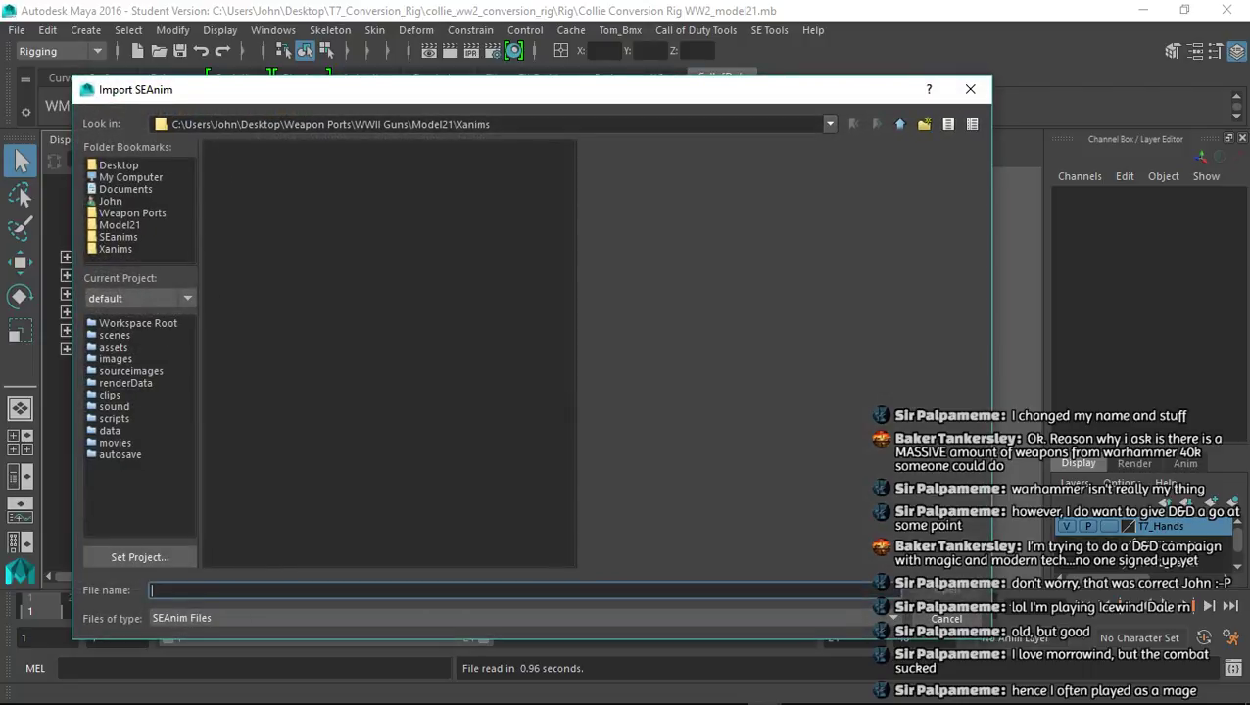
pyautogui.click(117, 237)
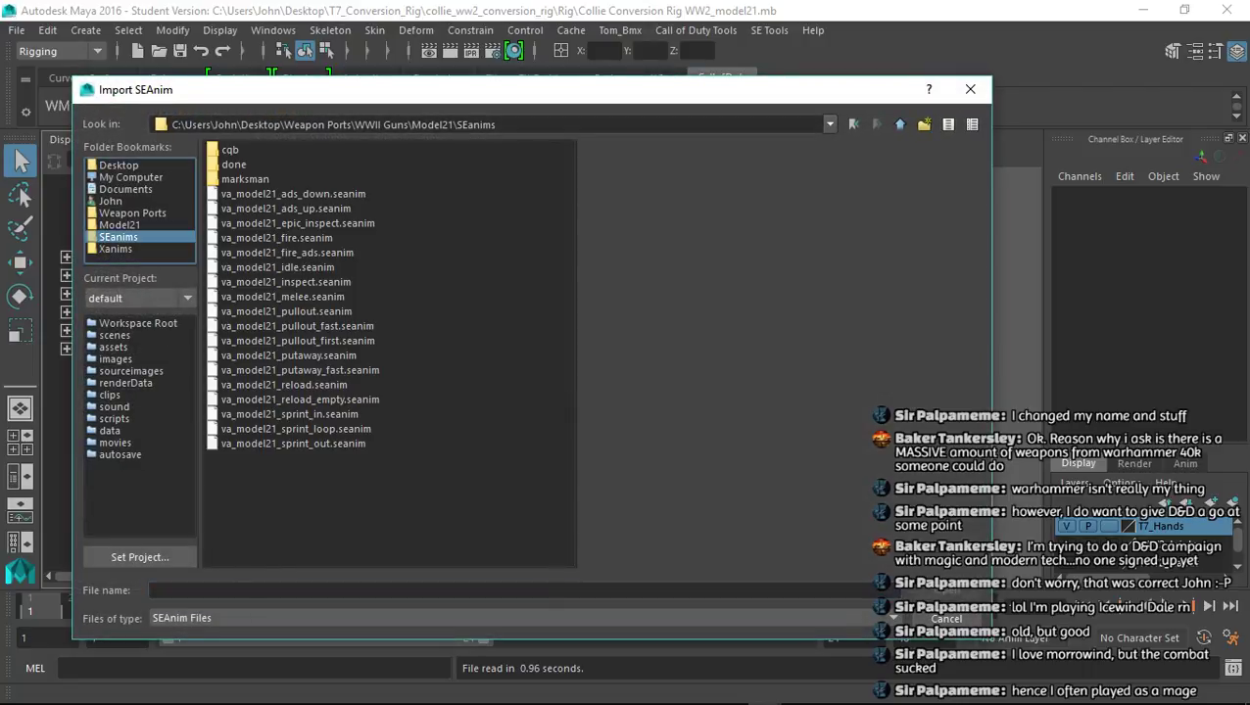
pyautogui.doubleClick(278, 266)
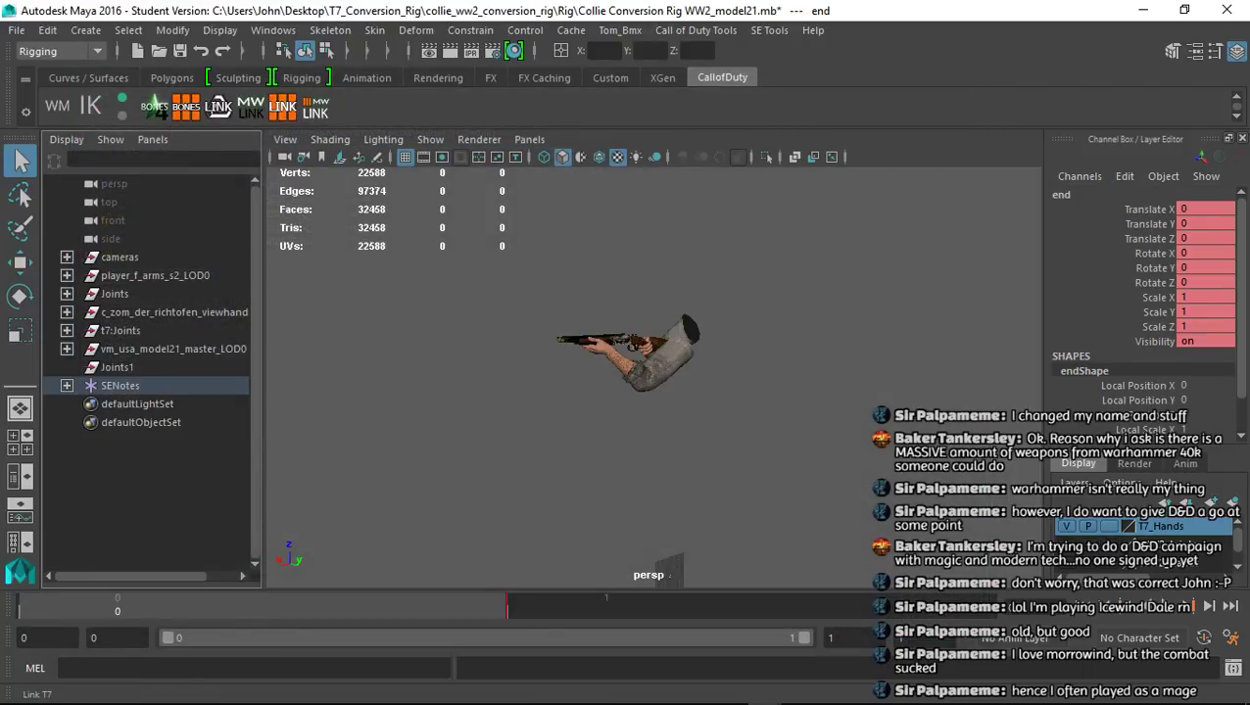
# Link the T7 rig to the idle animation, select the T7 joint hierarchy, and open the XAnim exporter
pyautogui.click(121, 330)
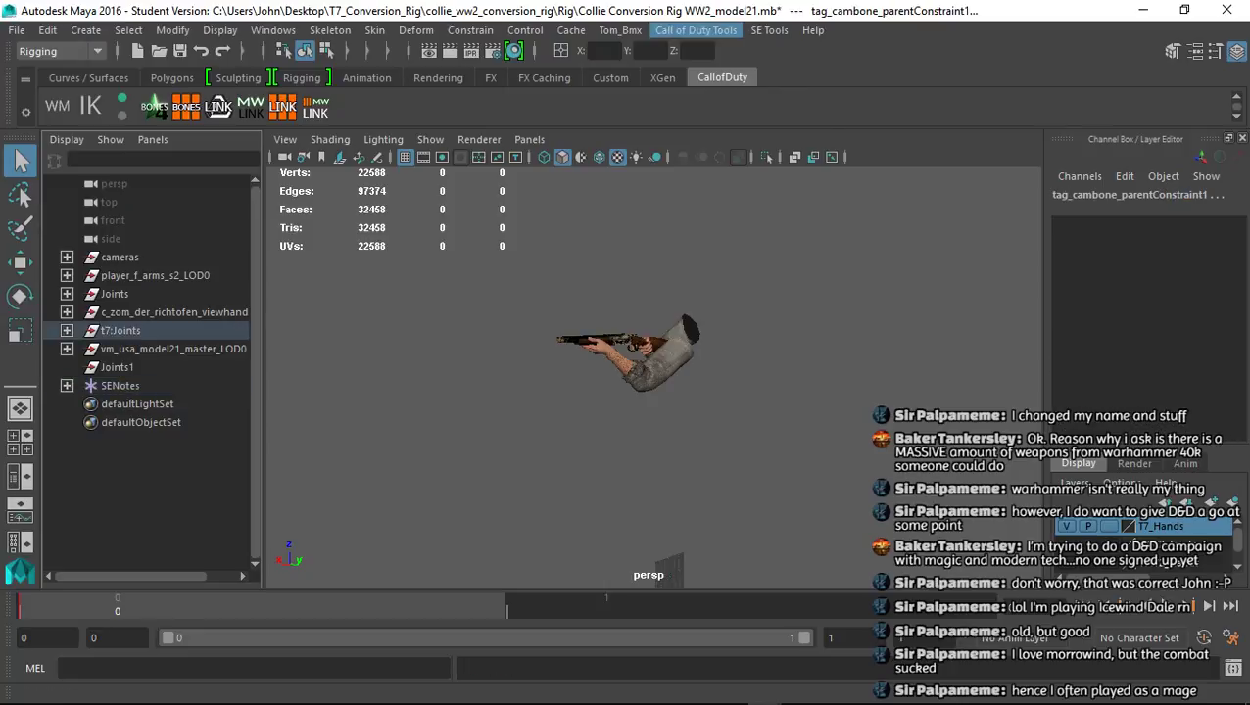
pyautogui.click(696, 29)
pyautogui.click(708, 82)
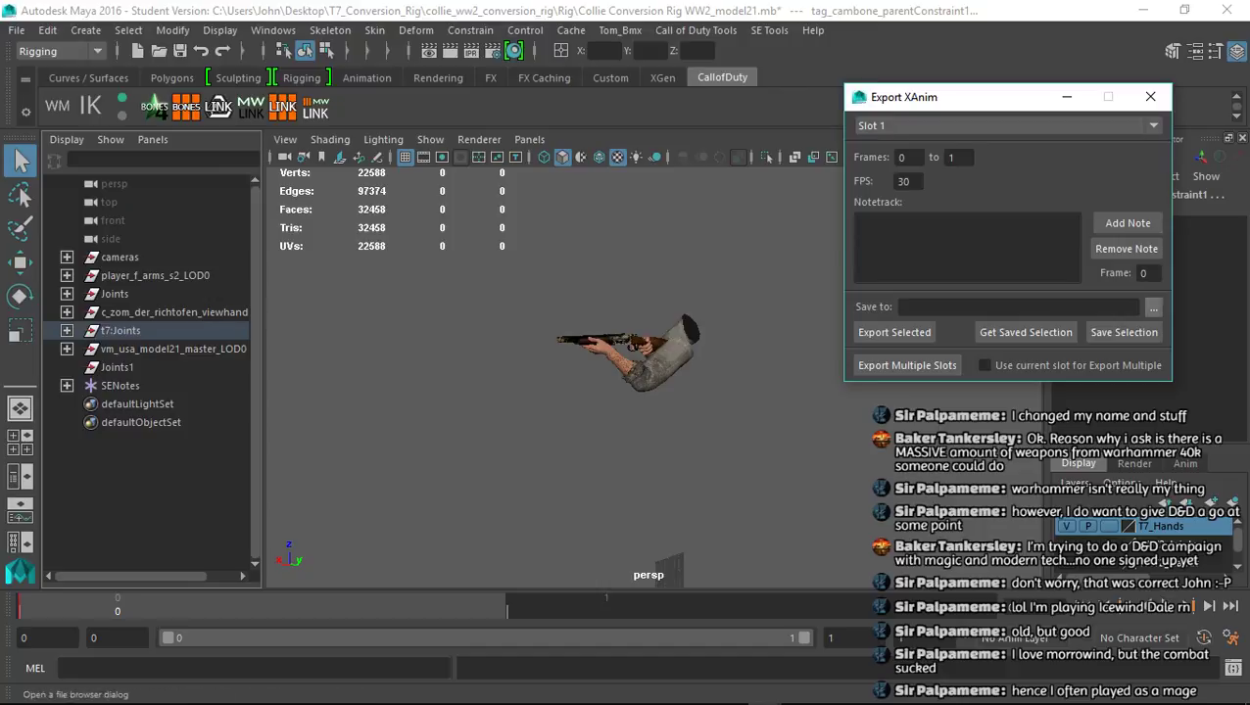
# Set the export destination to viewmodel_model21_idle in the Xanims folder
pyautogui.click(1153, 307)
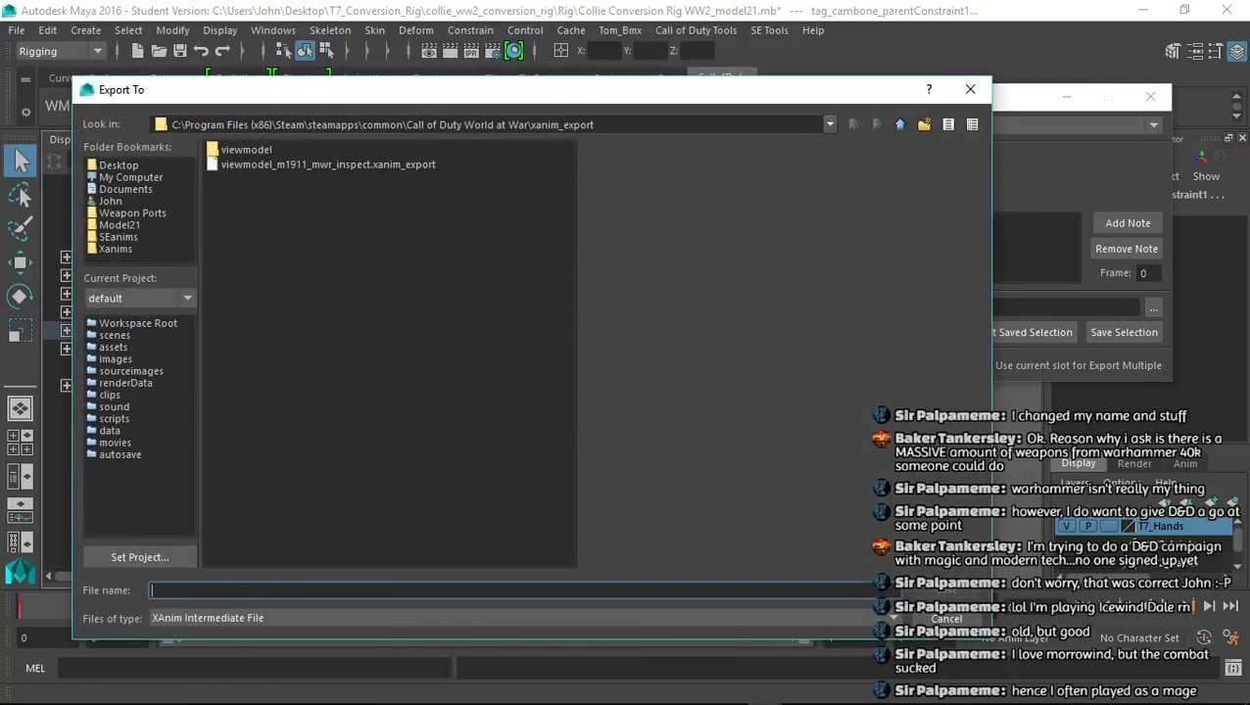
pyautogui.click(114, 248)
pyautogui.click(319, 150)
pyautogui.moveTo(350, 590); pyautogui.dragTo(252, 590)
pyautogui.write('idle')
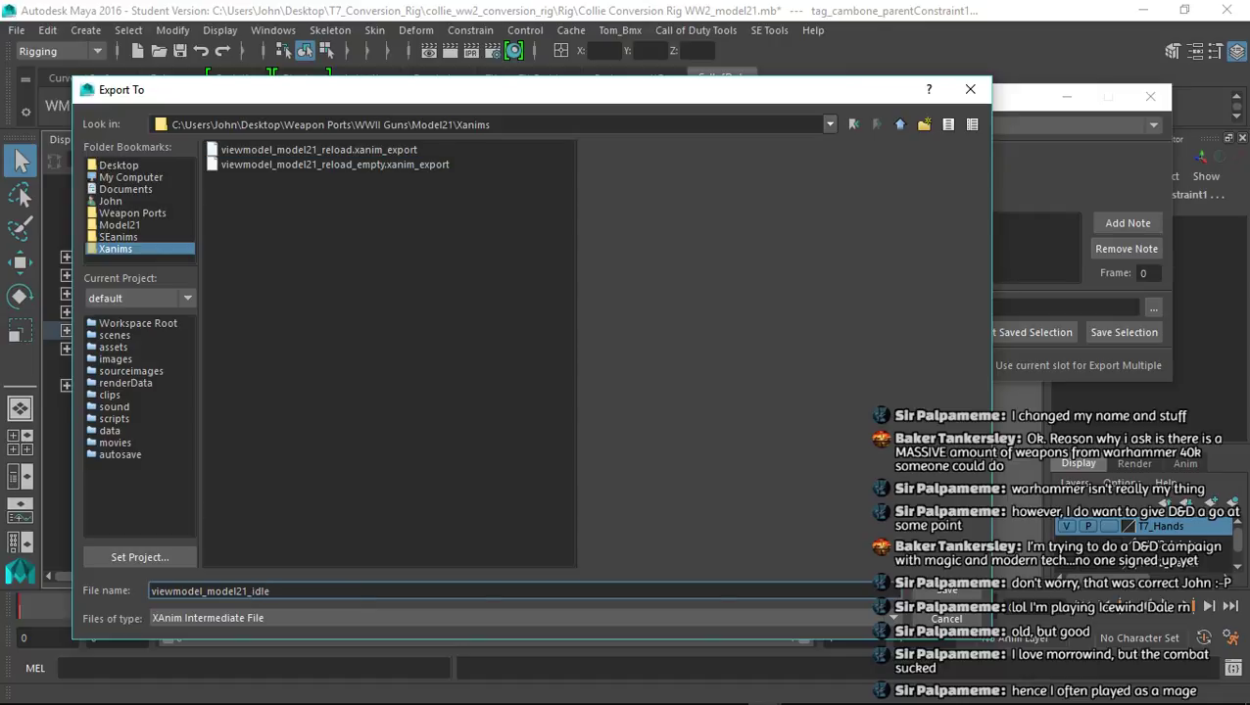
pyautogui.press('Return')
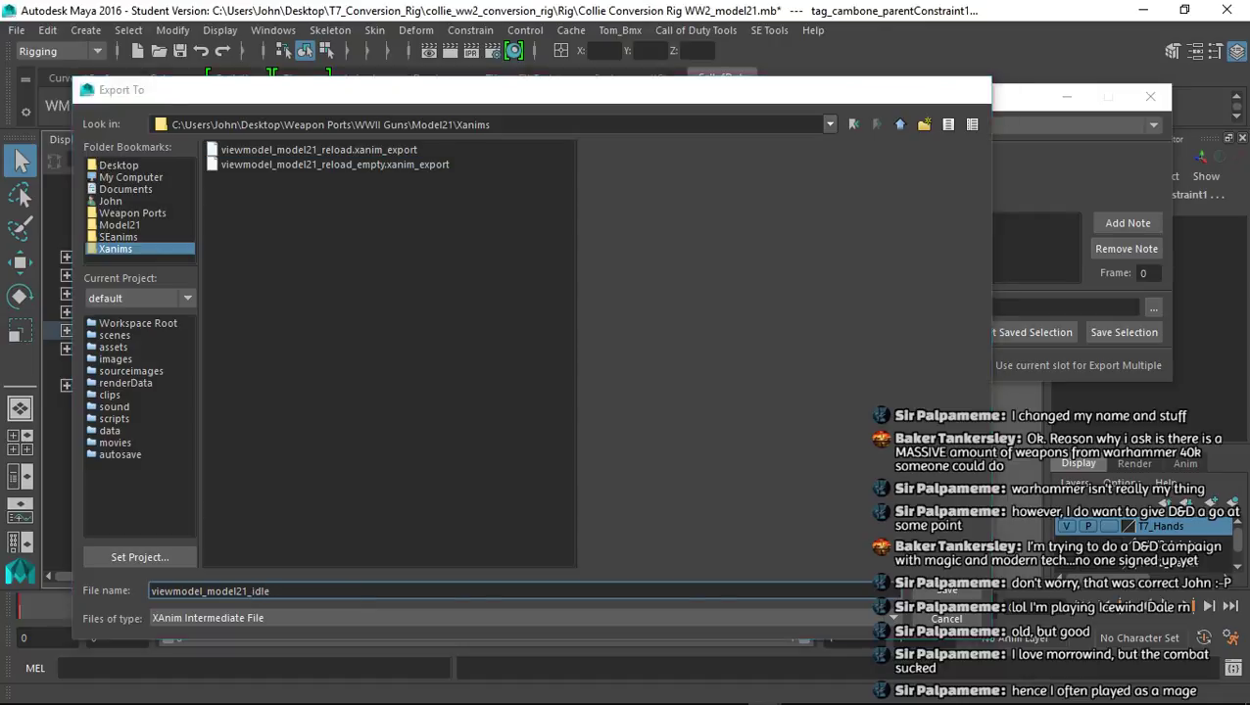
# Export the selected T7 joints' idle animation as an XAnim without saving the scene, and close the exporter
pyautogui.click(894, 333)
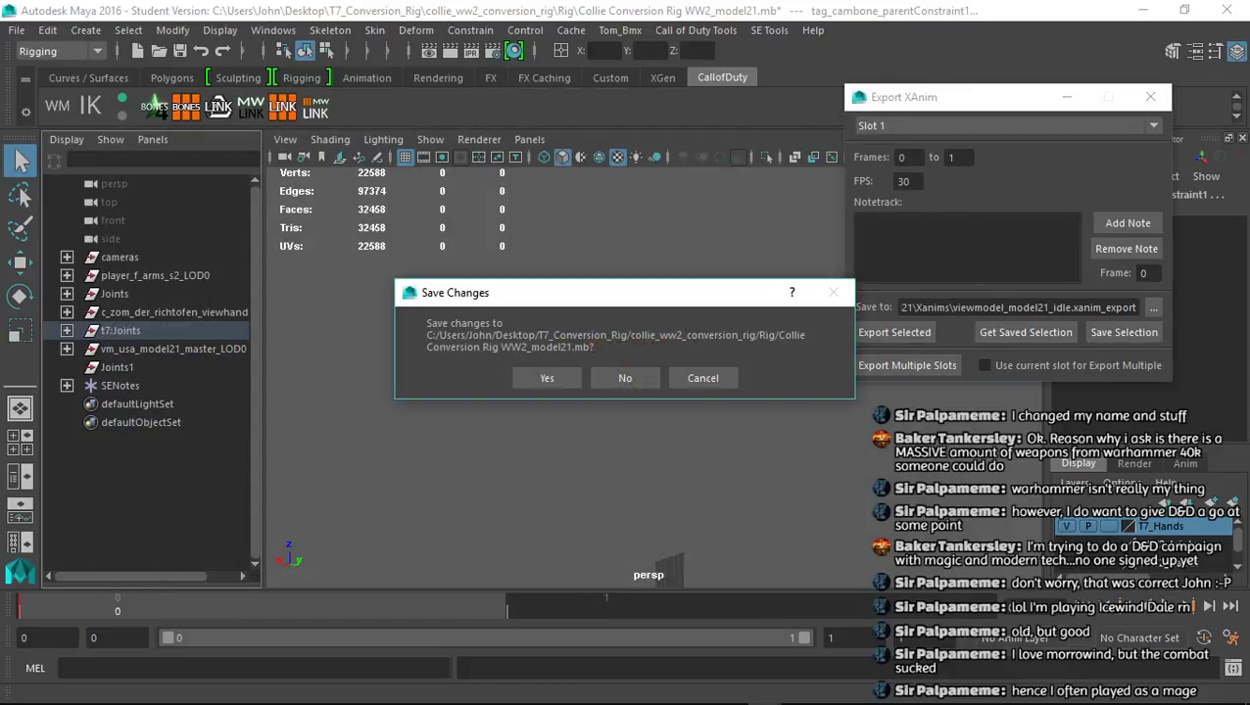
pyautogui.click(624, 377)
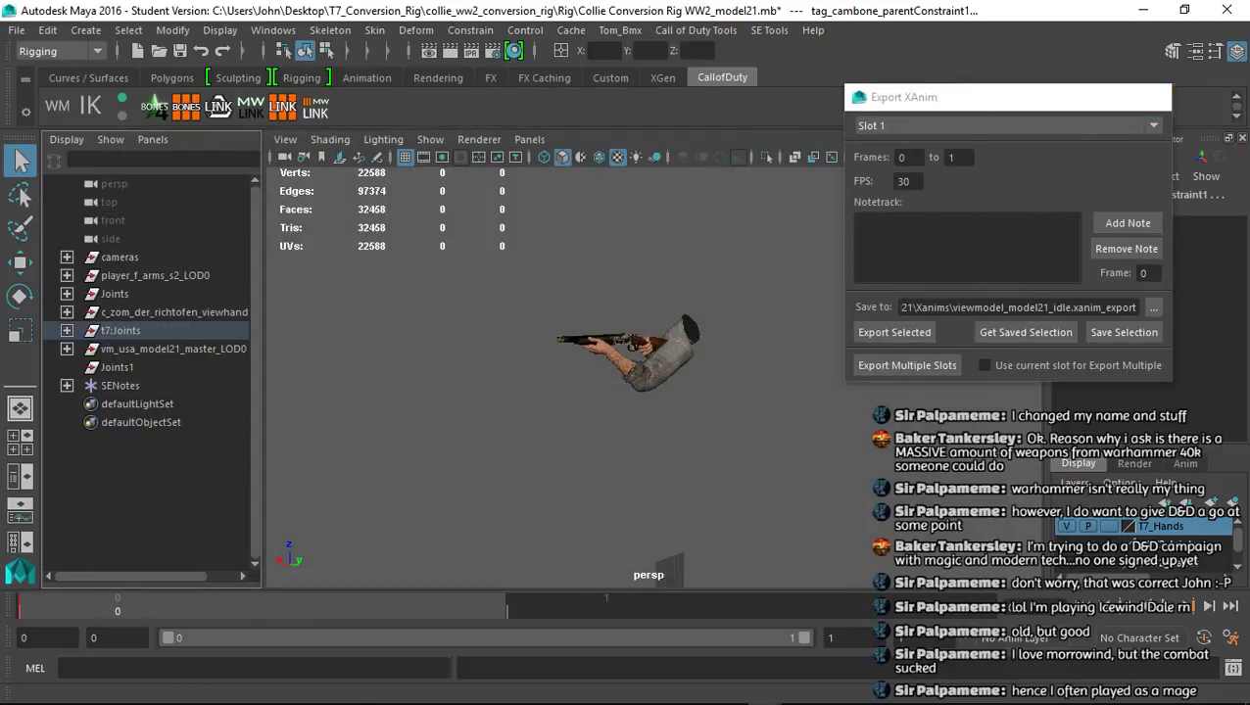
pyautogui.click(1150, 96)
# Reload the unmodified Collie Conversion Rig WW2_model21.mb scene from the recent files without saving the current changes
pyautogui.click(17, 29)
pyautogui.moveTo(64, 517)
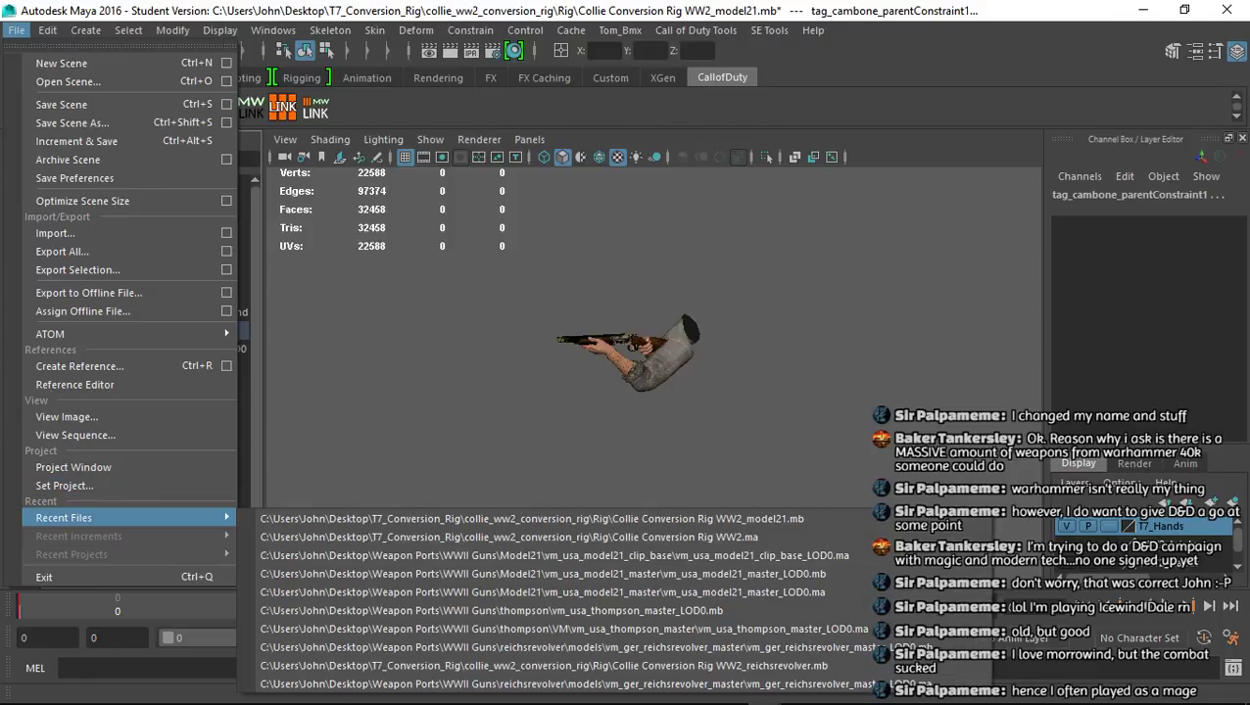
pyautogui.click(392, 518)
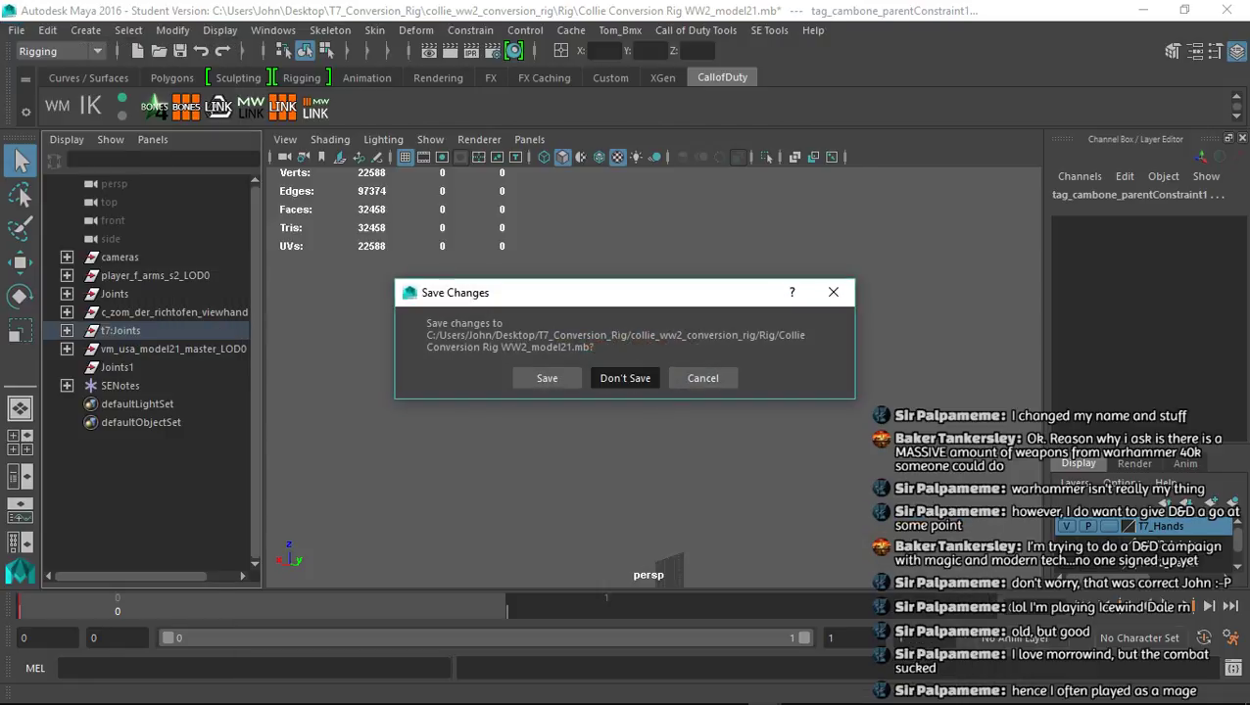
pyautogui.click(625, 378)
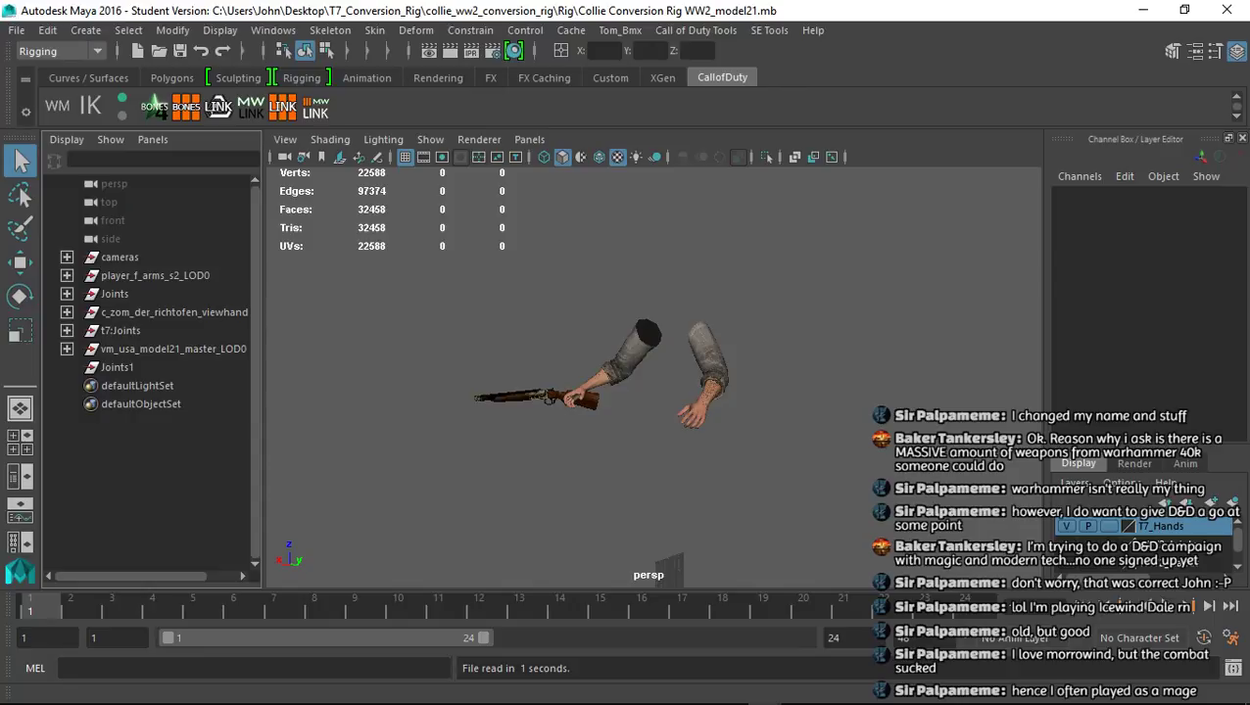
# Start a SEAnim import at Model21's SEanims folder, and open the same folder in File Explorer
pyautogui.click(768, 30)
pyautogui.click(813, 62)
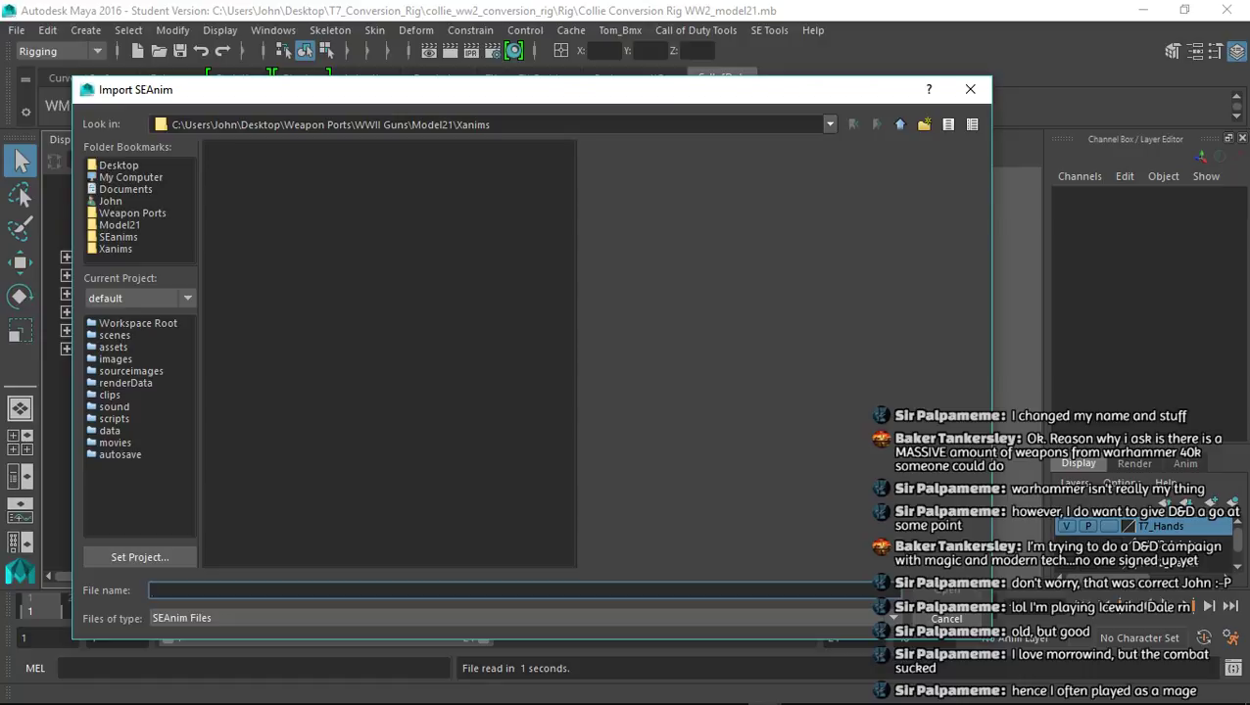
pyautogui.click(119, 226)
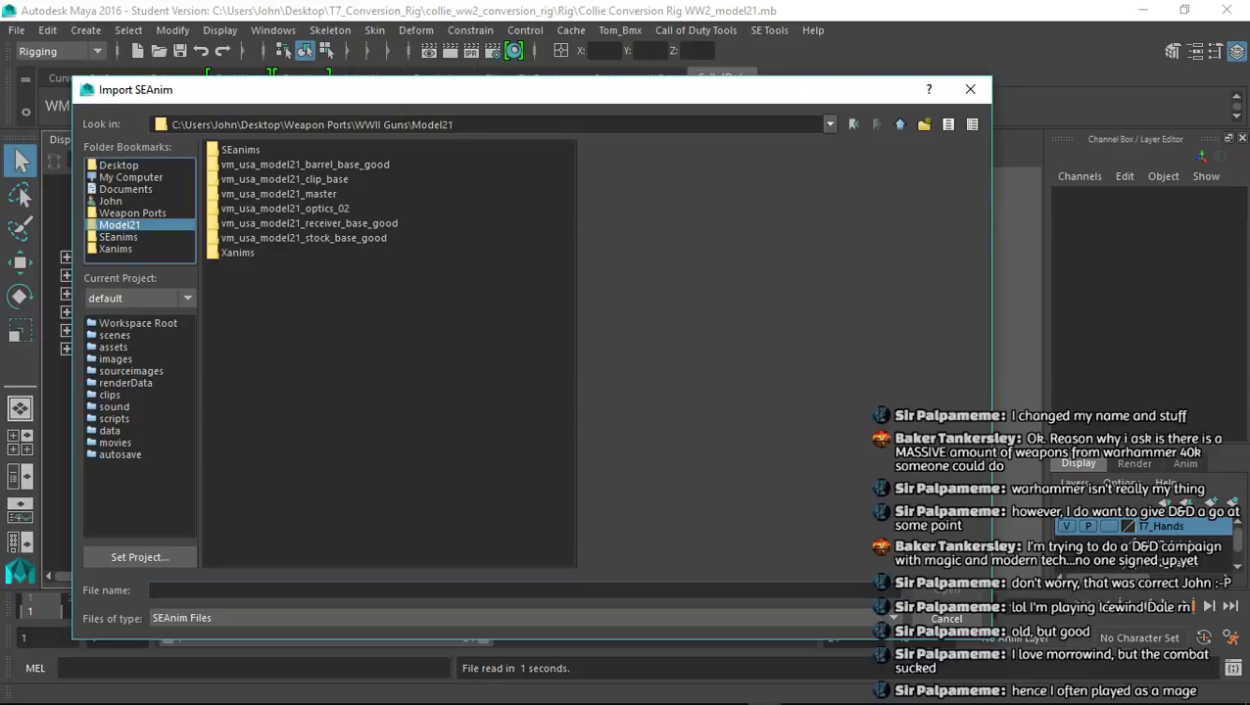
pyautogui.click(119, 237)
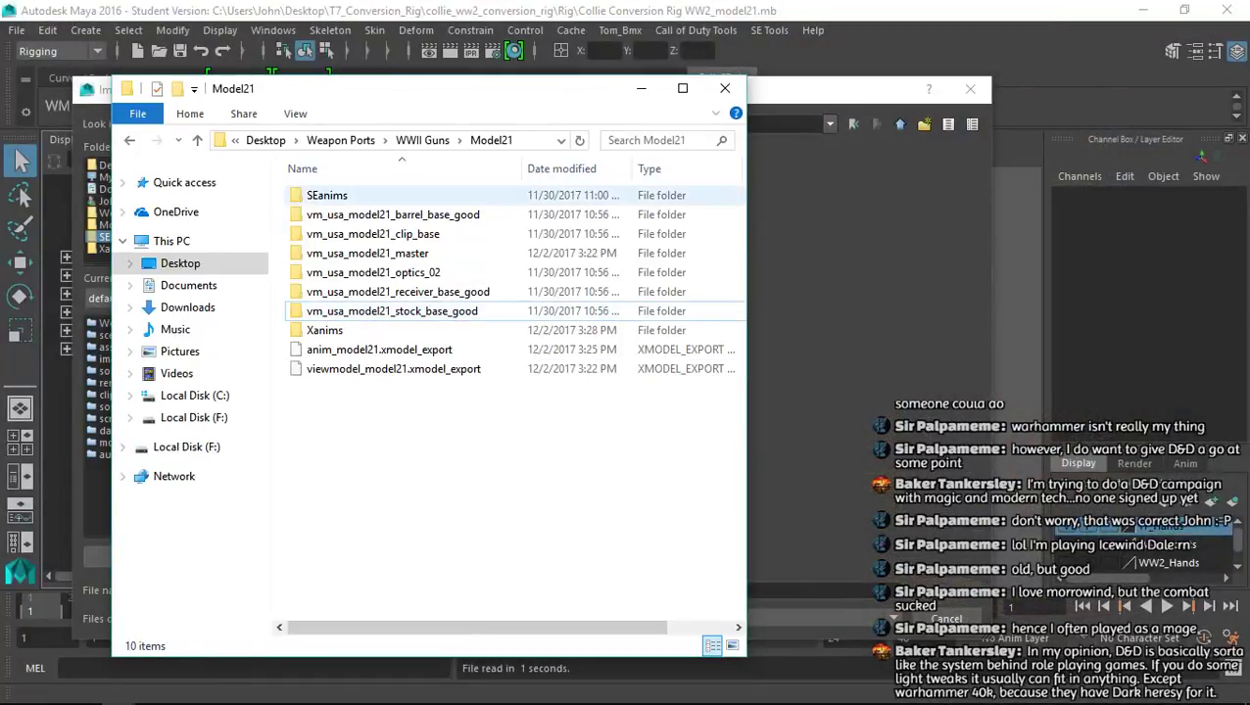
pyautogui.doubleClick(328, 195)
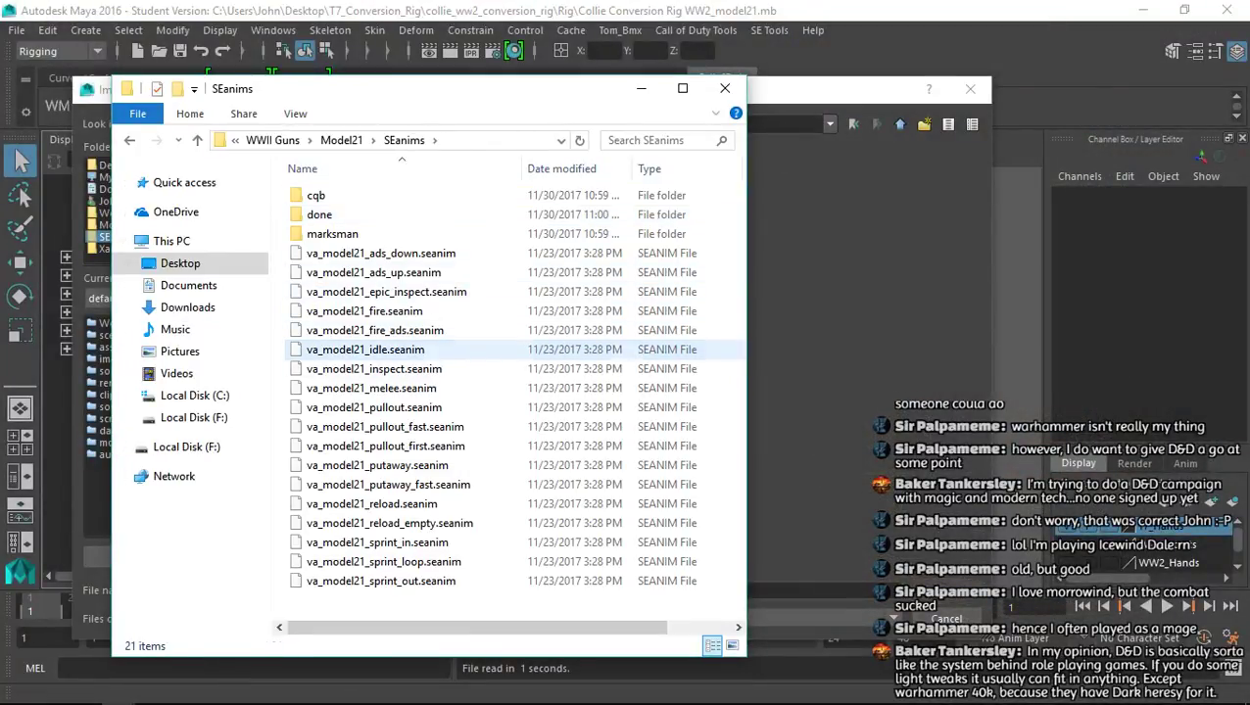
pyautogui.click(364, 350)
pyautogui.keyDown('ctrl'); pyautogui.click(392, 503); pyautogui.keyUp('ctrl')
pyautogui.keyDown('ctrl'); pyautogui.click(395, 522); pyautogui.keyUp('ctrl')
pyautogui.moveTo(392, 485); pyautogui.dragTo(358, 217)
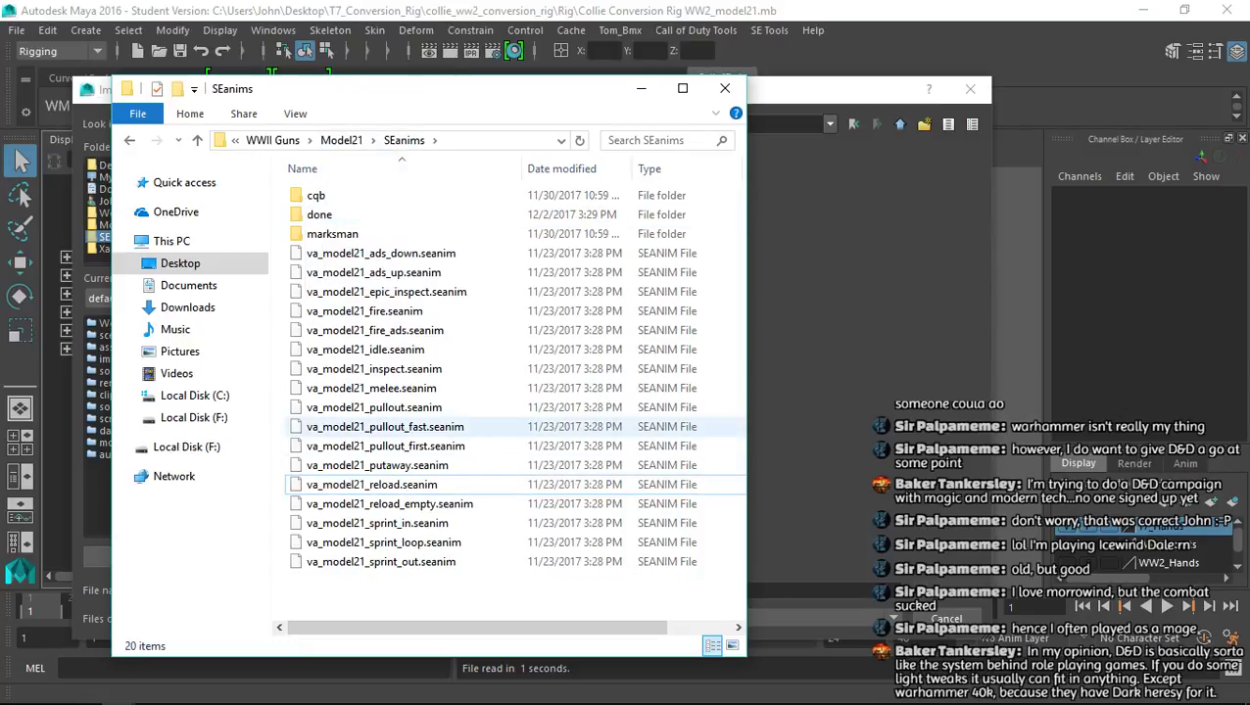
pyautogui.hotkey('ctrl', 'z')
# Move the va_model21_idle, va_model21_reload and va_model21_reload_empty .seanim files into the done folder and return to Maya's import dialog
pyautogui.click(381, 503)
pyautogui.keyDown('ctrl'); pyautogui.click(392, 523); pyautogui.keyUp('ctrl')
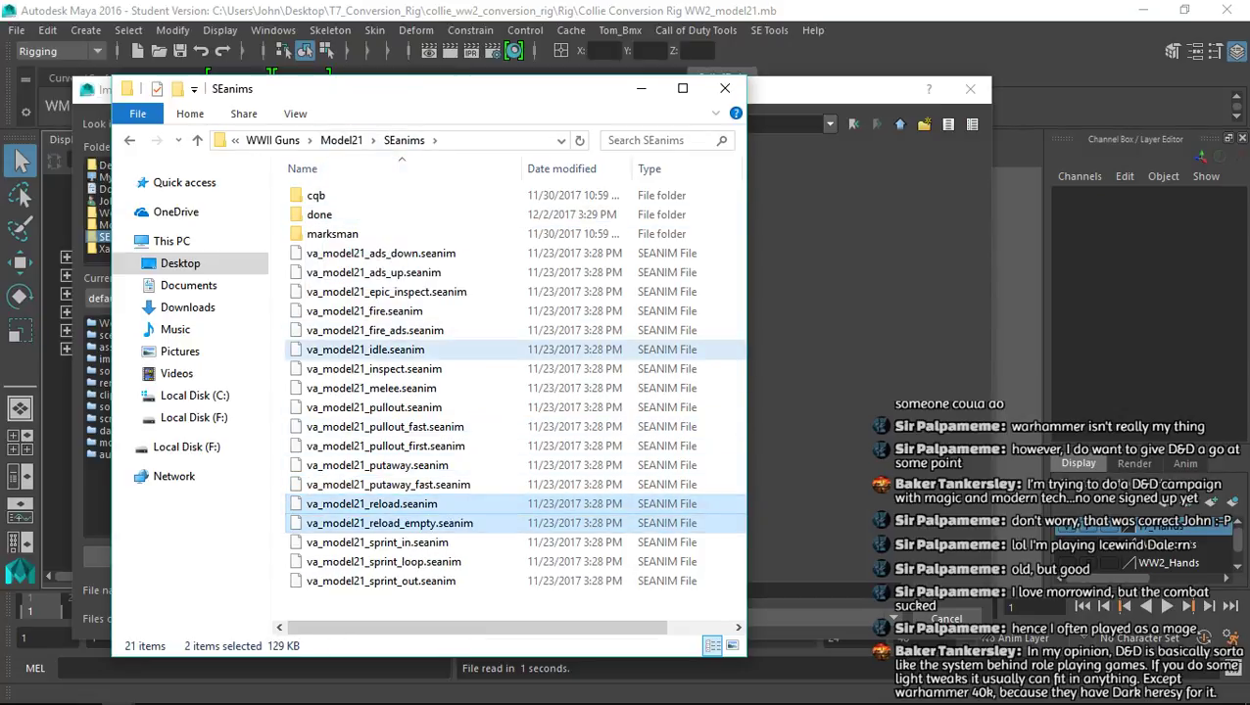
pyautogui.keyDown('ctrl'); pyautogui.click(369, 350); pyautogui.keyUp('ctrl')
pyautogui.moveTo(368, 349); pyautogui.dragTo(359, 215)
pyautogui.click(640, 88)
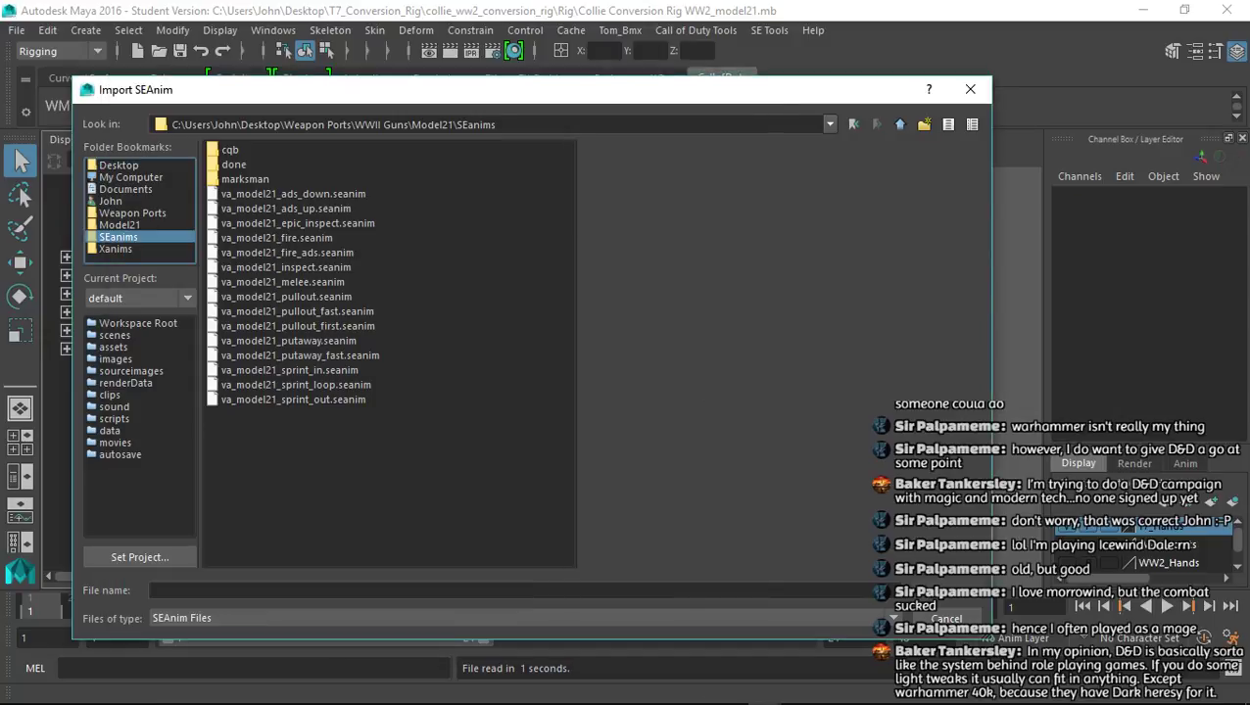
# Import va_model21_inspect.seanim, view it through ADS_Camera, link the T7 rig to it and select the T7 joints
pyautogui.doubleClick(286, 267)
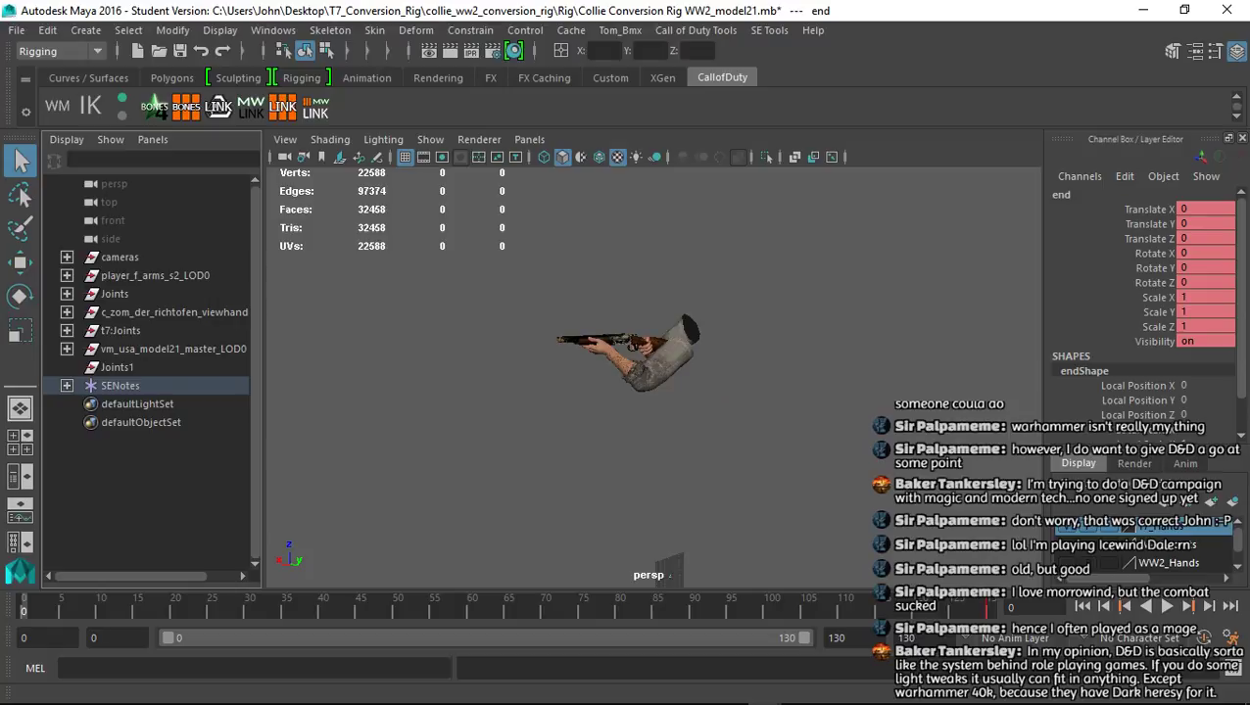
pyautogui.click(529, 139)
pyautogui.moveTo(558, 156)
pyautogui.click(767, 173)
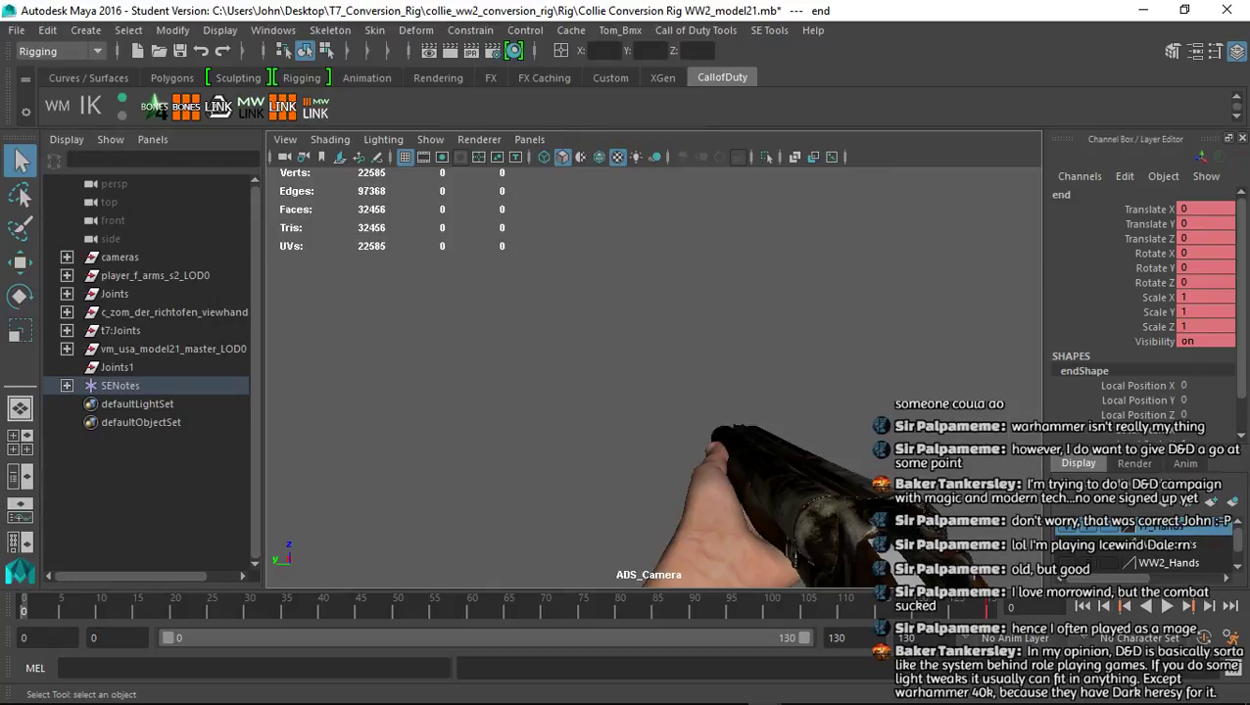
pyautogui.click(282, 106)
pyautogui.click(186, 106)
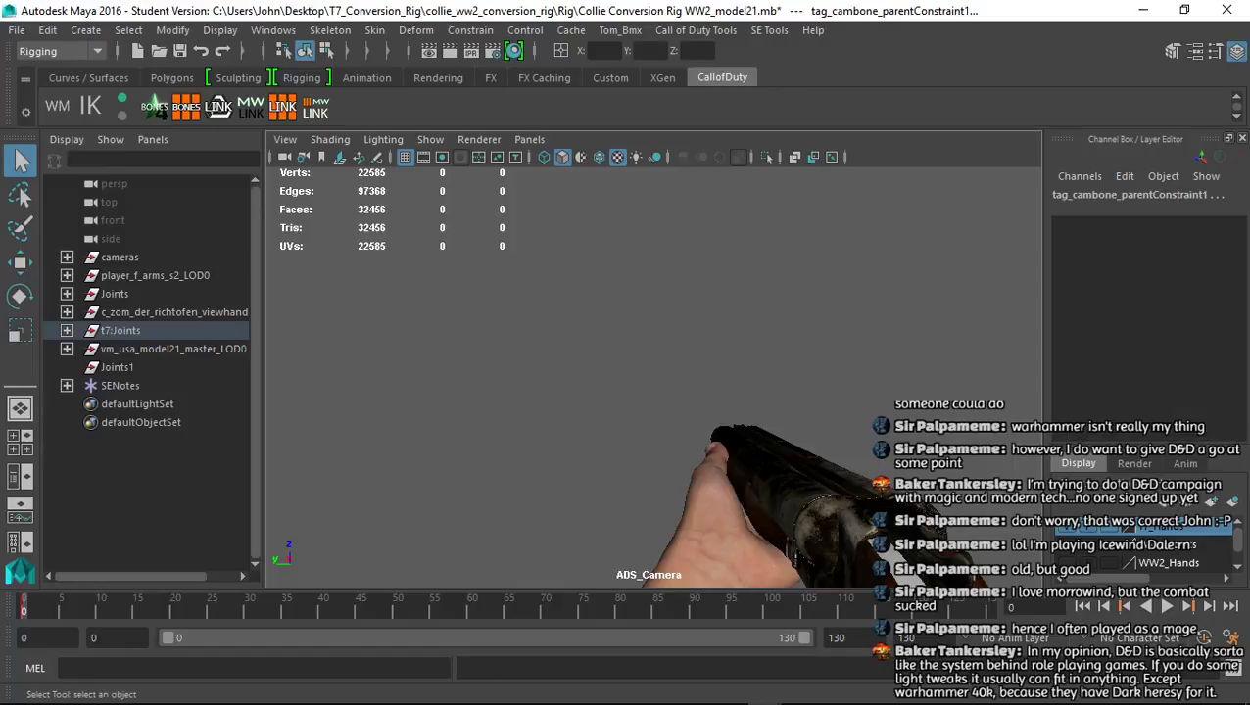
# Start an XAnim export for the selected T7 joints and set its frame range to 0 to 130
pyautogui.click(769, 30)
pyautogui.moveTo(695, 31)
pyautogui.click(708, 81)
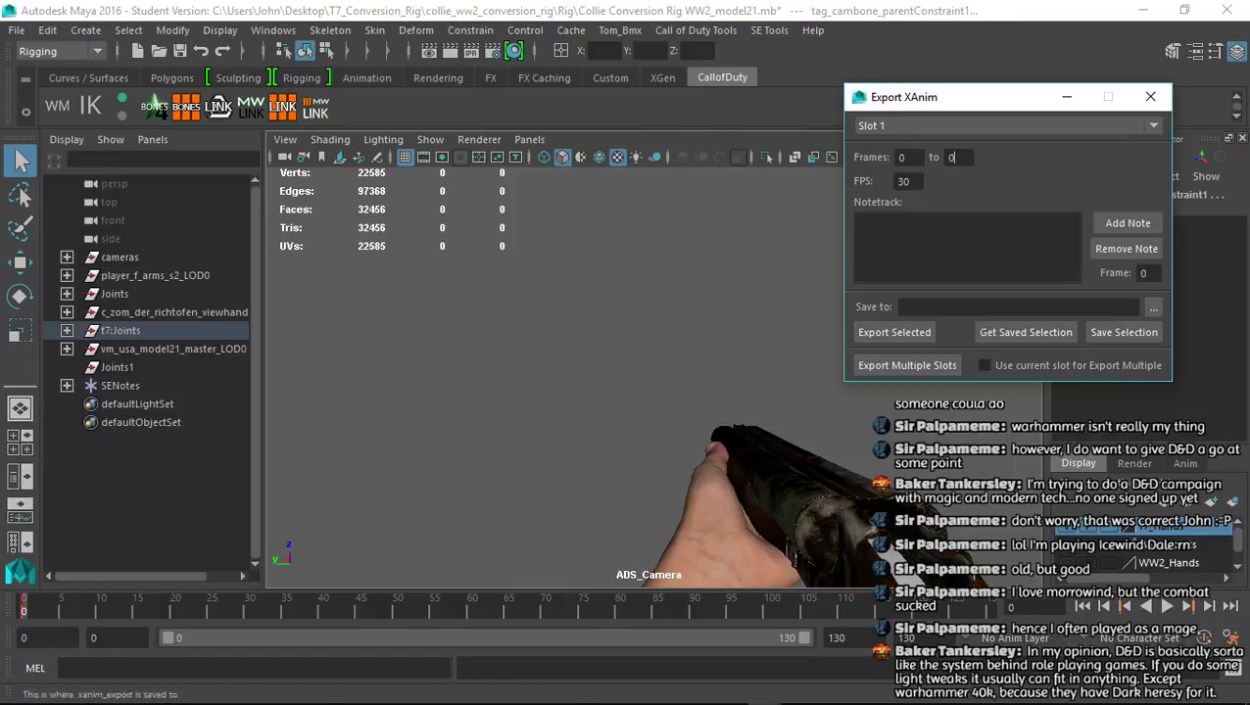
pyautogui.write('130')
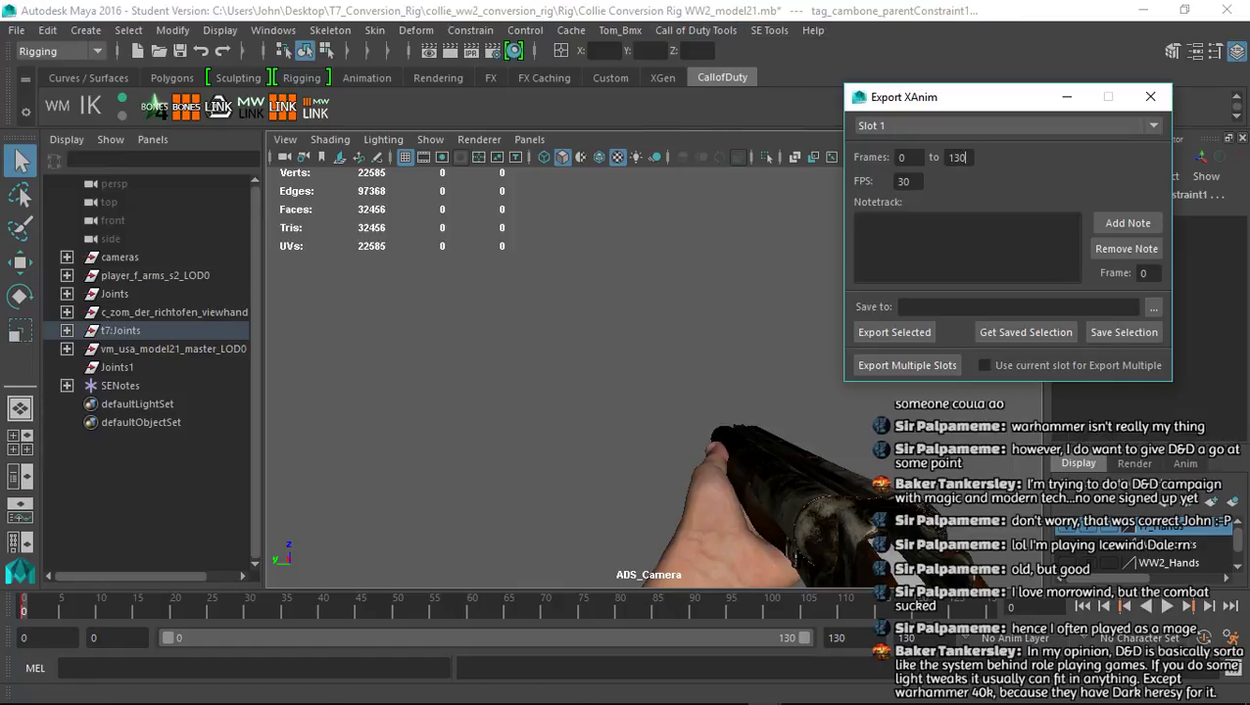
# Export the selected joints to Model21's Xanims folder as viewmodel_model21_inspect without saving the scene, and close the exporter
pyautogui.click(1153, 307)
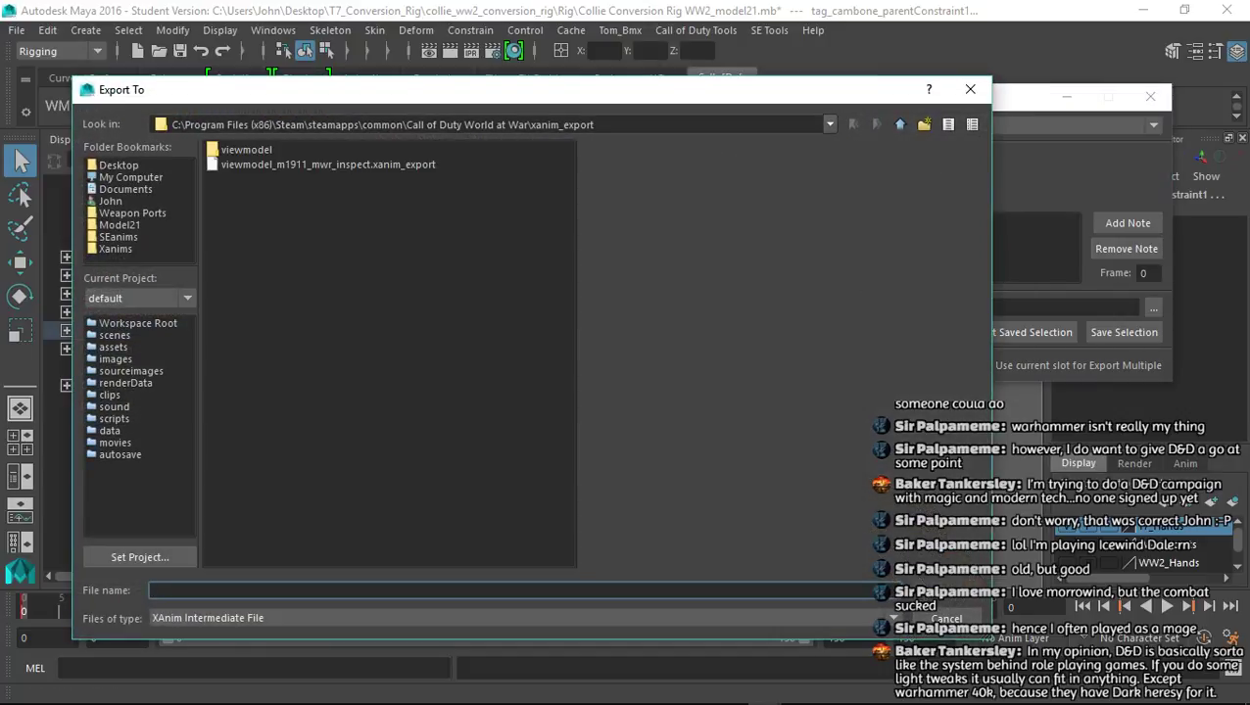
pyautogui.click(312, 149)
pyautogui.moveTo(335, 591); pyautogui.dragTo(254, 590)
pyautogui.write('inspect')
pyautogui.press('Return')
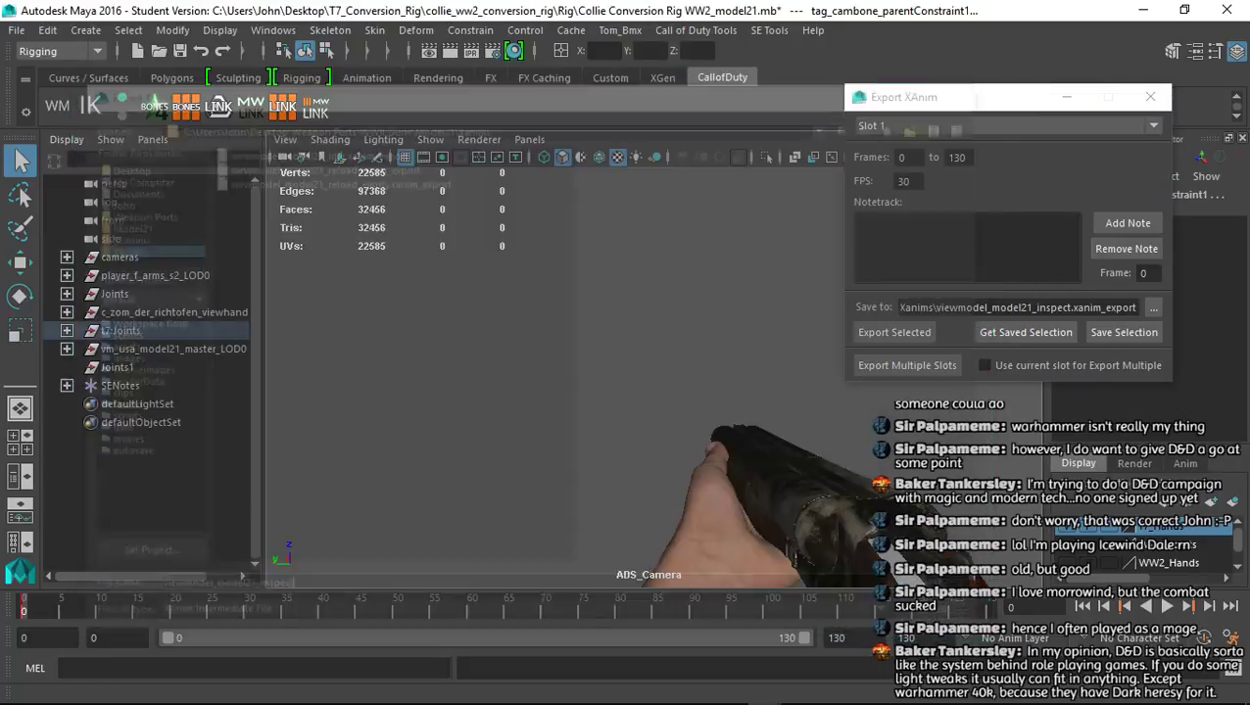
pyautogui.click(894, 333)
pyautogui.click(624, 376)
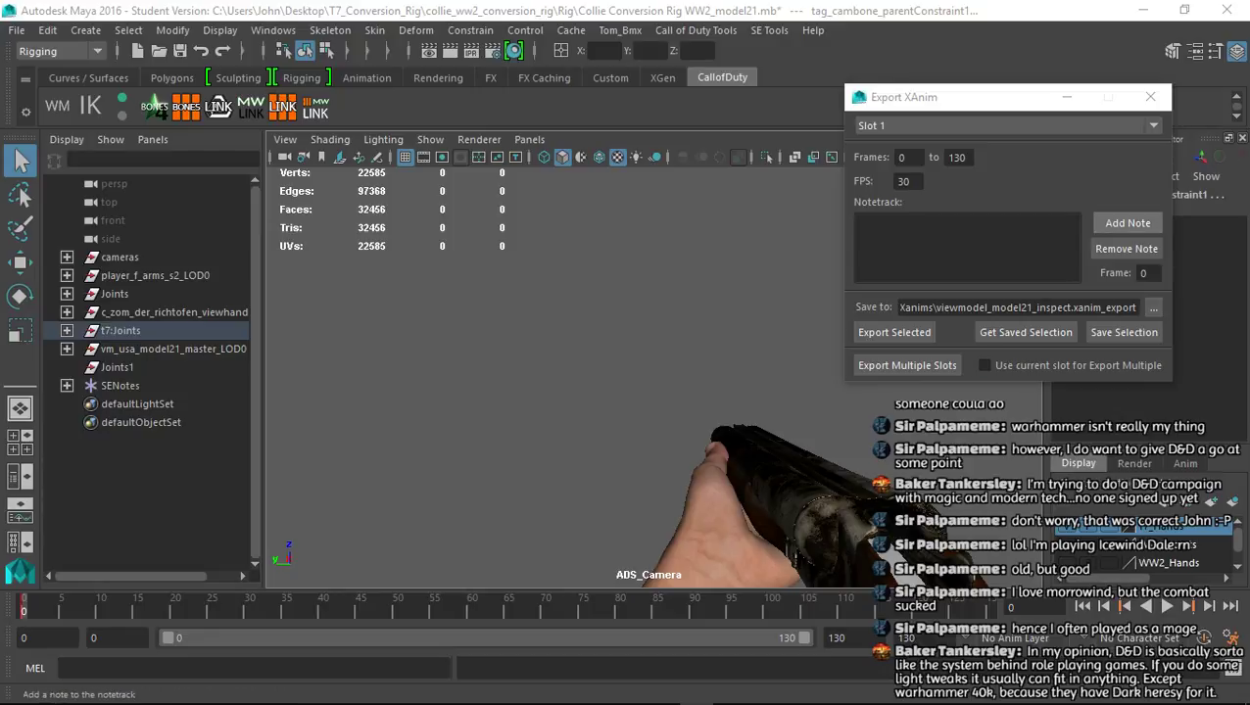
pyautogui.click(1150, 97)
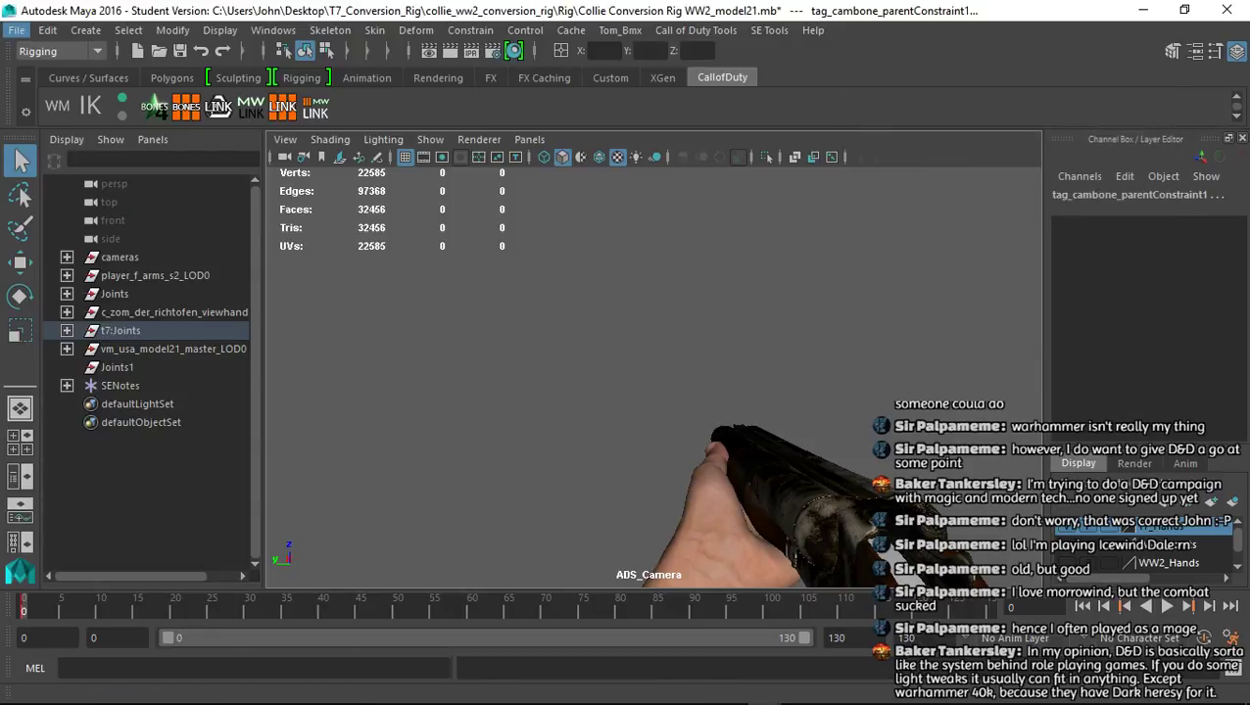
# Reload the clean Collie Conversion Rig WW2_model21.mb scene from the recent files, discarding the inspect animation changes
pyautogui.click(16, 30)
pyautogui.moveTo(98, 517)
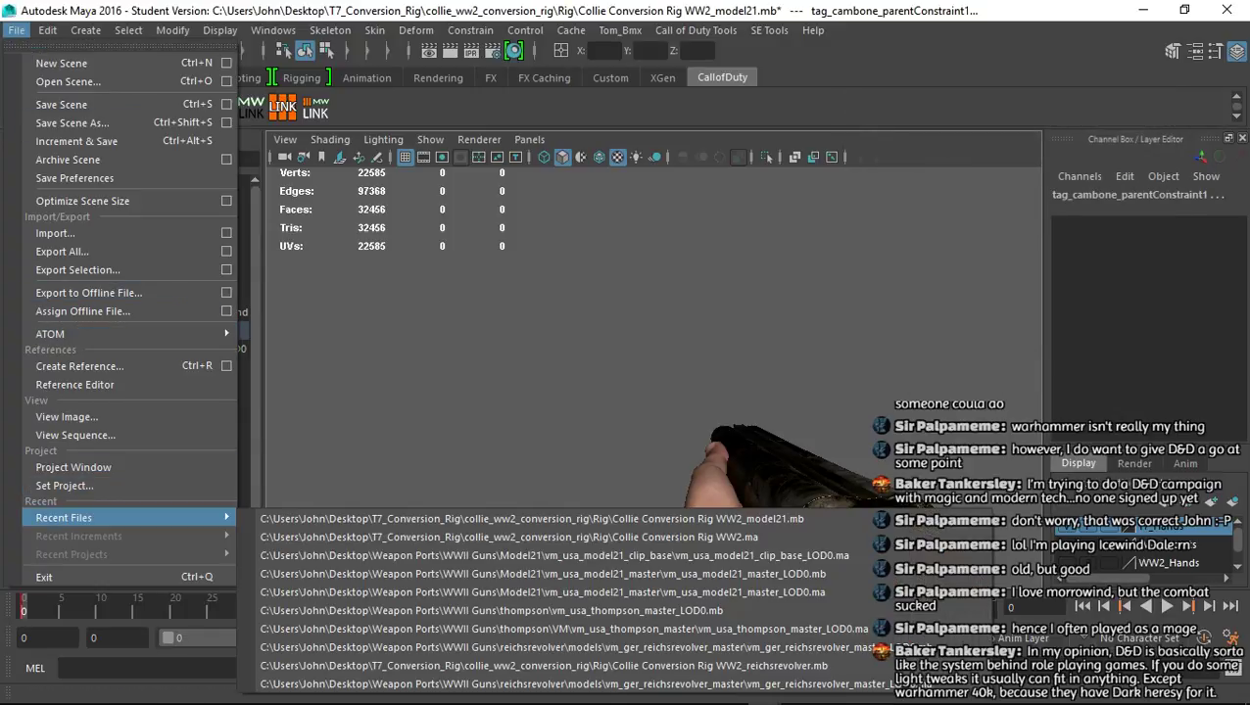
pyautogui.click(441, 517)
pyautogui.click(625, 378)
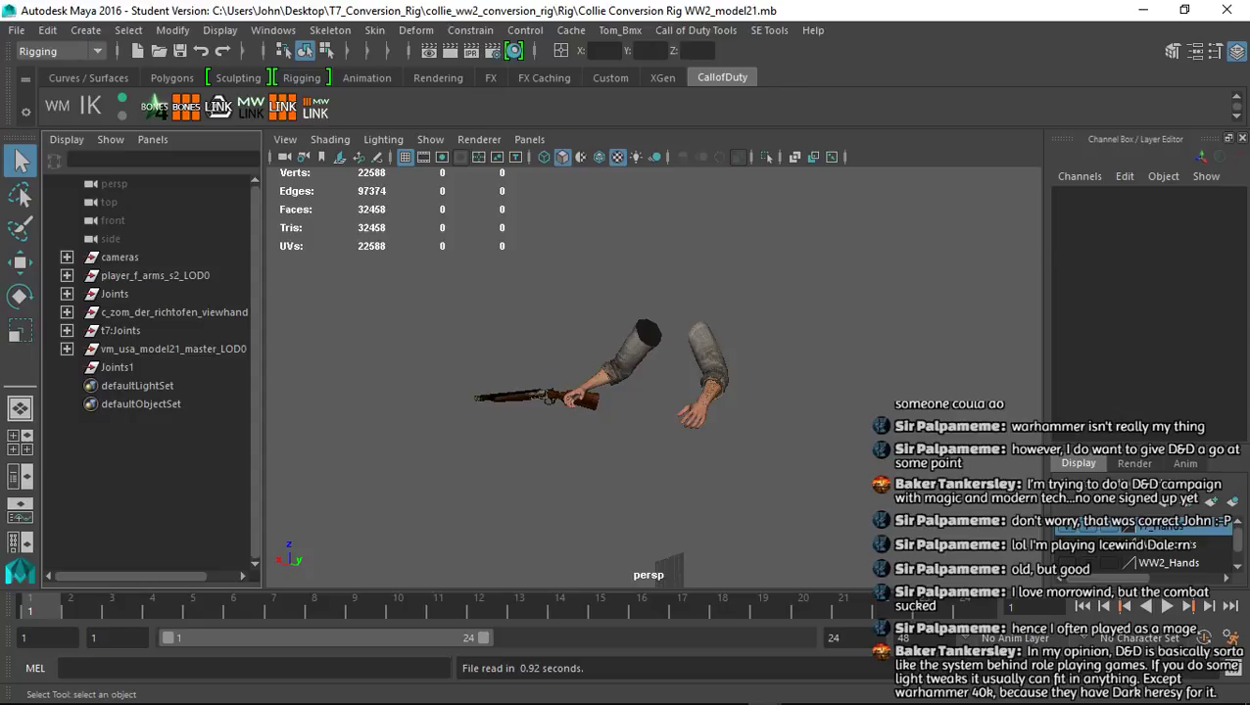
# Import the melee SEAnim from Model21's SEanims folder, link the T7 rig to it and select the T7 joints
pyautogui.click(768, 31)
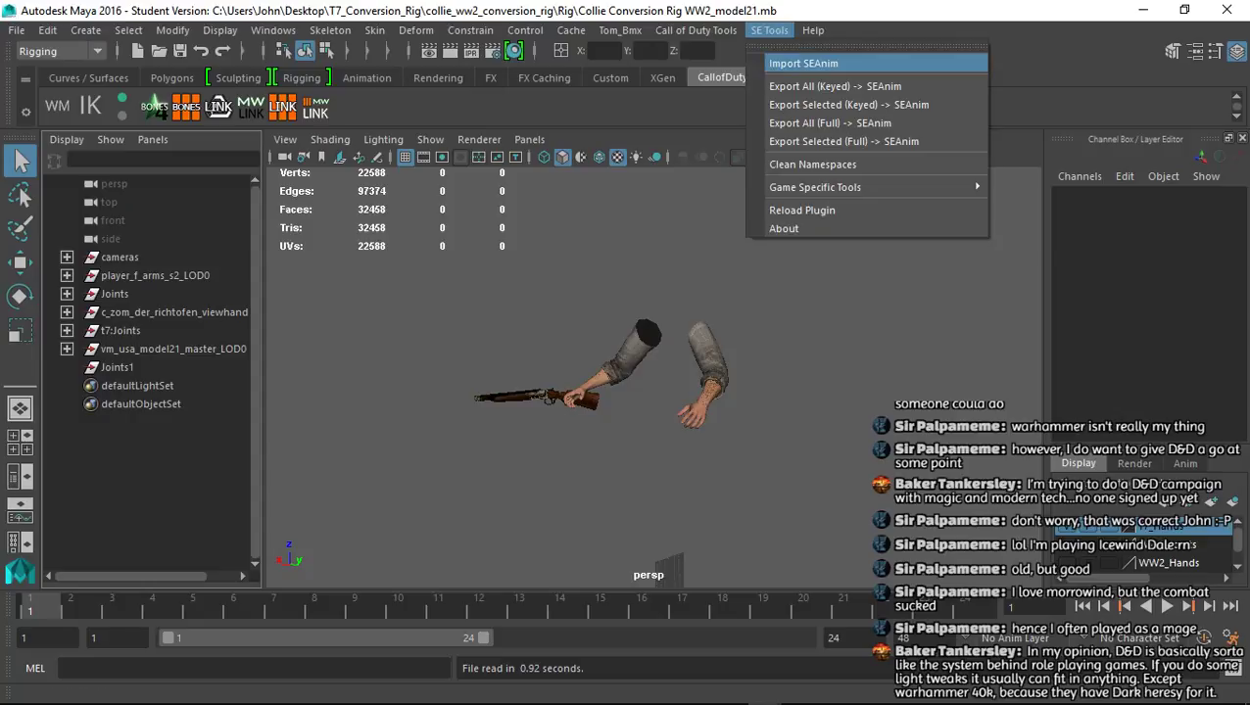
pyautogui.click(793, 63)
pyautogui.click(121, 225)
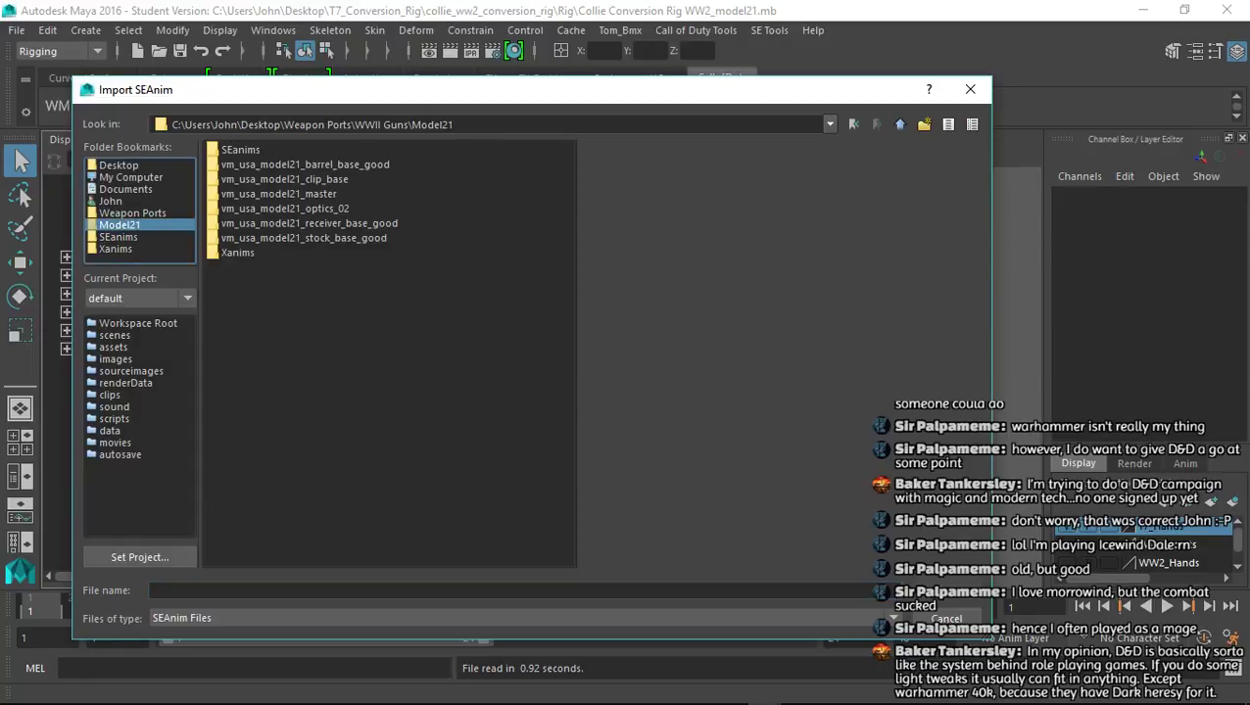
pyautogui.click(120, 237)
pyautogui.doubleClick(294, 238)
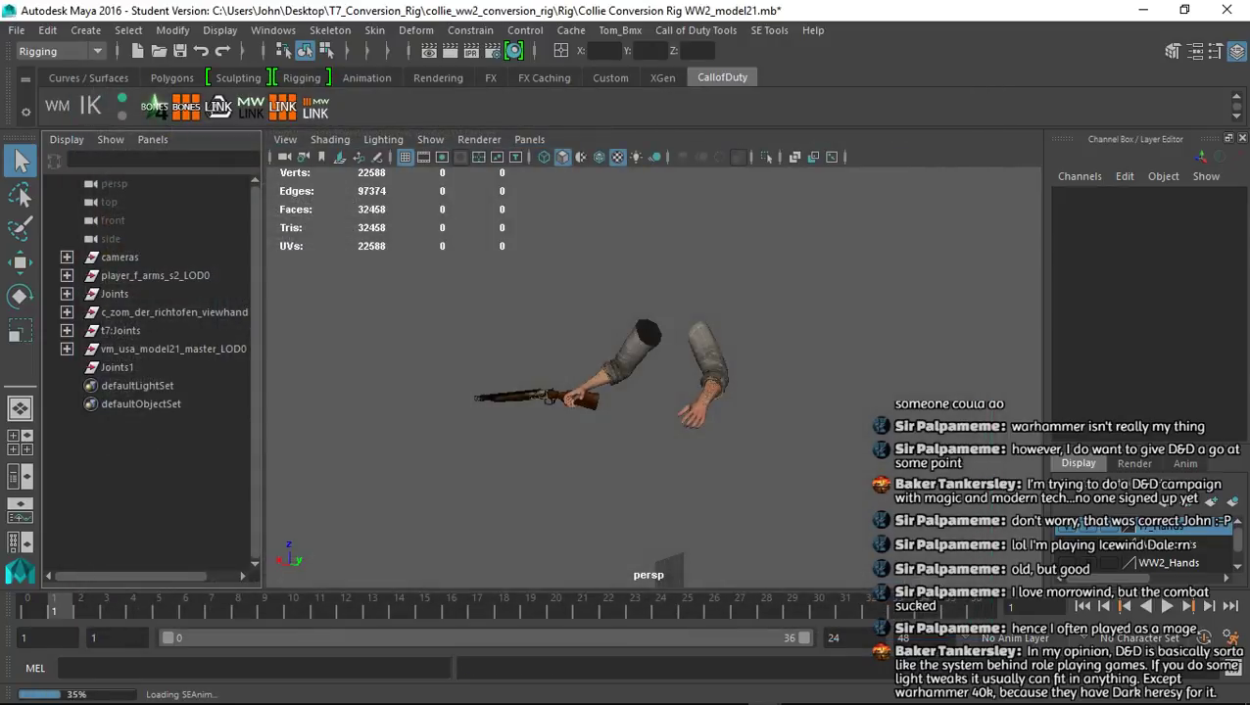
pyautogui.click(186, 107)
pyautogui.click(219, 107)
# Start an XAnim export for the selected T7 joints and set its frame range to 0 to 36
pyautogui.click(695, 30)
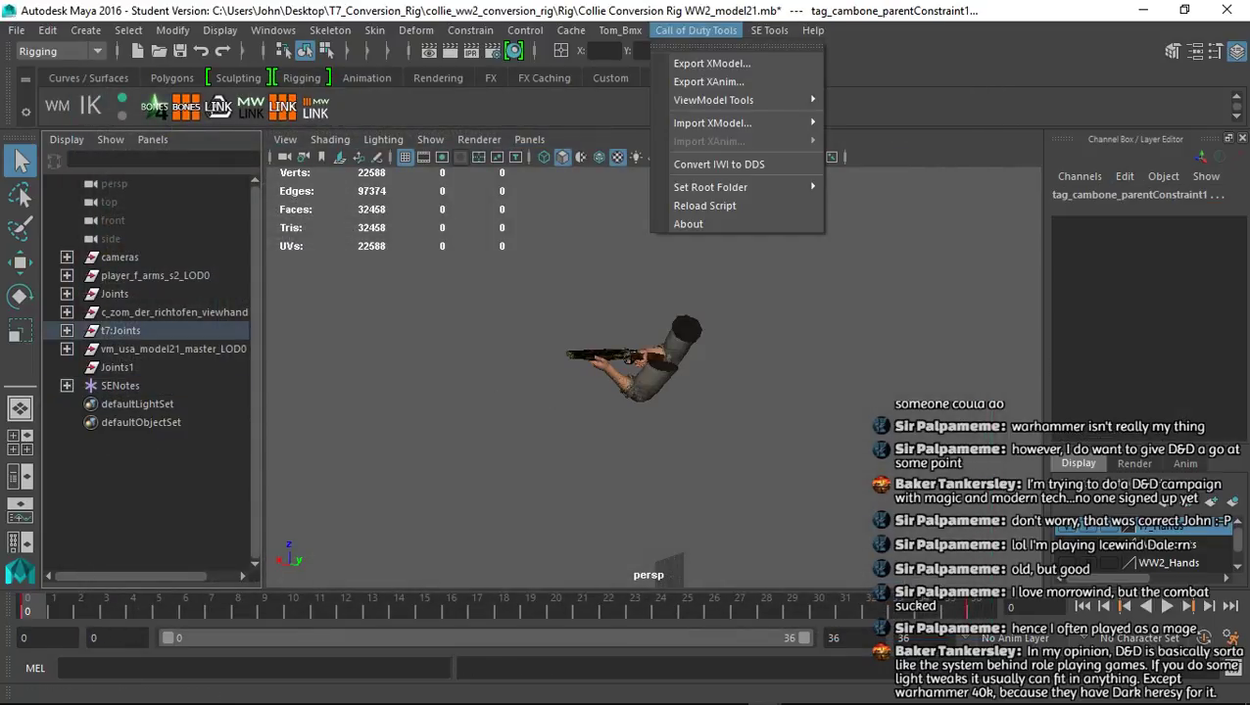
pyautogui.click(724, 82)
pyautogui.doubleClick(952, 158)
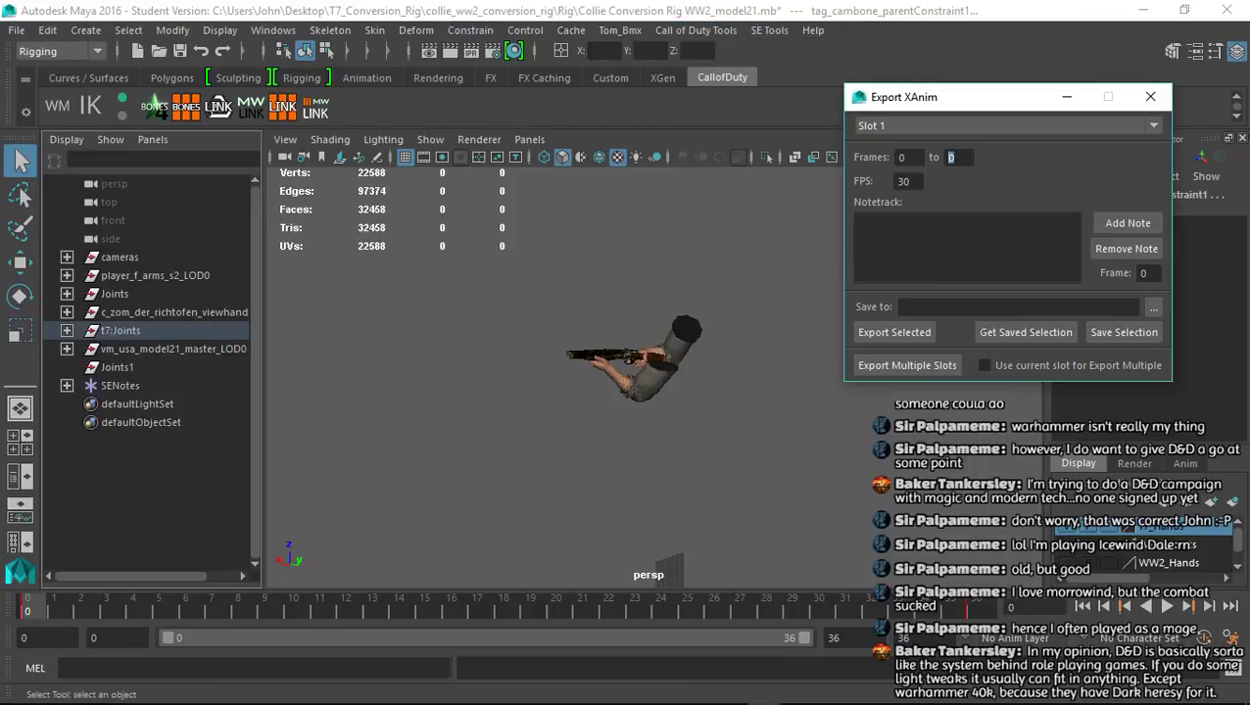
pyautogui.write('36')
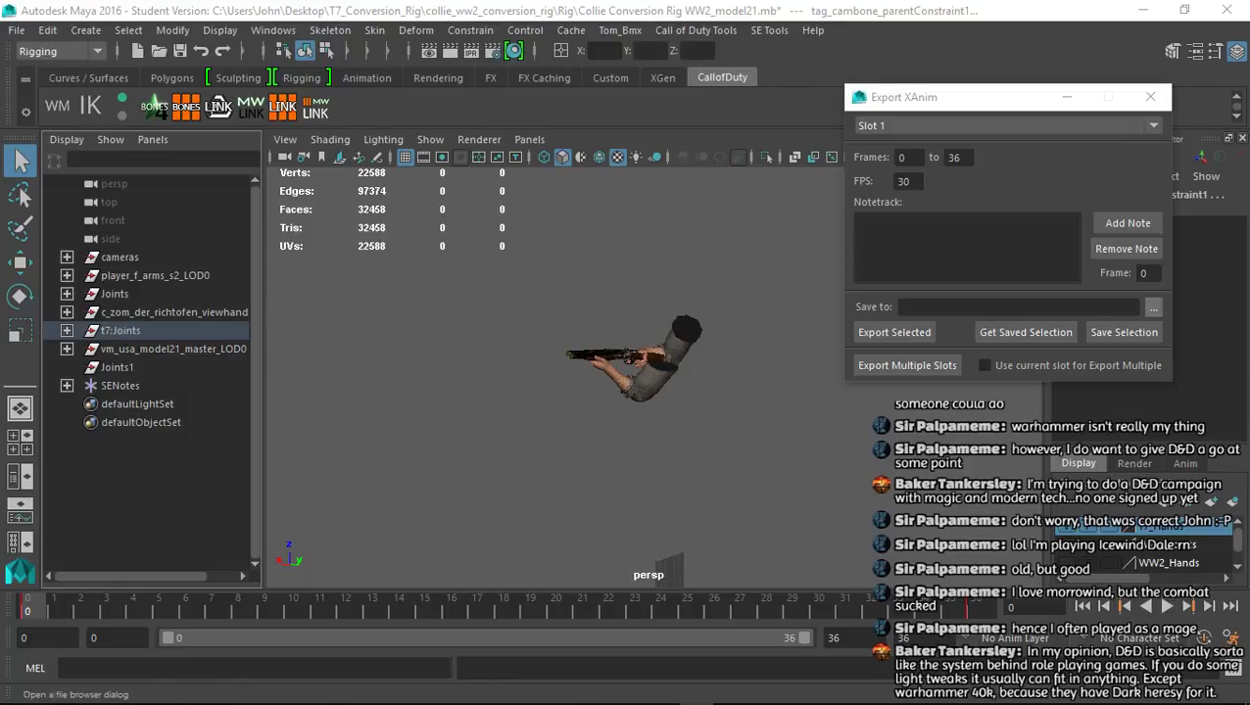
# Export the selected joints to Model21's Xanims folder as viewmodel_model21_melee without saving the scene, and close the exporter
pyautogui.click(1153, 307)
pyautogui.click(118, 249)
pyautogui.click(312, 150)
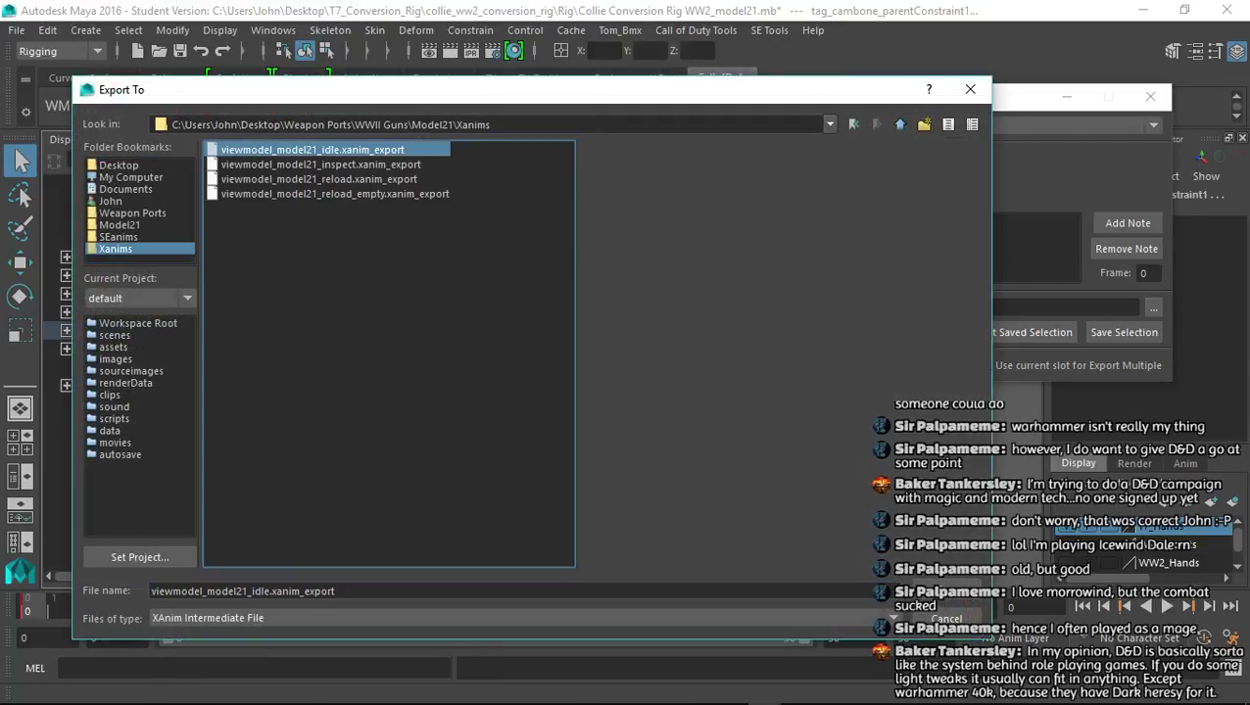
pyautogui.moveTo(337, 591); pyautogui.dragTo(252, 591)
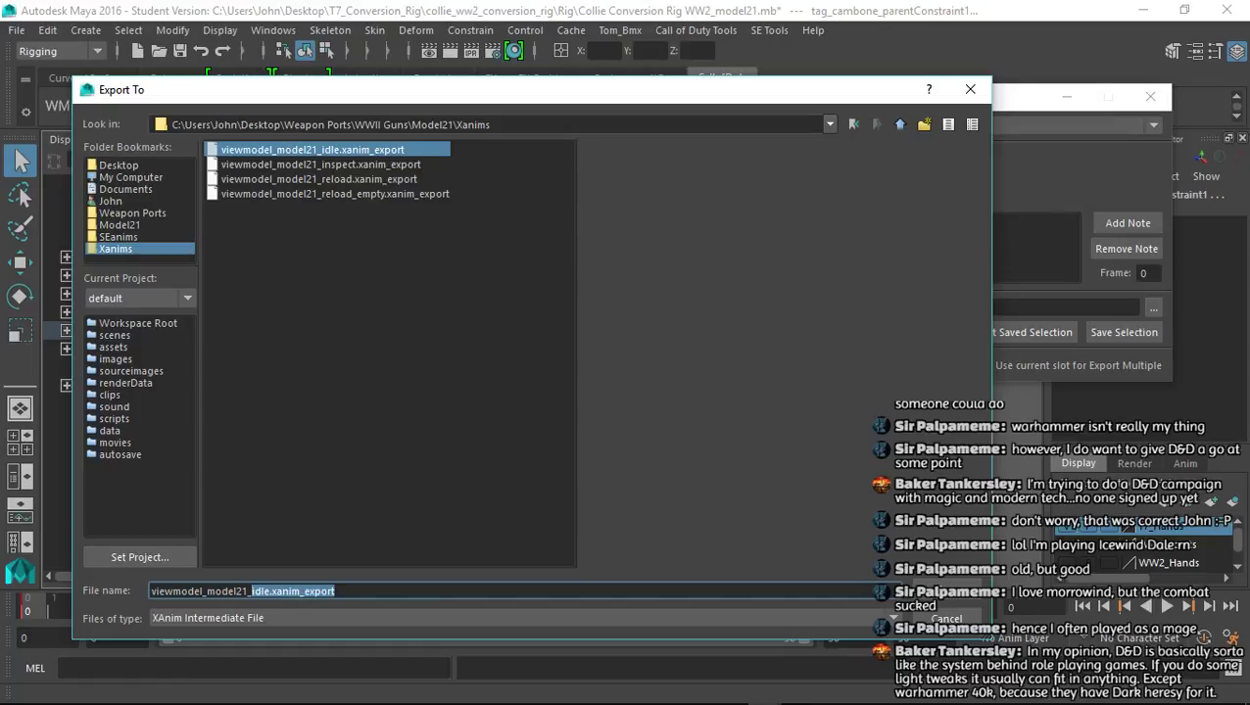
pyautogui.write('melee')
pyautogui.press('Return')
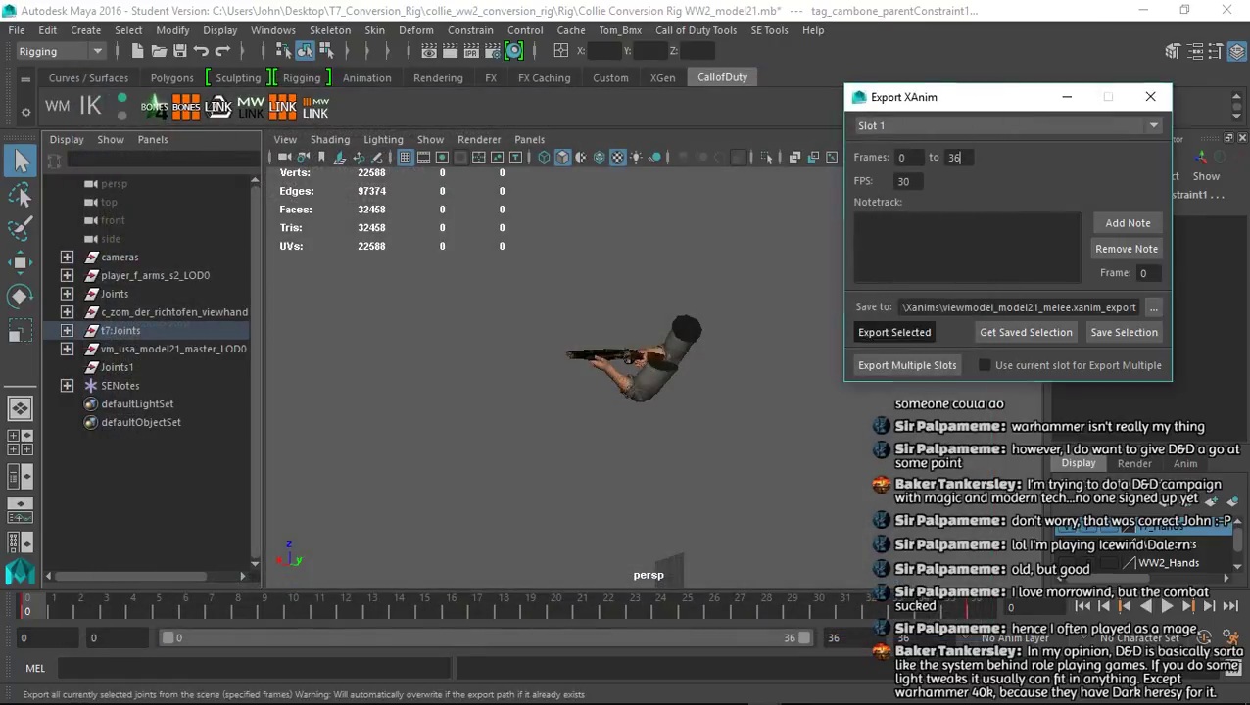
pyautogui.click(625, 377)
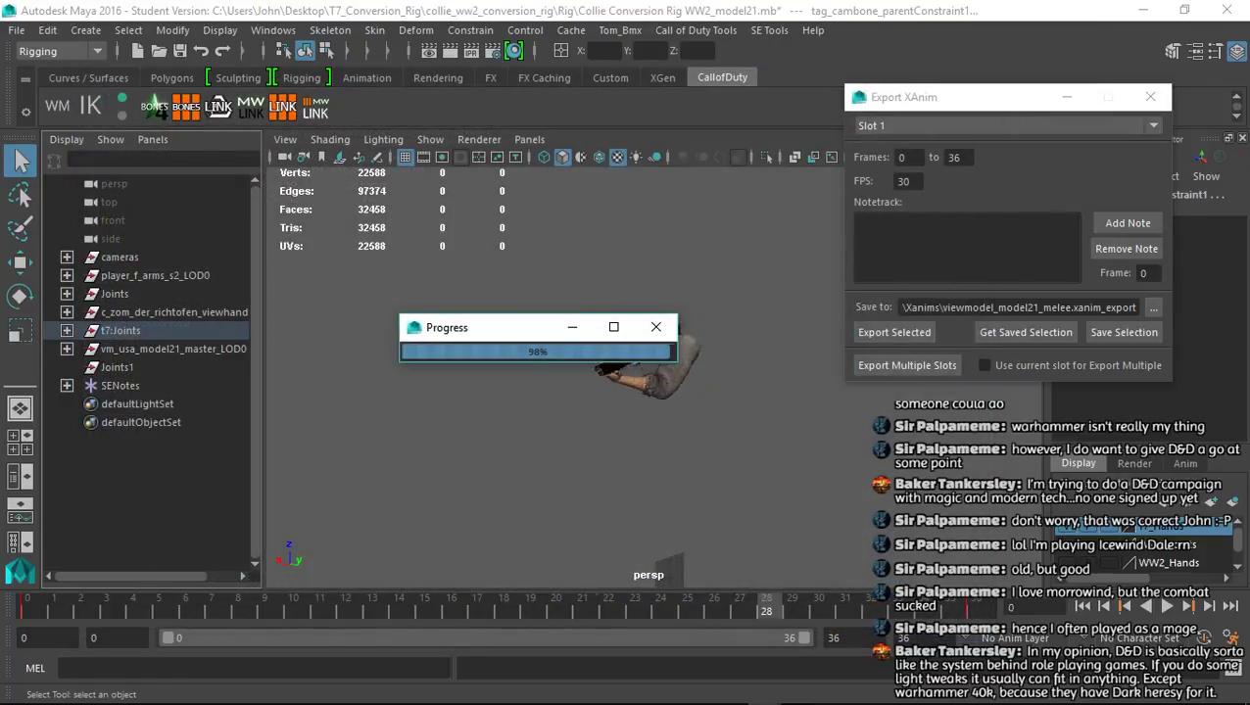
pyautogui.click(1150, 96)
# Reload the clean Collie Conversion Rig WW2_model21.mb scene from the recent files, discarding the melee animation changes
pyautogui.click(17, 30)
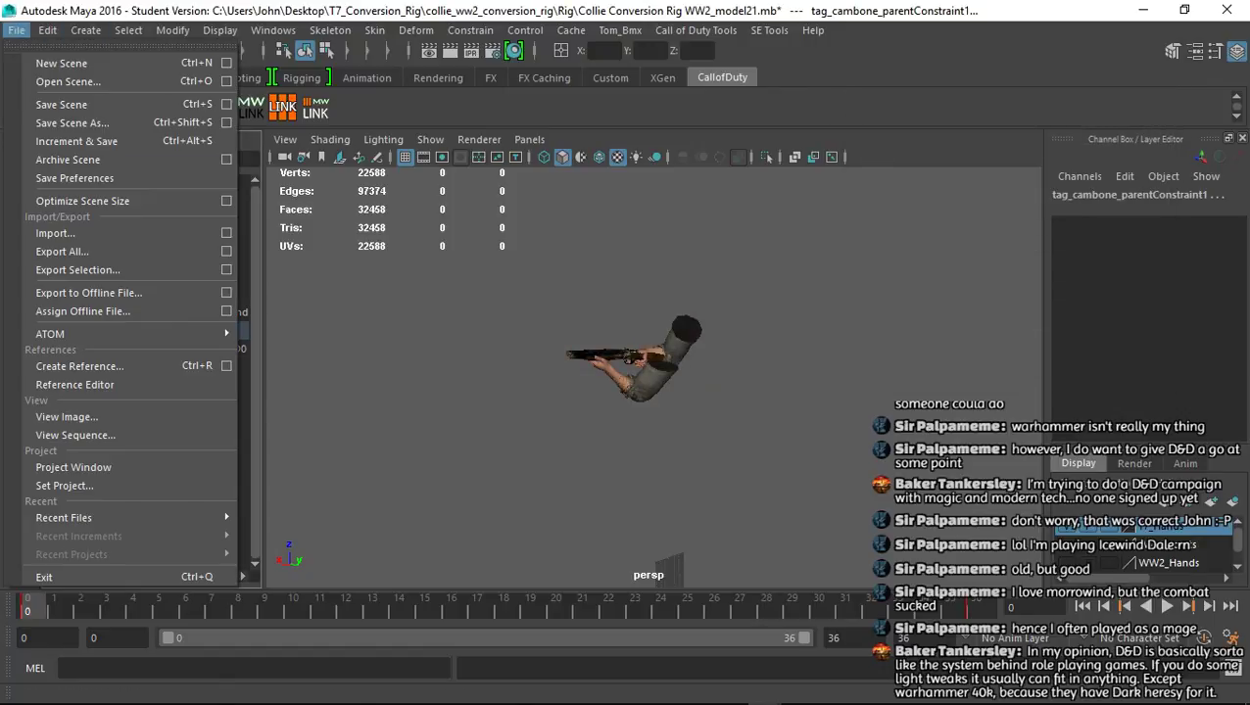
pyautogui.moveTo(118, 517)
pyautogui.click(294, 517)
pyautogui.click(625, 377)
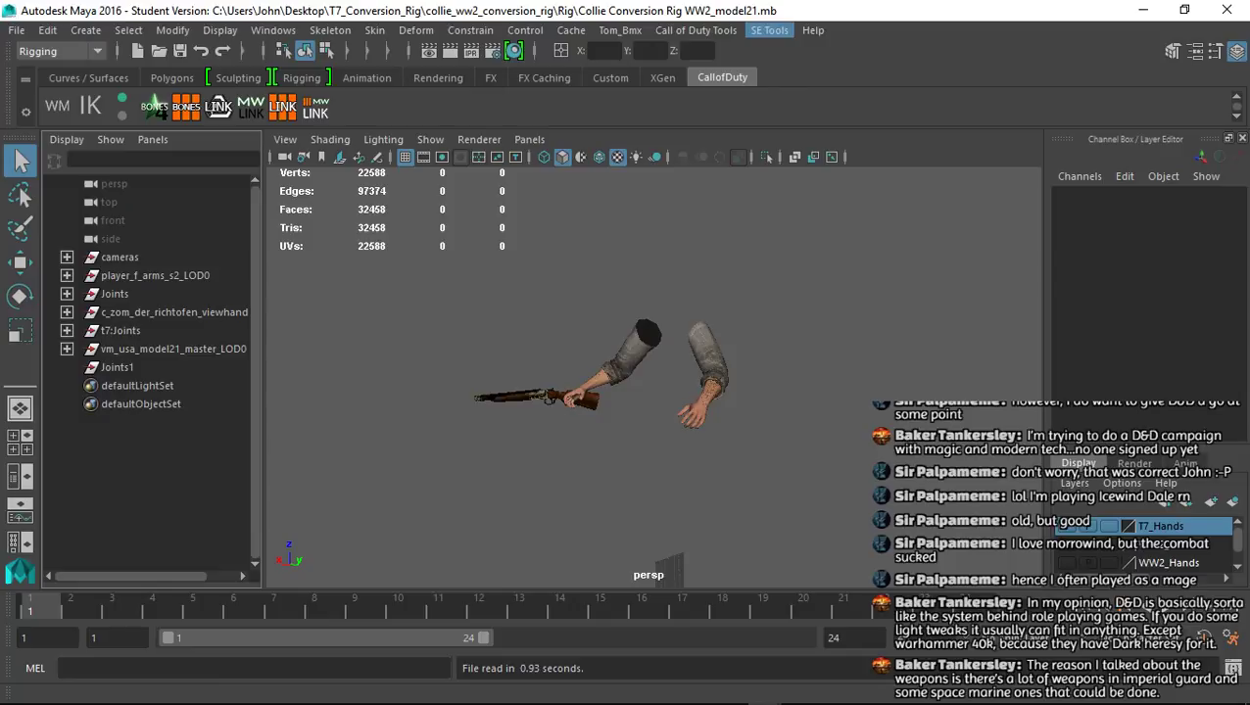
# Import Model21's fire SEAnim, link the T7 rig to it, select the T7 joints and view them through ADS_Camera
pyautogui.click(769, 30)
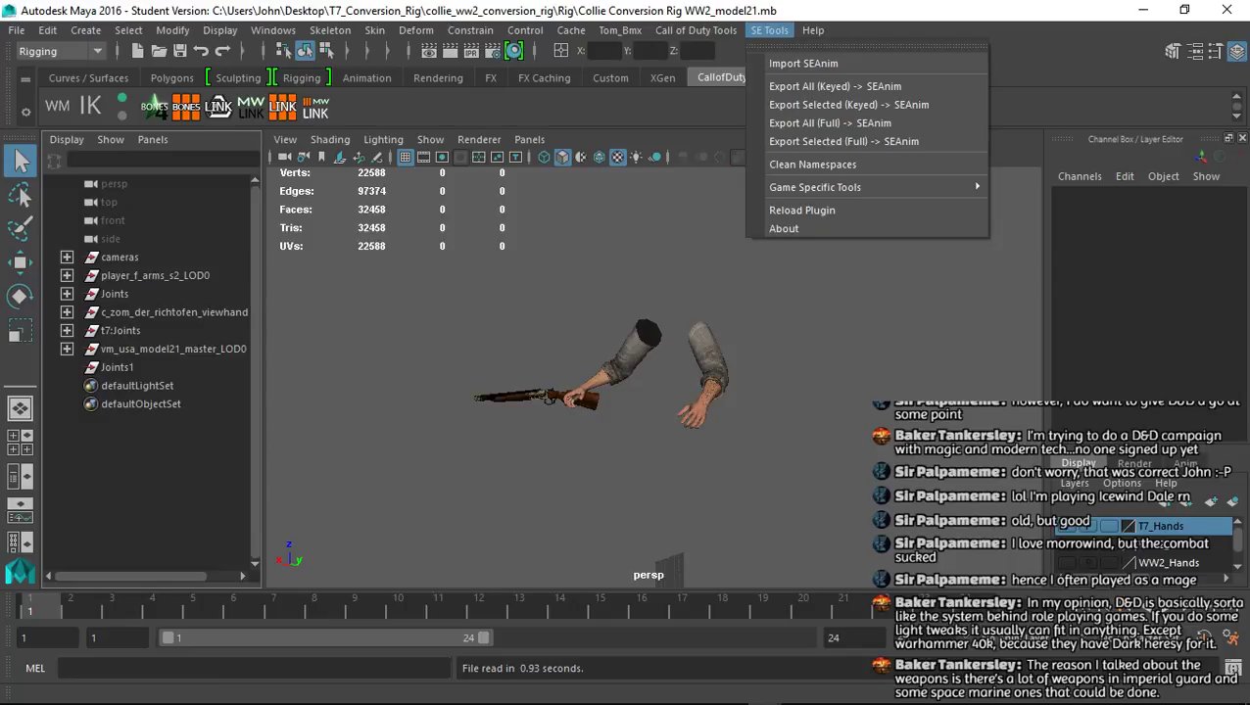
pyautogui.click(803, 63)
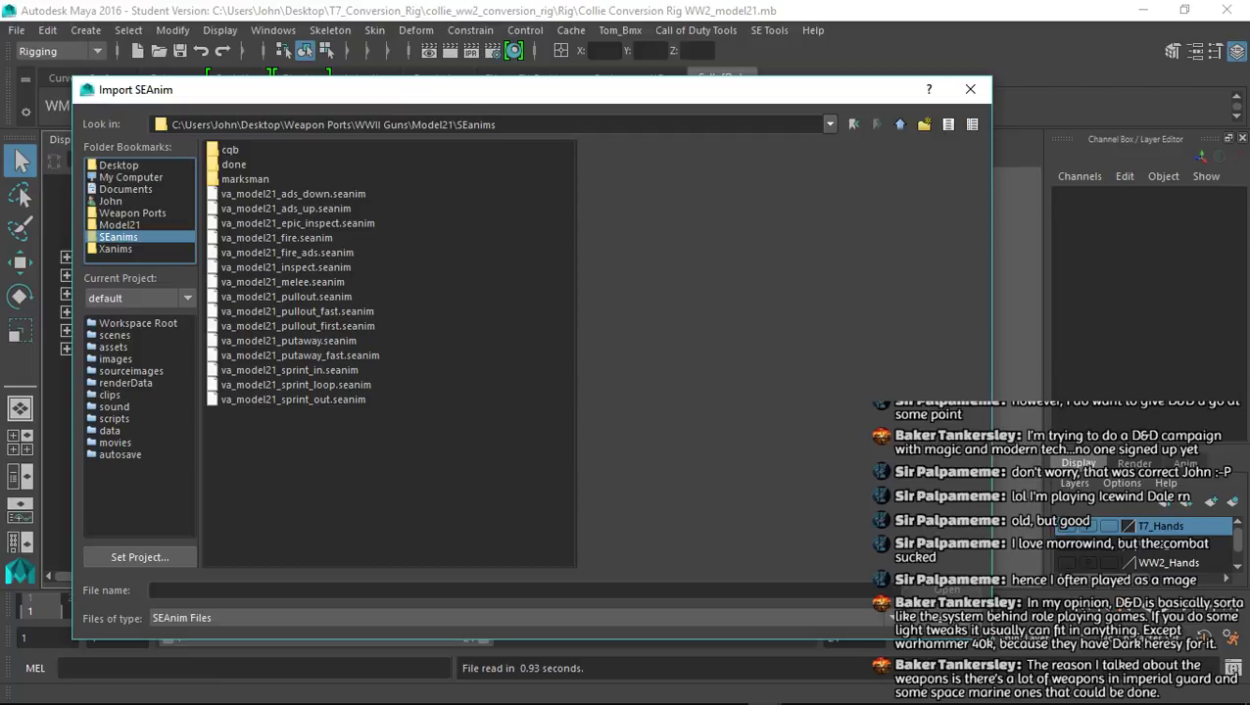
pyautogui.doubleClick(292, 194)
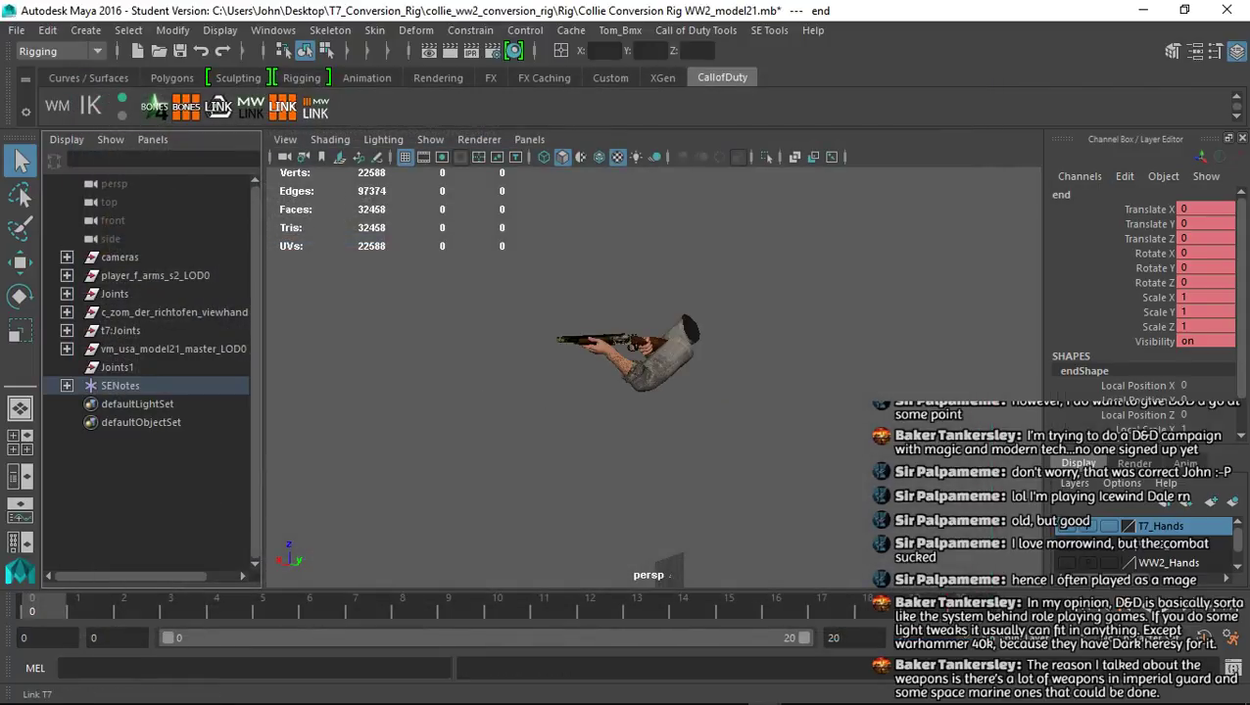
pyautogui.click(282, 107)
pyautogui.click(529, 139)
pyautogui.click(783, 176)
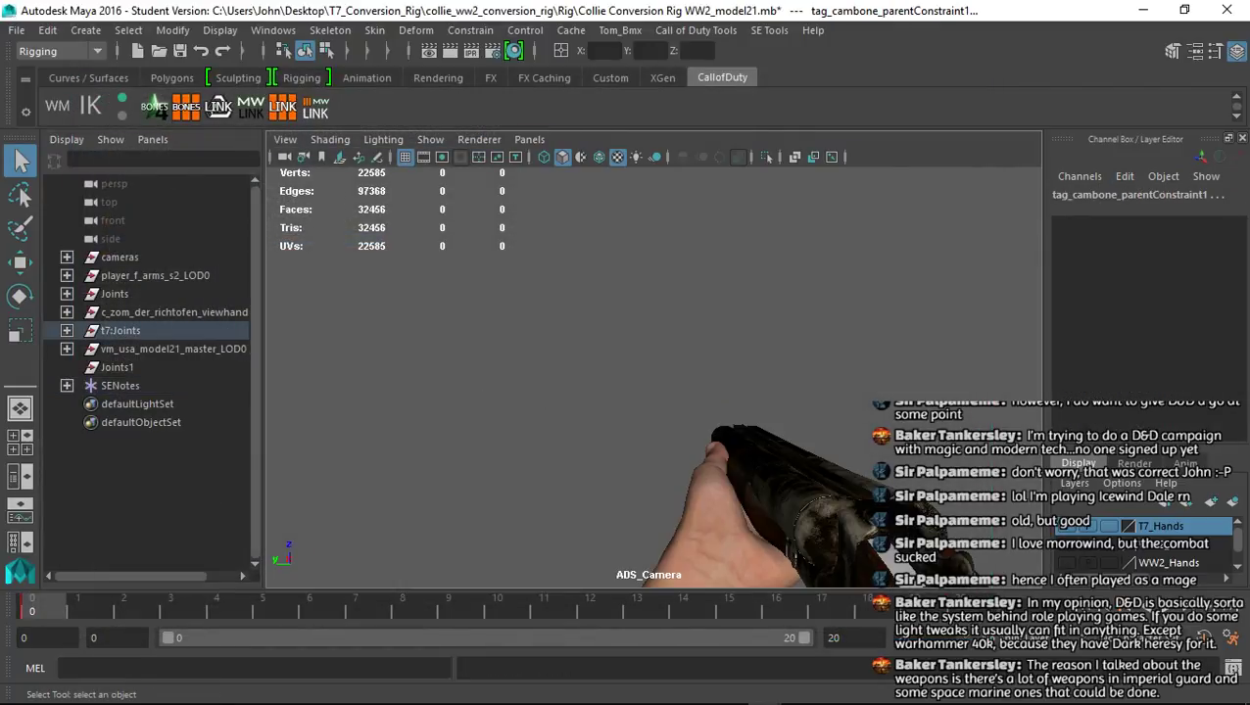
# Export frames 0 to 20 of the selected joints to the Xanims folder as viewmodel_model21_fire without saving the scene, and close the exporter
pyautogui.click(695, 30)
pyautogui.click(708, 82)
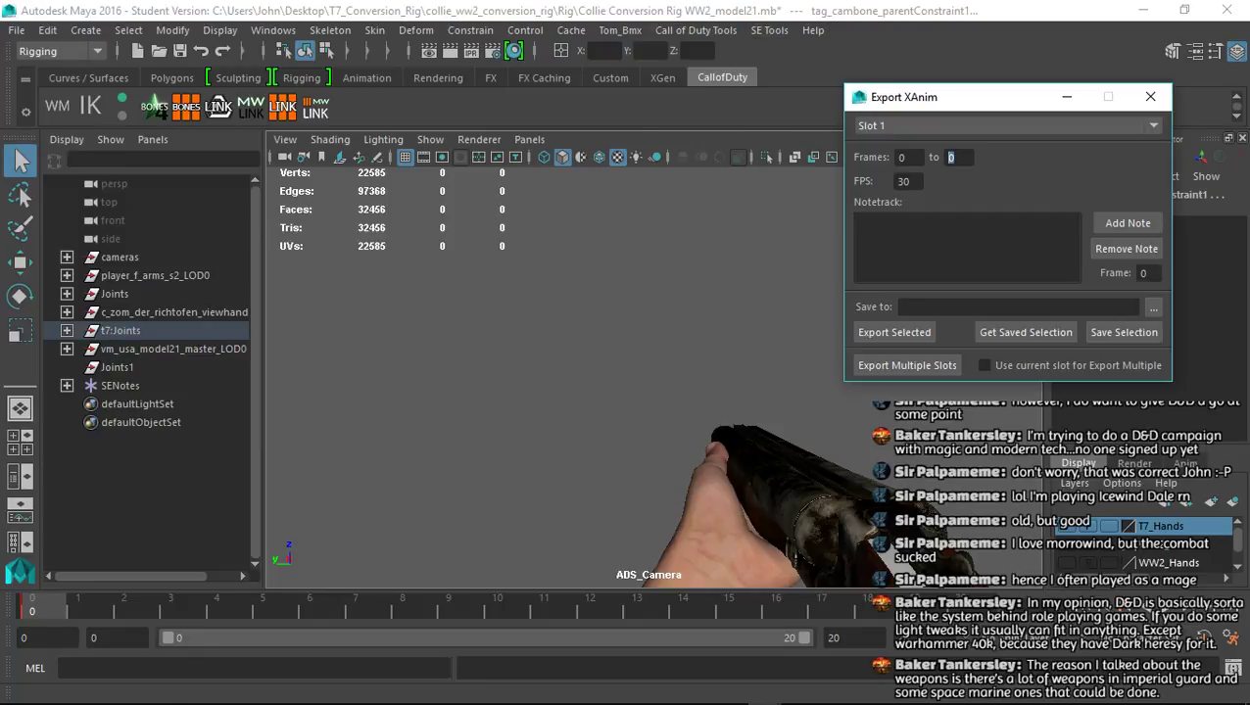
pyautogui.click(1152, 307)
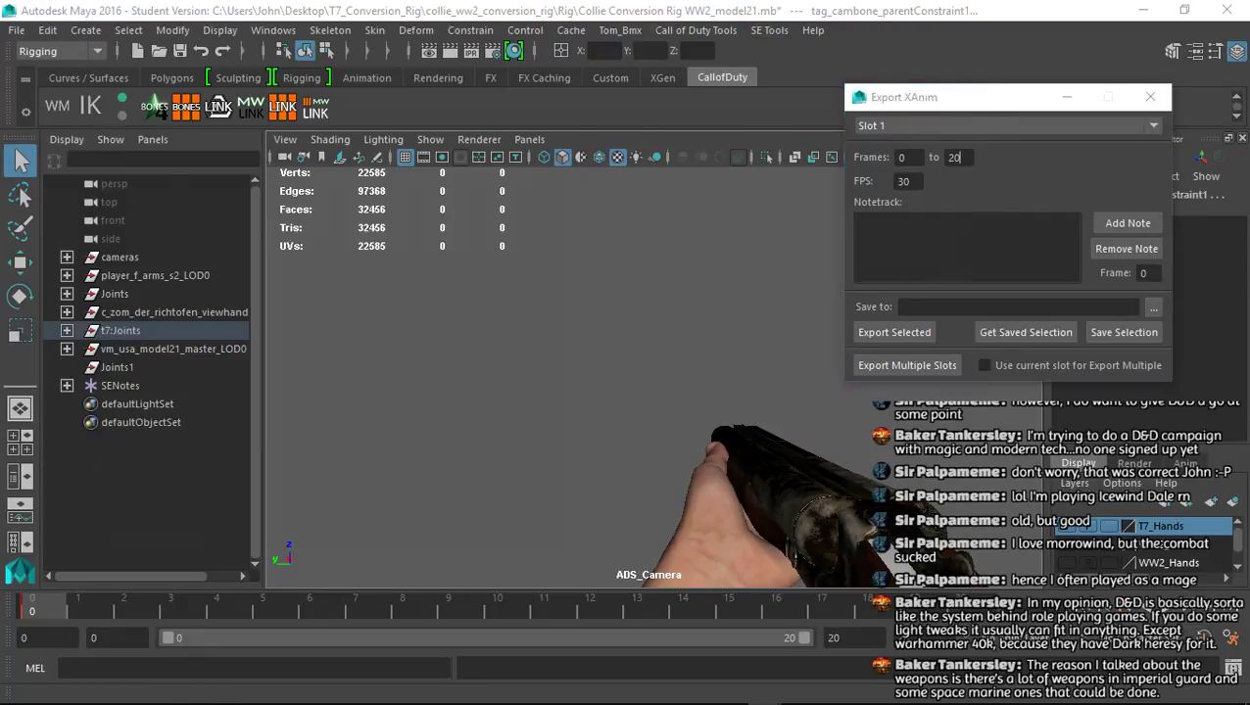
pyautogui.click(116, 248)
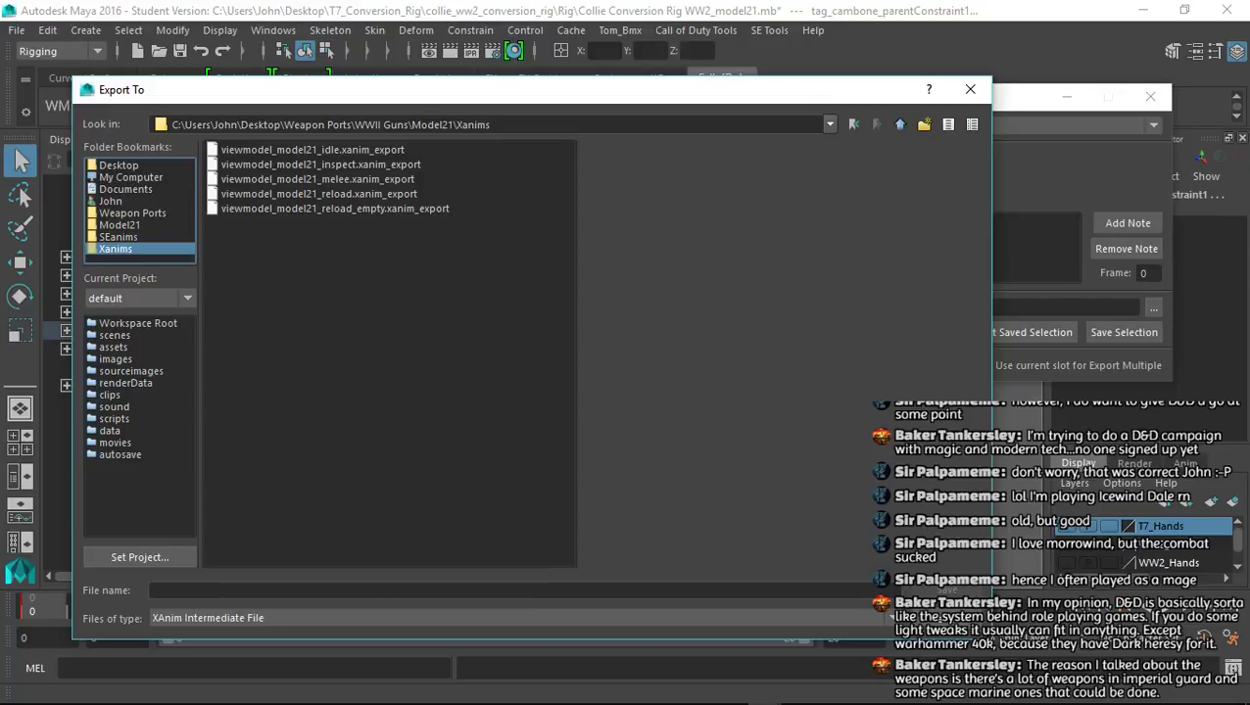
pyautogui.click(312, 149)
pyautogui.moveTo(334, 592); pyautogui.dragTo(248, 592)
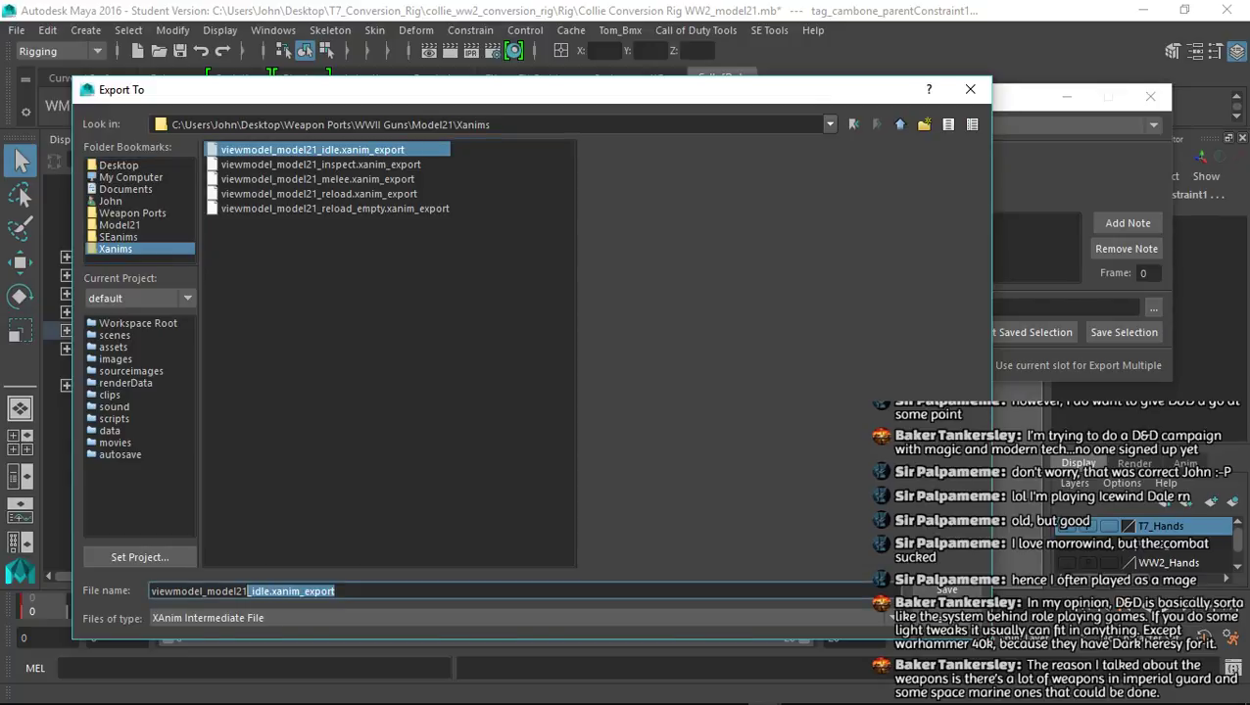
pyautogui.write('_fire')
pyautogui.press('Return')
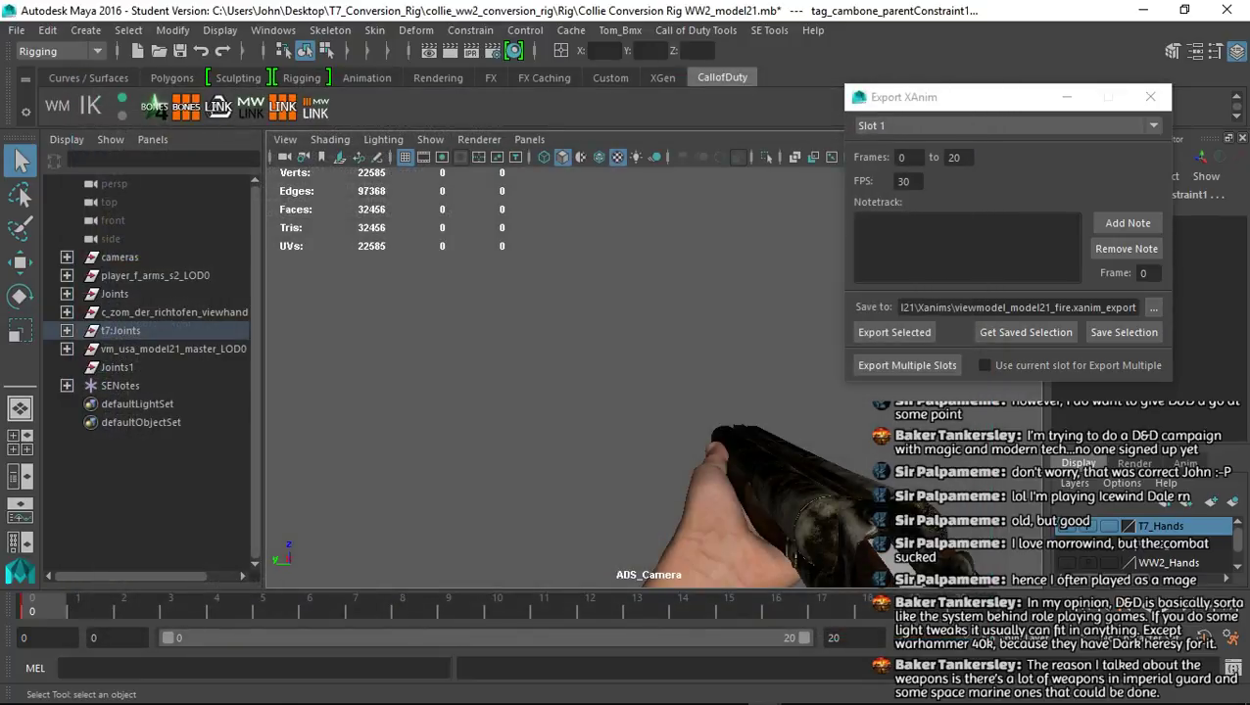
pyautogui.click(894, 332)
pyautogui.click(619, 376)
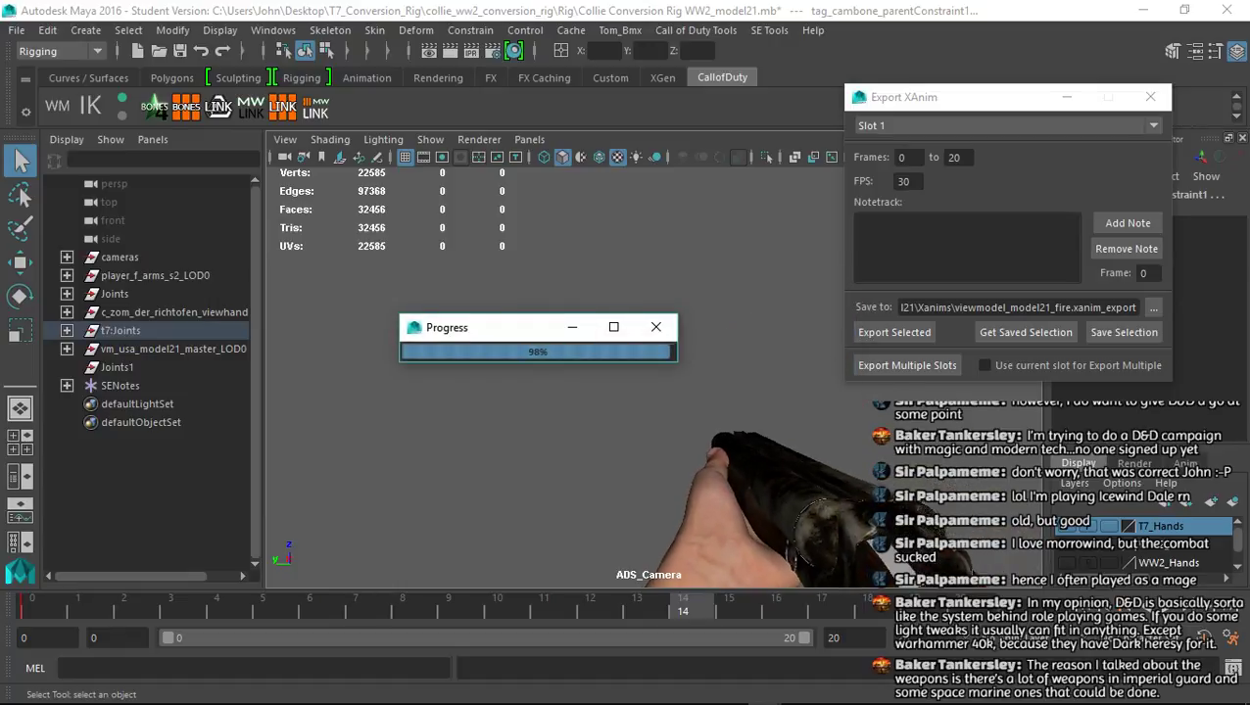
pyautogui.click(1150, 96)
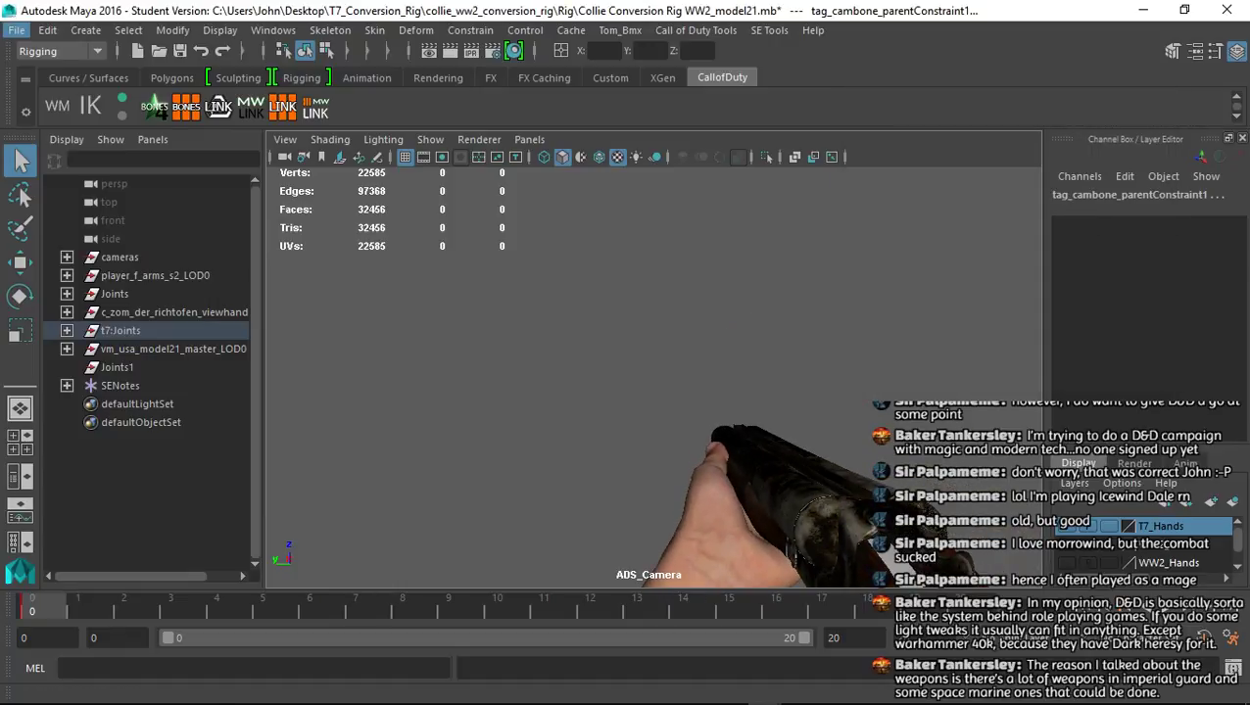
# Reload the clean Collie Conversion Rig WW2_model21.mb scene from the recent files, discarding the fire animation changes
pyautogui.click(17, 29)
pyautogui.moveTo(128, 515)
pyautogui.click(441, 515)
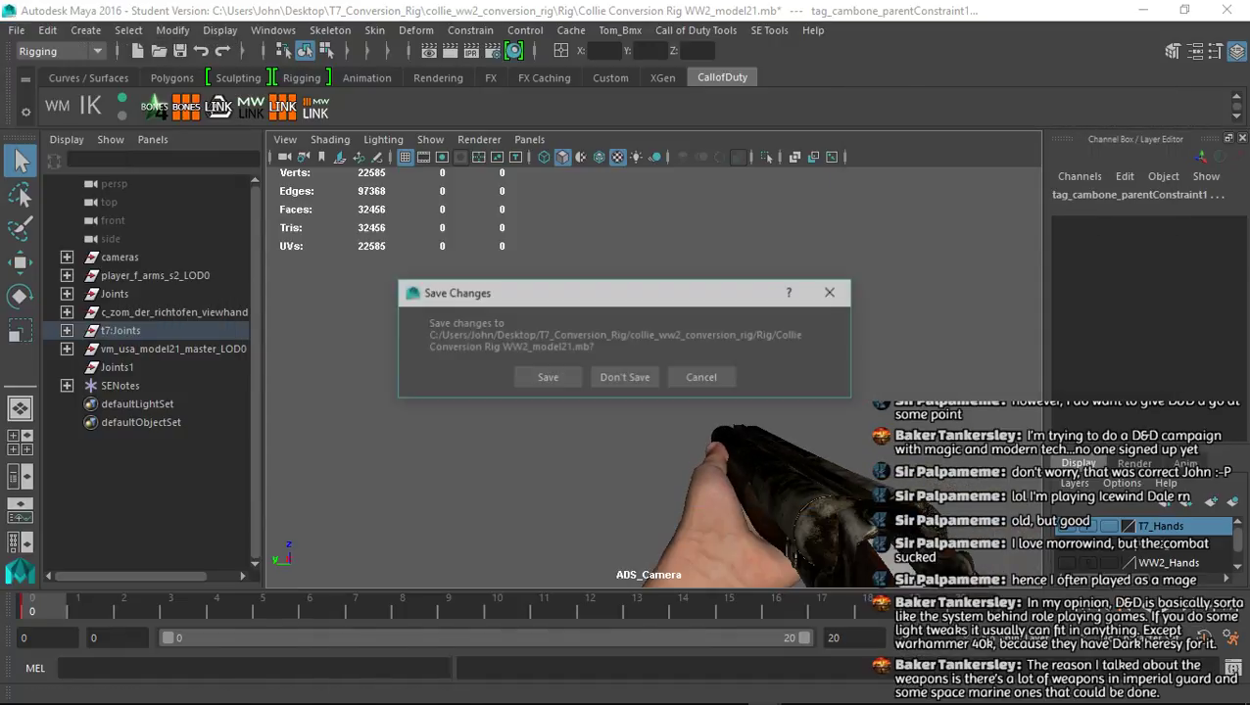
pyautogui.click(625, 377)
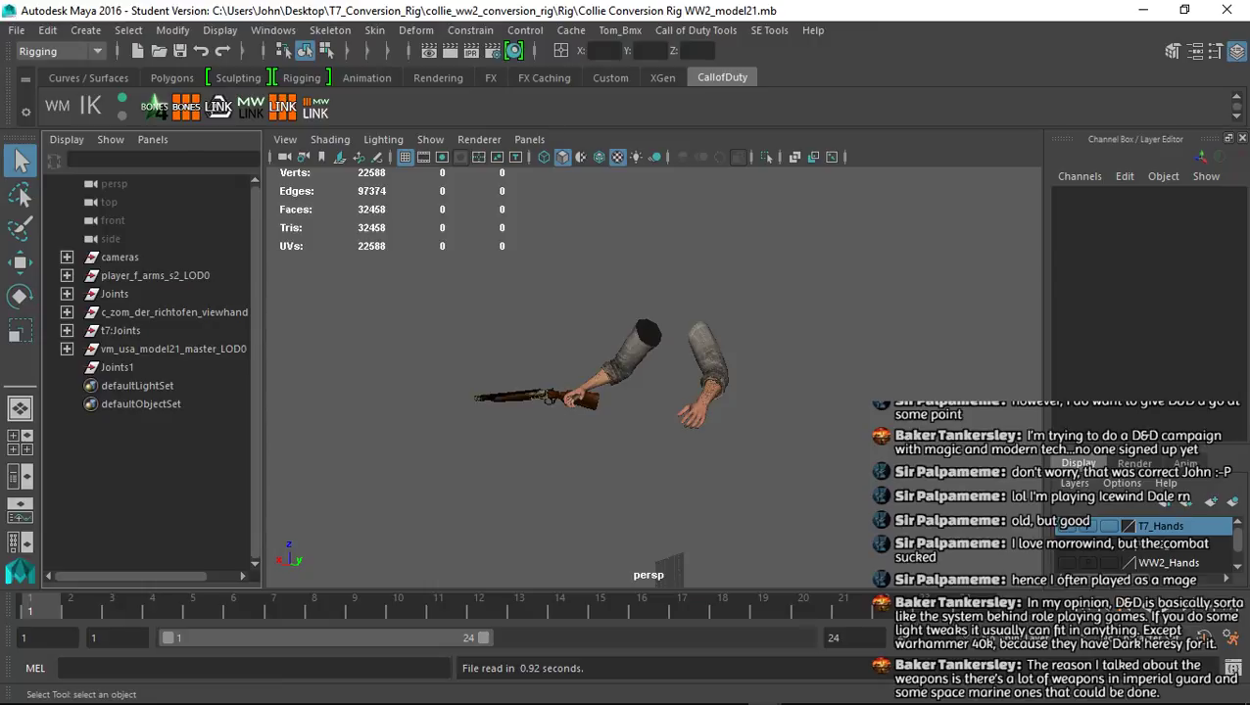
pyautogui.click(626, 451)
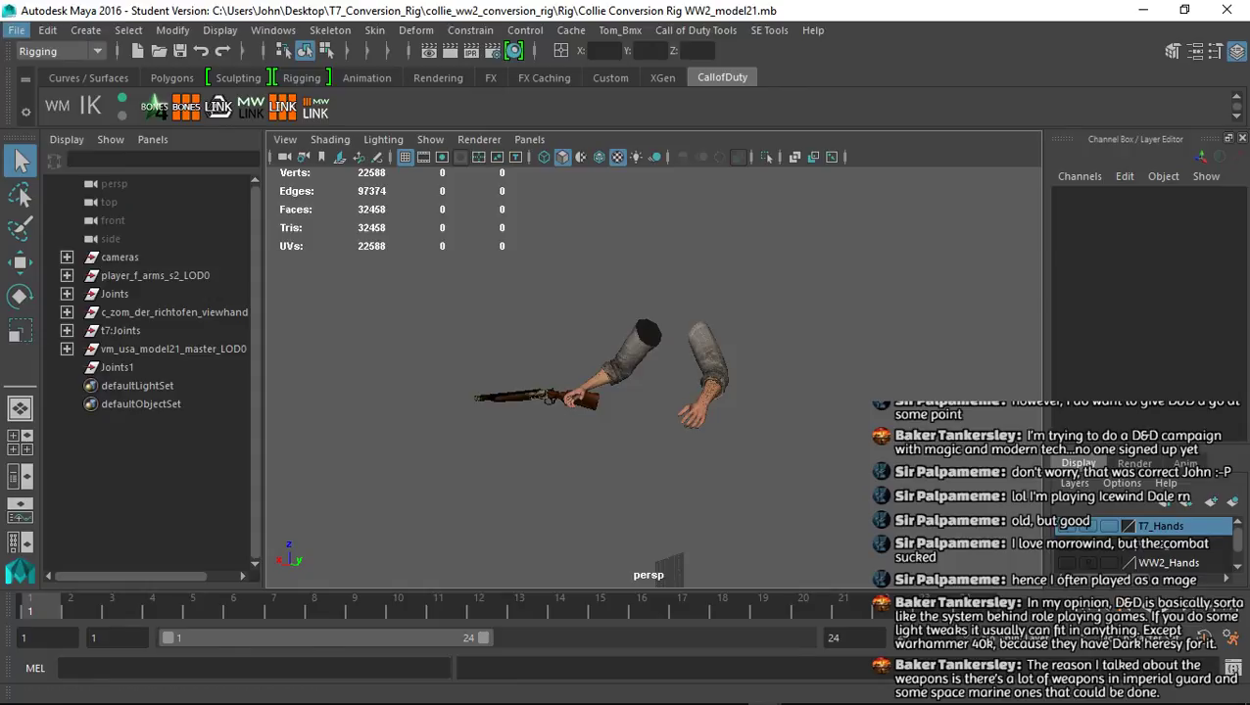
pyautogui.click(17, 30)
pyautogui.moveTo(79, 535)
pyautogui.click(294, 516)
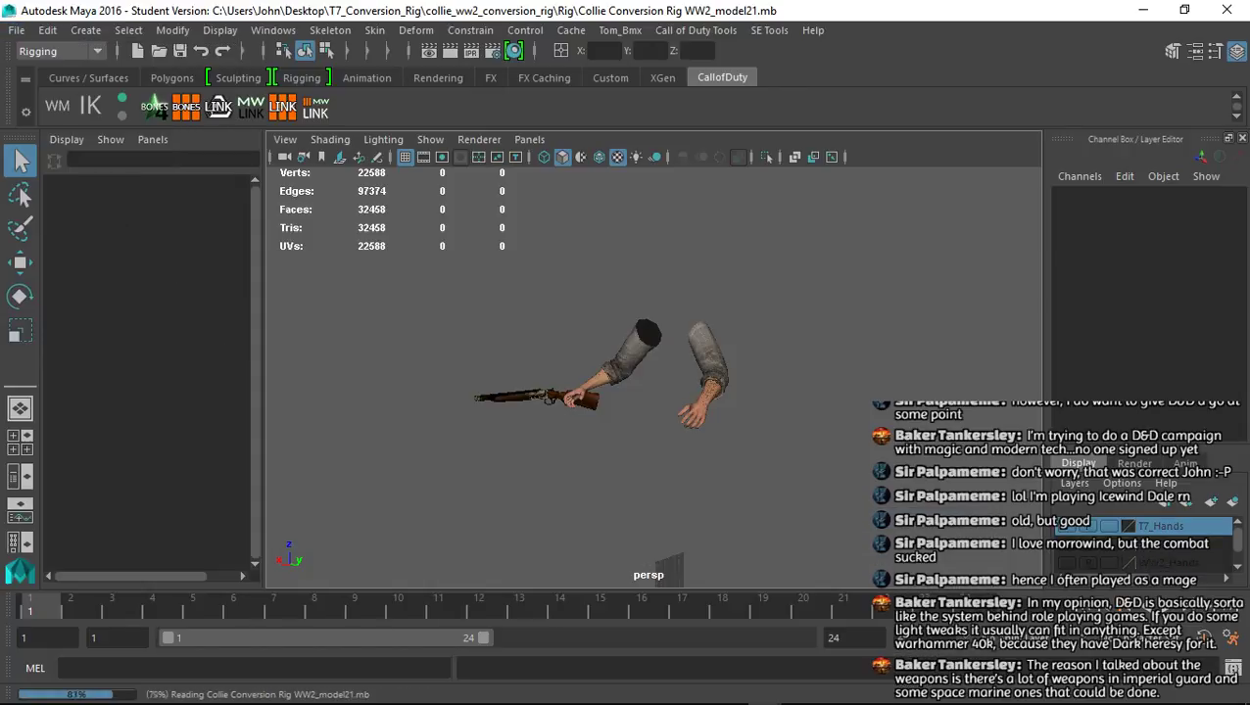
# Import va_model21_fire_ads.seanim, link the T7 rig to it, select the T7 joints and view them through ADS_Camera
pyautogui.click(769, 29)
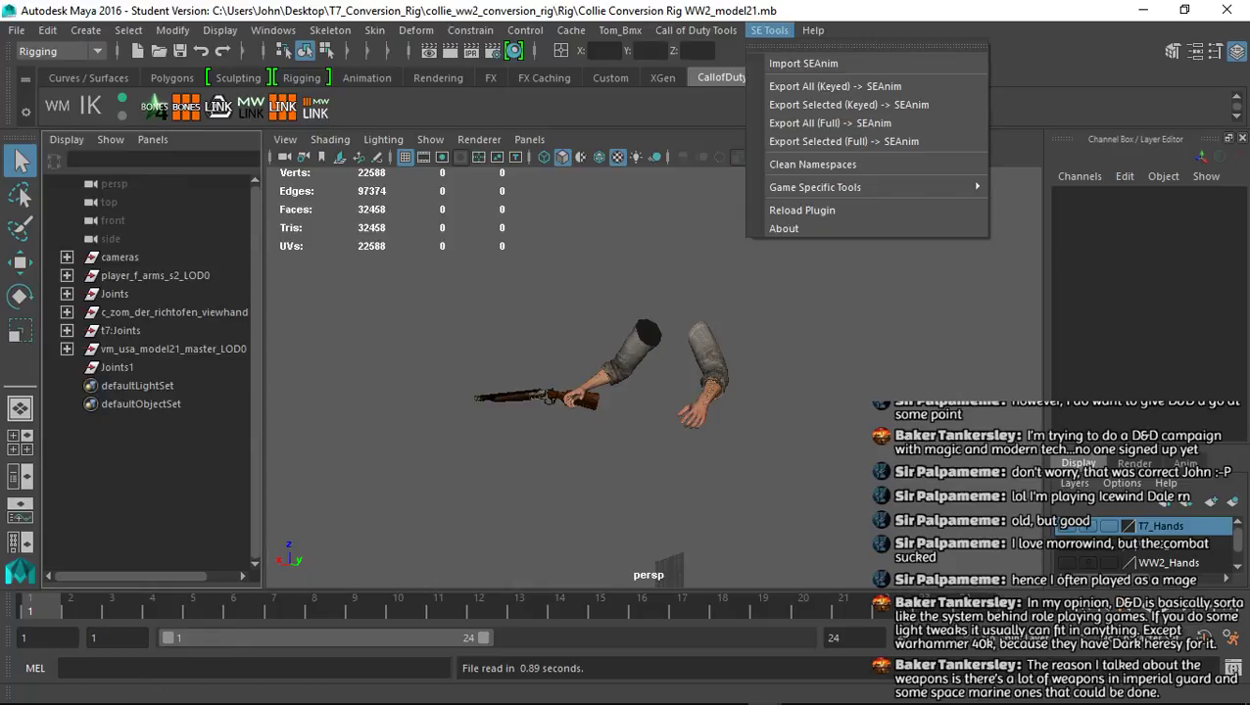
pyautogui.click(803, 62)
pyautogui.click(117, 236)
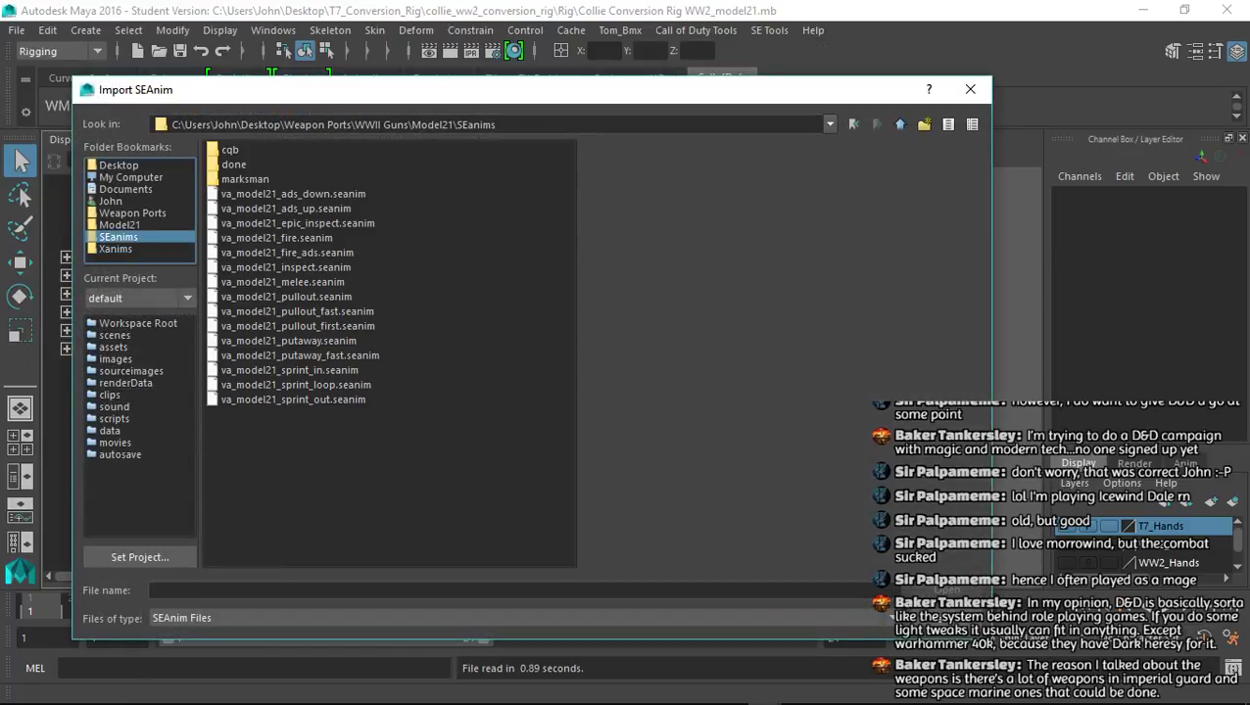
pyautogui.doubleClick(287, 253)
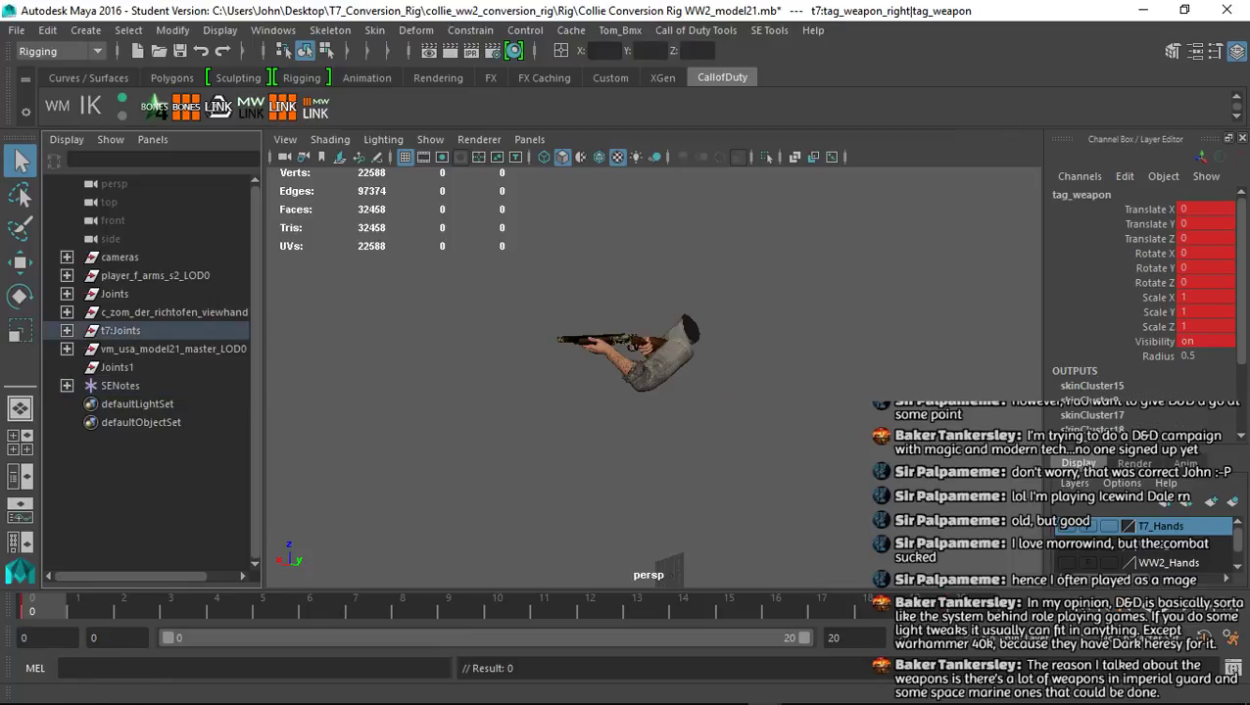
pyautogui.click(185, 106)
pyautogui.click(529, 139)
pyautogui.moveTo(569, 160)
pyautogui.click(764, 176)
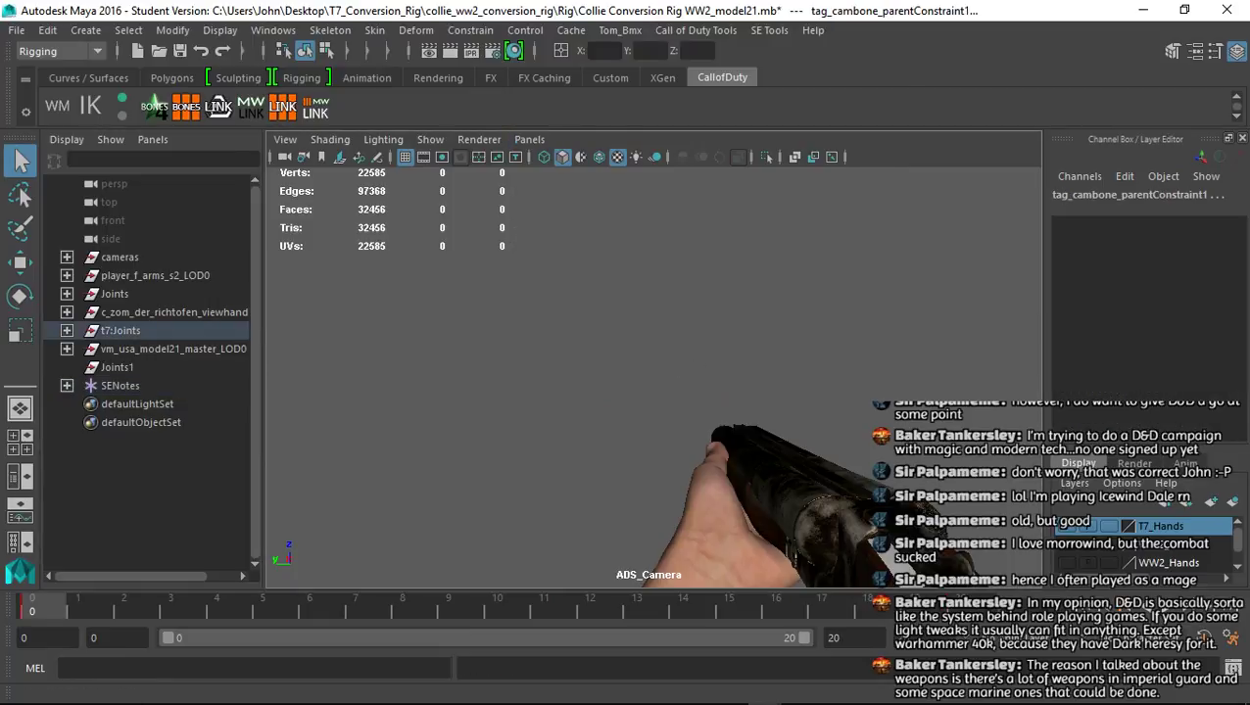
# Export frames 0 to 20 of the selected joints to the Xanims folder as viewmodel_model21_ads_fire without saving the scene, and close the exporter
pyautogui.click(695, 30)
pyautogui.click(708, 82)
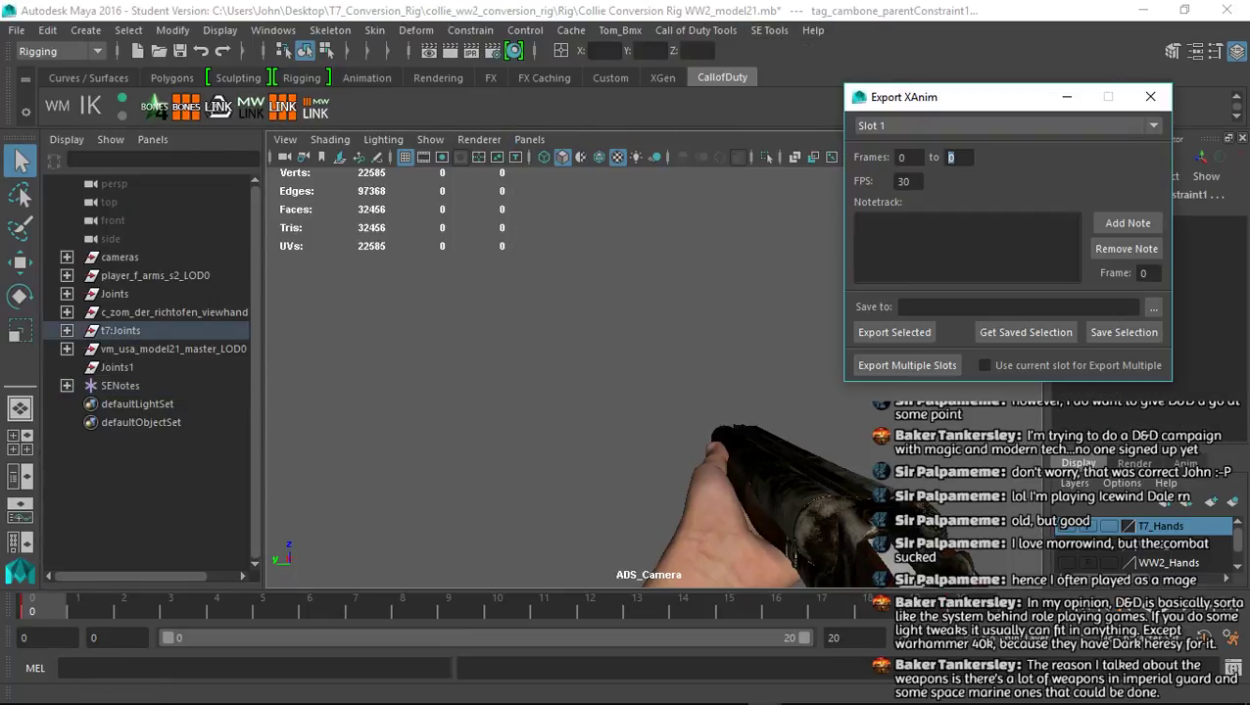
pyautogui.write('20')
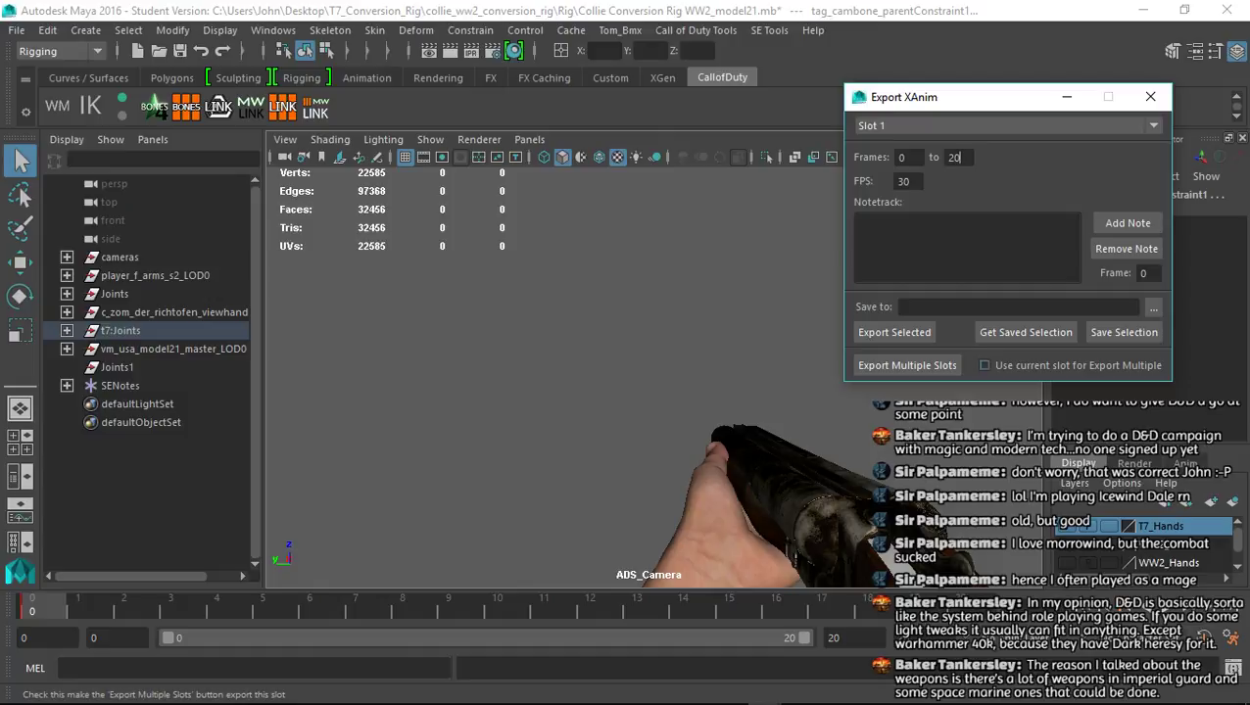
pyautogui.click(1153, 307)
pyautogui.click(115, 249)
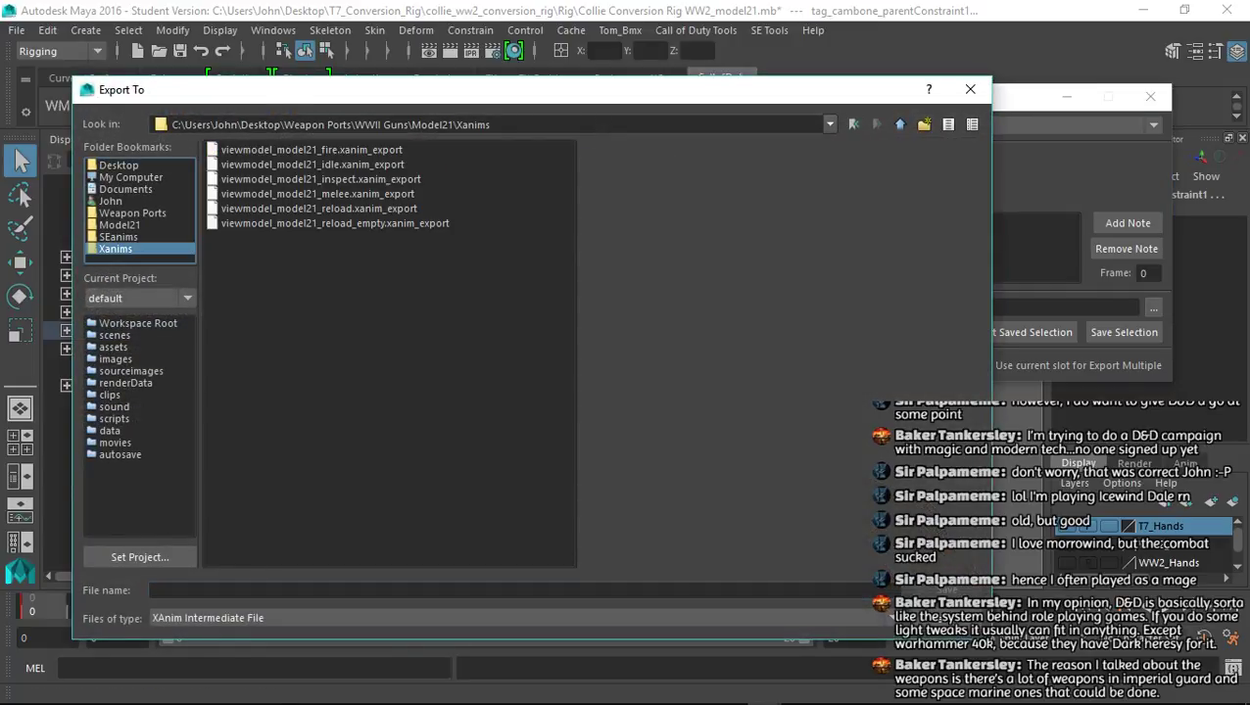
pyautogui.click(312, 150)
pyautogui.click(251, 592)
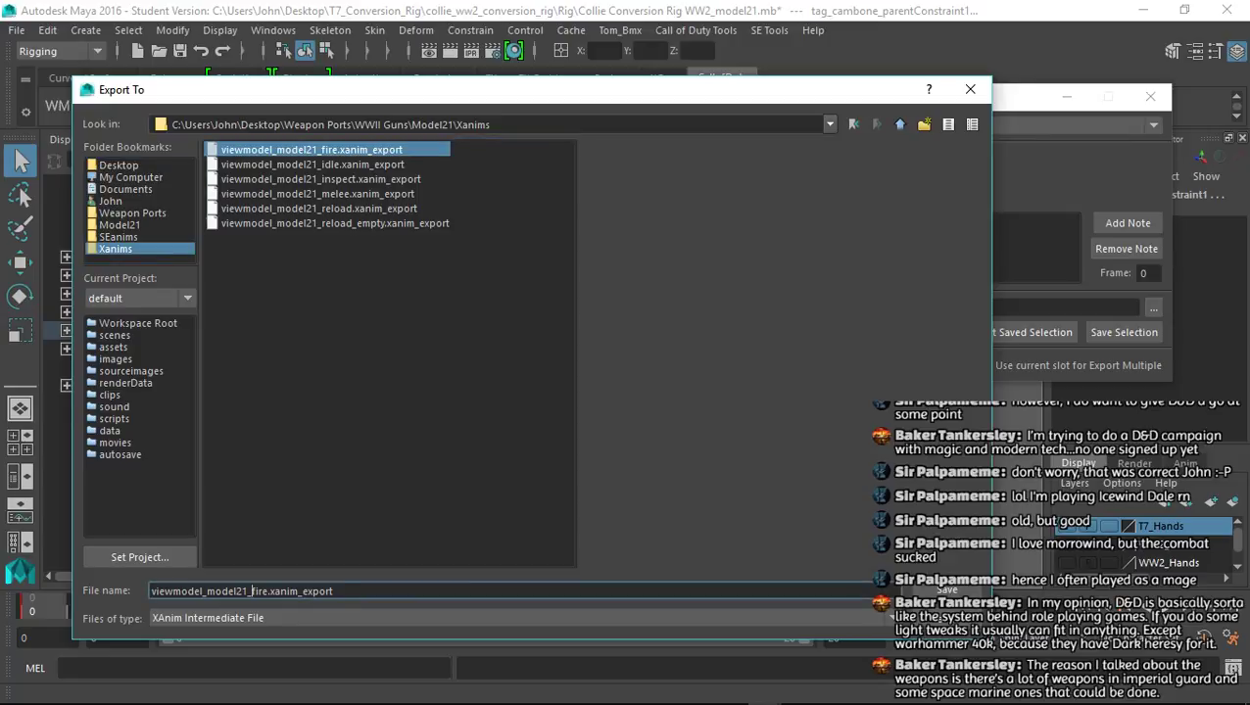
pyautogui.write('ads_')
pyautogui.press('Return')
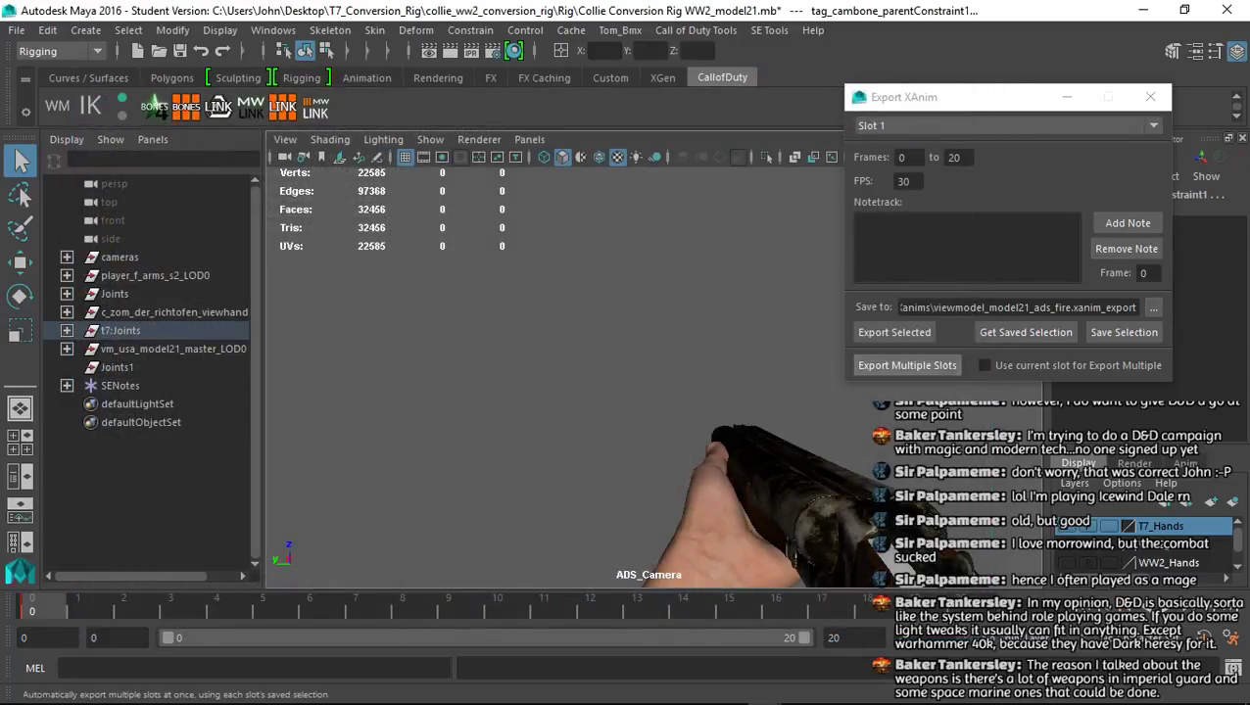
pyautogui.click(893, 333)
pyautogui.click(625, 377)
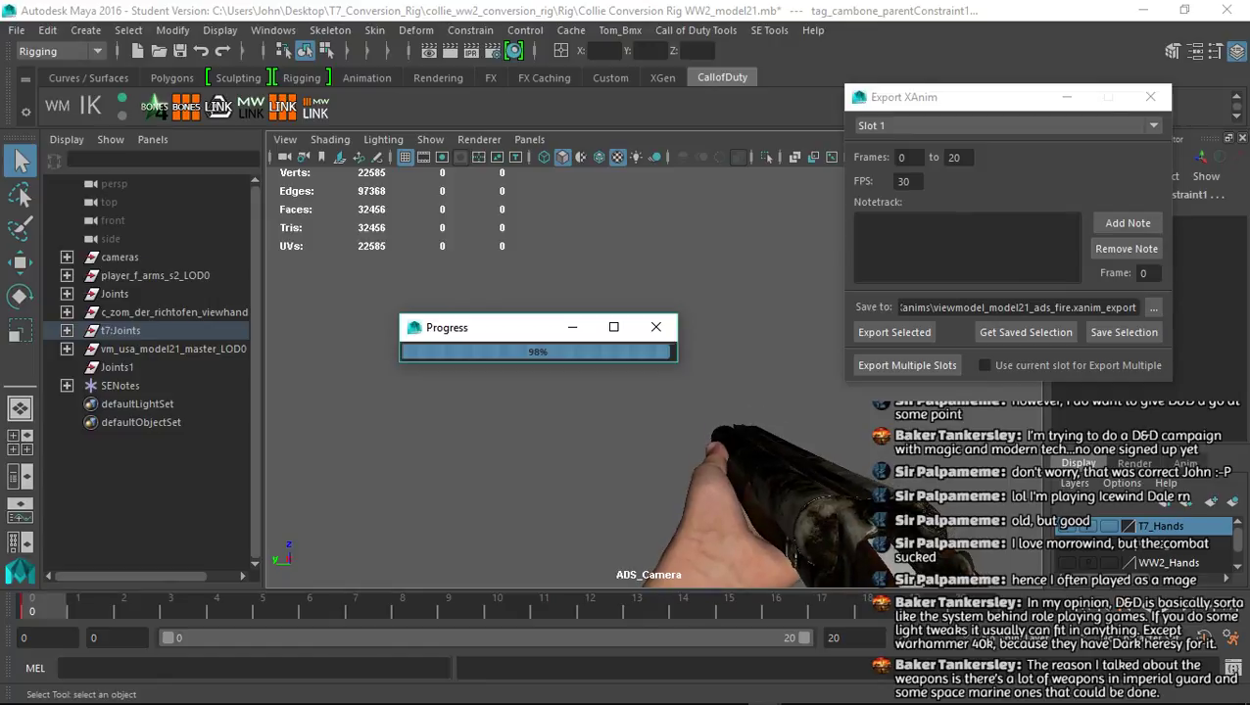
# Reload the clean Collie Conversion Rig WW2_model21.mb scene from the recent files, discarding the ADS fire animation changes
pyautogui.click(17, 31)
pyautogui.moveTo(118, 517)
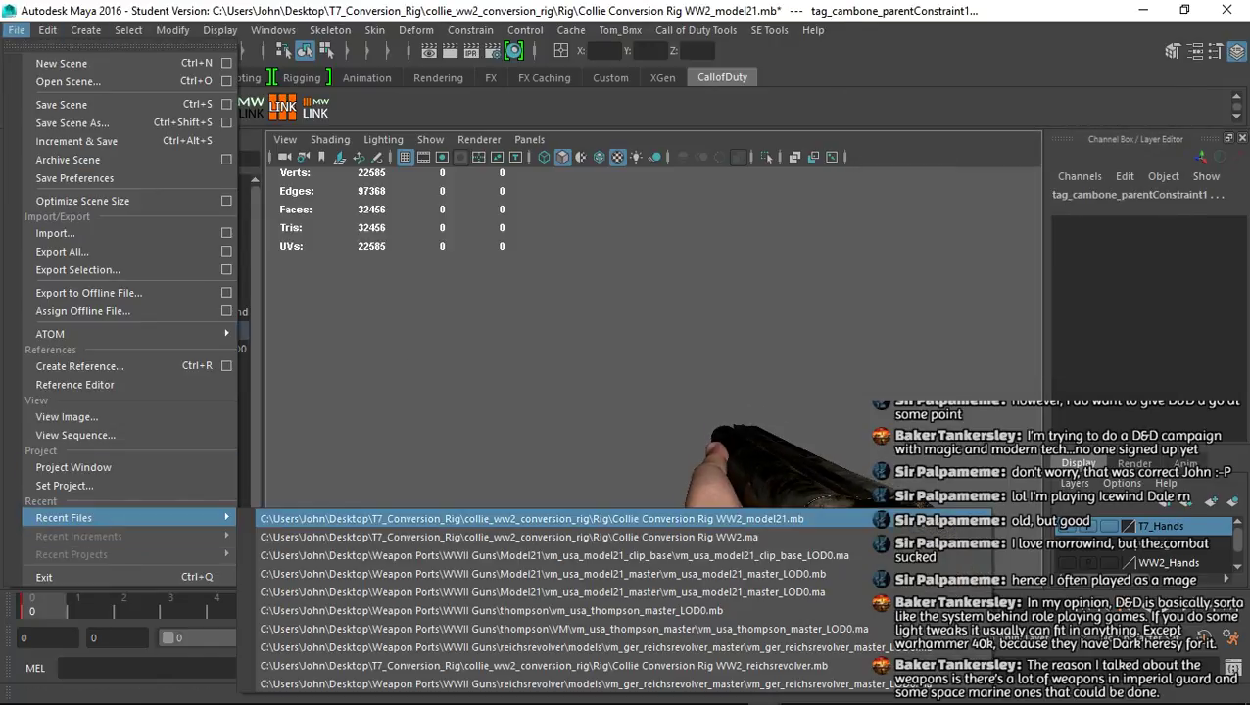
pyautogui.click(392, 513)
pyautogui.click(623, 377)
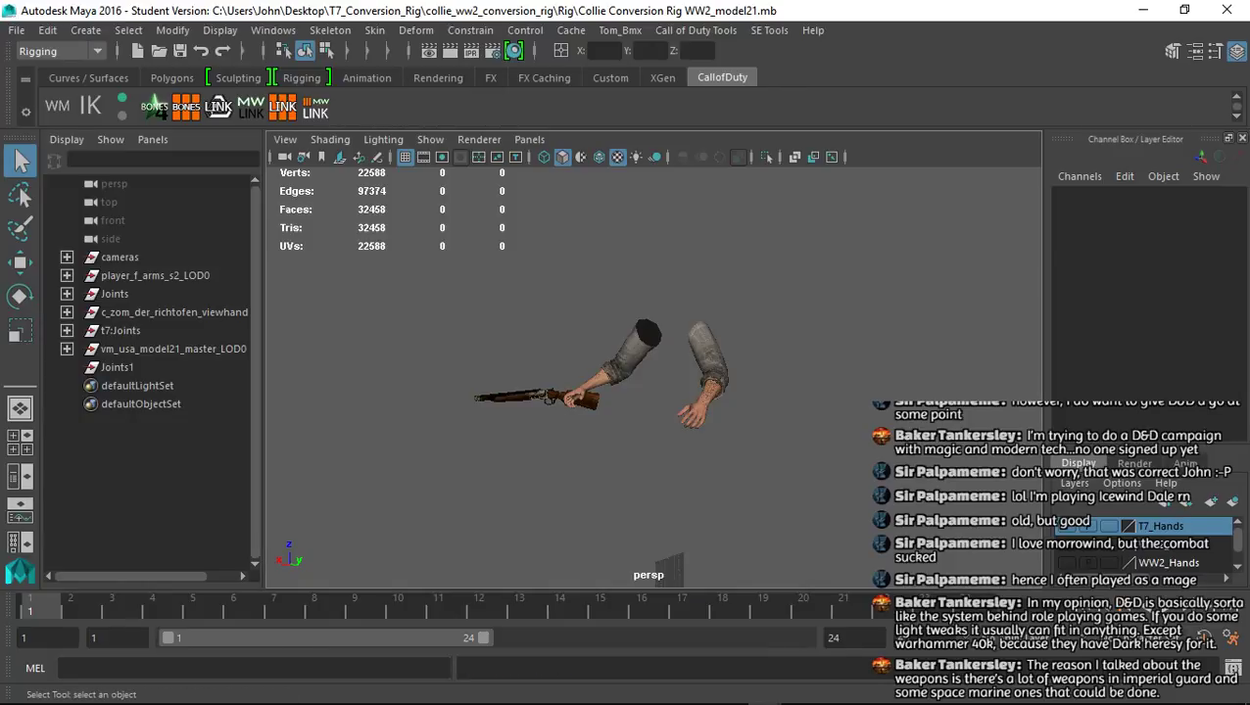
# Import va_model21_epic_inspect.seanim from Model21's SEanims folder onto the rig
pyautogui.keyDown('alt'); pyautogui.moveTo(649, 391); pyautogui.dragTo(681, 388, button='middle'); pyautogui.keyUp('alt')
pyautogui.scroll(2, 649, 370)
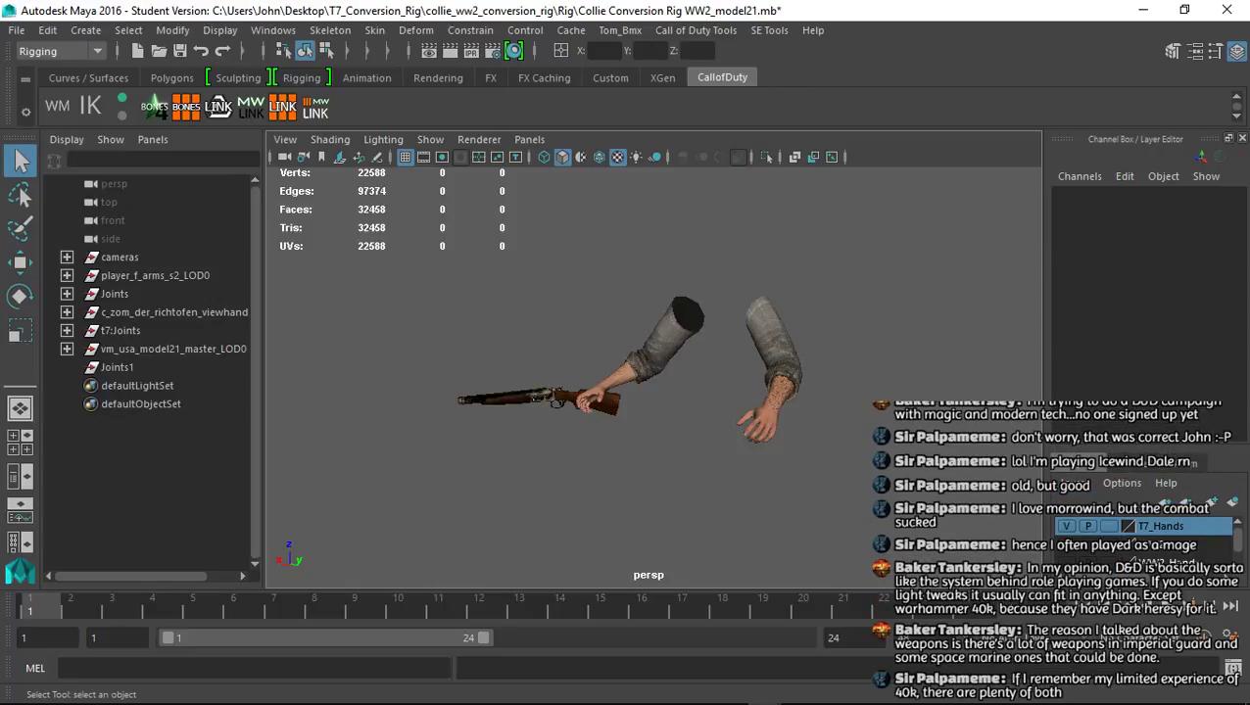
pyautogui.click(769, 29)
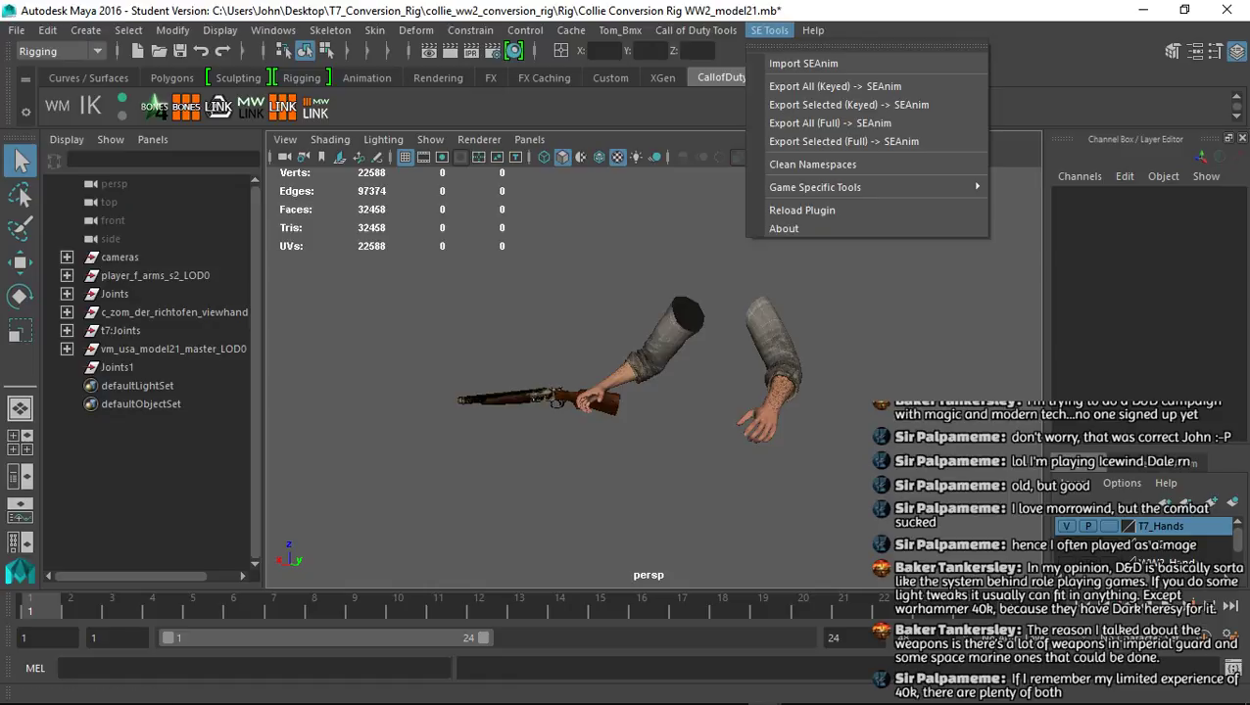
pyautogui.click(795, 60)
pyautogui.click(119, 225)
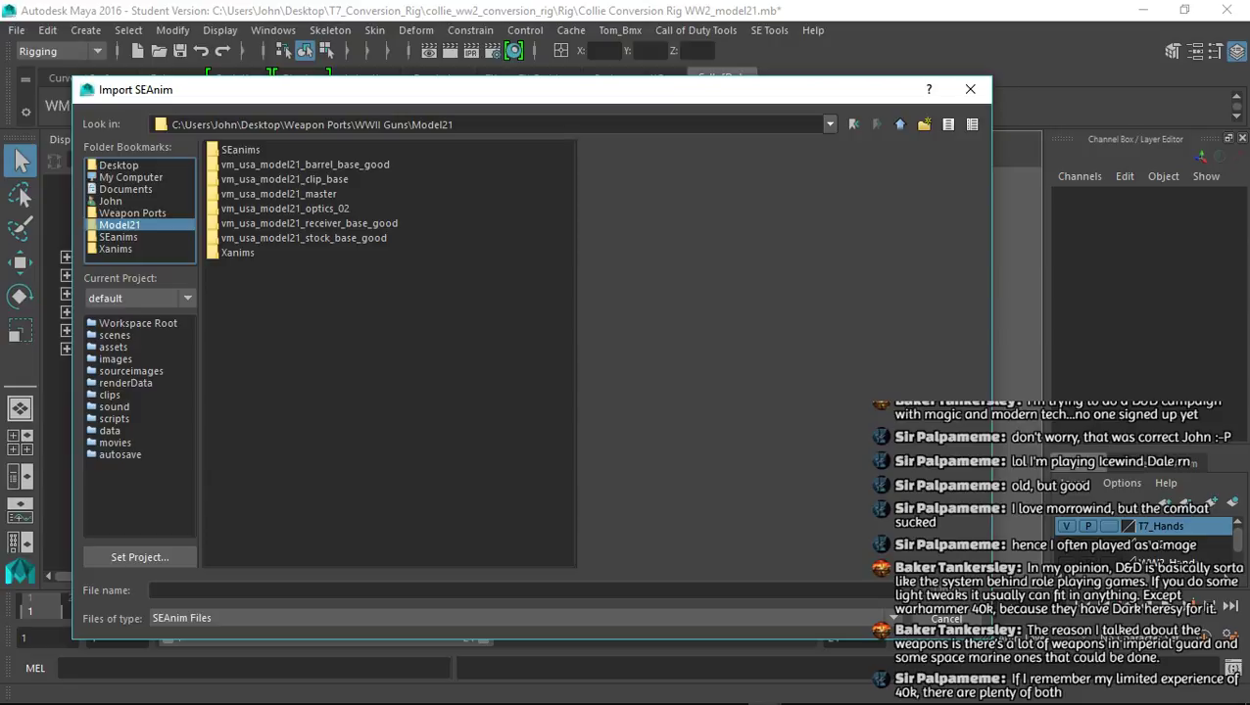
pyautogui.click(118, 237)
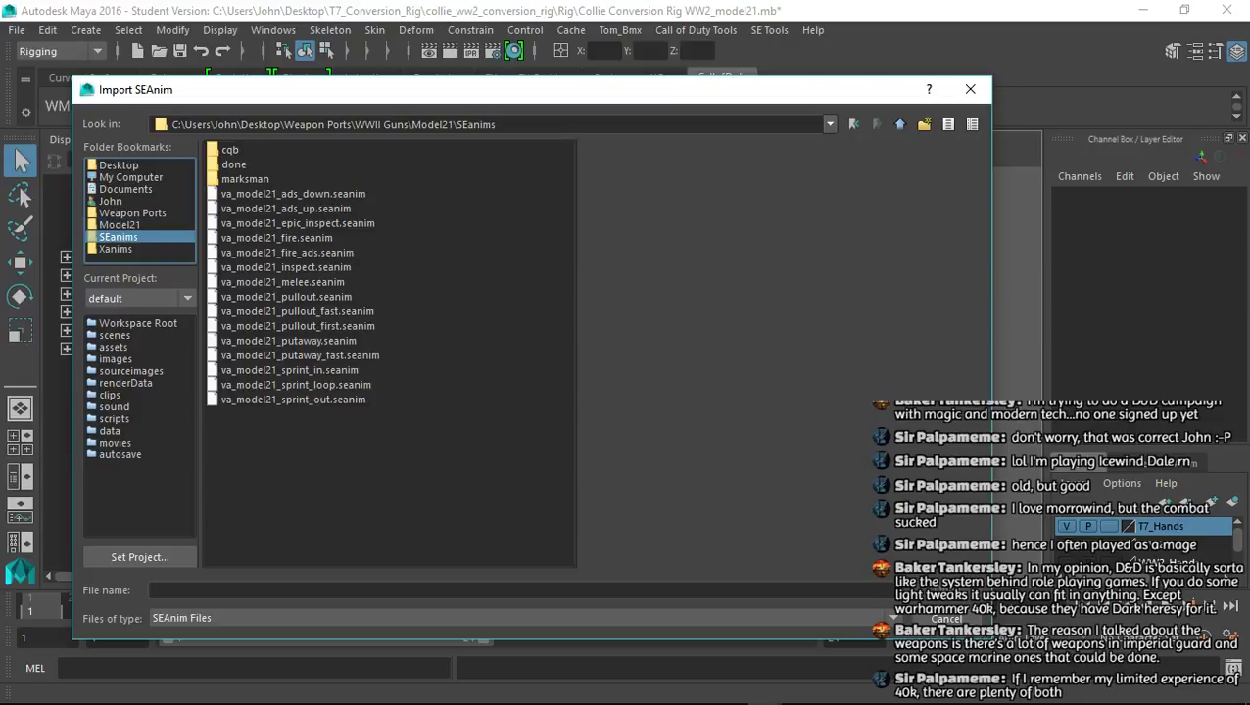
pyautogui.click(283, 282)
pyautogui.click(285, 268)
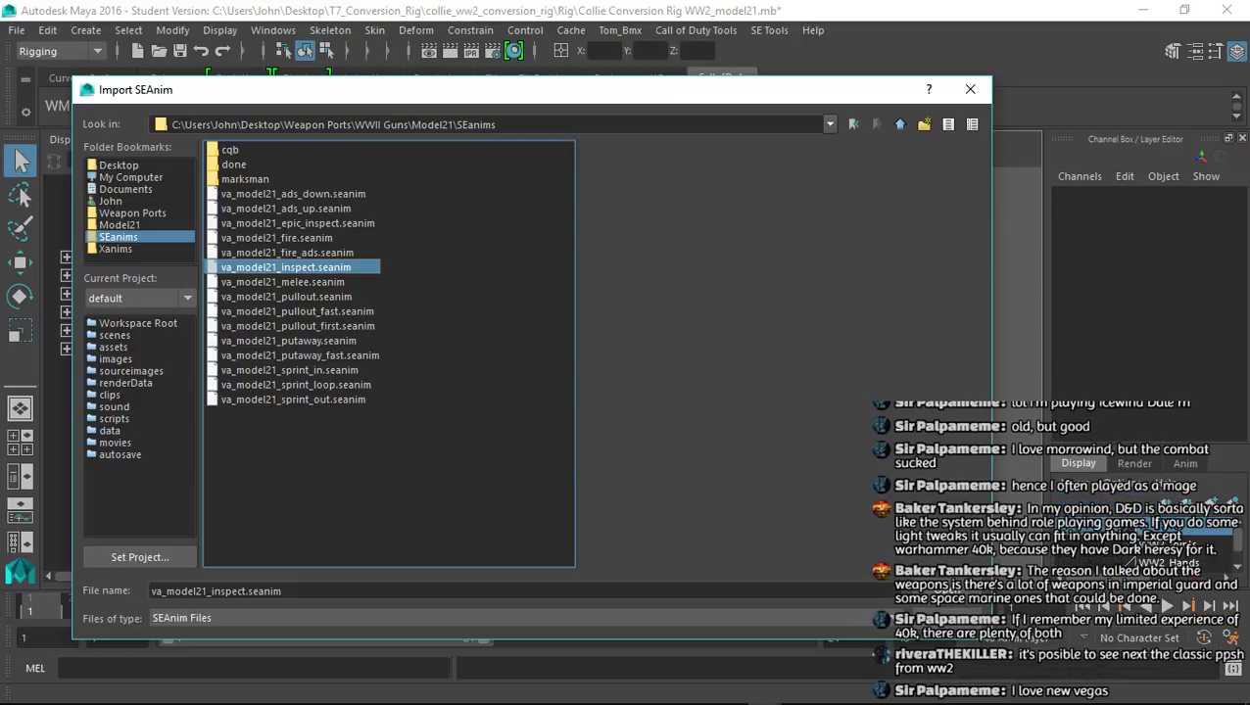
pyautogui.click(284, 238)
pyautogui.click(286, 253)
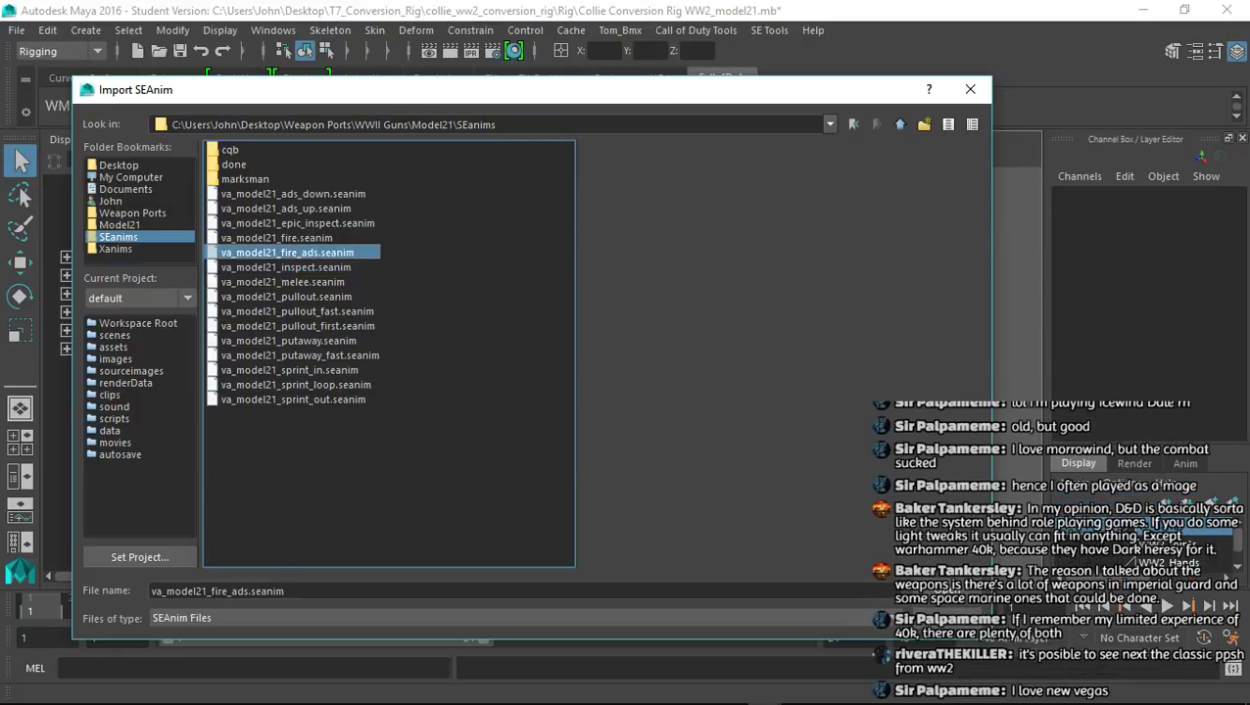
pyautogui.doubleClick(297, 223)
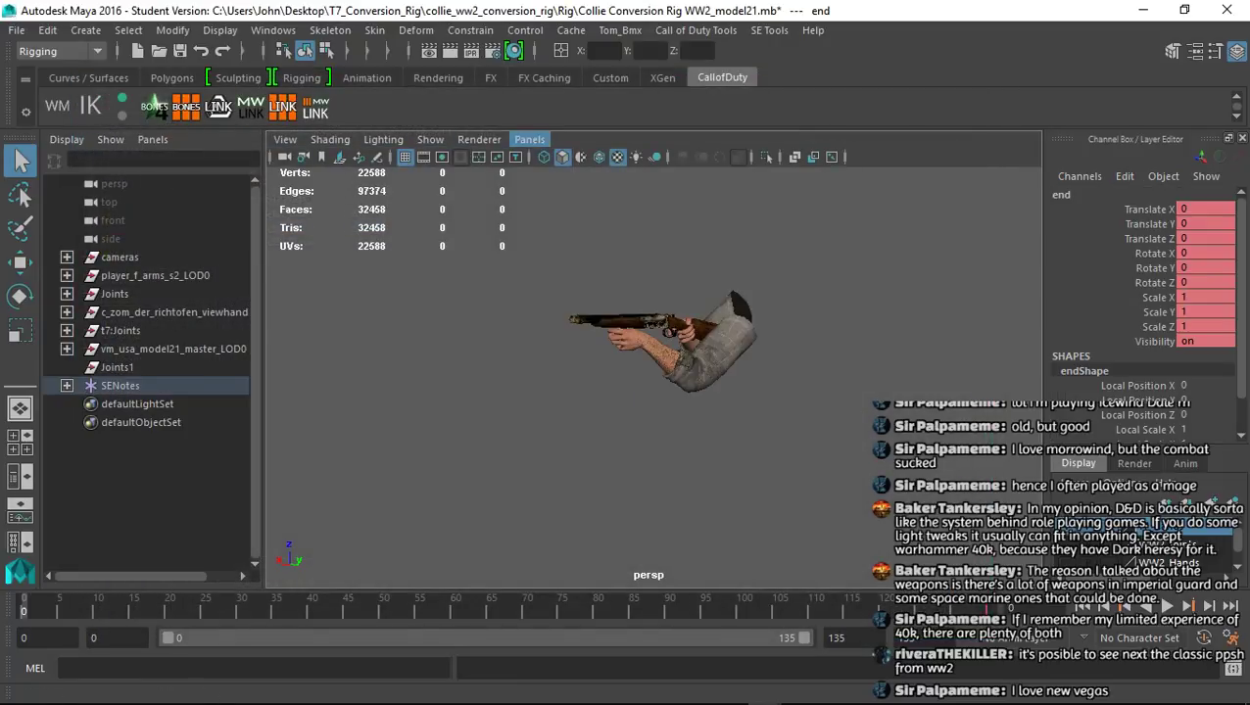
# Preview the epic inspect animation by playing it through ADS_Camera, and stop the playback
pyautogui.click(529, 139)
pyautogui.moveTo(588, 157)
pyautogui.click(759, 251)
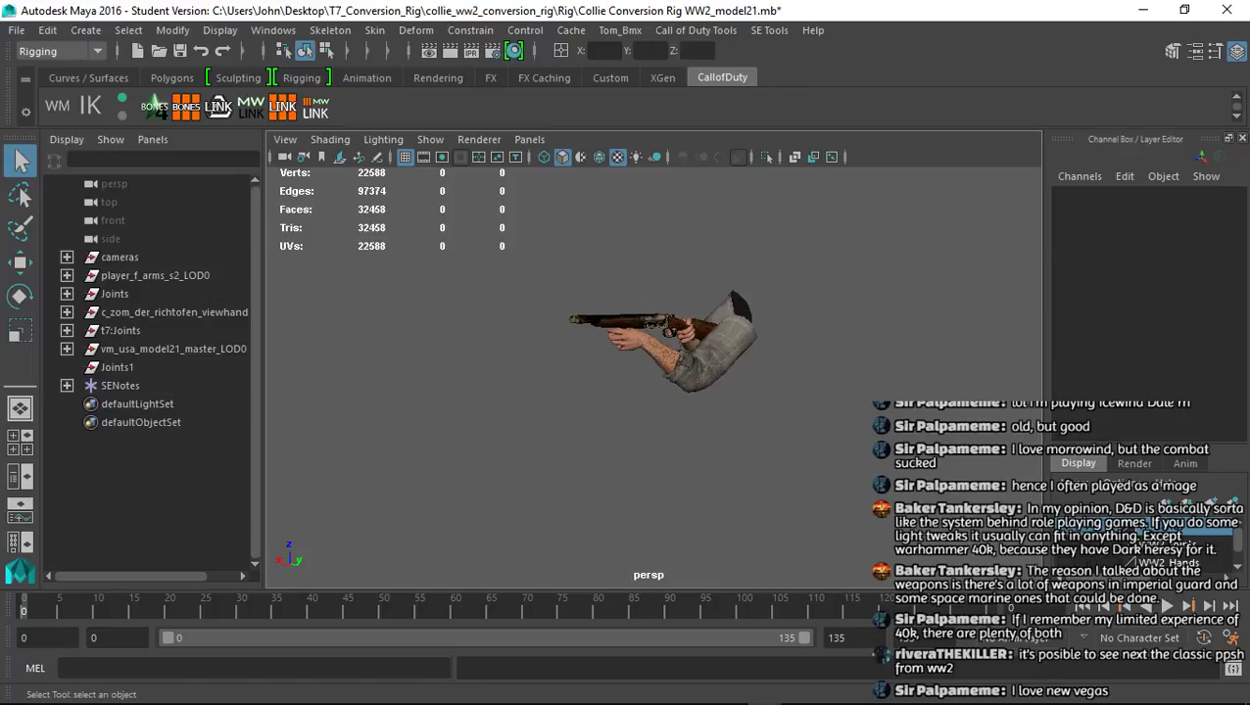
pyautogui.scroll(6, 646, 372)
pyautogui.moveTo(647, 372)
pyautogui.keyDown('alt'); pyautogui.mouseDown()
pyautogui.moveTo(755, 441)
pyautogui.moveTo(651, 372)
pyautogui.mouseUp(); pyautogui.keyUp('alt')
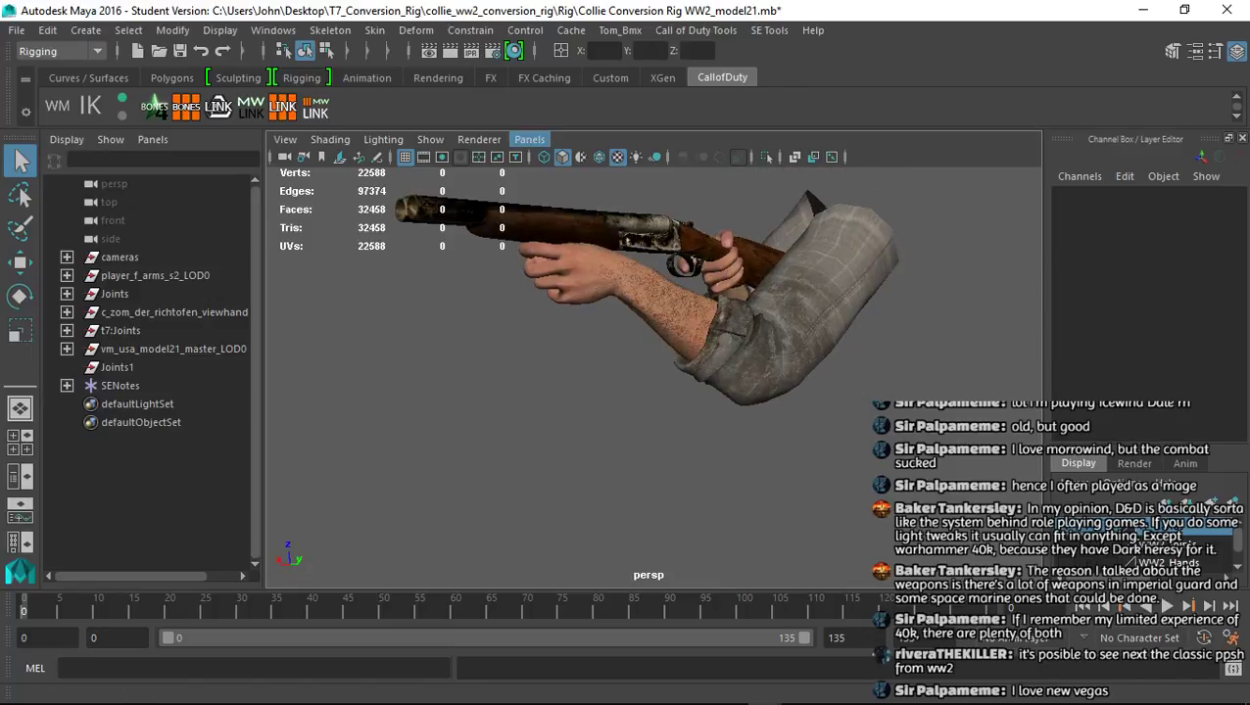
pyautogui.click(529, 140)
pyautogui.moveTo(588, 158)
pyautogui.click(755, 176)
pyautogui.click(1166, 606)
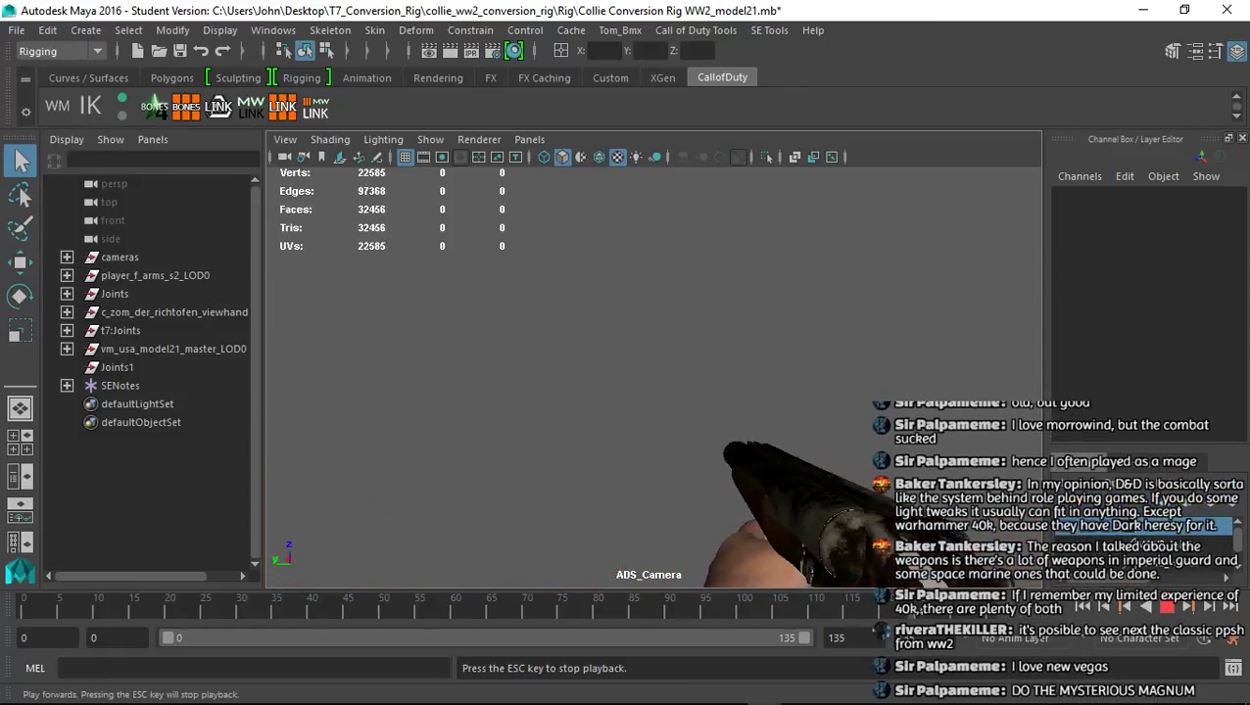
pyautogui.click(1167, 606)
# Discard the epic inspect import by reloading the clean Collie Conversion Rig WW2_model21.mb scene without saving
pyautogui.click(16, 30)
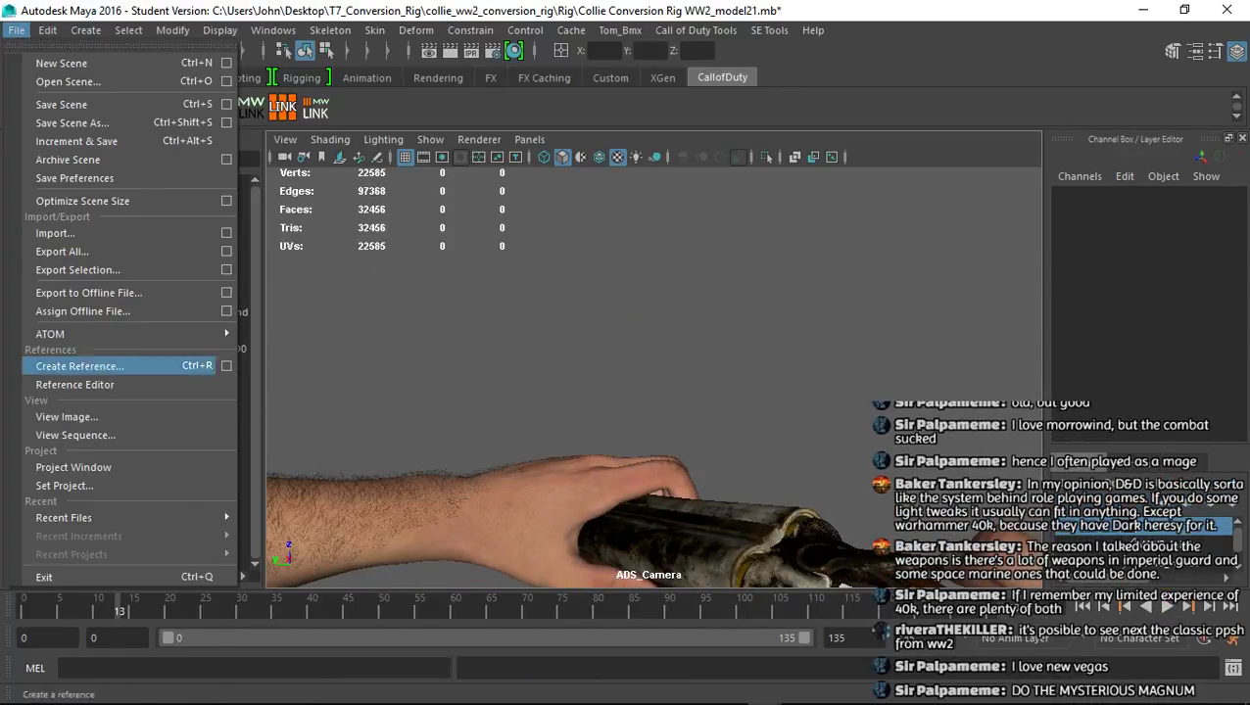
pyautogui.moveTo(63, 518)
pyautogui.click(333, 518)
pyautogui.click(624, 378)
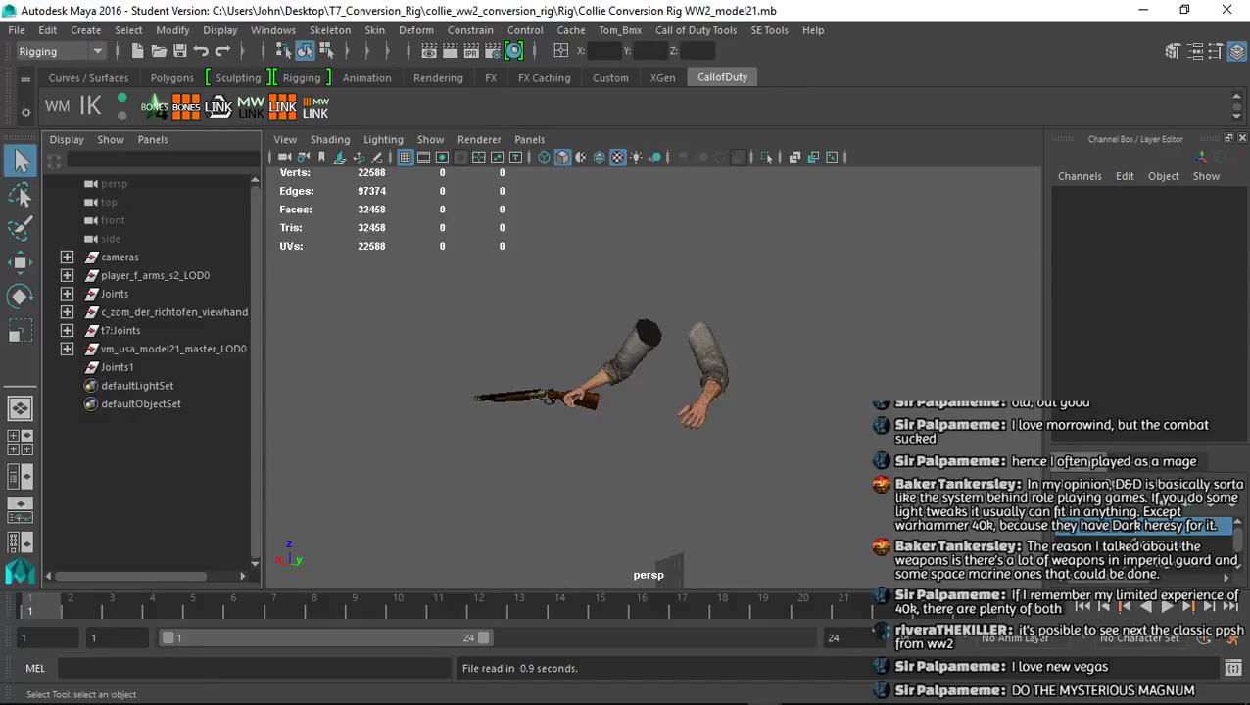
# Import va_model21_ads_up.seanim from Model21's SEanims folder onto the clean rig
pyautogui.click(769, 29)
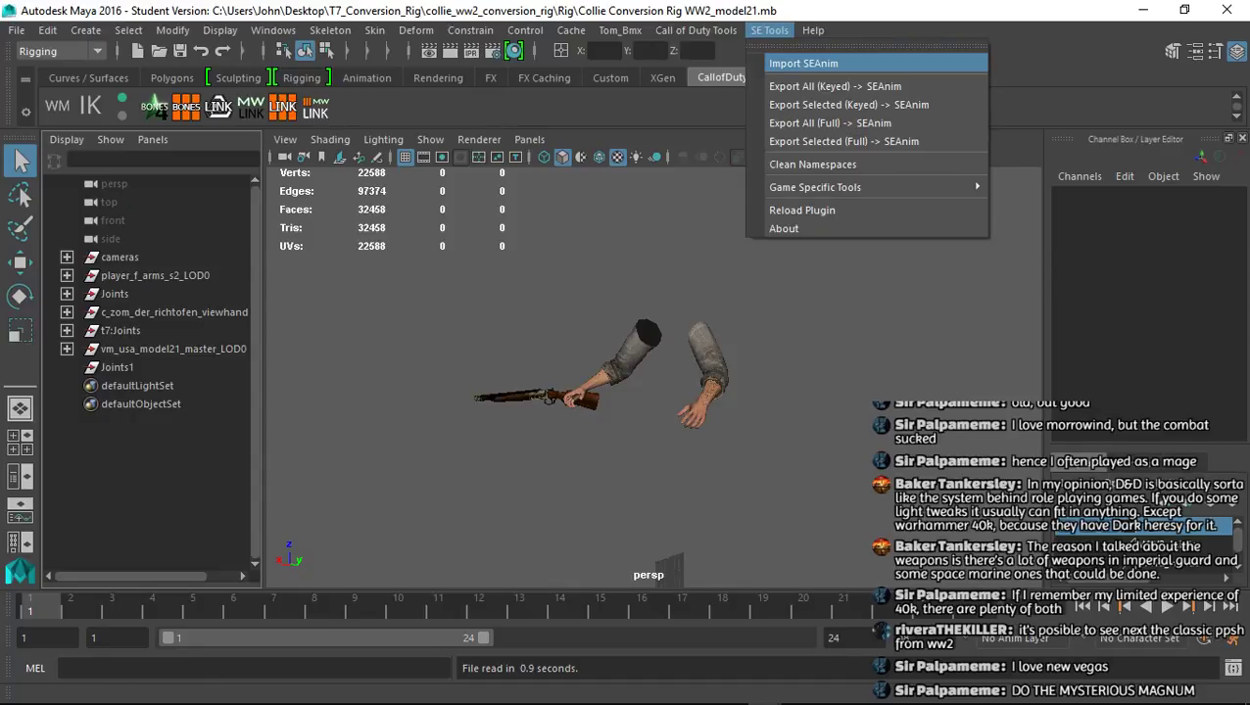
pyautogui.click(803, 62)
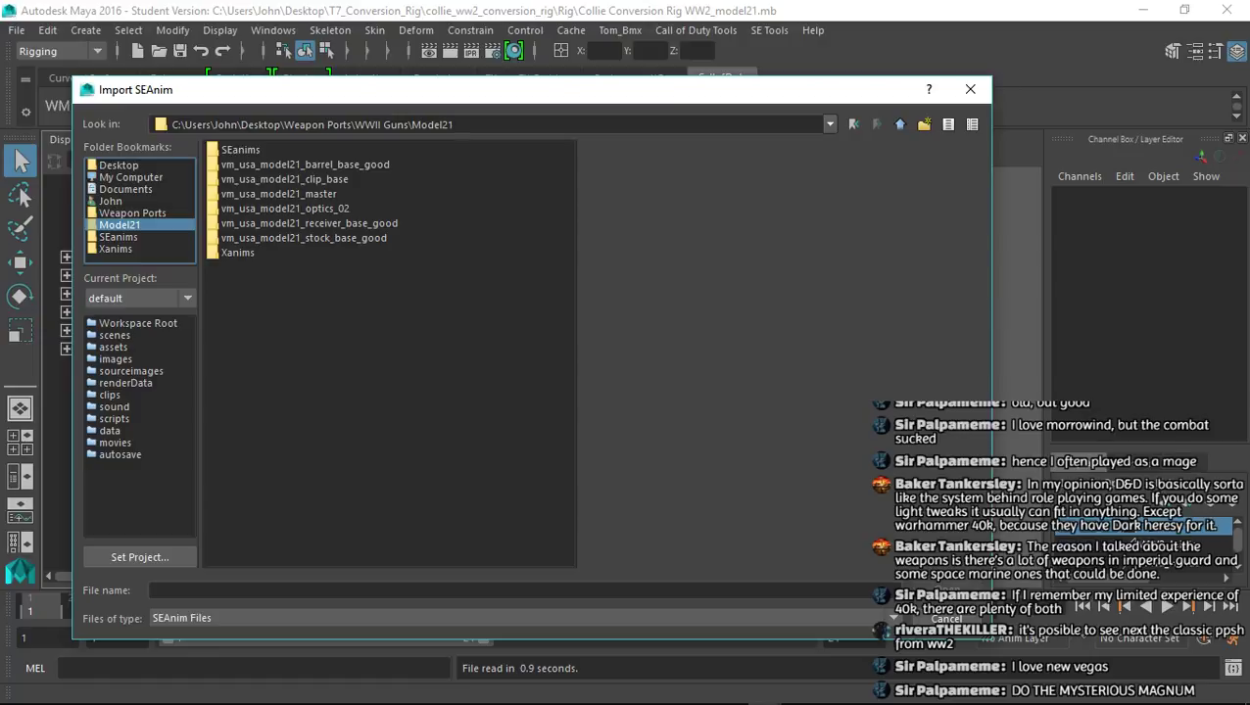
pyautogui.click(118, 237)
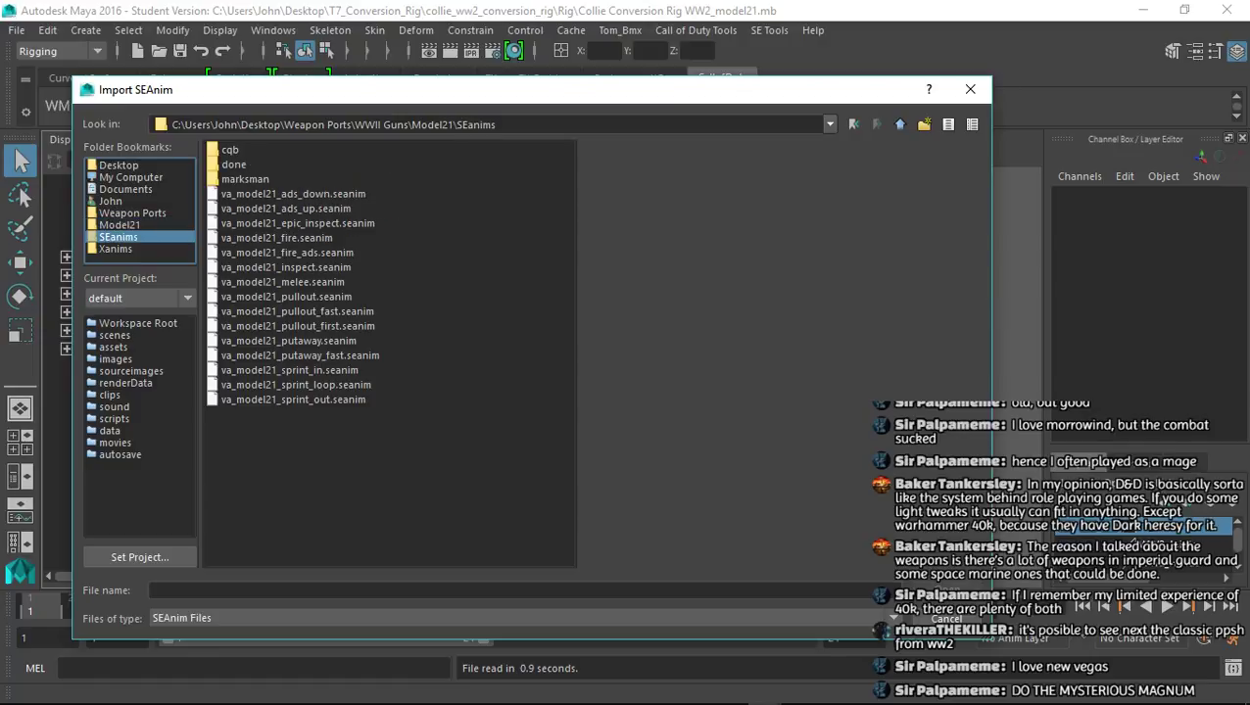
pyautogui.moveTo(441, 89); pyautogui.dragTo(428, 63)
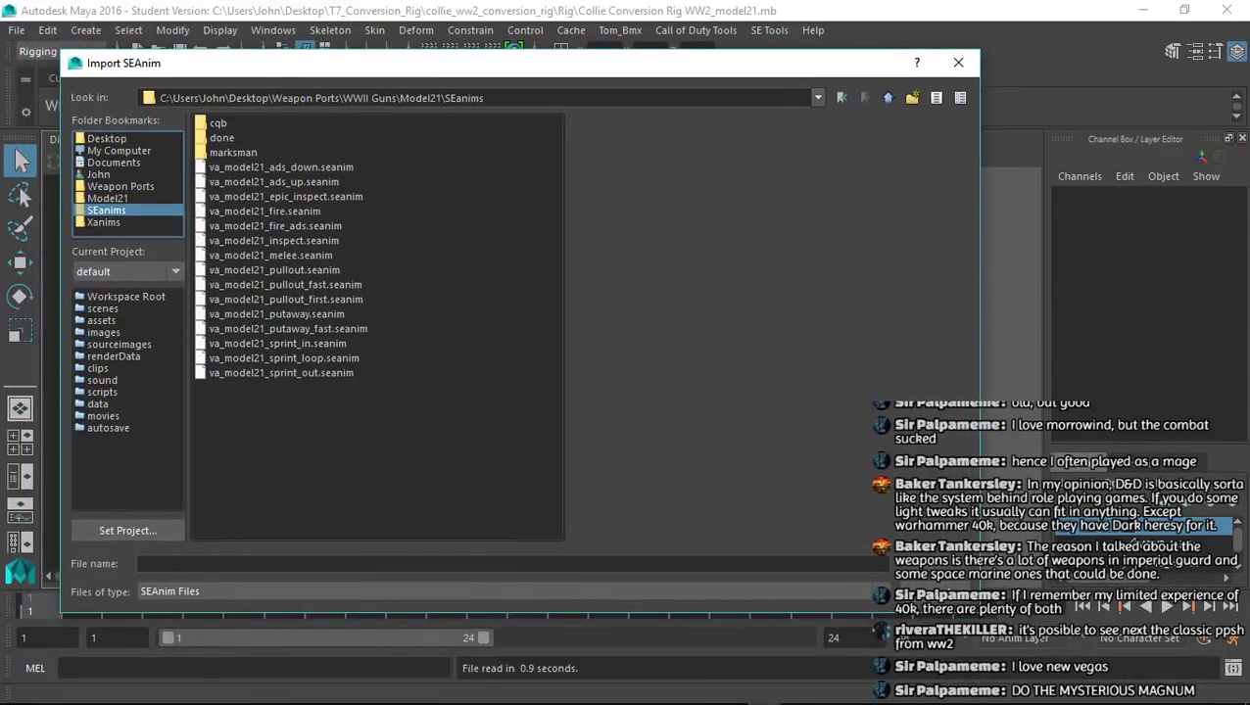
pyautogui.doubleClick(274, 182)
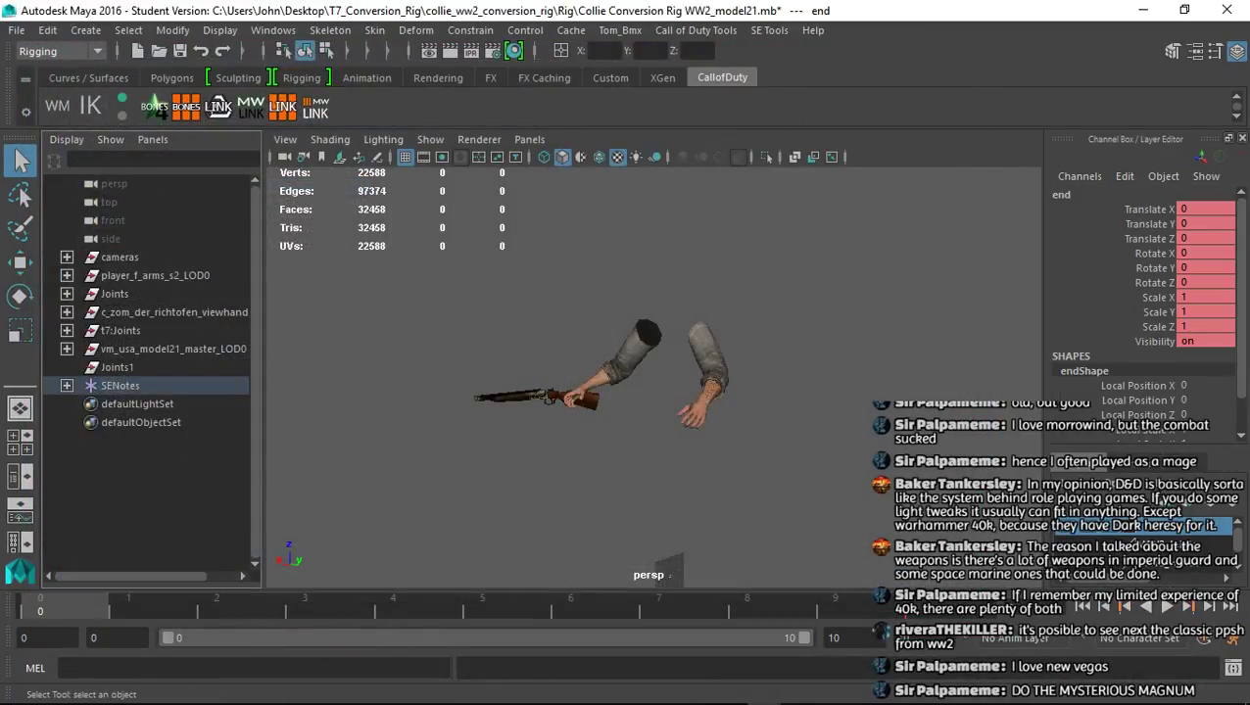
# Expand the t7:Joints hierarchy and select the t7:tag_view and t7:tag_torso joints together
pyautogui.click(66, 331)
pyautogui.click(86, 348)
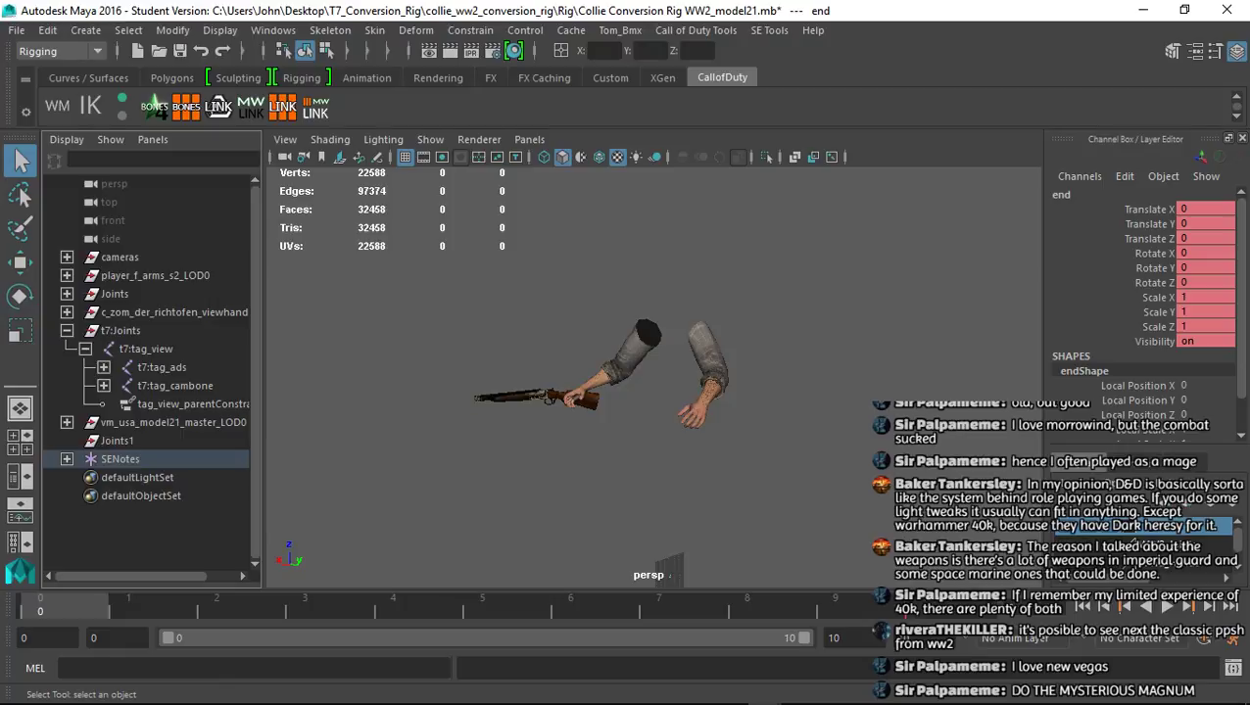
pyautogui.click(104, 367)
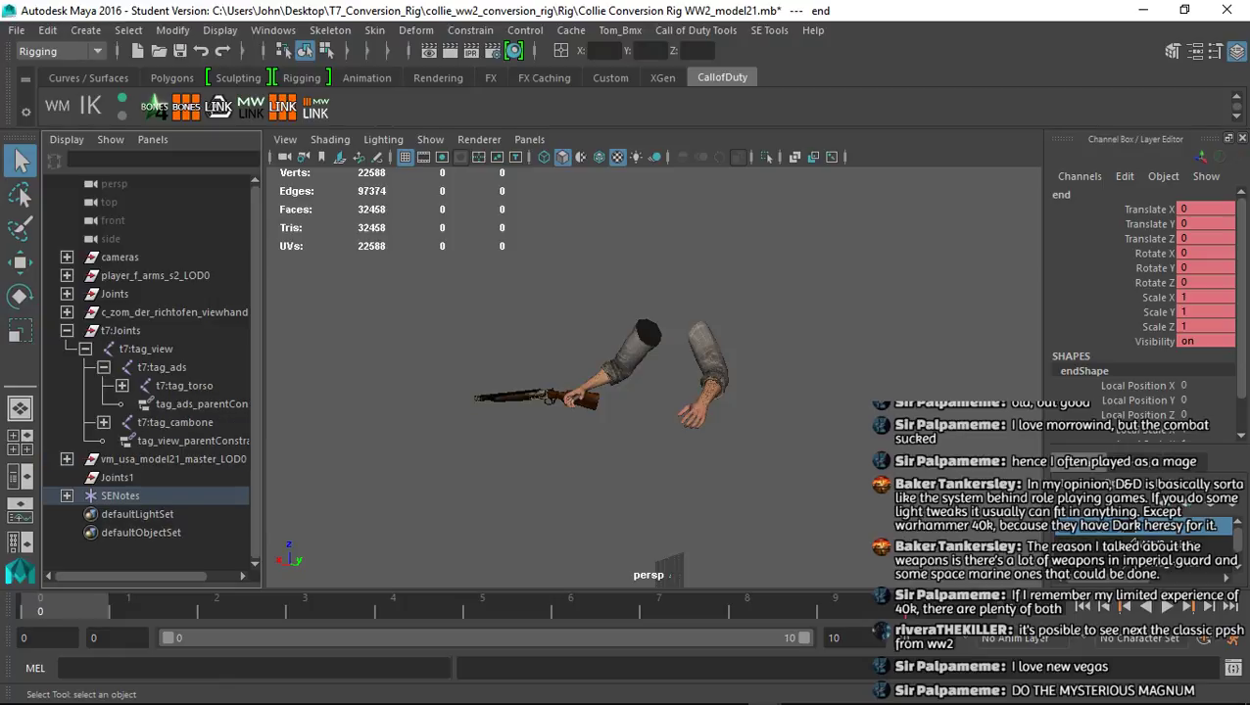
pyautogui.click(146, 348)
pyautogui.keyDown('ctrl'); pyautogui.click(184, 385); pyautogui.keyUp('ctrl')
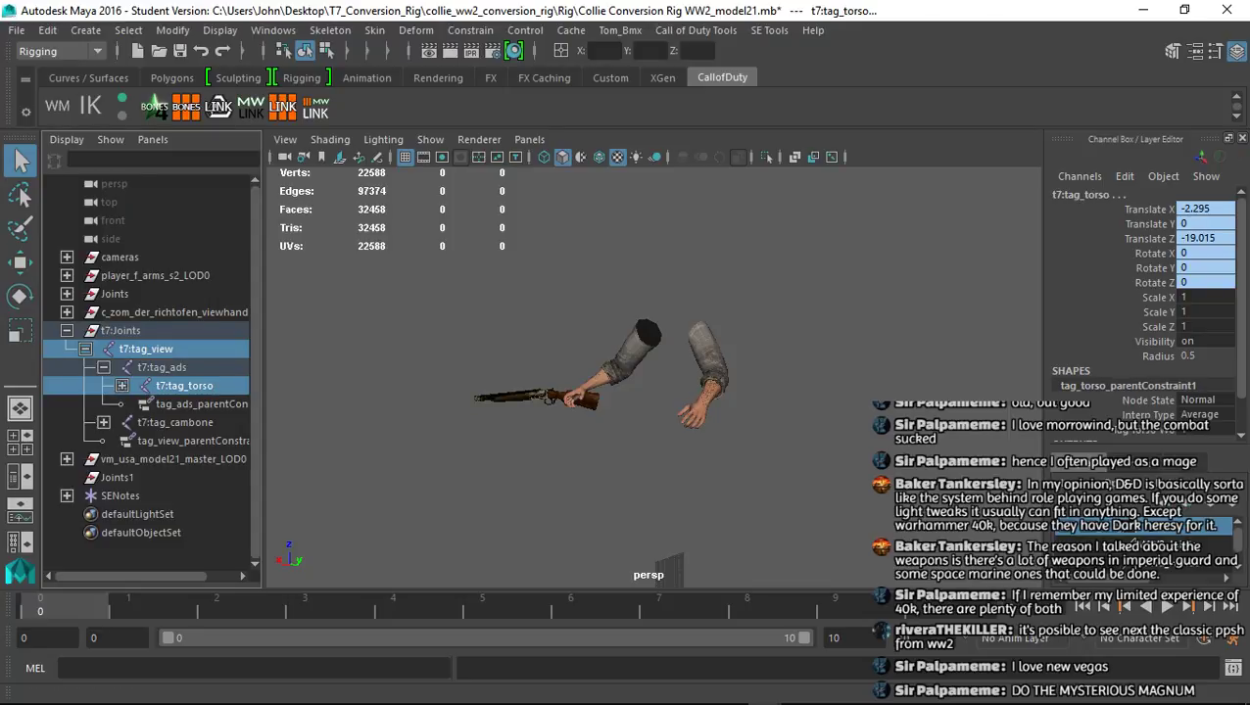
# Export the selected joints' frames 0 to 10 as viewmodel_model21_ads_up in Model21's Xanims folder, declining to save the scene
pyautogui.click(695, 31)
pyautogui.click(715, 61)
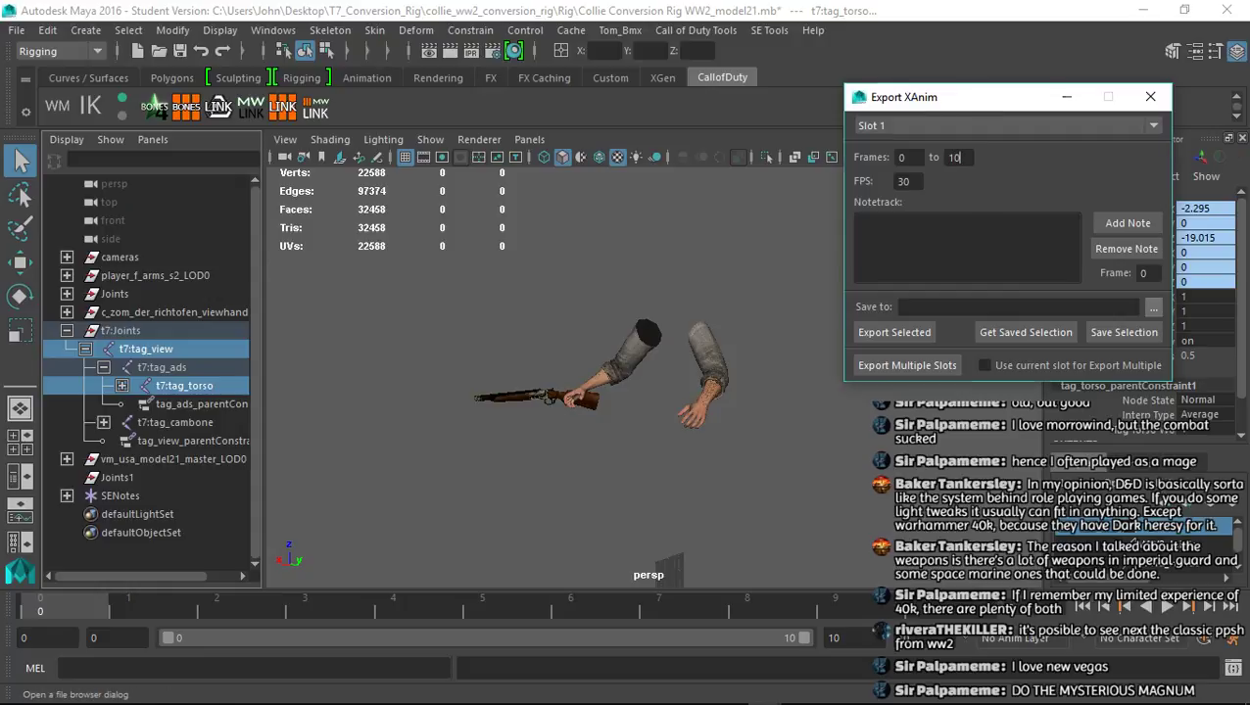
pyautogui.click(1153, 308)
pyautogui.click(103, 222)
pyautogui.click(310, 124)
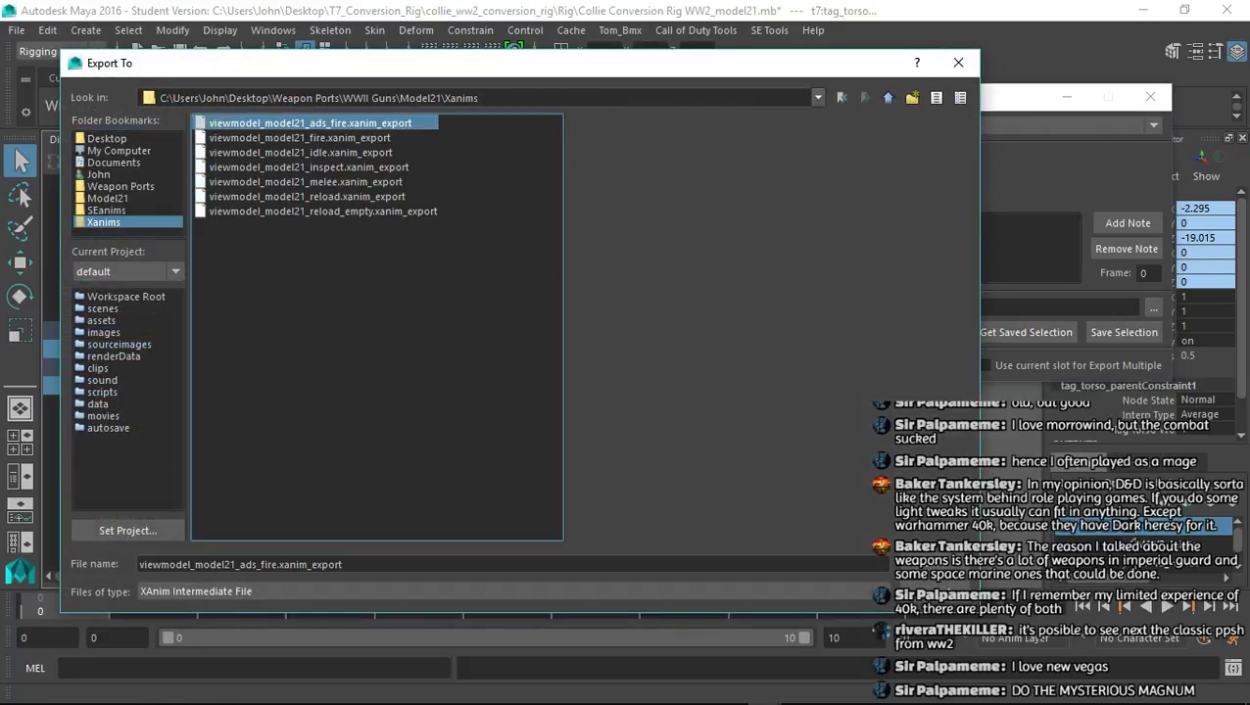
pyautogui.moveTo(345, 564); pyautogui.dragTo(260, 564)
pyautogui.write('up')
pyautogui.press('Return')
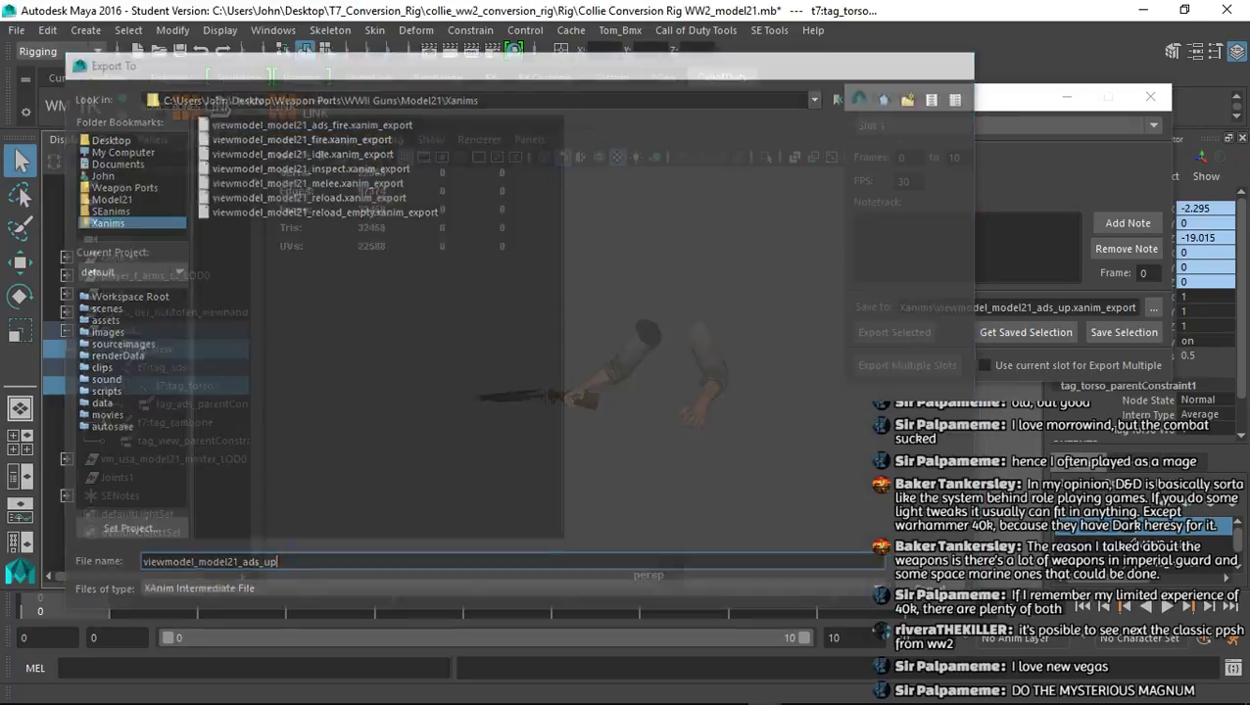
pyautogui.click(894, 332)
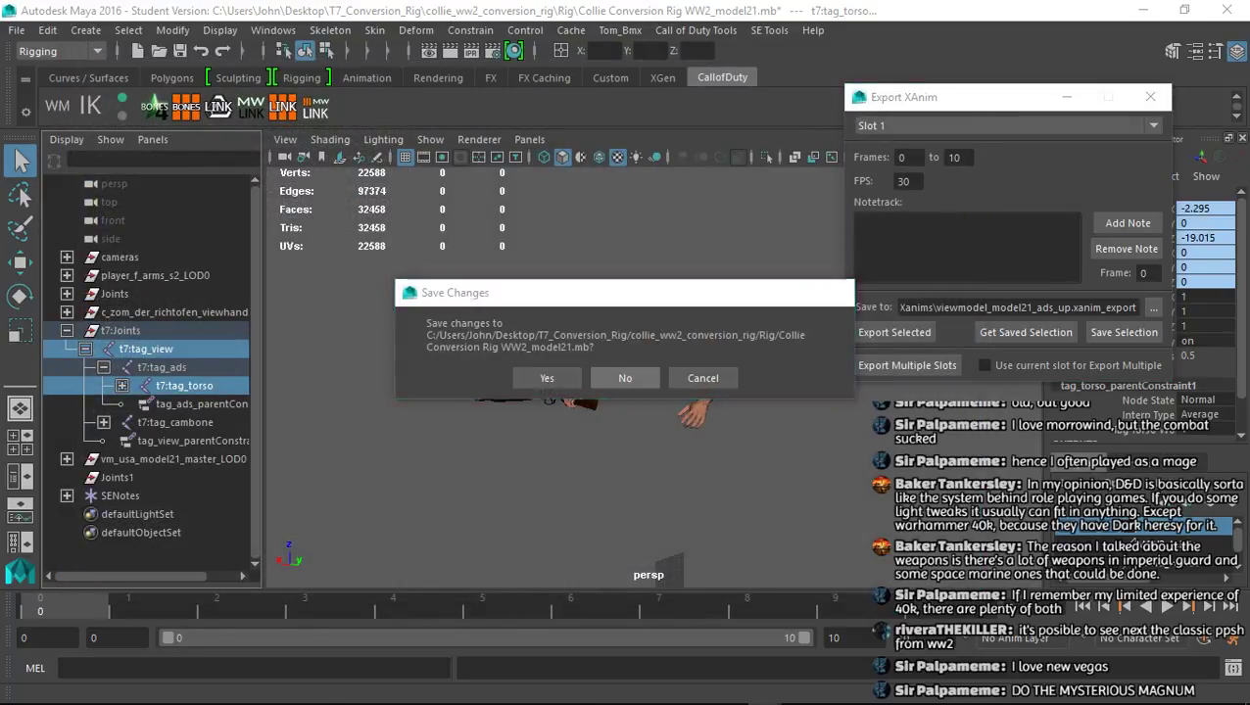
pyautogui.click(625, 378)
pyautogui.click(1150, 96)
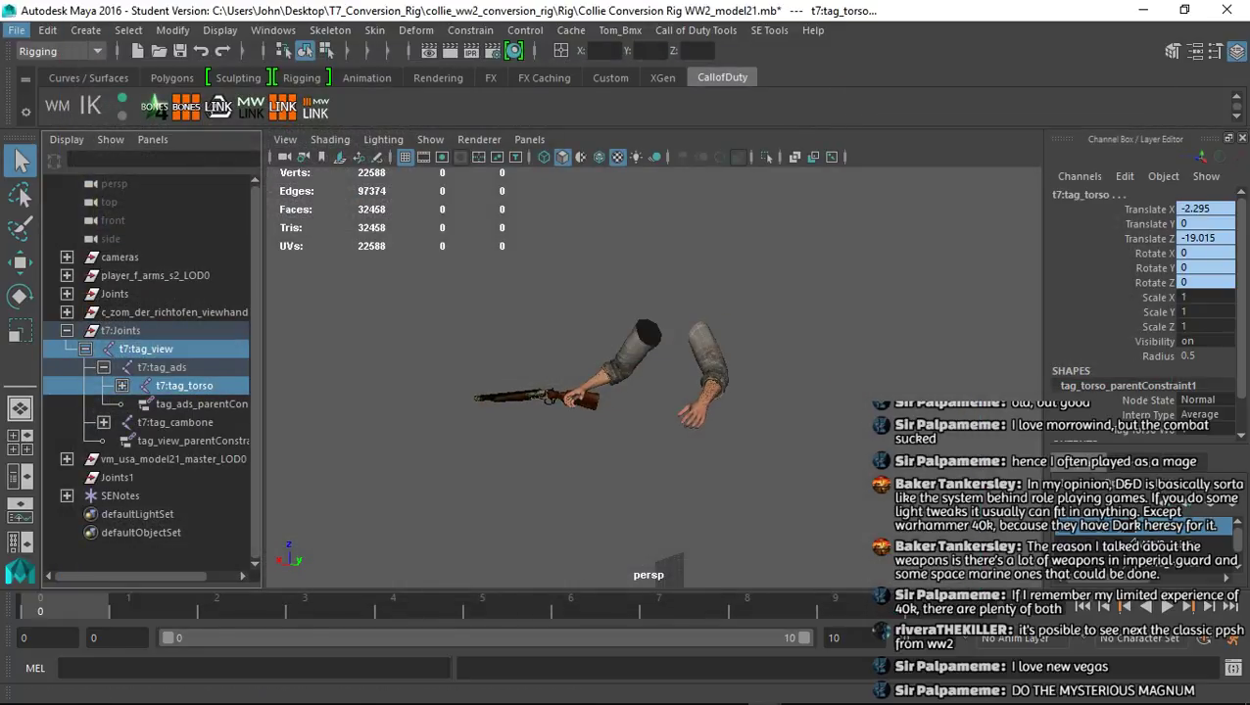
# Reload the clean Collie Conversion Rig WW2_model21.mb scene, discarding the ads_up import without saving
pyautogui.click(17, 30)
pyautogui.moveTo(98, 517)
pyautogui.click(529, 519)
pyautogui.click(630, 374)
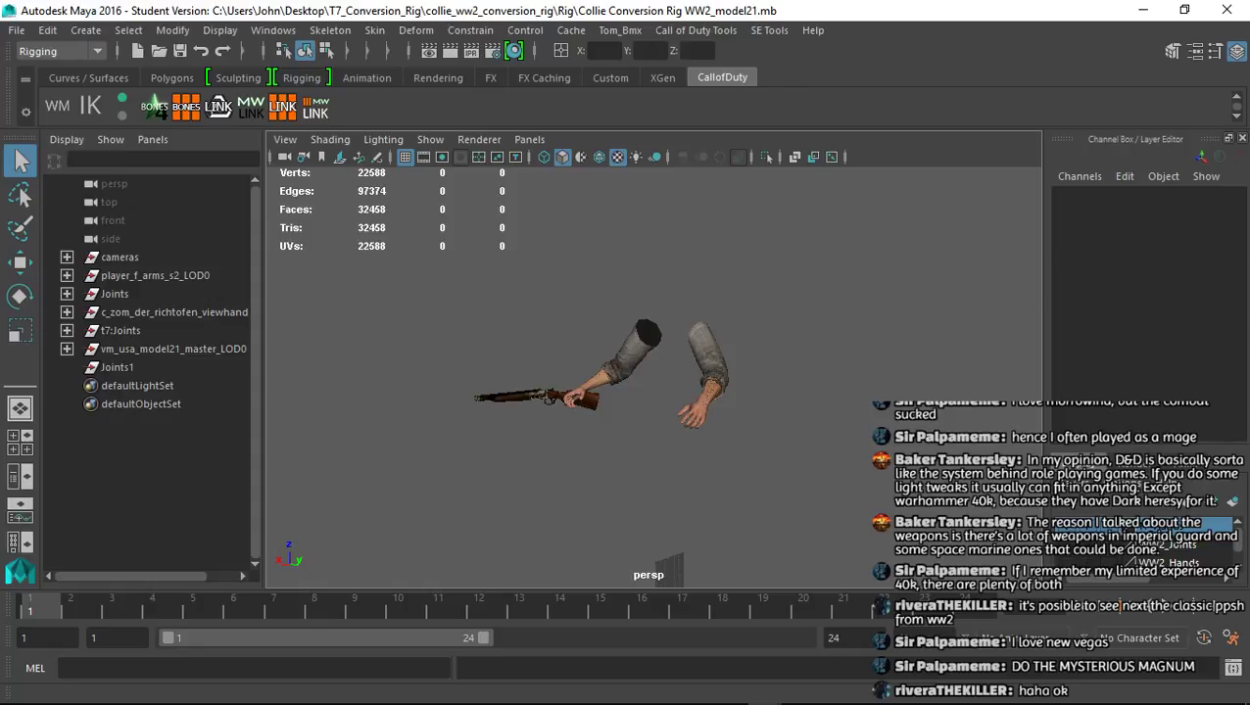
# Import va_model21_ads_down.seanim from Model21's SEanims folder onto the clean rig
pyautogui.click(769, 29)
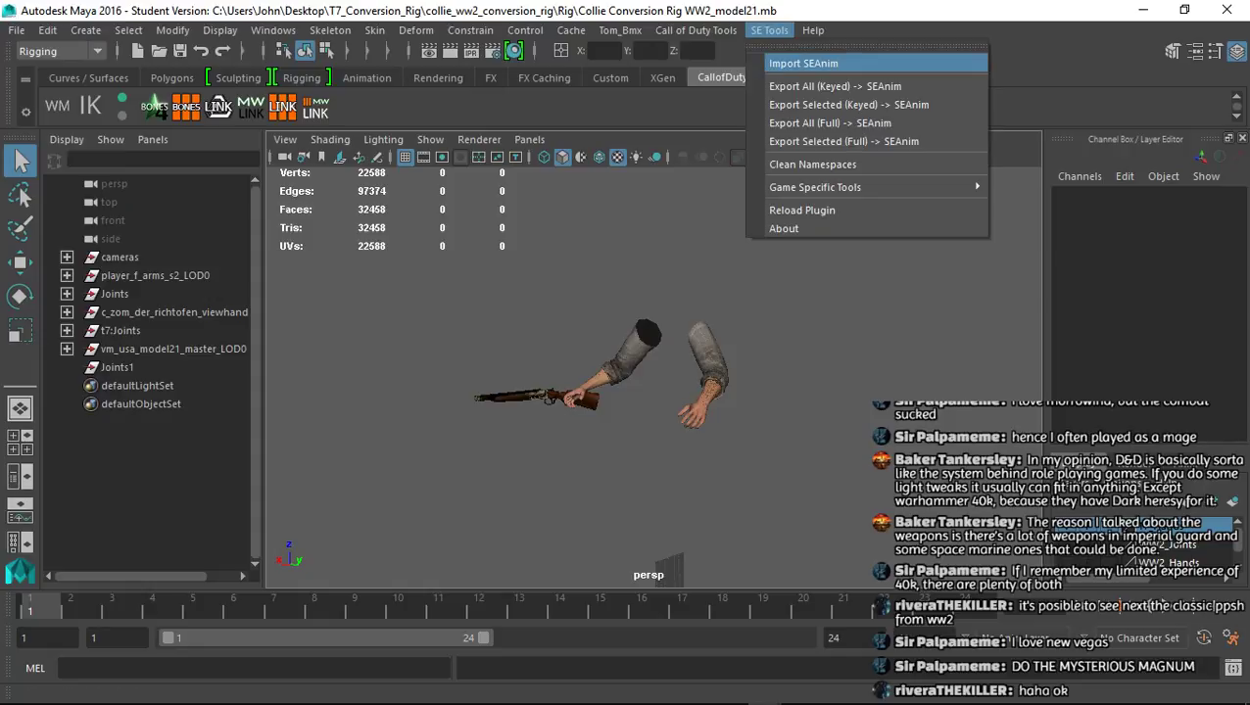
pyautogui.click(803, 63)
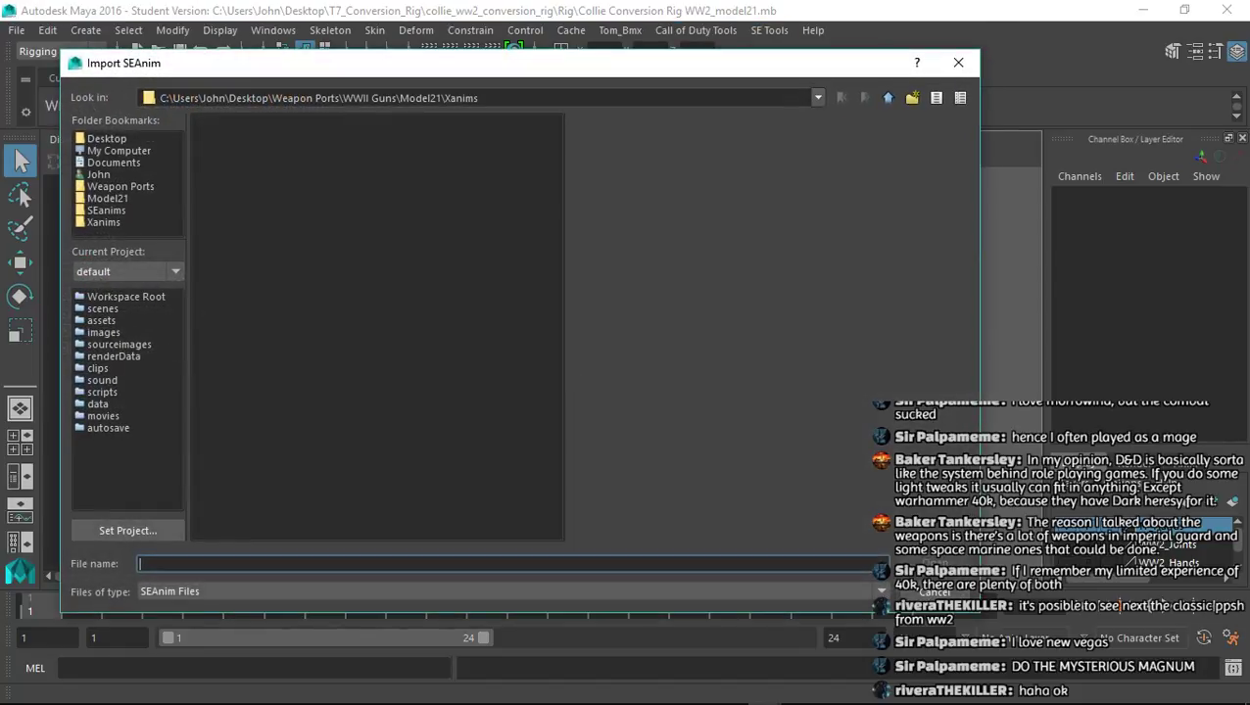
pyautogui.click(106, 209)
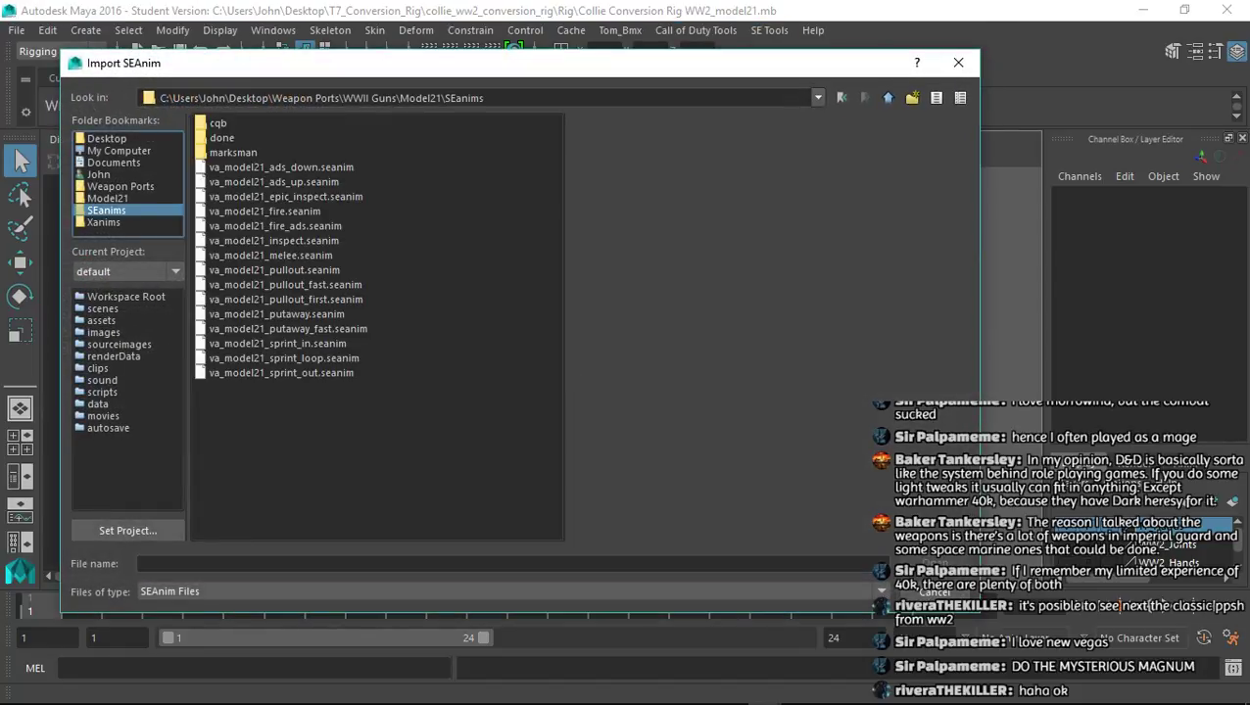
pyautogui.doubleClick(281, 166)
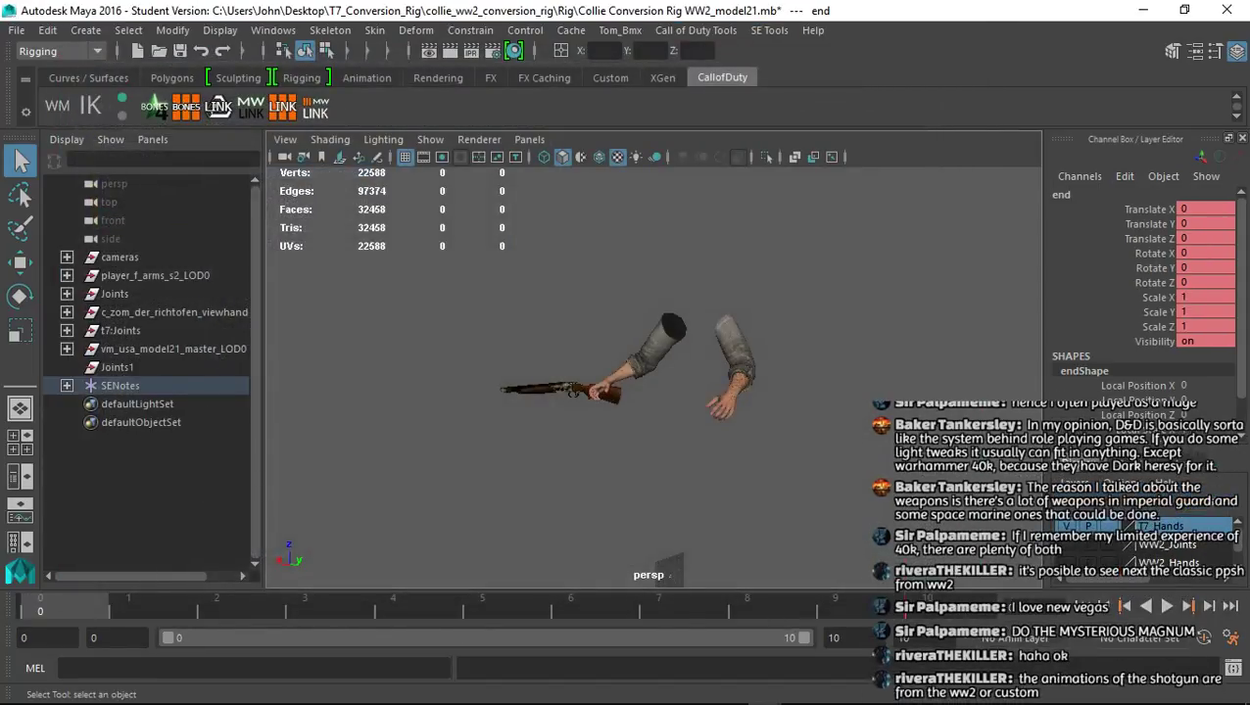
# Expand t7:Joints down to t7:tag_torso and select only the t7:tag_view and t7:tag_torso joints
pyautogui.click(66, 330)
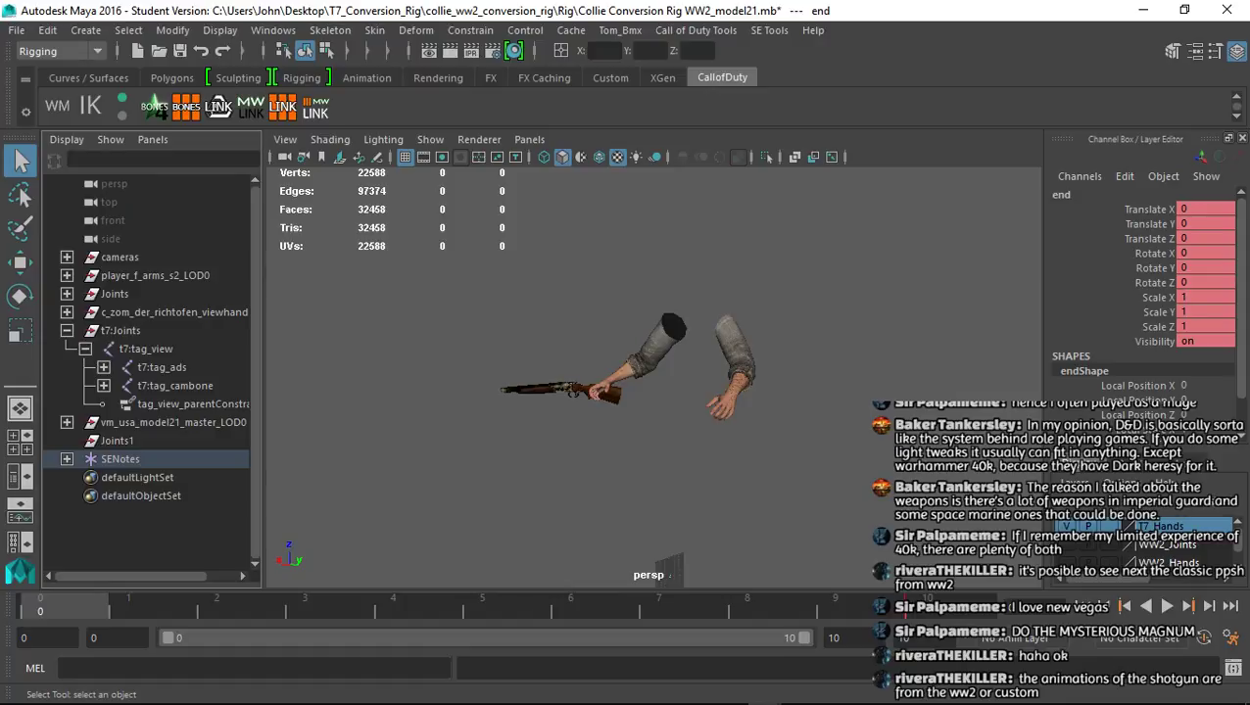
pyautogui.click(104, 367)
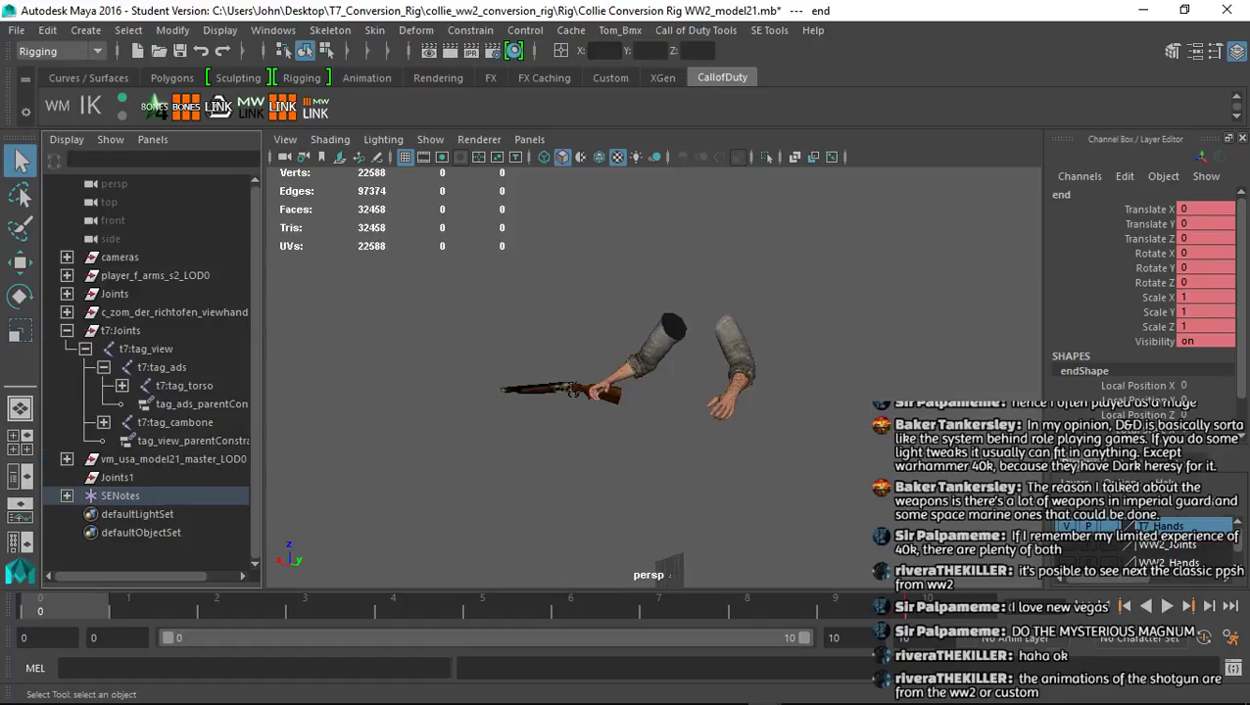
pyautogui.click(184, 386)
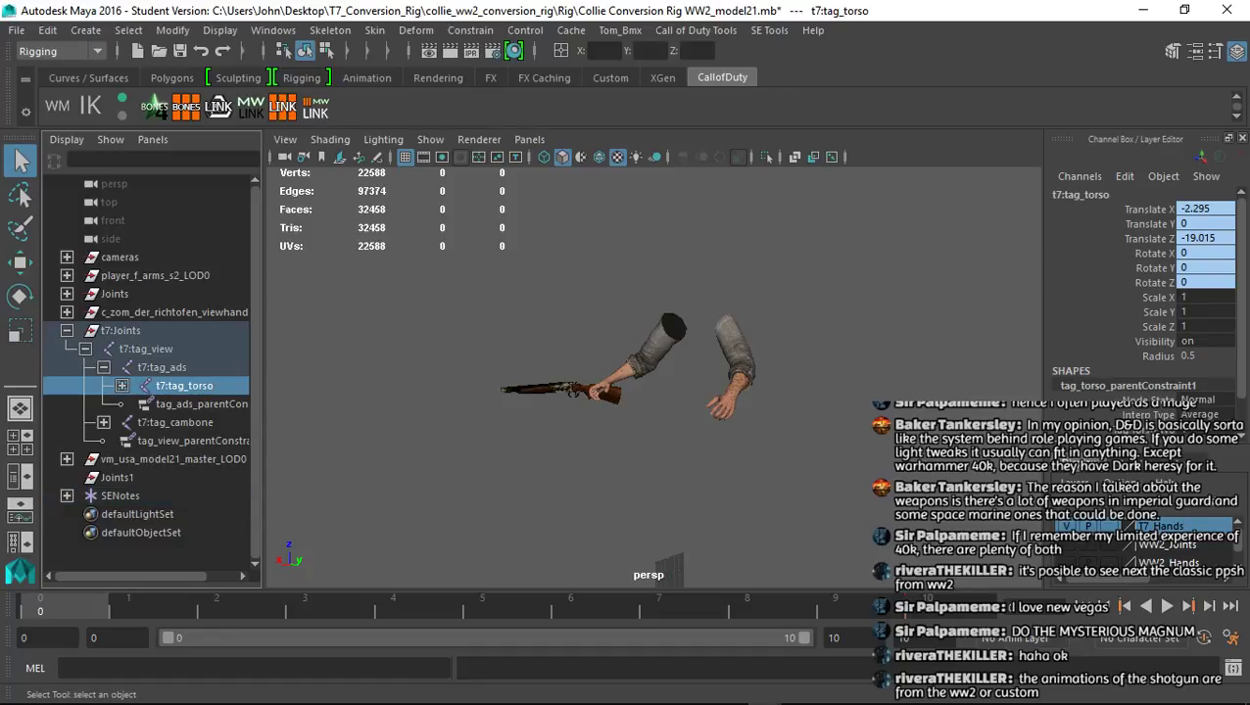
pyautogui.keyDown('ctrl'); pyautogui.click(175, 423); pyautogui.keyUp('ctrl')
pyautogui.click(145, 348)
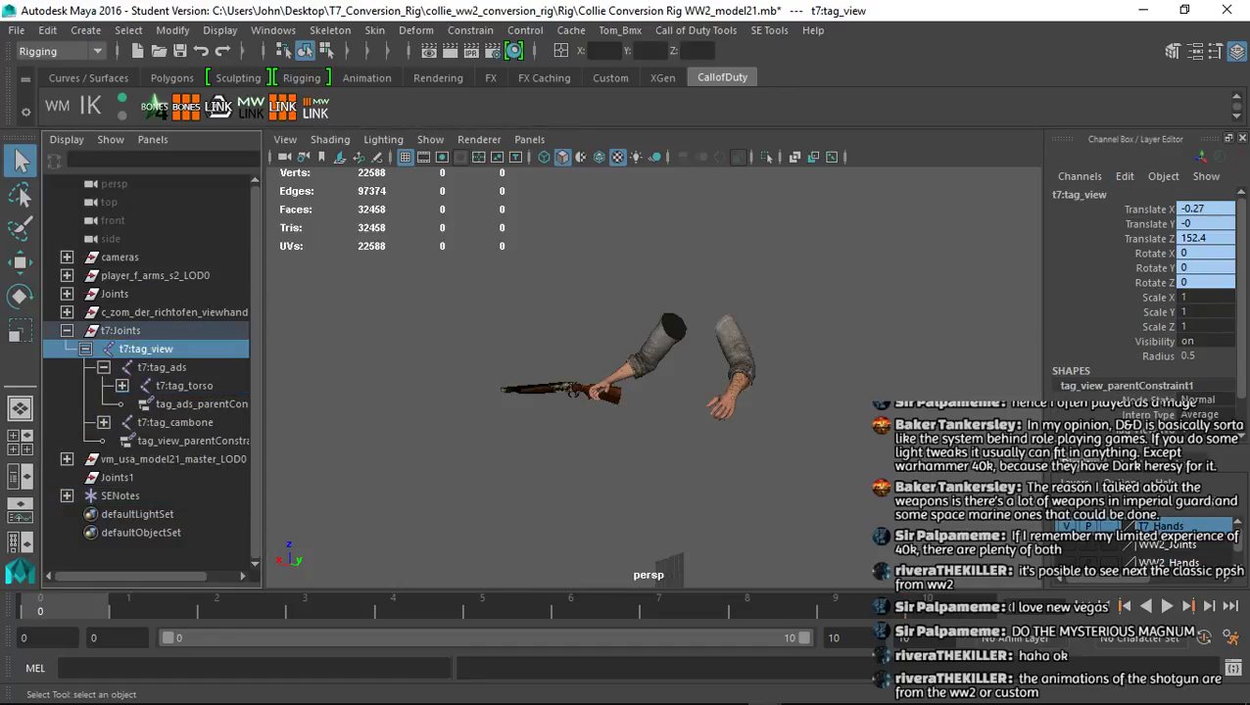
pyautogui.keyDown('ctrl'); pyautogui.click(184, 386); pyautogui.keyUp('ctrl')
# Export the selected joints' frames 0 to 10 as viewmodel_model21_ads_down in the Xanims folder, declining to save the scene
pyautogui.click(695, 30)
pyautogui.click(708, 81)
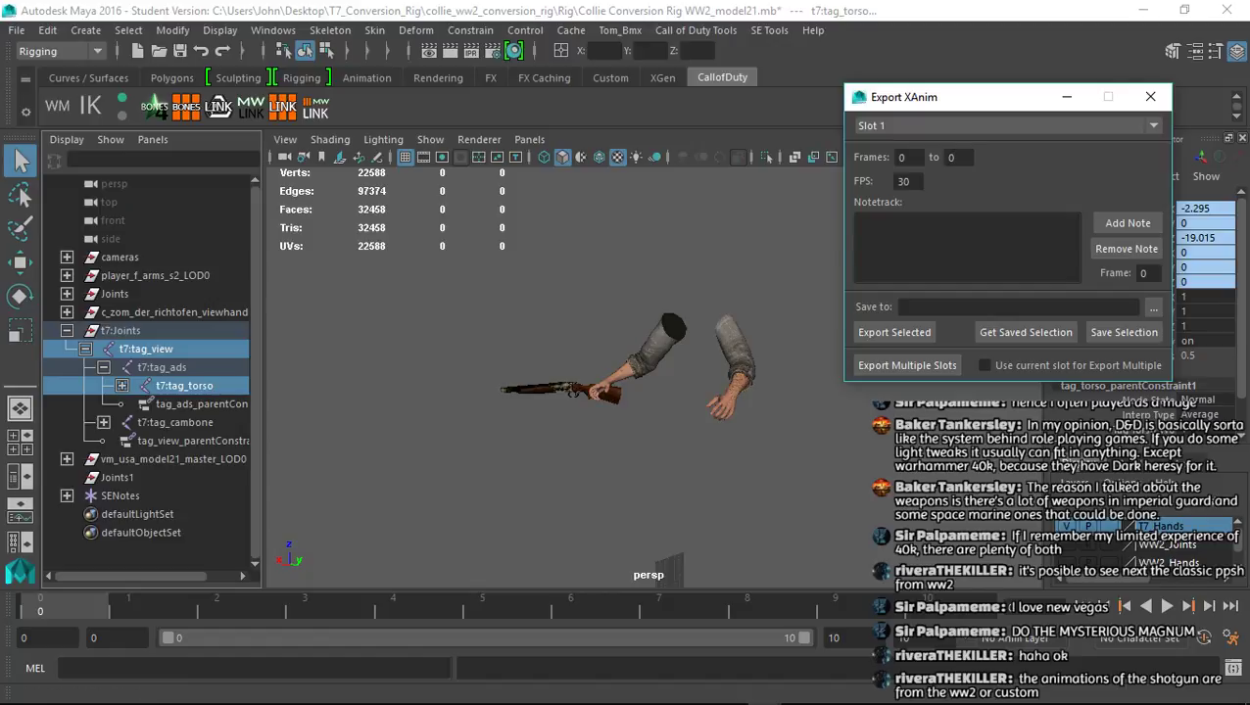
pyautogui.doubleClick(951, 158)
pyautogui.write('10')
pyautogui.click(1152, 307)
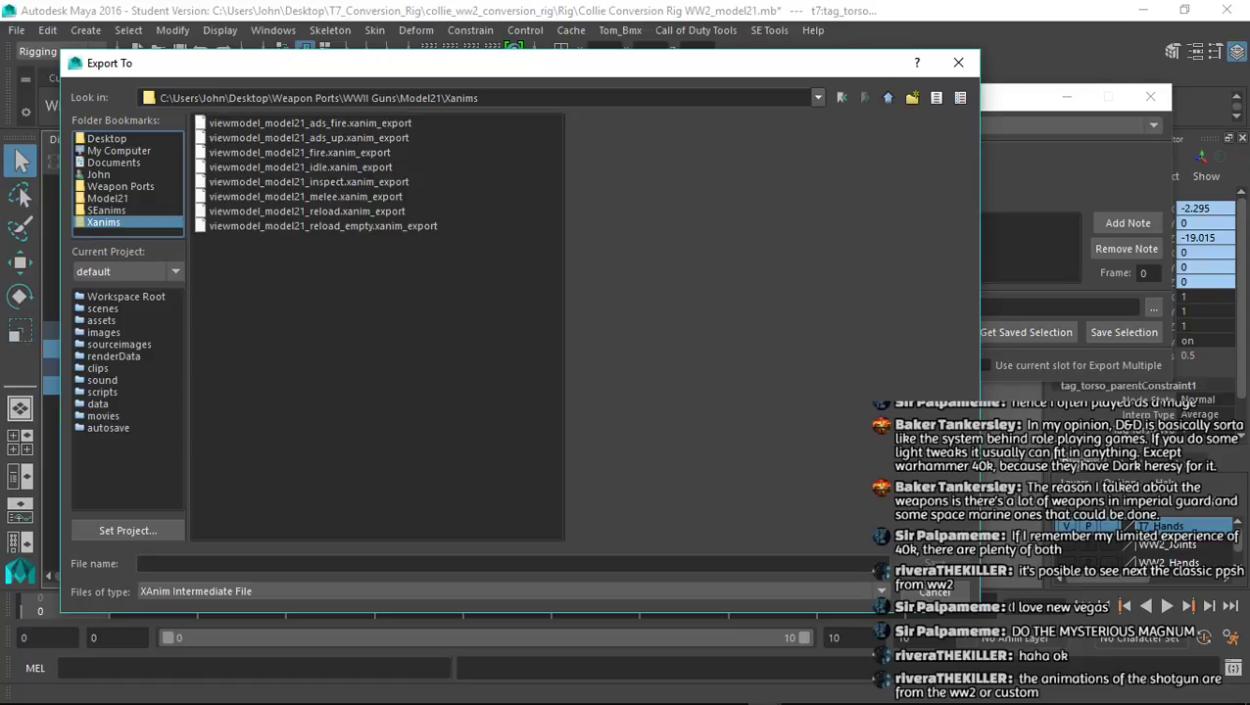
pyautogui.click(310, 139)
pyautogui.moveTo(351, 564); pyautogui.dragTo(261, 564)
pyautogui.write('down')
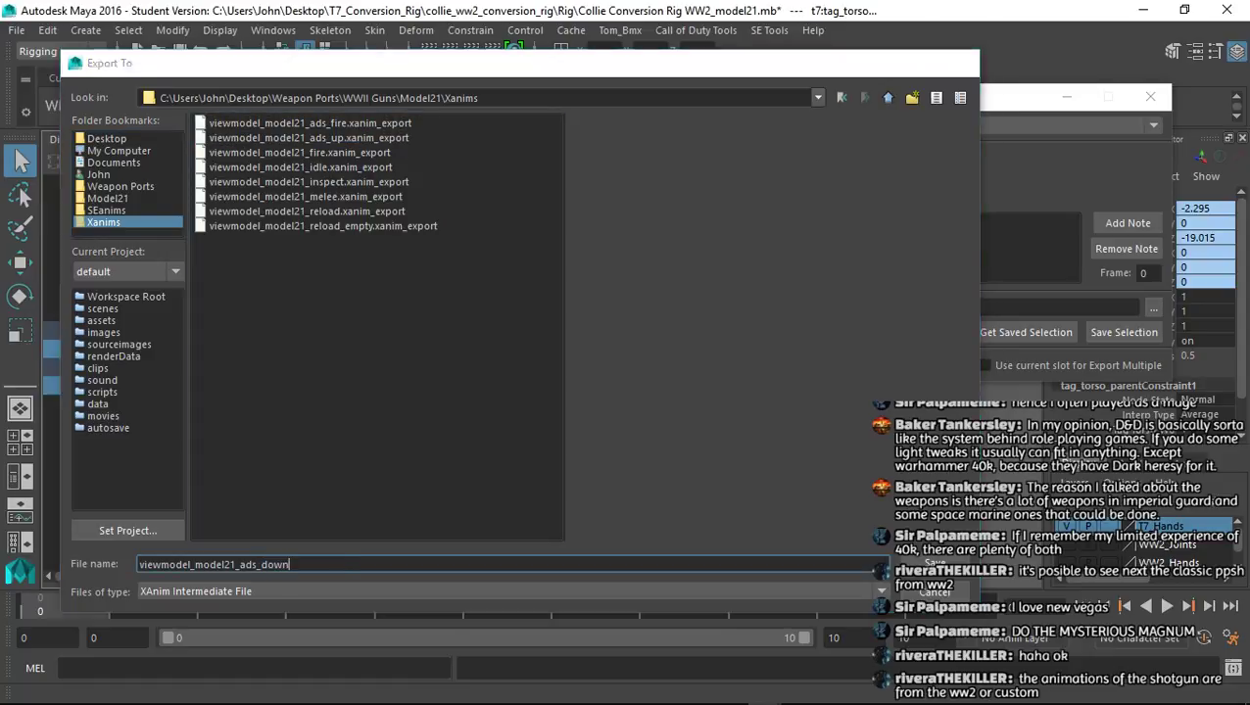
pyautogui.press('Return')
pyautogui.click(894, 332)
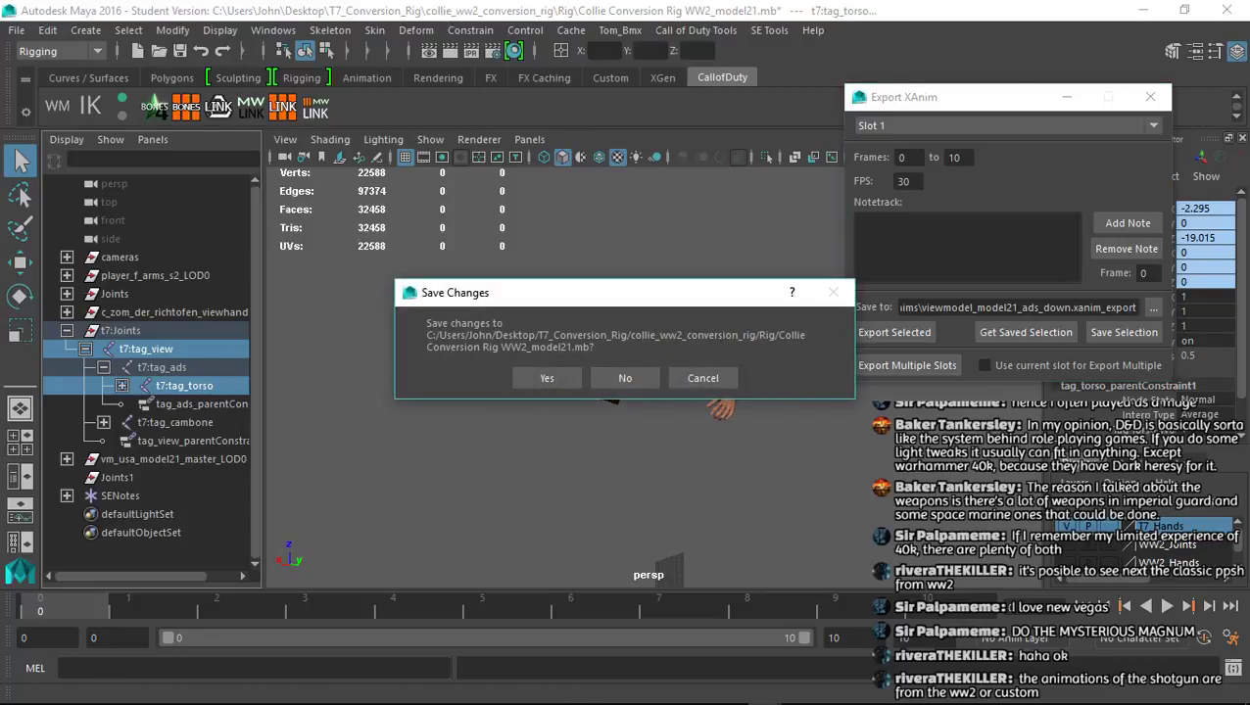
pyautogui.click(623, 377)
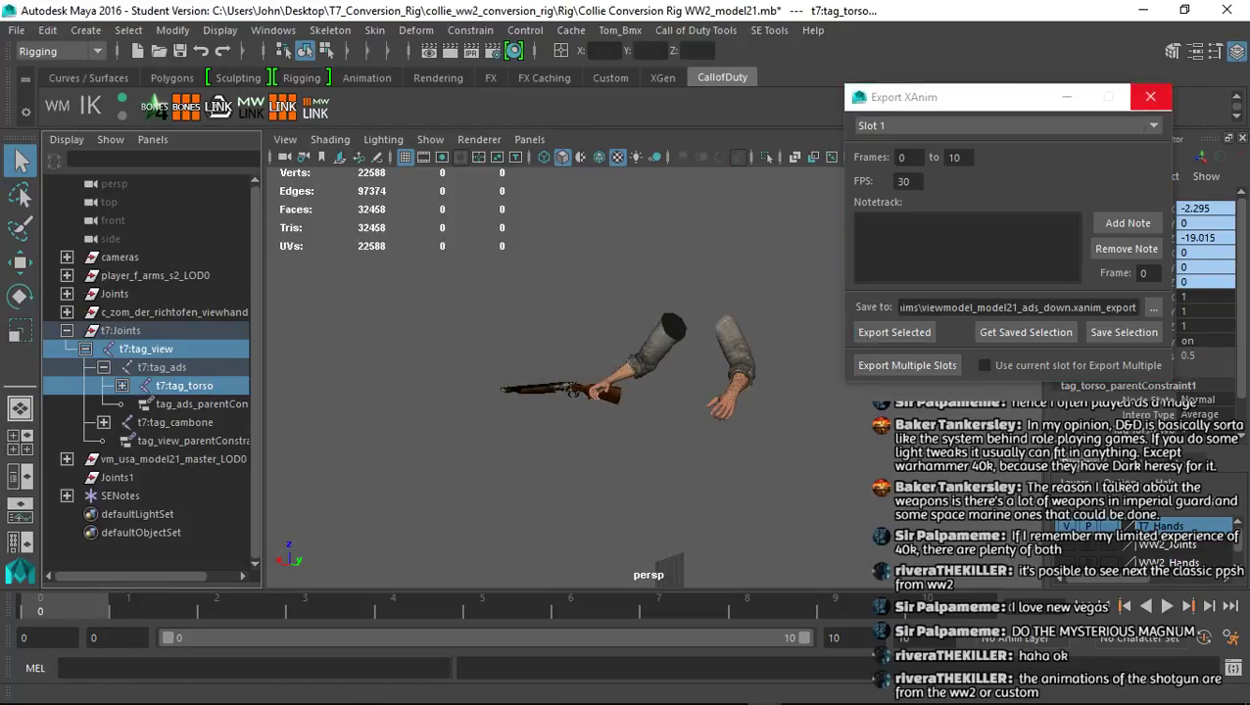
pyautogui.click(1150, 97)
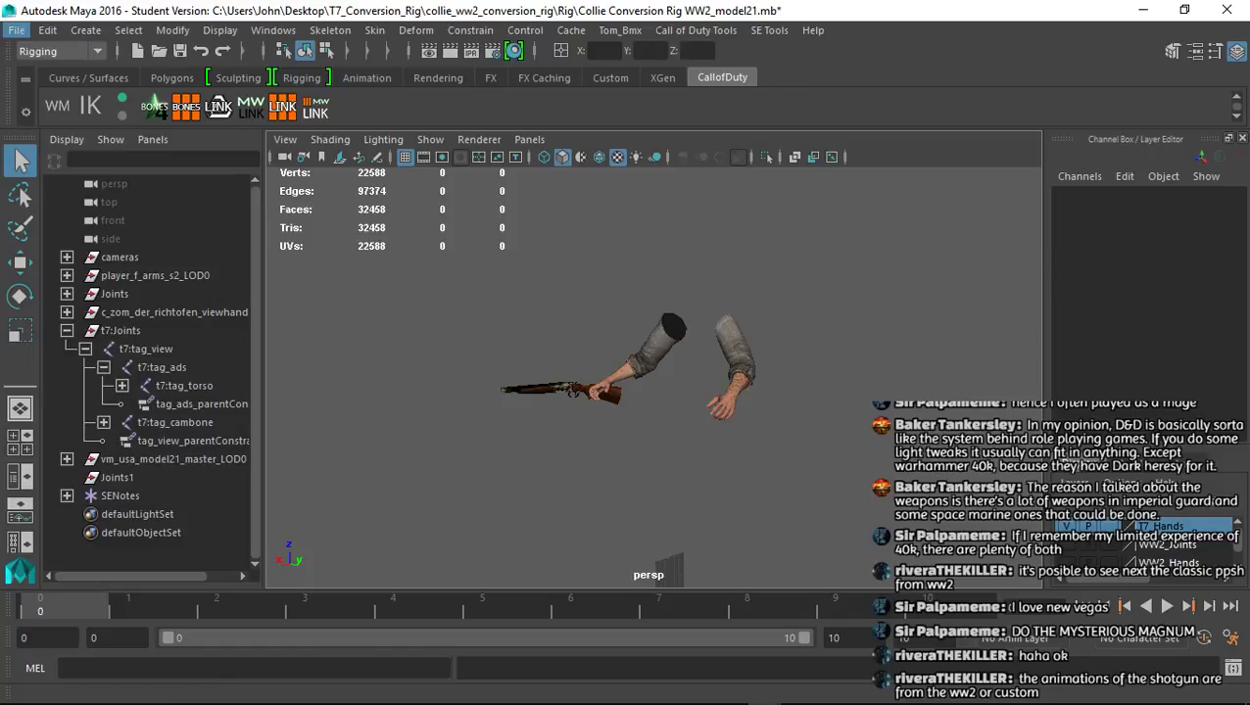
# Reload the clean Collie Conversion Rig WW2_model21.mb scene, discarding the ads_down import without saving
pyautogui.click(17, 30)
pyautogui.moveTo(64, 517)
pyautogui.click(784, 517)
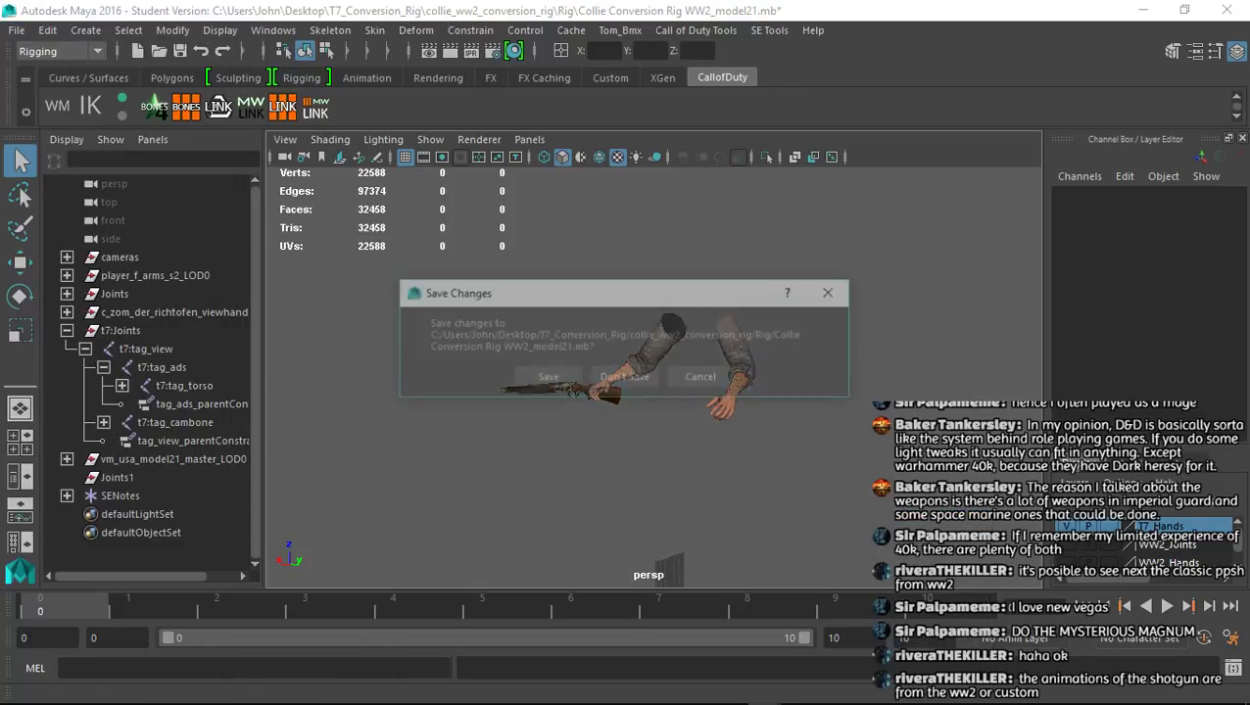
pyautogui.click(624, 377)
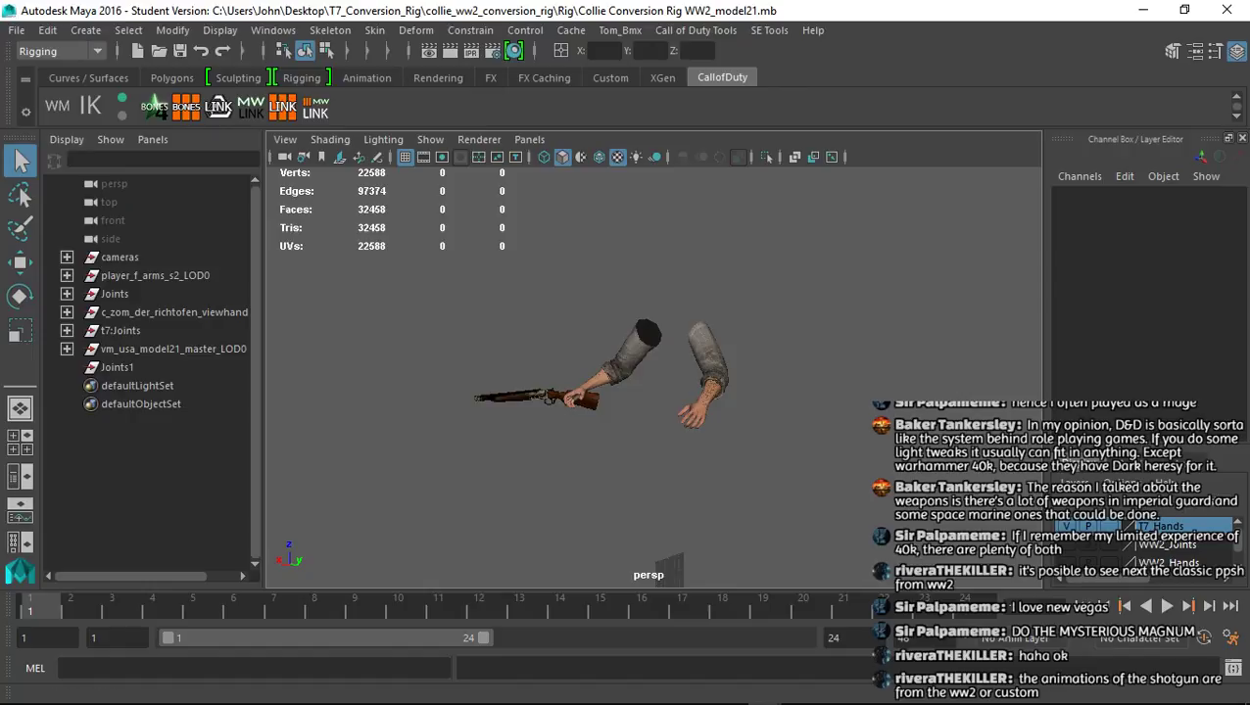
# Open the SEAnim import file browser at Model21's SEanims folder
pyautogui.click(695, 31)
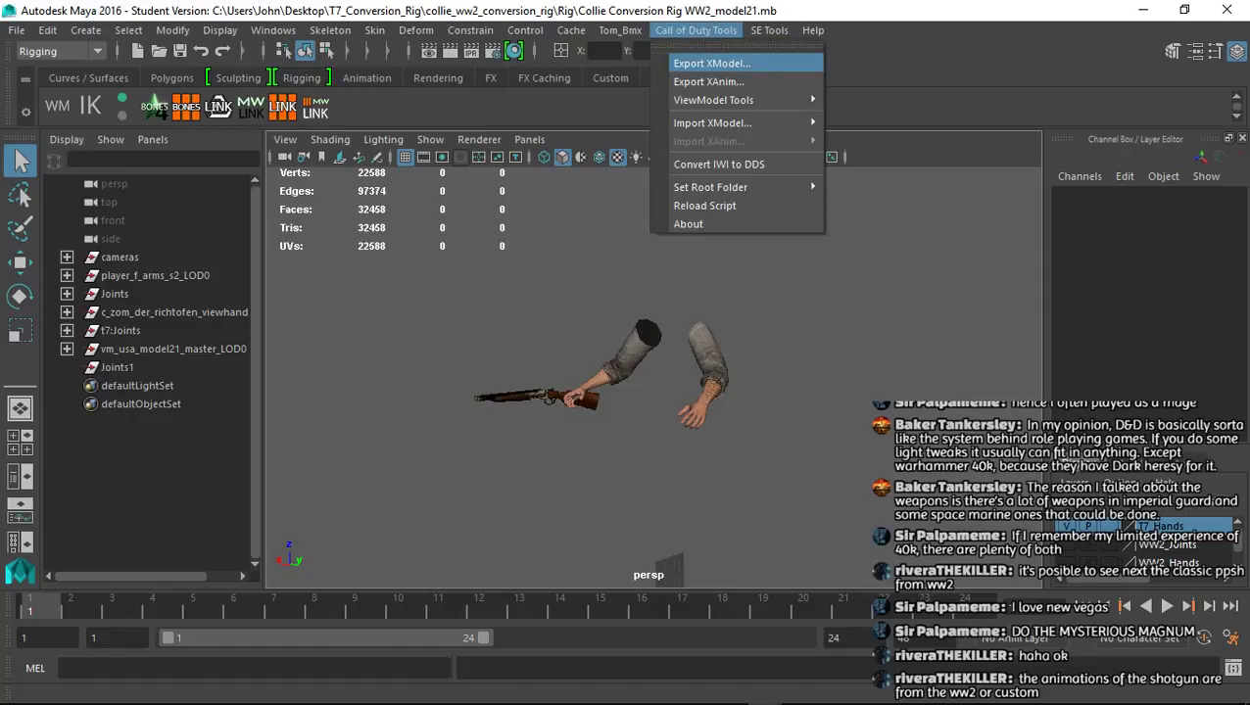
pyautogui.click(769, 30)
pyautogui.click(769, 31)
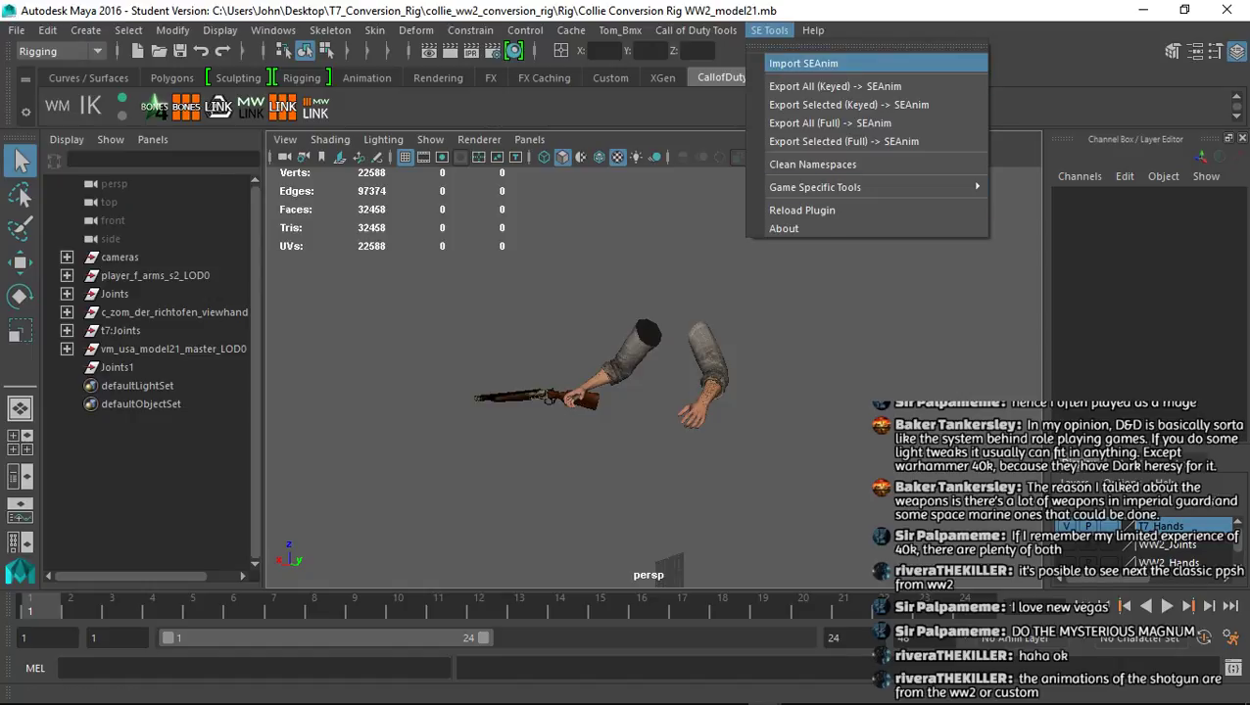
pyautogui.click(803, 64)
pyautogui.click(108, 199)
pyautogui.click(107, 211)
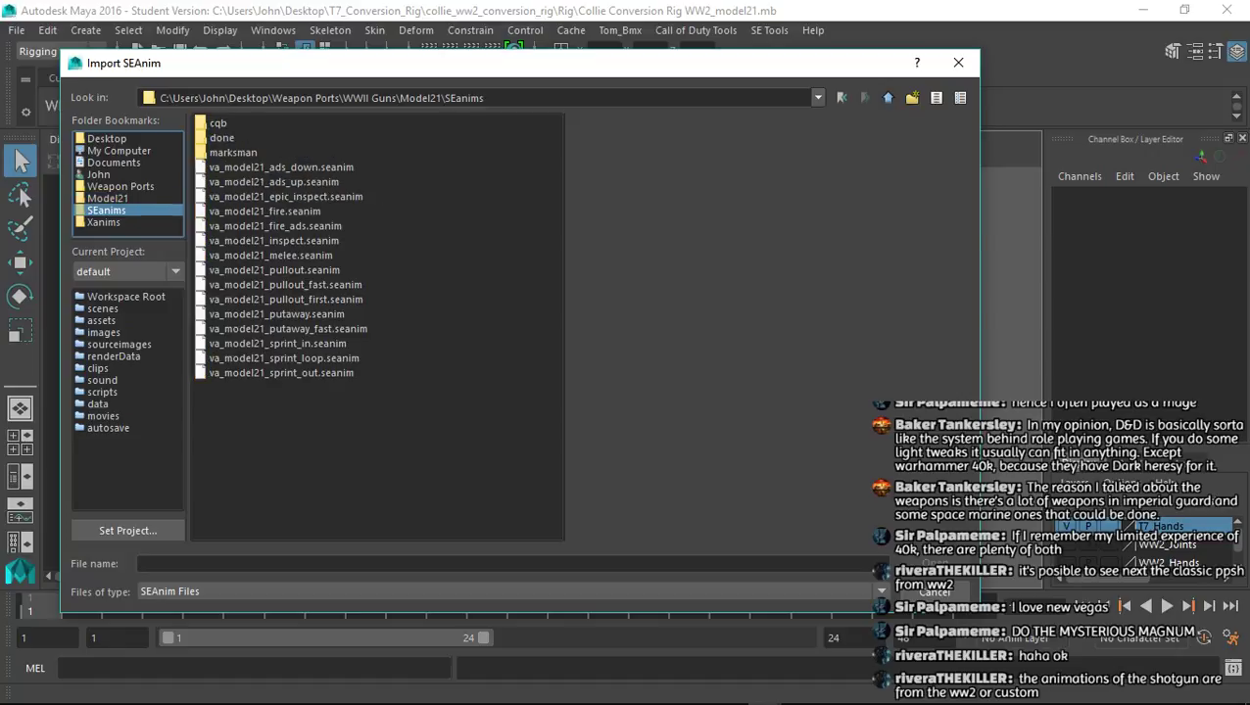
# In File Explorer, move Model21's ads_down, ads_up, fire, fire_ads, inspect, melee and epic_inspect SEAnim files into the done folder
pyautogui.click(119, 702)
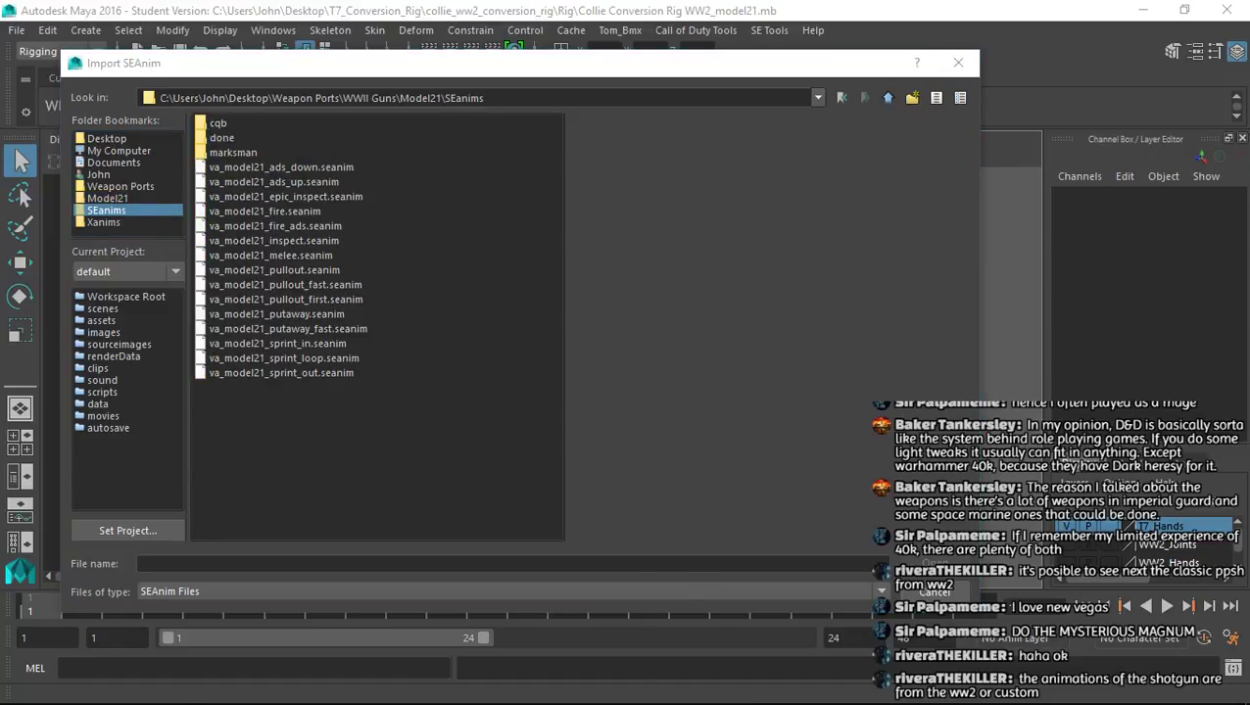
pyautogui.keyDown('ctrl'); pyautogui.click(380, 253); pyautogui.keyUp('ctrl')
pyautogui.keyDown('ctrl'); pyautogui.click(380, 274); pyautogui.keyUp('ctrl')
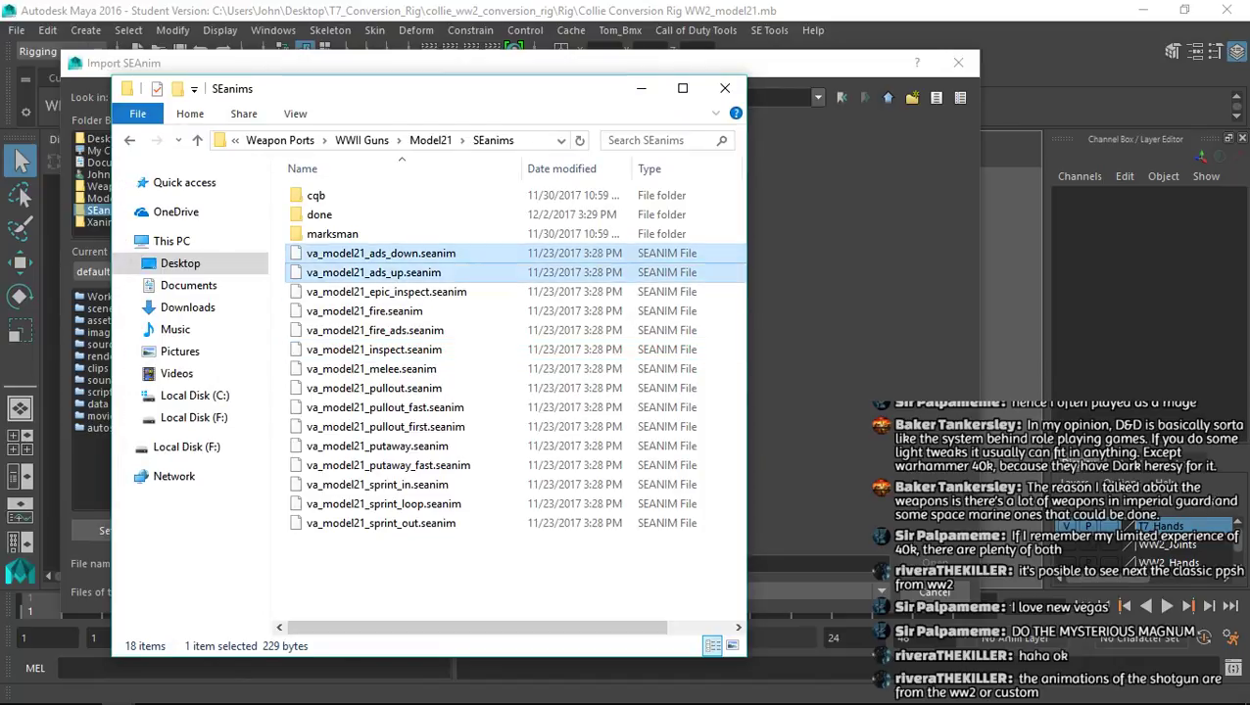
pyautogui.keyDown('ctrl'); pyautogui.click(380, 311); pyautogui.keyUp('ctrl')
pyautogui.keyDown('ctrl'); pyautogui.click(380, 331); pyautogui.keyUp('ctrl')
pyautogui.keyDown('ctrl'); pyautogui.click(380, 349); pyautogui.keyUp('ctrl')
pyautogui.keyDown('ctrl'); pyautogui.click(371, 369); pyautogui.keyUp('ctrl')
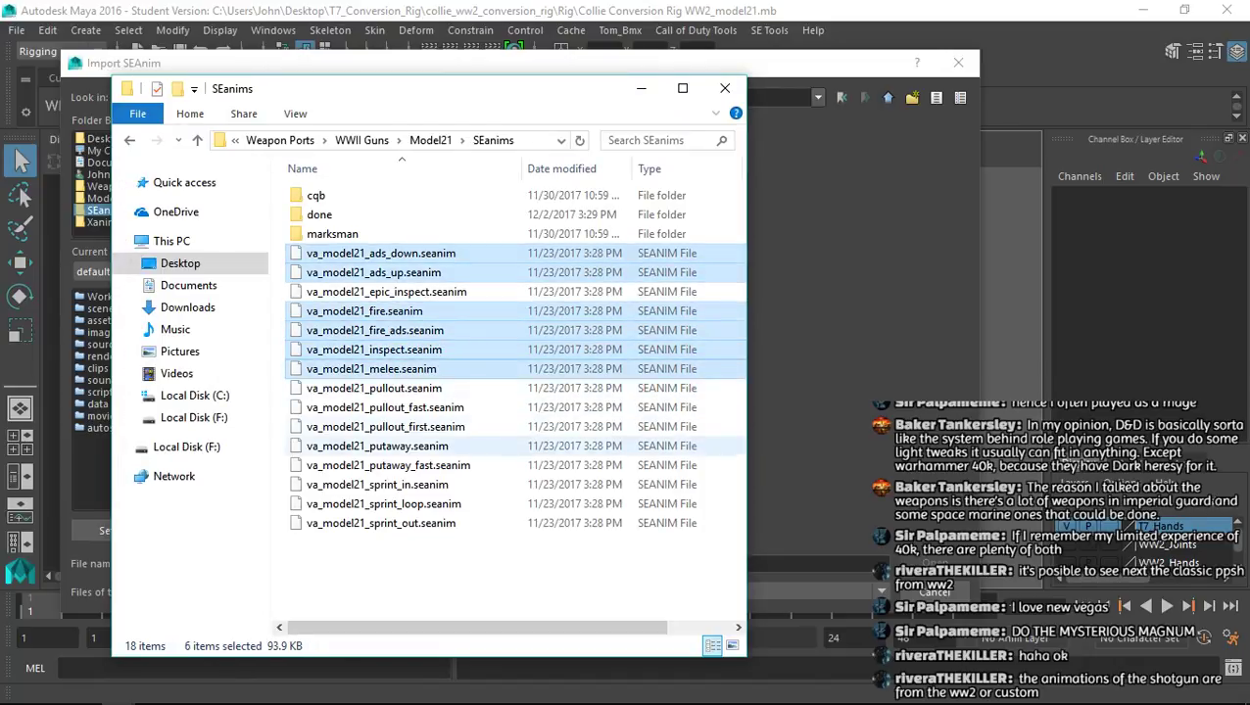
pyautogui.moveTo(372, 350); pyautogui.dragTo(320, 215)
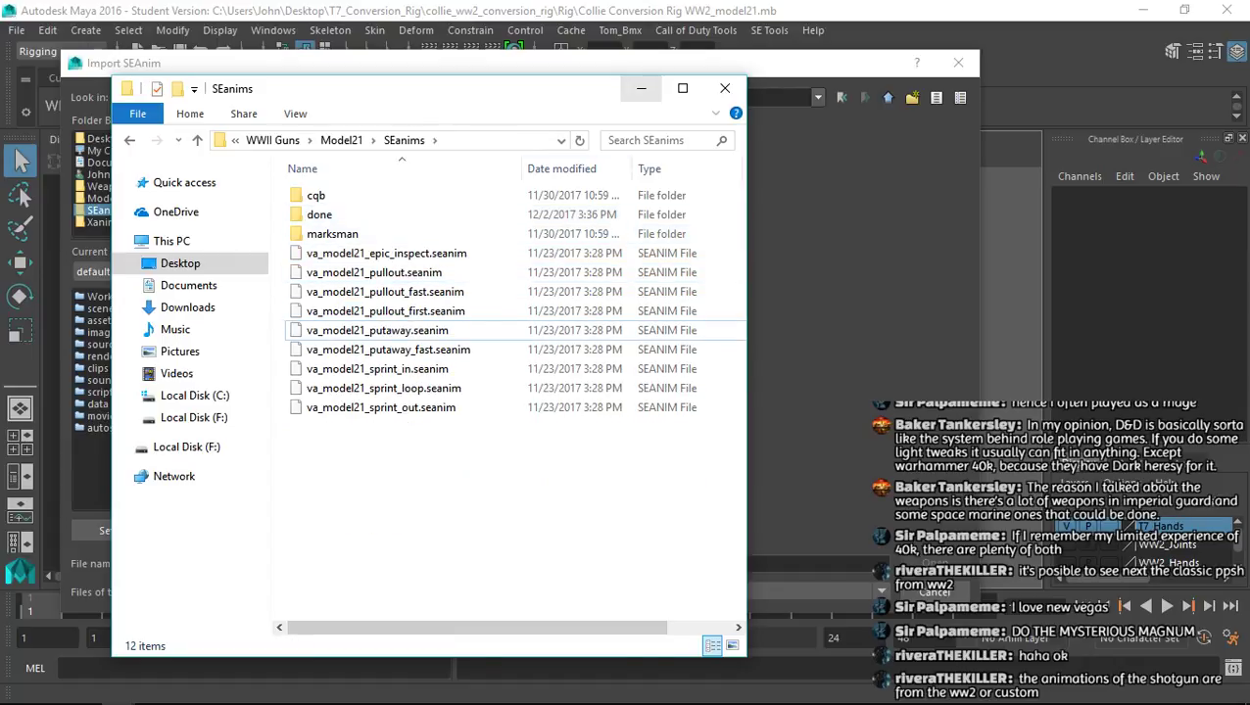
pyautogui.moveTo(386, 255); pyautogui.dragTo(357, 217)
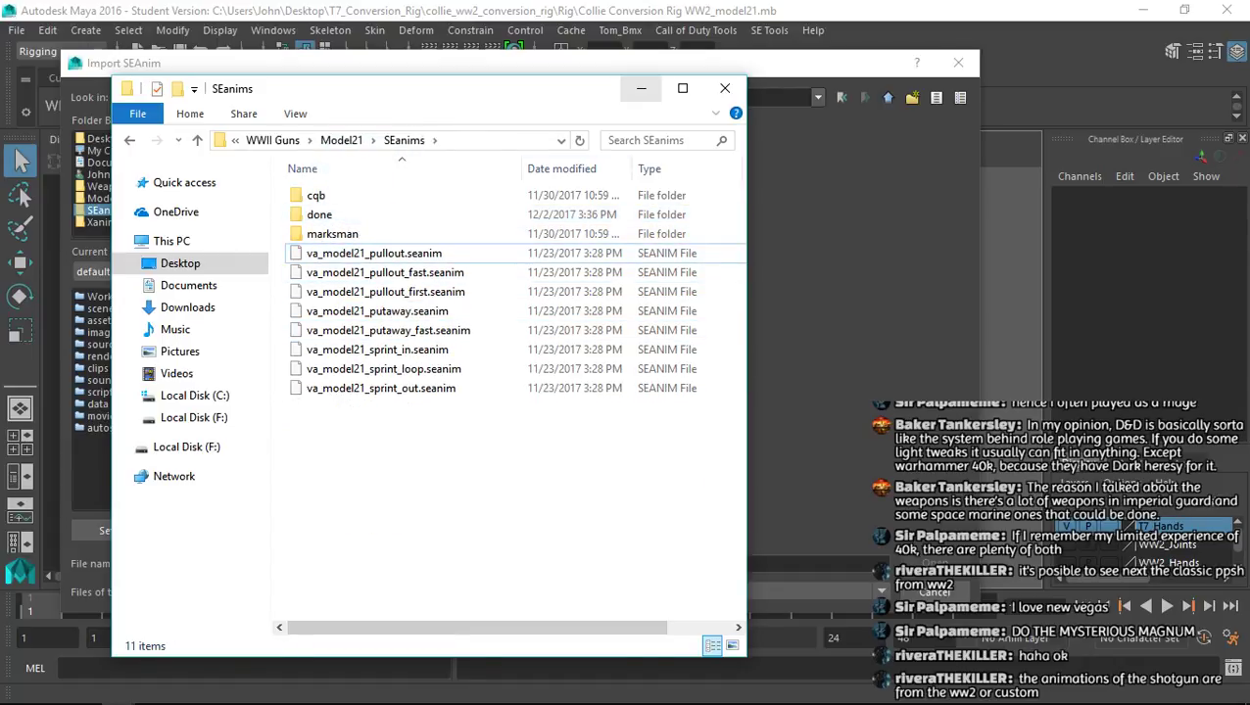
# Switch back to Maya and import va_model21_pullout.seanim onto the clean rig
pyautogui.click(640, 88)
pyautogui.doubleClick(279, 164)
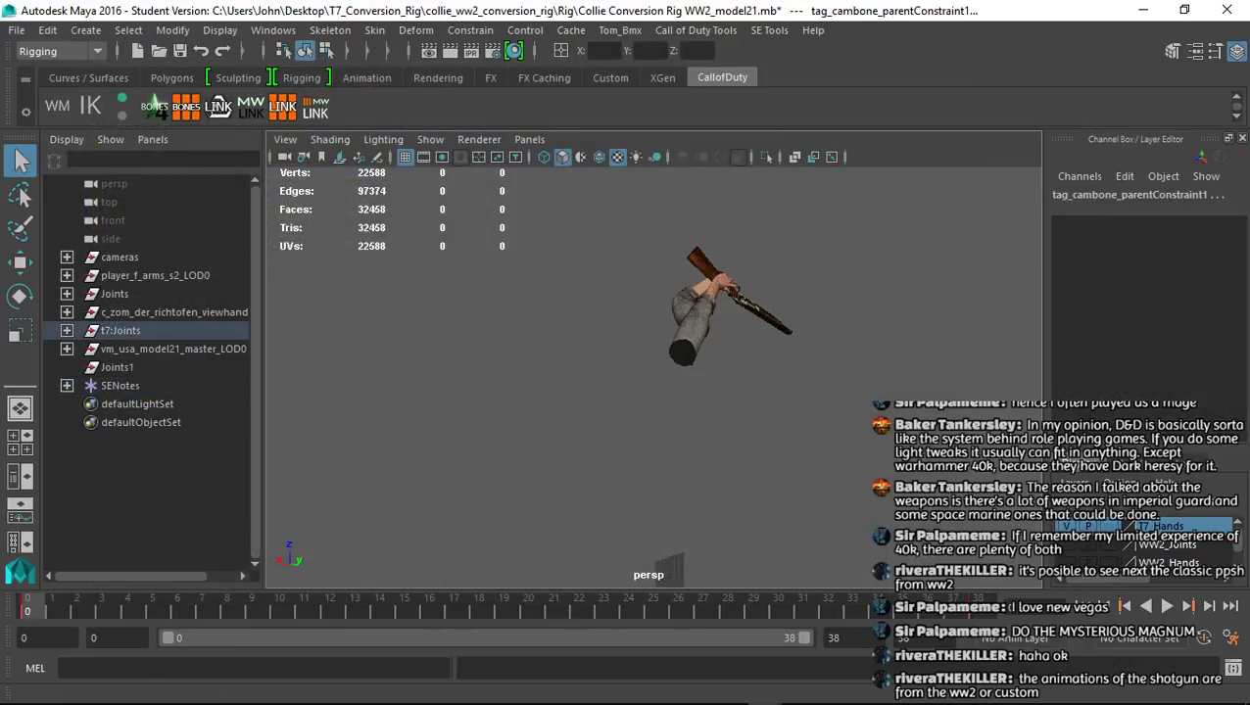
# Set up an XAnim export for the pullout animation with frames 0 to 38
pyautogui.click(697, 29)
pyautogui.click(724, 80)
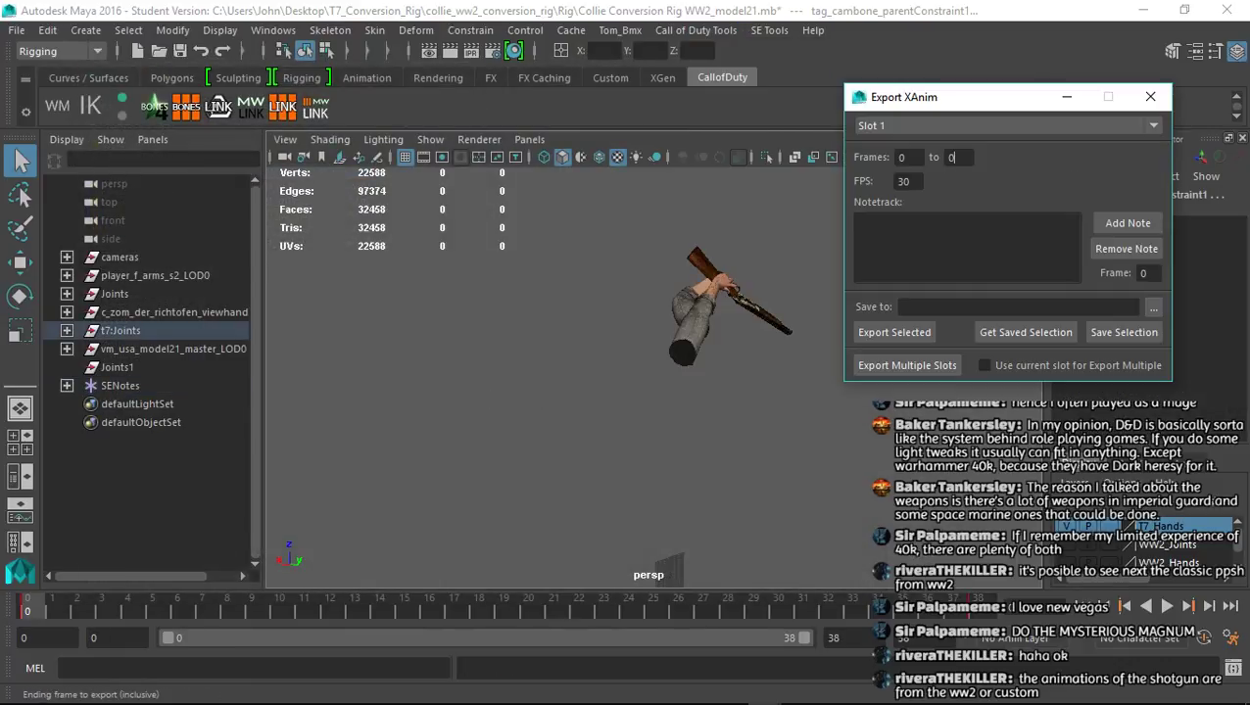
pyautogui.click(607, 392)
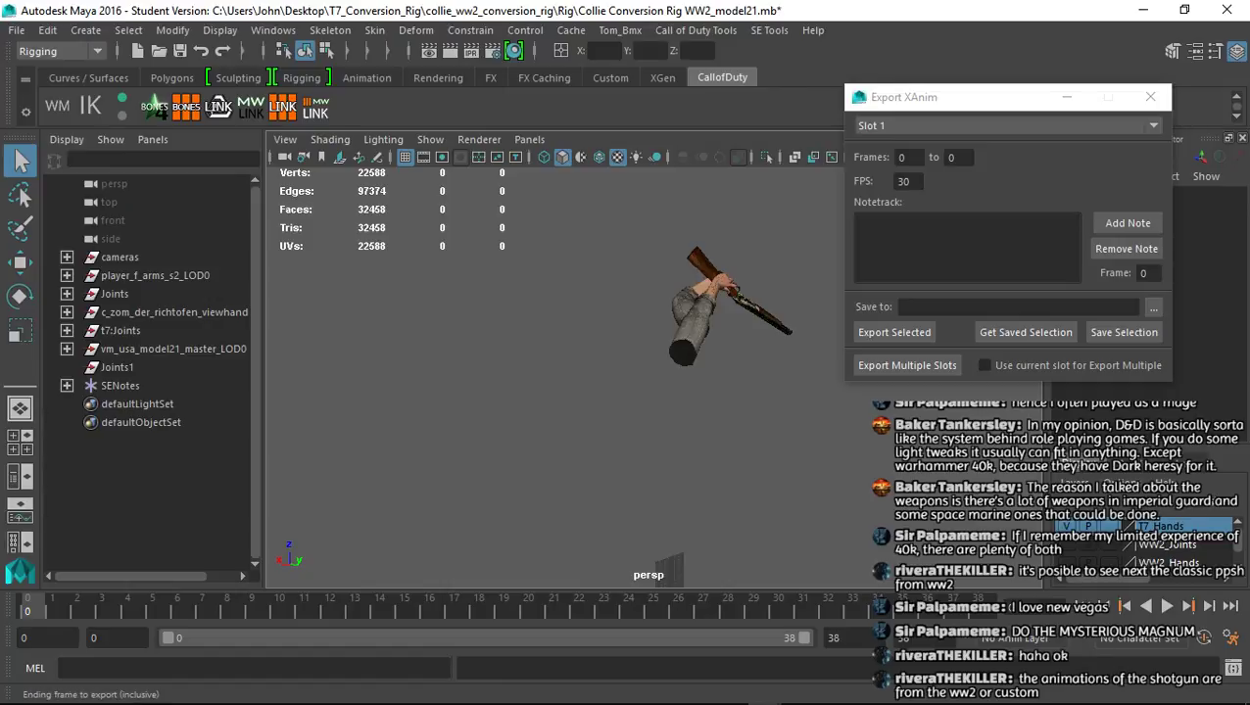
pyautogui.doubleClick(953, 158)
pyautogui.write('3')
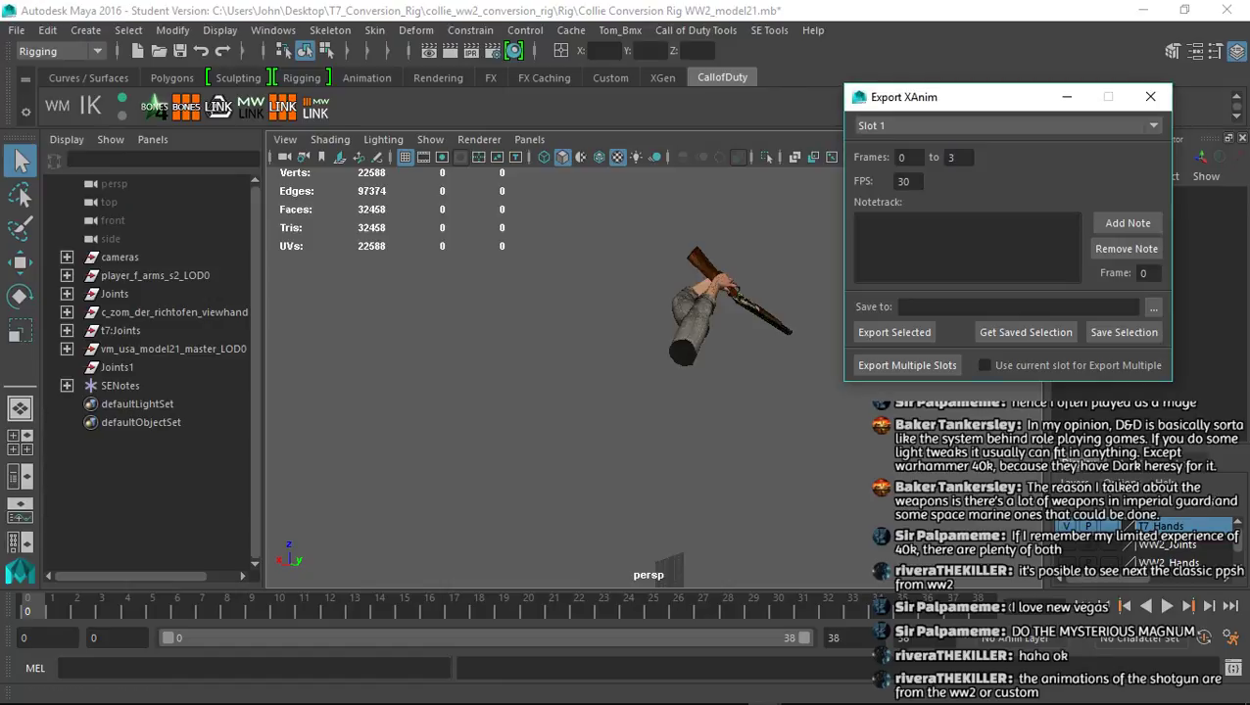
pyautogui.write('8')
# Set the export destination to viewmodel_model21_pullout in Model21's Xanims folder
pyautogui.click(1153, 308)
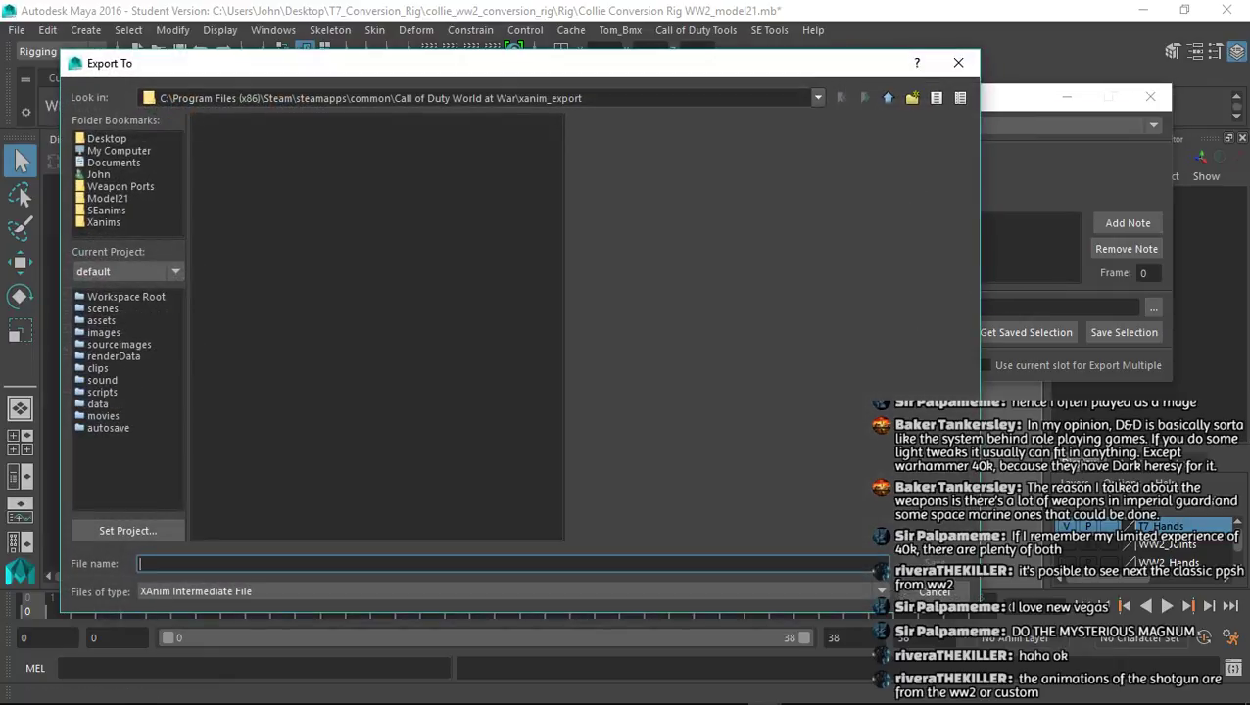
pyautogui.click(310, 138)
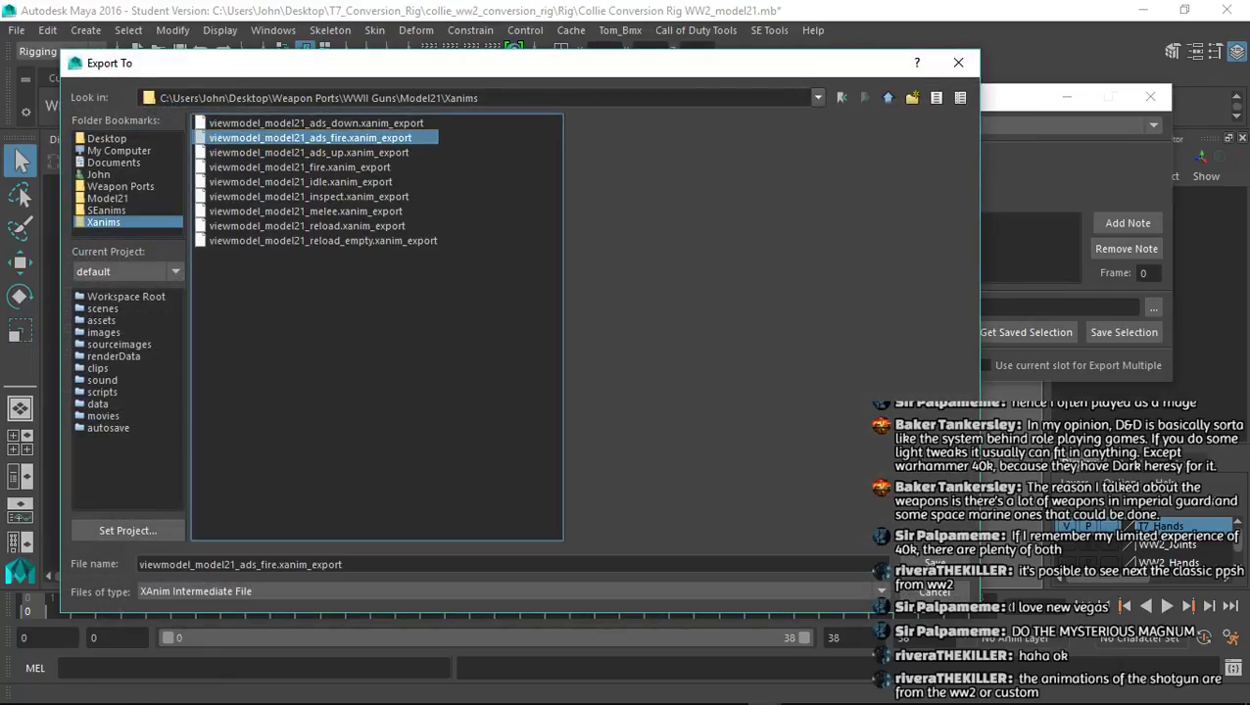
pyautogui.moveTo(345, 564); pyautogui.dragTo(239, 564)
pyautogui.write('pp')
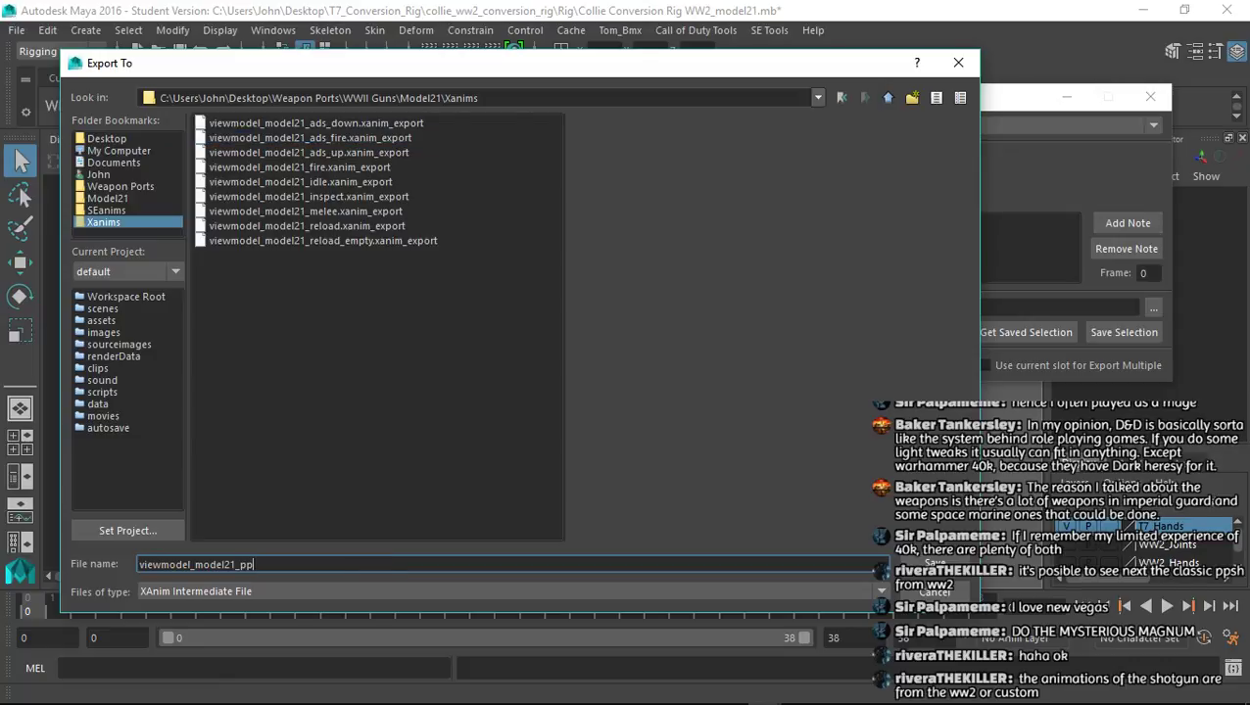
pyautogui.press('BackSpace')
pyautogui.write('ullout')
pyautogui.press('Return')
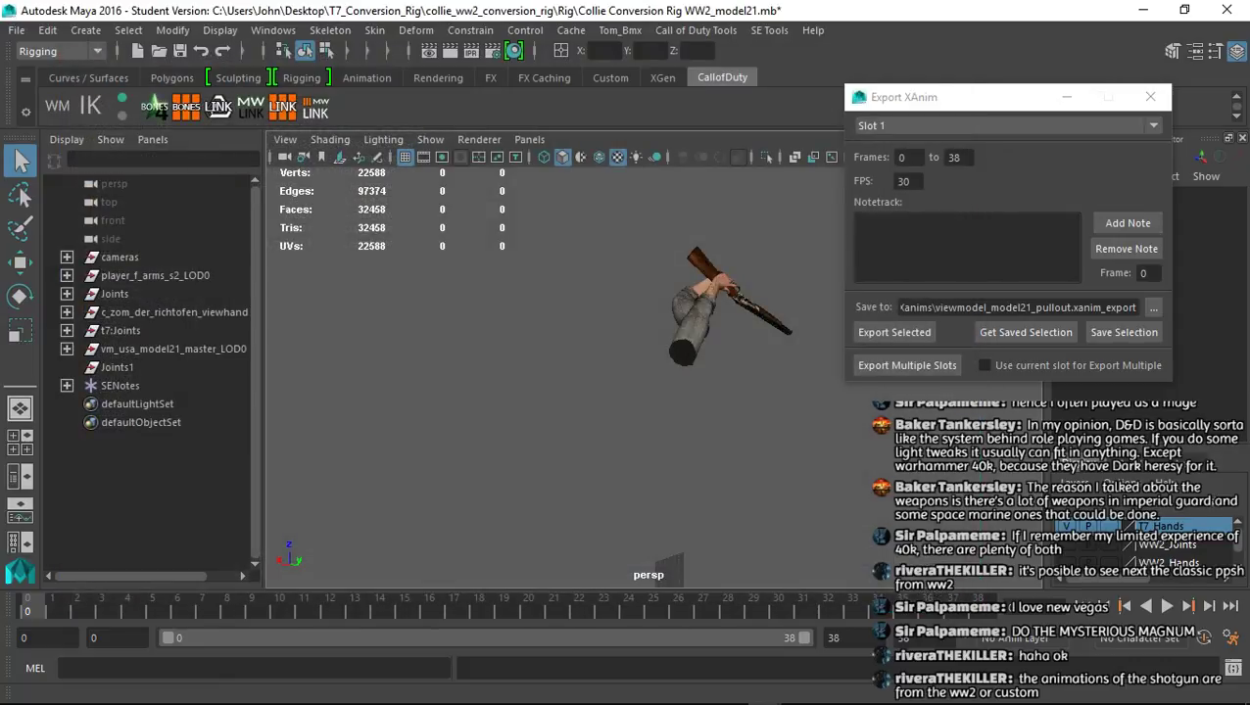
# Try to export the pullout XAnim without any joints selected
pyautogui.click(894, 332)
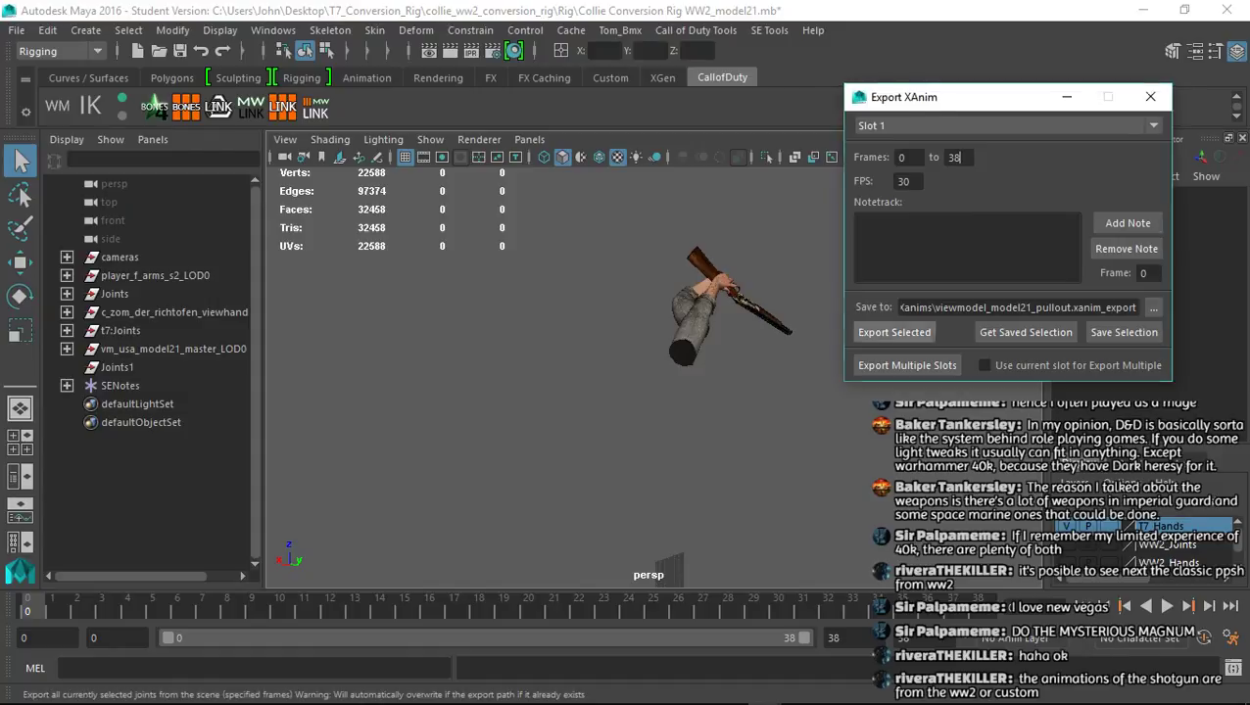
pyautogui.click(624, 378)
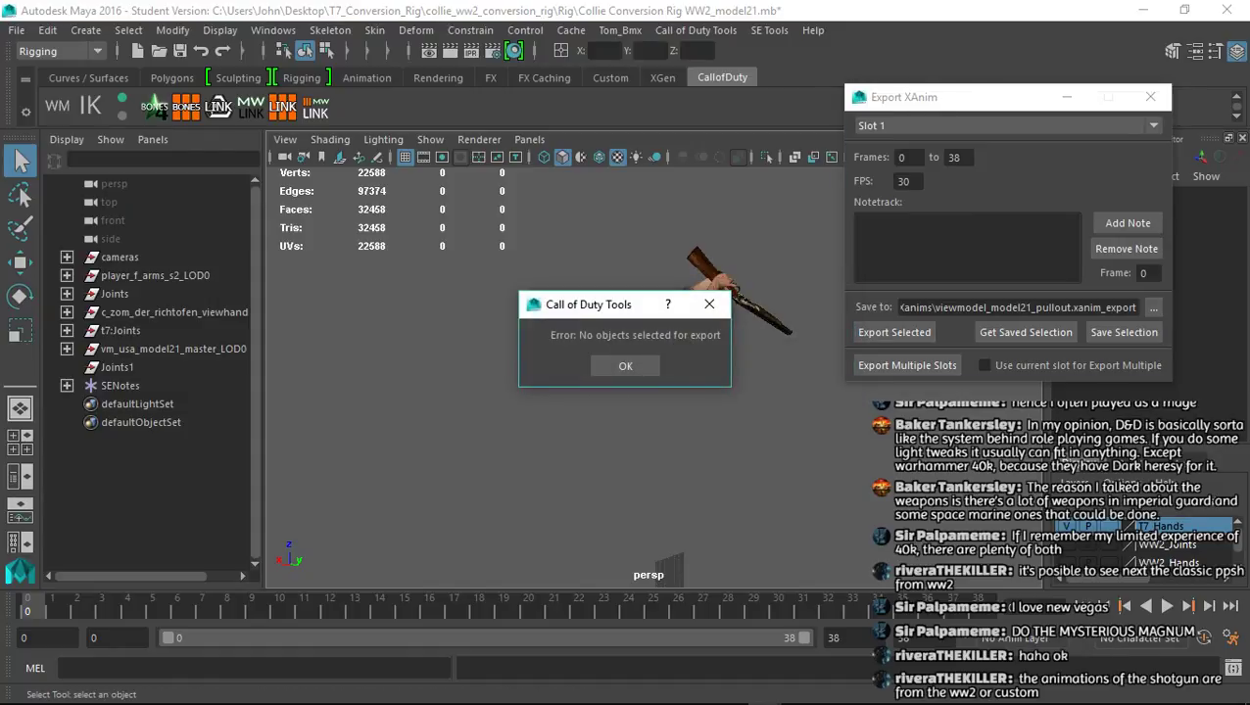
pyautogui.click(625, 366)
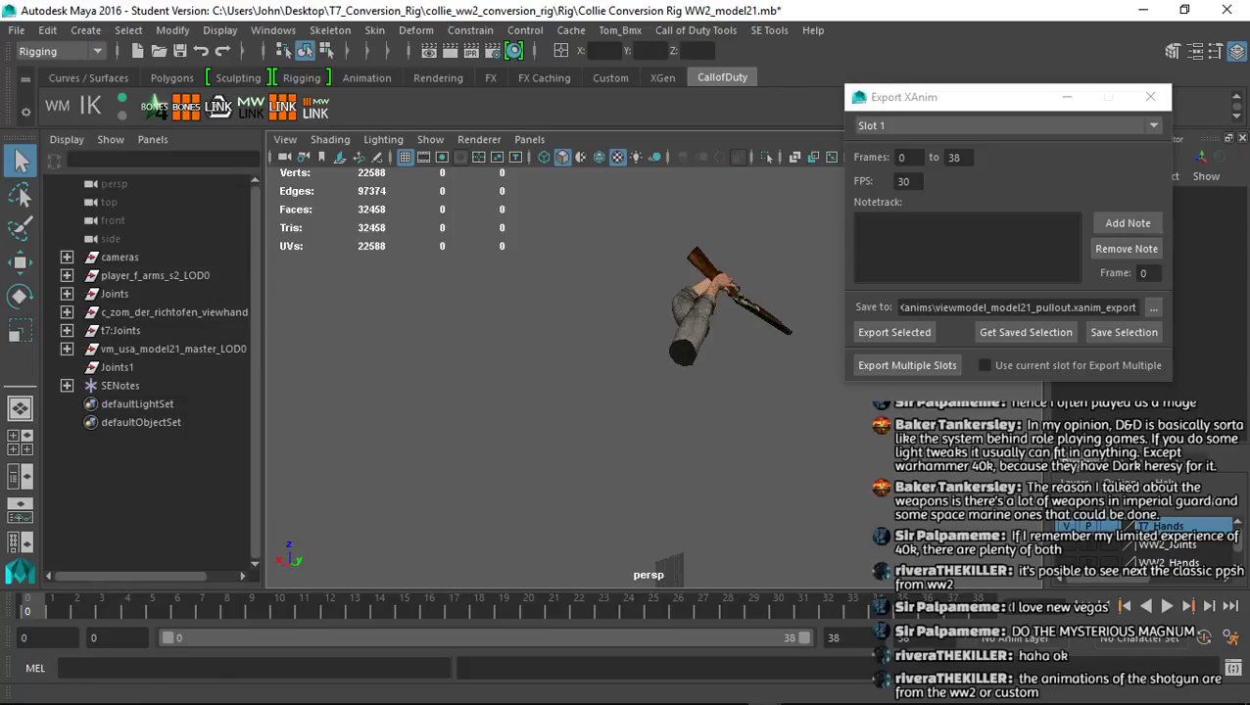
pyautogui.click(1153, 308)
pyautogui.click(956, 63)
# Select t7:Joints, export them to the pullout XAnim file and close the export window
pyautogui.click(121, 330)
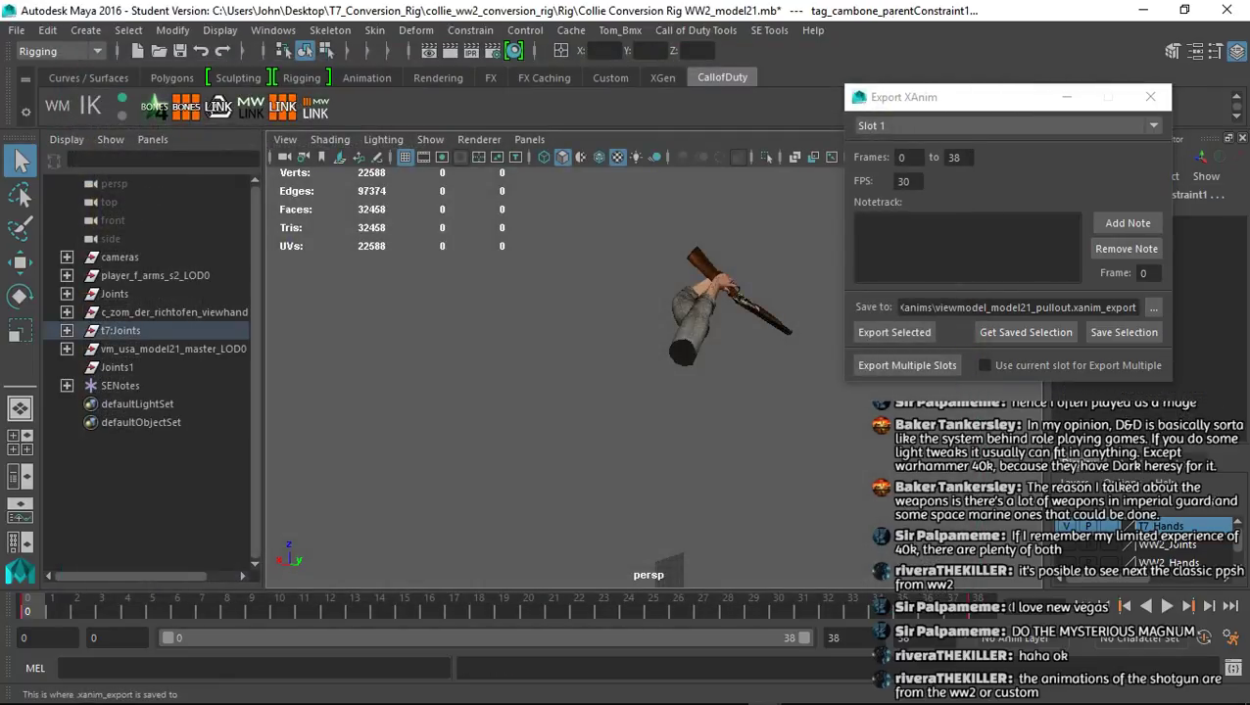
pyautogui.click(894, 332)
pyautogui.click(625, 377)
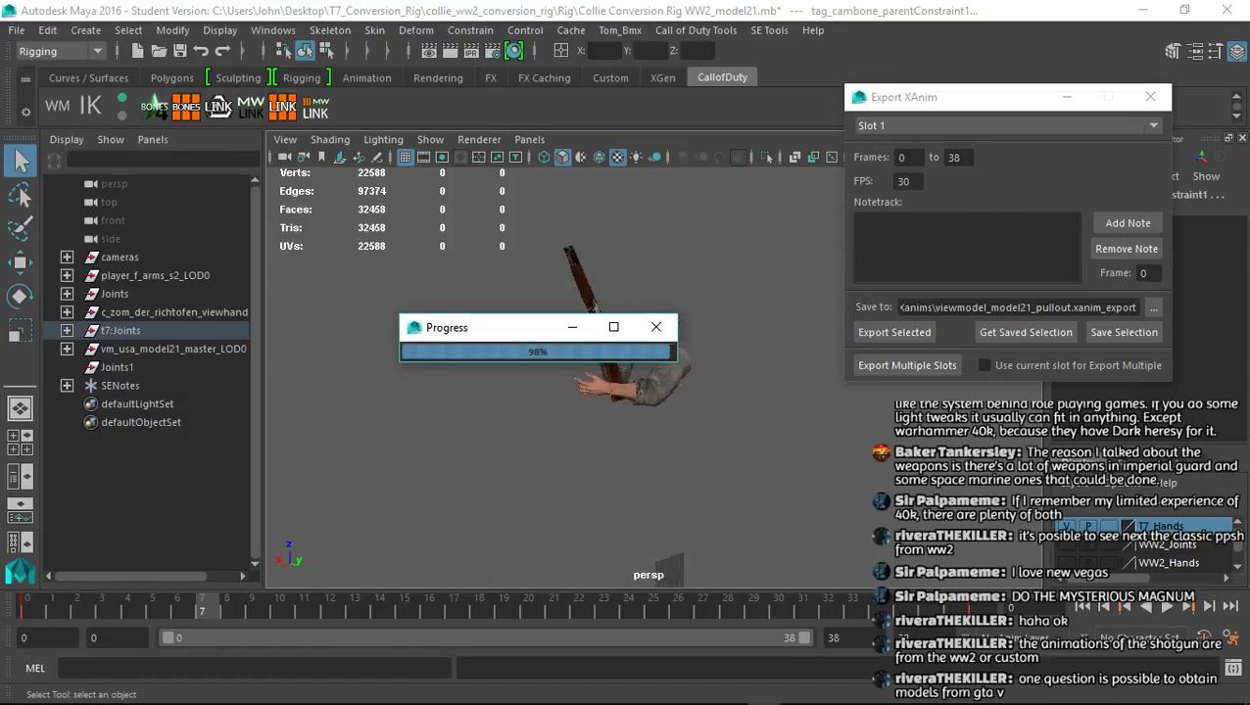
pyautogui.click(1150, 96)
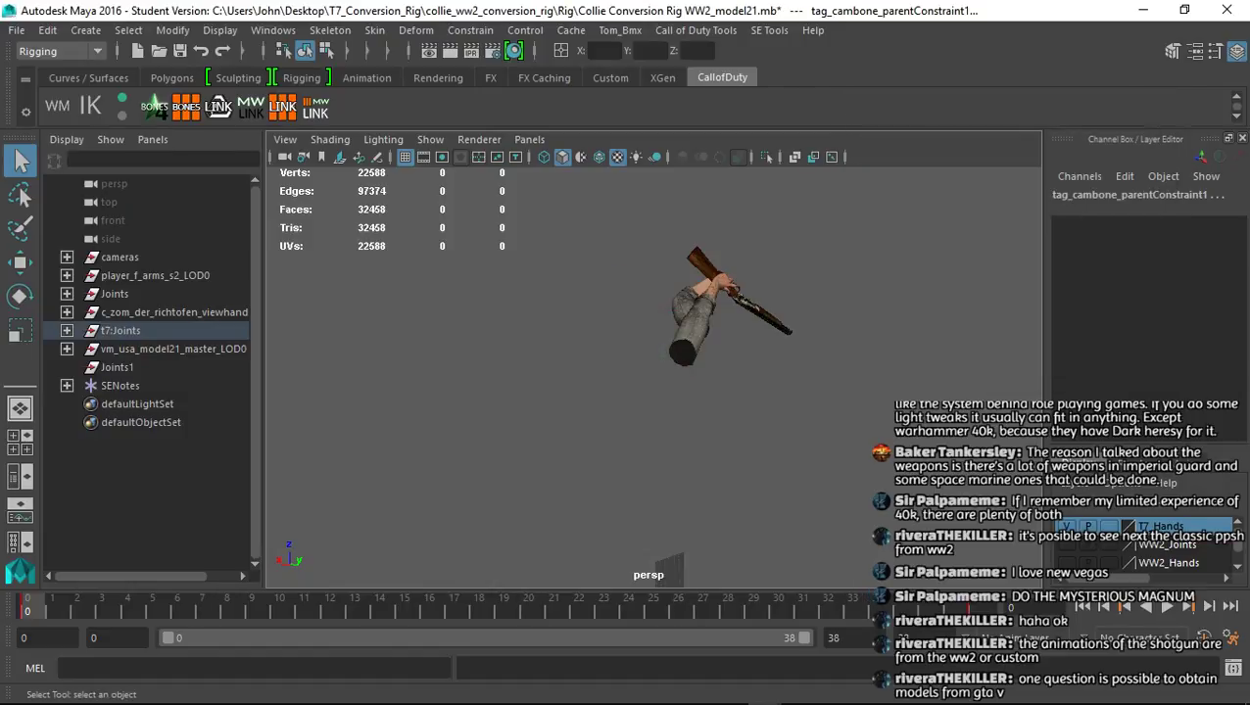
# Reload the clean Collie Conversion Rig WW2_model21.mb scene, discarding the pullout import without saving
pyautogui.click(16, 29)
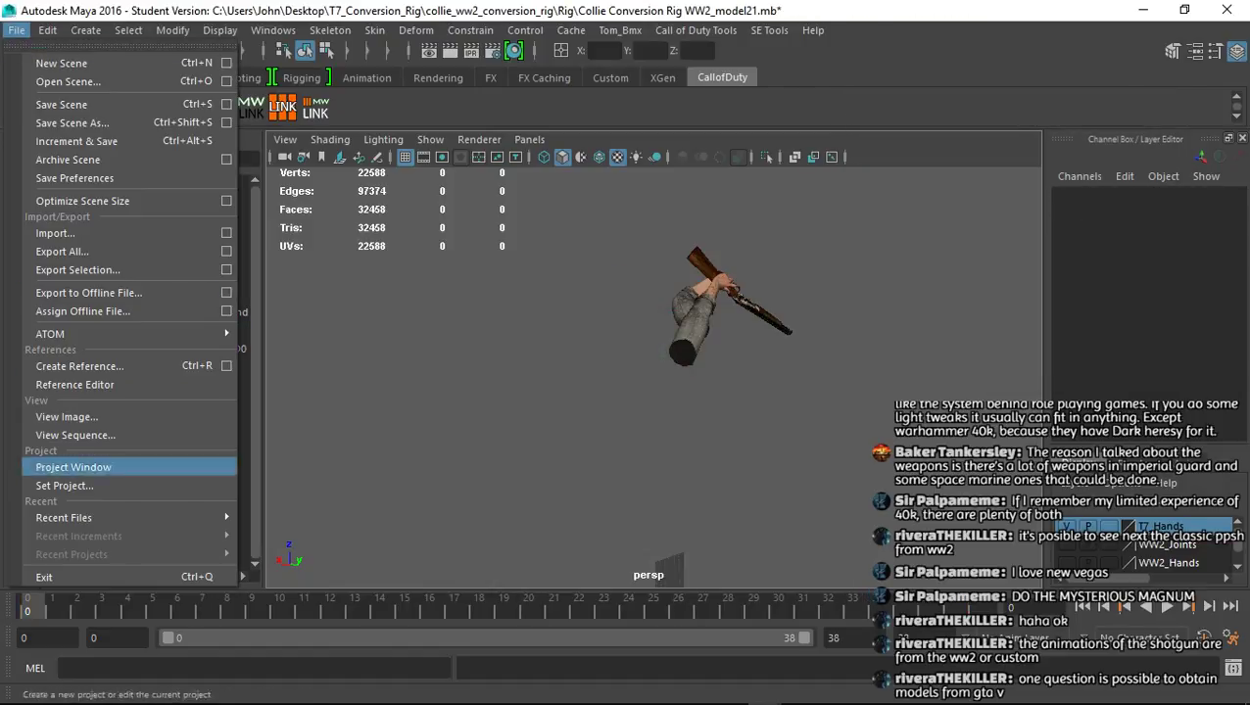
pyautogui.moveTo(147, 517)
pyautogui.click(441, 518)
pyautogui.click(625, 377)
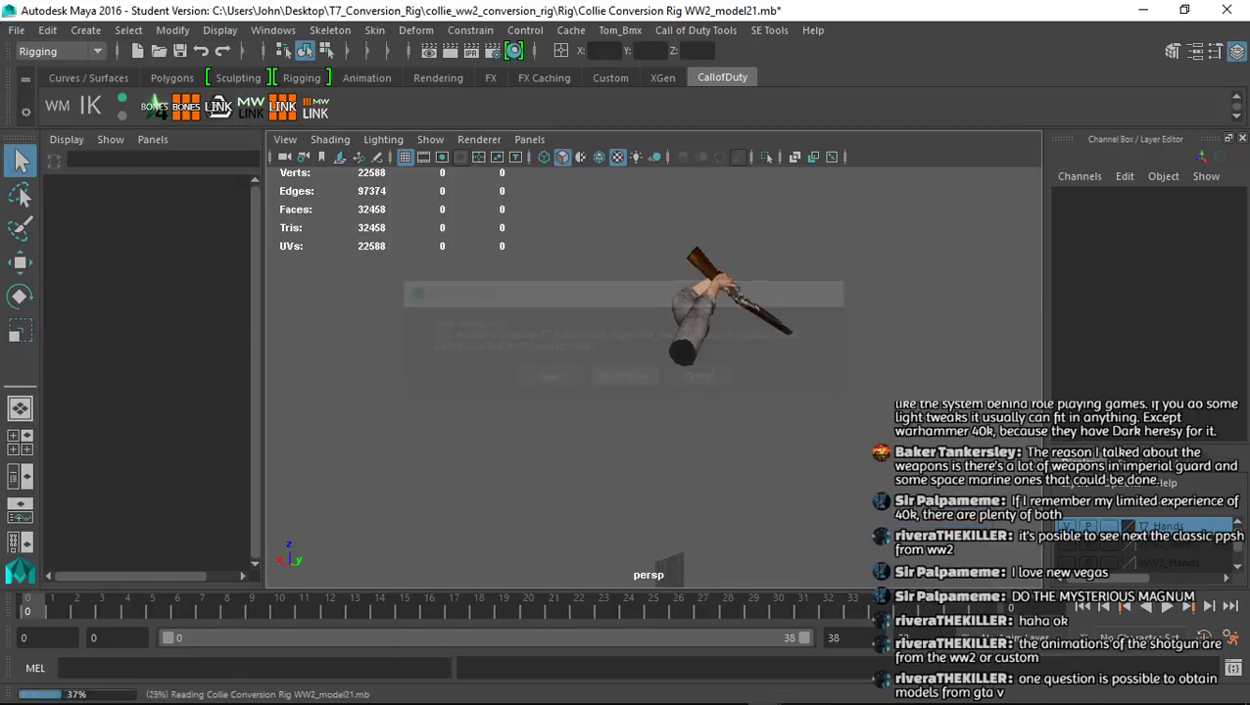
# Import va_model21_pullout_fast.seanim from Model21's SEanims folder onto the clean rig
pyautogui.click(769, 31)
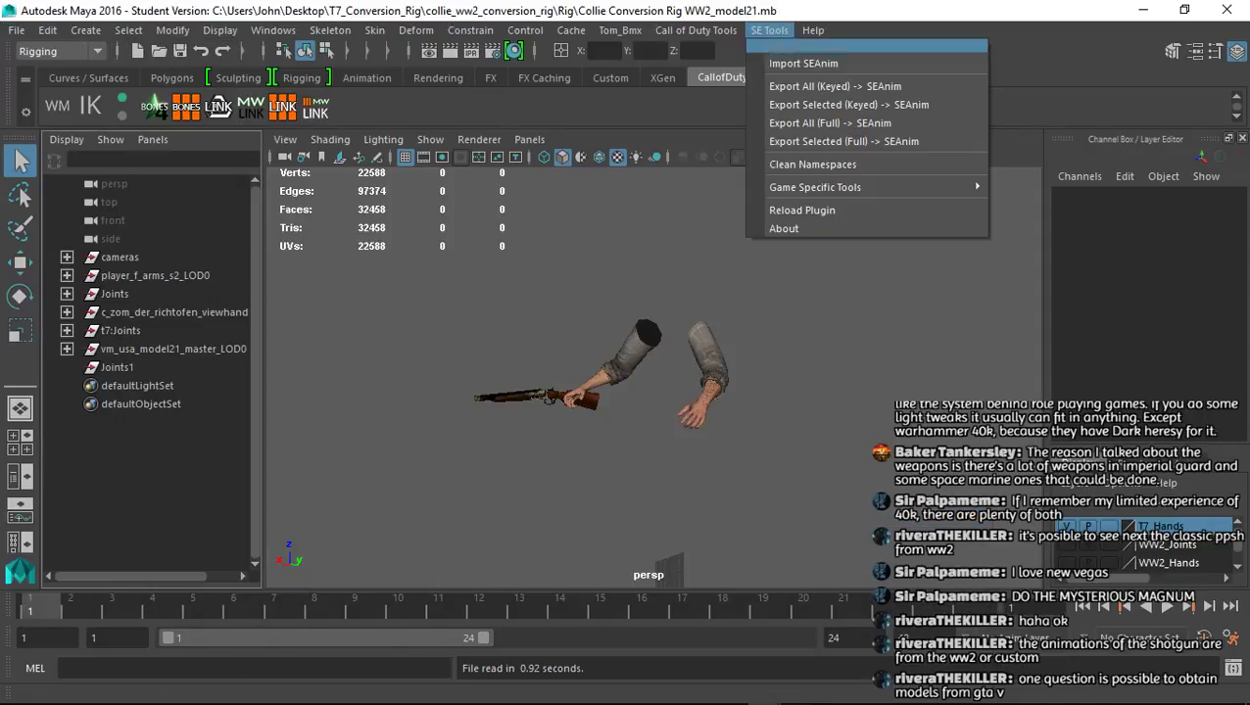
pyautogui.click(783, 63)
pyautogui.click(107, 211)
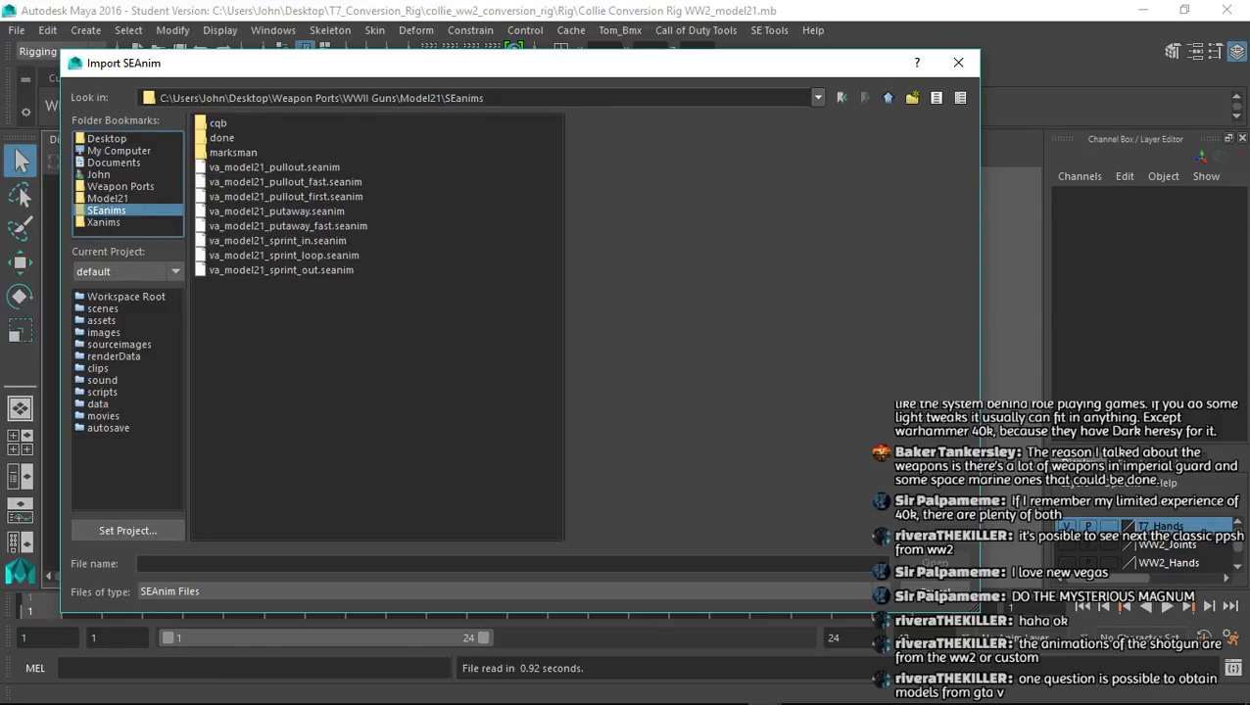
pyautogui.click(285, 182)
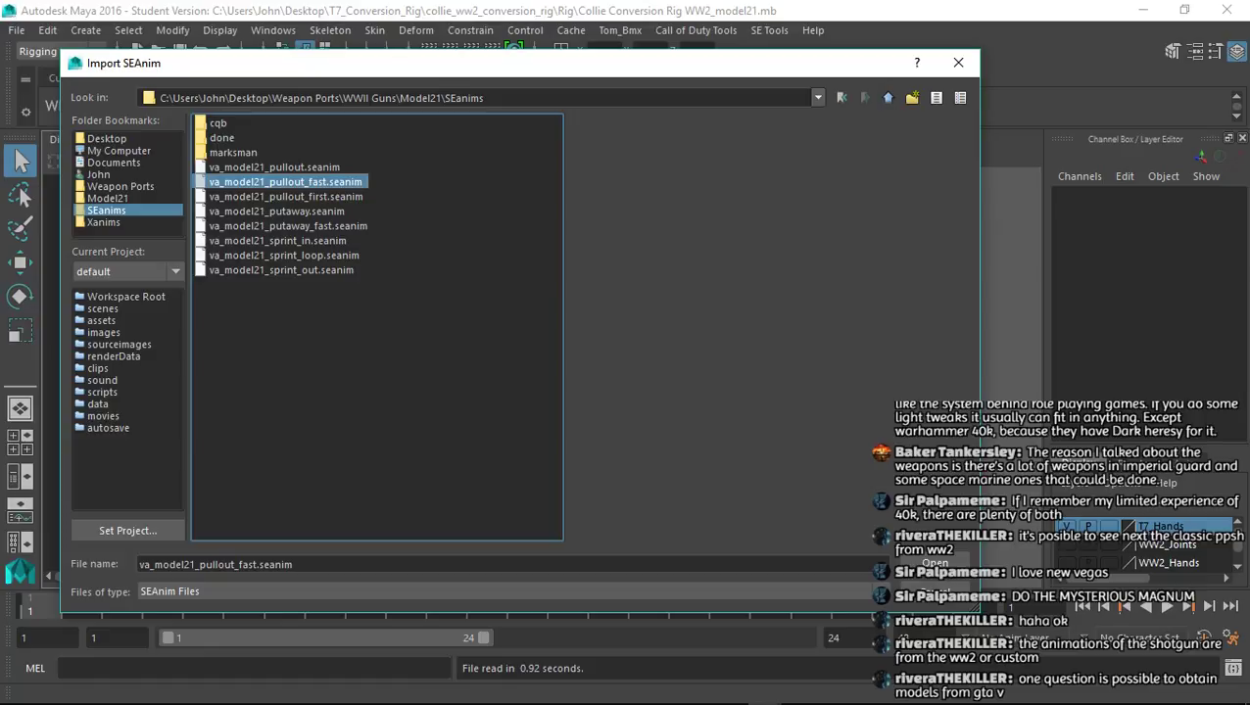
pyautogui.click(285, 197)
pyautogui.click(285, 183)
pyautogui.click(294, 565)
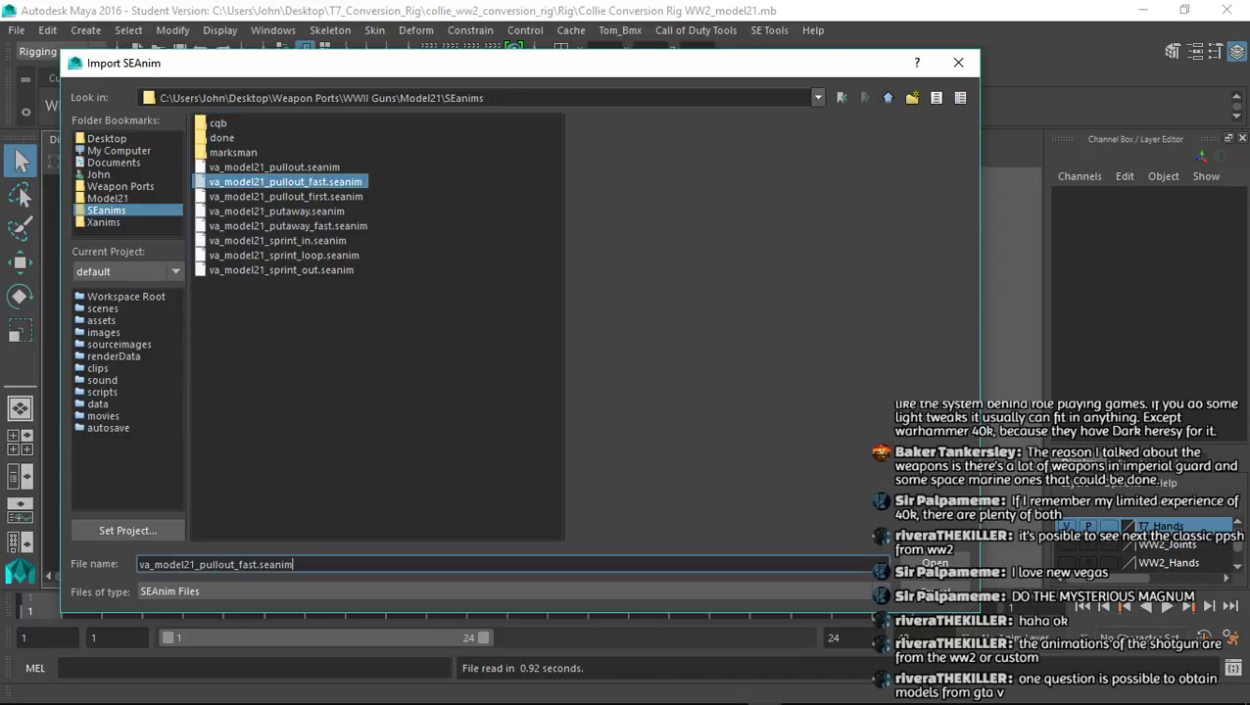
pyautogui.press('Return')
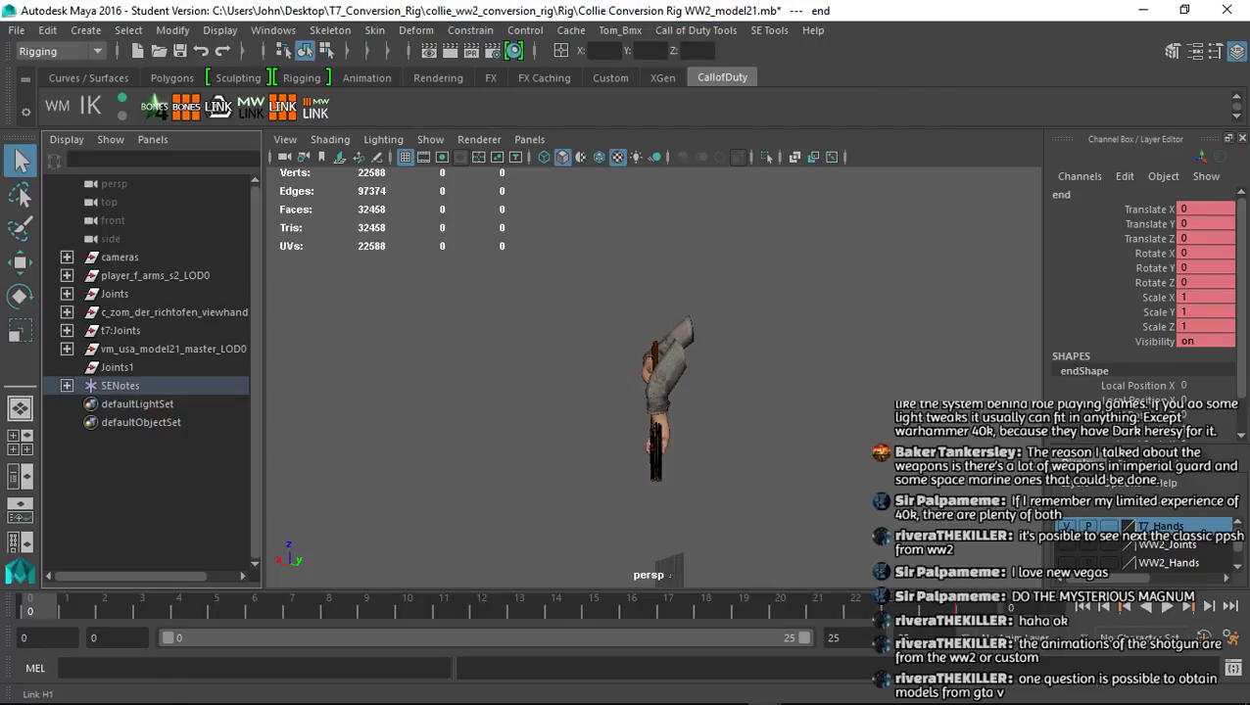
# Set up an XAnim export of t7:Joints for the fast pullout with frames 0 to 25
pyautogui.click(695, 30)
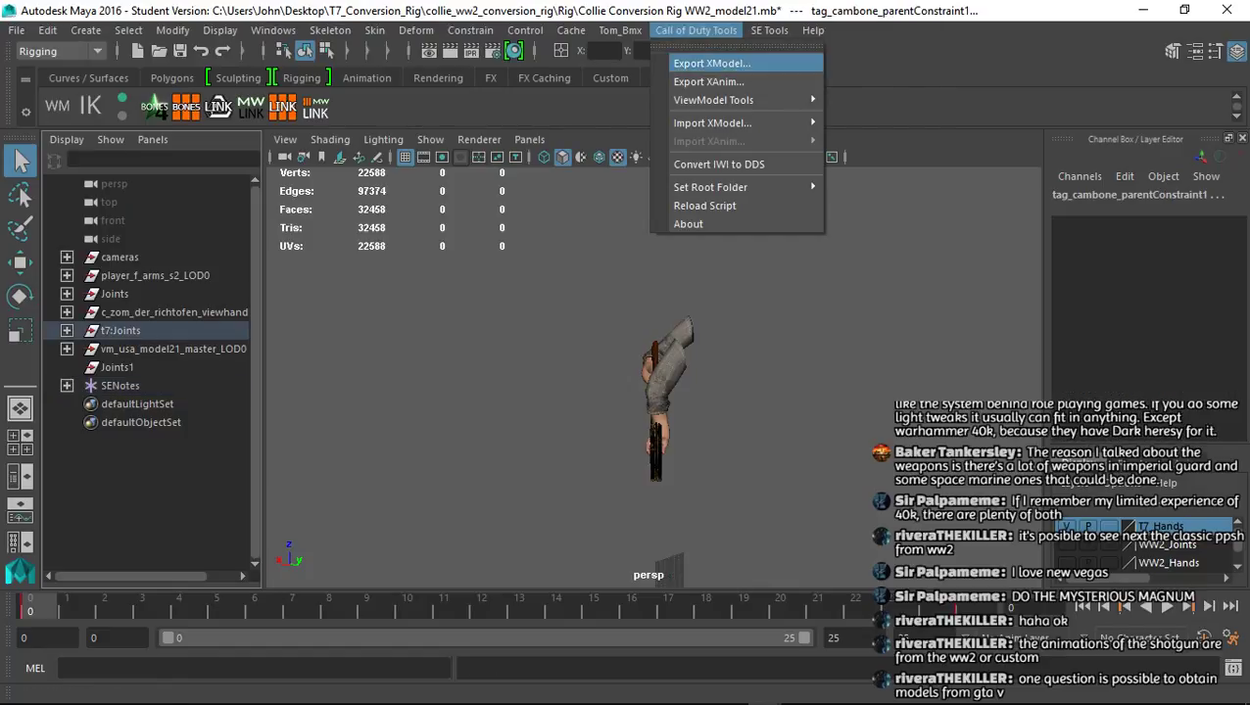
pyautogui.click(725, 81)
pyautogui.write('25')
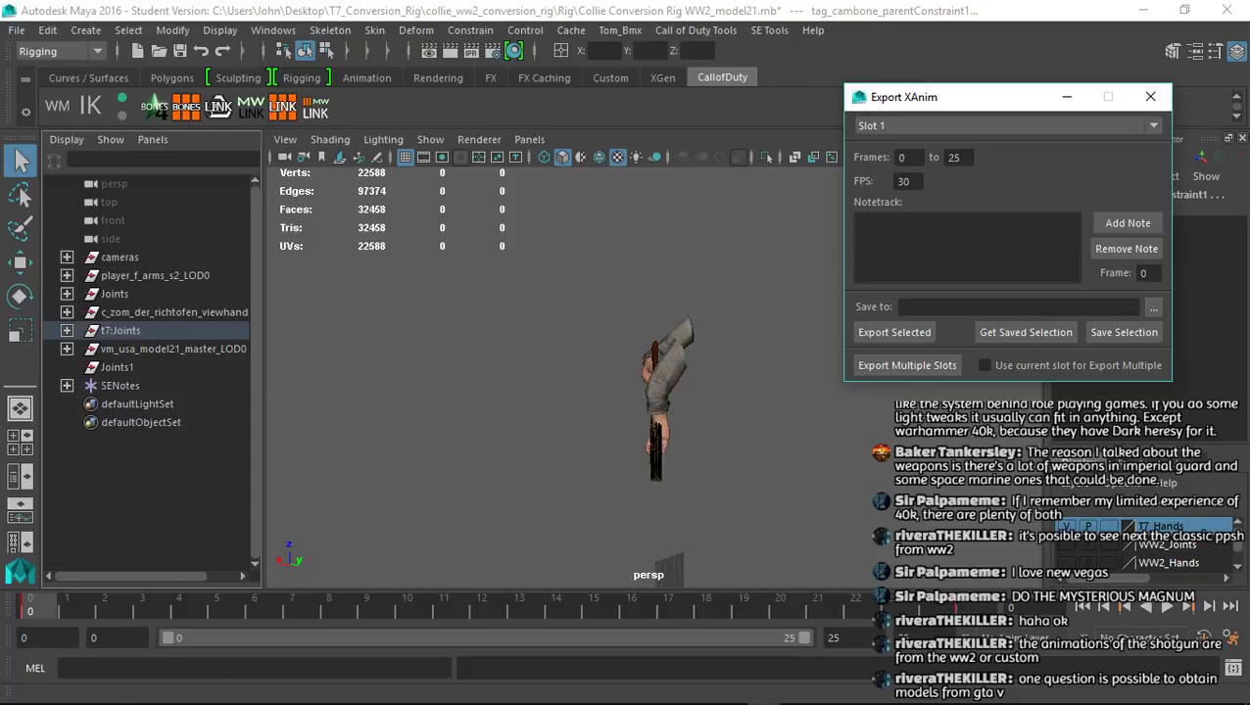
# Set the export destination to viewmodel_model21_pullout_quick in Model21's Xanims folder
pyautogui.click(1153, 306)
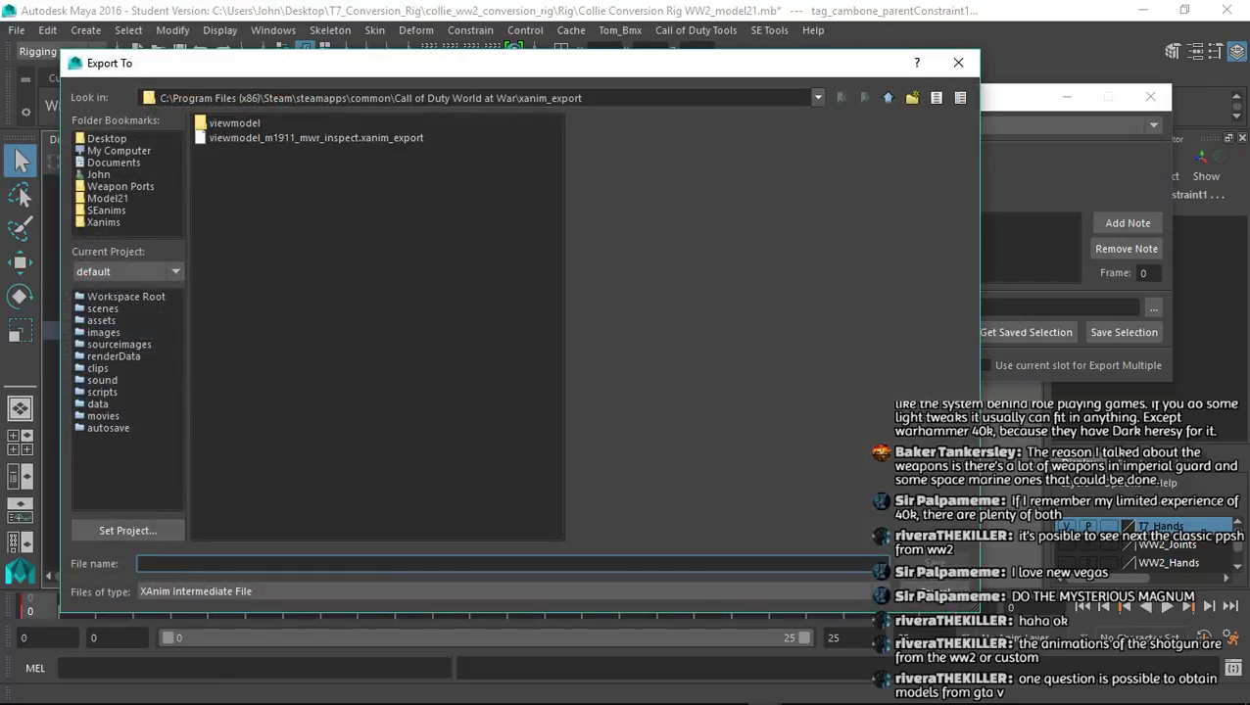
pyautogui.click(103, 223)
pyautogui.click(306, 211)
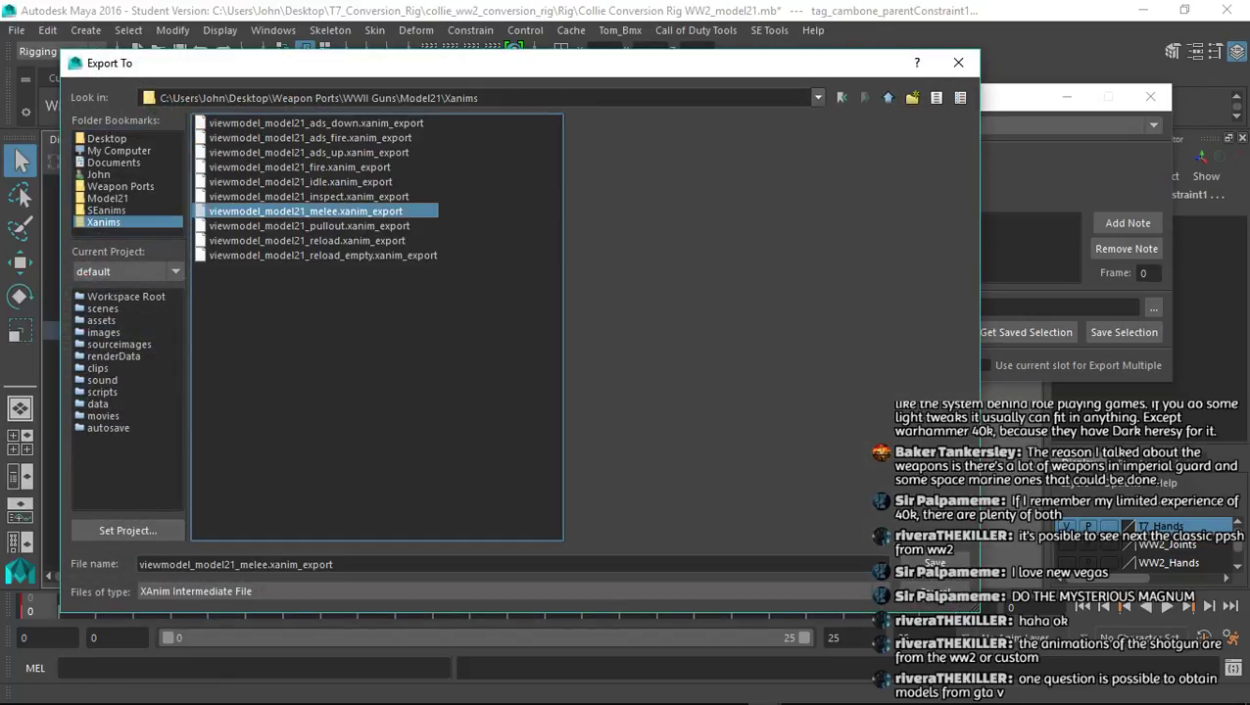
pyautogui.moveTo(338, 565); pyautogui.dragTo(240, 566)
pyautogui.press('BackSpace')
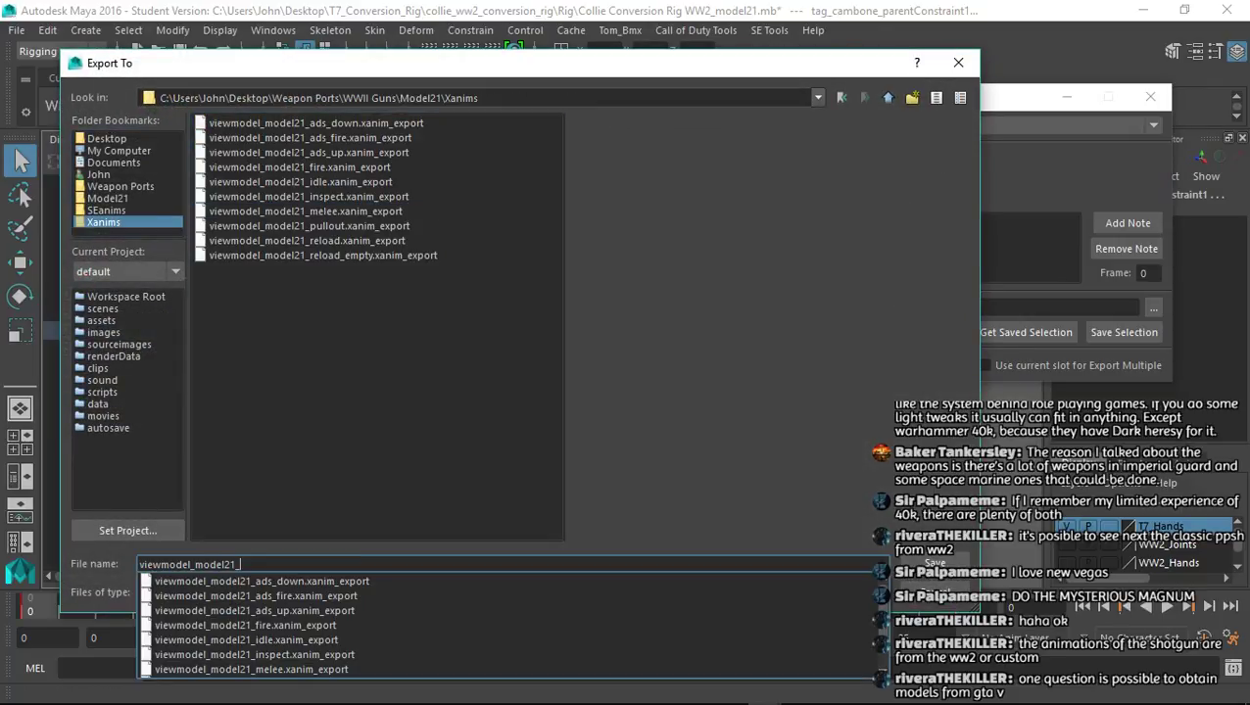
pyautogui.write('pullout')
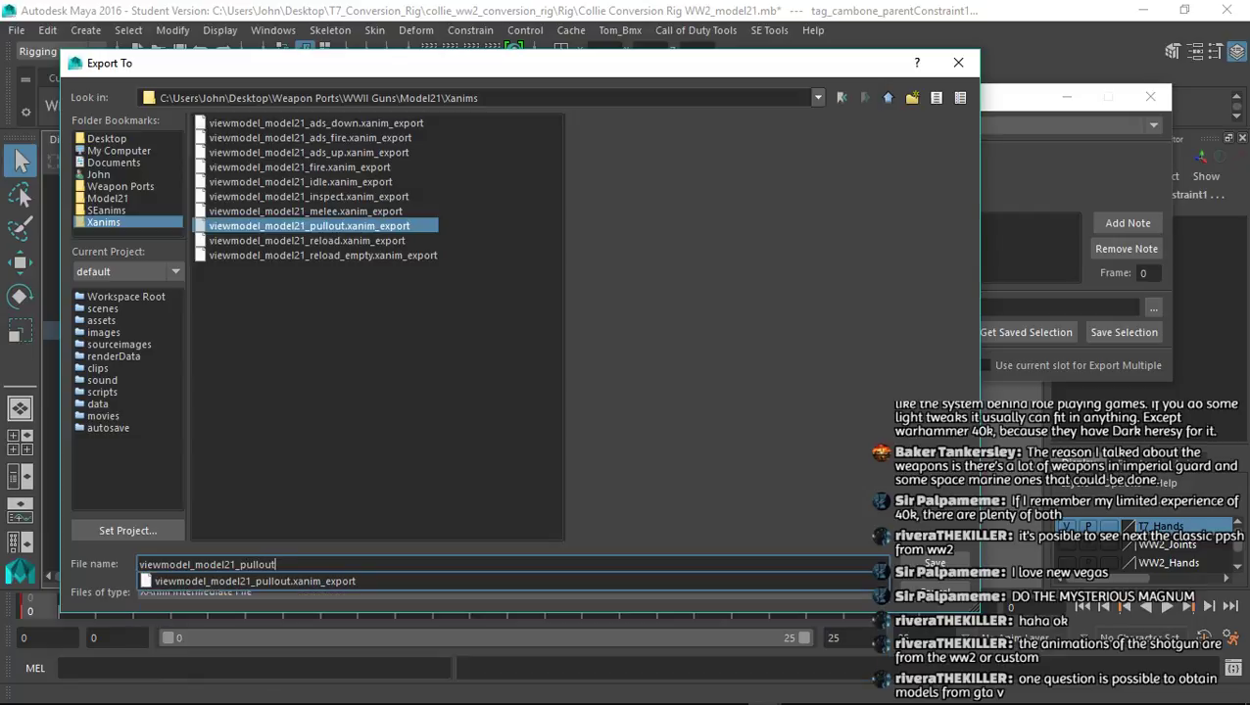
pyautogui.write('_qui')
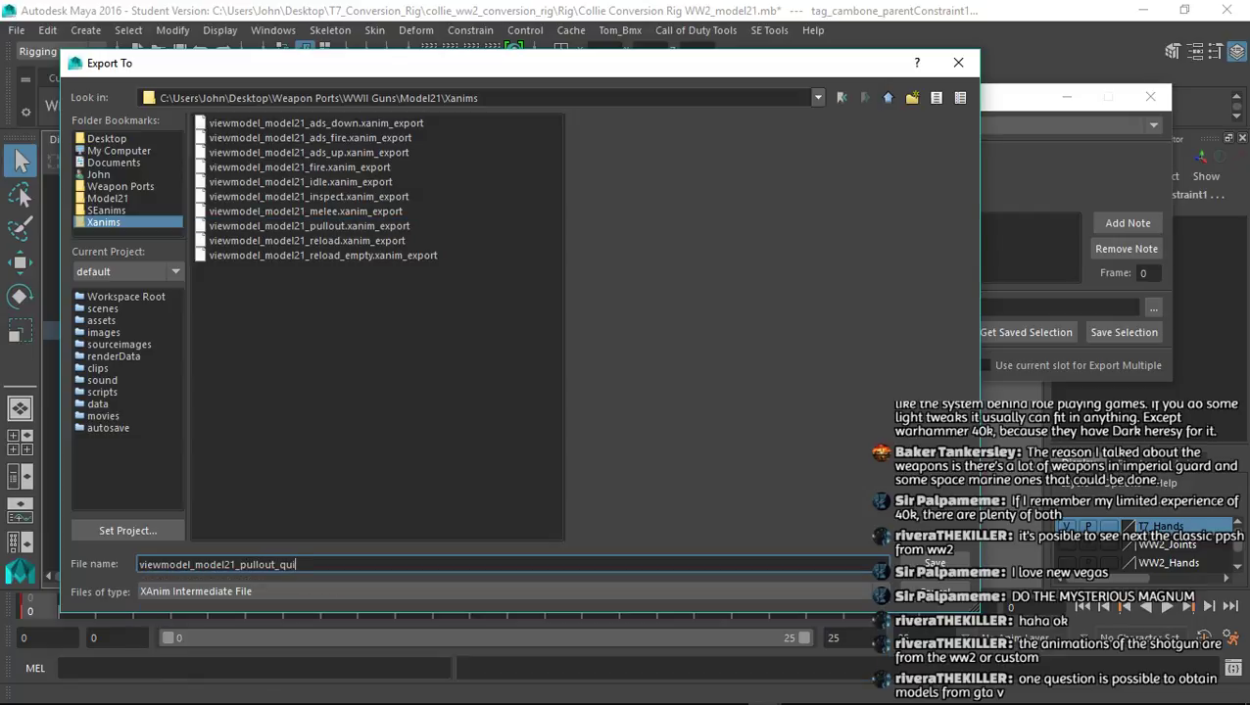
pyautogui.write('ck')
pyautogui.press('Return')
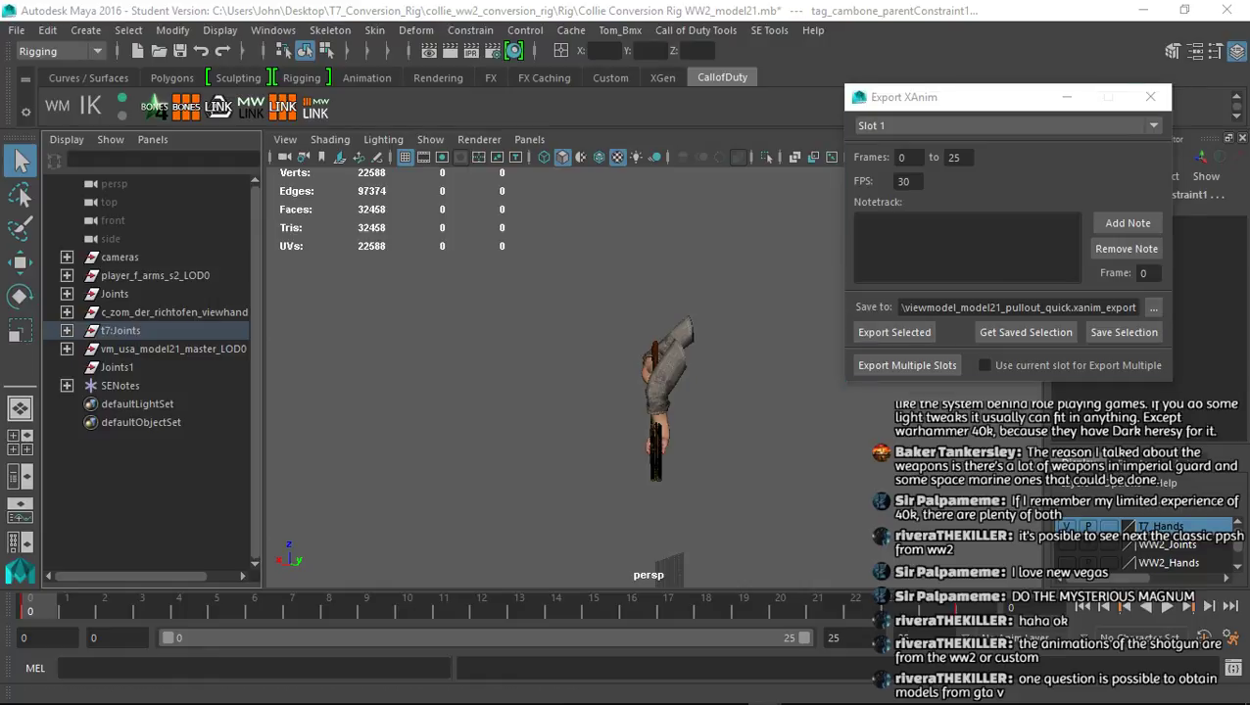
# Export the selected T7 joints to the pullout_quick XAnim file and close the export window
pyautogui.click(894, 332)
pyautogui.click(624, 377)
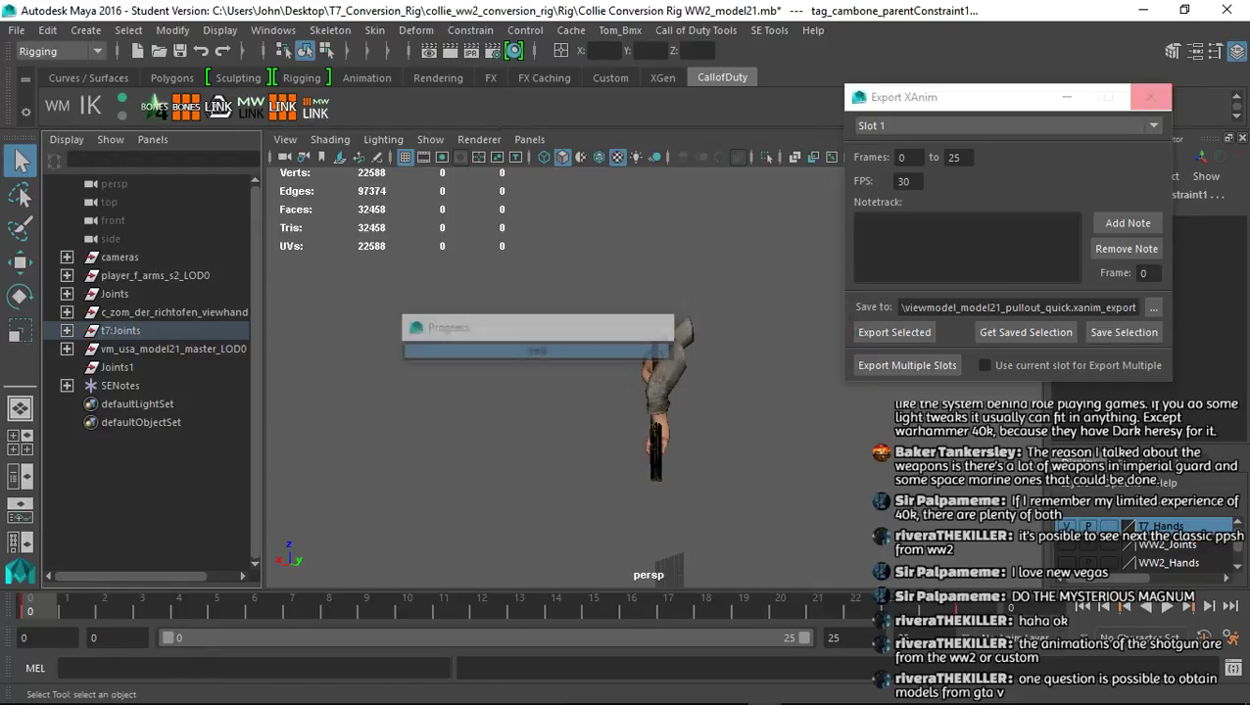
pyautogui.click(1151, 97)
# Reload the clean Collie Conversion Rig WW2_model21.mb scene, discarding the pullout_fast import without saving
pyautogui.keyDown('alt'); pyautogui.moveTo(666, 411); pyautogui.dragTo(774, 411); pyautogui.keyUp('alt')
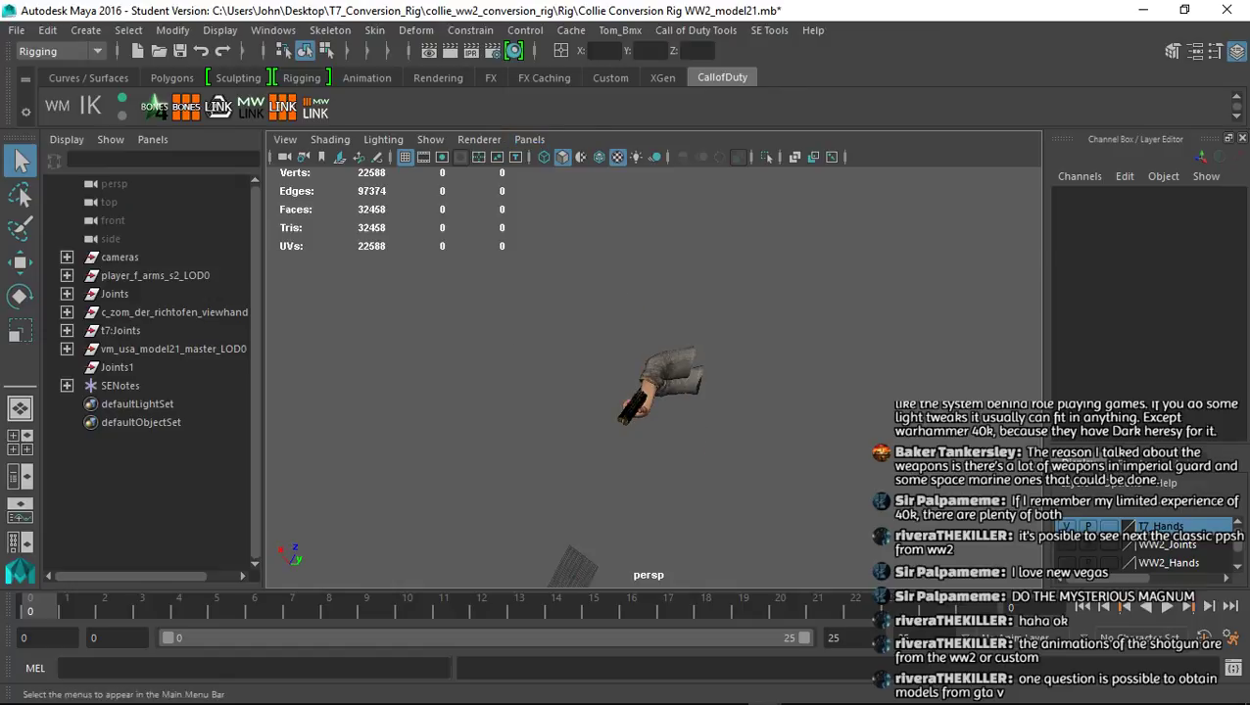
pyautogui.click(17, 29)
pyautogui.click(392, 593)
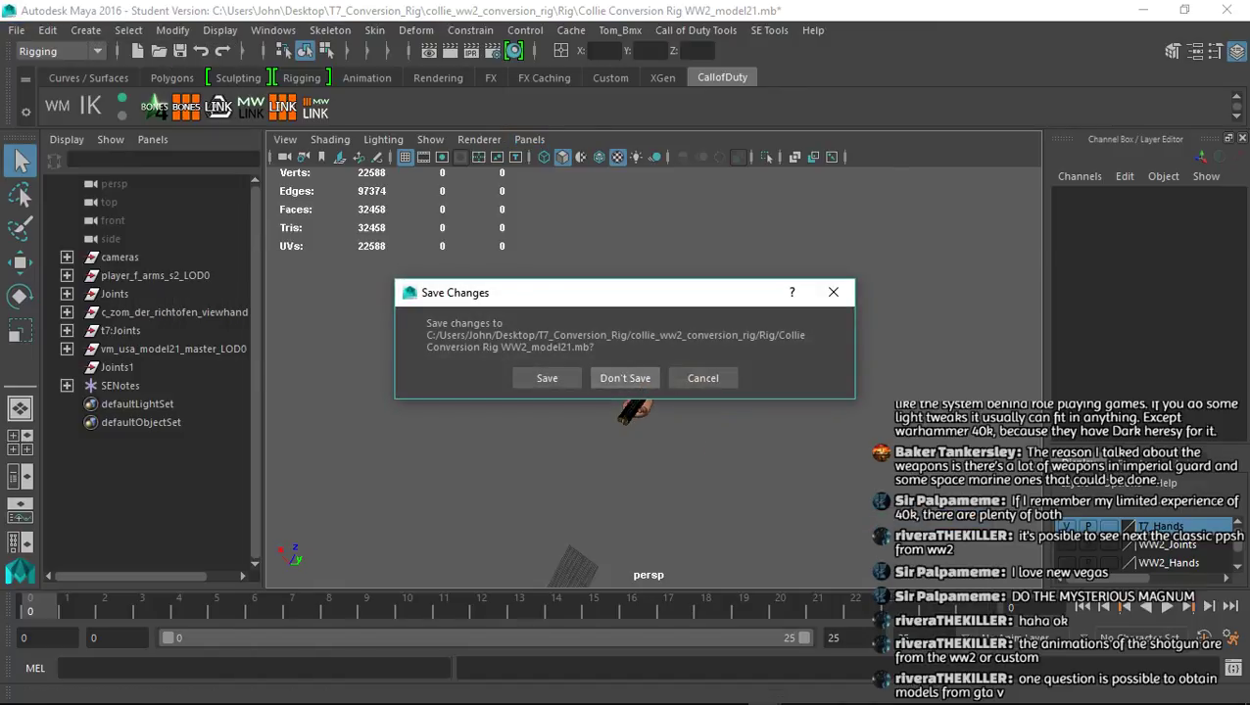
pyautogui.press('Return')
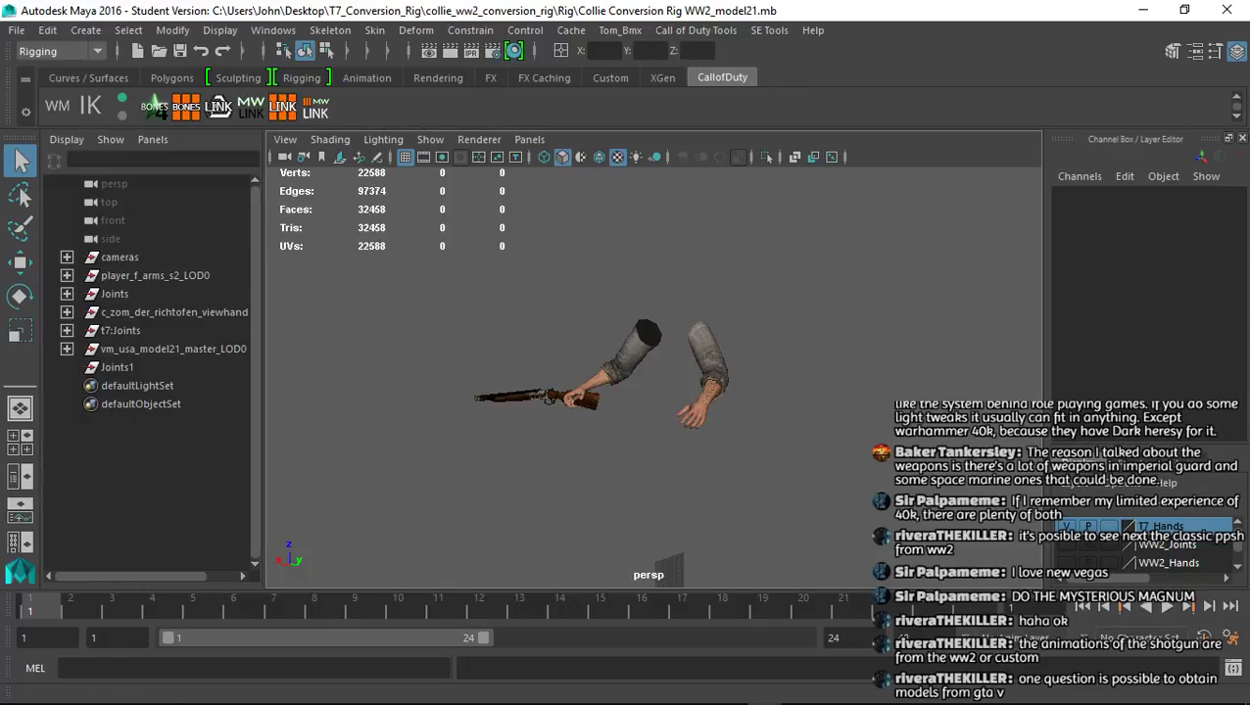
# Import the first-pullout animation va_model21_pullout_first.seanim from Model21's SEanims folder onto the clean rig
pyautogui.click(769, 30)
pyautogui.click(783, 62)
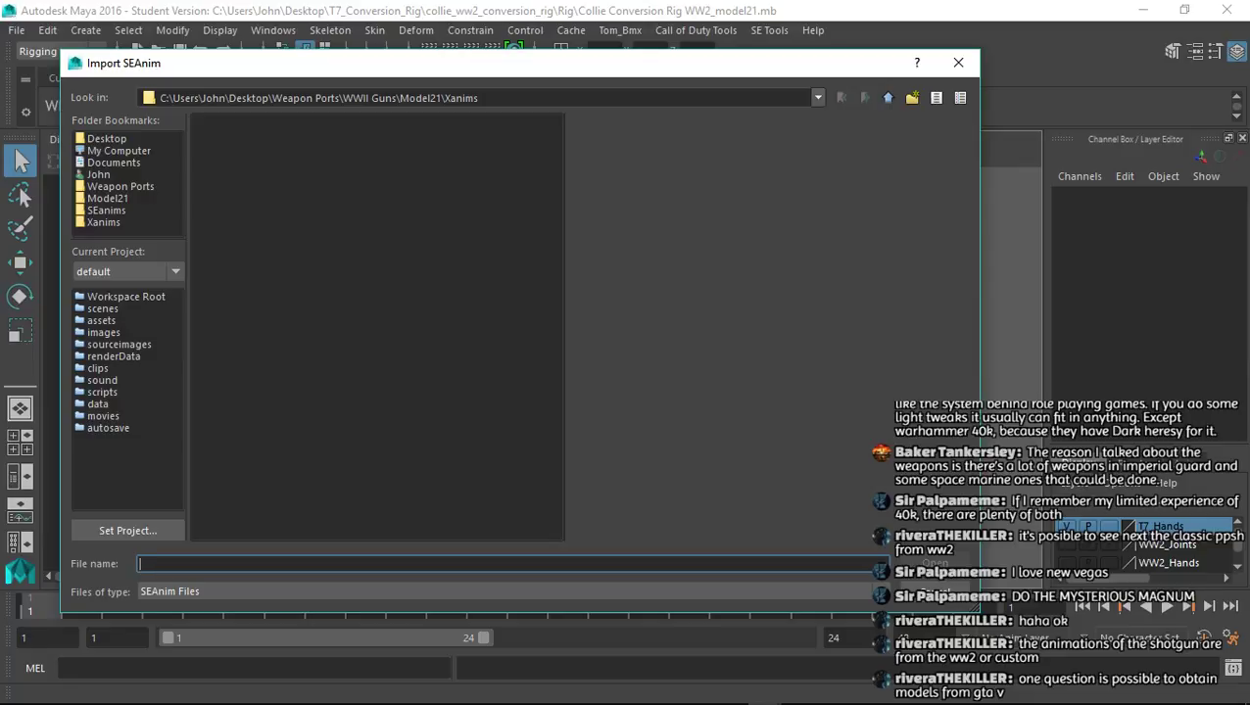
pyautogui.click(107, 210)
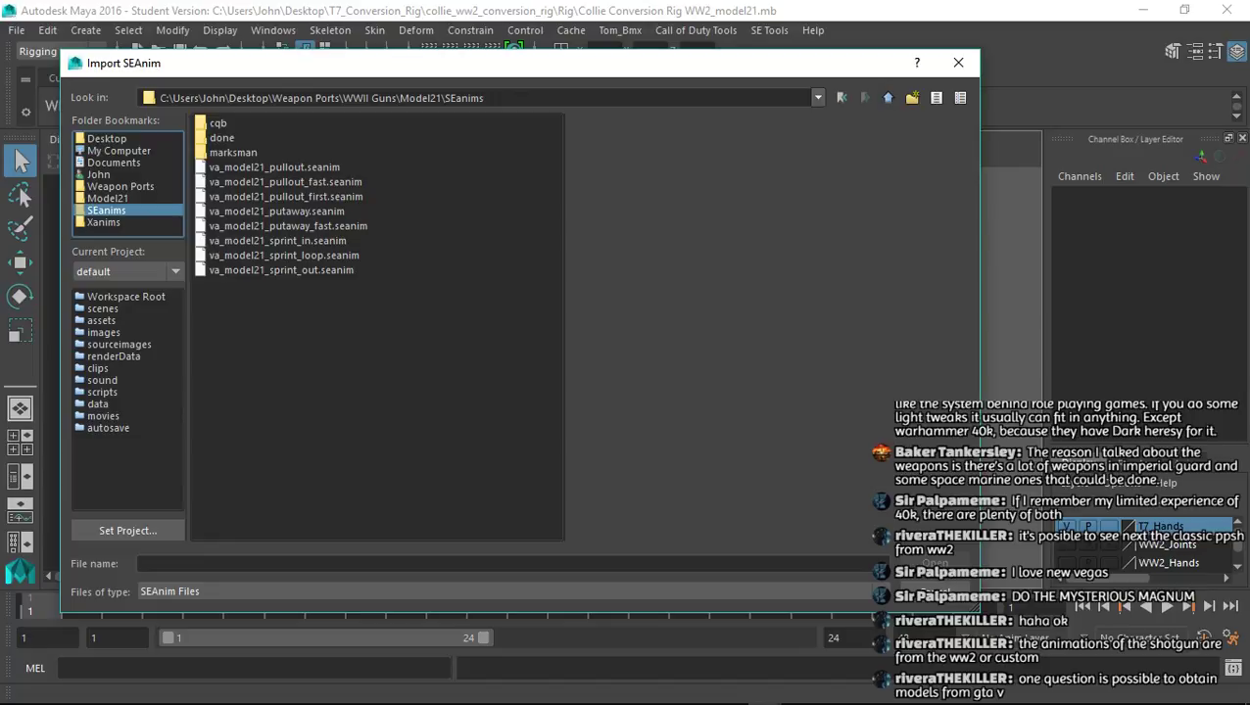
pyautogui.click(285, 197)
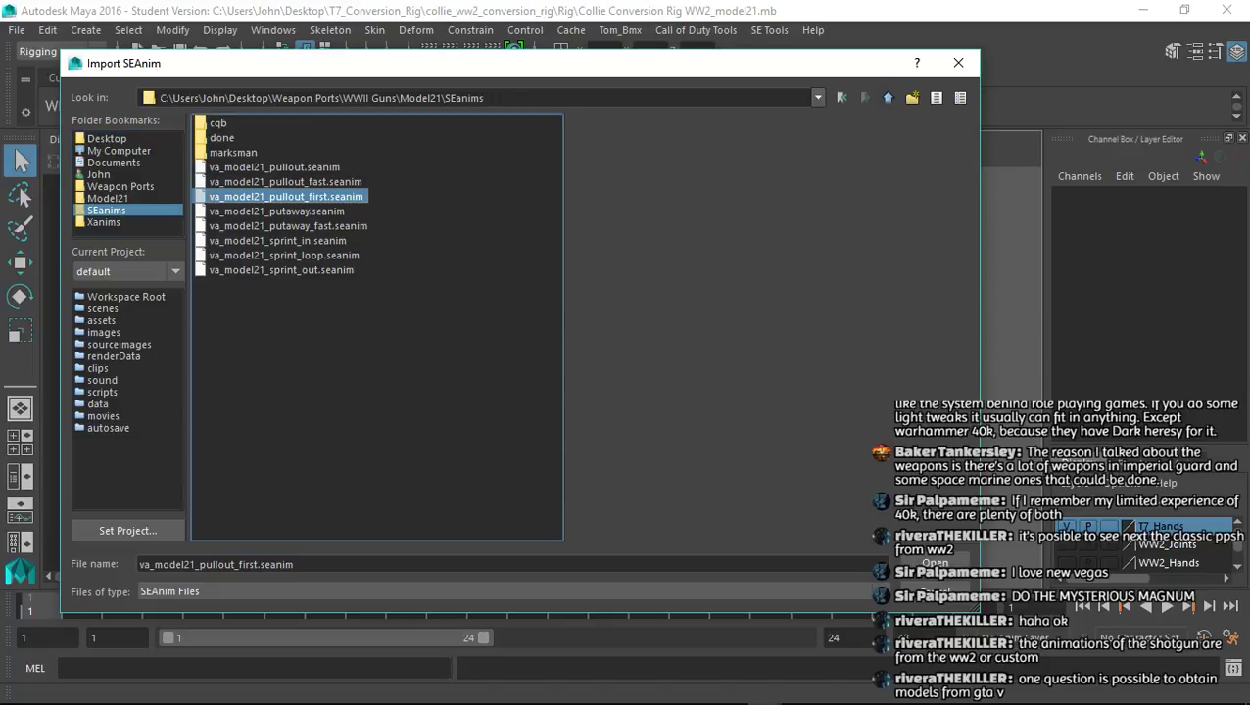
pyautogui.click(933, 562)
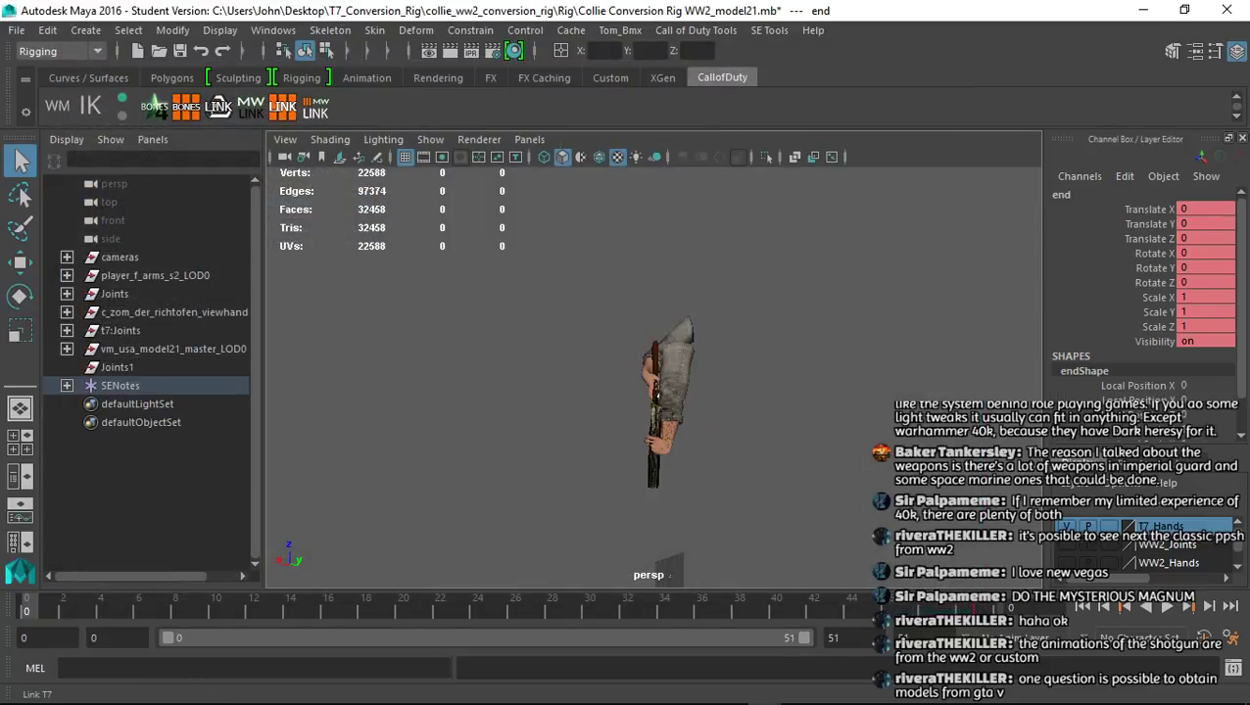
# Link the T7 rig to the first-pullout animation and set up an XAnim export of t7:Joints with frames 0 to 51
pyautogui.click(282, 107)
pyautogui.click(696, 29)
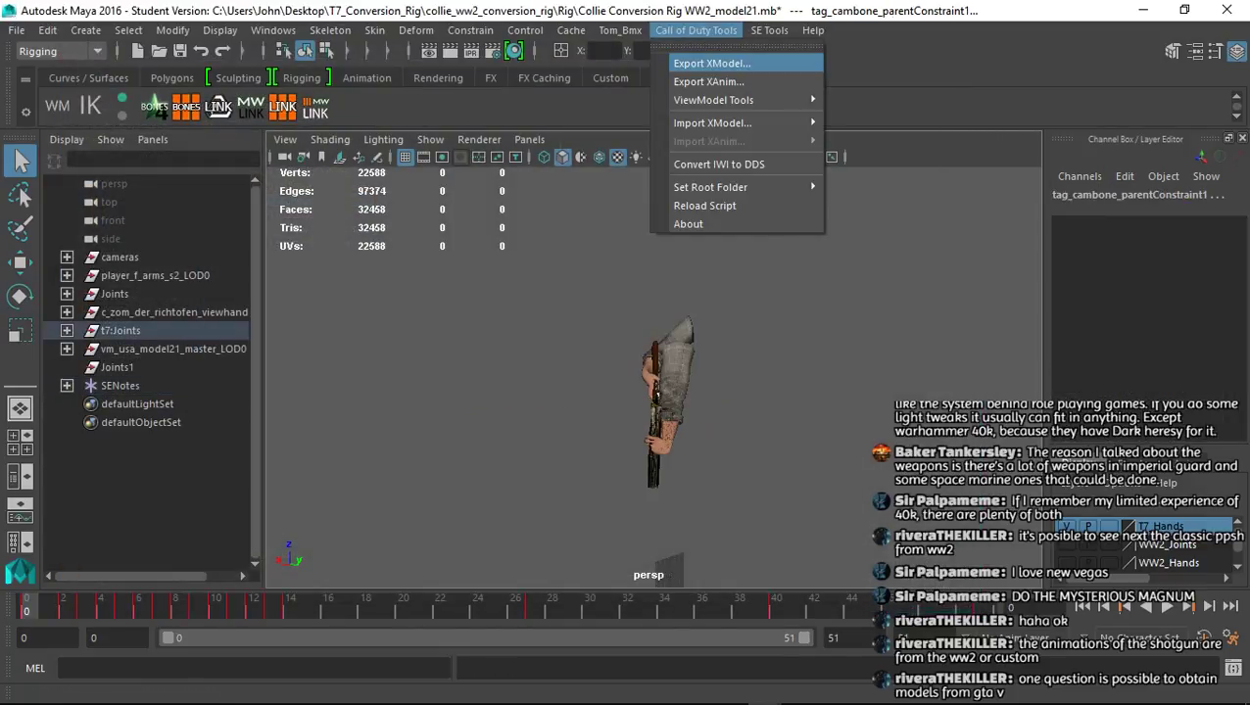
pyautogui.click(725, 63)
pyautogui.doubleClick(953, 158)
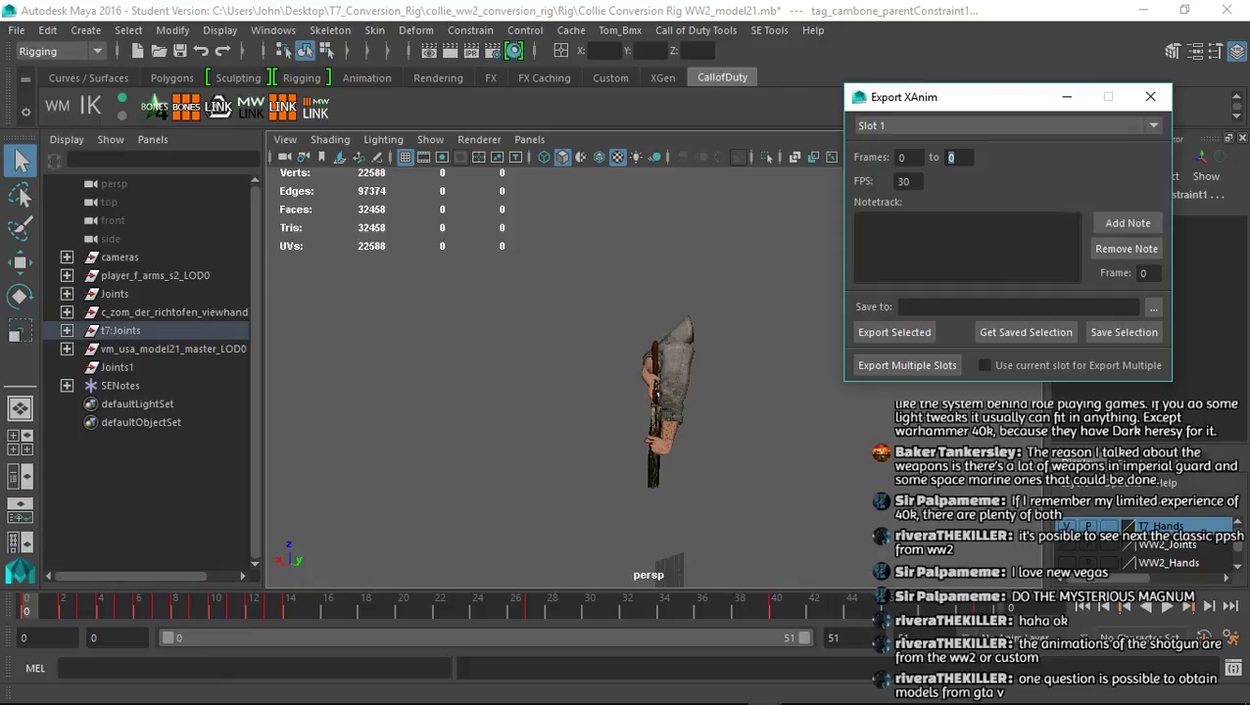
pyautogui.write('51')
# Set the export destination to viewmodel_model21_first_raise in Model21's Xanims folder
pyautogui.click(1154, 308)
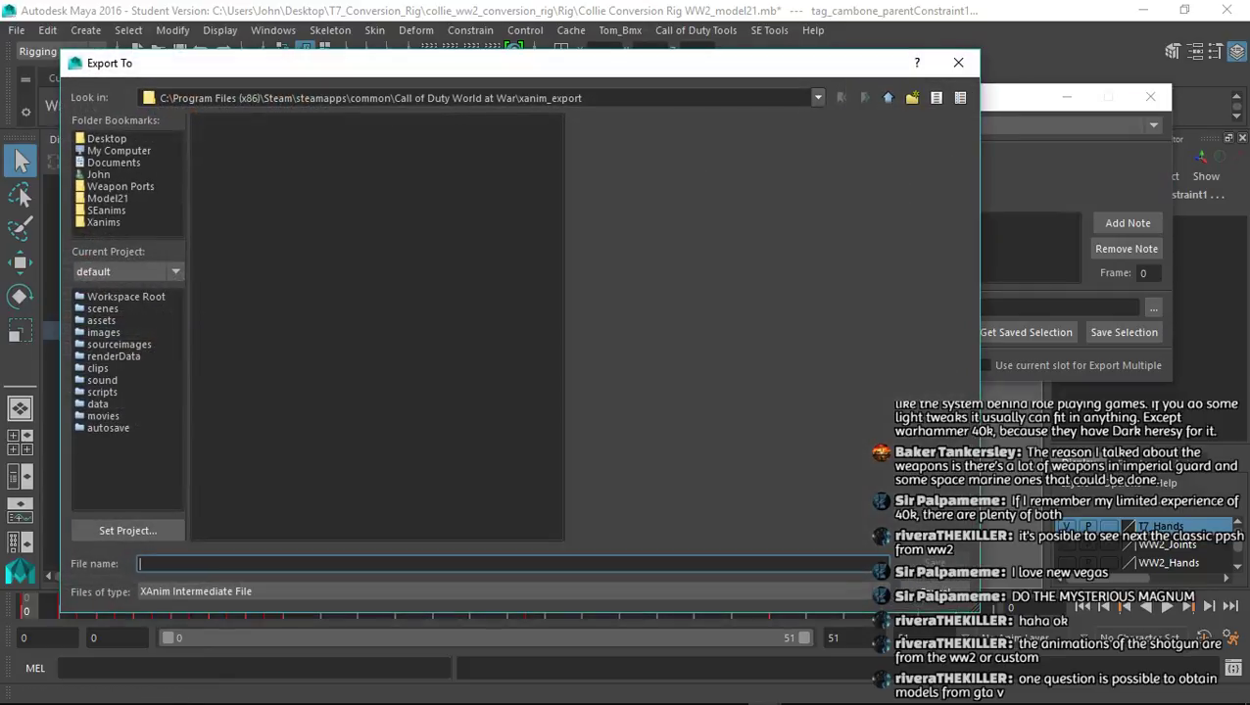
pyautogui.click(106, 210)
pyautogui.click(104, 222)
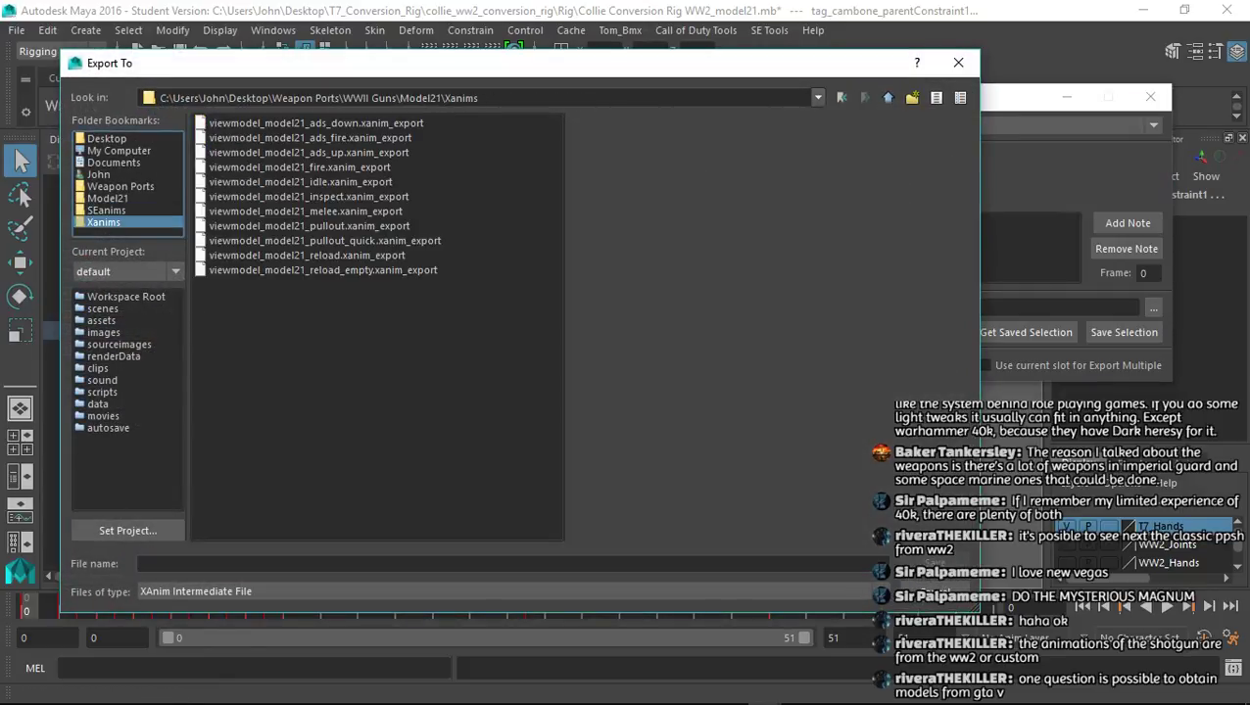
pyautogui.click(310, 226)
pyautogui.moveTo(345, 565); pyautogui.dragTo(241, 565)
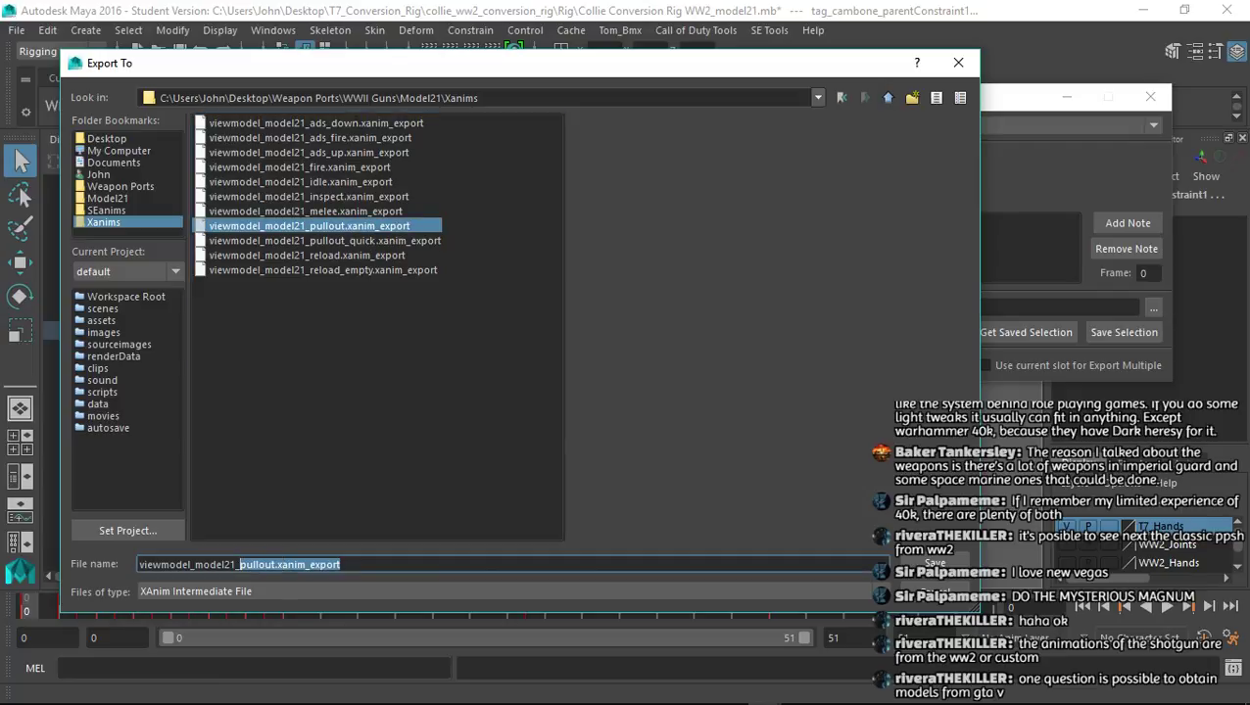
pyautogui.press('BackSpace')
pyautogui.write('fir')
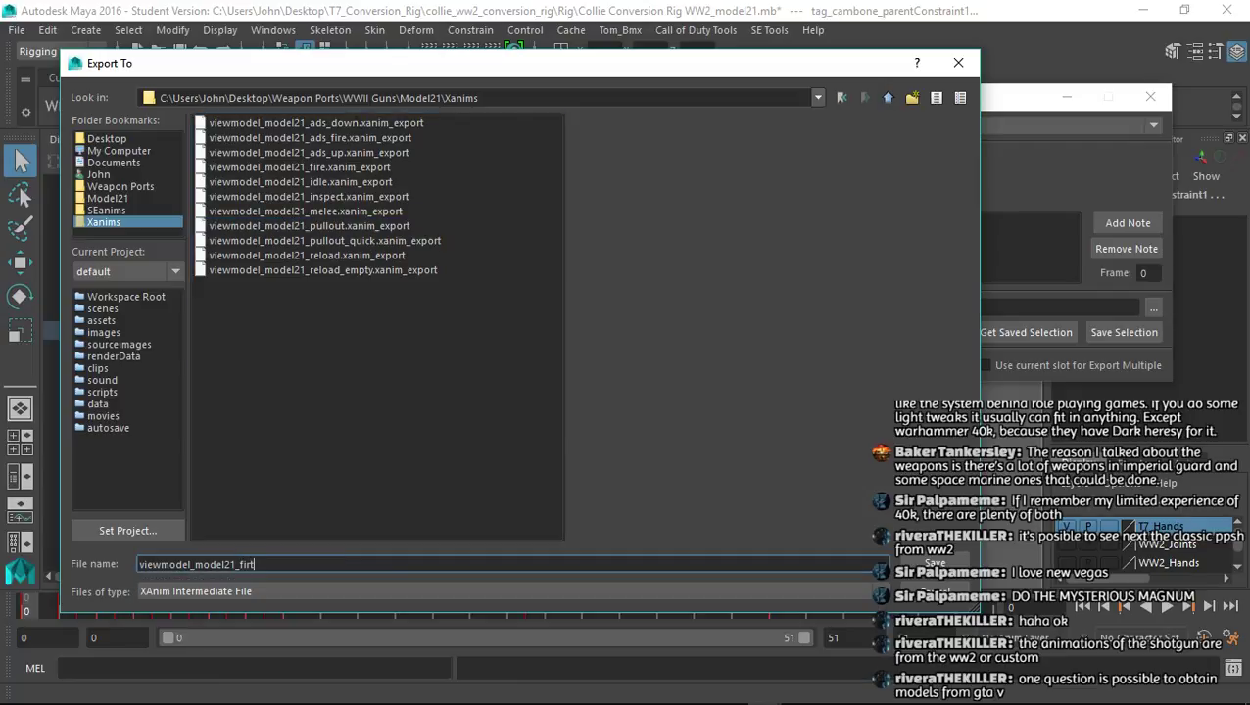
pyautogui.write('st_raise')
pyautogui.press('Return')
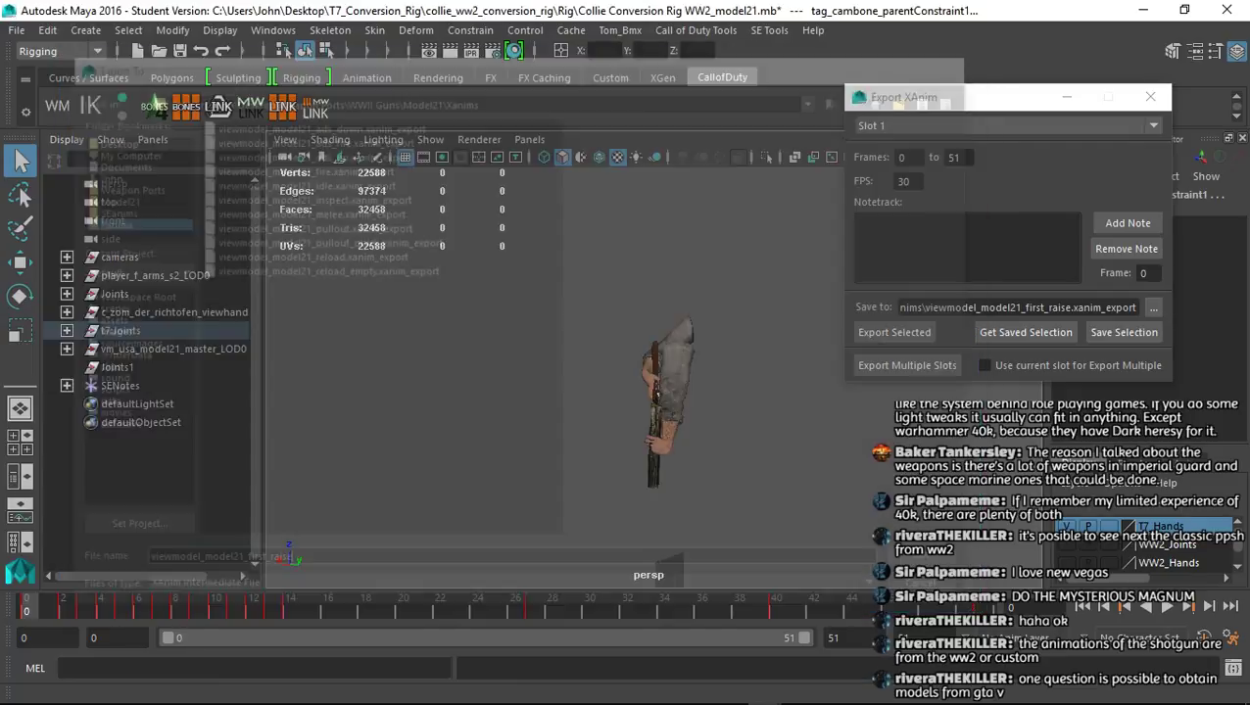
# Export the selected T7 joints to the first_raise XAnim file and close the export window
pyautogui.click(894, 332)
pyautogui.click(625, 376)
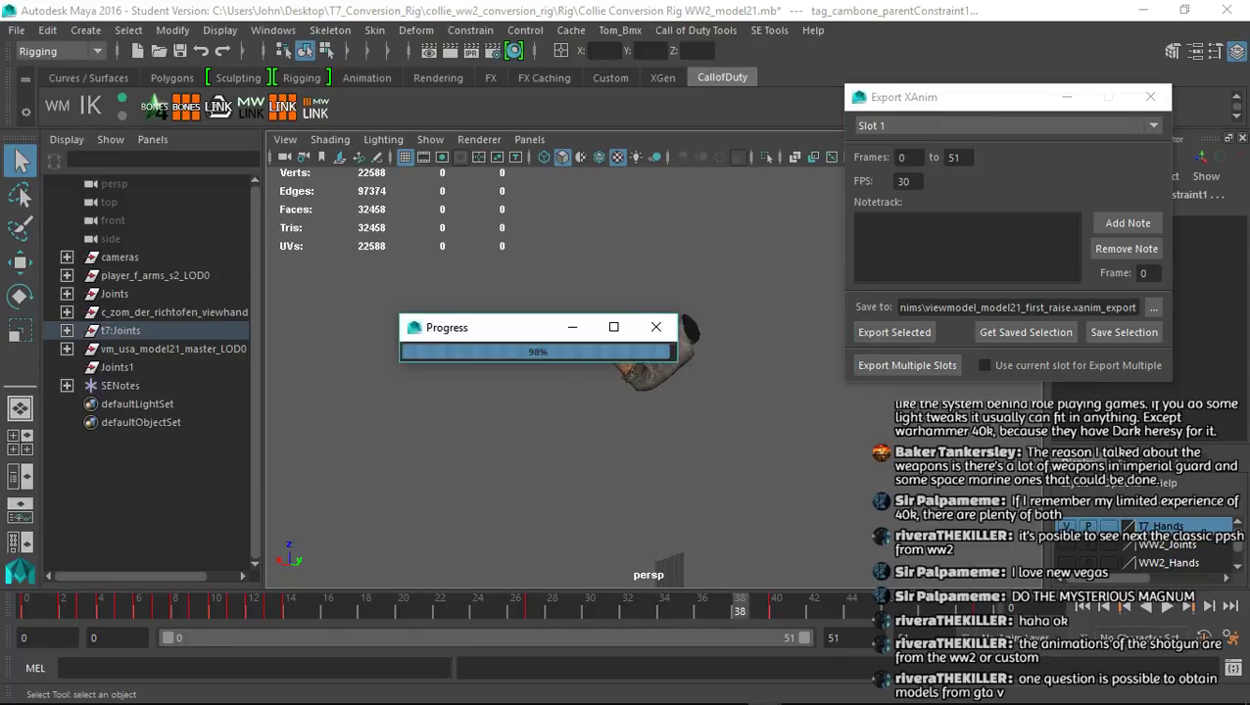
pyautogui.click(1150, 96)
# Reload the clean Collie Conversion Rig WW2_model21.mb scene, discarding the pullout_first import without saving
pyautogui.click(17, 29)
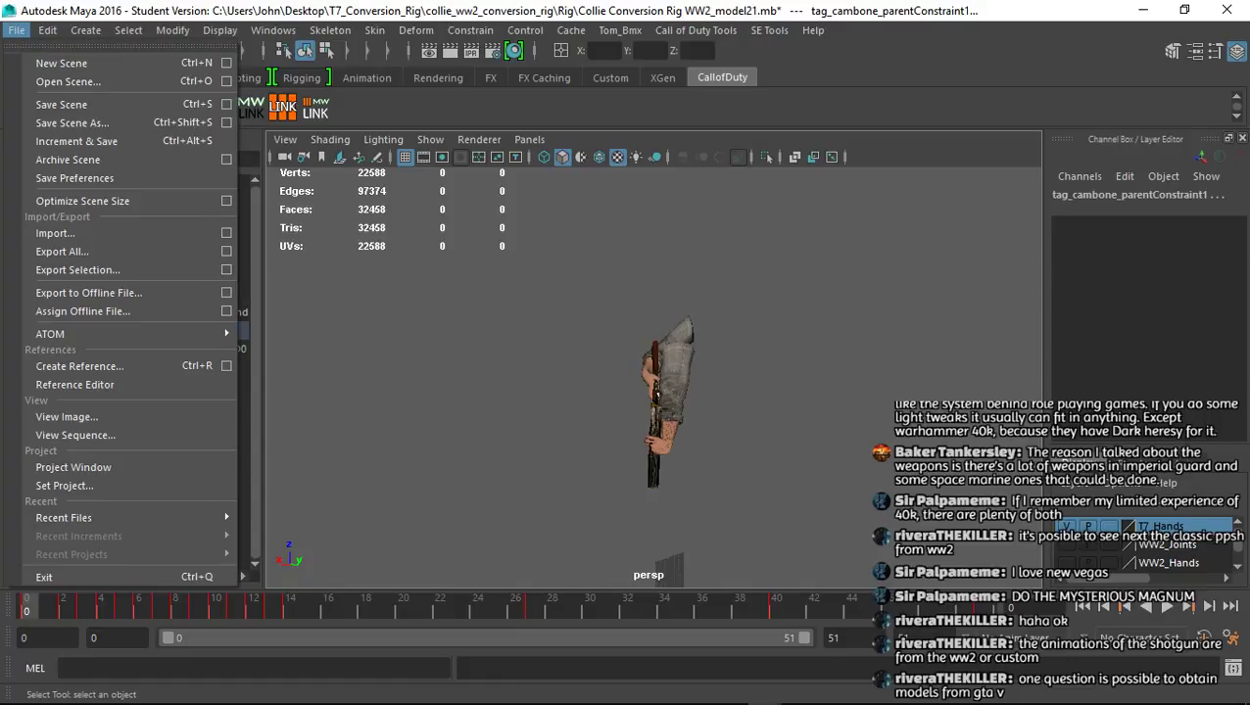
pyautogui.moveTo(88, 517)
pyautogui.click(529, 518)
pyautogui.click(625, 376)
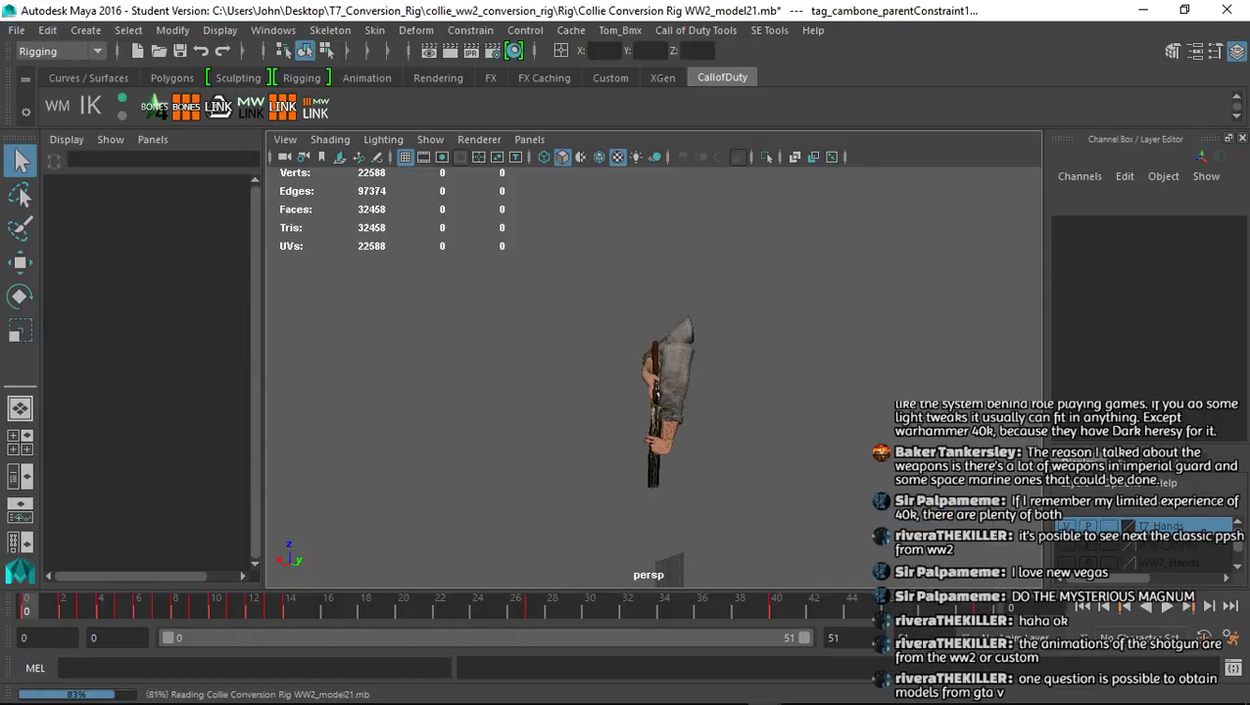
# Import the putaway animation va_model21_putaway.seanim from Model21's SEanims folder
pyautogui.click(769, 29)
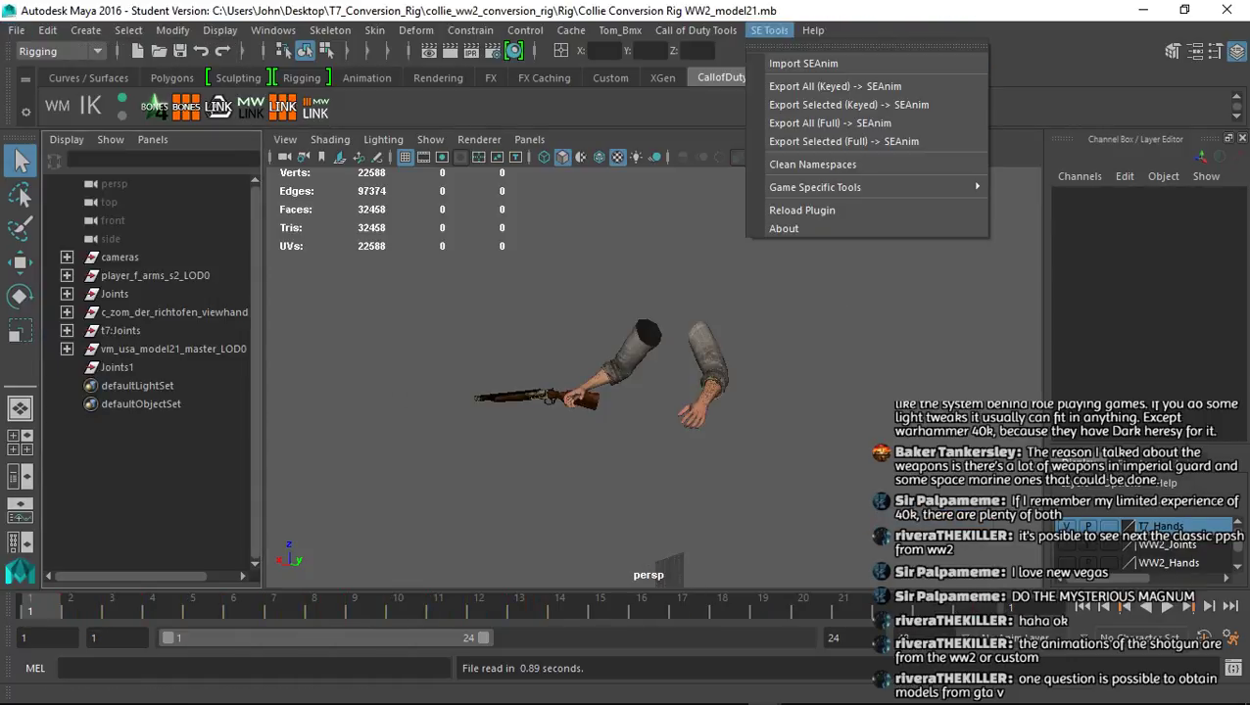
pyautogui.click(803, 62)
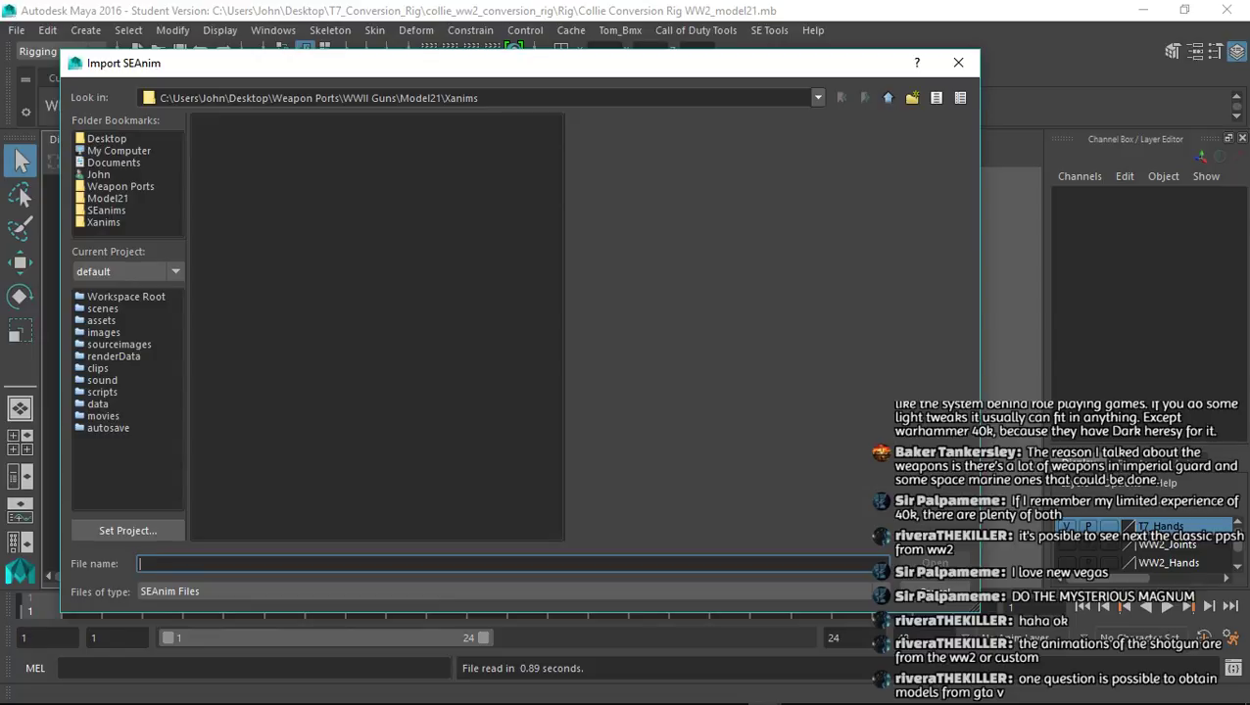
pyautogui.click(106, 211)
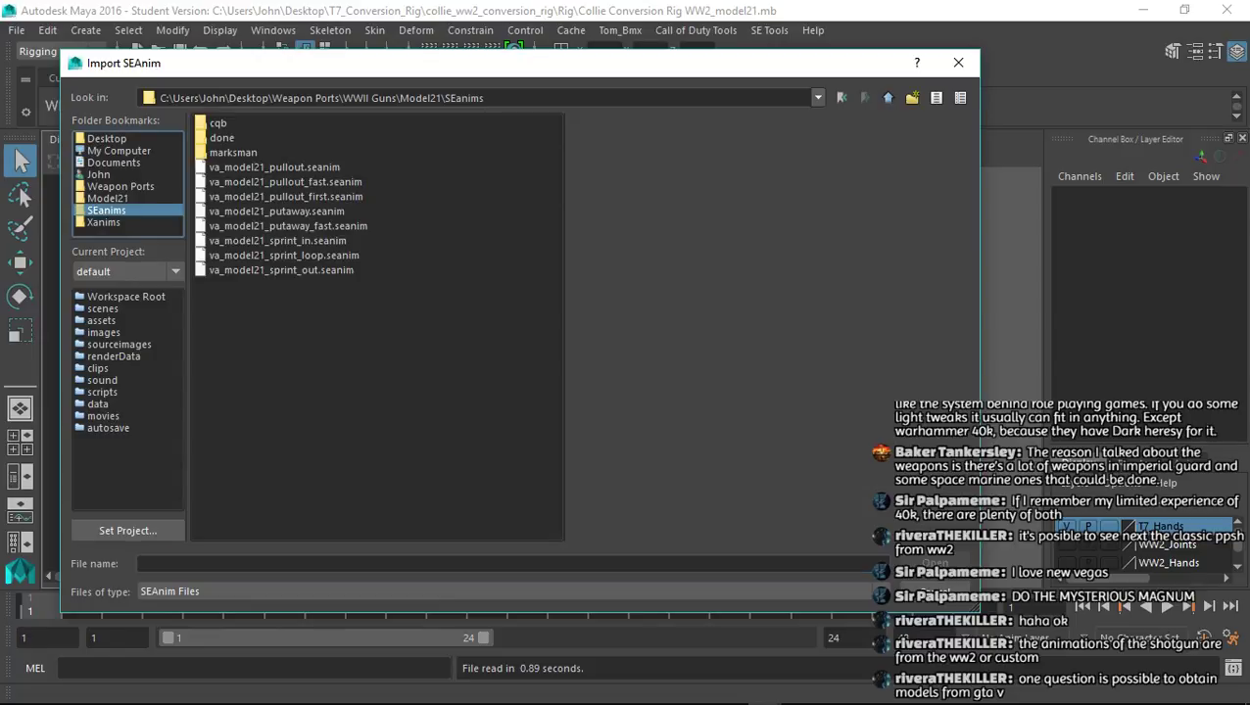
pyautogui.doubleClick(277, 211)
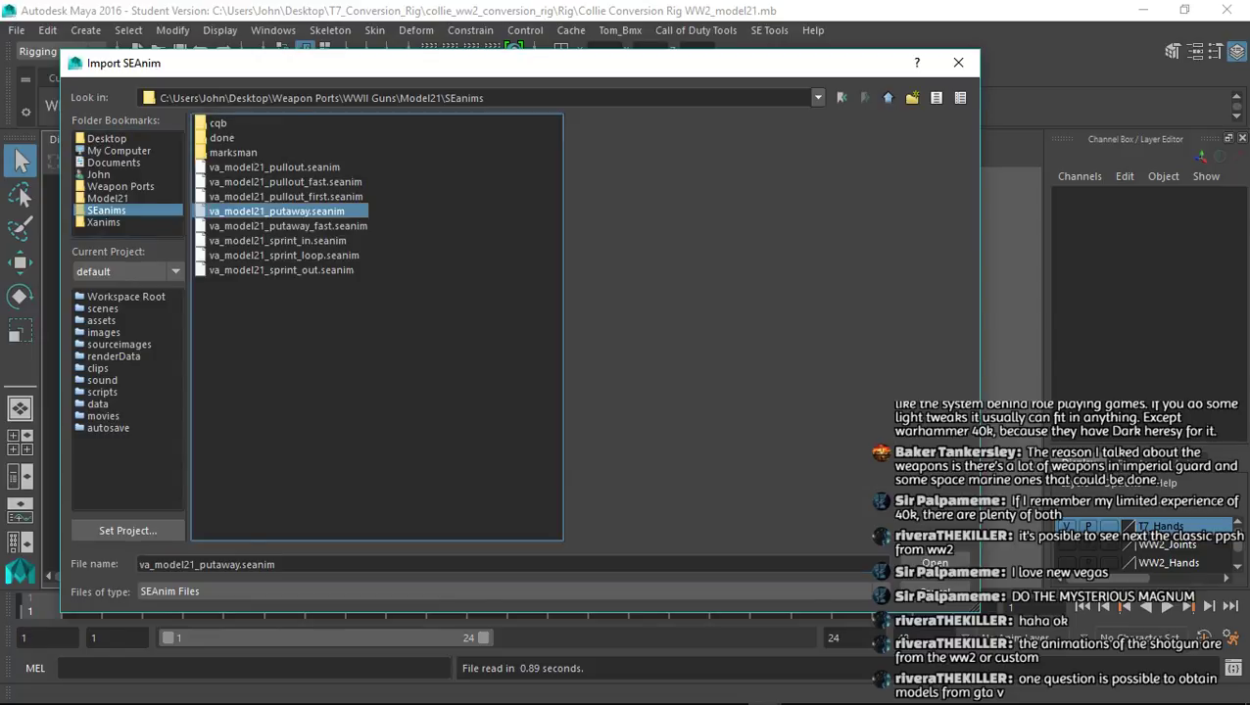
# Link the T7 rig to the putaway animation, select its bones and set the XAnim export frames to 0 to 26
pyautogui.click(284, 107)
pyautogui.click(185, 107)
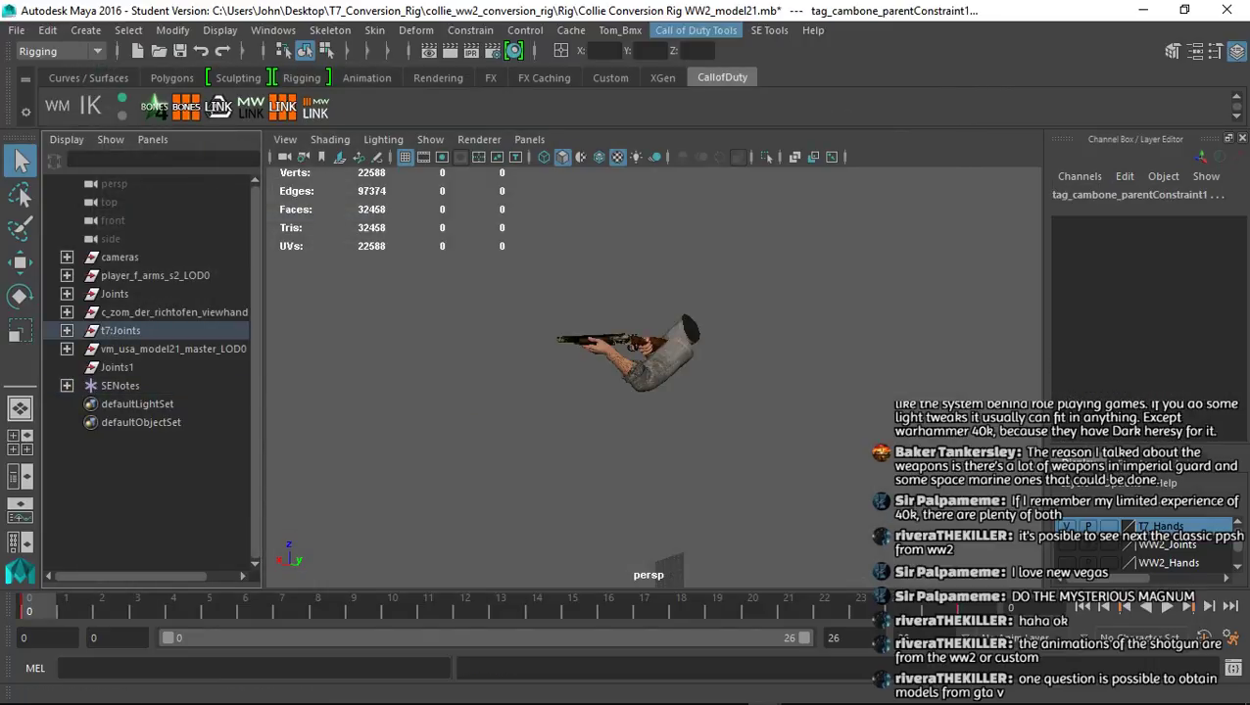
pyautogui.click(695, 30)
pyautogui.click(710, 81)
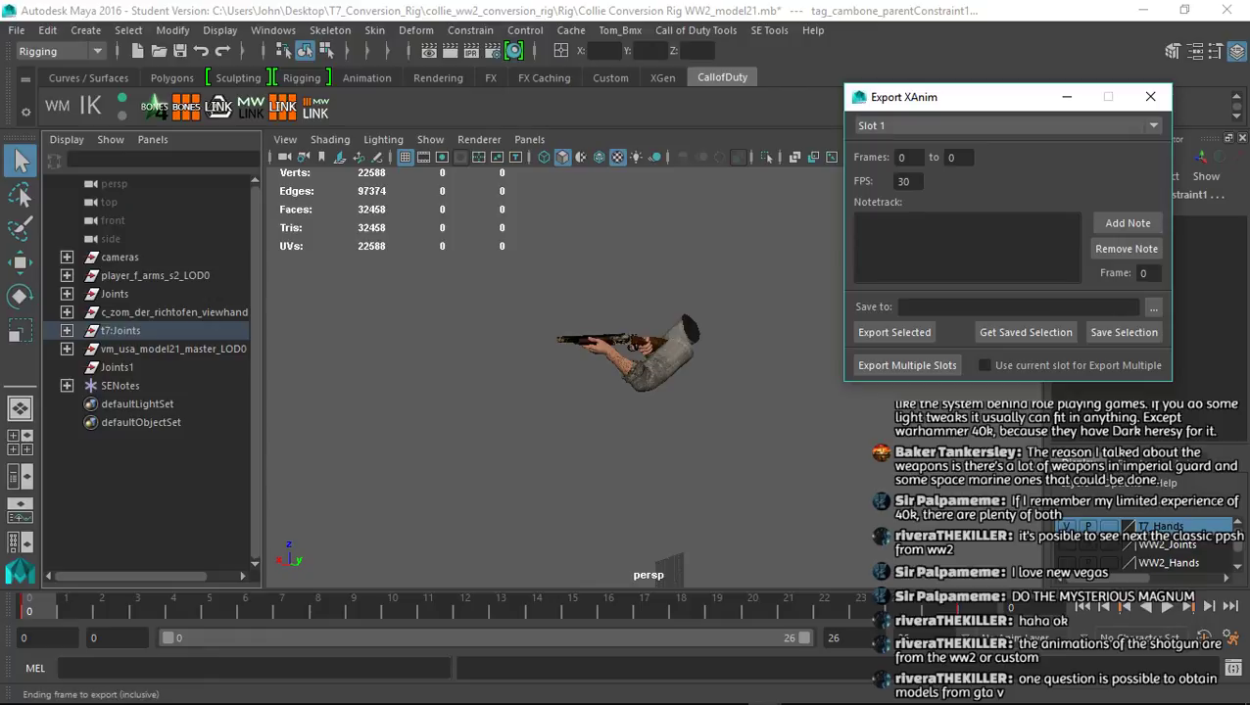
pyautogui.write('26')
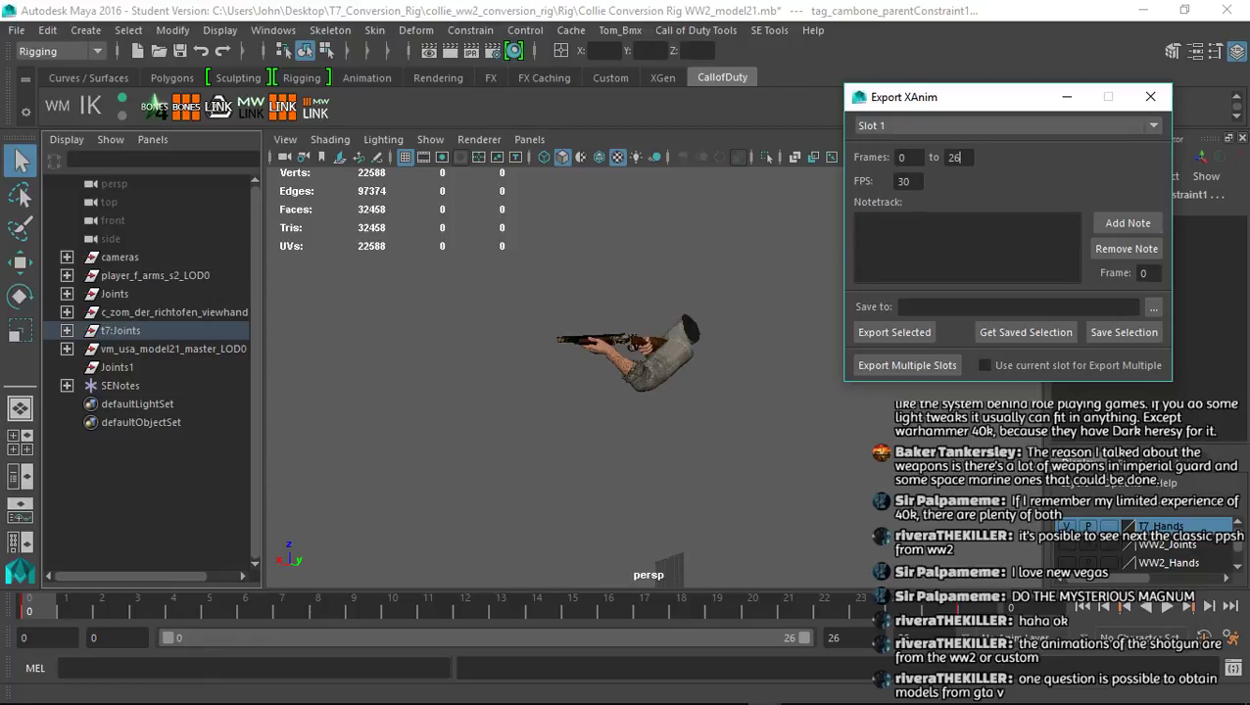
# Export the selected T7 joints as viewmodel_model21_putaway in Model21's Xanims folder and close the export window
pyautogui.click(1153, 307)
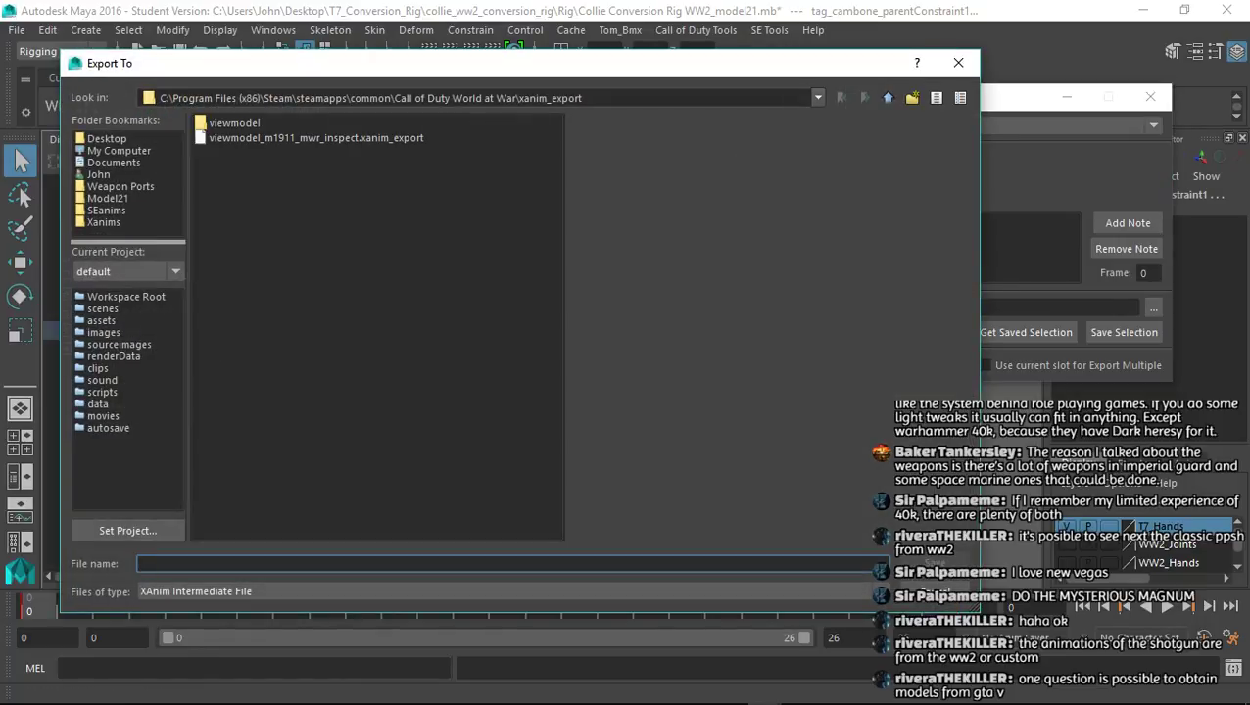
pyautogui.click(103, 222)
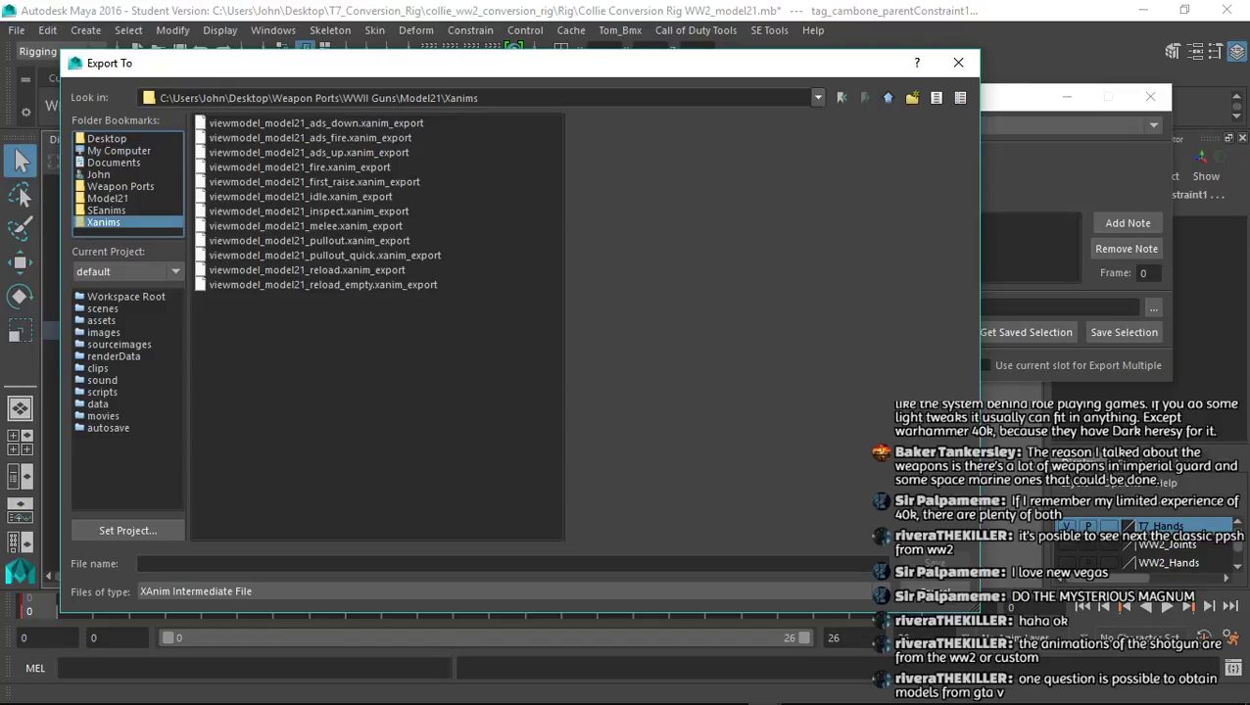
pyautogui.click(310, 241)
pyautogui.moveTo(345, 565); pyautogui.dragTo(253, 564)
pyautogui.write('taway')
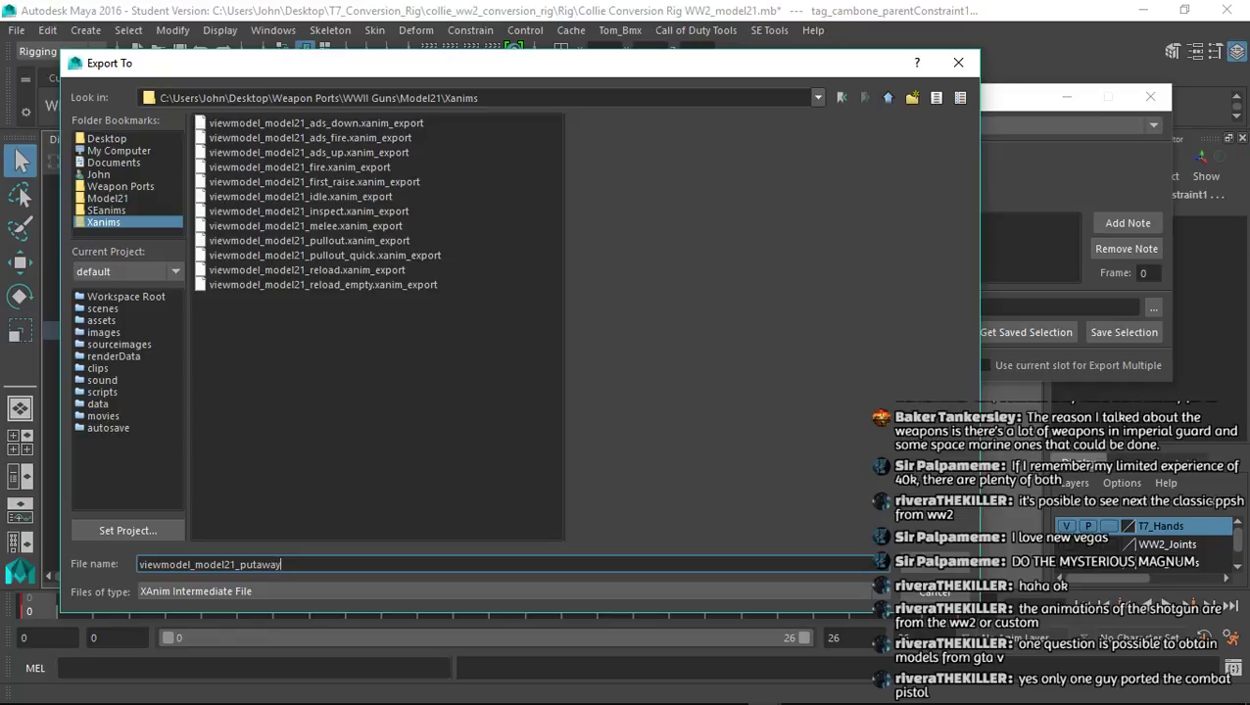
pyautogui.press('Return')
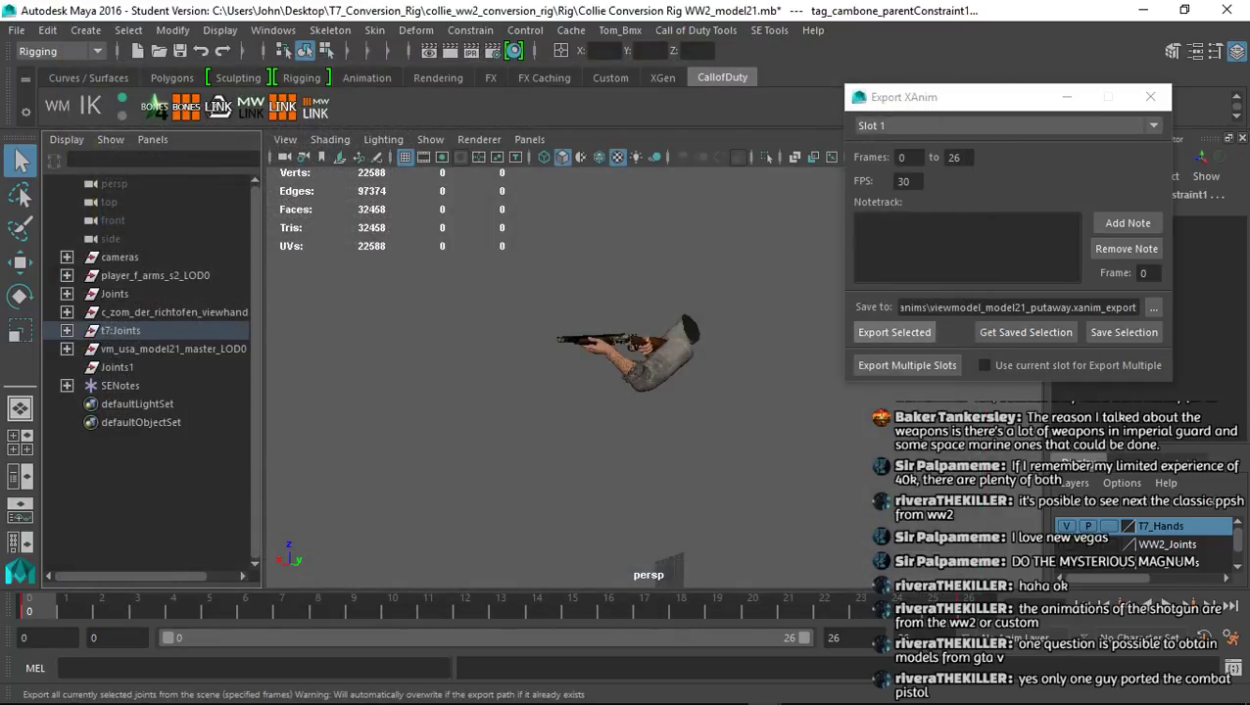
pyautogui.click(624, 377)
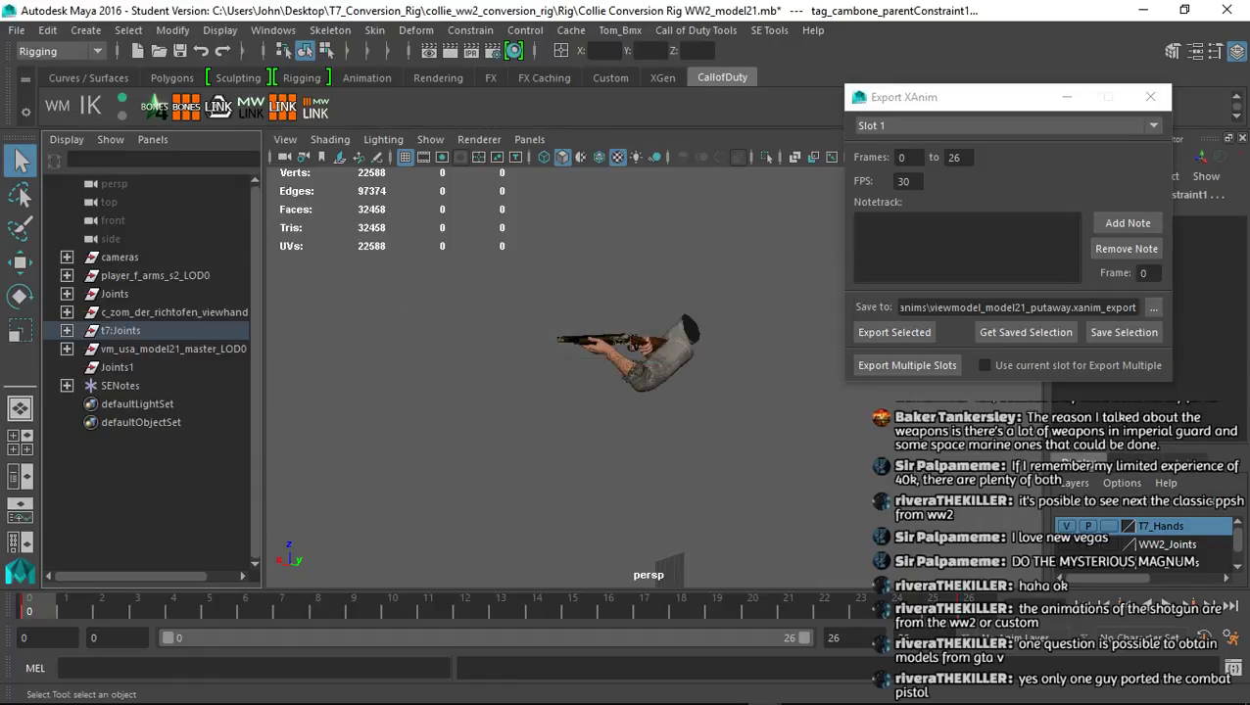
pyautogui.click(1150, 96)
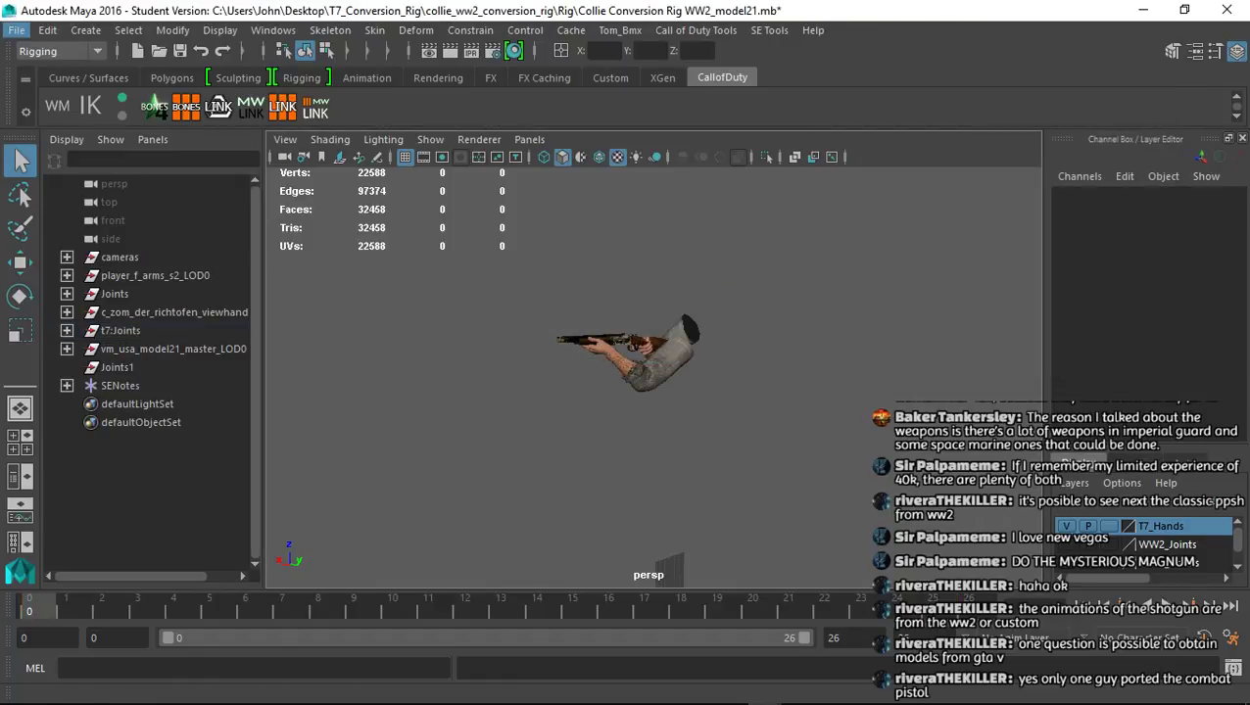
# Reload the clean Collie Conversion Rig WW2_model21.mb scene, discarding the putaway import without saving
pyautogui.click(17, 30)
pyautogui.moveTo(56, 516)
pyautogui.click(490, 515)
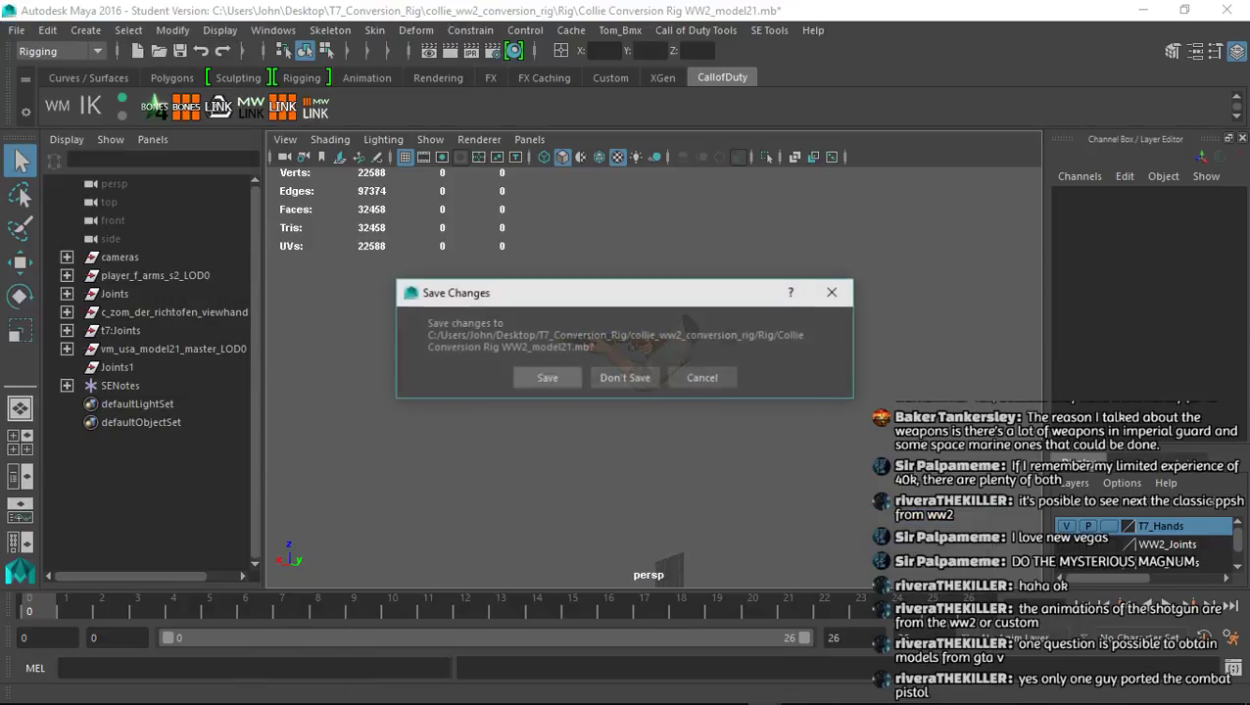
pyautogui.click(625, 378)
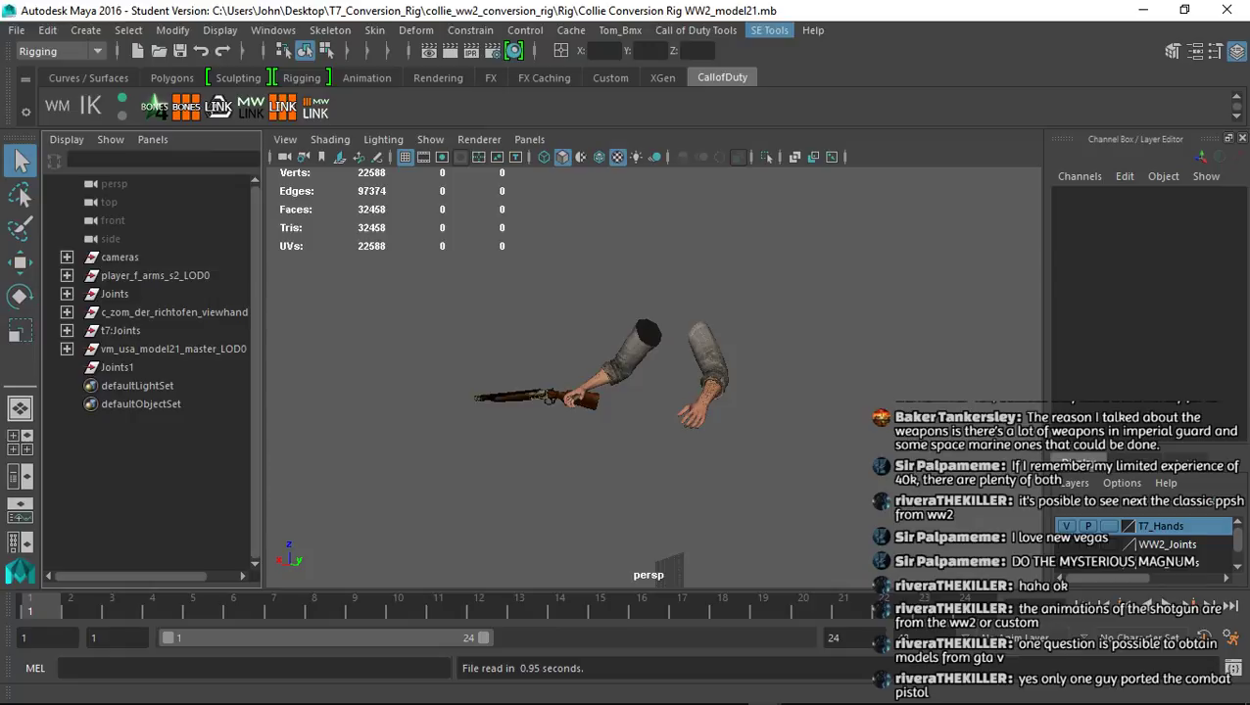
# Import the fast putaway animation va_model21_putaway_fast.seanim from Model21's SEanims folder
pyautogui.click(769, 29)
pyautogui.click(788, 62)
pyautogui.click(107, 211)
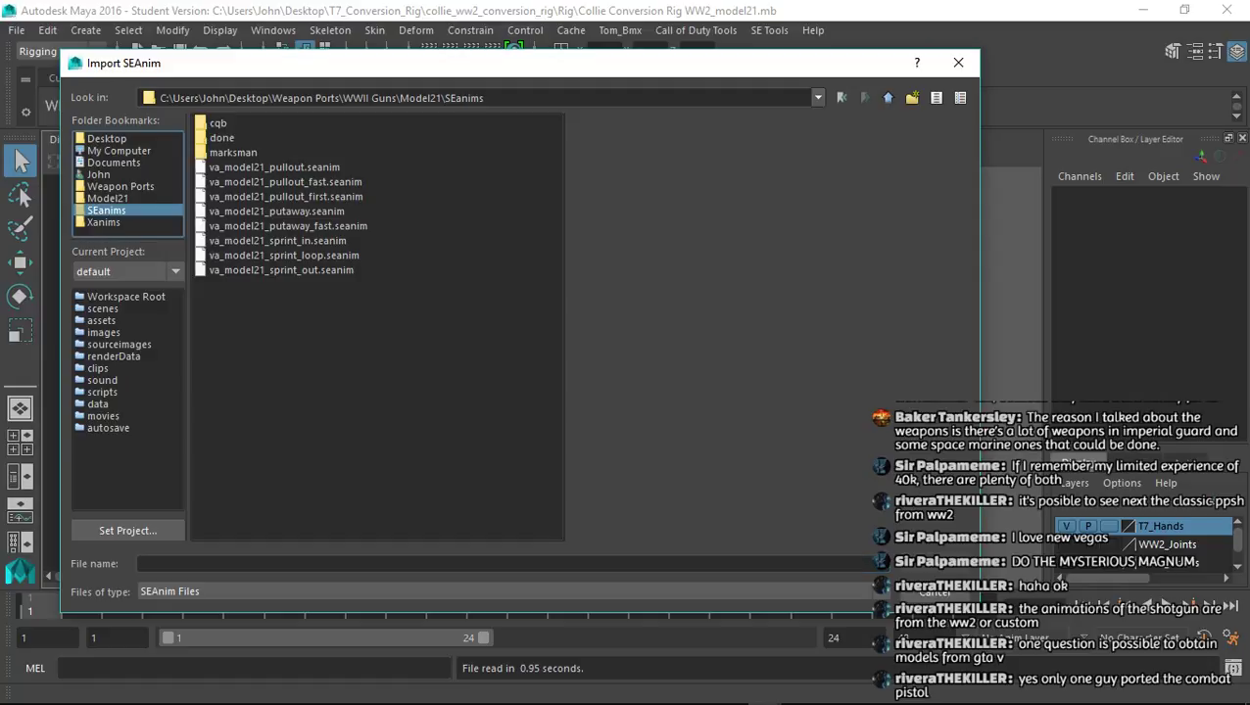
pyautogui.click(288, 227)
pyautogui.click(933, 565)
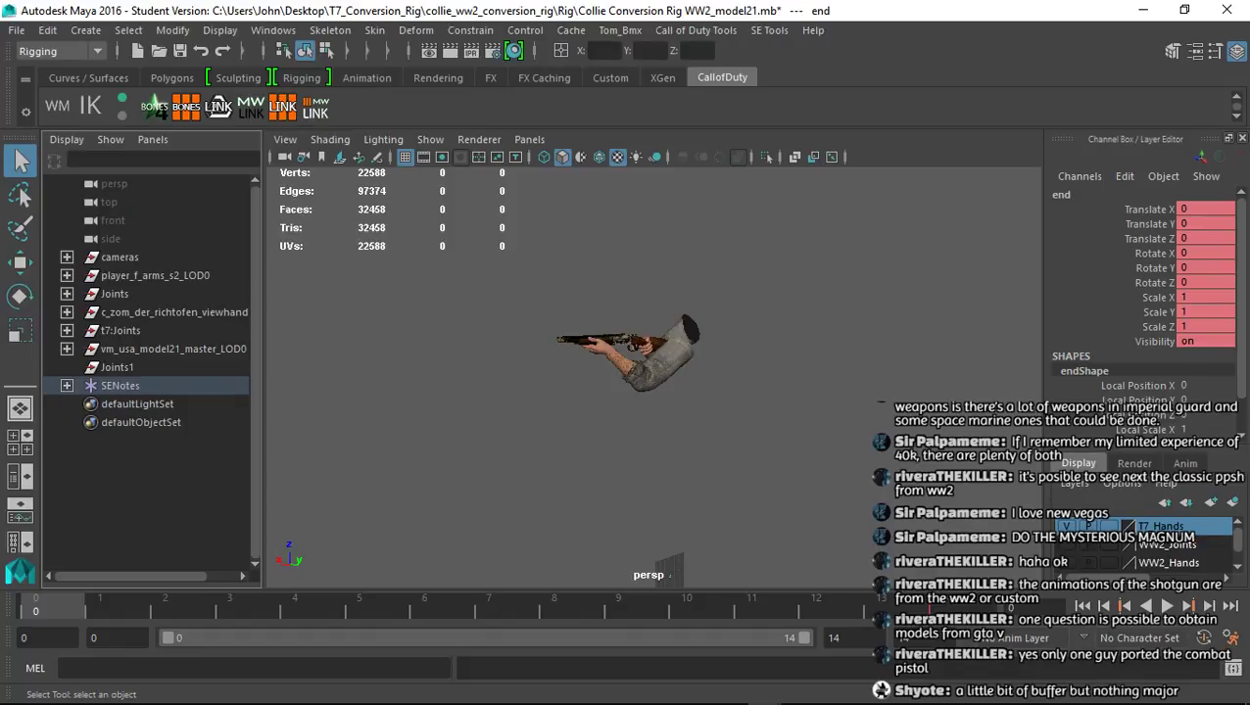
# Link the T7 rig to the fast putaway animation and set up an XAnim export of t7:Joints with frames 0 to 14
pyautogui.click(627, 451)
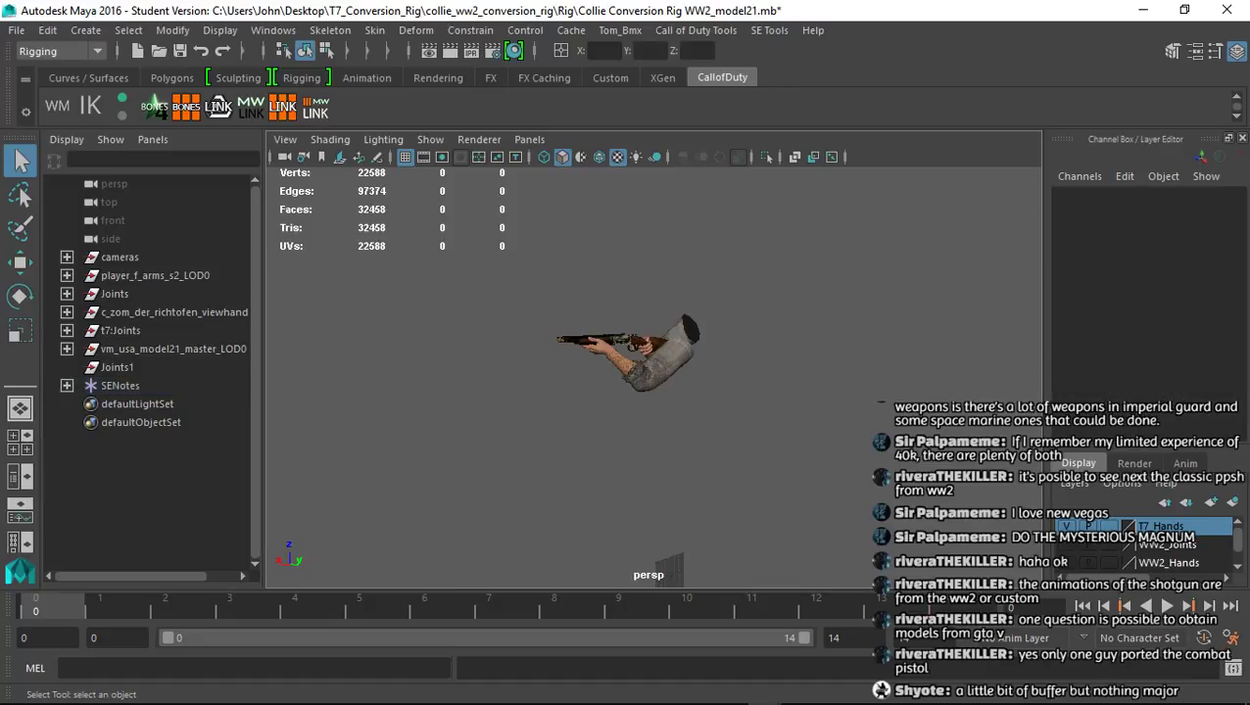
pyautogui.click(282, 107)
pyautogui.click(695, 30)
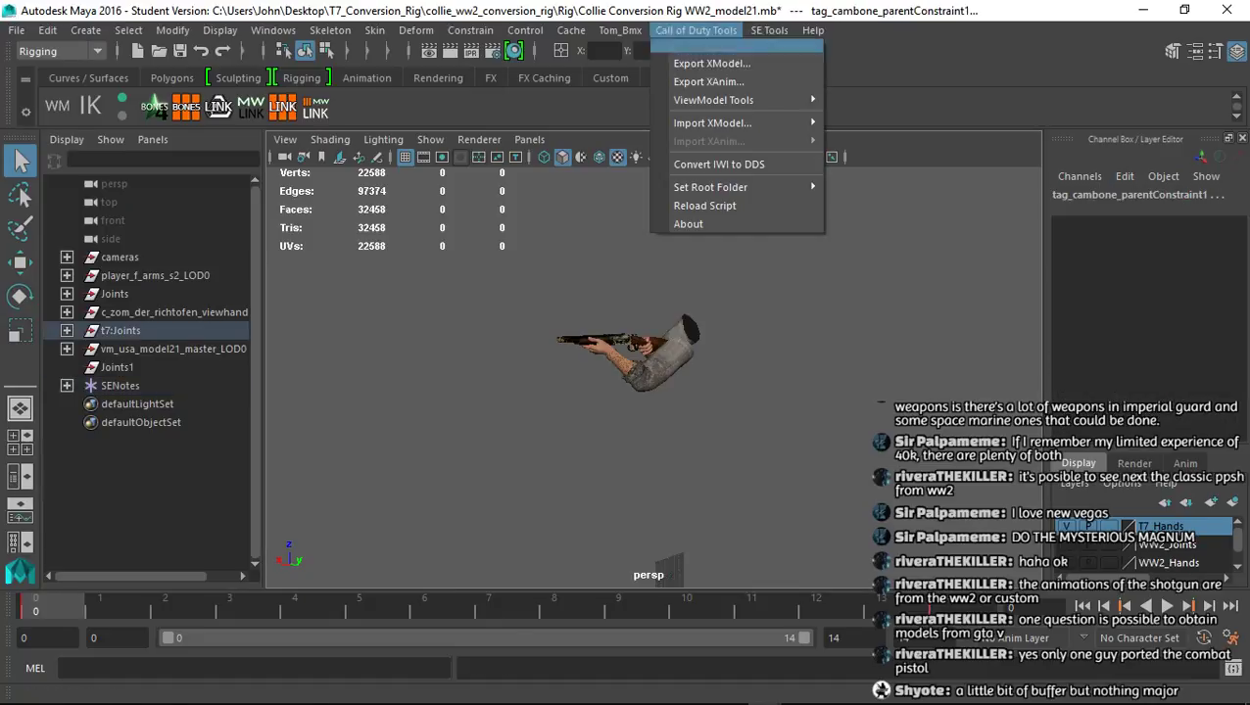
pyautogui.click(737, 81)
pyautogui.write('14')
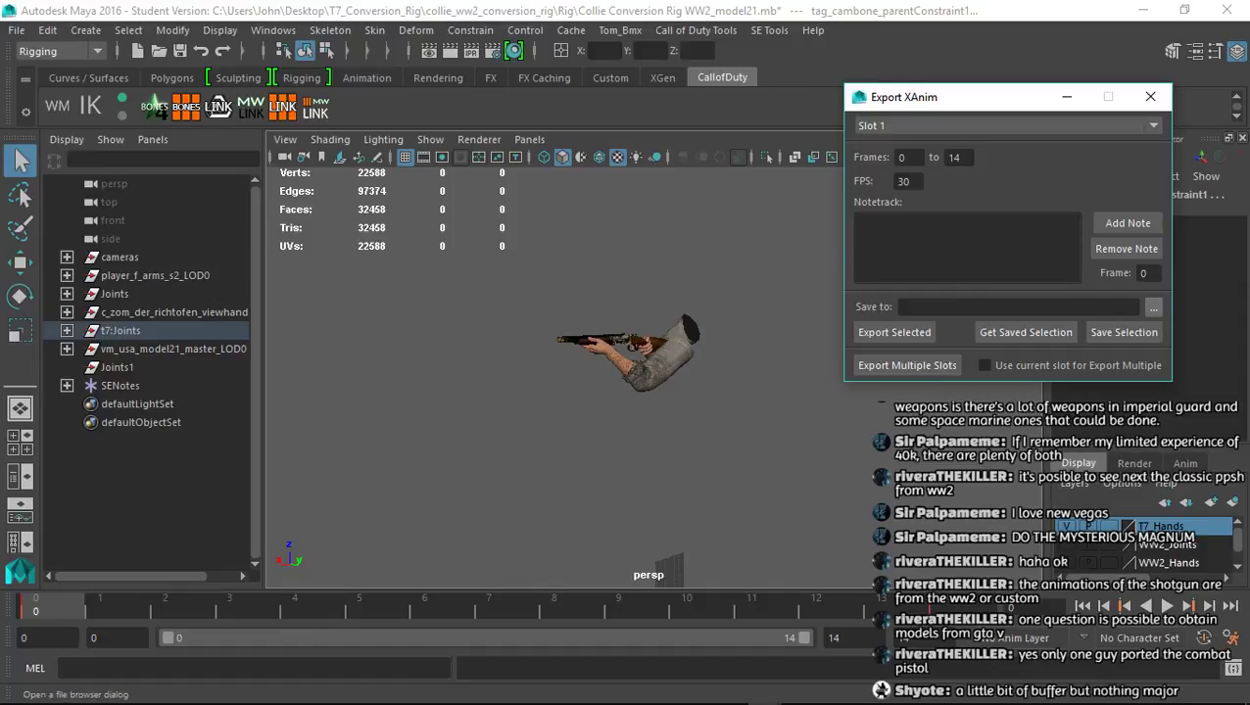
# Export the selected T7 joints as viewmodel_model21_putaway_quick in Model21's Xanims folder without saving the scene, and close the export window
pyautogui.click(1153, 306)
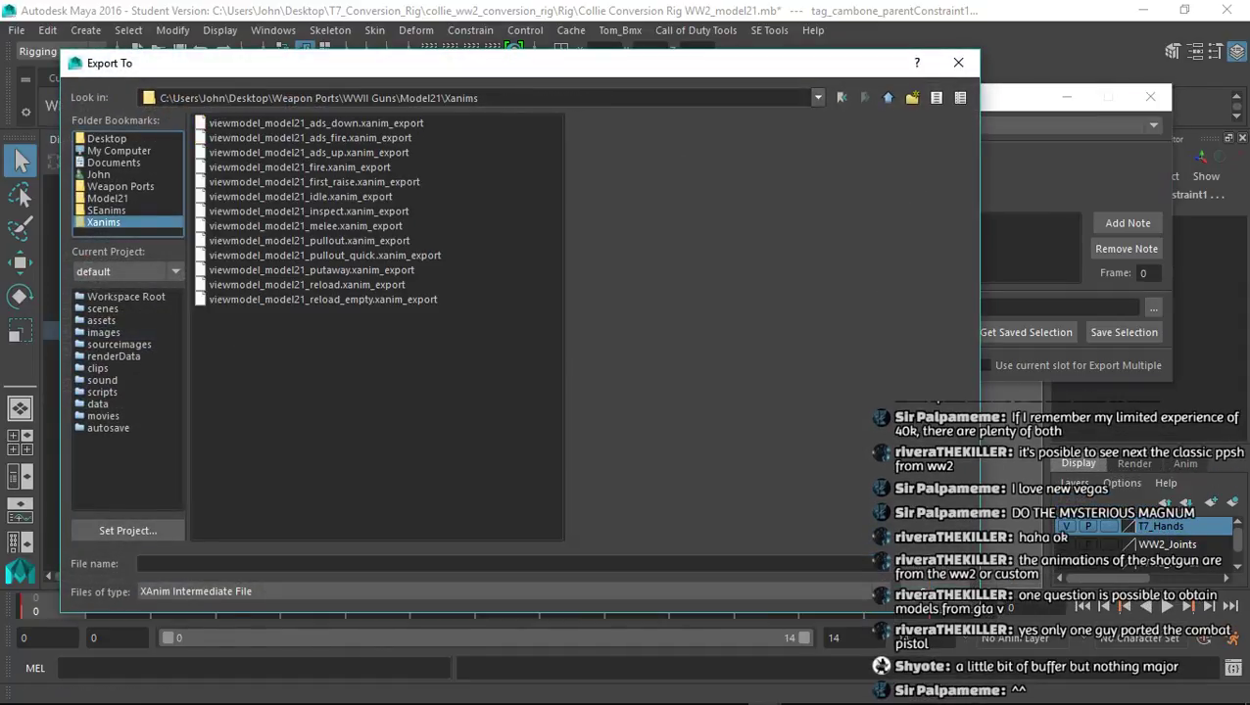
pyautogui.click(311, 271)
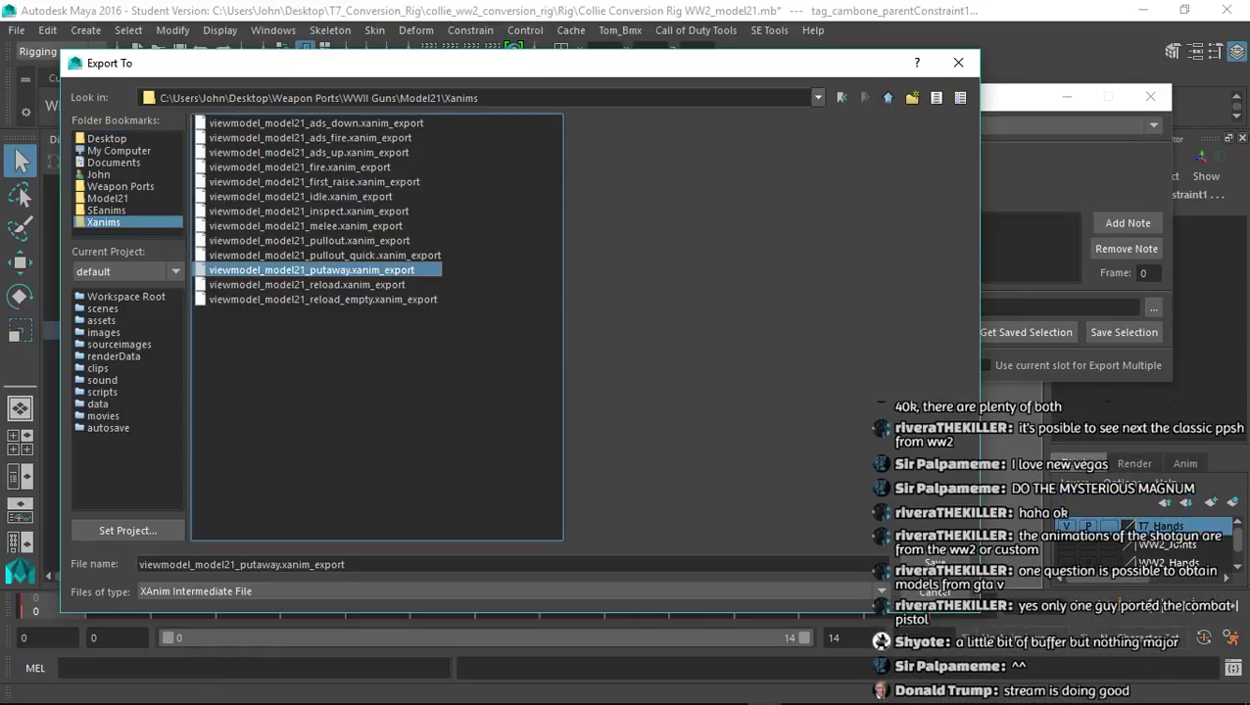
pyautogui.click(280, 564)
pyautogui.write('_quick')
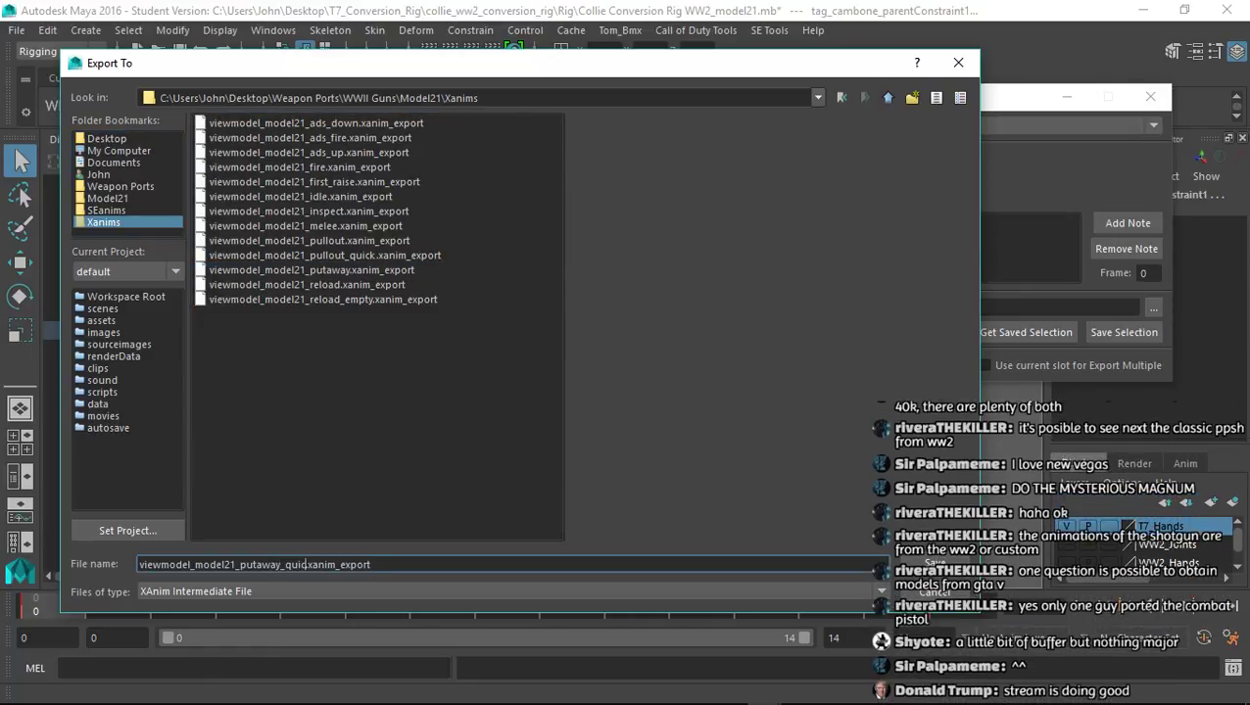
pyautogui.press('Return')
pyautogui.click(895, 332)
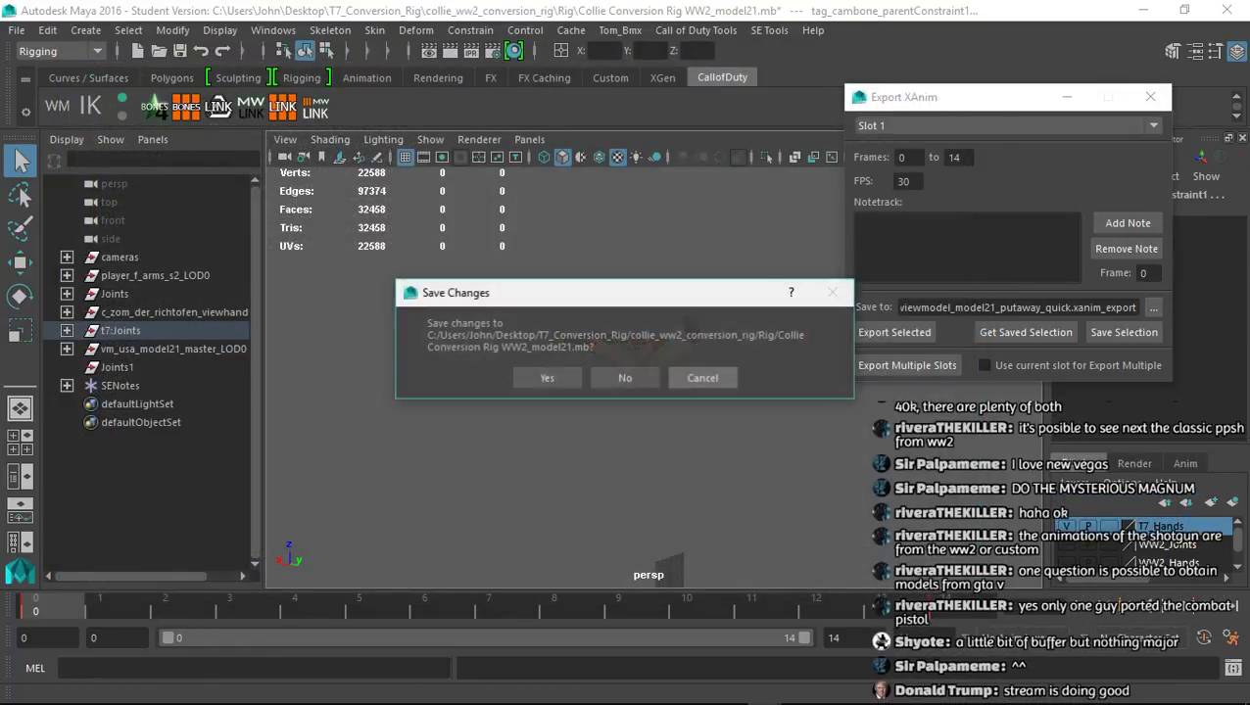
pyautogui.click(624, 377)
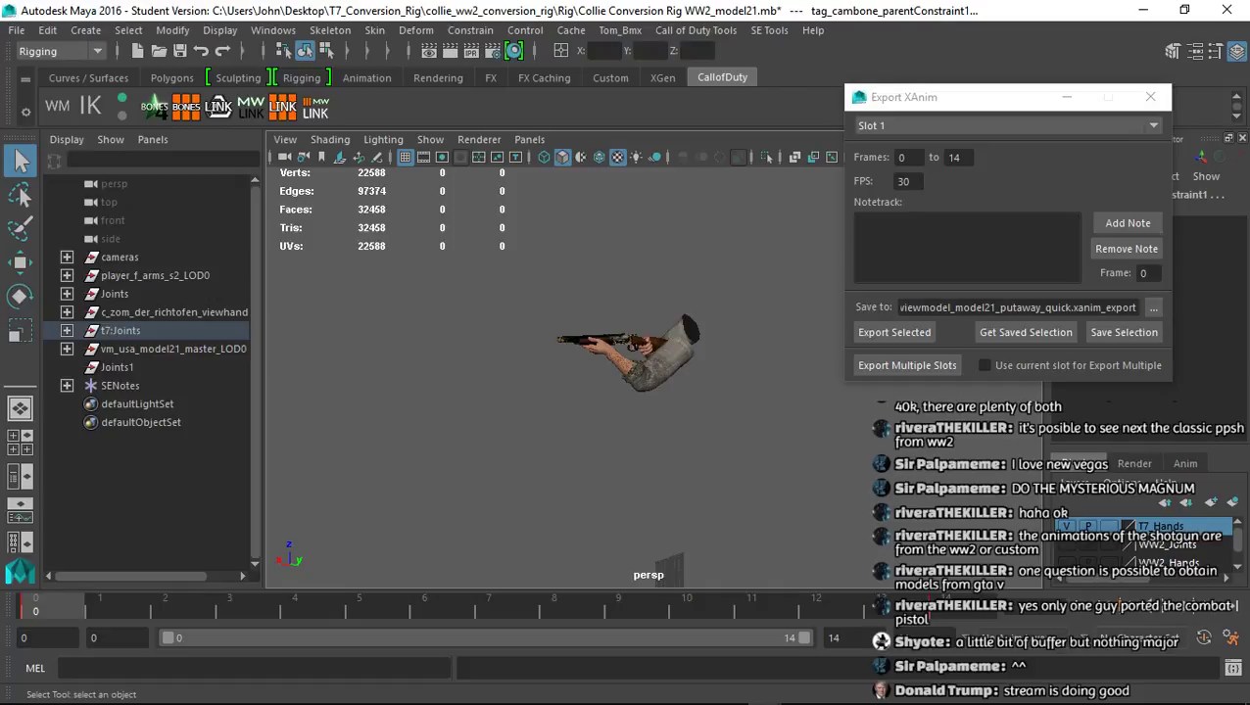
pyautogui.click(1150, 97)
pyautogui.click(842, 294)
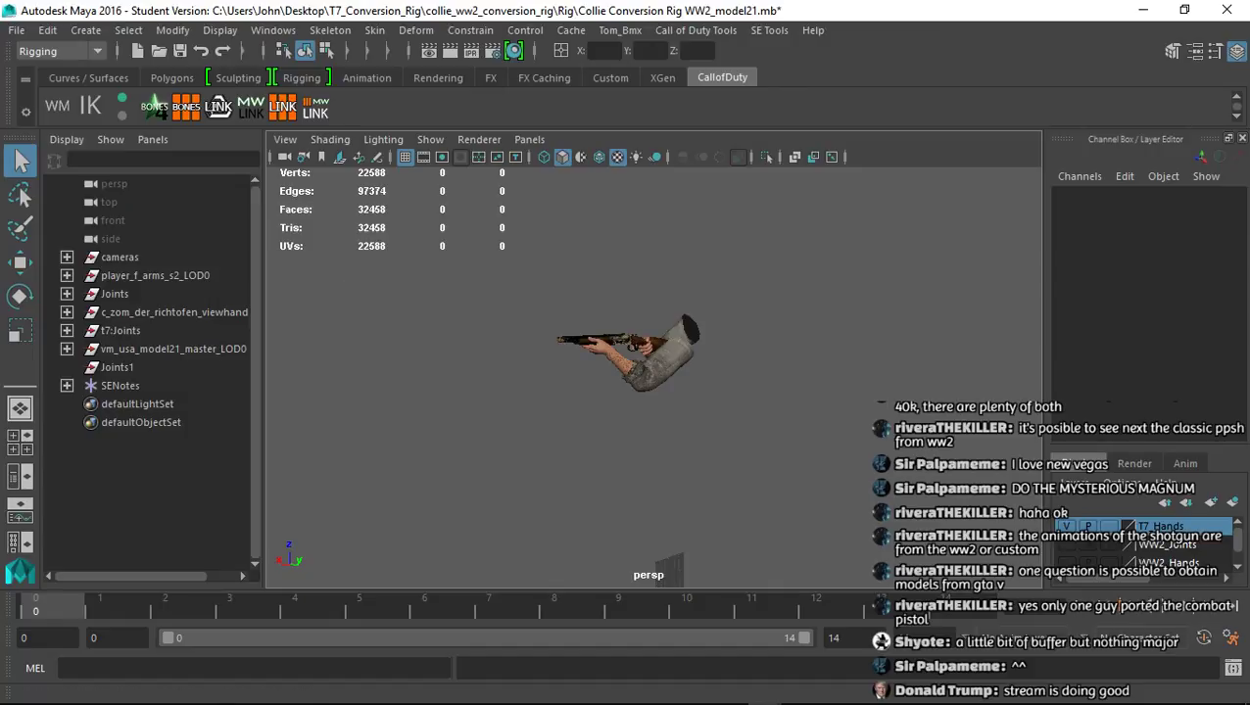
# Reload the clean Collie Conversion Rig WW2_model21.mb scene, discarding the fast putaway import without saving
pyautogui.click(16, 30)
pyautogui.moveTo(98, 517)
pyautogui.click(529, 518)
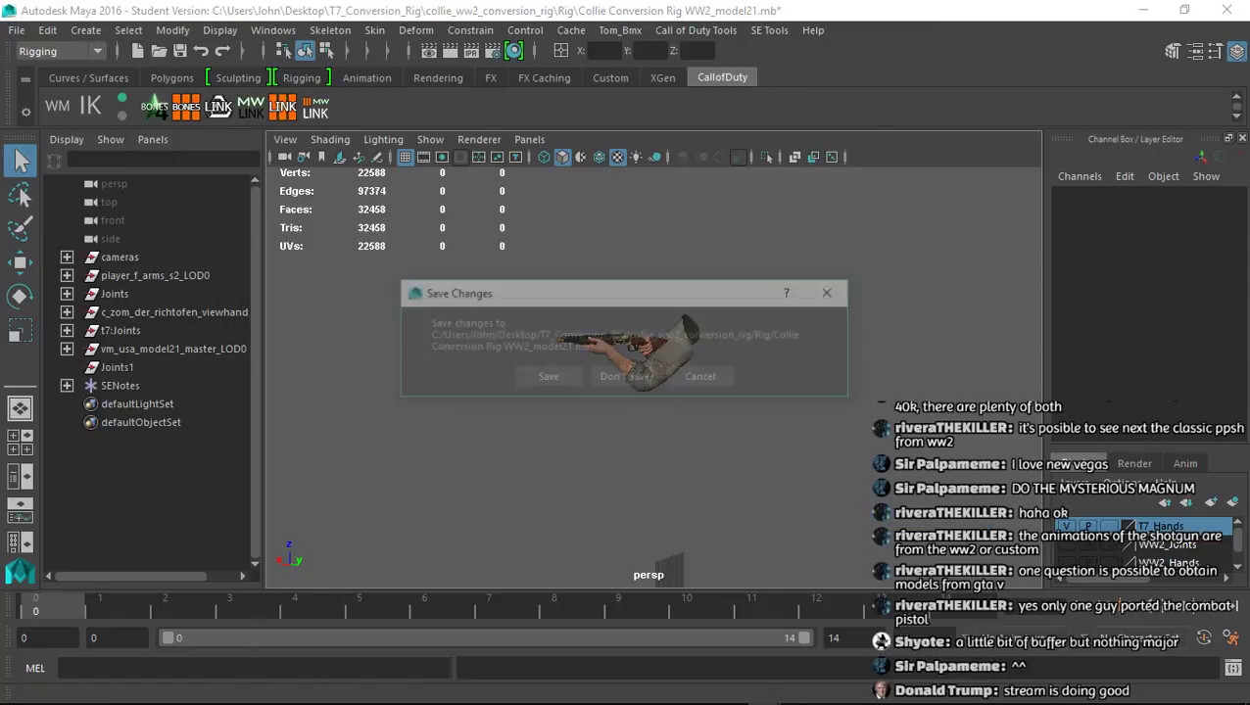
pyautogui.click(625, 376)
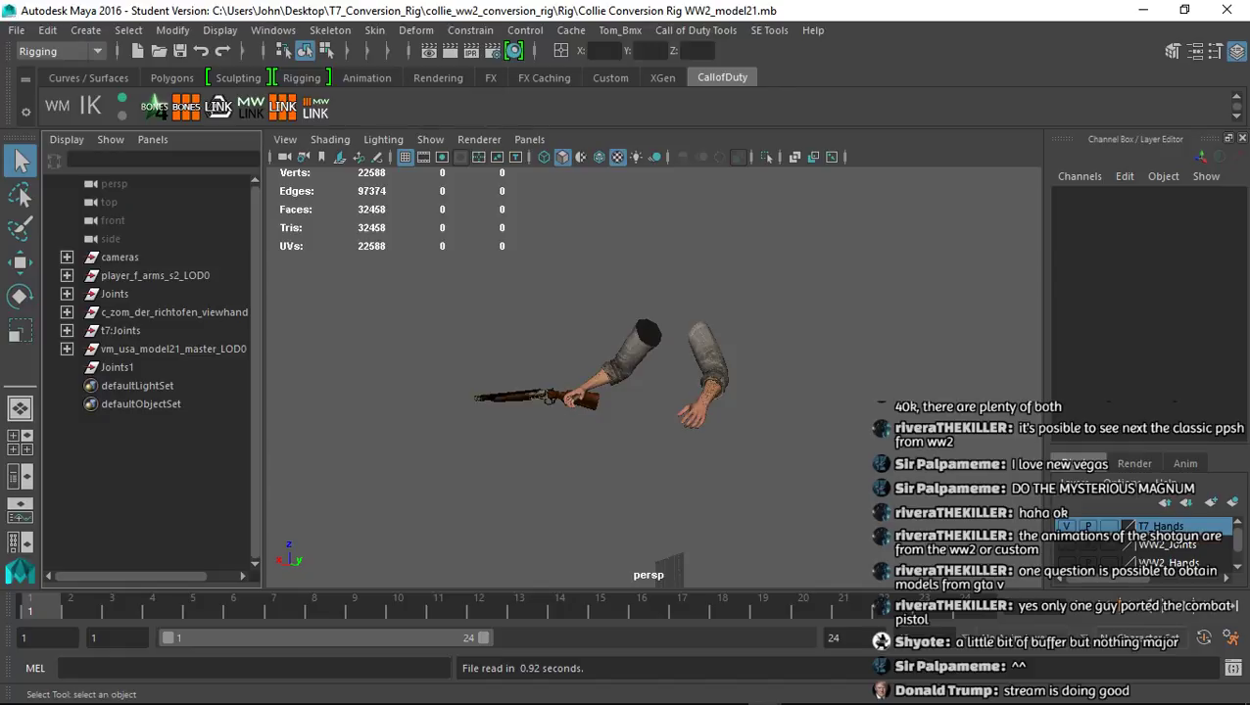
# Import the sprint-in animation va_model21_sprint_in.seanim from Model21's SEanims folder
pyautogui.click(769, 29)
pyautogui.click(801, 56)
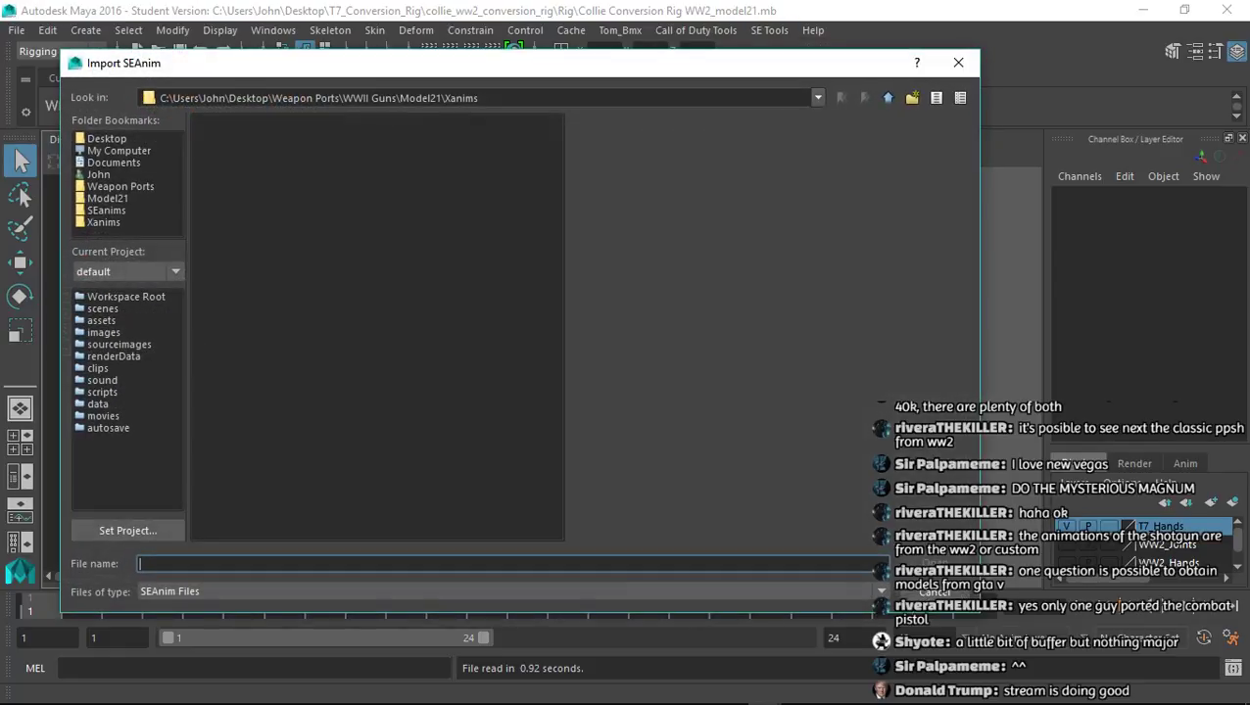
pyautogui.click(108, 198)
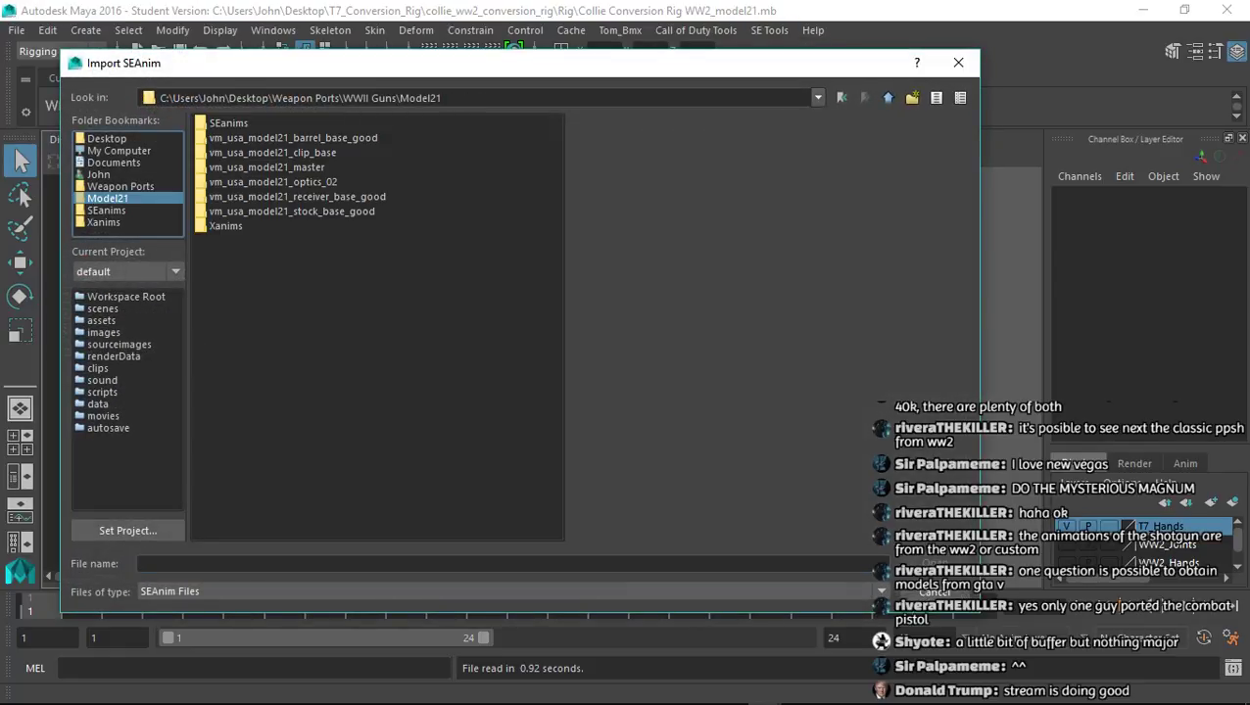
pyautogui.click(107, 211)
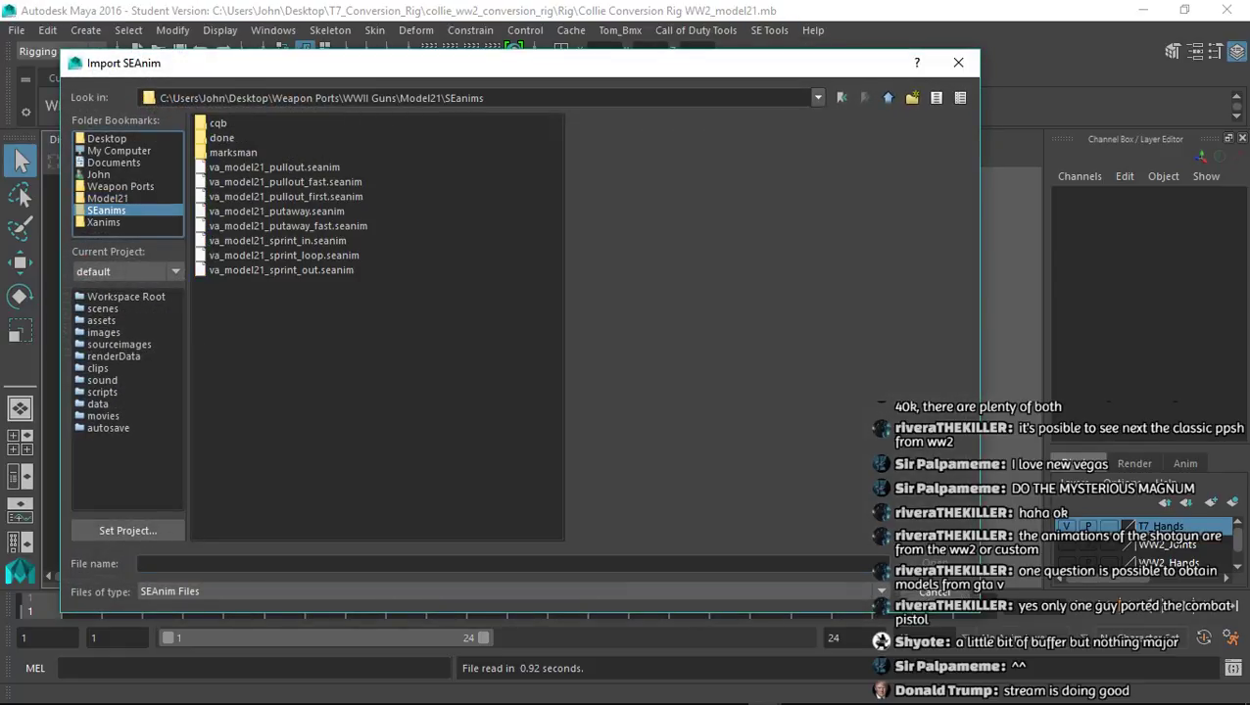
pyautogui.click(278, 241)
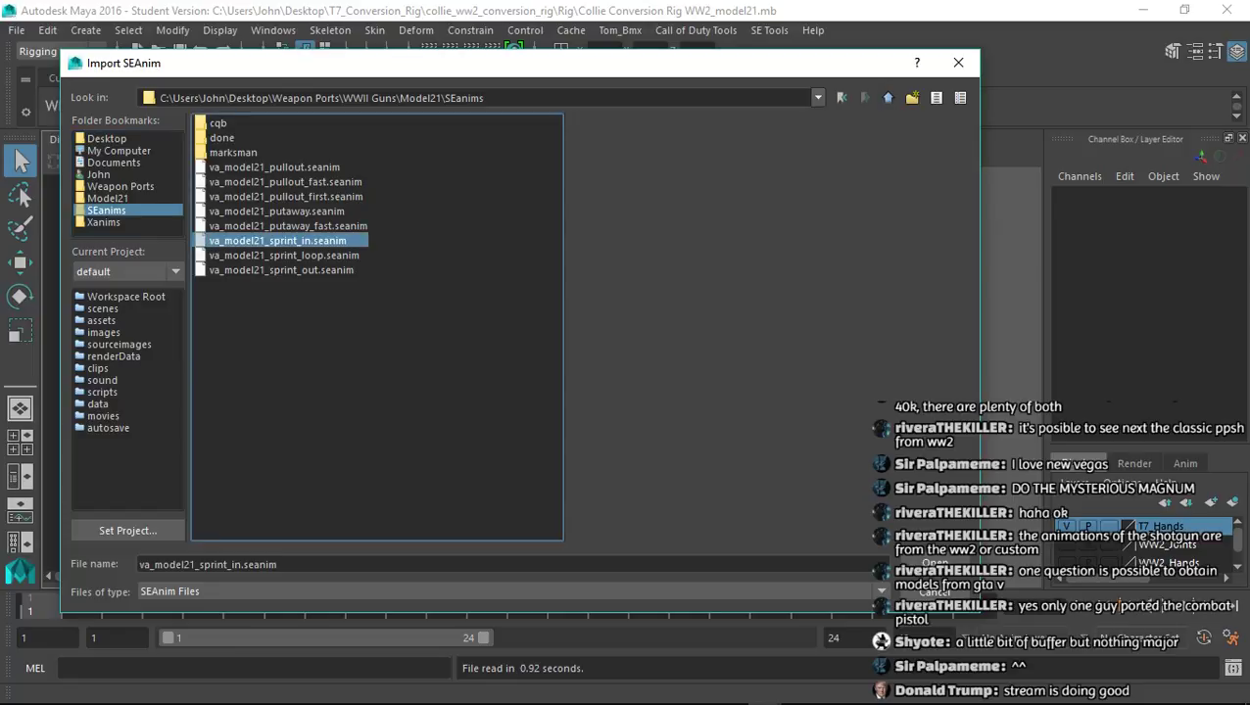
pyautogui.click(933, 563)
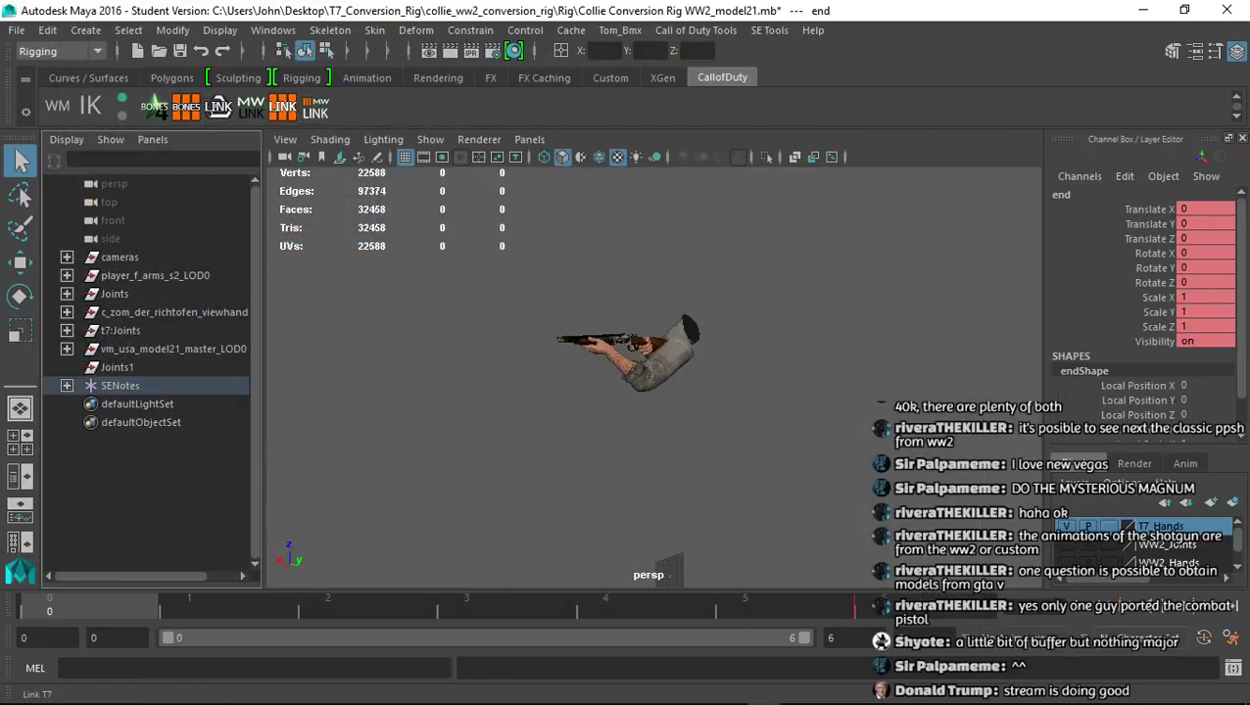
# Link the T7 rig to the sprint-in animation and set up an XAnim export of t7:Joints with frames 0 to 6
pyautogui.click(120, 330)
pyautogui.click(695, 30)
pyautogui.click(708, 81)
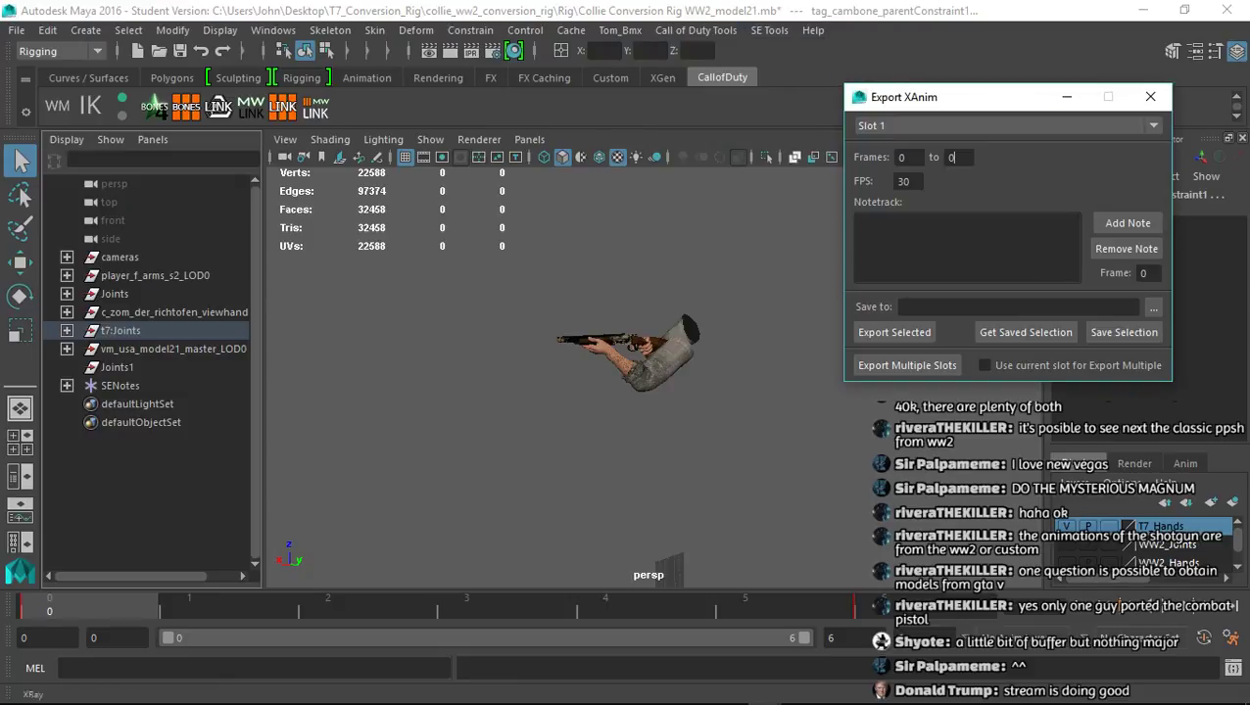
pyautogui.write('6')
# Export the selected T7 joints as viewmodel_model21_sprint_in in Model21's Xanims folder without saving the scene
pyautogui.click(1153, 307)
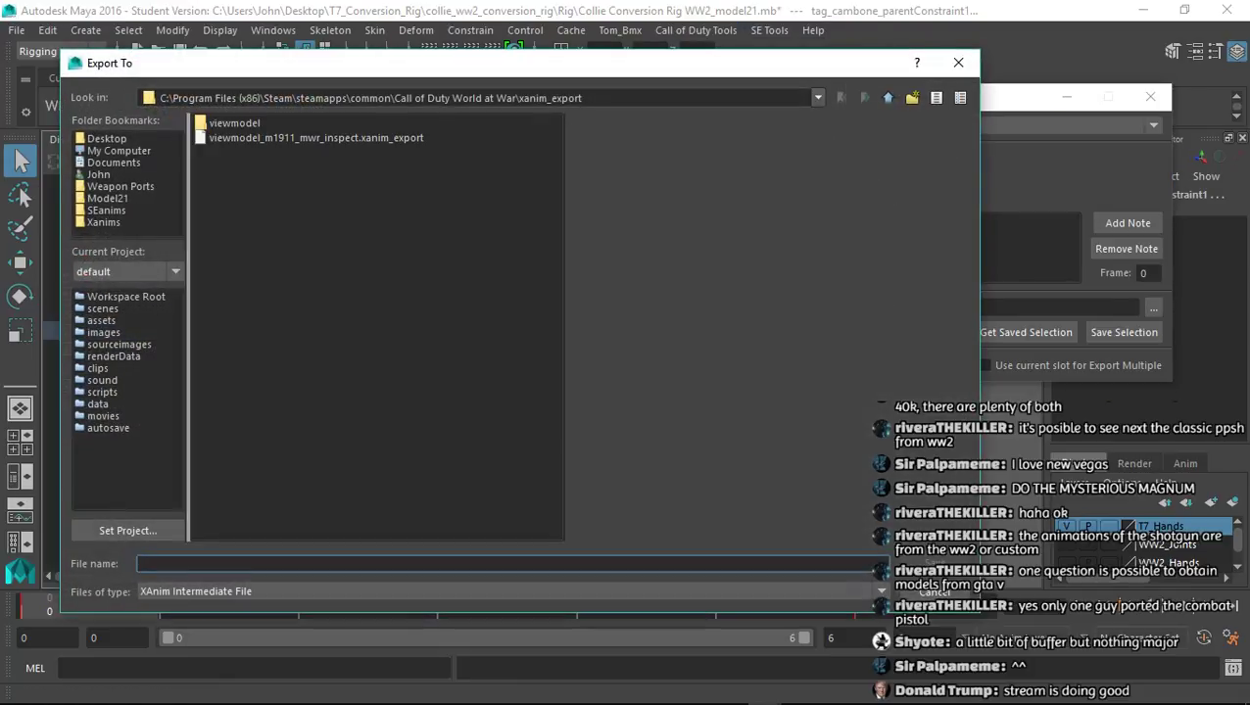
pyautogui.click(104, 222)
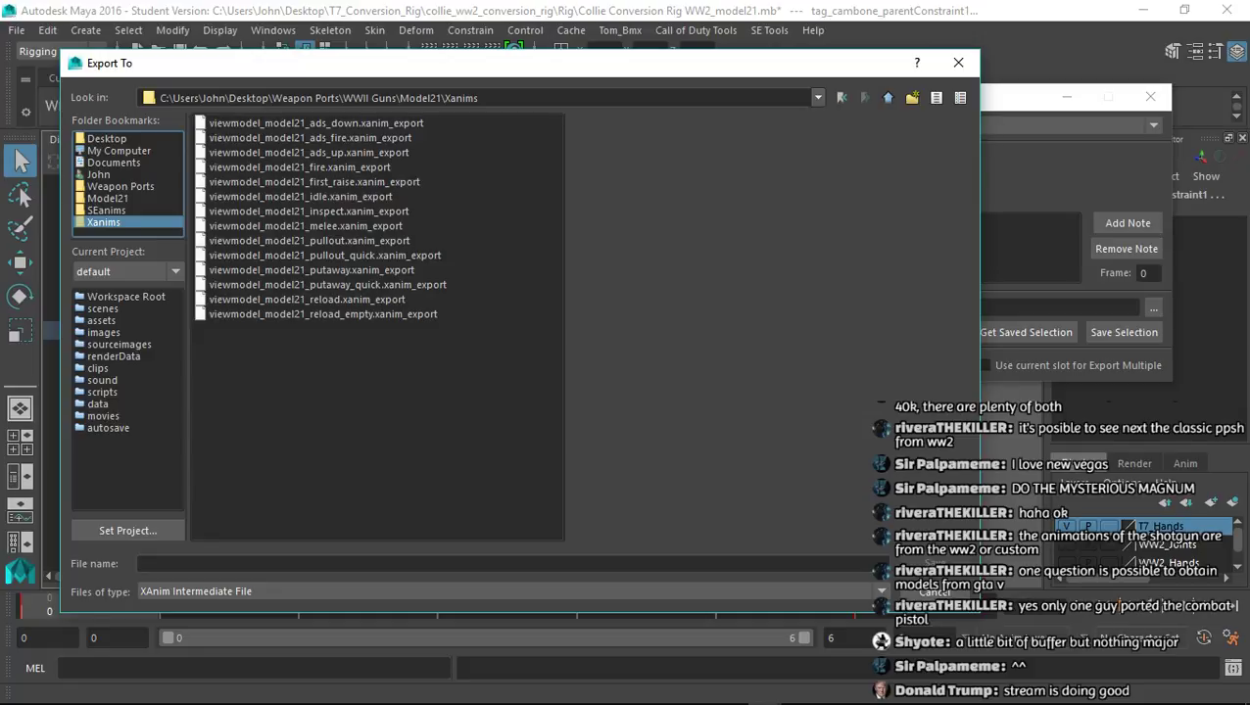
pyautogui.click(307, 300)
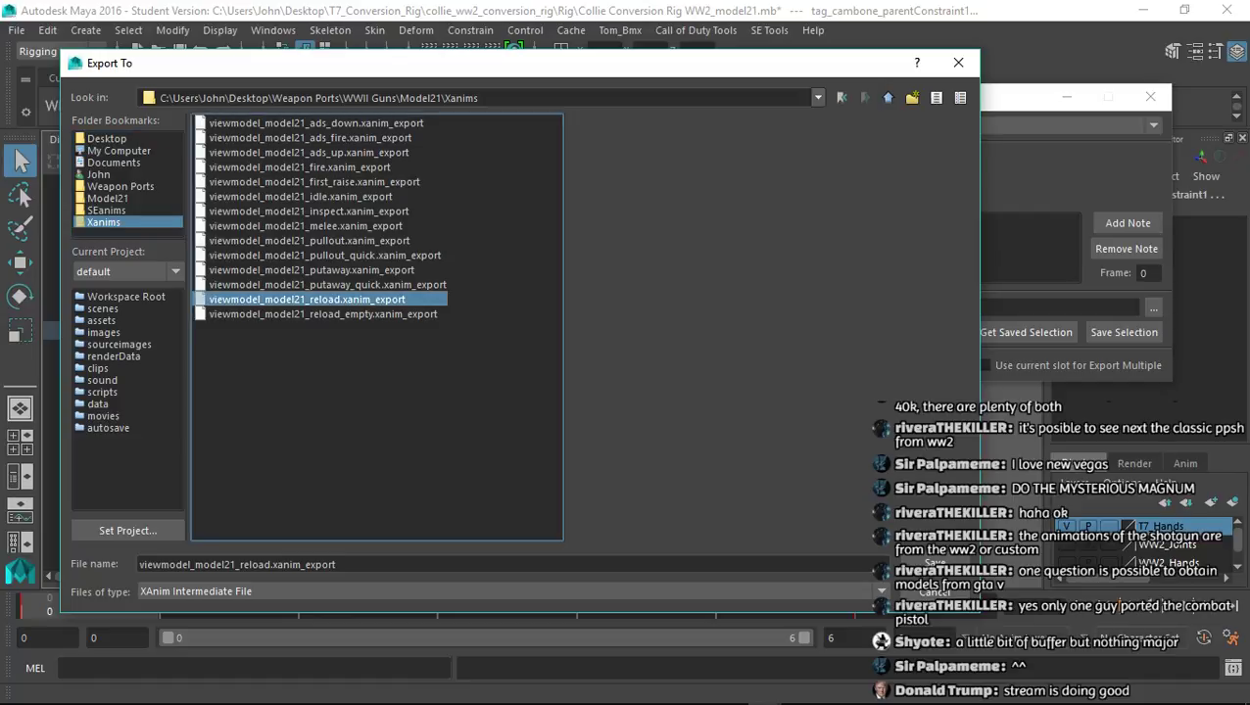
pyautogui.moveTo(343, 565); pyautogui.dragTo(240, 565)
pyautogui.press('BackSpace')
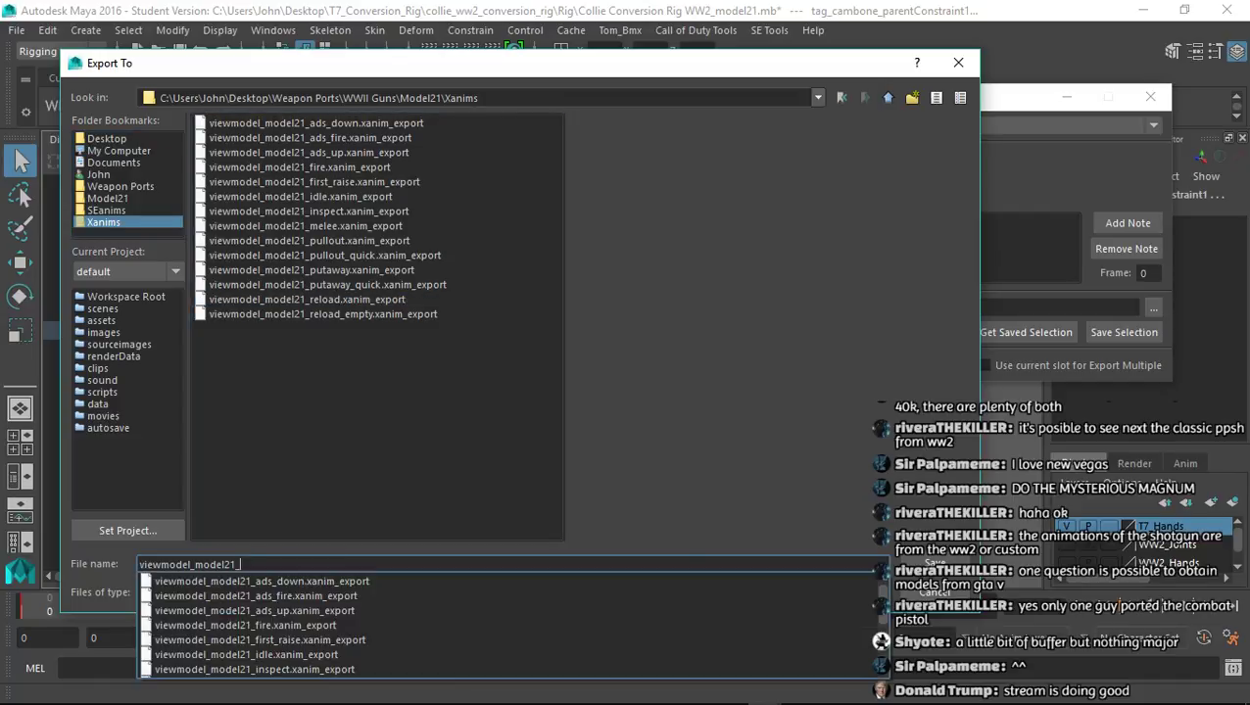
pyautogui.write('sprint_in')
pyautogui.press('Return')
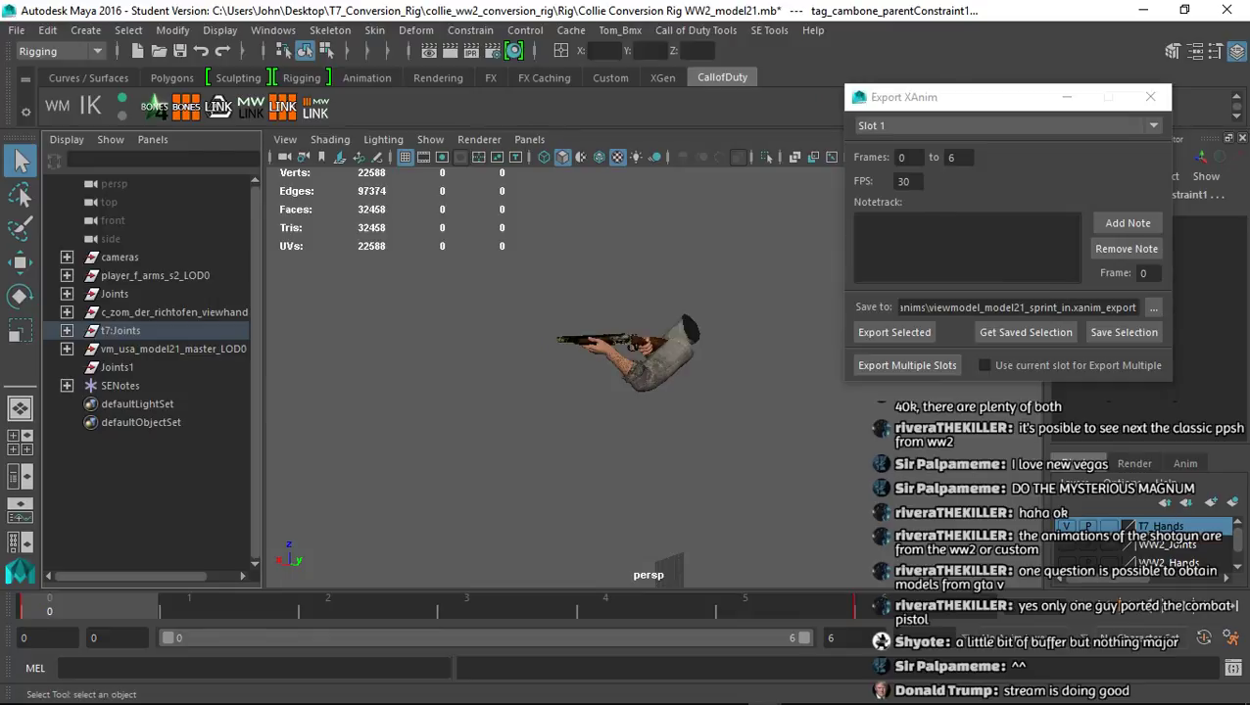
pyautogui.click(894, 333)
pyautogui.click(624, 377)
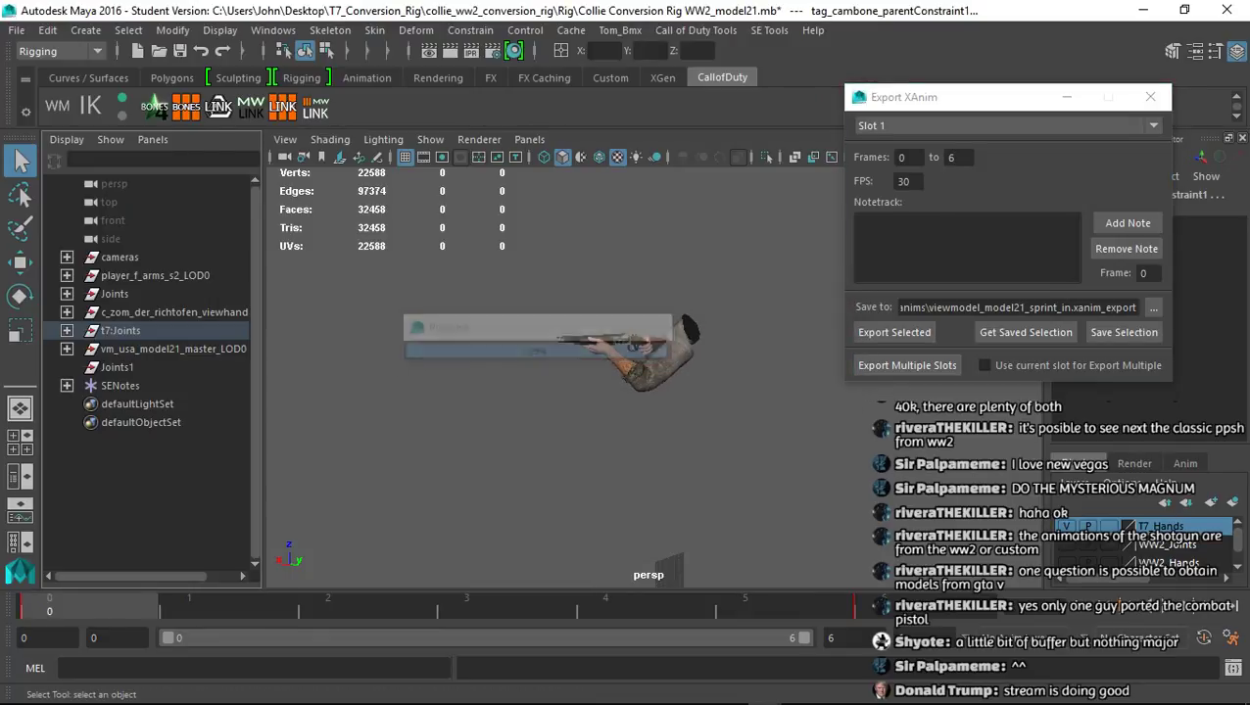
# Reload the clean Collie Conversion Rig WW2_model21.mb scene, discarding the sprint-in import without saving
pyautogui.click(17, 30)
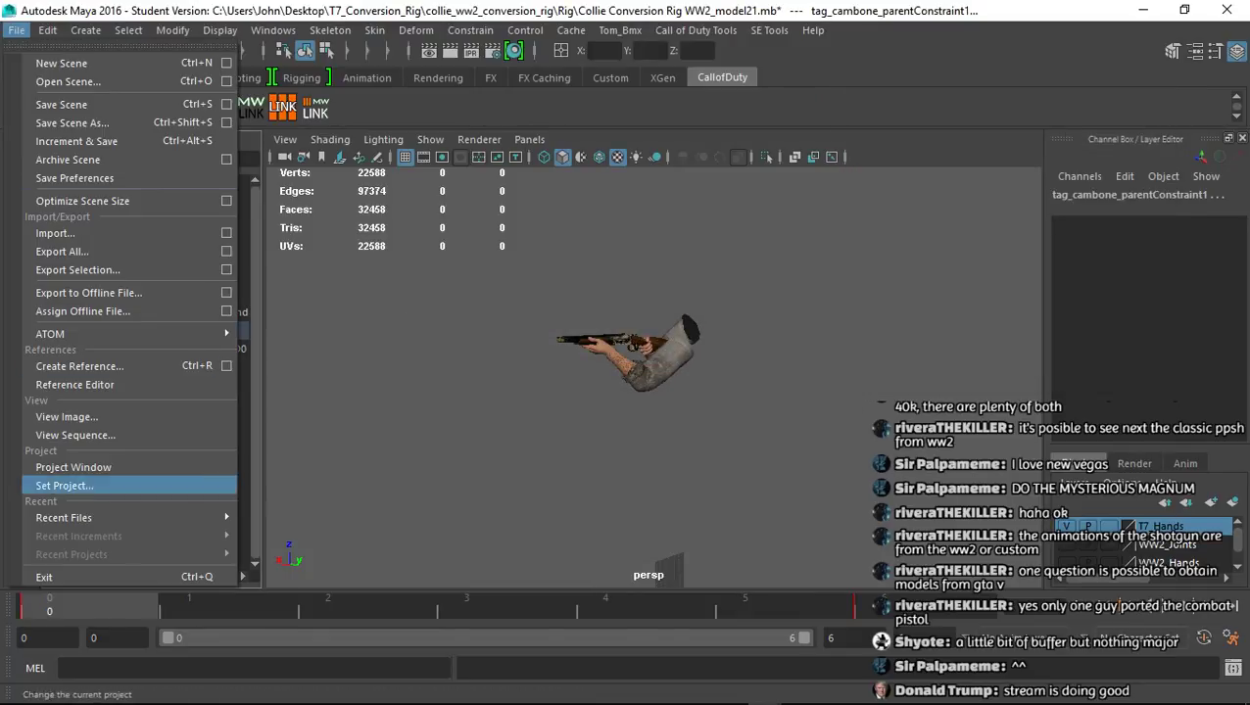
pyautogui.moveTo(64, 517)
pyautogui.click(343, 516)
pyautogui.click(625, 377)
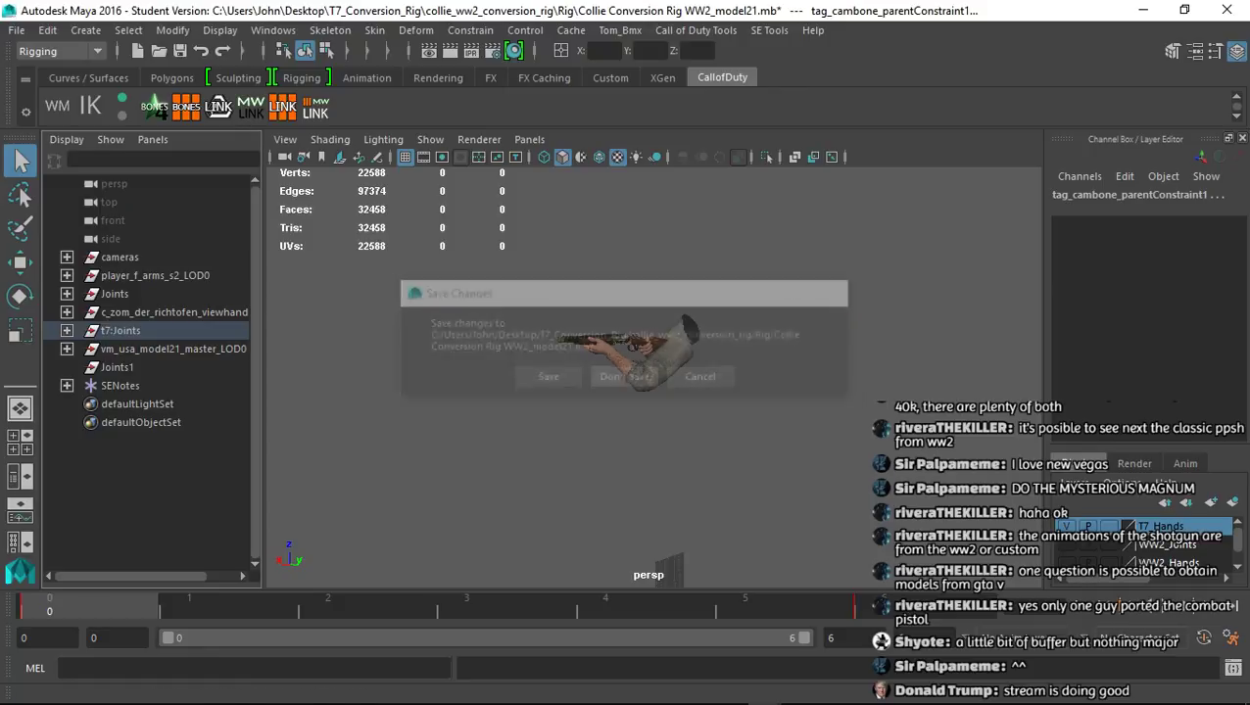
# Import Model21's sprint loop SEAnim animation from the SEanims folder
pyautogui.click(768, 29)
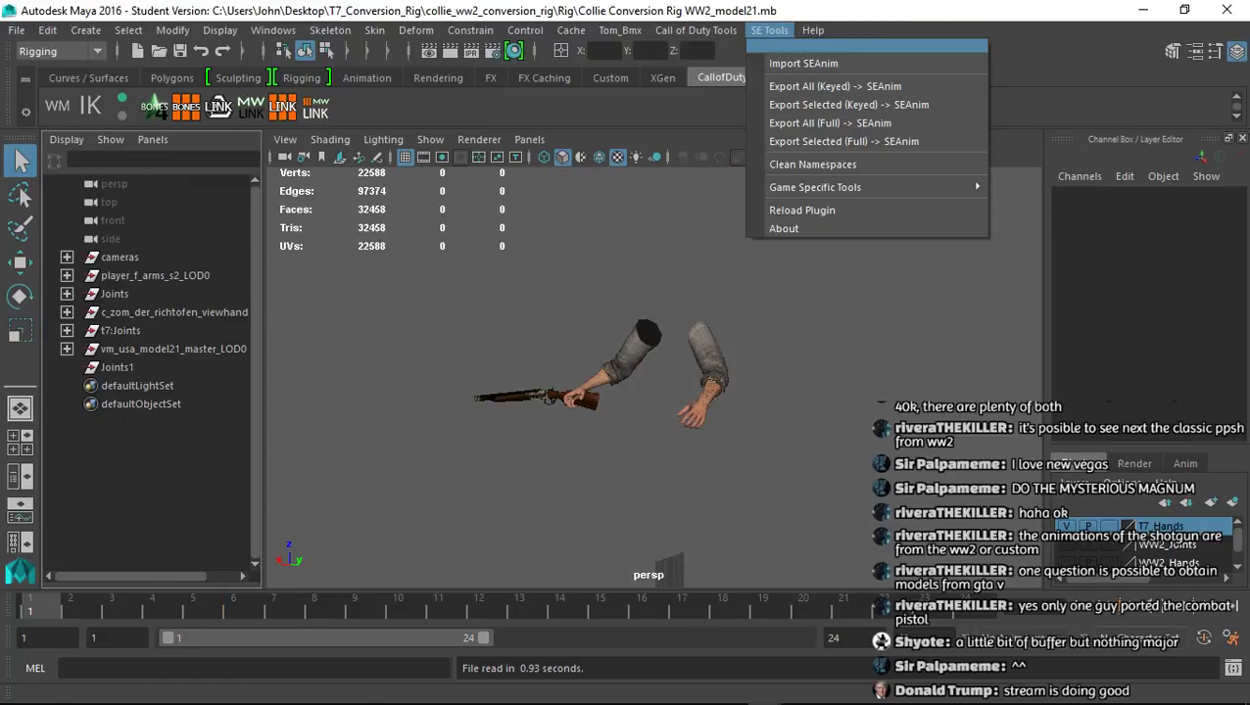
pyautogui.click(783, 56)
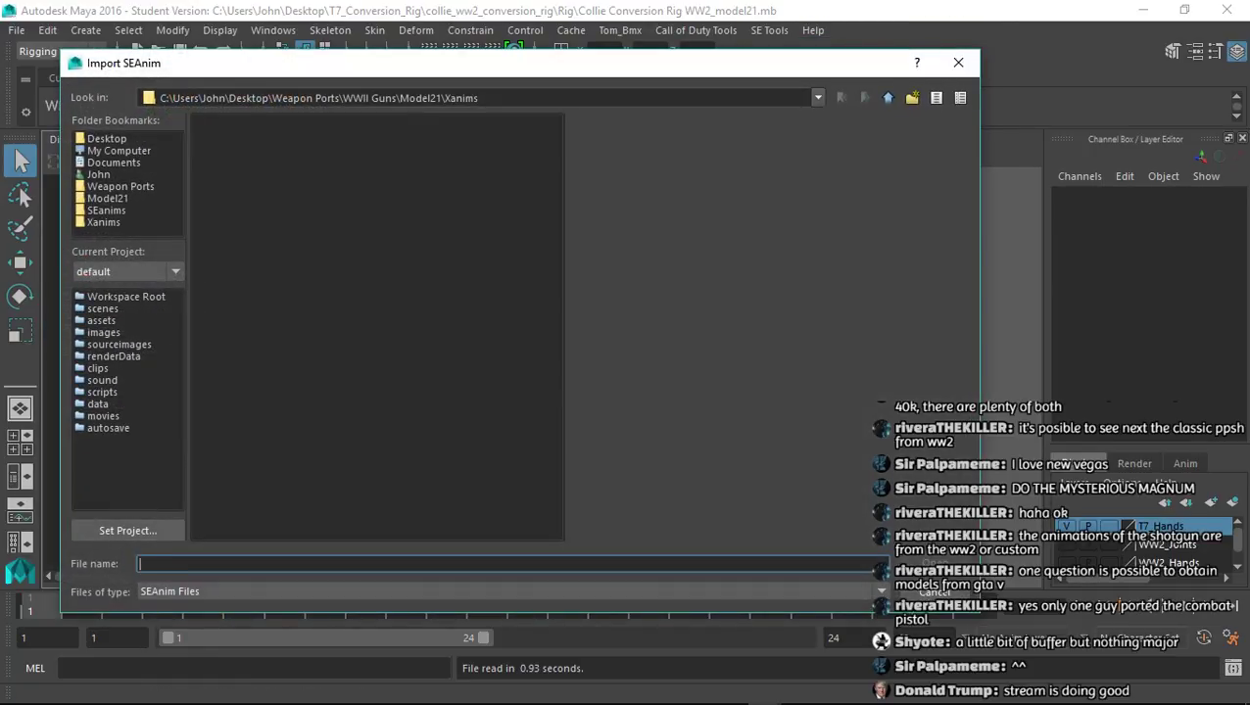
pyautogui.click(107, 199)
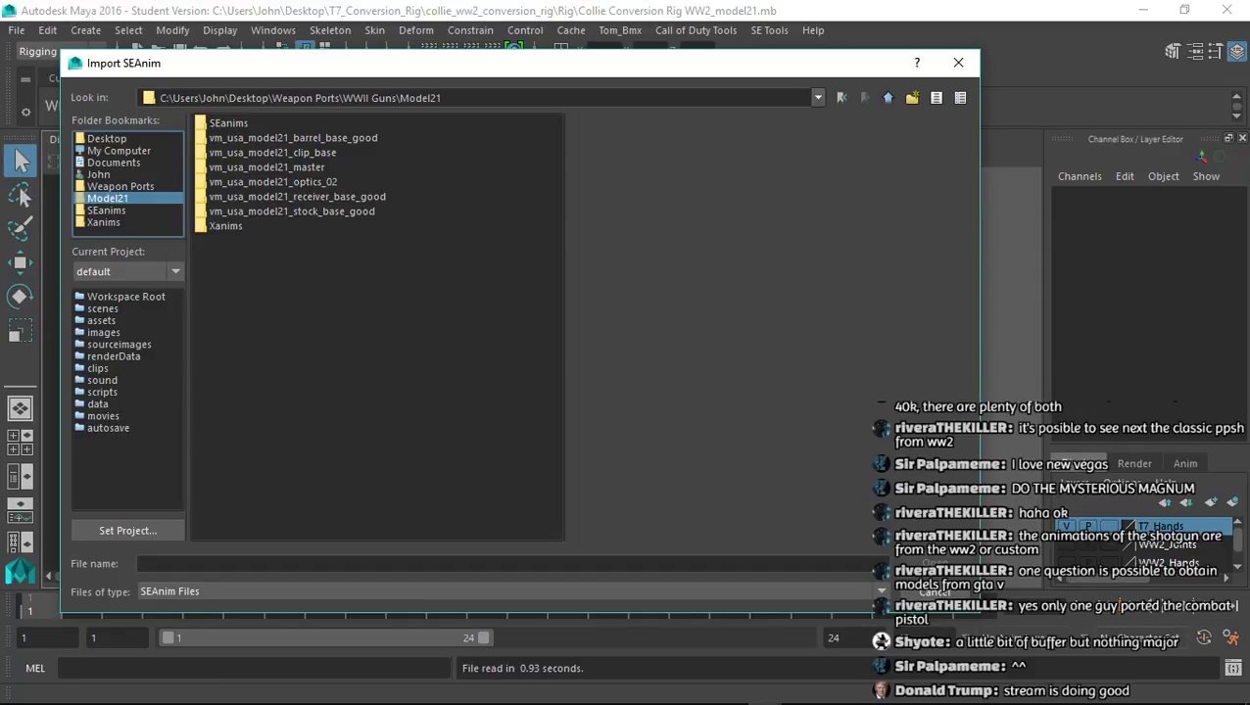
pyautogui.click(107, 210)
pyautogui.doubleClick(277, 240)
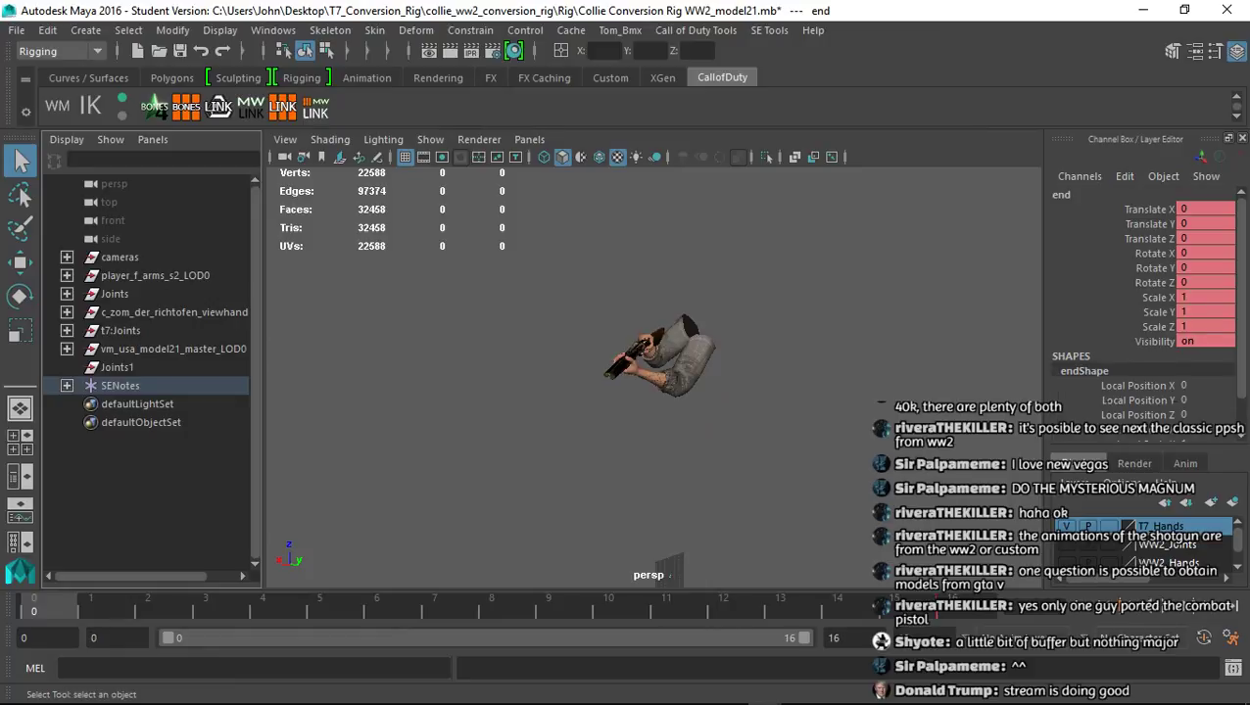
# Link the T7 rig to the sprint loop animation and set up an XAnim export of t7:Joints with frames 0 to 16
pyautogui.click(121, 330)
pyautogui.click(695, 29)
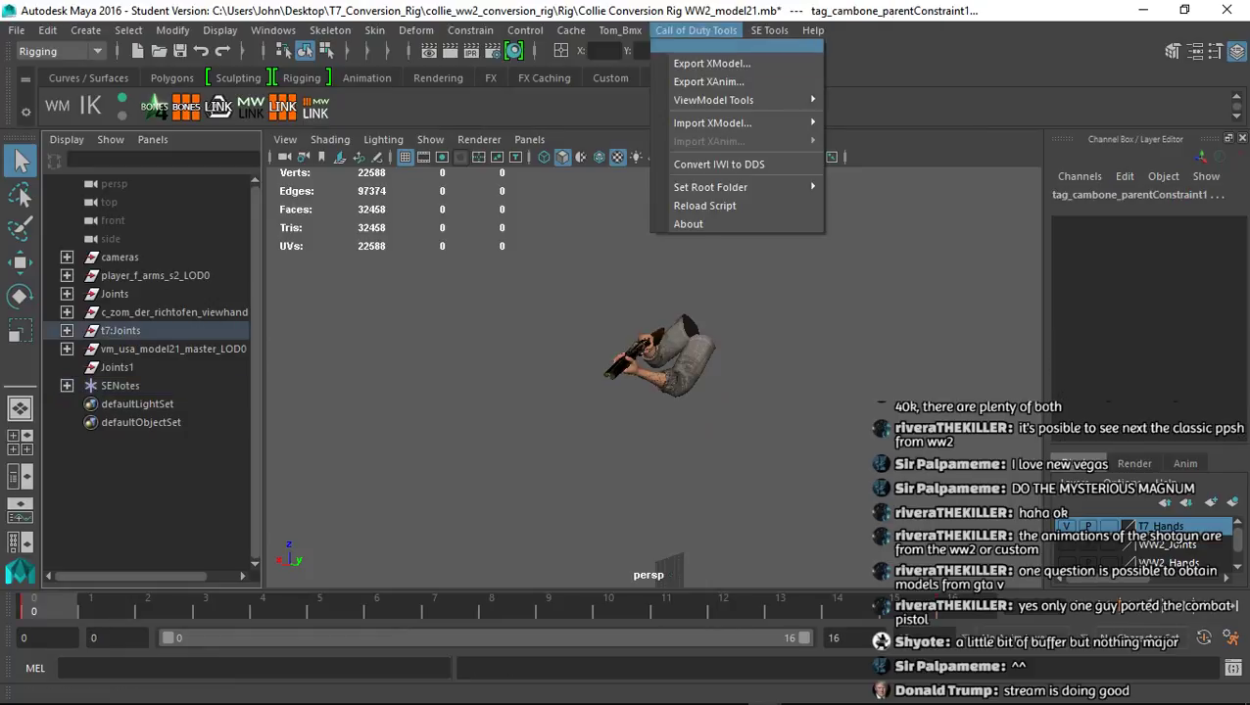
pyautogui.click(709, 81)
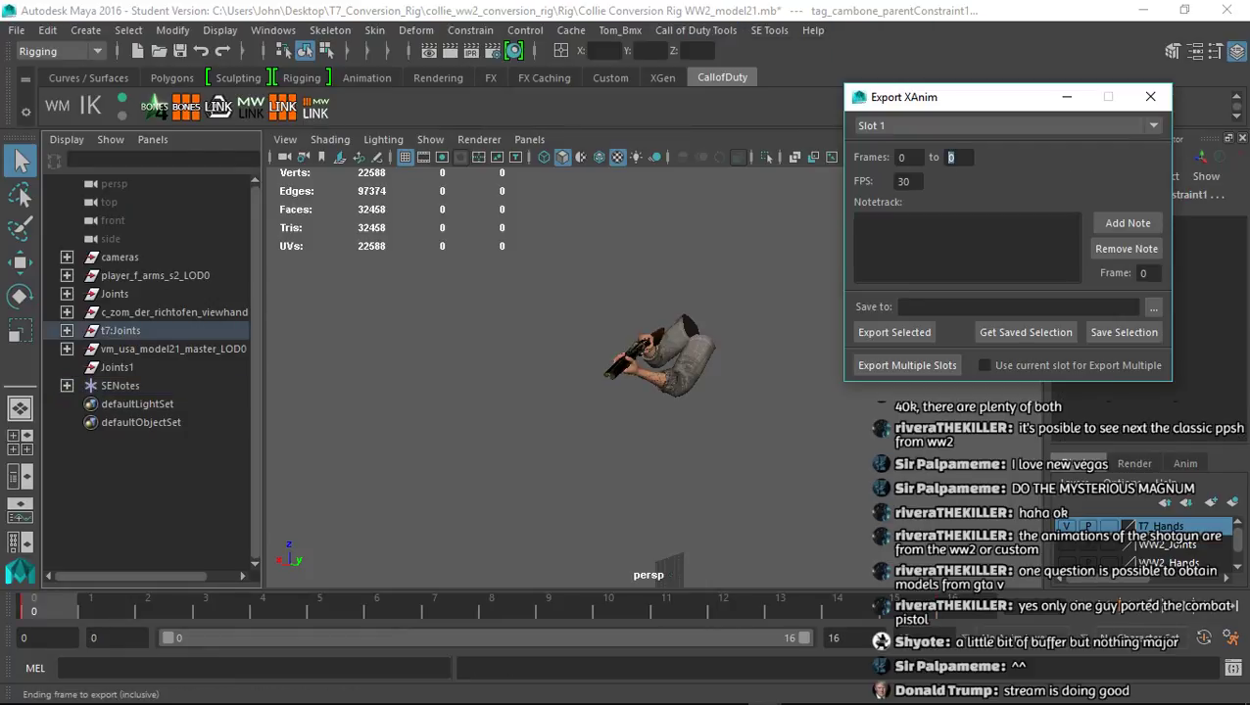
pyautogui.write('16')
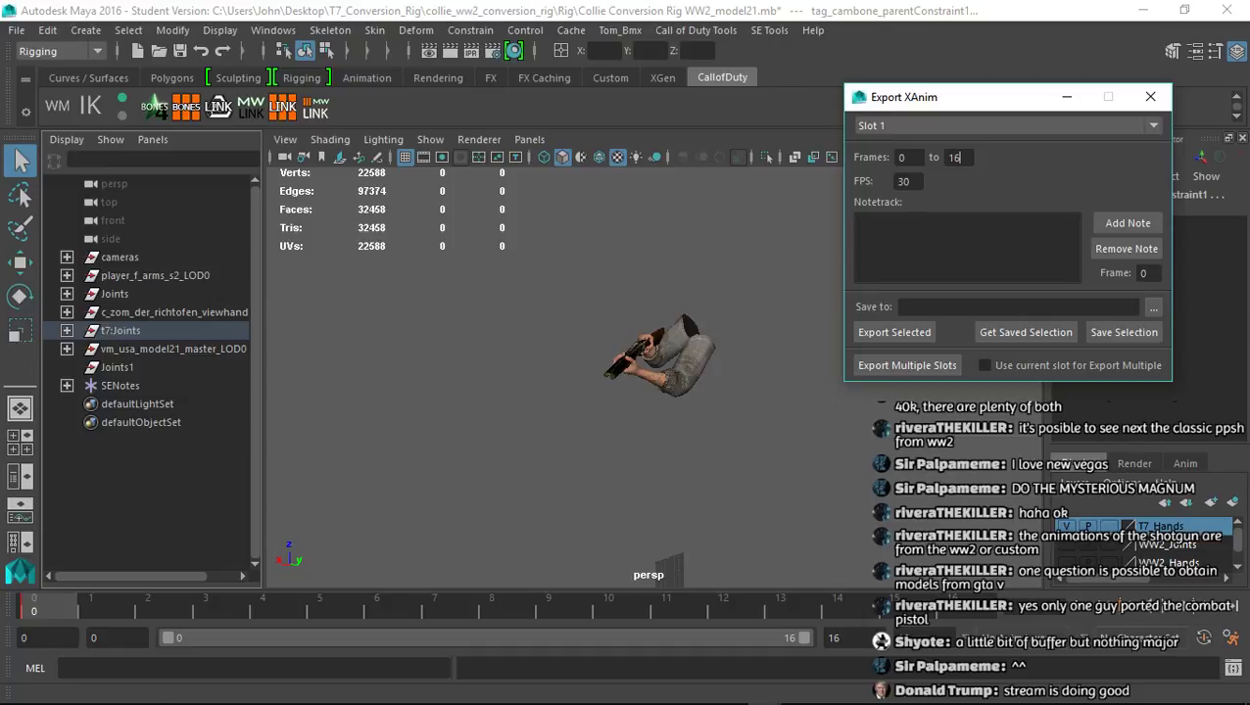
# Export the selected T7 joints as viewmodel_model21_sprint_loop in Model21's Xanims folder without saving the scene, and close the export window
pyautogui.click(1153, 307)
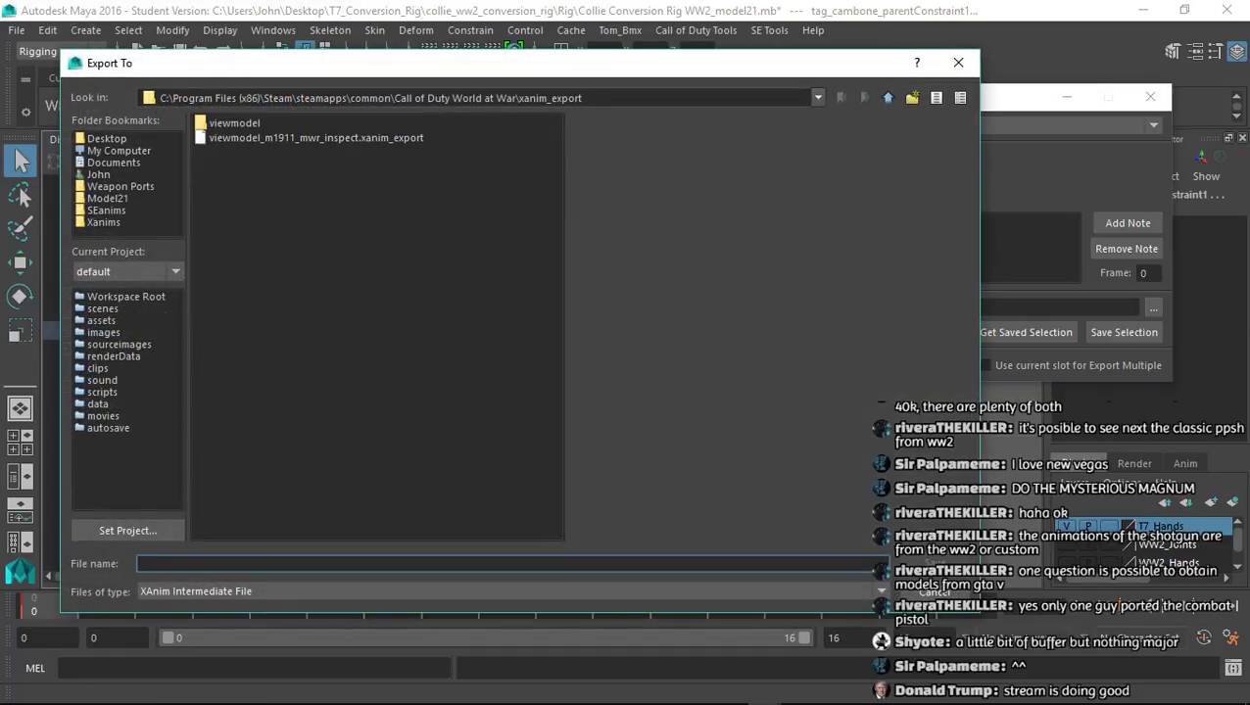
pyautogui.click(104, 222)
pyautogui.click(314, 329)
pyautogui.moveTo(357, 565); pyautogui.dragTo(272, 565)
pyautogui.write('loop')
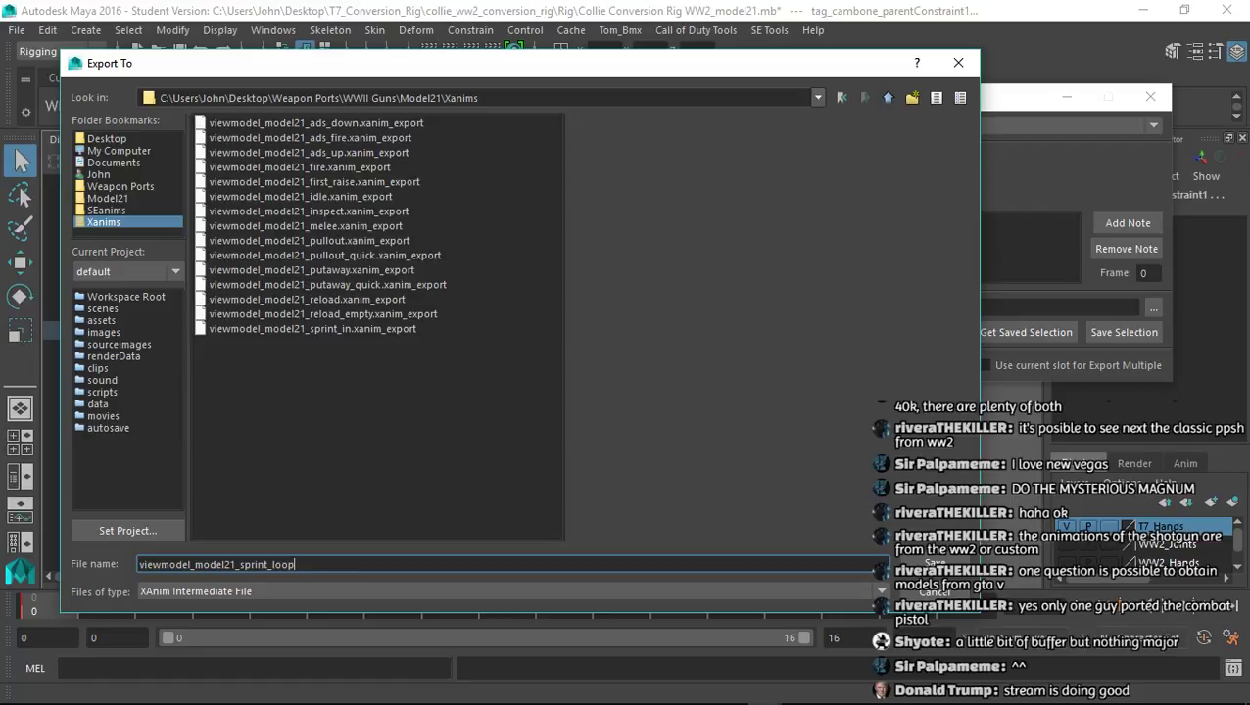
pyautogui.press('Return')
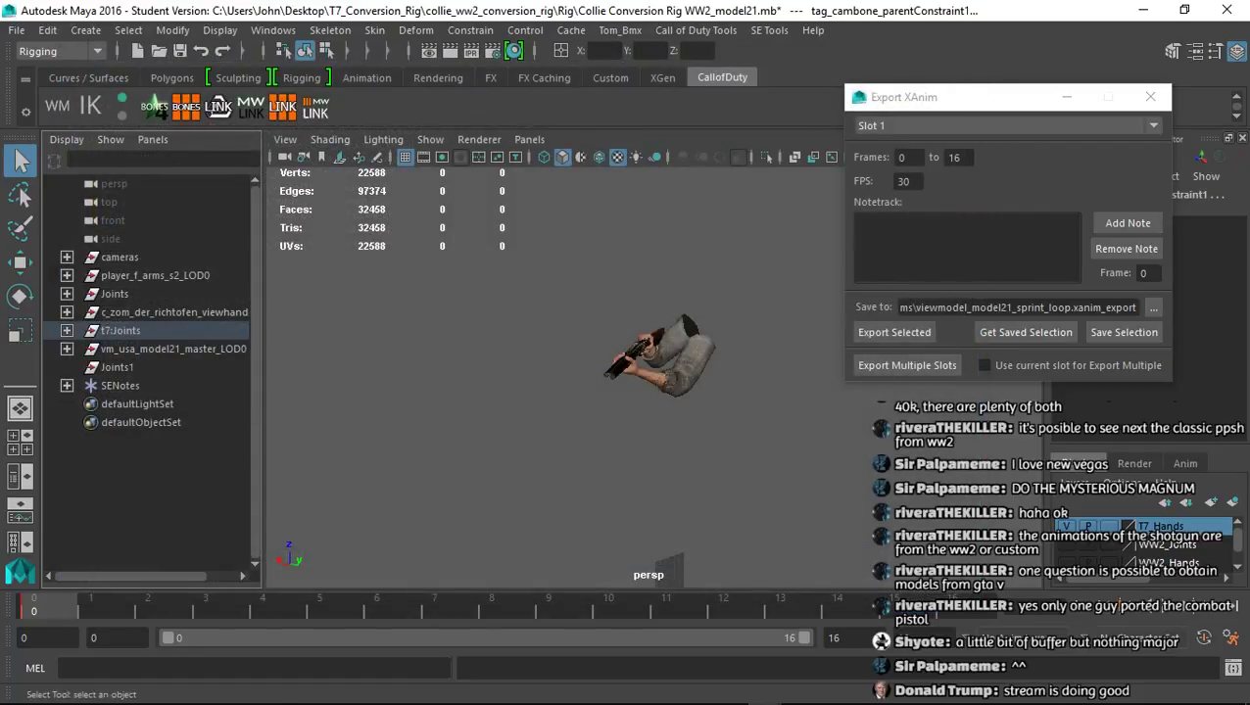
pyautogui.click(624, 378)
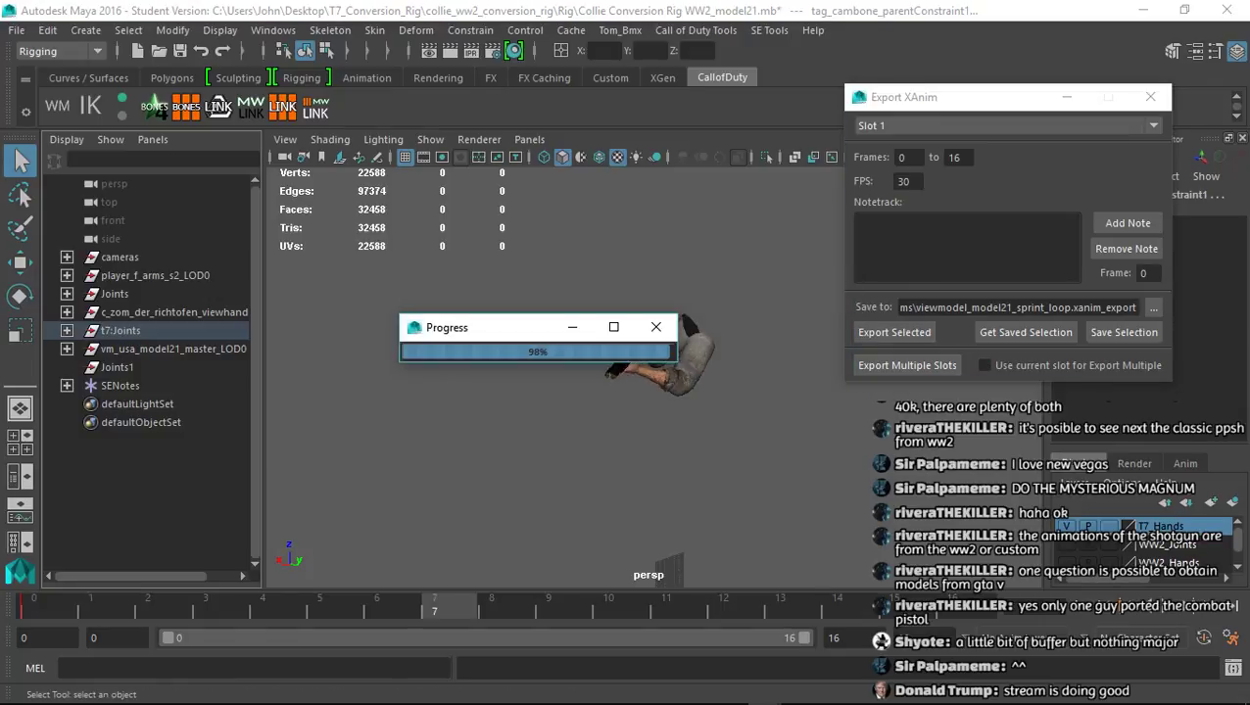
pyautogui.click(1150, 96)
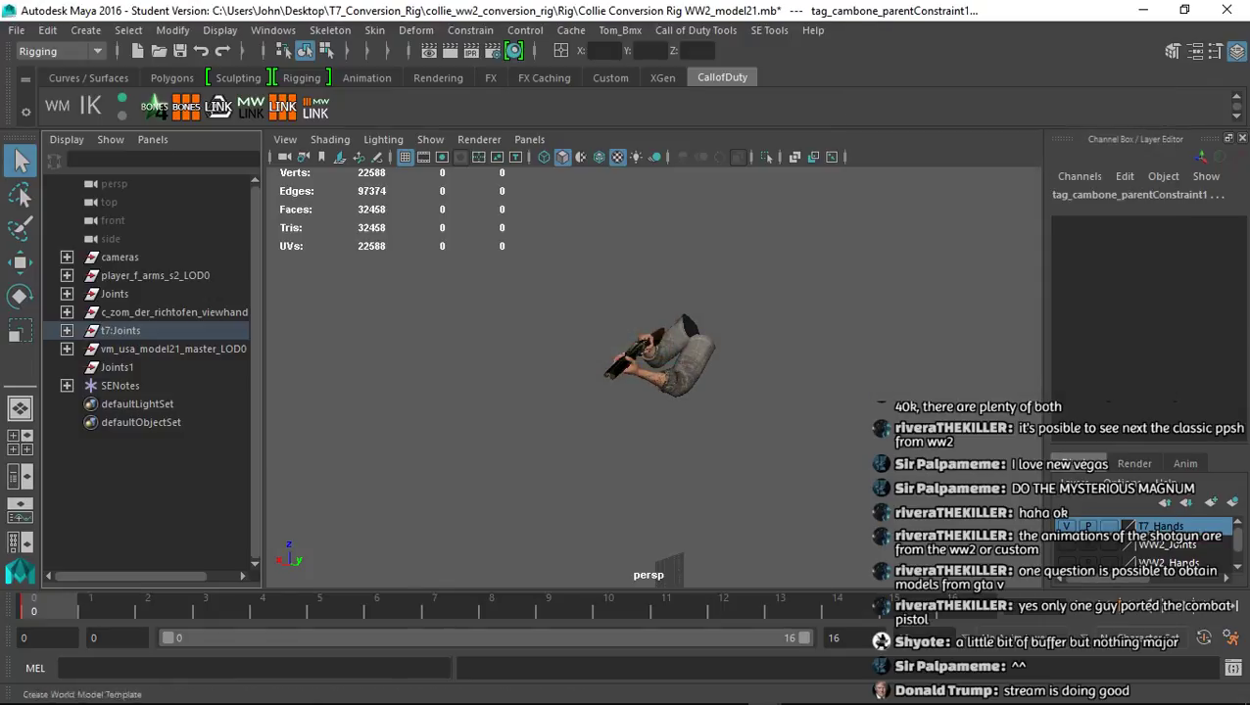
# Reload the clean Collie Conversion Rig WW2_model21.mb scene, discarding the sprint loop import without saving
pyautogui.click(17, 29)
pyautogui.moveTo(63, 518)
pyautogui.click(392, 517)
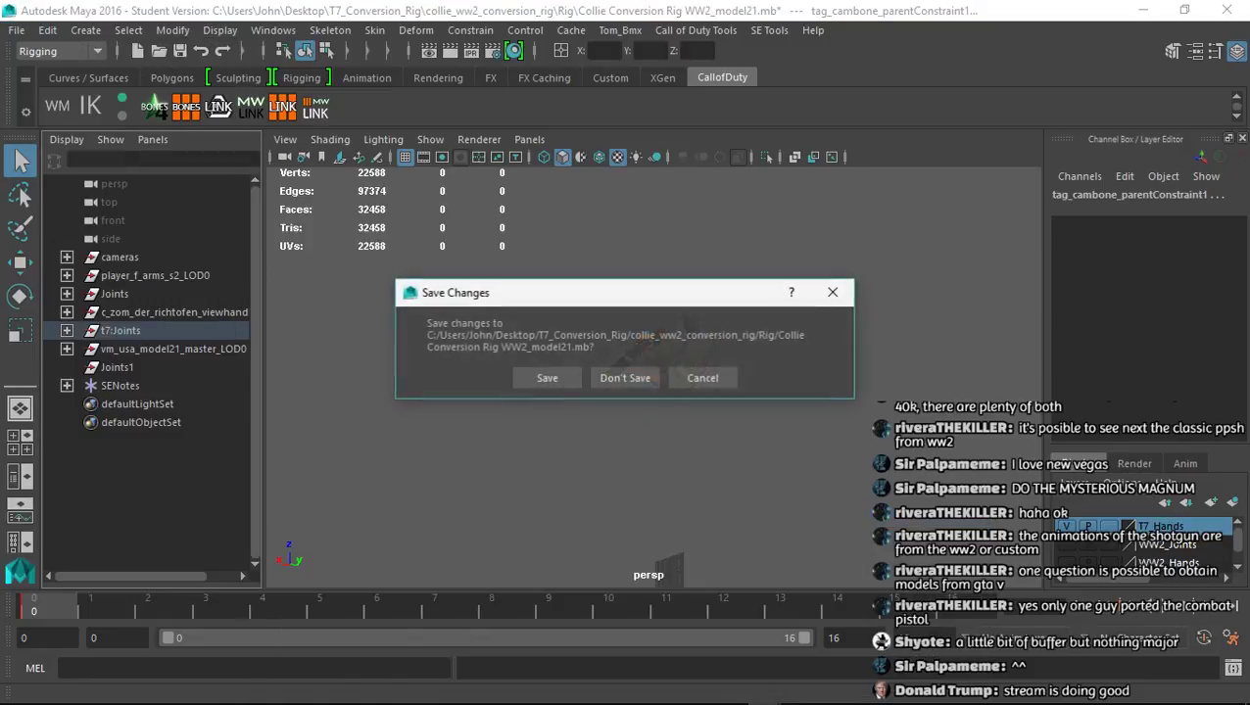
pyautogui.click(624, 377)
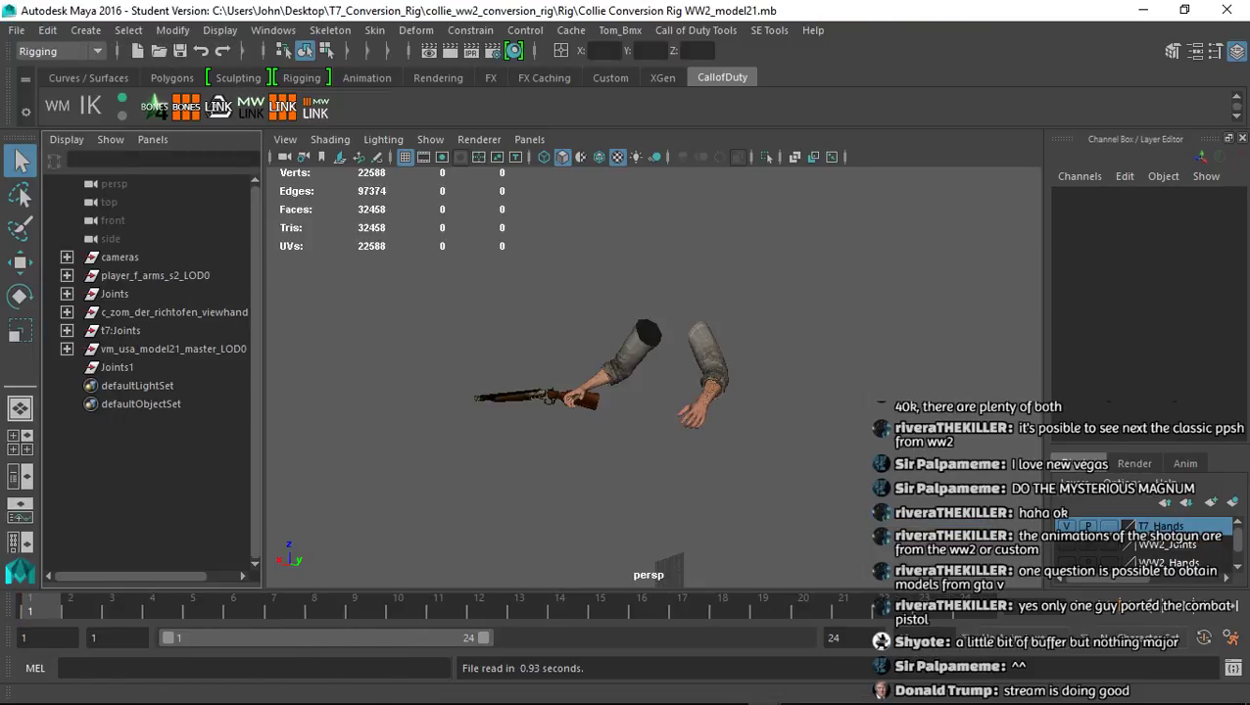
# Import va_model21_sprint_out.seanim from Model21's SEanims folder onto the rig
pyautogui.click(769, 31)
pyautogui.click(803, 63)
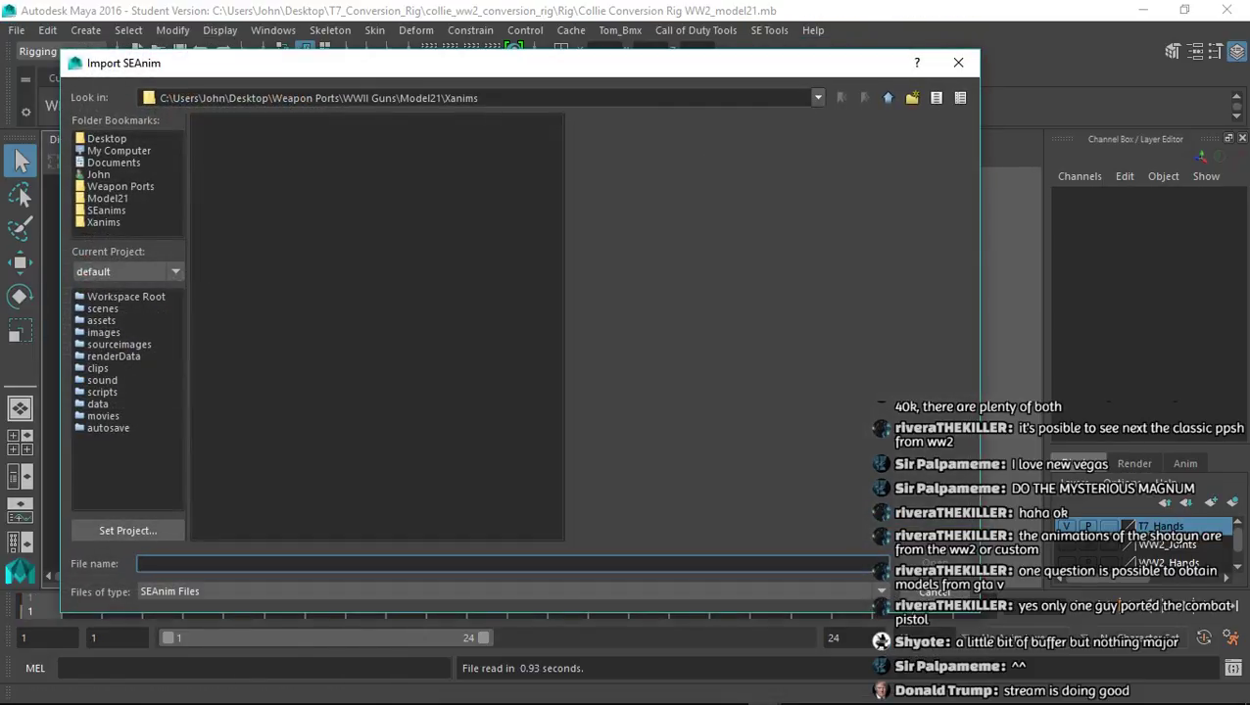
pyautogui.click(107, 210)
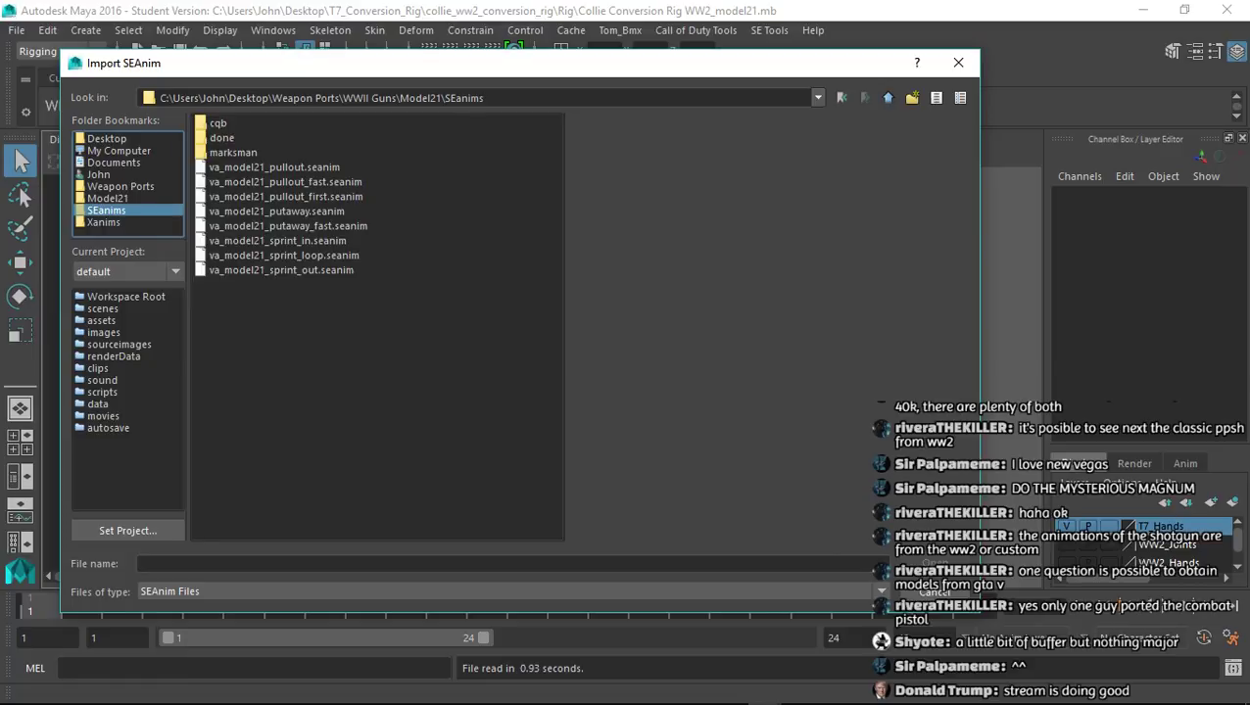
pyautogui.click(103, 222)
pyautogui.click(106, 211)
pyautogui.click(281, 271)
pyautogui.click(933, 563)
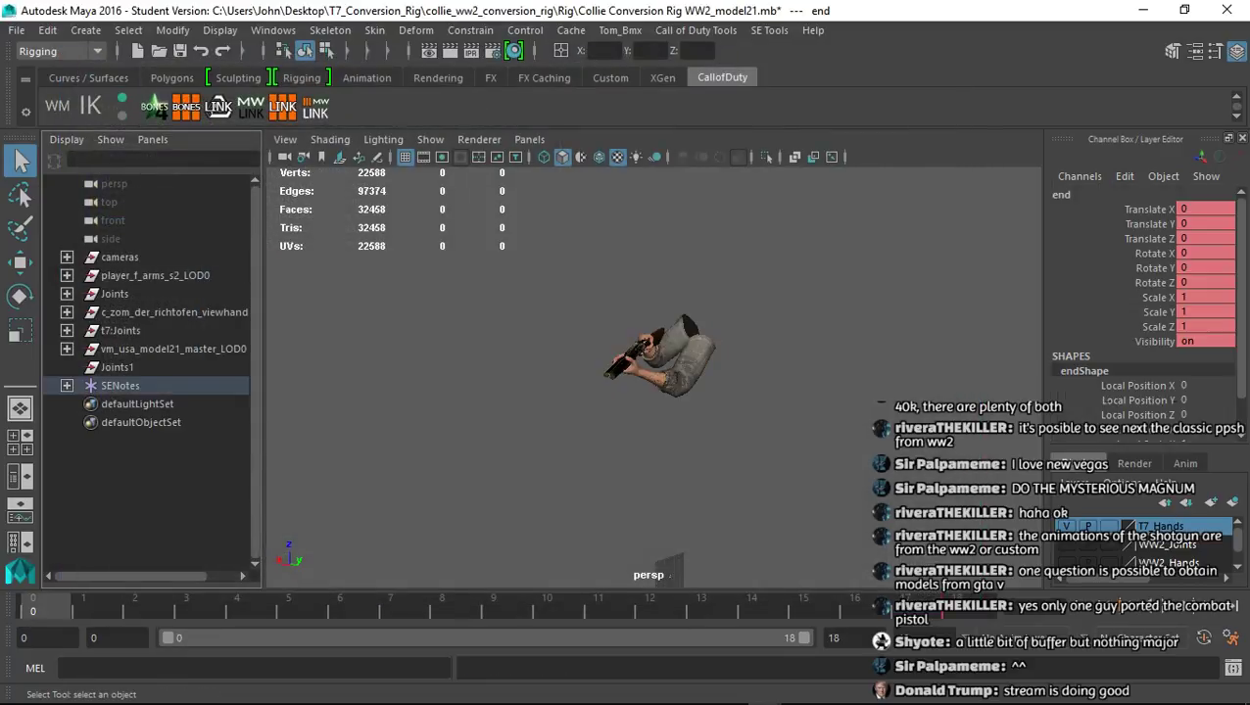
# Link the T7 rig to the sprint out animation and select t7:Joints
pyautogui.click(282, 107)
pyautogui.click(186, 108)
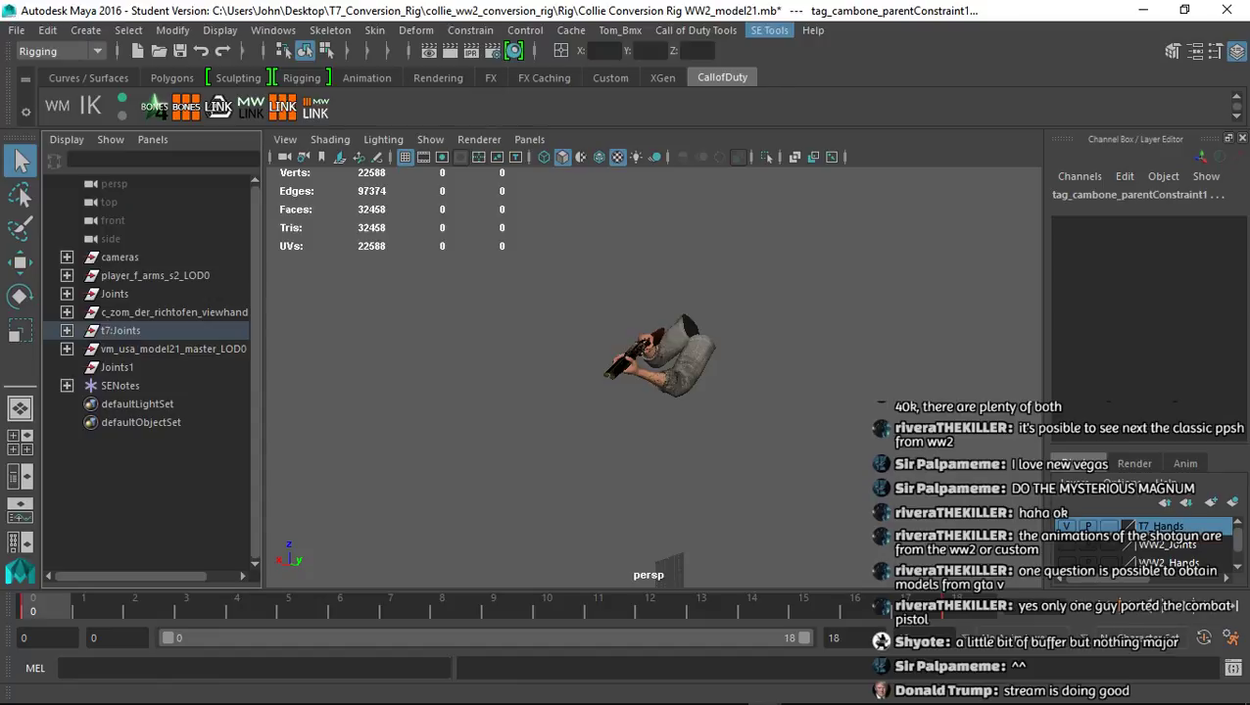
pyautogui.click(769, 29)
pyautogui.click(803, 56)
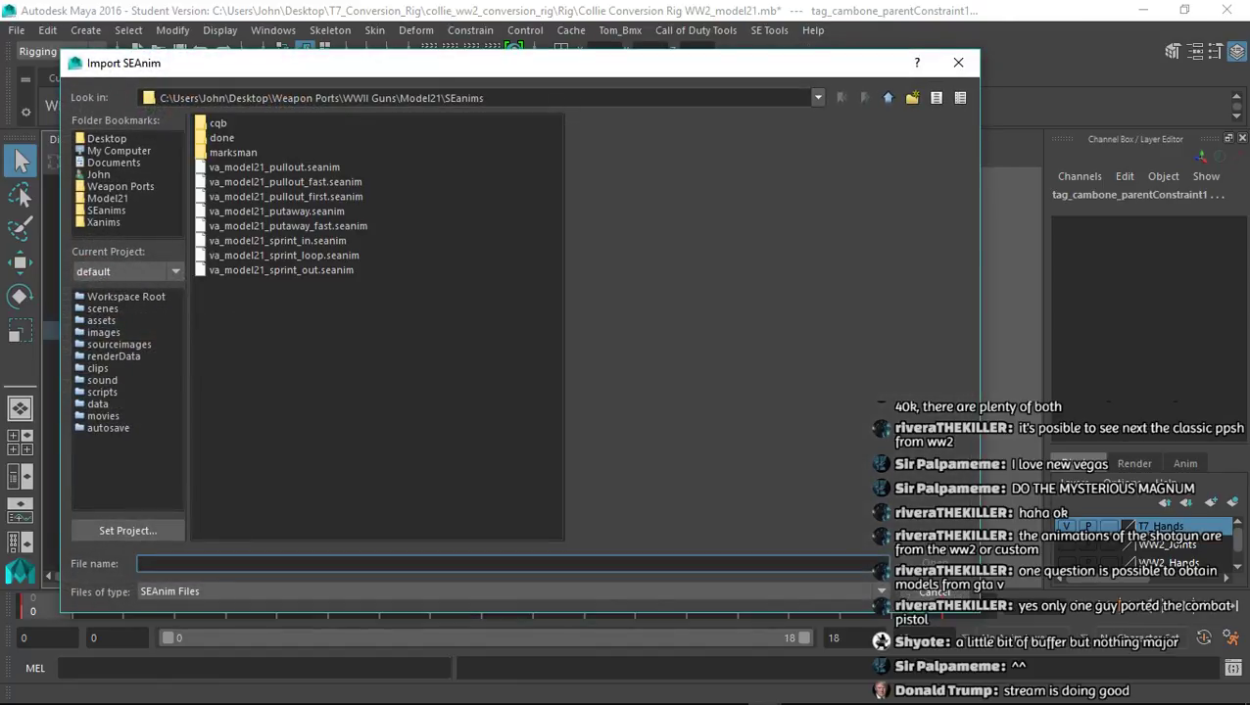
pyautogui.click(958, 62)
# Set up an XAnim export of the selected T7 joints with frames 0 to 18
pyautogui.click(695, 29)
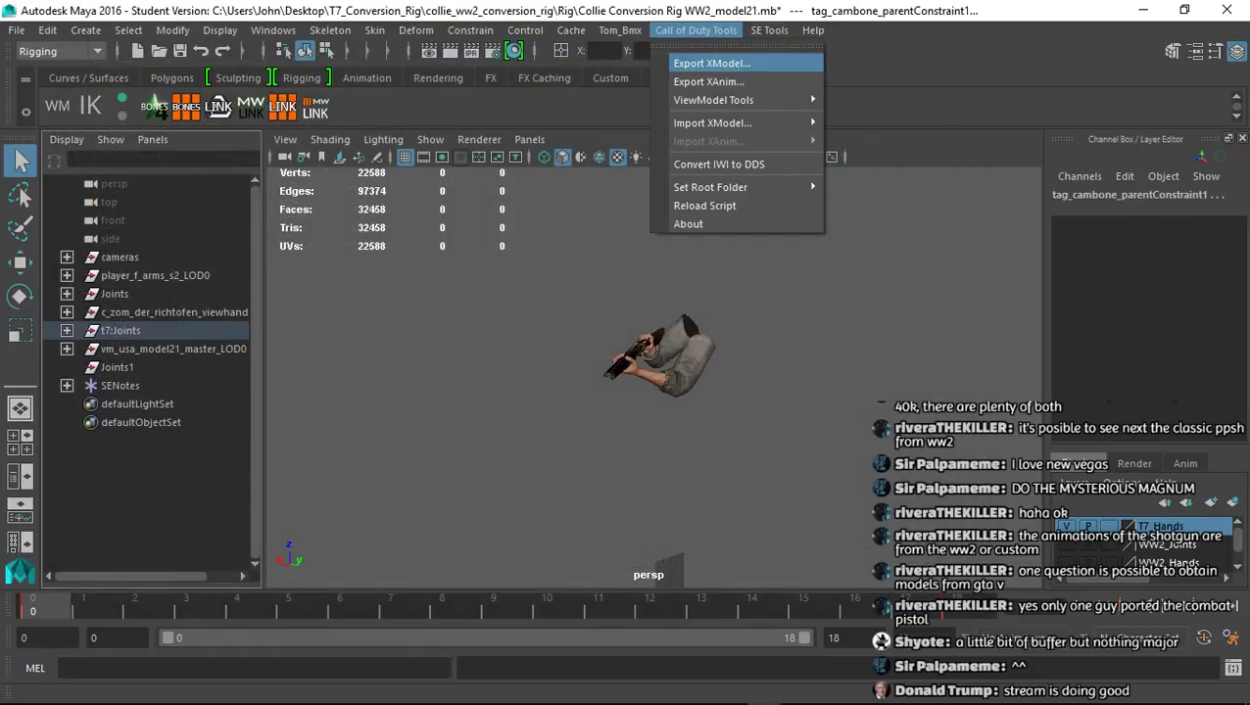
pyautogui.click(709, 81)
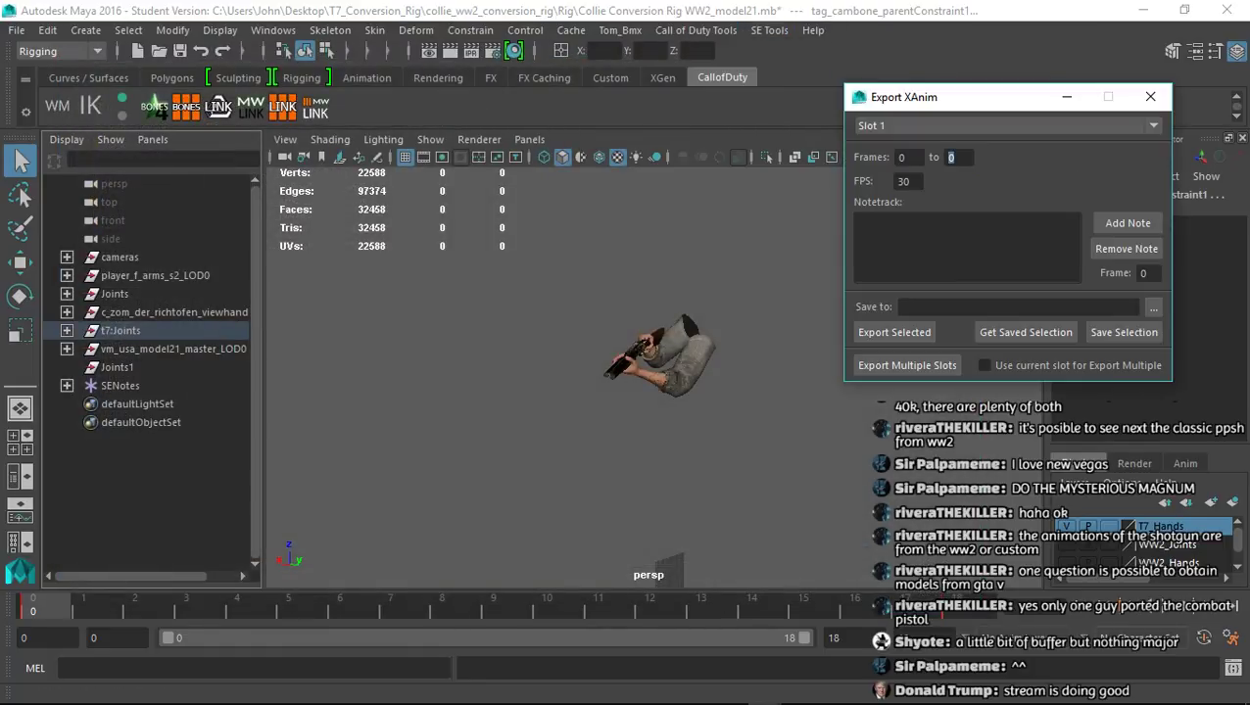
pyautogui.write('18')
# Export the selected T7 joints as viewmodel_model21_sprint_out in Model21's Xanims folder without saving the scene
pyautogui.click(1152, 306)
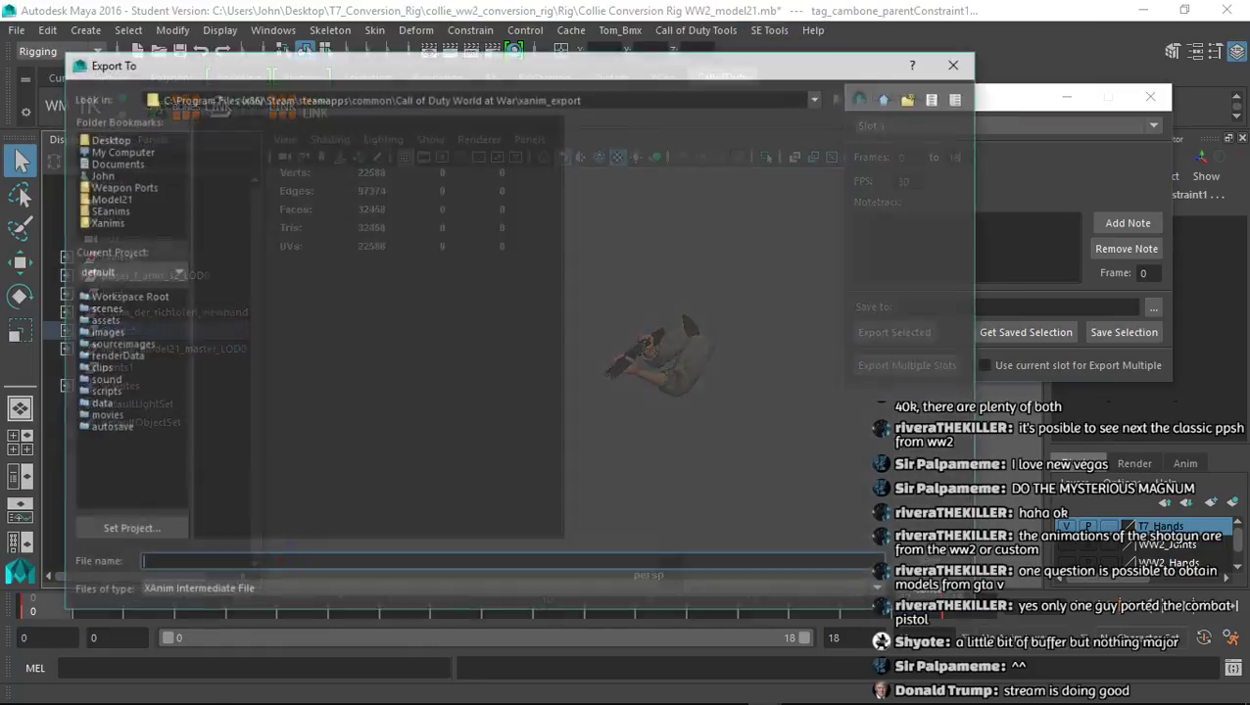
pyautogui.click(103, 223)
pyautogui.click(311, 328)
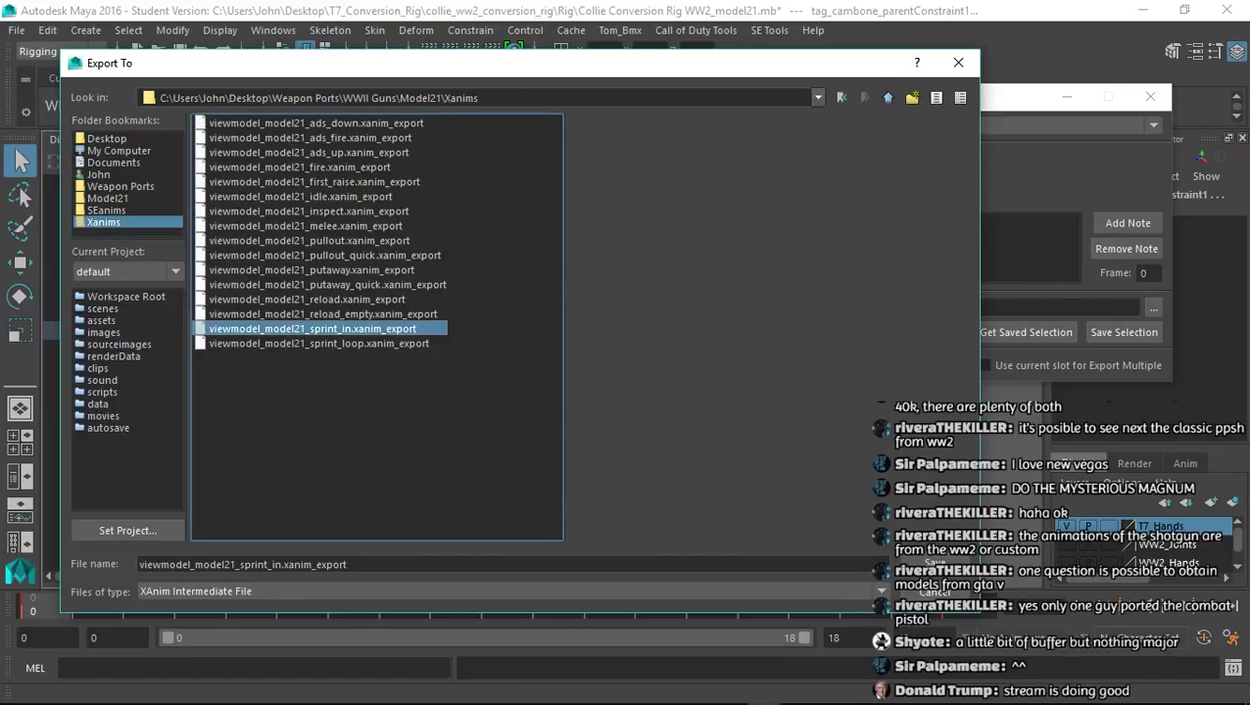
pyautogui.moveTo(347, 564); pyautogui.dragTo(272, 564)
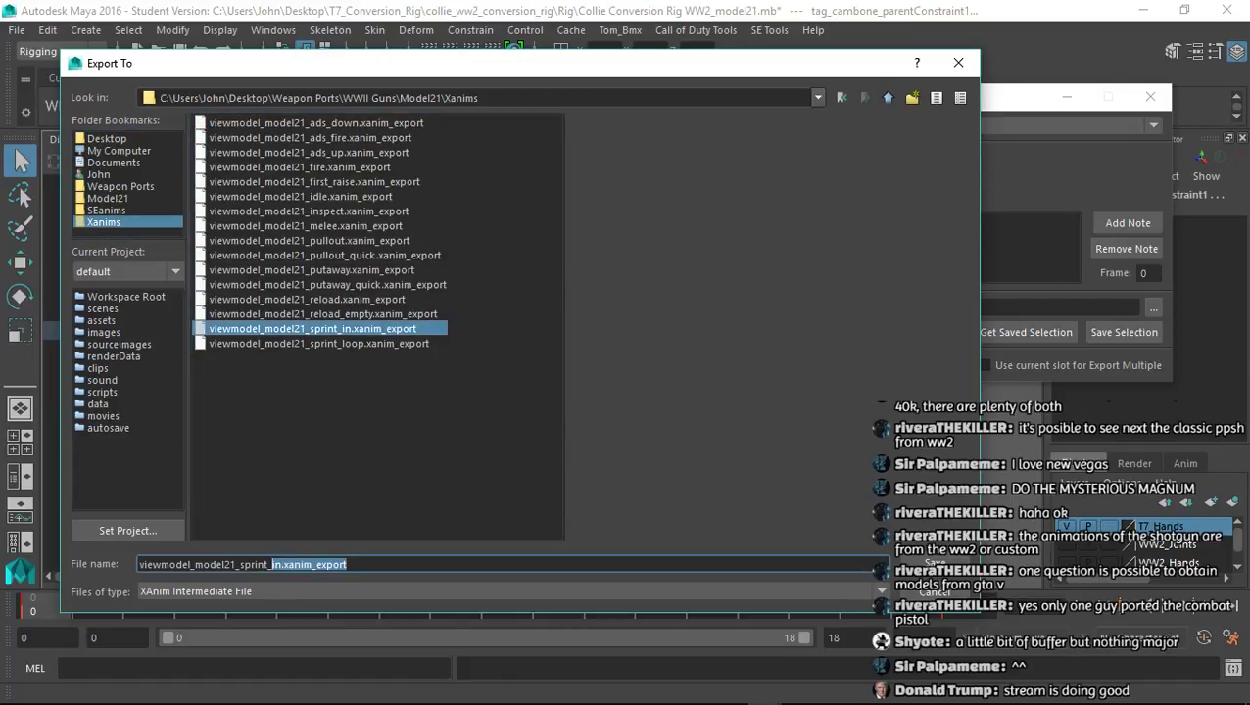
pyautogui.write('out')
pyautogui.press('Return')
pyautogui.click(894, 332)
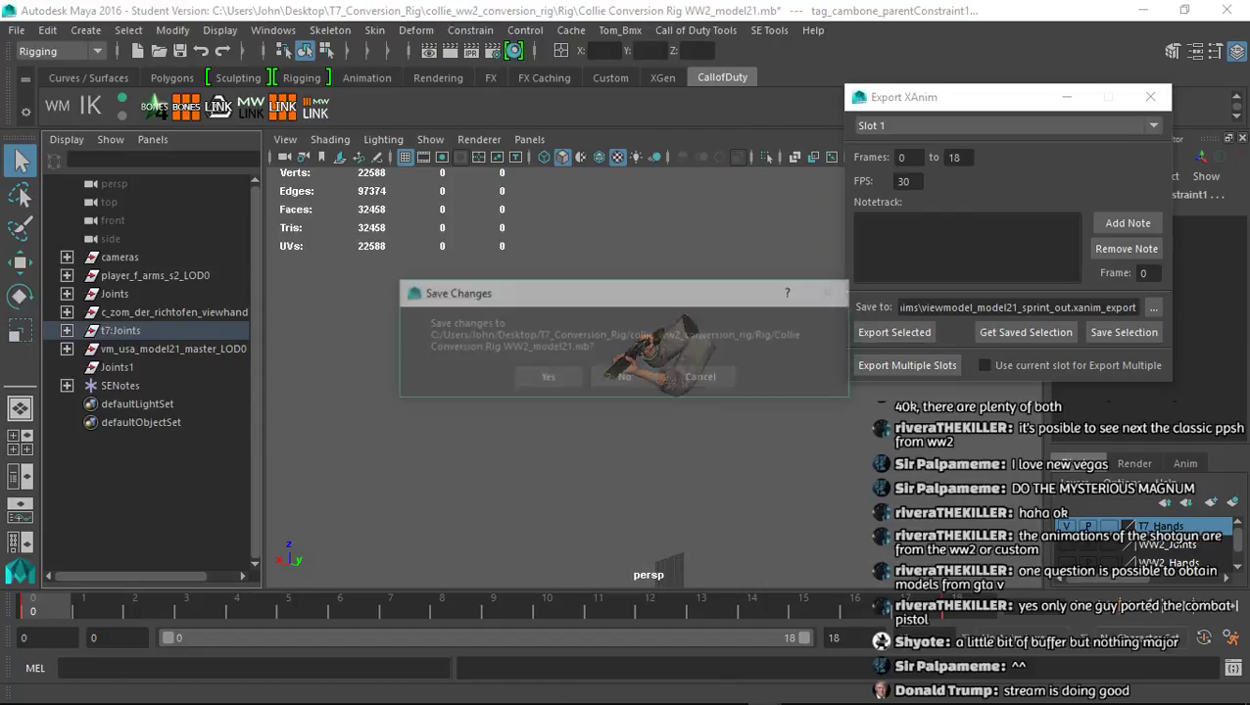
pyautogui.click(625, 377)
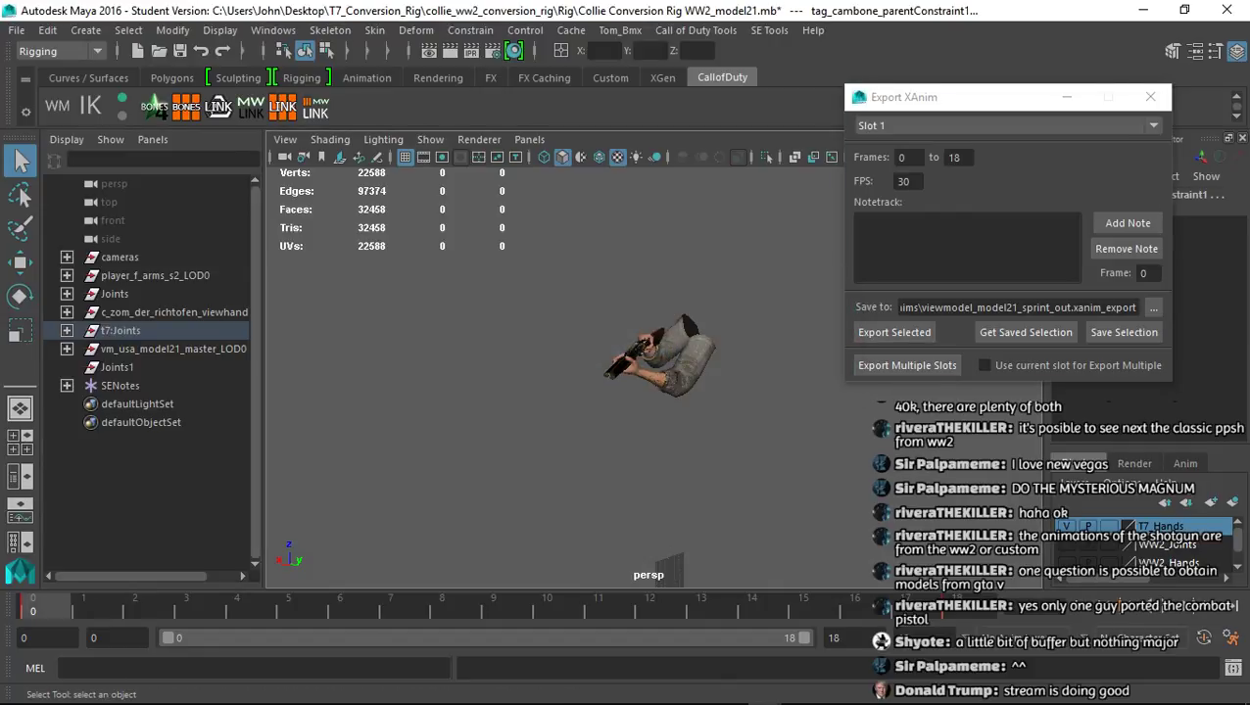
# In File Explorer, check the exported files in Model21's Xanims folder against the source animations in its SEanims folder
pyautogui.click(117, 692)
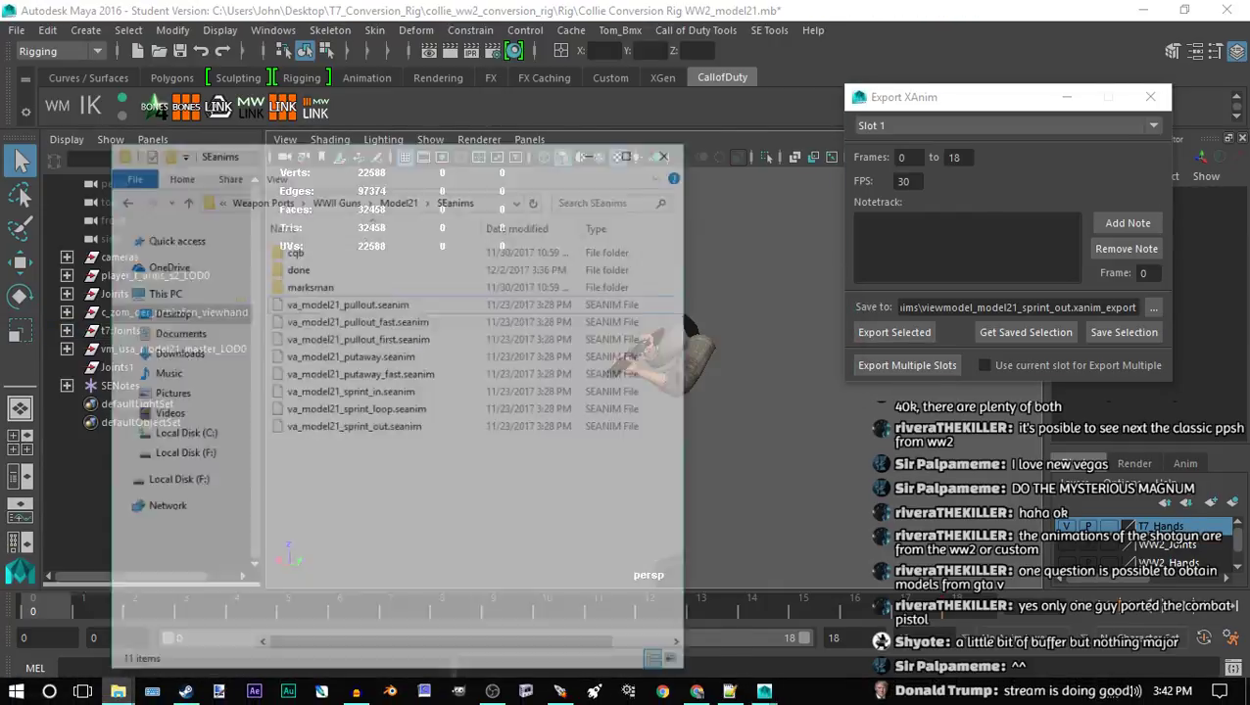
pyautogui.click(432, 140)
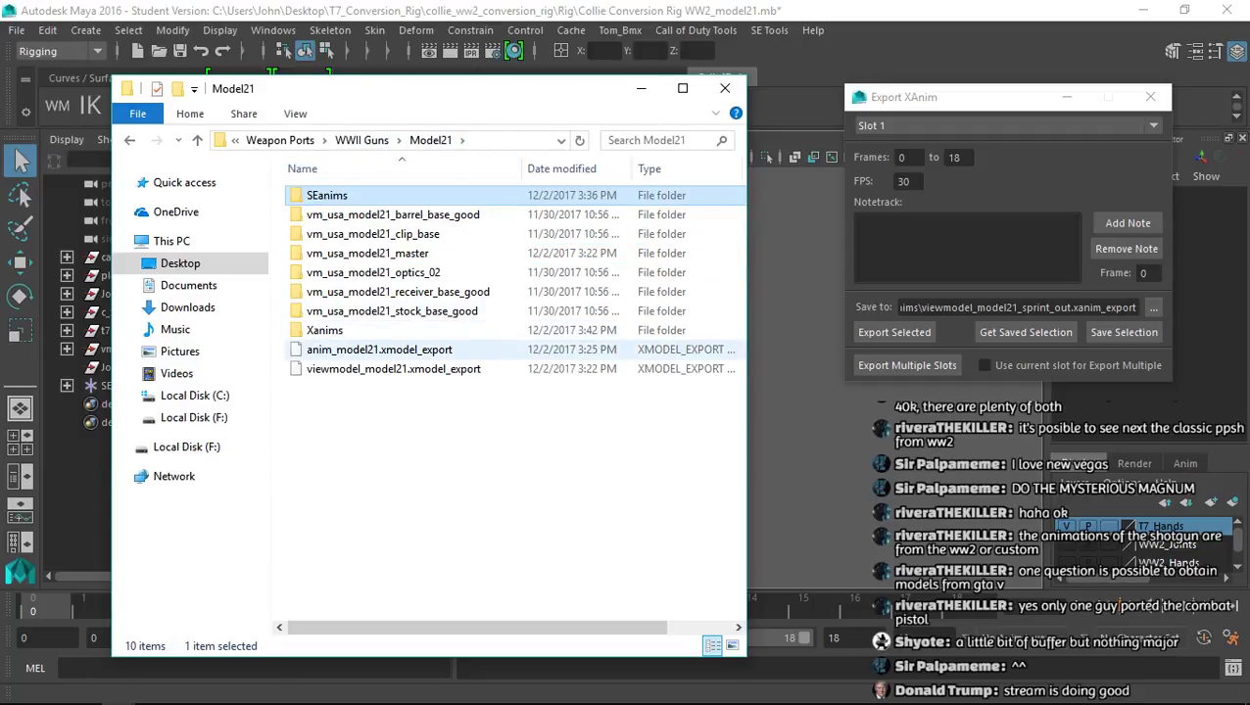
pyautogui.doubleClick(440, 330)
pyautogui.moveTo(441, 565); pyautogui.dragTo(484, 206)
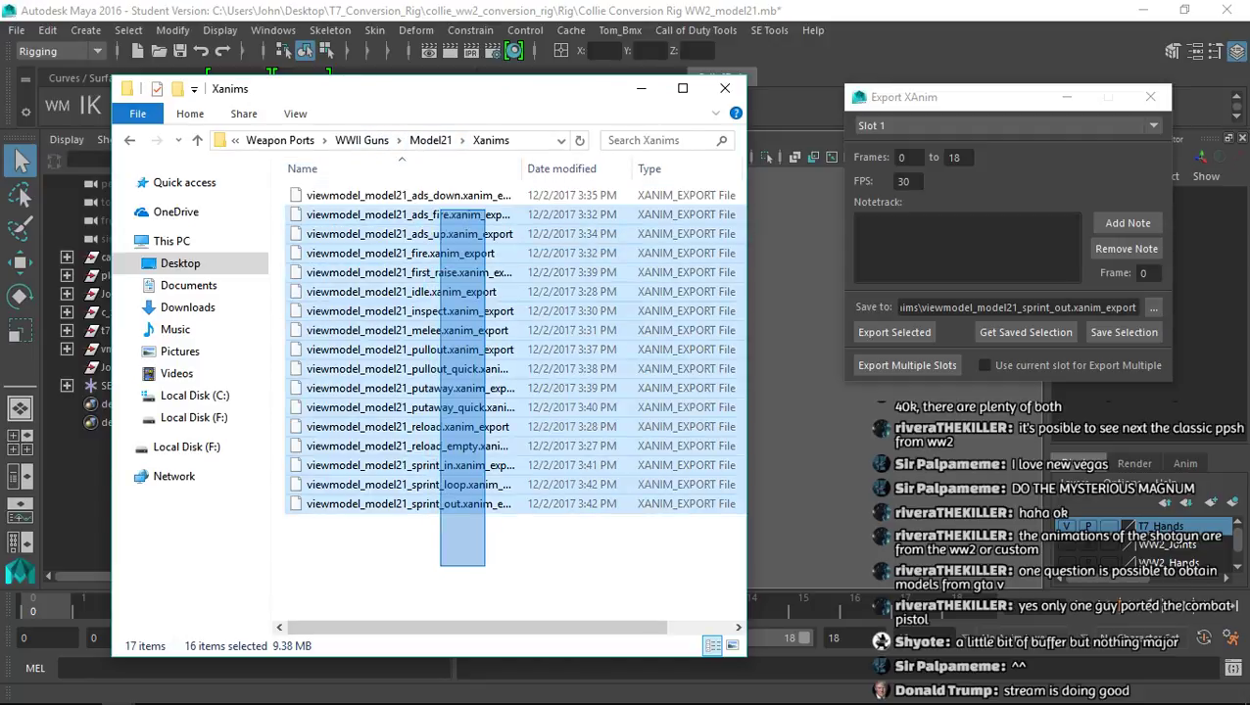
pyautogui.hotkey('ctrl', 'a')
pyautogui.click(423, 141)
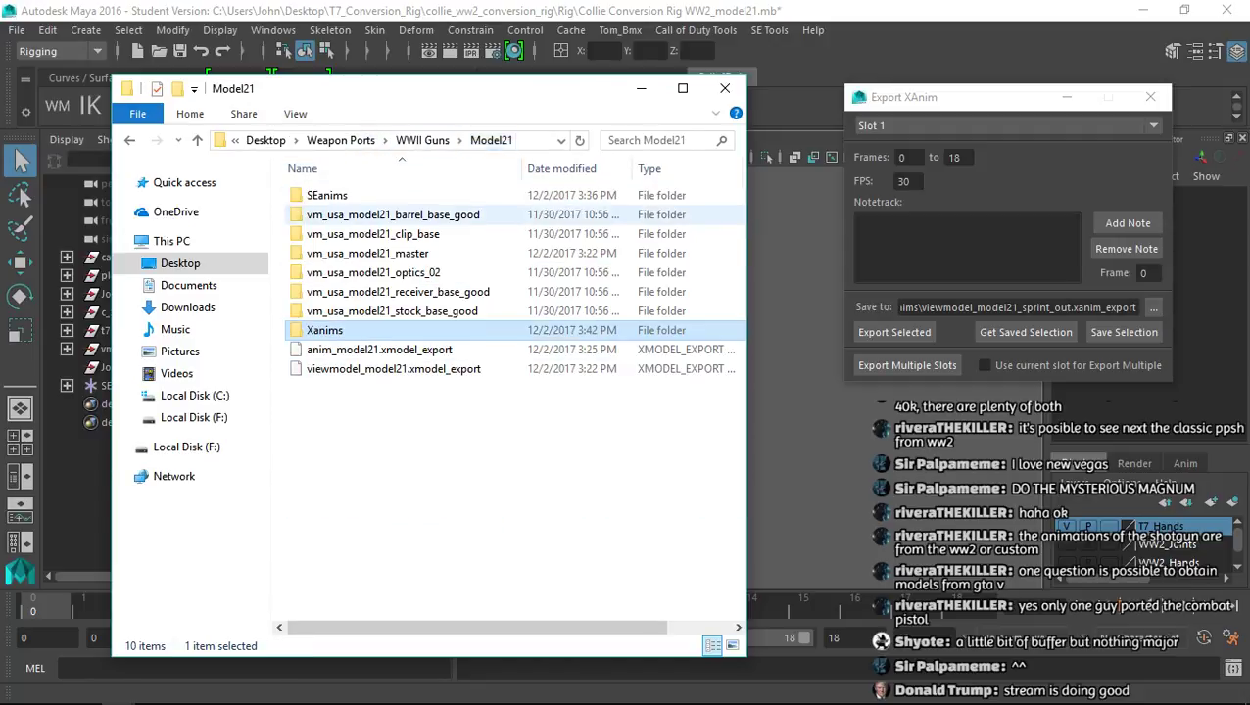
pyautogui.doubleClick(423, 196)
pyautogui.moveTo(444, 452); pyautogui.dragTo(367, 254)
pyautogui.click(341, 140)
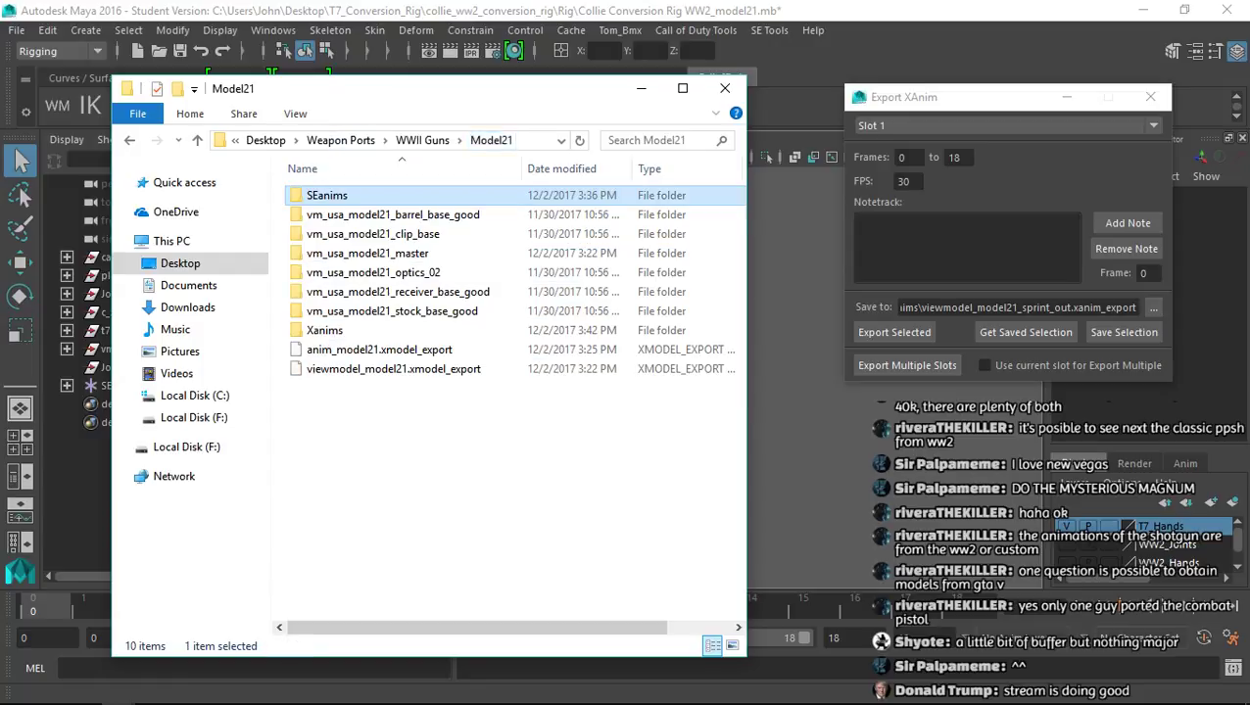
pyautogui.doubleClick(324, 330)
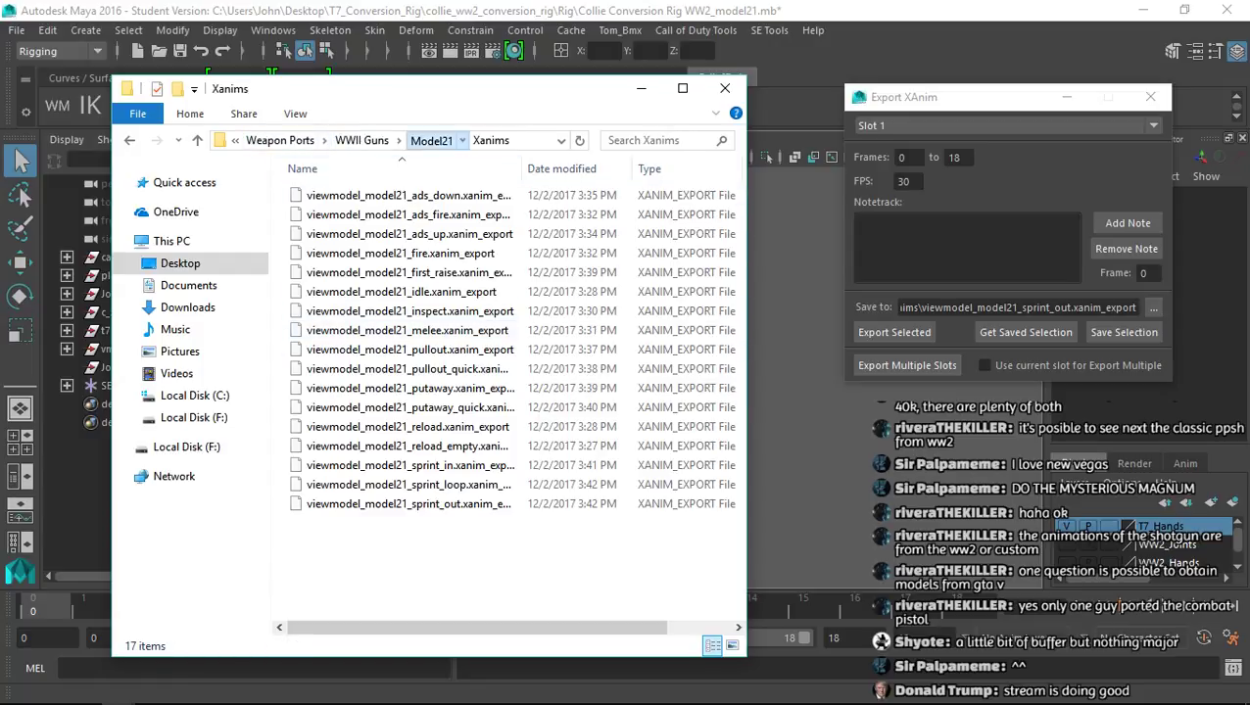
pyautogui.click(431, 140)
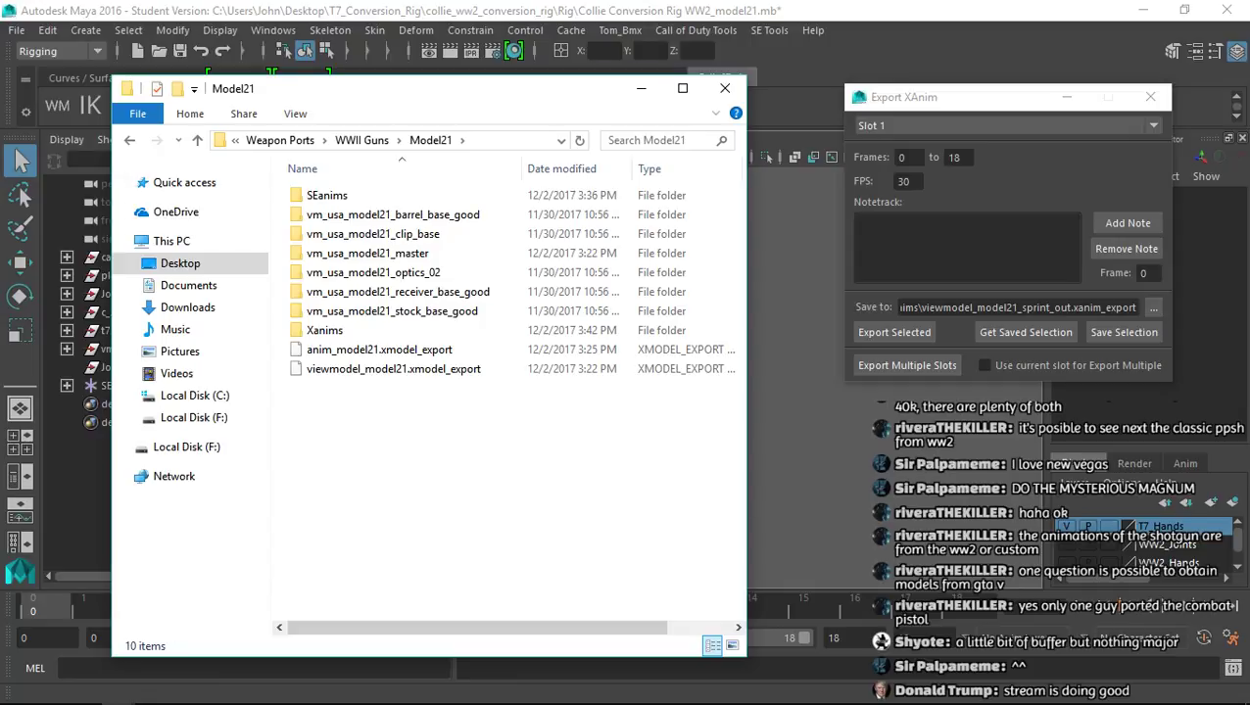
pyautogui.click(379, 350)
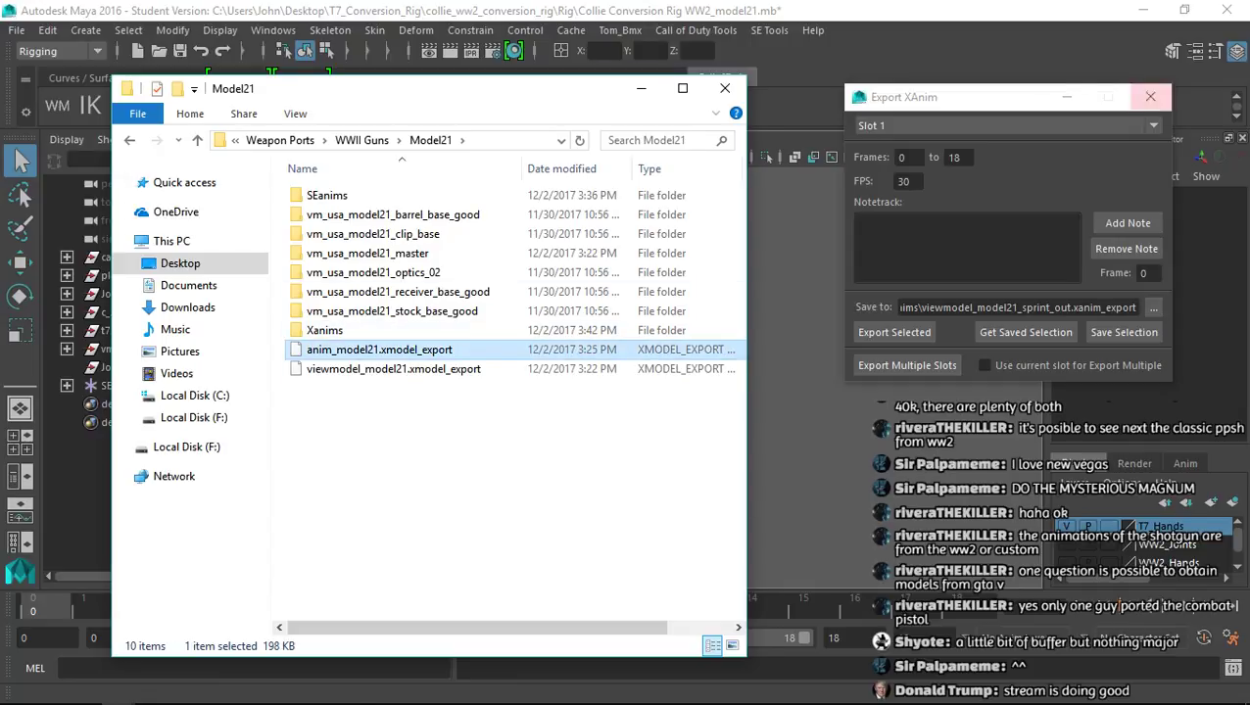
# Close the XAnim export window and exit Maya
pyautogui.click(1150, 97)
pyautogui.click(1226, 10)
pyautogui.press('Escape')
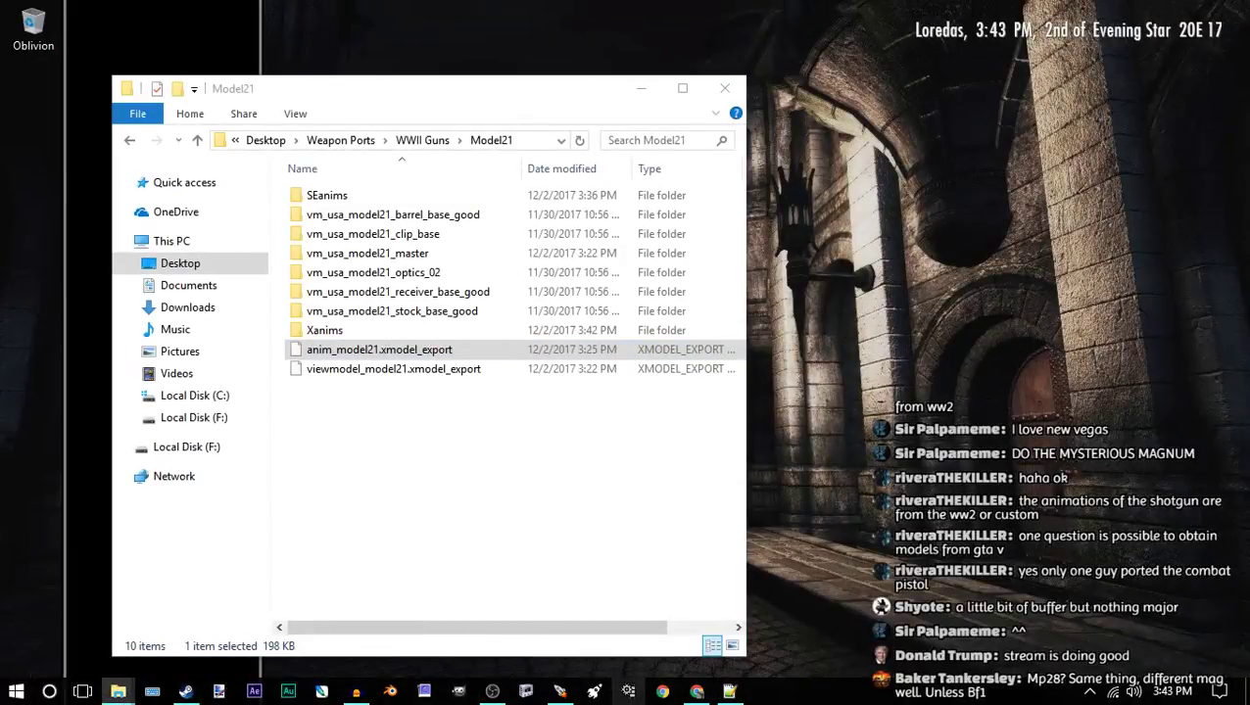
# Switch to Kronos and convert anim_model21.xmodel_export and viewmodel_model21.xmodel_export with its Model and Animation converter
pyautogui.click(593, 692)
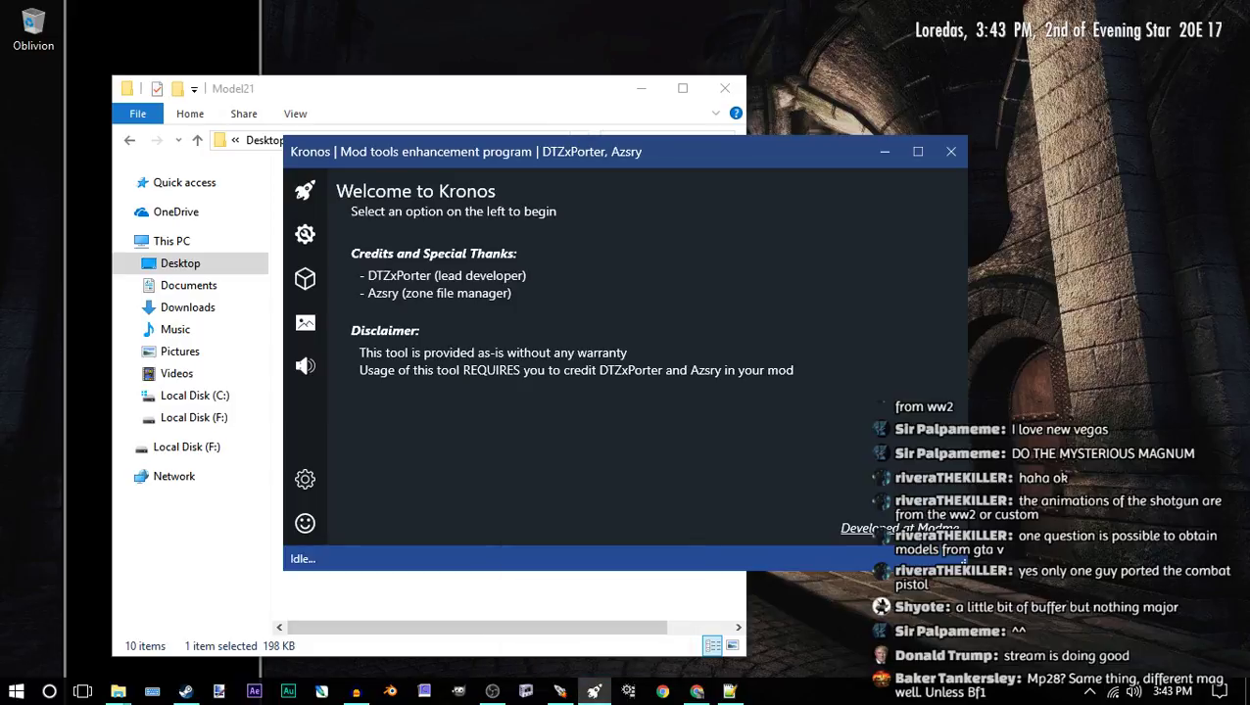
pyautogui.click(305, 279)
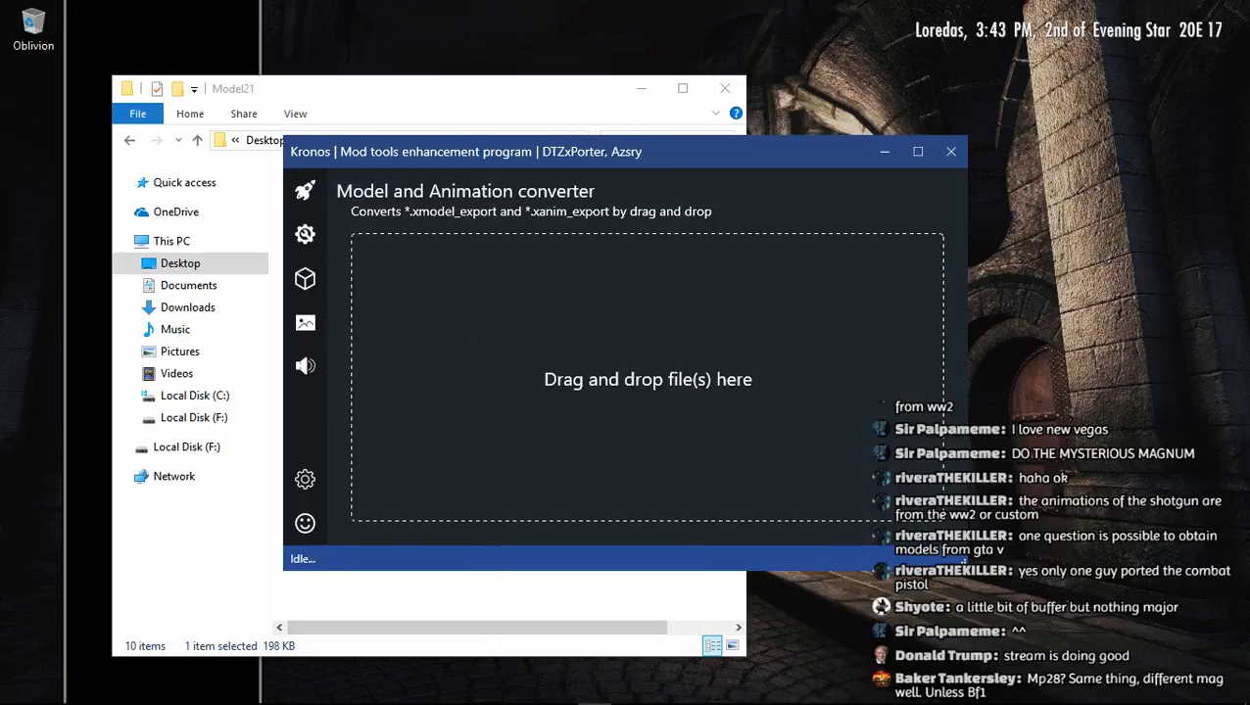
pyautogui.moveTo(378, 152); pyautogui.dragTo(539, 141)
pyautogui.moveTo(418, 88); pyautogui.dragTo(356, 91)
pyautogui.keyDown('shift'); pyautogui.click(331, 371); pyautogui.keyUp('shift')
pyautogui.moveTo(331, 371); pyautogui.dragTo(832, 323)
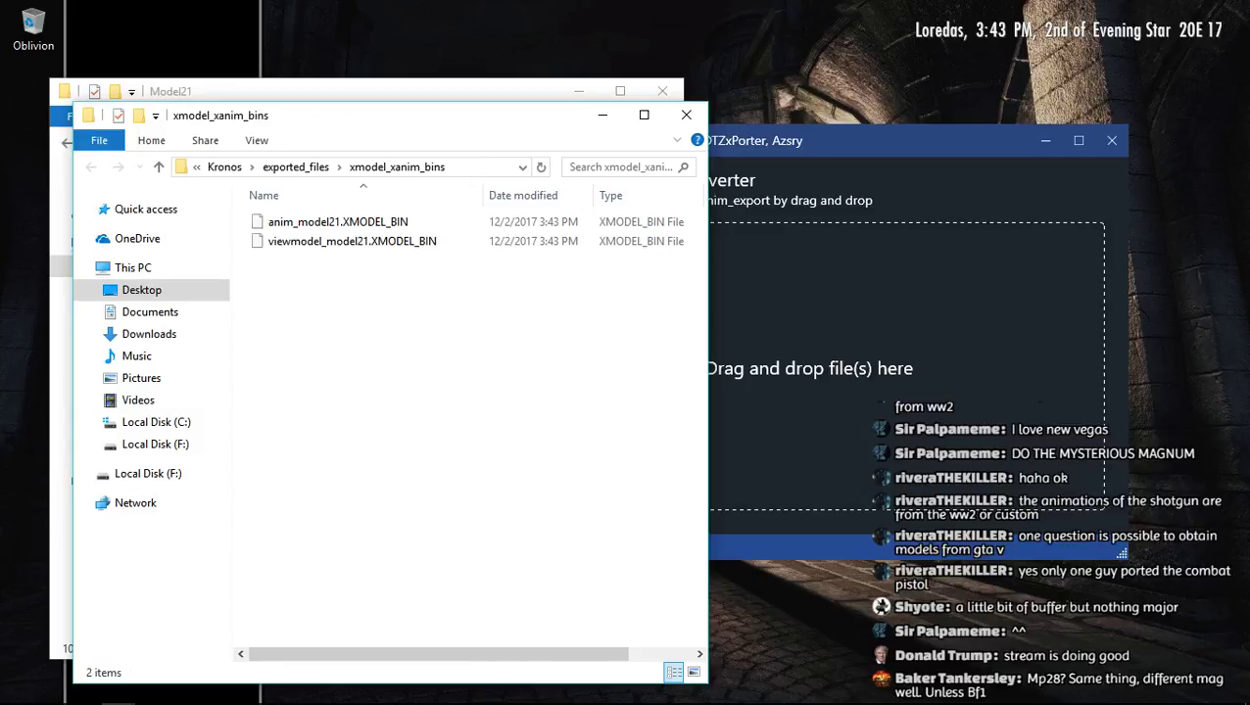
# Convert all xanim_export files from Model21's Xanims folder with the Kronos Model and Animation converter
pyautogui.click(696, 692)
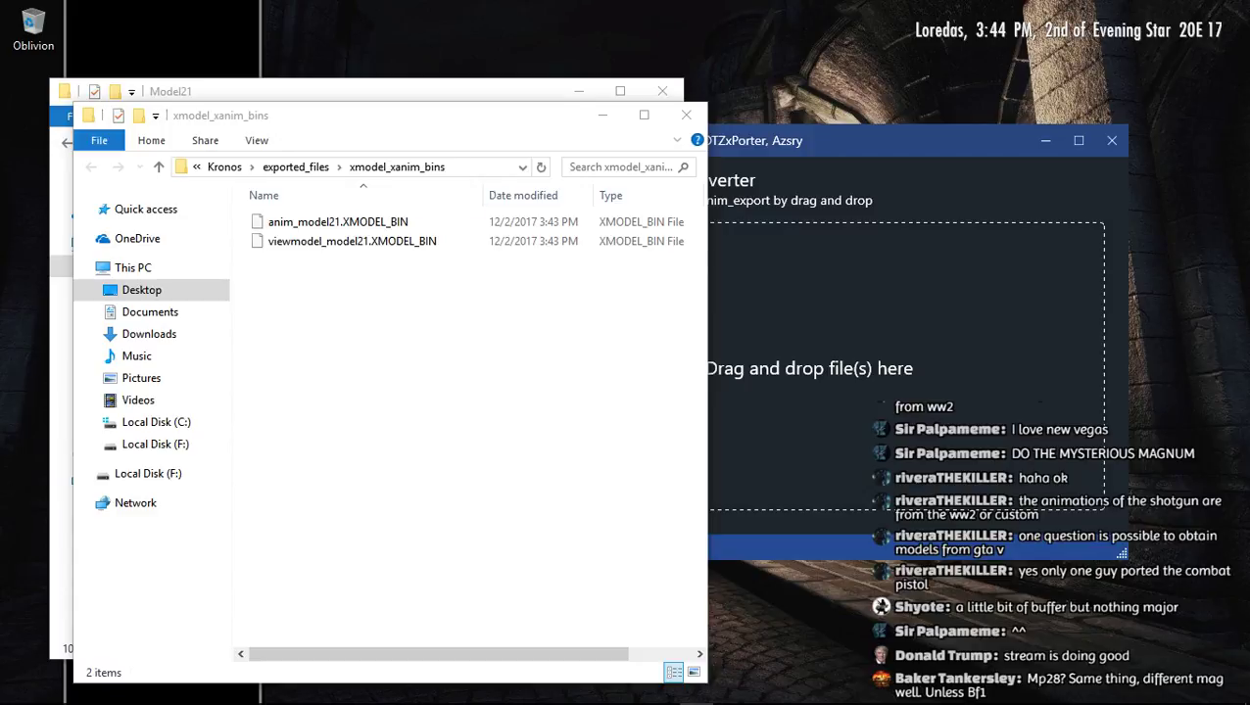
pyautogui.click(363, 91)
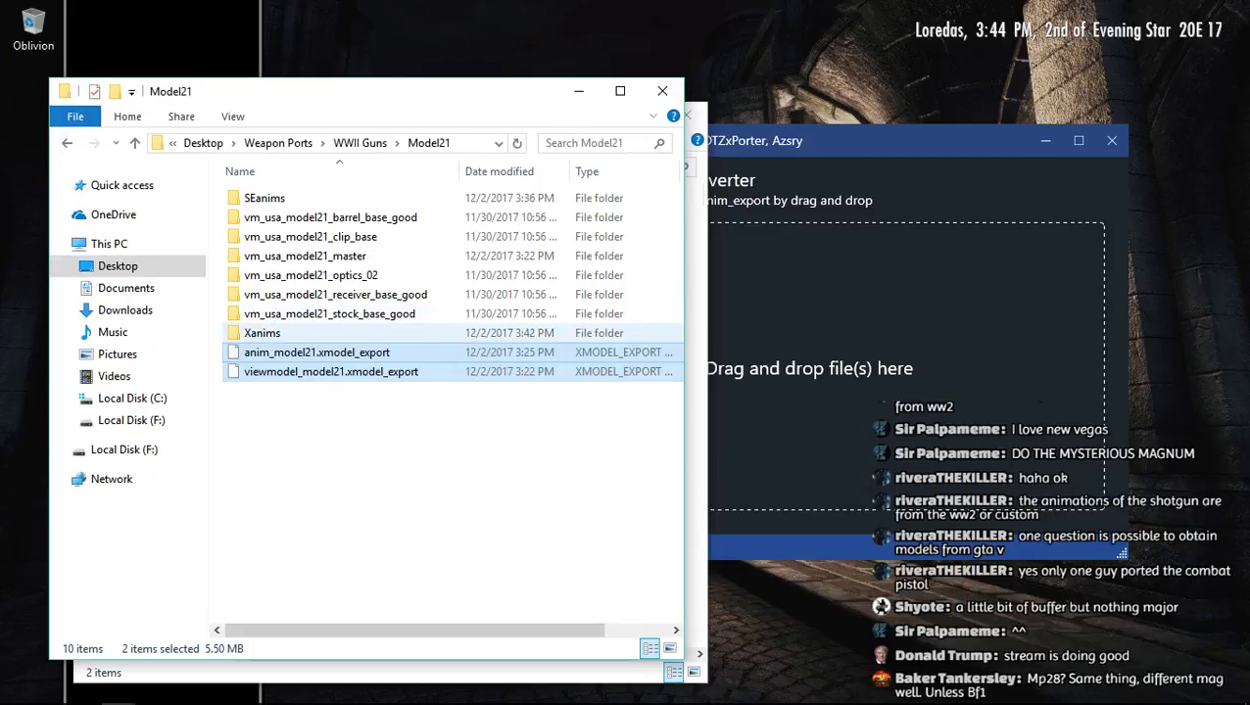
pyautogui.doubleClick(263, 333)
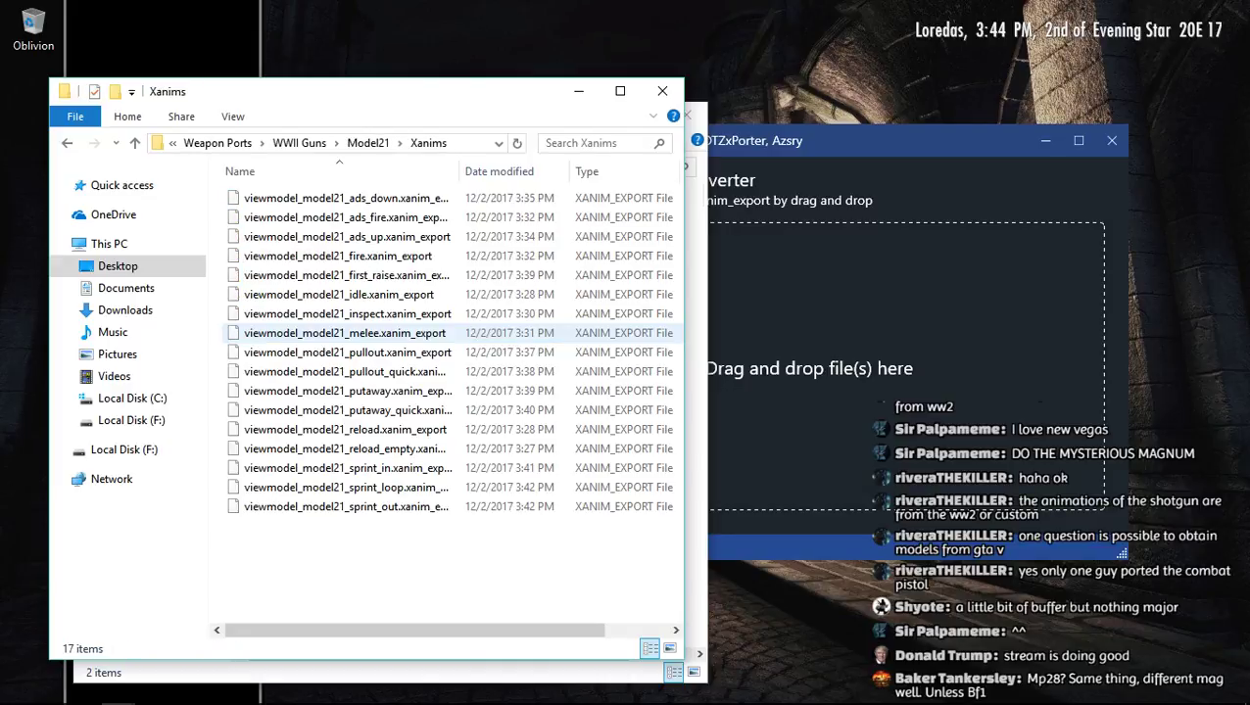
pyautogui.click(862, 141)
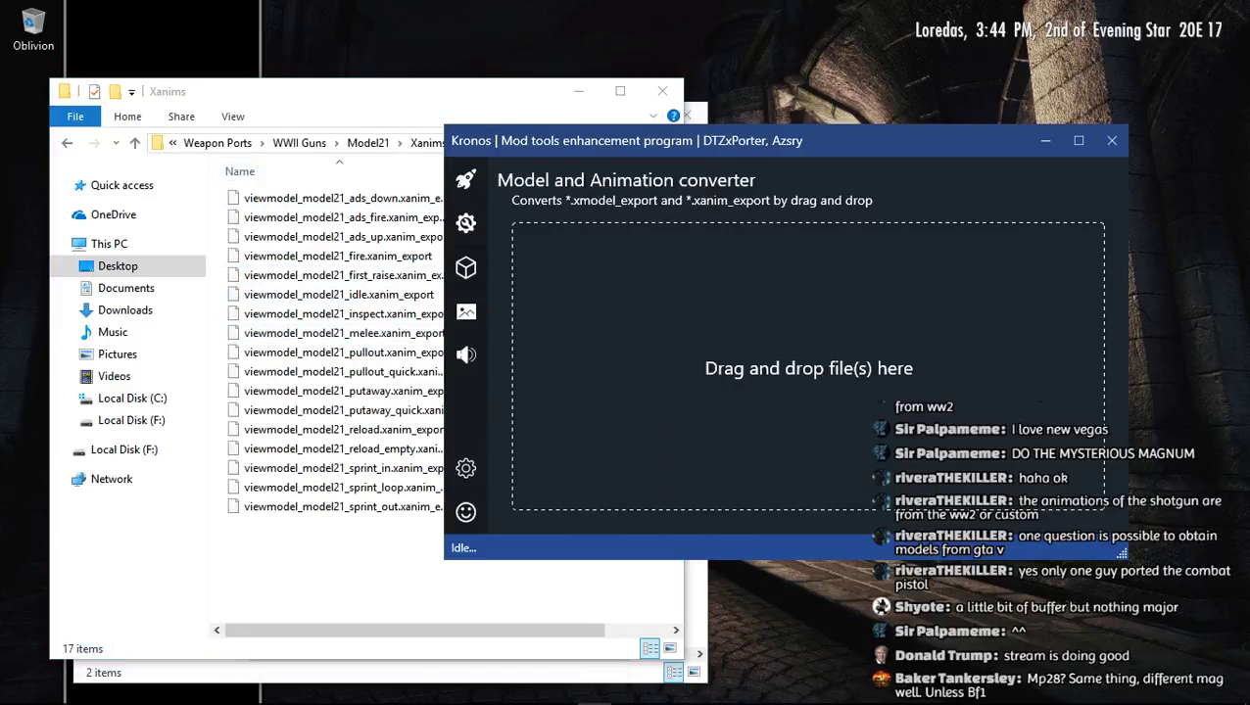
pyautogui.moveTo(421, 551); pyautogui.dragTo(803, 333)
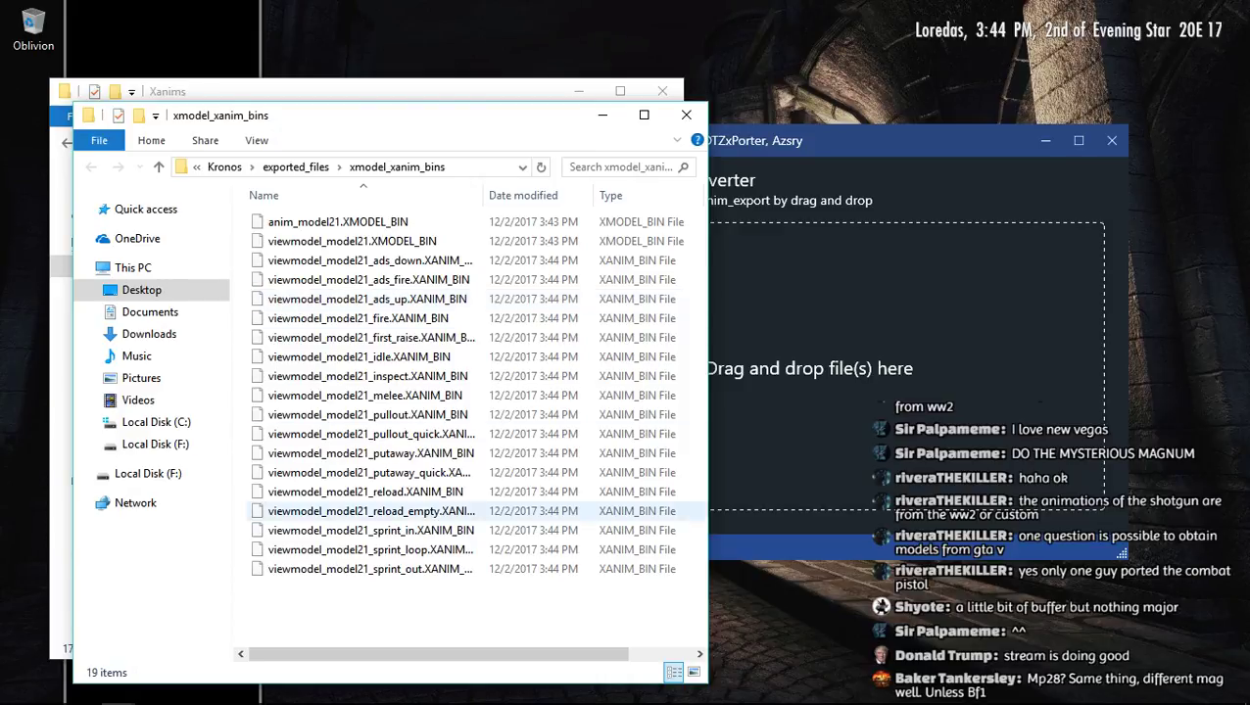
# Select the model21 XANIM_BIN files in xmodel_xanim_bins and bring up the Call of Duty Black Ops III folder alongside them
pyautogui.moveTo(425, 607); pyautogui.dragTo(402, 252)
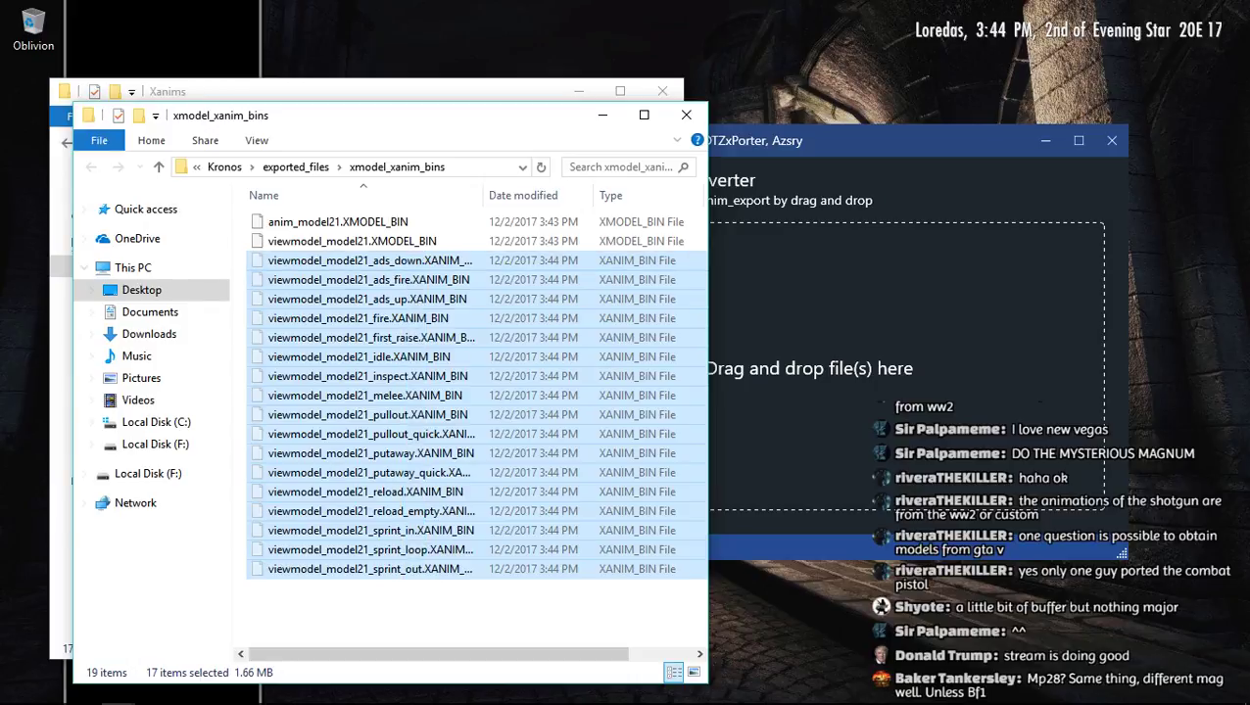
pyautogui.moveTo(186, 693)
pyautogui.moveTo(117, 691)
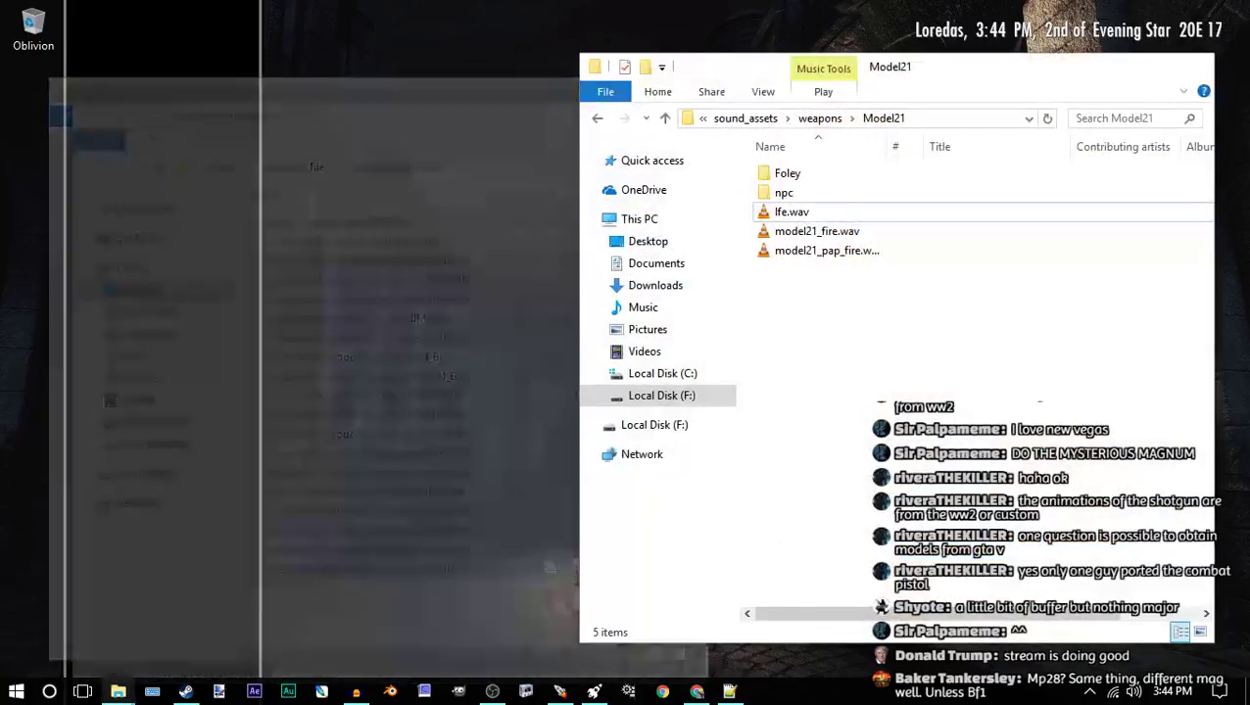
pyautogui.click(319, 613)
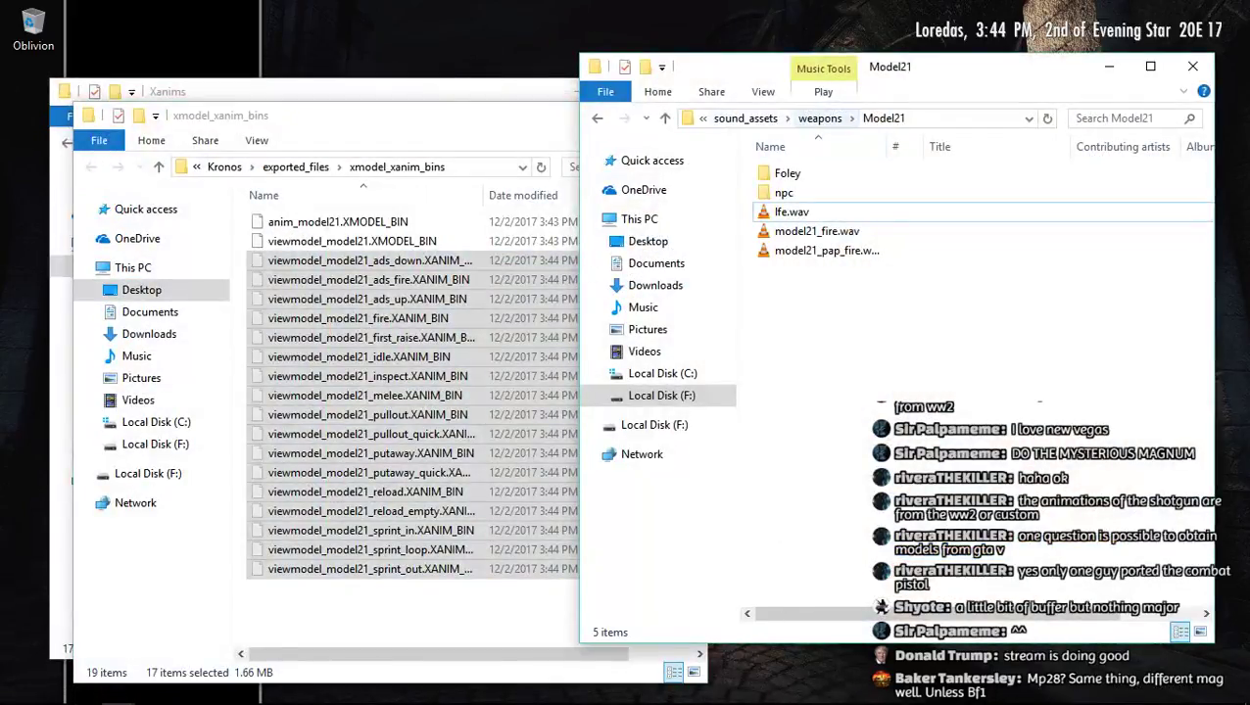
pyautogui.click(745, 118)
pyautogui.click(784, 117)
pyautogui.moveTo(865, 78); pyautogui.dragTo(690, 90)
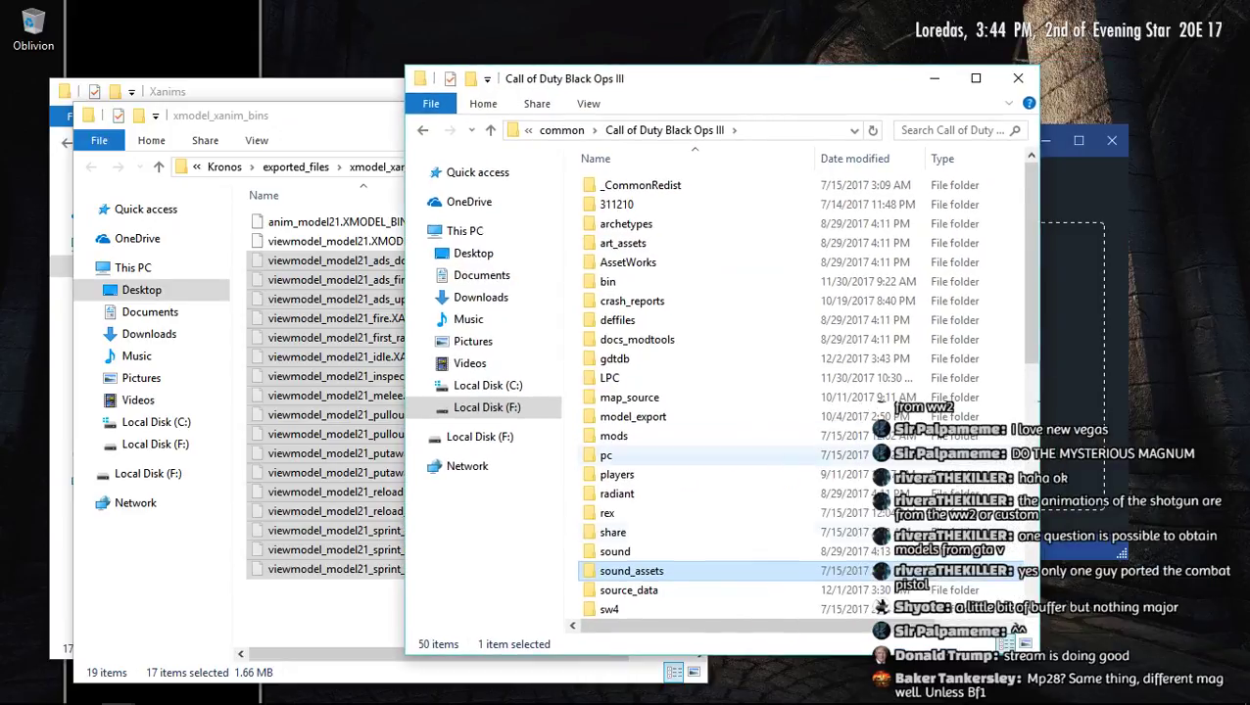
# Open the ported_weapons folder inside xanim_export of the Call of Duty Black Ops III folder
pyautogui.click(627, 551)
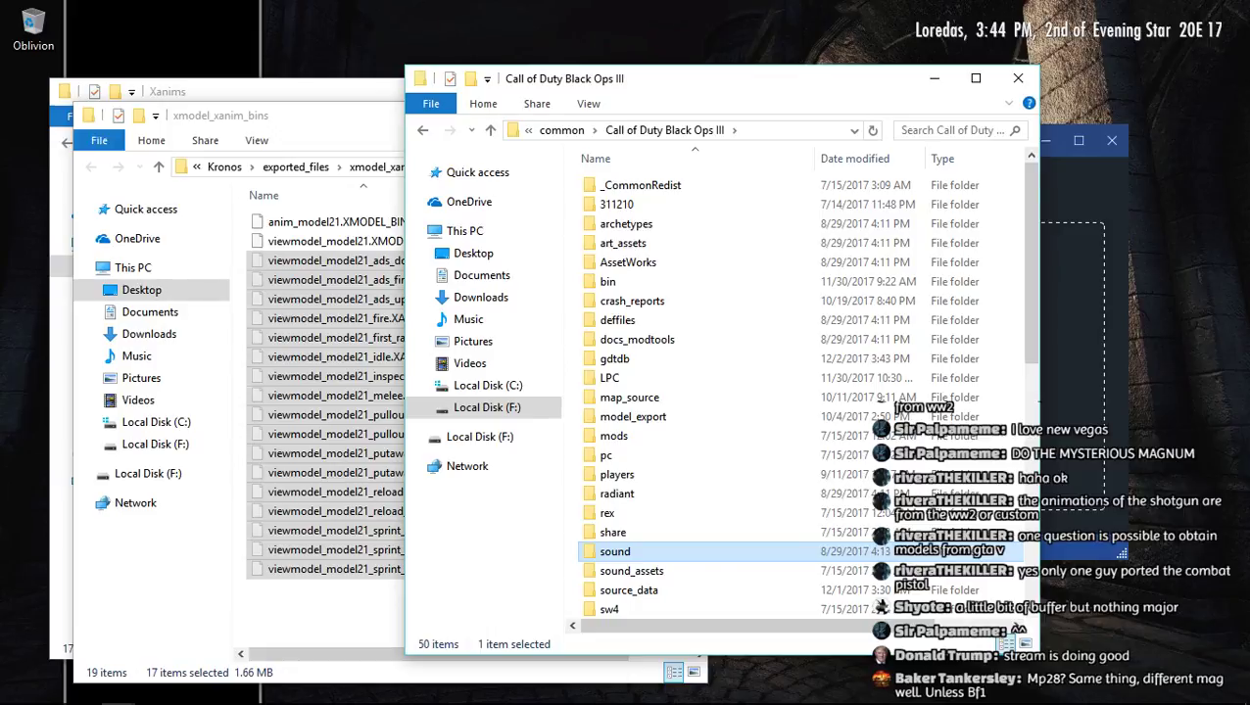
pyautogui.click(613, 531)
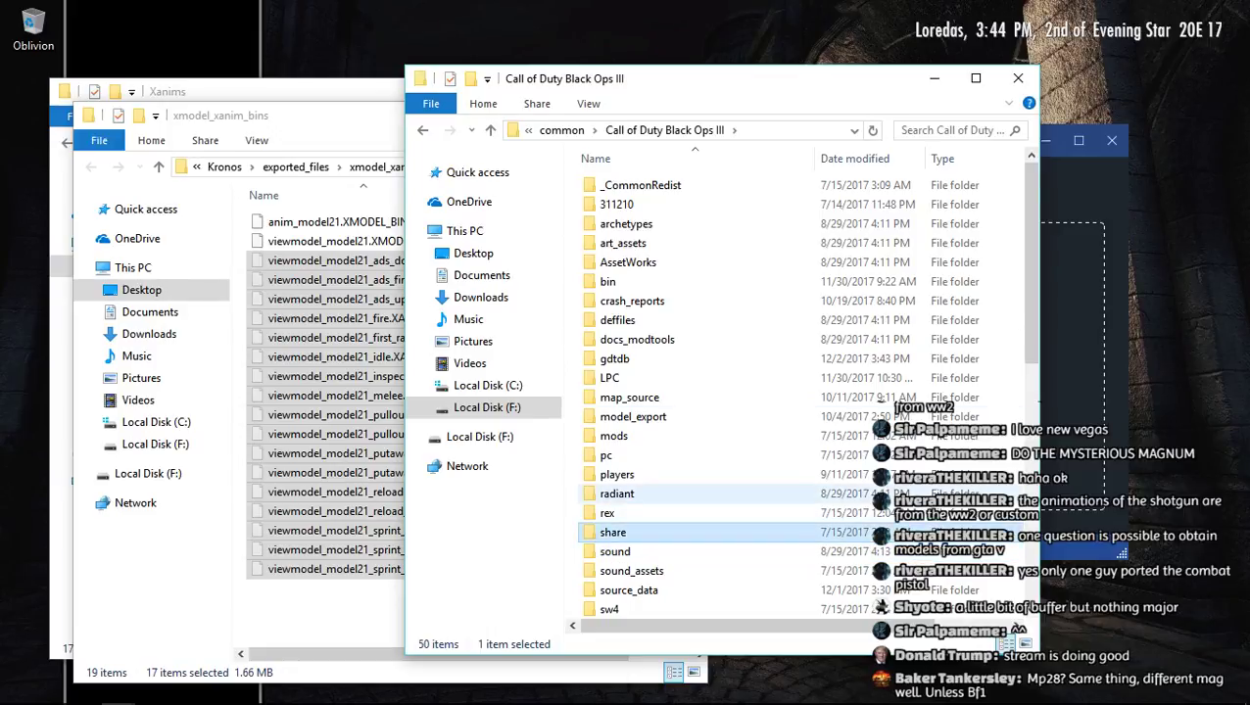
pyautogui.click(632, 416)
pyautogui.scroll(-2, 633, 510)
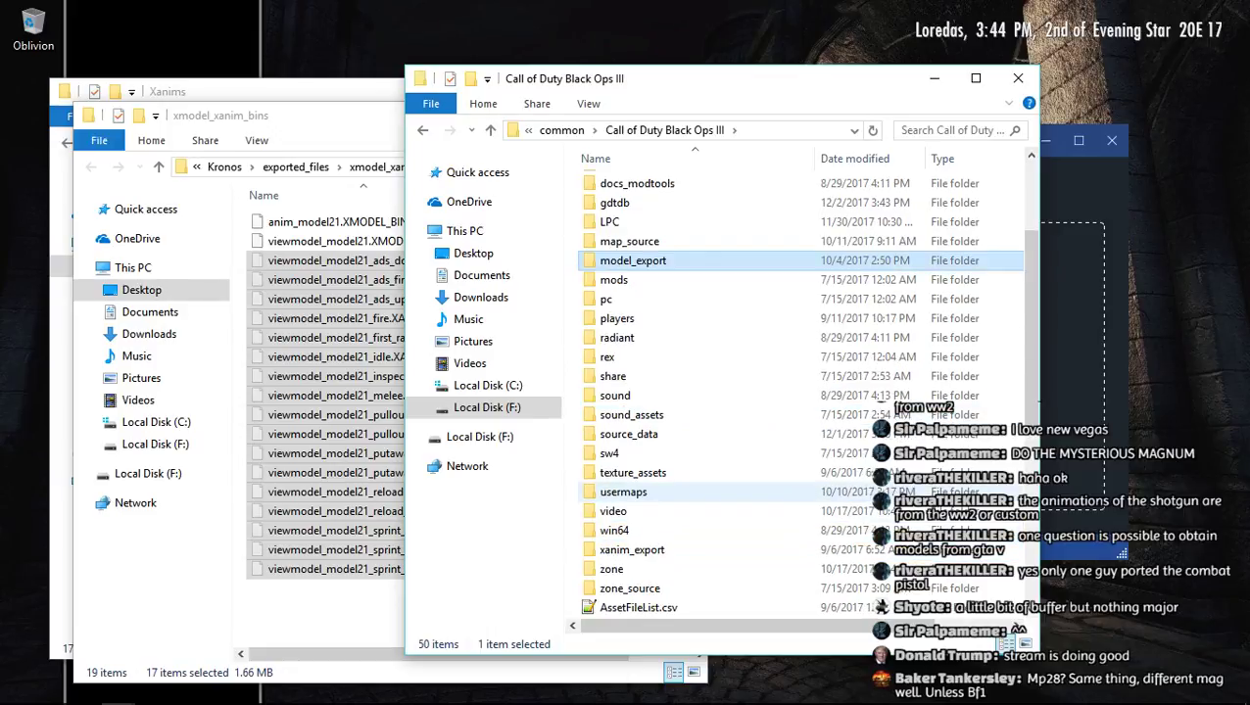
pyautogui.doubleClick(632, 550)
pyautogui.doubleClick(640, 300)
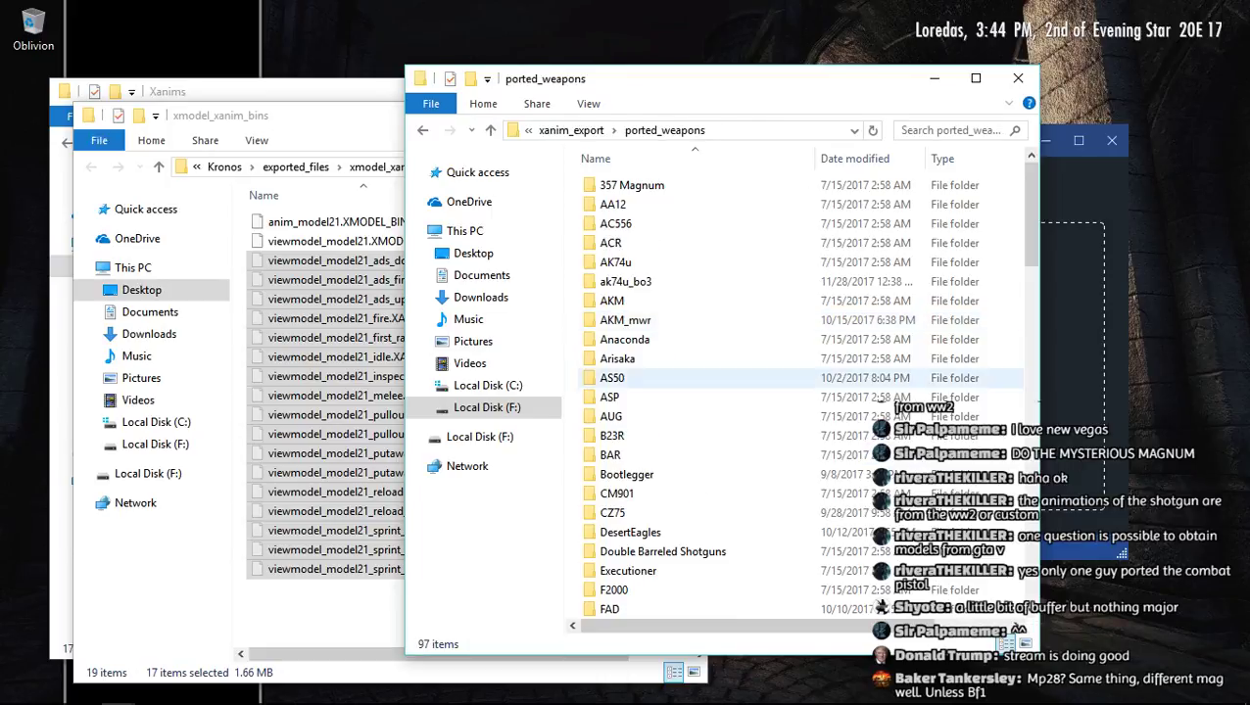
# Create a folder named model21 in ported_weapons and open it
pyautogui.click(612, 378)
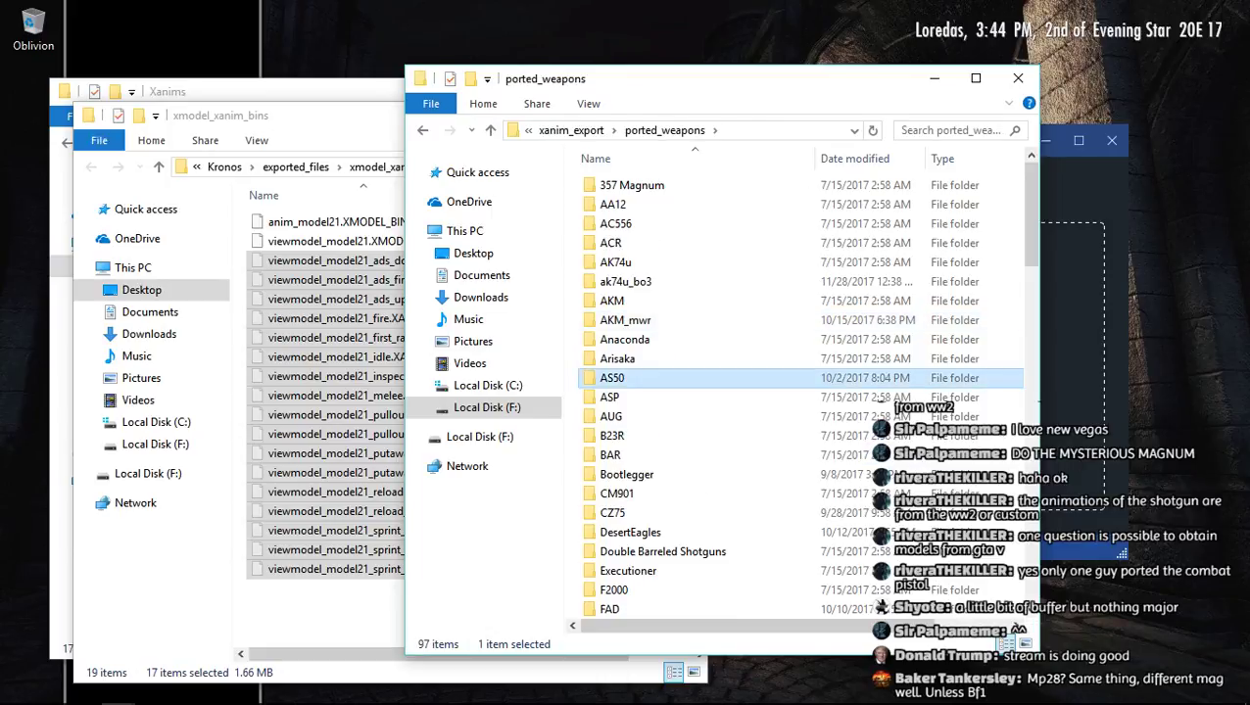
pyautogui.rightClick(571, 398)
pyautogui.moveTo(613, 620)
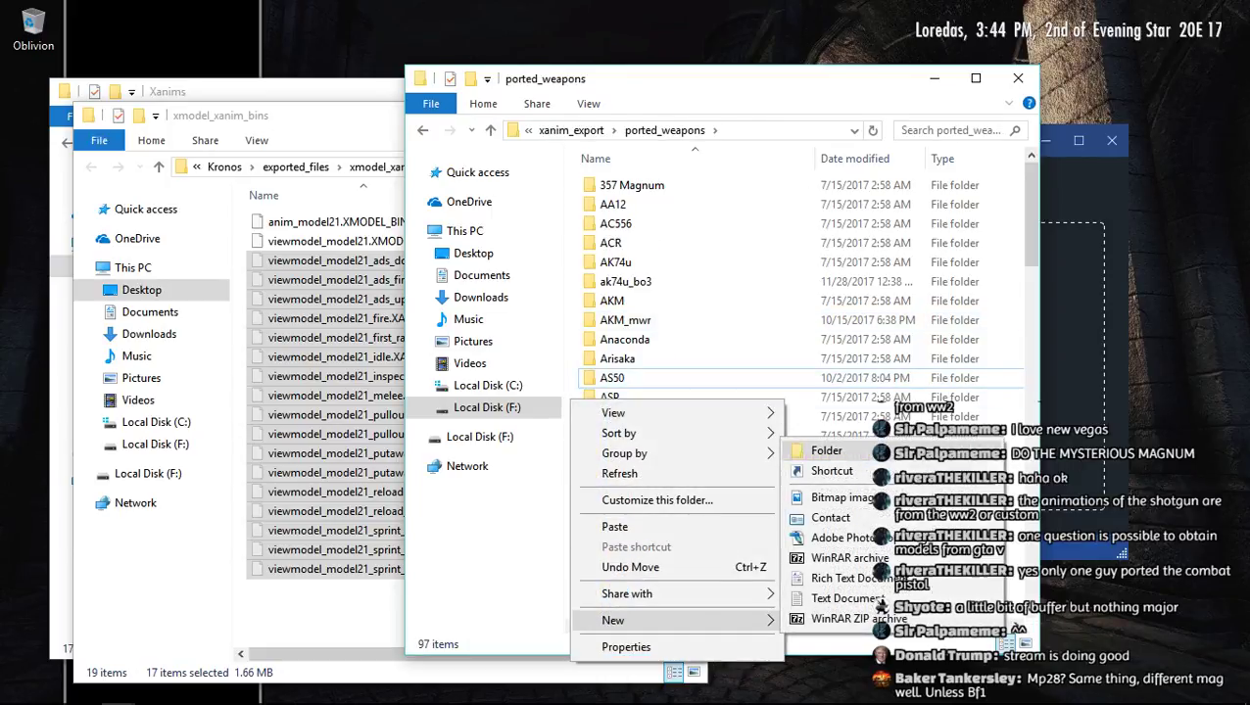
pyautogui.click(826, 451)
pyautogui.write('model21')
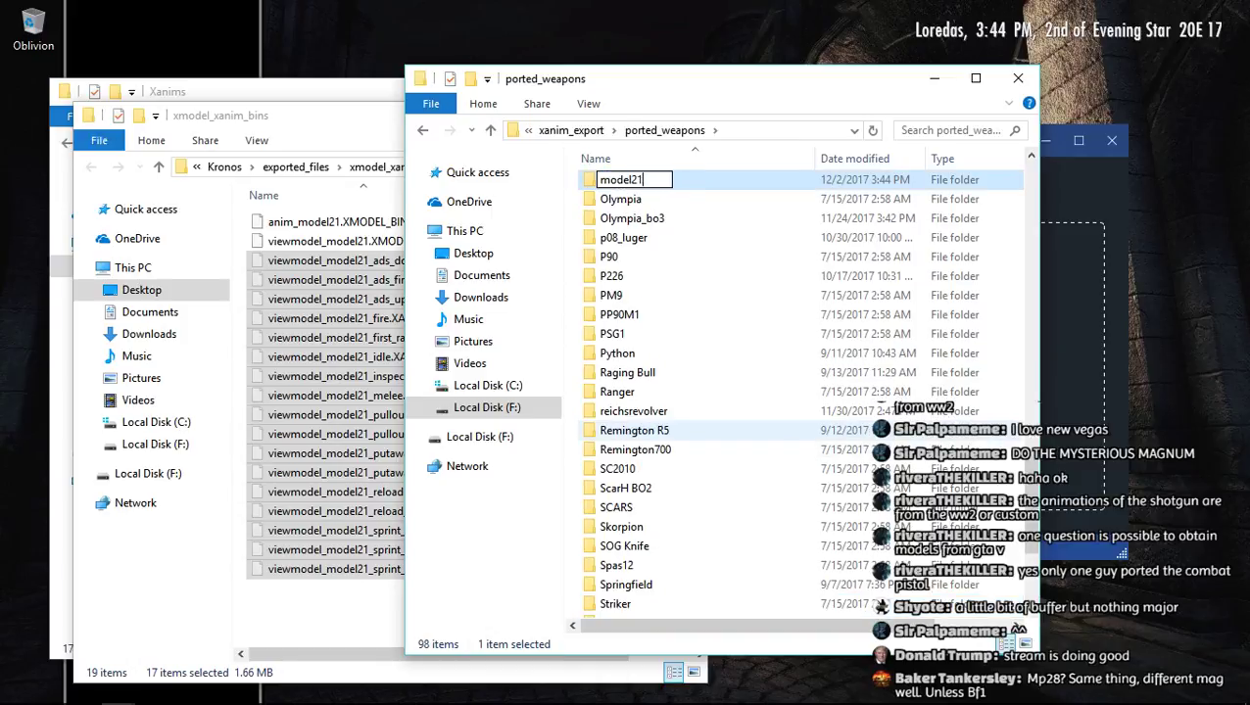
pyautogui.press('Return')
pyautogui.press('Return')
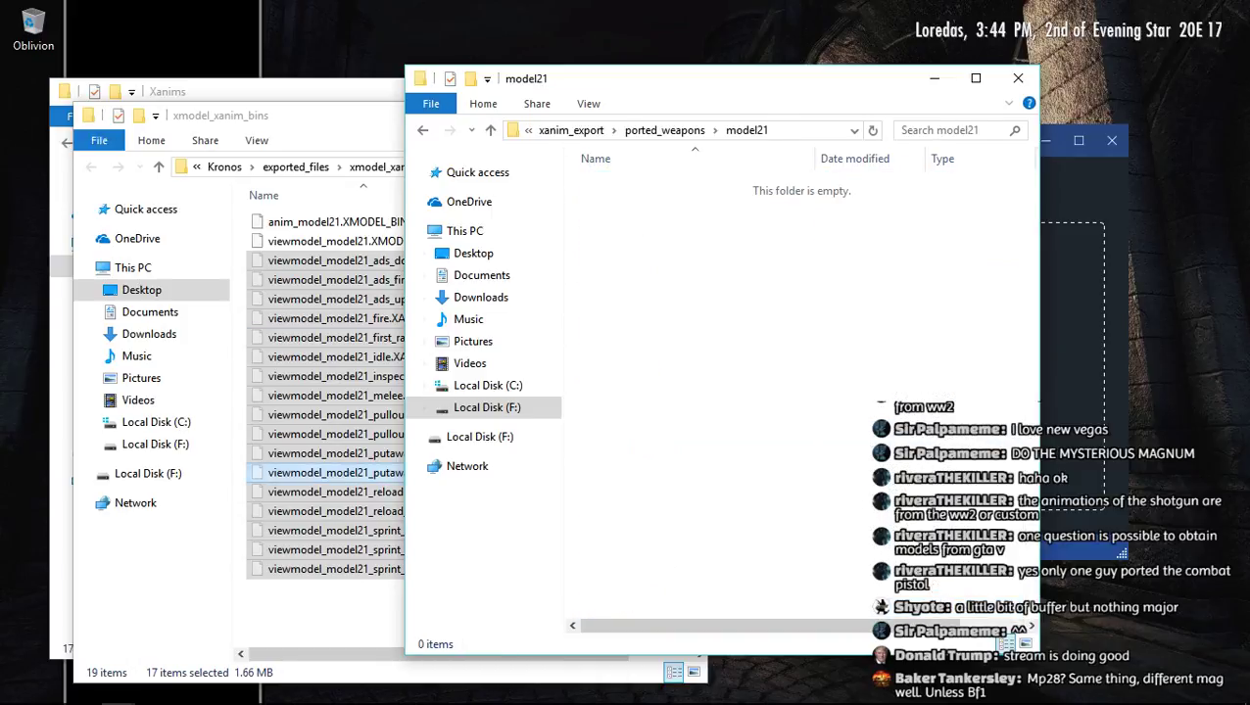
# Copy the selected XANIM_BIN files into the new model21 folder and delete the originals from xmodel_xanim_bins
pyautogui.moveTo(323, 468); pyautogui.dragTo(676, 379)
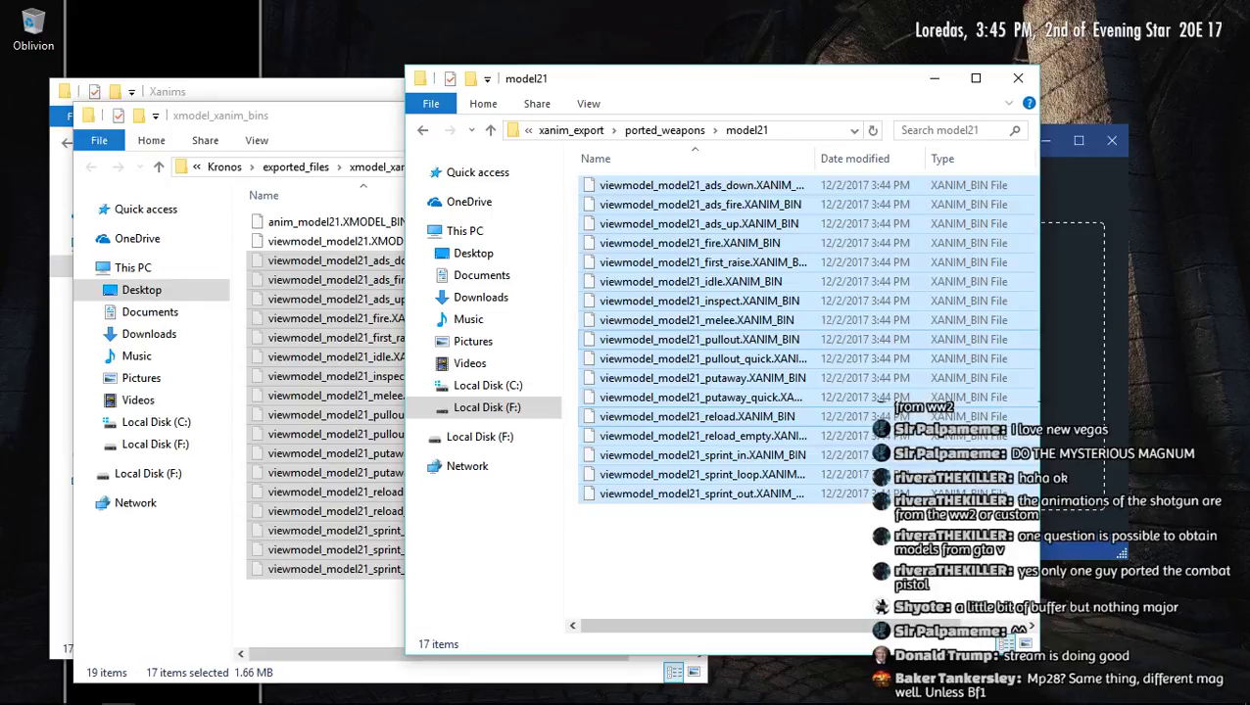
pyautogui.click(364, 570)
pyautogui.moveTo(362, 611); pyautogui.dragTo(295, 256)
pyautogui.press('Delete')
pyautogui.press('Return')
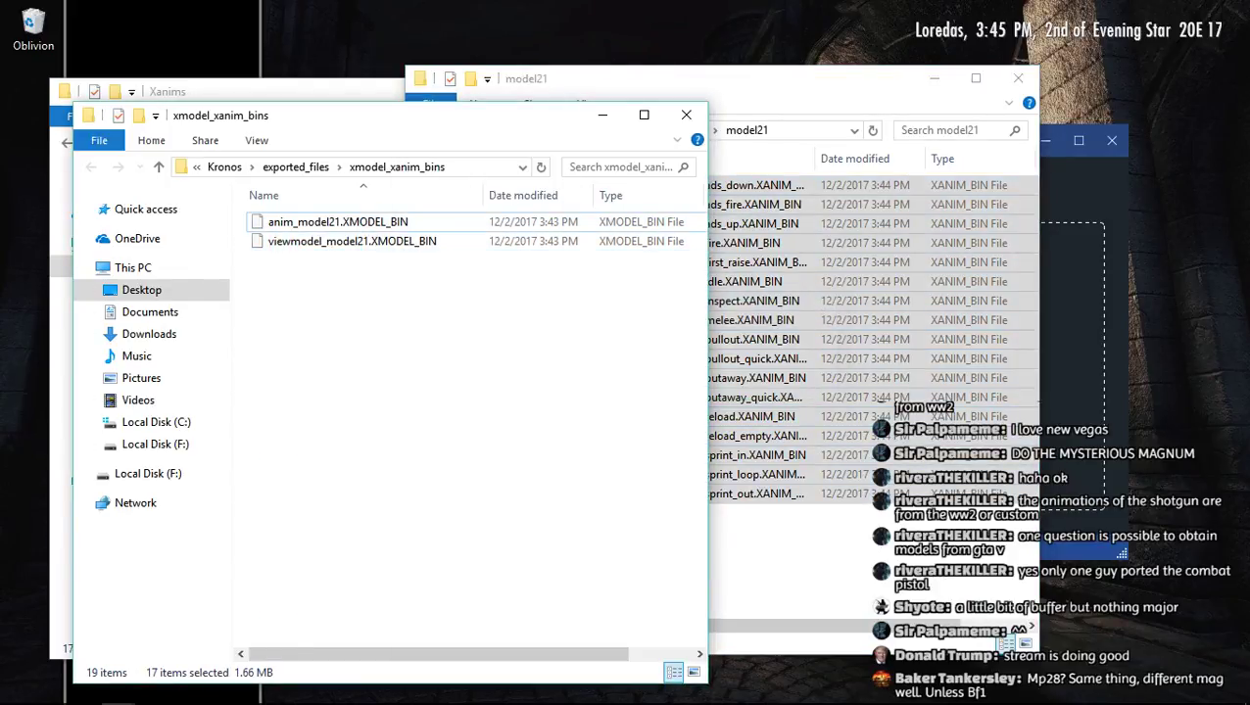
# Cut anim_model21.XMODEL_BIN and viewmodel_model21.XMODEL_BIN, close xmodel_xanim_bins, and return to the Call of Duty Black Ops III folder to move them into model_export
pyautogui.moveTo(374, 278); pyautogui.dragTo(314, 218)
pyautogui.hotkey('ctrl', 'x')
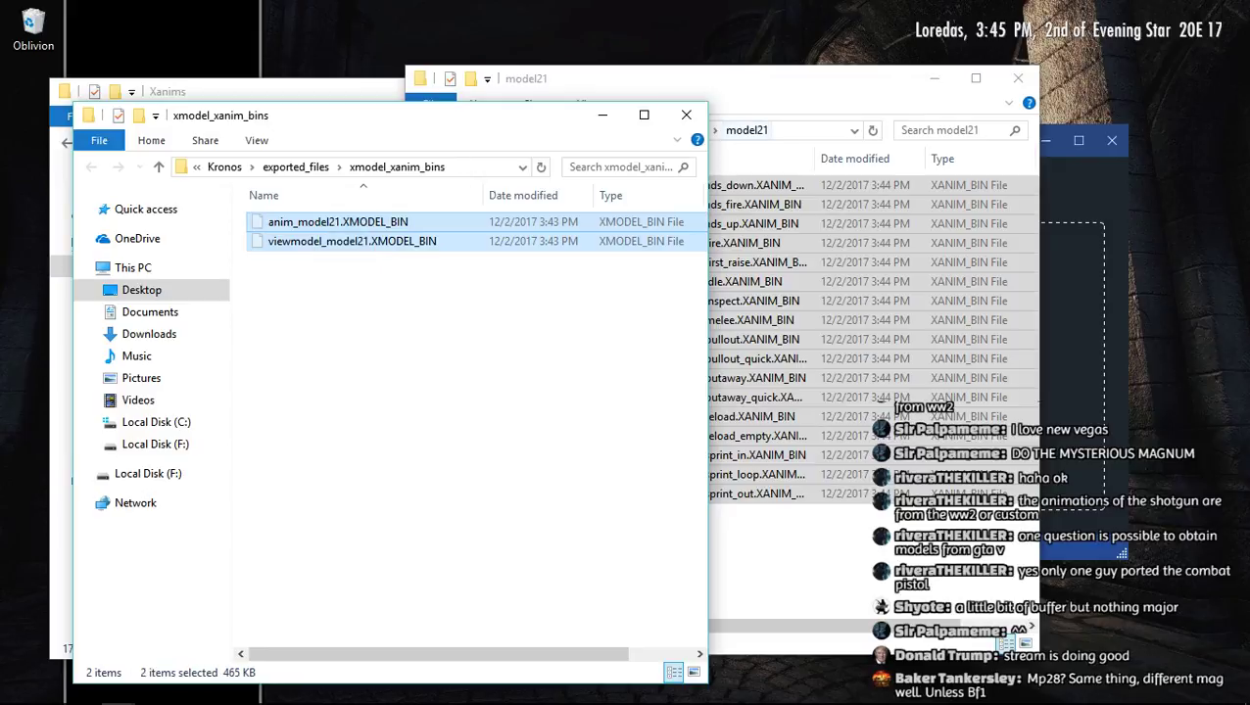
pyautogui.click(686, 116)
pyautogui.click(577, 130)
pyautogui.click(587, 130)
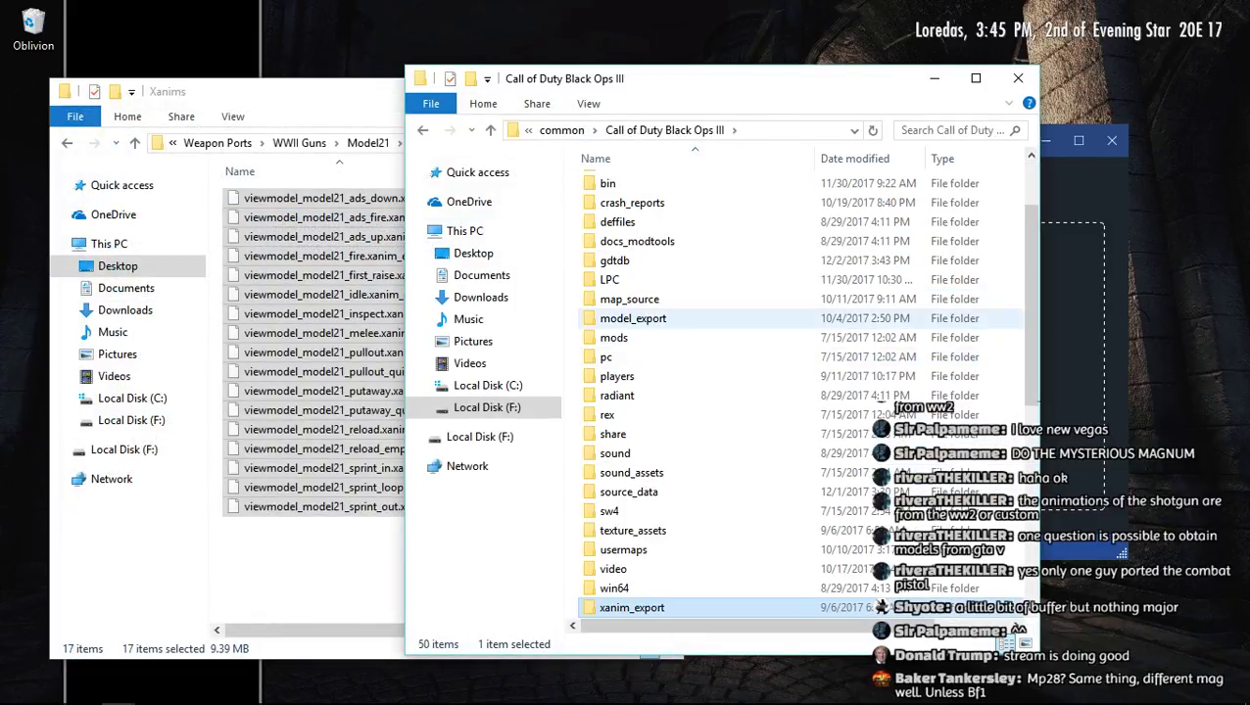
# Paste the converted anim_model21 and viewmodel_model21 XMODEL_BIN files into model_export\ported_weapons\Model21, replacing the existing viewmodel file
pyautogui.doubleClick(627, 320)
pyautogui.click(659, 378)
pyautogui.write('po')
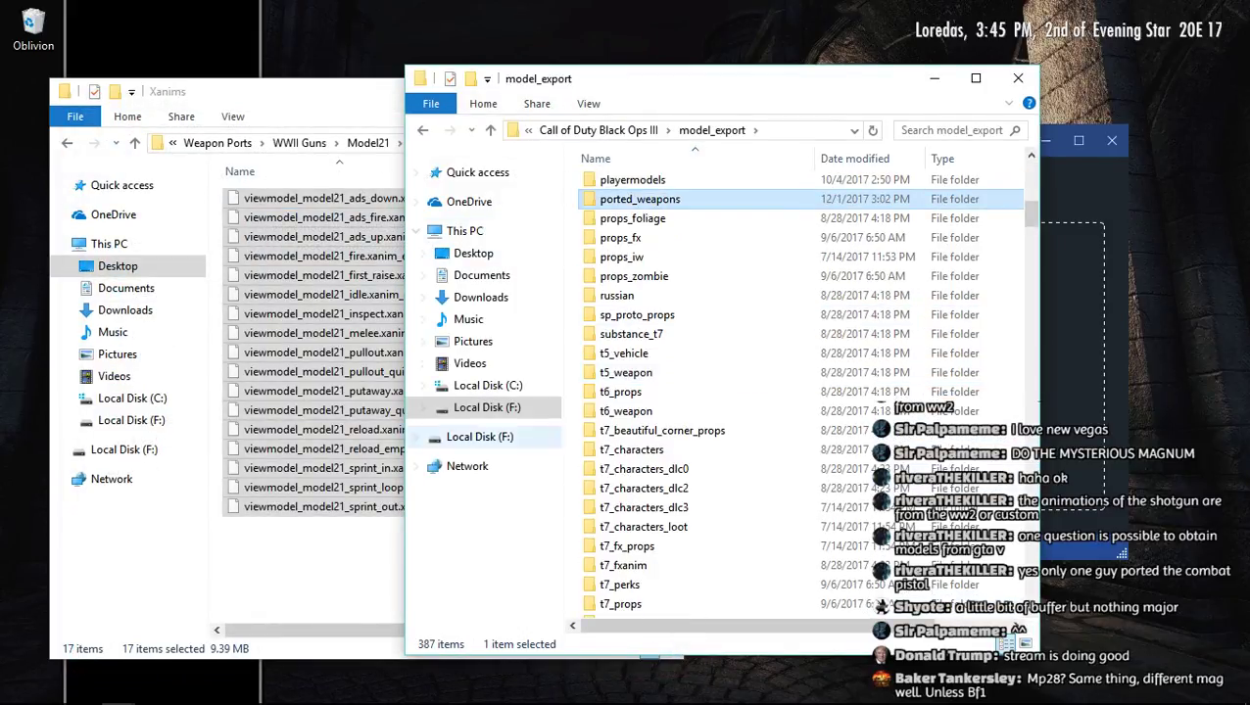
pyautogui.press('Return')
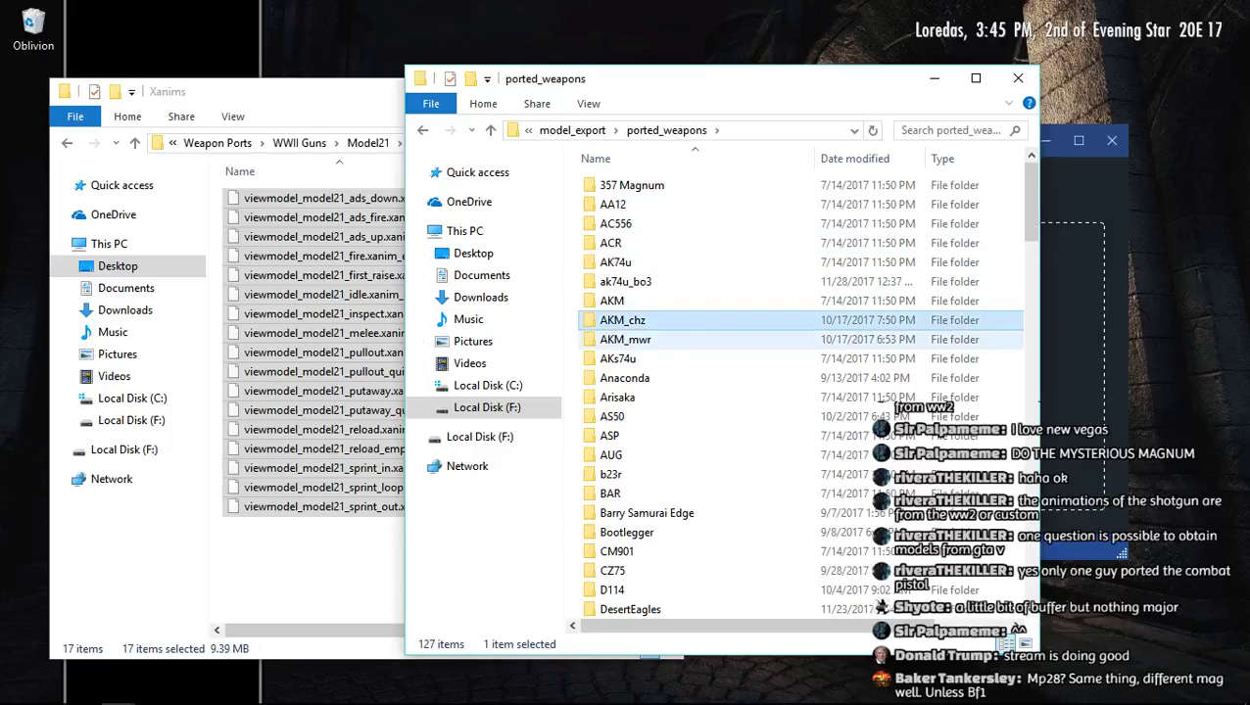
pyautogui.write('mo')
pyautogui.press('Return')
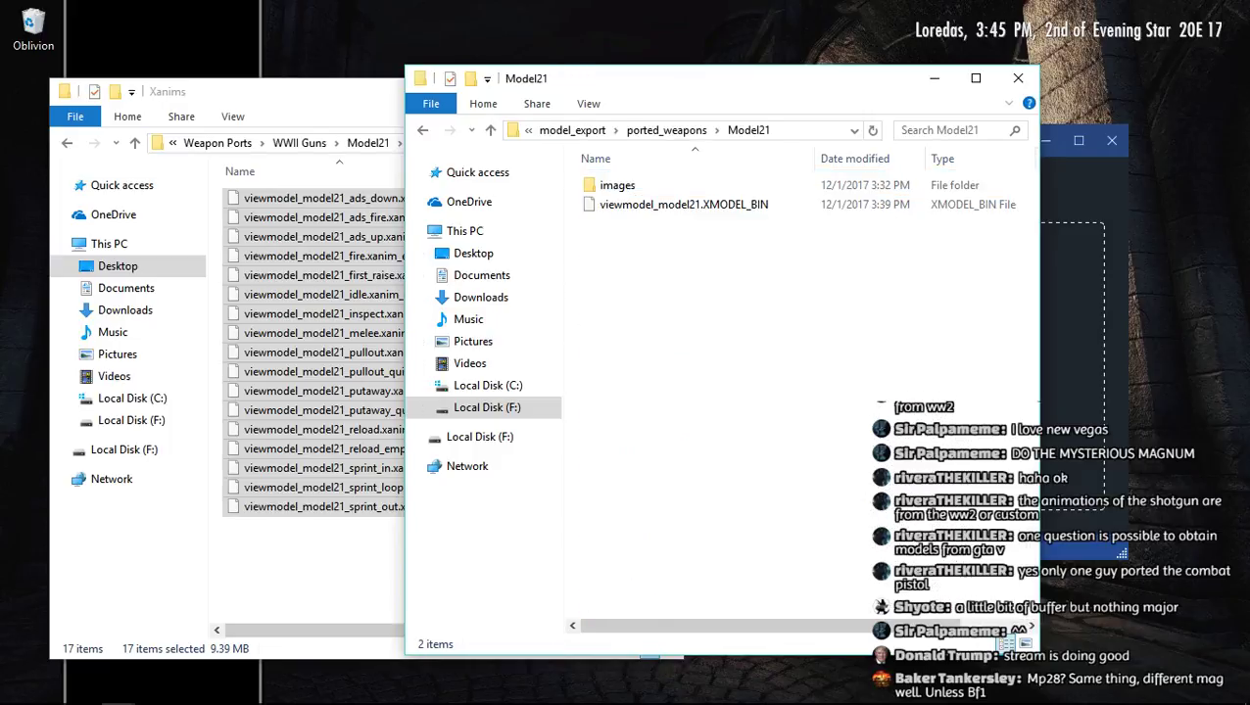
pyautogui.hotkey('ctrl', 'v')
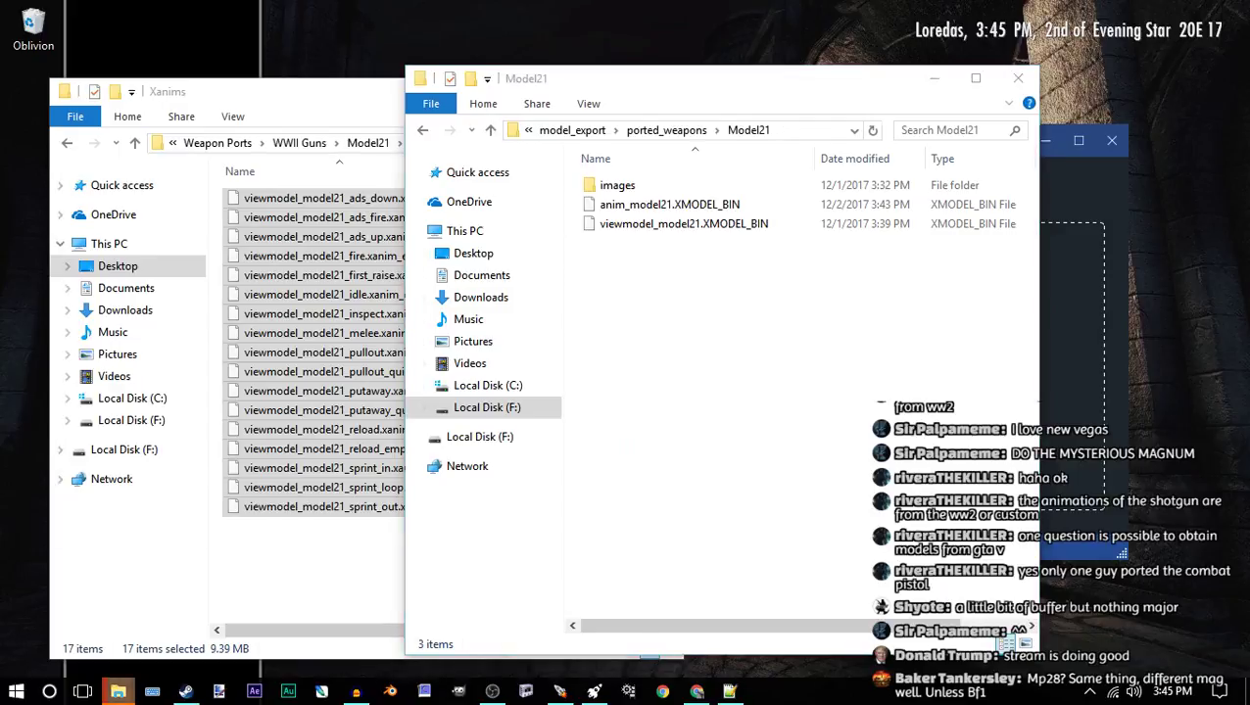
pyautogui.moveTo(117, 691)
pyautogui.click(724, 608)
pyautogui.click(586, 231)
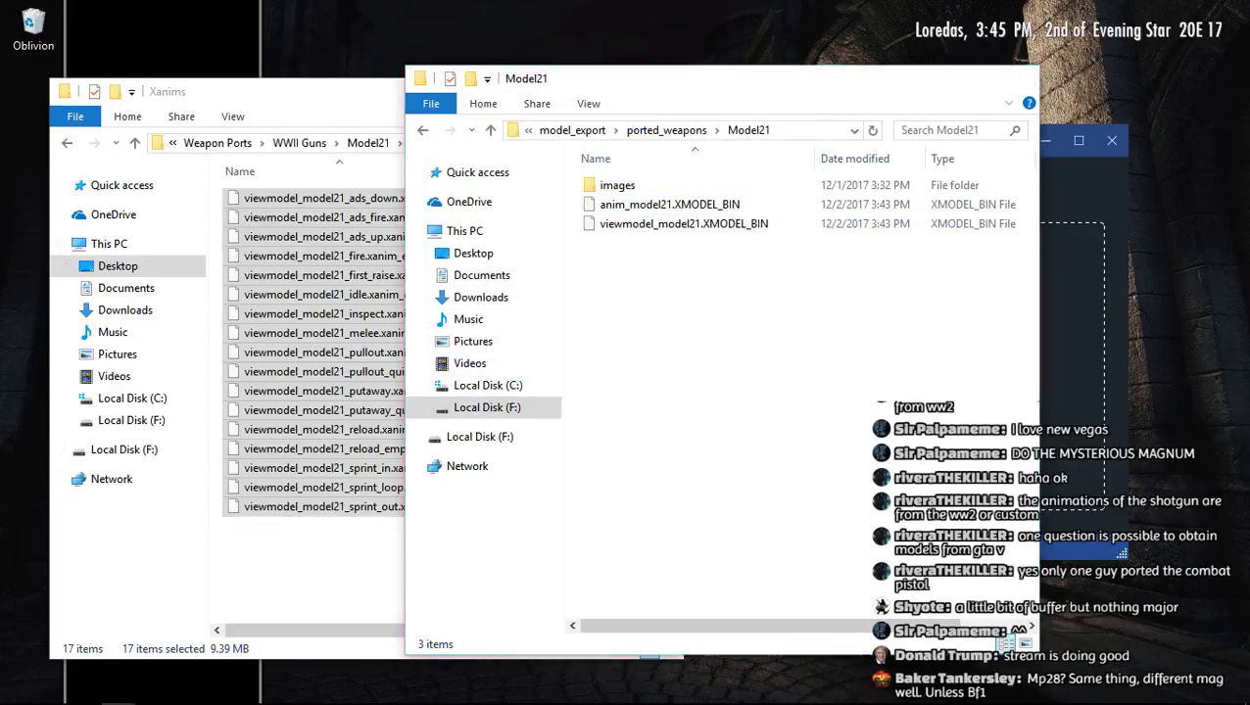
# Close the folder windows and the Kronos converter, and open the Asset Editor from the Black Ops III Mod Tools Launcher
pyautogui.hotkey('alt', 'F4')
pyautogui.click(369, 143)
pyautogui.click(1111, 141)
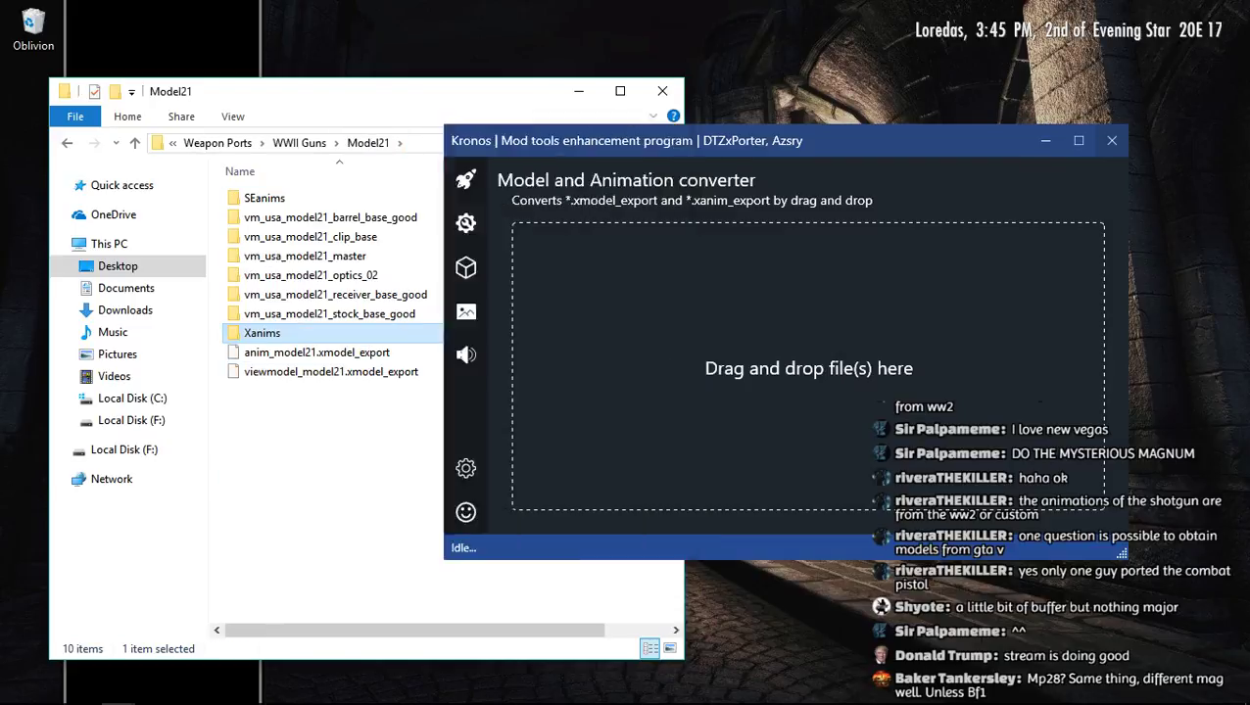
pyautogui.click(662, 91)
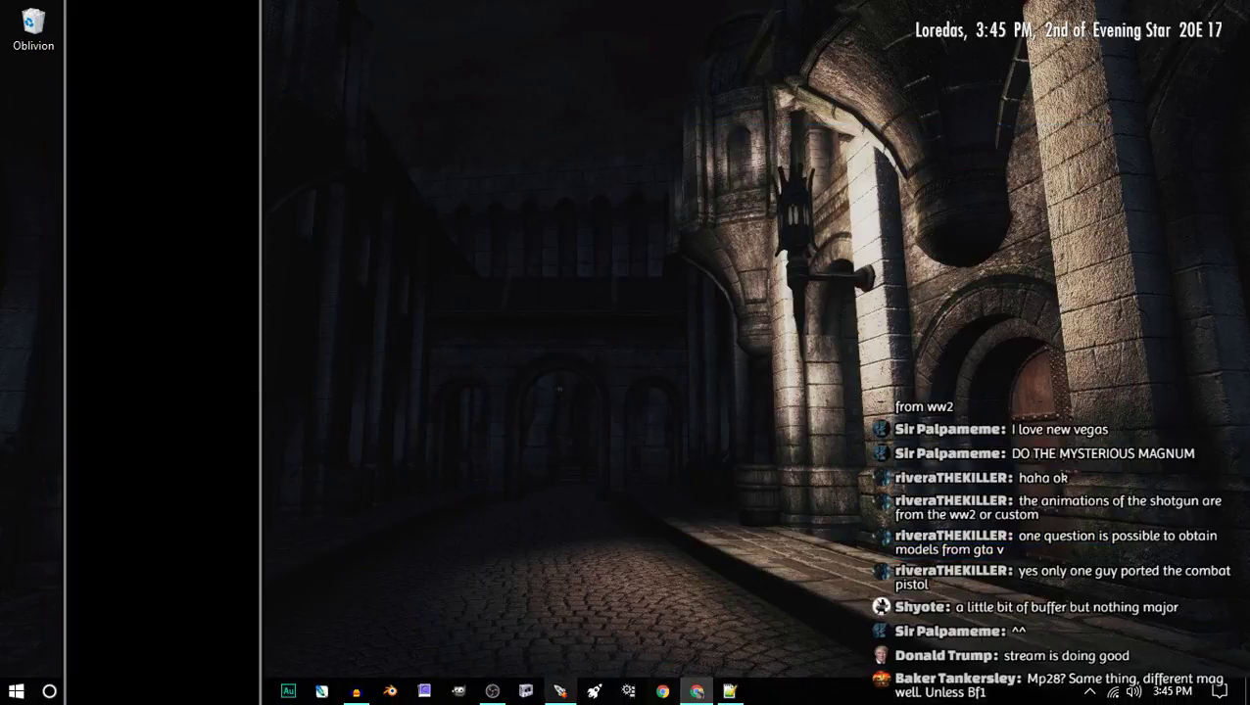
pyautogui.click(560, 690)
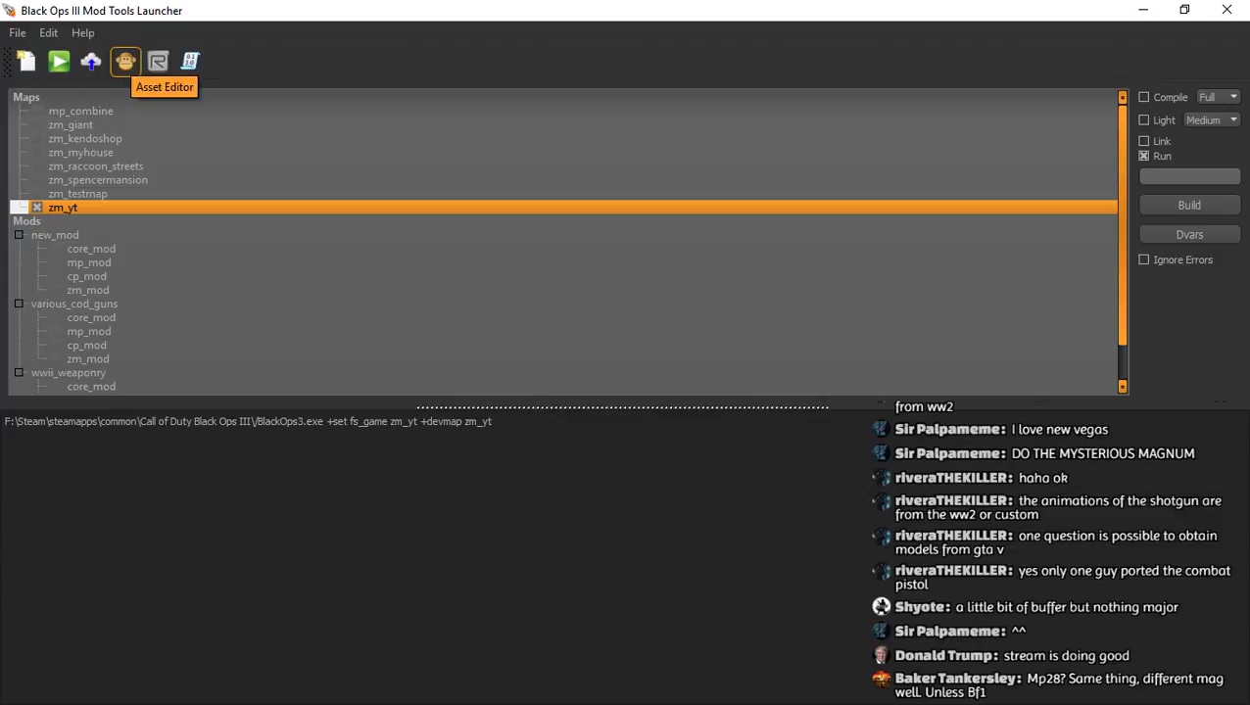
pyautogui.click(125, 61)
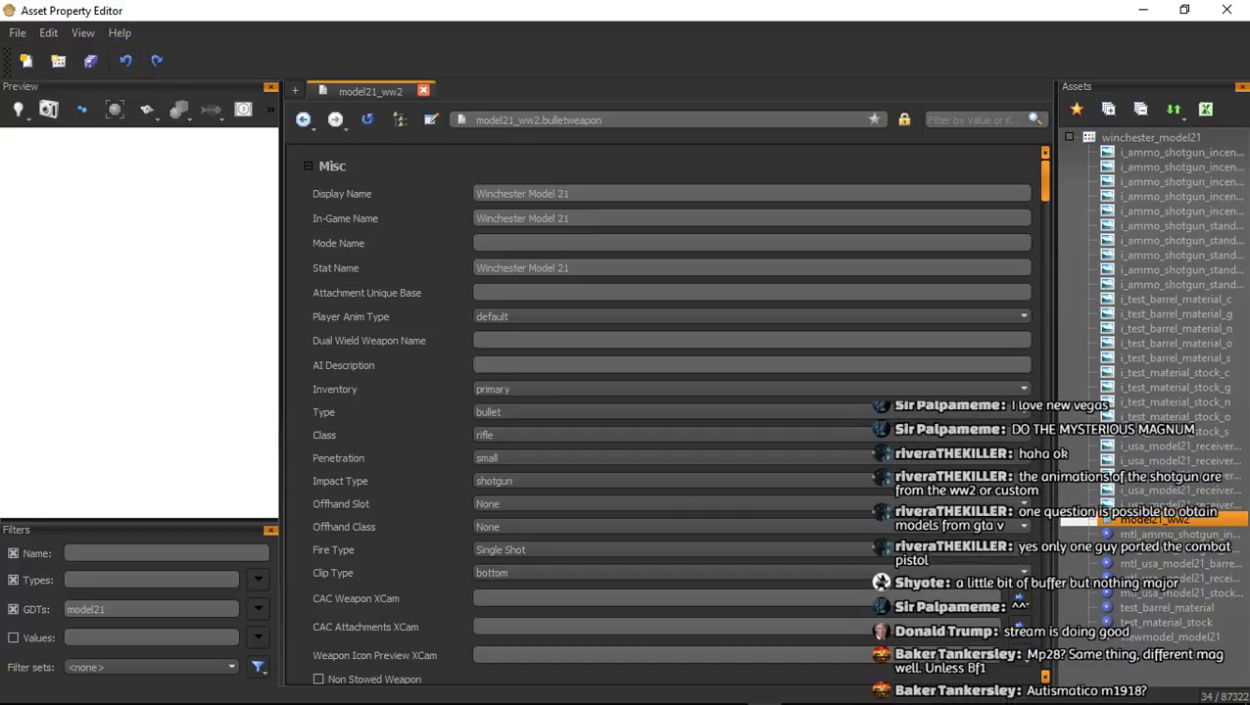
# Open the viewmodel_model21 xmodel and examine the shotgun from the side in an enlarged 3D preview
pyautogui.click(1169, 638)
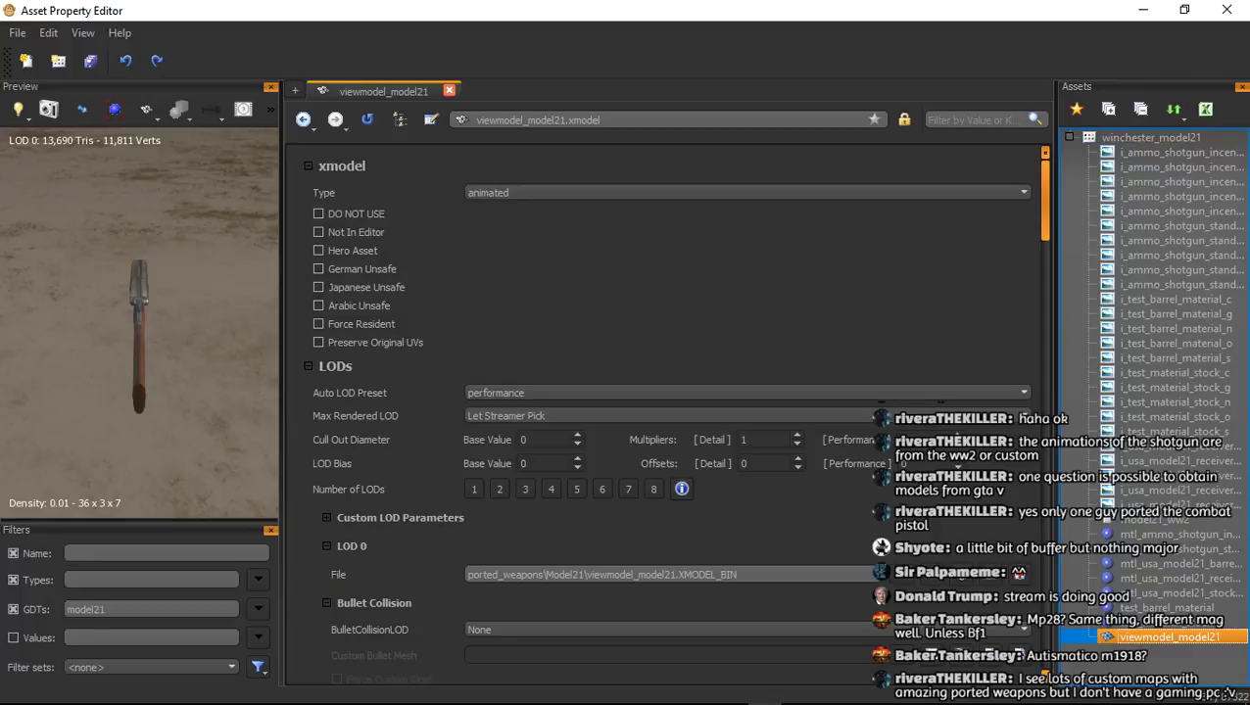
pyautogui.moveTo(139, 328); pyautogui.dragTo(220, 259)
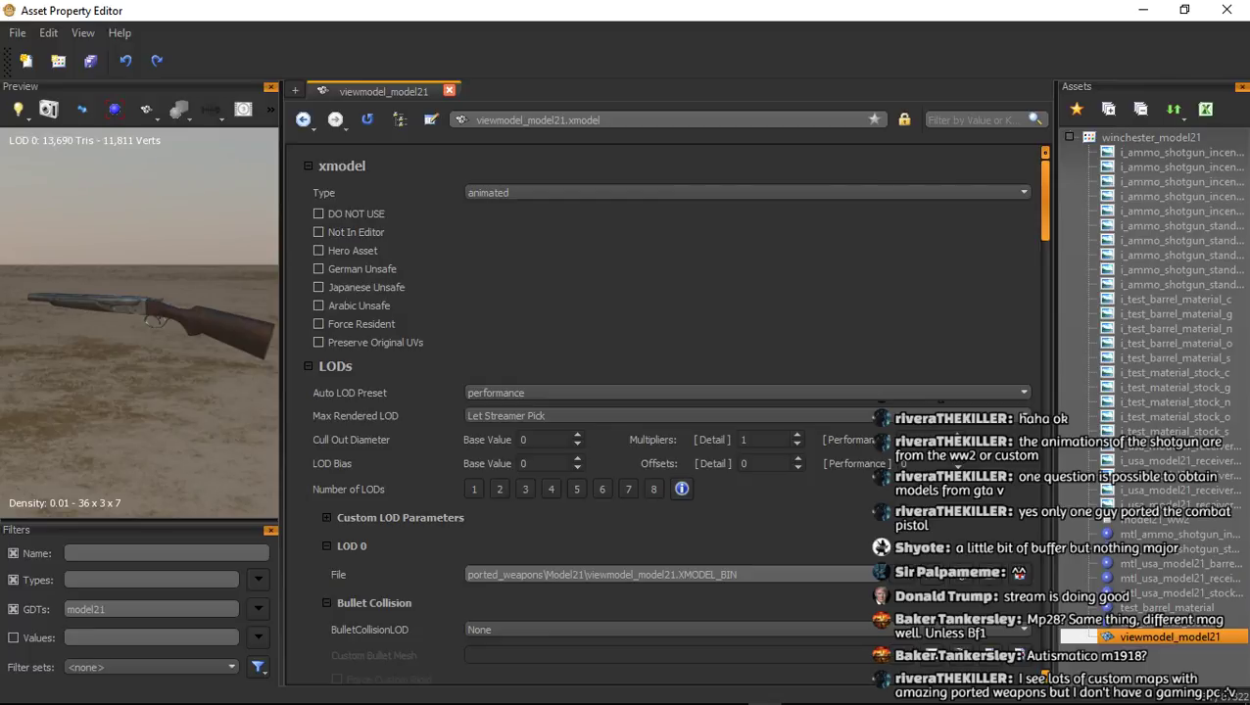
pyautogui.moveTo(281, 382); pyautogui.dragTo(332, 382)
pyautogui.scroll(1, 176, 324)
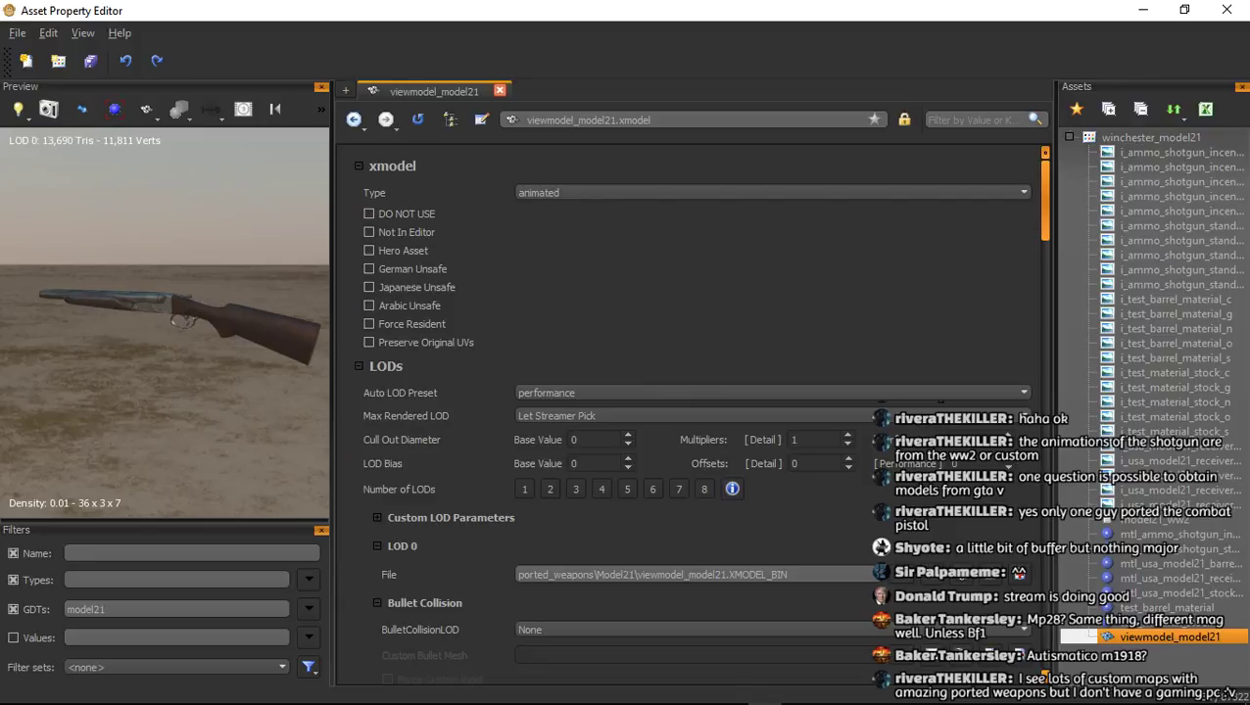
pyautogui.moveTo(176, 323); pyautogui.dragTo(118, 279)
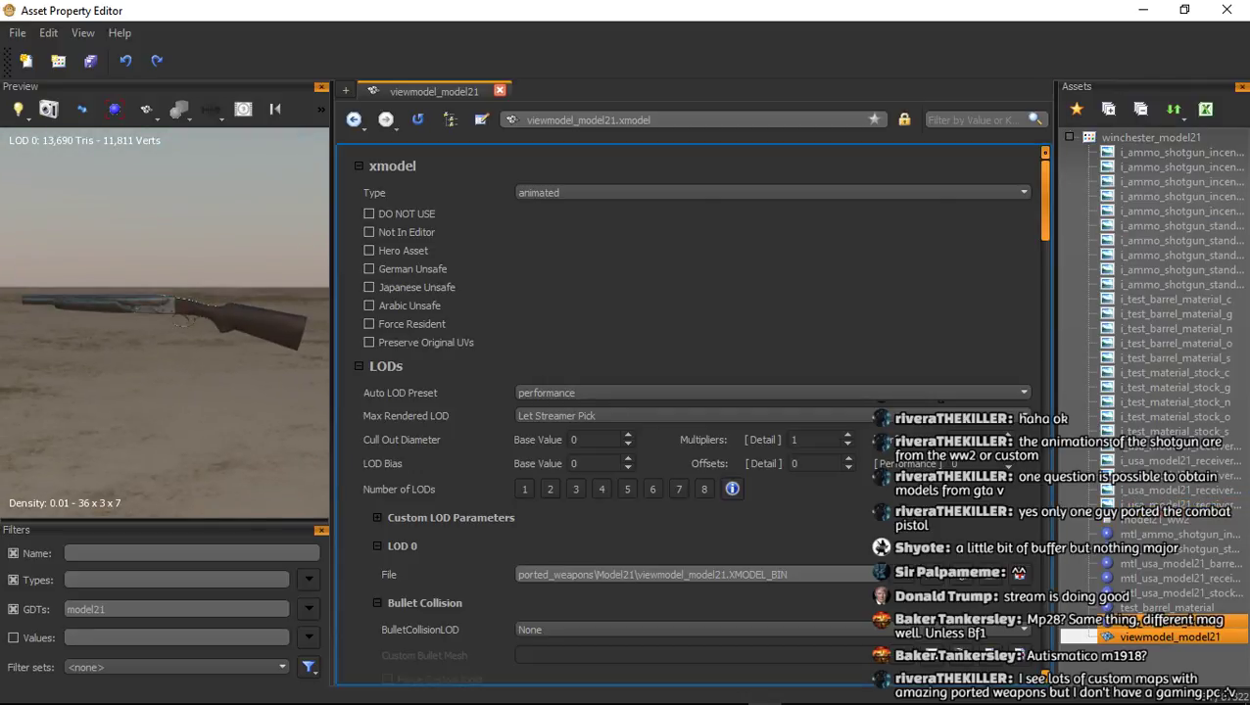
# Create a new xanim asset named viewmodel_model21_idle in the winchester_model21 GDT
pyautogui.rightClick(1136, 138)
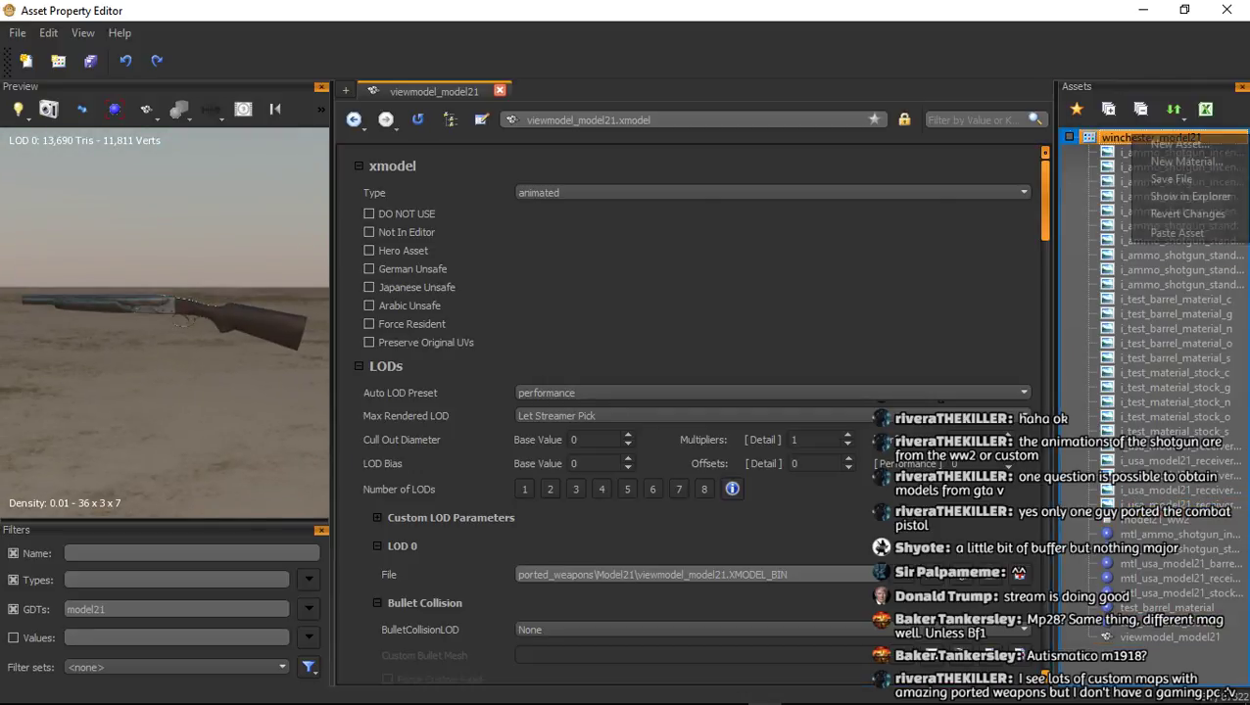
pyautogui.click(1176, 144)
pyautogui.click(588, 349)
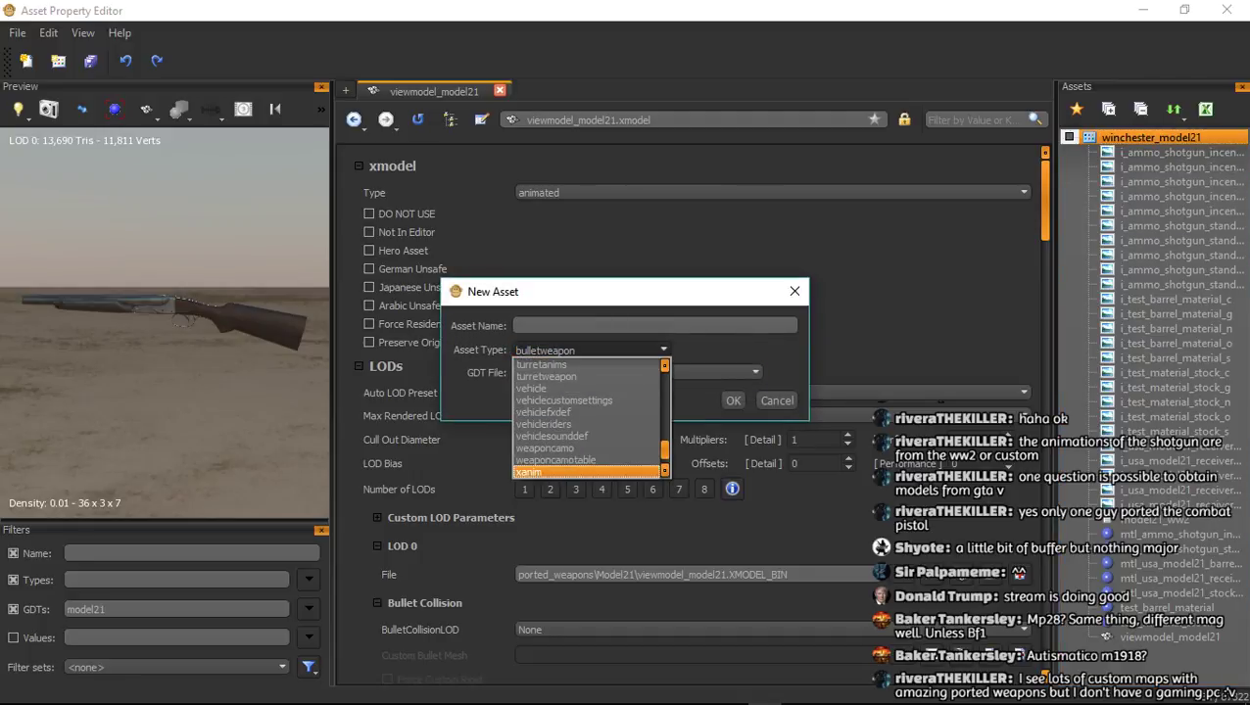
pyautogui.click(549, 472)
pyautogui.click(607, 325)
pyautogui.write('vi')
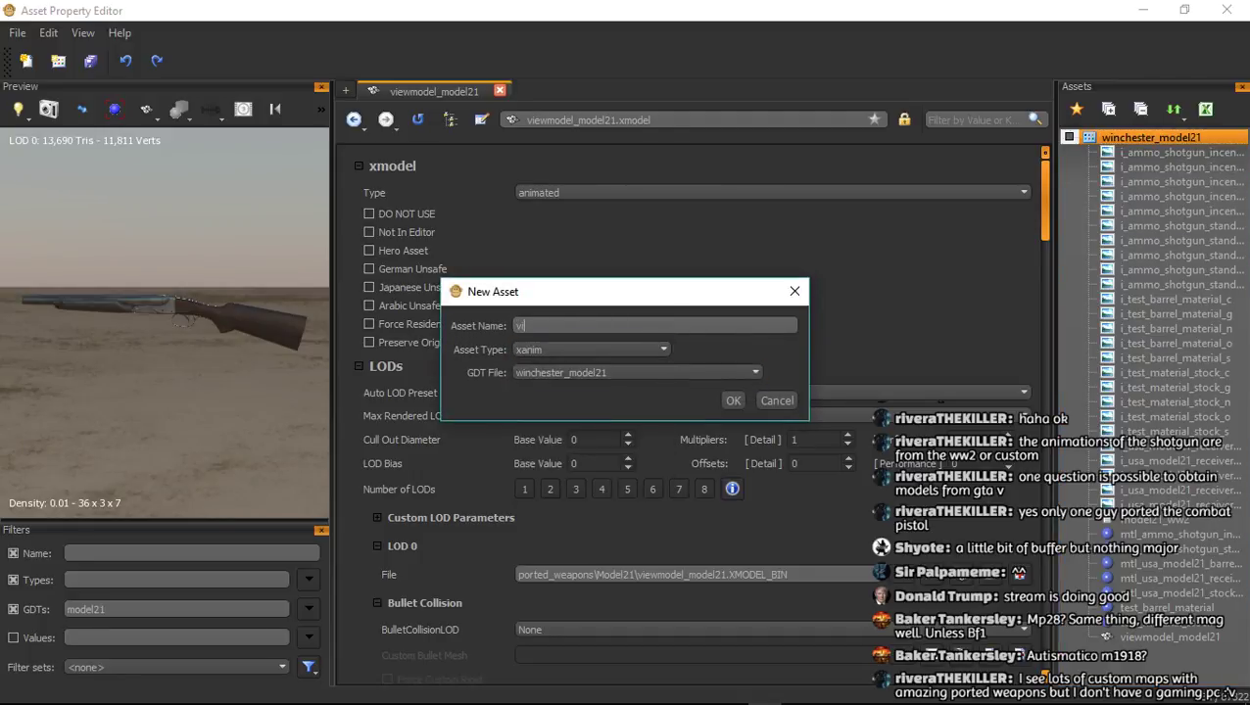
pyautogui.write('ewmodel_model21_idle')
pyautogui.press('Return')
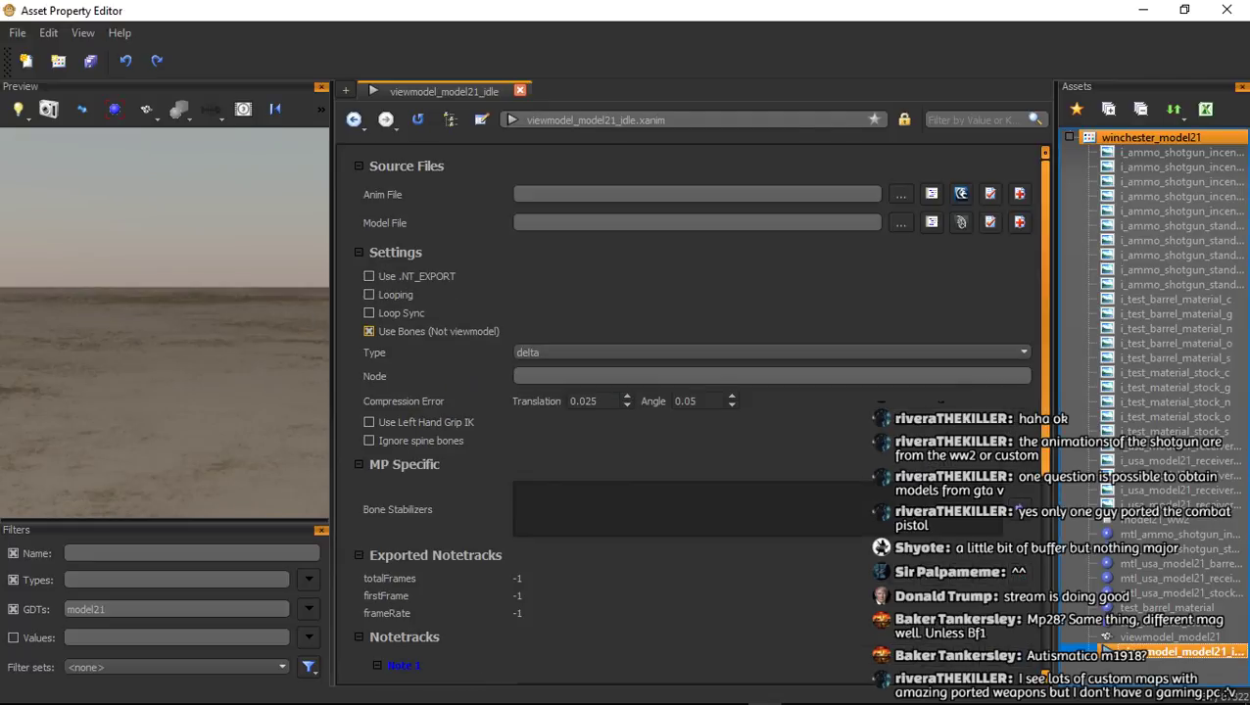
# Disable Use Bones, enable Looping and set the type to relative for the idle animation
pyautogui.click(369, 331)
pyautogui.click(368, 293)
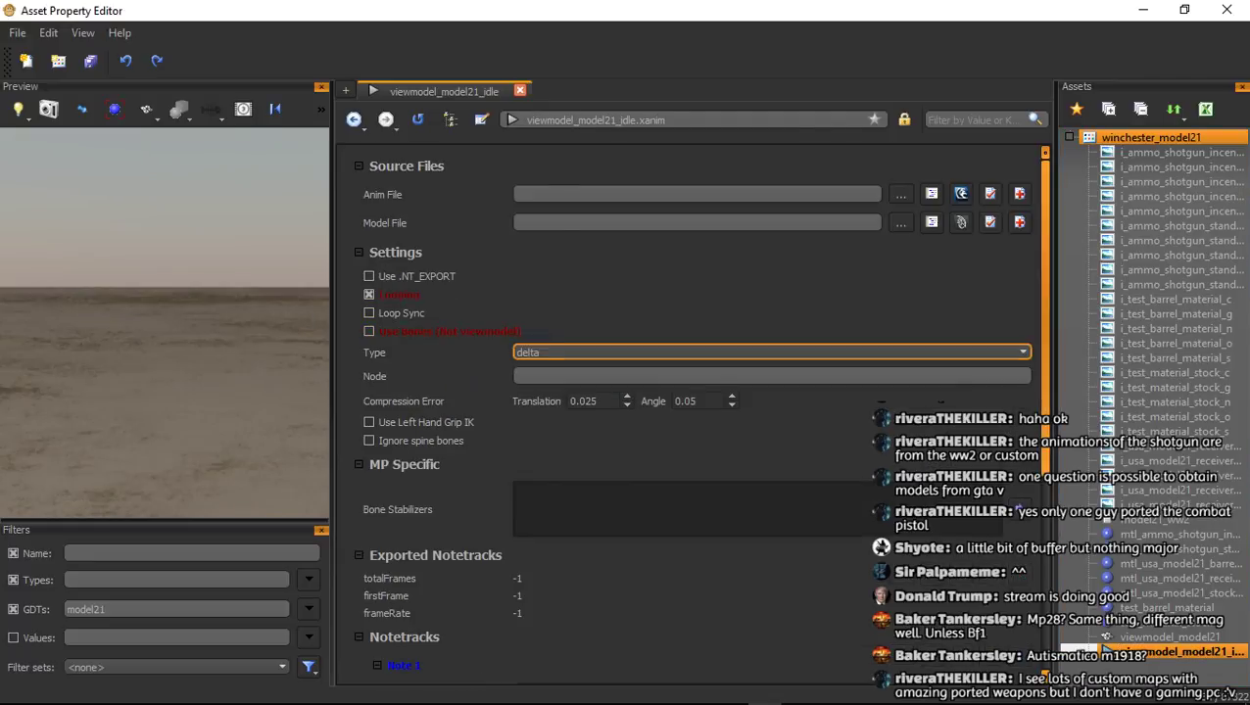
pyautogui.click(686, 353)
pyautogui.click(533, 391)
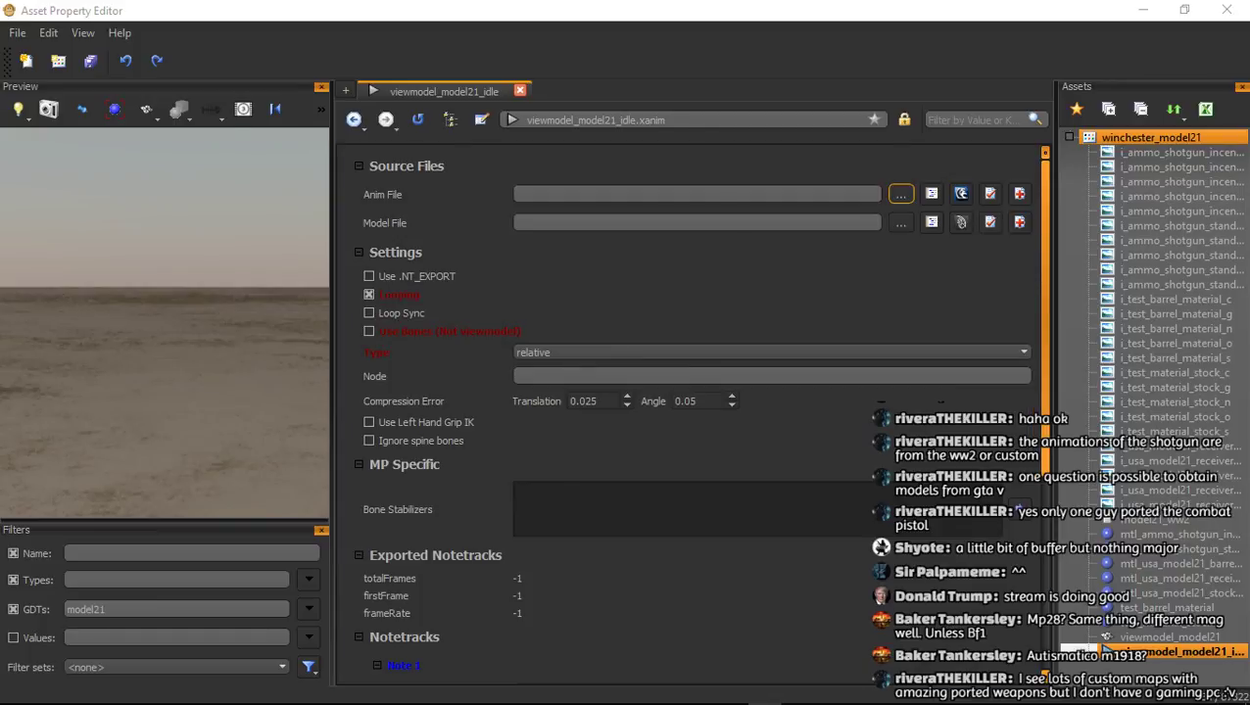
# Set the idle asset's anim file to ported_weapons\model21\viewmodel_model21_idle.XANIM_BIN
pyautogui.click(900, 194)
pyautogui.click(1040, 102)
pyautogui.click(900, 194)
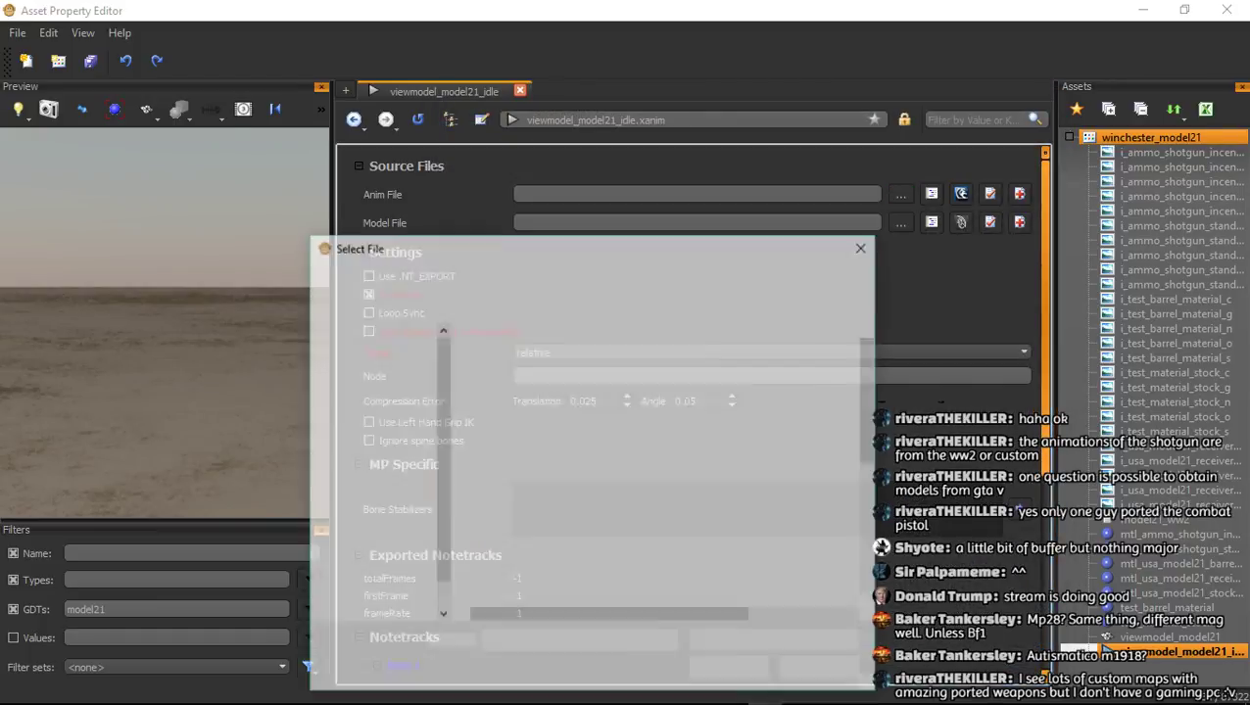
pyautogui.click(588, 436)
pyautogui.doubleClick(527, 474)
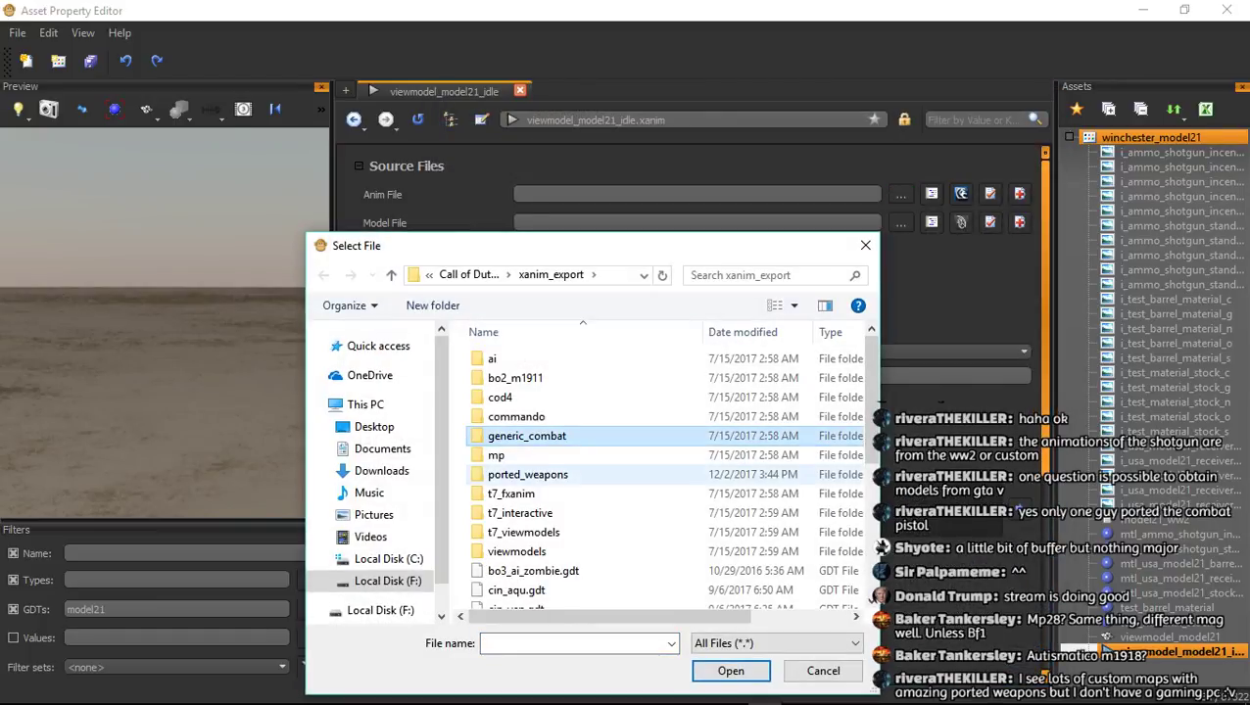
pyautogui.write('mo')
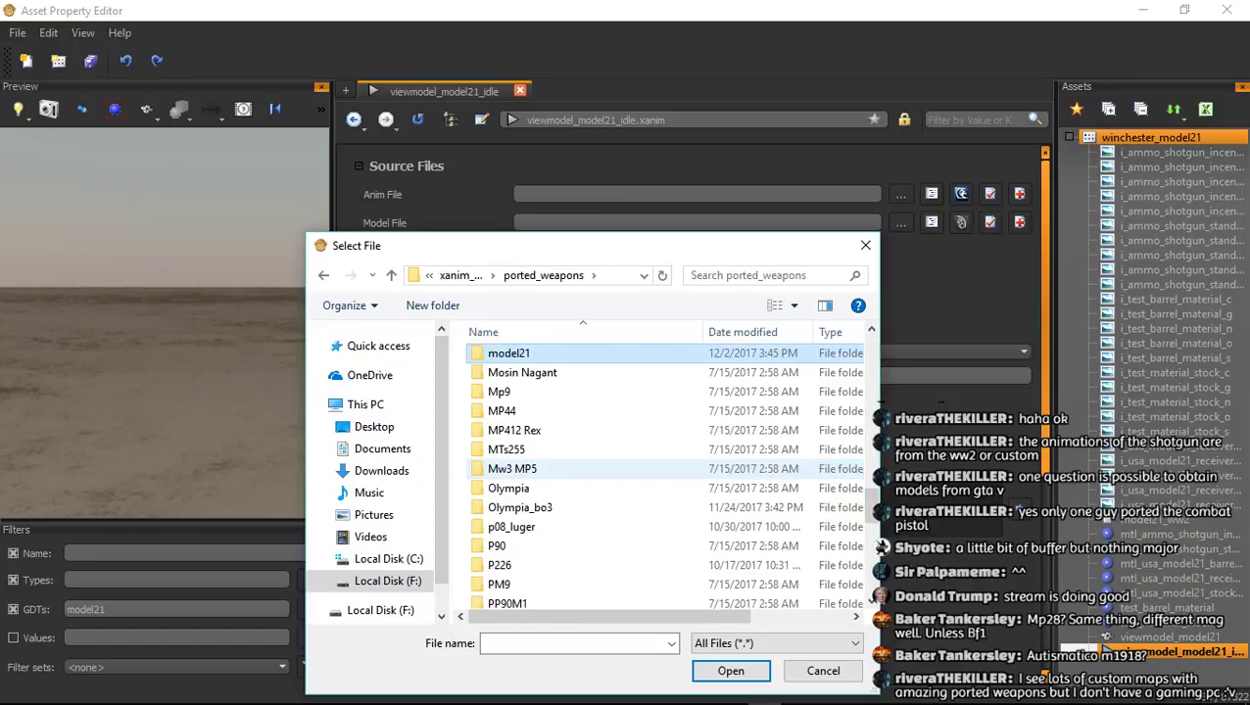
pyautogui.press('Return')
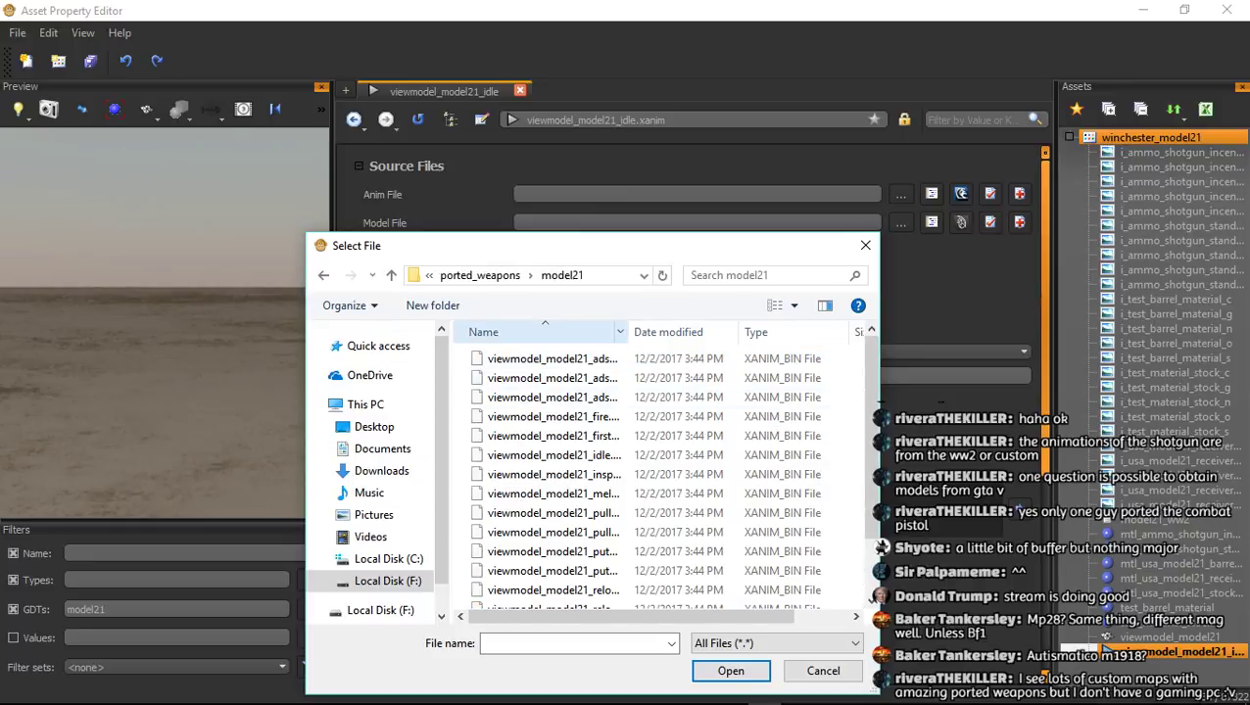
pyautogui.moveTo(627, 333); pyautogui.dragTo(765, 332)
pyautogui.doubleClick(656, 455)
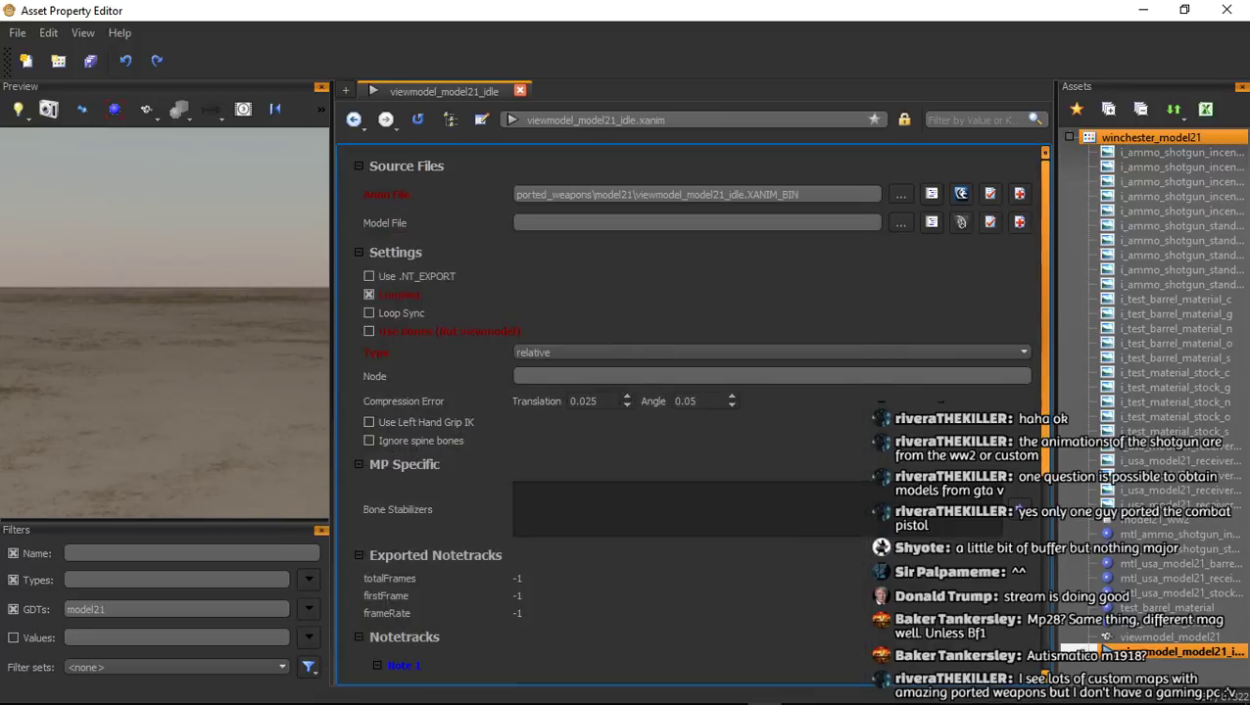
# Set the idle asset's model file to ported_weapons\Model21\viewmodel_model21.XMODEL_BIN
pyautogui.click(900, 222)
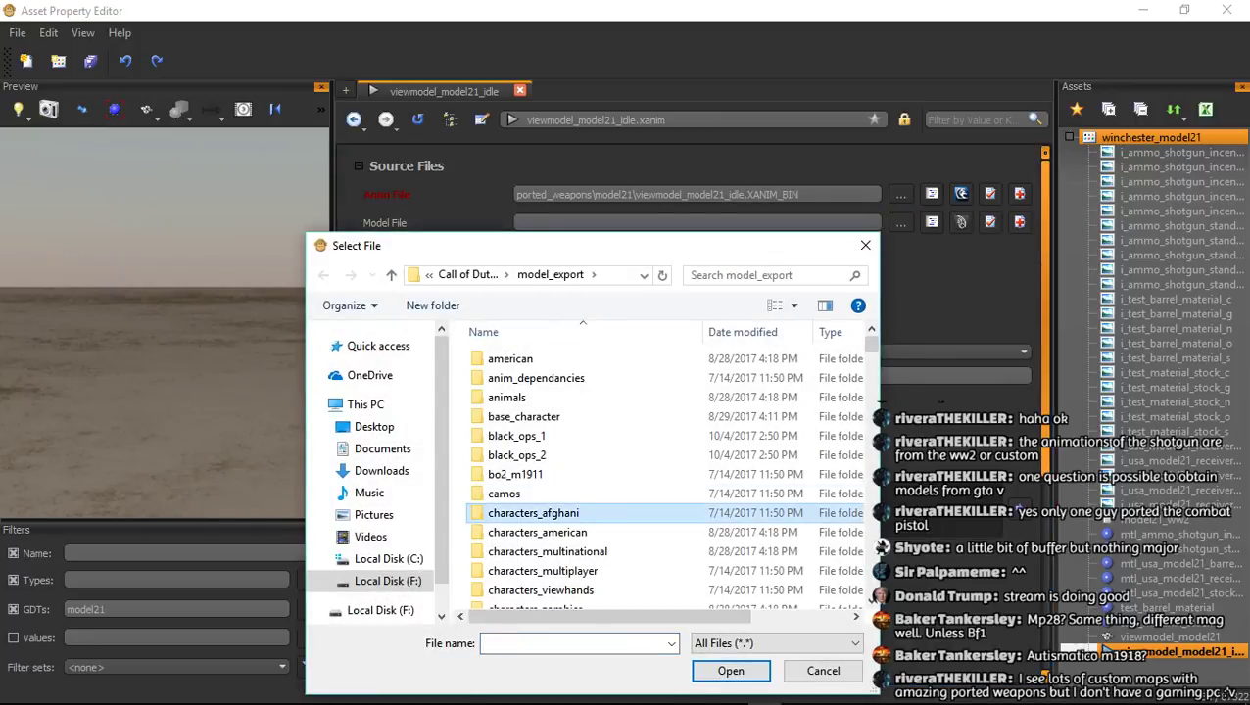
pyautogui.write('po')
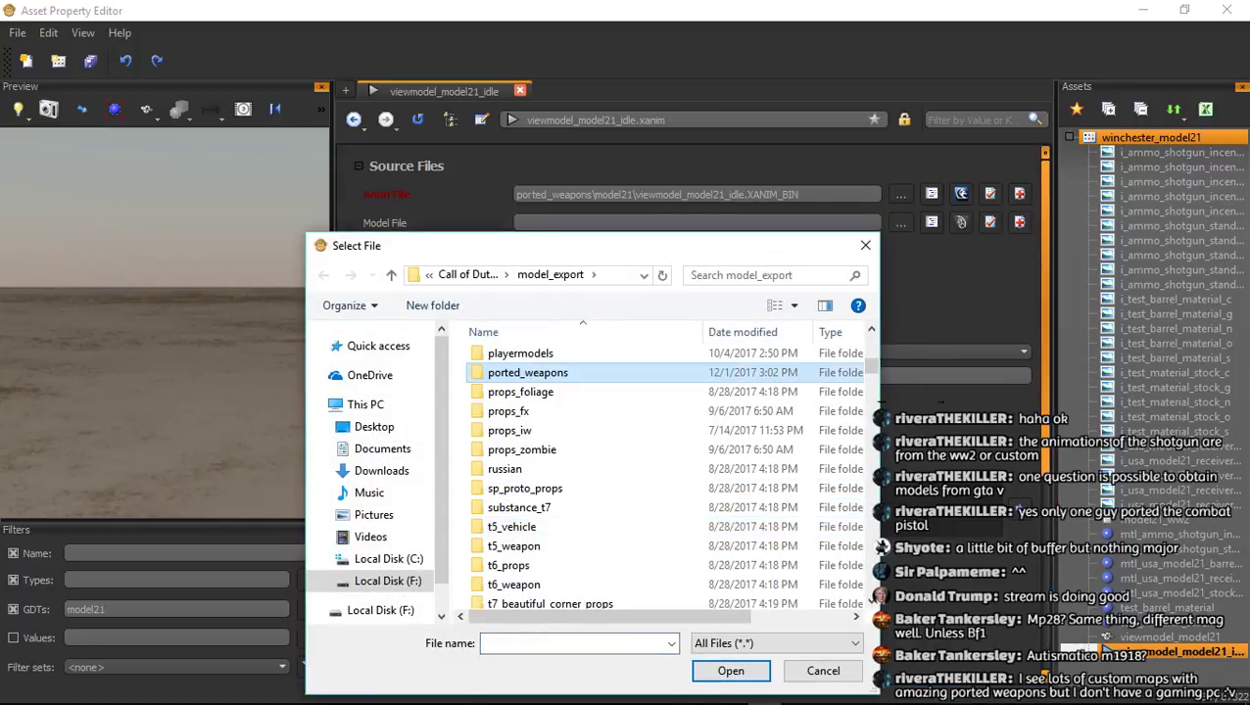
pyautogui.doubleClick(527, 375)
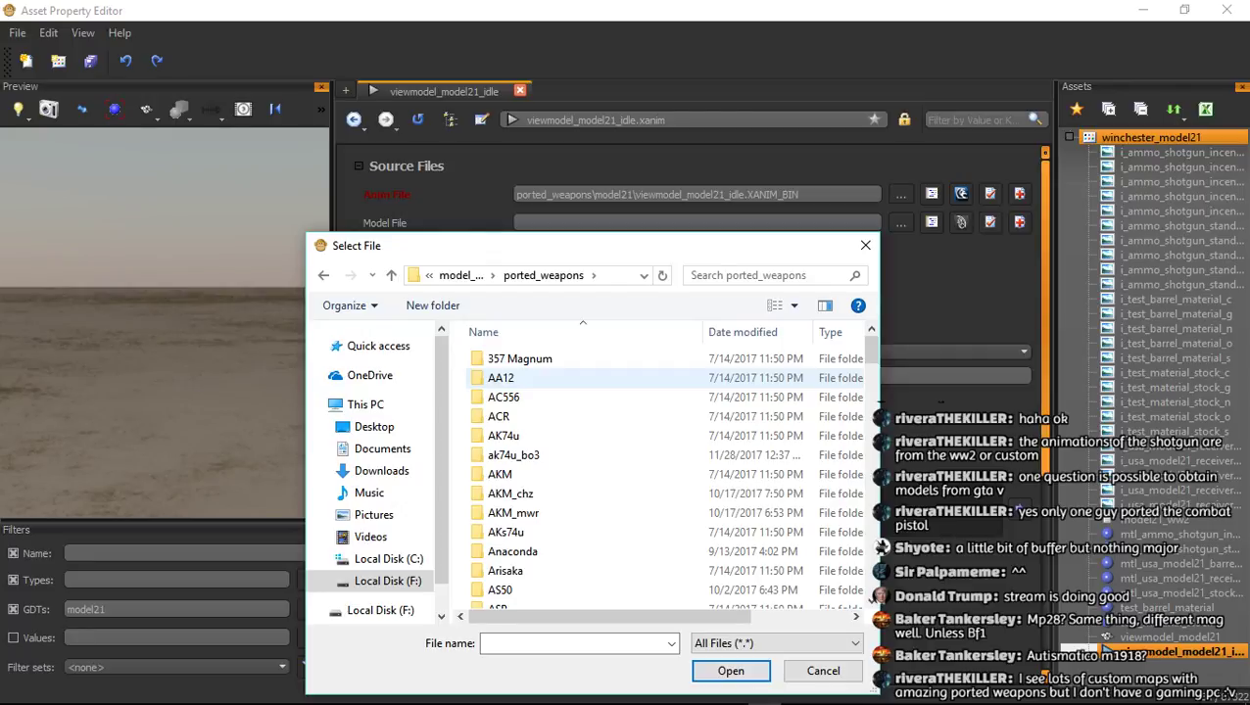
pyautogui.scroll(-2, 527, 423)
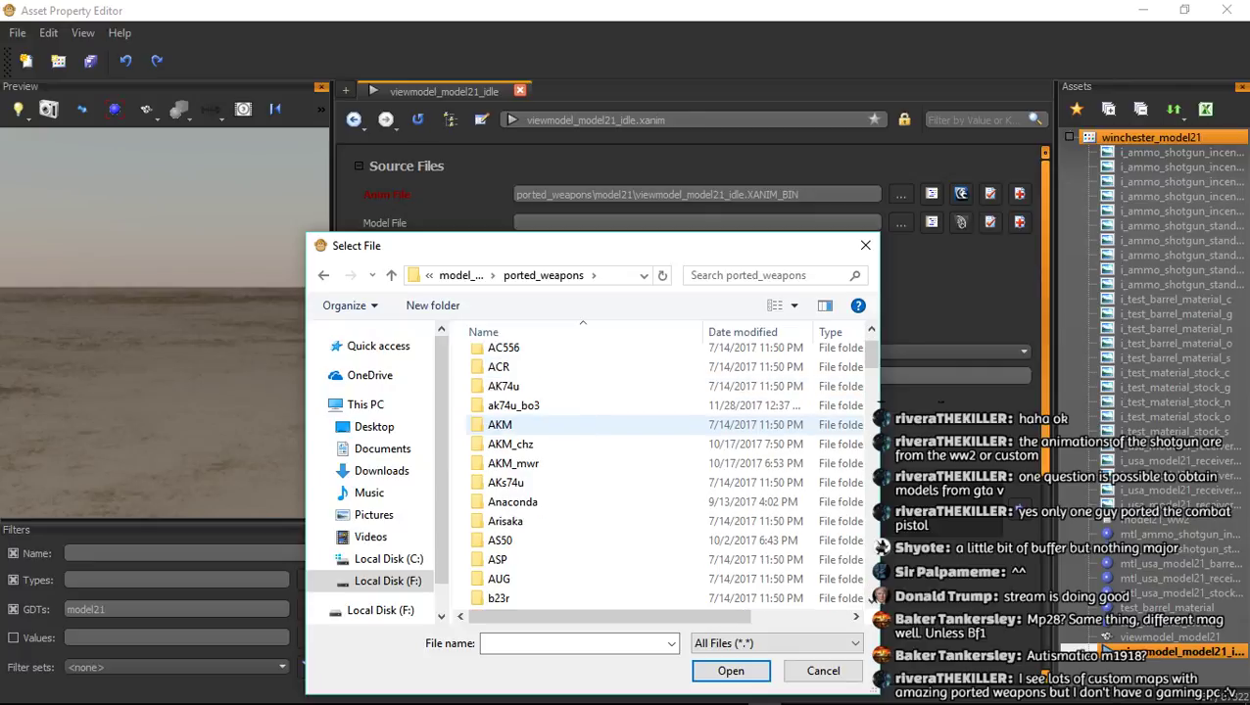
pyautogui.click(527, 426)
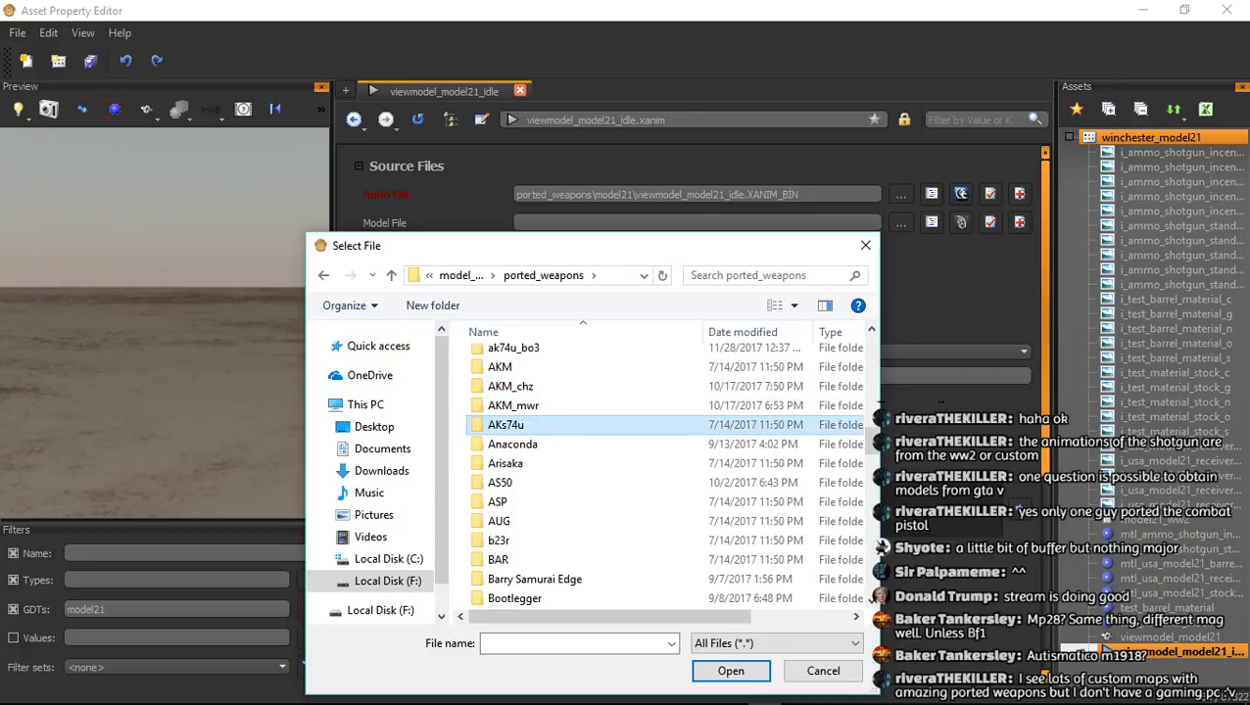
pyautogui.press('m')
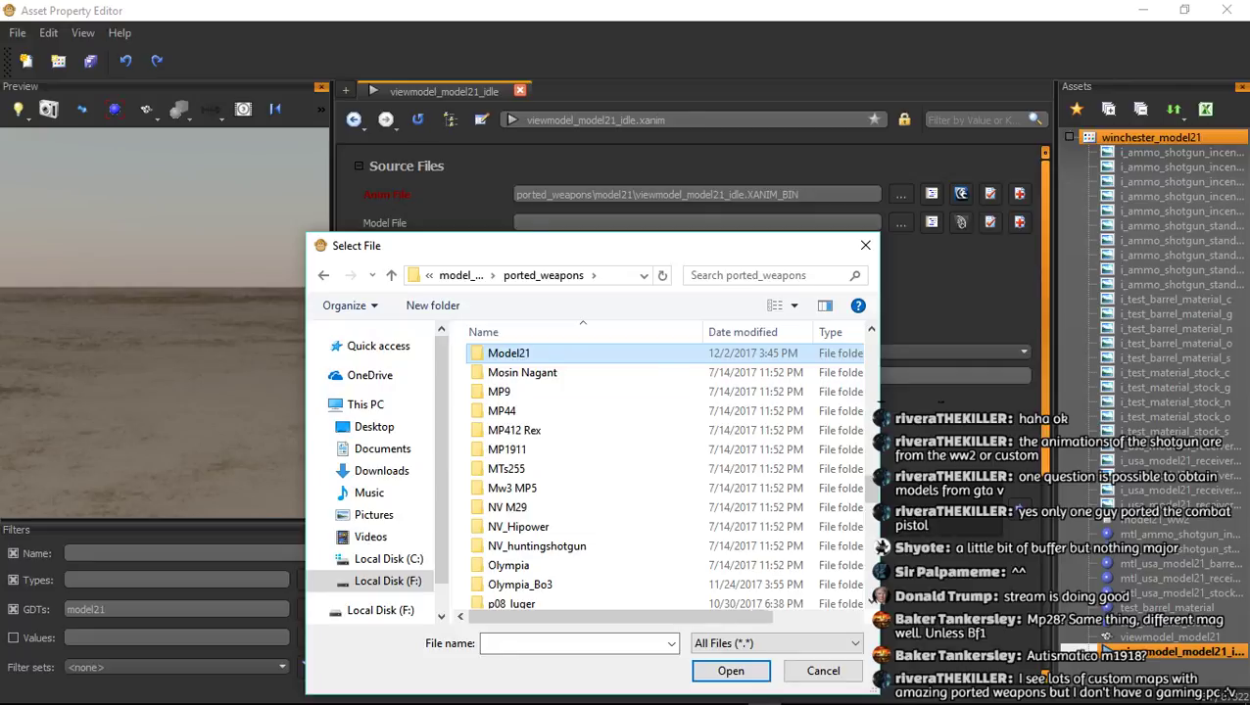
pyautogui.press('Return')
pyautogui.doubleClick(571, 397)
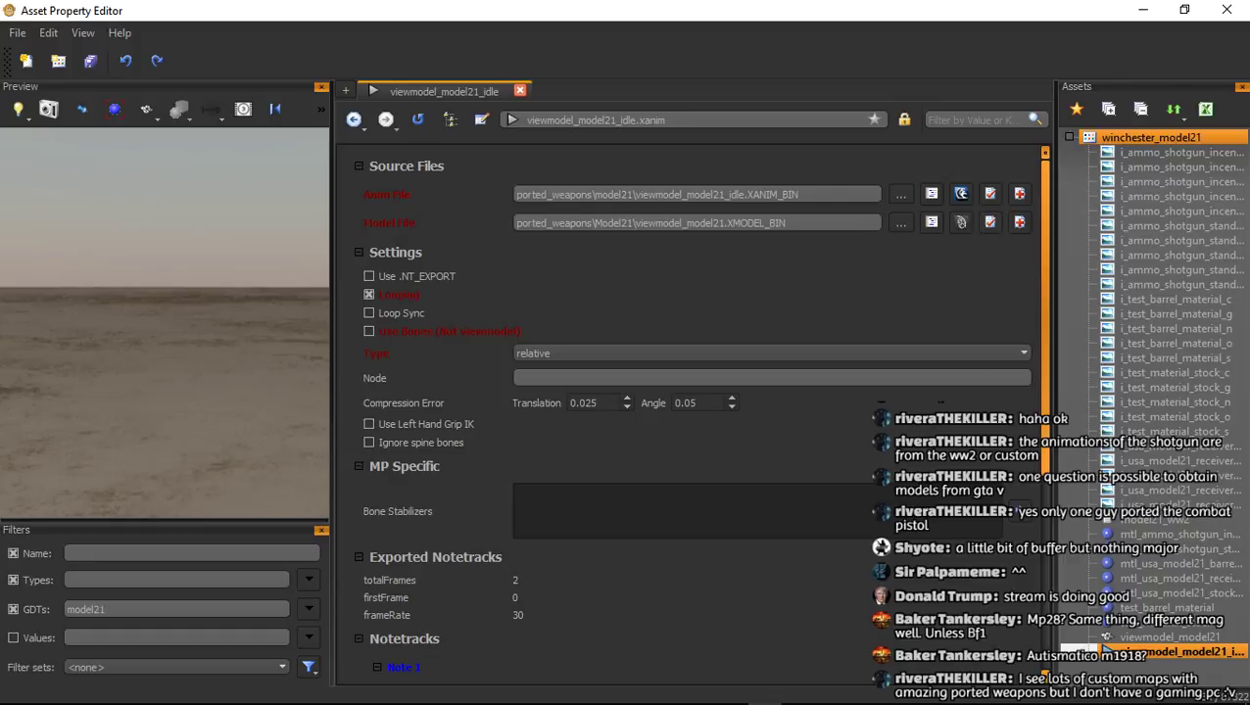
pyautogui.click(692, 451)
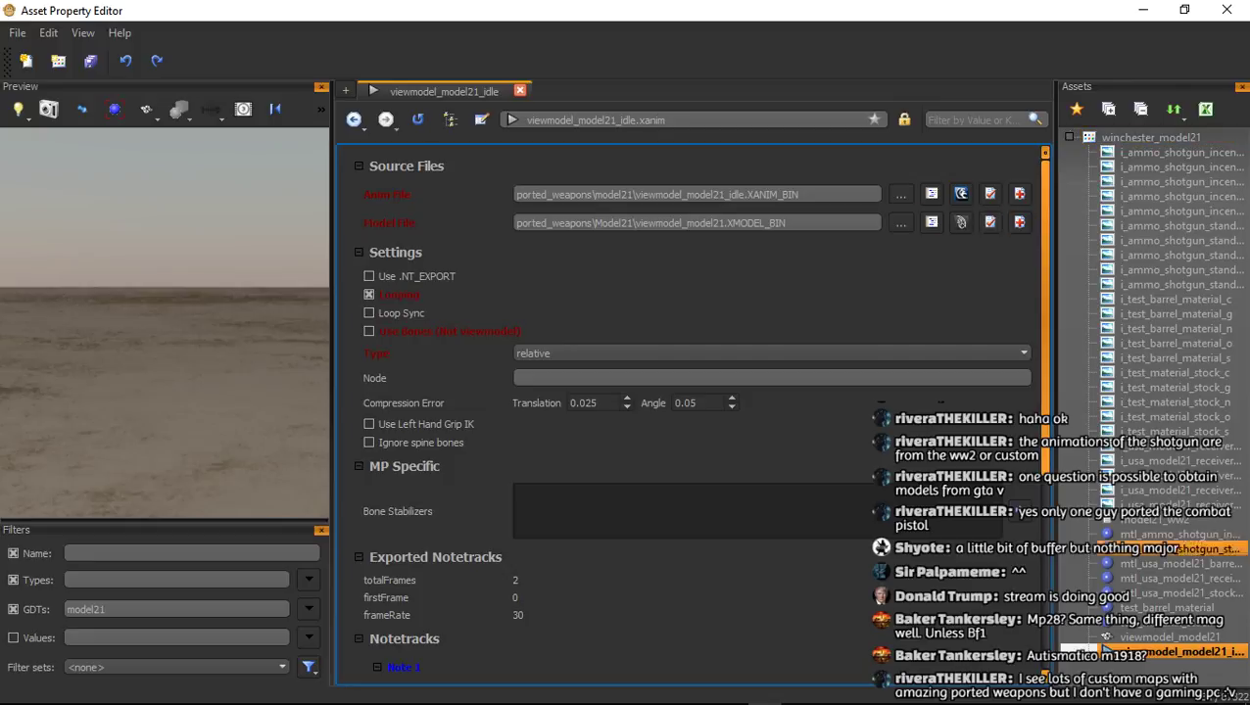
# Duplicate the viewmodel_model21_idle asset under the name viewmodel_model21_fire
pyautogui.rightClick(1104, 648)
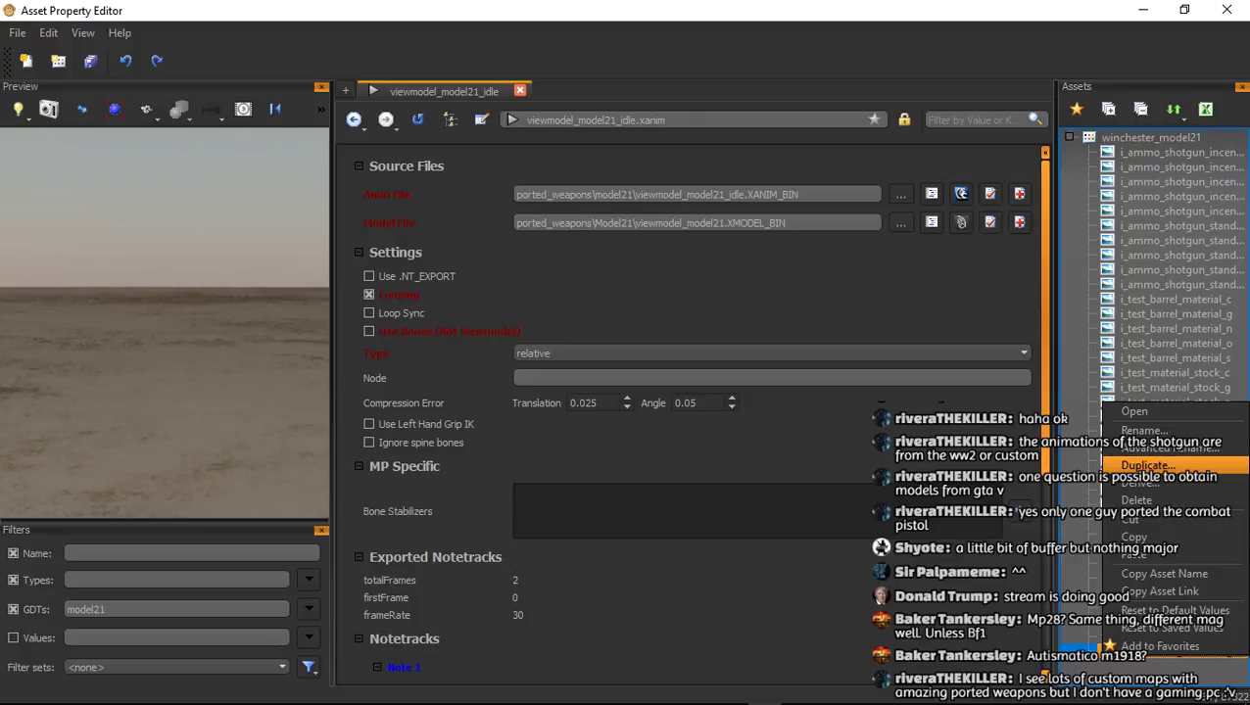
pyautogui.press('Return')
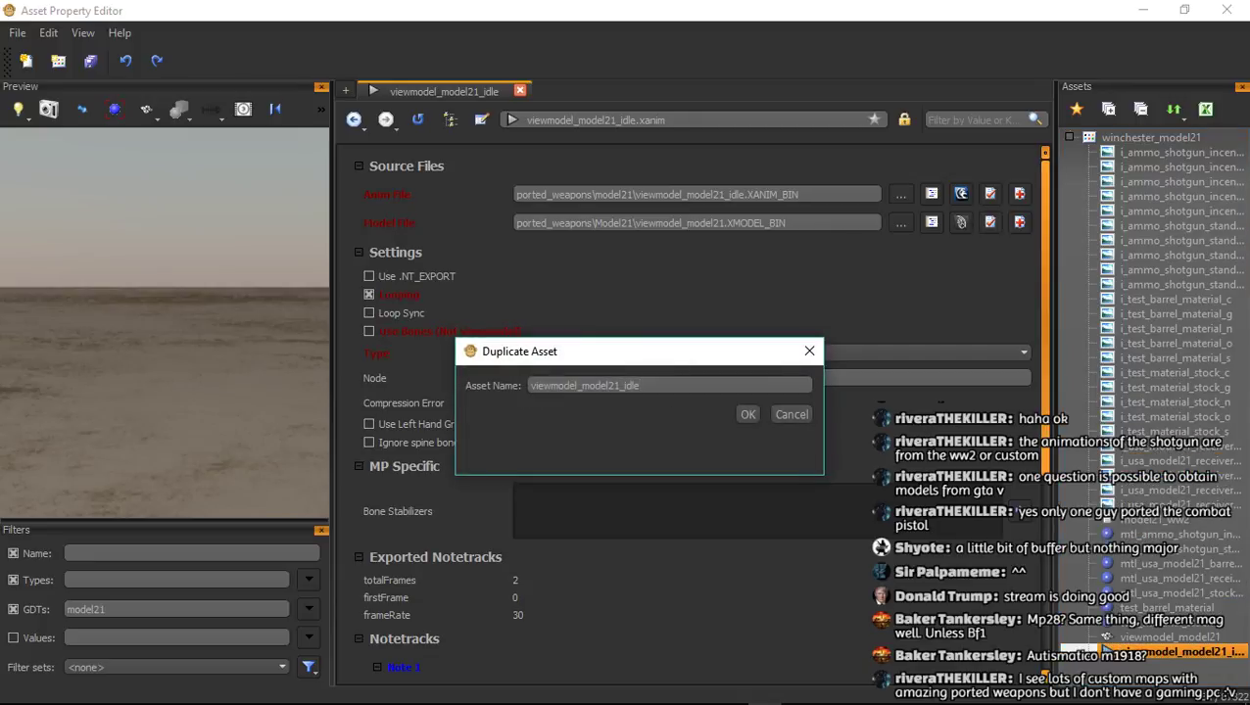
pyautogui.press('BackSpace')
pyautogui.press('BackSpace')
pyautogui.press('BackSpace')
pyautogui.press('BackSpace')
pyautogui.write('fire')
pyautogui.press('Return')
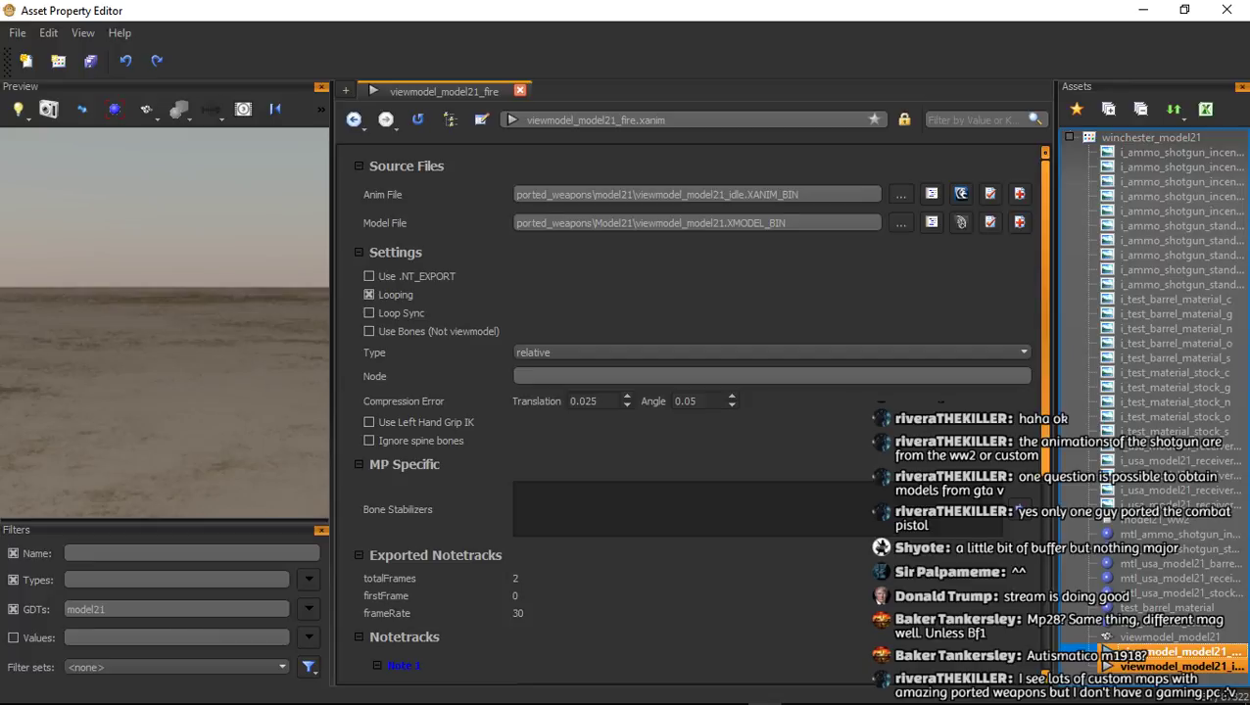
# Disable Looping on the fire animation and set its anim file to ported_weapons\model21\viewmodel_model21_fire.XANIM_BIN
pyautogui.click(368, 294)
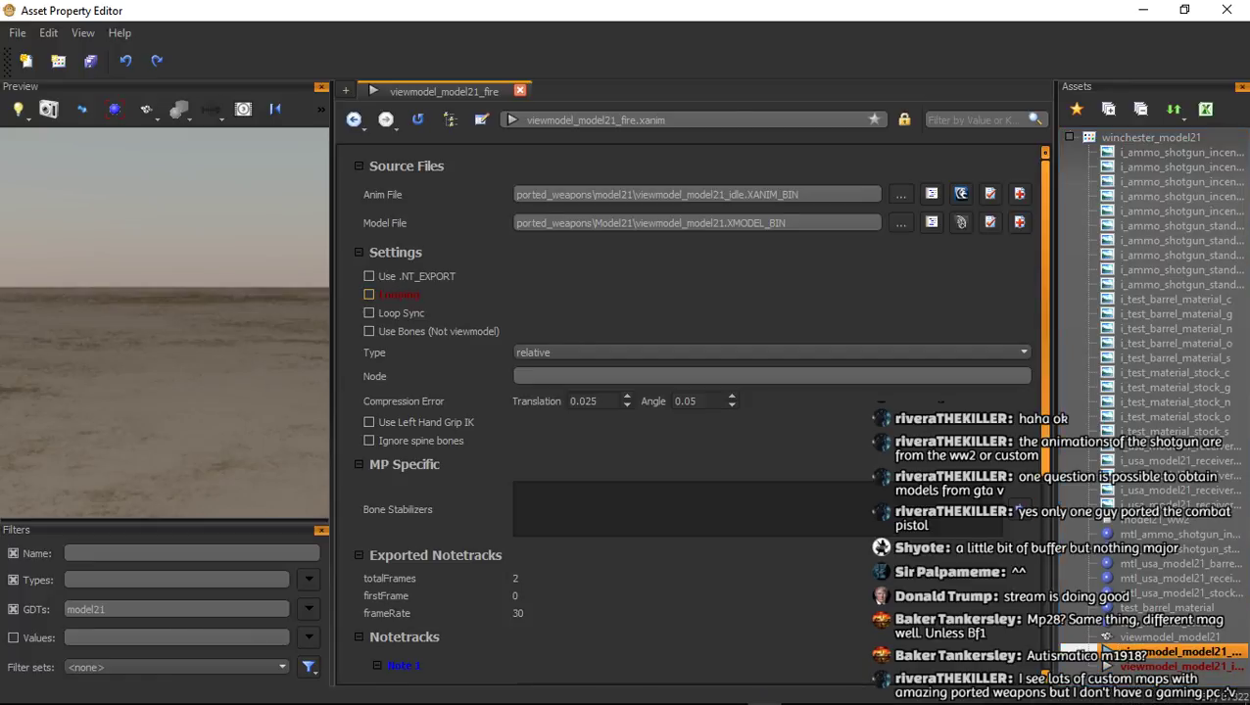
pyautogui.click(900, 194)
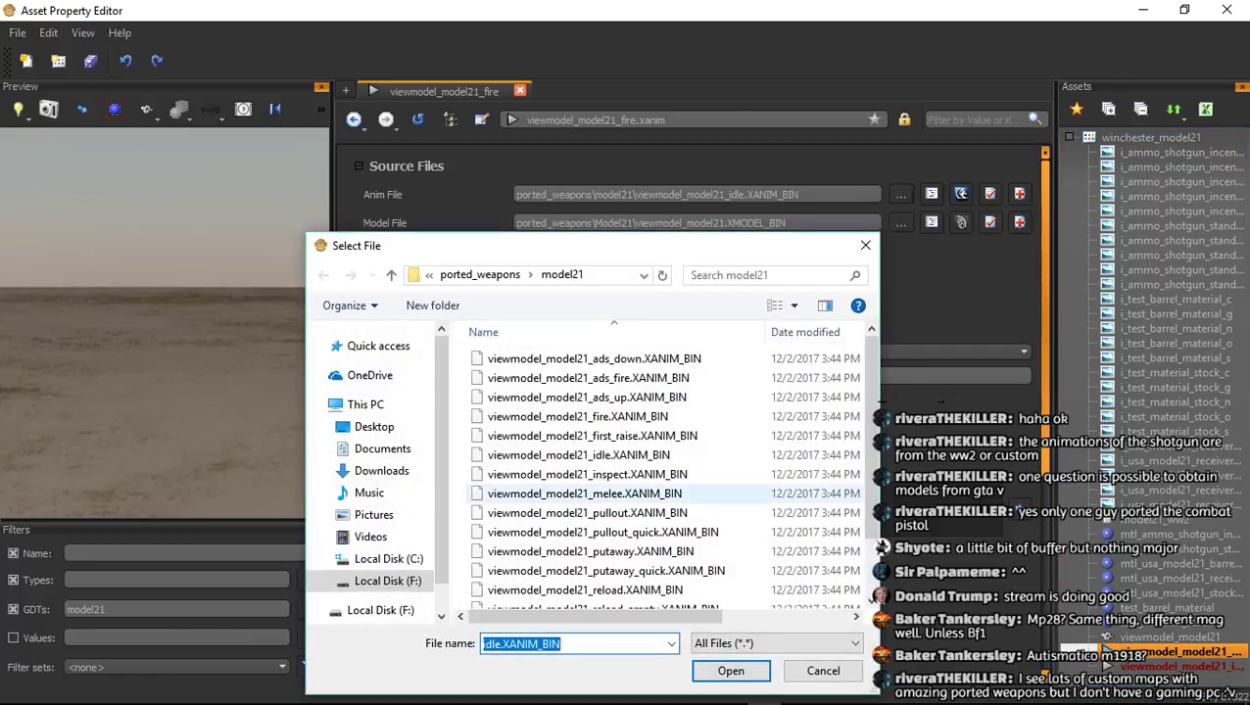
pyautogui.doubleClick(509, 418)
# Duplicate the fire asset as viewmodel_model21_melee and set the copy's anim file to viewmodel_model21_melee.XANIM_BIN
pyautogui.rightClick(1166, 651)
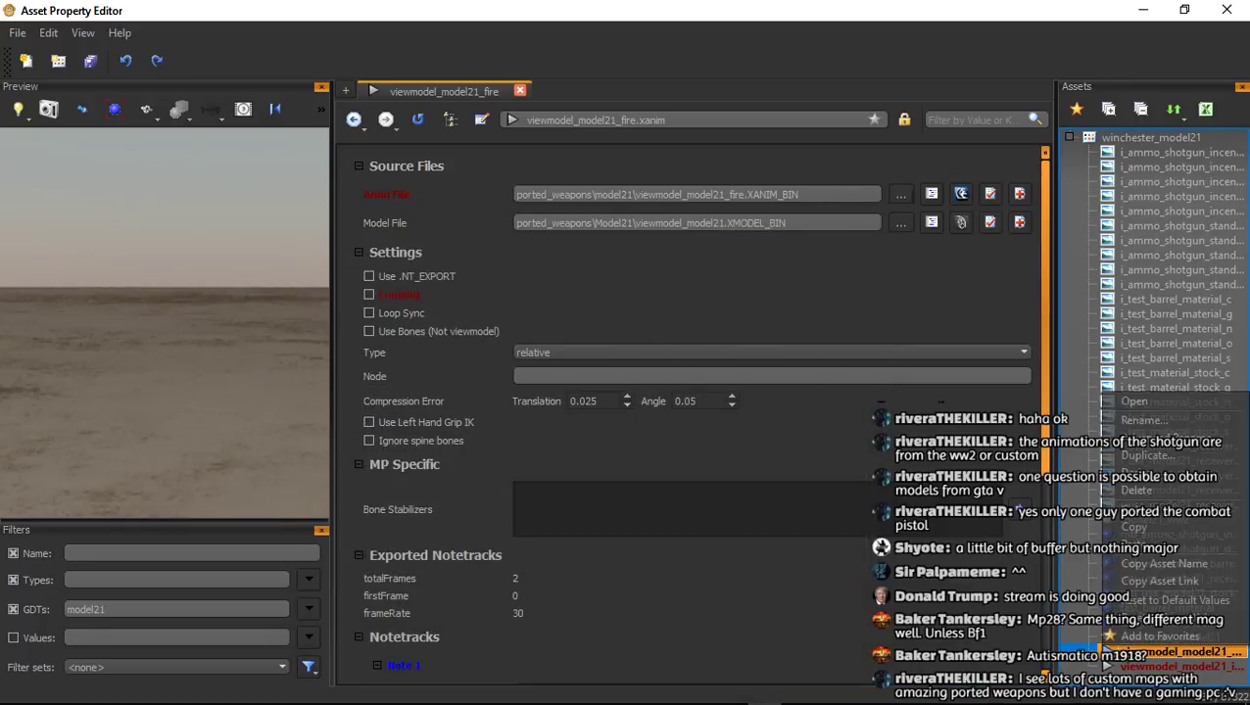
pyautogui.click(1165, 541)
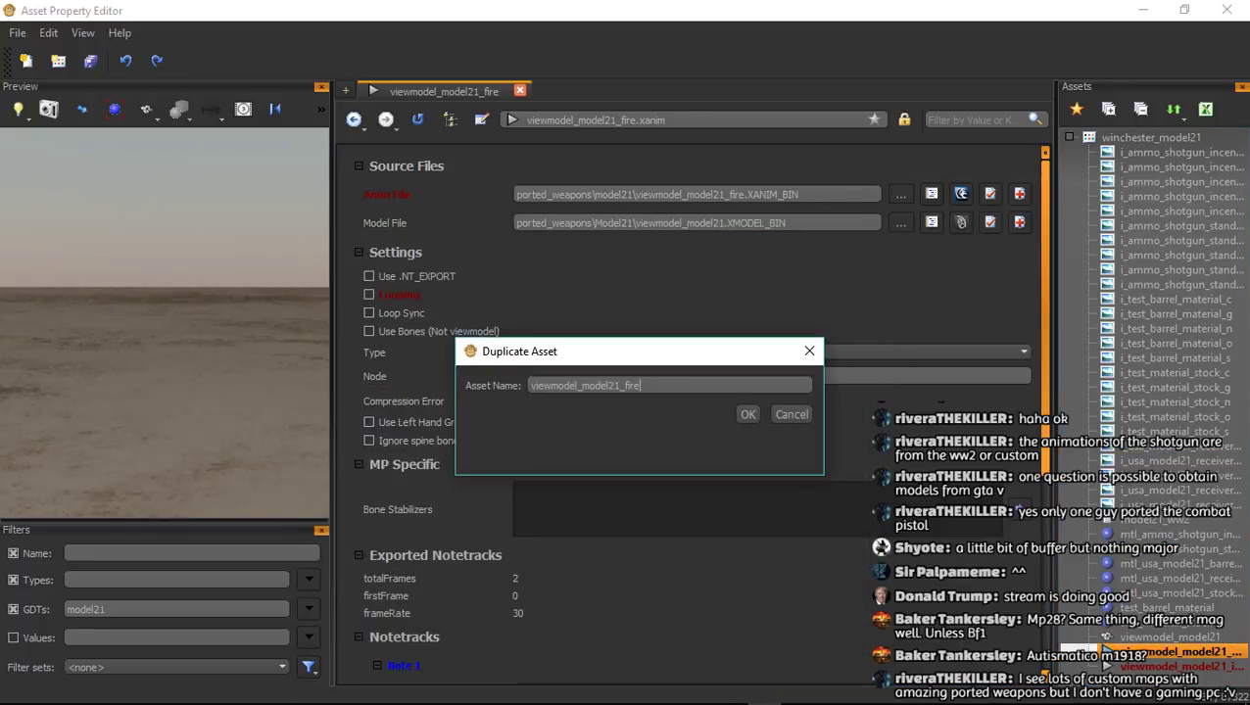
pyautogui.press('BackSpace')
pyautogui.press('BackSpace')
pyautogui.press('BackSpace')
pyautogui.write('melee')
pyautogui.press('Return')
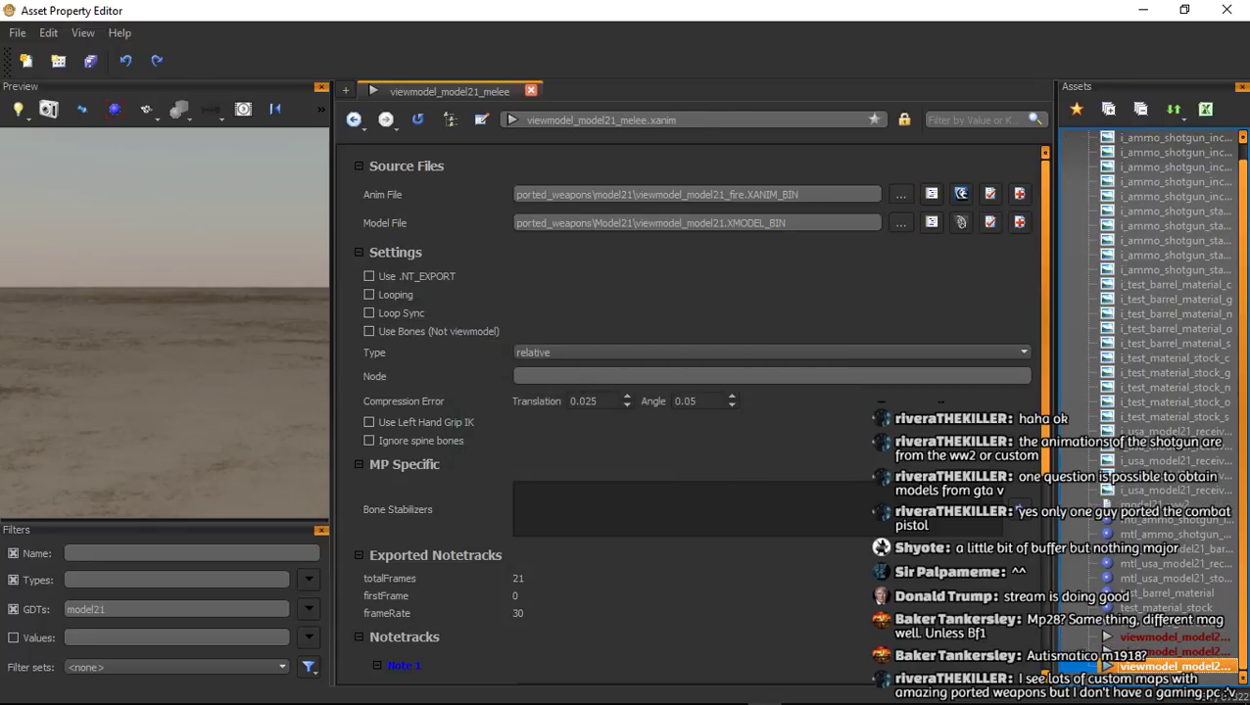
pyautogui.click(900, 194)
pyautogui.doubleClick(585, 492)
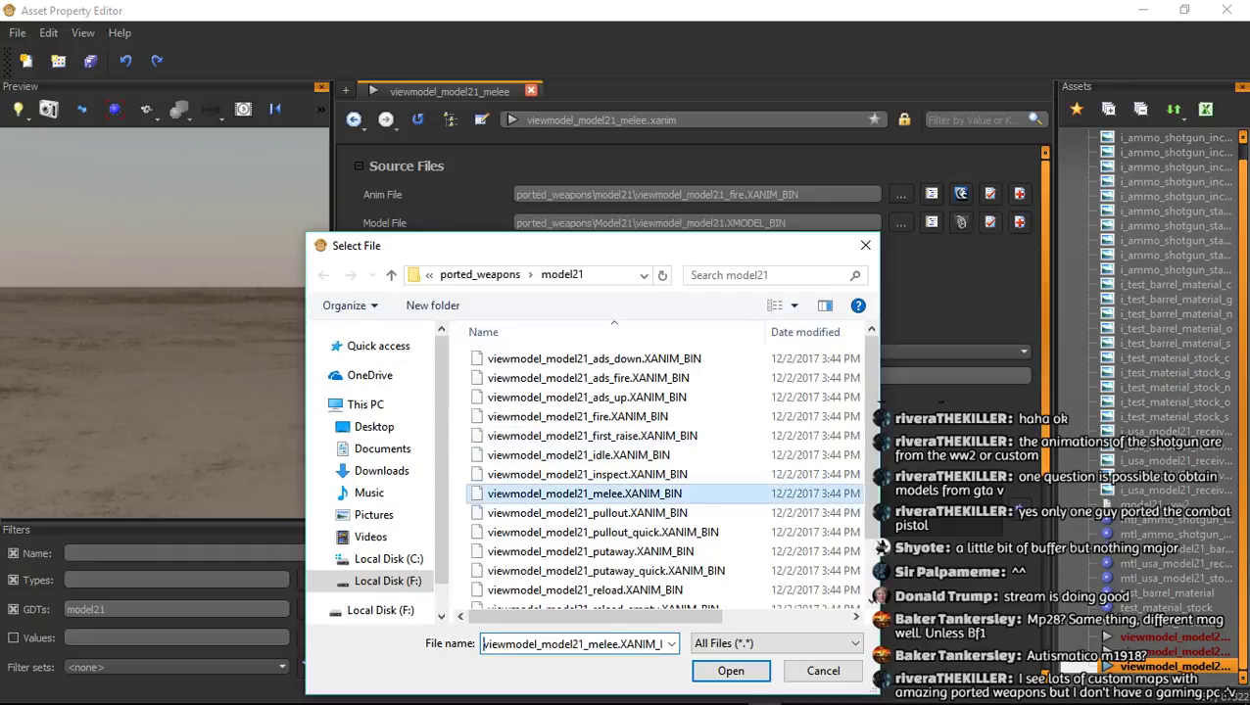
# Duplicate the melee asset as viewmodel_model21_inspect and set the copy's anim file to viewmodel_model21_inspect.XANIM_BIN
pyautogui.rightClick(1102, 411)
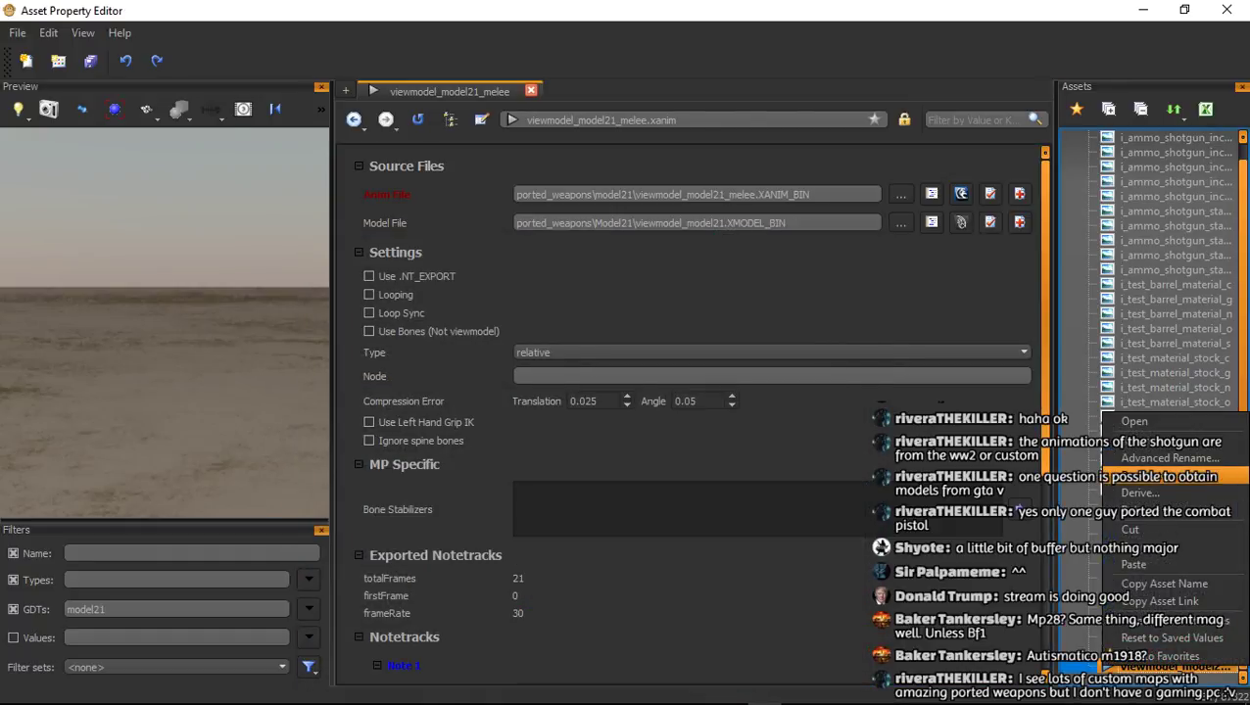
pyautogui.click(1171, 476)
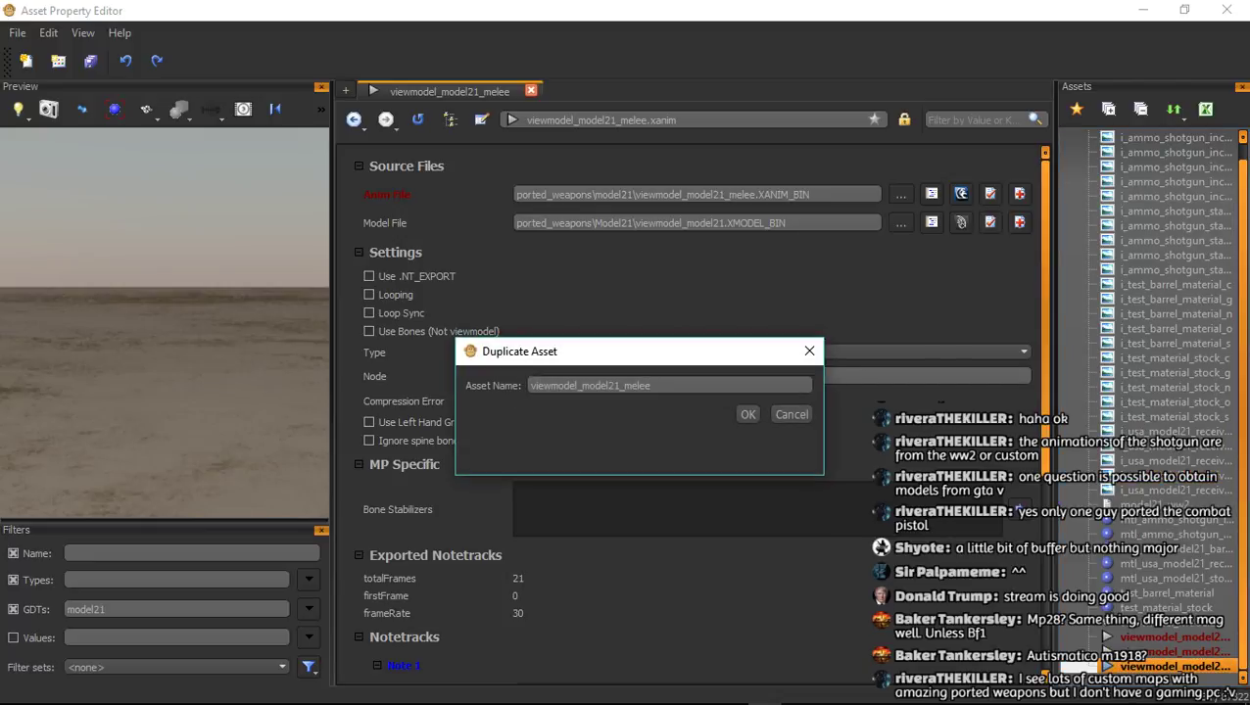
pyautogui.press('BackSpace')
pyautogui.press('BackSpace')
pyautogui.press('BackSpace')
pyautogui.write('inspect')
pyautogui.press('Return')
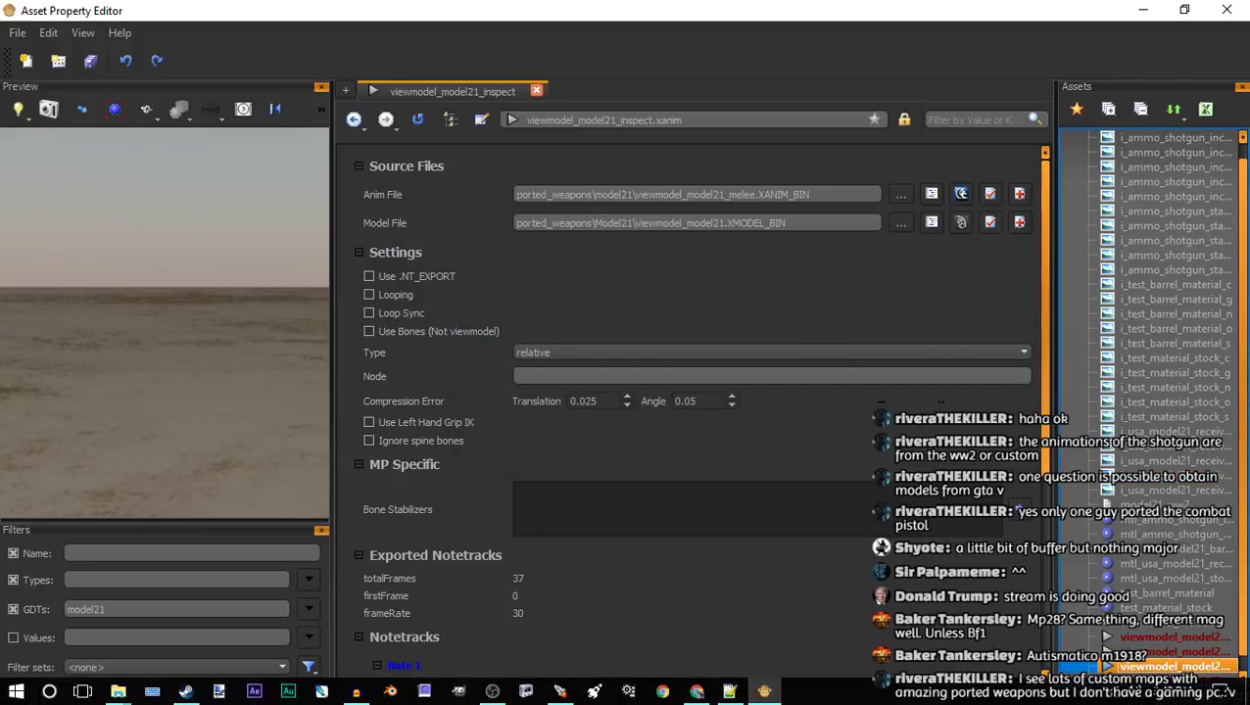
pyautogui.click(900, 194)
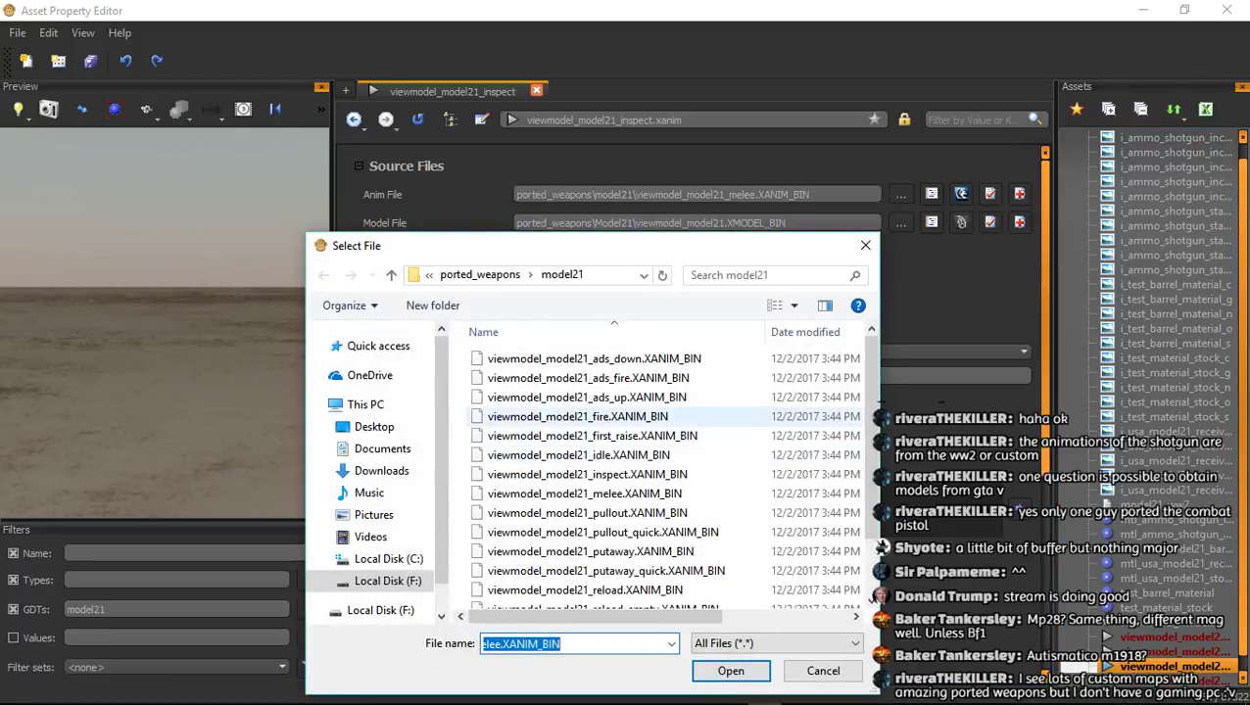
pyautogui.doubleClick(588, 474)
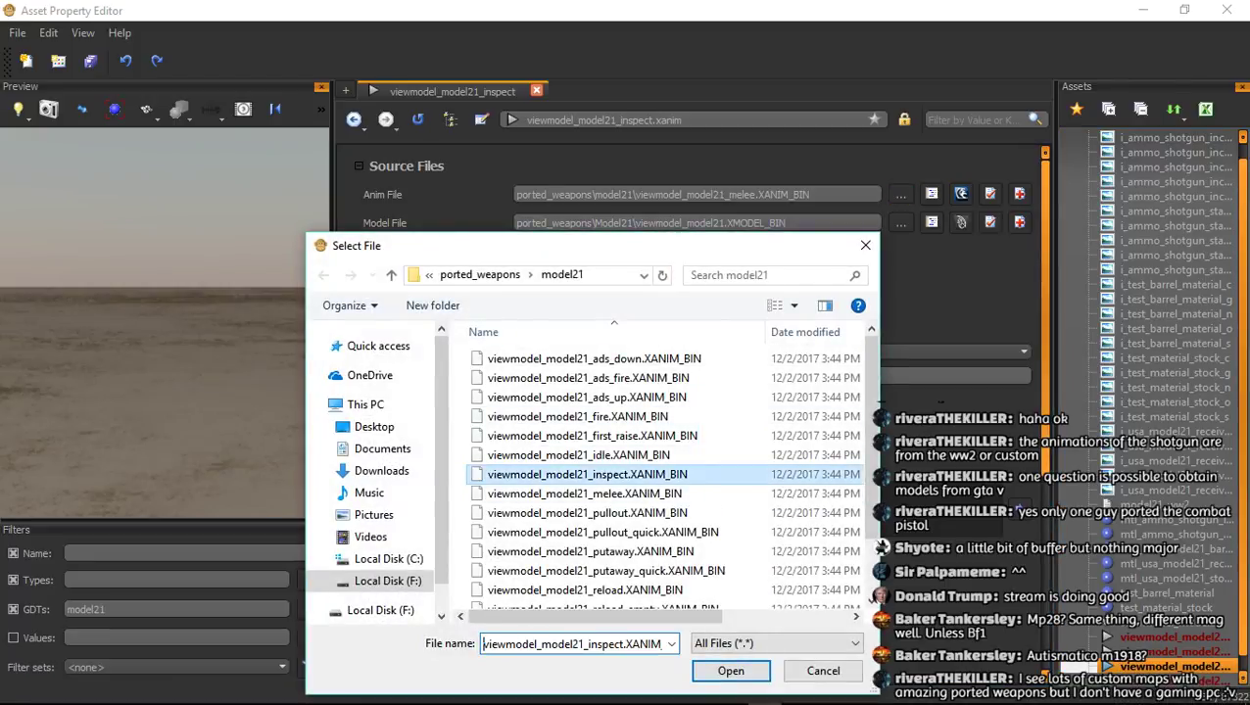
# Duplicate the viewmodel_model21_fire asset as viewmodel_model21_first_raise and set the copy's anim file to viewmodel_model21_first_raise.XANIM_BIN
pyautogui.click(1174, 651)
pyautogui.rightClick(1173, 652)
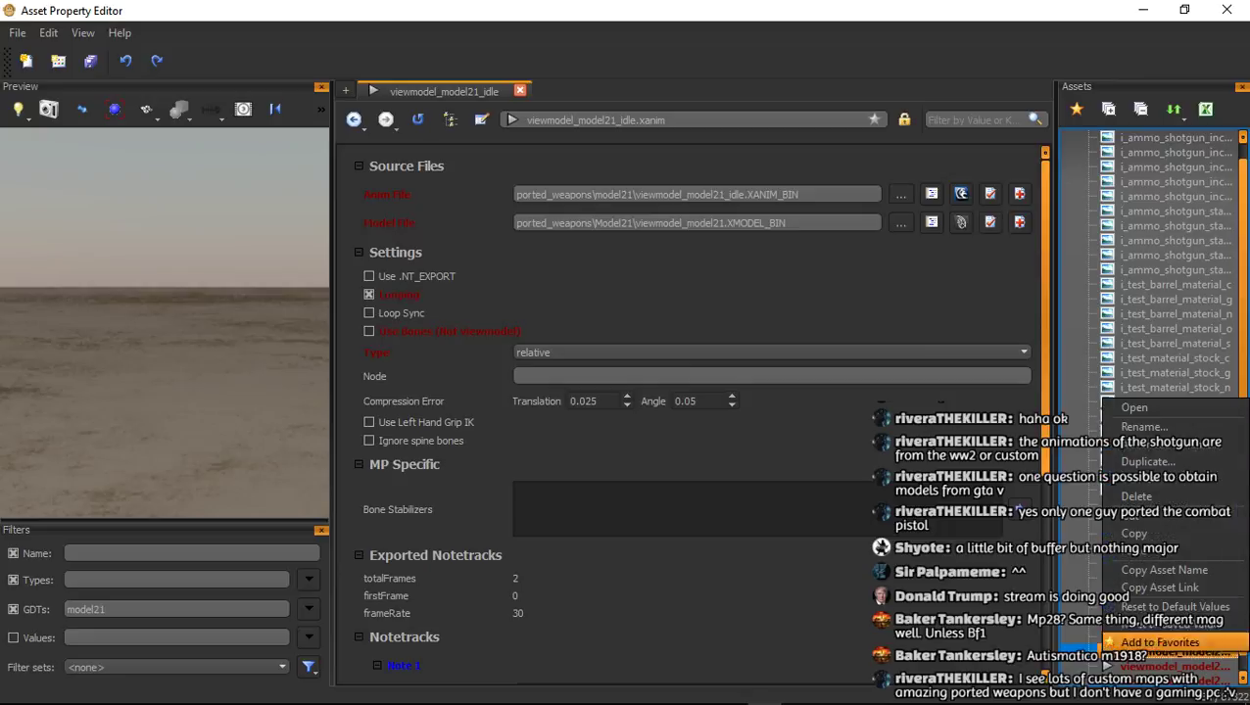
pyautogui.click(1089, 651)
pyautogui.rightClick(1097, 639)
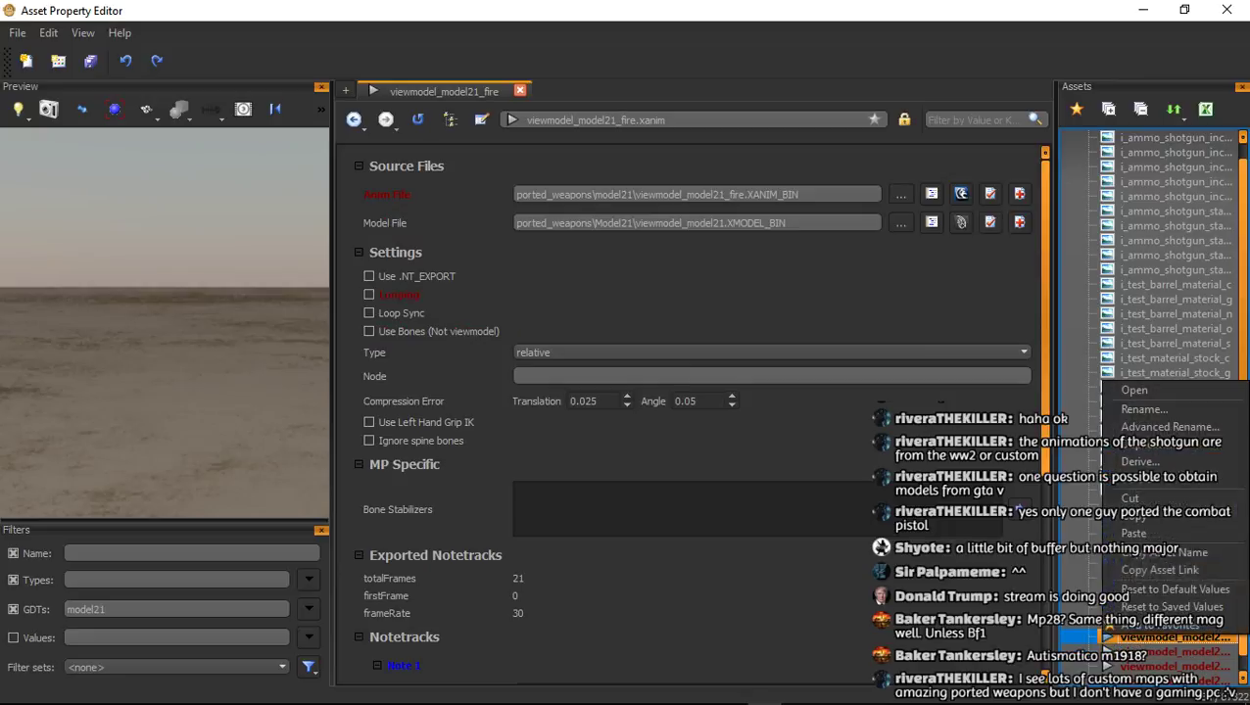
pyautogui.click(1156, 443)
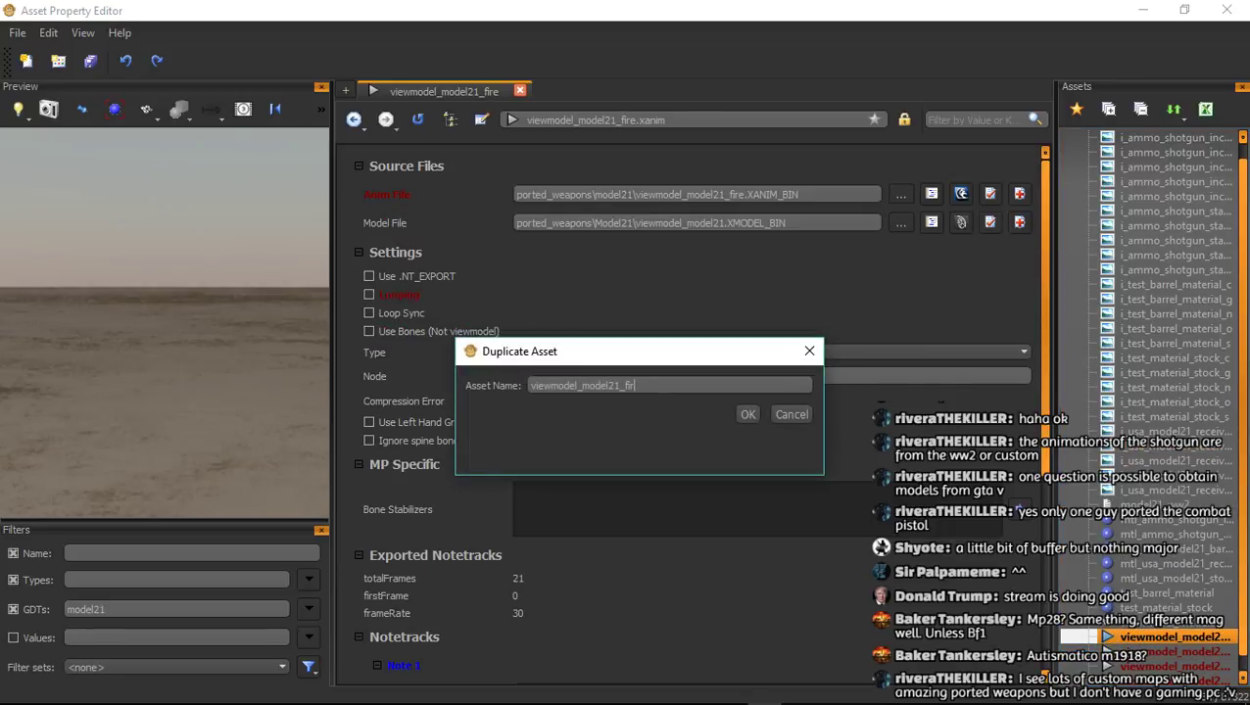
pyautogui.write('st_raise')
pyautogui.press('Return')
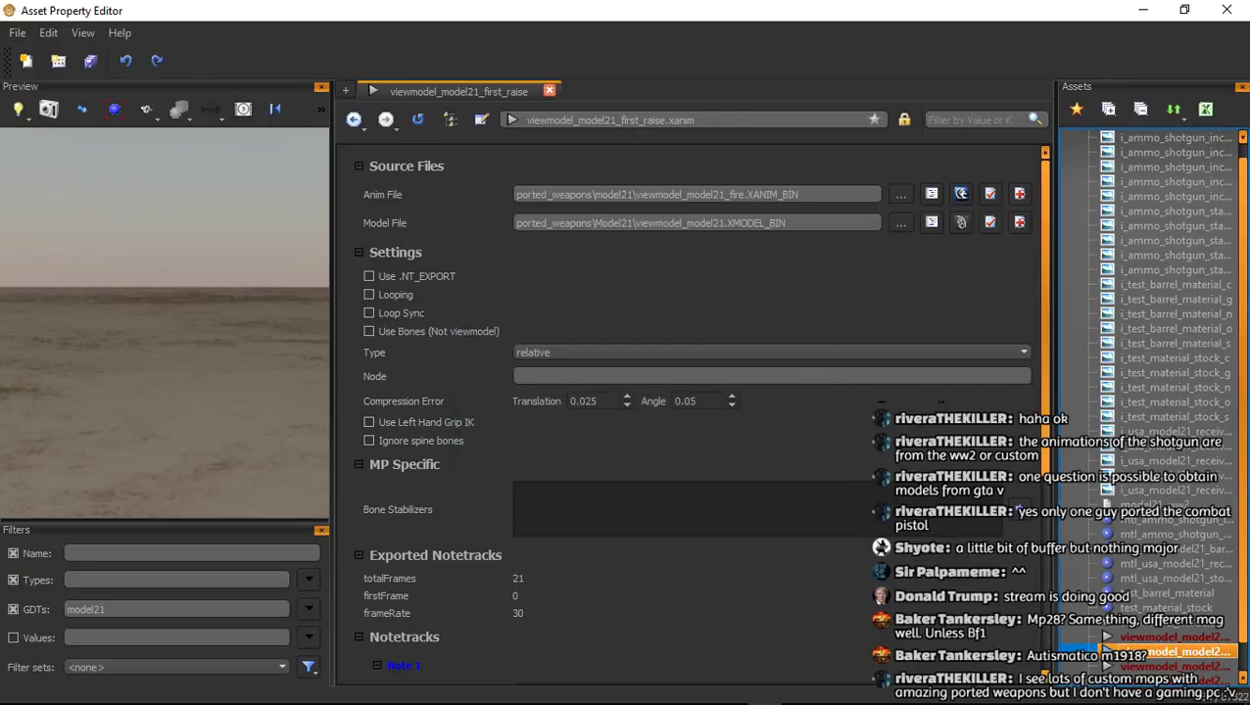
pyautogui.click(900, 194)
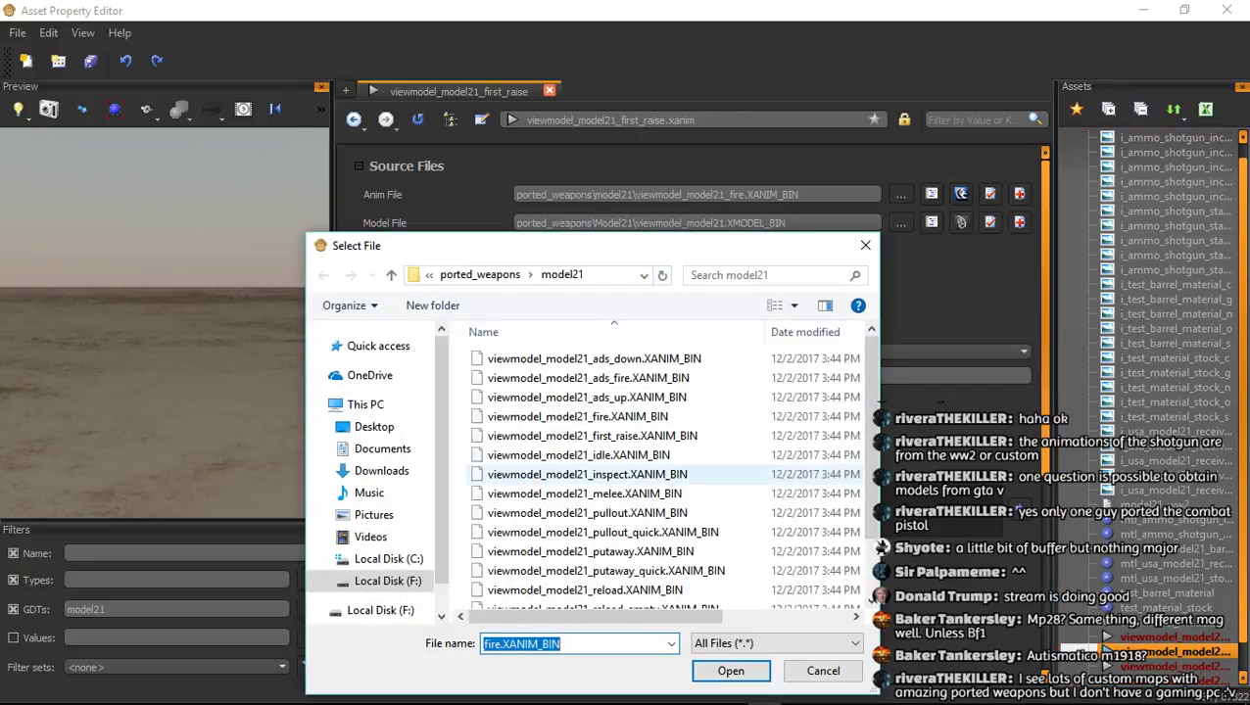
pyautogui.doubleClick(588, 436)
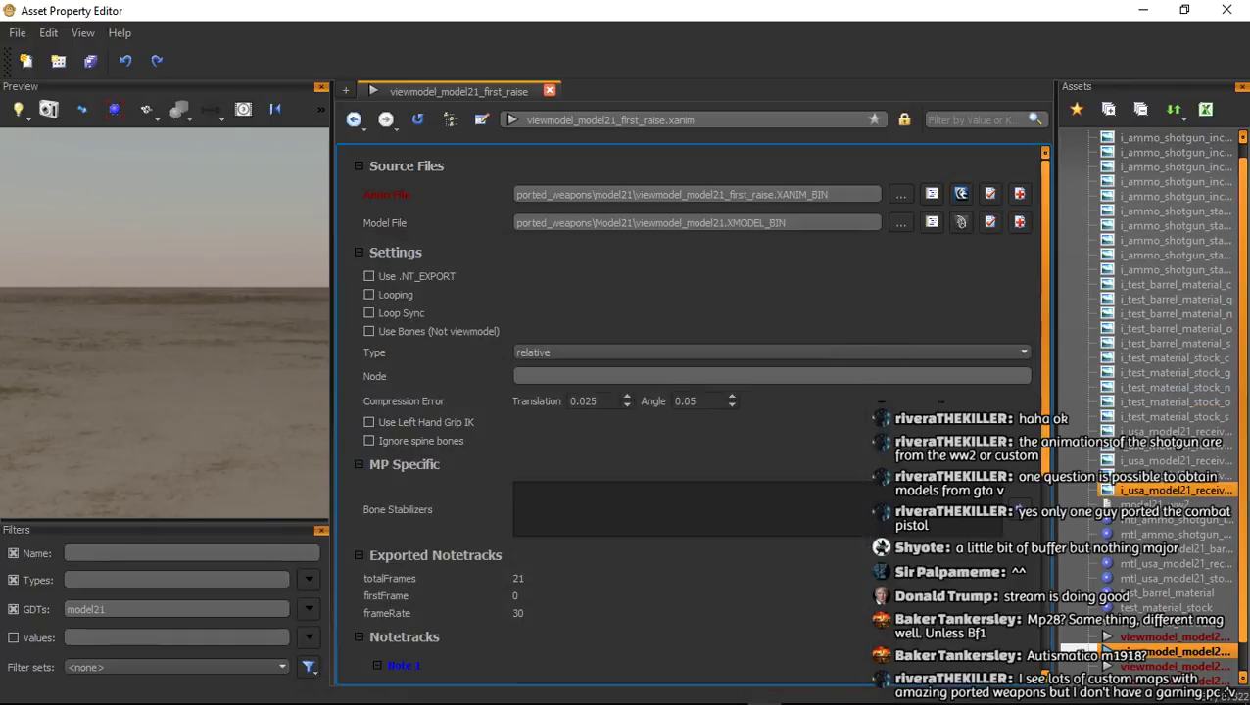
# Duplicate the first_raise asset as viewmodel_model21_pullout and set the copy's anim file to viewmodel_model21_pullout.XANIM_BIN
pyautogui.rightClick(1165, 651)
pyautogui.click(1156, 463)
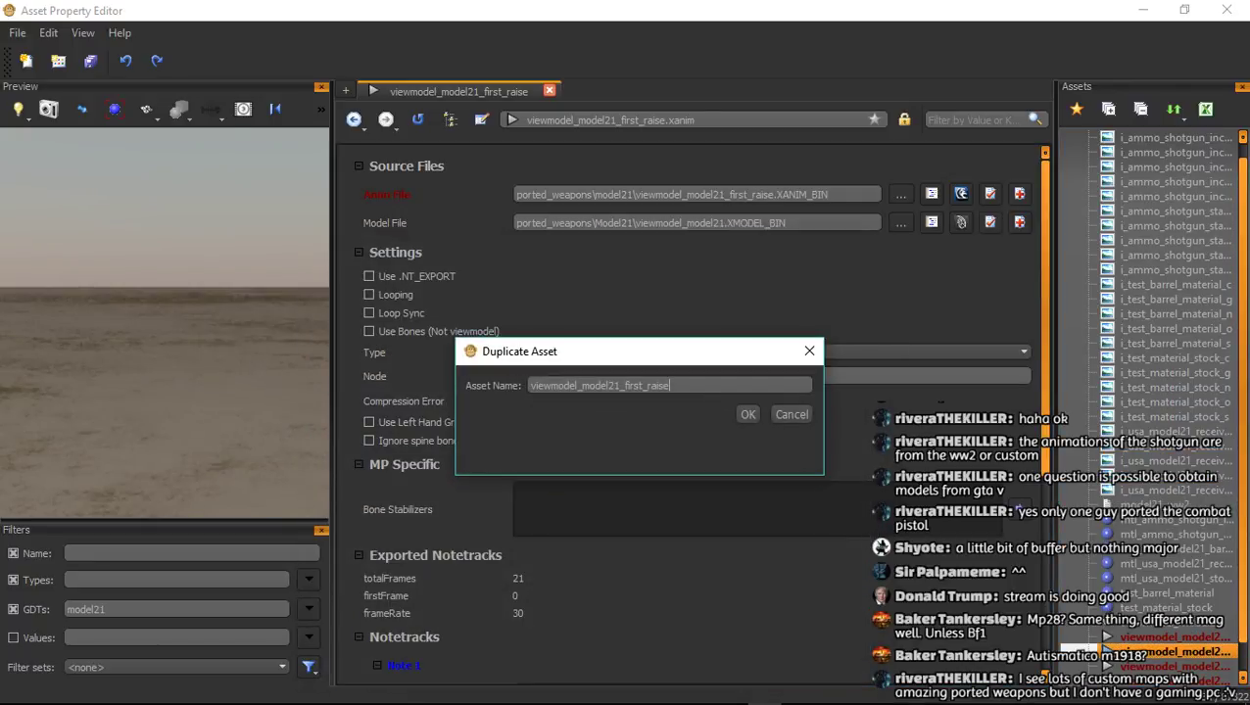
pyautogui.moveTo(671, 386); pyautogui.dragTo(625, 386)
pyautogui.write('pullout')
pyautogui.press('Return')
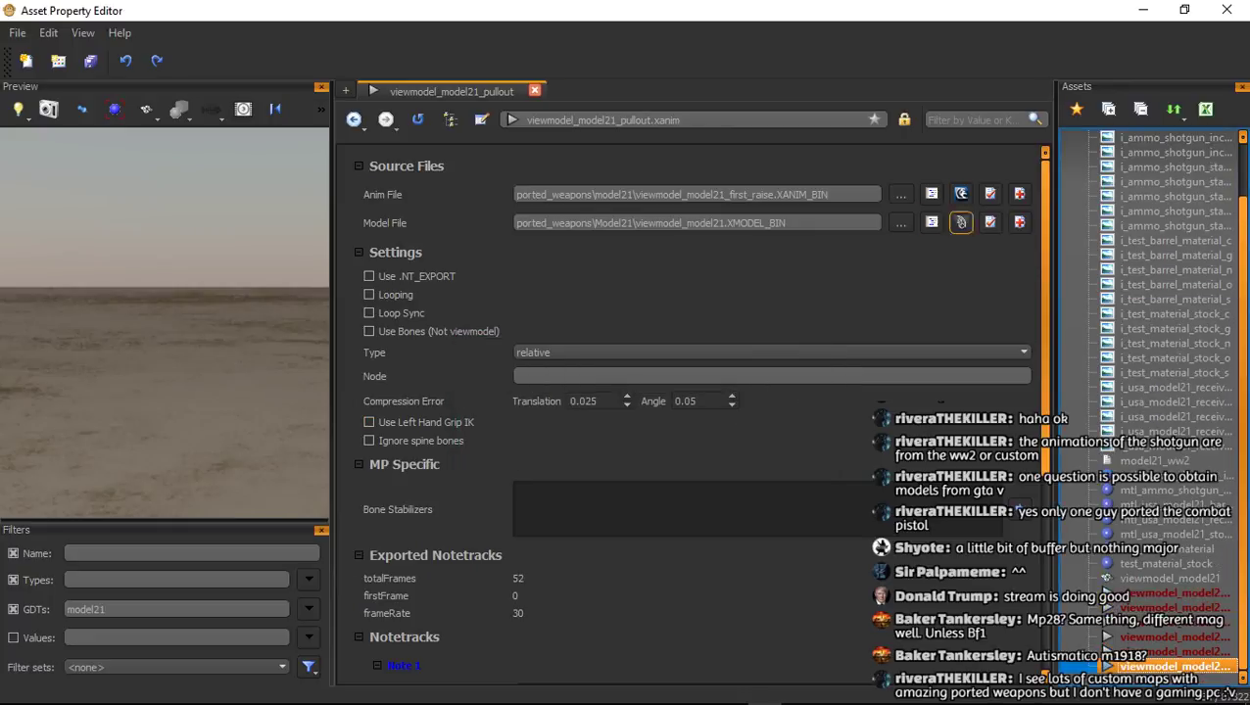
pyautogui.click(900, 194)
pyautogui.click(588, 512)
pyautogui.doubleClick(588, 512)
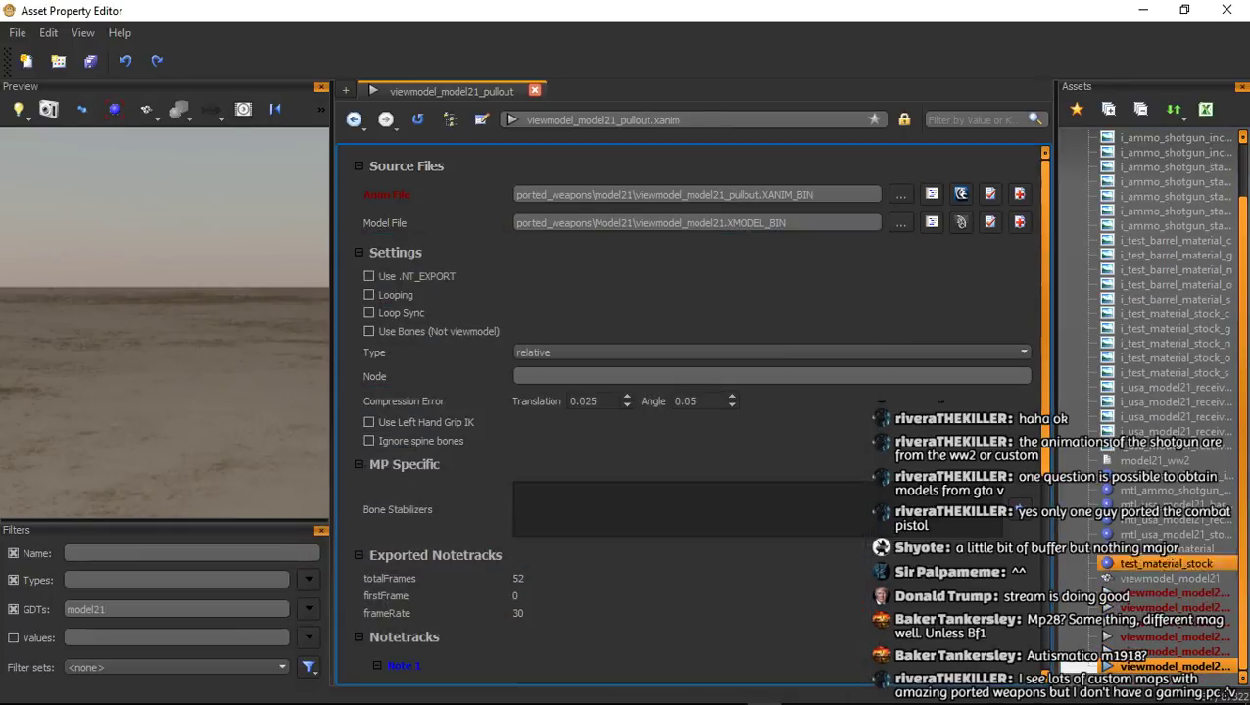
# Duplicate the pullout asset as viewmodel_model21_pullout_quick and set the copy's anim file to viewmodel_model21_pullout_quick.XANIM_BIN
pyautogui.rightClick(1166, 666)
pyautogui.click(1165, 476)
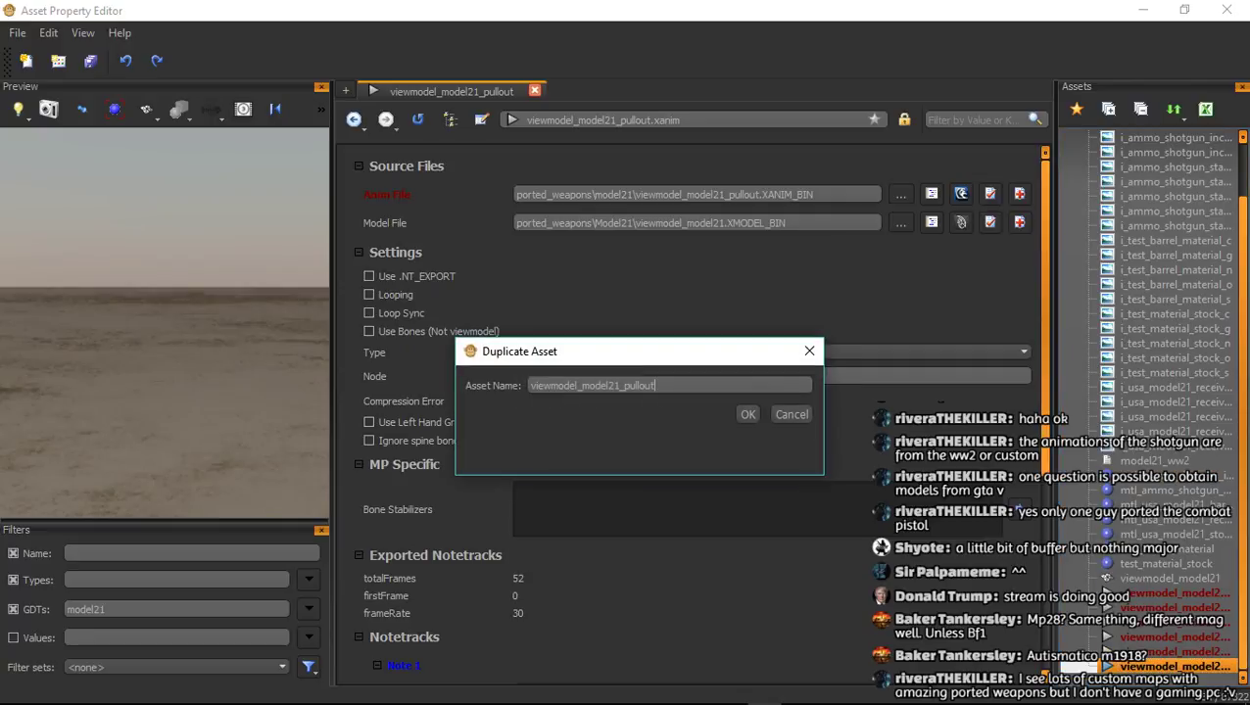
pyautogui.write('_quick')
pyautogui.press('Return')
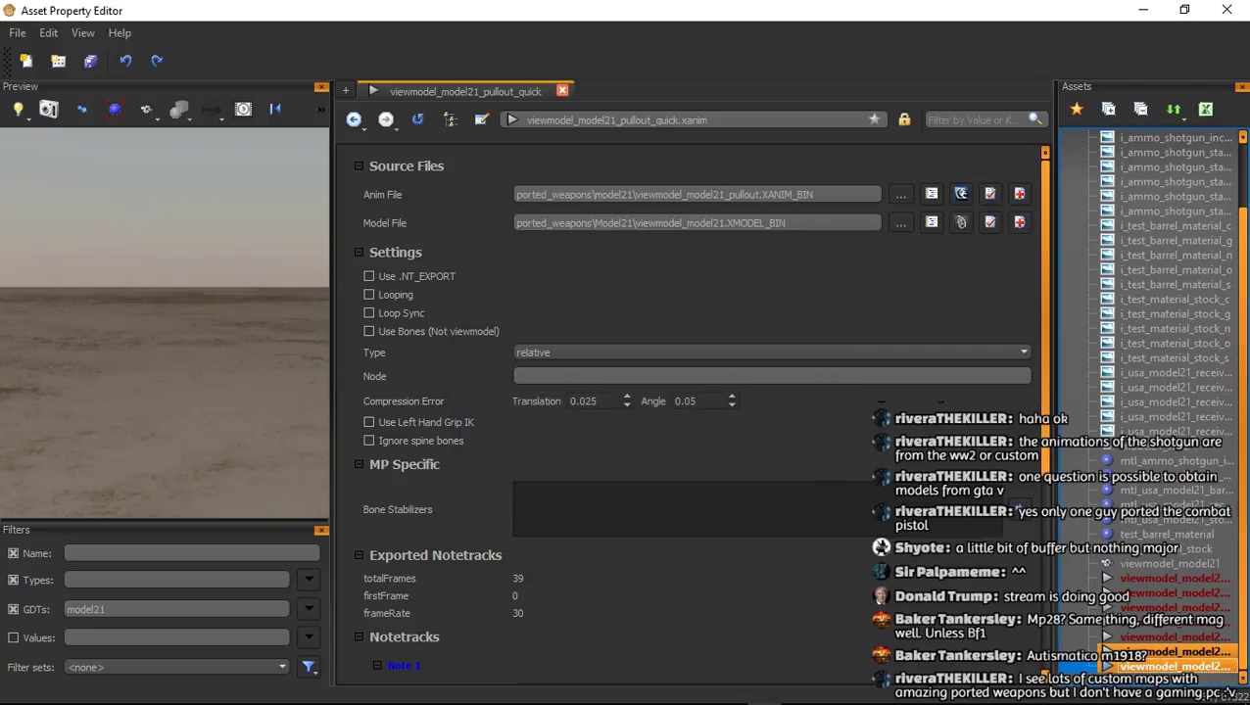
pyautogui.click(900, 194)
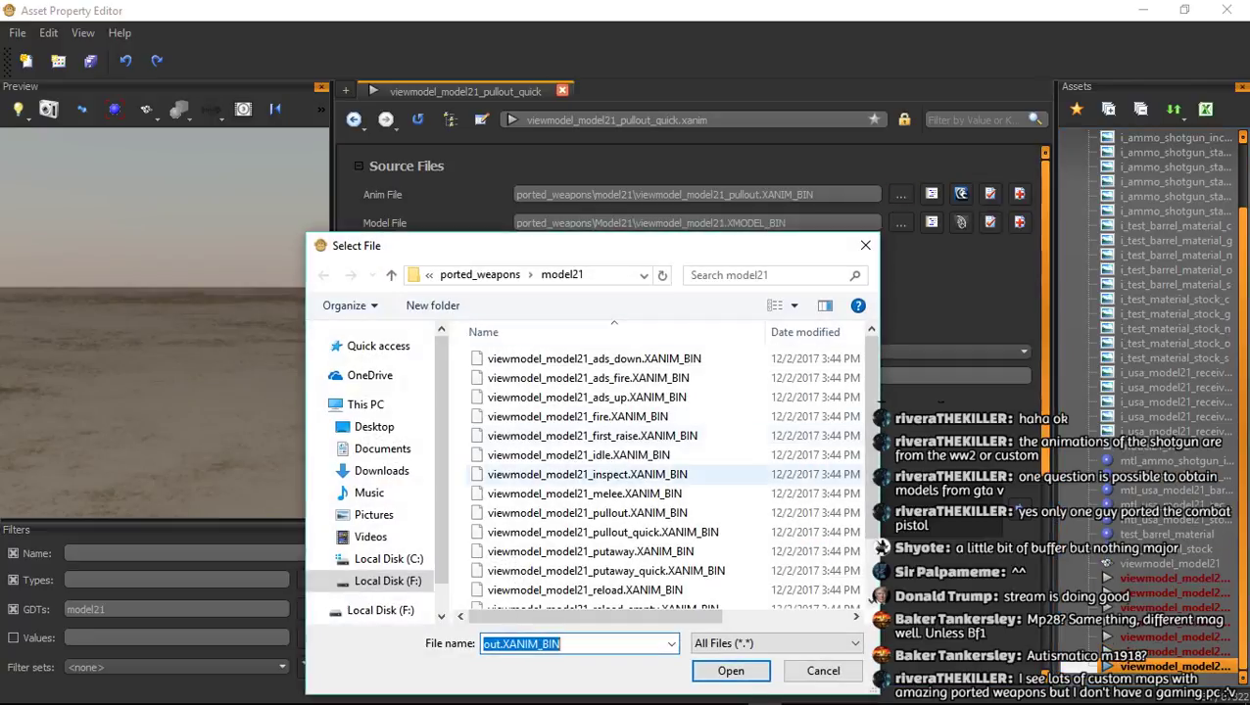
pyautogui.doubleClick(602, 531)
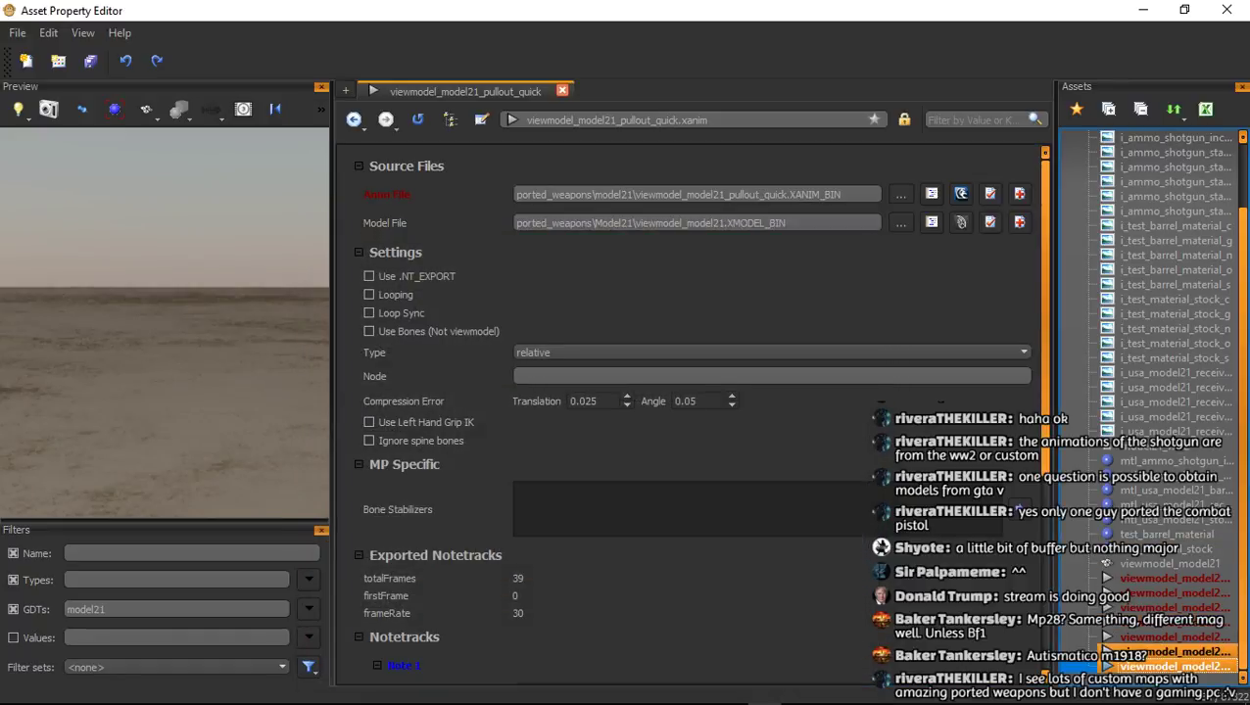
# Duplicate the viewmodel_model21_pullout_quick asset under the name viewmodel_model21_putaway_quick
pyautogui.click(1136, 491)
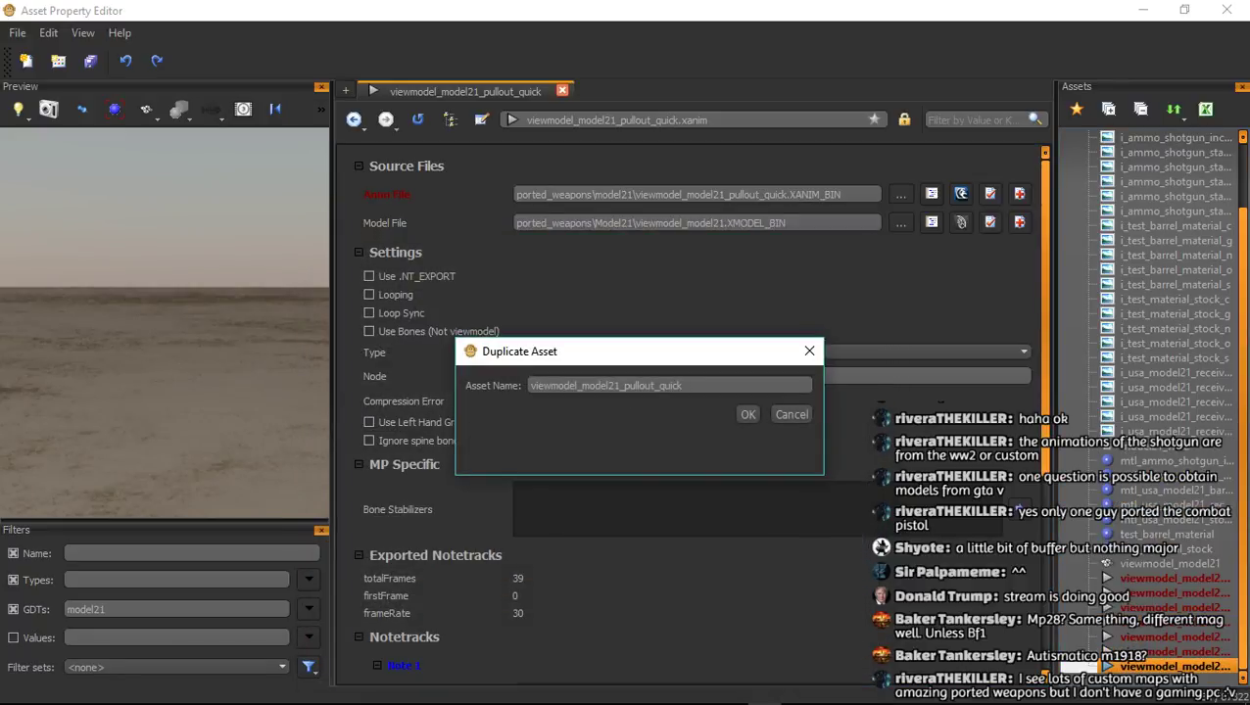
pyautogui.moveTo(654, 385); pyautogui.dragTo(630, 385)
pyautogui.write('twau')
pyautogui.press('BackSpace')
pyautogui.press('BackSpace')
pyautogui.press('BackSpace')
pyautogui.write('away')
pyautogui.press('Return')
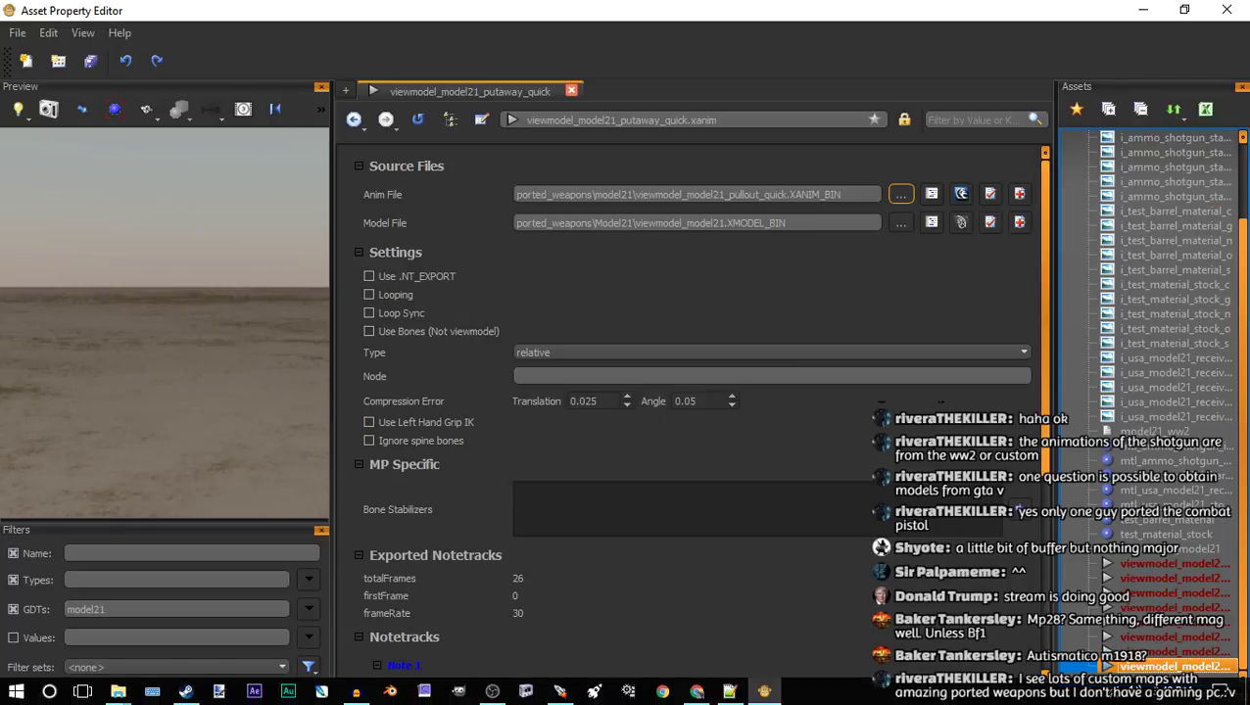
# Set the putaway_quick asset's anim file to ported_weapons\model21\viewmodel_model21_putaway_quick.XANIM_BIN
pyautogui.click(900, 194)
pyautogui.scroll(-1, 607, 568)
pyautogui.doubleClick(608, 537)
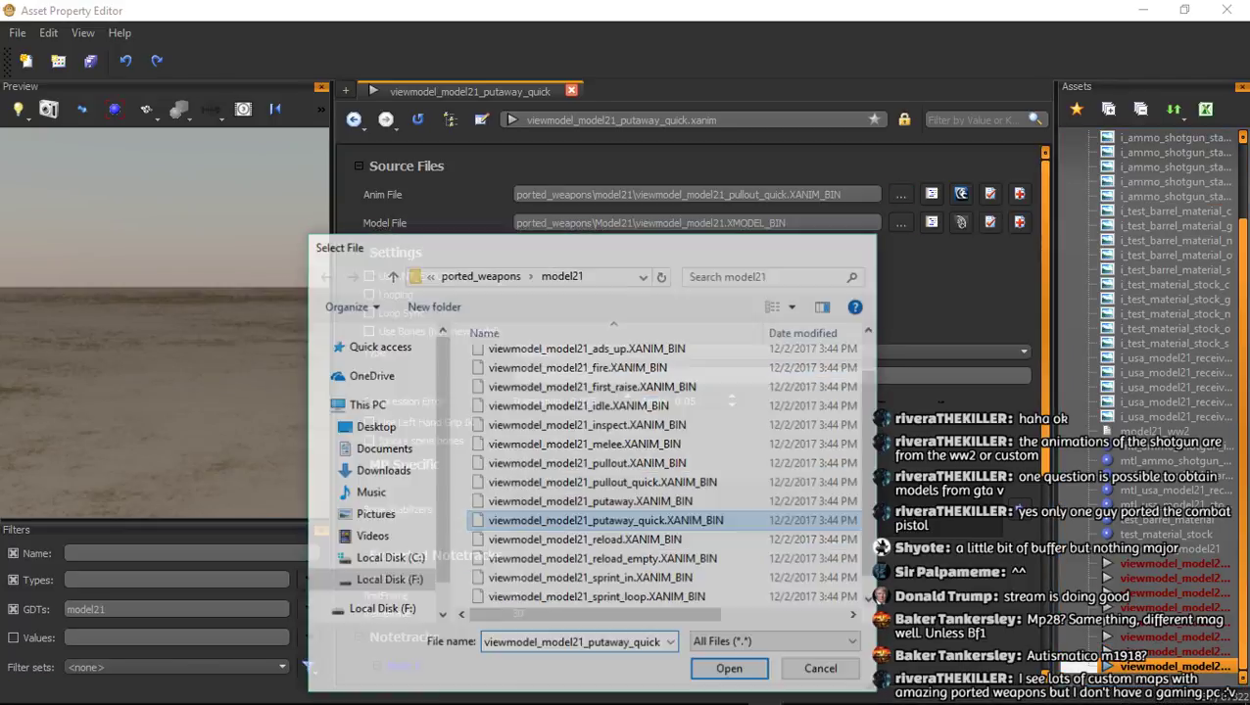
# Duplicate the viewmodel_model21_putaway_quick asset under the name viewmodel_model21_putaway
pyautogui.rightClick(1156, 666)
pyautogui.click(1141, 482)
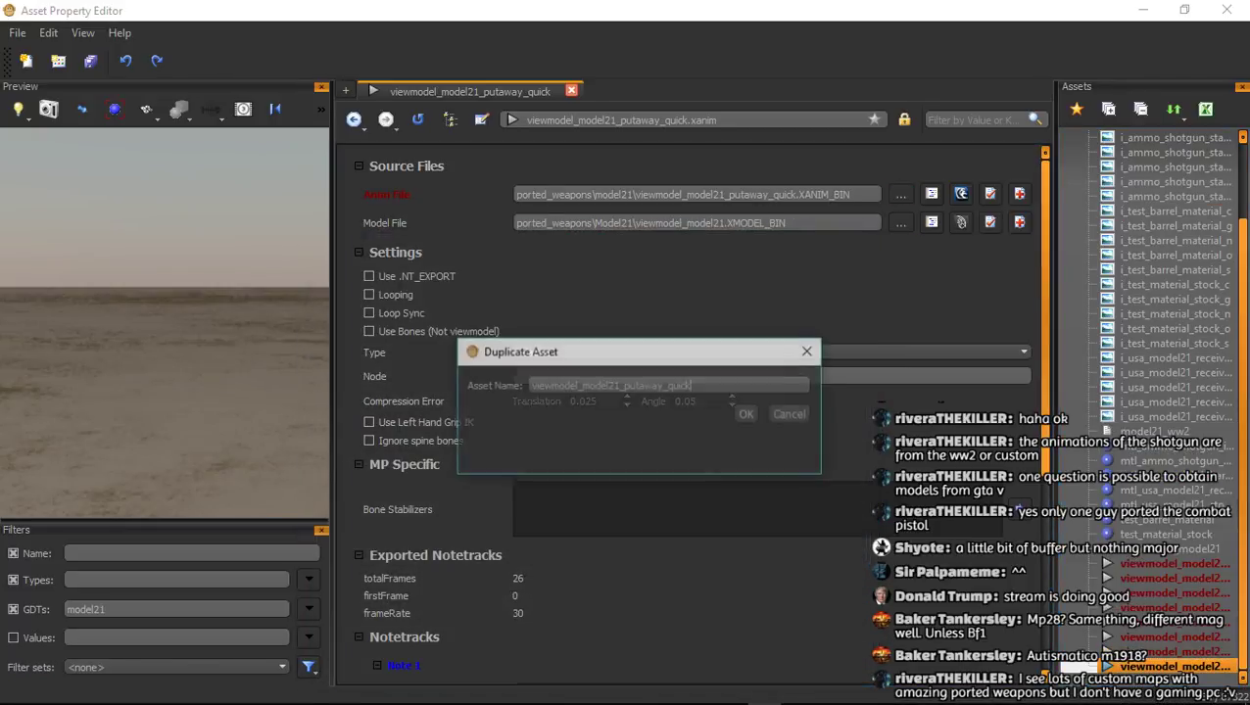
pyautogui.press('BackSpace')
pyautogui.press('BackSpace')
pyautogui.press('BackSpace')
pyautogui.press('BackSpace')
pyautogui.press('BackSpace')
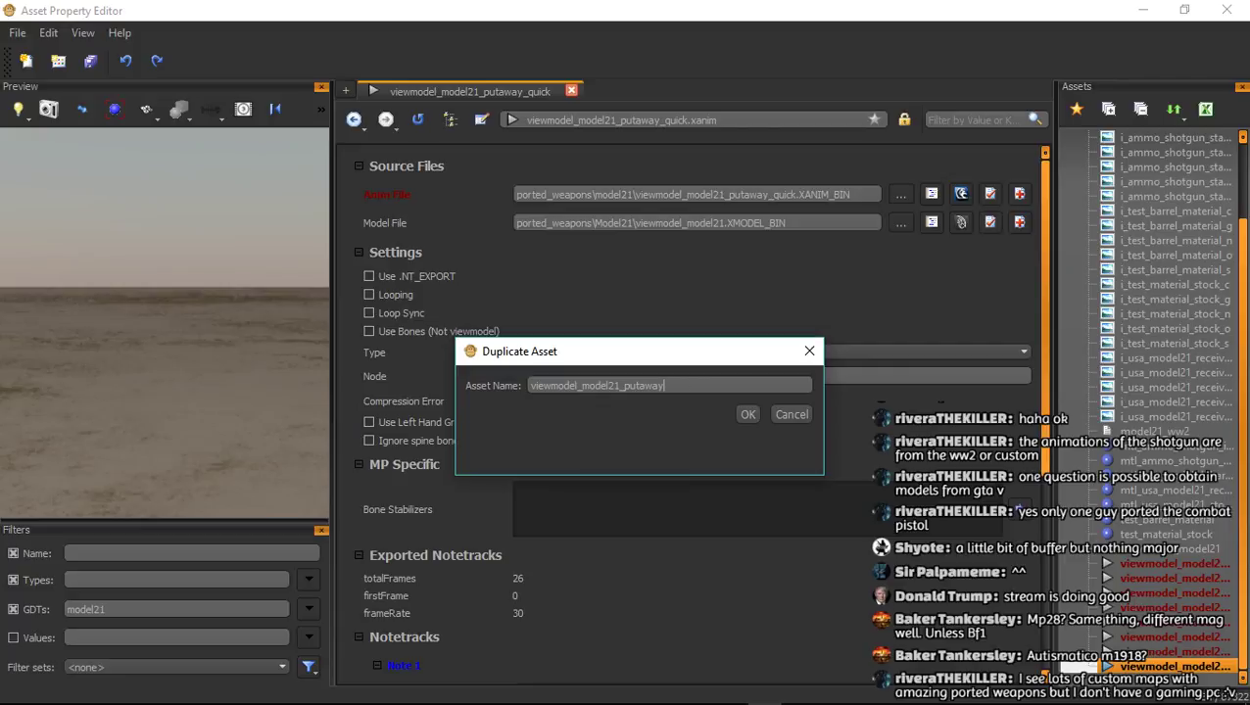
pyautogui.press('Return')
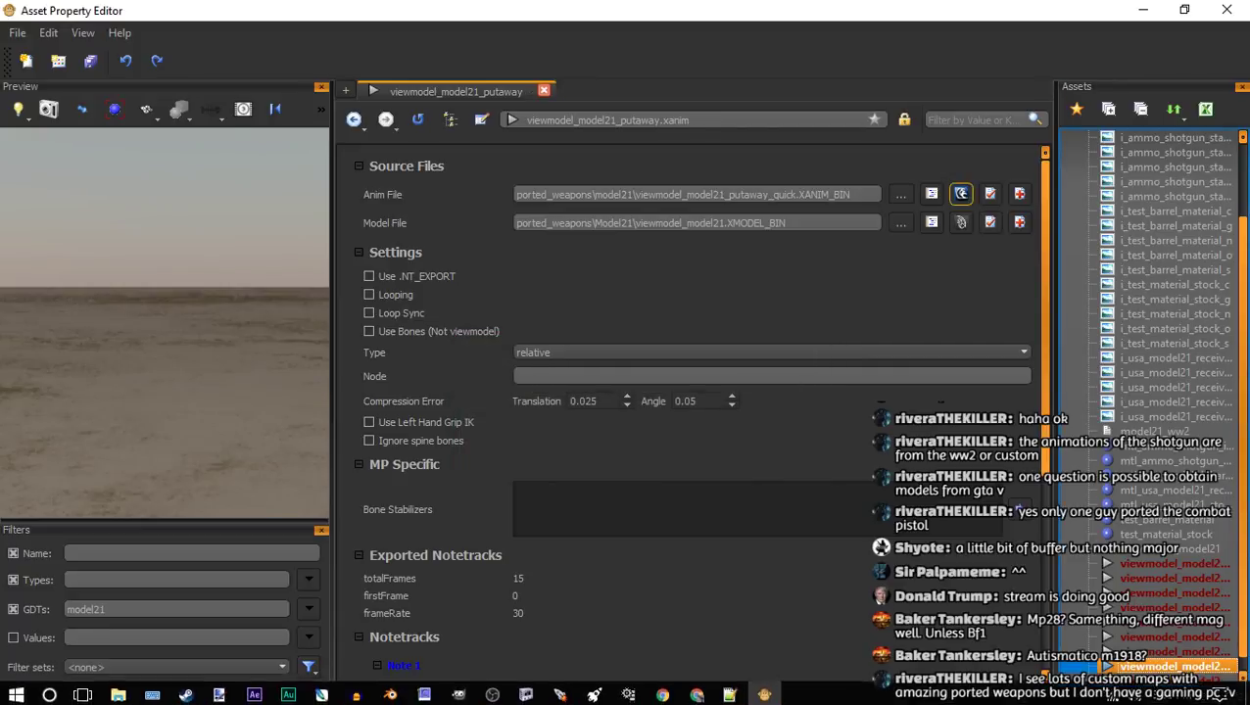
# Set the putaway asset's anim file to ported_weapons\model21\viewmodel_model21_putaway.XANIM_BIN
pyautogui.click(901, 194)
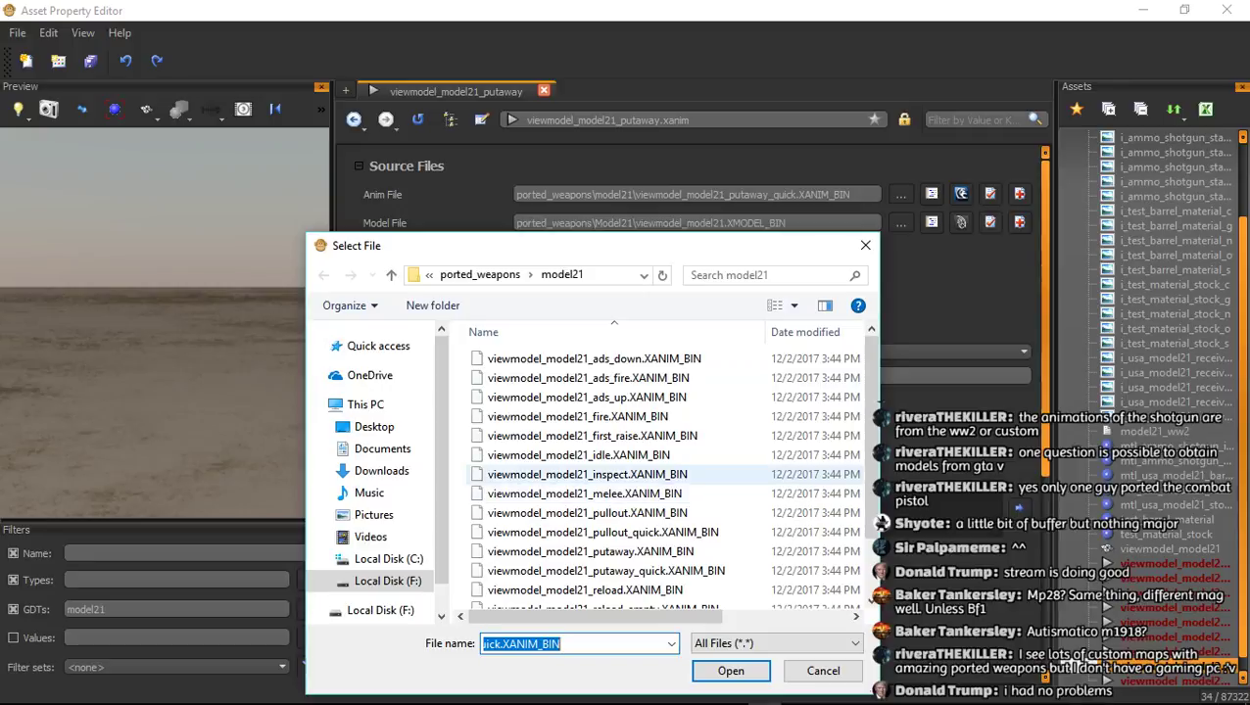
pyautogui.scroll(-1, 588, 430)
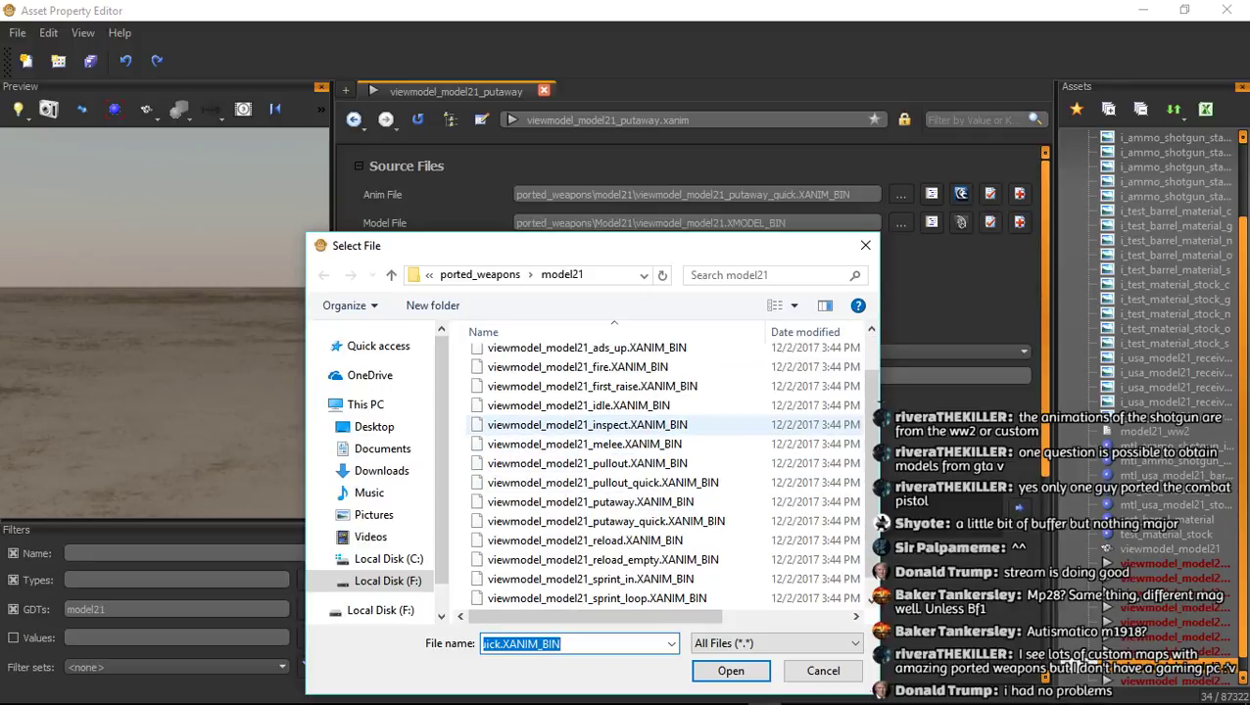
pyautogui.click(603, 483)
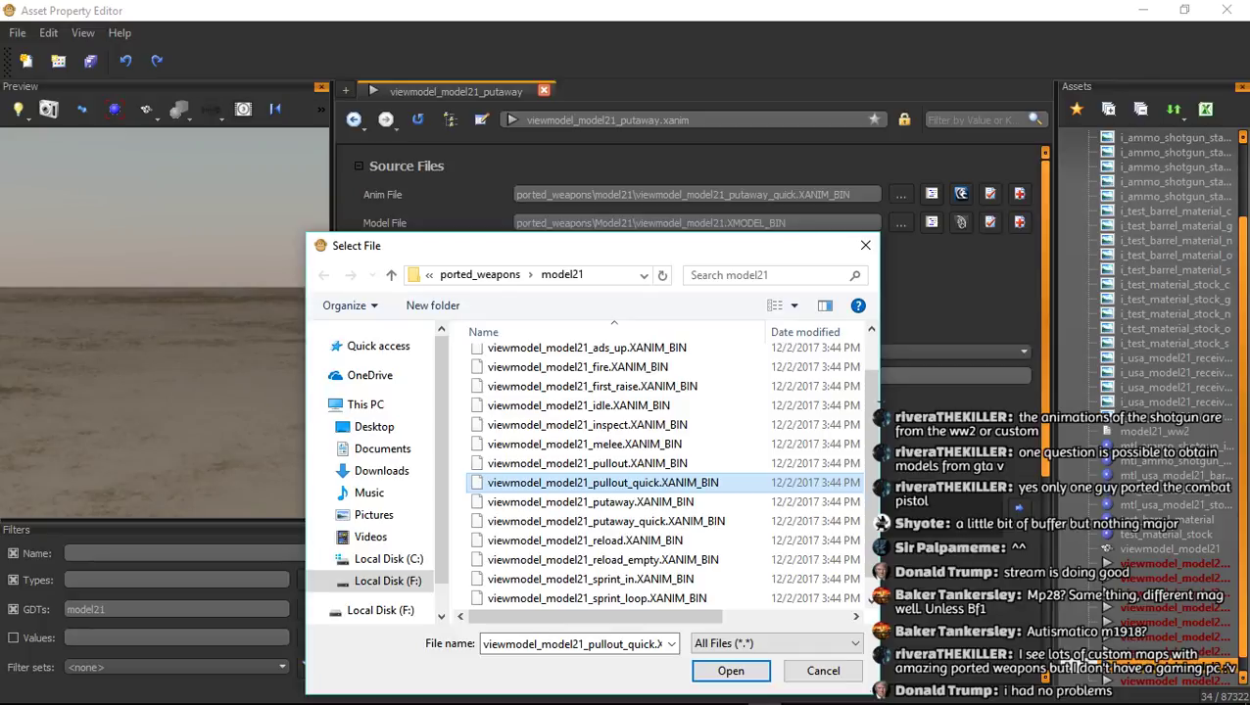
pyautogui.click(590, 502)
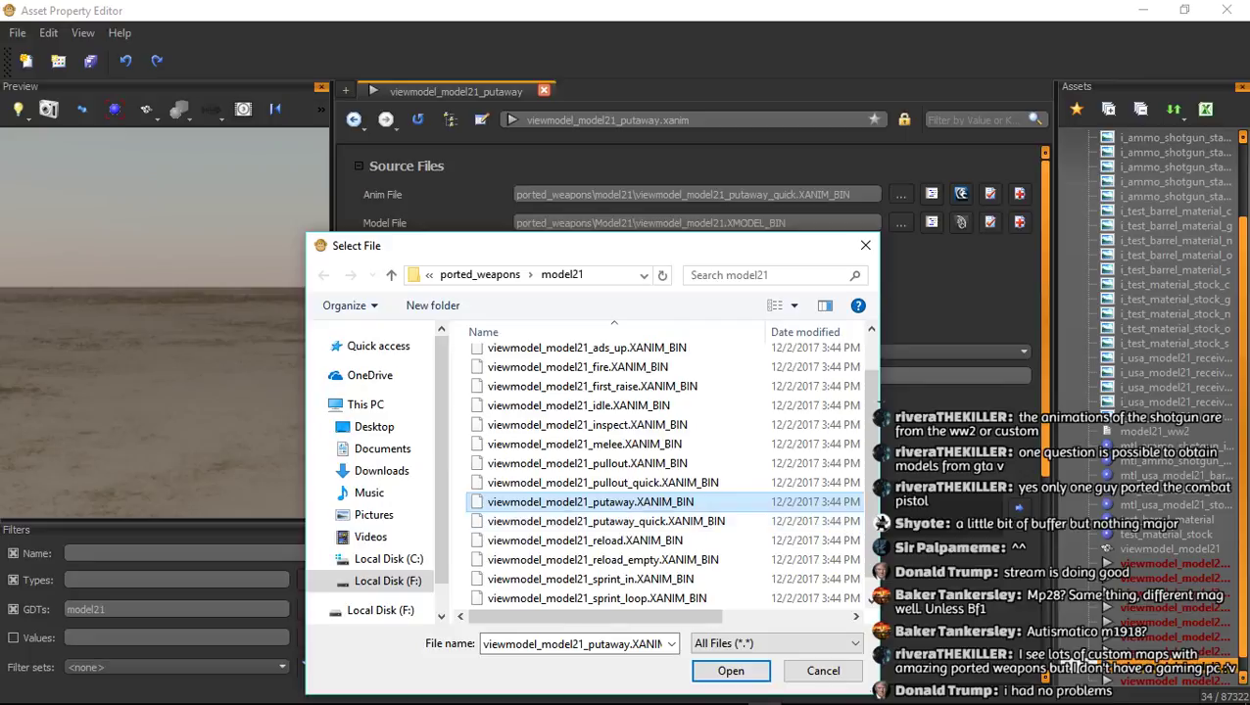
pyautogui.press('Return')
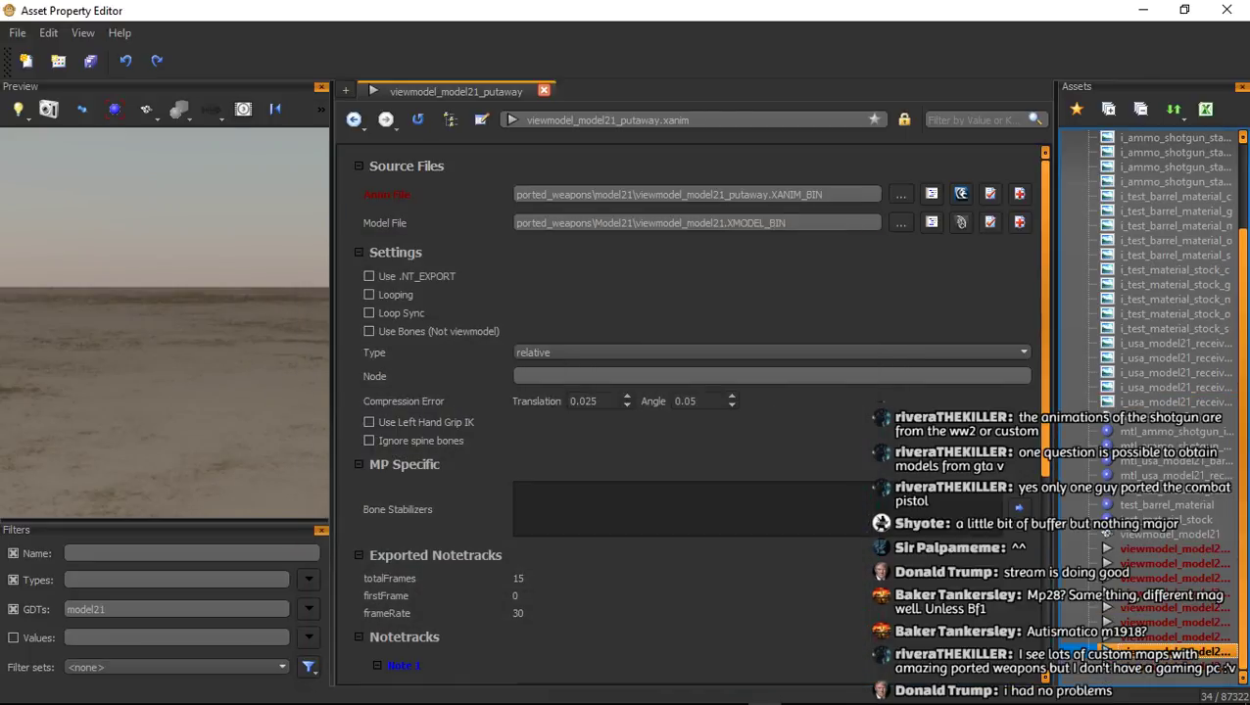
# Duplicate the viewmodel_model21_putaway asset under the name viewmodel_model21_reload
pyautogui.rightClick(1175, 652)
pyautogui.click(1141, 462)
pyautogui.moveTo(668, 386); pyautogui.dragTo(624, 386)
pyautogui.write('reload')
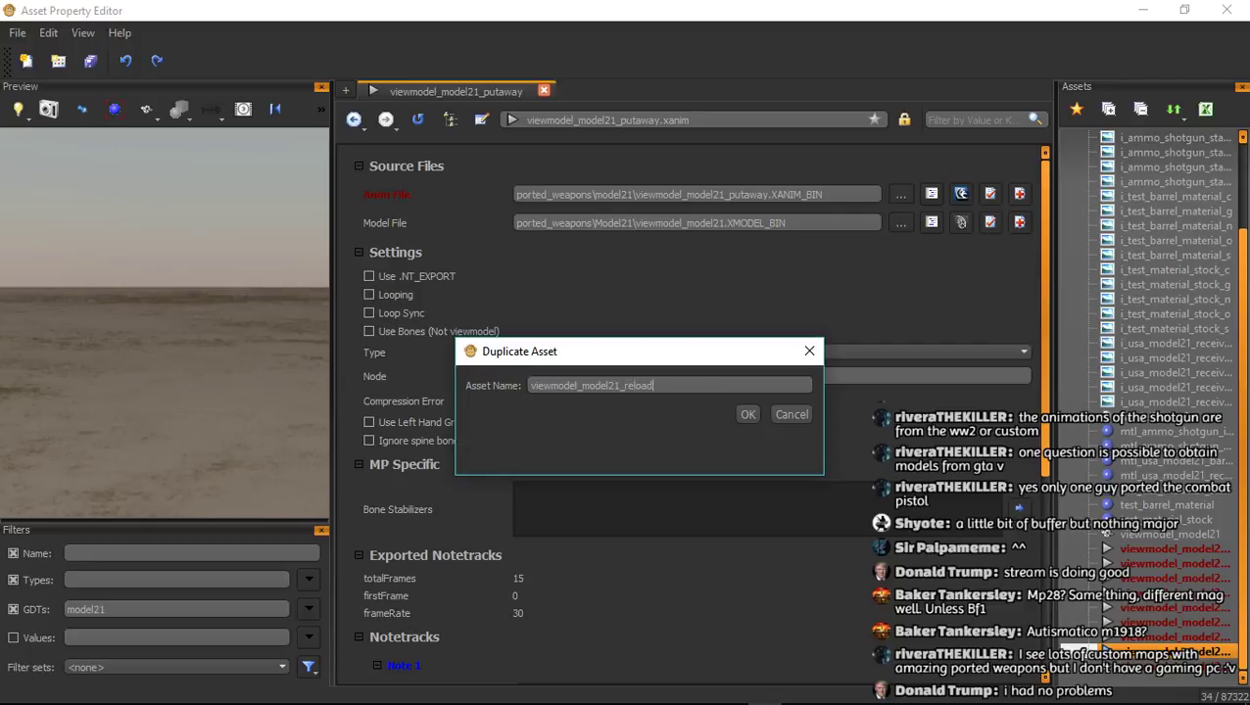
pyautogui.press('Return')
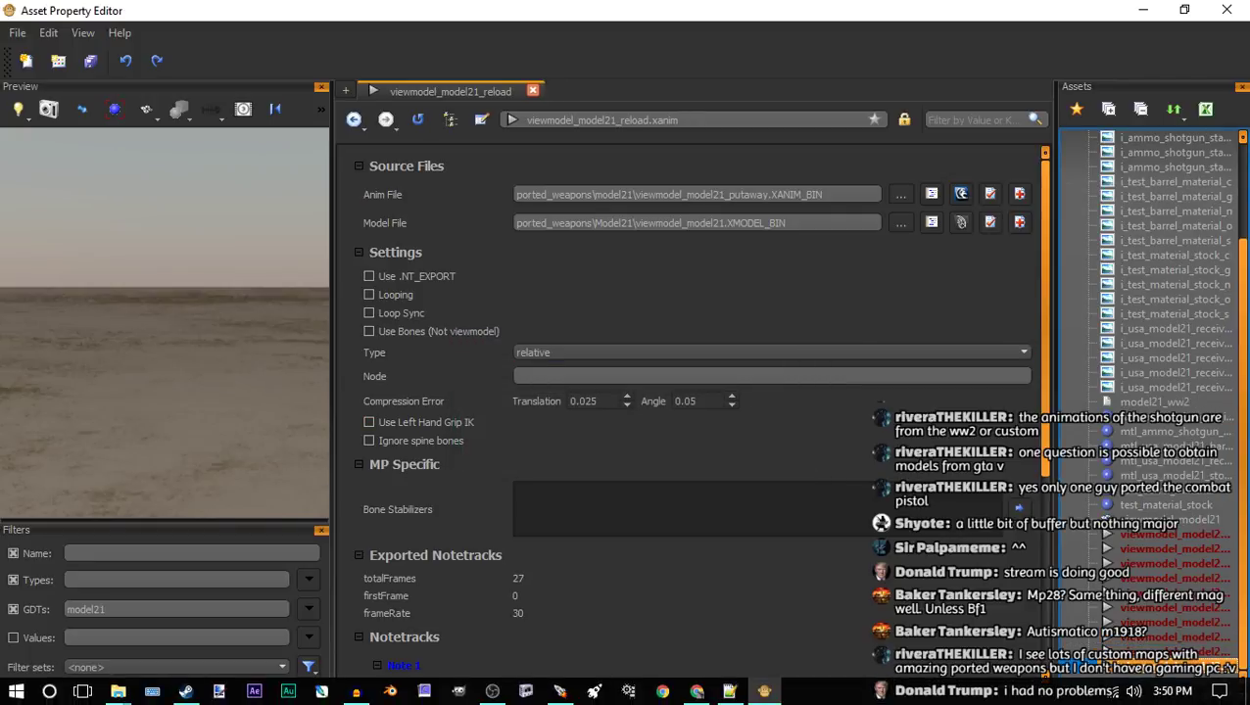
# Set the reload asset's anim file to ported_weapons\model21\viewmodel_model21_reload.XANIM_BIN
pyautogui.click(901, 194)
pyautogui.click(613, 494)
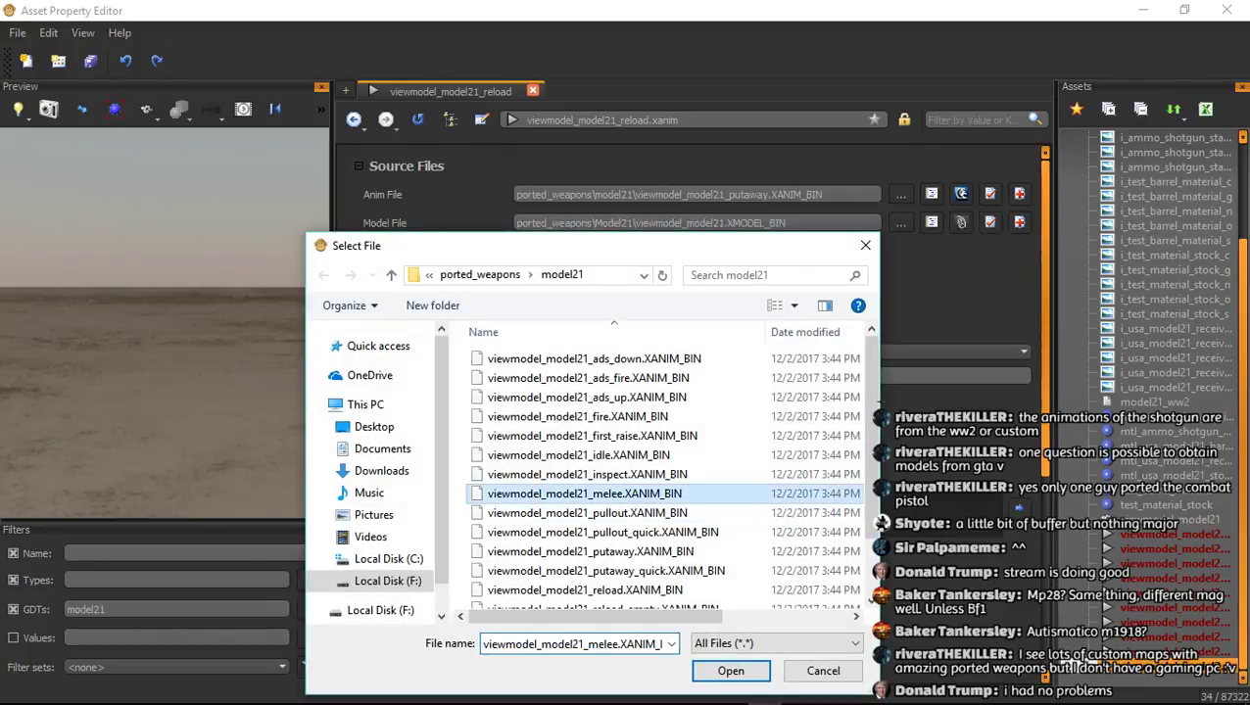
pyautogui.scroll(-1, 612, 519)
pyautogui.doubleClick(585, 540)
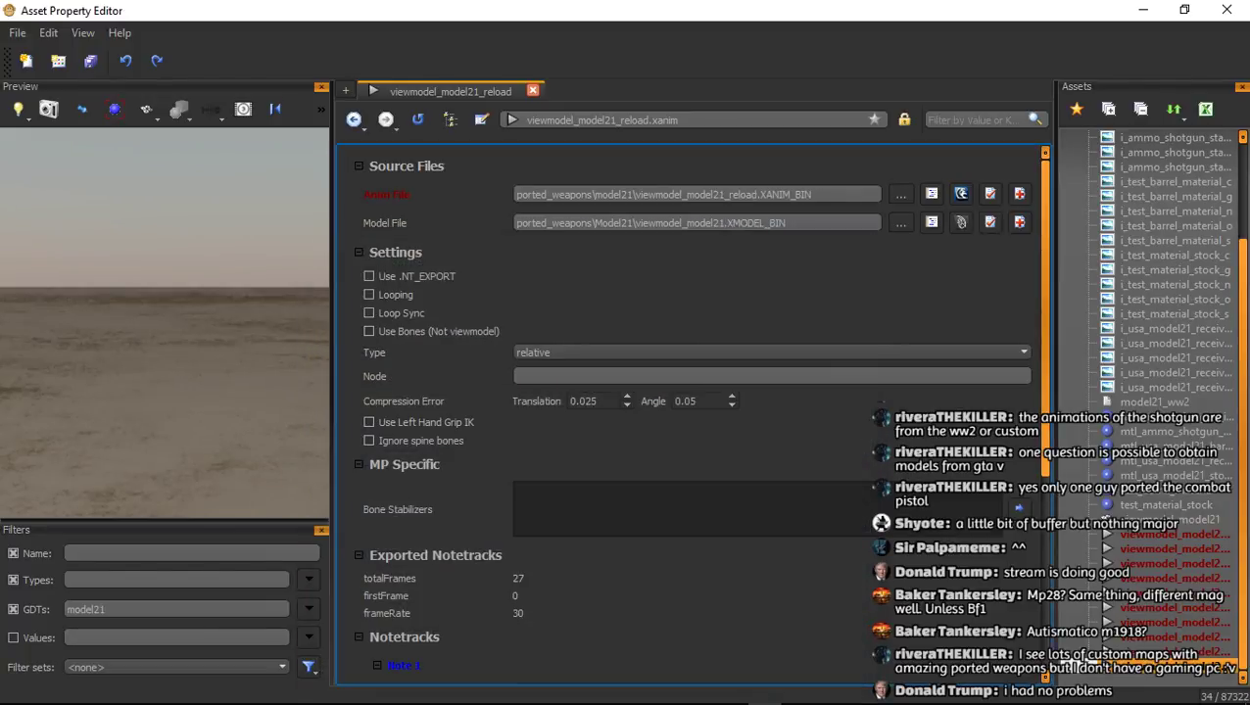
# Duplicate the viewmodel_model21_reload asset under the name viewmodel_model21_reload_empty
pyautogui.click(1146, 474)
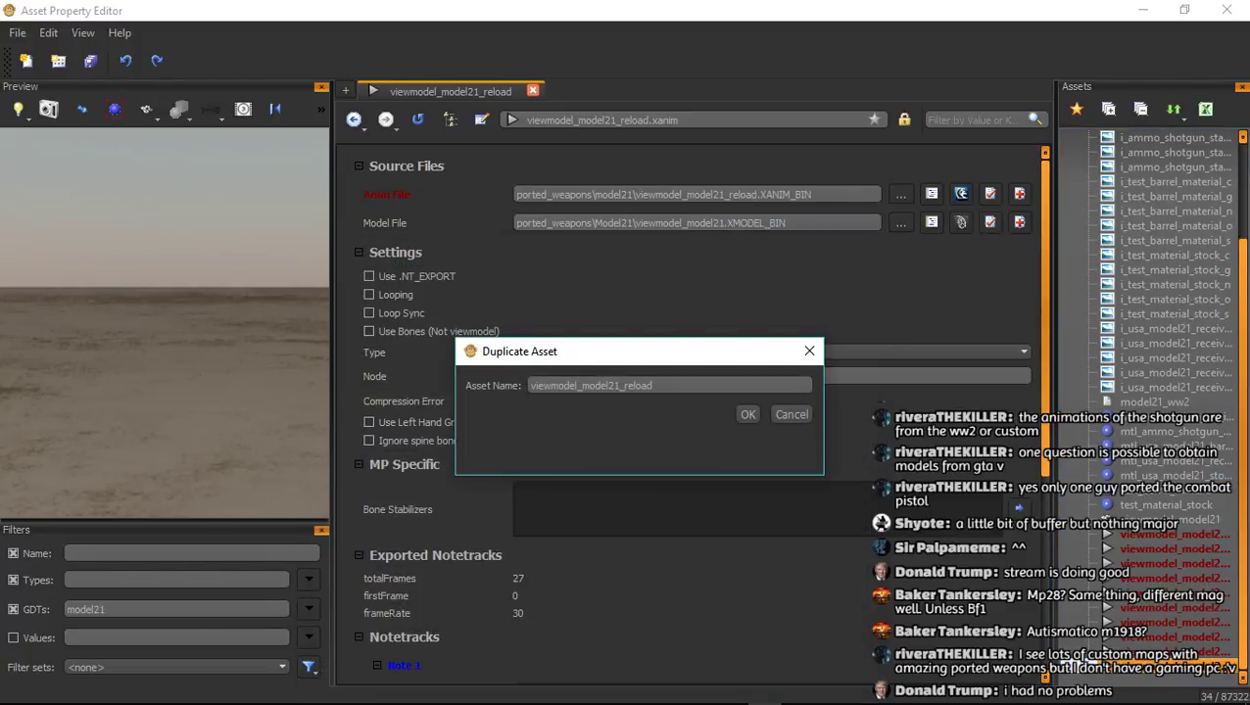
pyautogui.write('_mepty')
pyautogui.press('BackSpace')
pyautogui.press('BackSpace')
pyautogui.press('BackSpace')
pyautogui.press('BackSpace')
pyautogui.write('emptu')
pyautogui.press('Return')
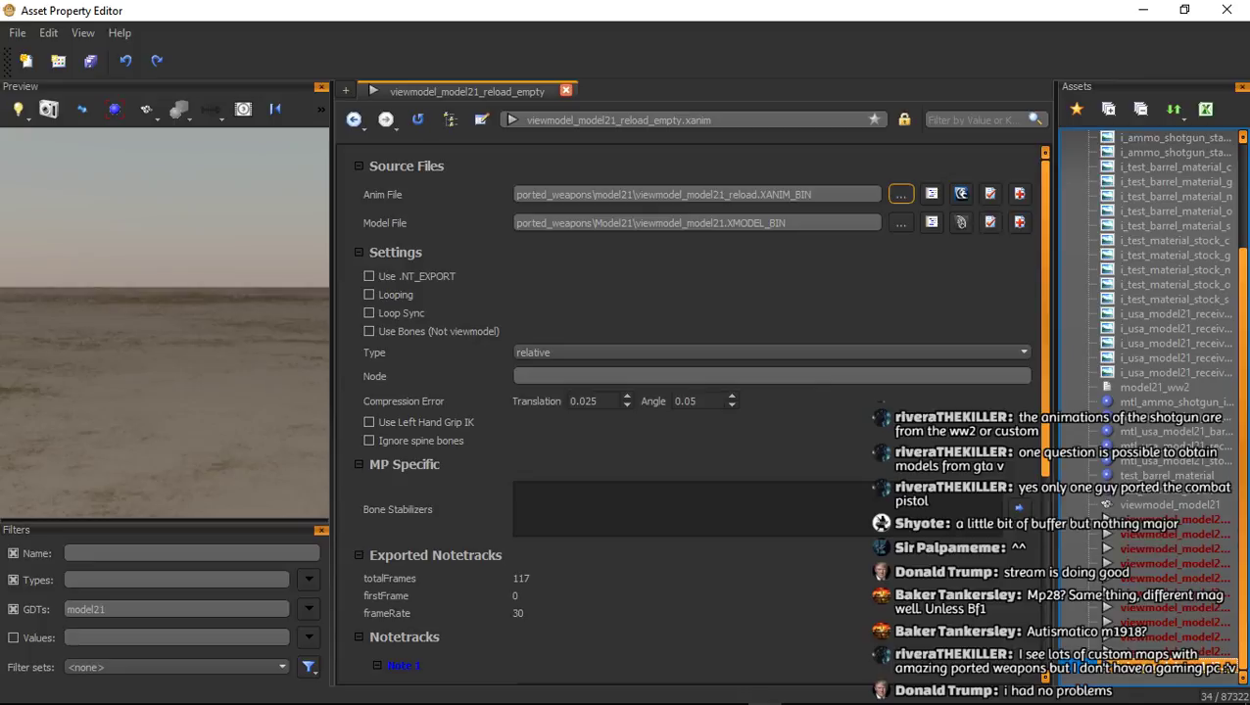
# Set the reload_empty asset's anim file to ported_weapons\model21\viewmodel_model21_reload_empty.XANIM_BIN
pyautogui.click(900, 194)
pyautogui.scroll(-1, 588, 463)
pyautogui.doubleClick(602, 540)
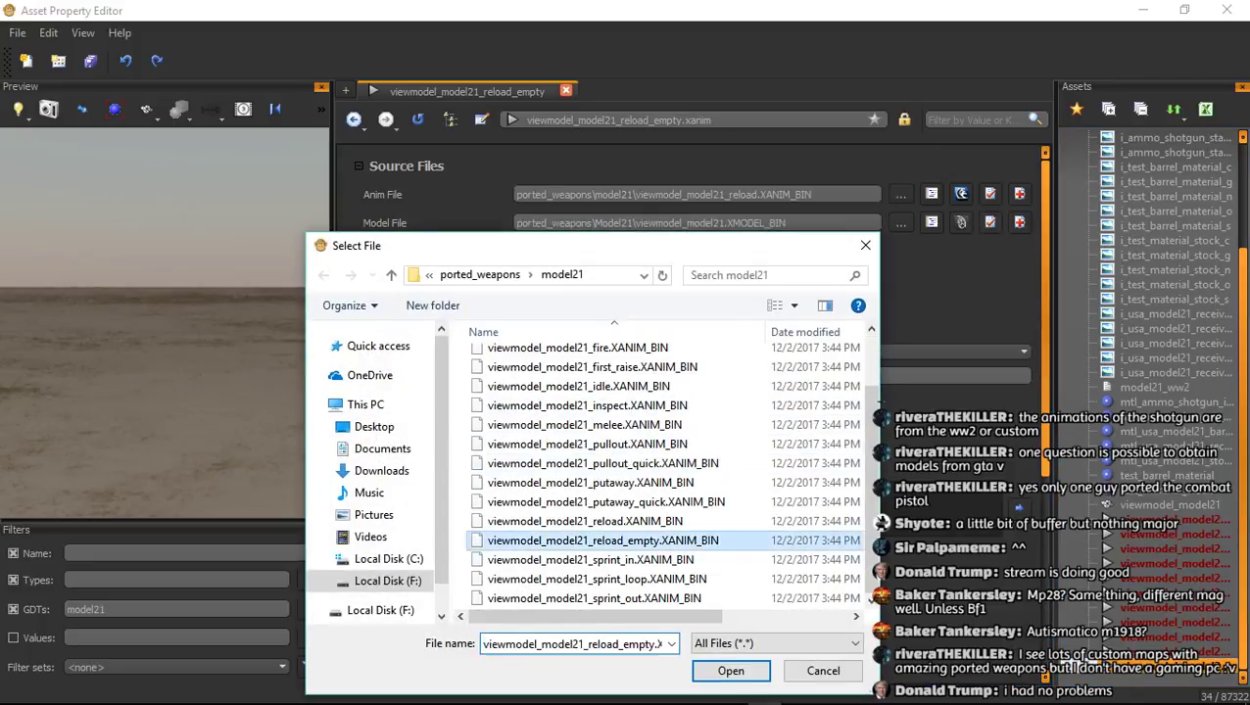
# Duplicate the viewmodel_model21_reload_empty asset under the name viewmodel_model21_sprint_in
pyautogui.rightClick(1105, 409)
pyautogui.click(1141, 480)
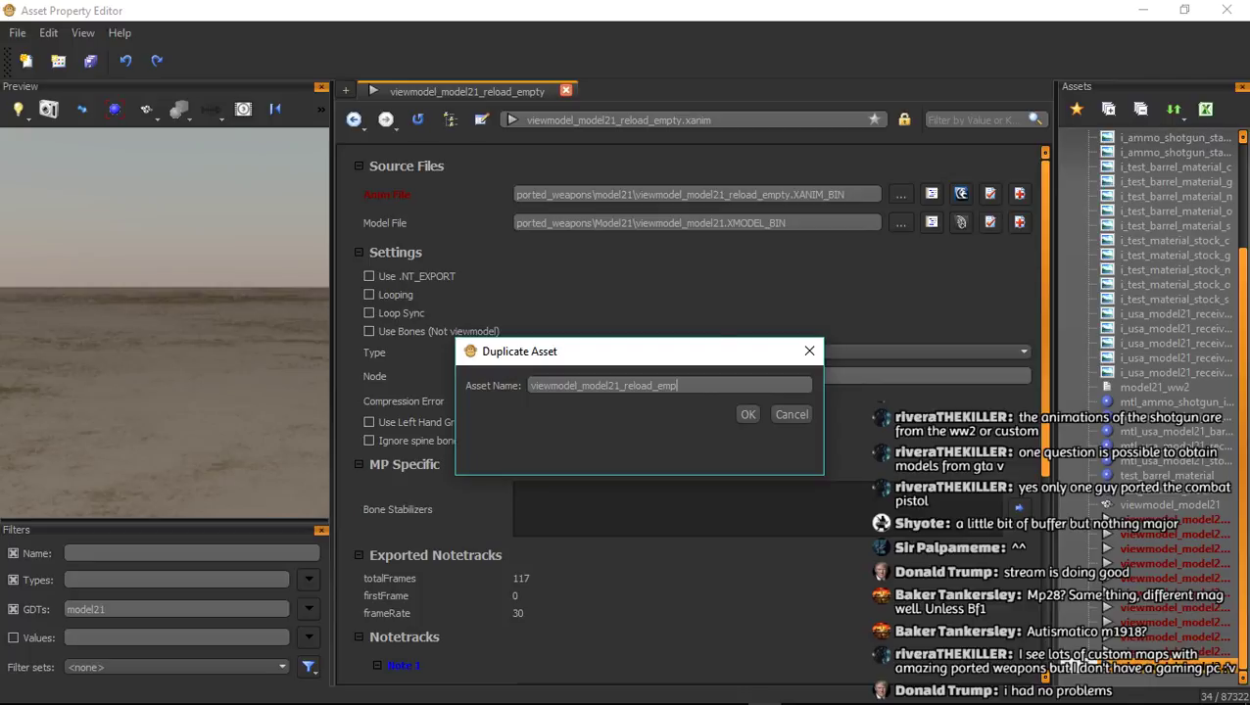
pyautogui.press('BackSpace')
pyautogui.press('BackSpace')
pyautogui.press('BackSpace')
pyautogui.press('BackSpace')
pyautogui.press('BackSpace')
pyautogui.press('BackSpace')
pyautogui.press('BackSpace')
pyautogui.press('BackSpace')
pyautogui.press('BackSpace')
pyautogui.write('sprint_in')
pyautogui.press('Return')
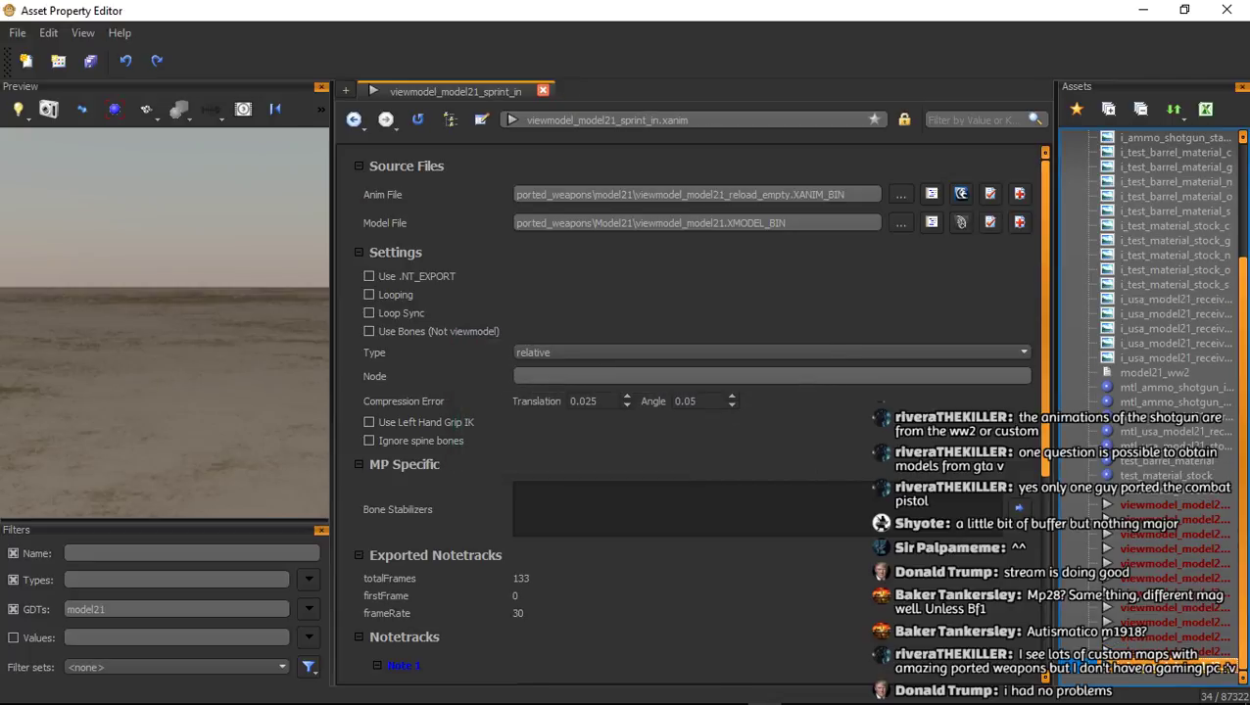
# Set the sprint_in asset's anim file to ported_weapons\model21\viewmodel_model21_sprint_in.XANIM_BIN
pyautogui.click(900, 194)
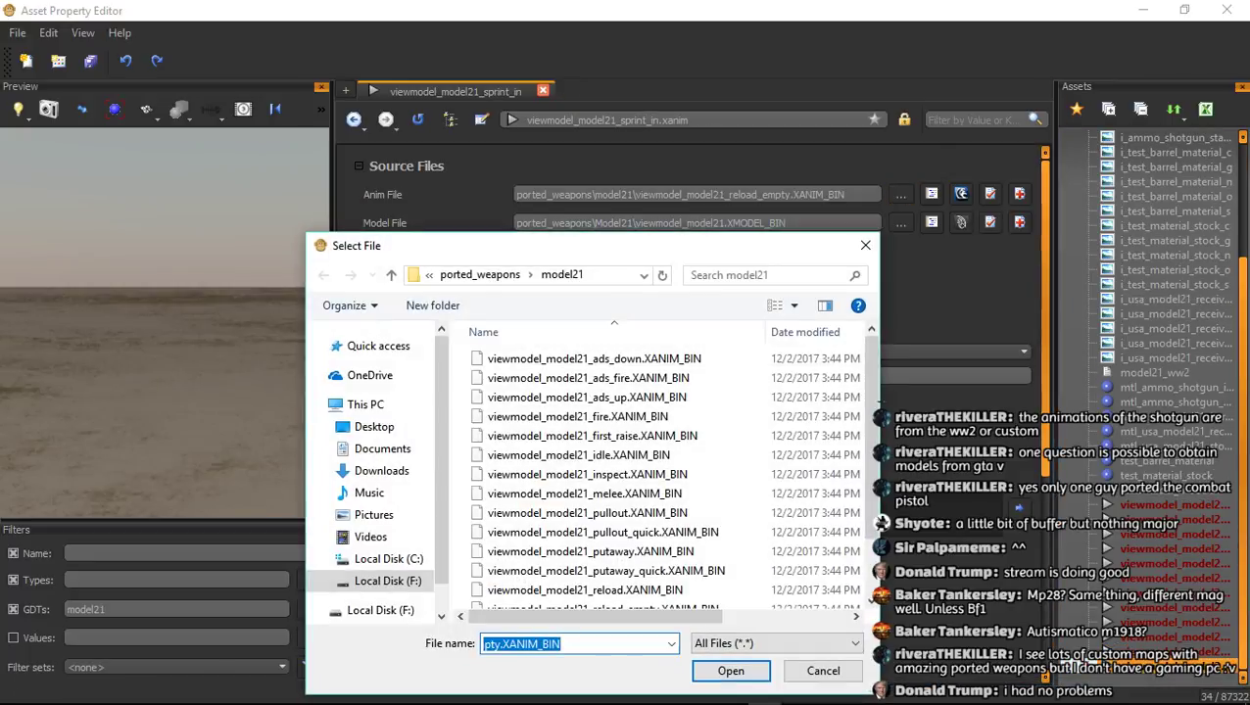
pyautogui.scroll(-2, 587, 482)
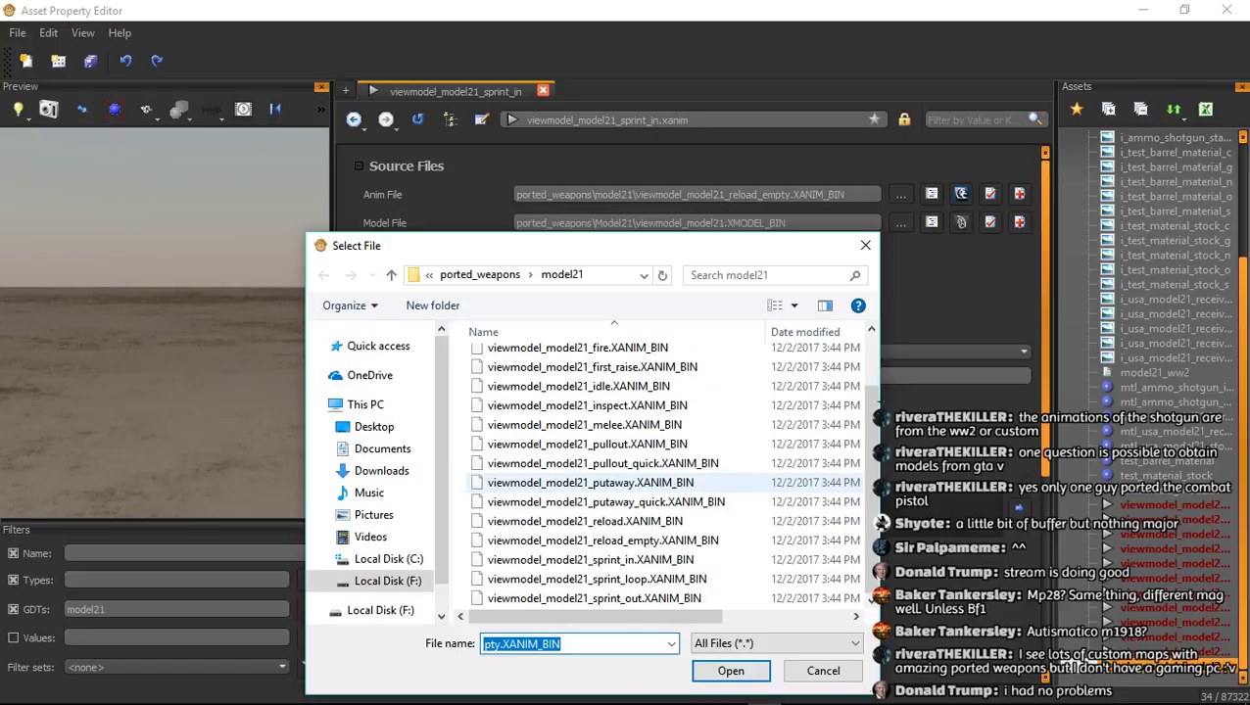
pyautogui.doubleClick(591, 560)
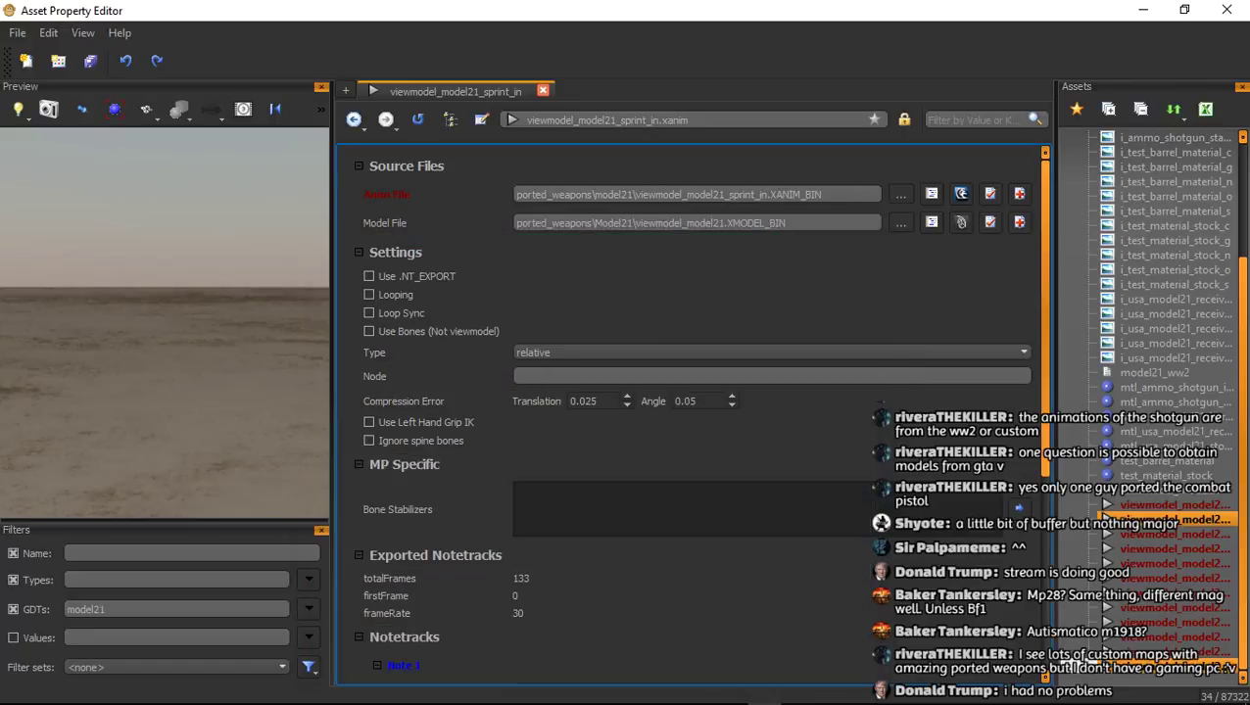
# Duplicate the viewmodel_model21_sprint_in asset under the name viewmodel_model21_sprint_loop
pyautogui.rightClick(1153, 667)
pyautogui.click(1148, 477)
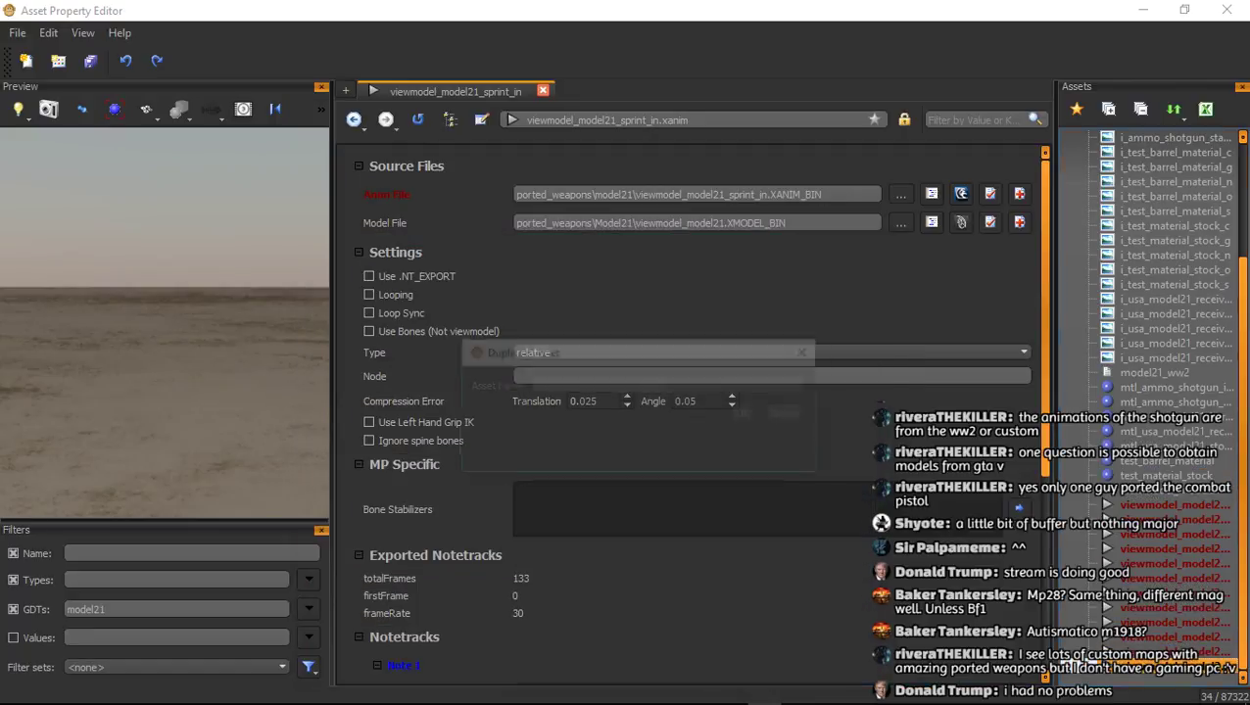
pyautogui.press('BackSpace')
pyautogui.press('BackSpace')
pyautogui.write('loop')
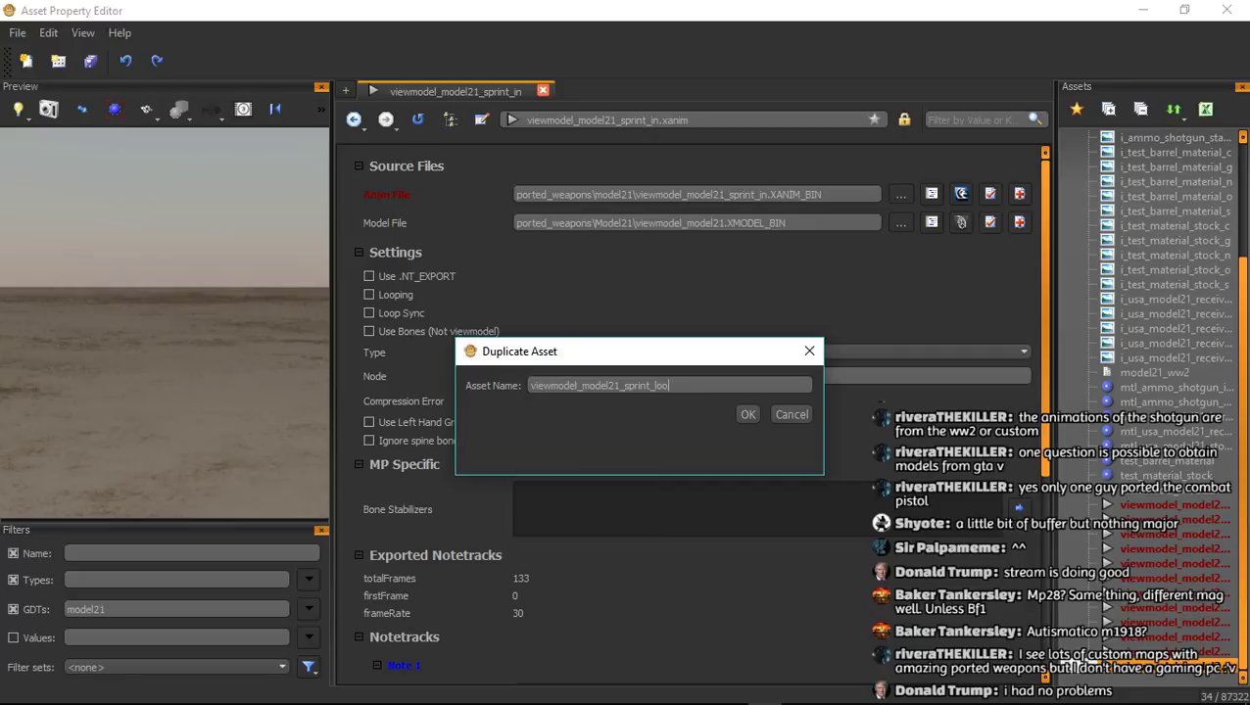
pyautogui.press('Return')
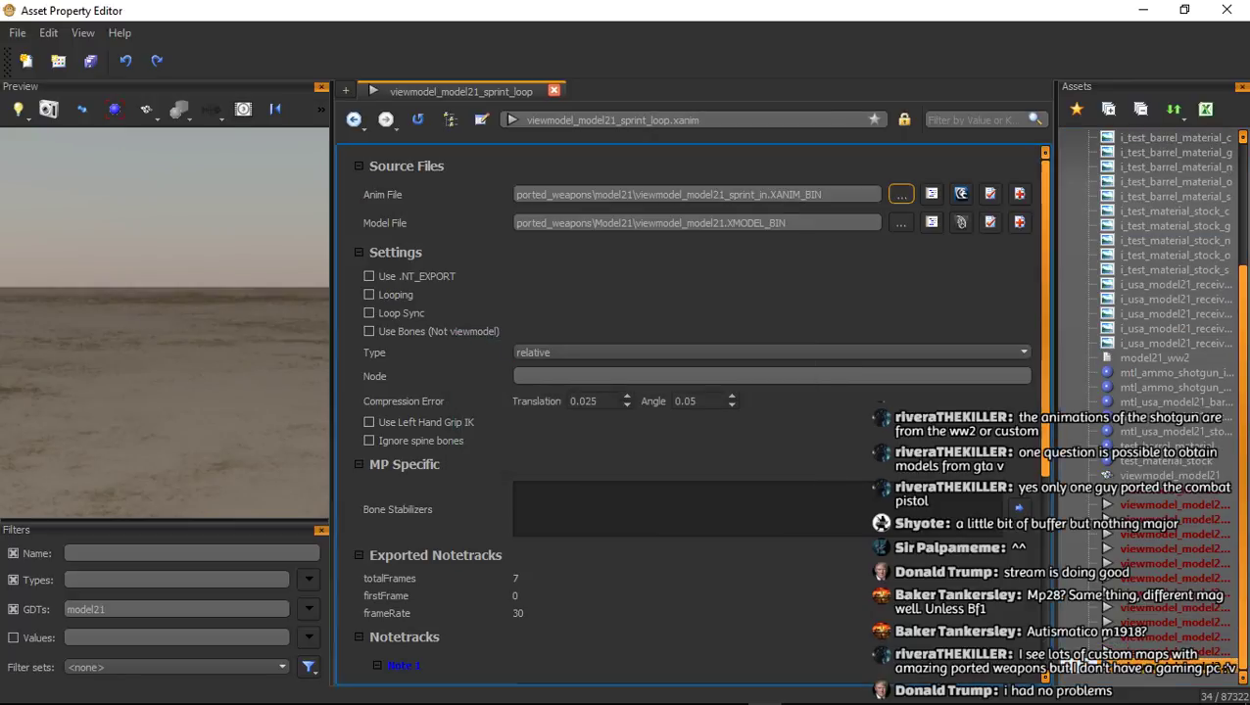
# Set the sprint_loop asset's anim file to ported_weapons\model21\viewmodel_model21_sprint_loop.XANIM_BIN and enable Looping
pyautogui.click(900, 194)
pyautogui.doubleClick(596, 579)
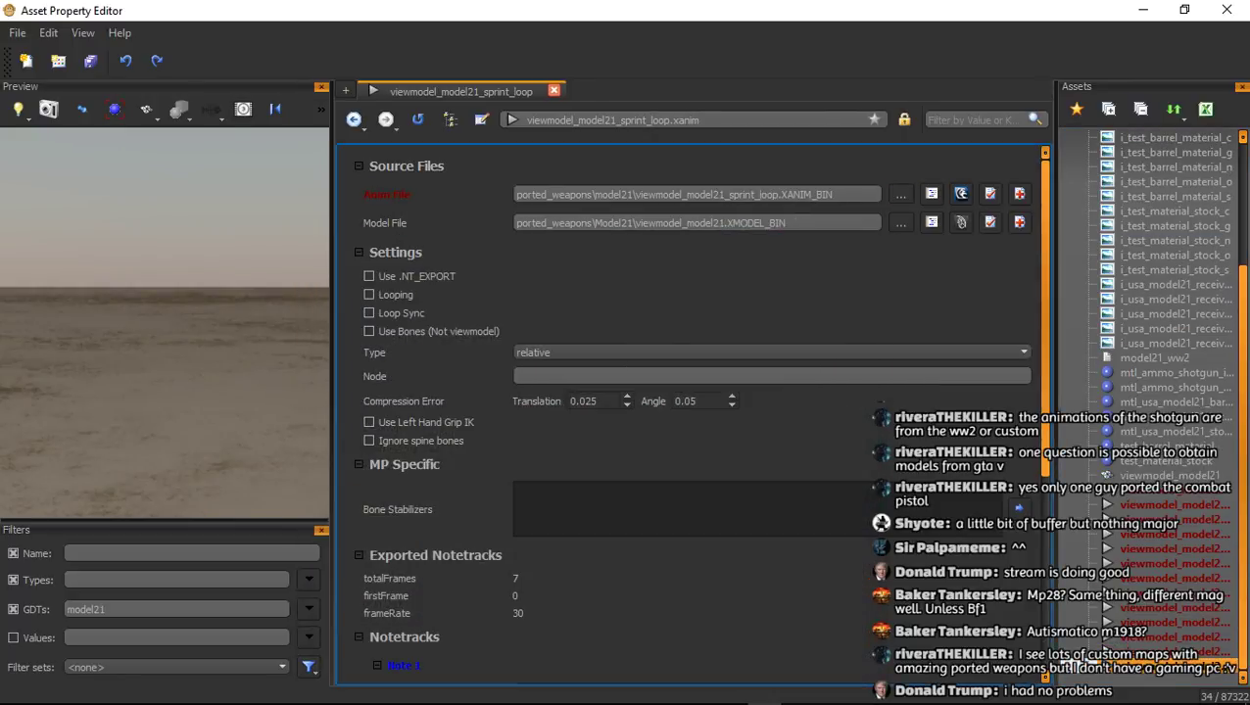
pyautogui.click(369, 295)
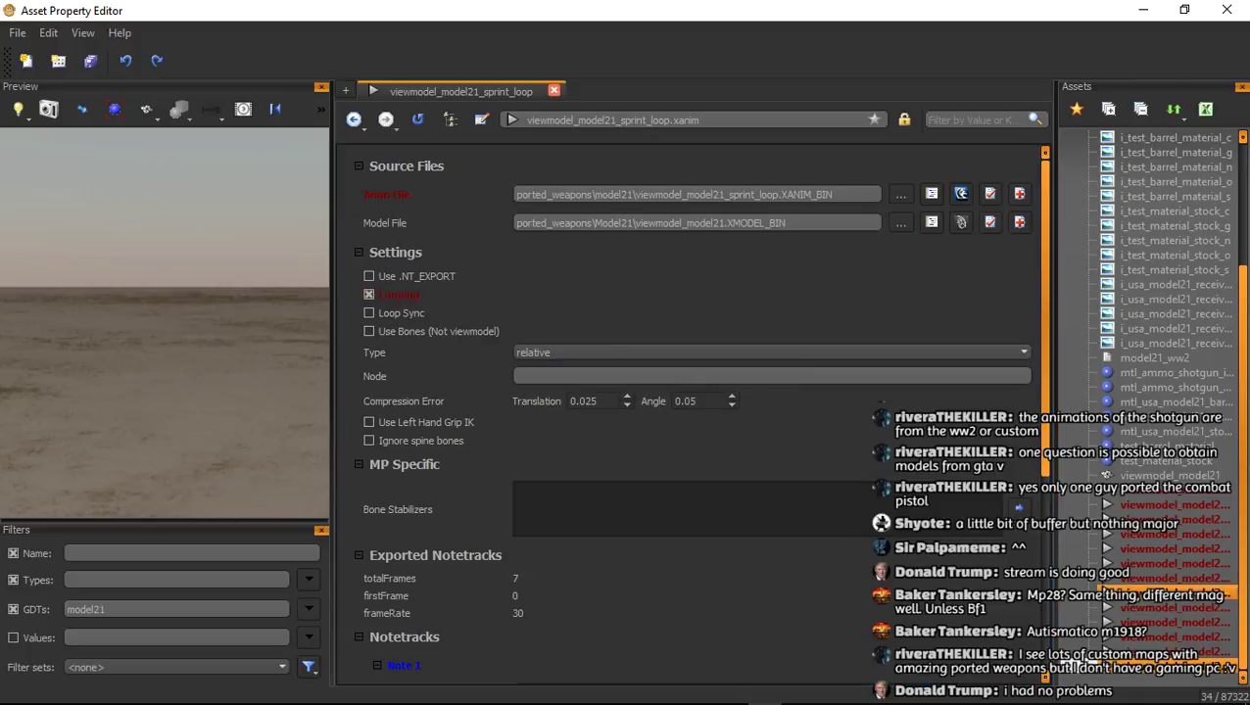
# Duplicate the viewmodel_model21_sprint_in asset under the name viewmodel_model21_sprint_out
pyautogui.rightClick(1155, 651)
pyautogui.click(1136, 460)
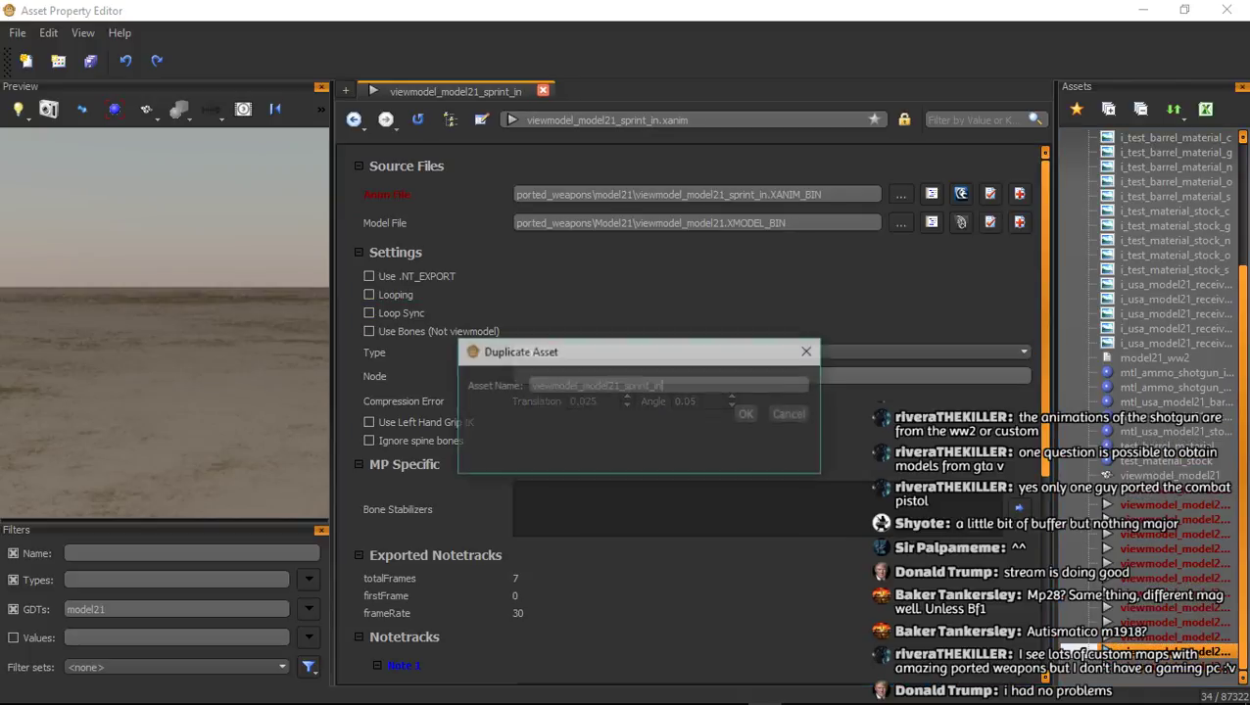
pyautogui.write('out')
pyautogui.press('Return')
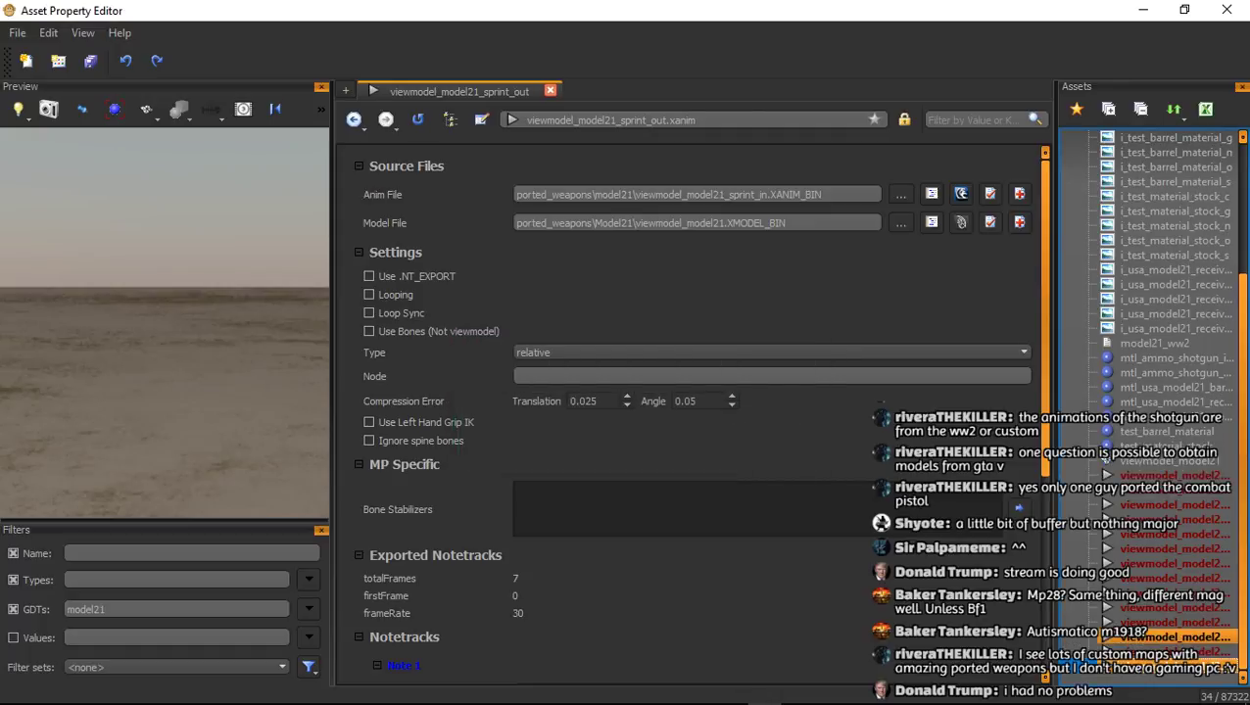
# Set the sprint_out asset's anim file to ported_weapons\model21\viewmodel_model21_sprint_out.XANIM_BIN and save all the changed assets
pyautogui.click(900, 193)
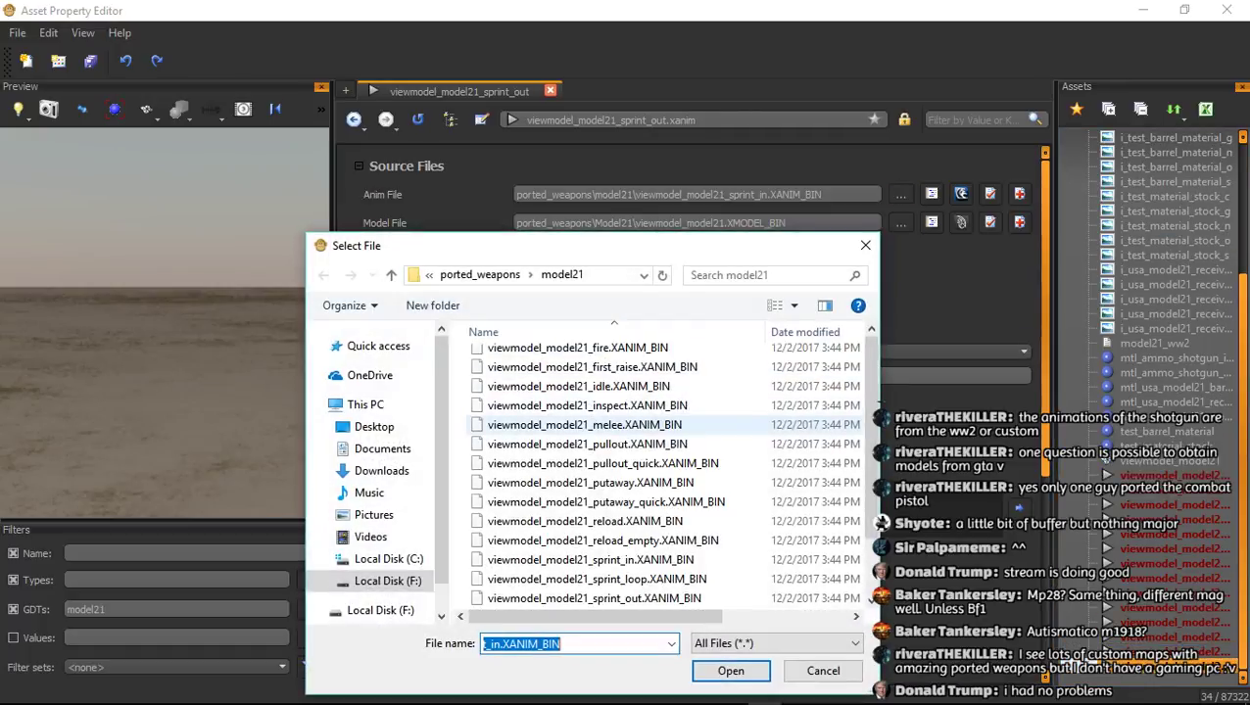
pyautogui.doubleClick(593, 598)
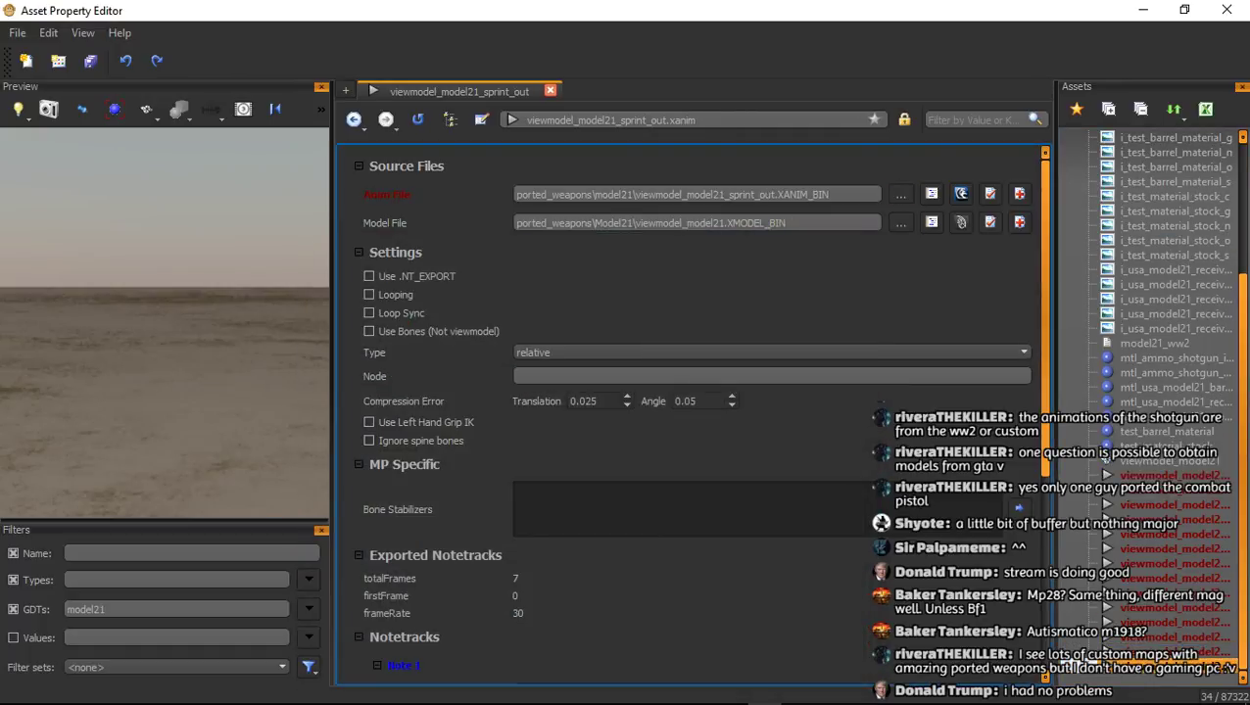
pyautogui.hotkey('ctrl', 's')
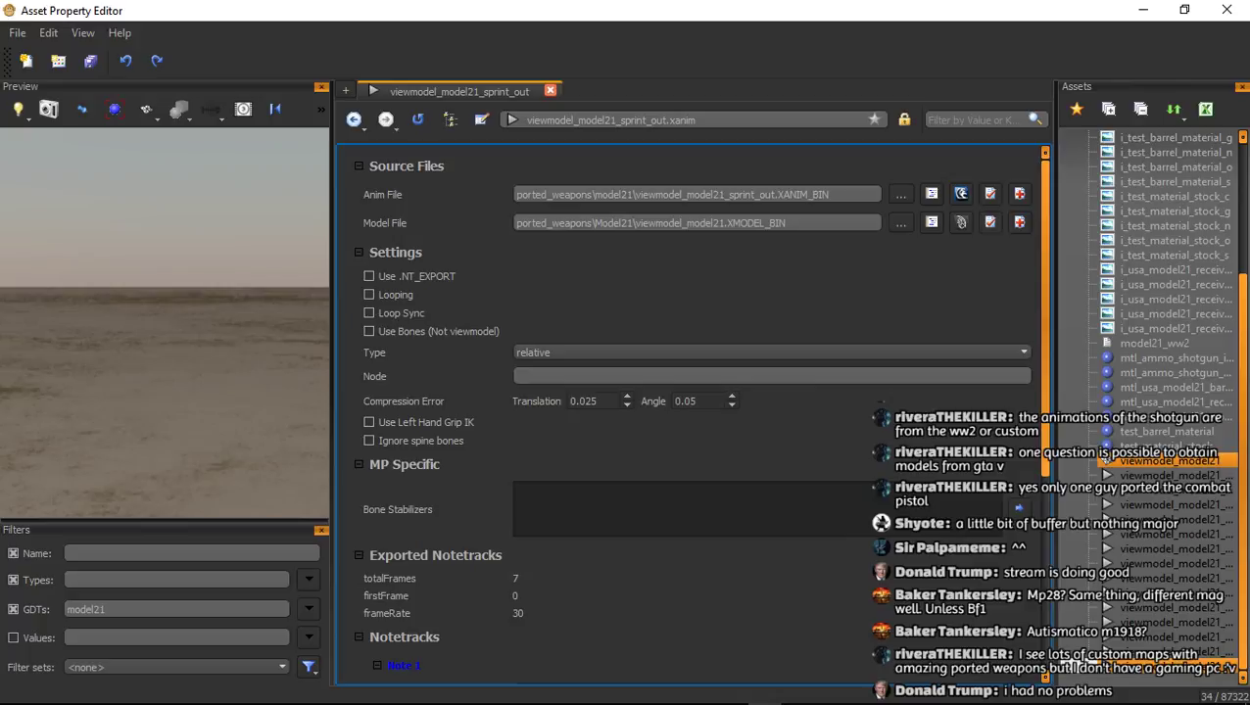
# Open the model21_ww2 bulletweapon asset and look through the WWII Guns folder under Weapon Ports in File Explorer
pyautogui.click(1154, 343)
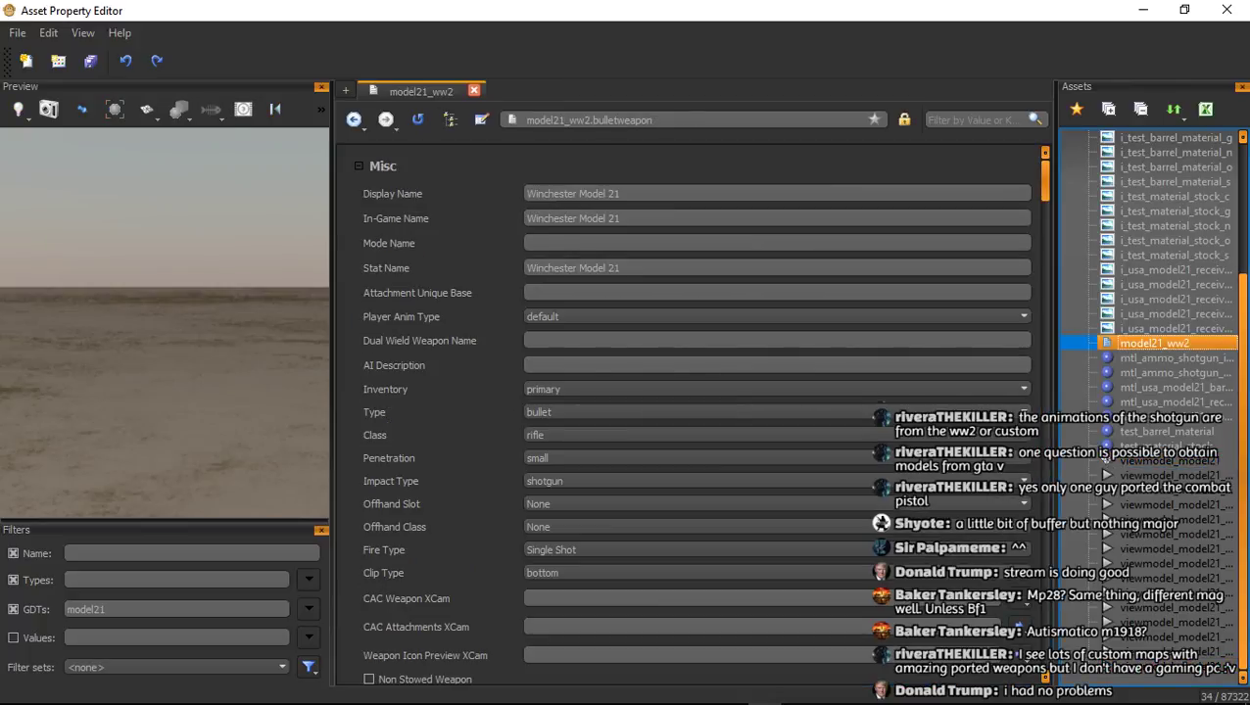
pyautogui.moveTo(118, 691)
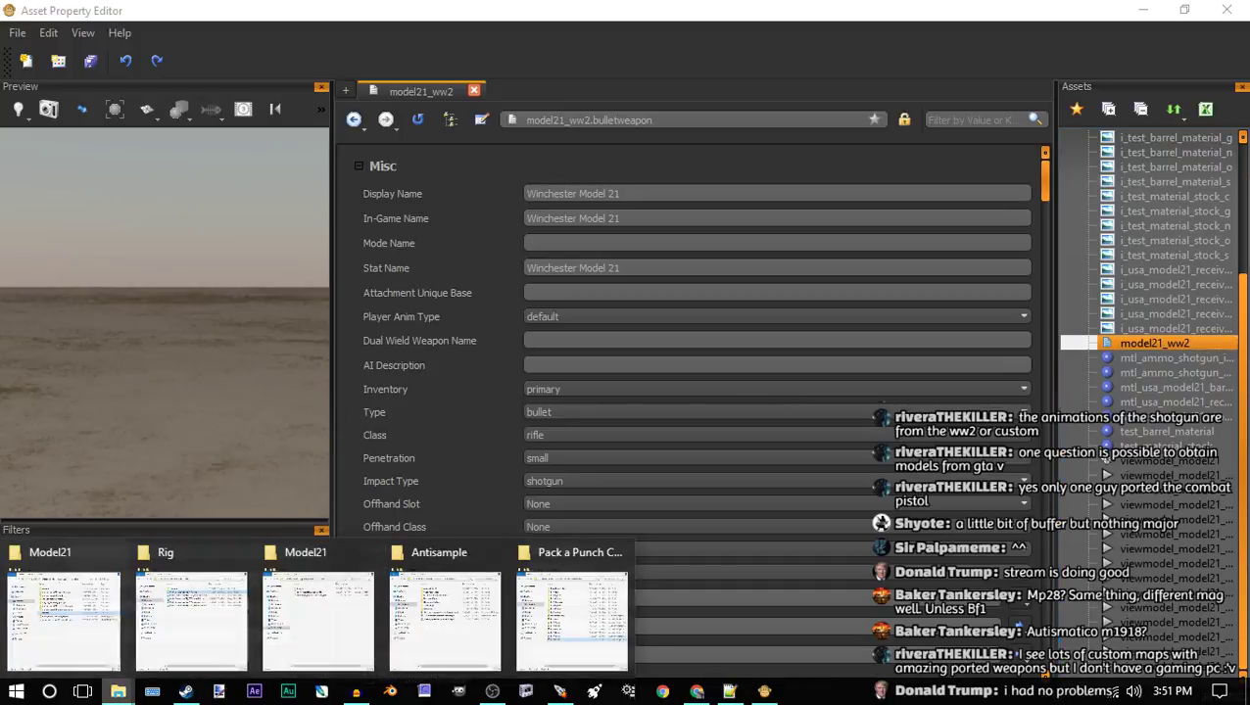
pyautogui.click(64, 619)
pyautogui.click(278, 143)
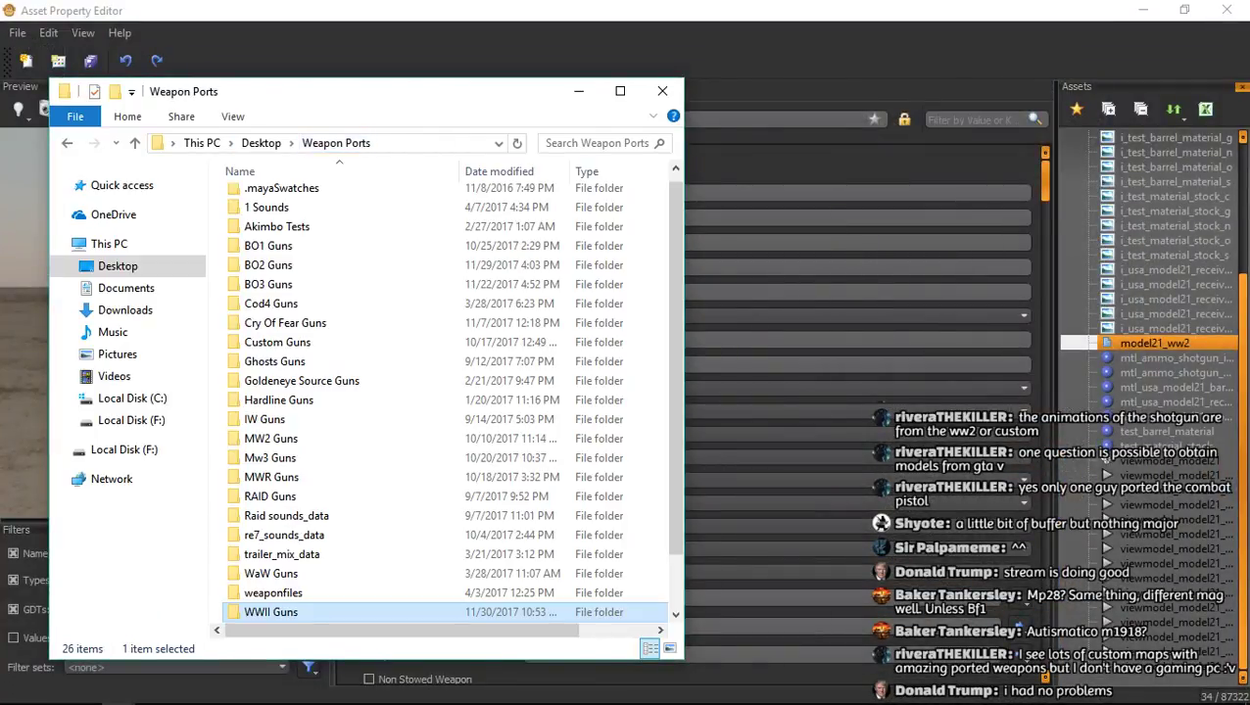
pyautogui.scroll(-2, 278, 400)
pyautogui.doubleClick(270, 534)
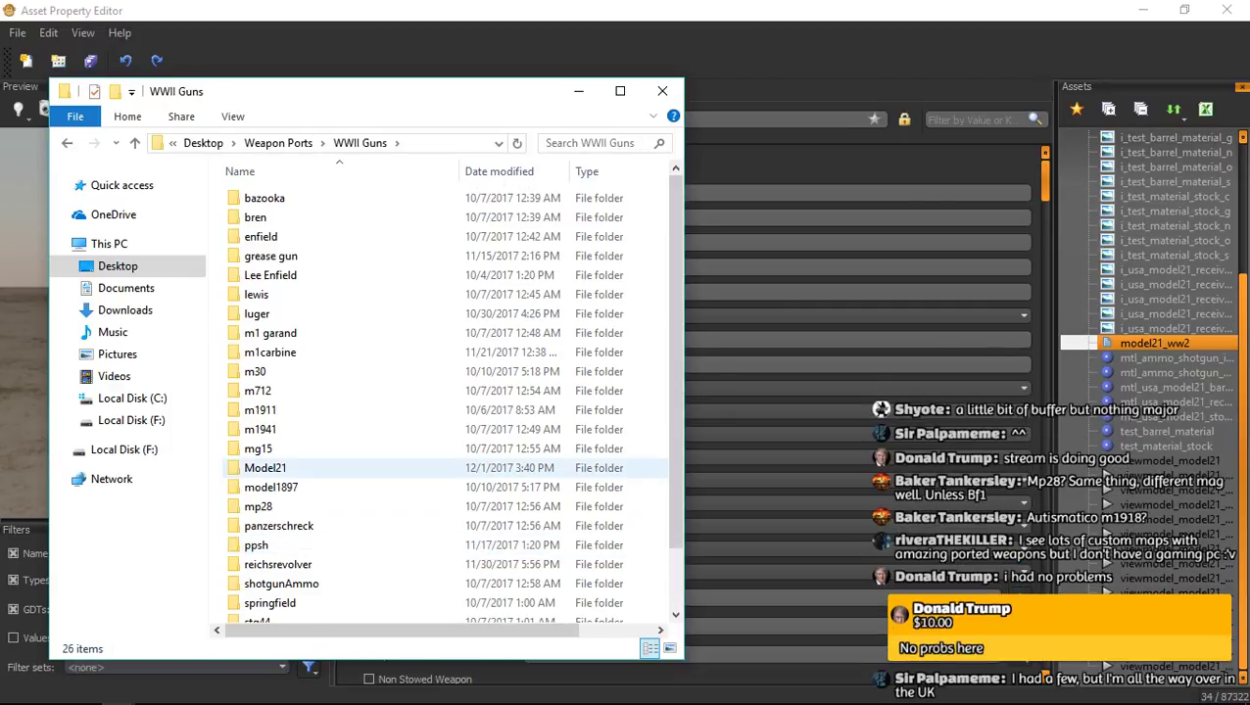
pyautogui.scroll(-1, 294, 452)
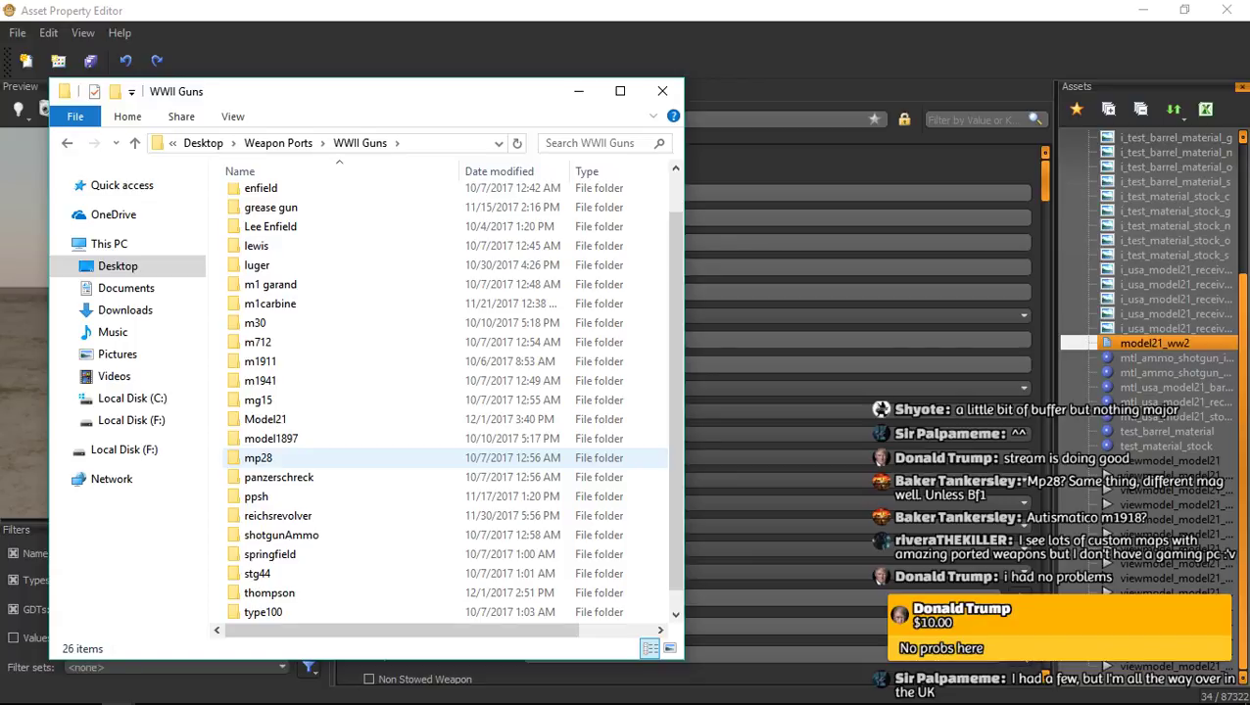
pyautogui.scroll(-1, 294, 457)
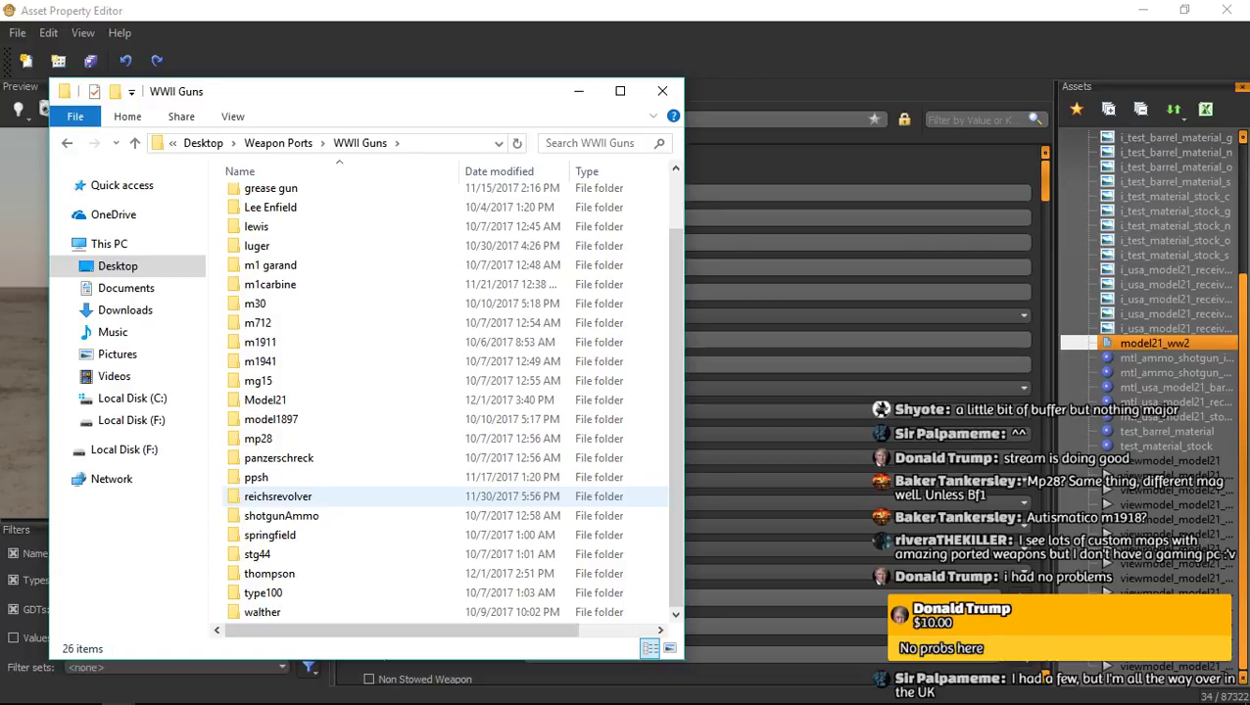
# Look through the WaW Guns folder inside Weapon Ports, and return to Weapon Ports
pyautogui.click(278, 143)
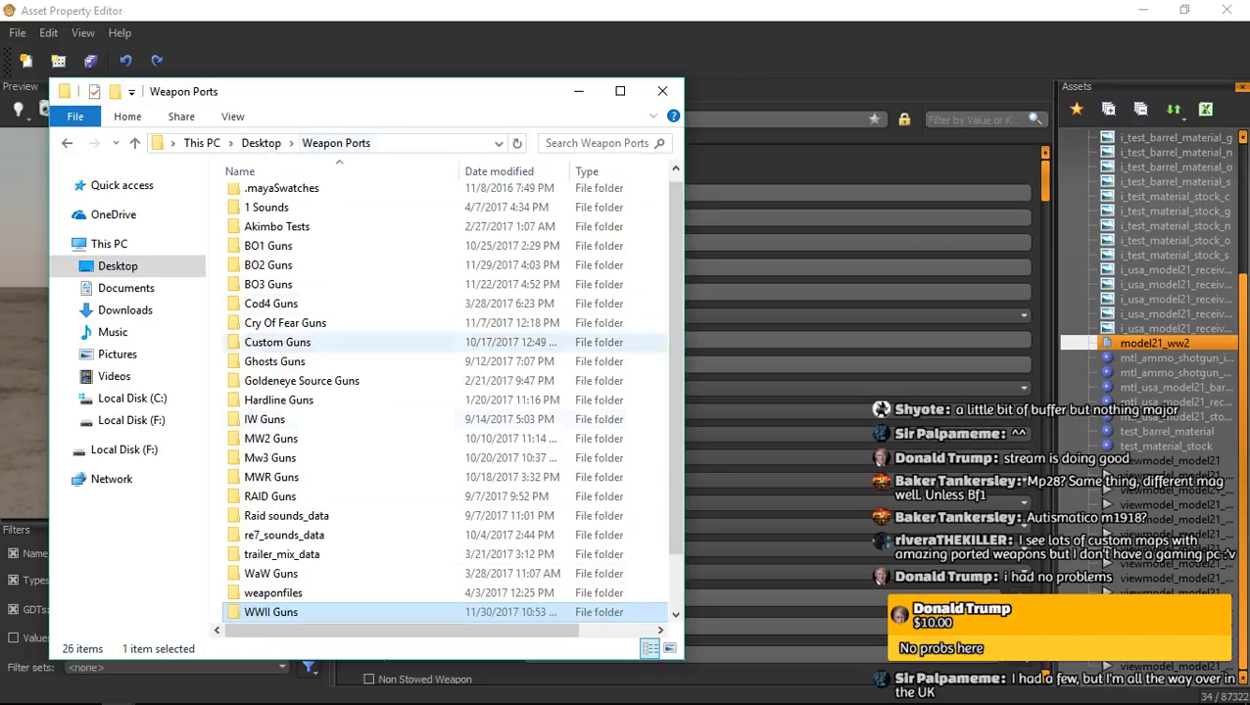
pyautogui.scroll(-1, 284, 497)
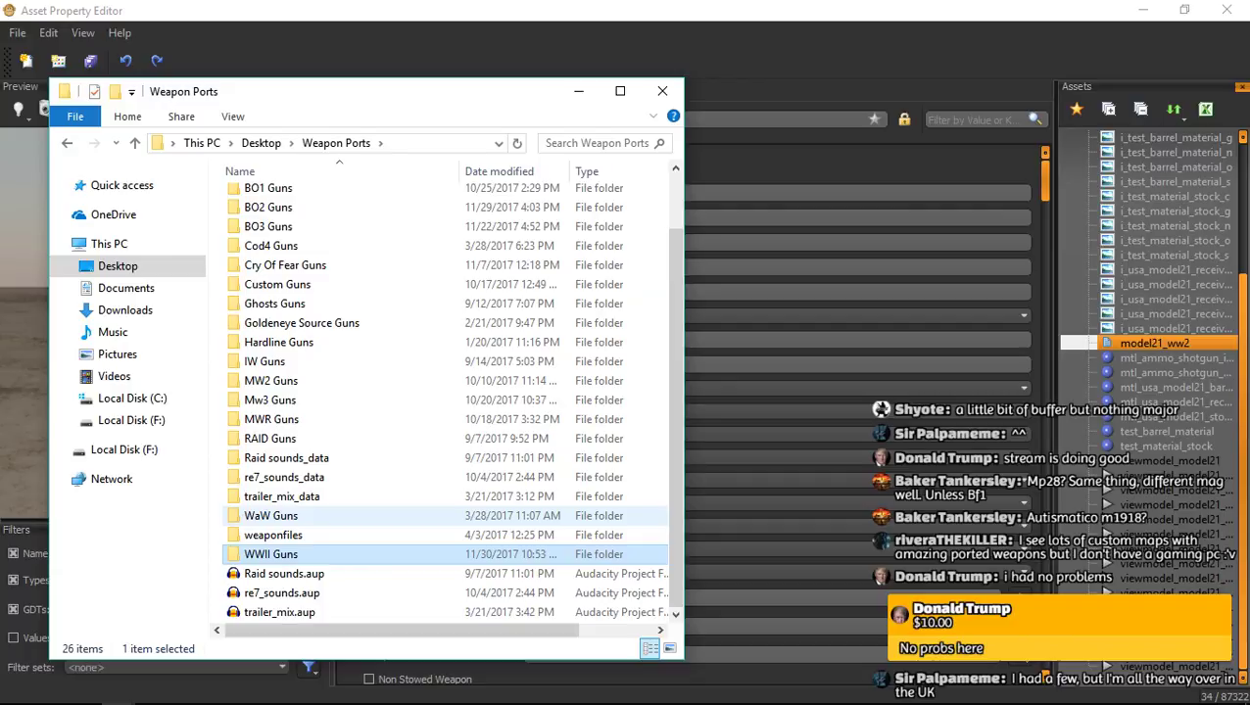
pyautogui.doubleClick(270, 515)
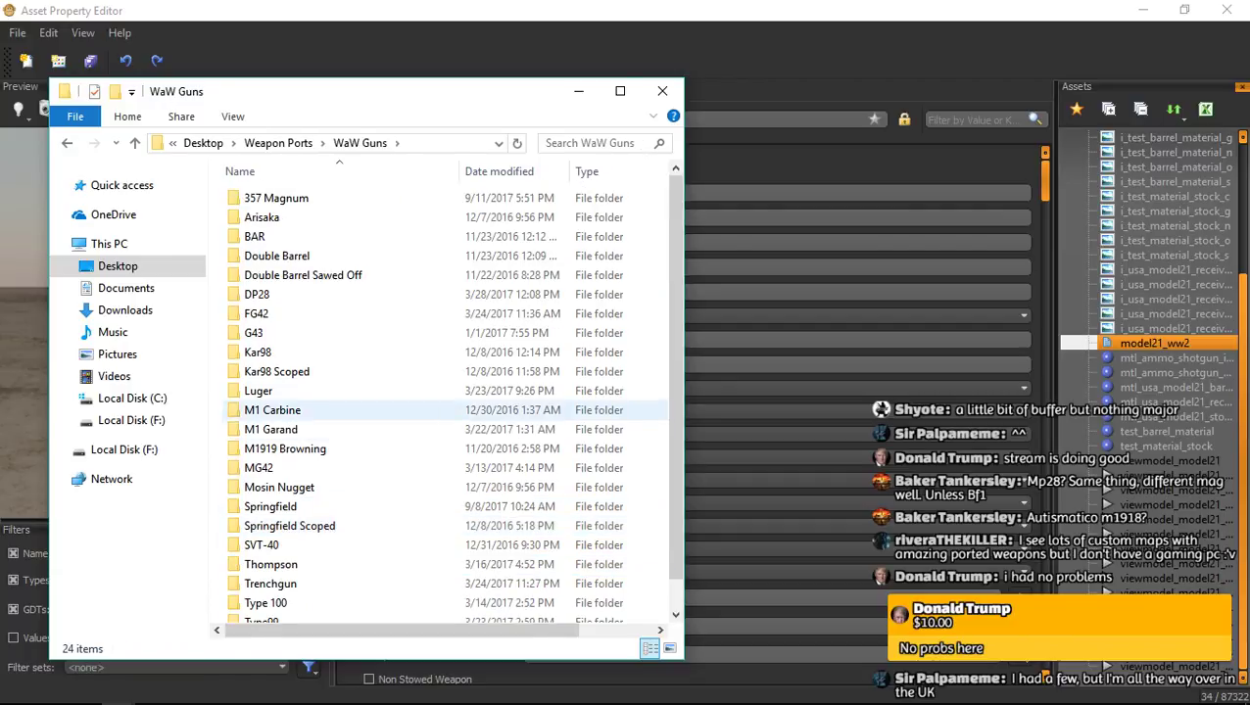
pyautogui.scroll(-1, 270, 400)
pyautogui.click(278, 143)
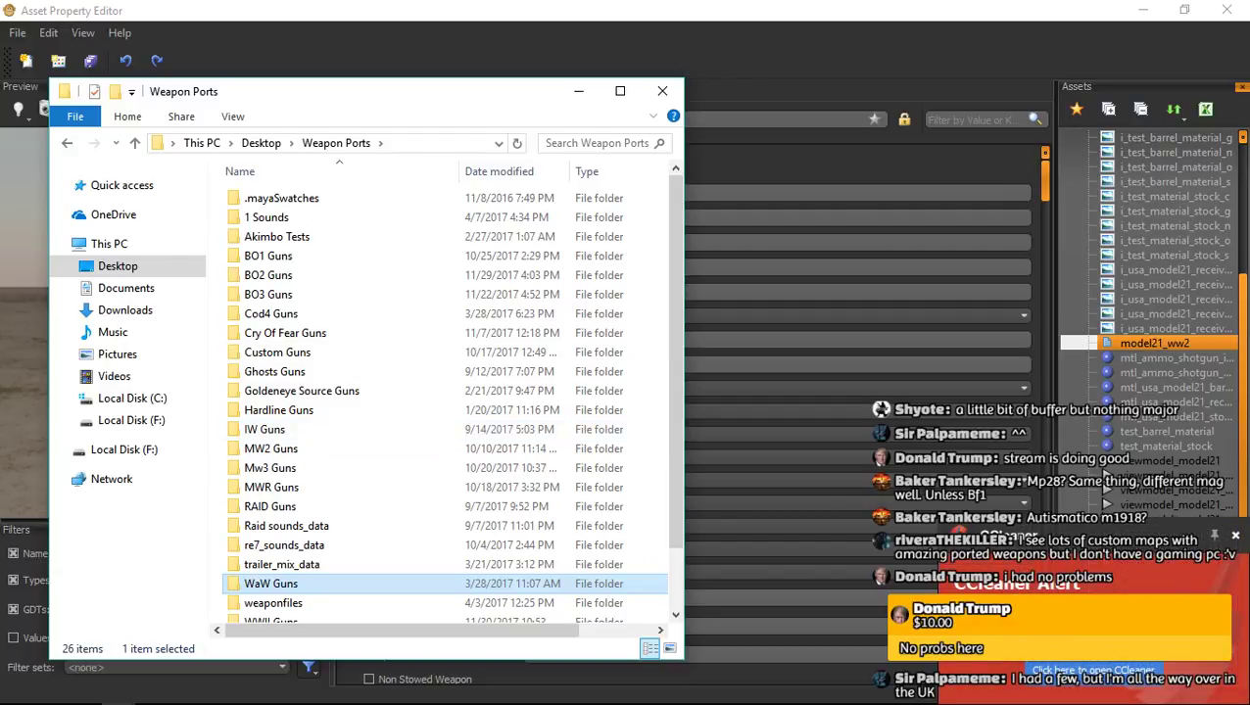
# Open the codww_weaponsfile folder inside Weapon Ports\weaponfiles
pyautogui.scroll(-1, 392, 457)
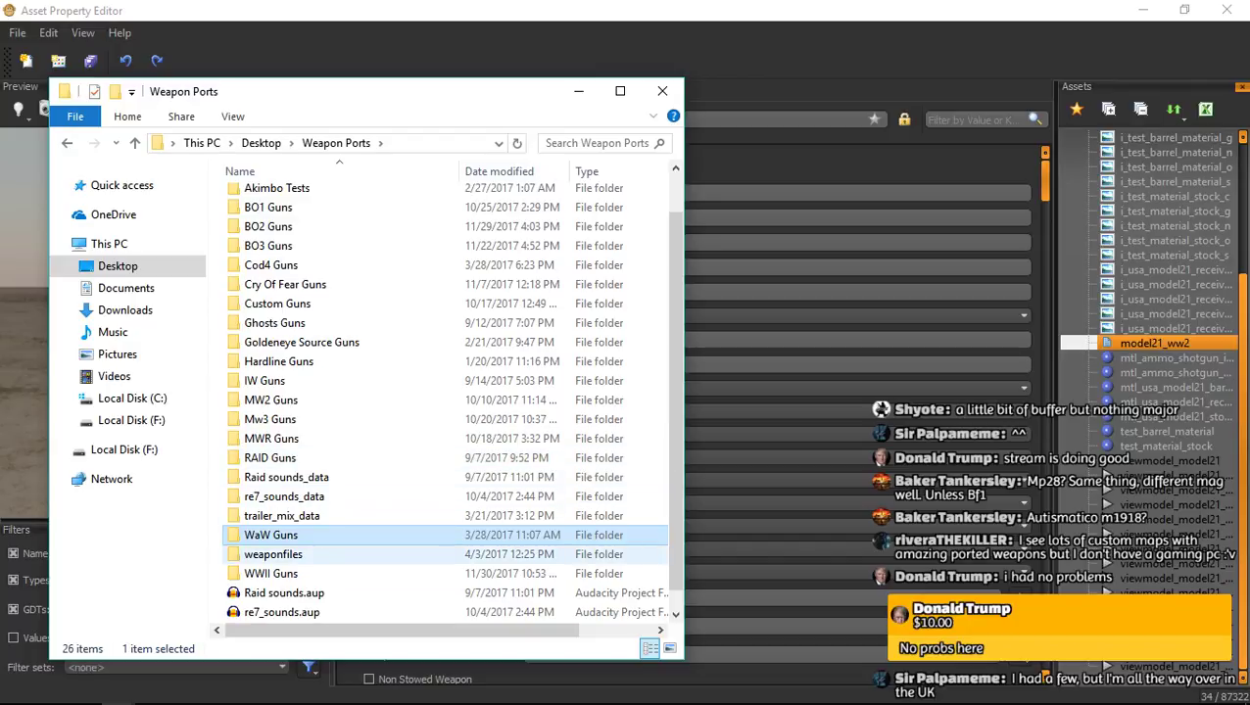
pyautogui.doubleClick(273, 554)
pyautogui.click(310, 352)
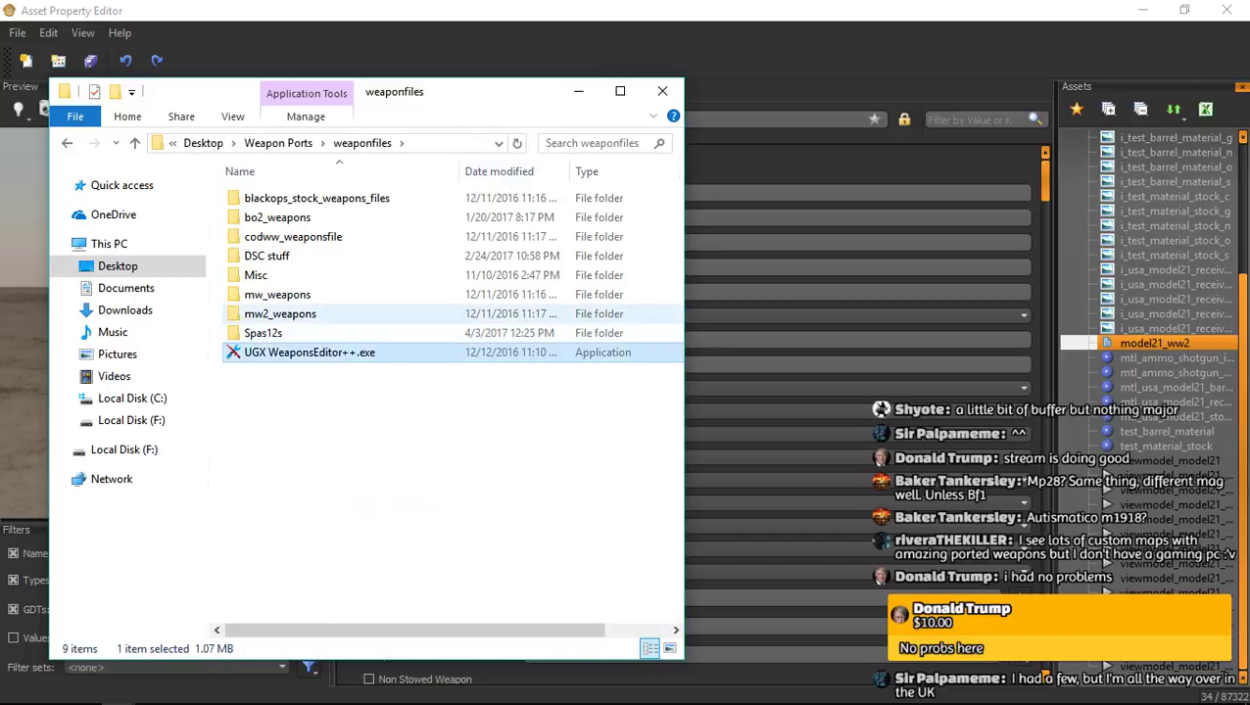
pyautogui.doubleClick(294, 237)
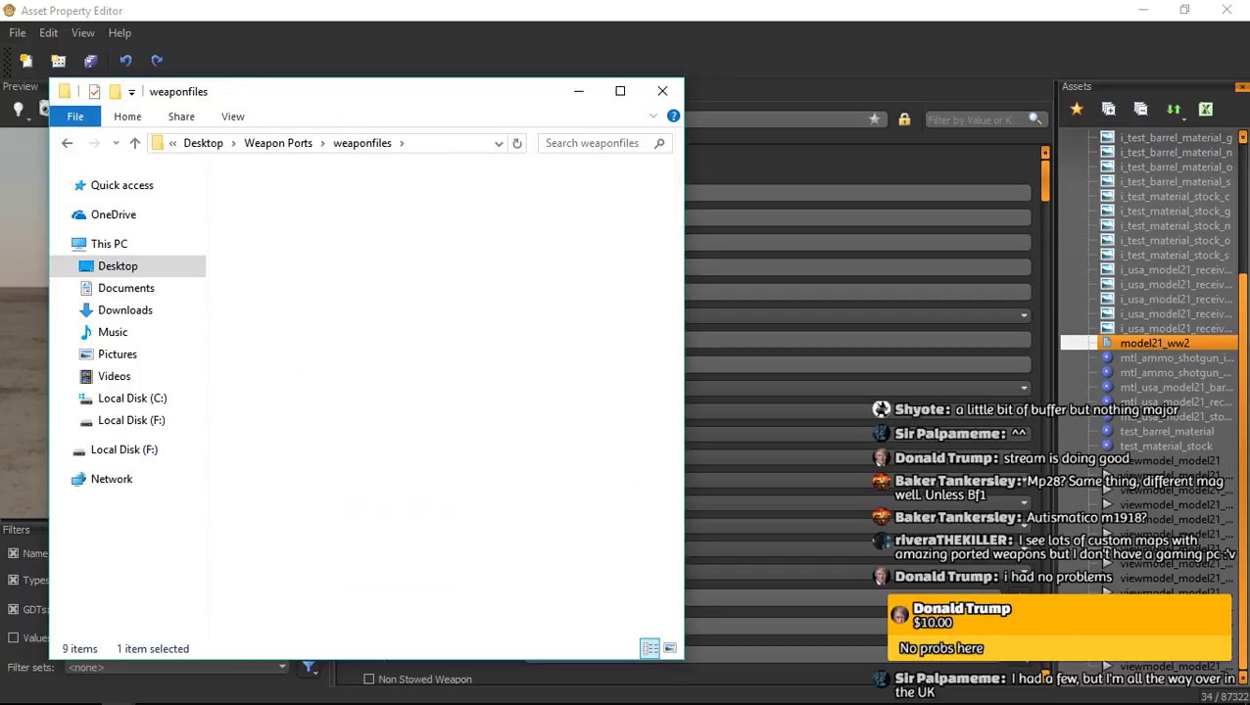
# Open the sp folder inside codww_weaponsfile and load the doublebarrel_sawed_grip weapon file into UGX WeaponsEditor++
pyautogui.doubleClick(284, 217)
pyautogui.click(267, 314)
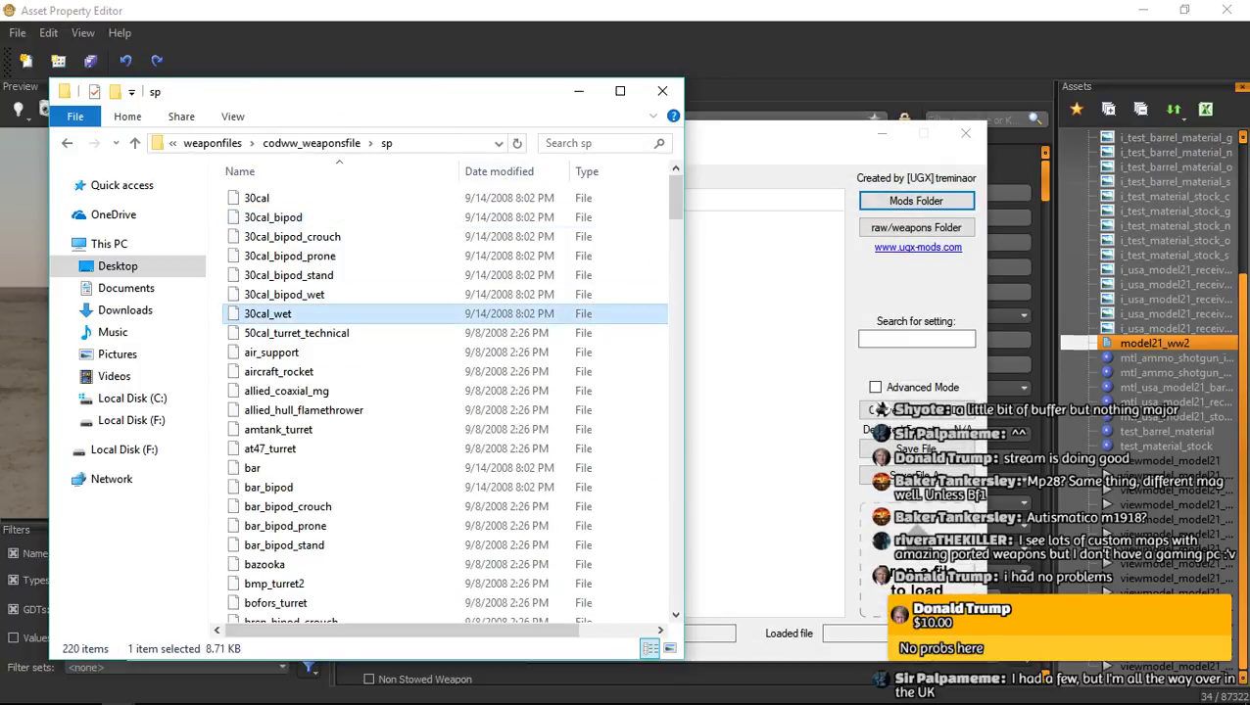
pyautogui.write('saw')
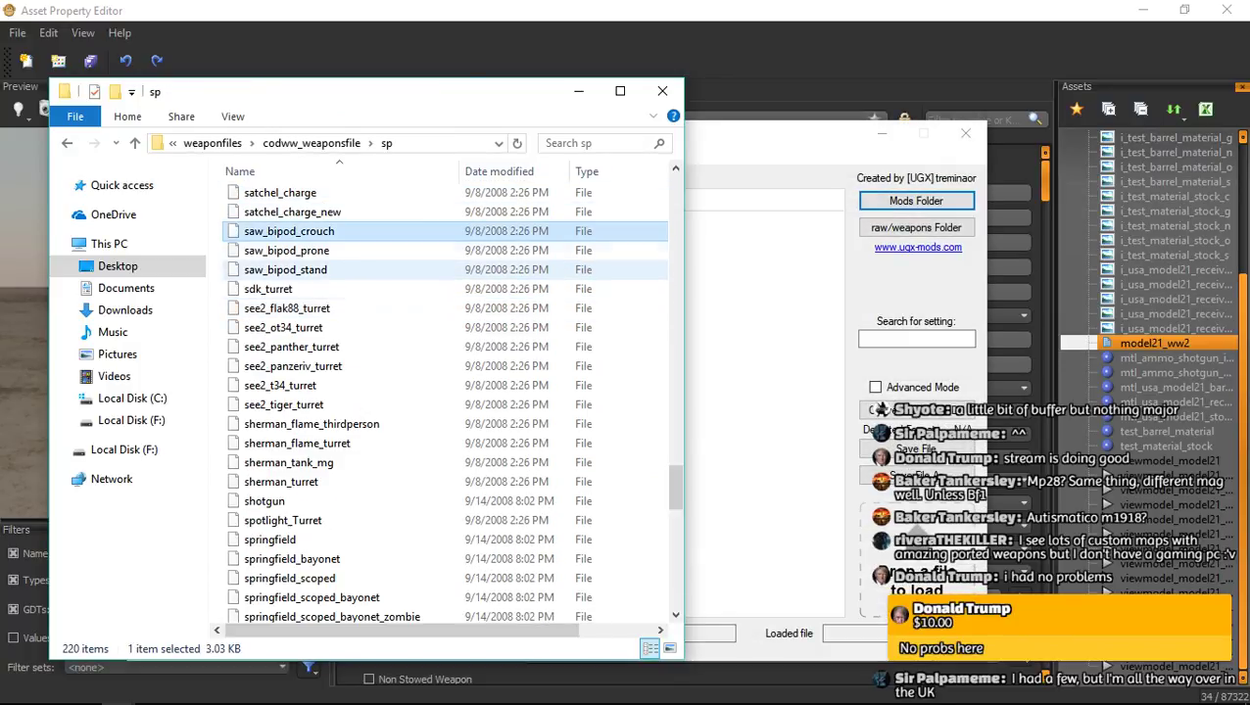
pyautogui.click(284, 308)
pyautogui.write('do')
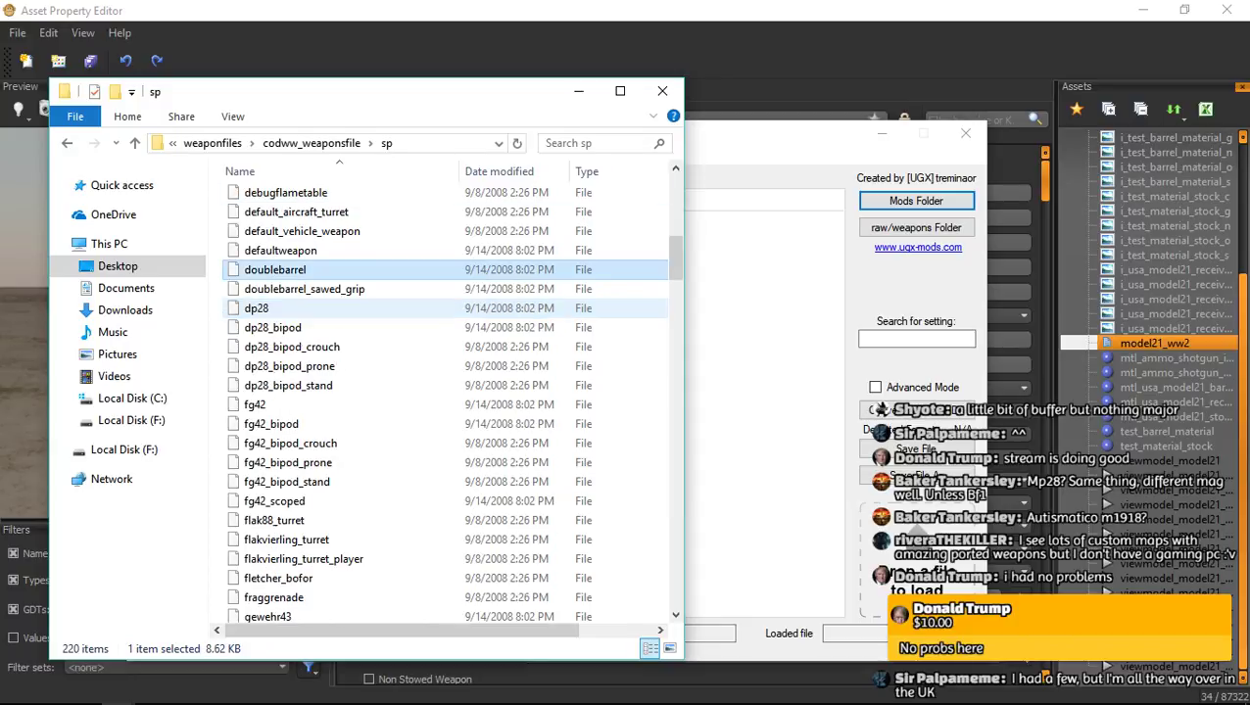
pyautogui.click(303, 289)
pyautogui.hotkey('alt', 'Tab')
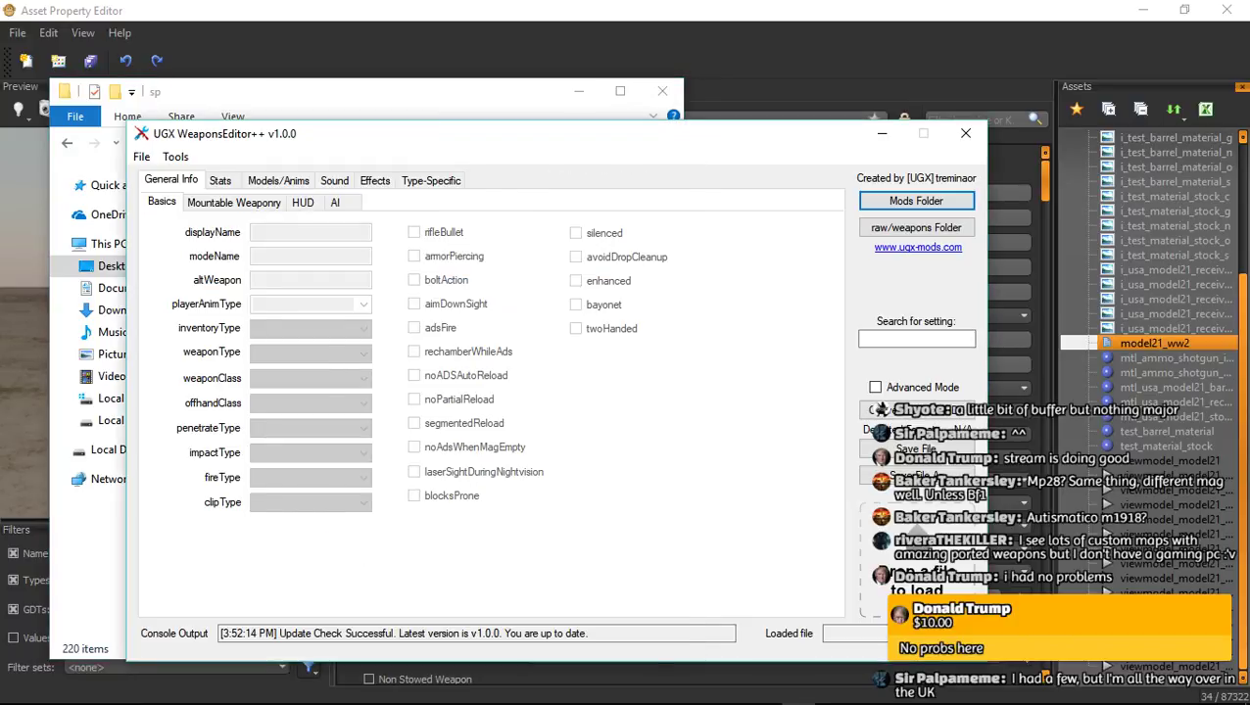
pyautogui.hotkey('alt', 'Tab')
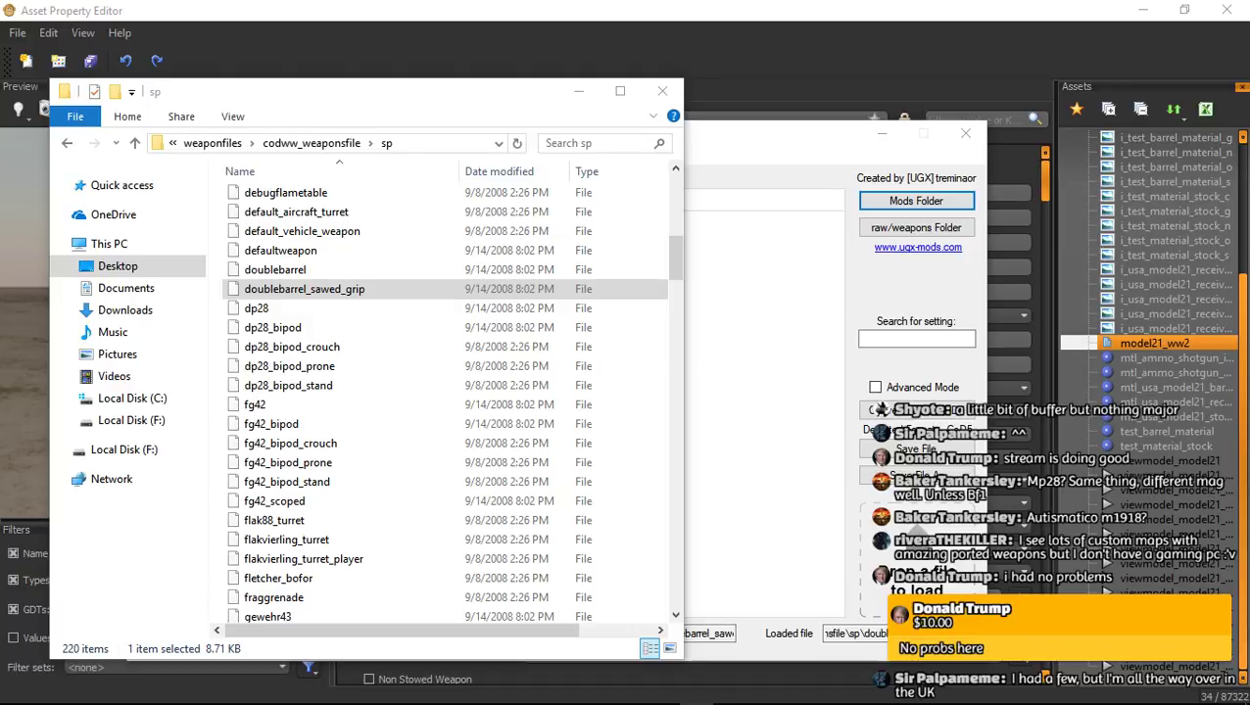
# Minimize File Explorer and move the UGX WeaponsEditor++ window clear of the Asset Property Editor
pyautogui.click(256, 308)
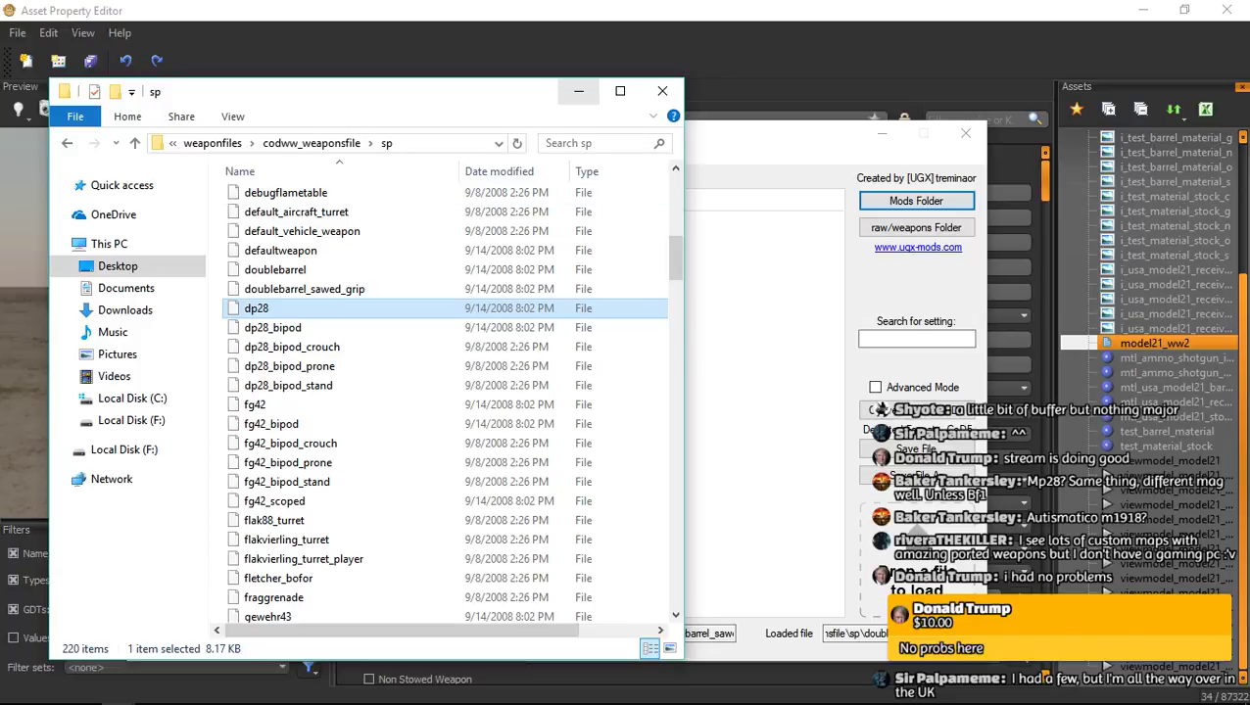
pyautogui.click(577, 92)
pyautogui.moveTo(490, 133); pyautogui.dragTo(1246, 115)
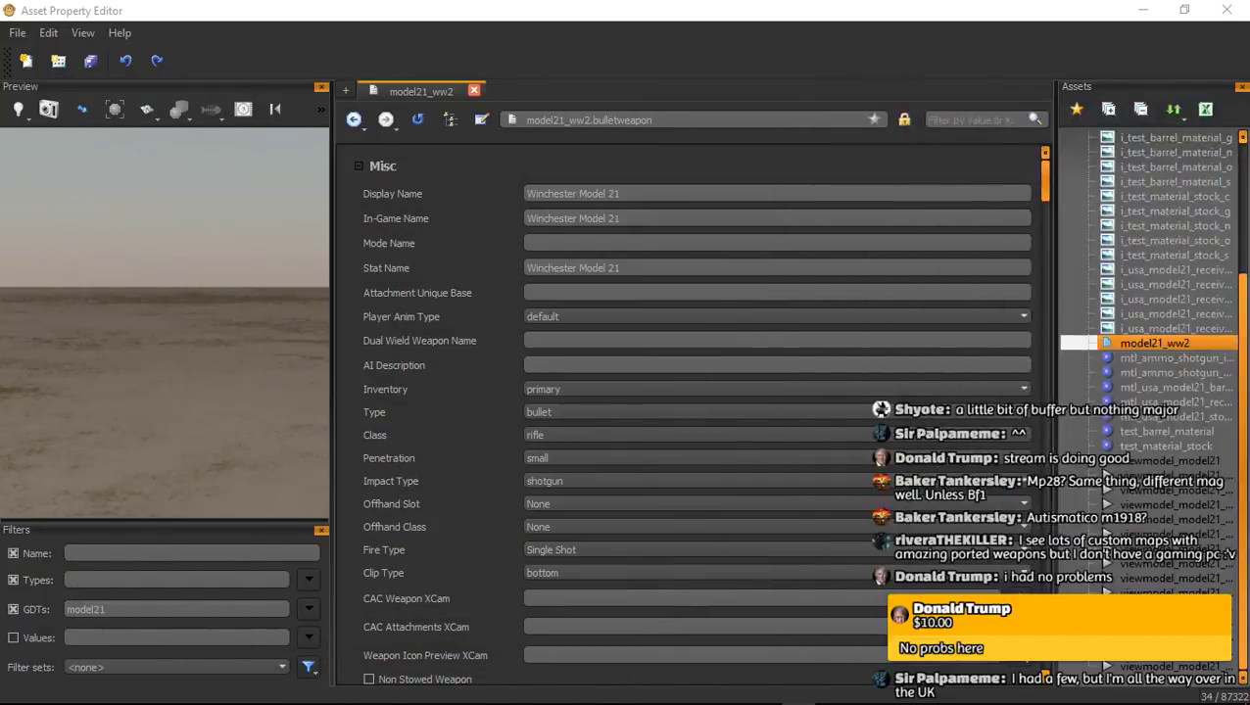
# Examine the Ammo Options, Alt Mode Options, Type Options and Reload Options of the model21_ww2 weapon asset
pyautogui.scroll(-3, 685, 411)
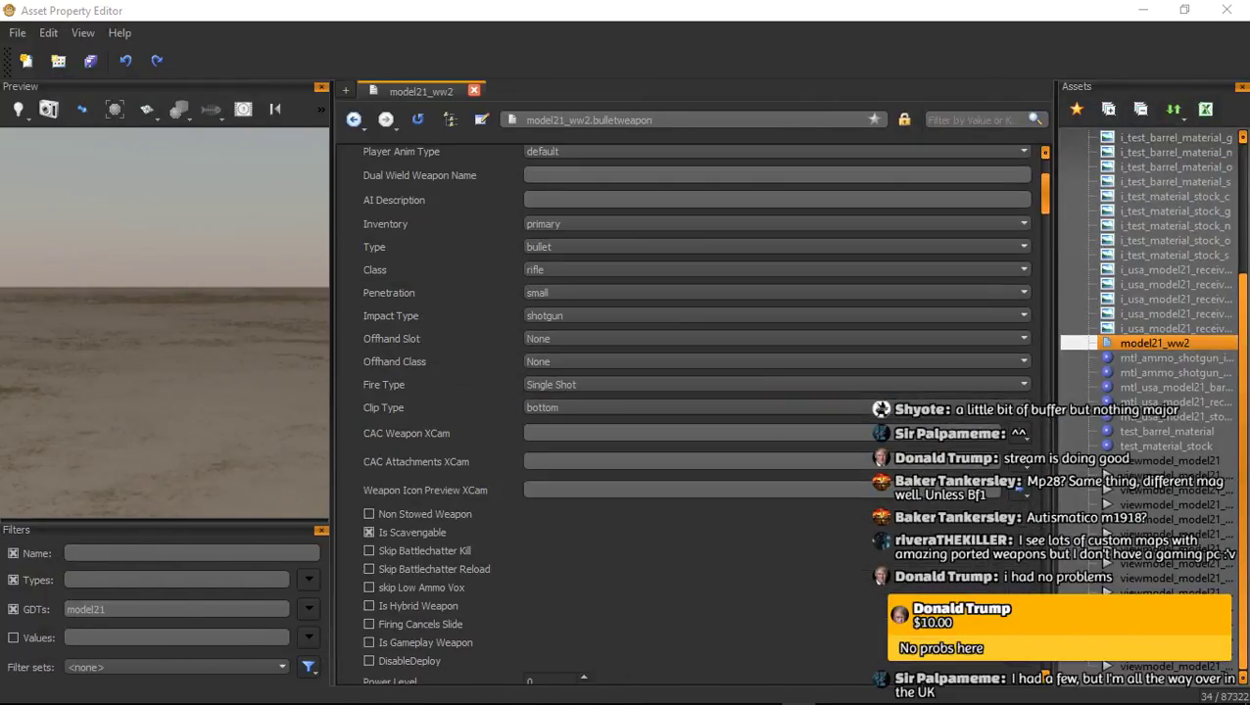
pyautogui.scroll(-10, 686, 338)
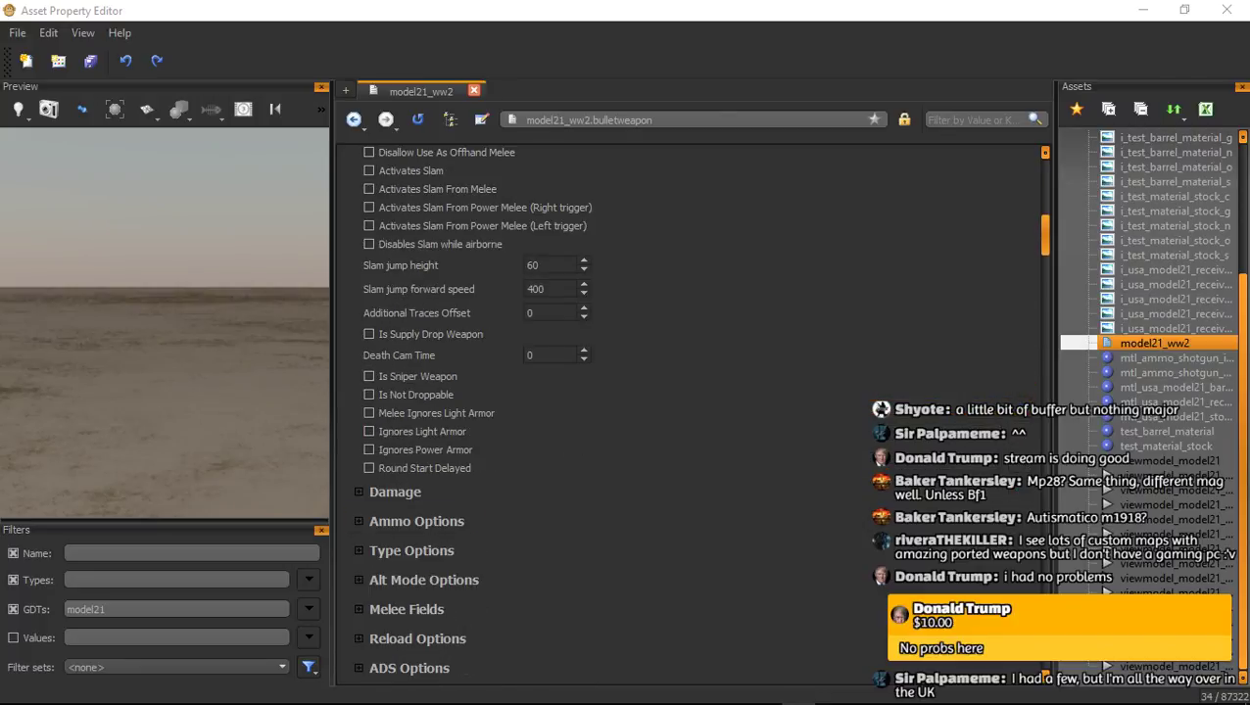
pyautogui.click(416, 521)
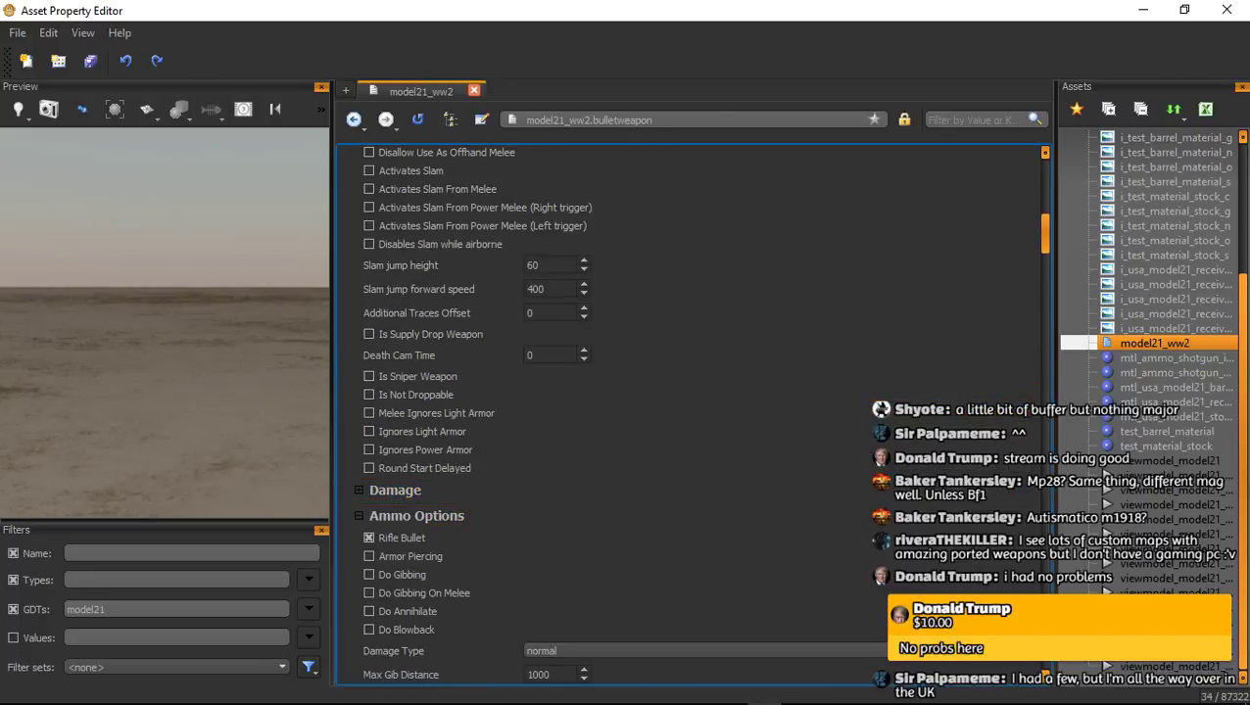
pyautogui.click(416, 516)
pyautogui.scroll(-2, 416, 504)
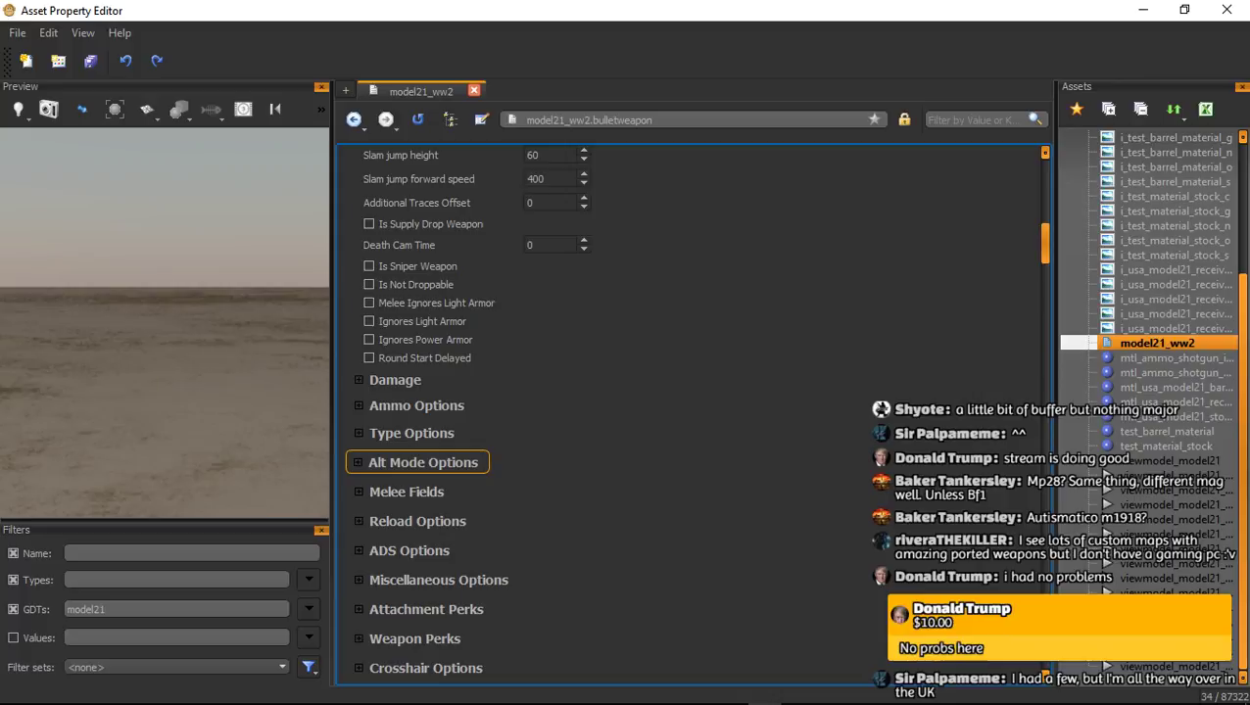
pyautogui.click(422, 462)
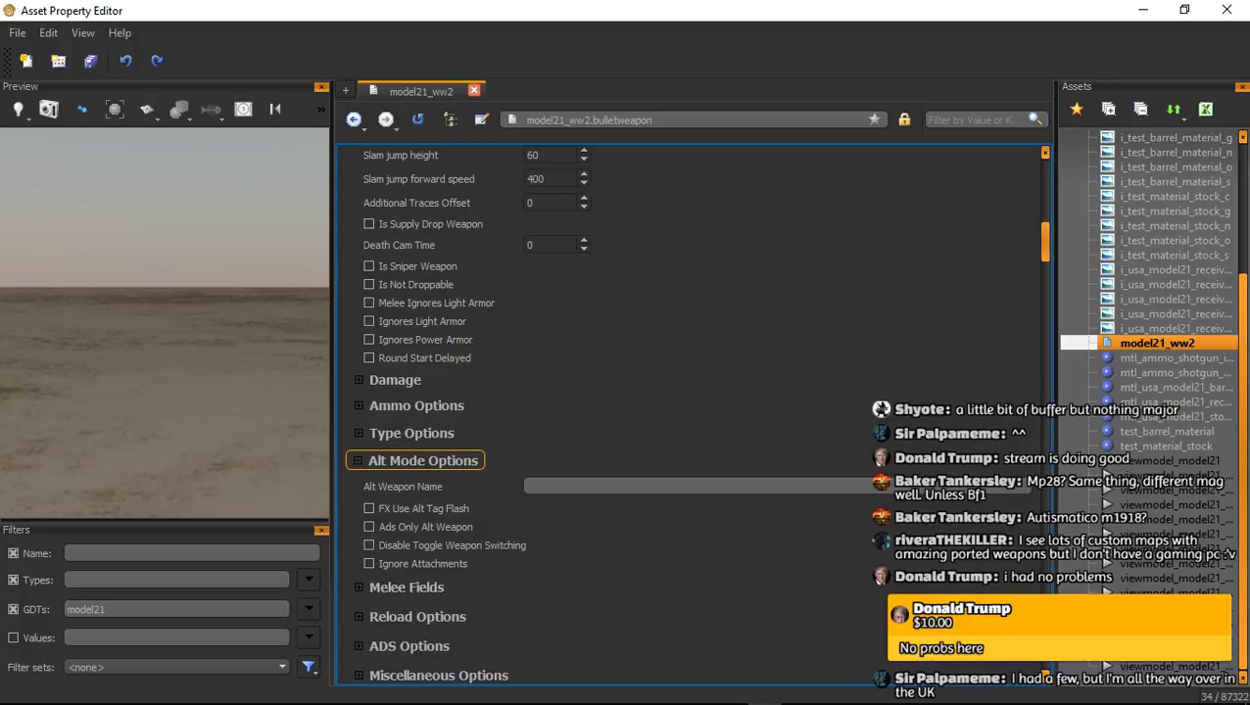
pyautogui.click(422, 460)
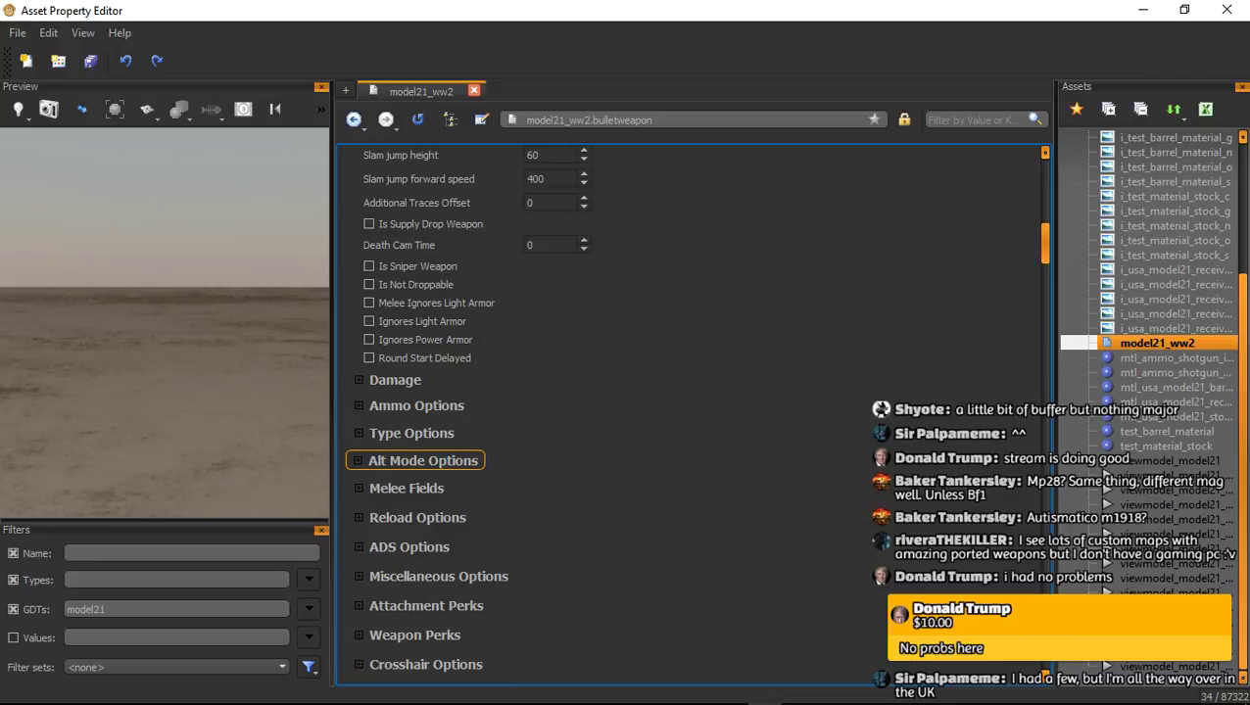
pyautogui.scroll(-1, 411, 433)
pyautogui.click(410, 376)
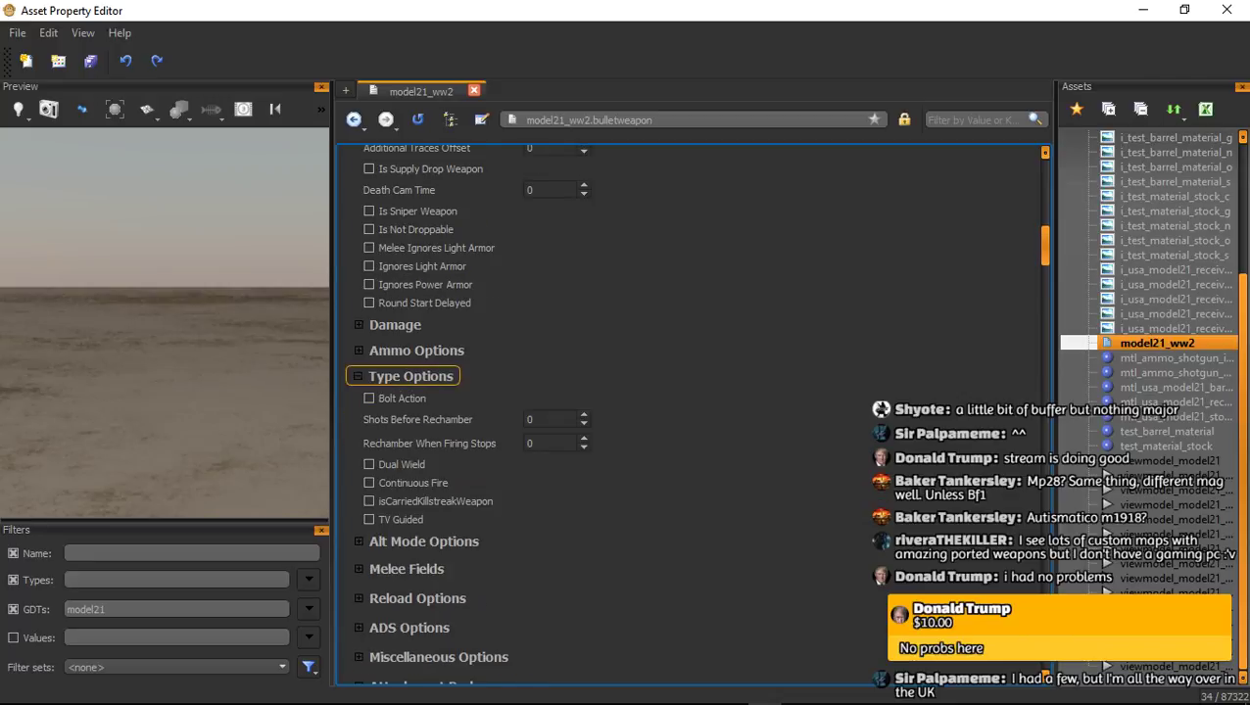
pyautogui.click(411, 376)
pyautogui.click(411, 376)
pyautogui.click(410, 376)
pyautogui.click(416, 458)
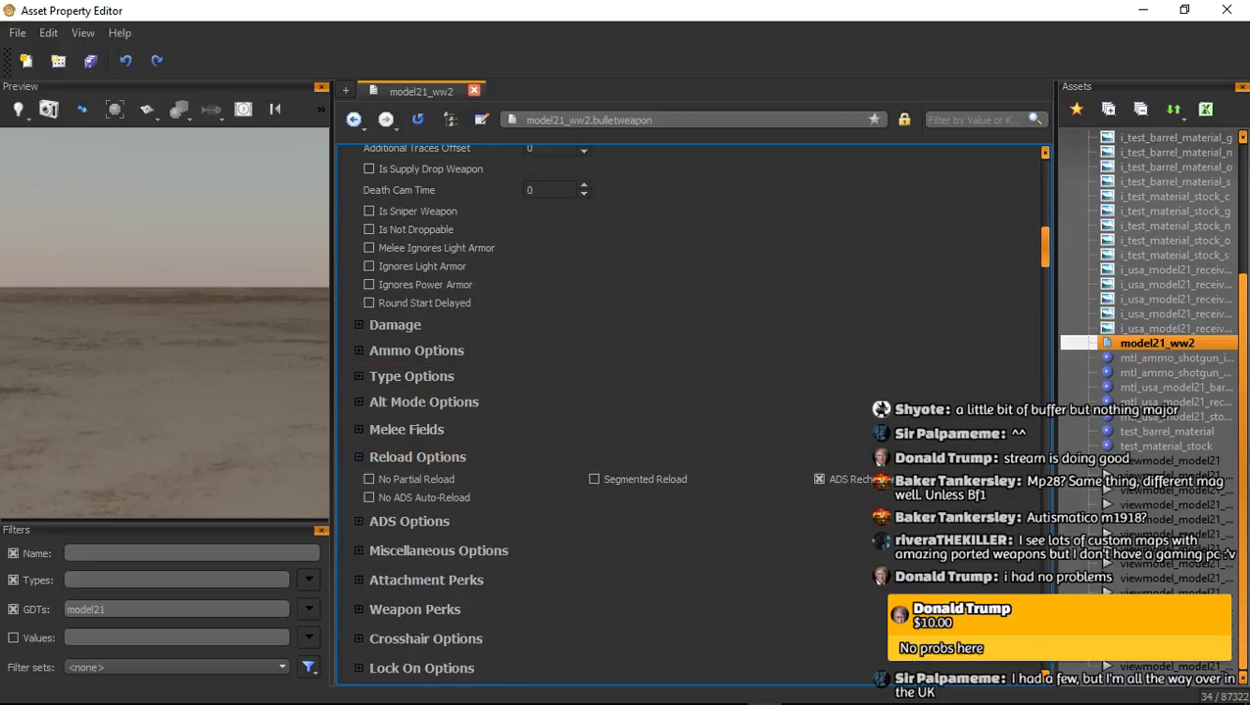
pyautogui.click(416, 456)
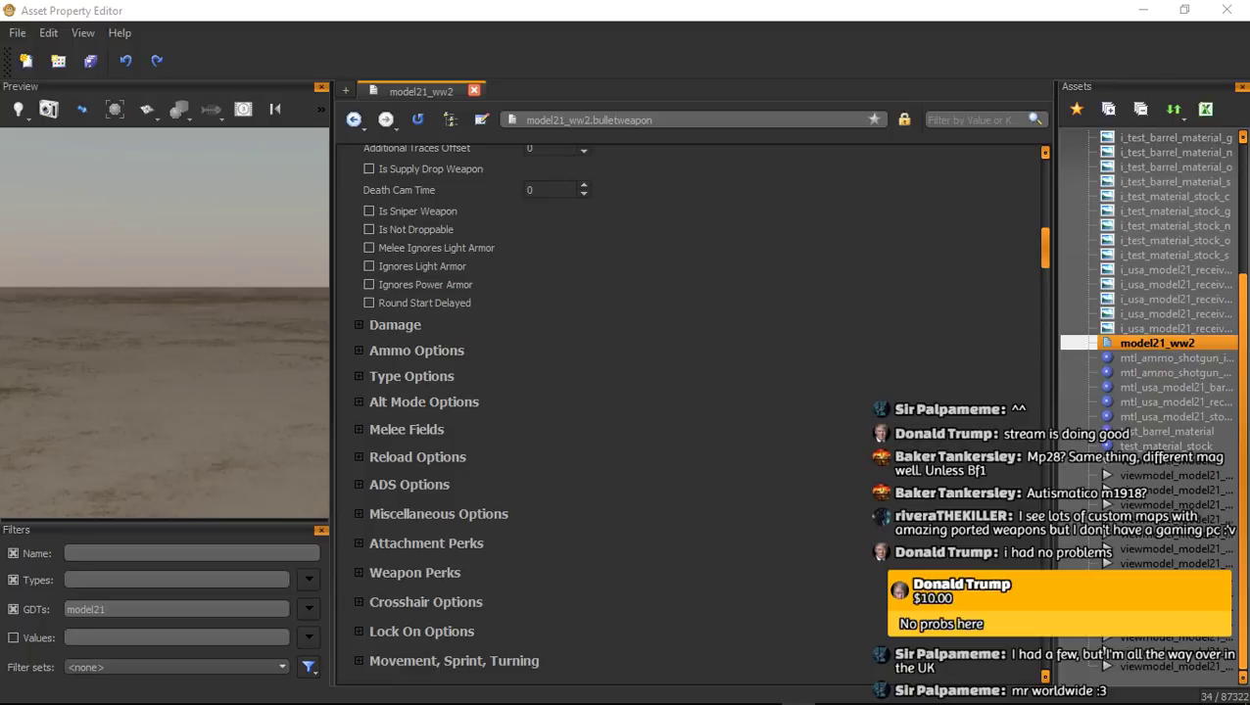
# Set Melee Damage to 150 in the Melee Fields of model21_ww2 and collapse that section
pyautogui.scroll(-1, 406, 373)
pyautogui.click(407, 372)
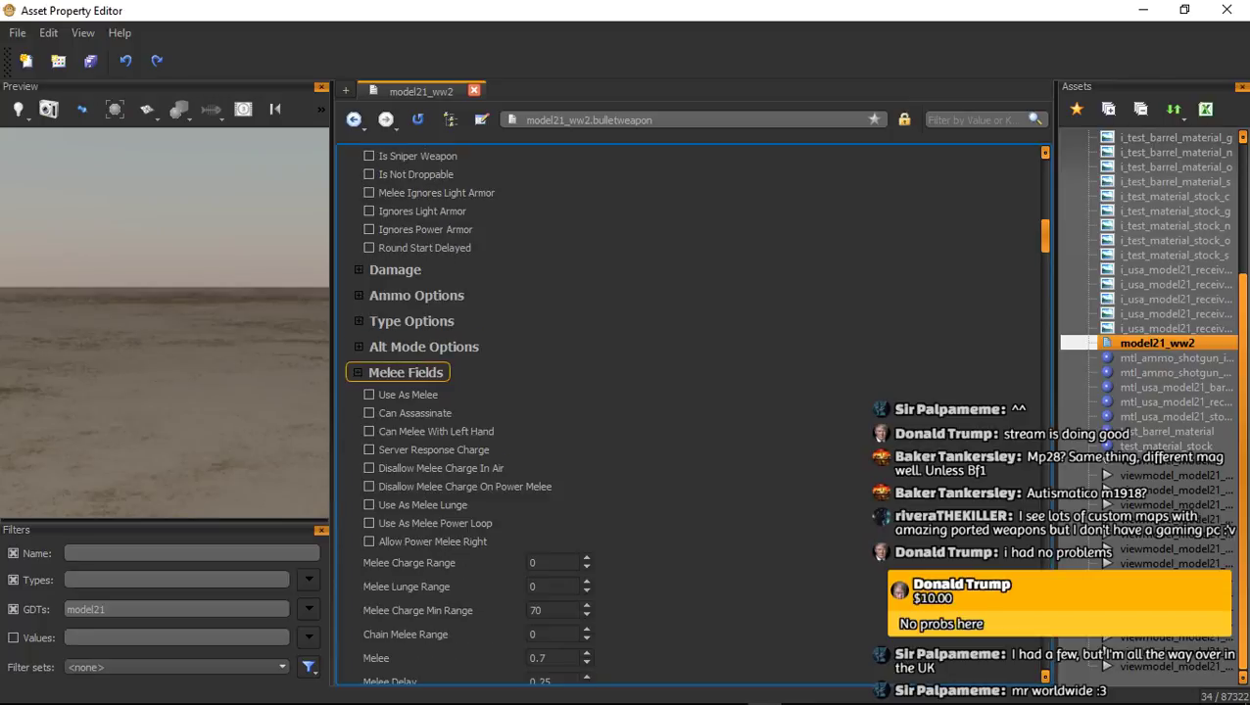
pyautogui.scroll(-12, 406, 395)
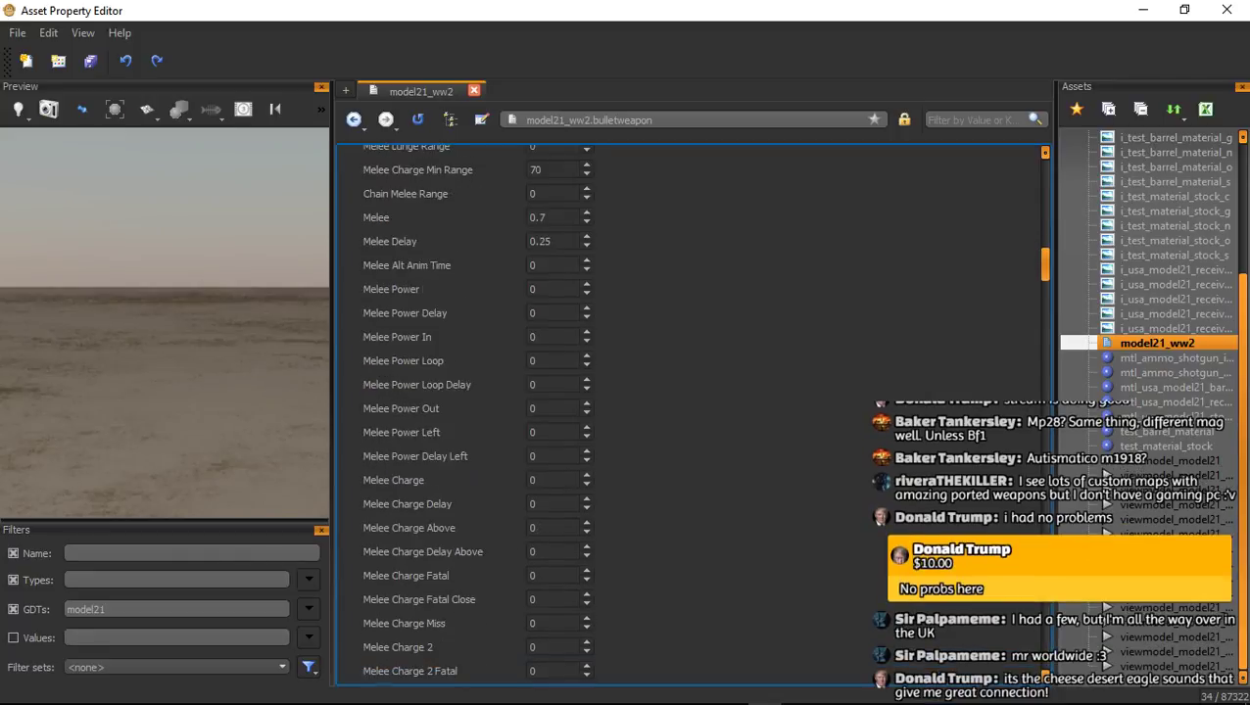
pyautogui.scroll(-3, 461, 412)
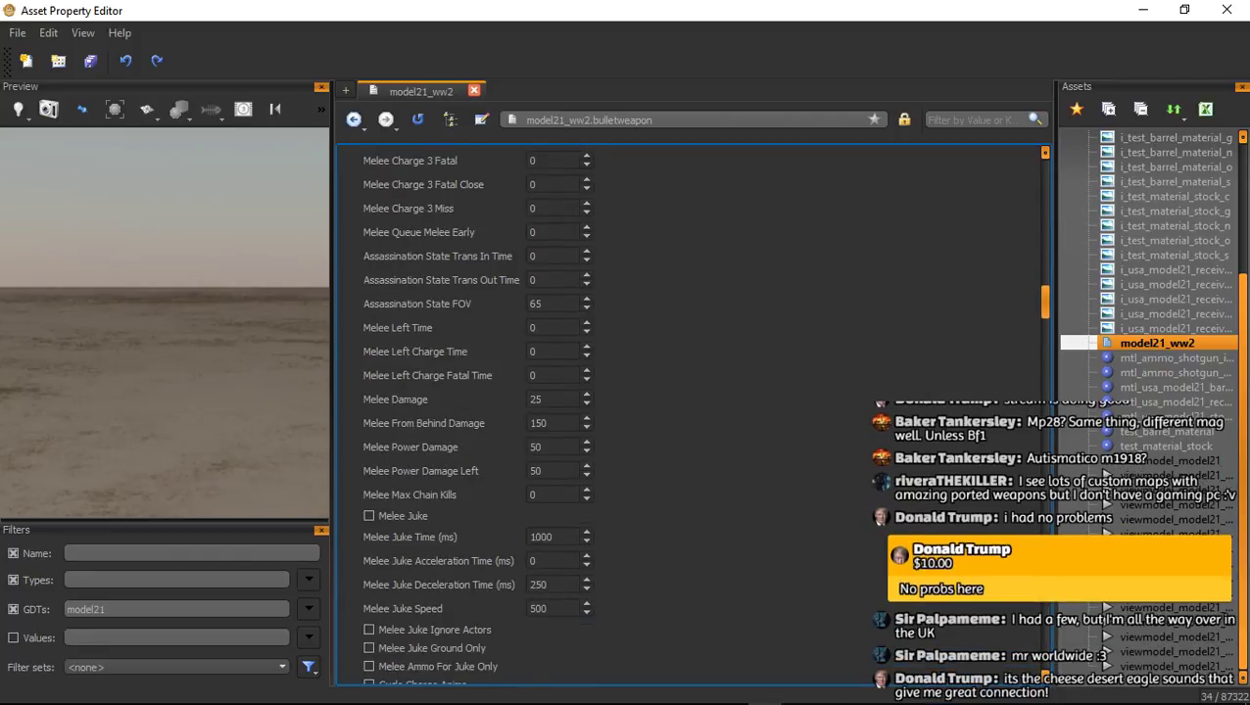
pyautogui.doubleClick(536, 399)
pyautogui.write('150')
pyautogui.press('Return')
pyautogui.scroll(12, 588, 411)
pyautogui.click(380, 207)
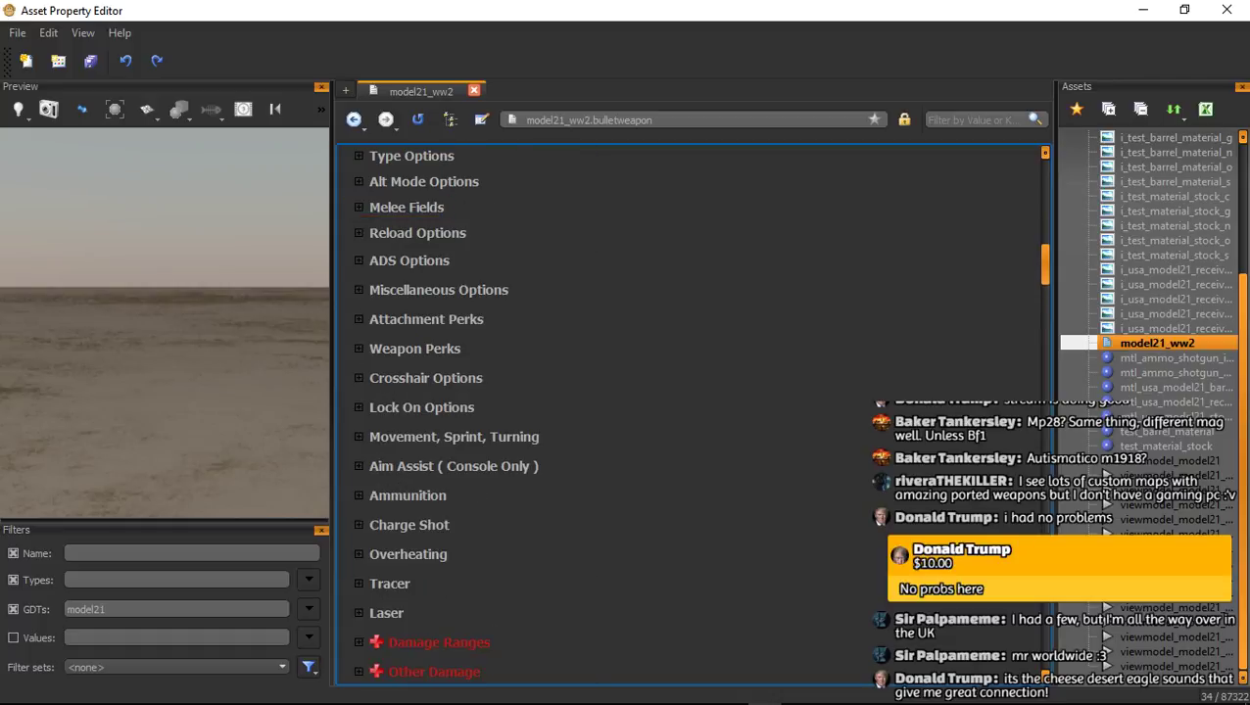
# Look through the Attachment Perks, Miscellaneous, ADS, Movement, Sprint, Turning and Aim Assist sections of model21_ww2
pyautogui.hotkey('alt', 'Tab')
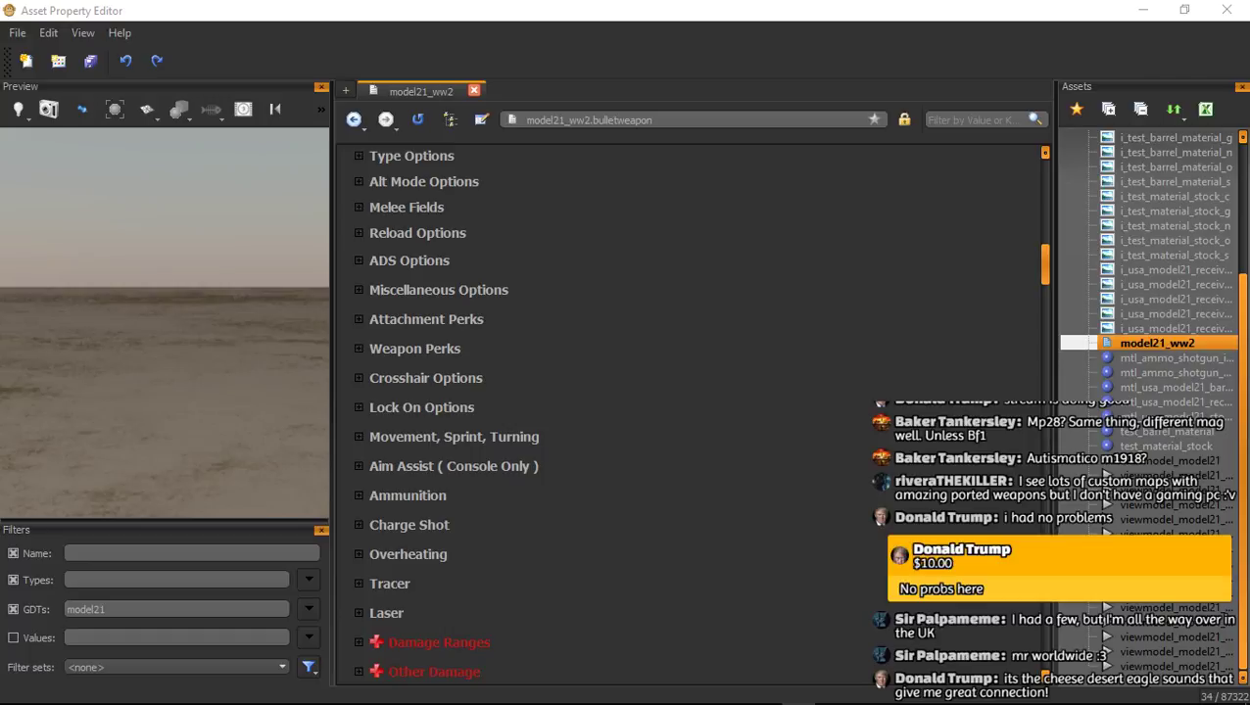
pyautogui.hotkey('alt', 'Tab')
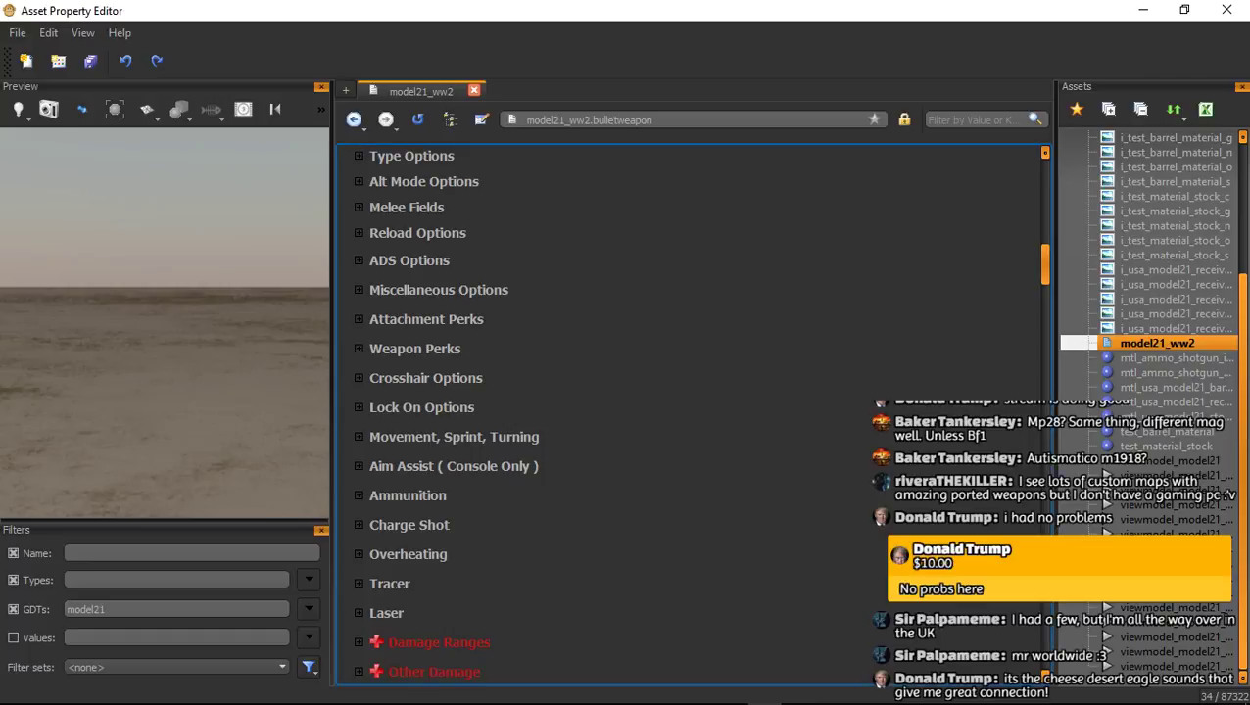
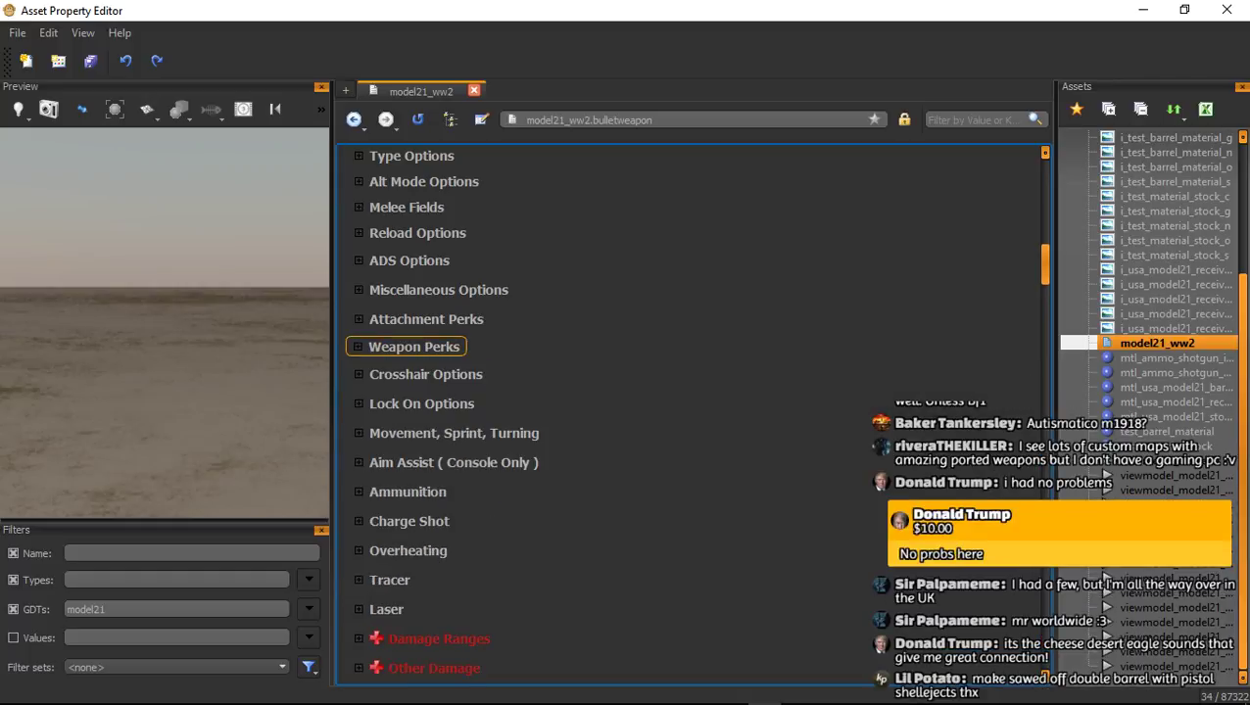
pyautogui.click(426, 319)
pyautogui.click(426, 319)
pyautogui.click(437, 290)
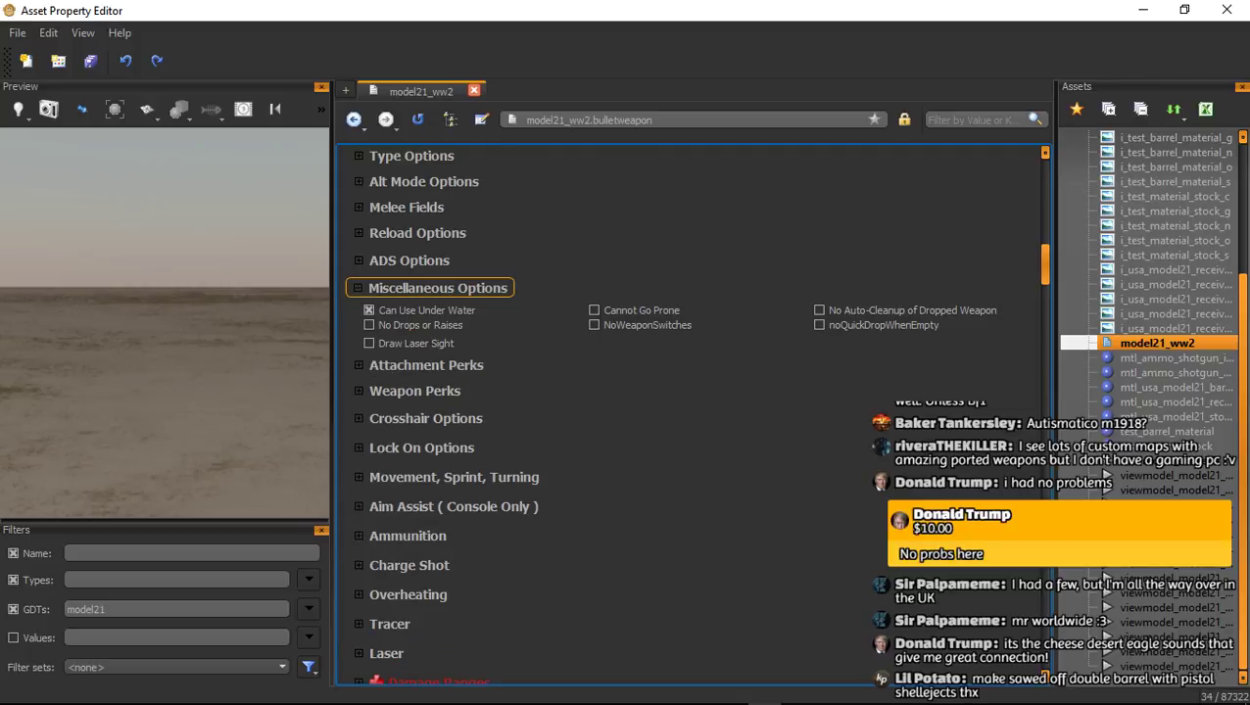
pyautogui.click(438, 288)
pyautogui.click(408, 259)
pyautogui.click(409, 259)
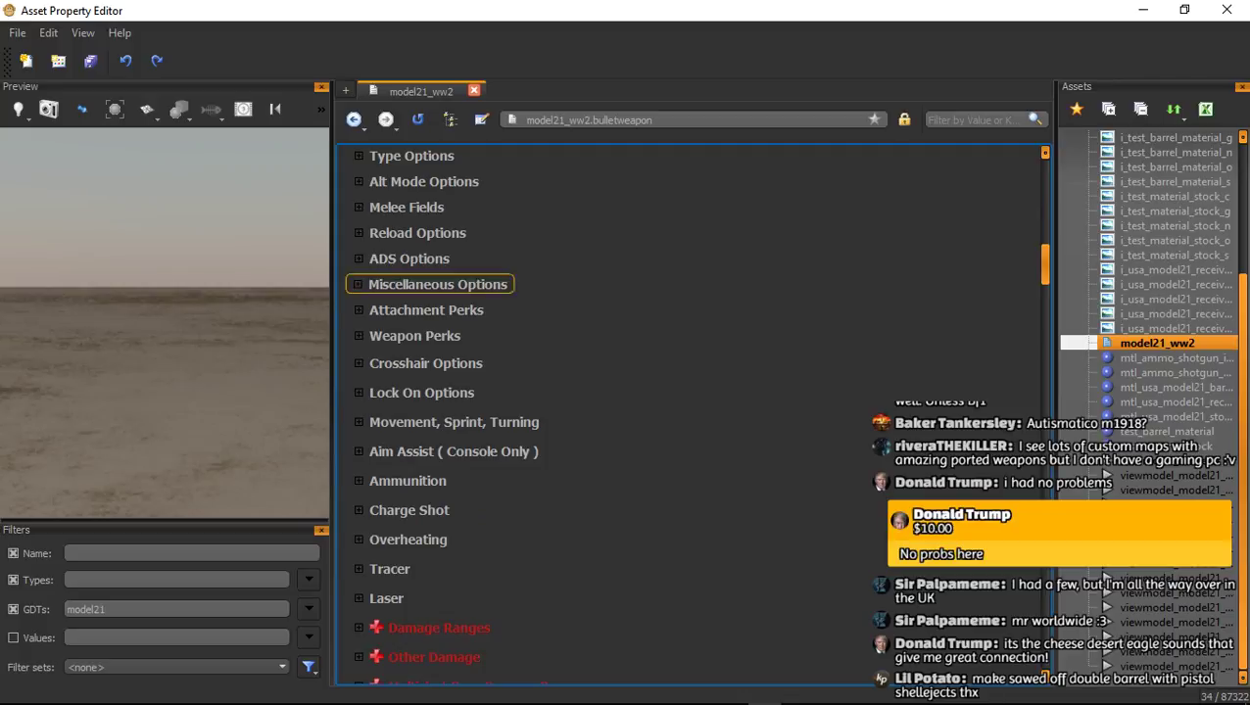
pyautogui.scroll(-1, 425, 362)
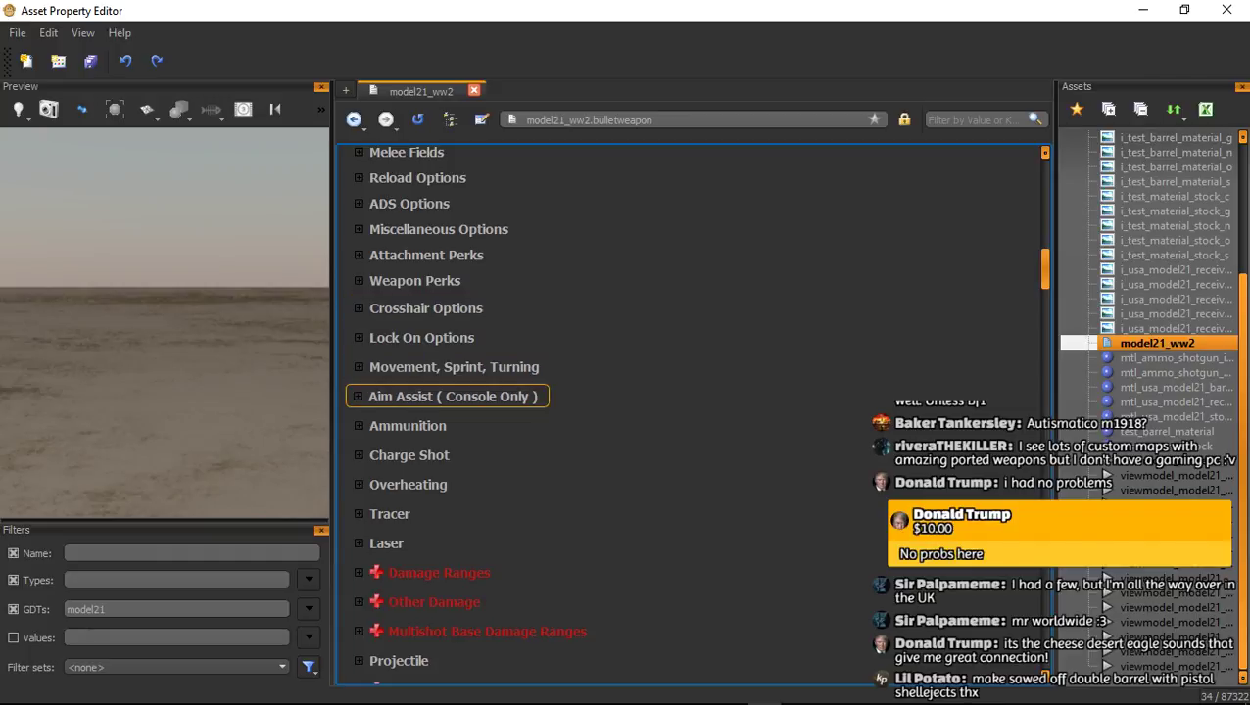
pyautogui.click(452, 367)
pyautogui.click(453, 365)
pyautogui.click(447, 391)
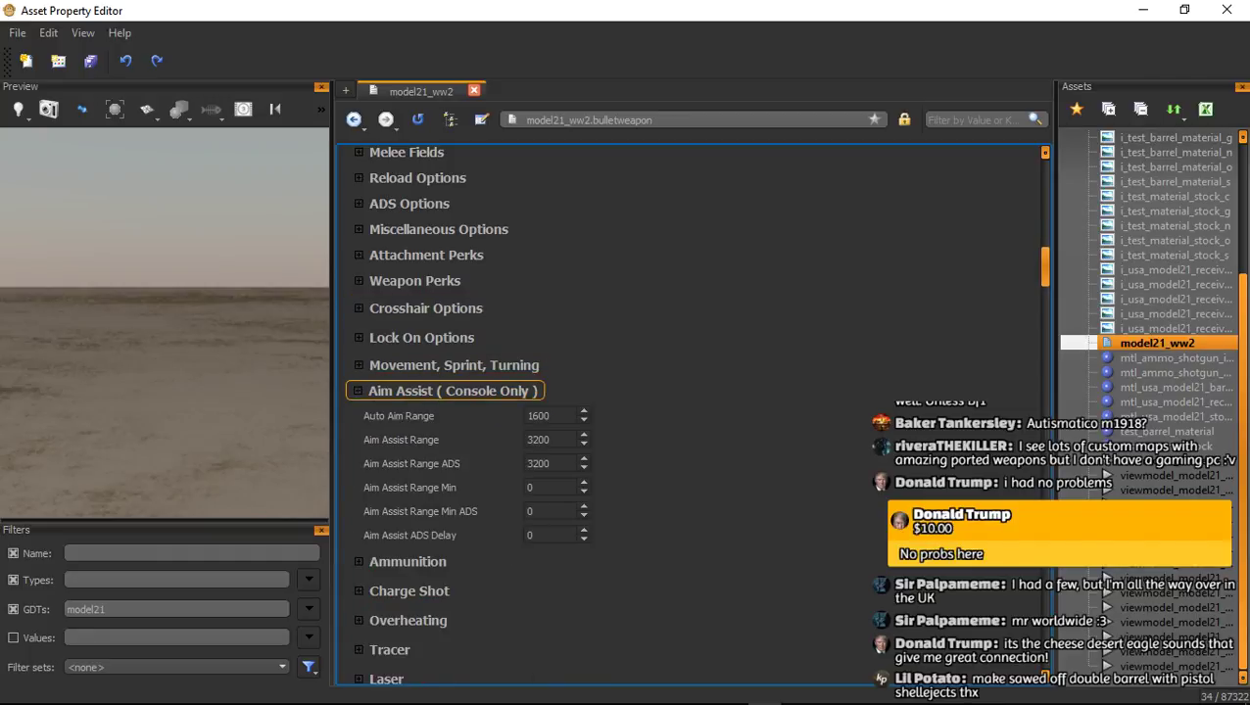
pyautogui.click(447, 391)
# Set both the Ammo Name and the Ammo Display Name of model21_ww2 to "12 gauge sawed off"
pyautogui.click(408, 418)
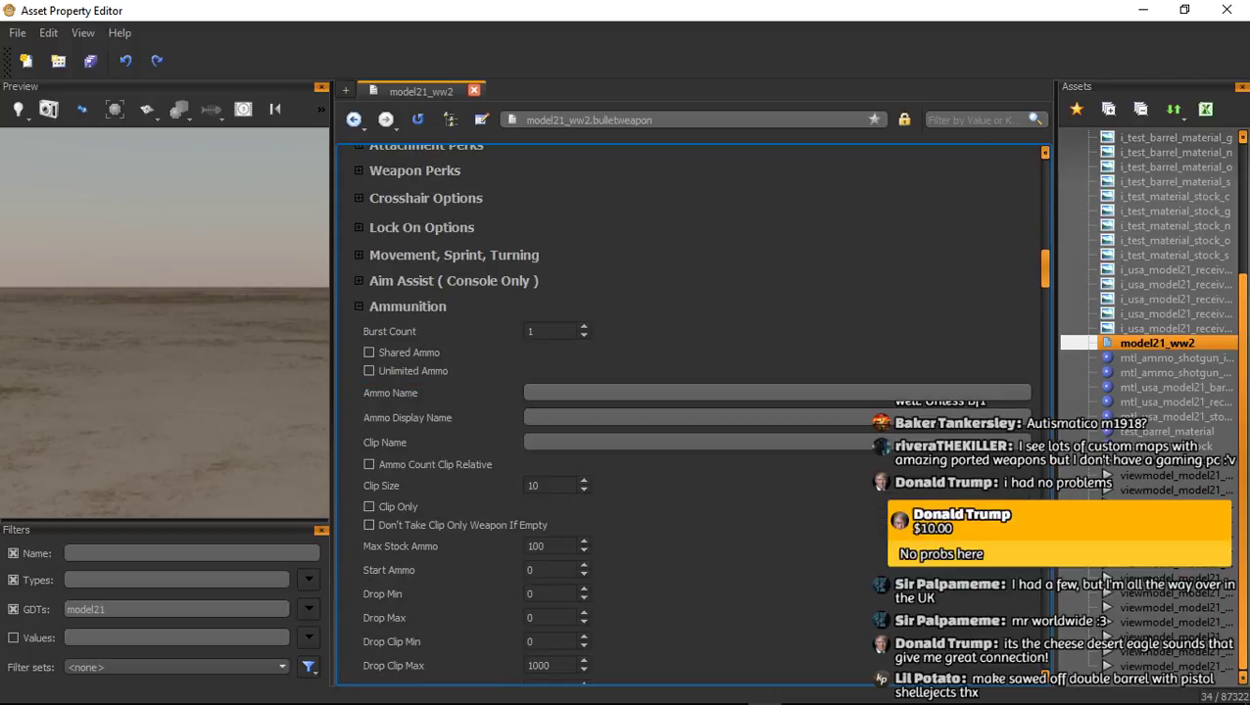
pyautogui.click(589, 393)
pyautogui.write('12 gauge')
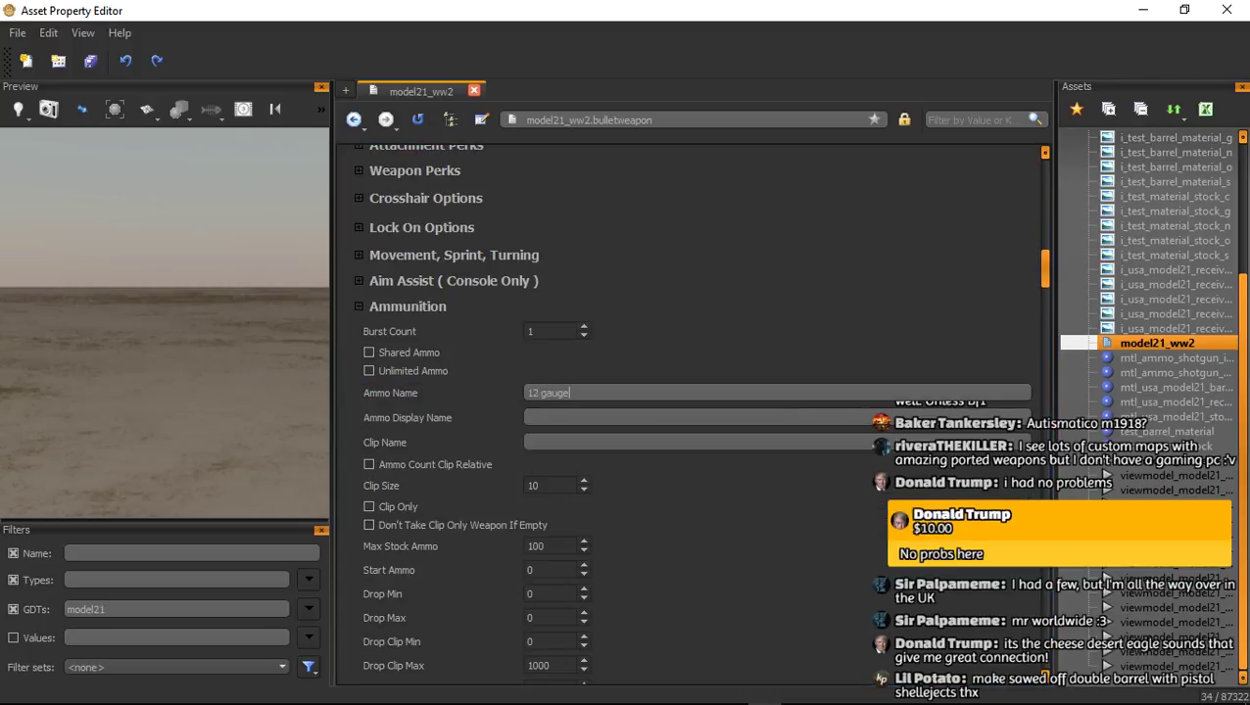
pyautogui.write(' sawed off')
pyautogui.hotkey('ctrl', 'a')
pyautogui.hotkey('ctrl', 'c')
pyautogui.press('Tab')
pyautogui.hotkey('ctrl', 'v')
# Set the weapon's Clip Name to "12 gauge" and its Clip Size to 2
pyautogui.press('Tab')
pyautogui.write('12gauge')
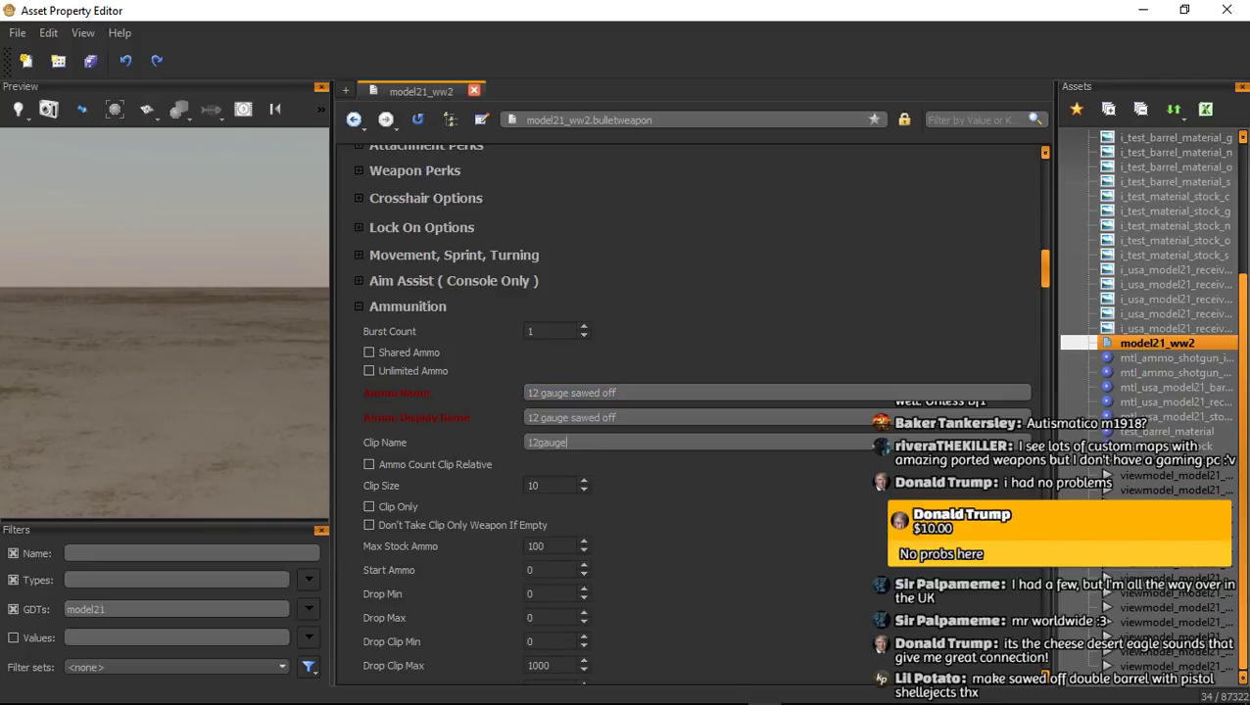
pyautogui.press('Left')
pyautogui.press('Left')
pyautogui.press('Left')
pyautogui.press('Left')
pyautogui.press('Left')
pyautogui.press('Tab')
pyautogui.press('Tab')
pyautogui.write('2')
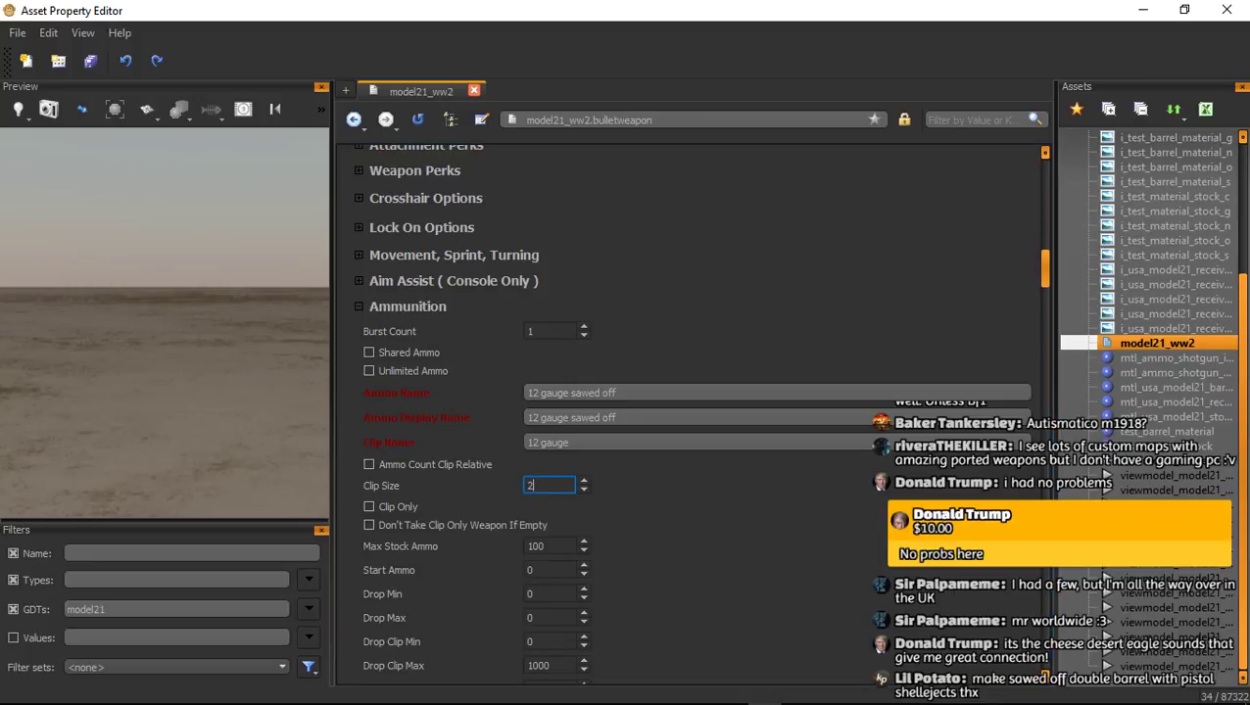
pyautogui.click(719, 510)
# Set both Max Stock Ammo and Start Ammo of model21_ww2 to 60, checking the reference weapon file
pyautogui.scroll(-1, 720, 509)
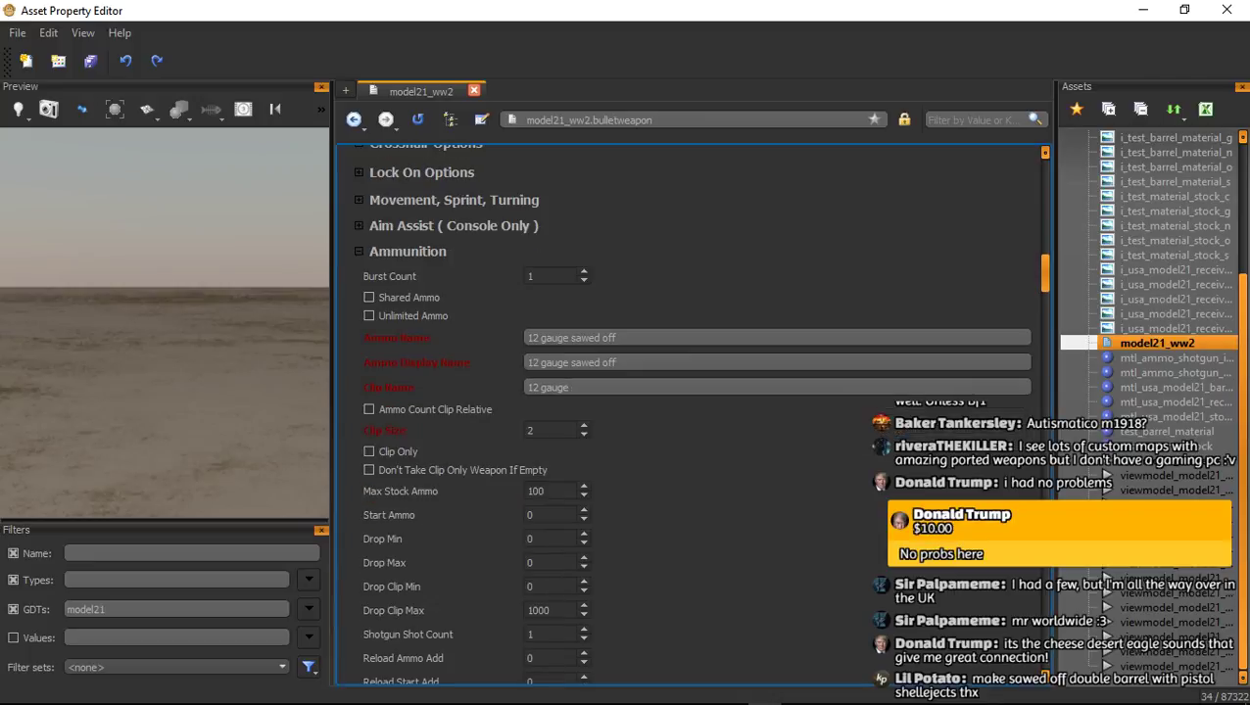
pyautogui.moveTo(554, 492); pyautogui.dragTo(521, 492)
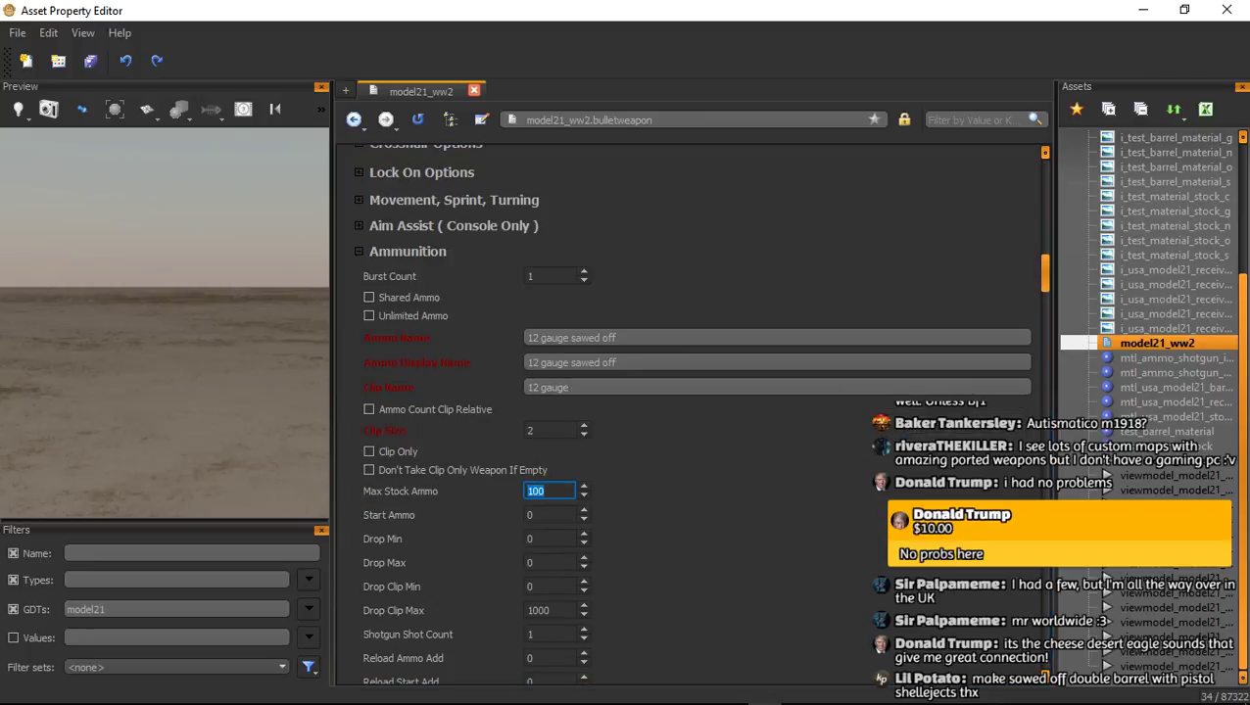
pyautogui.hotkey('alt', 'Tab')
pyautogui.hotkey('alt', 'Tab')
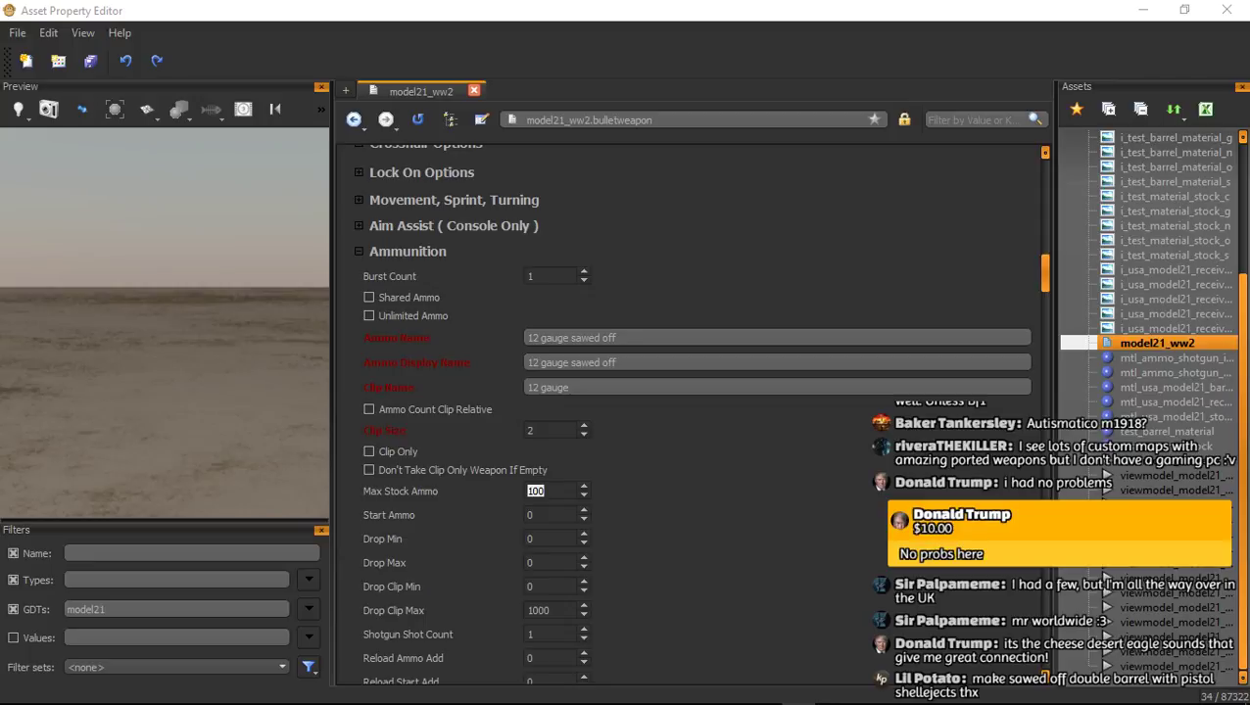
pyautogui.scroll(-1, 685, 411)
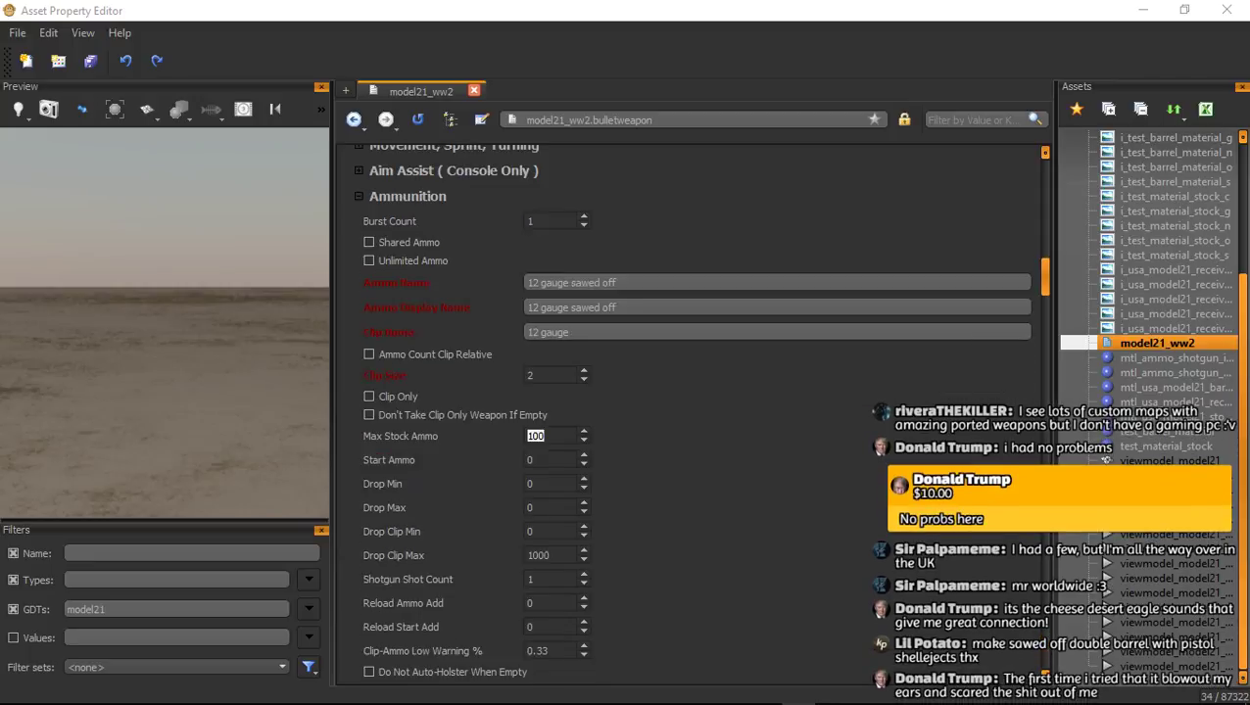
pyautogui.click(543, 436)
pyautogui.hotkey('alt', 'Tab')
pyautogui.hotkey('alt', 'Tab')
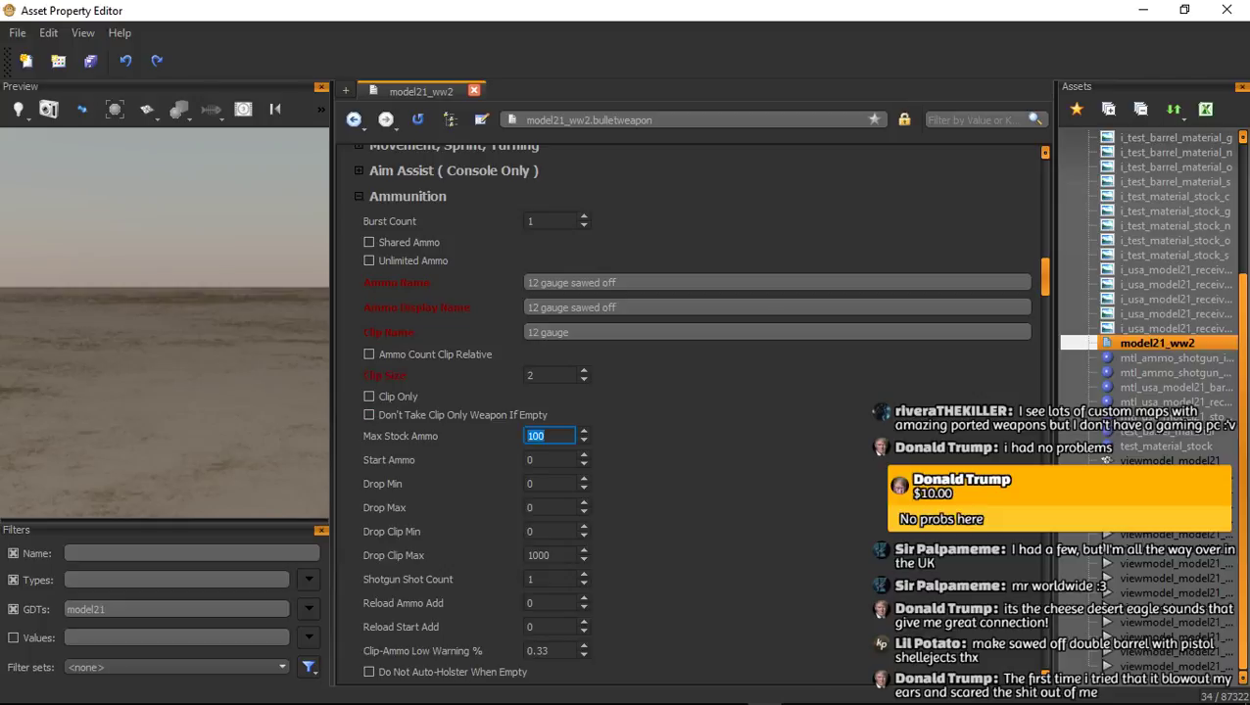
pyautogui.write('60')
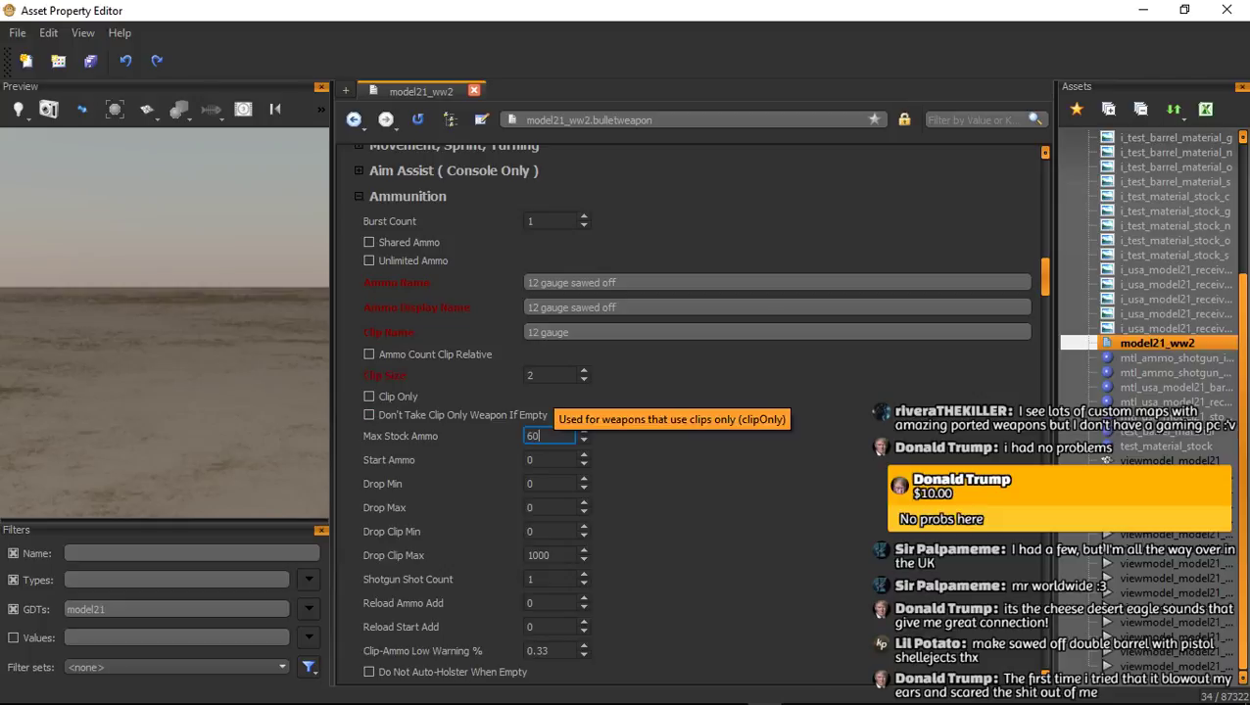
pyautogui.press('Tab')
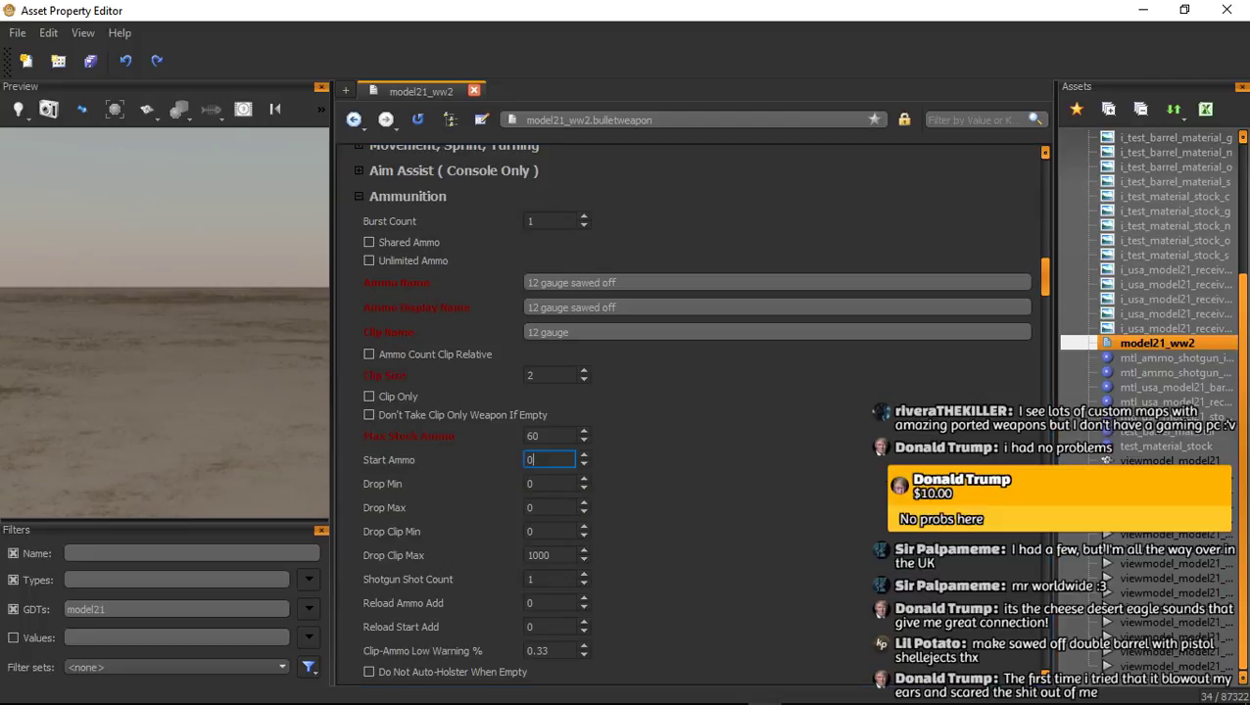
pyautogui.write('60')
pyautogui.press('Tab')
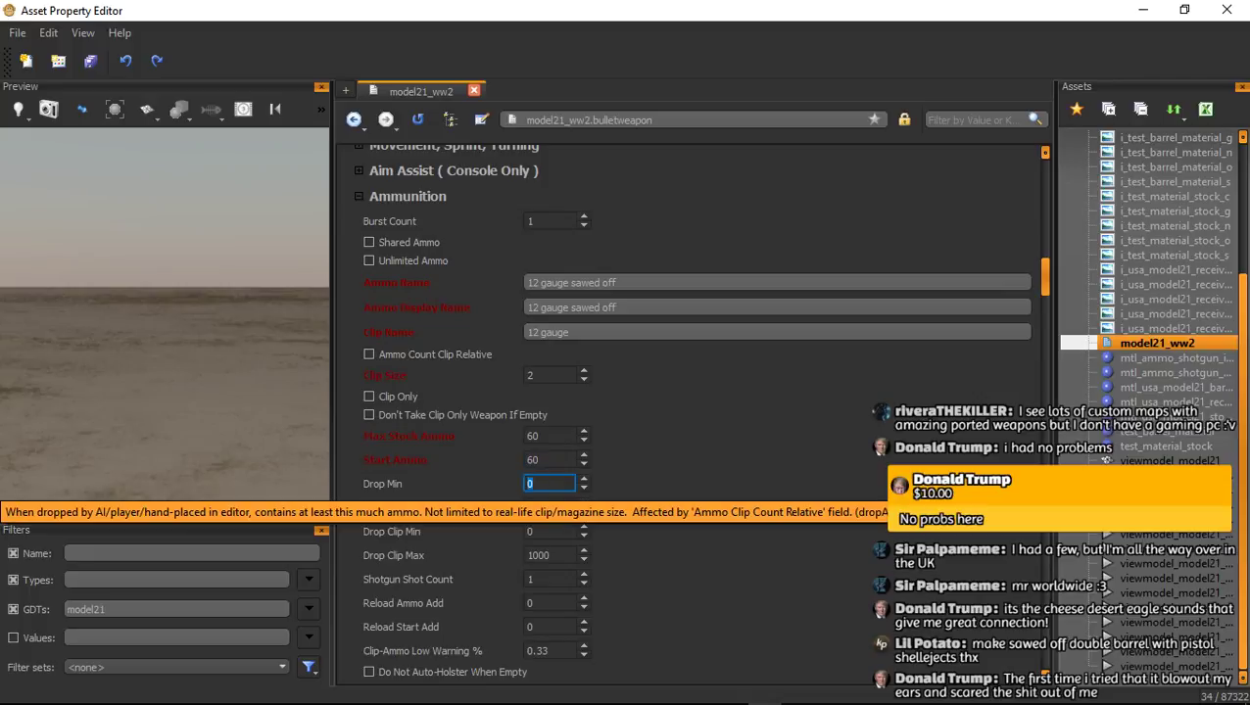
# Set the weapon's Drop Min to 15 and Drop Max to 20 in the Ammunition section
pyautogui.write('15')
pyautogui.press('Tab')
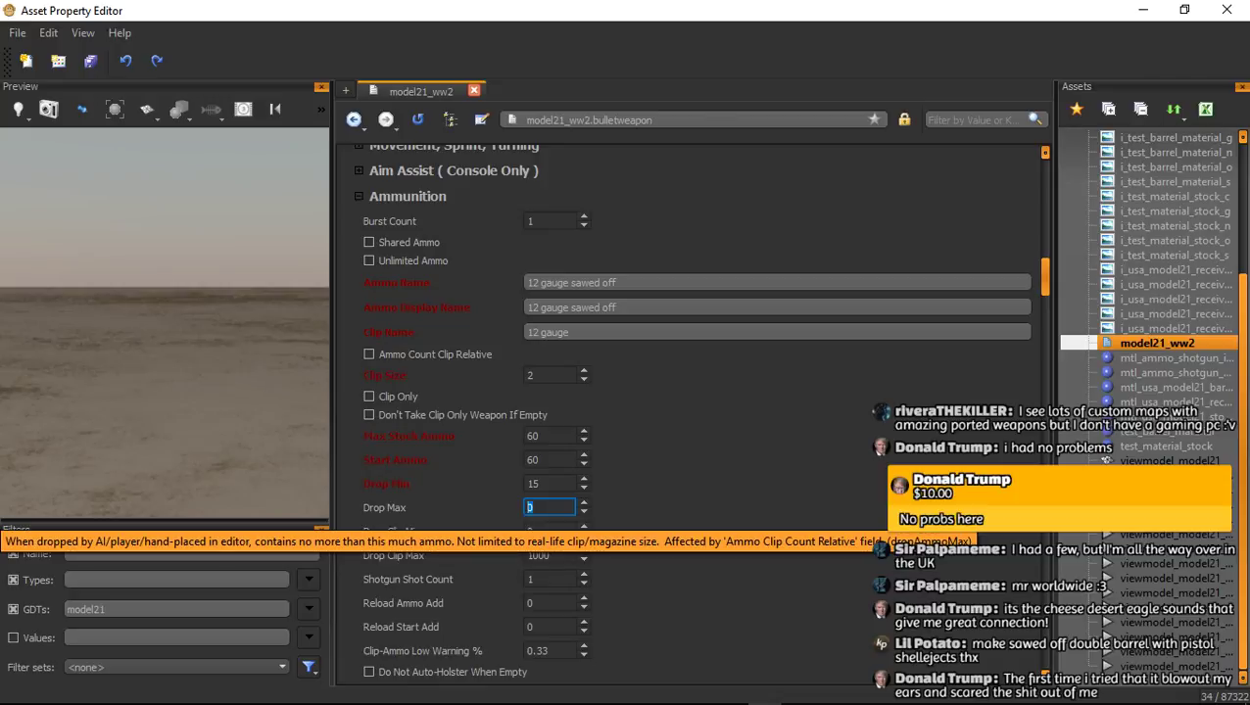
pyautogui.write('20')
pyautogui.press('Tab')
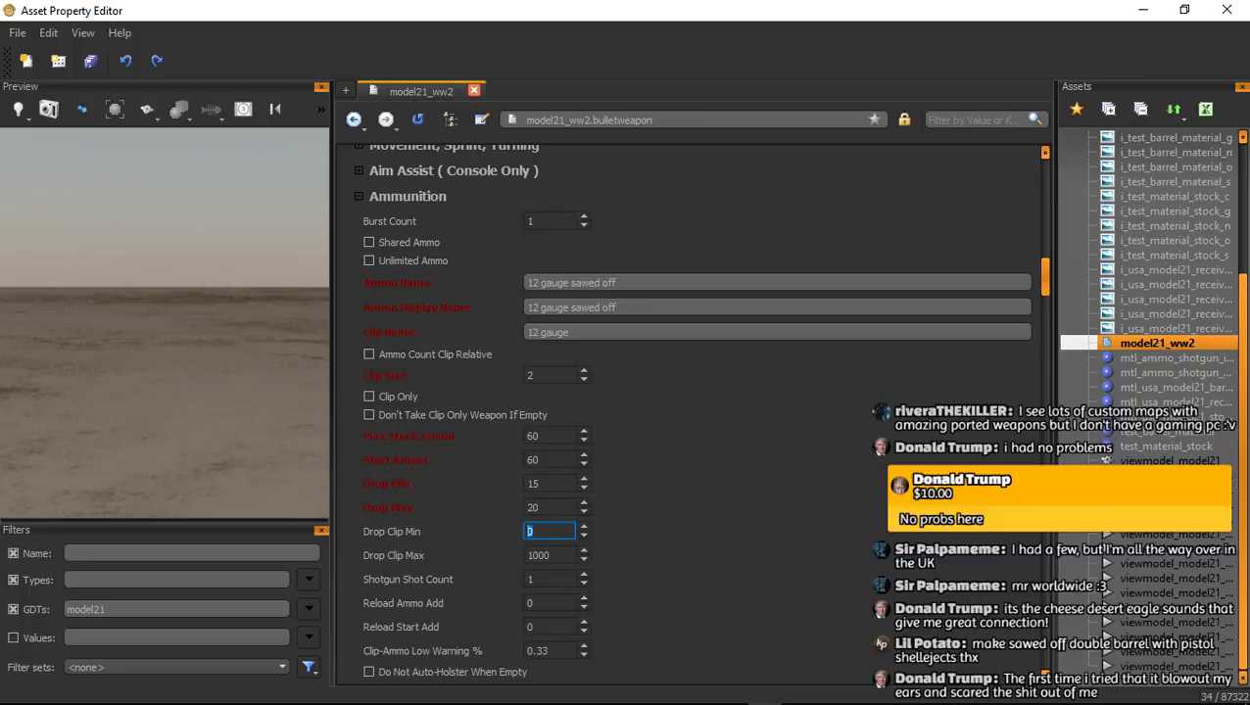
# Set Drop Clip Min to 2 and Shotgun Shot Count to 8 for model21_ww2
pyautogui.write('2')
pyautogui.press('Tab')
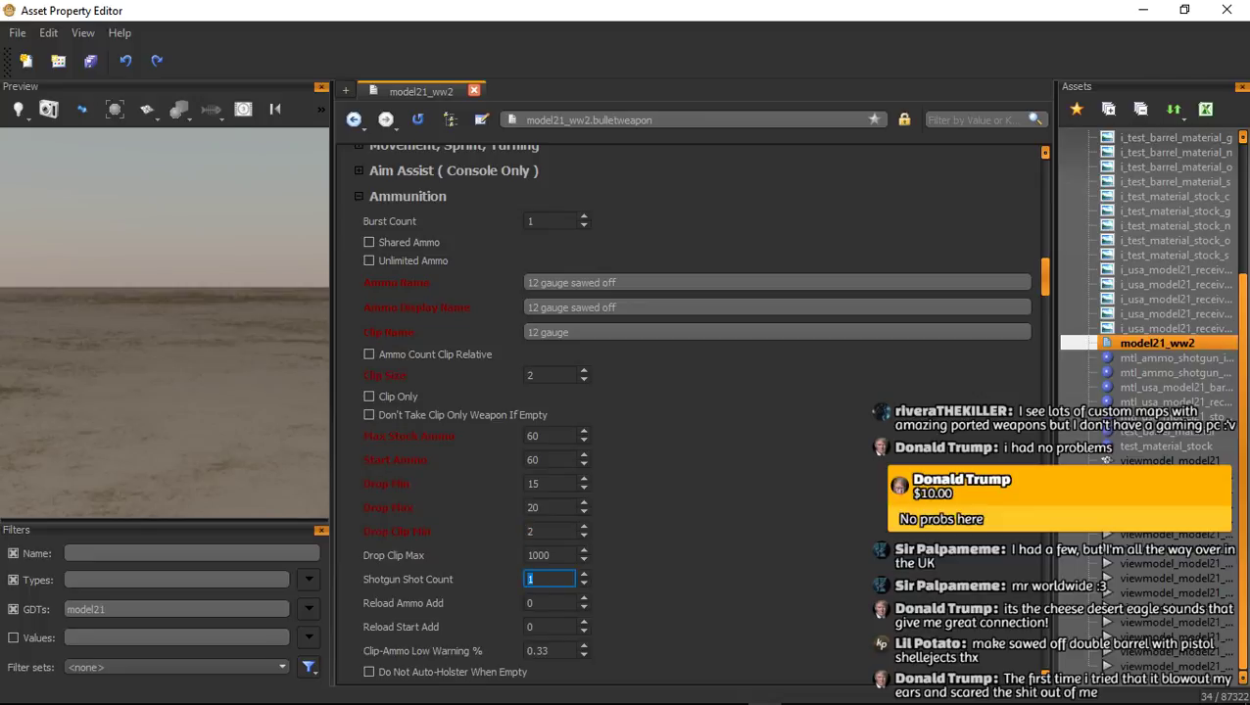
pyautogui.write('8')
pyautogui.press('Return')
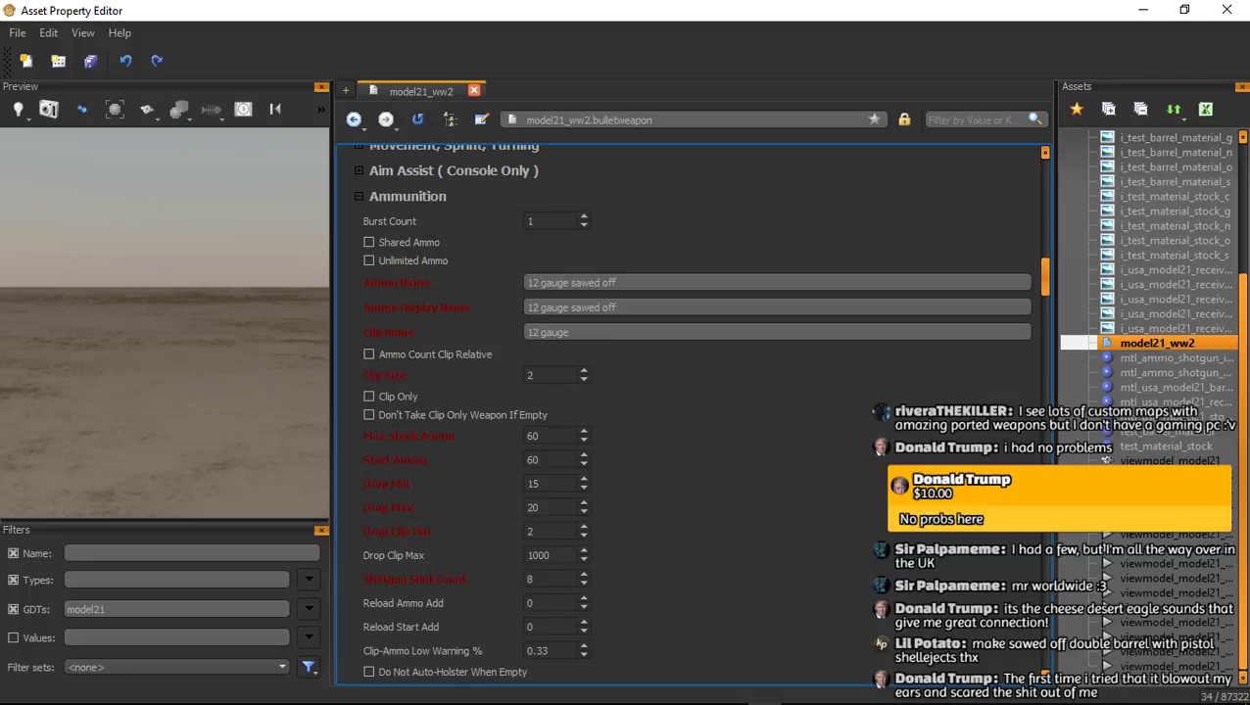
# Enable Ammo Count Clip Relative and collapse the Ammunition section
pyautogui.scroll(-3, 690, 415)
pyautogui.scroll(3, 689, 416)
pyautogui.scroll(-2, 689, 415)
pyautogui.scroll(2, 689, 416)
pyautogui.click(370, 354)
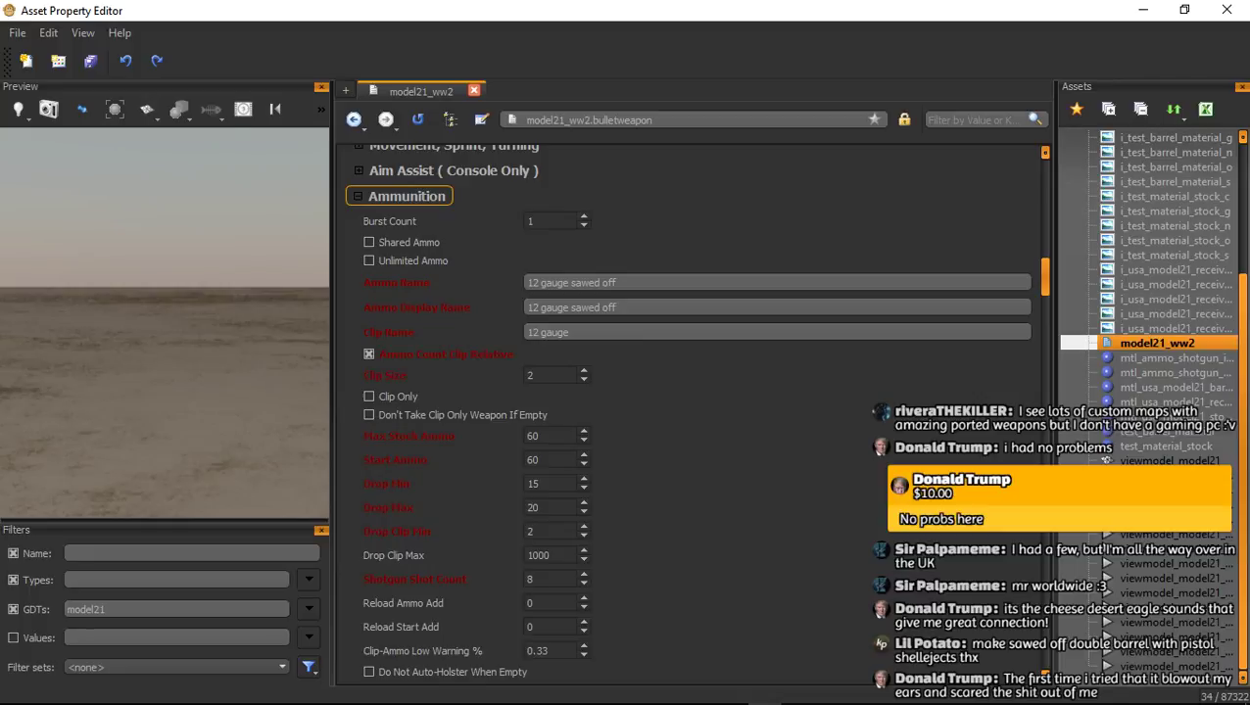
pyautogui.click(407, 196)
# Set the Tracer Type to smg, Enemy Tracer Type to smg_enemy and Underwater Tracer Type to smg_uw, and collapse the Tracer section
pyautogui.click(390, 281)
pyautogui.click(558, 308)
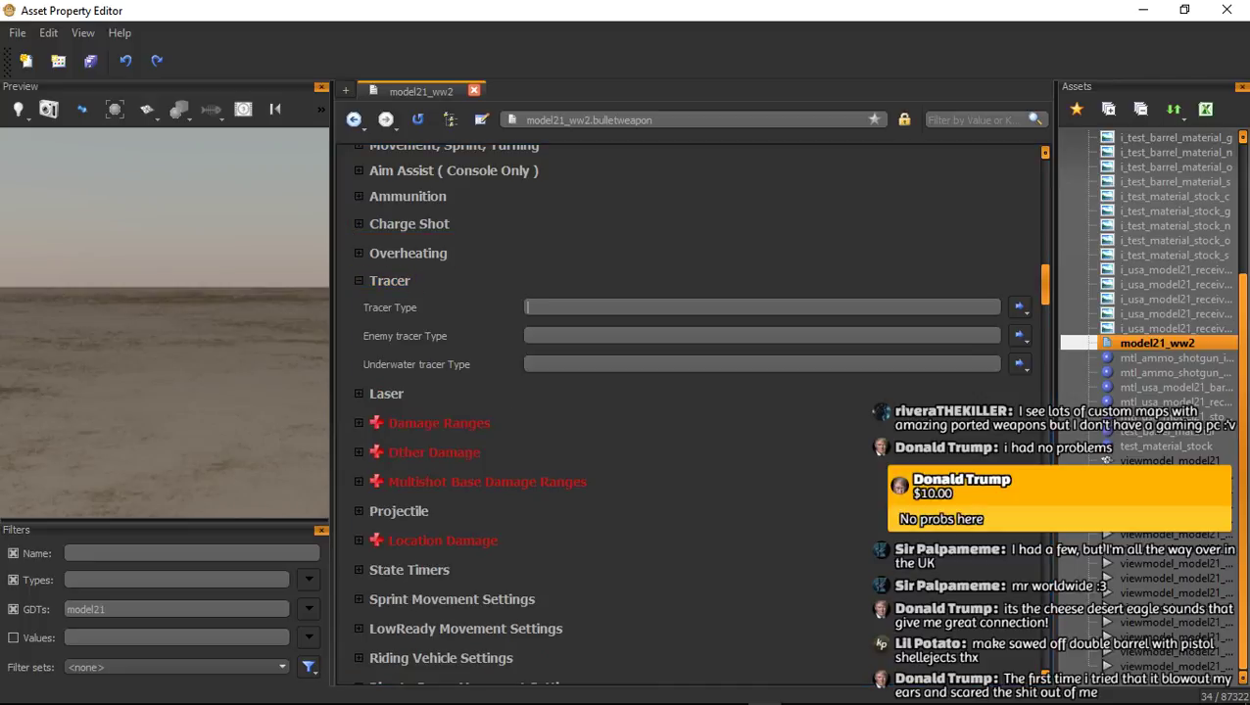
pyautogui.write('smg')
pyautogui.press('Down')
pyautogui.press('Tab')
pyautogui.write('smg_enemy')
pyautogui.press('Down')
pyautogui.press('Down')
pyautogui.press('Tab')
pyautogui.write('s')
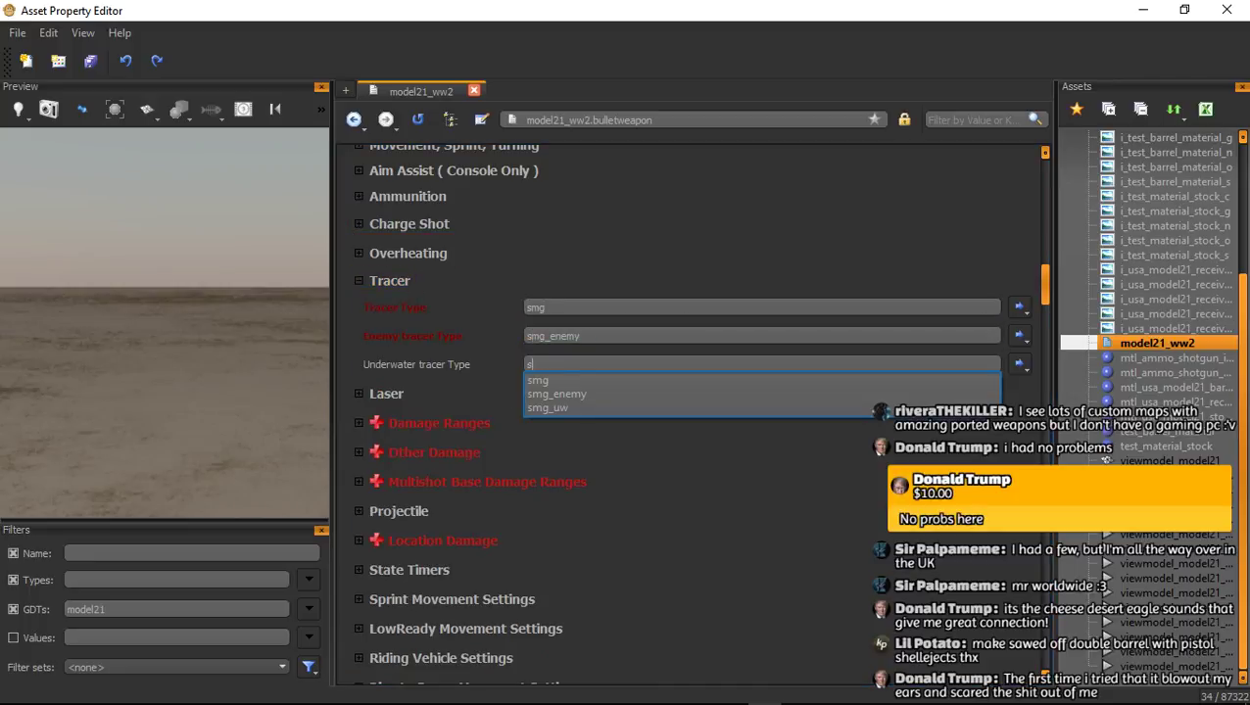
pyautogui.click(548, 408)
pyautogui.click(390, 281)
pyautogui.click(406, 252)
pyautogui.click(407, 252)
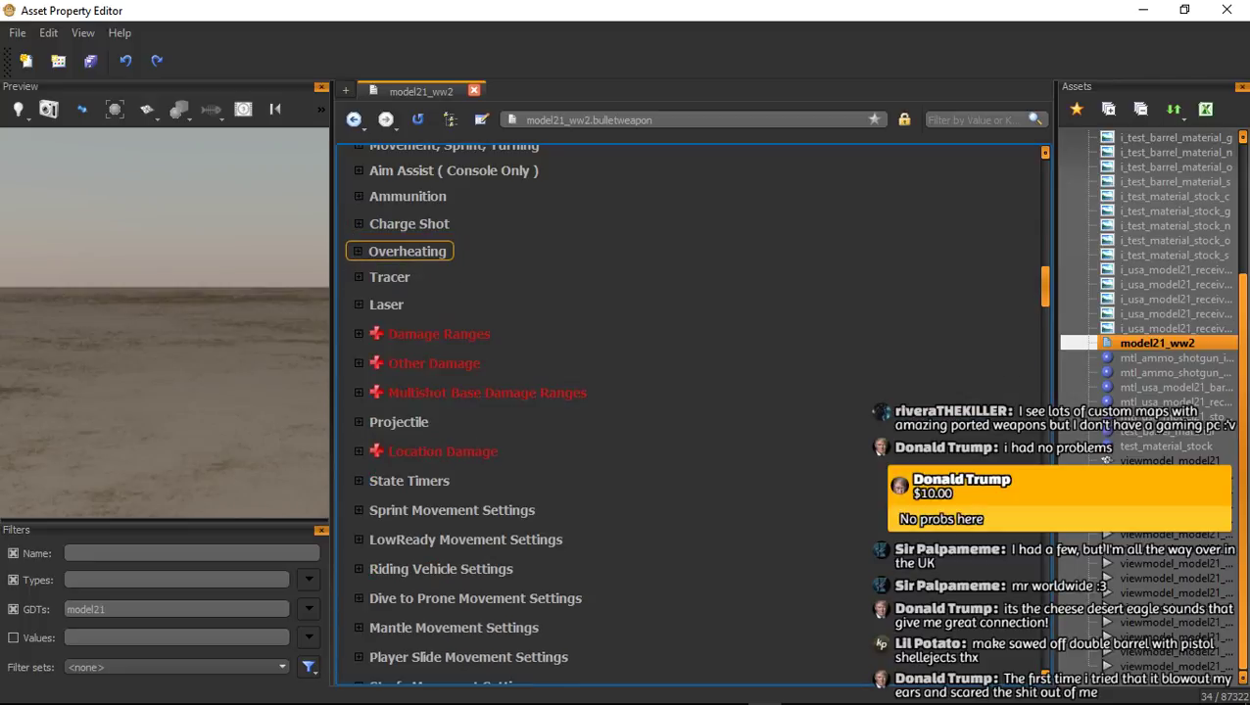
pyautogui.click(409, 223)
pyautogui.click(409, 222)
# In Damage Ranges, set Damage 1 (MAX) to 200 and Range 1 to 256, using the reference weapon file
pyautogui.click(437, 330)
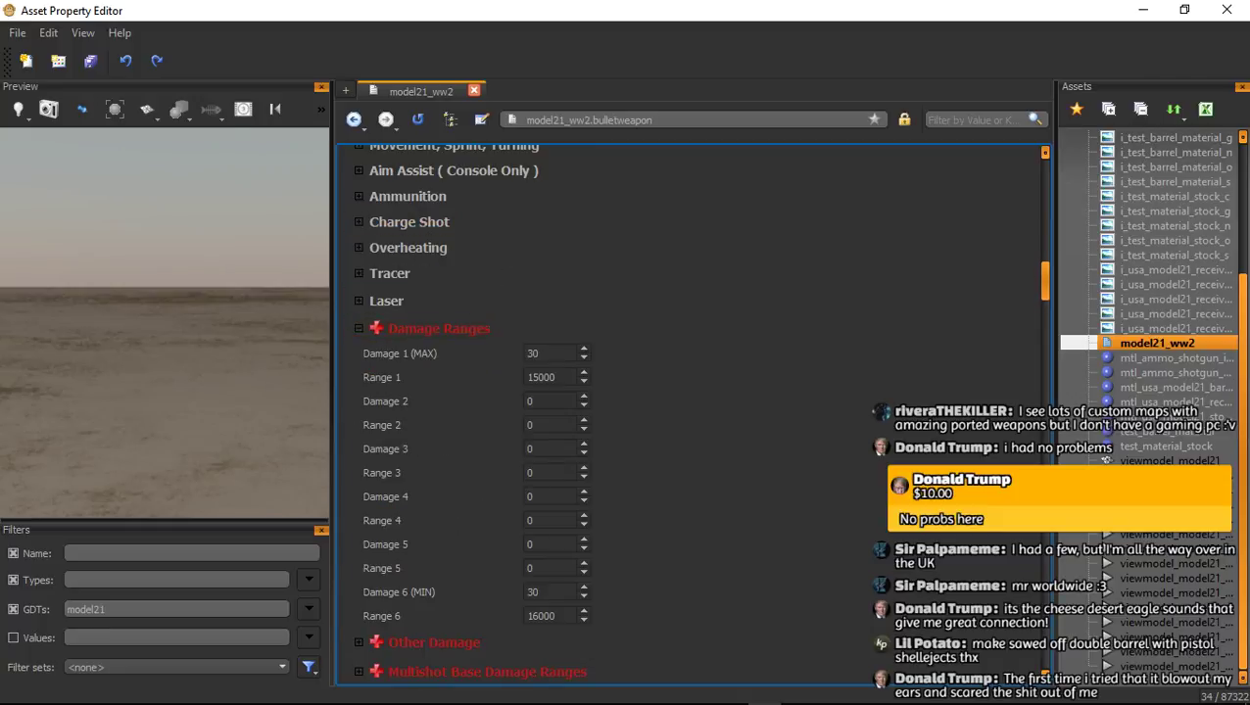
pyautogui.doubleClick(534, 353)
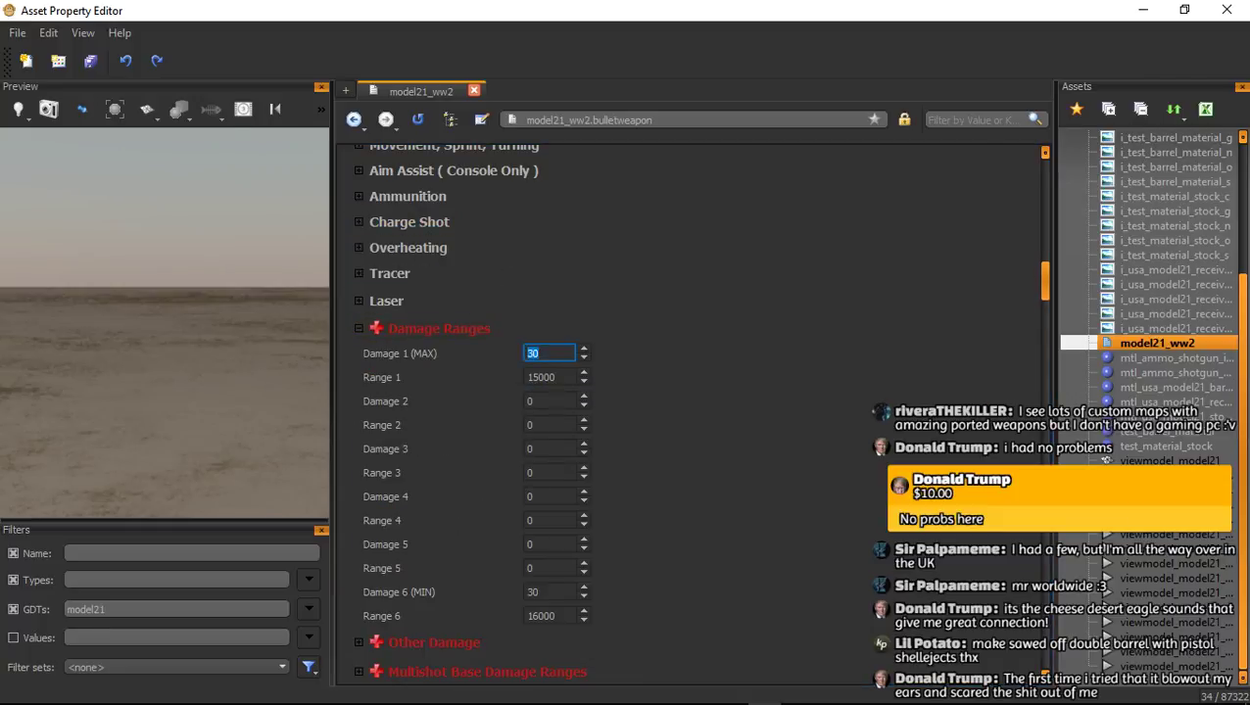
pyautogui.hotkey('alt', 'Tab')
pyautogui.hotkey('alt', 'Tab')
pyautogui.write('200')
pyautogui.press('Tab')
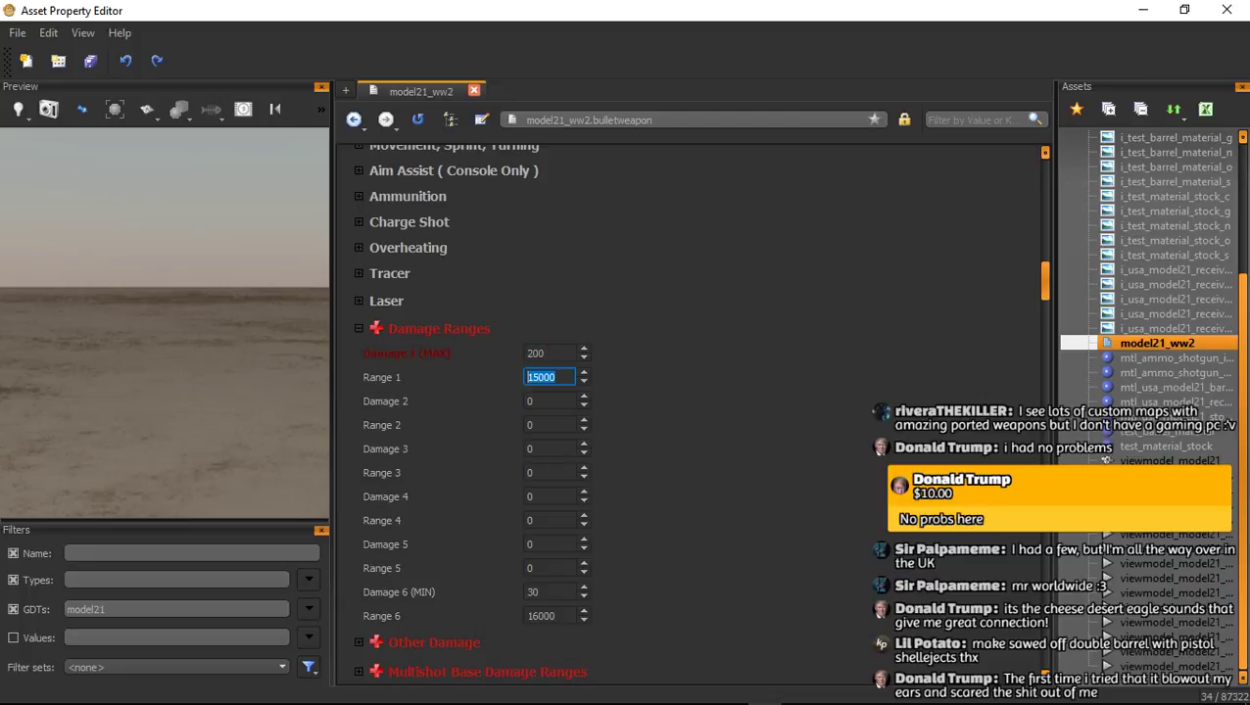
pyautogui.write('256')
pyautogui.press('Tab')
# Set Damage 6 (MIN) to 15 and Range 6 to 800, and collapse the Damage Ranges section
pyautogui.write('15')
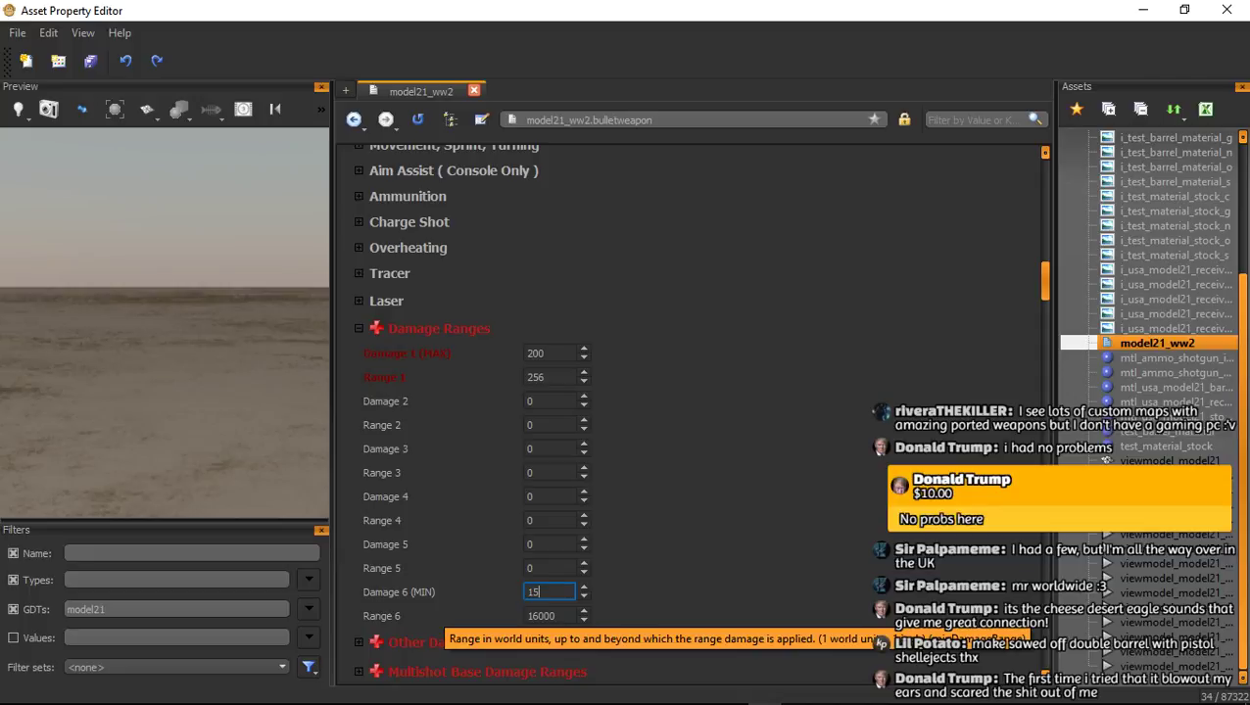
pyautogui.press('Tab')
pyautogui.write('14800')
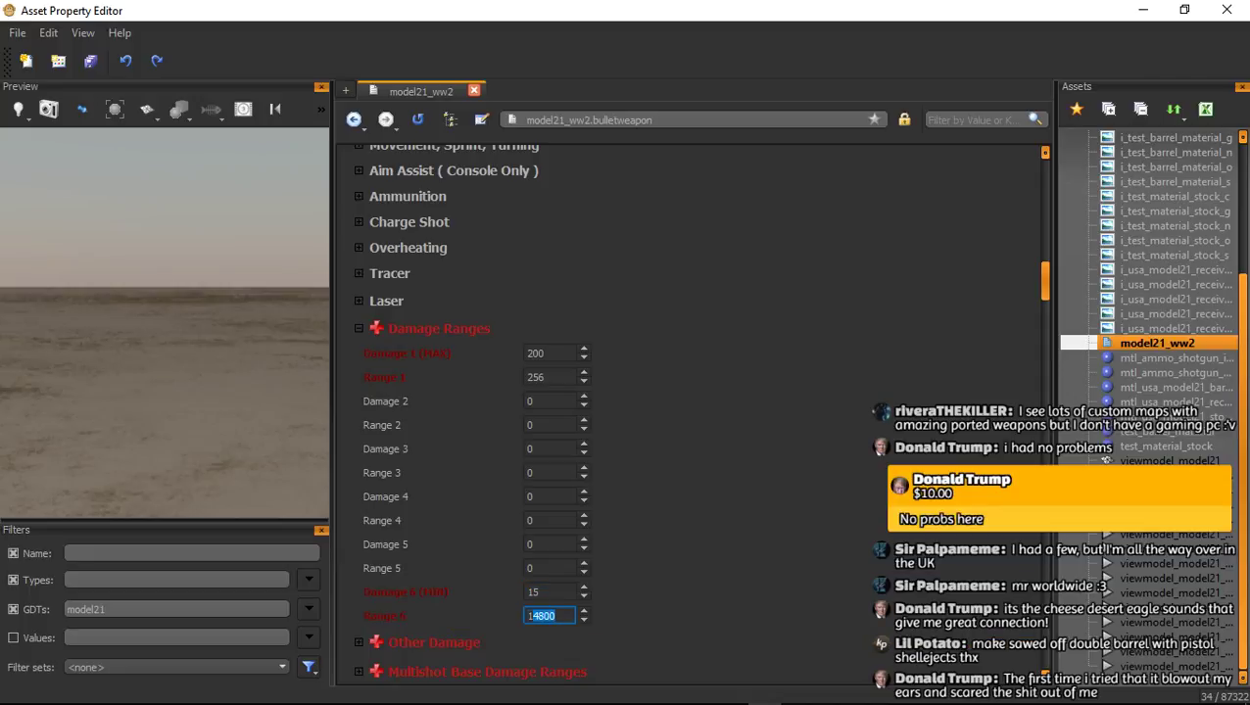
pyautogui.write('800')
pyautogui.press('Return')
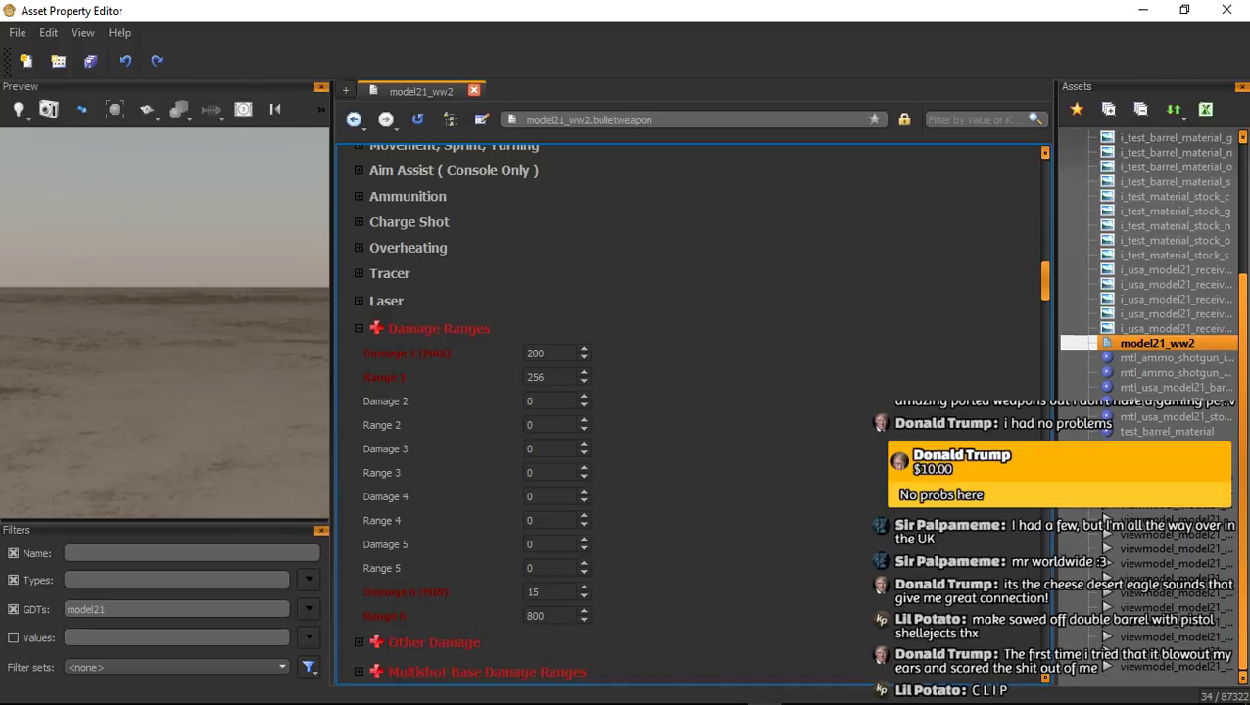
pyautogui.hotkey('alt', 'Tab')
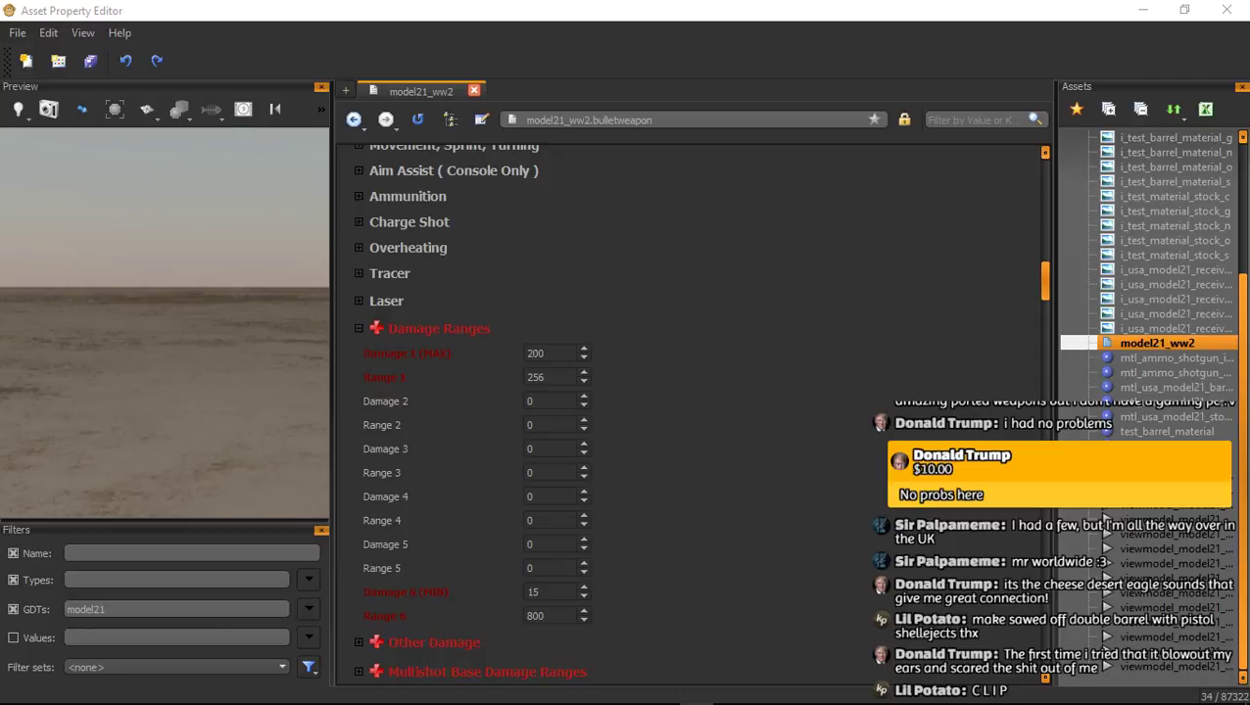
pyautogui.click(421, 329)
pyautogui.click(395, 414)
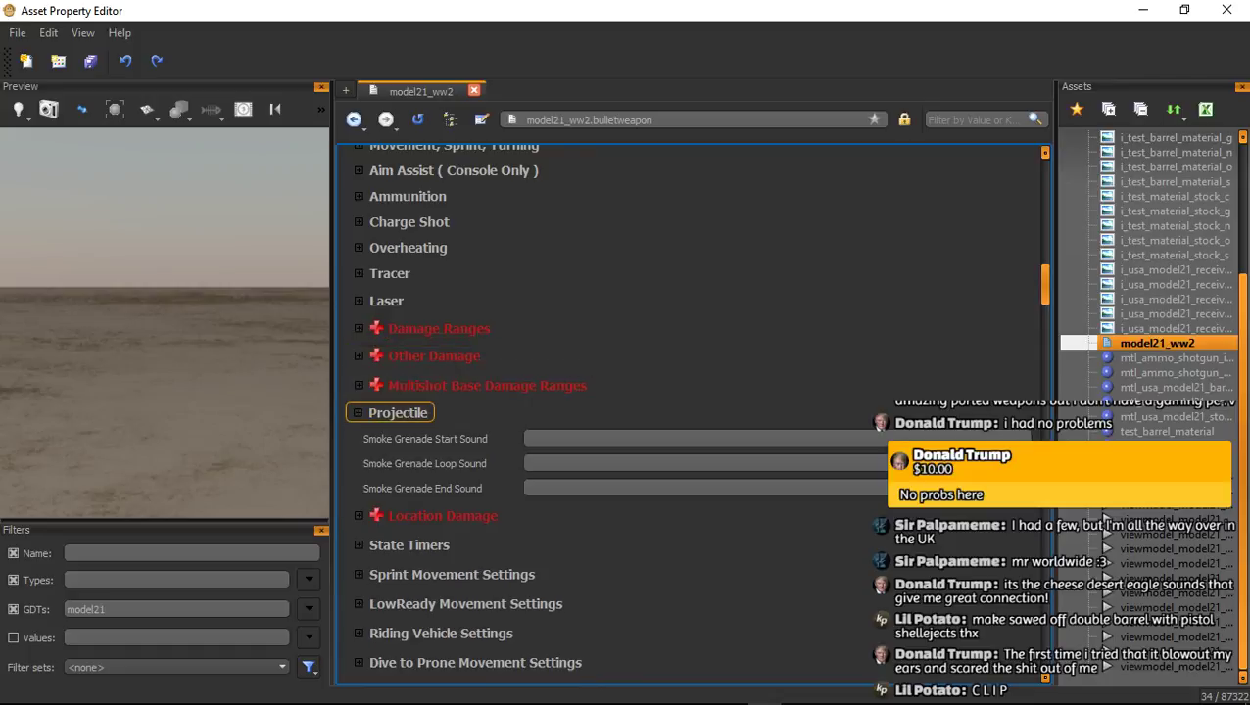
pyautogui.click(396, 413)
pyautogui.click(431, 439)
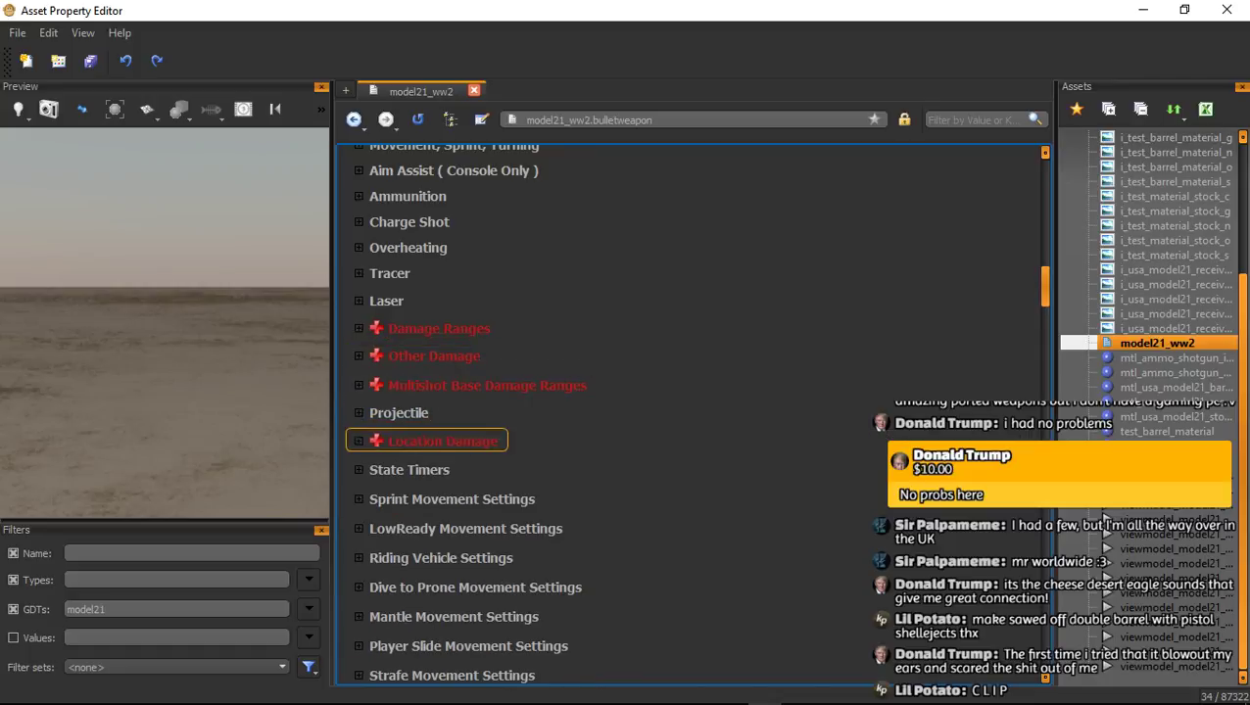
pyautogui.click(430, 439)
# In the State Timers of model21_ww2, set Fire to 0.283 and Fire Delay to 0
pyautogui.scroll(-1, 431, 431)
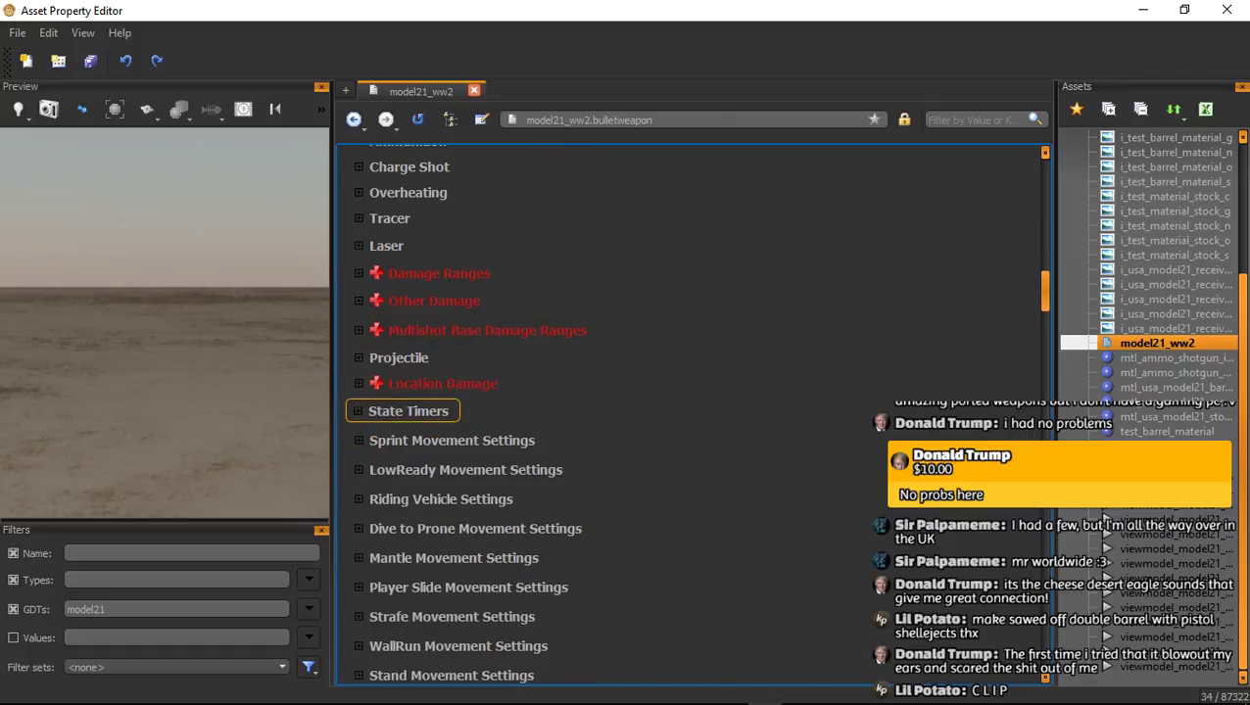
pyautogui.click(408, 410)
pyautogui.scroll(-3, 409, 411)
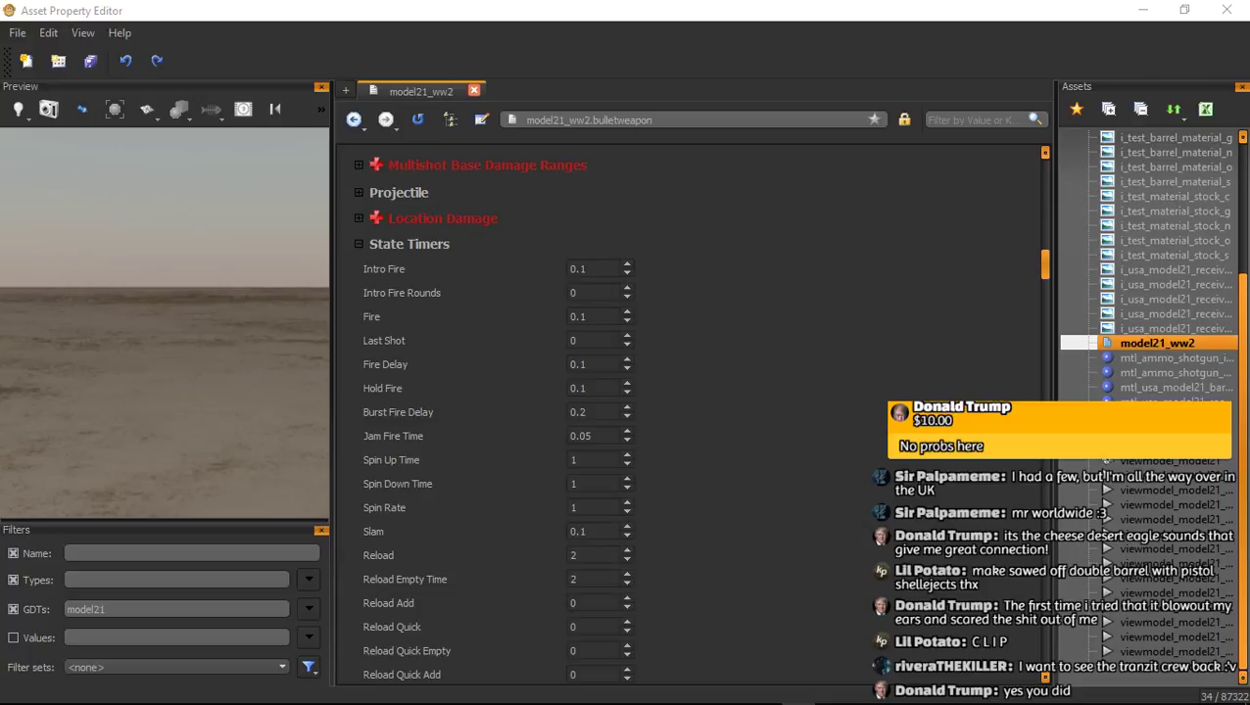
pyautogui.moveTo(590, 317); pyautogui.dragTo(570, 317)
pyautogui.hotkey('alt', 'Tab')
pyautogui.write('0.289')
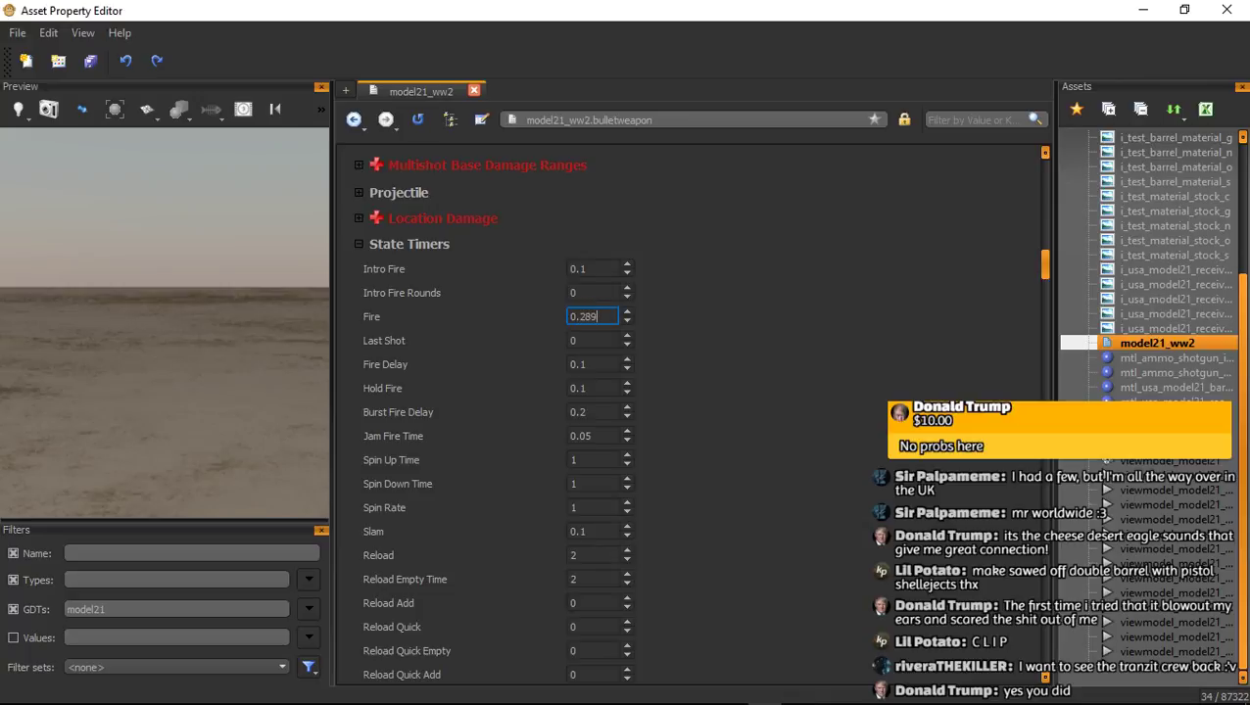
pyautogui.press('BackSpace')
pyautogui.write('3')
pyautogui.press('Return')
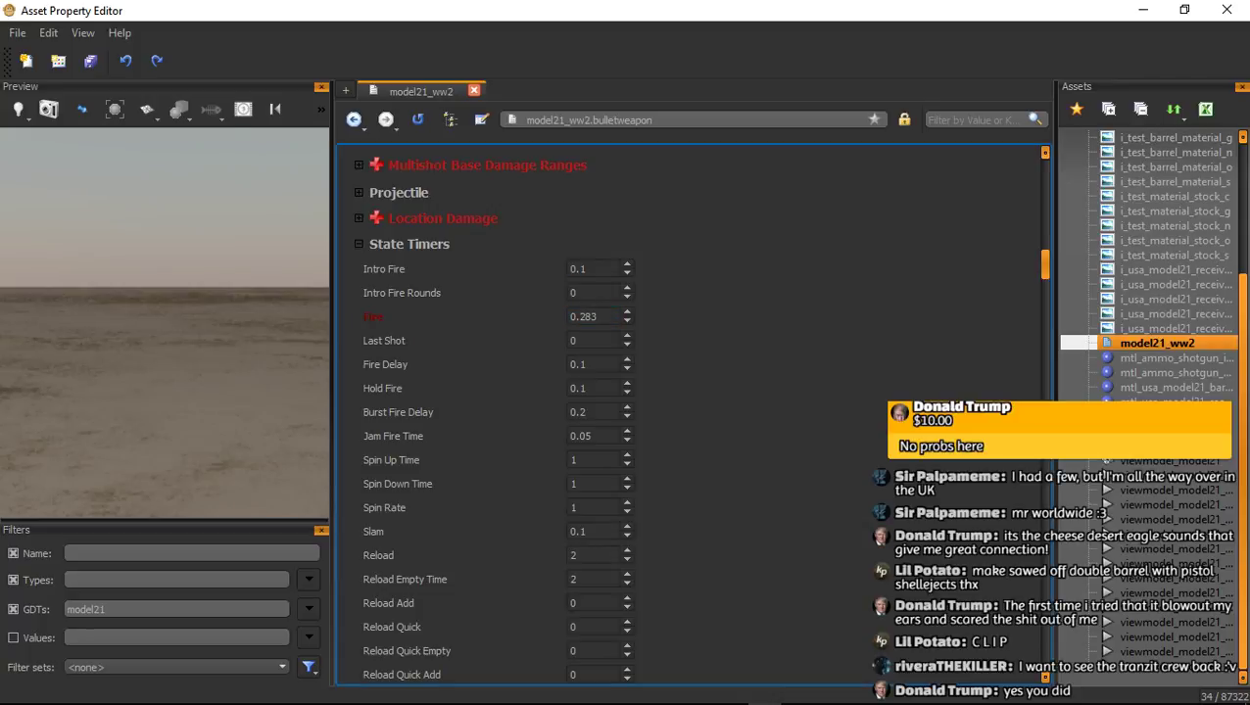
pyautogui.moveTo(592, 364); pyautogui.dragTo(568, 364)
pyautogui.write('0')
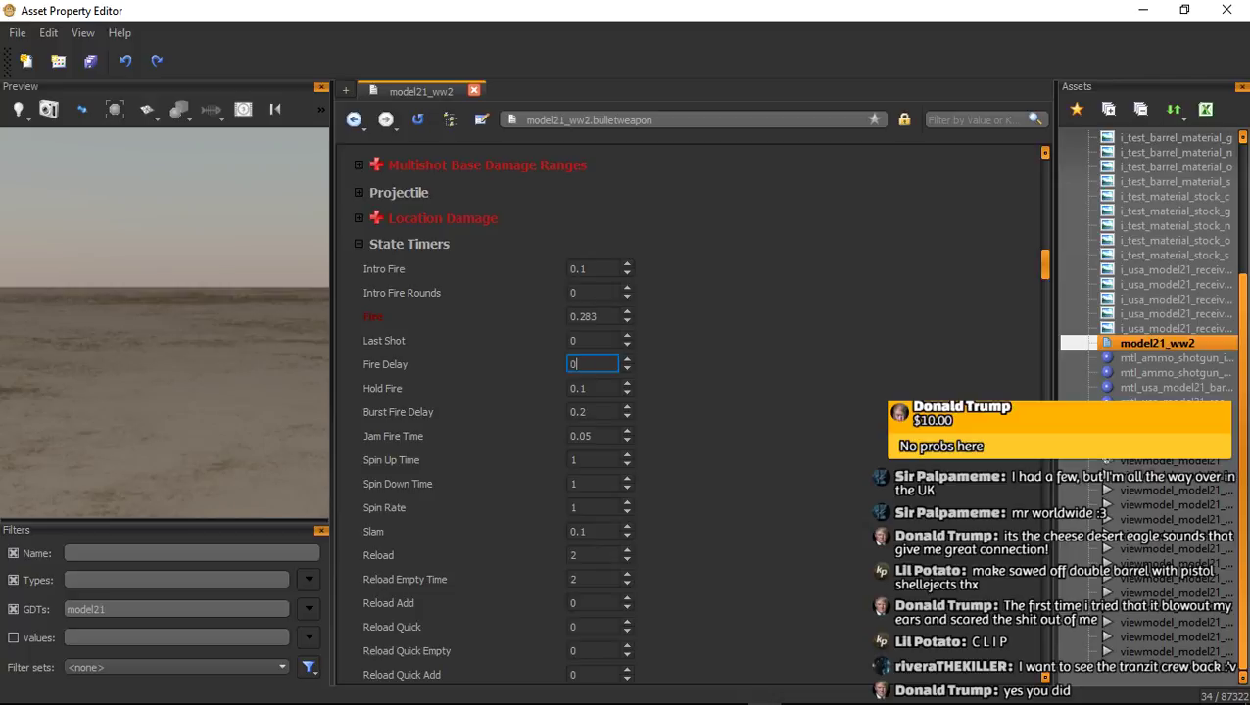
# Check the frame count of viewmodel_model21_reload and set the Reload timer of model21_ww2 to 3.9
pyautogui.moveTo(589, 555); pyautogui.dragTo(568, 555)
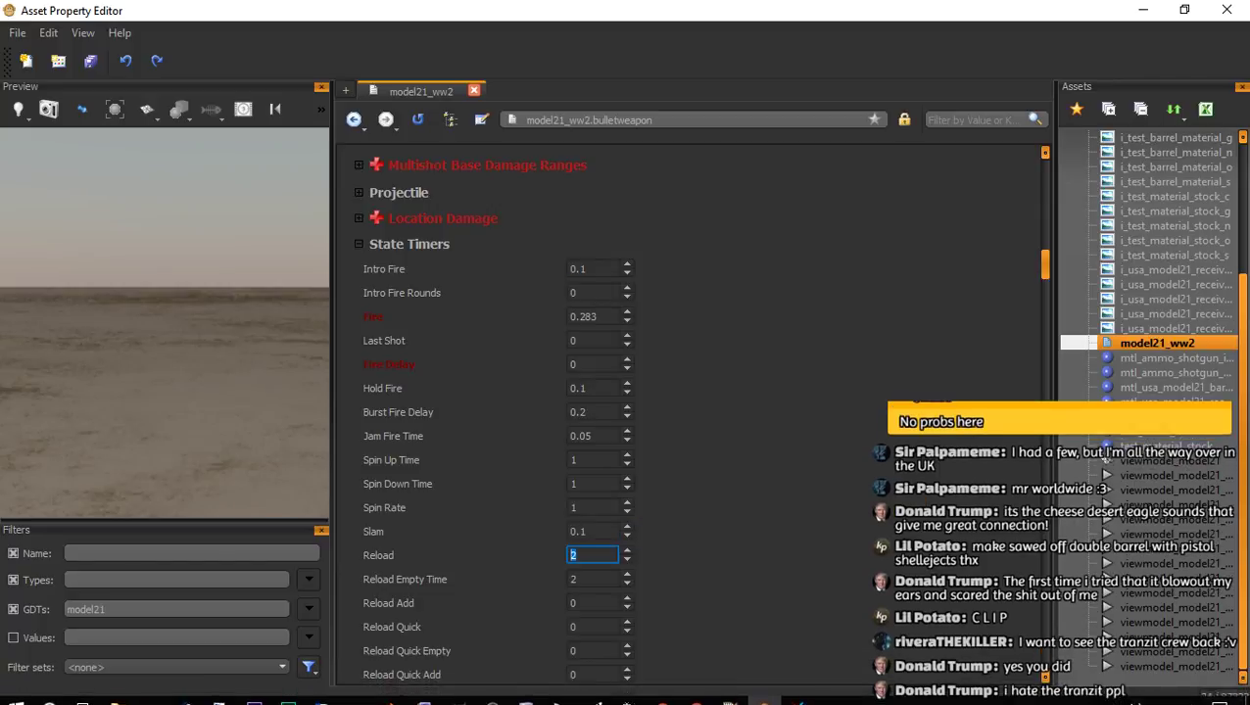
pyautogui.moveTo(1054, 565); pyautogui.dragTo(1003, 558)
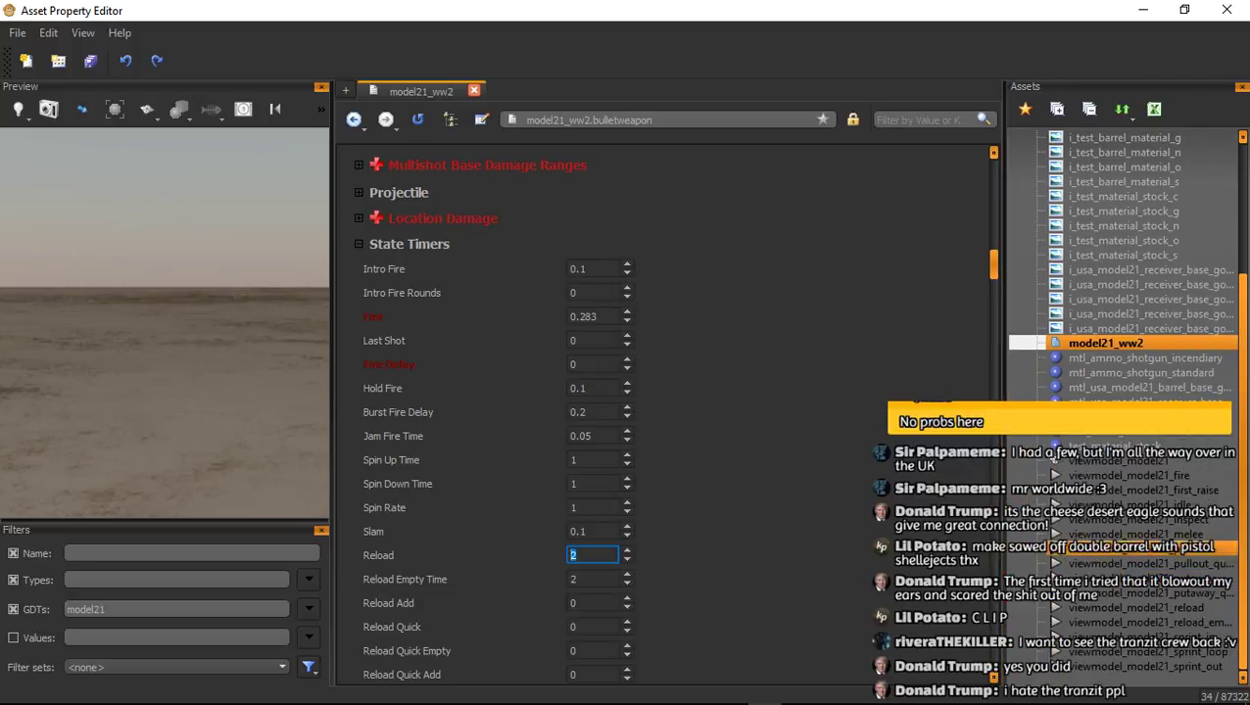
pyautogui.click(1056, 609)
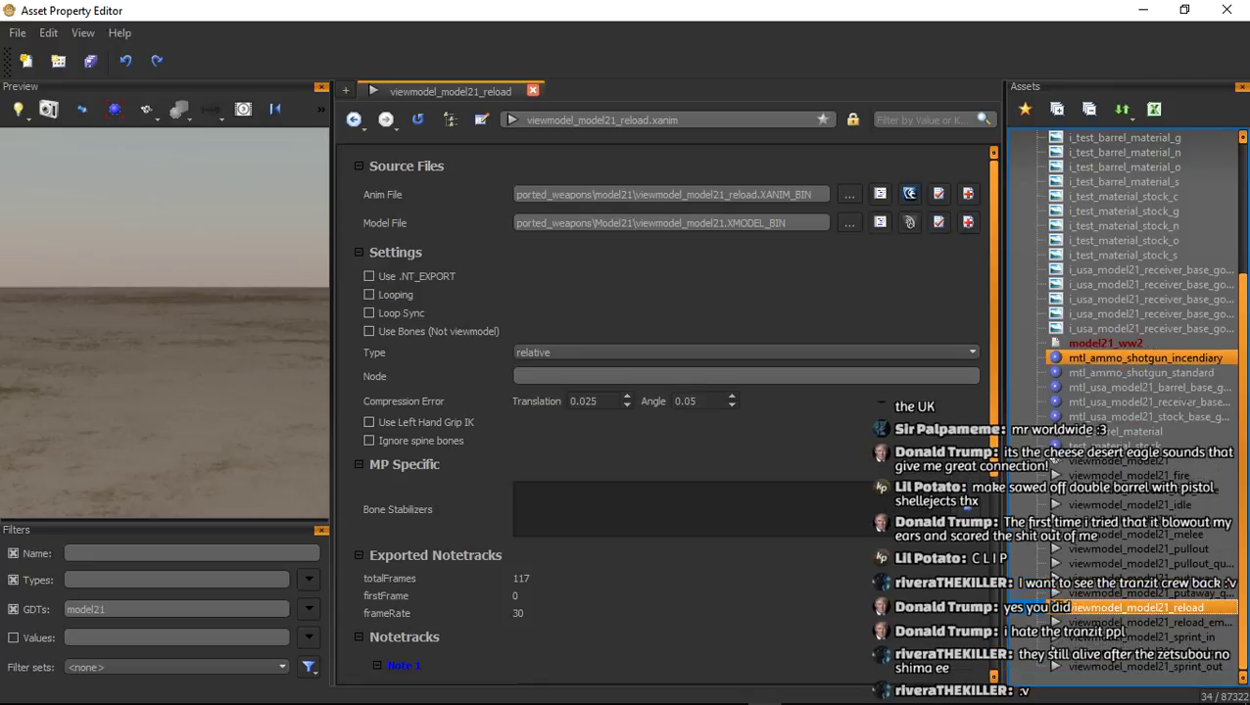
pyautogui.click(1105, 343)
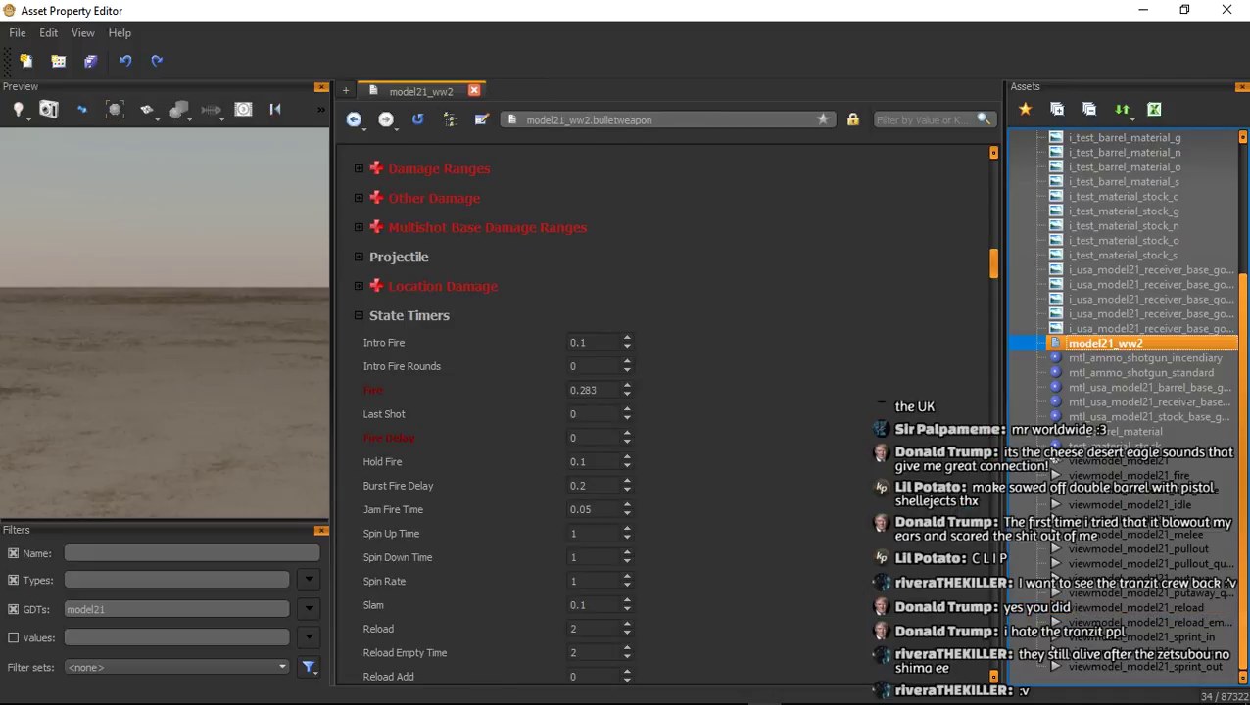
pyautogui.doubleClick(578, 628)
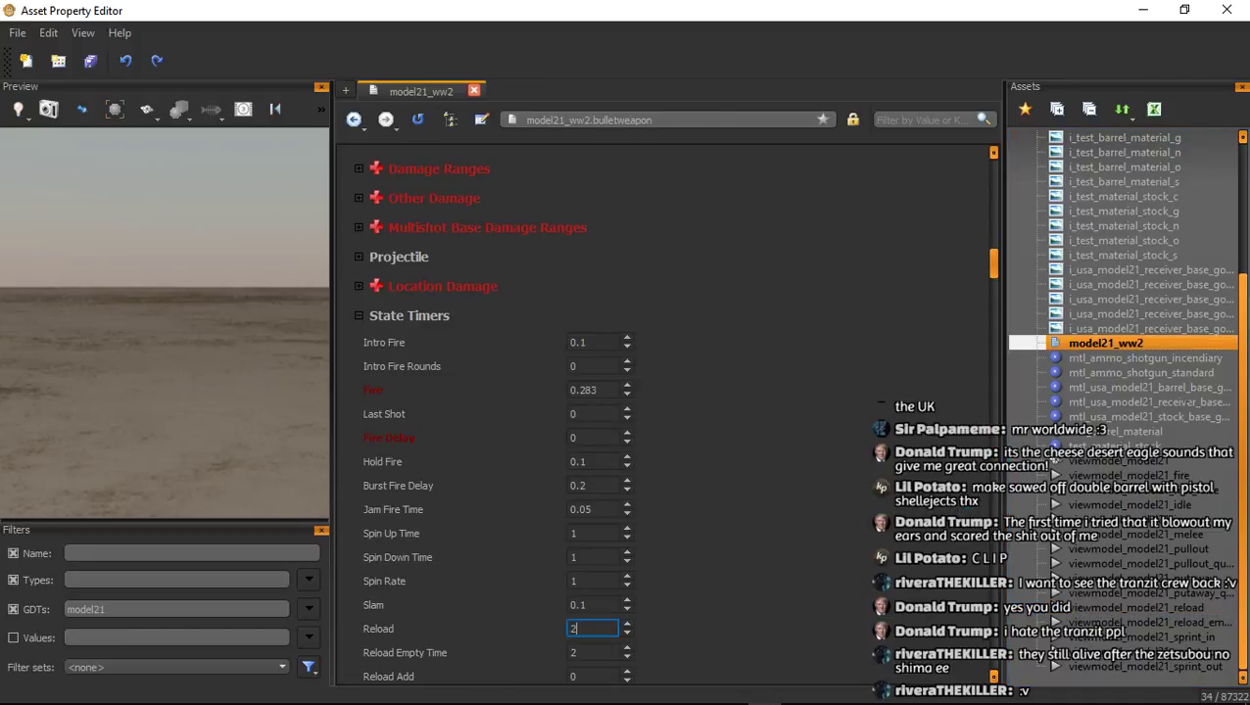
pyautogui.write('3.9')
pyautogui.press('Return')
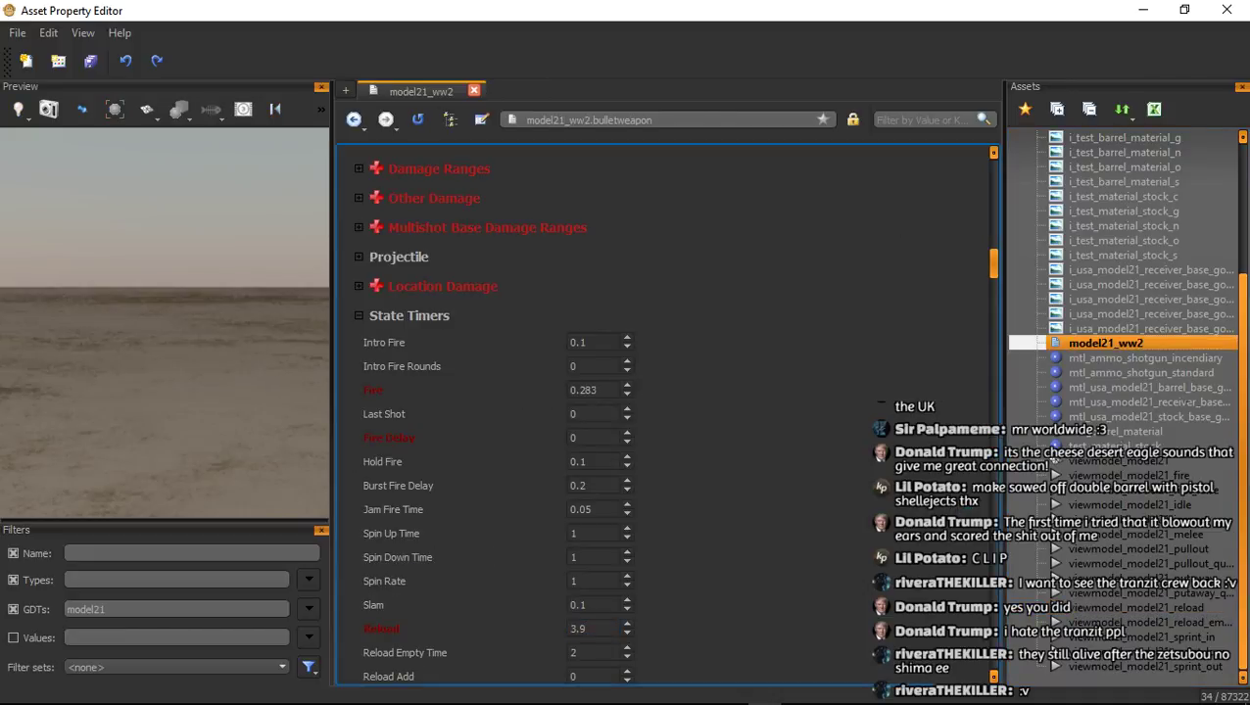
# Check the frame count of viewmodel_model21_reload_empty and set the Reload Empty Time of model21_ww2 to 4.43
pyautogui.doubleClick(578, 652)
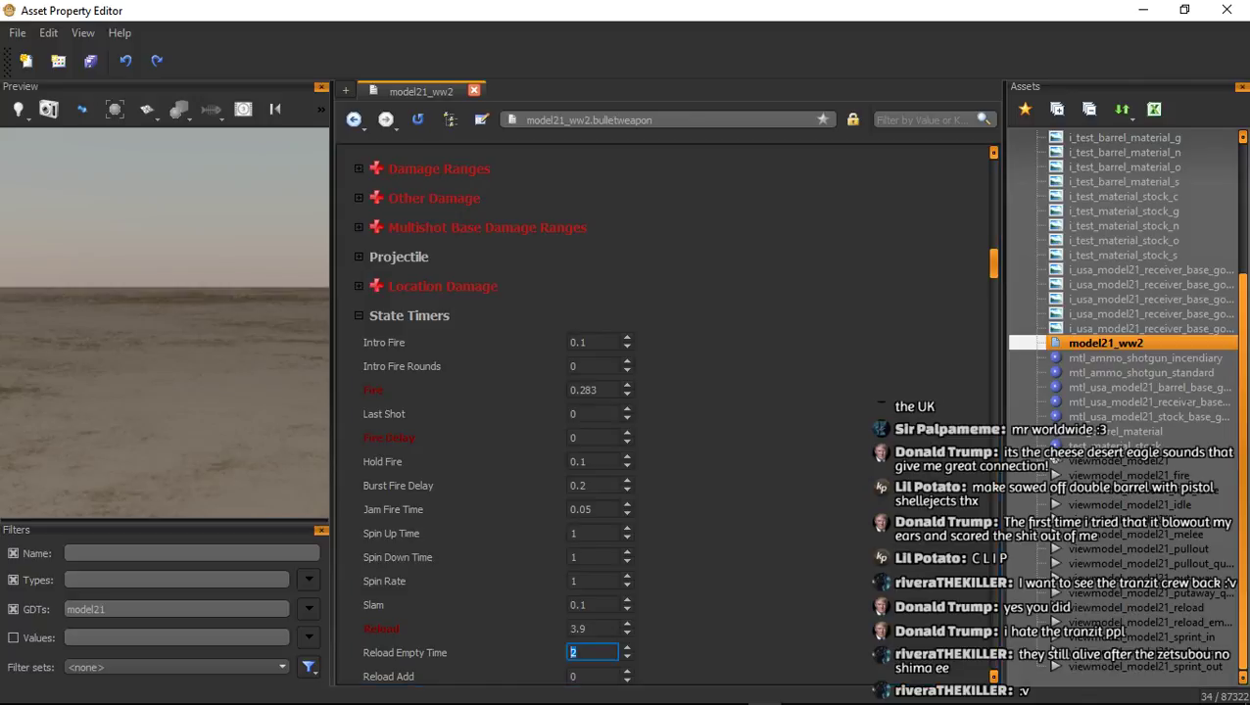
pyautogui.doubleClick(578, 629)
pyautogui.press('Return')
pyautogui.click(1146, 622)
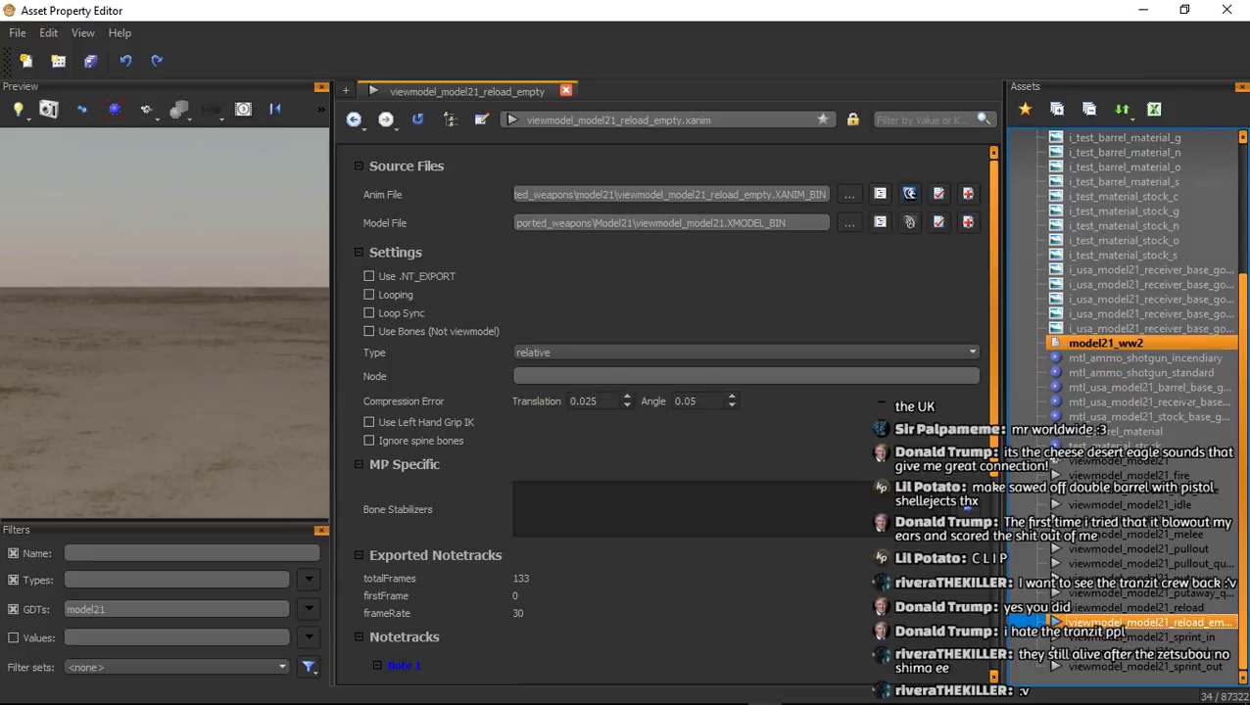
pyautogui.click(1105, 342)
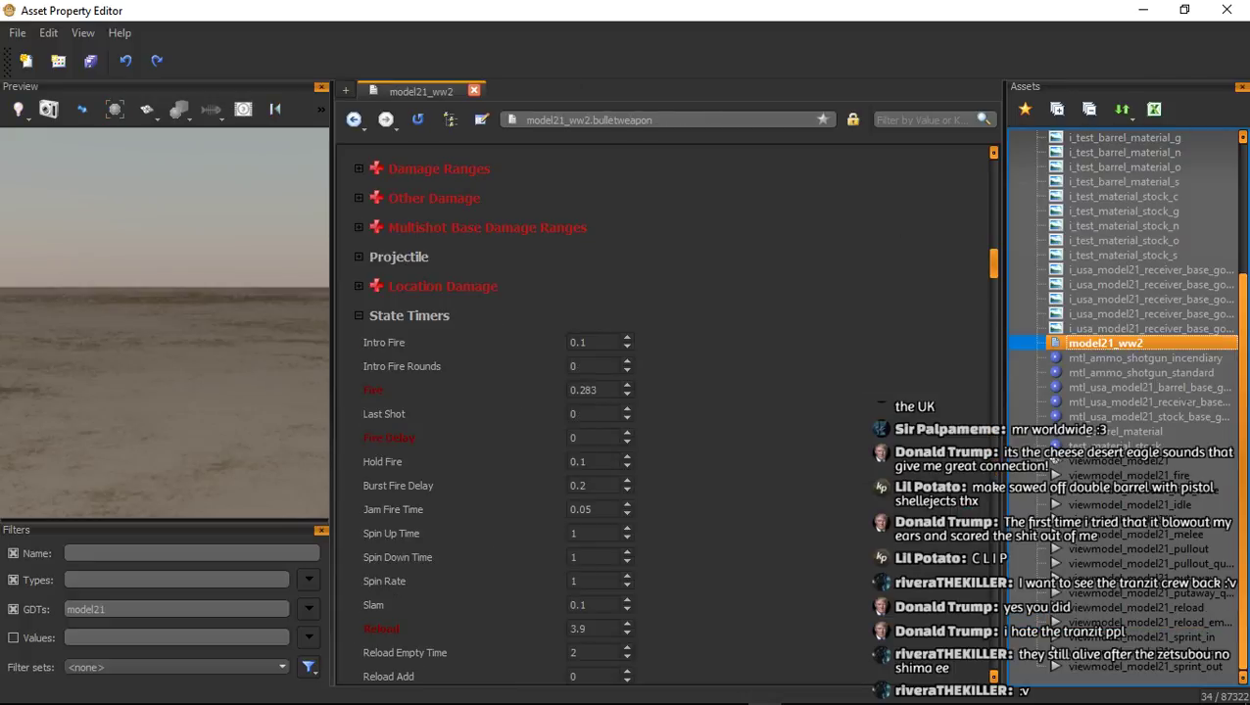
pyautogui.click(592, 652)
pyautogui.write('4.43')
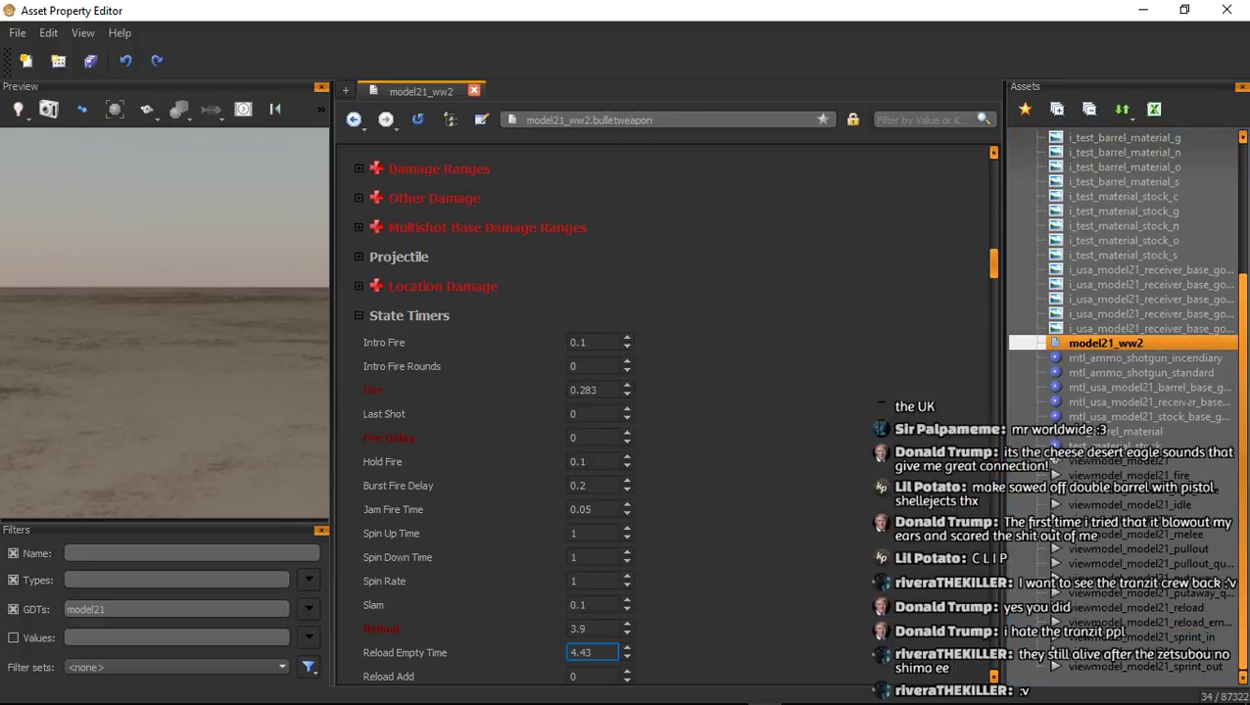
pyautogui.press('Return')
# Consult the reference weapon file and set the Reload Add timer to 2.65
pyautogui.scroll(-3, 666, 412)
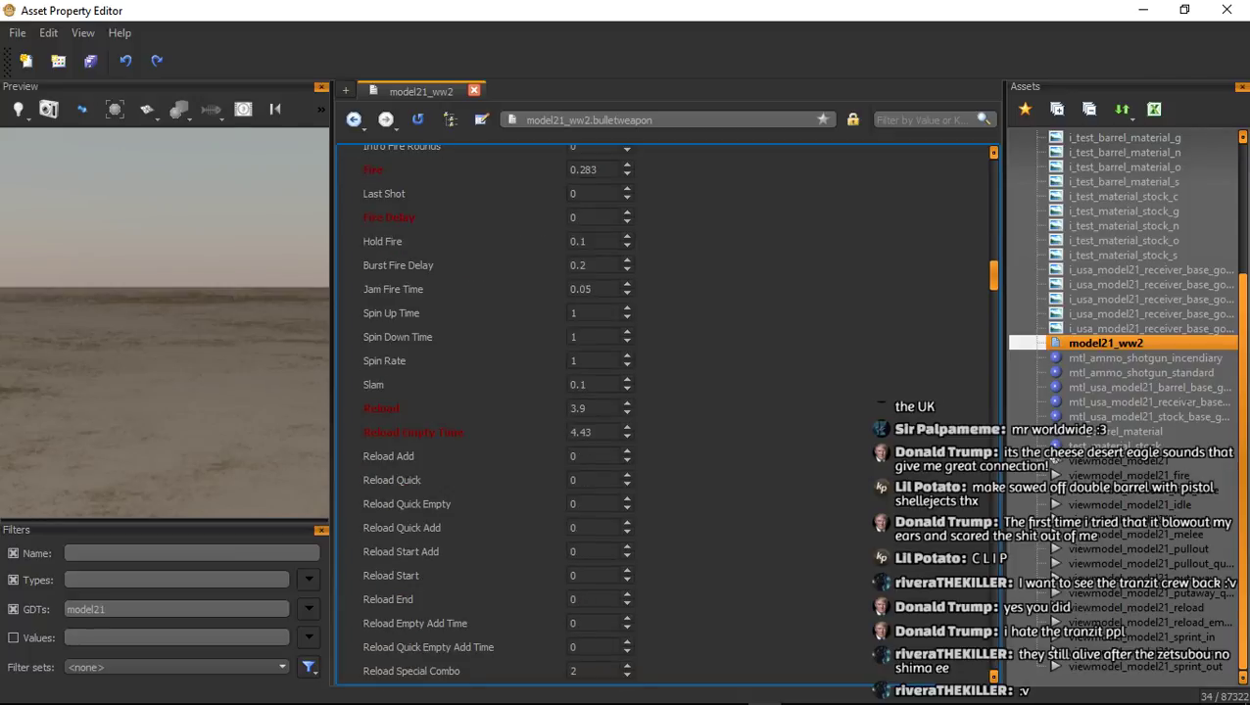
pyautogui.hotkey('alt', 'Tab')
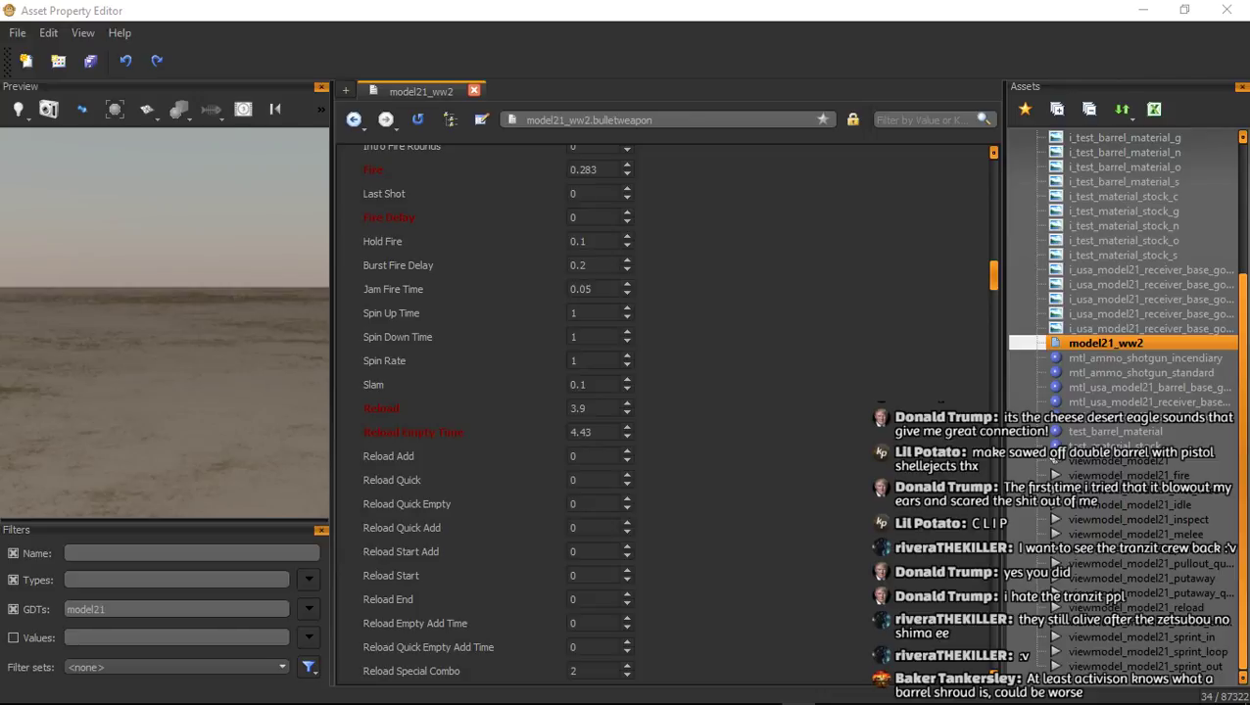
pyautogui.hotkey('alt', 'Tab')
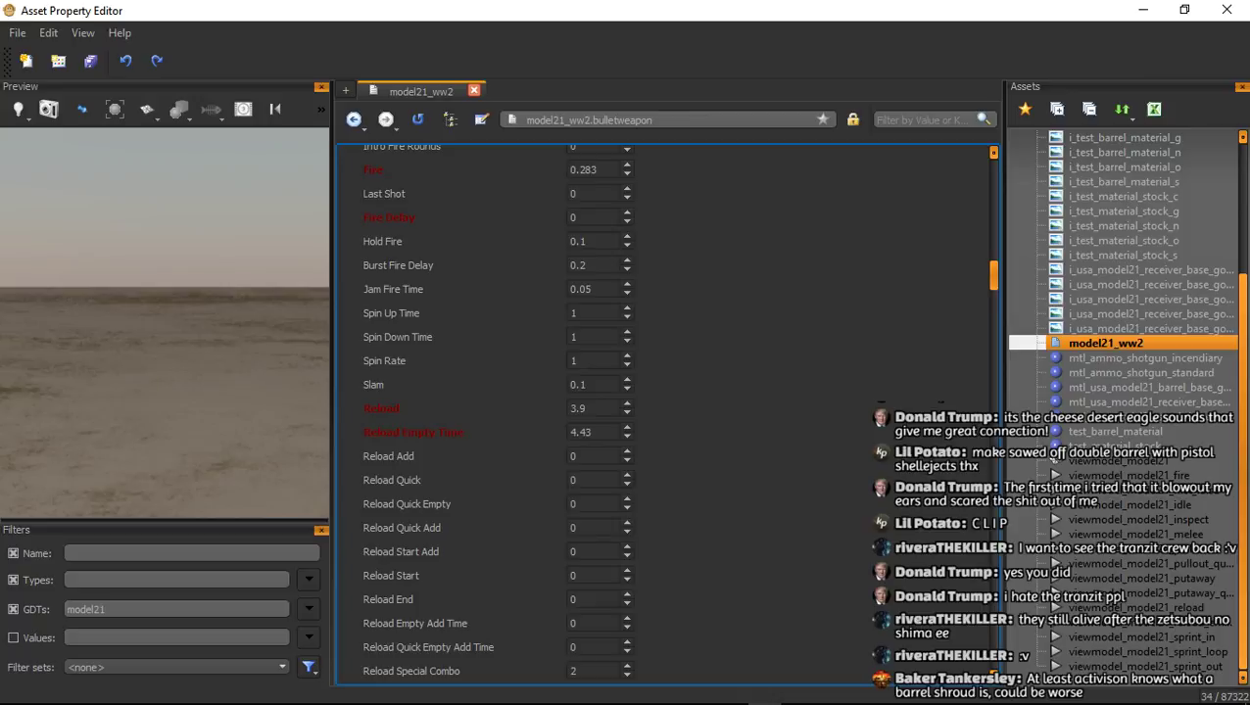
pyautogui.doubleClick(578, 457)
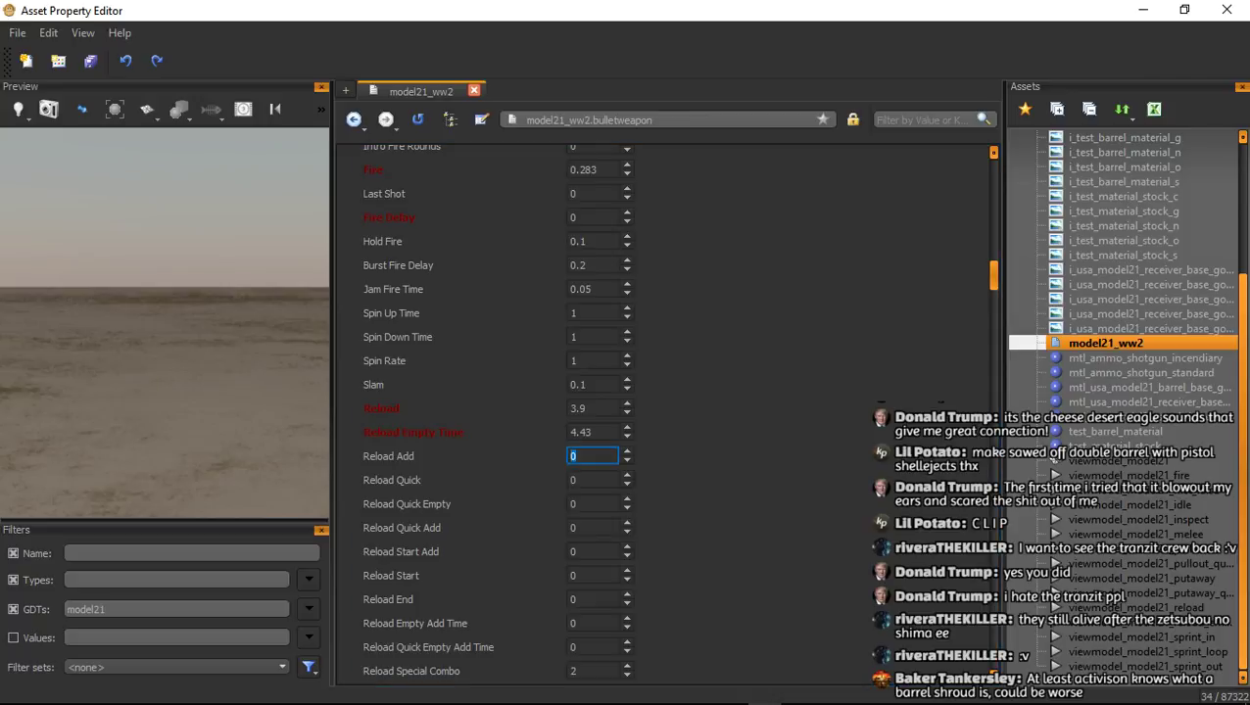
pyautogui.hotkey('alt', 'Tab')
pyautogui.doubleClick(573, 455)
pyautogui.write('2.65')
pyautogui.press('Return')
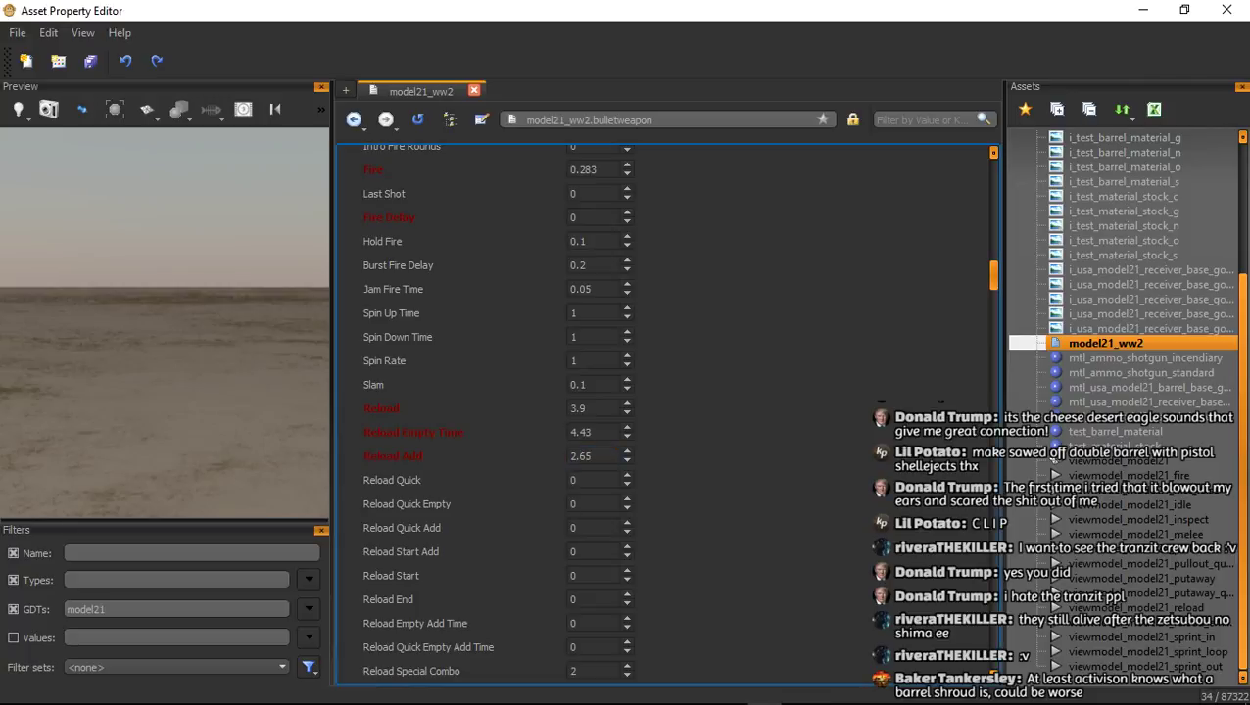
# Set the Drop timer to 0.38 and the Raise timer to 0.6 in the State Timers
pyautogui.scroll(-5, 680, 418)
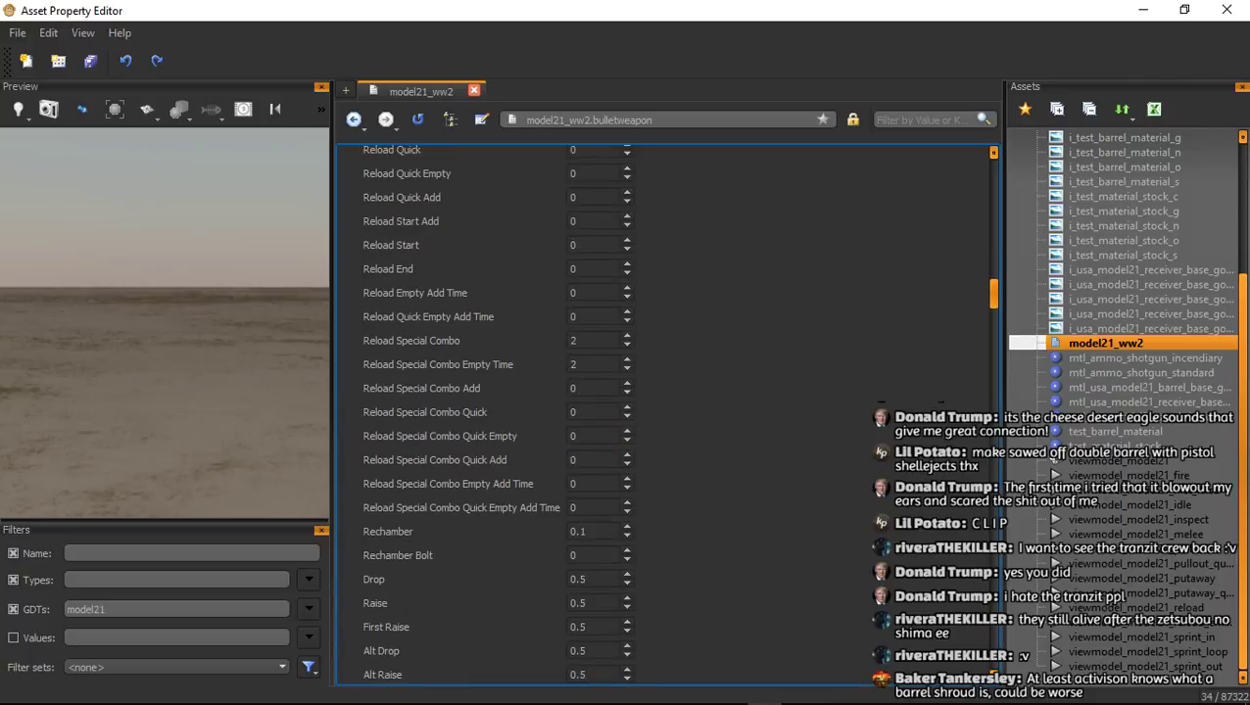
pyautogui.doubleClick(579, 579)
pyautogui.write('0.38')
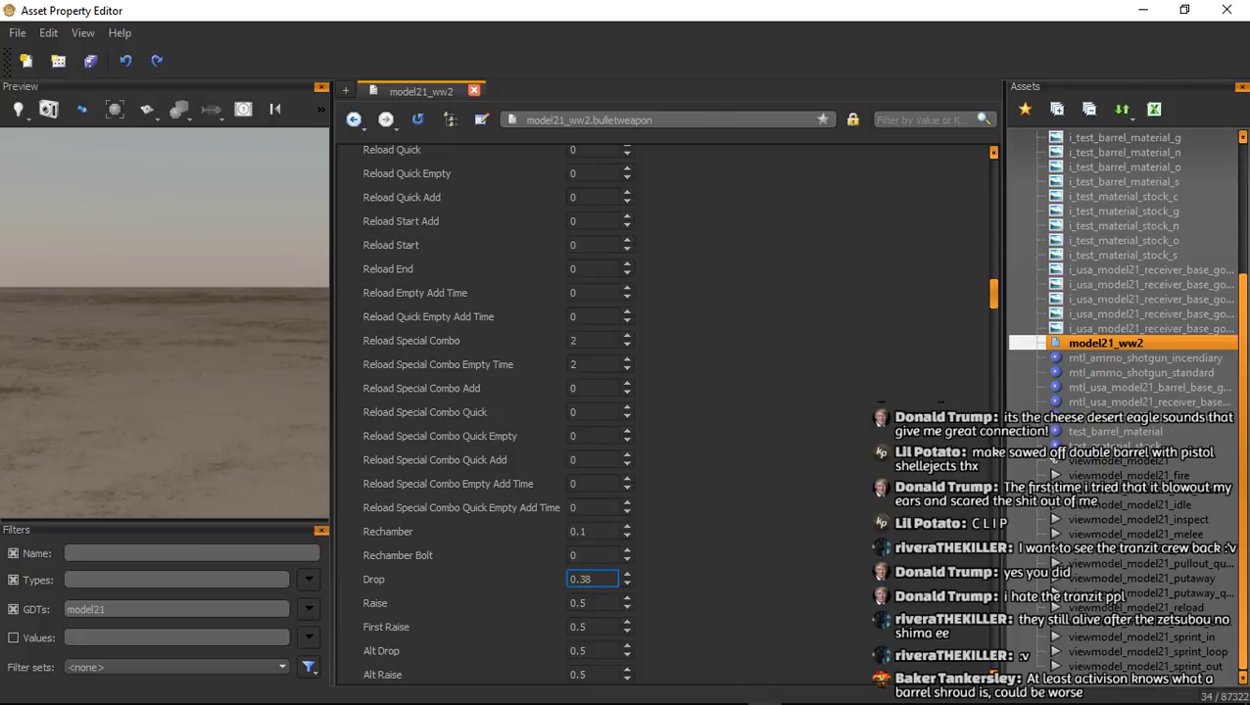
pyautogui.doubleClick(578, 604)
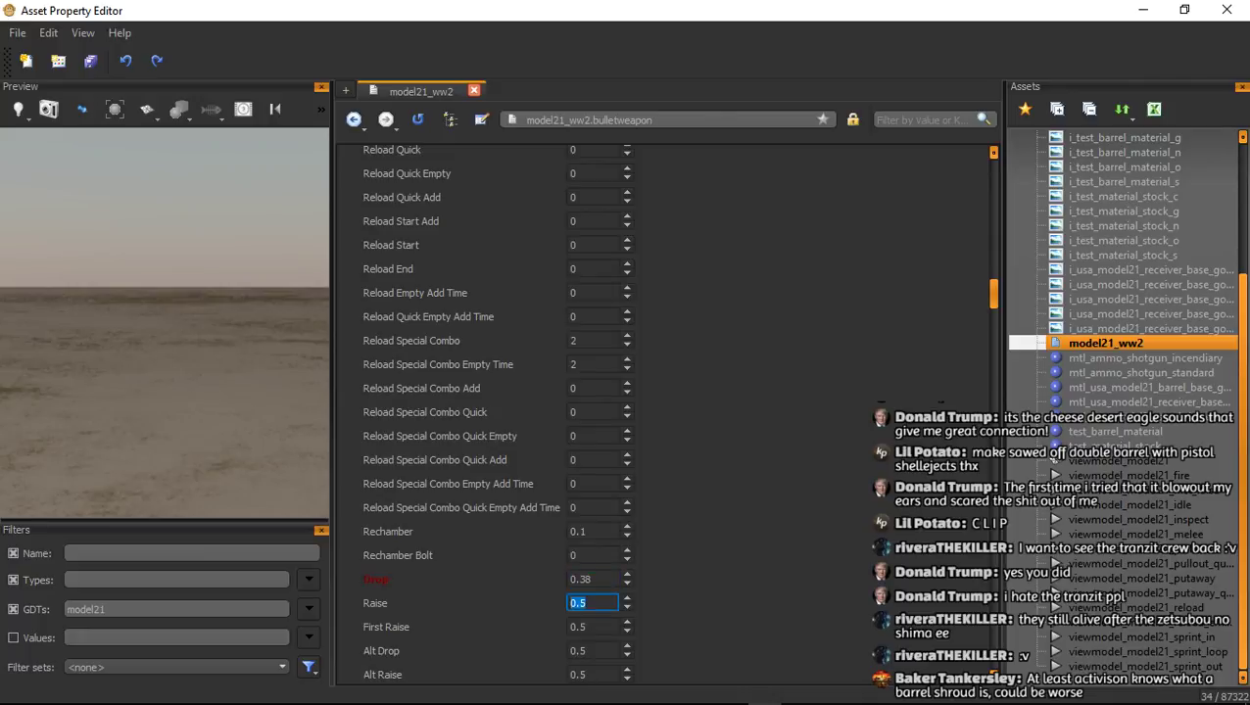
pyautogui.write('0.6')
pyautogui.press('Return')
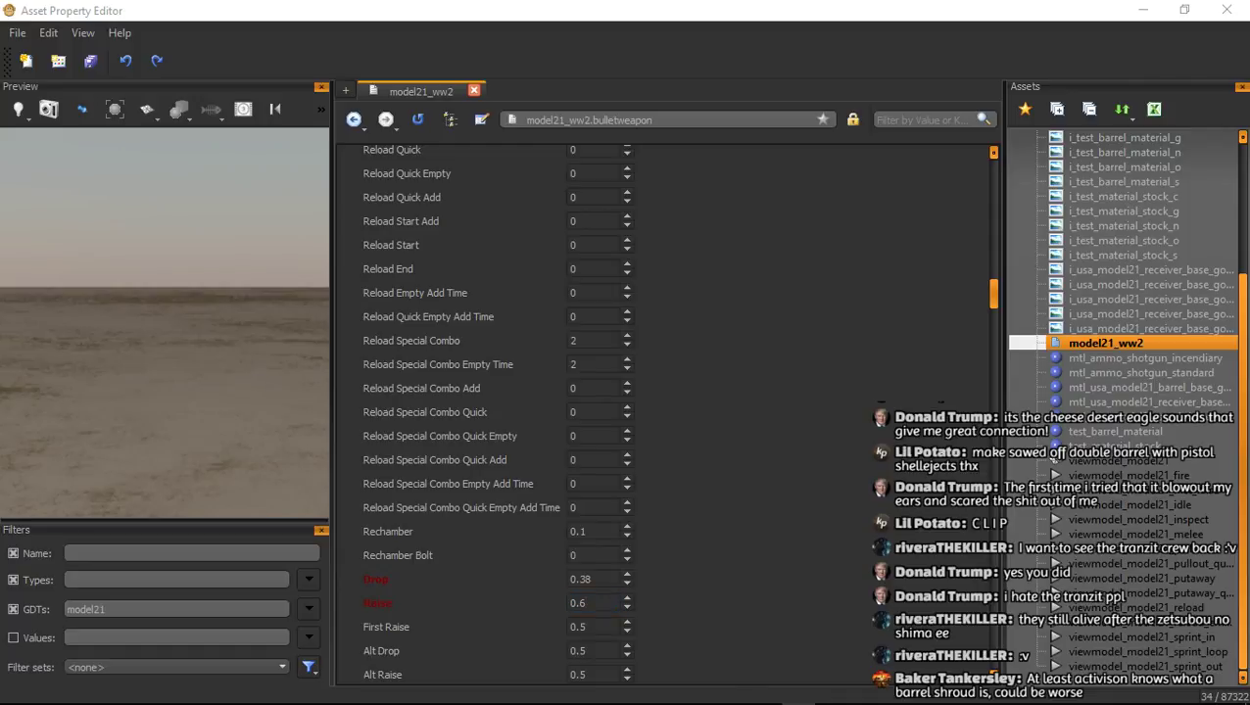
# Check the frame count of viewmodel_model21_first_raise and set the First Raise timer of model21_ww2 to 1.73
pyautogui.moveTo(0, 186); pyautogui.dragTo(1249, 71)
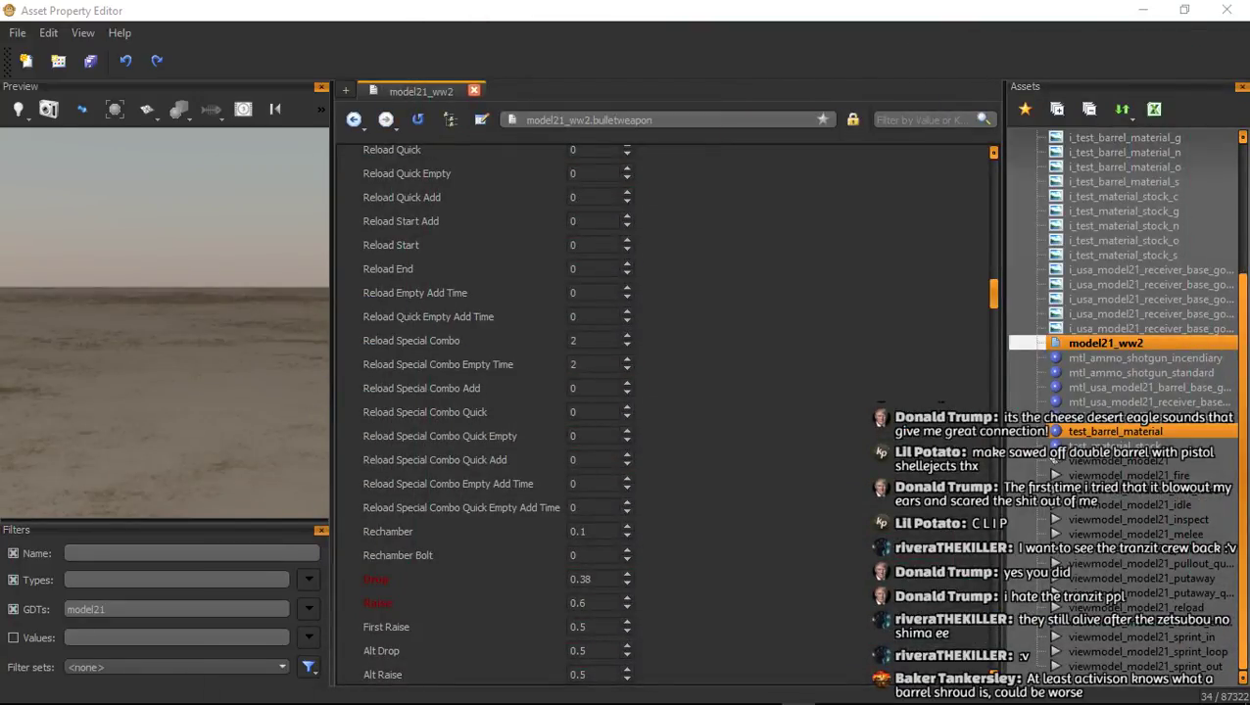
pyautogui.scroll(-1, 666, 412)
pyautogui.moveTo(589, 572); pyautogui.dragTo(566, 572)
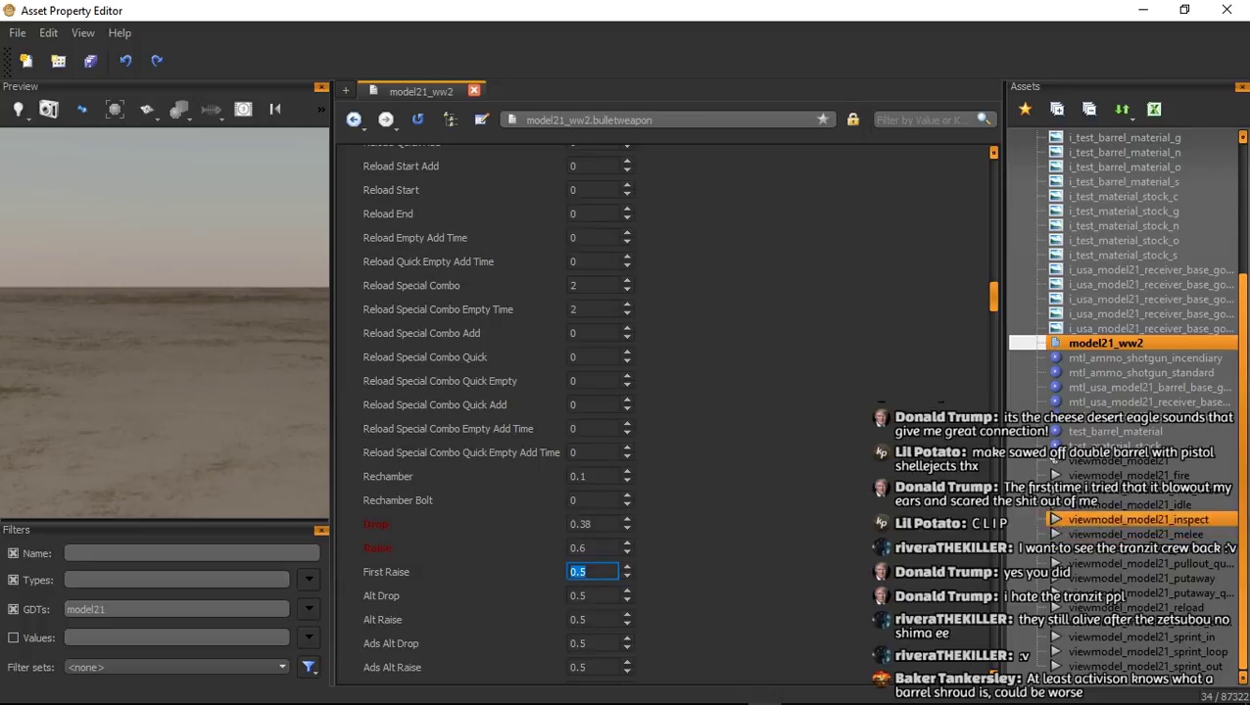
pyautogui.click(1141, 490)
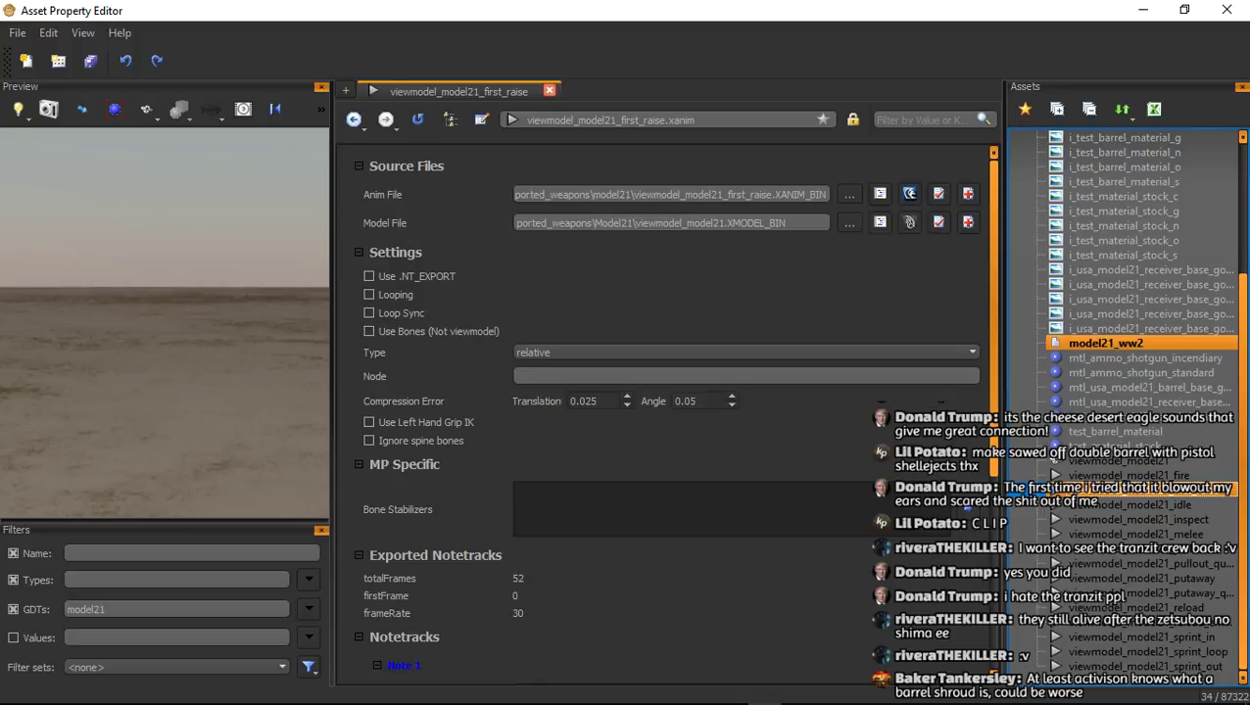
pyautogui.click(1105, 343)
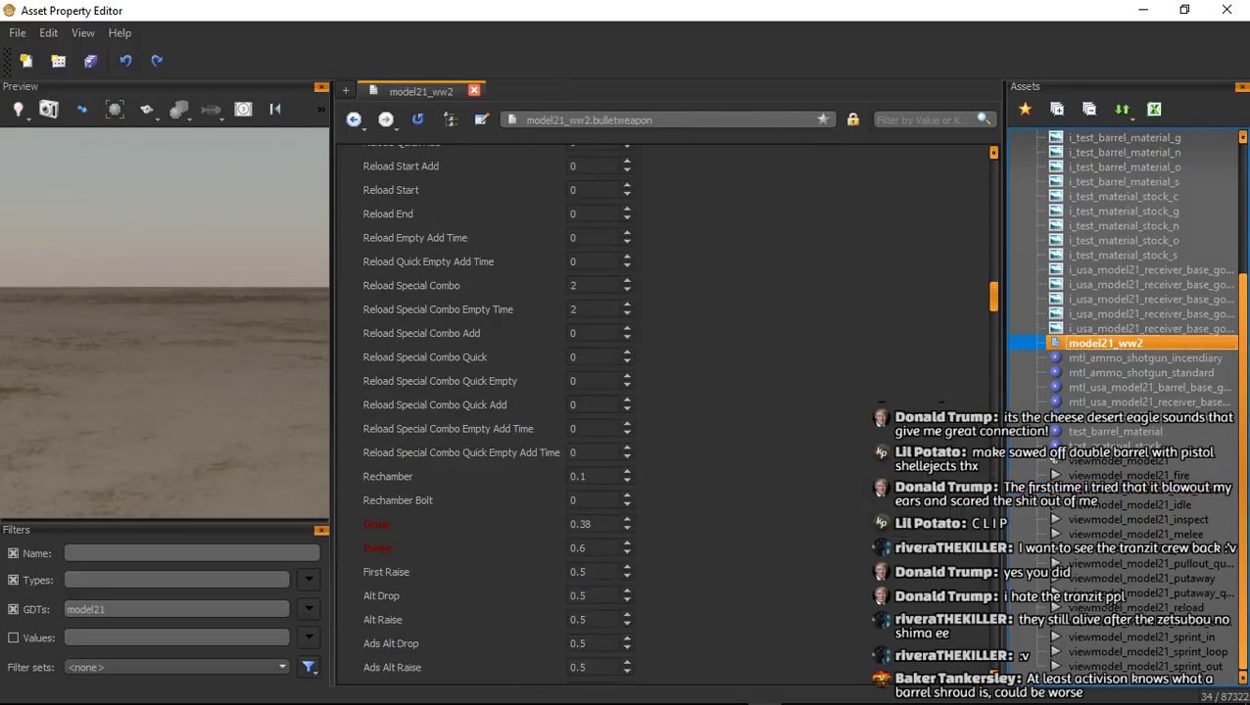
pyautogui.doubleClick(580, 572)
pyautogui.write('1.7')
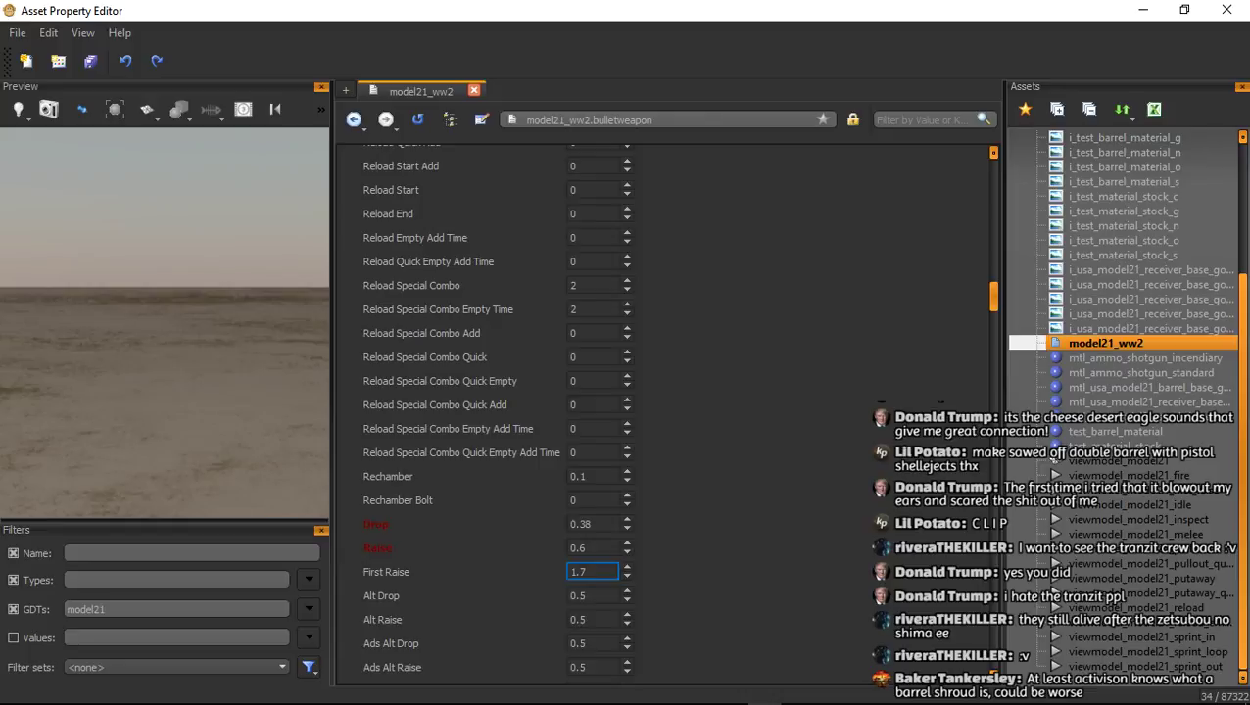
pyautogui.write('3')
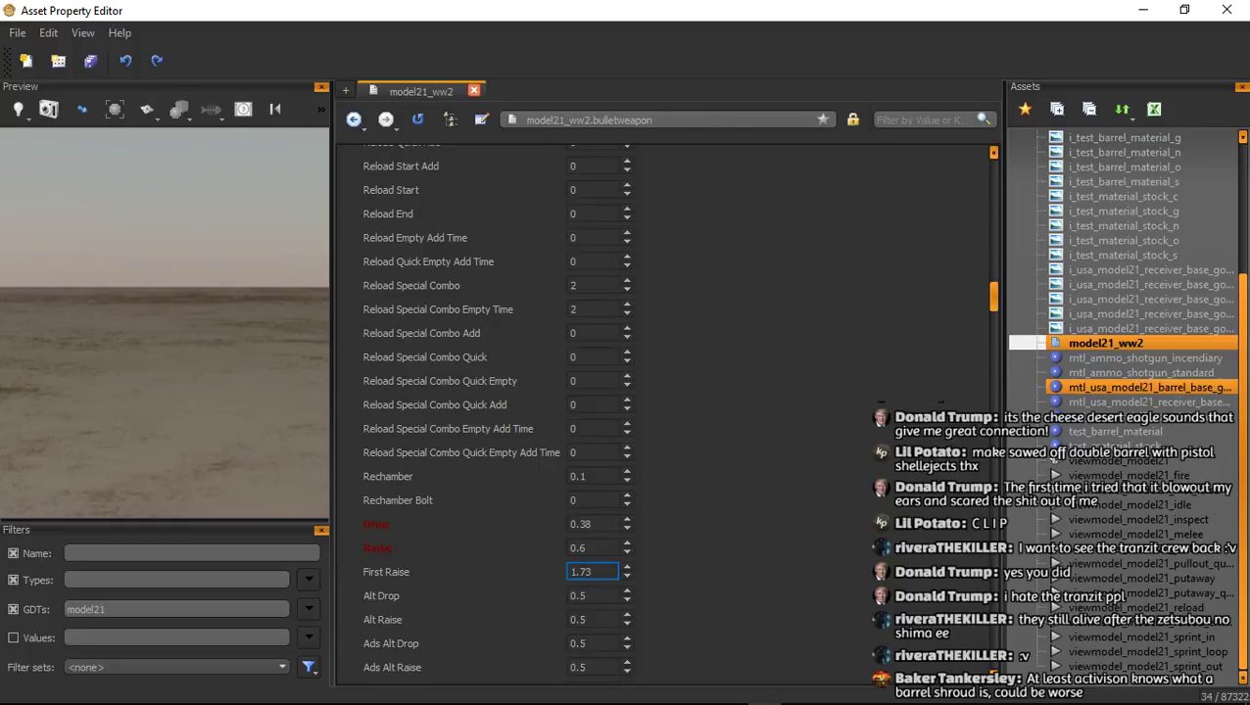
# Preview the viewmodel_model21 model and return to the model21_ww2 weapon asset
pyautogui.click(1136, 387)
pyautogui.click(1116, 460)
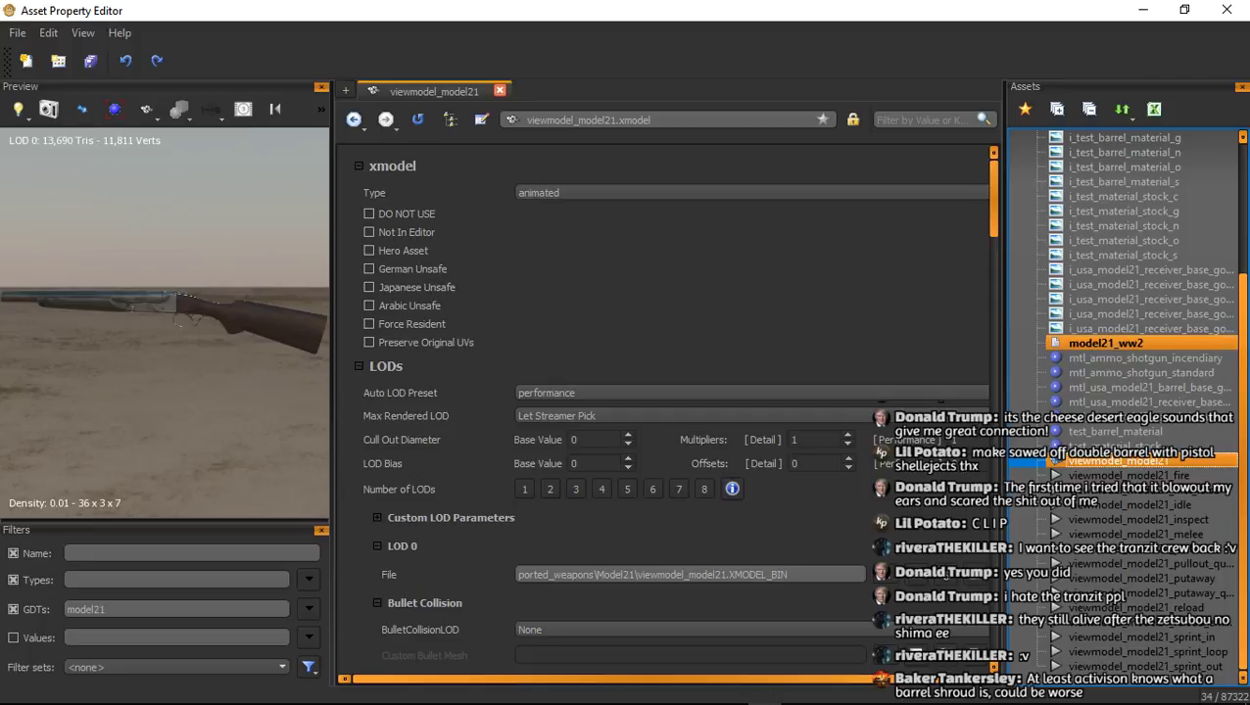
pyautogui.click(1105, 343)
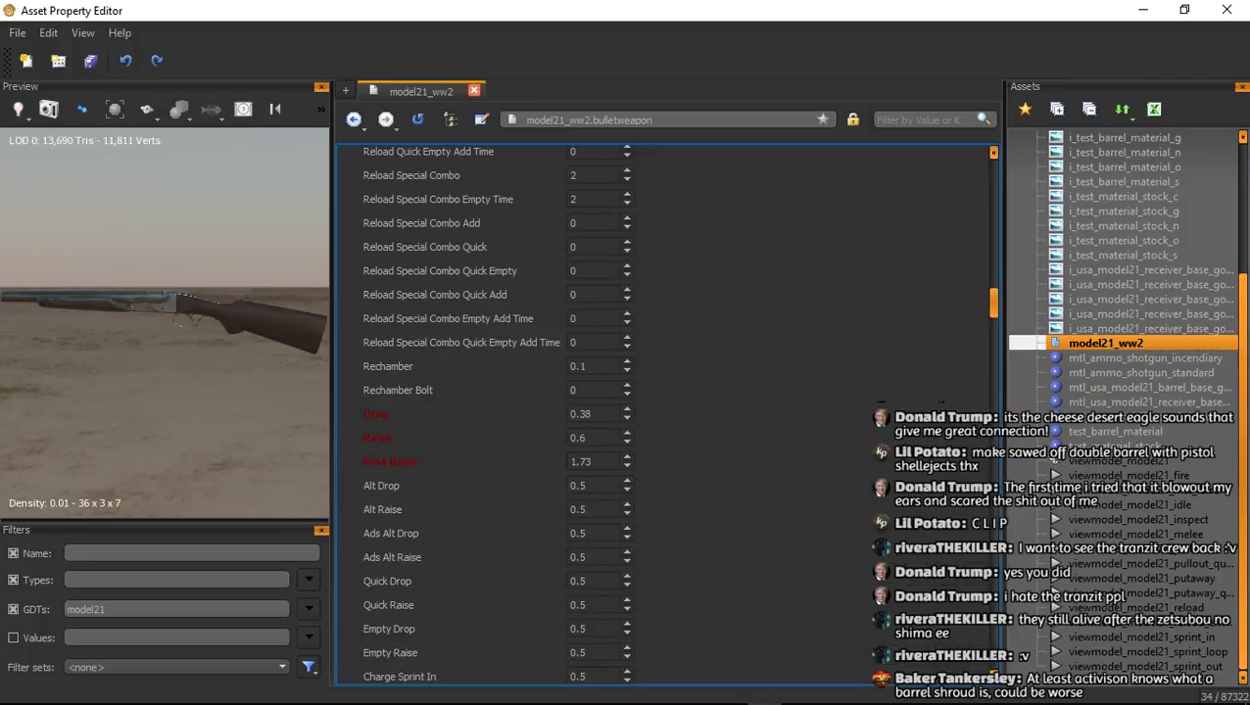
# Set both the Quick Drop and Quick Raise timers to 0.25
pyautogui.scroll(-2, 666, 411)
pyautogui.click(588, 526)
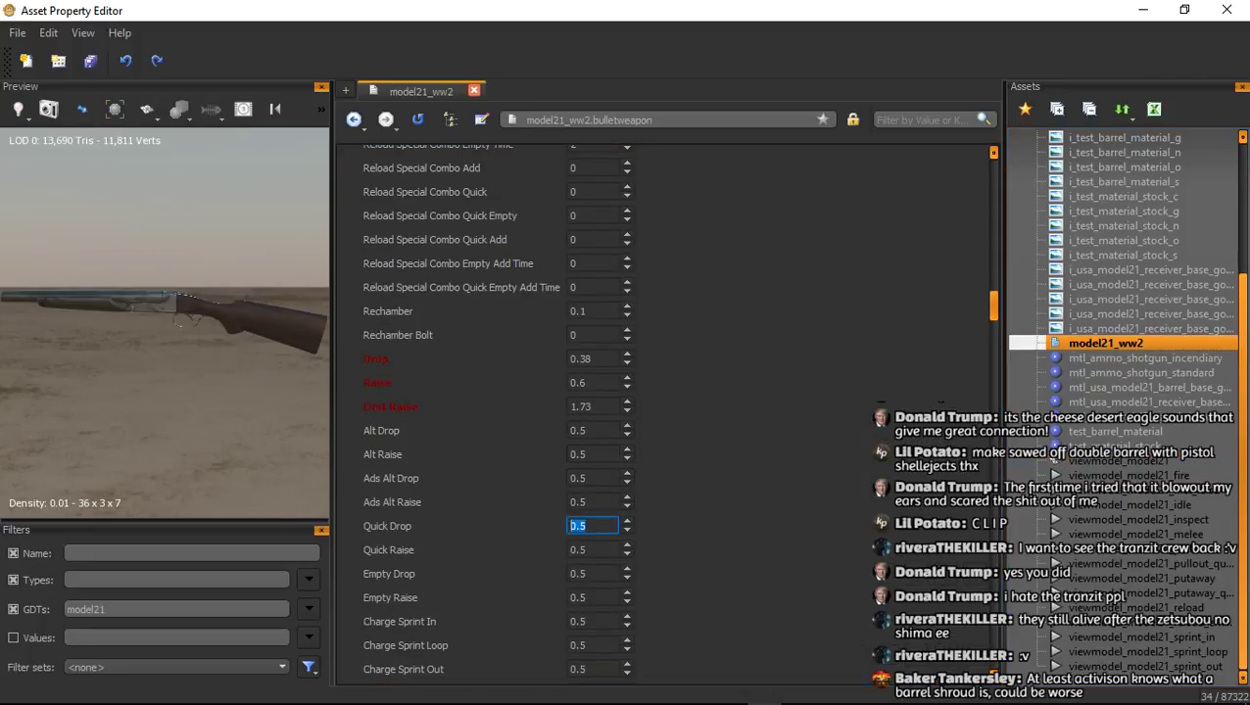
pyautogui.write('0.25')
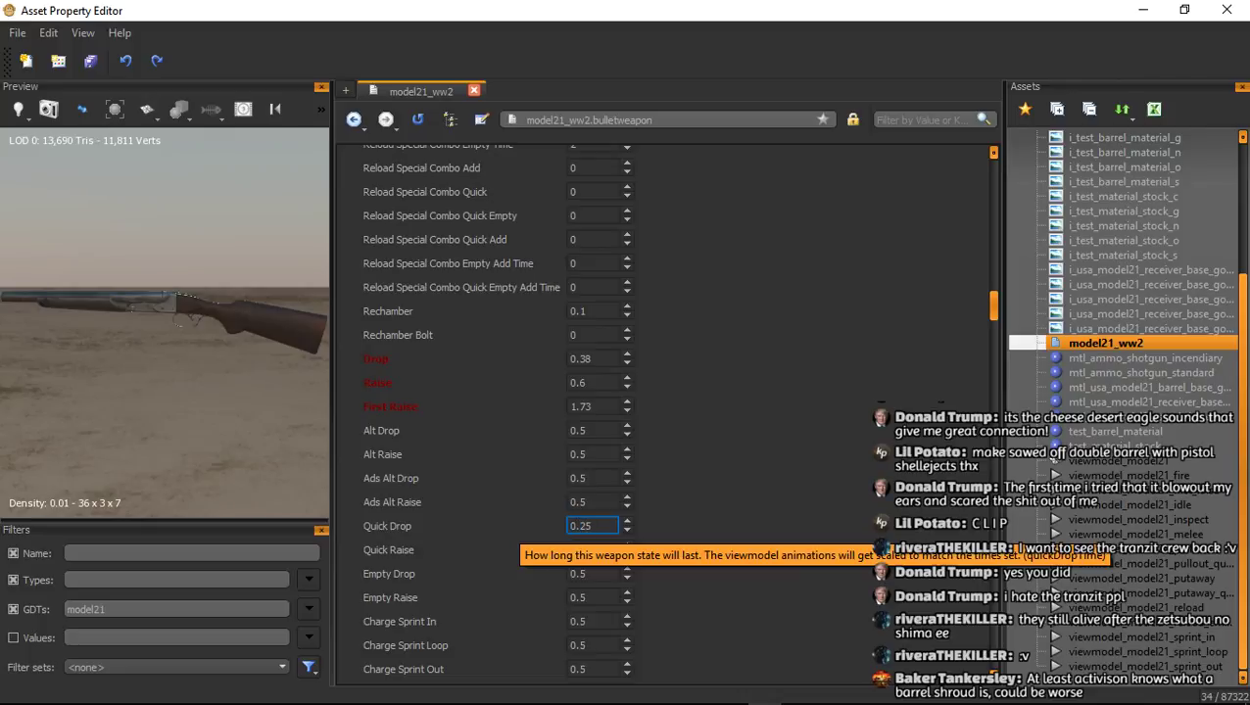
pyautogui.press('Tab')
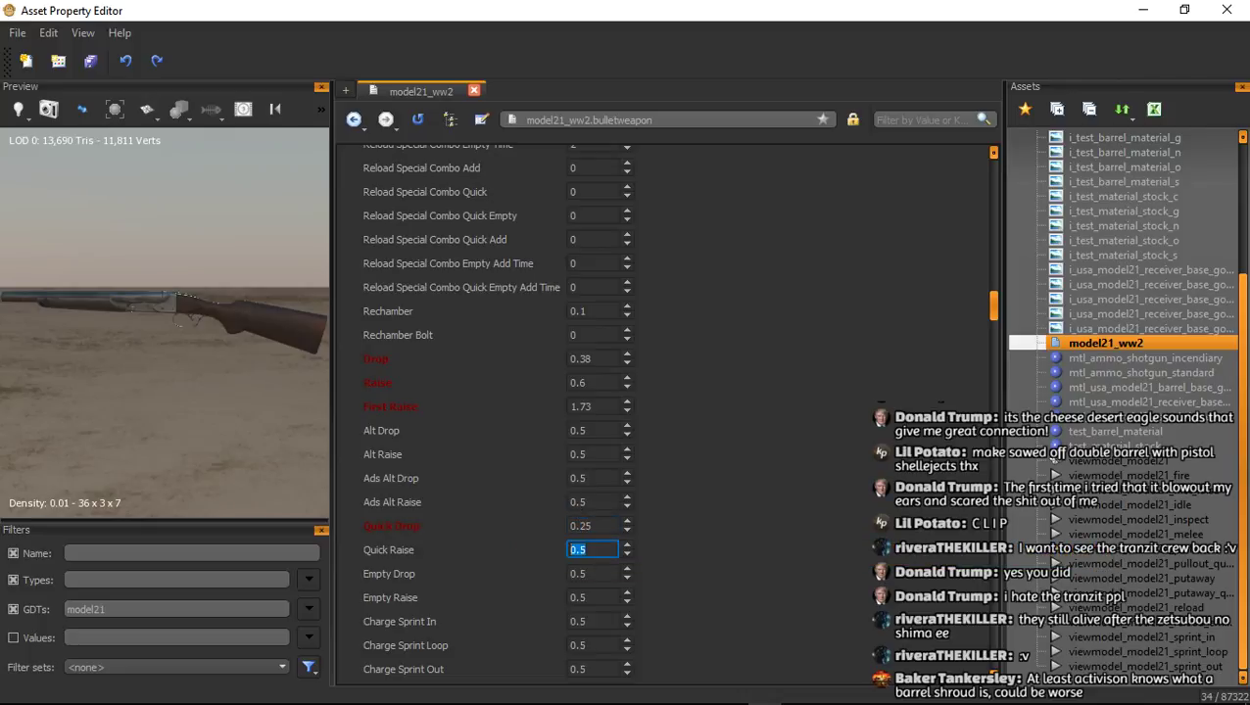
pyautogui.write('0.25')
pyautogui.press('Return')
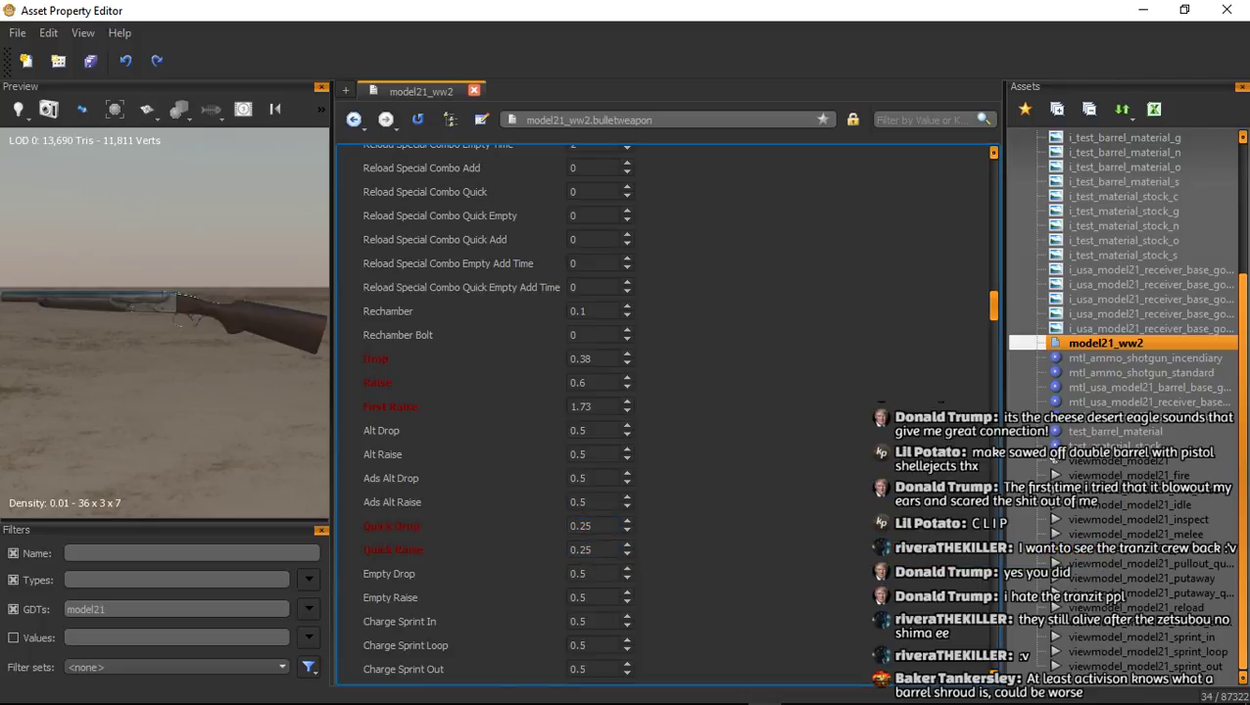
# Set the Empty Drop timer to 0.38 and the Empty Raise timer to 0.6
pyautogui.moveTo(590, 574); pyautogui.dragTo(568, 574)
pyautogui.write('0.38')
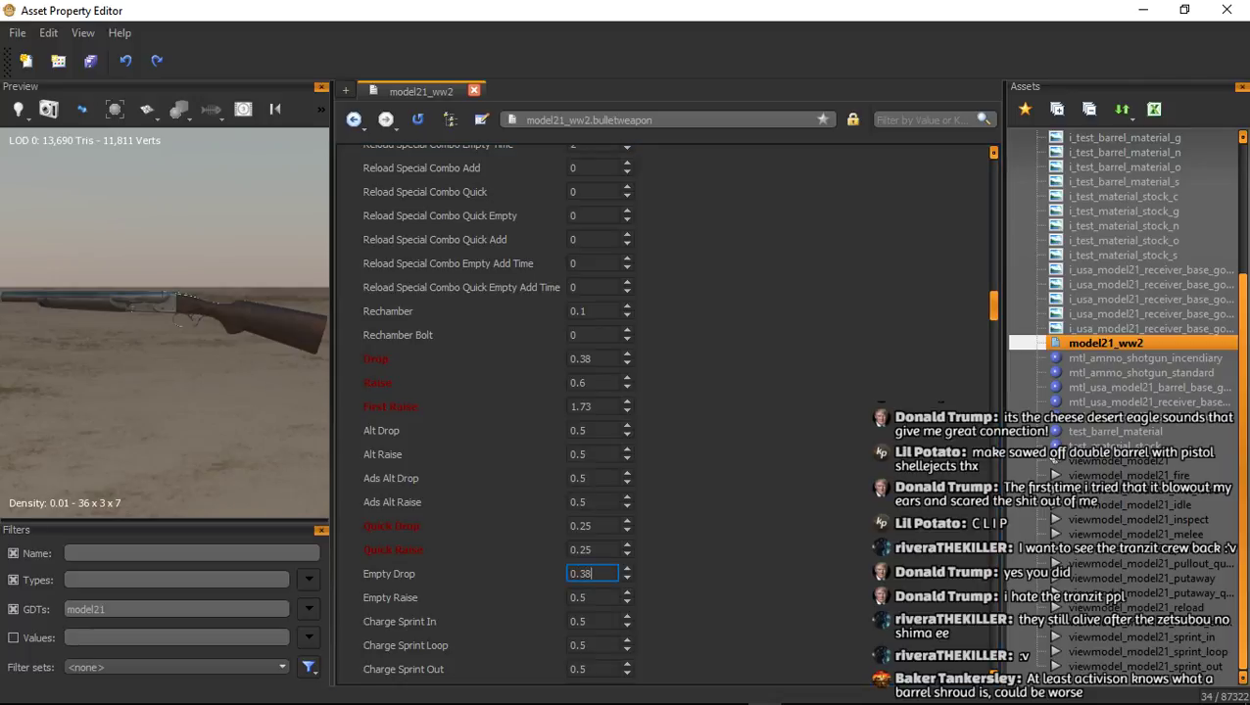
pyautogui.press('Tab')
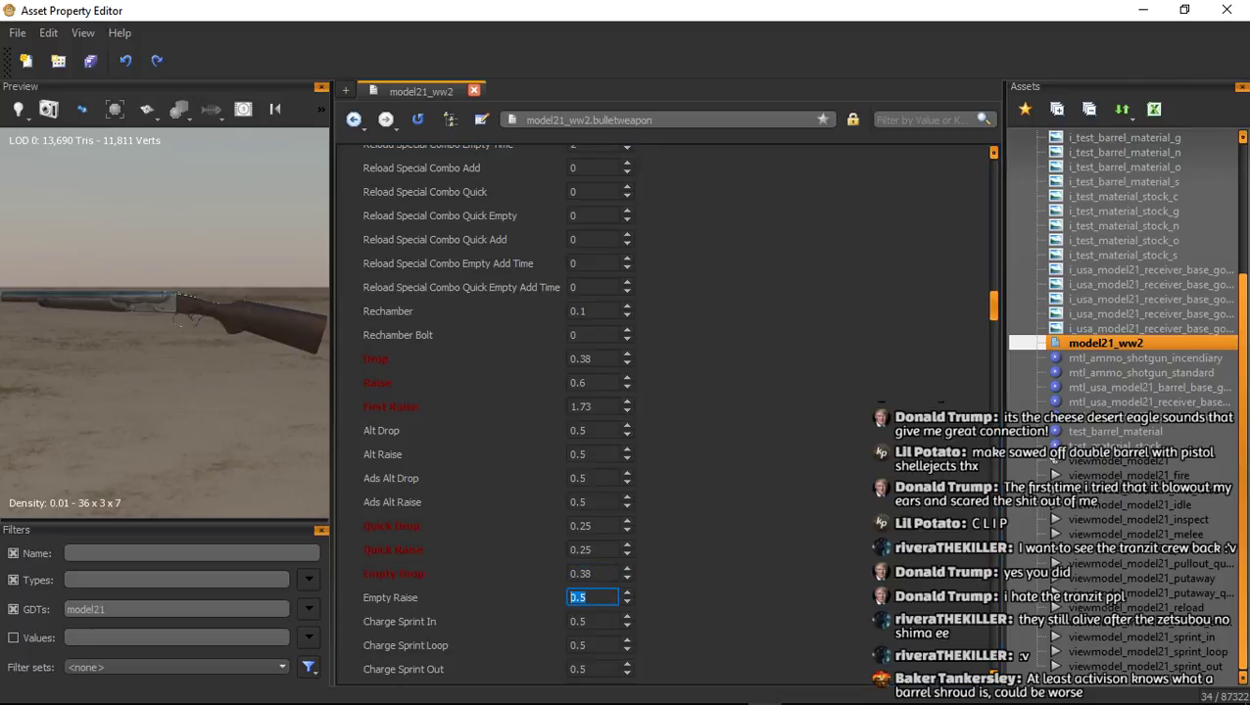
pyautogui.write('0.6')
pyautogui.click(705, 549)
# Set the Sprint In timer to 0.4, Sprint Loop to 0.7 and Sprint Out to 0.3
pyautogui.scroll(-3, 705, 548)
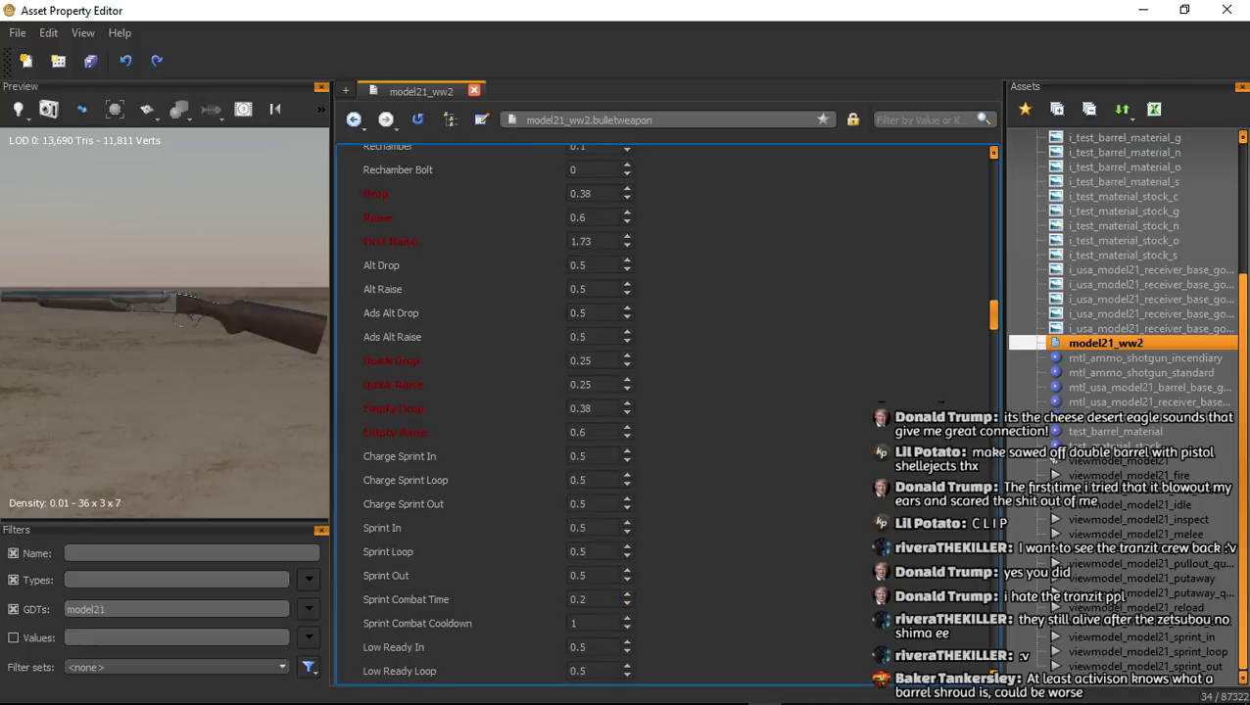
pyautogui.doubleClick(580, 528)
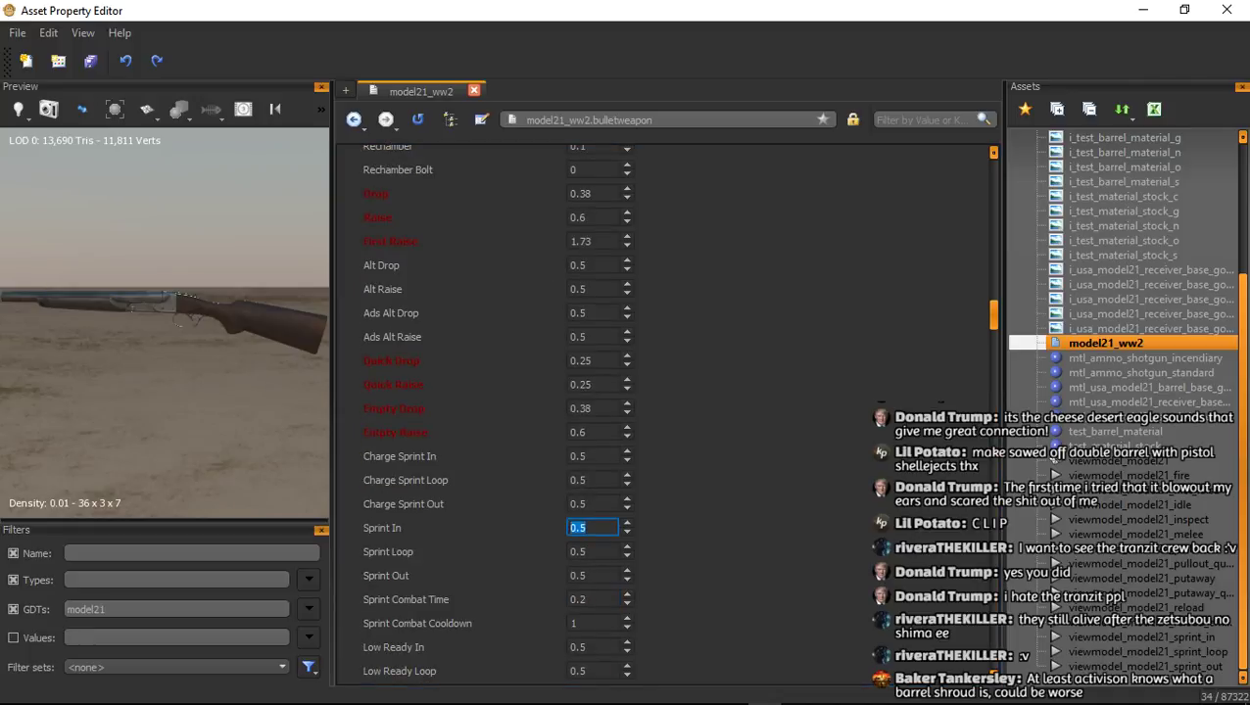
pyautogui.write('0.4')
pyautogui.press('Return')
pyautogui.doubleClick(580, 551)
pyautogui.write('0.7')
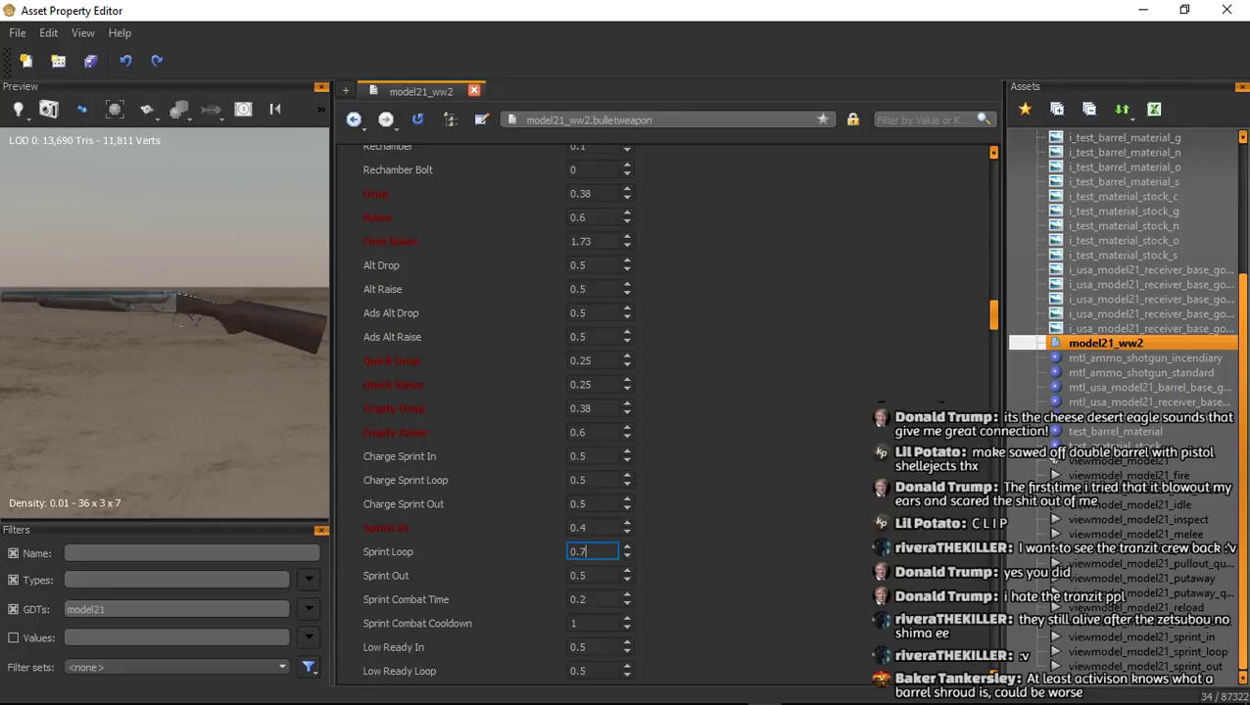
pyautogui.press('Tab')
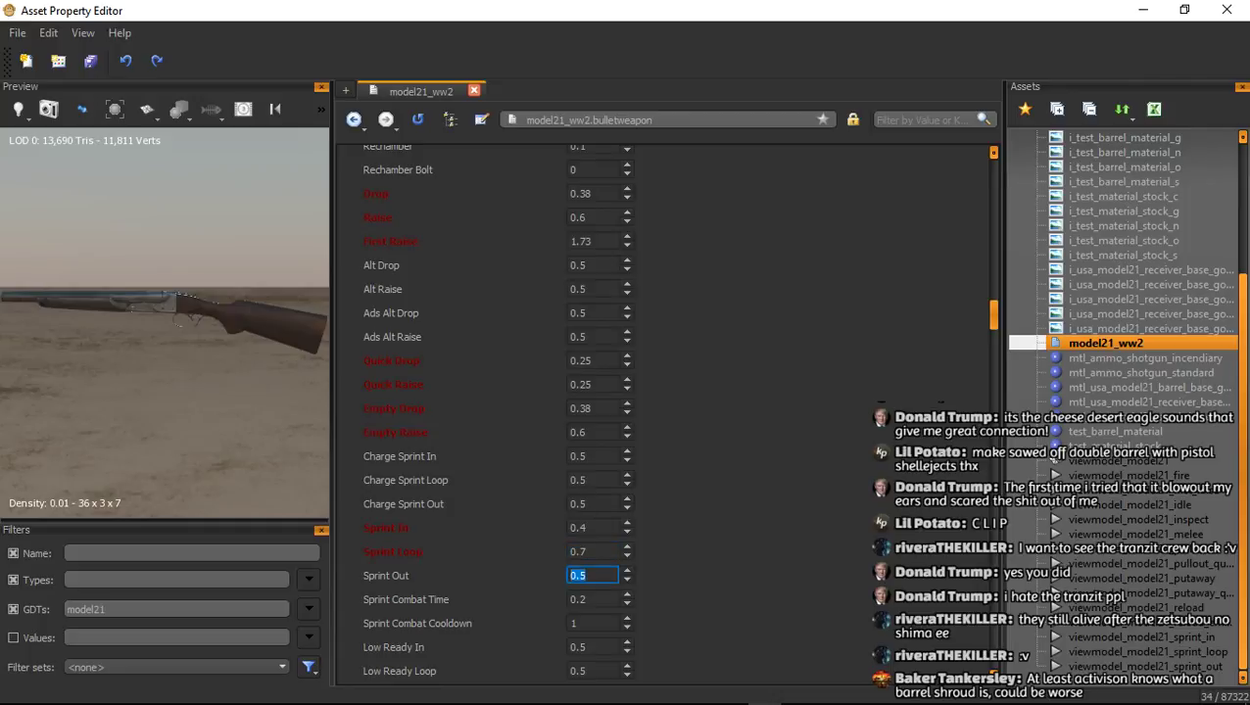
pyautogui.write('0.')
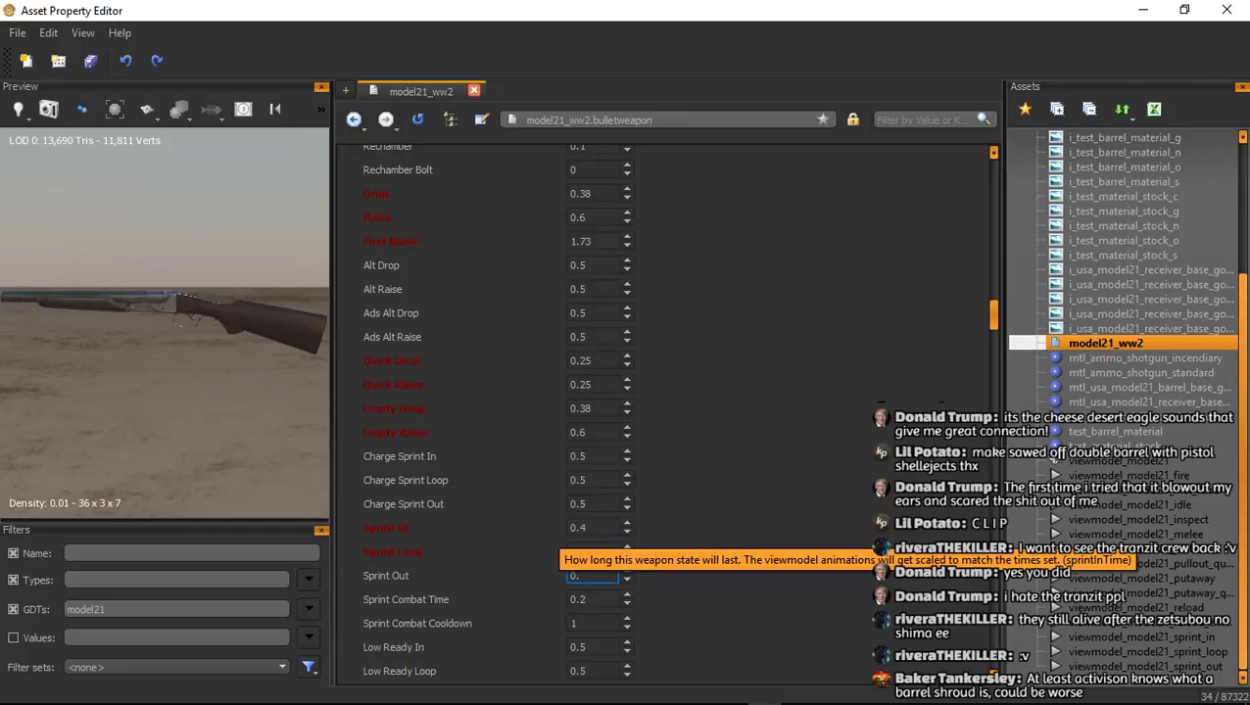
pyautogui.write('3')
pyautogui.press('Return')
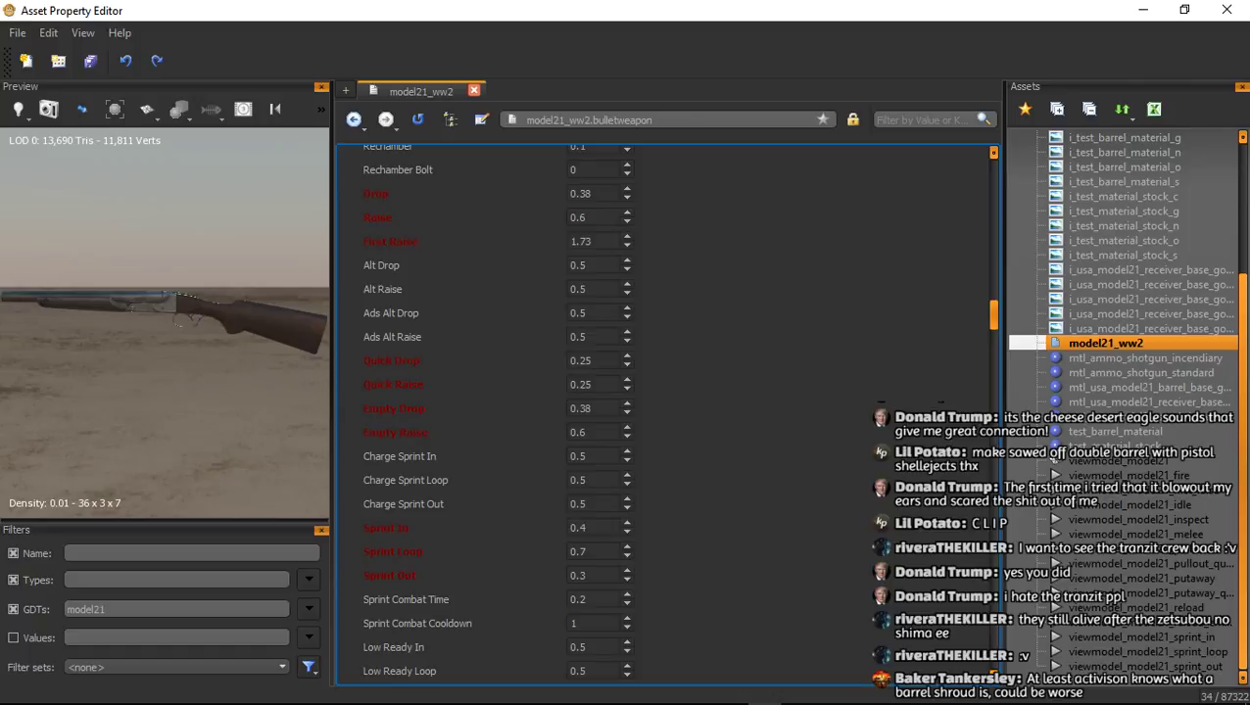
# Review the remaining state timers of model21_ww2 and collapse the State Timers section
pyautogui.scroll(-4, 666, 411)
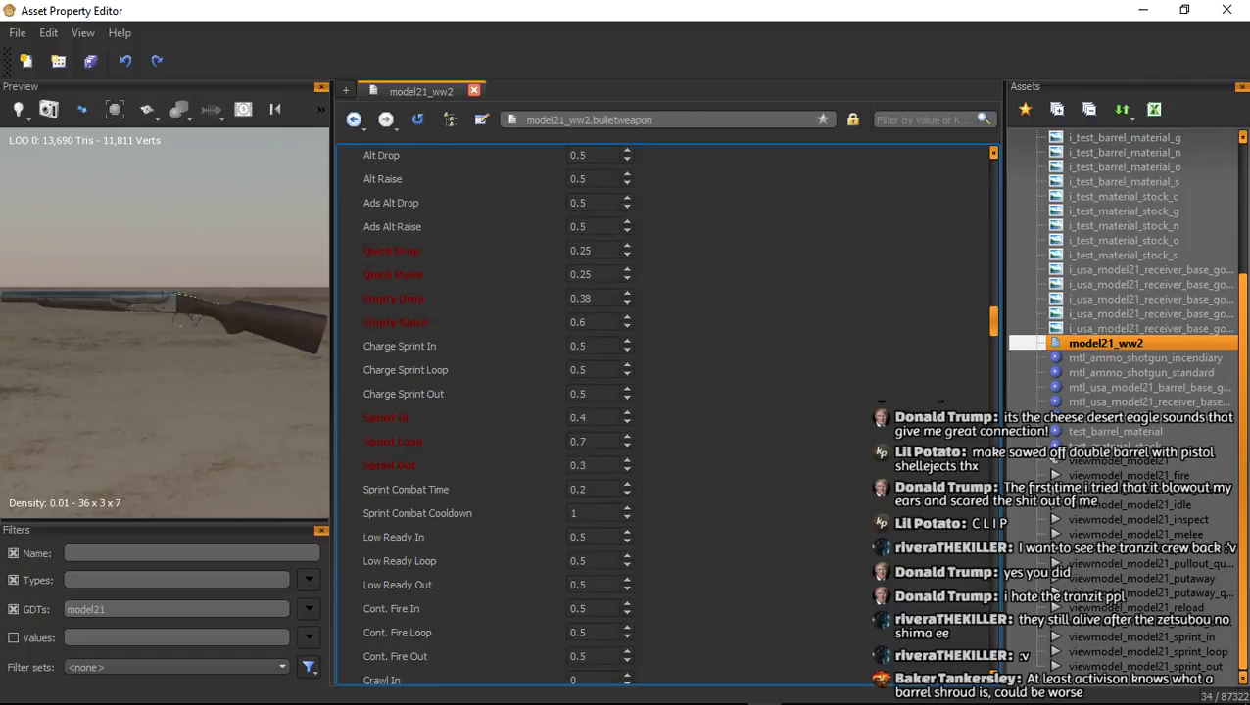
pyautogui.scroll(-2, 666, 411)
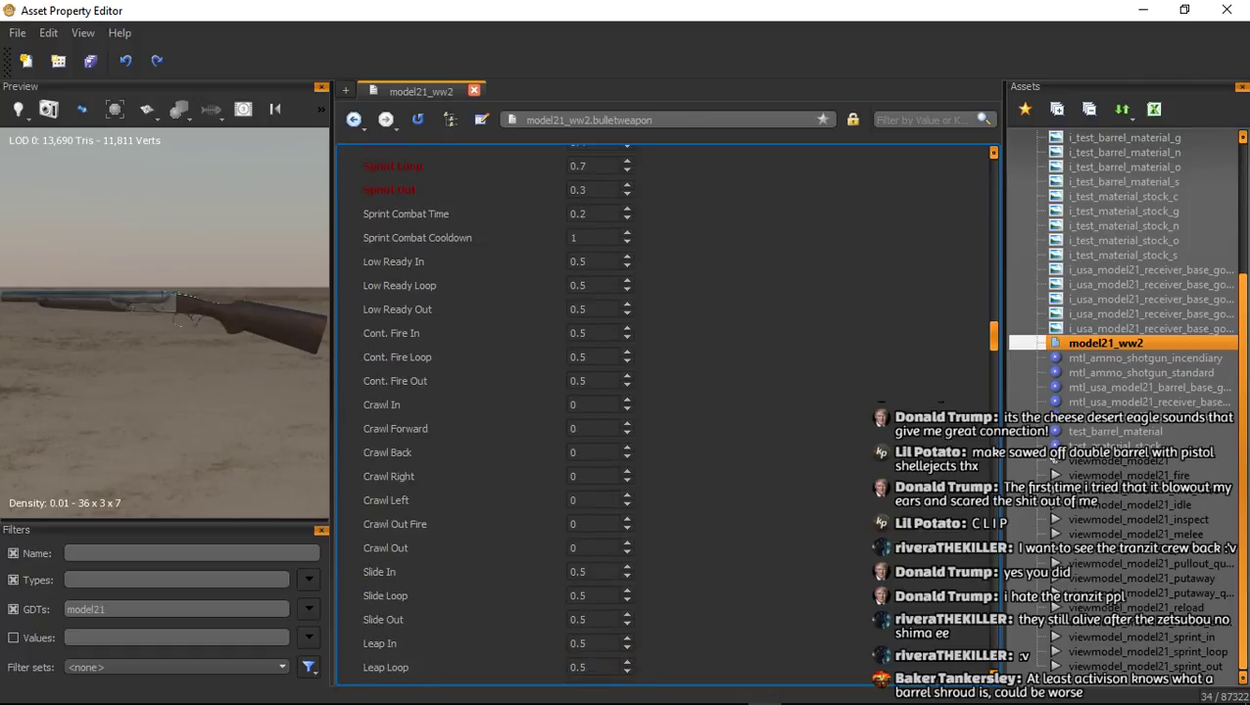
pyautogui.scroll(-1, 666, 411)
pyautogui.scroll(4, 666, 412)
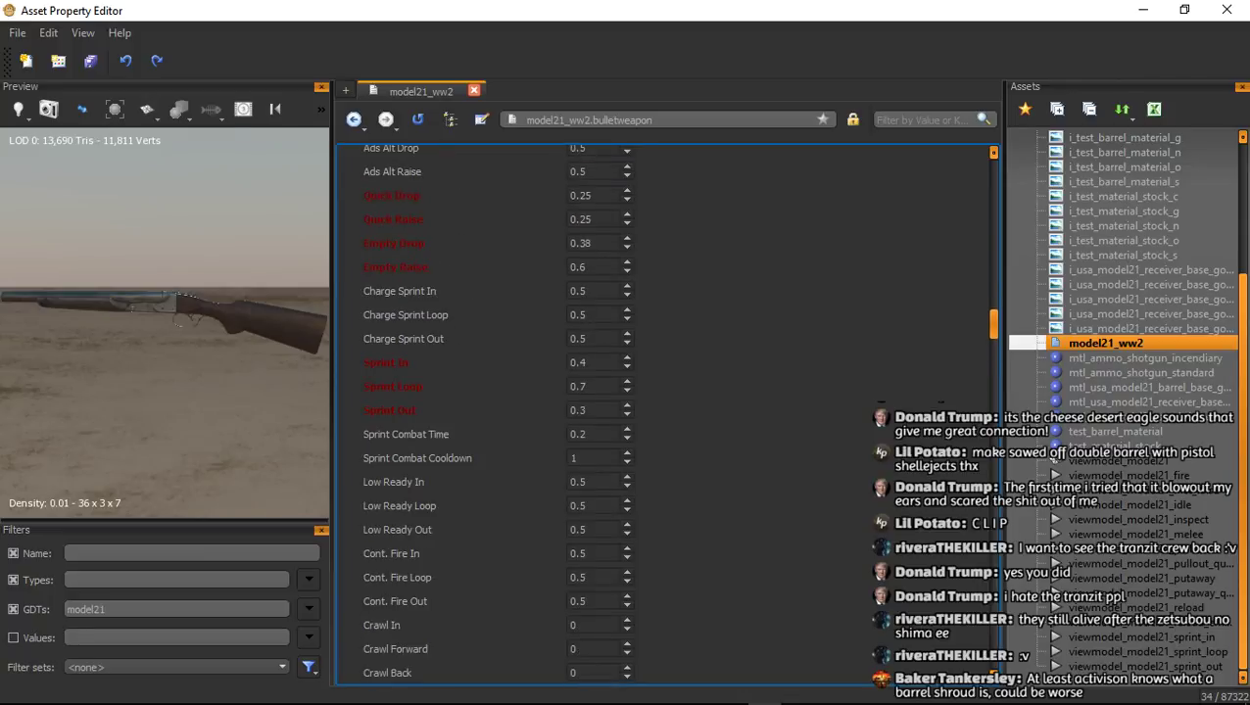
pyautogui.scroll(3, 666, 412)
pyautogui.scroll(8, 666, 411)
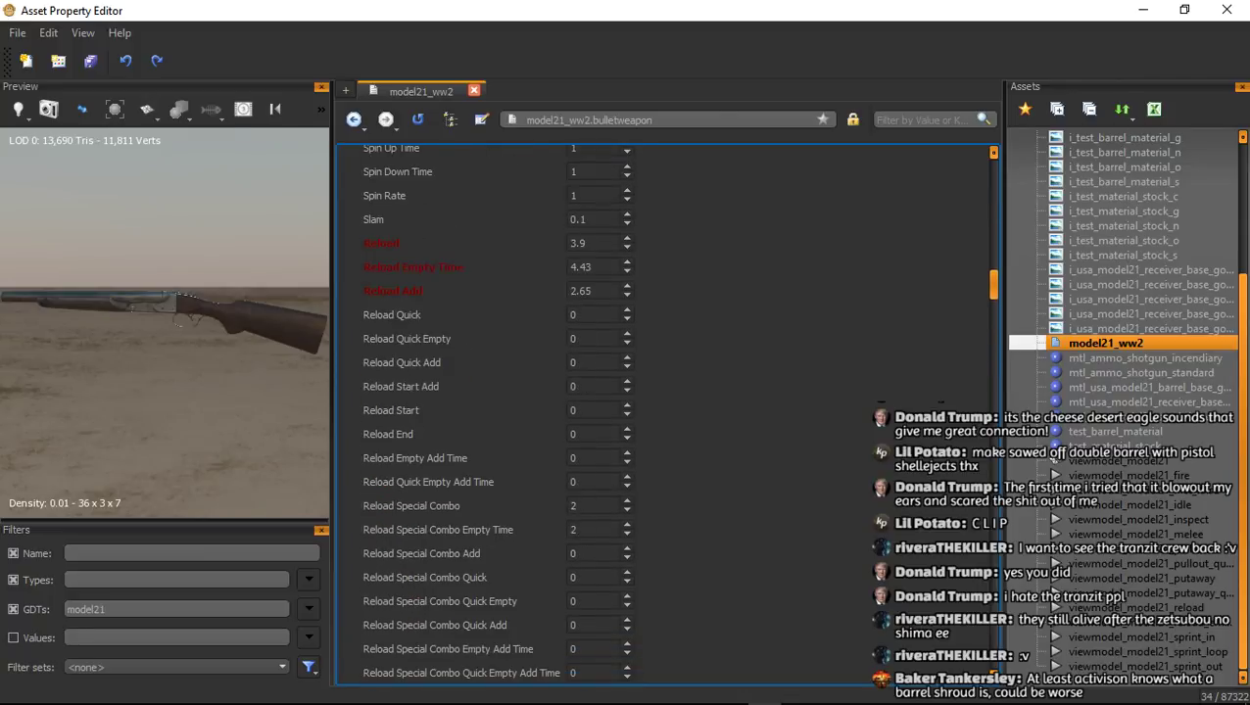
pyautogui.scroll(-1, 441, 396)
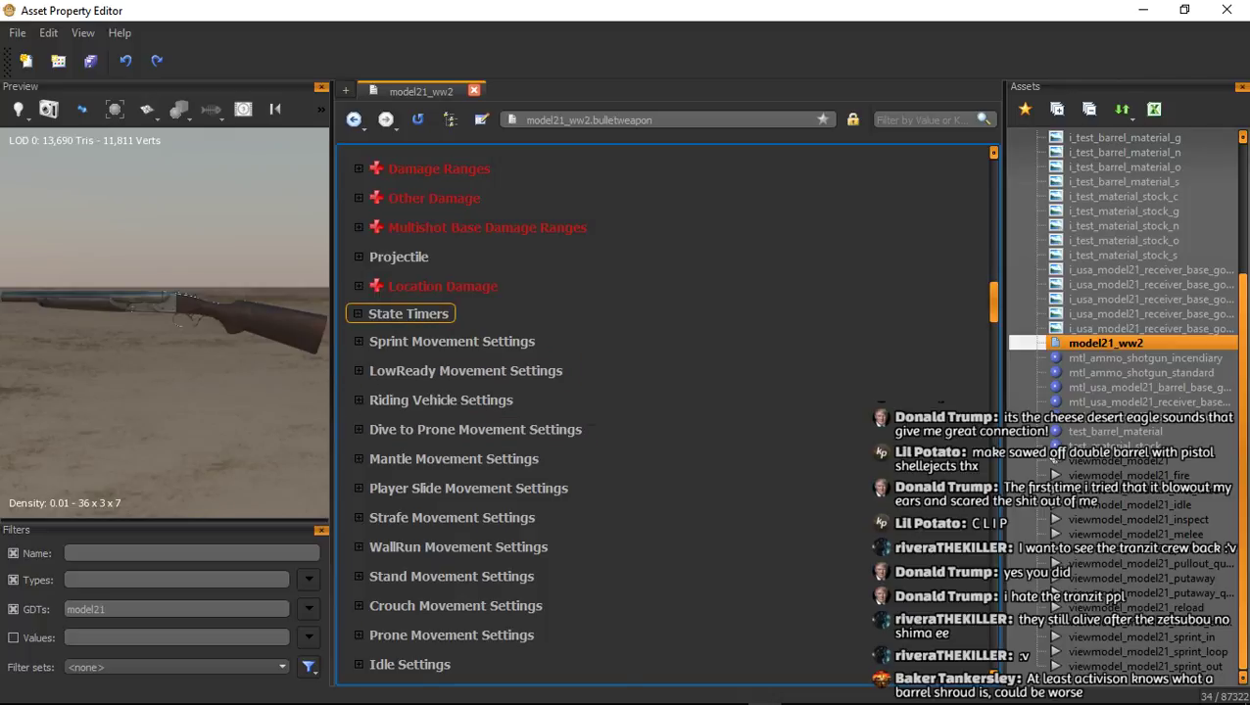
pyautogui.scroll(-2, 421, 313)
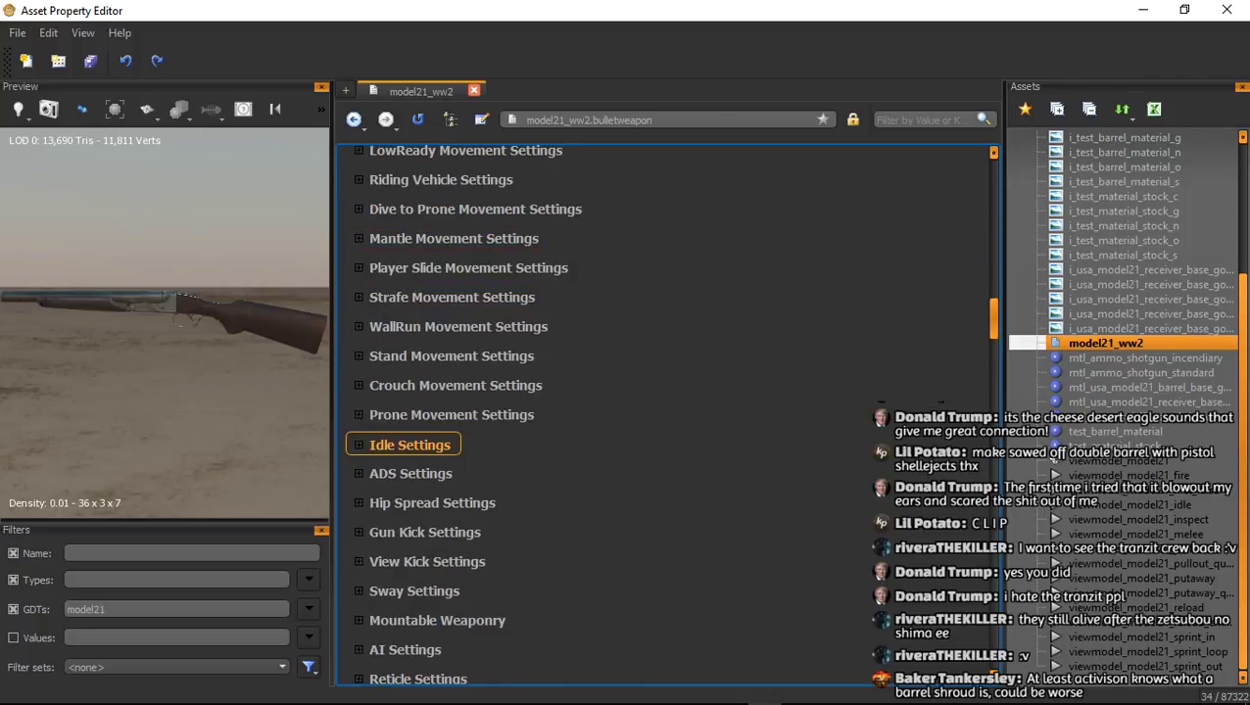
# Expand the Idle Settings and set Hip Amount to 30 and ADS Amount to 2
pyautogui.click(409, 445)
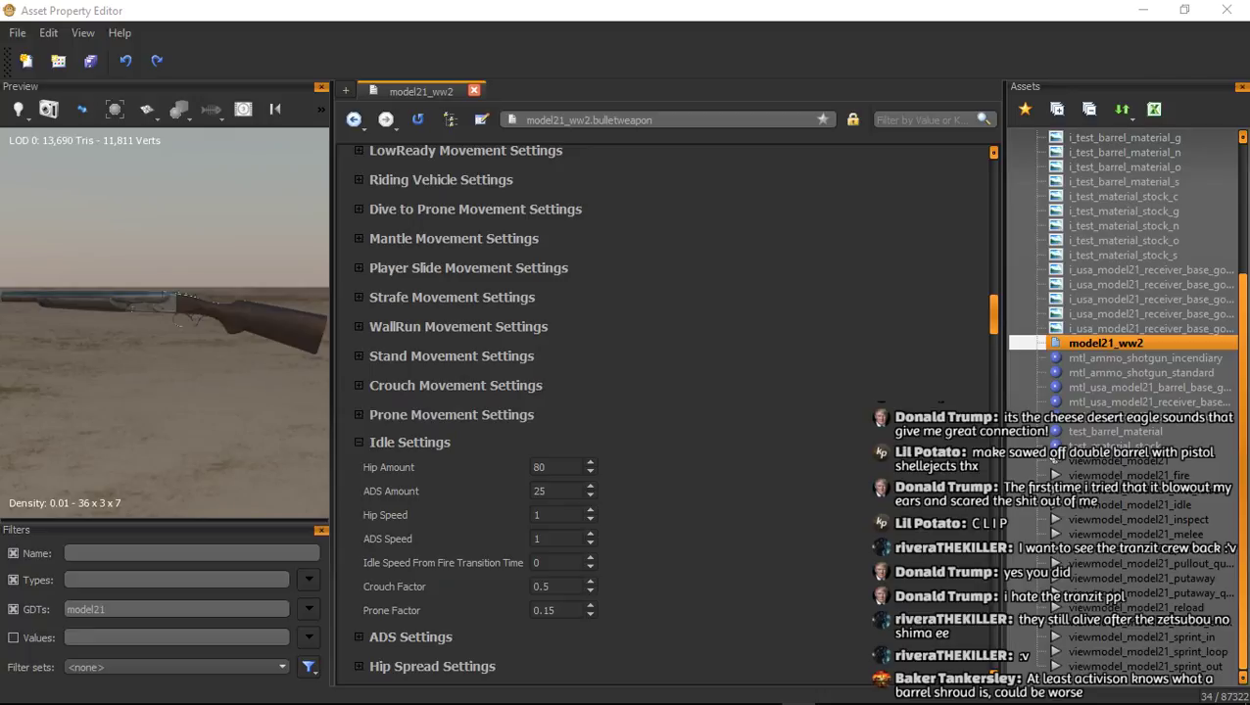
pyautogui.doubleClick(540, 467)
pyautogui.write('30')
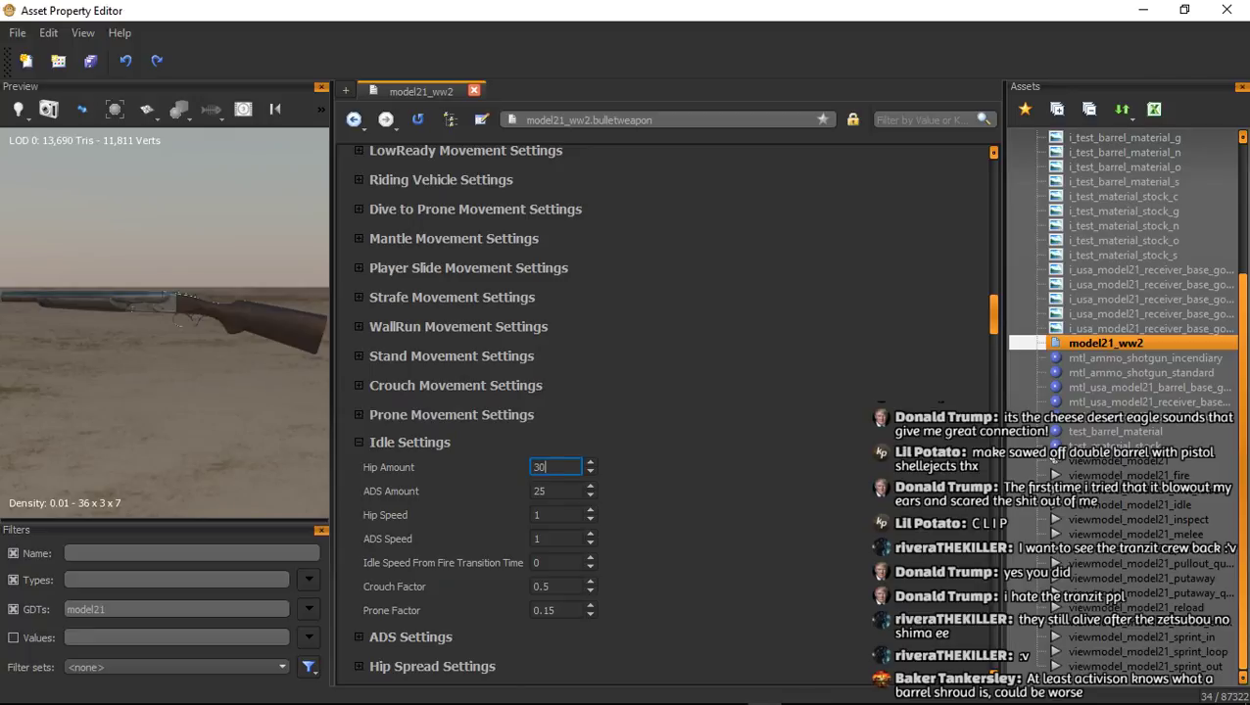
pyautogui.doubleClick(540, 491)
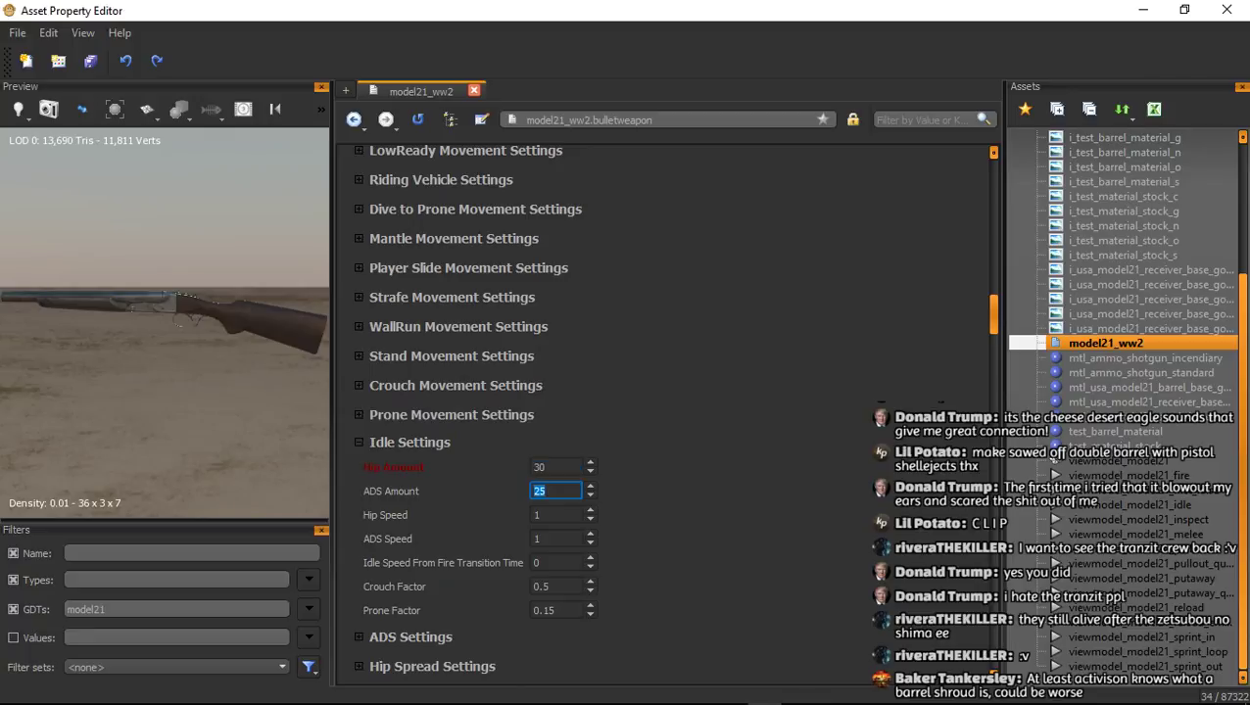
pyautogui.write('2')
pyautogui.press('Tab')
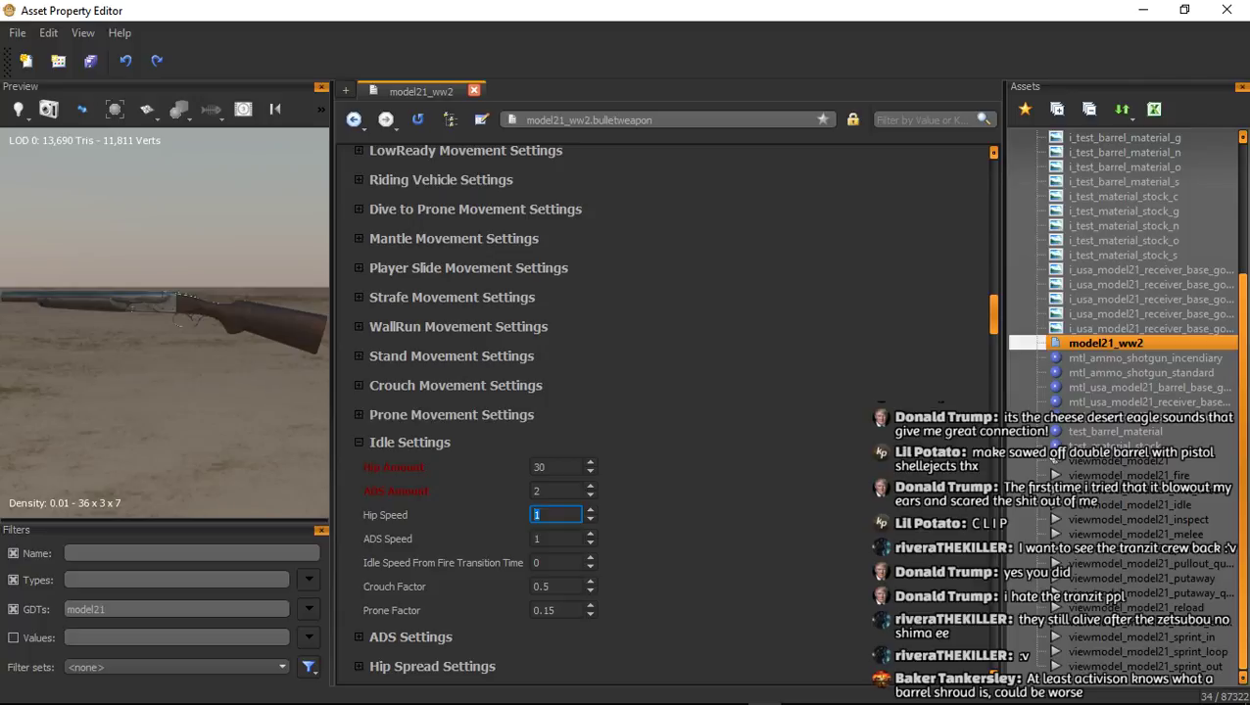
# Set the idle Hip Speed to 1 and the idle ADS Speed to 0.8
pyautogui.write('1')
pyautogui.press('Tab')
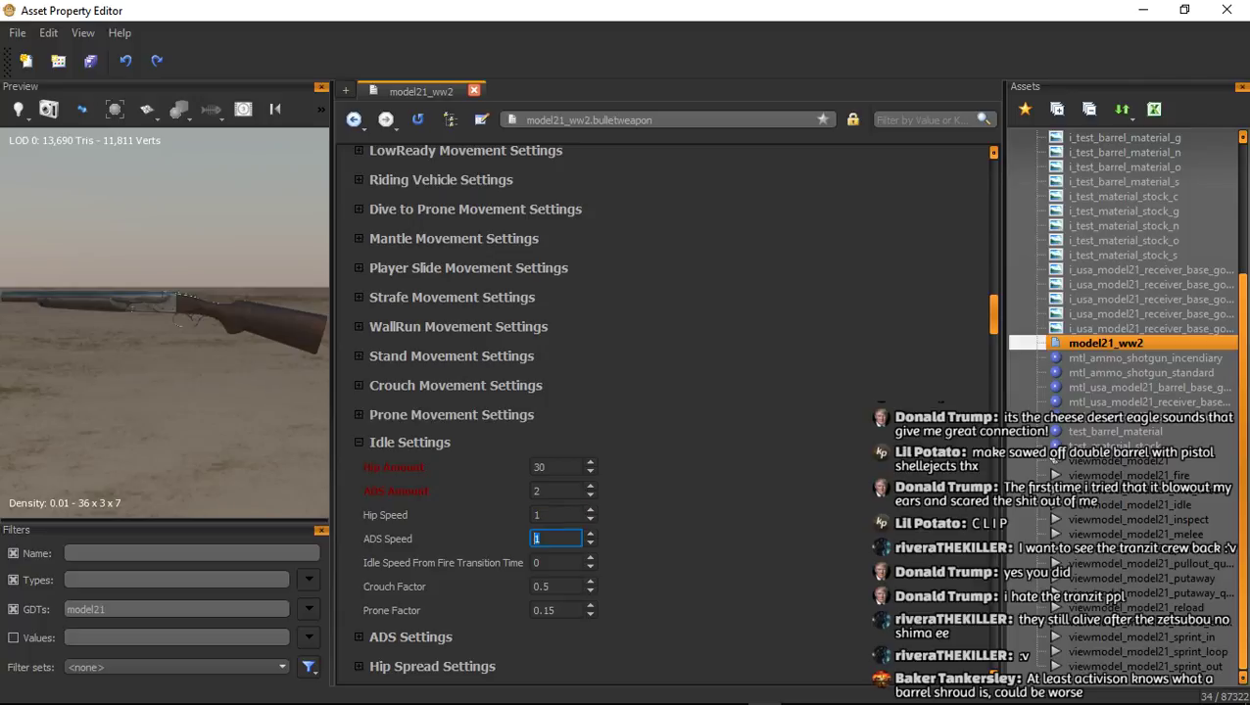
pyautogui.write('0.8')
pyautogui.press('Tab')
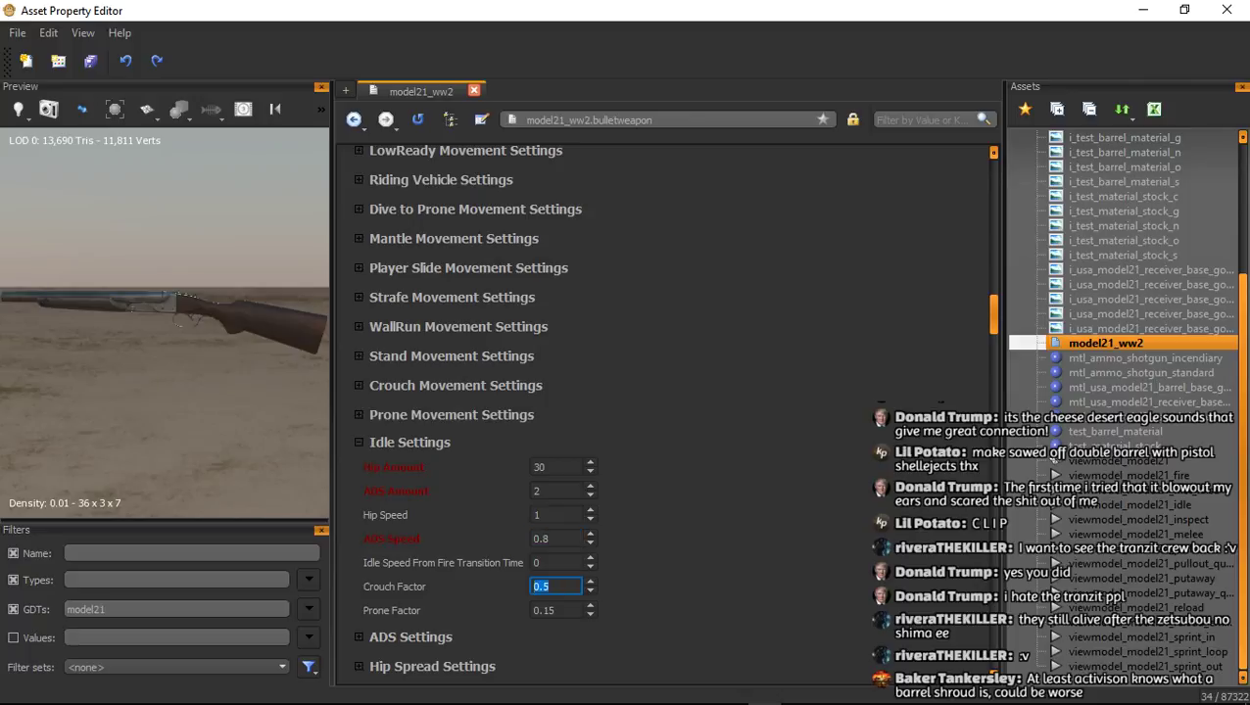
# Set the idle Crouch Factor to 0.8 and Prone Factor to 0.4, and collapse the Idle Settings
pyautogui.write('0.8')
pyautogui.press('Tab')
pyautogui.write('0.4')
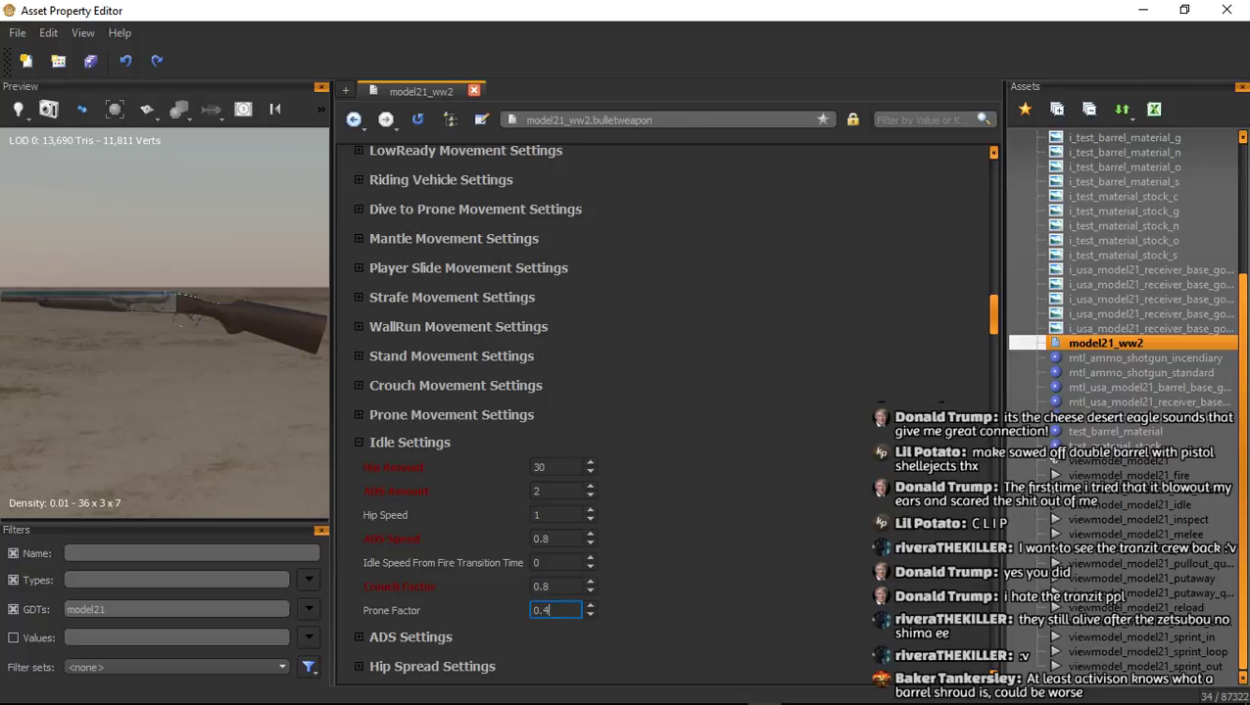
pyautogui.click(676, 548)
pyautogui.click(409, 443)
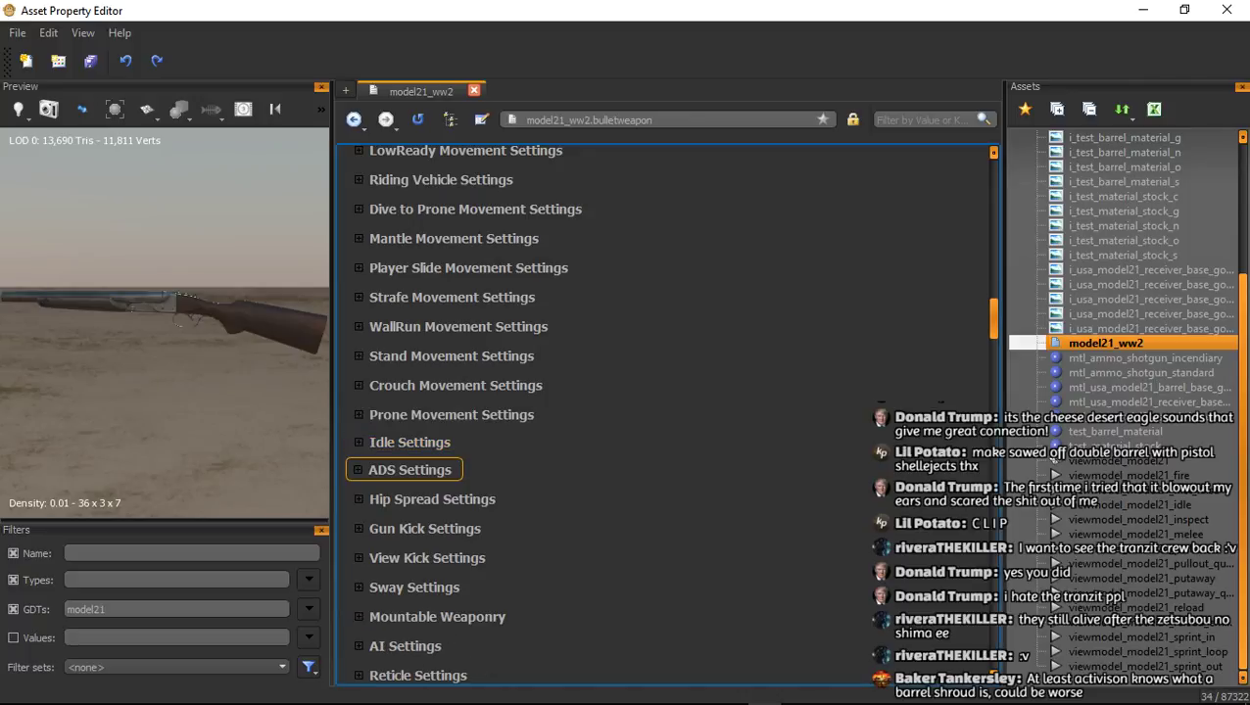
# Expand the ADS Settings and set the Spread to 6.5
pyautogui.click(409, 470)
pyautogui.scroll(-5, 410, 470)
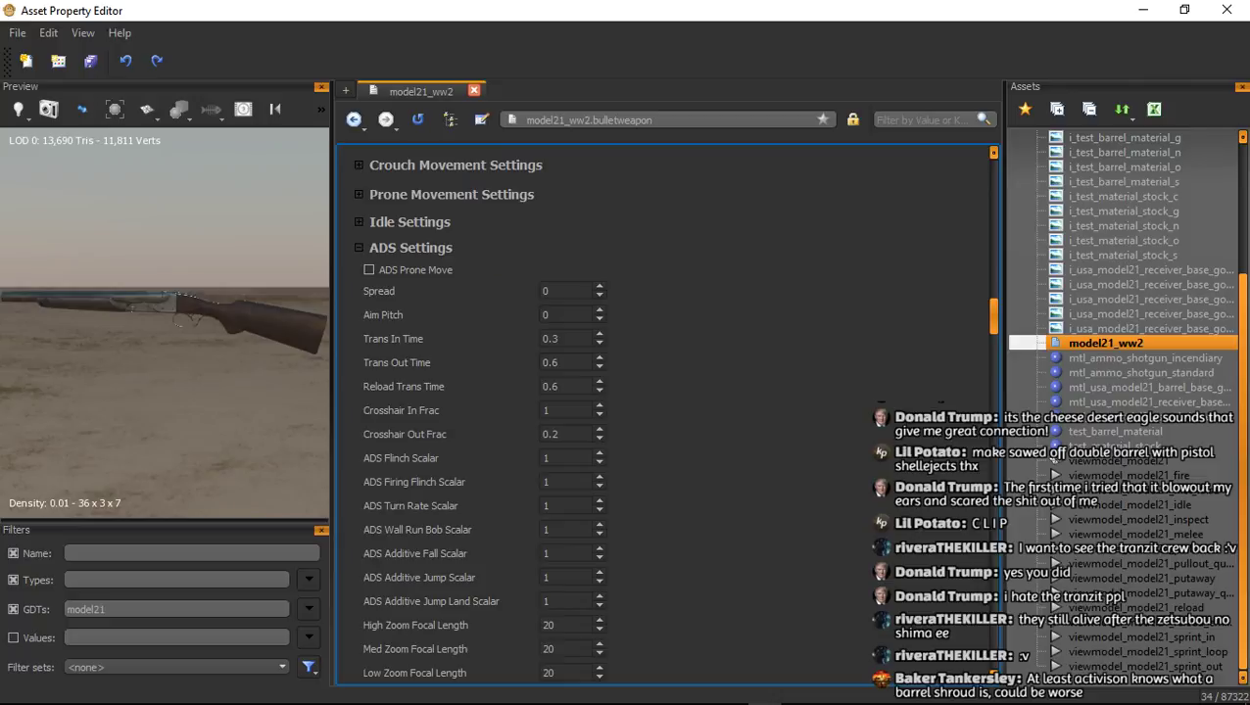
pyautogui.hotkey('alt', 'Tab')
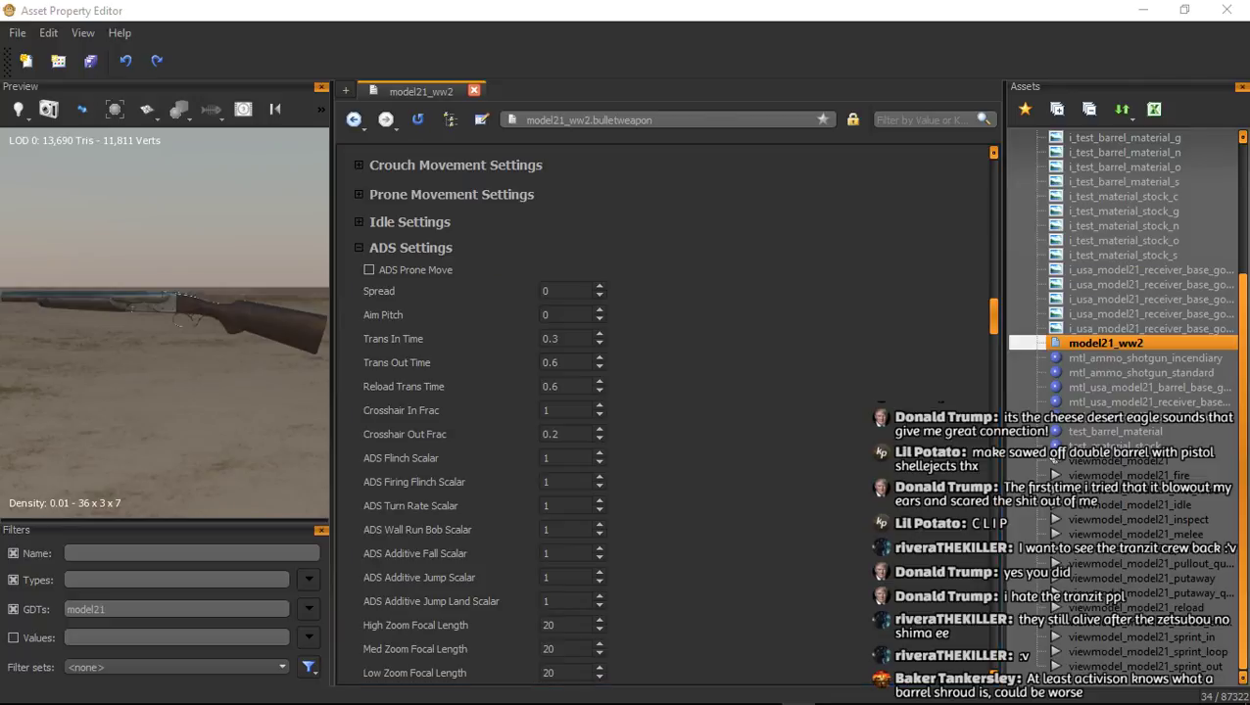
pyautogui.doubleClick(564, 291)
pyautogui.write('6.5')
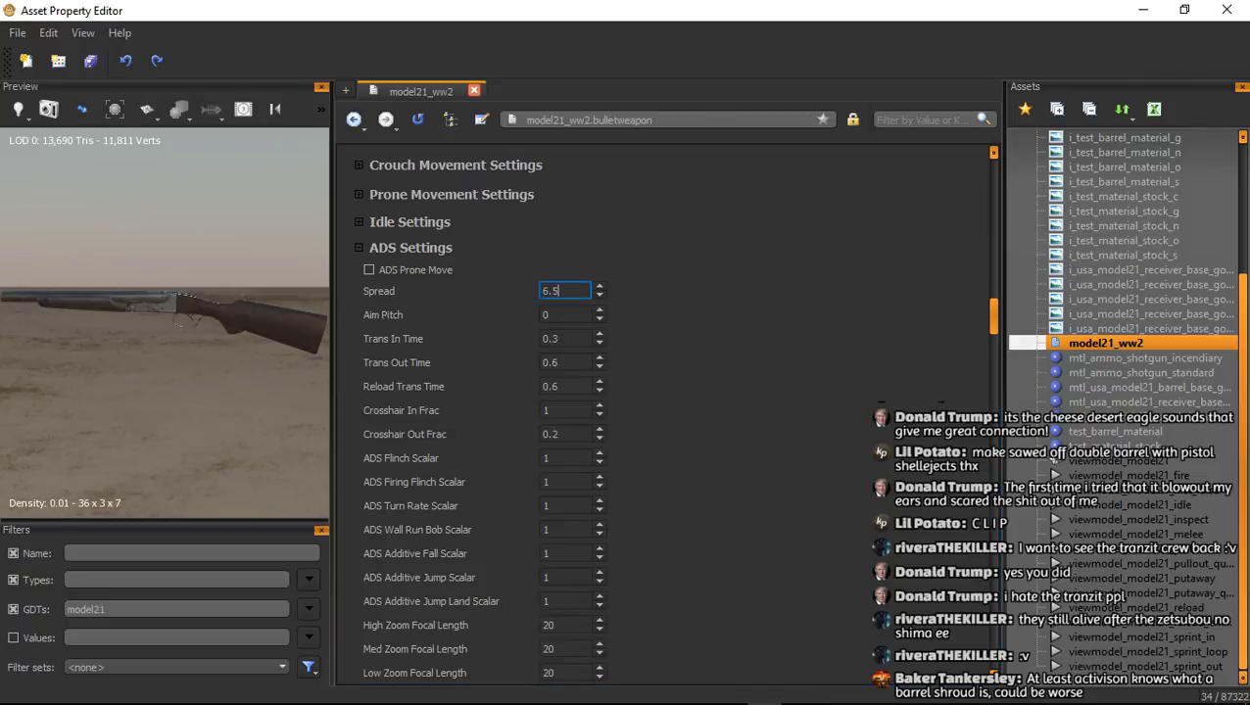
pyautogui.press('Return')
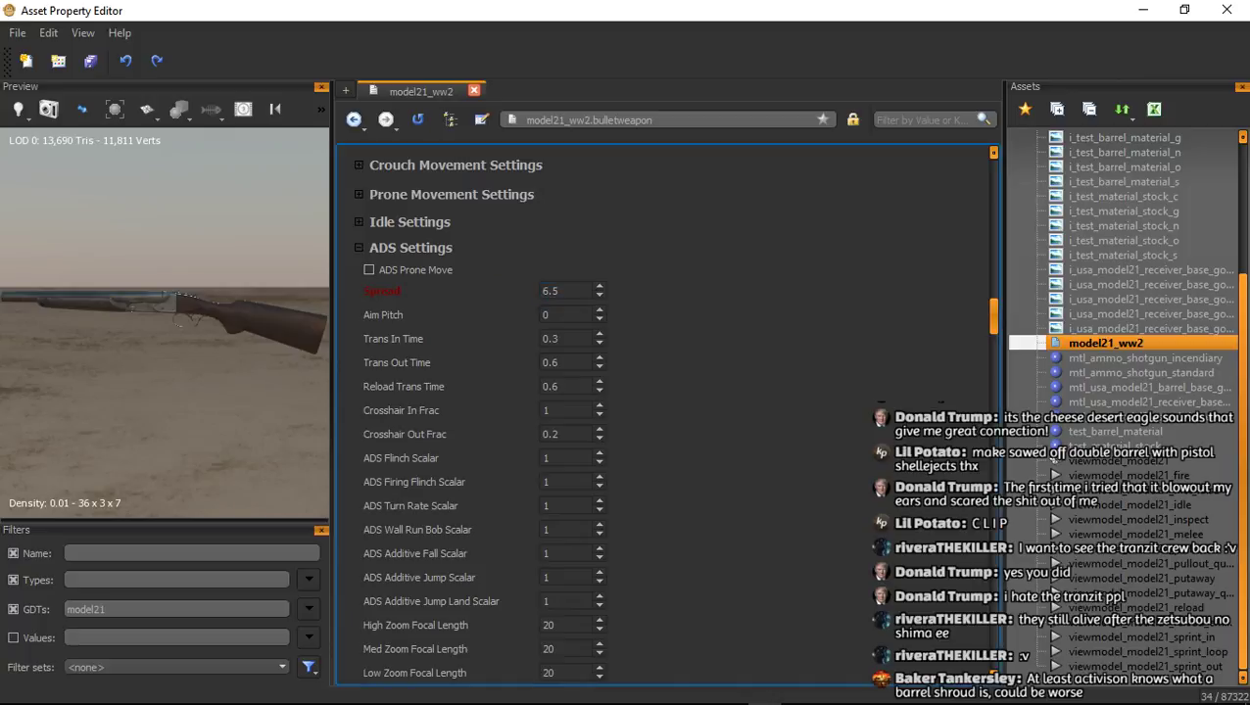
# Set the ADS Trans In Time to 0.24 and Trans Out Time to 0.29
pyautogui.click(564, 339)
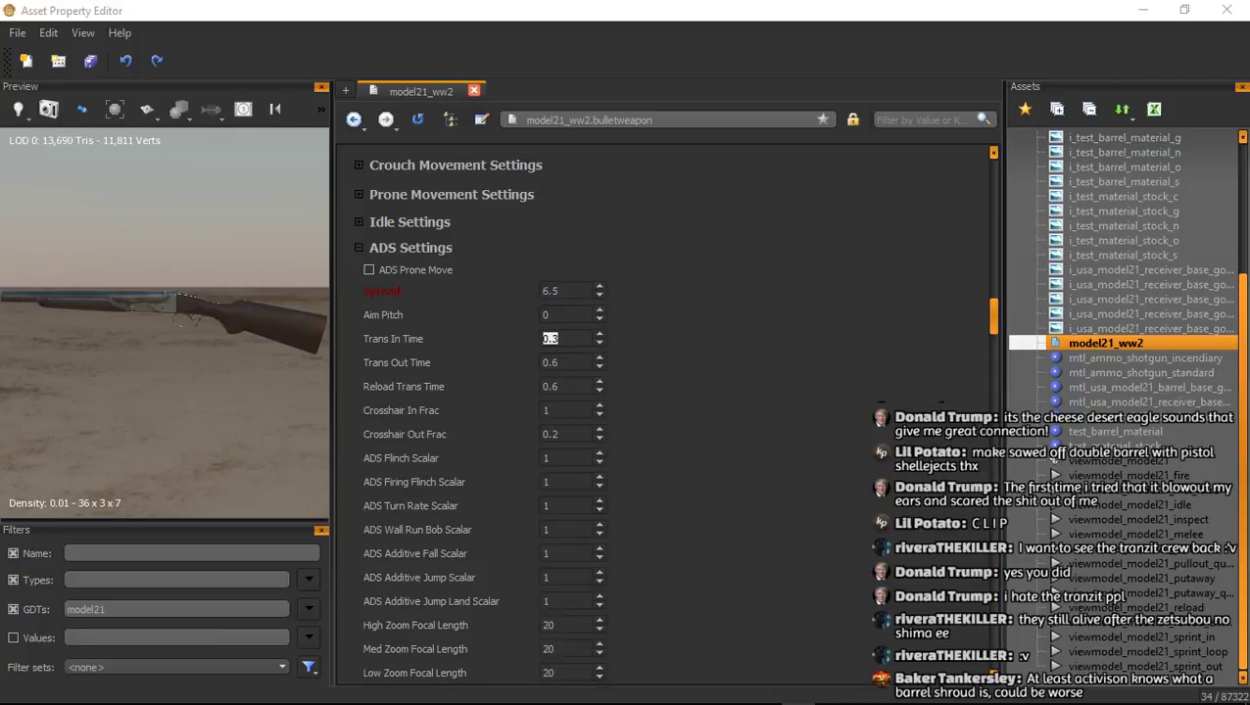
pyautogui.hotkey('alt', 'Tab')
pyautogui.write('0.24')
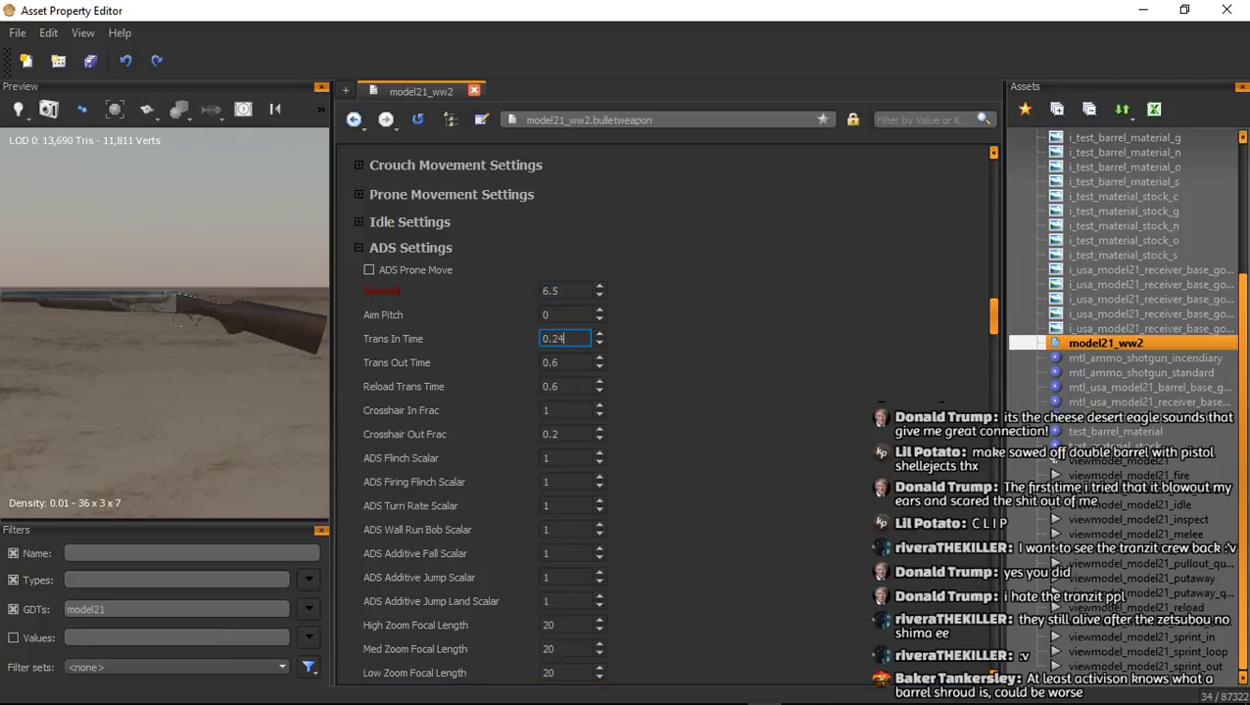
pyautogui.press('Tab')
pyautogui.write('0.29')
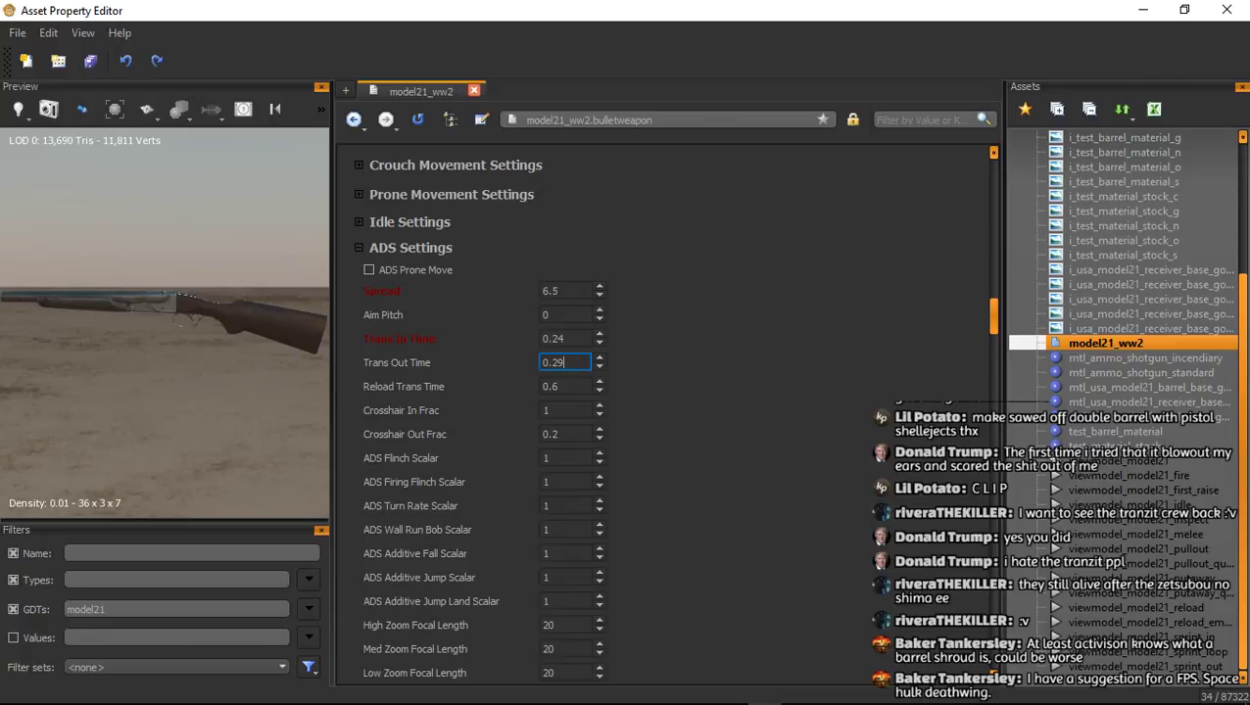
# Set the ADS Reload Trans Time to 0.3 and collapse the ADS Settings
pyautogui.click(564, 387)
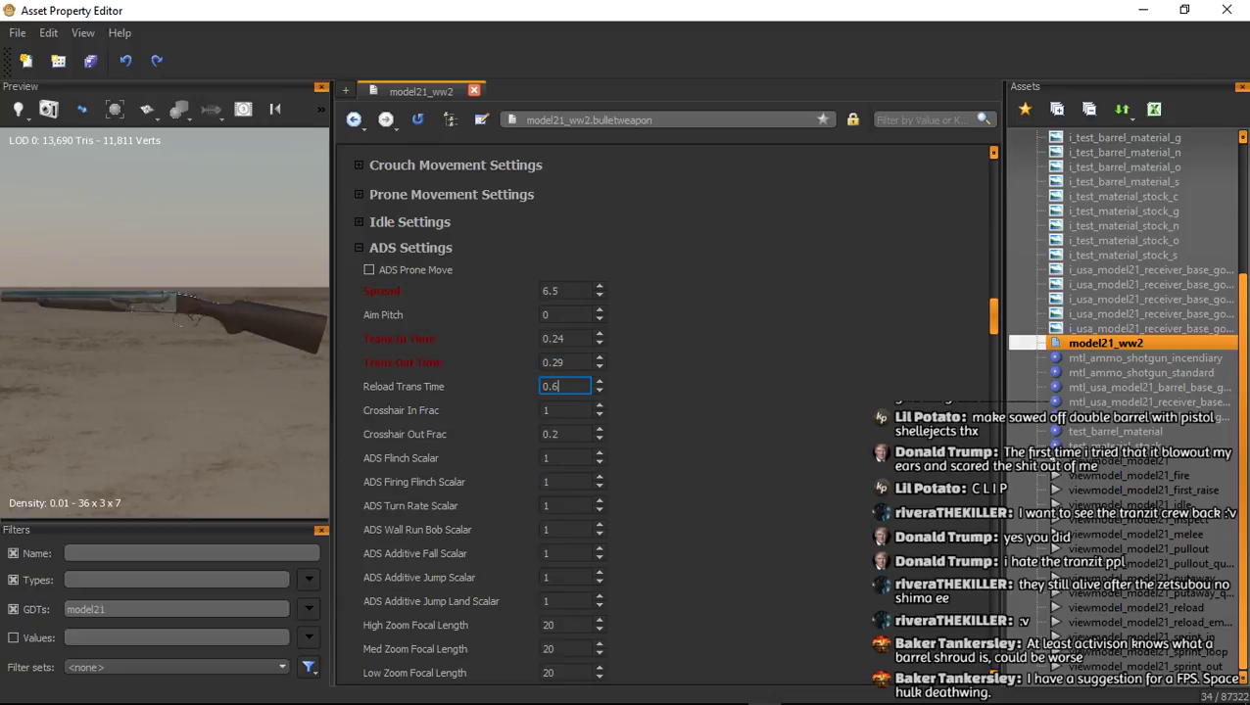
pyautogui.hotkey('ctrl', 'a')
pyautogui.write('0.3')
pyautogui.click(676, 377)
pyautogui.click(407, 248)
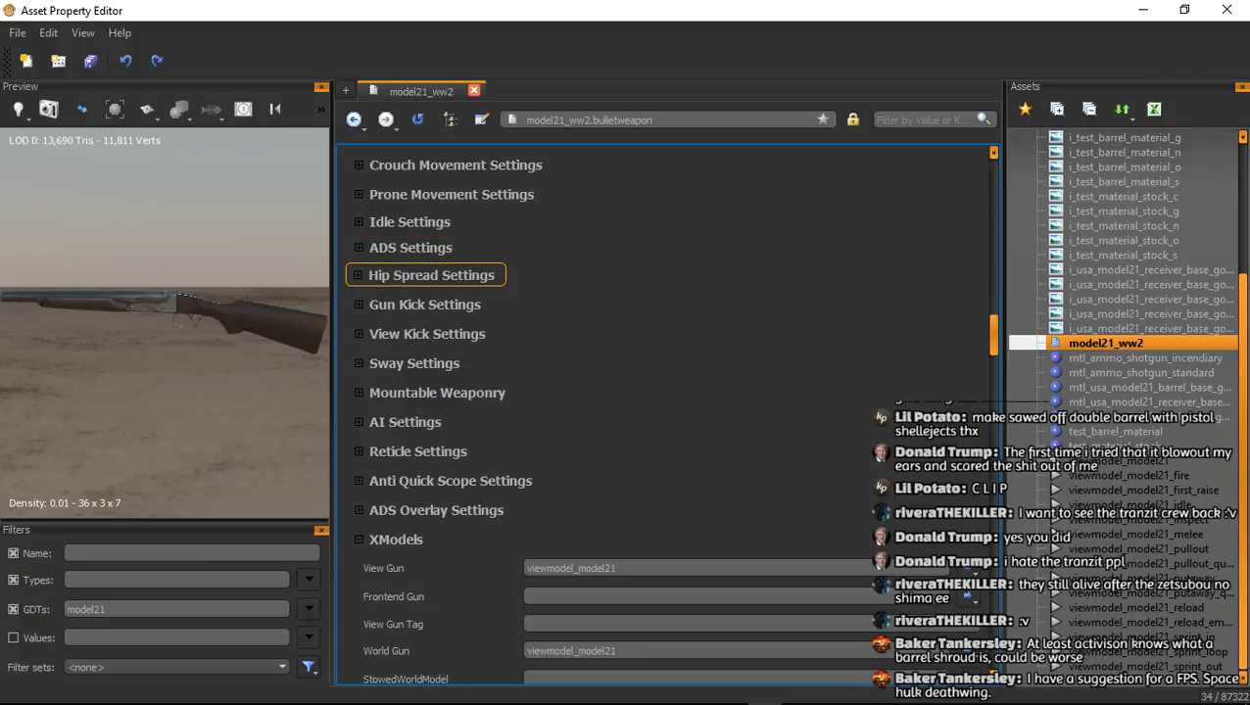
# Expand the Hip Spread Settings and set Stand Min and Stand Max to 6 and Decay Rate to 5
pyautogui.click(431, 275)
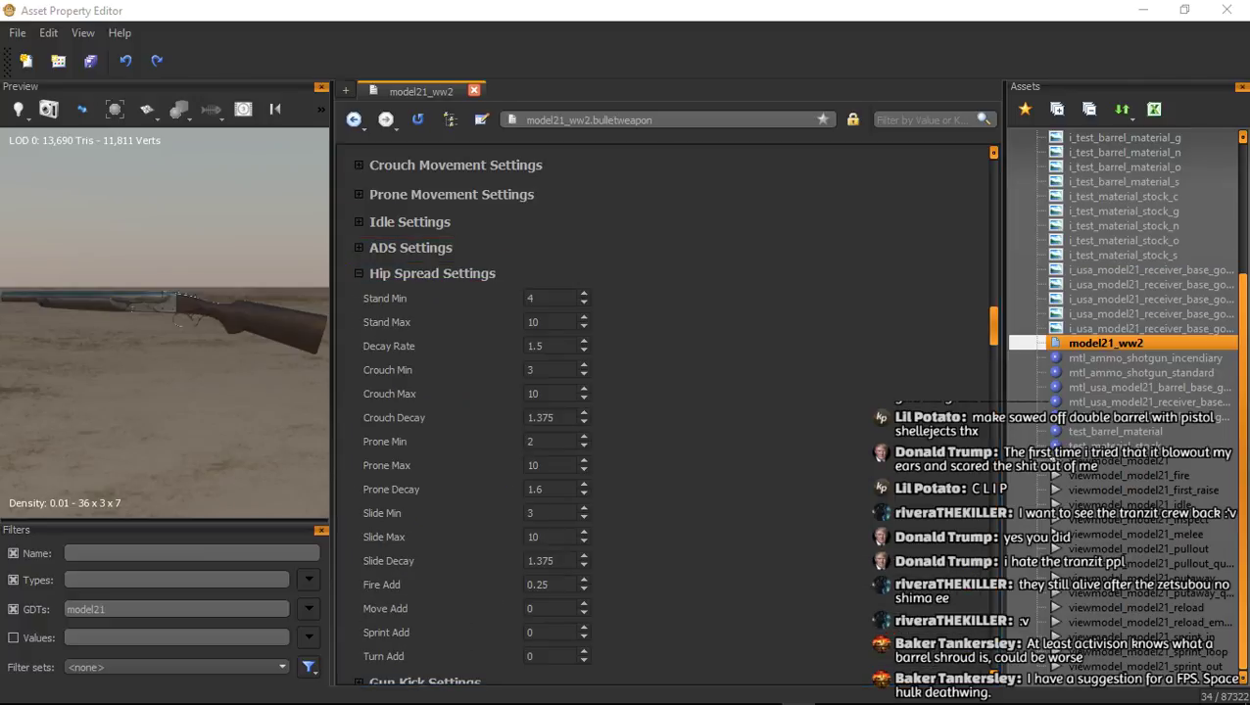
pyautogui.doubleClick(531, 298)
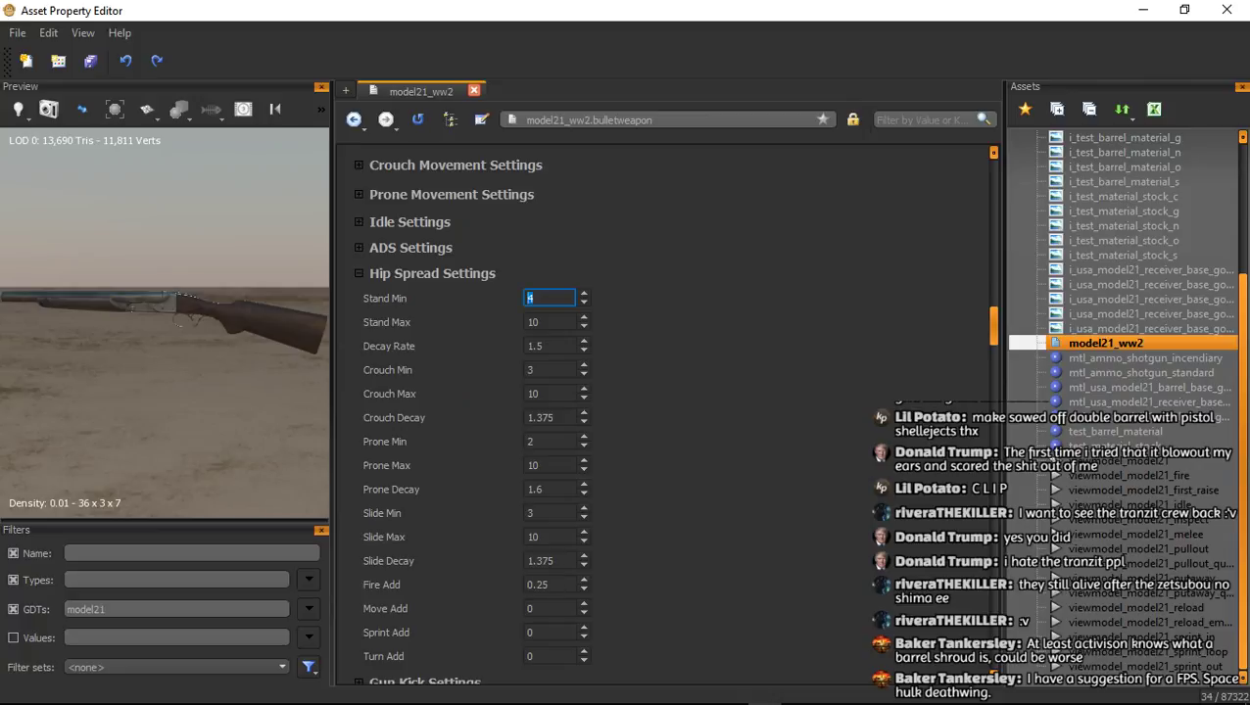
pyautogui.write('6')
pyautogui.press('Tab')
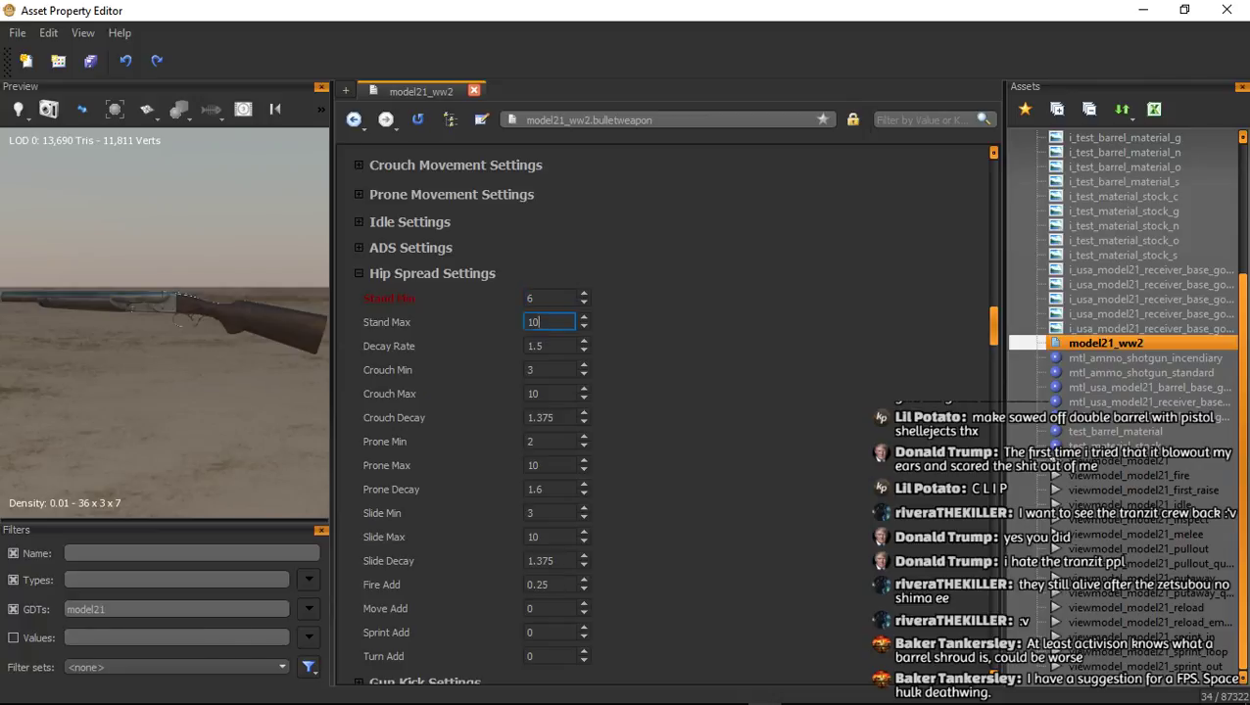
pyautogui.write('6')
pyautogui.press('Tab')
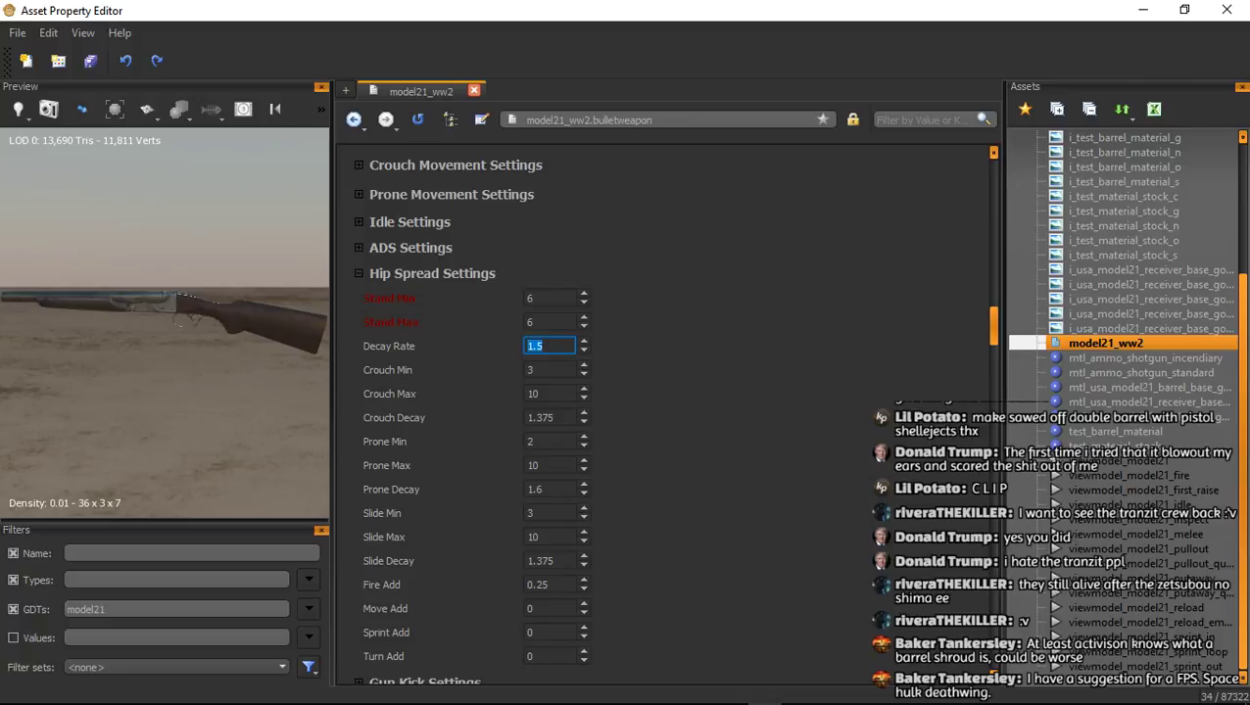
pyautogui.write('5')
pyautogui.press('Return')
pyautogui.press('Tab')
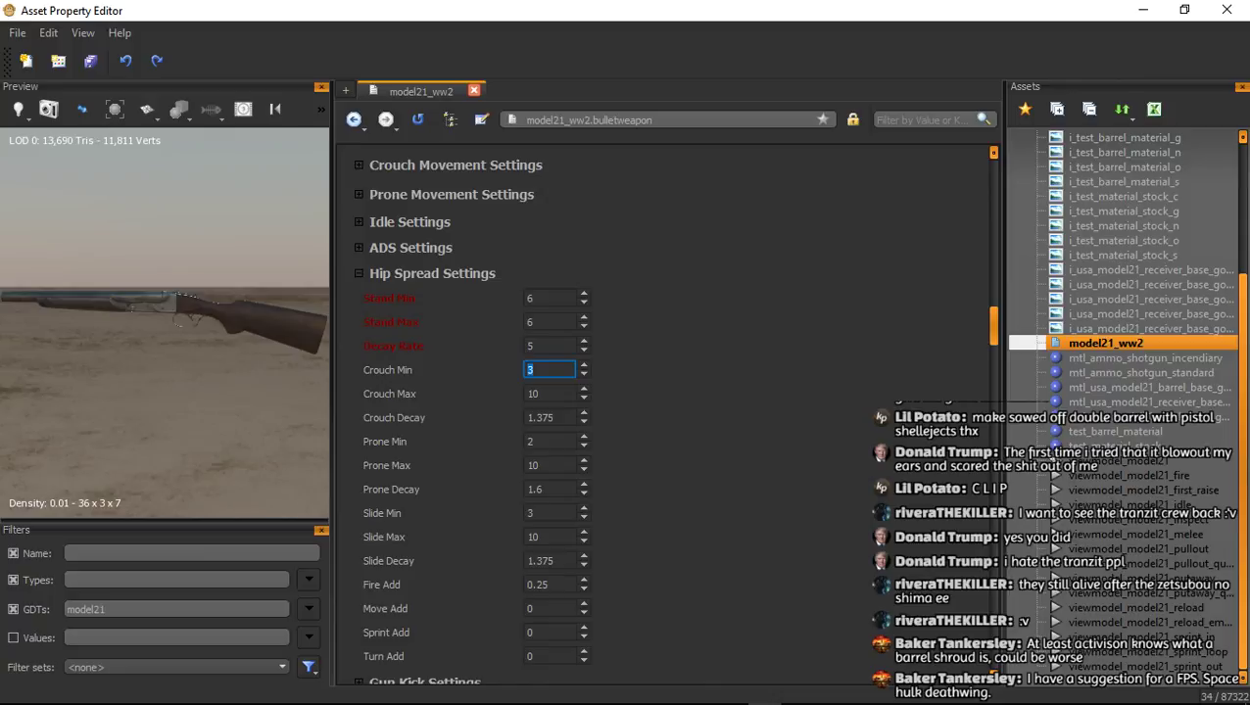
# Set the hip spread Crouch Min and Crouch Max to 4 and Crouch Decay to 1
pyautogui.write('4')
pyautogui.press('Tab')
pyautogui.write('4')
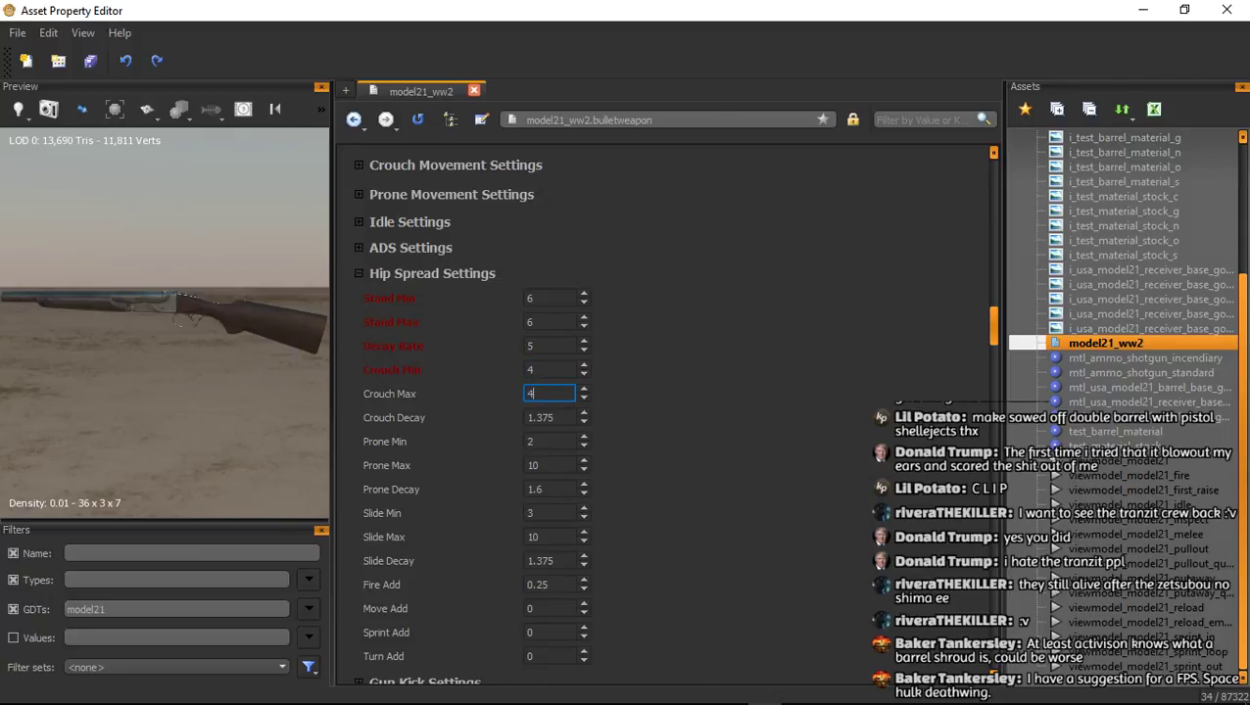
pyautogui.press('Tab')
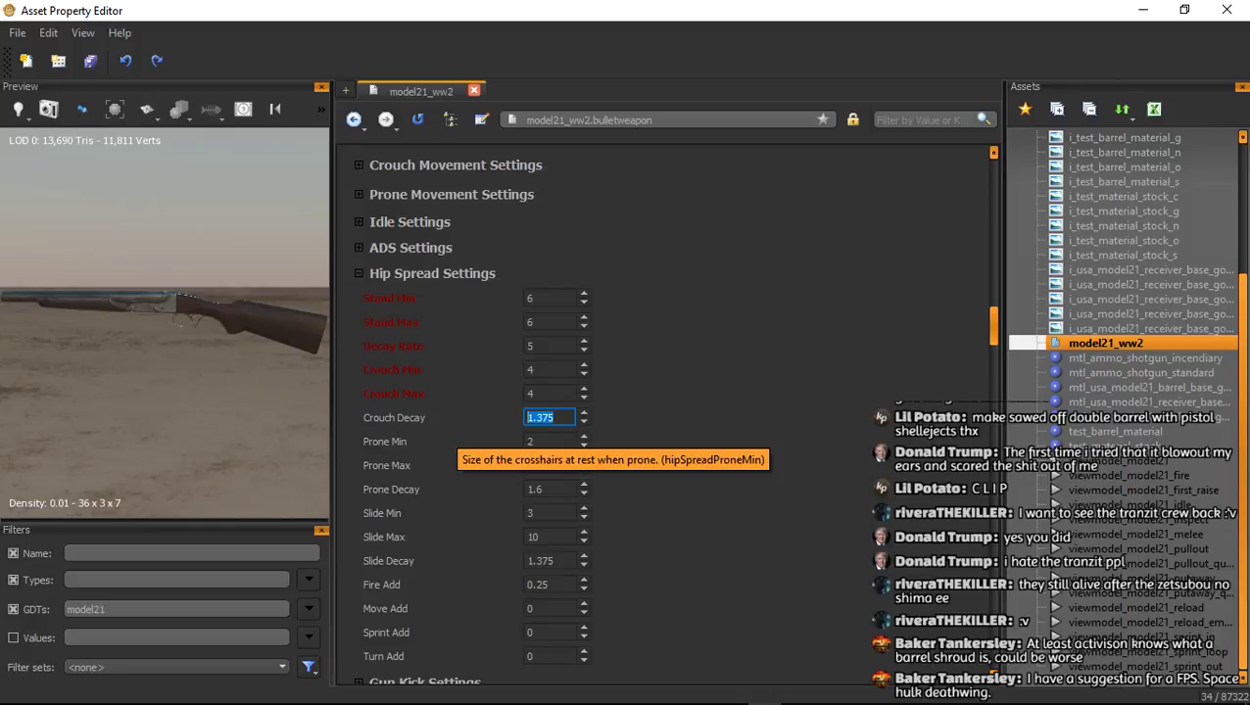
pyautogui.write('1')
pyautogui.press('Tab')
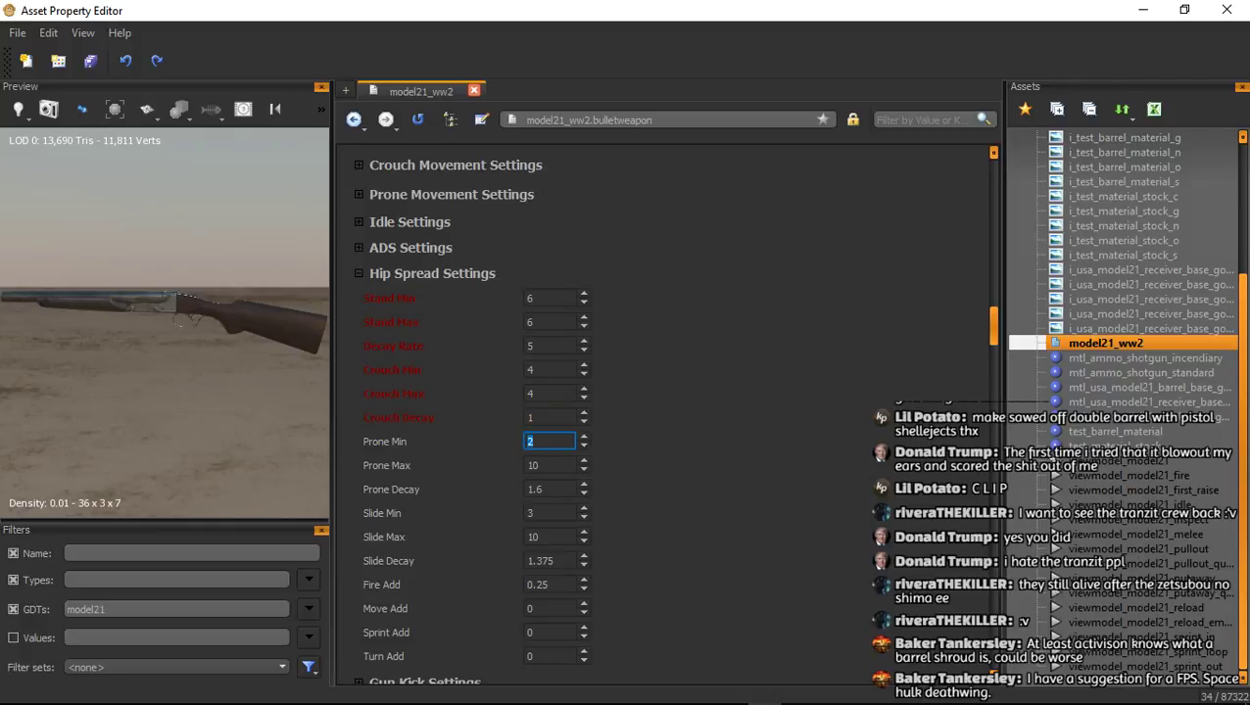
# Set the hip spread Prone Min and Prone Max to 4 and Prone Decay to 1
pyautogui.write('4')
pyautogui.press('Tab')
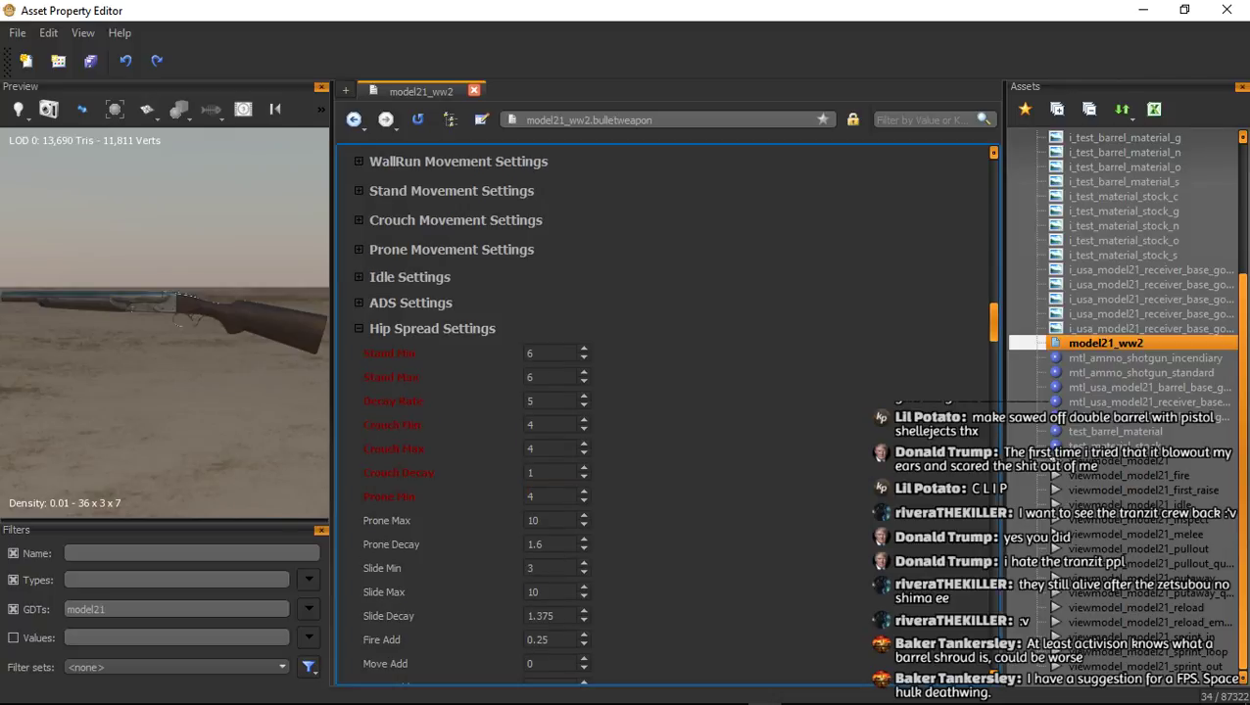
pyautogui.write('4')
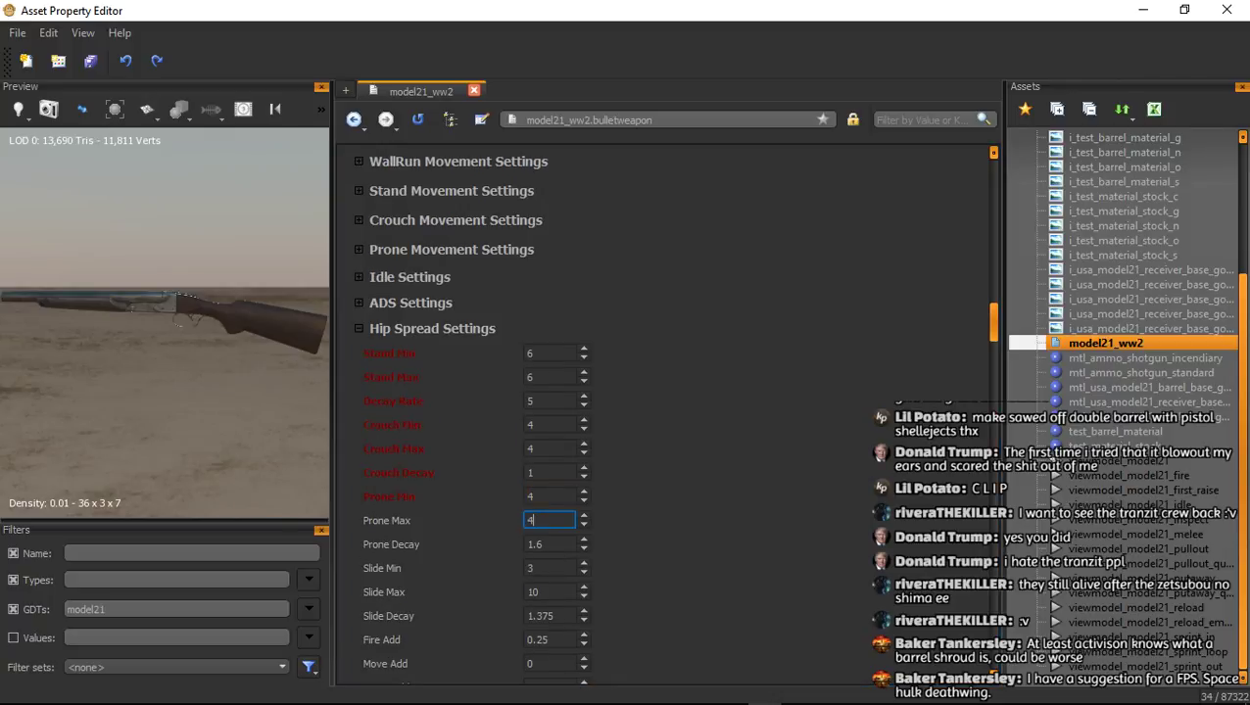
pyautogui.press('Tab')
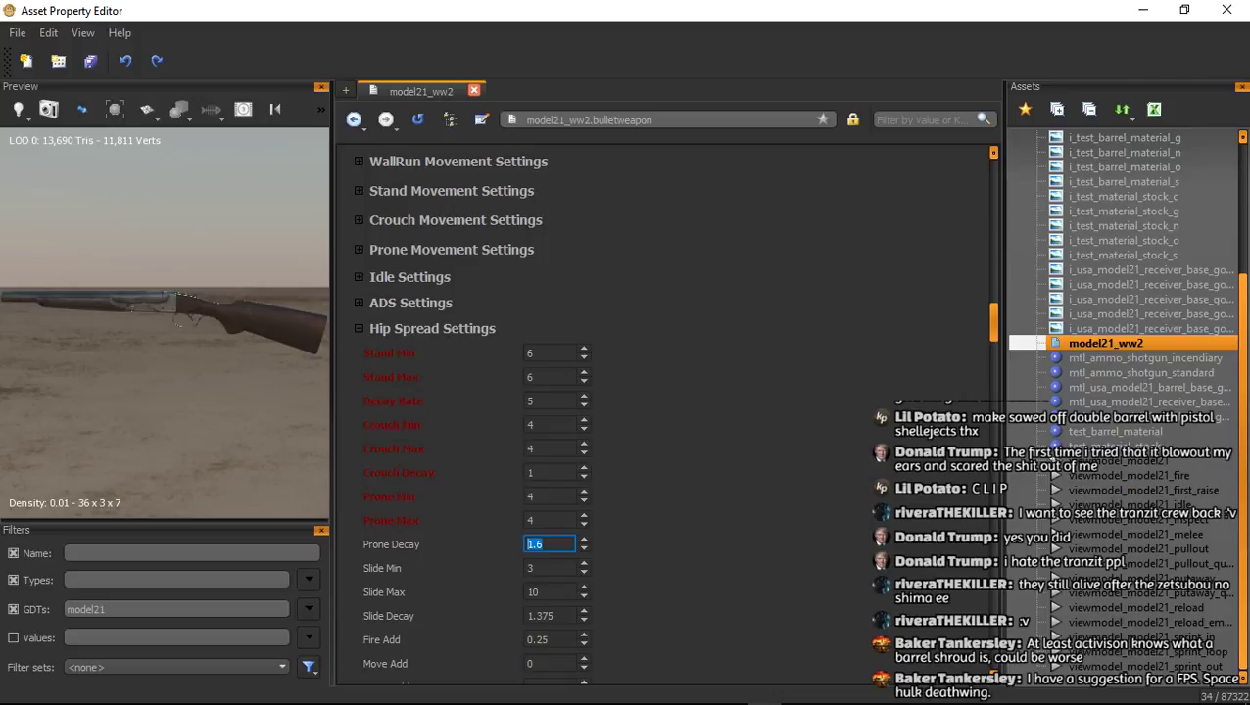
pyautogui.write('1')
pyautogui.press('Tab')
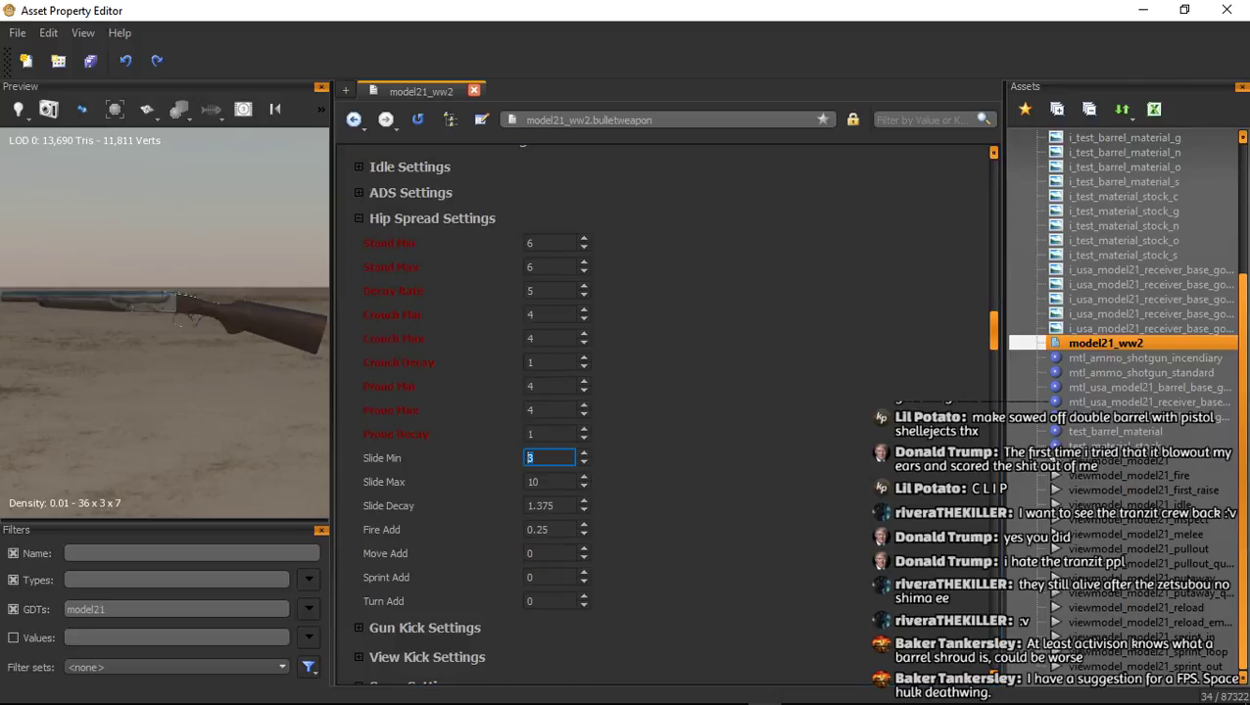
# Set the hip spread Slide Min and Slide Max to 6
pyautogui.write('6')
pyautogui.press('Tab')
pyautogui.write('6')
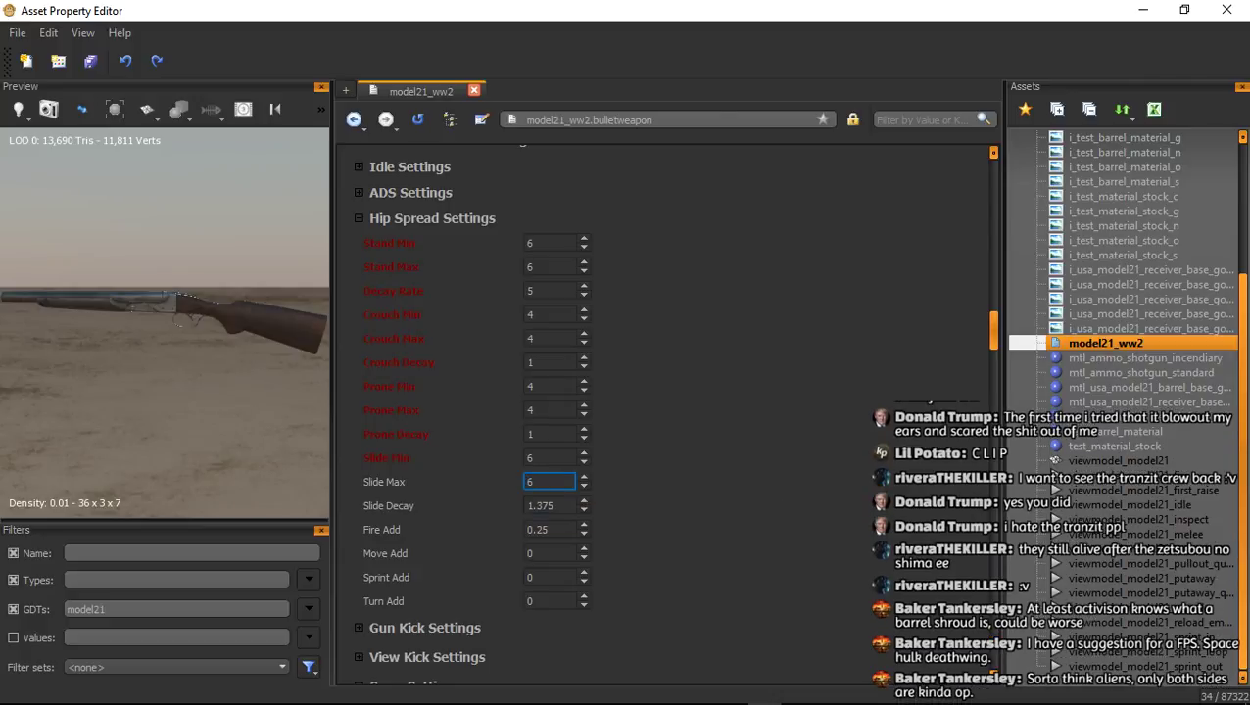
pyautogui.press('Tab')
pyautogui.press('Tab')
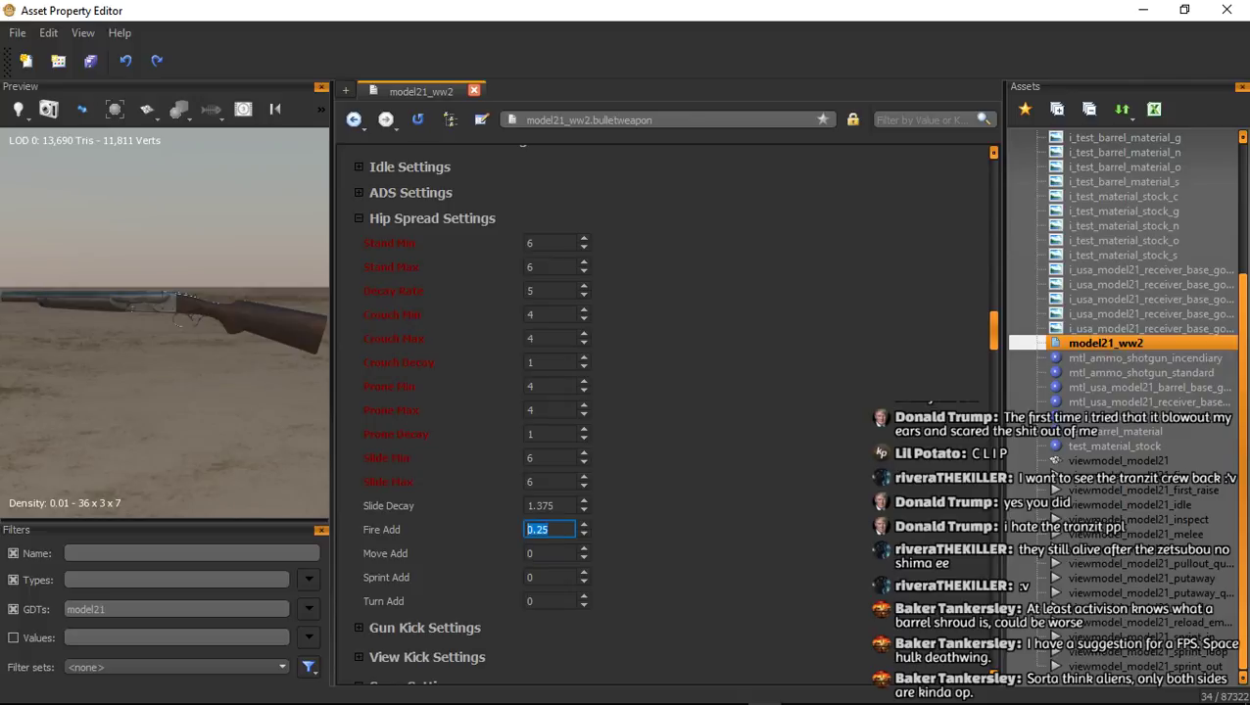
# Set the hip spread Fire Add to 0 and Move Add to 0.1, and collapse the Hip Spread Settings
pyautogui.write('0')
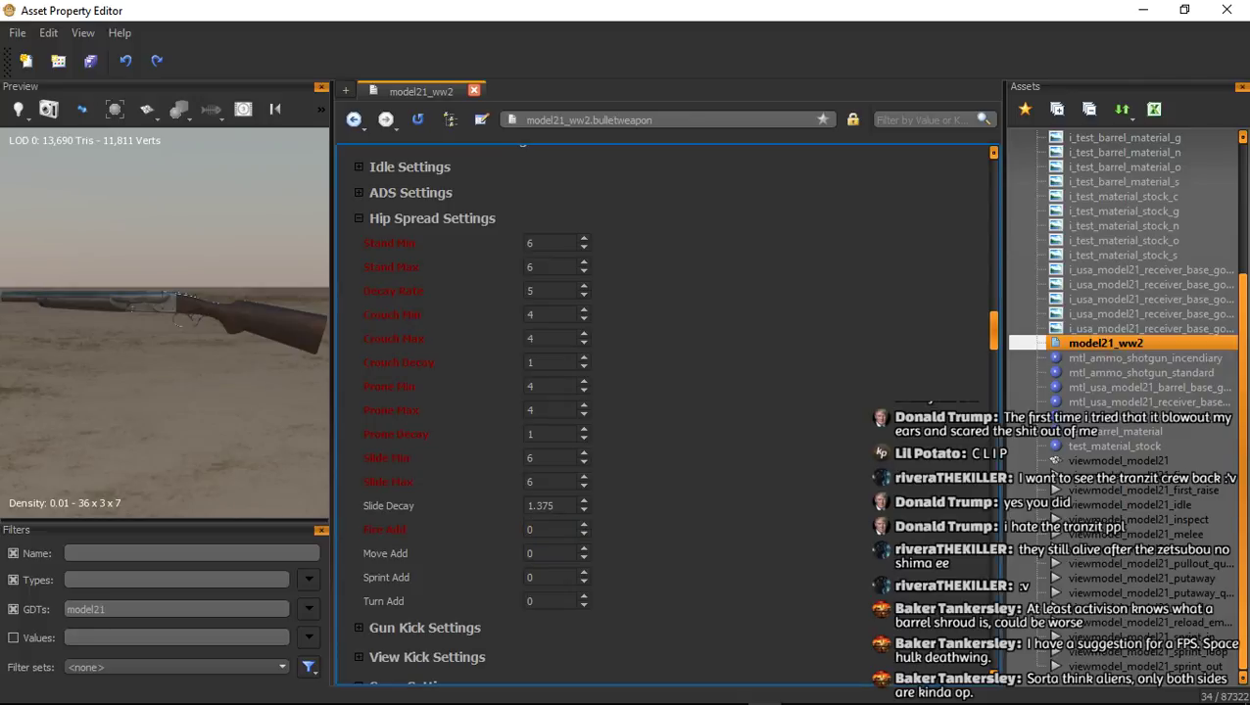
pyautogui.press('Tab')
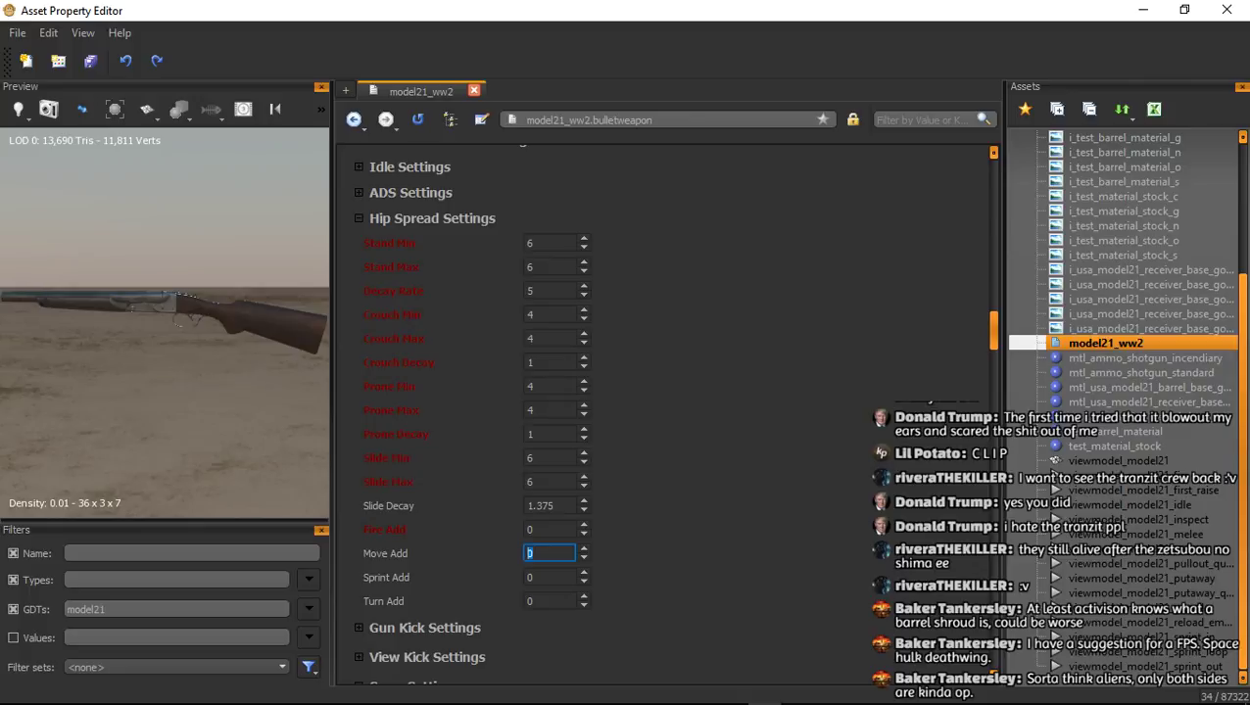
pyautogui.write('0.1')
pyautogui.press('Return')
pyautogui.click(433, 218)
# Expand the Gun Kick Settings, filter the properties by "hip", and set Hip Red. Kick Bullets and Hip Red. Kick Percent to 0
pyautogui.click(427, 244)
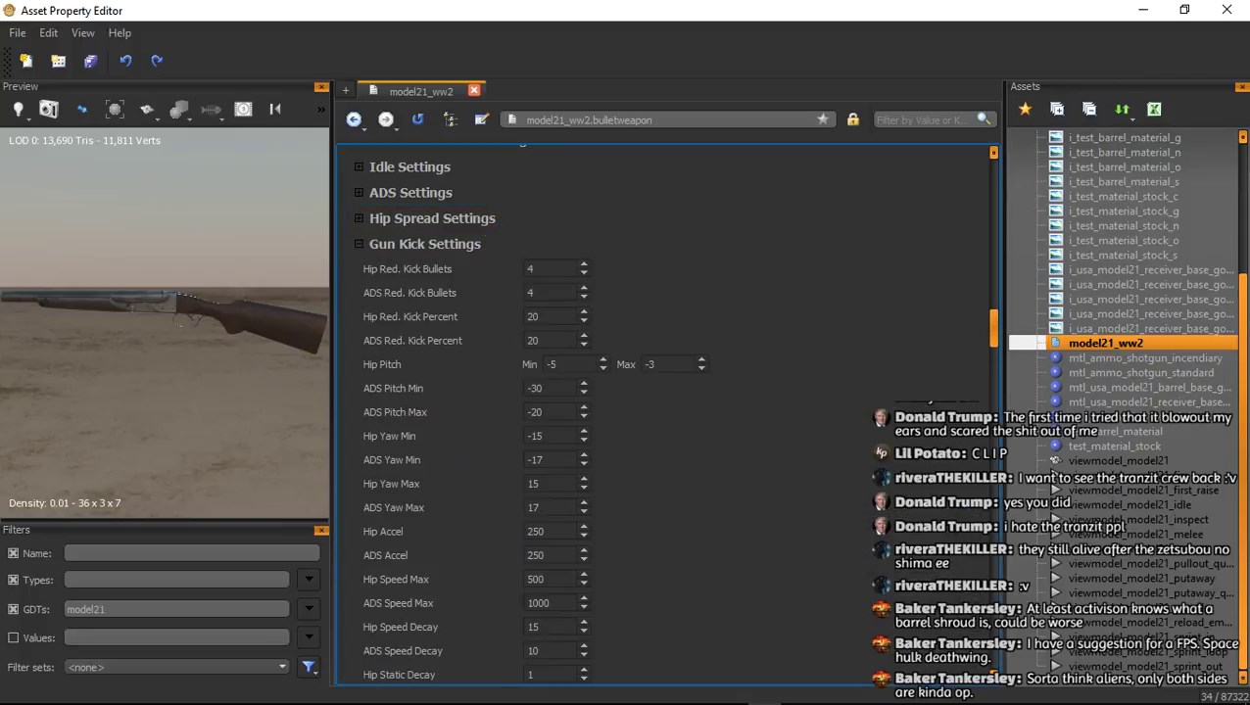
pyautogui.hotkey('alt', 'Tab')
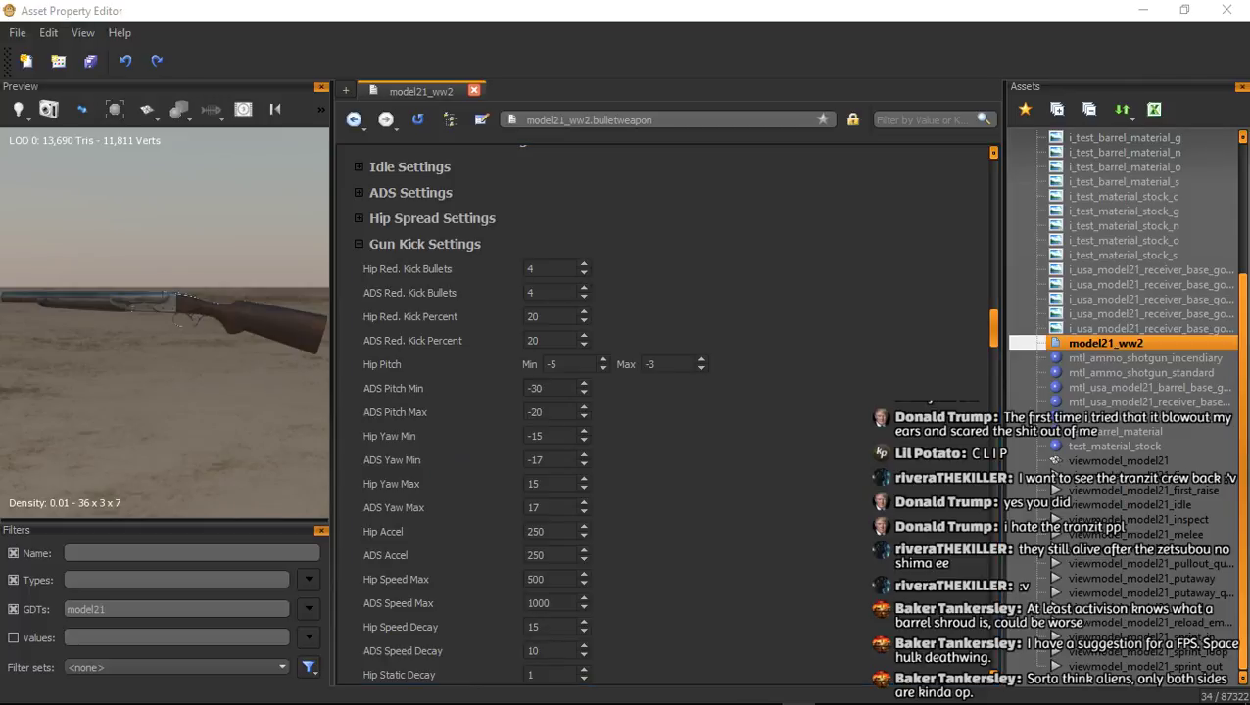
pyautogui.hotkey('alt', 'Tab')
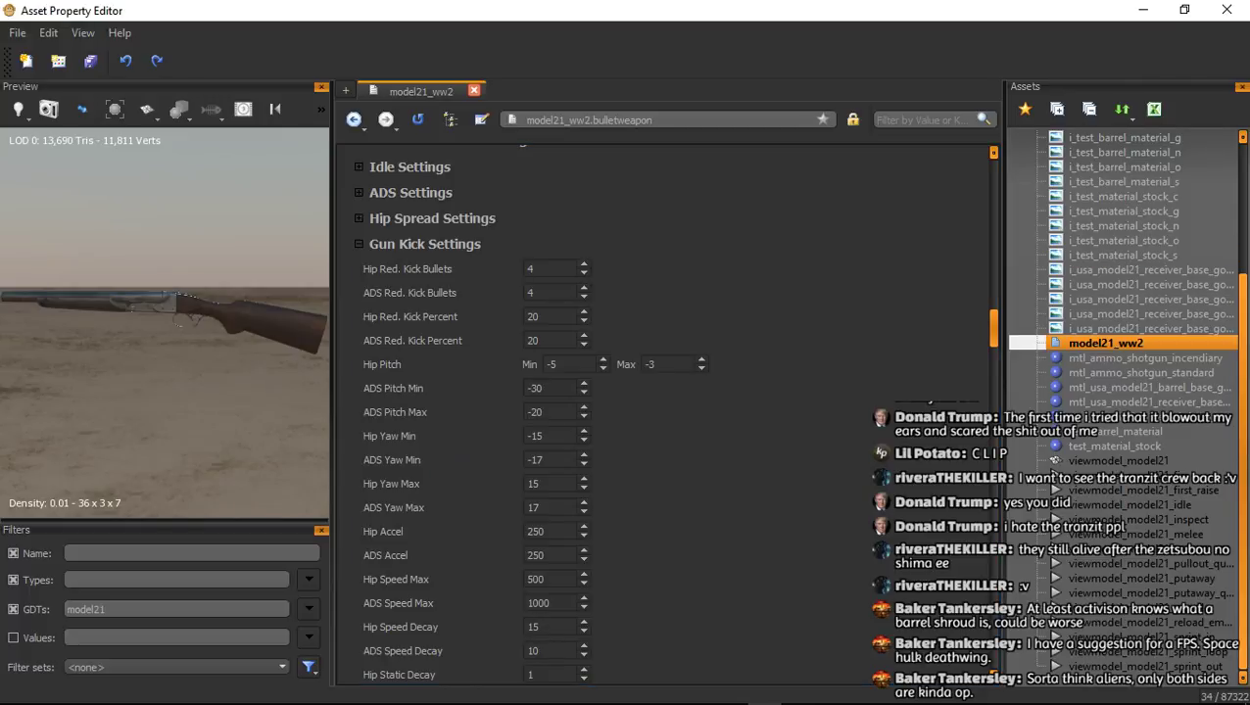
pyautogui.write('hip')
pyautogui.doubleClick(532, 240)
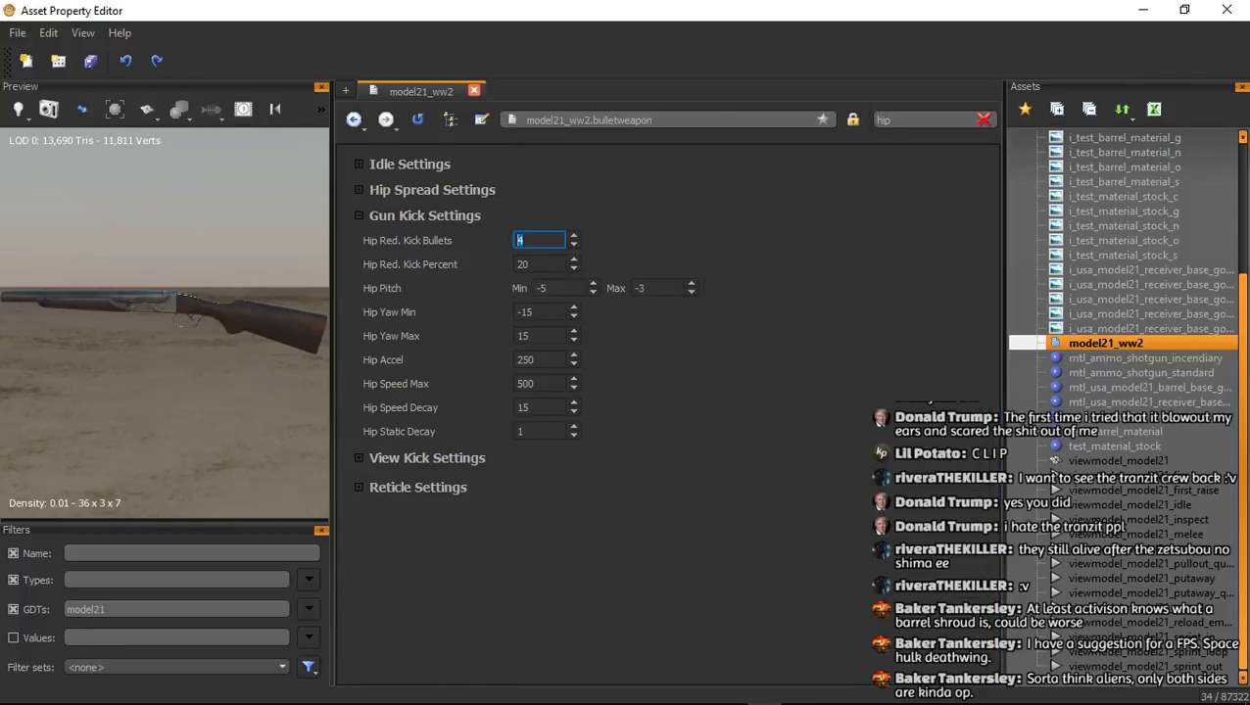
pyautogui.write('0')
pyautogui.press('Tab')
pyautogui.write('0')
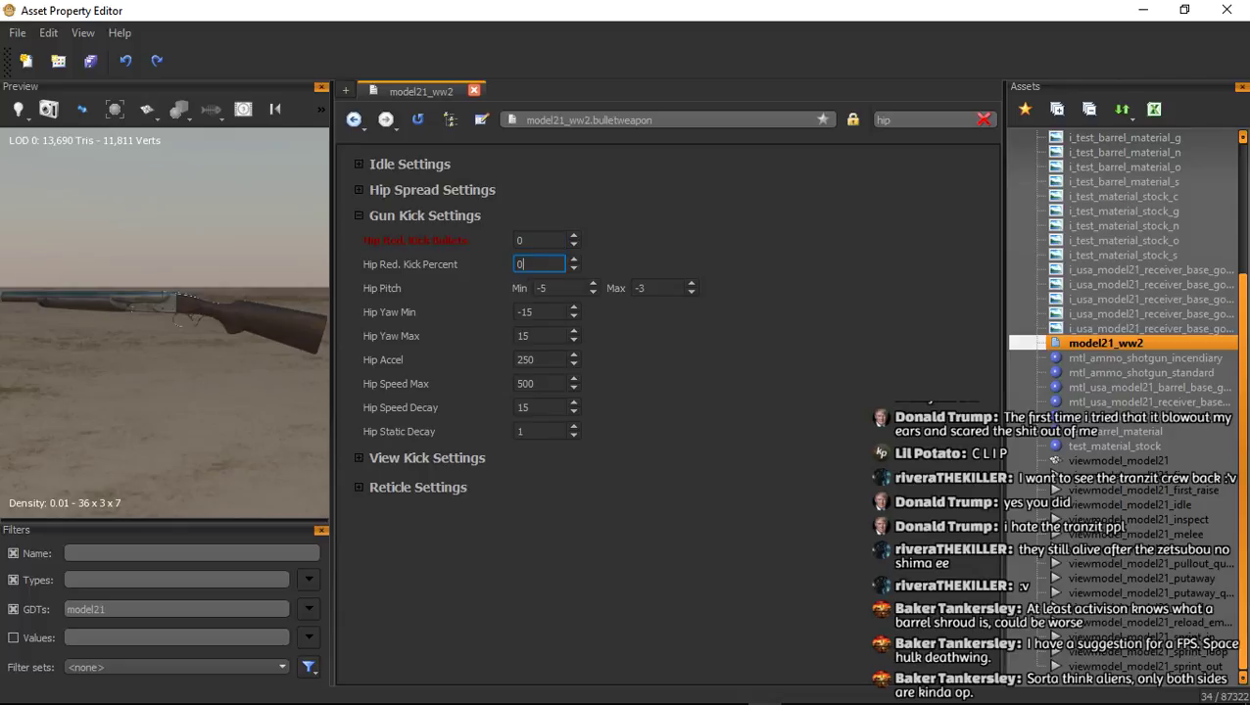
pyautogui.press('Tab')
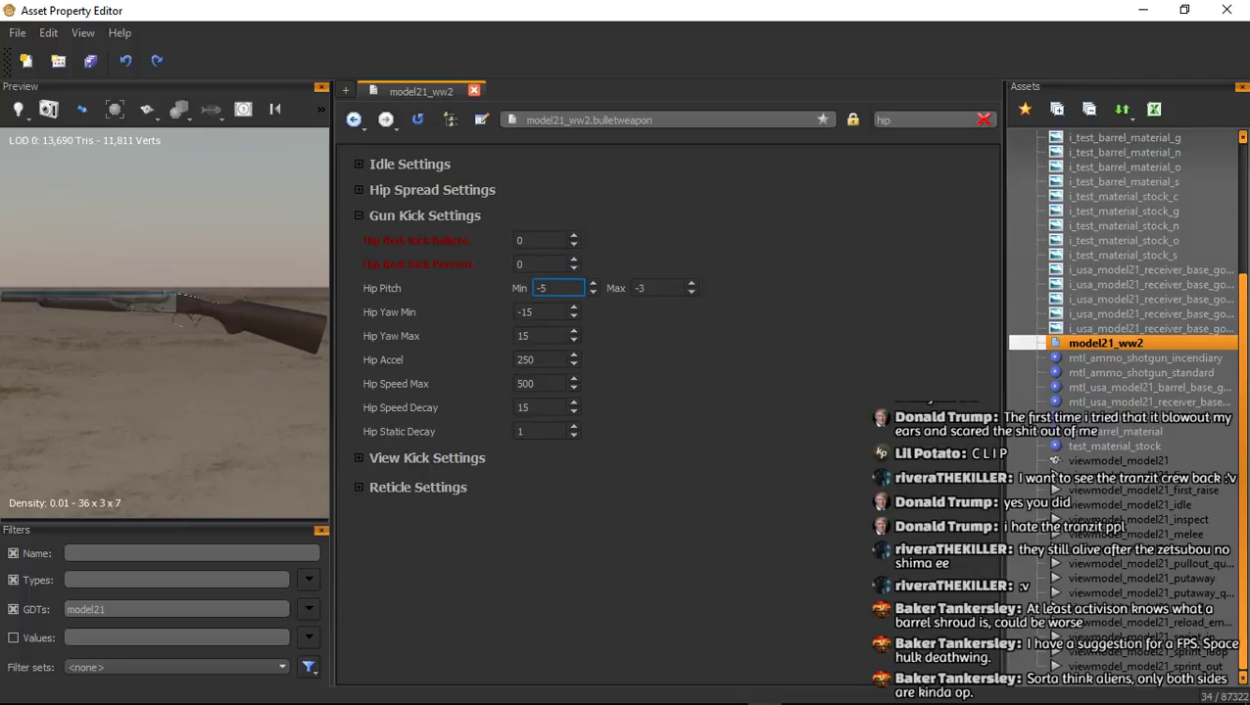
# Set the gun kick Hip Pitch to Min 50 and Max 60
pyautogui.press('Up')
pyautogui.click(555, 288)
pyautogui.hotkey('ctrl', 'a')
pyautogui.press('BackSpace')
pyautogui.write('50')
pyautogui.press('Tab')
pyautogui.write('60')
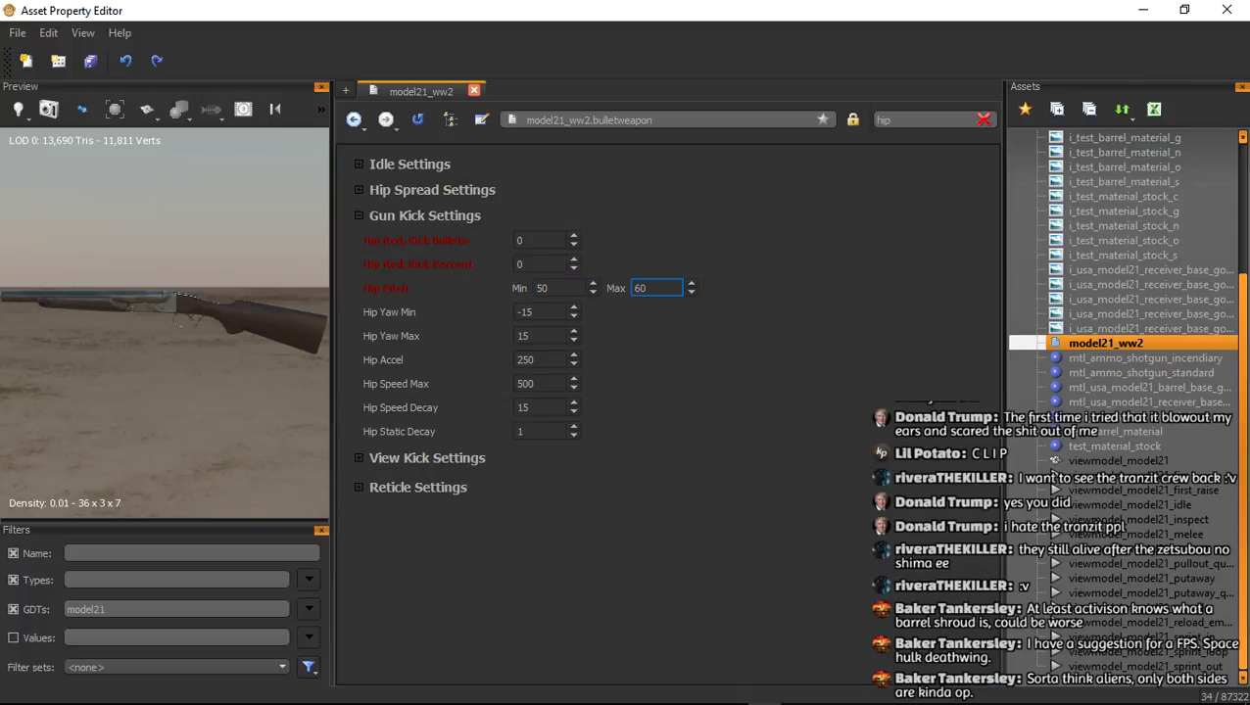
pyautogui.press('Return')
pyautogui.press('Tab')
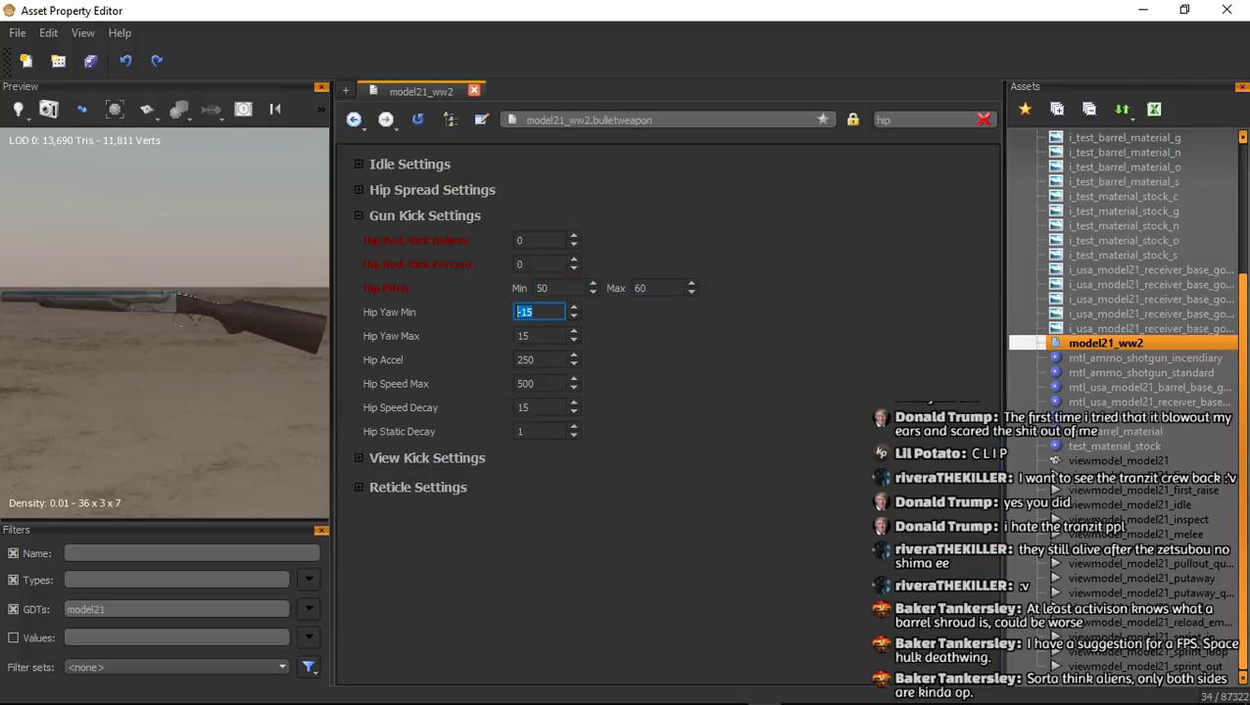
# Set the gun kick Hip Yaw Min to -30 and Hip Yaw Max to 30
pyautogui.write('-30')
pyautogui.press('Tab')
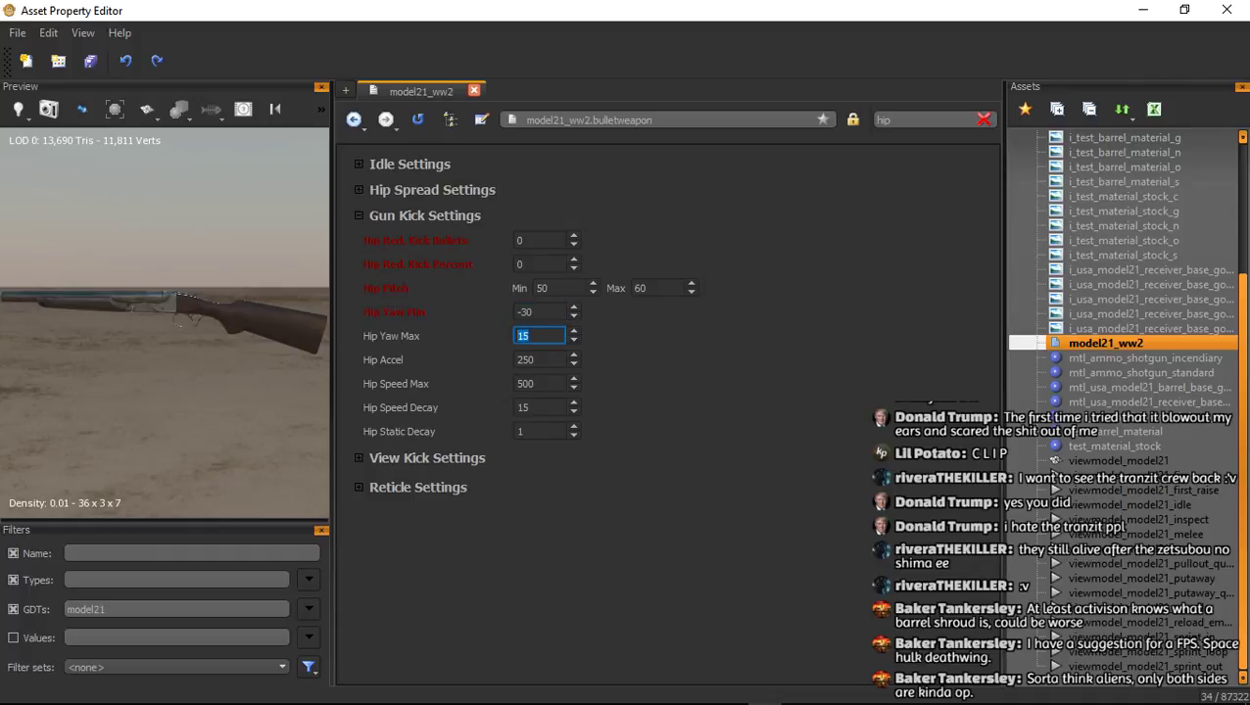
pyautogui.write('30')
pyautogui.press('Tab')
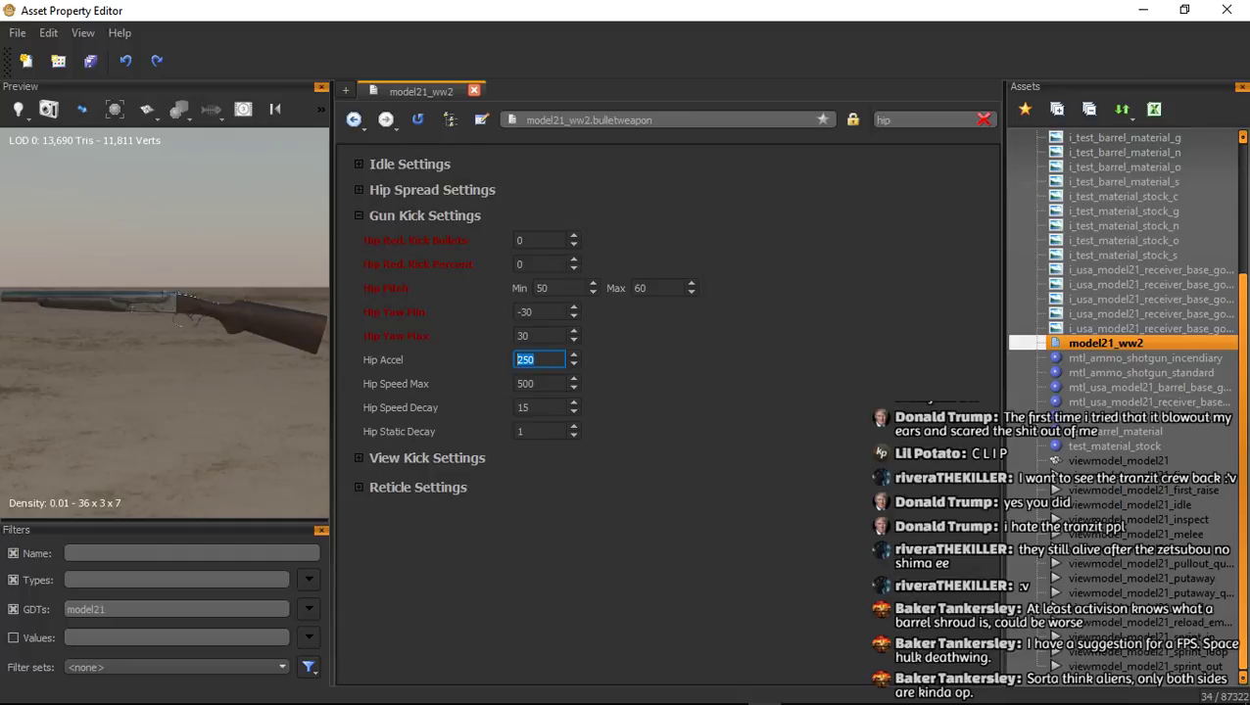
# Set the gun kick Hip Accel to 1000 and Hip Speed Max to 1200
pyautogui.write('000')
pyautogui.write('1')
pyautogui.press('Tab')
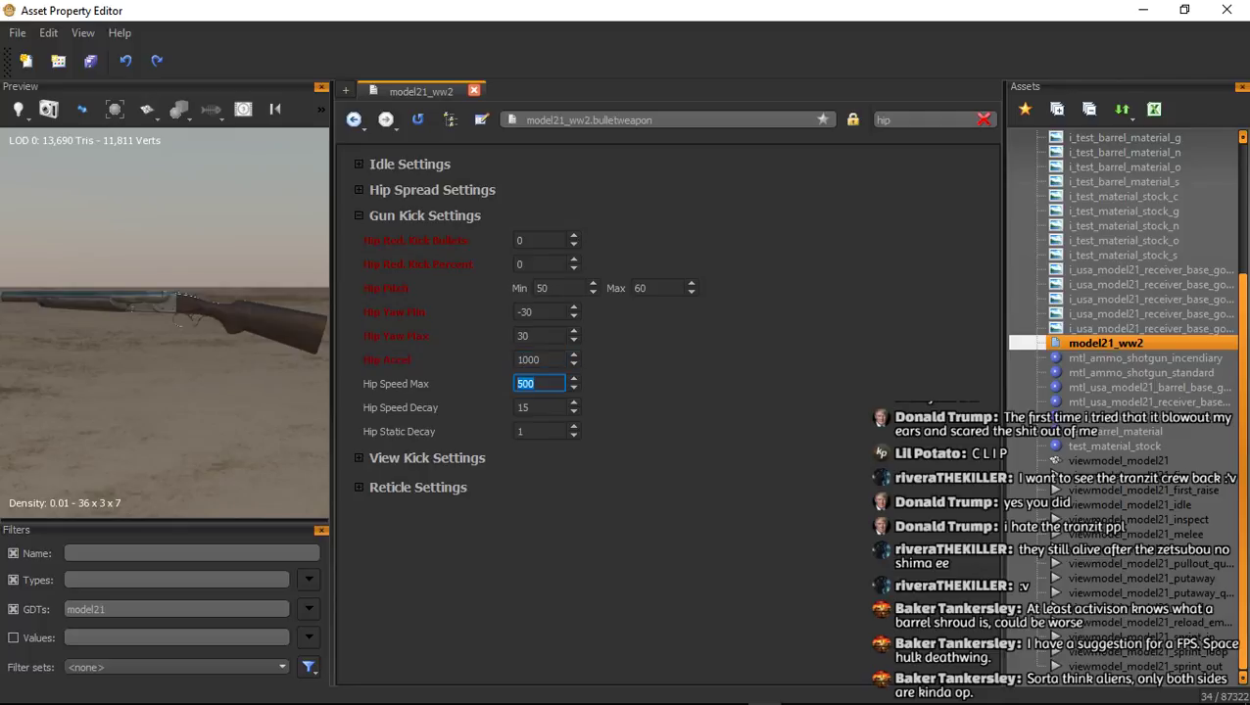
pyautogui.write('1200')
pyautogui.press('Tab')
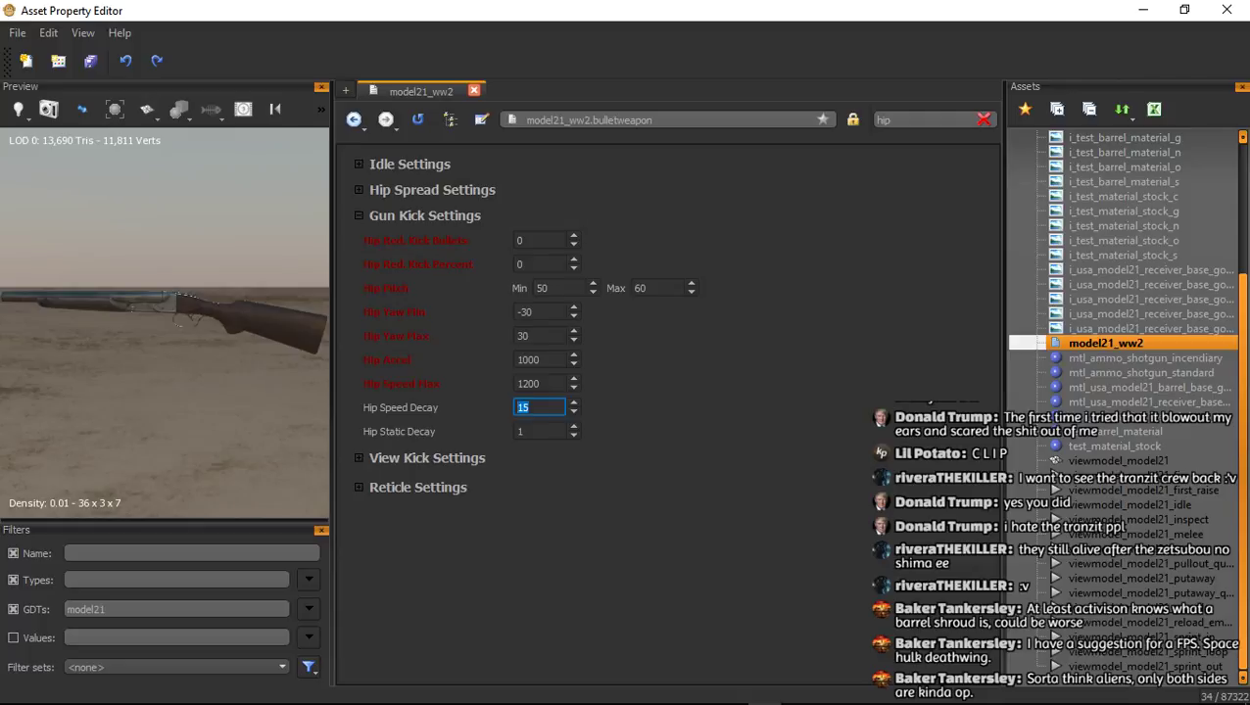
# Set the gun kick Hip Speed Decay to 100 and Hip Static Decay to 2
pyautogui.write('100')
pyautogui.press('Tab')
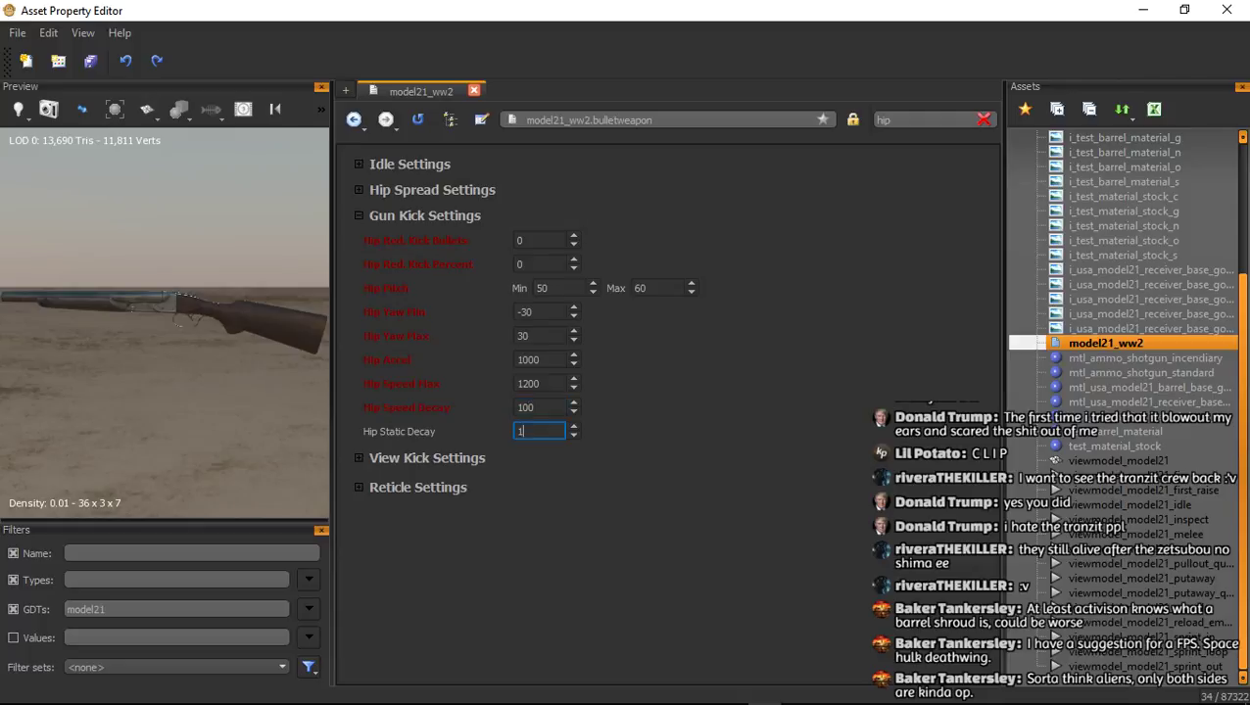
pyautogui.write('10')
pyautogui.press('Return')
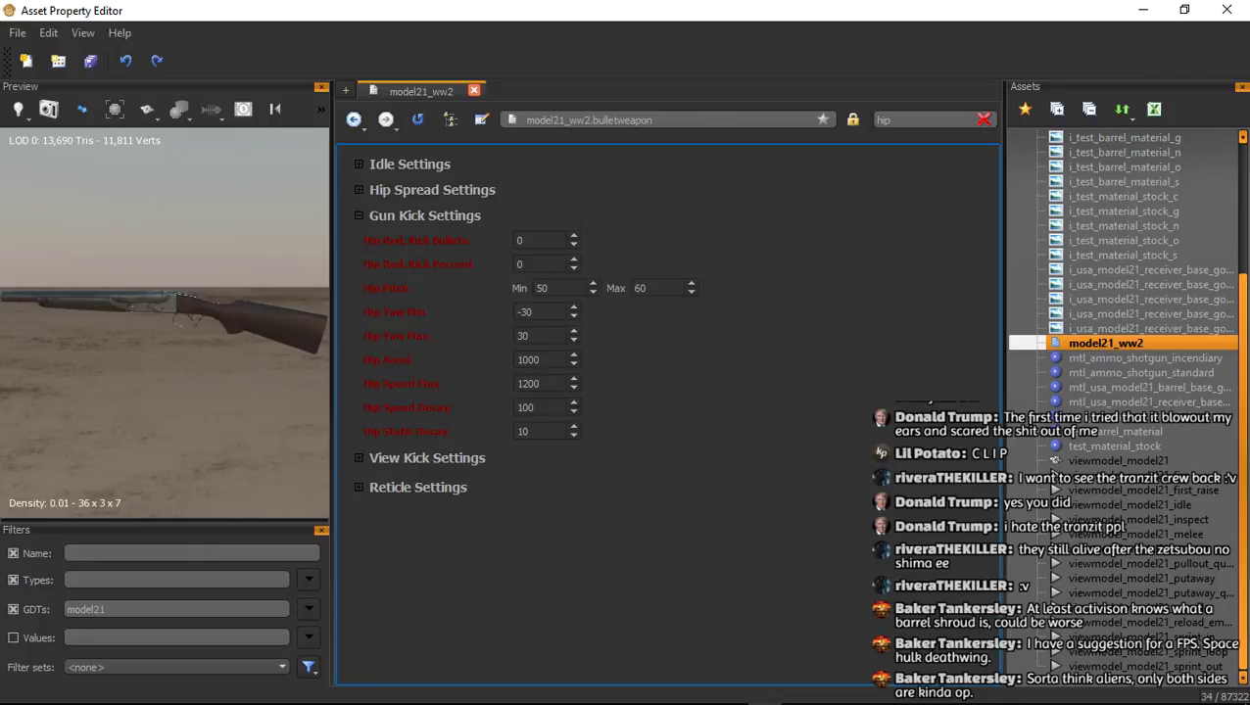
pyautogui.moveTo(547, 432); pyautogui.dragTo(490, 447)
pyautogui.write('2')
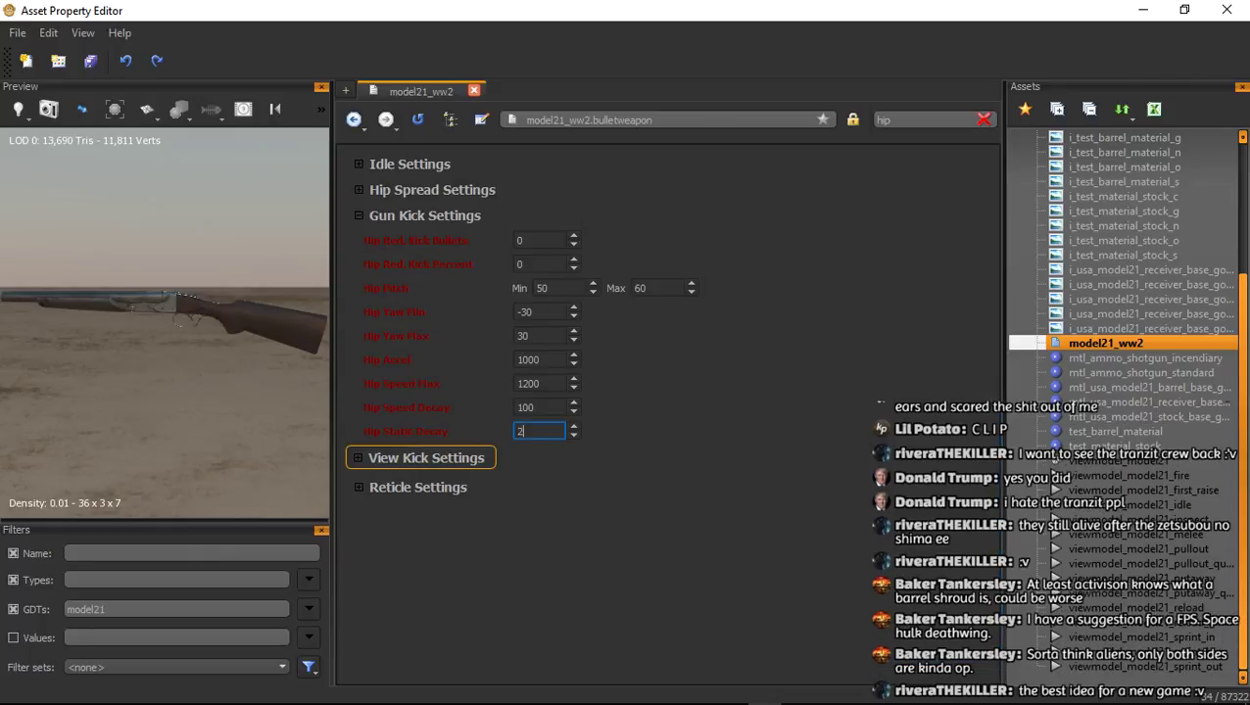
pyautogui.press('Return')
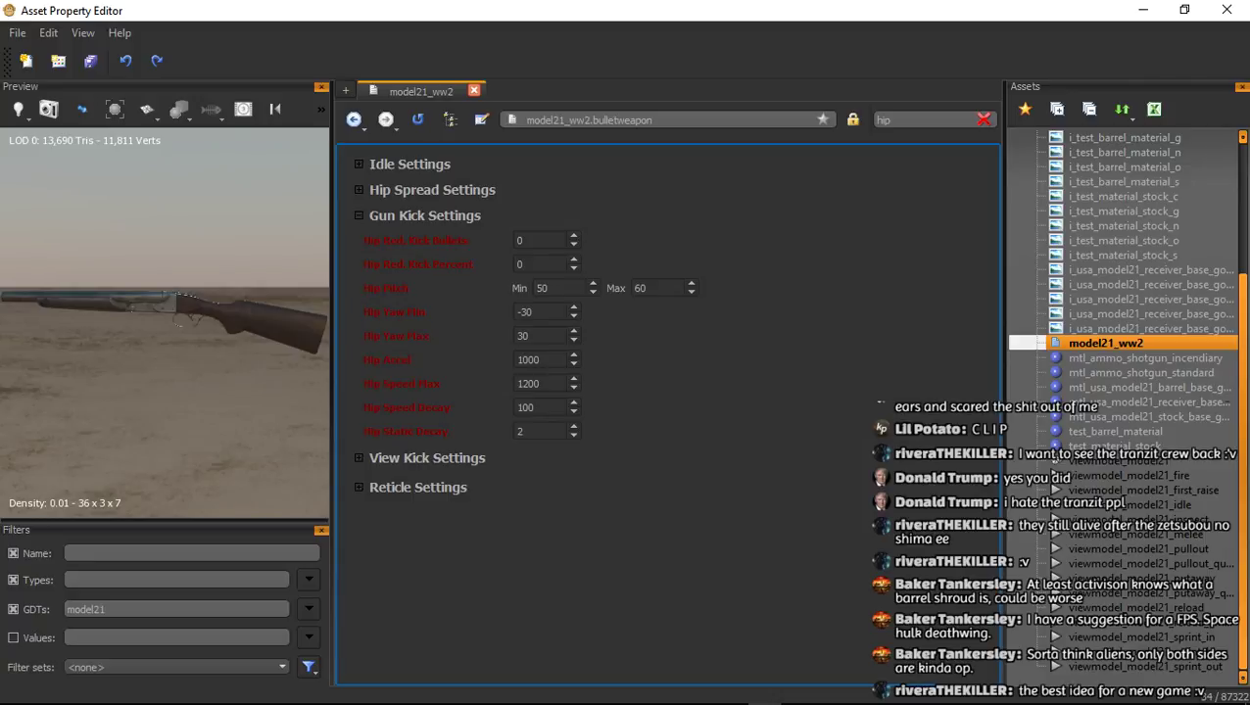
# Expand the View Kick Settings and set Hip Pitch Min to 85 and Hip Pitch Max to 100
pyautogui.click(427, 458)
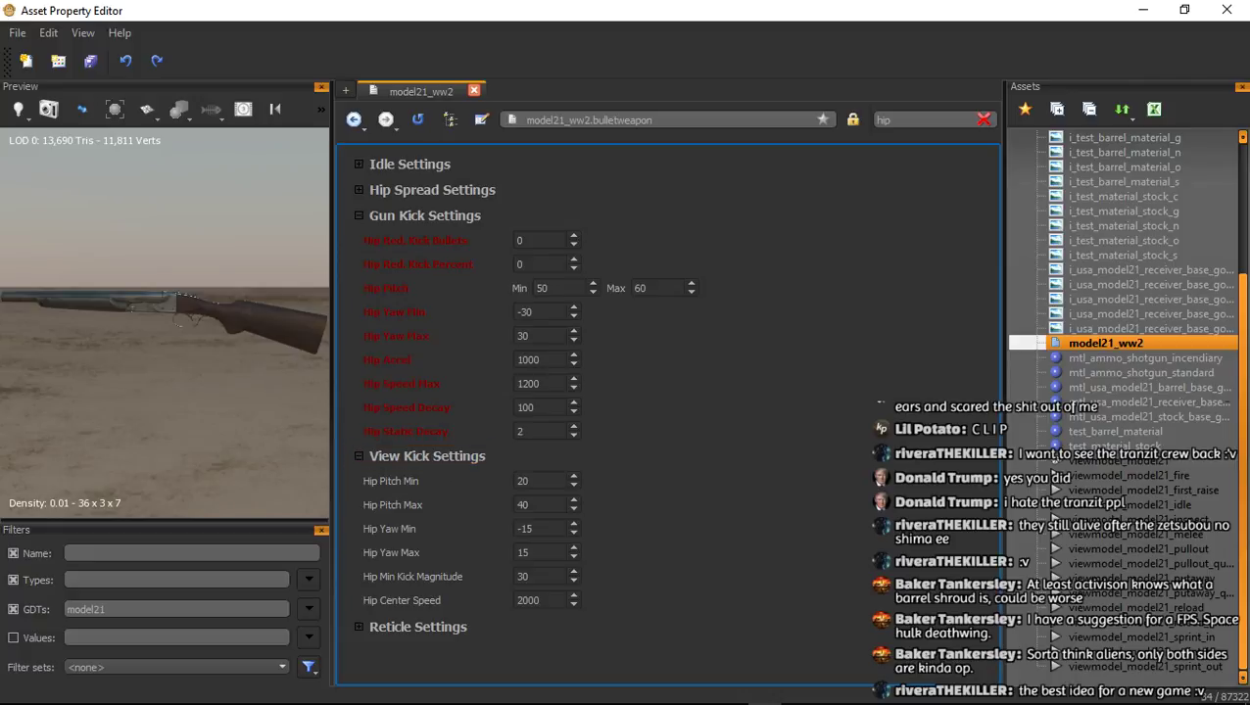
pyautogui.doubleClick(526, 481)
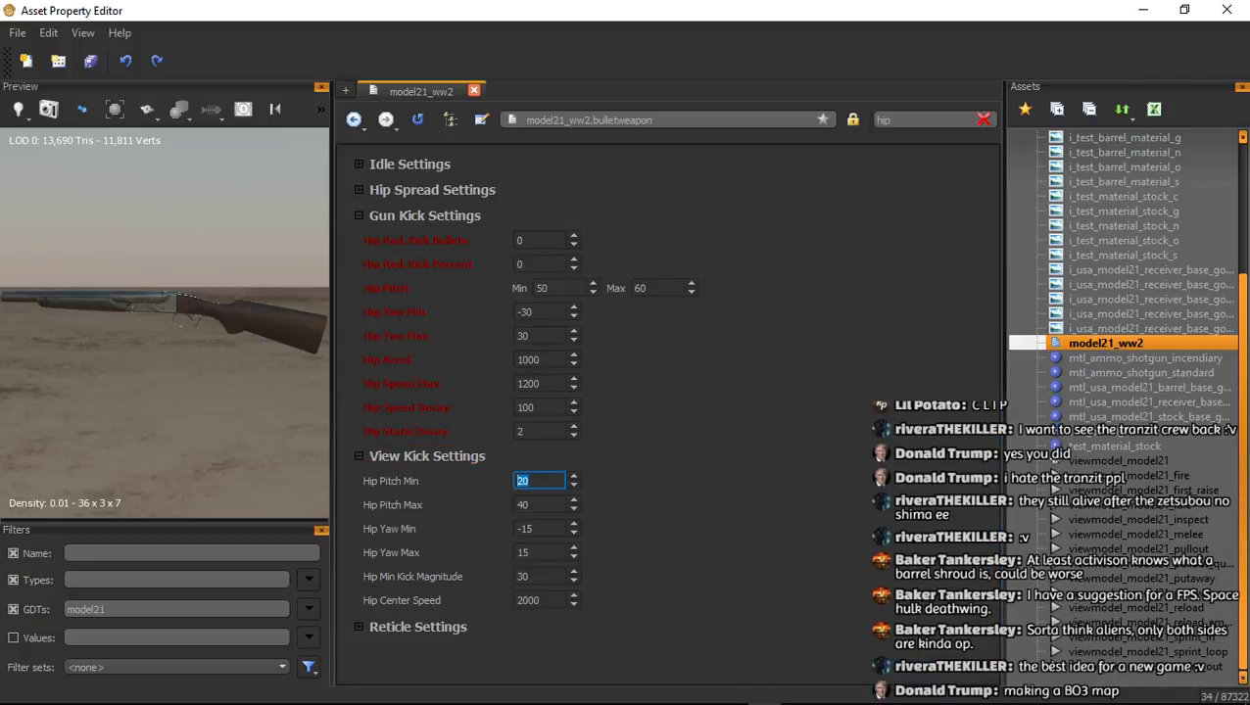
pyautogui.write('85')
pyautogui.press('Tab')
pyautogui.write('100')
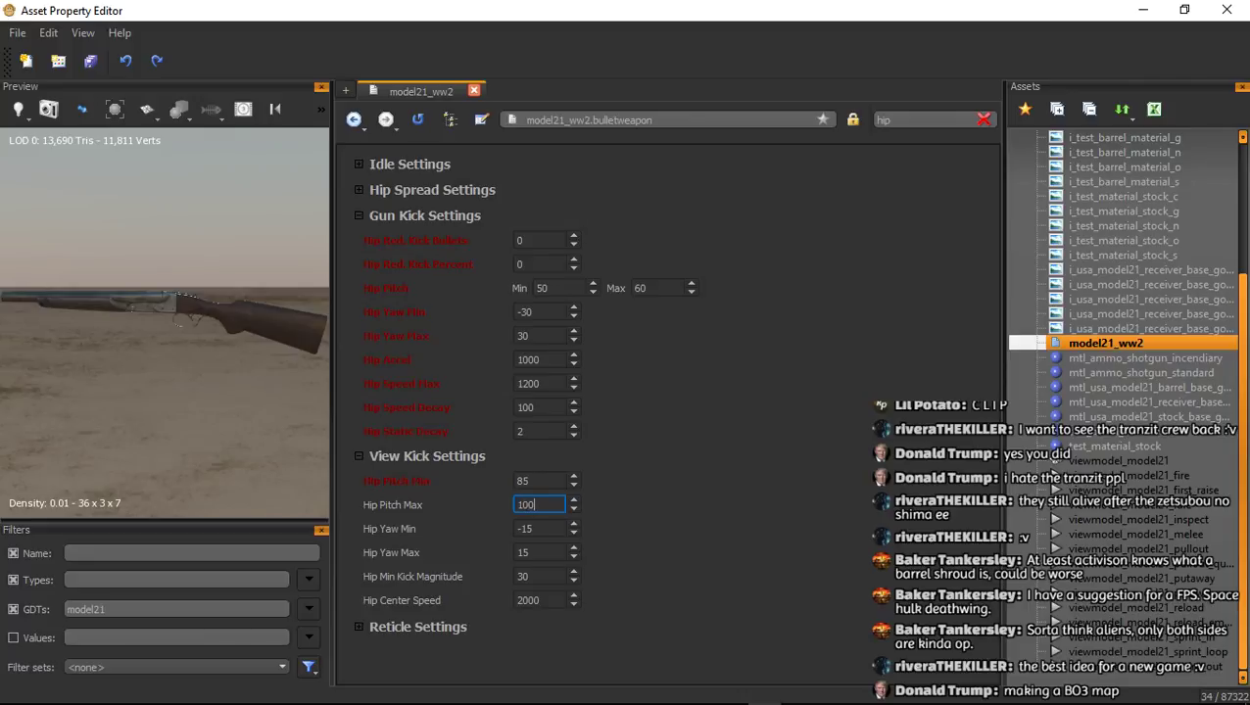
pyautogui.press('Return')
pyautogui.press('Tab')
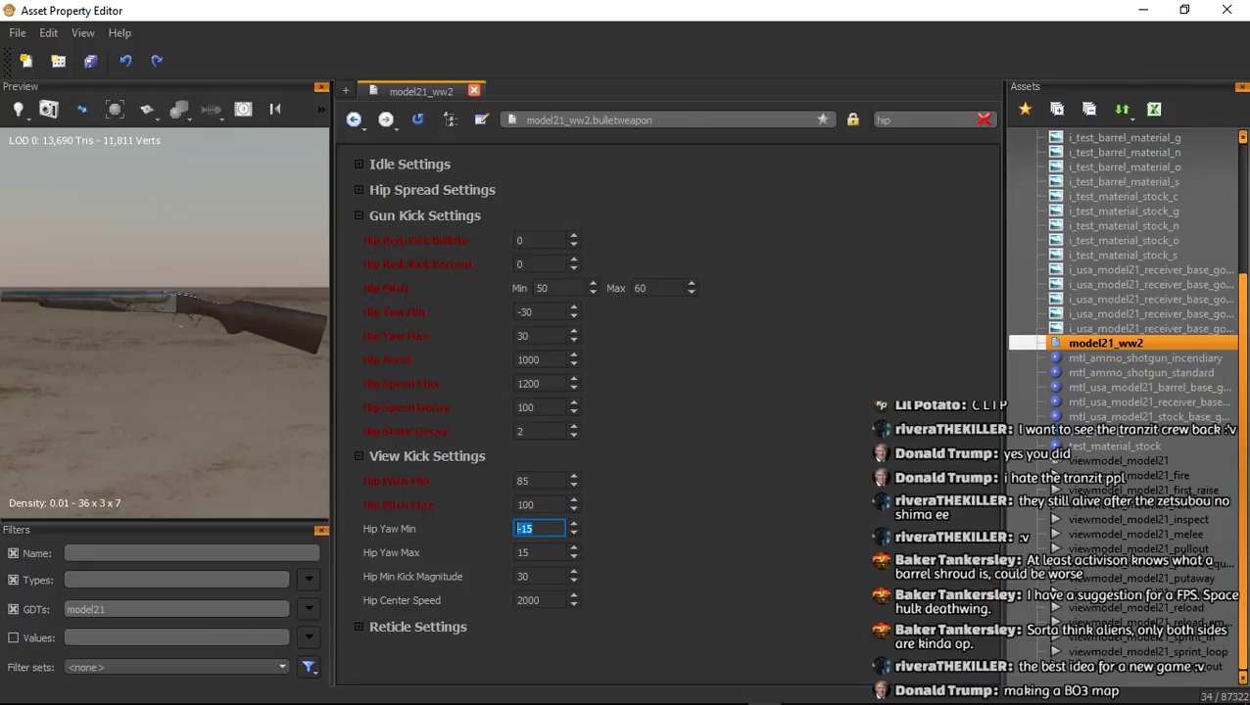
# Set the view kick Hip Yaw Min to -45, Hip Yaw Max to 45 and Hip Center Speed to 1000
pyautogui.write('-45')
pyautogui.press('Tab')
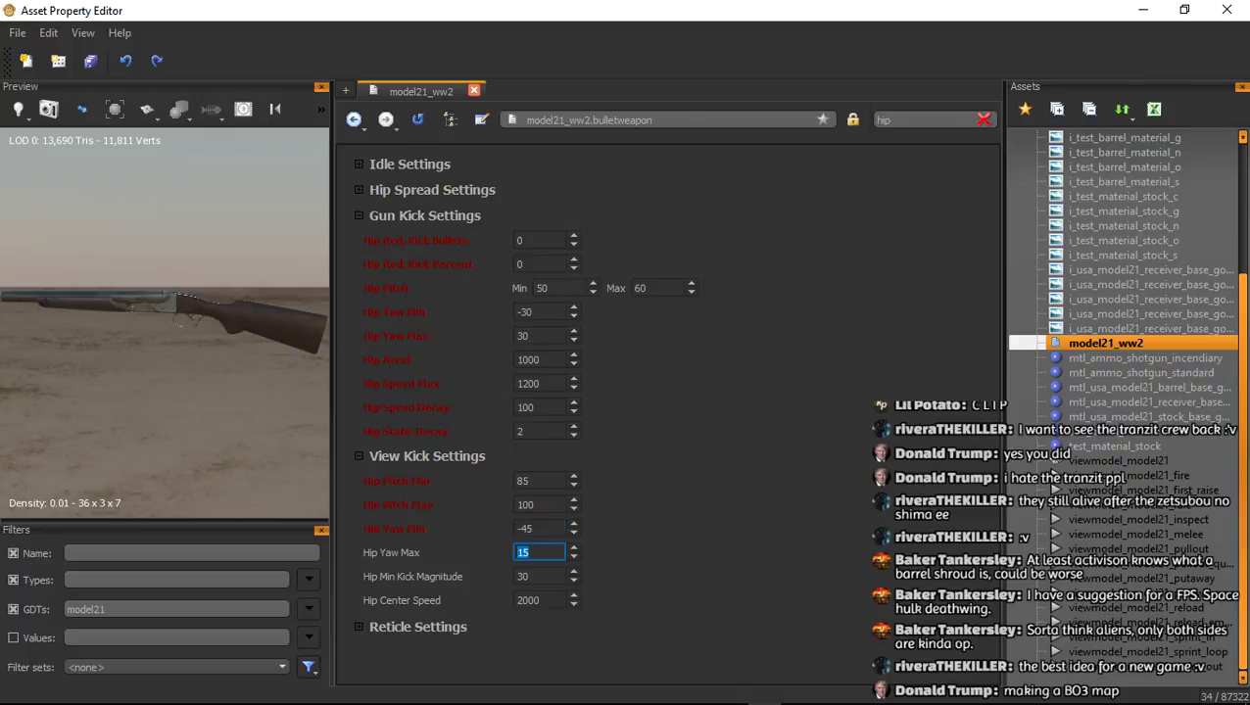
pyautogui.write('45')
pyautogui.press('Tab')
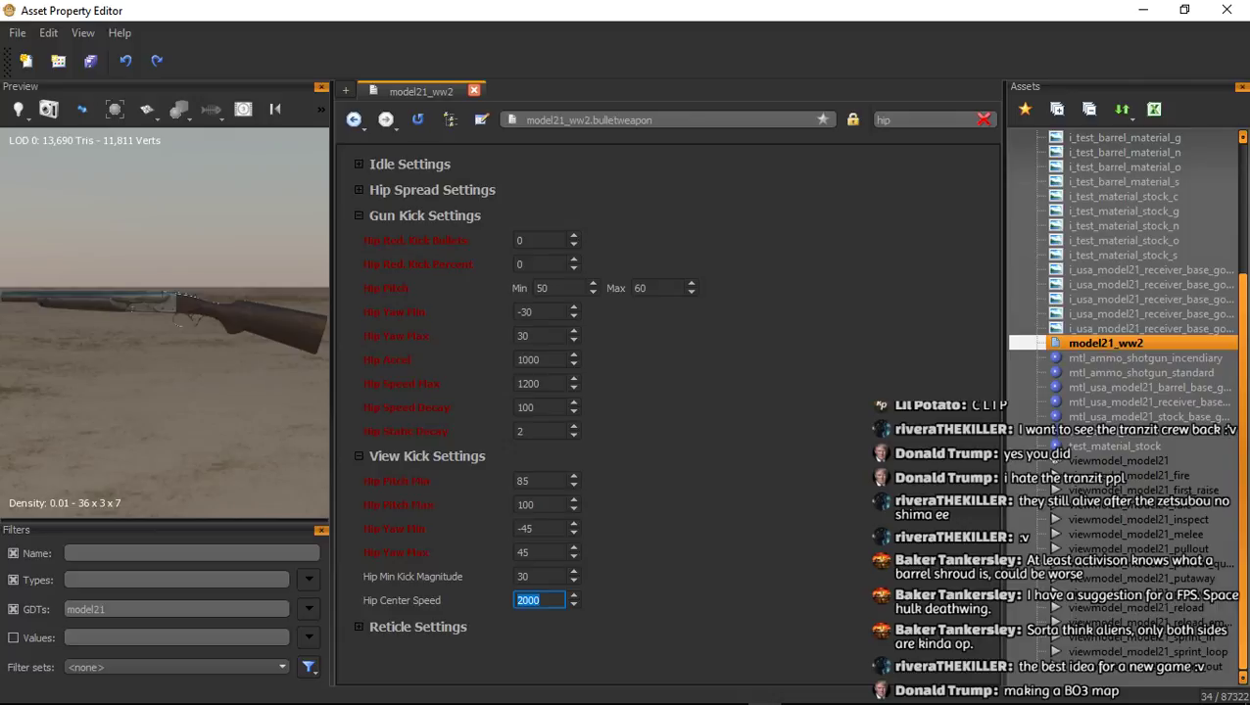
pyautogui.write('1000')
pyautogui.press('Return')
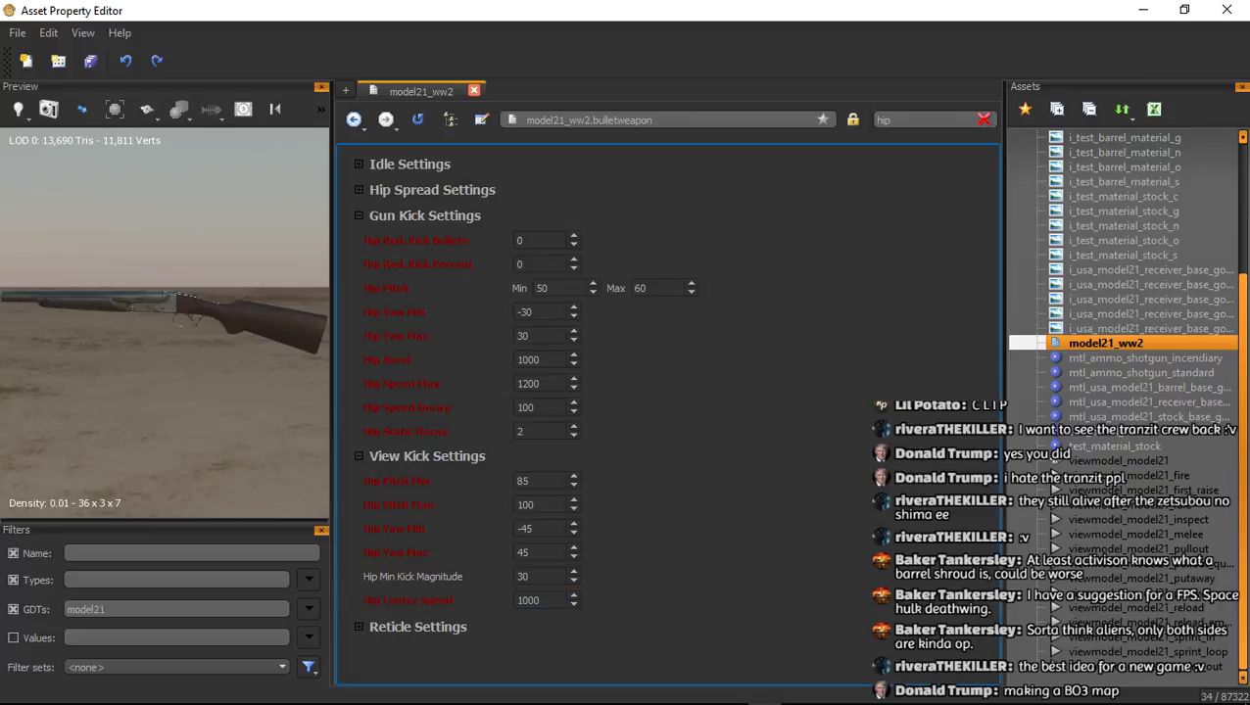
# Filter the weapon properties by "ads" and set the gun kick ADS Red. Kick Bullets and ADS Red. Kick Percent to 0
pyautogui.hotkey('ctrl', 'f')
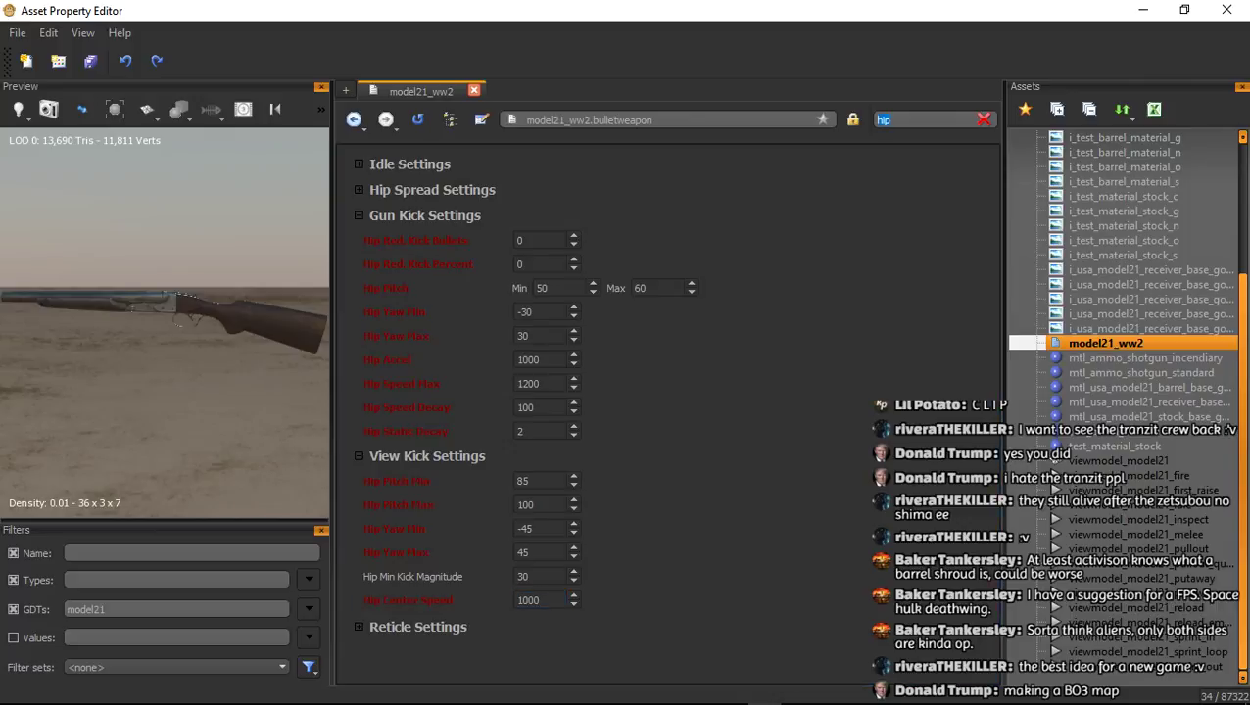
pyautogui.press('BackSpace')
pyautogui.write('ads')
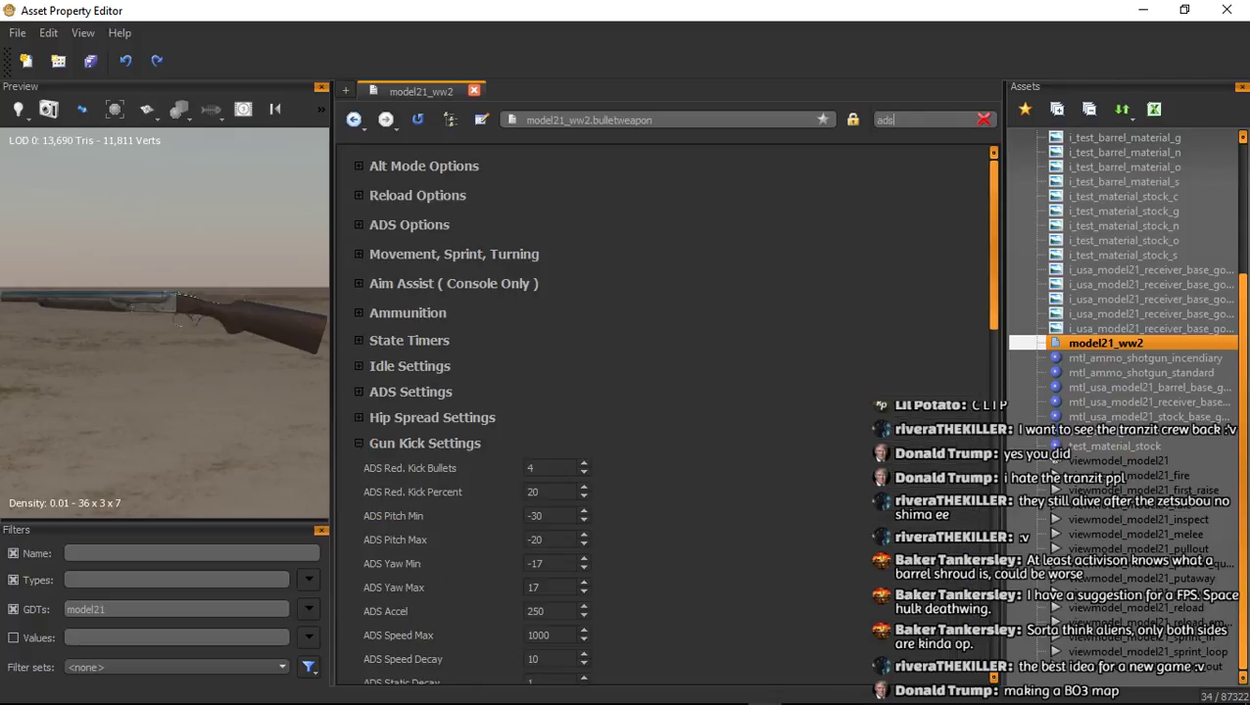
pyautogui.scroll(-5, 666, 412)
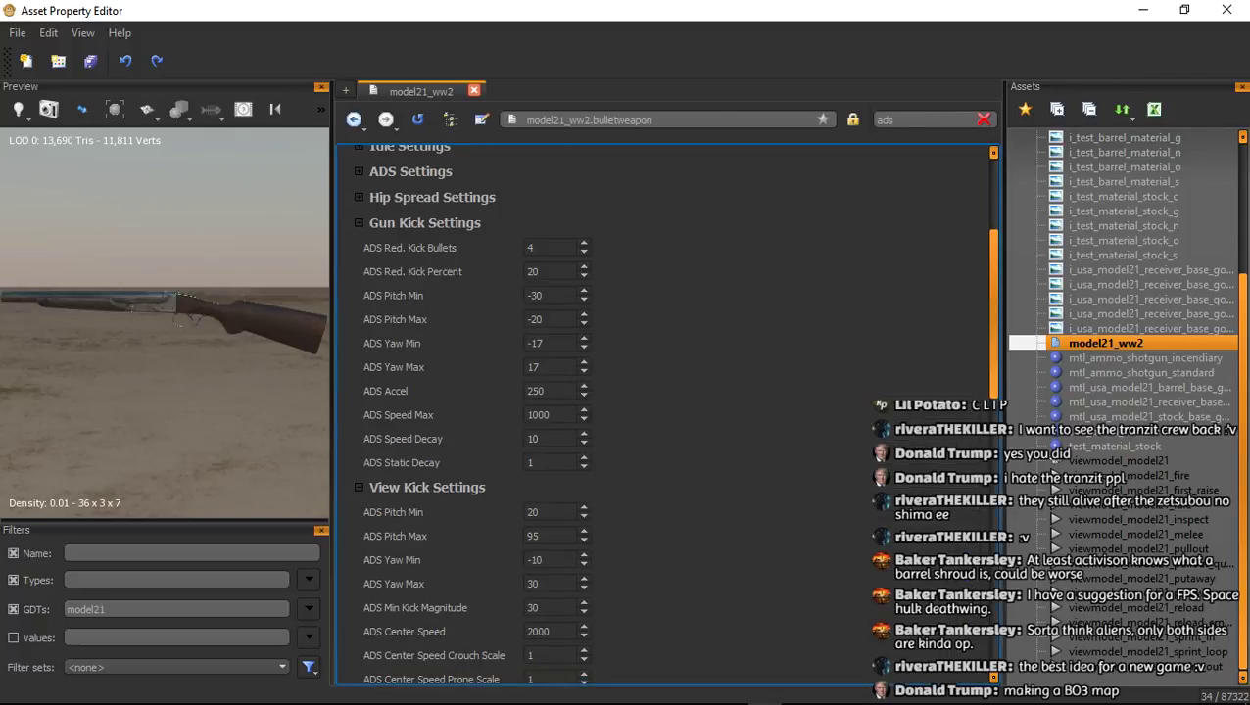
pyautogui.moveTo(546, 248); pyautogui.dragTo(524, 248)
pyautogui.write('0')
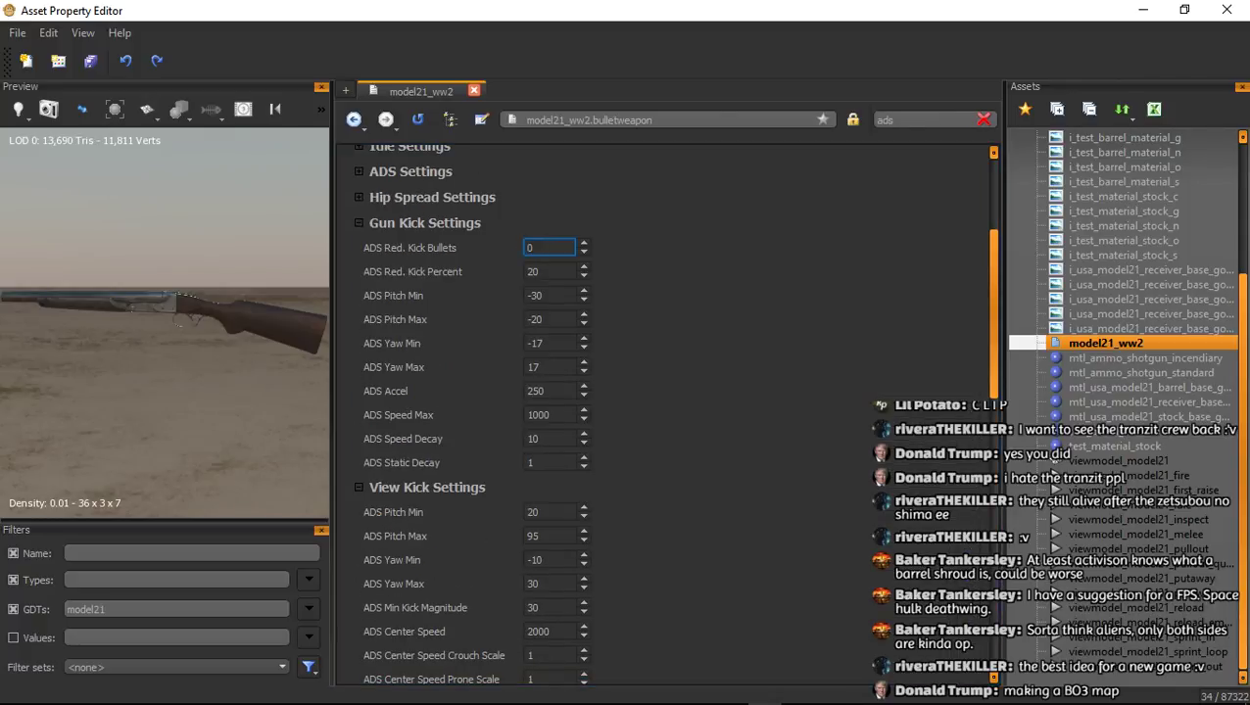
pyautogui.press('Tab')
pyautogui.write('0')
pyautogui.press('Tab')
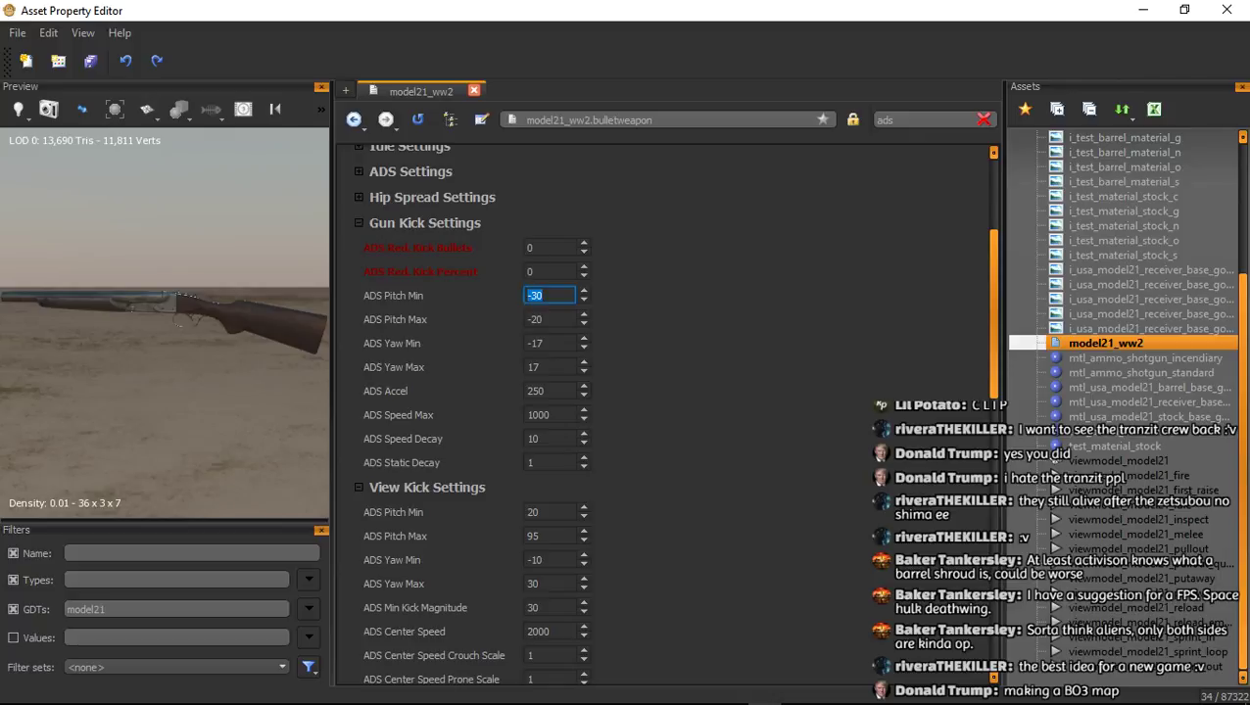
# Set the gun kick ADS Pitch Min to 25, ADS Pitch Max to 35, ADS Yaw Min to -25 and ADS Yaw Max to 25
pyautogui.write('25')
pyautogui.press('Tab')
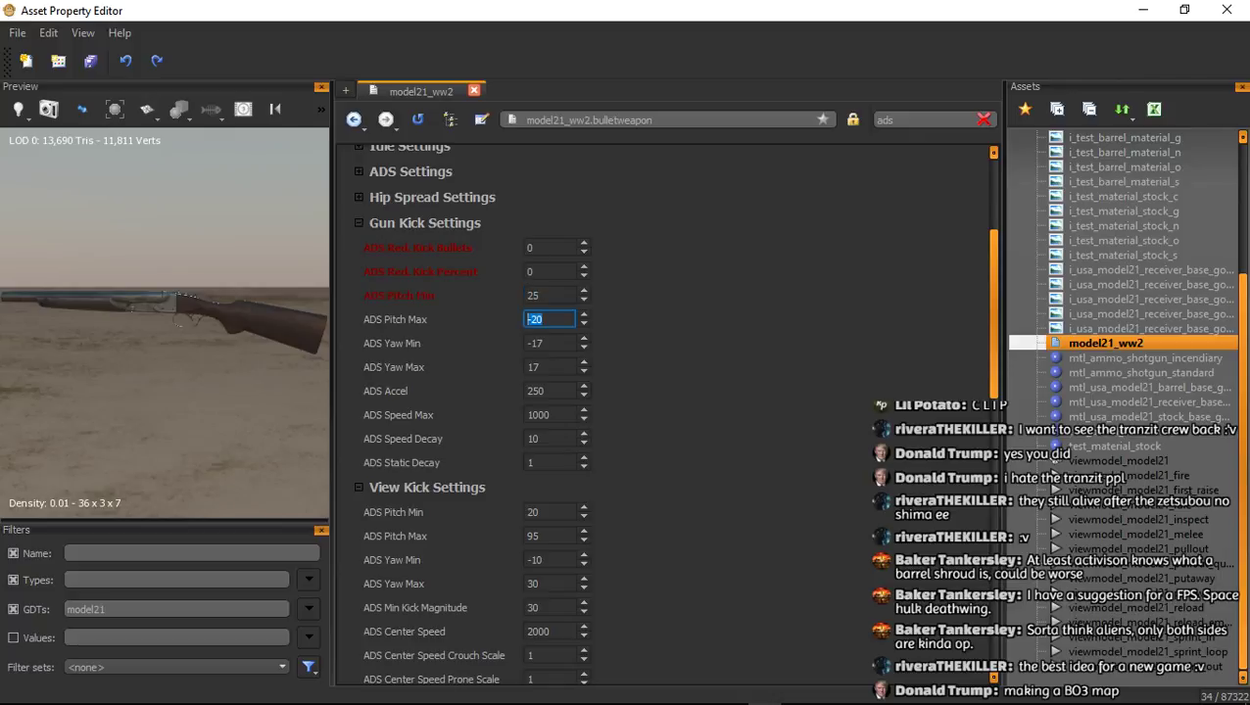
pyautogui.write('35')
pyautogui.press('Tab')
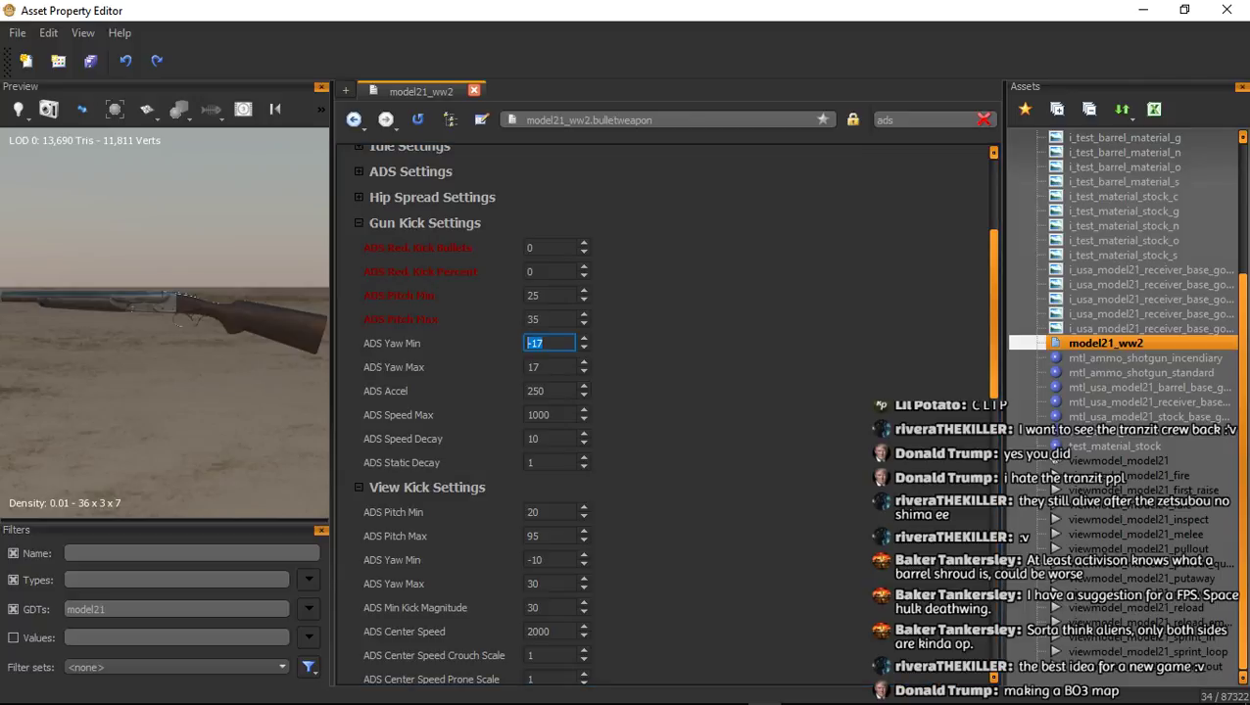
pyautogui.write('-25')
pyautogui.press('Tab')
pyautogui.write('25')
pyautogui.press('Return')
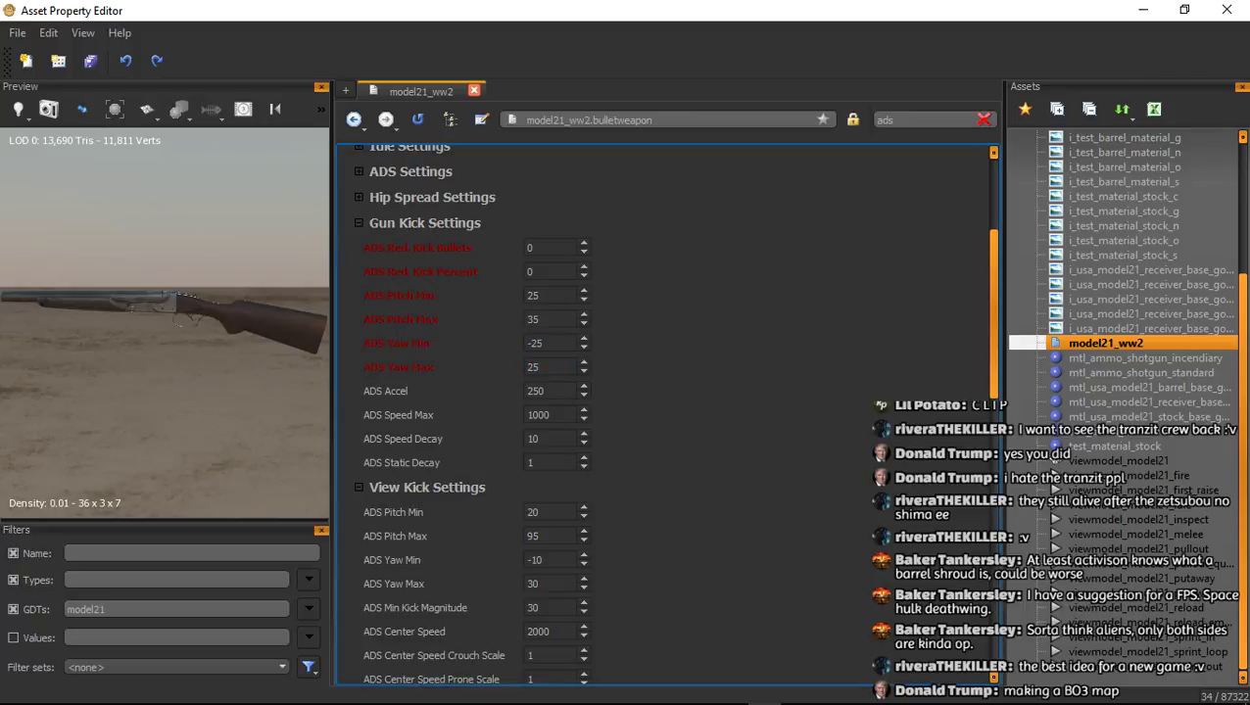
# Set the gun kick ADS Accel to 260 and ADS Speed Max to 600
pyautogui.press('Tab')
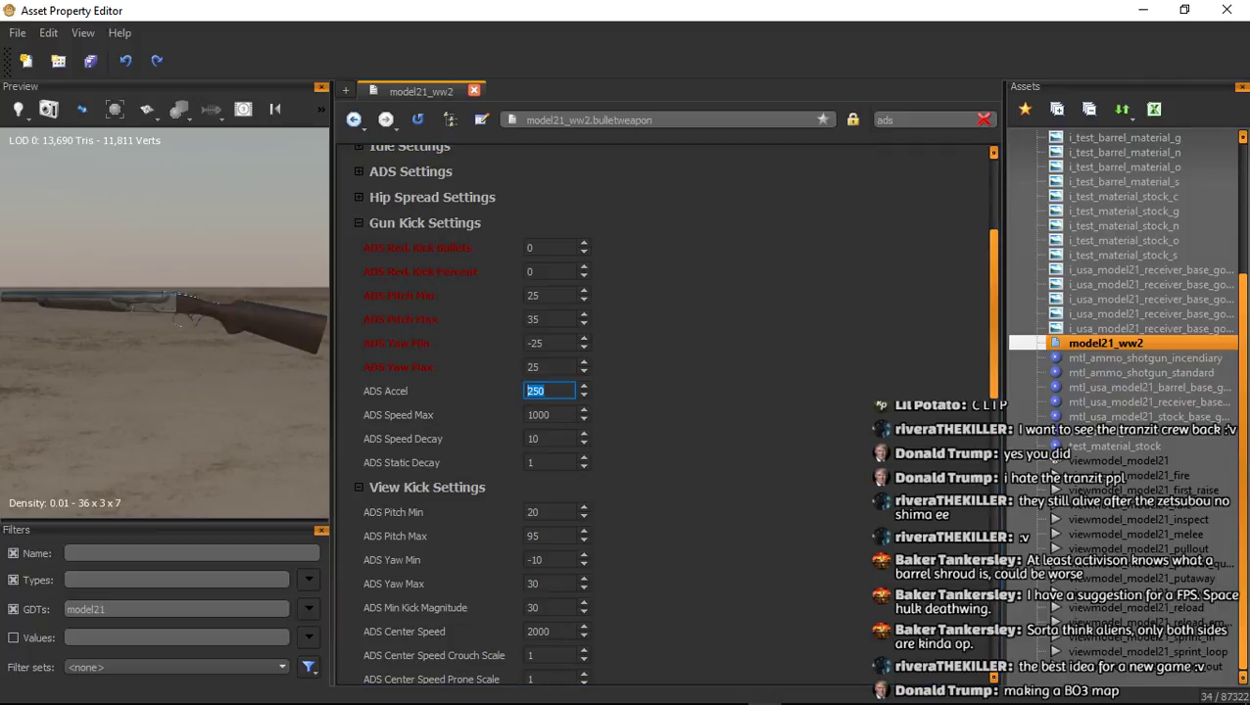
pyautogui.write('260')
pyautogui.press('Tab')
pyautogui.write('600')
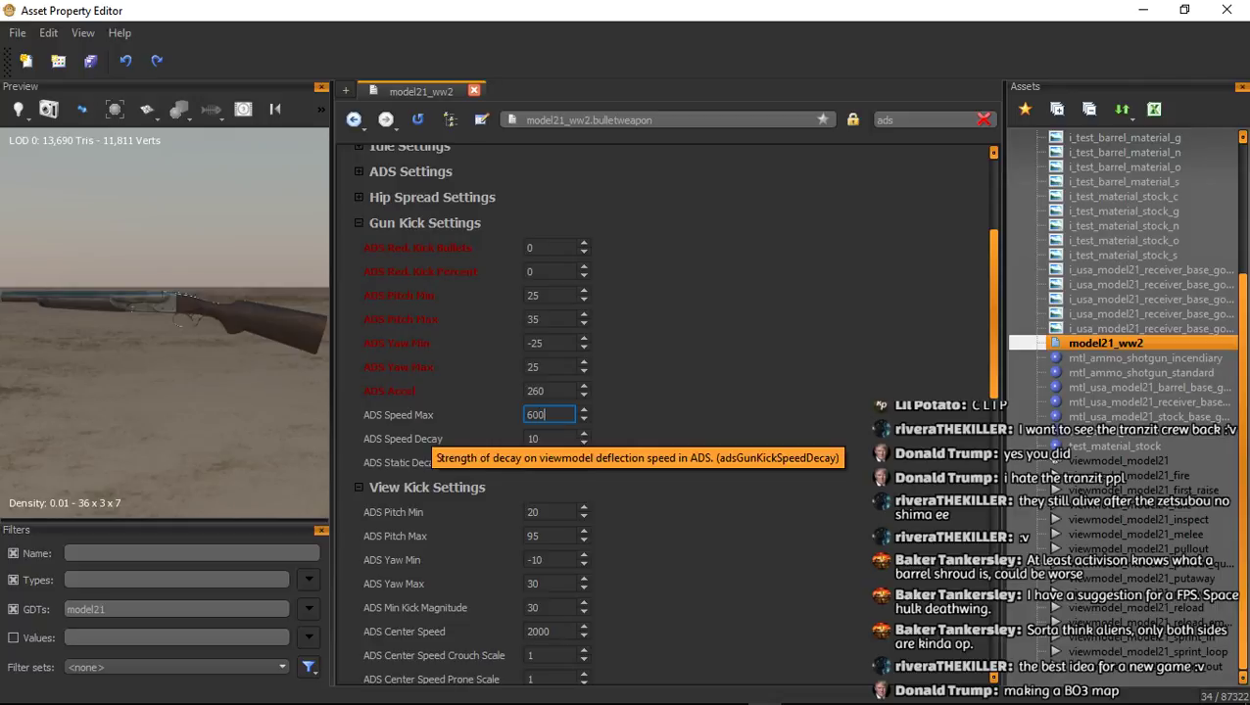
pyautogui.press('Tab')
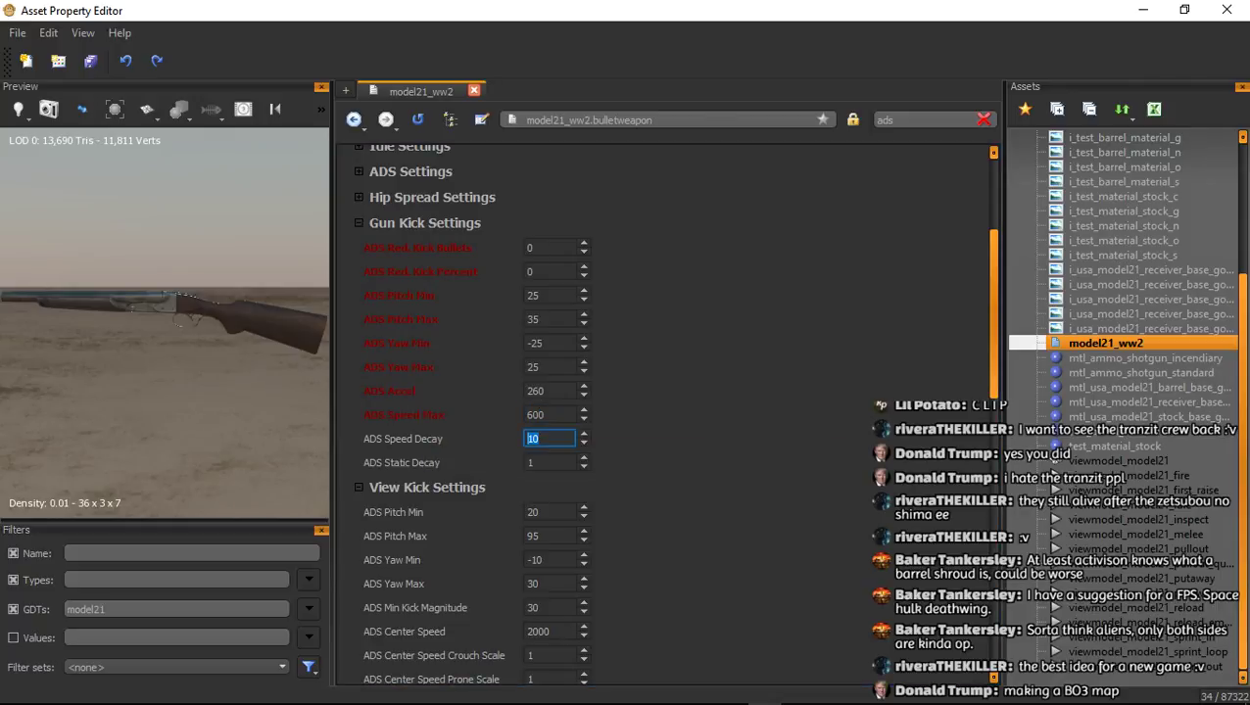
# Set the gun kick ADS Speed Decay to 50 and ADS Static Decay to 10
pyautogui.write('50')
pyautogui.press('Tab')
pyautogui.write('10')
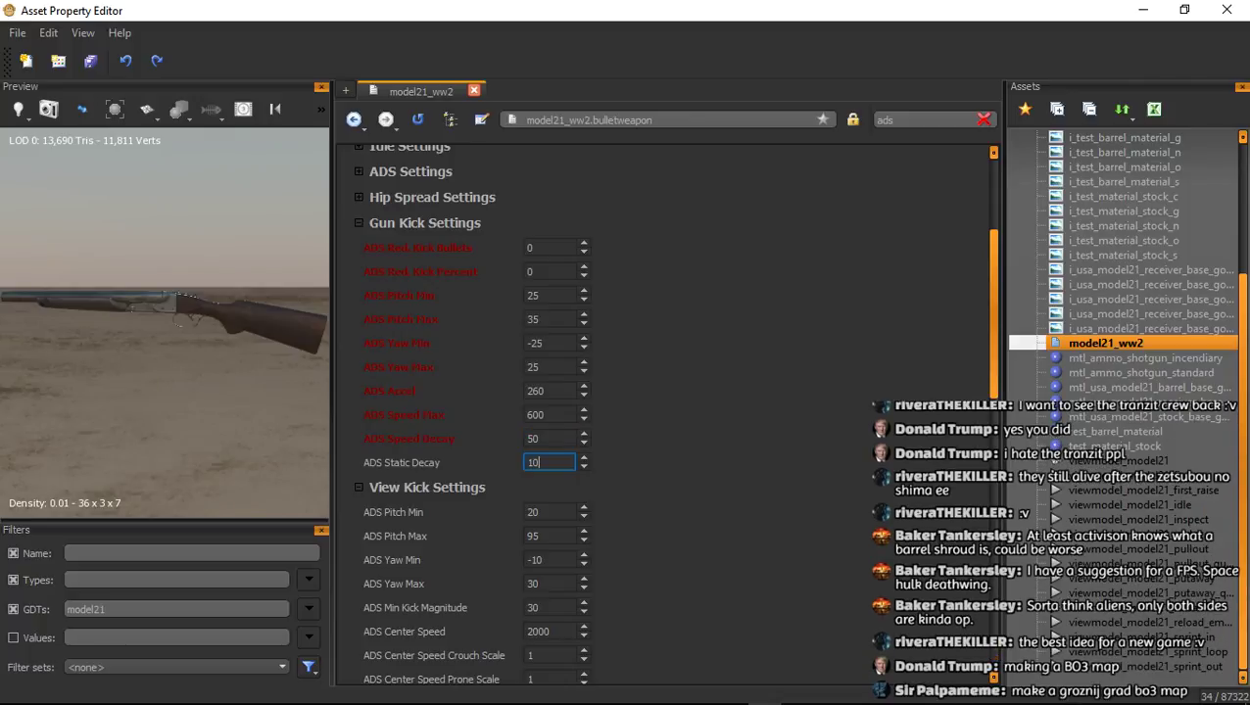
pyautogui.press('Return')
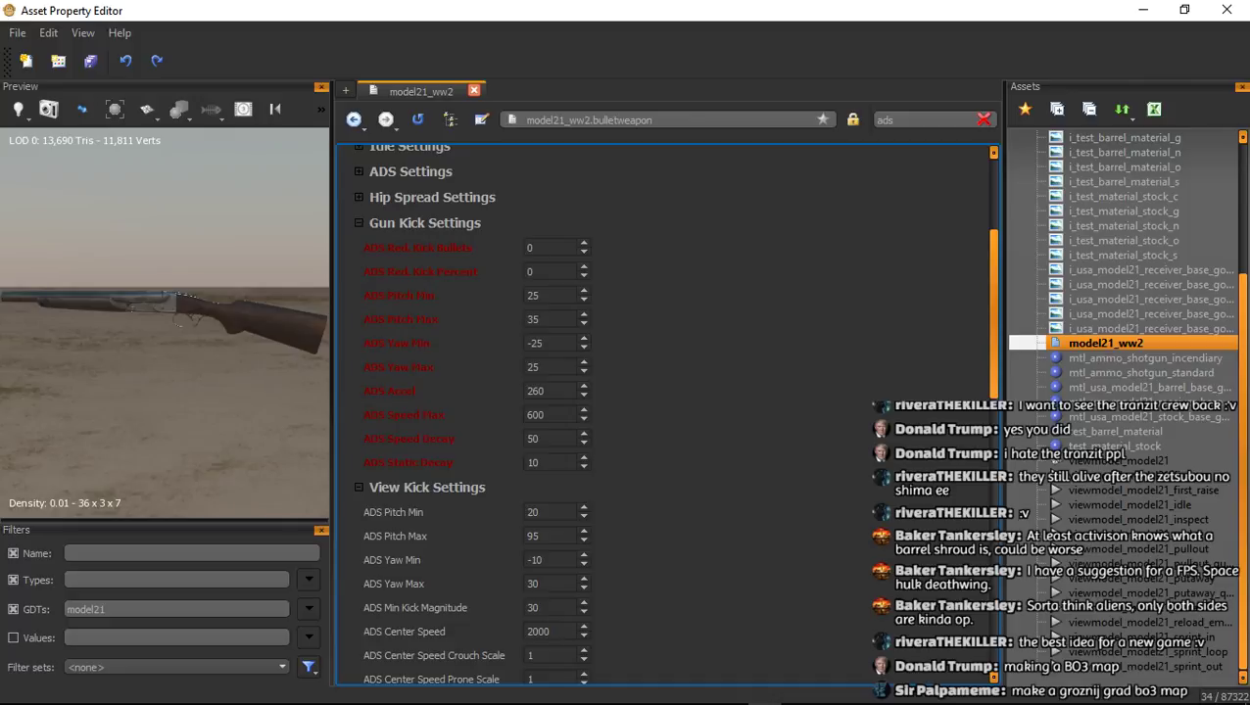
# Set the view kick ADS Pitch Min to 85 and ADS Pitch Max to 100
pyautogui.scroll(-2, 666, 417)
pyautogui.moveTo(547, 403); pyautogui.dragTo(525, 402)
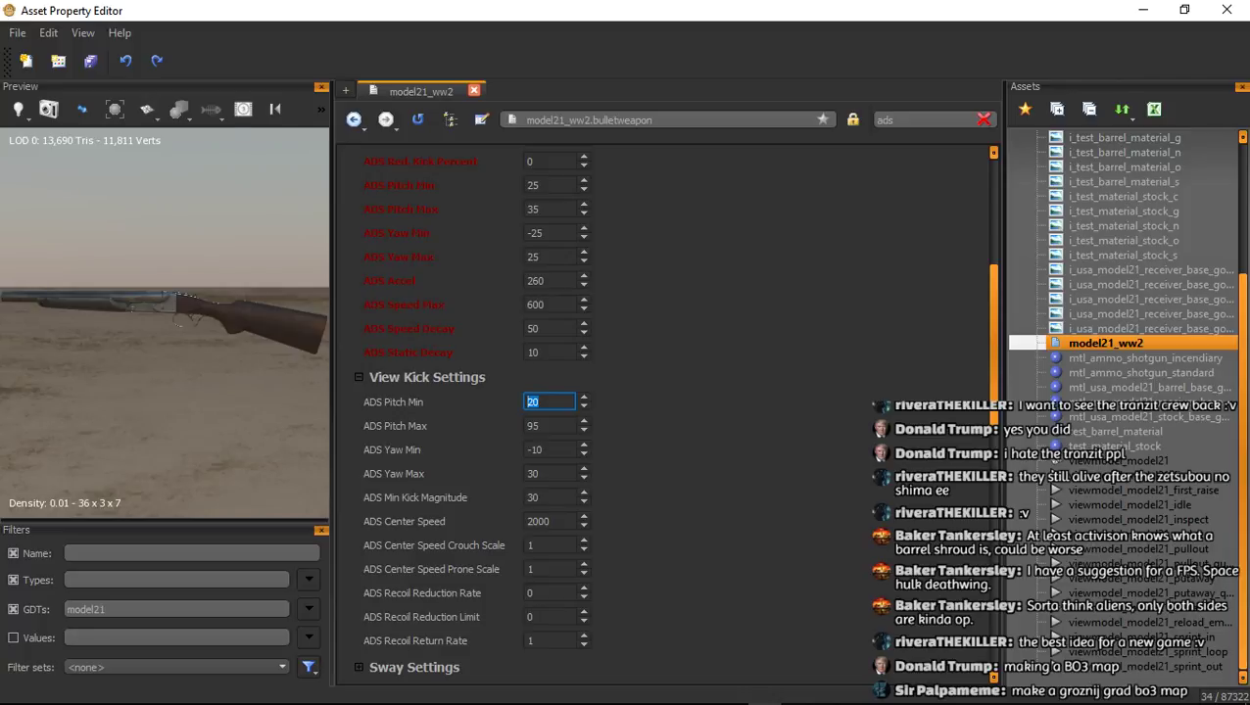
pyautogui.click(675, 422)
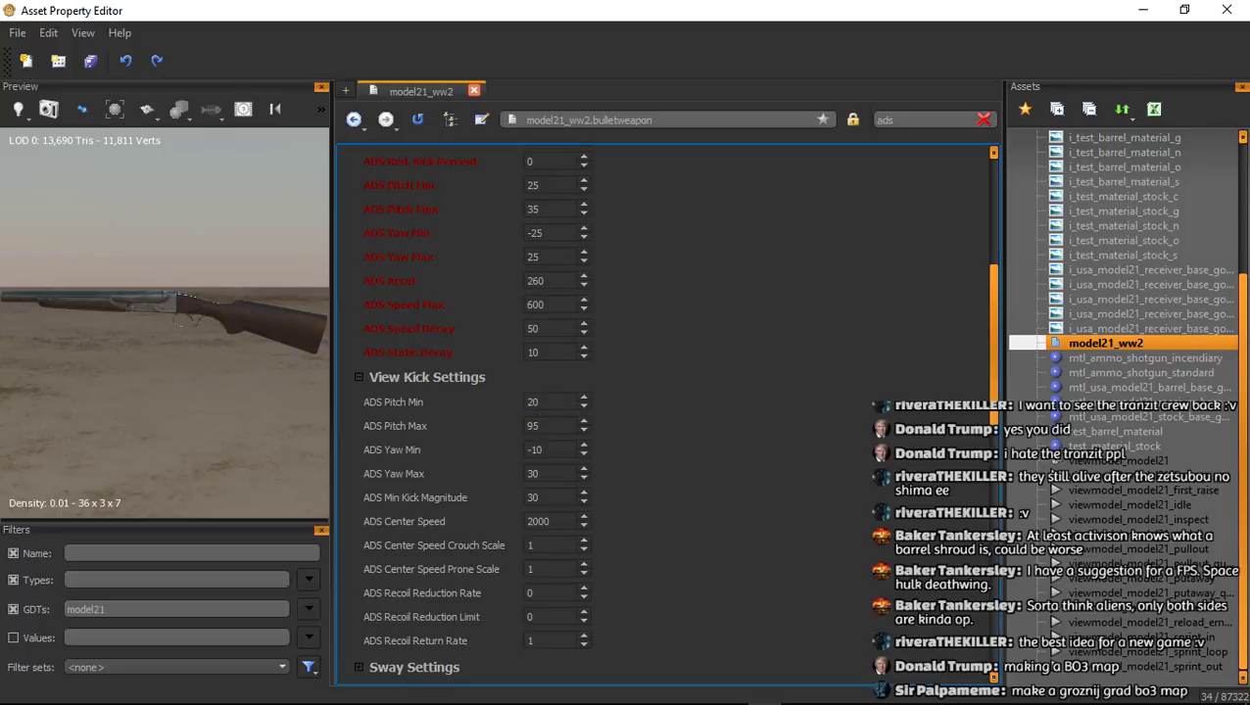
pyautogui.moveTo(546, 403); pyautogui.dragTo(525, 402)
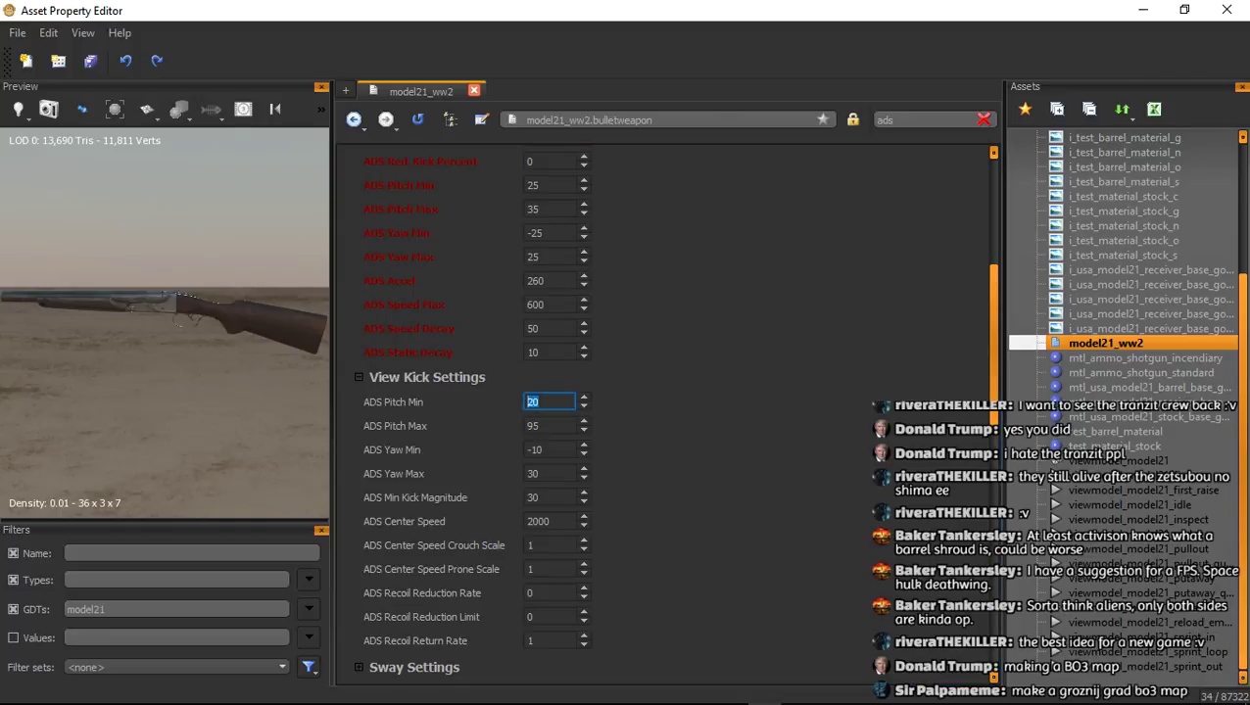
pyautogui.write('85')
pyautogui.press('Tab')
pyautogui.write('100')
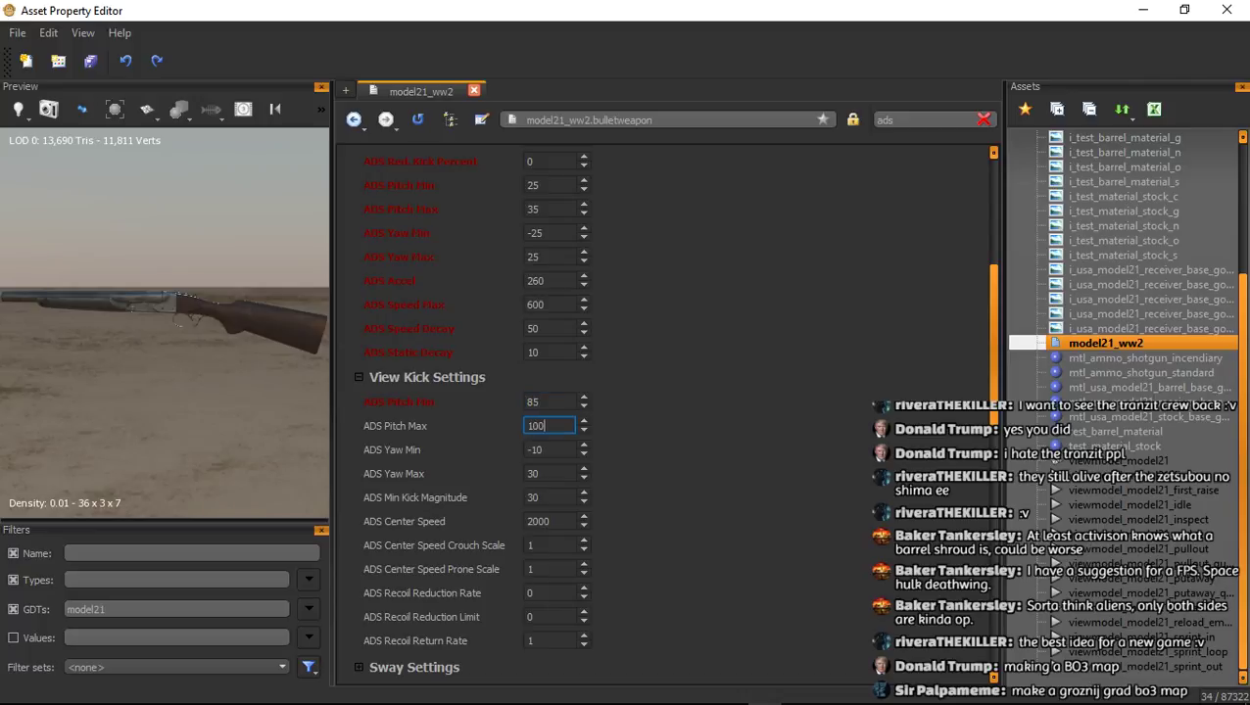
pyautogui.press('Tab')
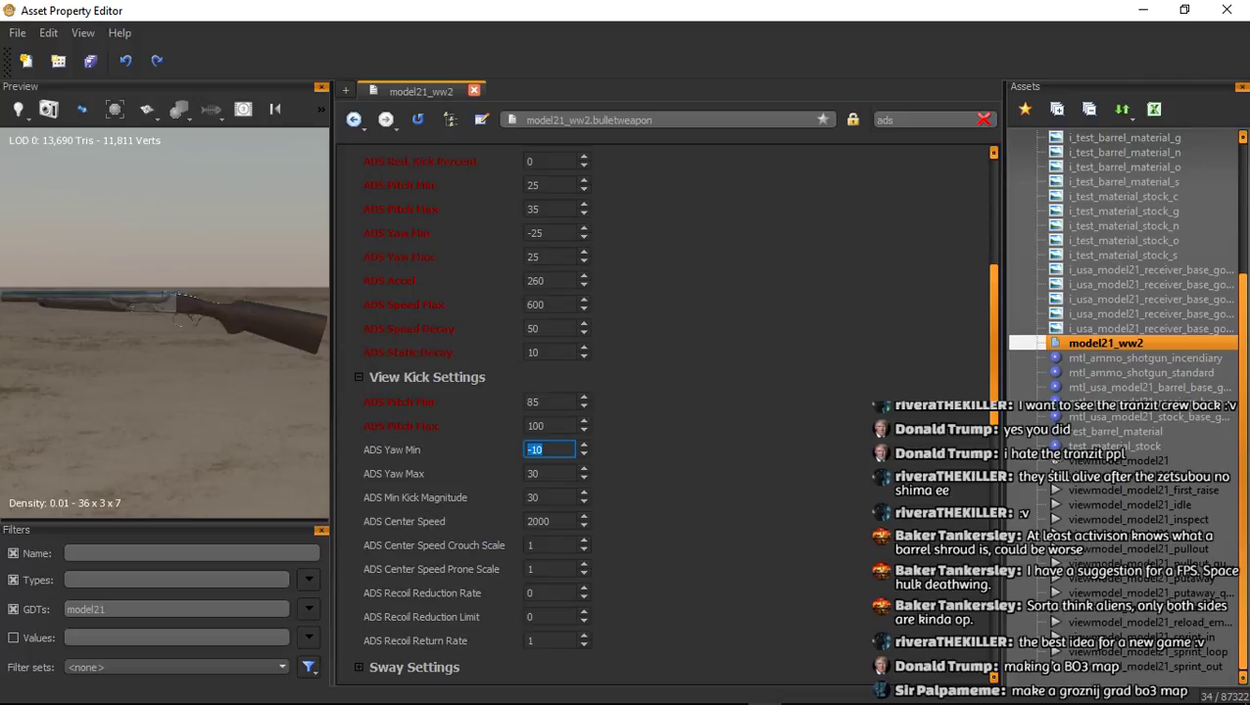
# Set the view kick ADS Yaw Min to -45, ADS Yaw Max to 45 and ADS Center Speed to 1000
pyautogui.write('-45')
pyautogui.press('Tab')
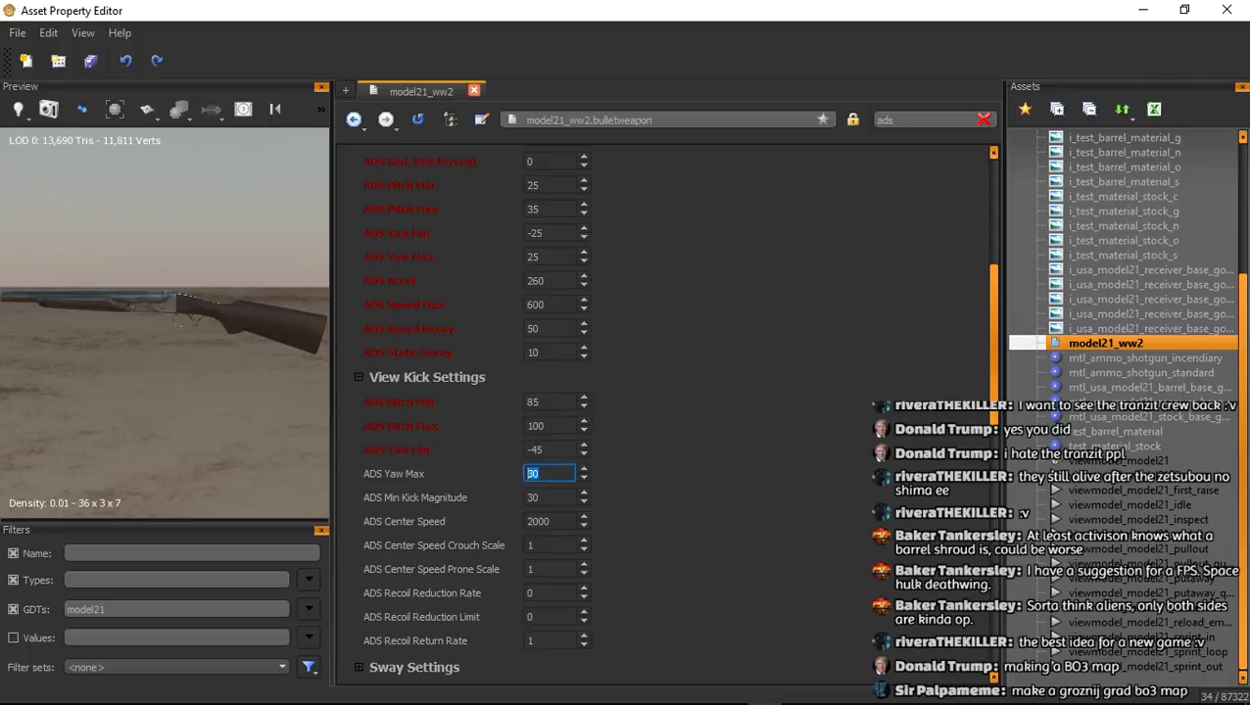
pyautogui.write('45')
pyautogui.press('Tab')
pyautogui.press('Tab')
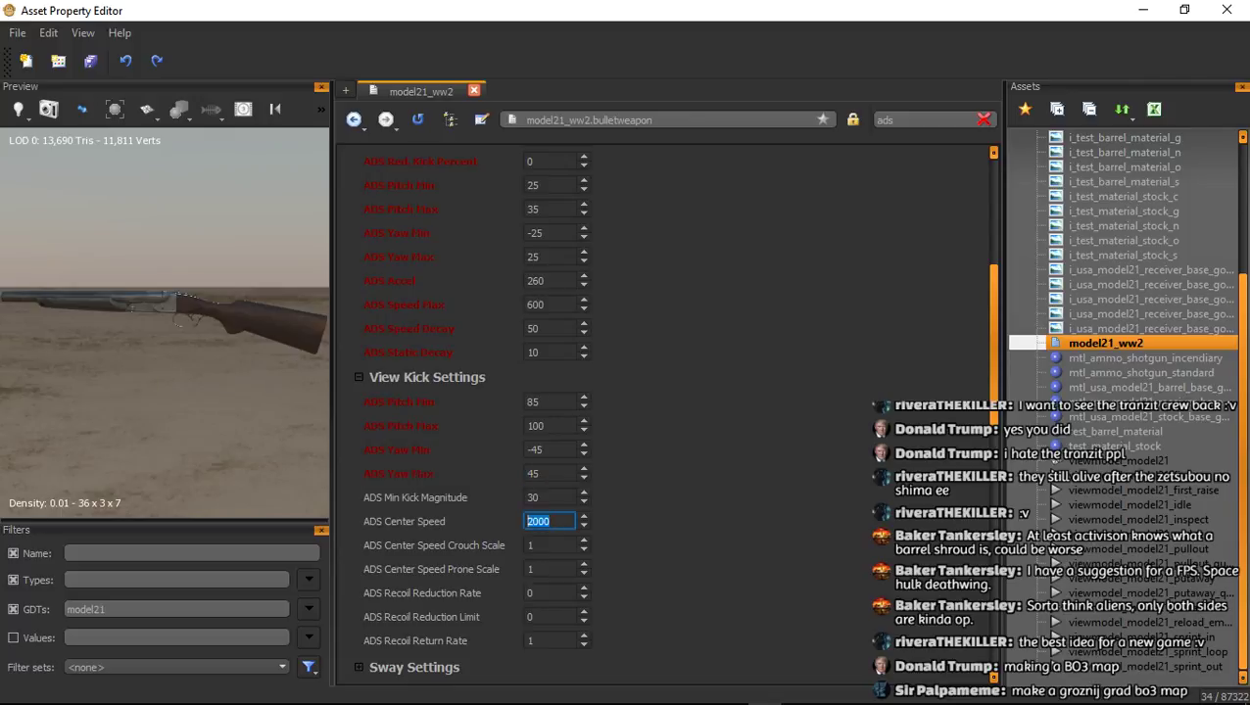
pyautogui.write('1000')
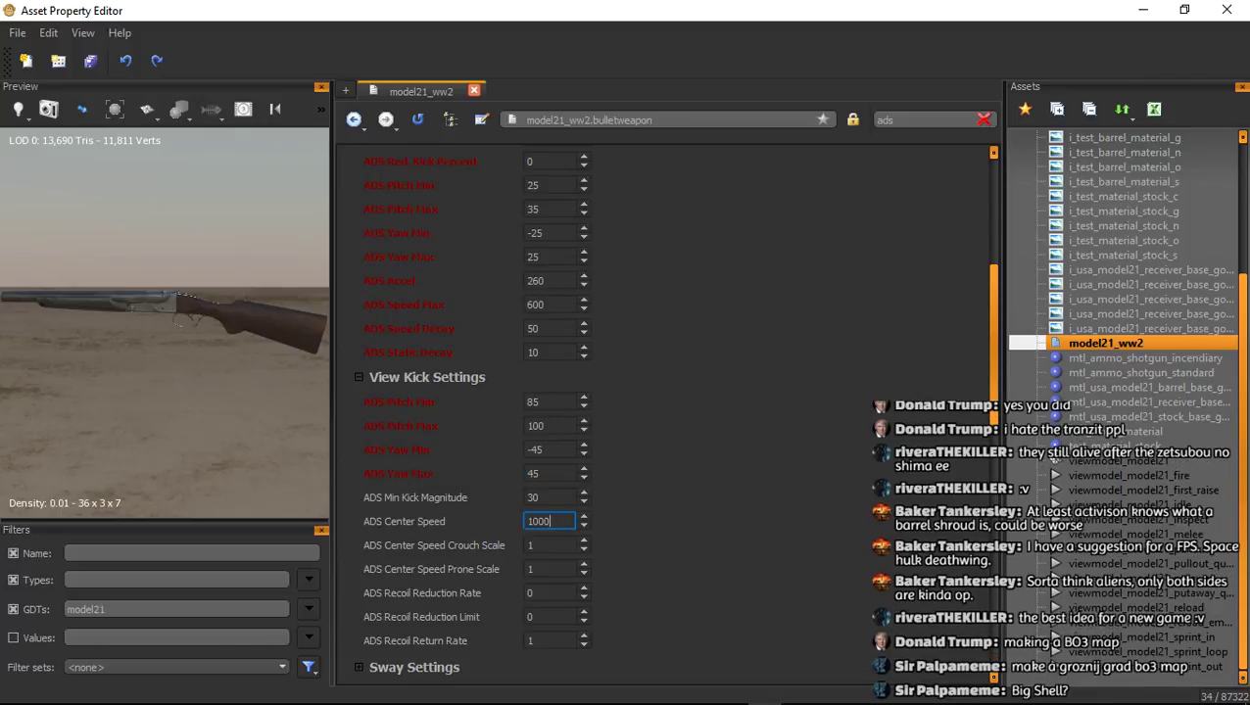
pyautogui.press('Return')
# Collapse the gun kick and view kick groups, expand the Sway Settings and set ADS Max Angle to 8
pyautogui.scroll(2, 666, 411)
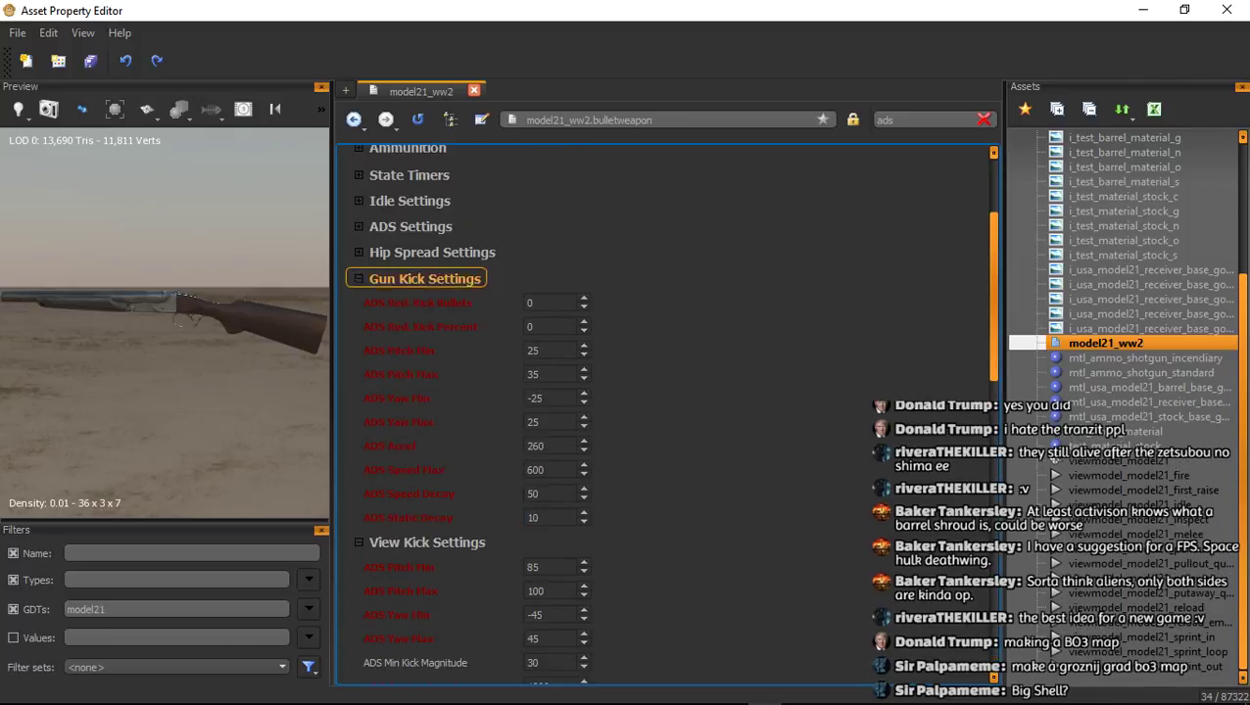
pyautogui.click(424, 278)
pyautogui.click(427, 304)
pyautogui.click(414, 329)
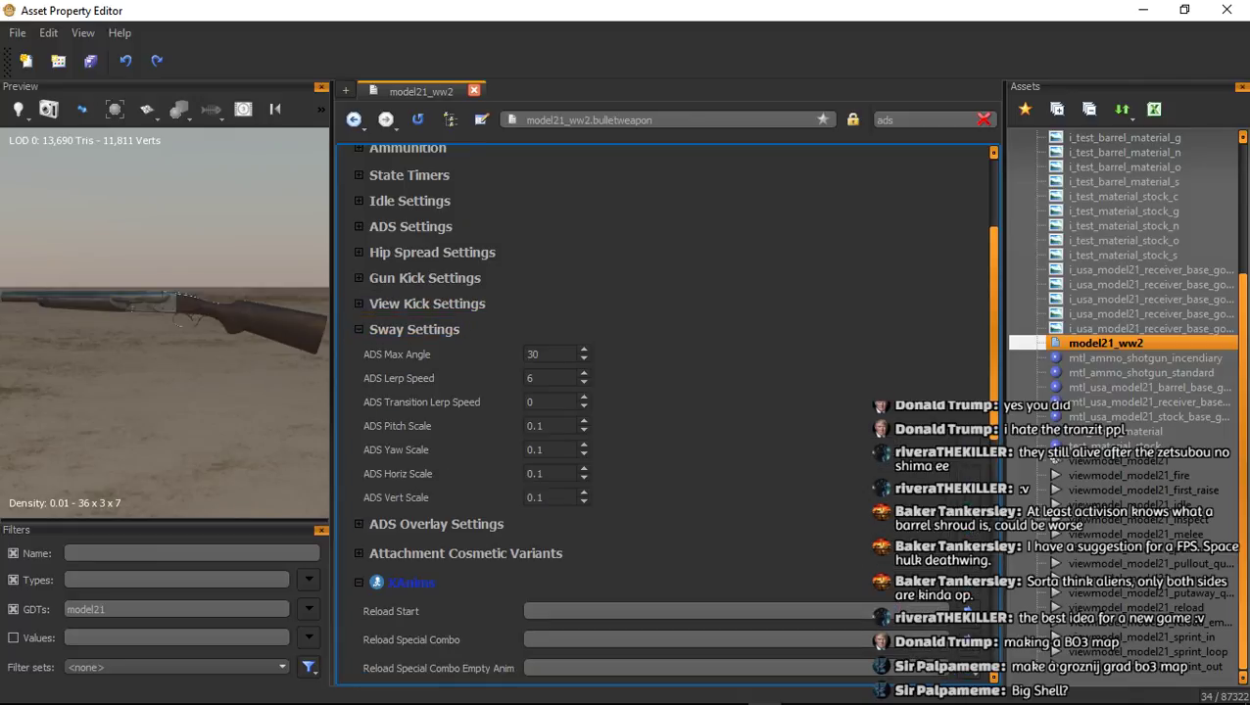
pyautogui.moveTo(549, 354); pyautogui.dragTo(526, 355)
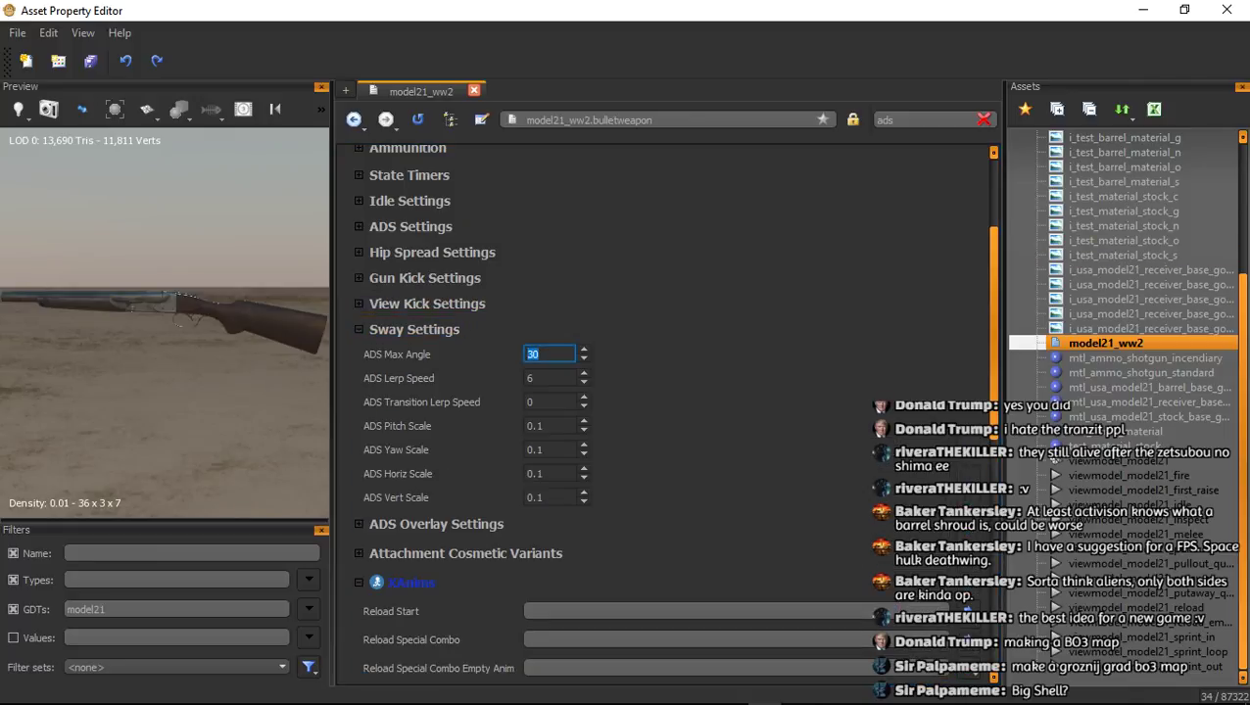
pyautogui.click(547, 355)
pyautogui.moveTo(546, 355); pyautogui.dragTo(526, 355)
pyautogui.write('8')
# Enter 0.1 as the sway ADS Pitch Scale
pyautogui.moveTo(546, 426); pyautogui.dragTo(526, 426)
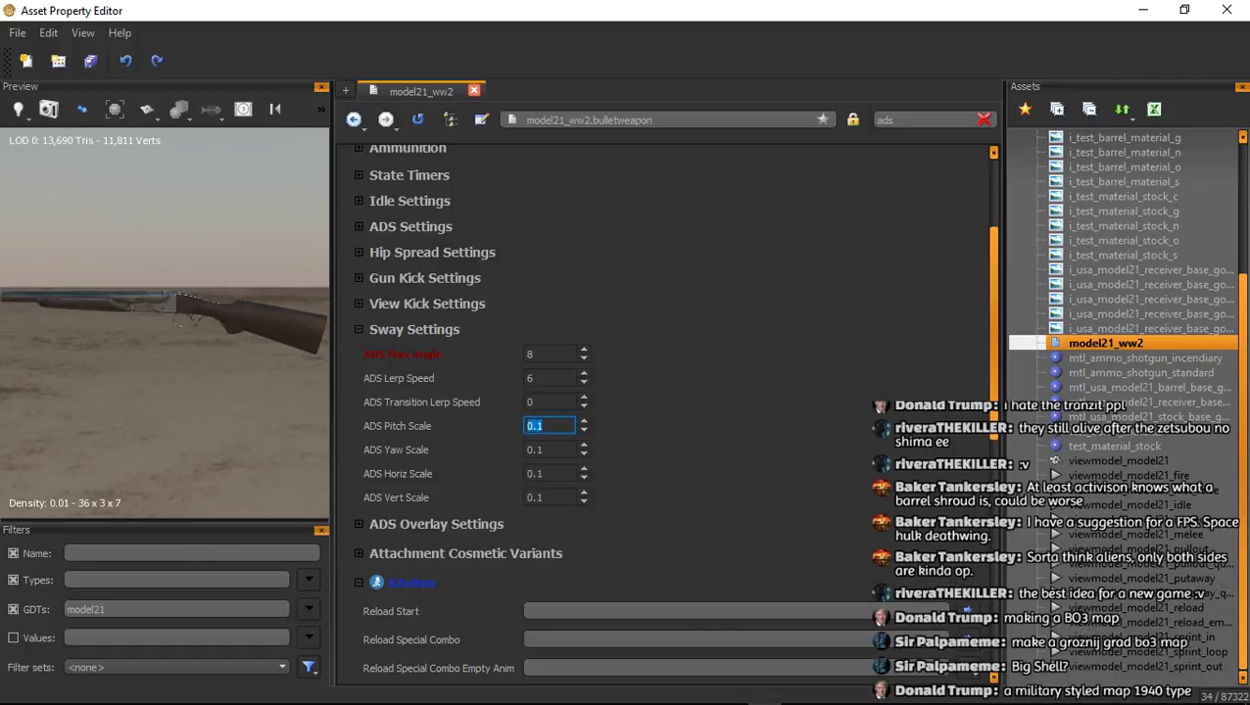
pyautogui.click(546, 426)
pyautogui.press('Return')
pyautogui.press('Tab')
pyautogui.hotkey('shift', 'Tab')
pyautogui.moveTo(537, 426); pyautogui.dragTo(525, 426)
pyautogui.click(543, 426)
pyautogui.write('0.1')
# Set the sway ADS Vert Scale to 0.04
pyautogui.doubleClick(537, 497)
pyautogui.write('0.')
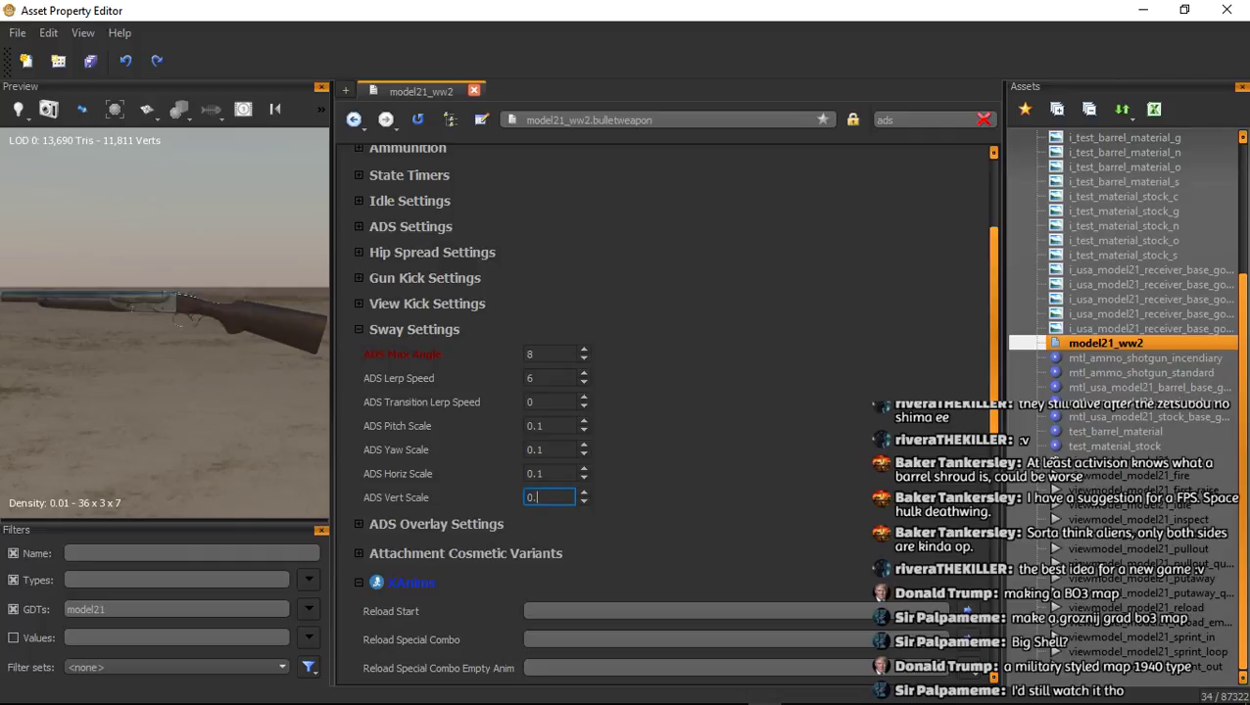
pyautogui.write('04')
# Set the sway ADS Horiz Scale to 0.04
pyautogui.doubleClick(537, 474)
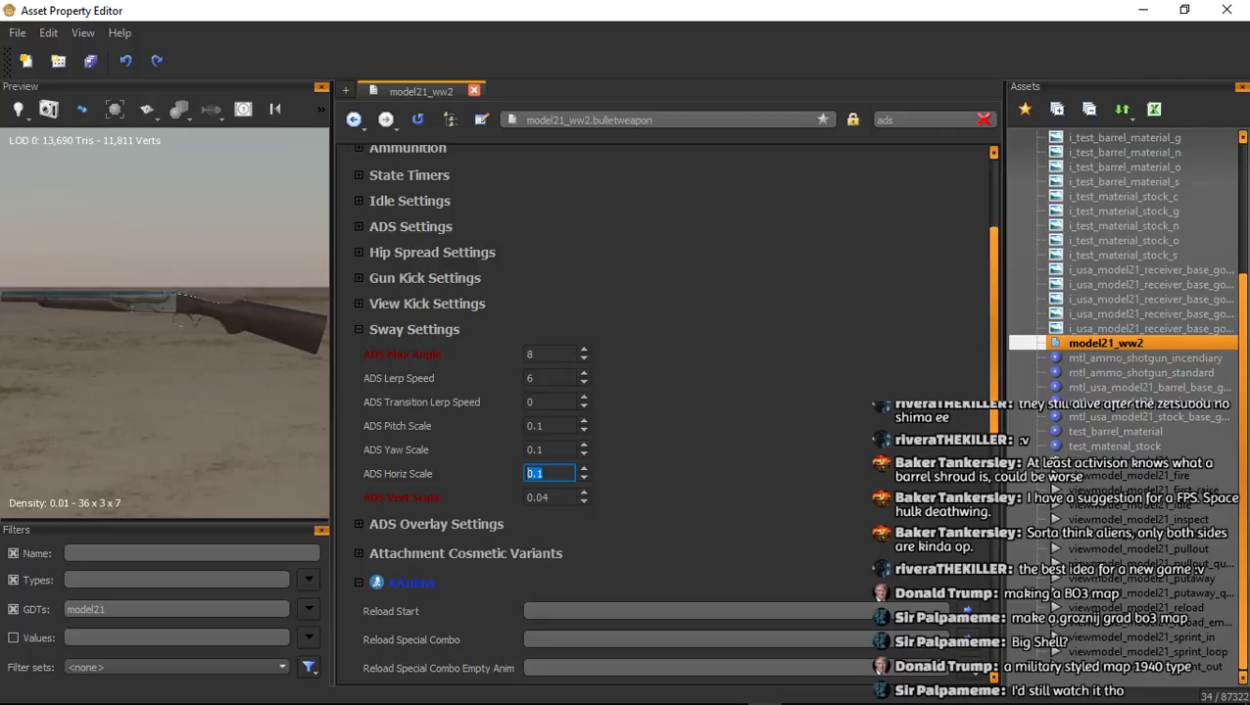
pyautogui.click(676, 450)
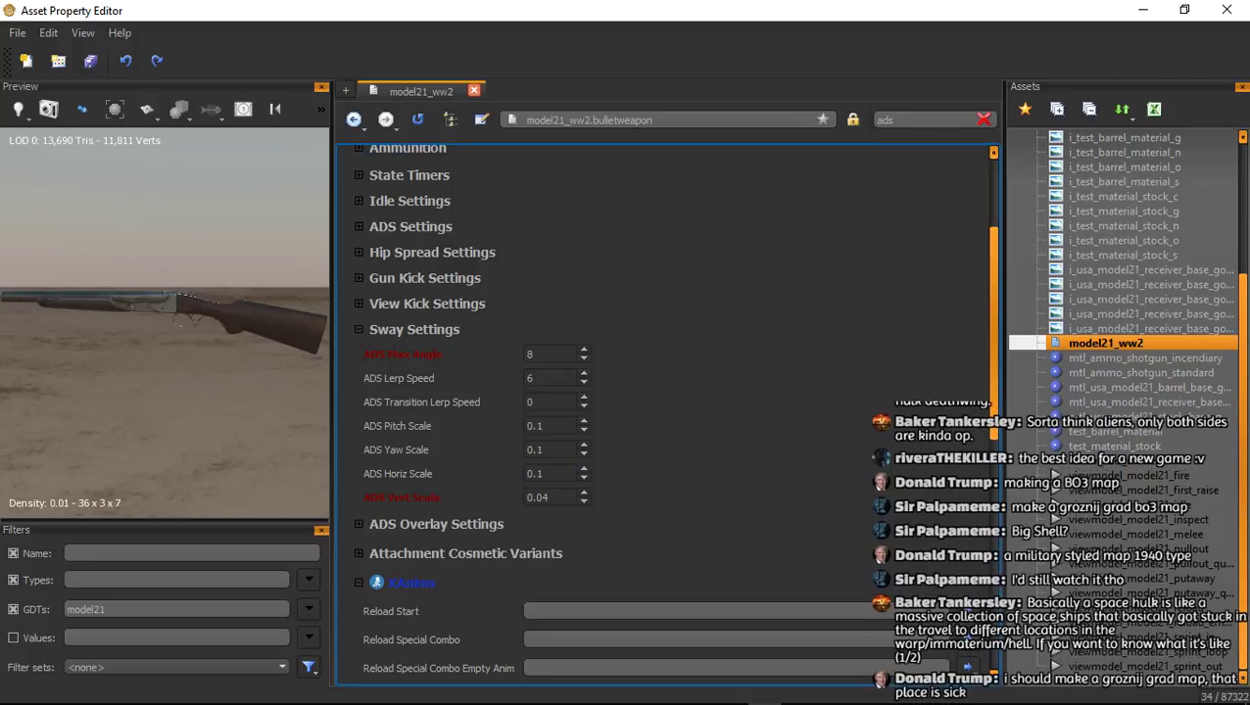
pyautogui.moveTo(546, 474); pyautogui.dragTo(525, 474)
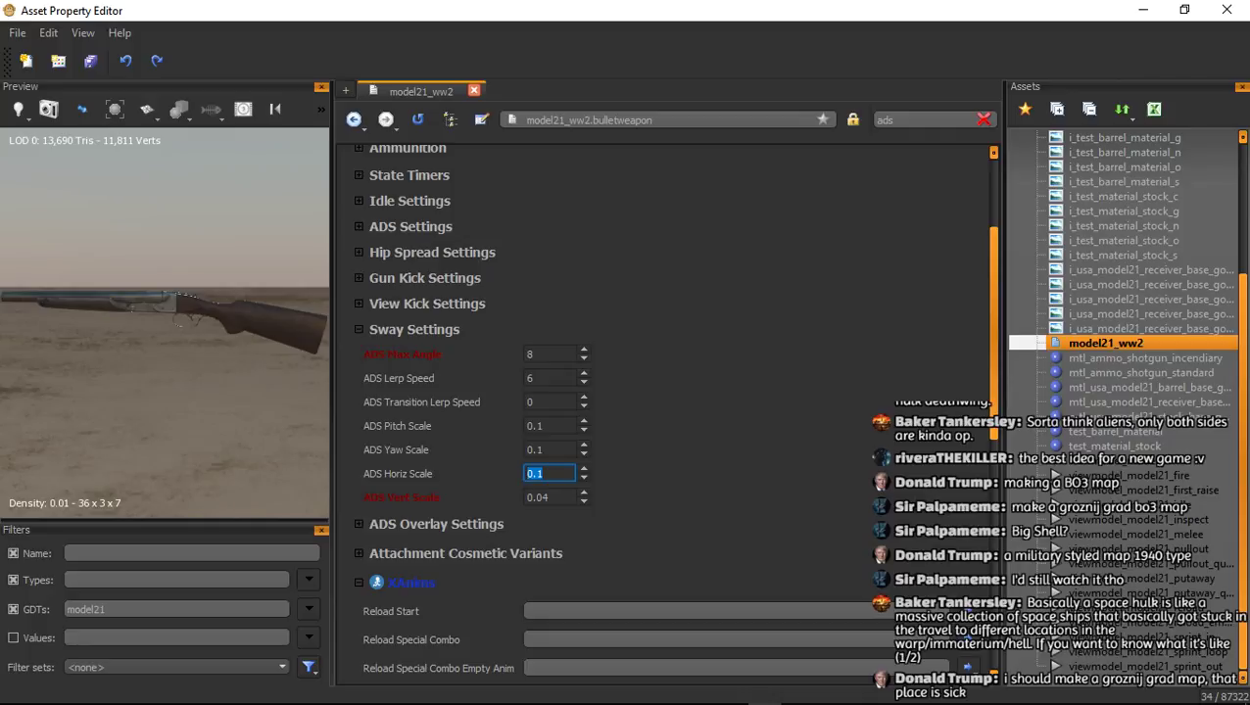
pyautogui.write('0.04')
pyautogui.press('Tab')
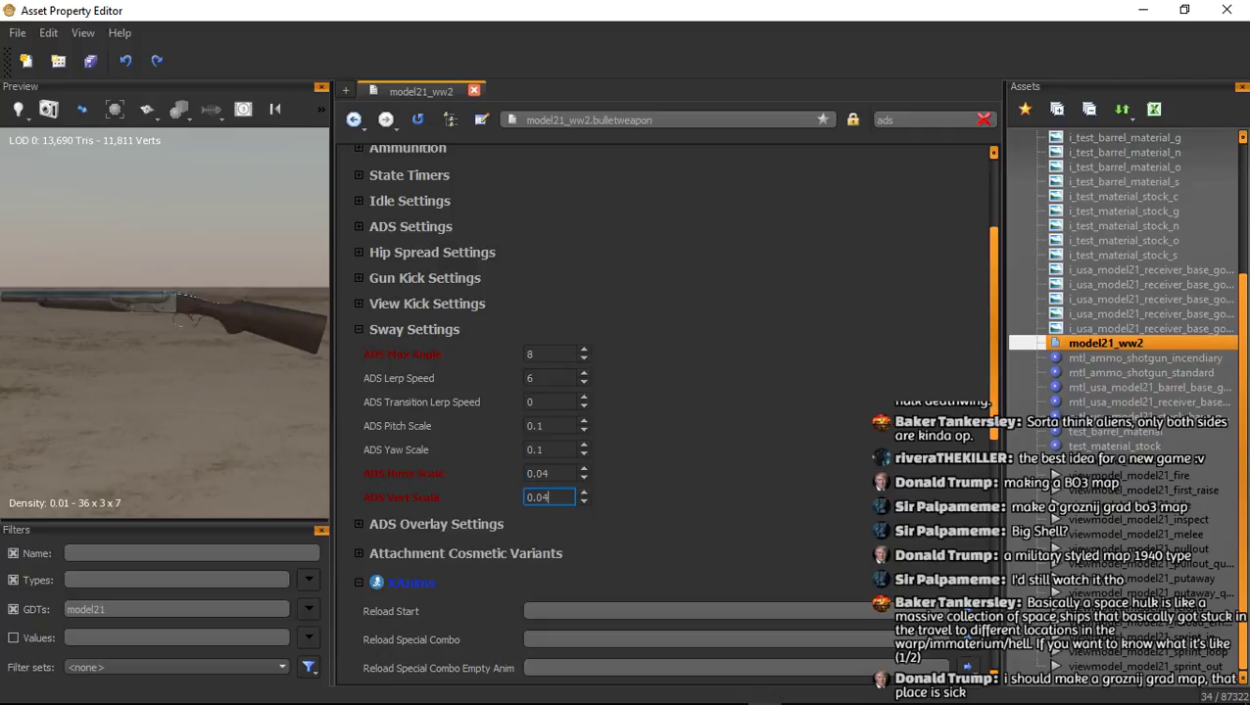
# Set the sway ADS Vert Scale to 0.12 and collapse the Sway Settings
pyautogui.press('BackSpace')
pyautogui.press('BackSpace')
pyautogui.press('BackSpace')
pyautogui.write('.12')
pyautogui.press('Tab')
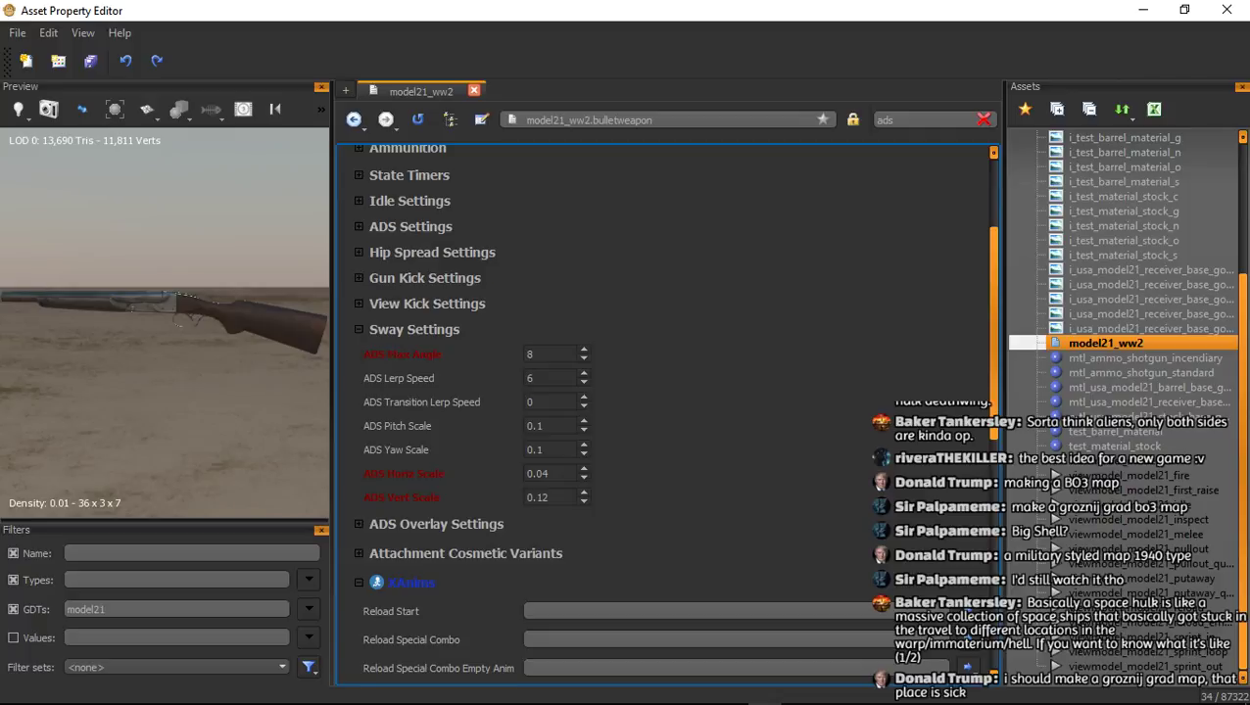
pyautogui.click(413, 330)
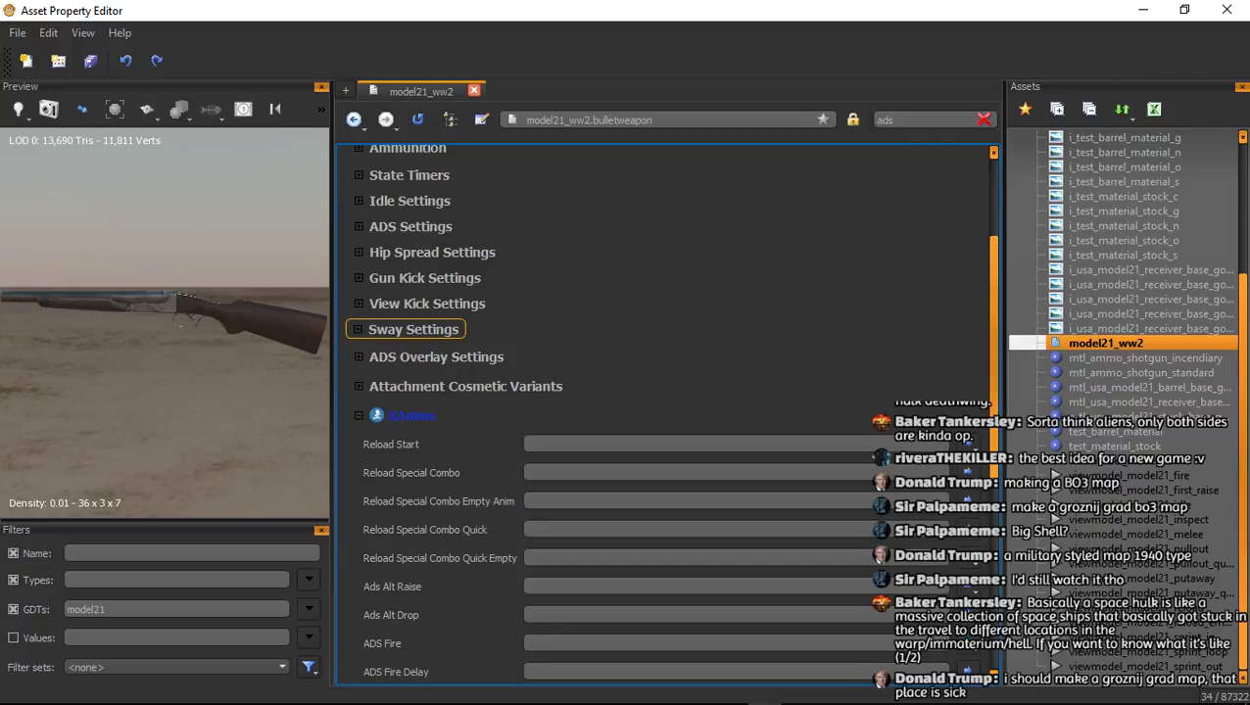
pyautogui.click(435, 356)
pyautogui.click(435, 356)
pyautogui.scroll(3, 435, 352)
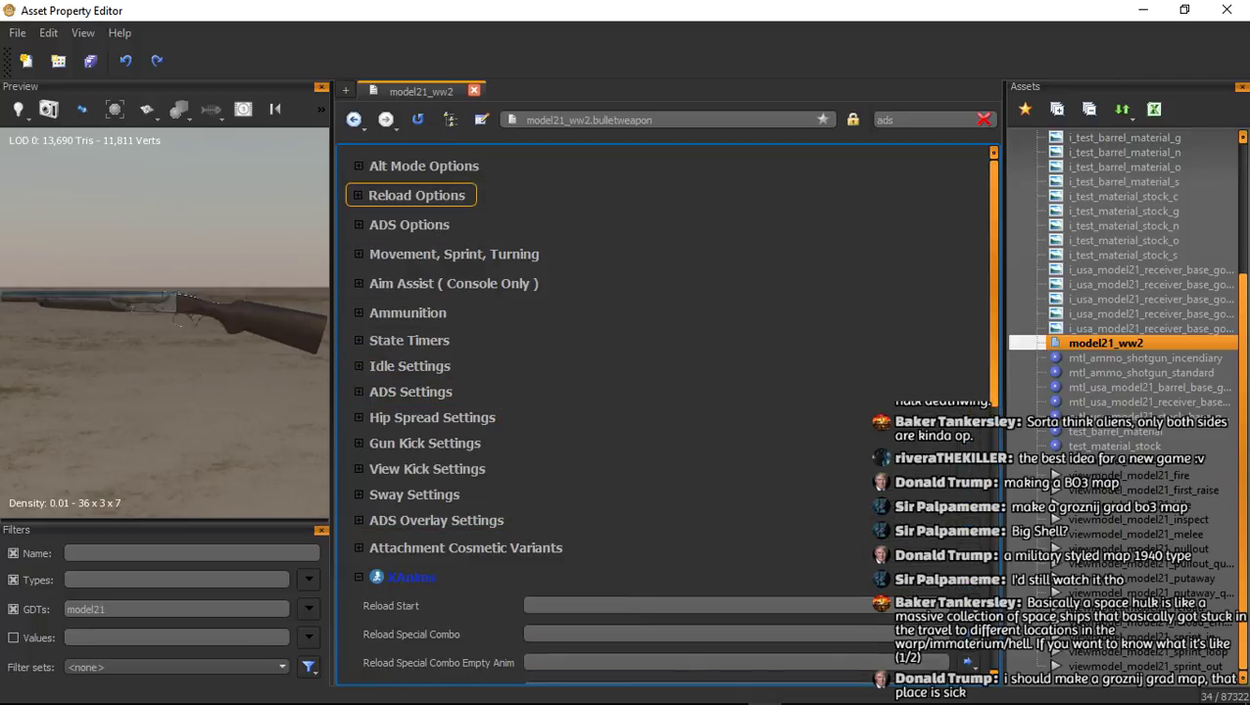
pyautogui.scroll(-3, 421, 195)
pyautogui.click(587, 440)
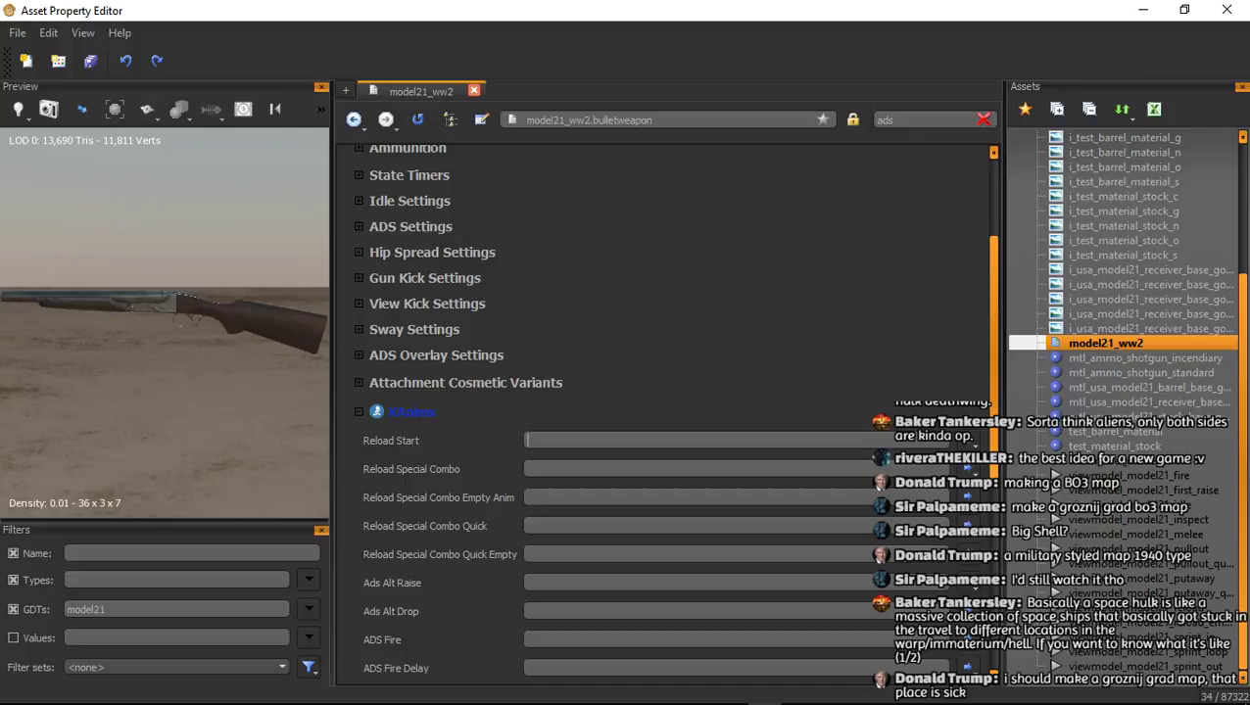
pyautogui.click(407, 330)
pyautogui.click(406, 330)
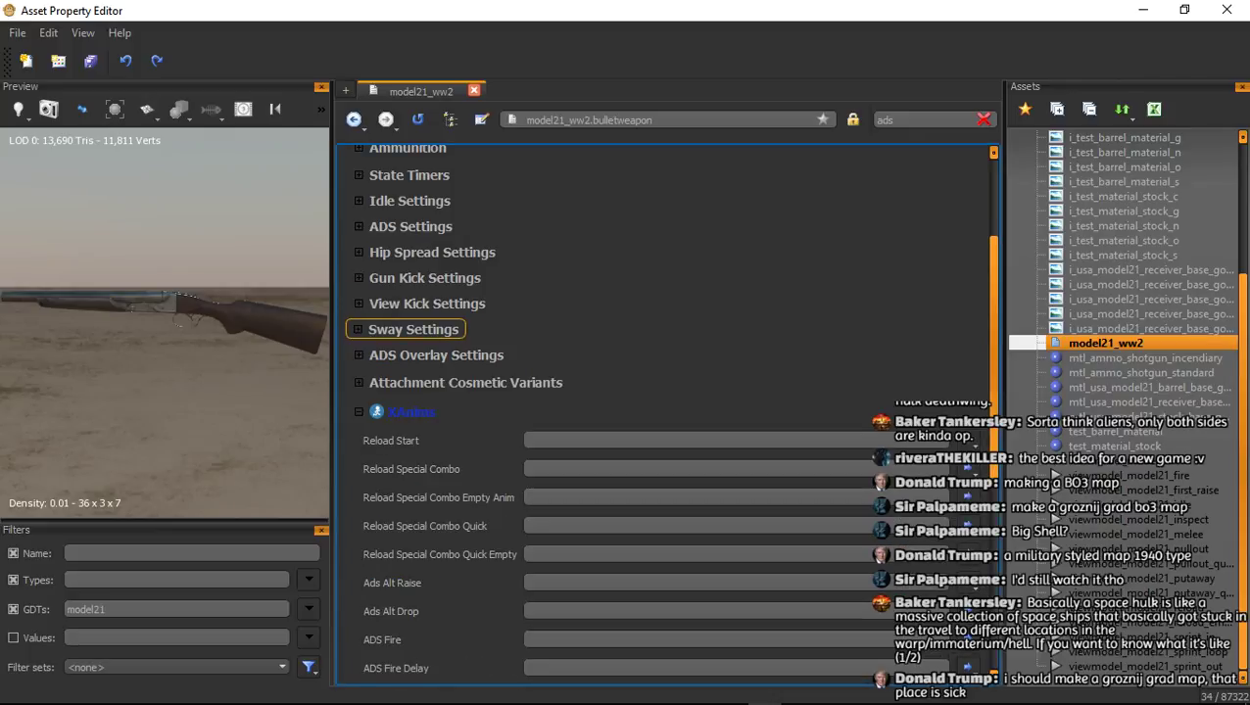
# Expand the Sway Settings, clear the "ads" property filter and collapse the XModels section
pyautogui.click(407, 330)
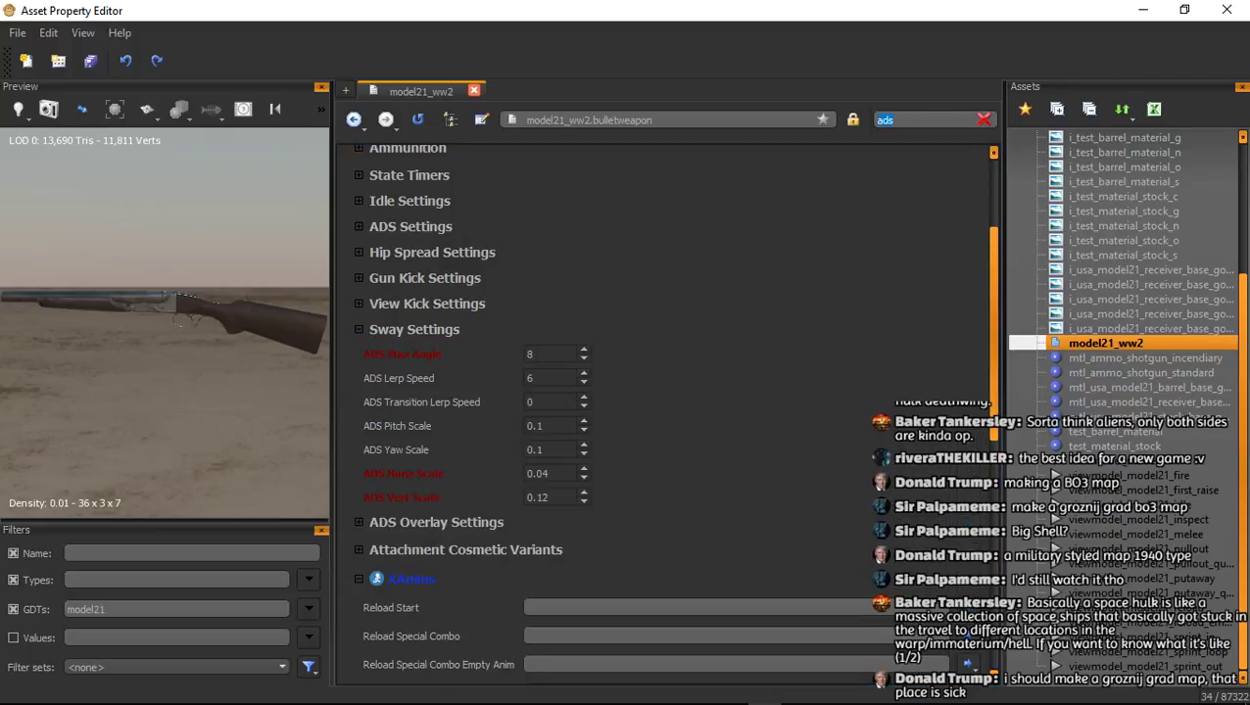
pyautogui.press('BackSpace')
pyautogui.scroll(-10, 666, 411)
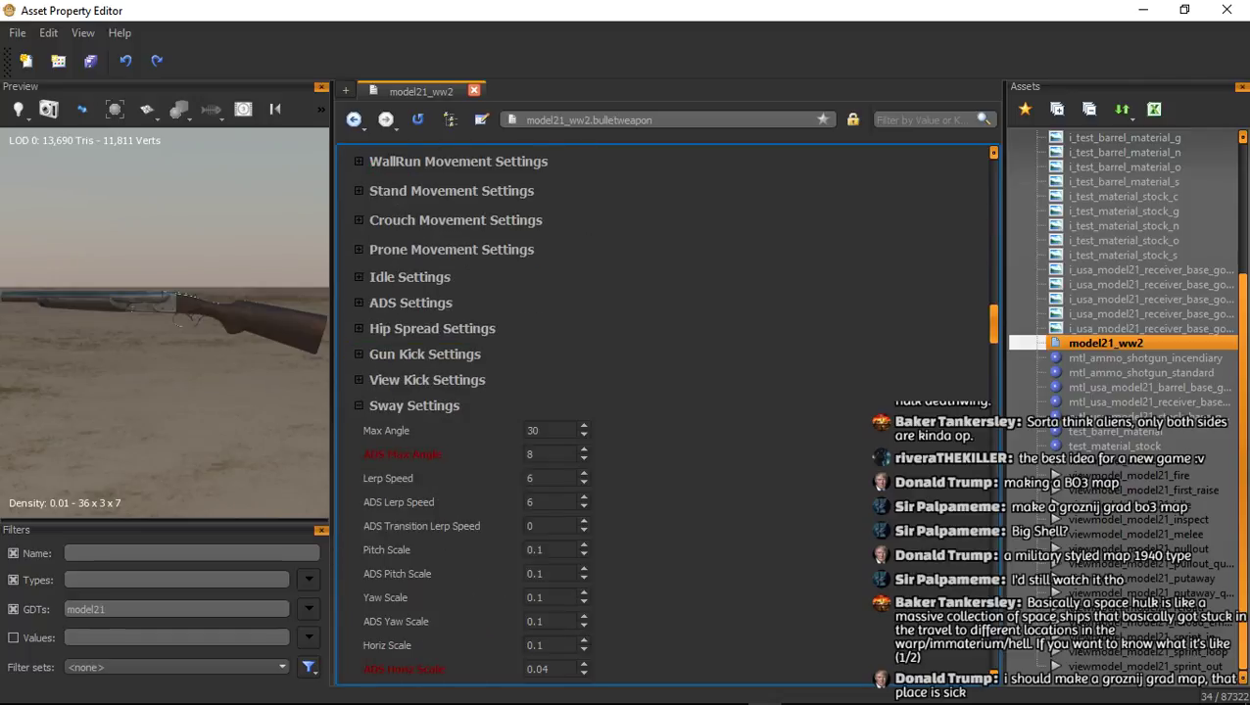
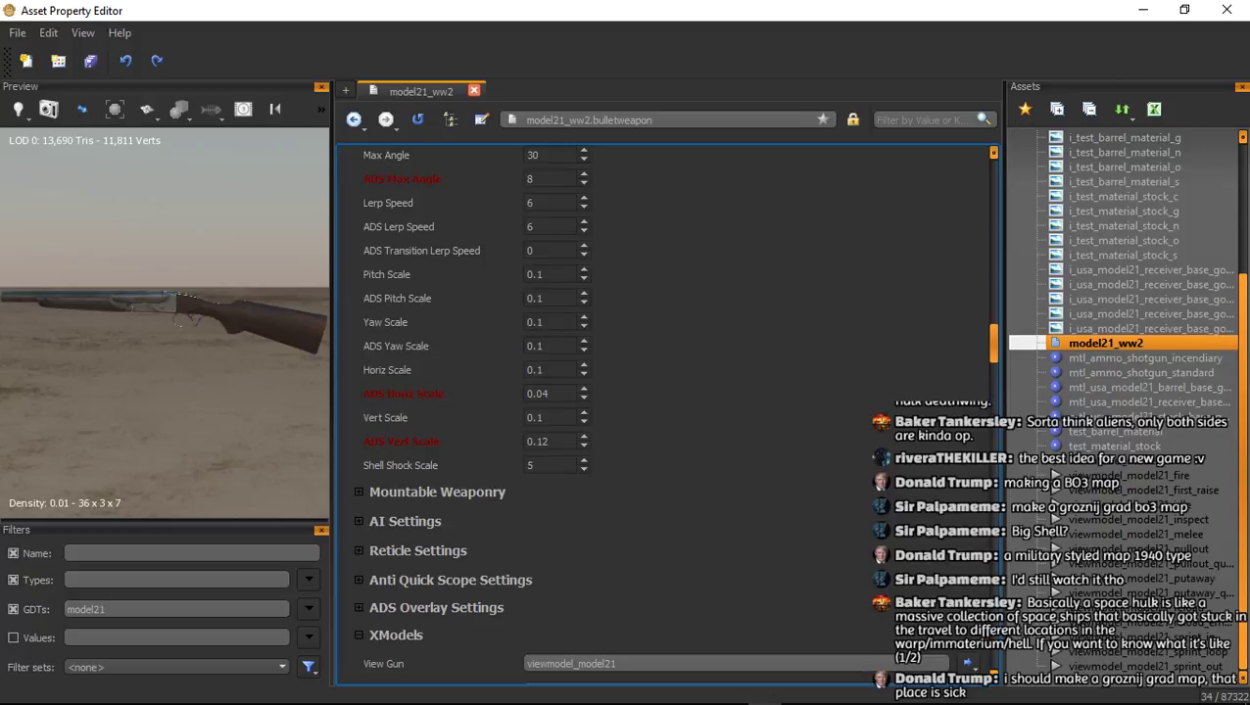
pyautogui.scroll(-5, 666, 412)
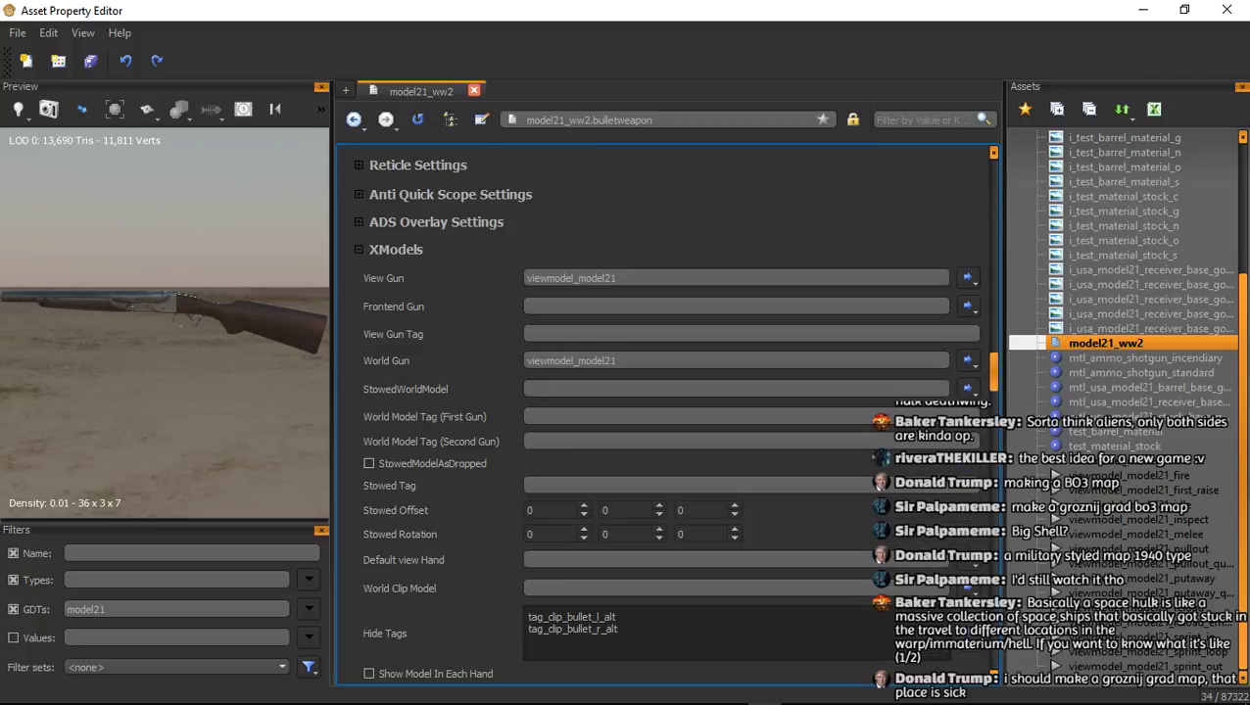
pyautogui.scroll(1, 666, 412)
pyautogui.click(395, 305)
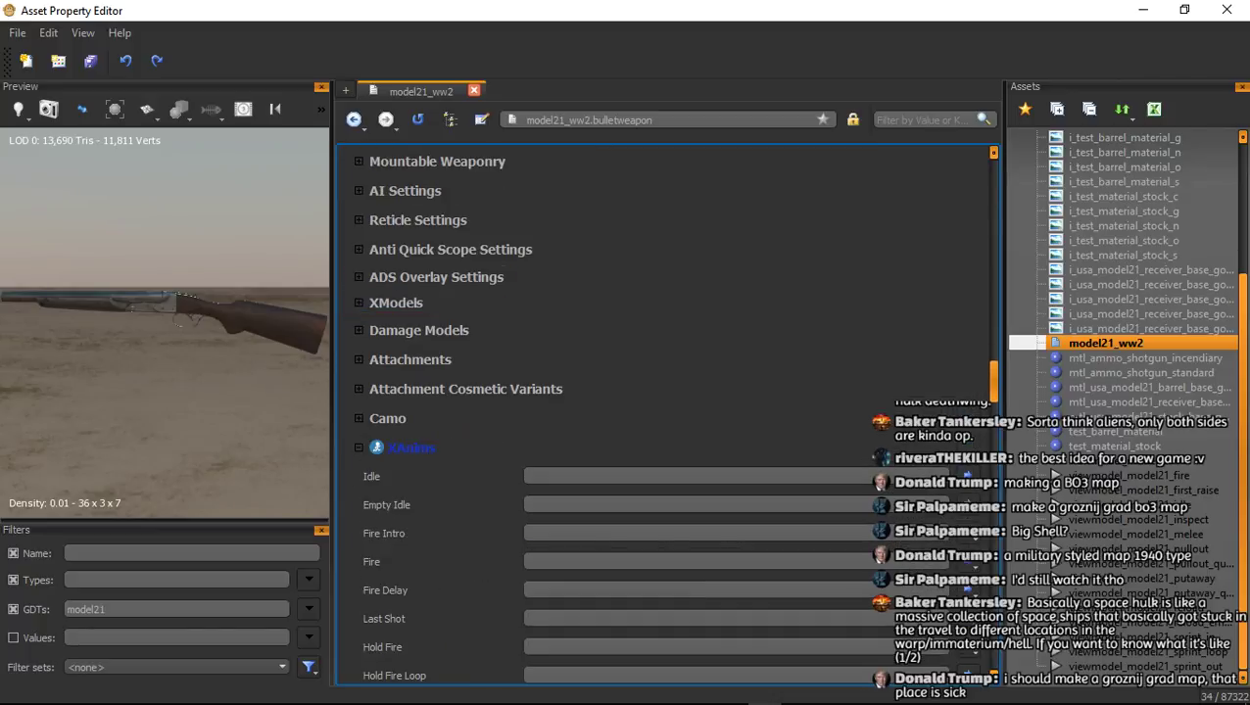
# Expand the Reticle Settings and set the Side Reticle to reticle_side_small
pyautogui.click(451, 249)
pyautogui.click(451, 249)
pyautogui.click(431, 221)
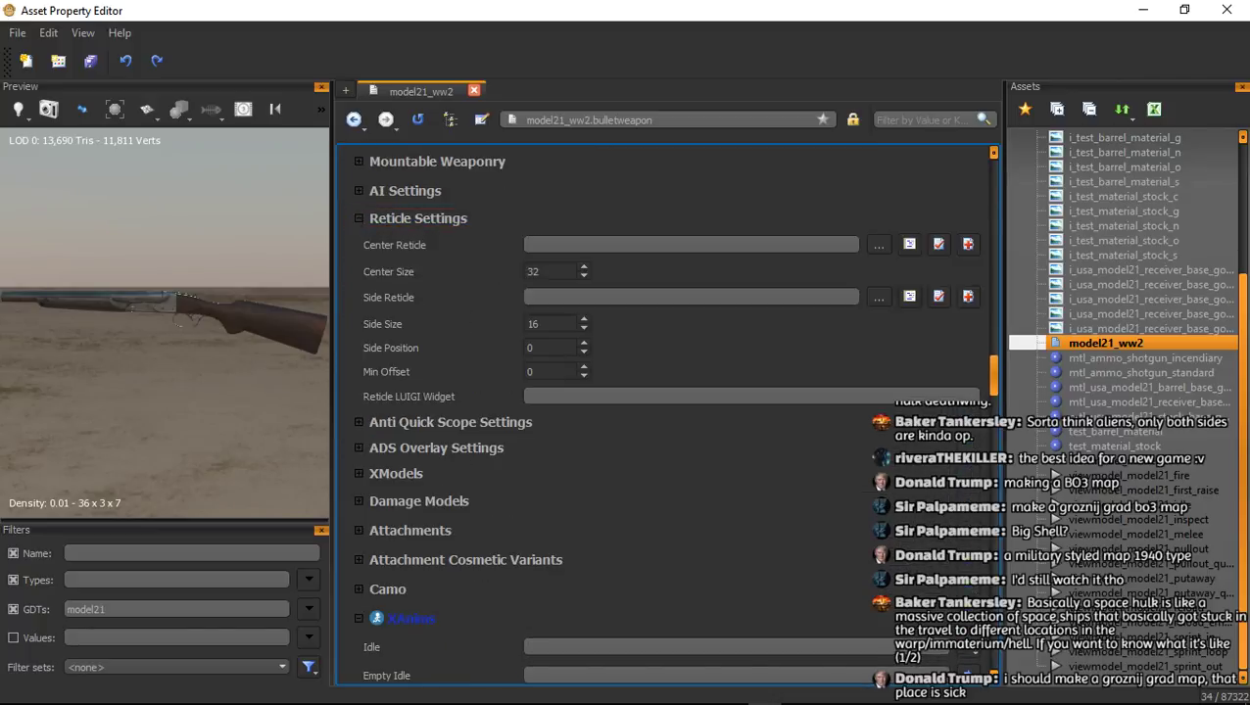
pyautogui.click(607, 296)
pyautogui.write('reticl')
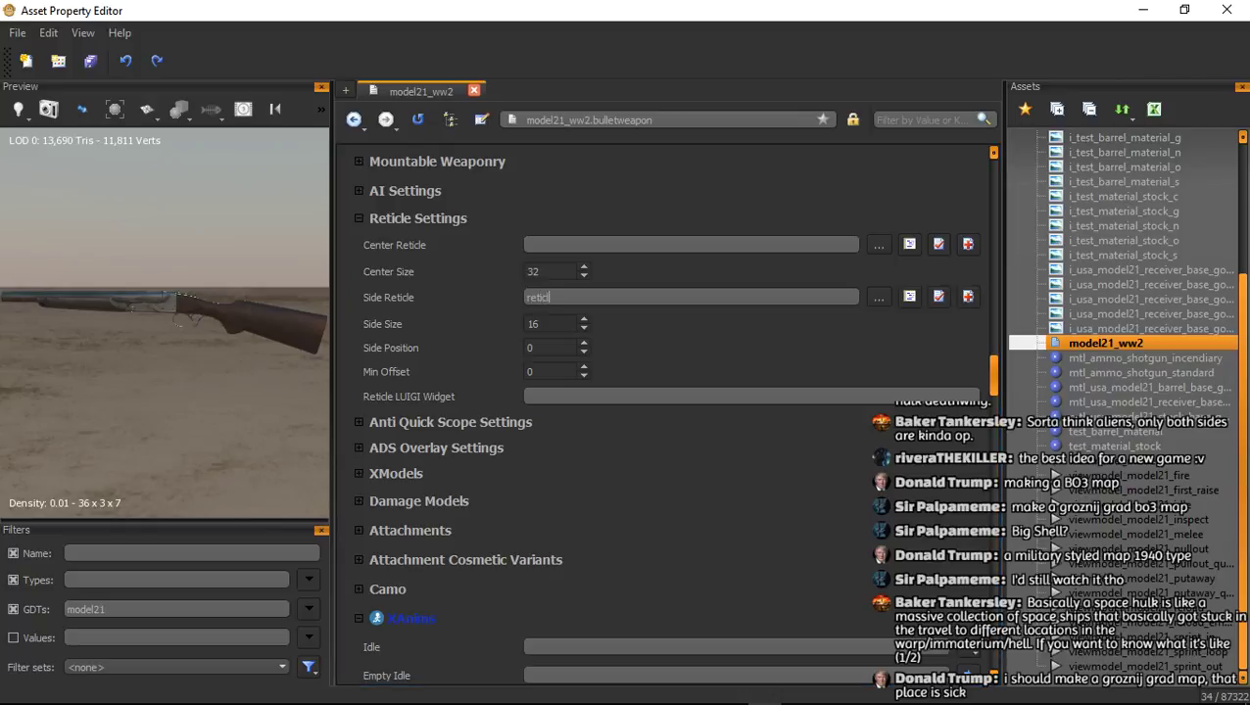
pyautogui.write('e_side_small')
pyautogui.press('Return')
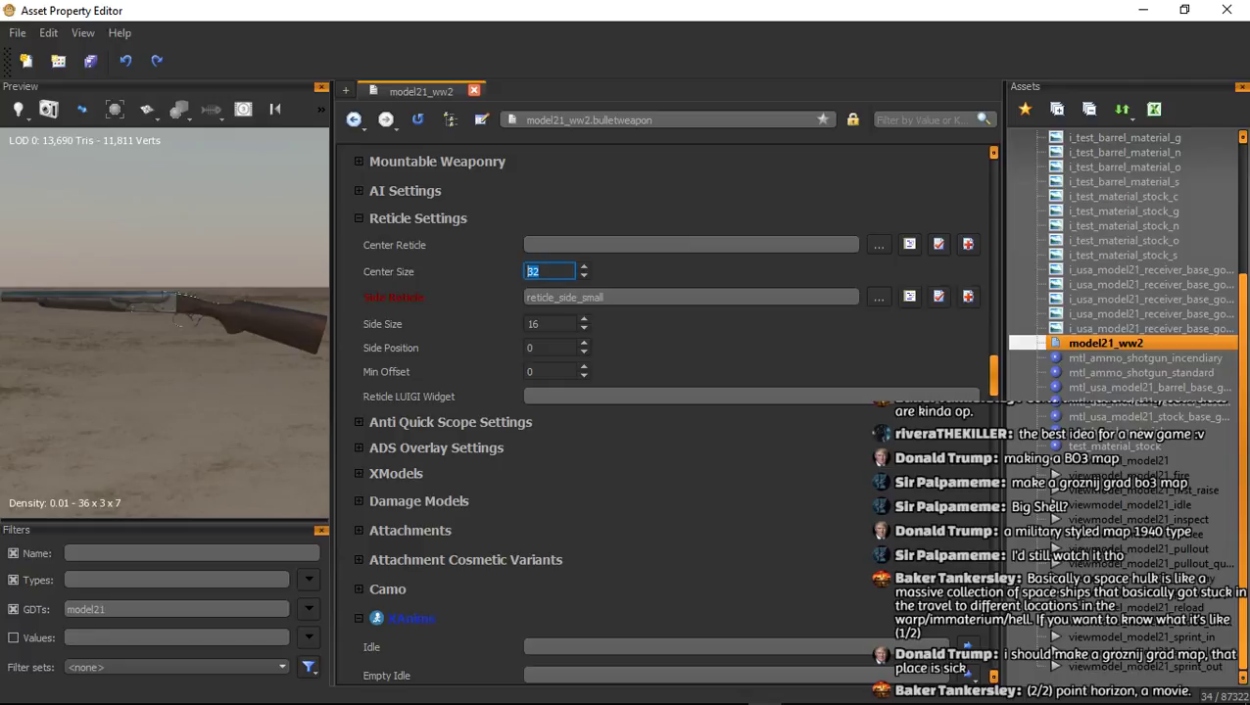
# Set the reticle Center Size to 4 and Side Size to 8, and collapse the Reticle Settings
pyautogui.write('47')
pyautogui.press('BackSpace')
pyautogui.press('Return')
pyautogui.write('8')
pyautogui.press('Return')
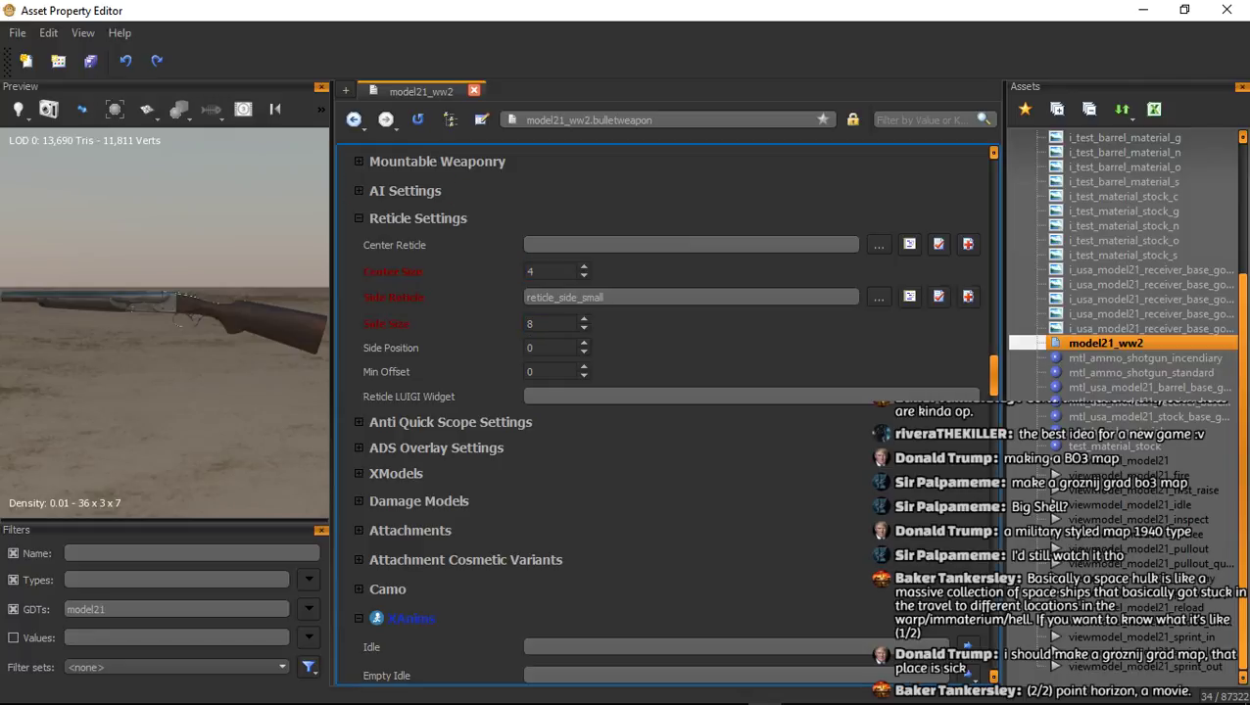
pyautogui.click(410, 218)
pyautogui.click(405, 191)
pyautogui.click(404, 191)
# Set the sway Max Angle to 10 and the Lerp Speed to 5 in the Sway Settings
pyautogui.scroll(3, 418, 225)
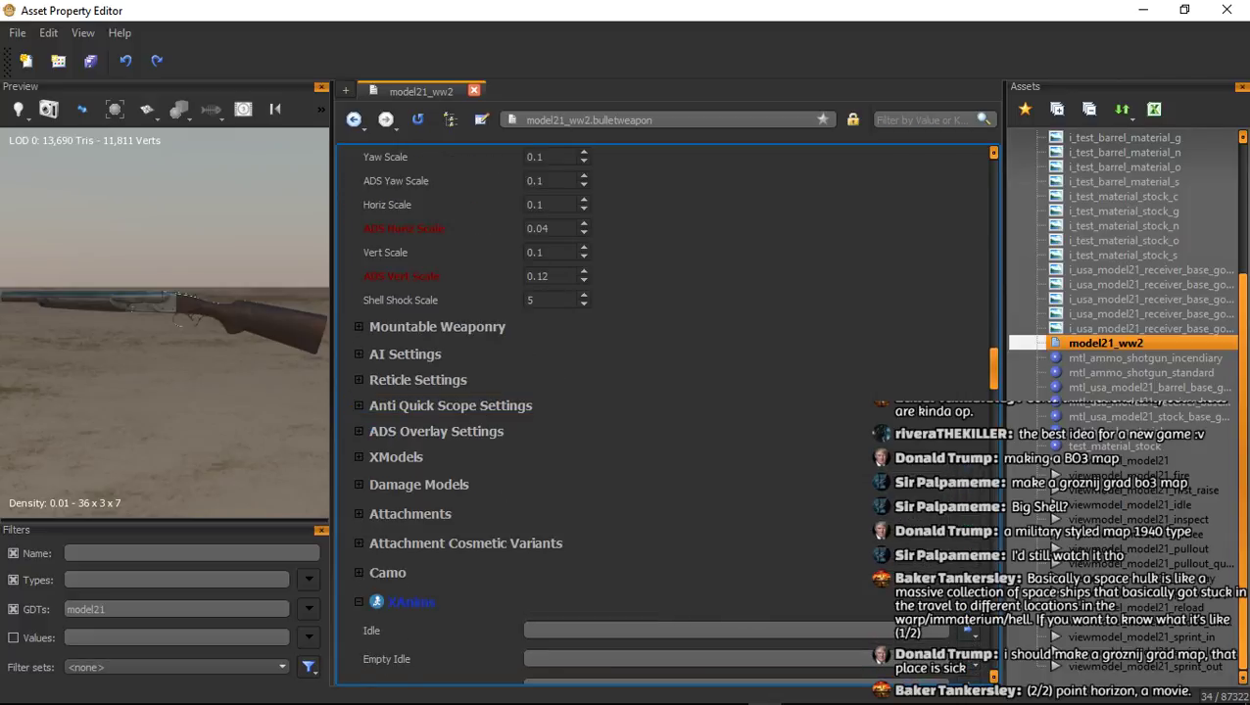
pyautogui.scroll(4, 666, 416)
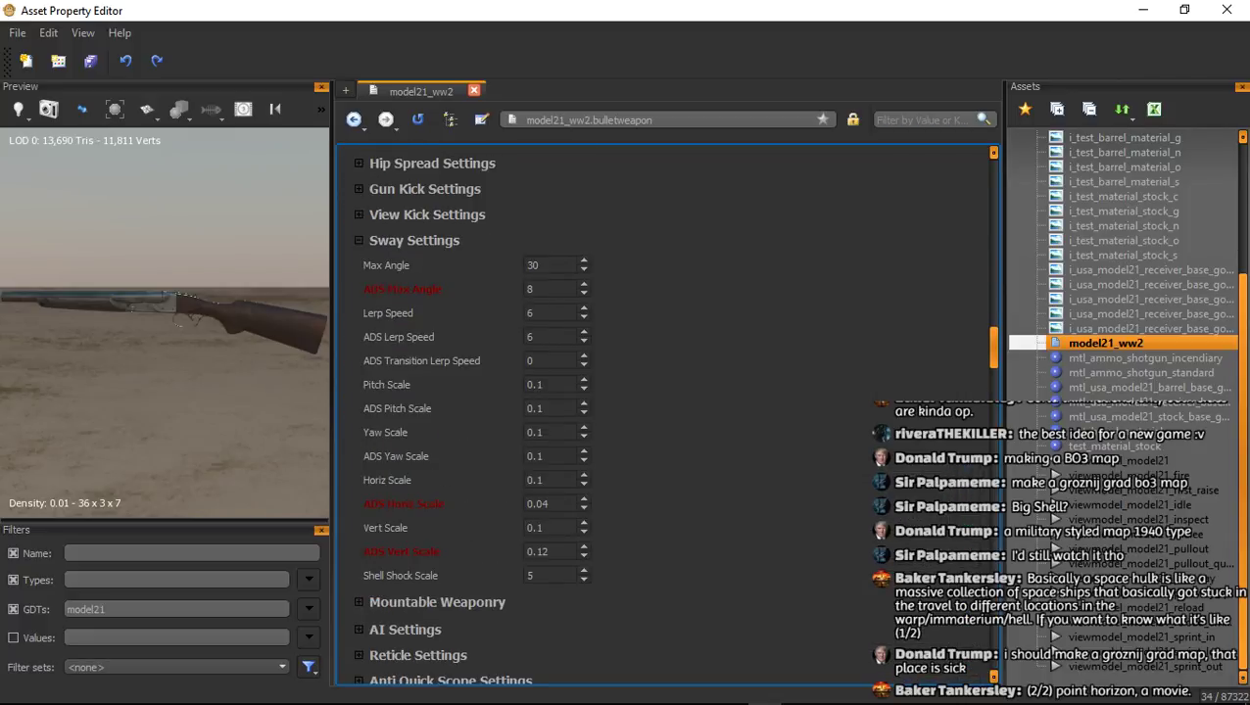
pyautogui.moveTo(546, 265); pyautogui.dragTo(489, 264)
pyautogui.write('10')
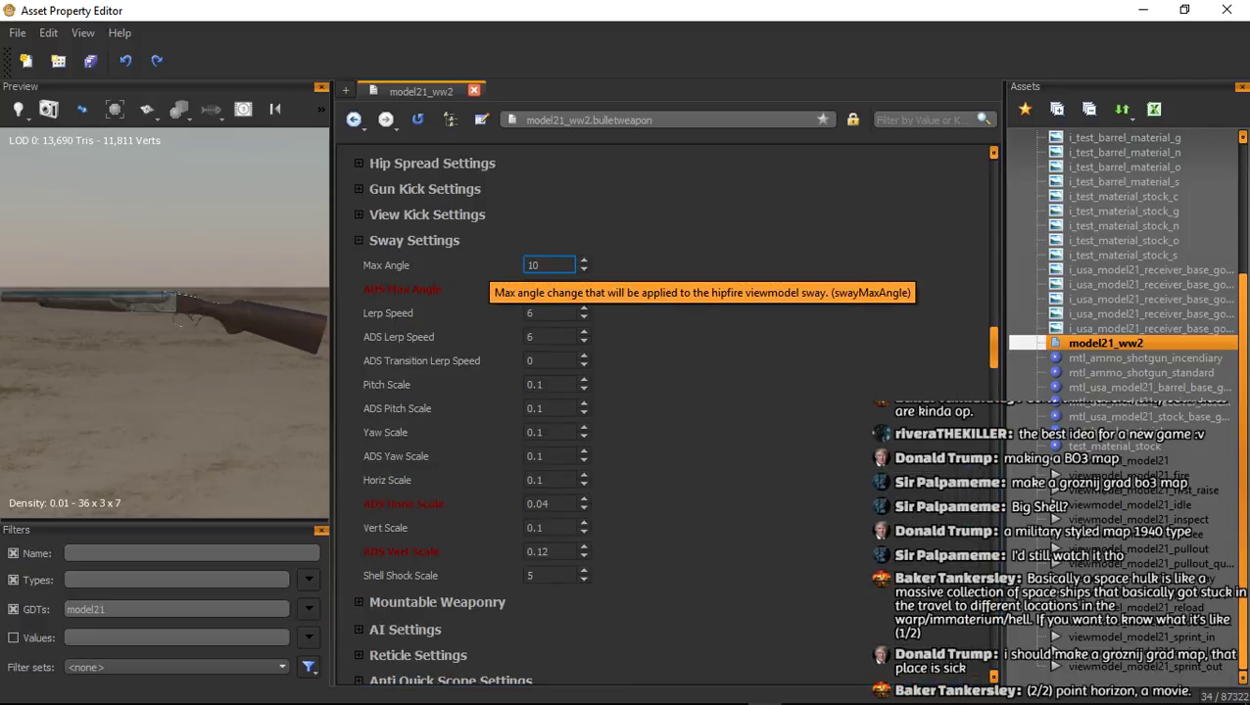
pyautogui.press('Tab')
pyautogui.press('Tab')
pyautogui.write('5')
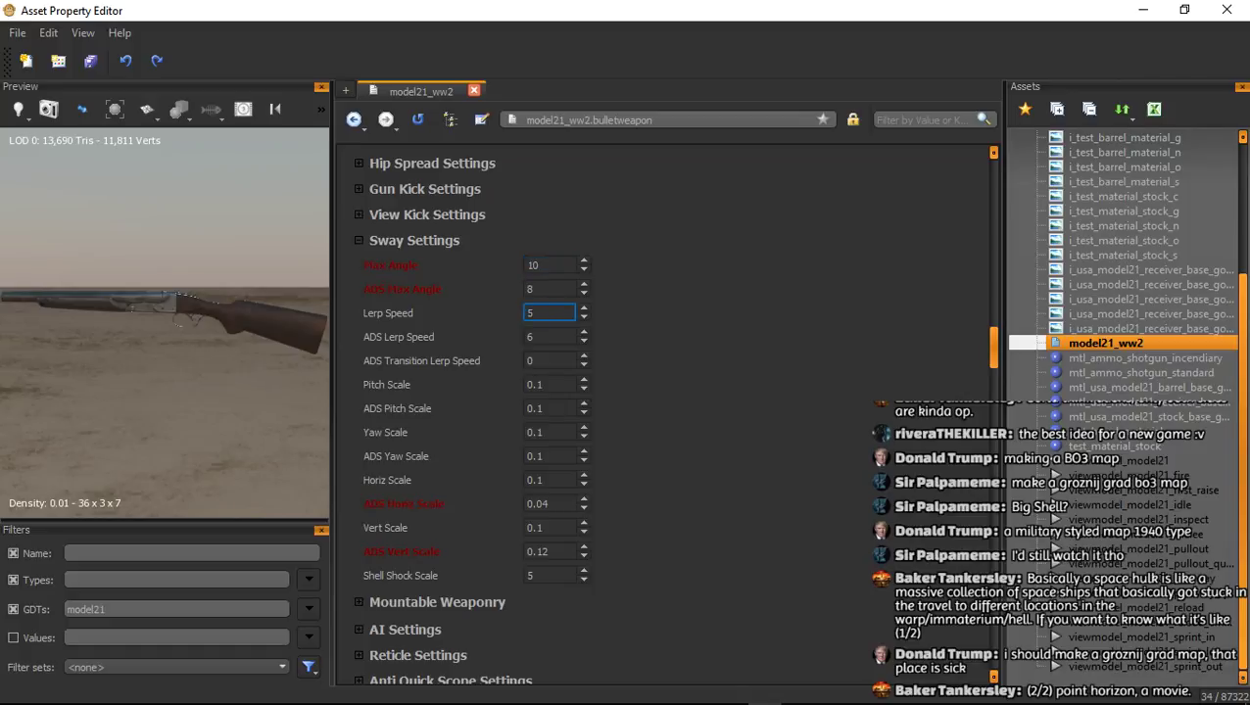
pyautogui.press('Return')
# Assign a viewmodel animation to the Idle entry of the weapon's XAnims
pyautogui.scroll(-7, 409, 245)
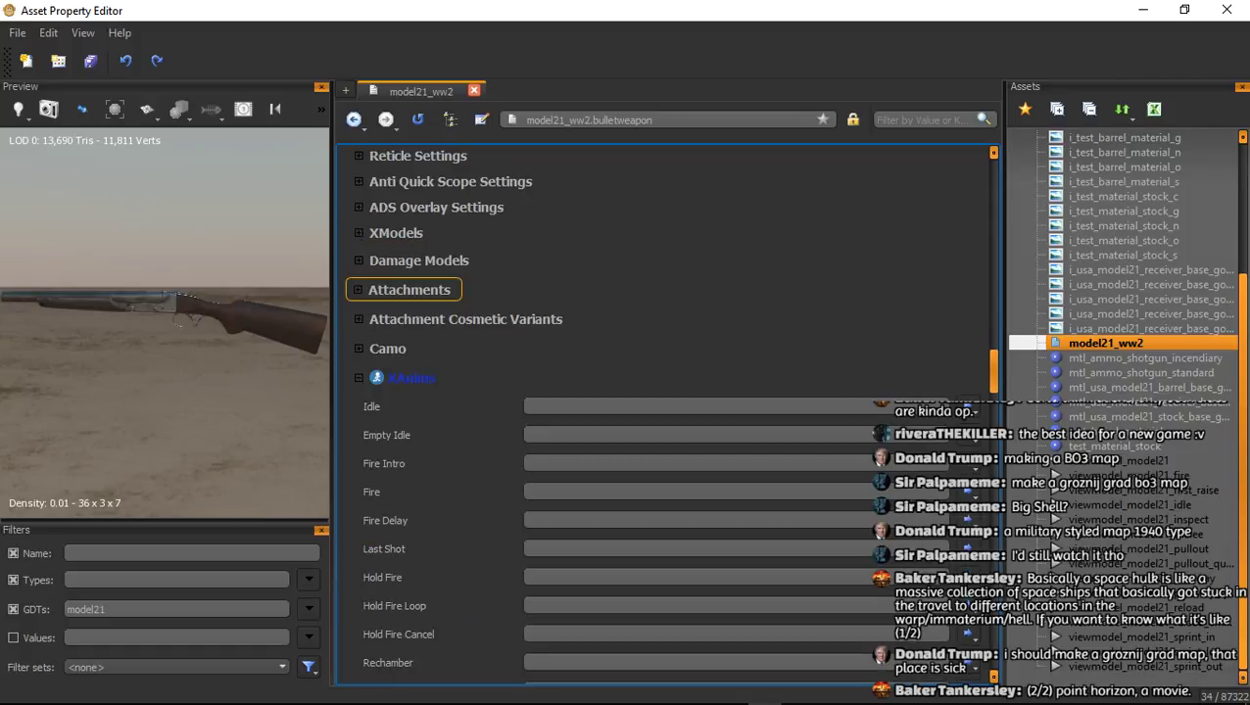
pyautogui.scroll(-1, 391, 348)
pyautogui.click(626, 351)
pyautogui.write('vie')
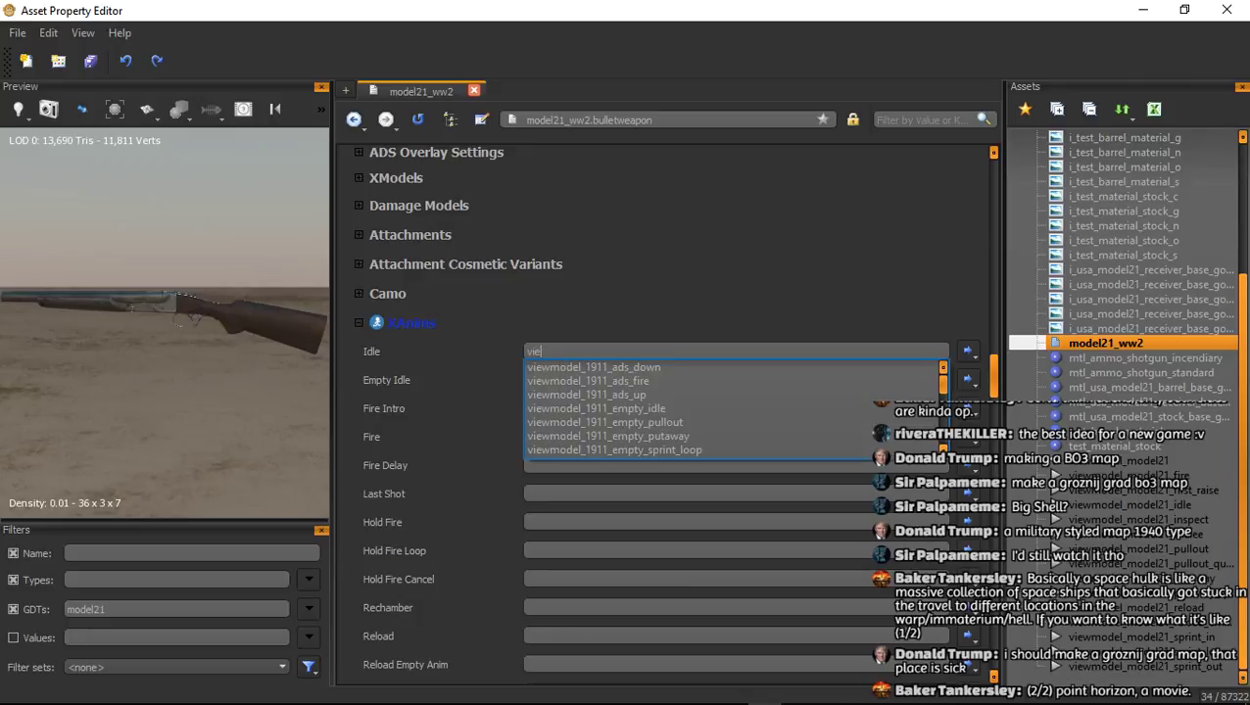
# Set the Idle and Empty Idle animations of model21_ww2 to viewmodel_model21_idle
pyautogui.write('wmodel_model21')
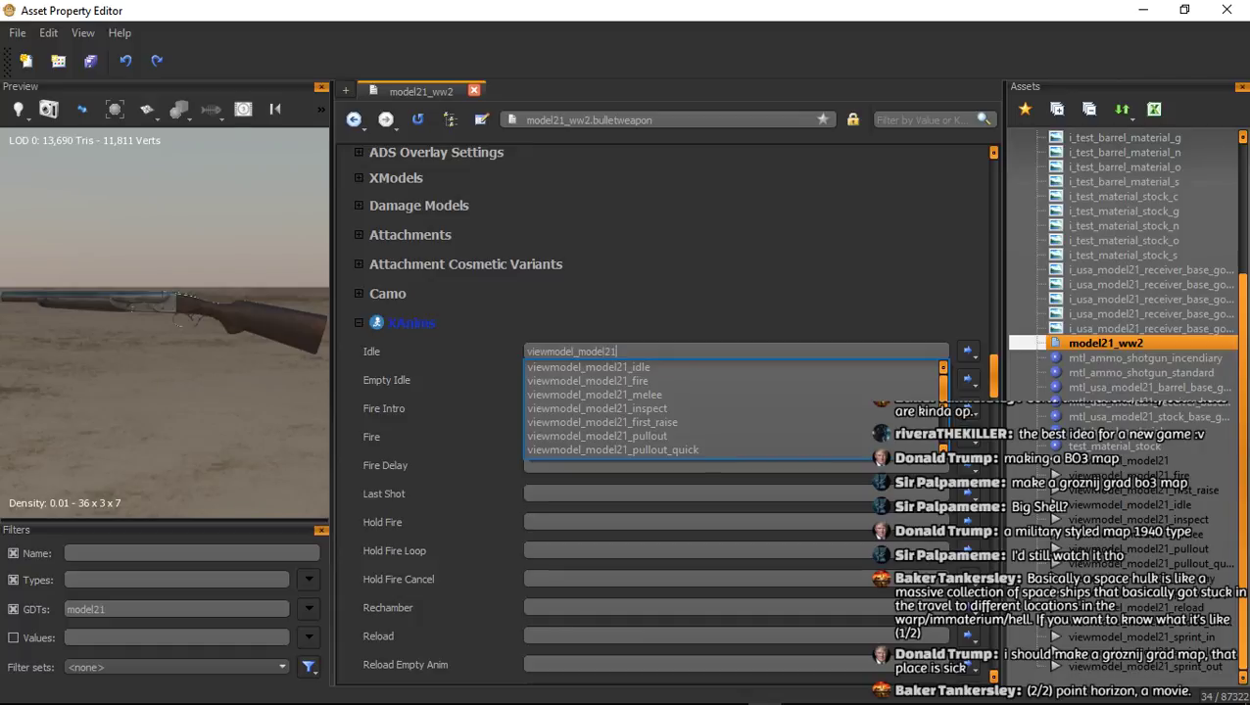
pyautogui.press('Down')
pyautogui.press('Return')
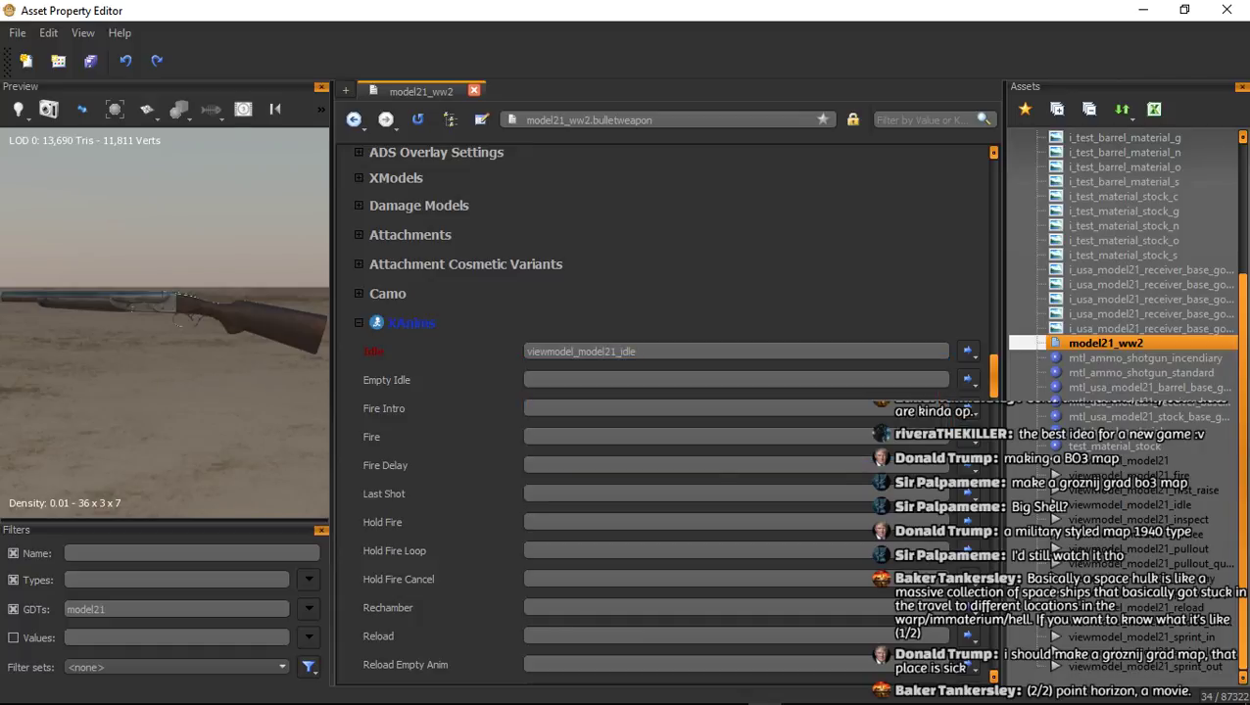
pyautogui.moveTo(616, 352); pyautogui.dragTo(526, 352)
pyautogui.hotkey('ctrl', 'c')
pyautogui.click(616, 380)
pyautogui.hotkey('ctrl', 'v')
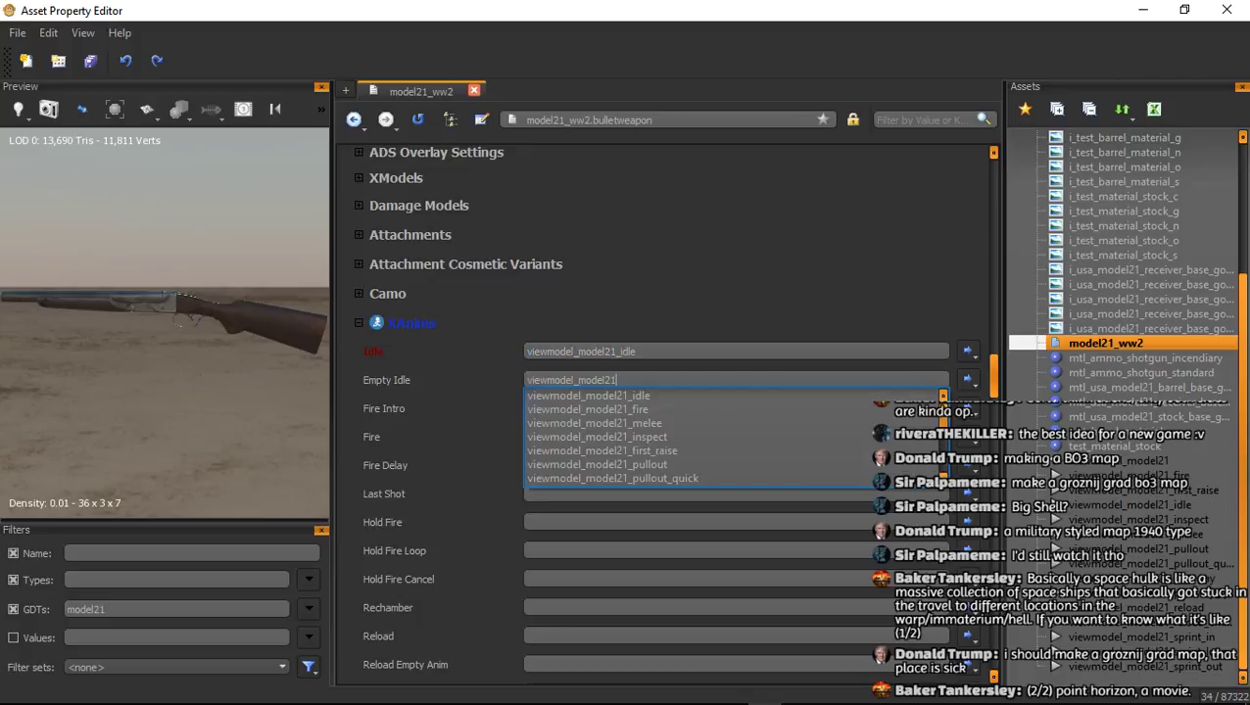
pyautogui.press('Down')
pyautogui.press('Return')
# Set the Fire and Last Shot animations to viewmodel_model21_fire
pyautogui.click(616, 437)
pyautogui.hotkey('ctrl', 'v')
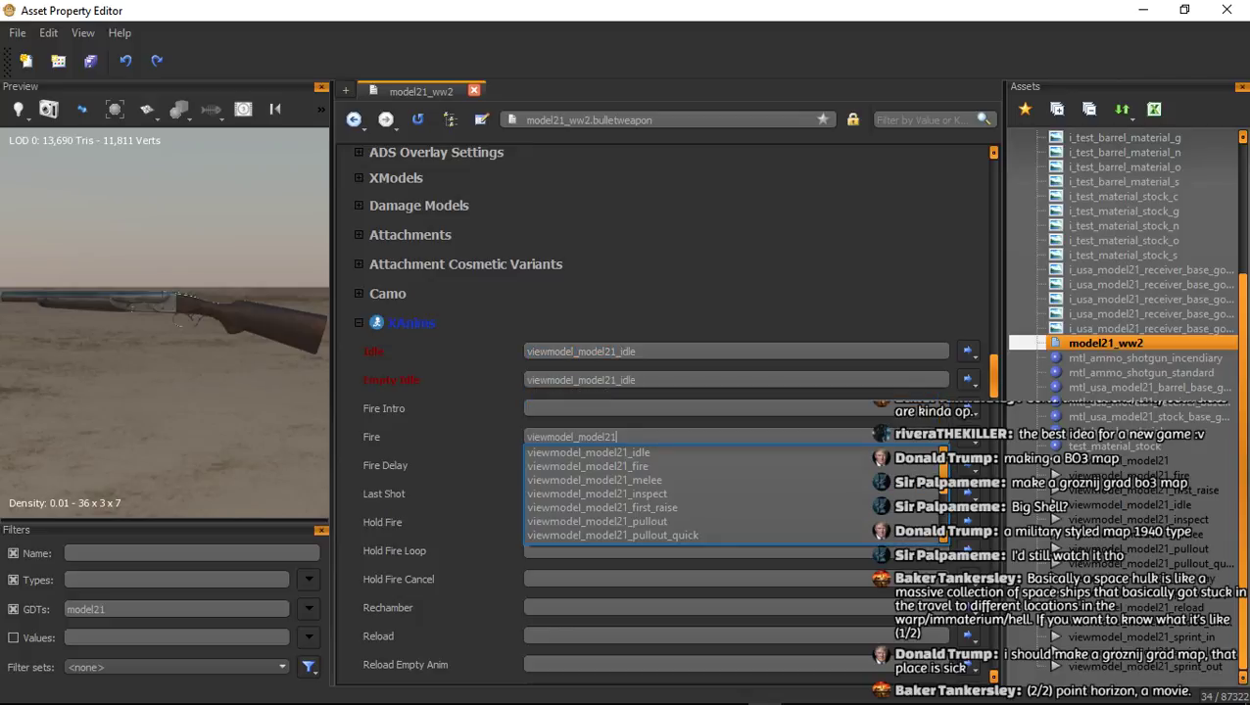
pyautogui.press('Down')
pyautogui.press('Down')
pyautogui.press('Return')
pyautogui.click(616, 494)
pyautogui.hotkey('ctrl', 'v')
pyautogui.press('Down')
pyautogui.press('Down')
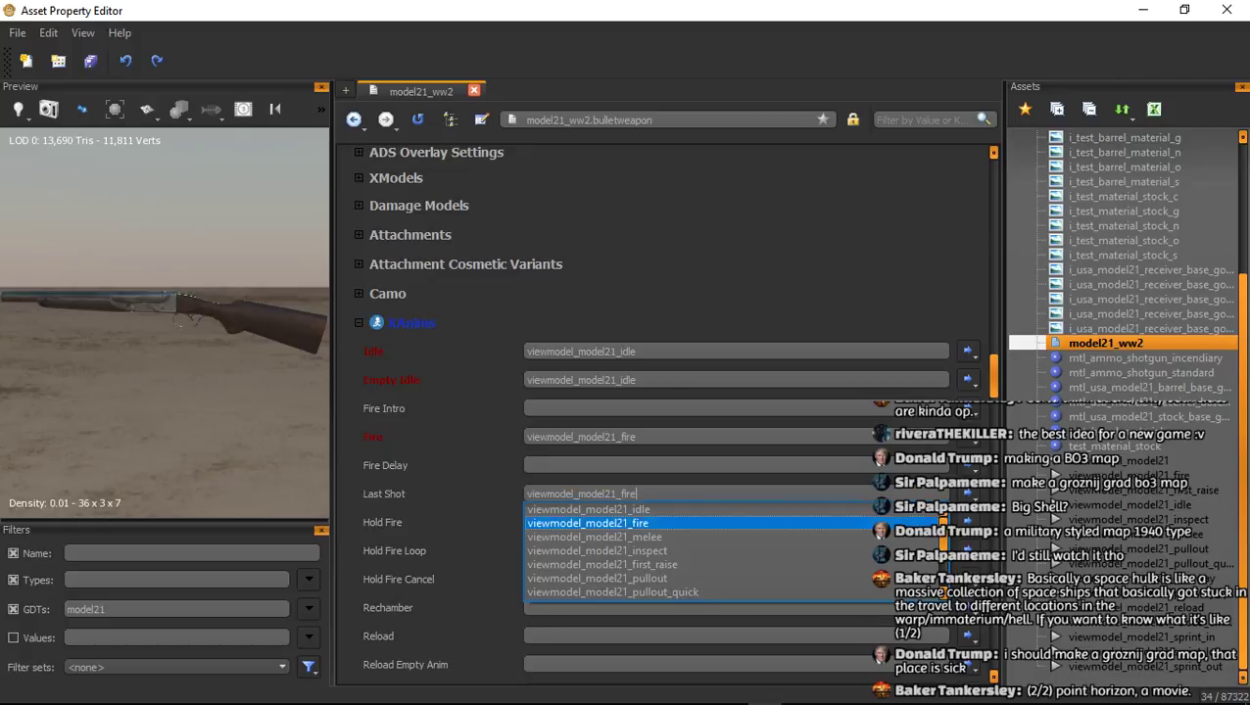
pyautogui.press('Return')
# Set the Reload animation to viewmodel_model21_reload and Reload Empty Anim to viewmodel_model21_reload_empty
pyautogui.scroll(-2, 616, 493)
pyautogui.click(616, 526)
pyautogui.hotkey('ctrl', 'v')
pyautogui.scroll(-1, 616, 584)
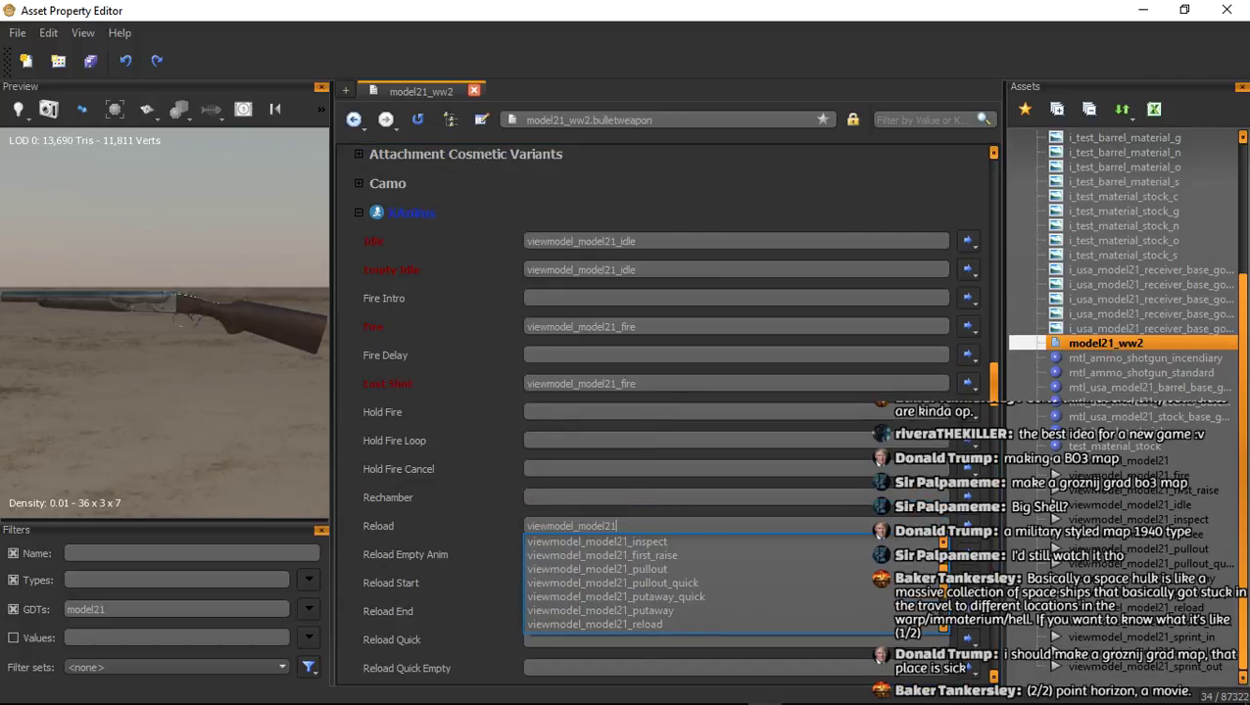
pyautogui.click(596, 624)
pyautogui.click(616, 554)
pyautogui.hotkey('ctrl', 'v')
pyautogui.scroll(-3, 616, 612)
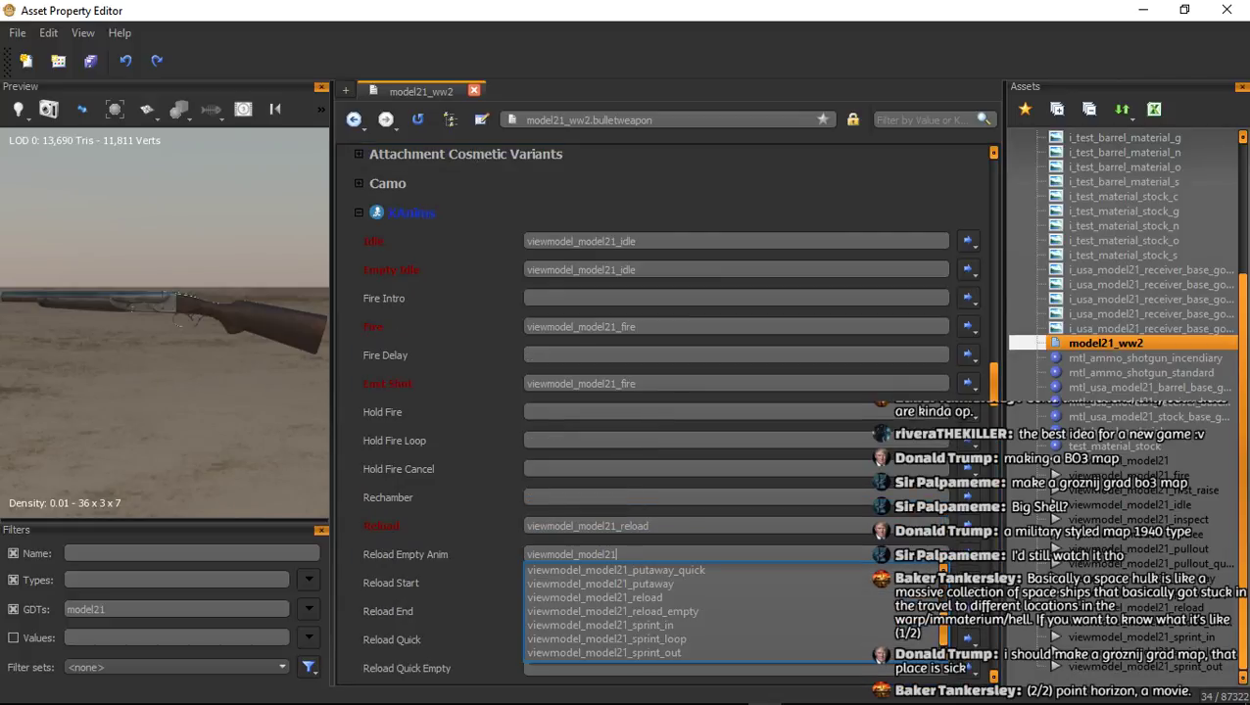
pyautogui.click(612, 611)
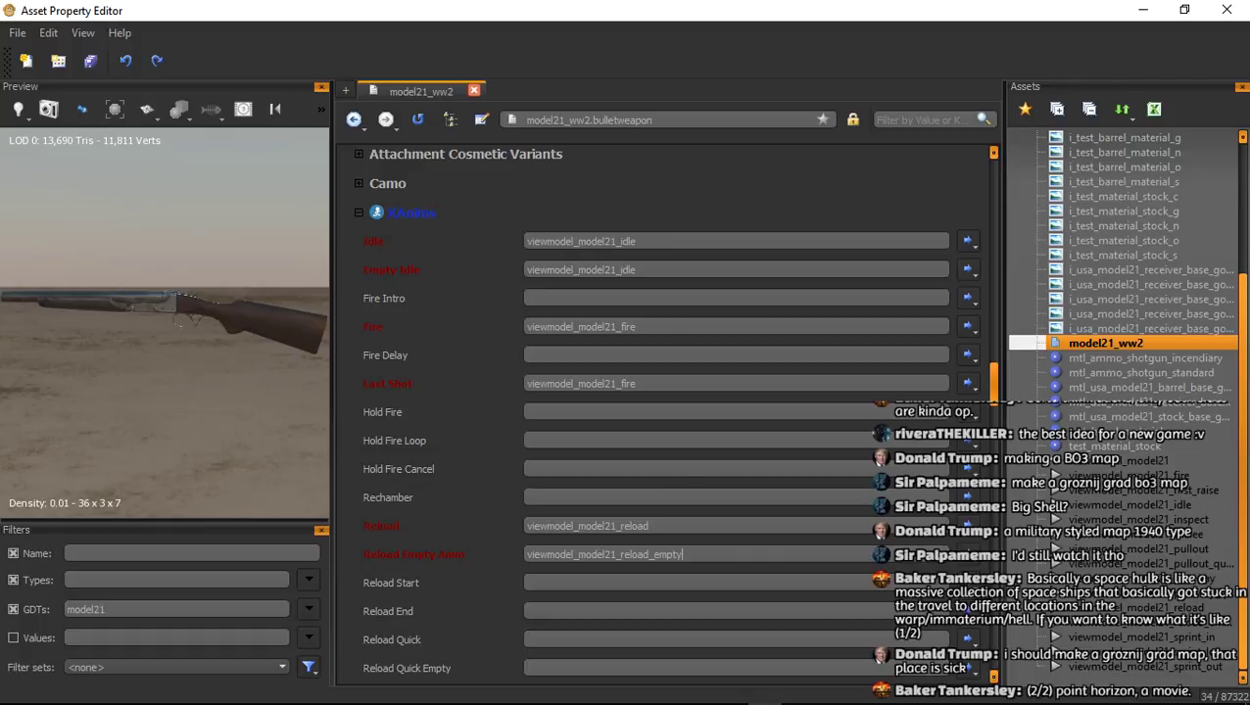
# Set the Raise animation to viewmodel_model21_pullout and the Drop animation to viewmodel_model21_putaway
pyautogui.scroll(-2, 666, 412)
pyautogui.scroll(-2, 666, 411)
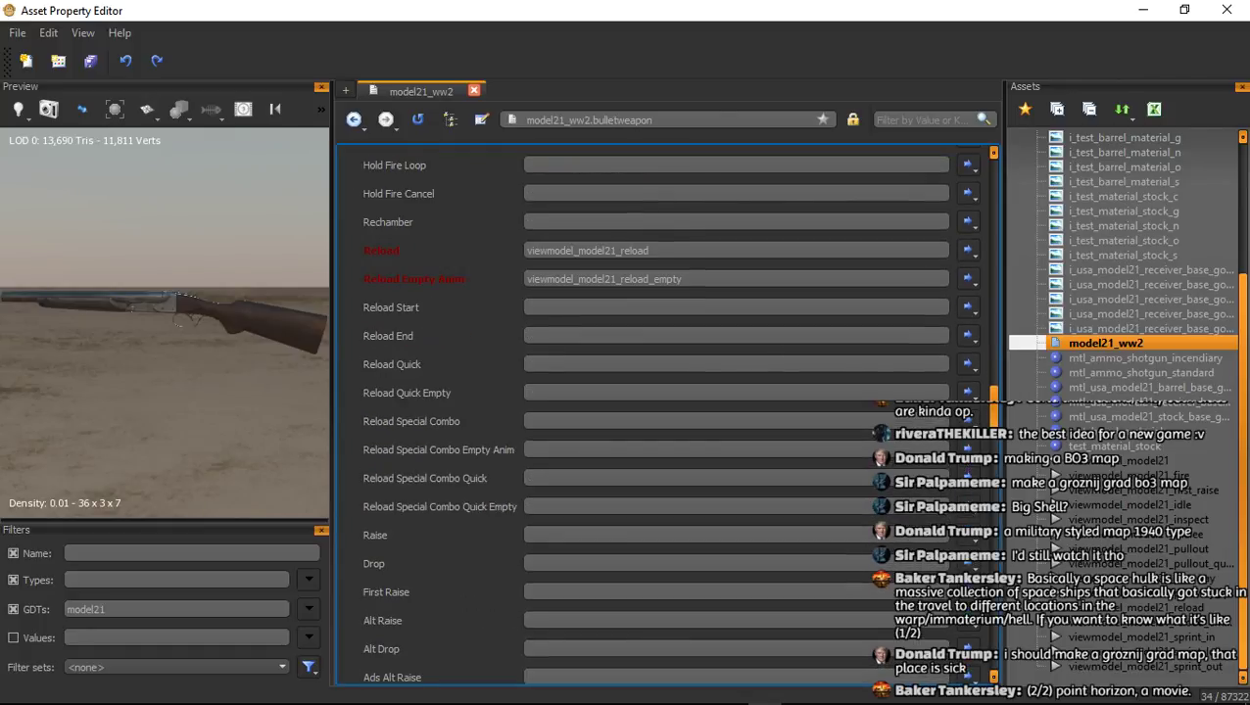
pyautogui.click(529, 535)
pyautogui.hotkey('ctrl', 'v')
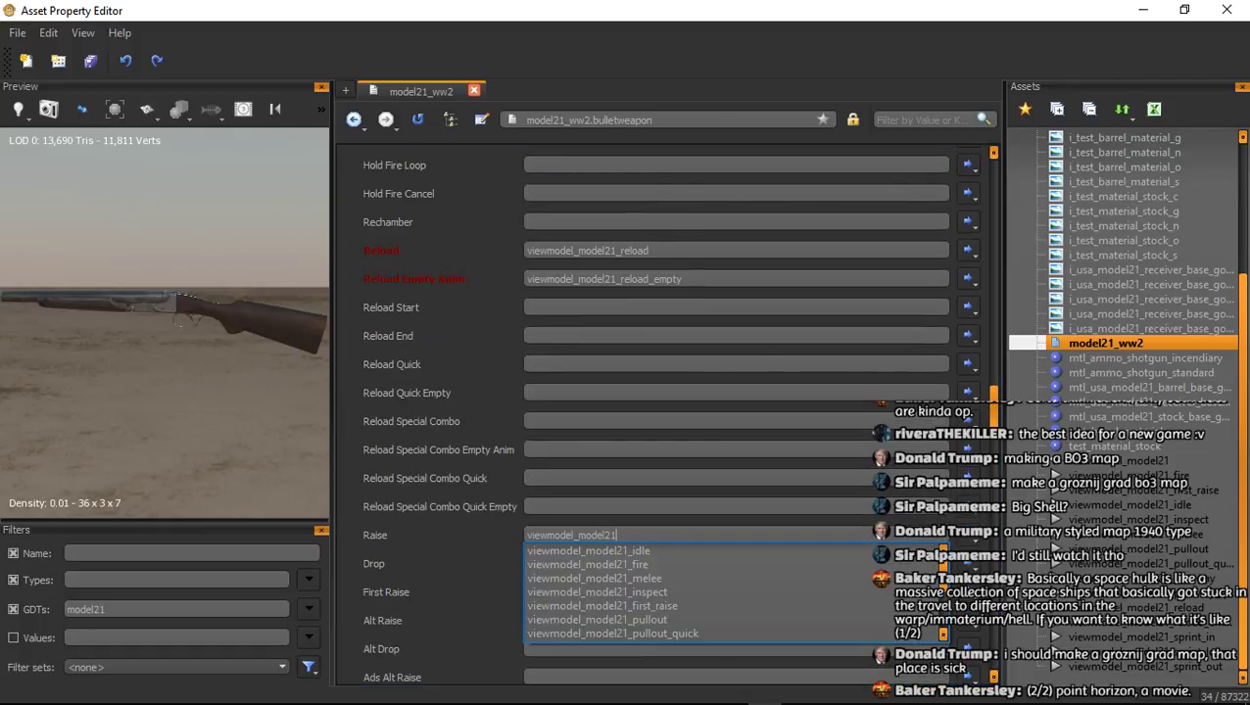
pyautogui.scroll(-1, 607, 578)
pyautogui.click(607, 578)
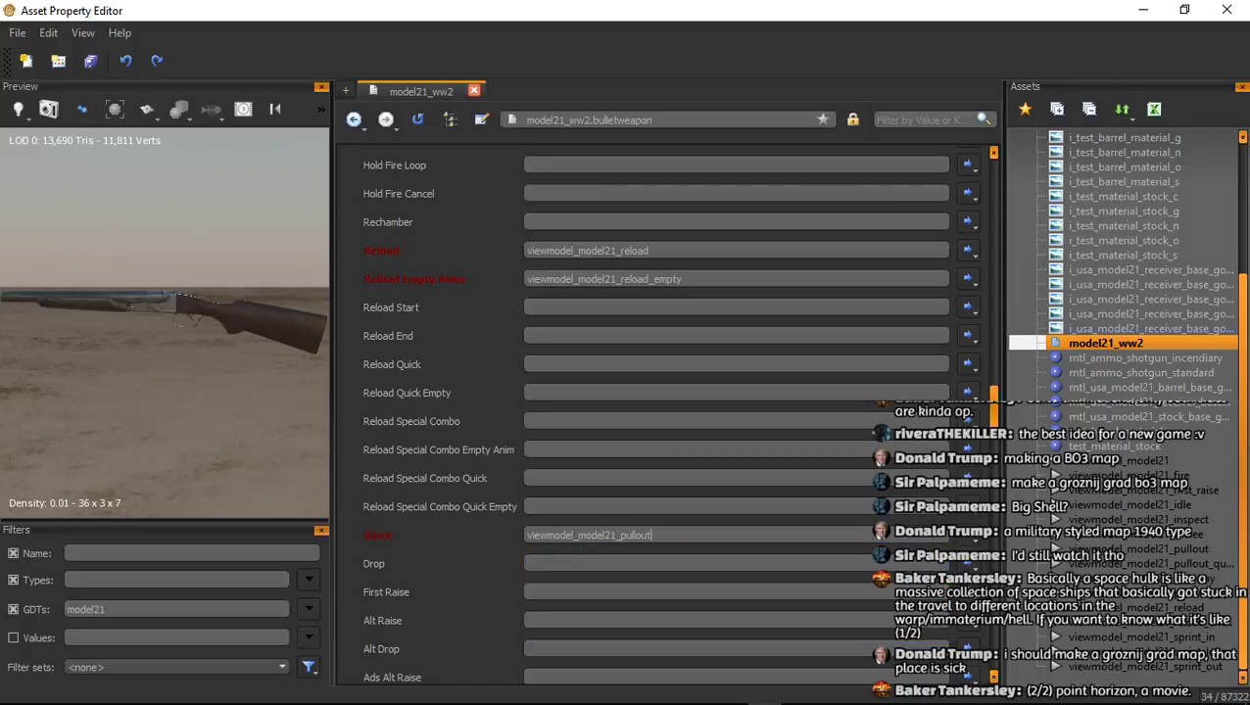
pyautogui.click(529, 563)
pyautogui.hotkey('ctrl', 'v')
pyautogui.click(600, 607)
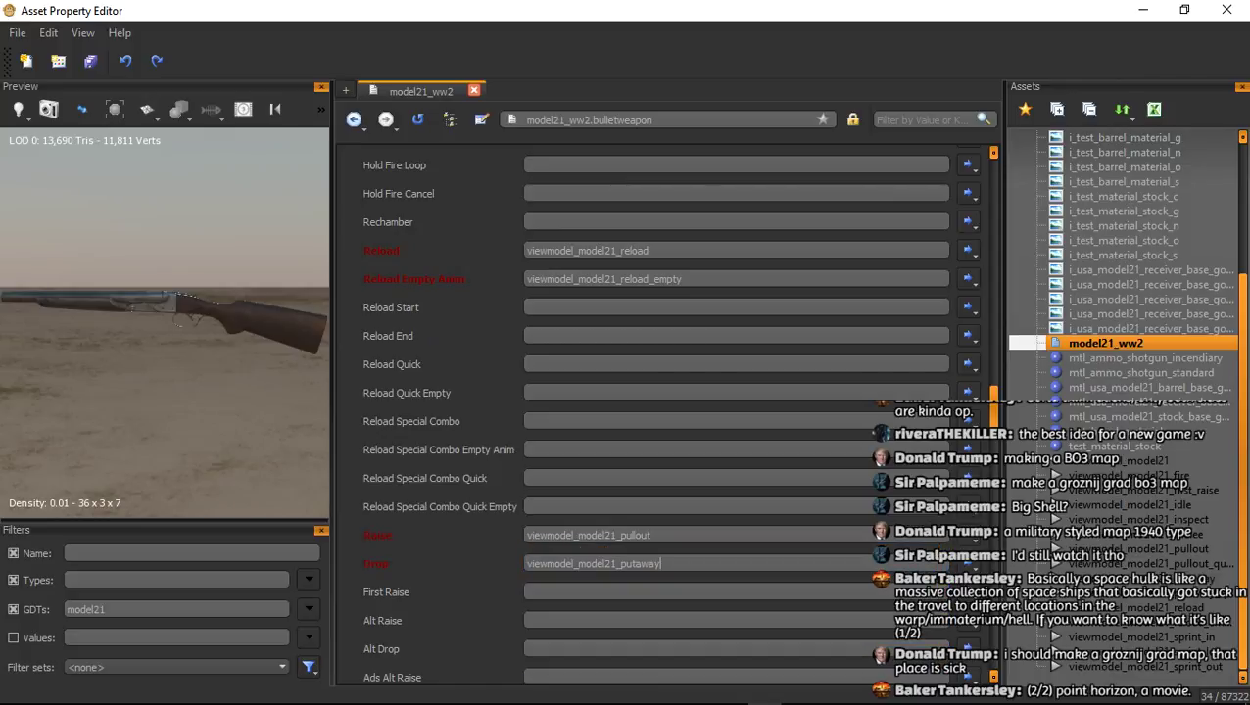
# Assign viewmodel_model21_first_raise as the First Raise animation
pyautogui.click(607, 592)
pyautogui.hotkey('ctrl', 'v')
pyautogui.click(601, 662)
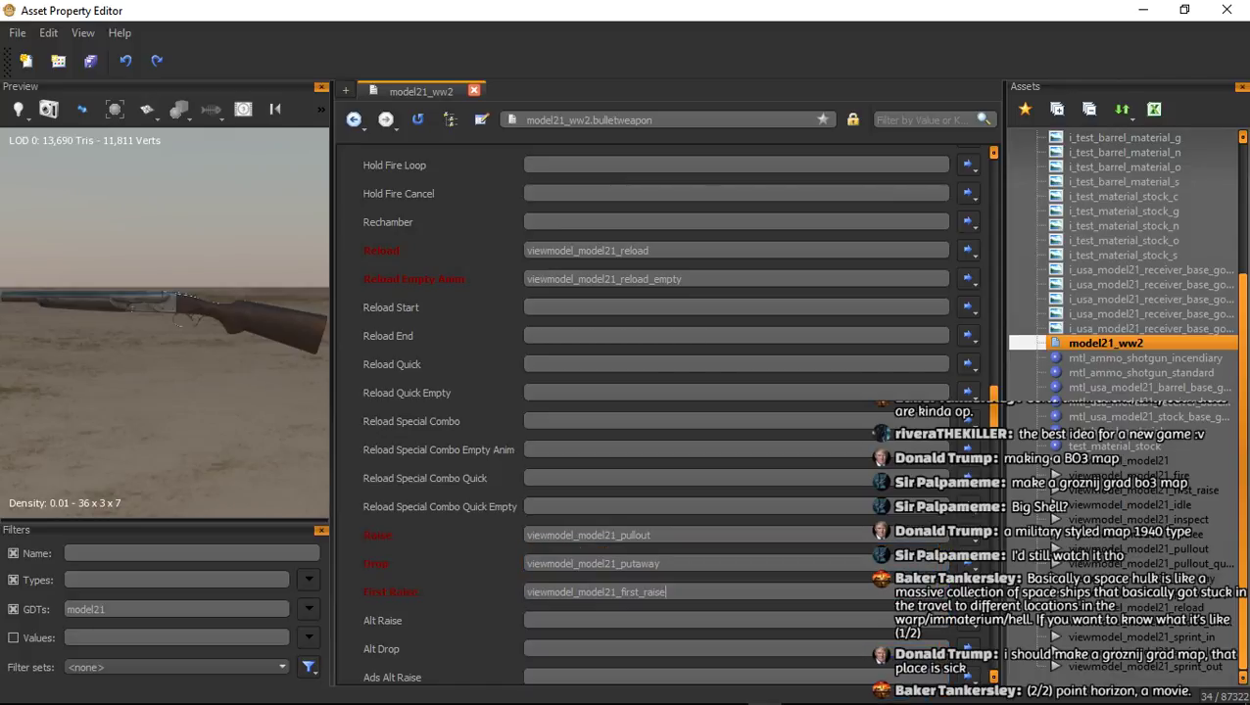
# Set the Quick Raise animation to viewmodel_model21_pullout_quick and Quick Drop to viewmodel_model21_putaway_quick
pyautogui.scroll(-2, 666, 412)
pyautogui.click(607, 569)
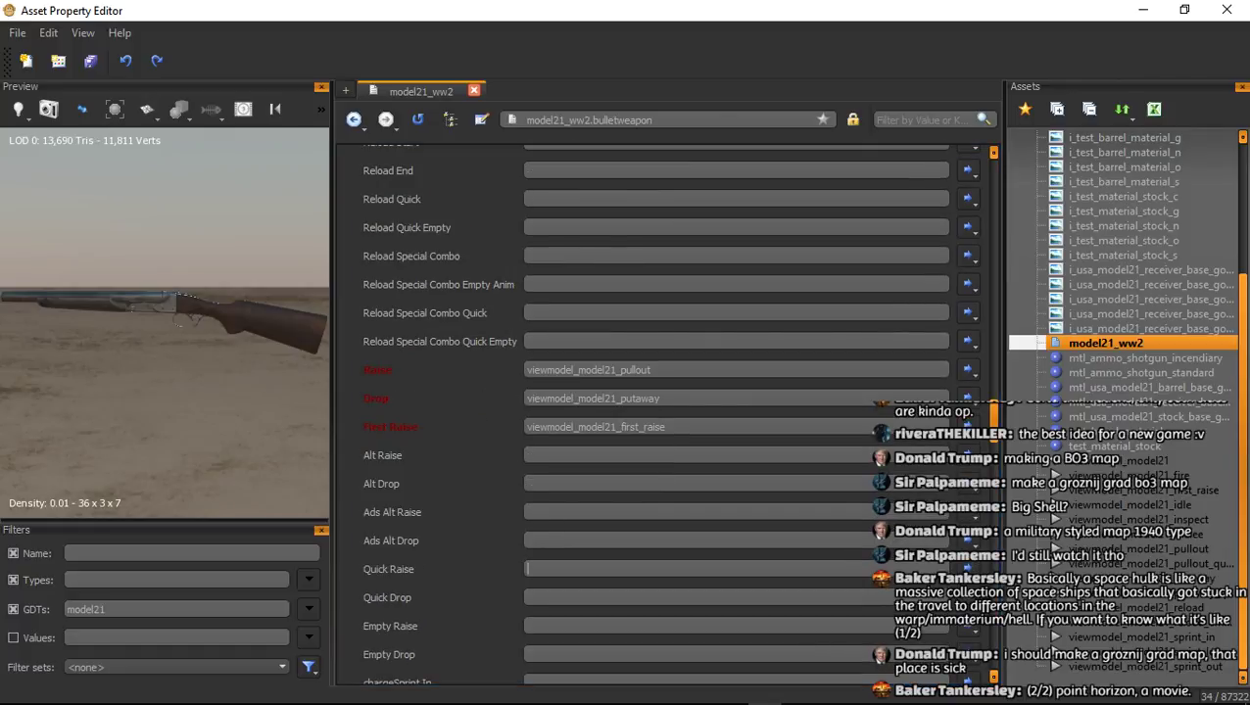
pyautogui.write('viewmodel_model21')
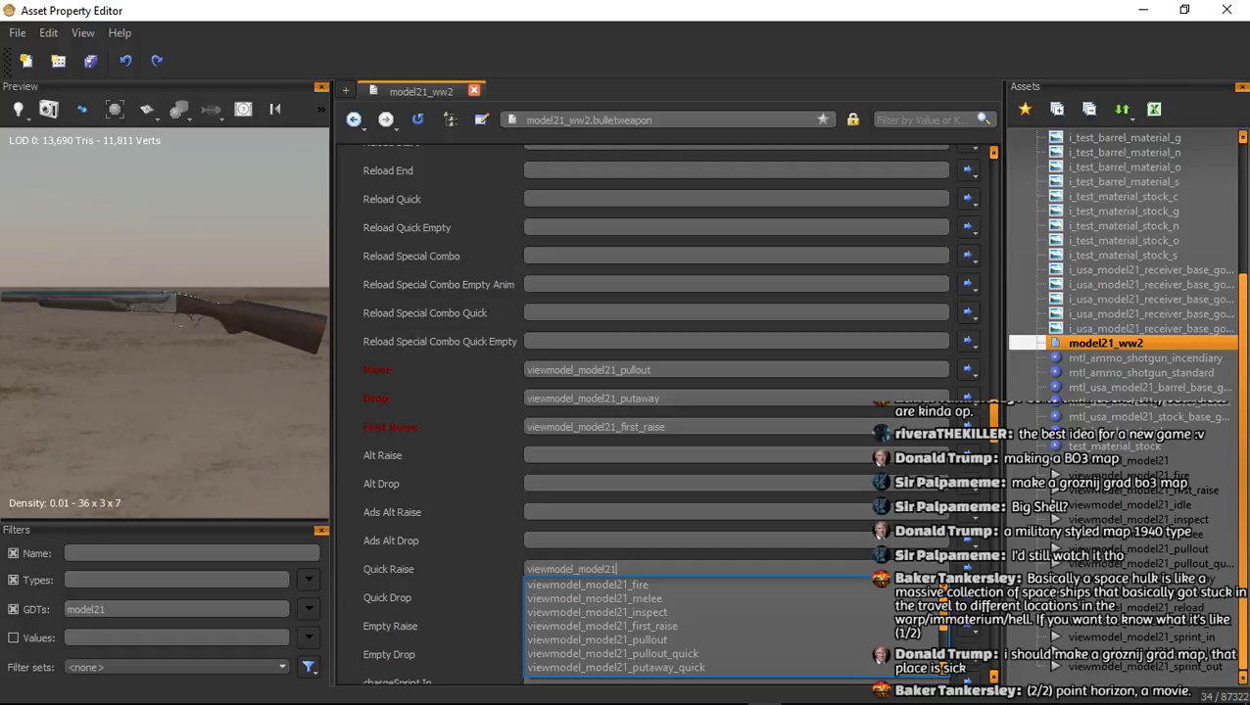
pyautogui.scroll(-1, 615, 626)
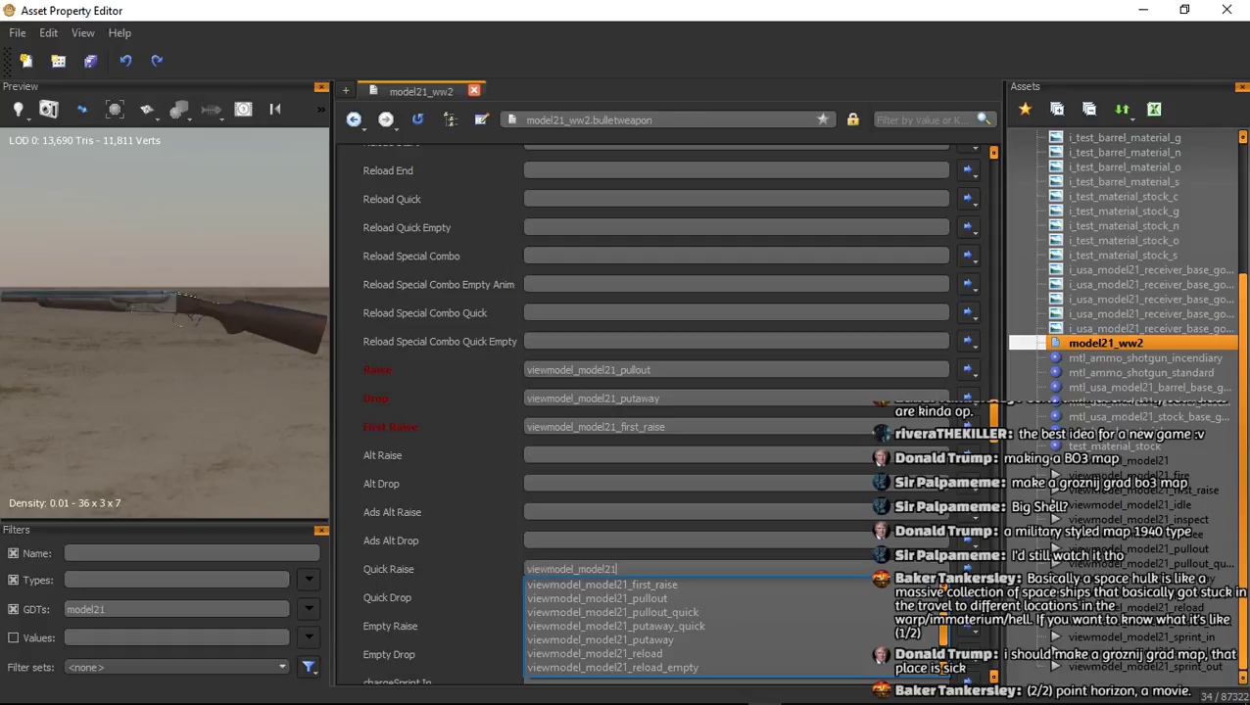
pyautogui.click(597, 599)
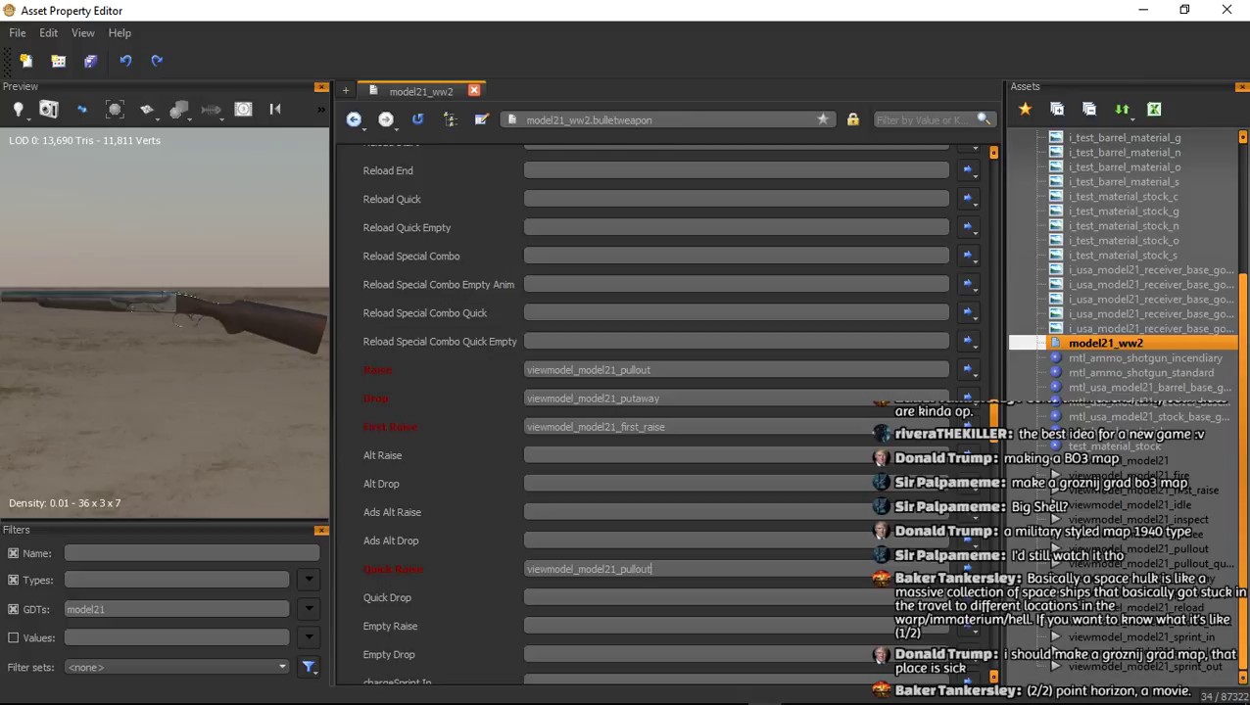
pyautogui.write('_quic')
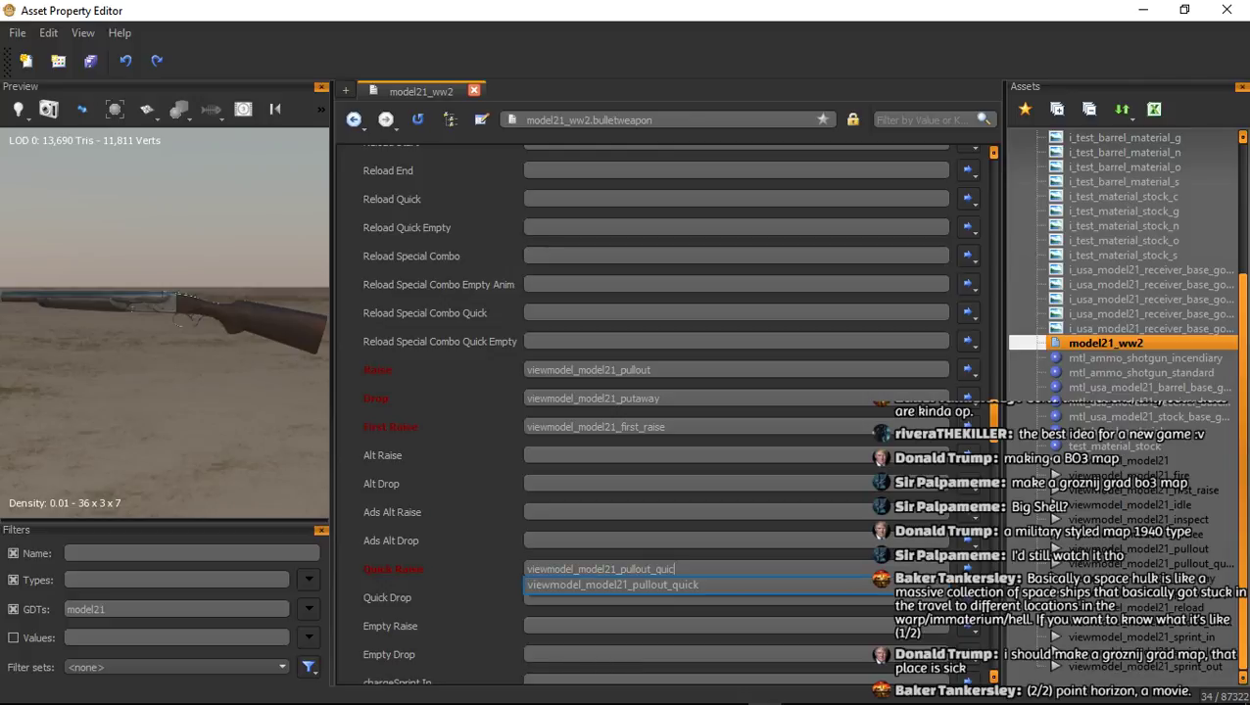
pyautogui.press('Return')
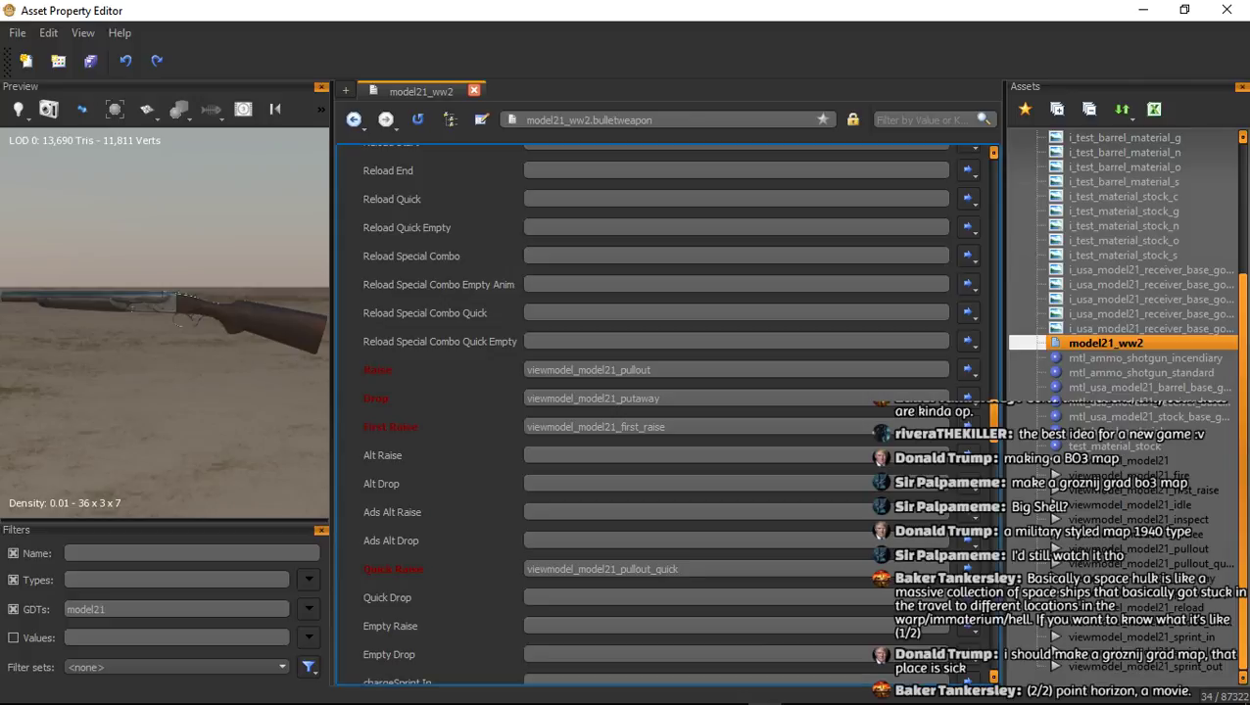
pyautogui.click(627, 598)
pyautogui.write('viewmodel_model21')
pyautogui.scroll(-1, 626, 537)
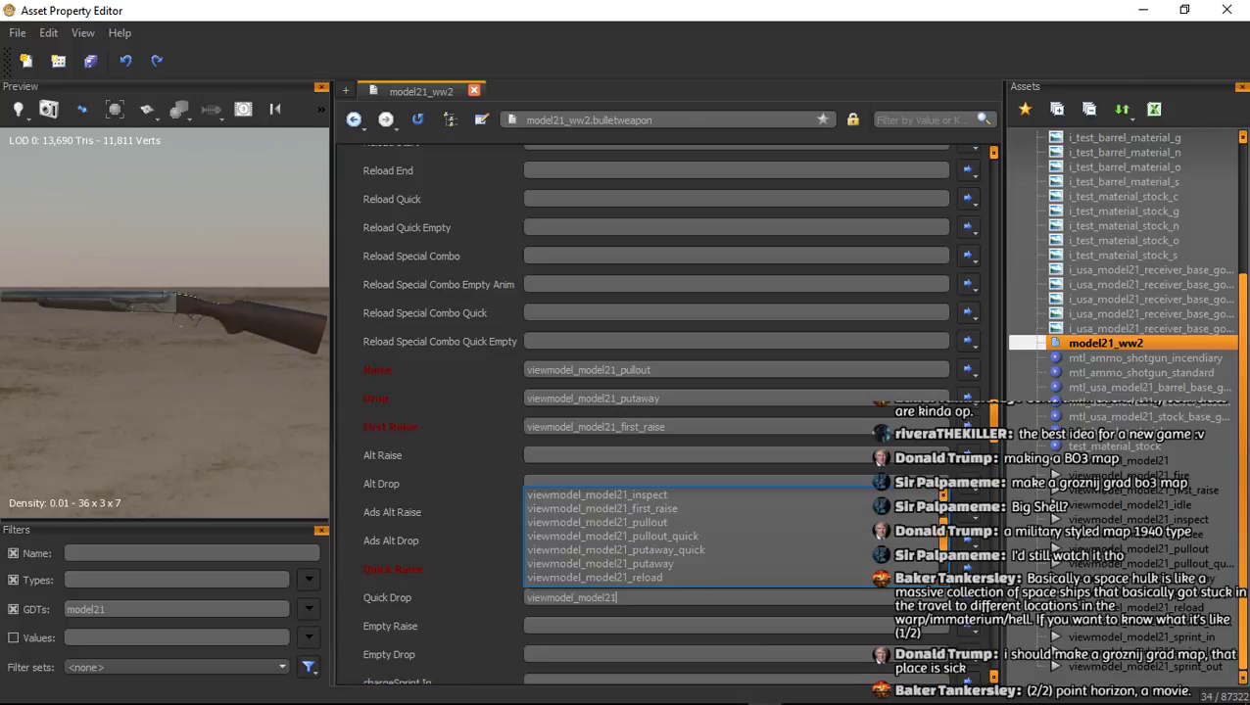
pyautogui.click(617, 551)
# Set the Empty Raise animation to viewmodel_model21_pullout and Empty Drop to viewmodel_model21_putaway
pyautogui.scroll(-1, 627, 551)
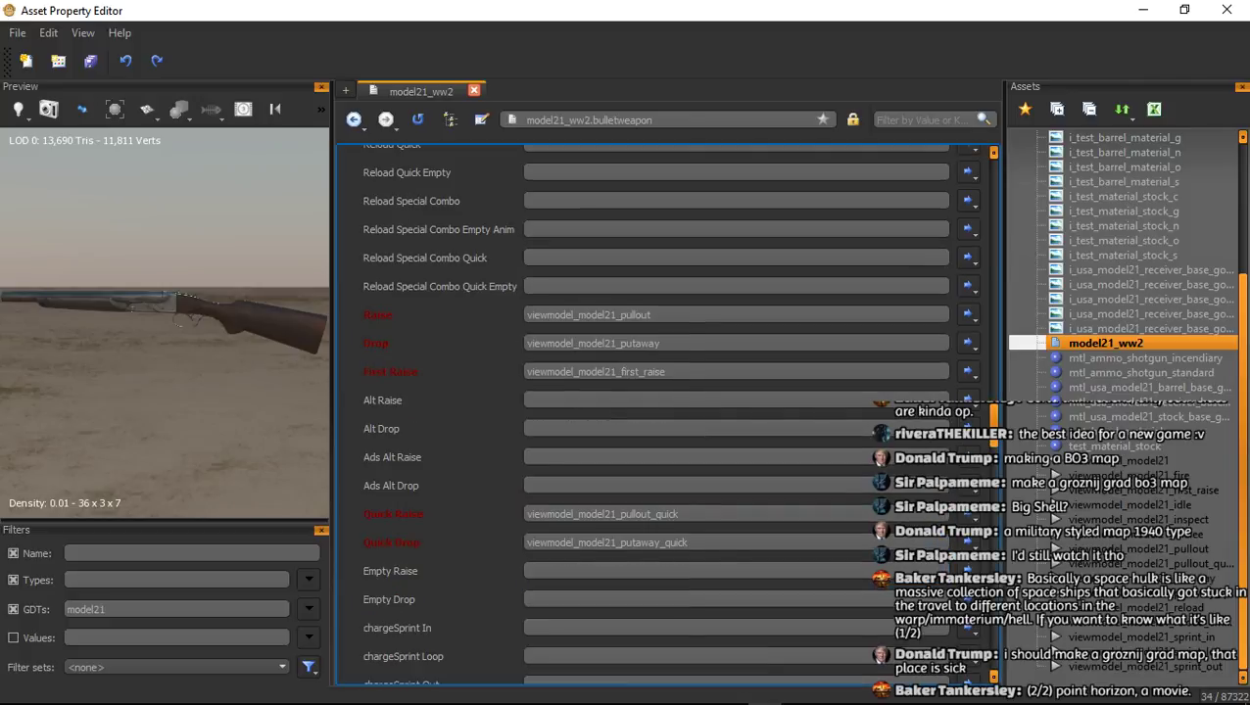
pyautogui.click(627, 571)
pyautogui.write('viewmodel_model21')
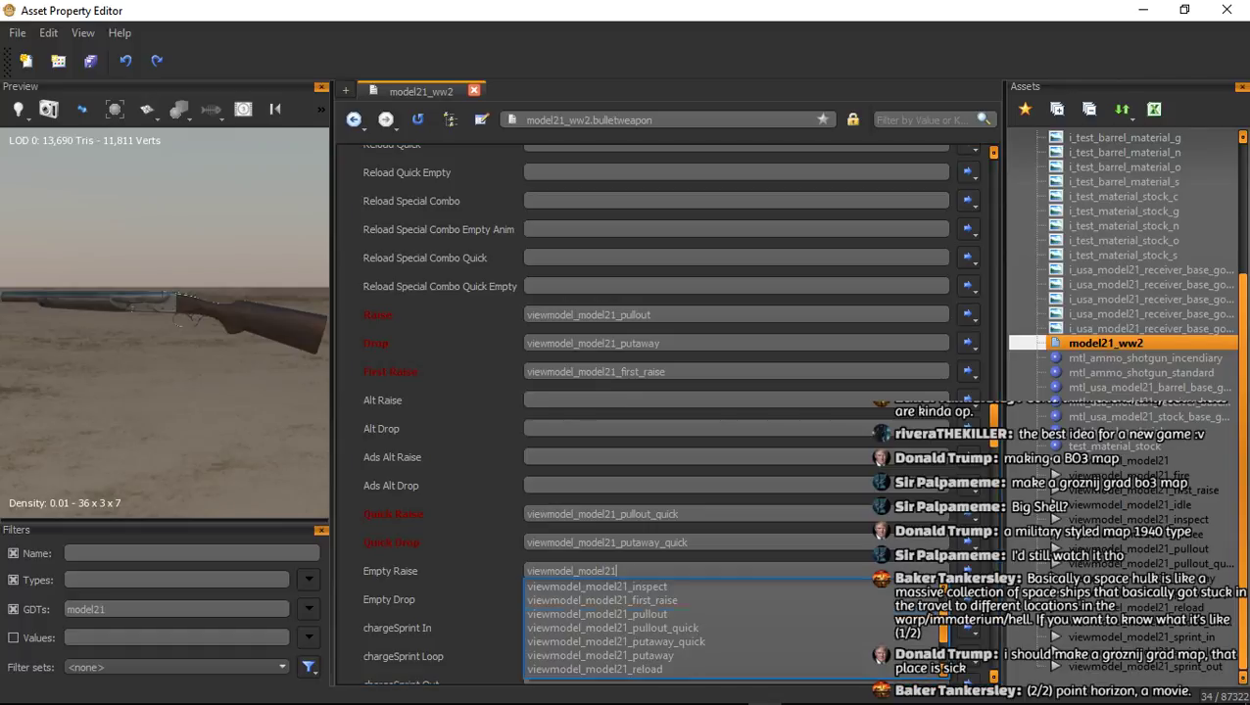
pyautogui.click(608, 614)
pyautogui.click(626, 599)
pyautogui.write('viewmodel_model21')
pyautogui.scroll(-1, 626, 549)
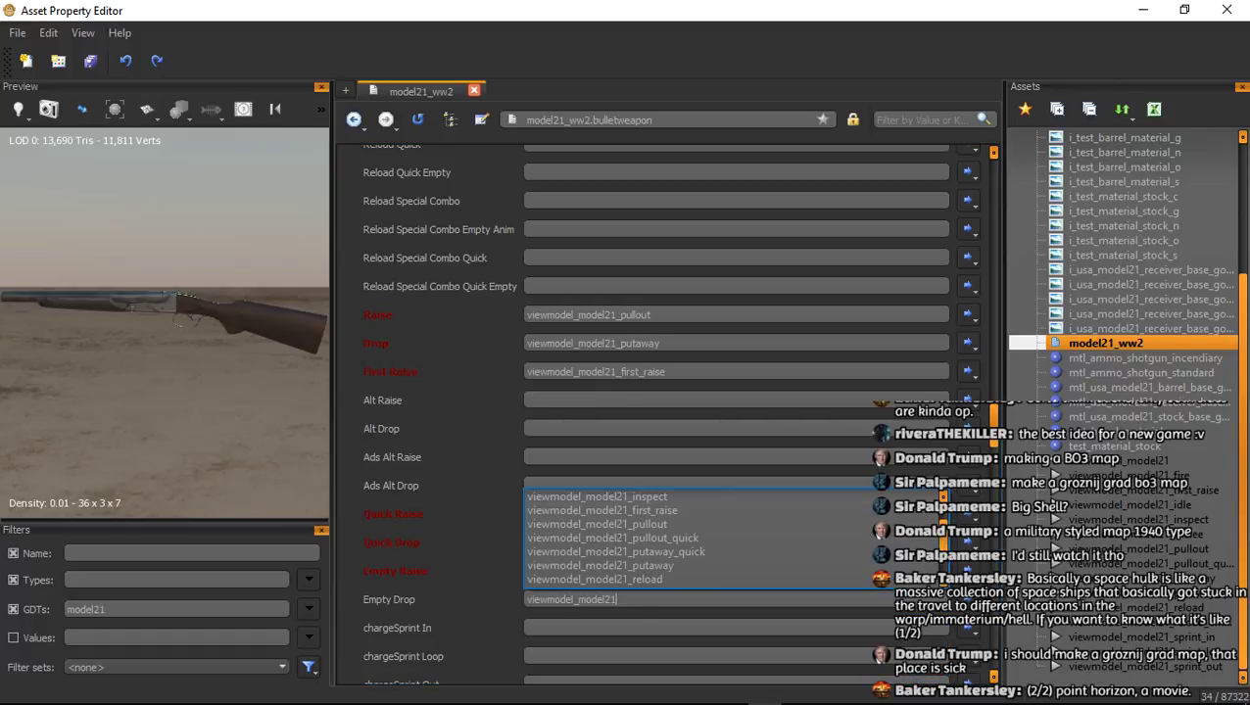
pyautogui.scroll(-1, 612, 538)
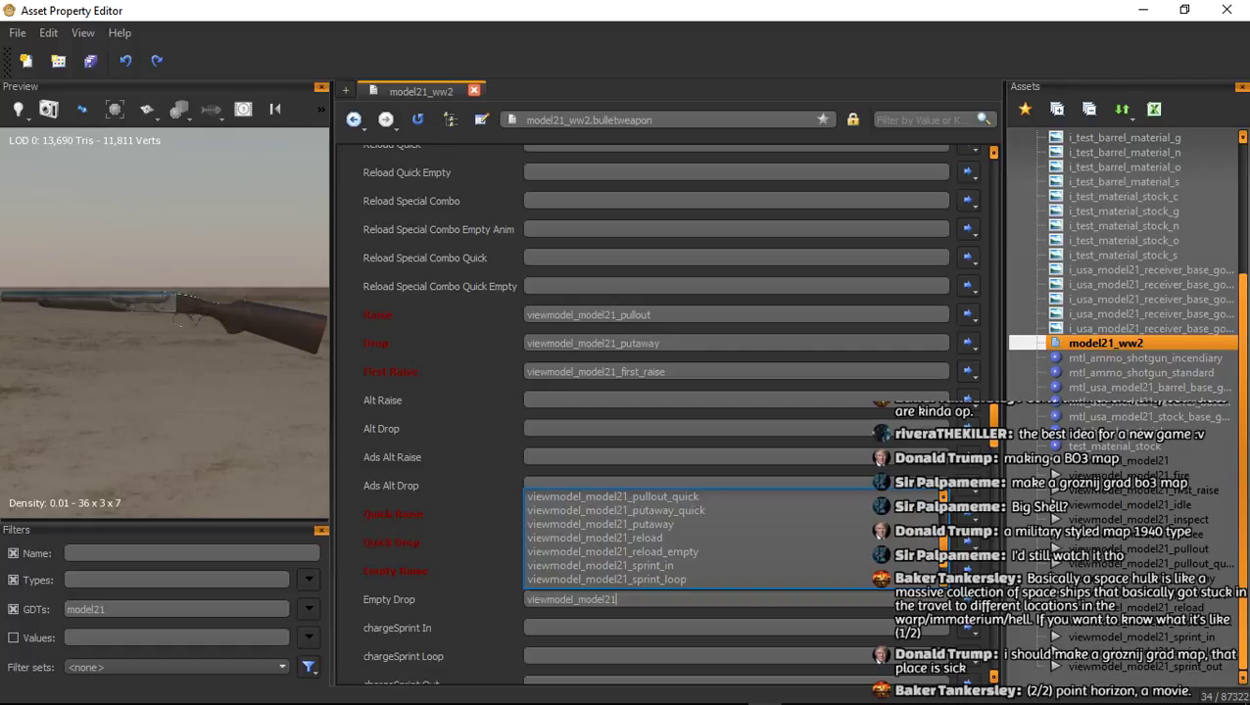
pyautogui.click(613, 525)
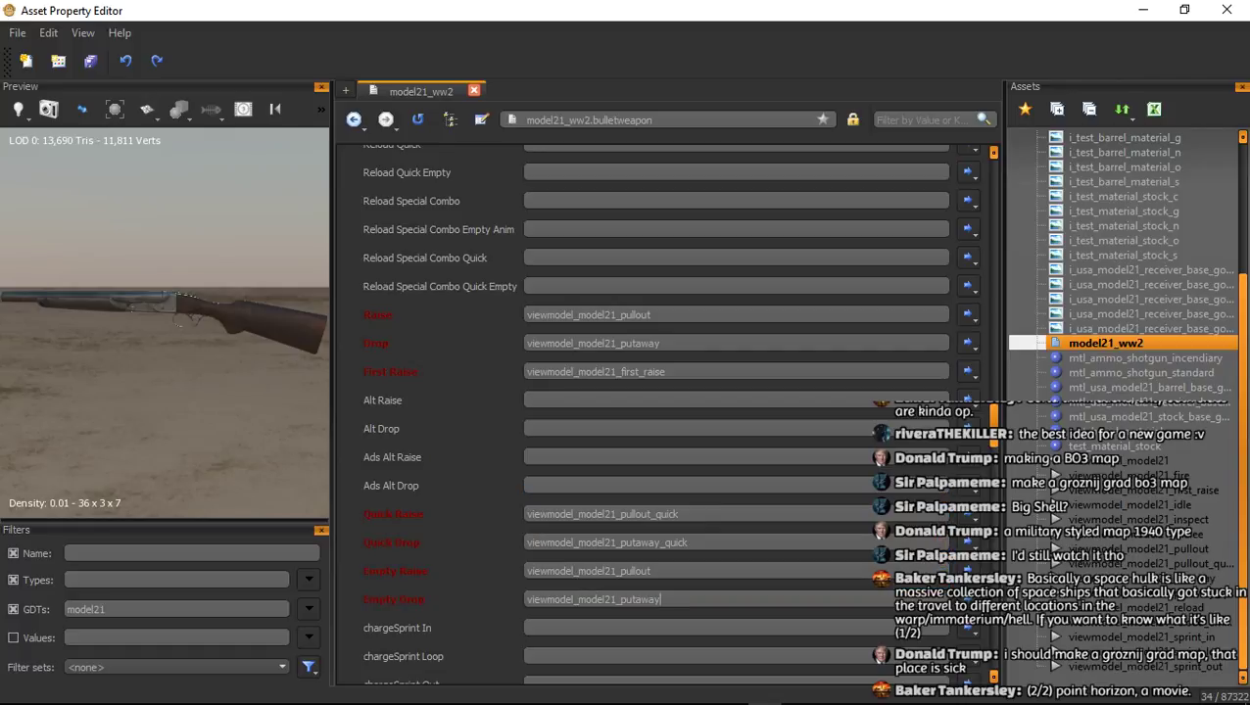
# Set the Sprint In animation to viewmodel_model21_sprint_in and Sprint Loop to viewmodel_model21_sprint_loop
pyautogui.scroll(-3, 666, 412)
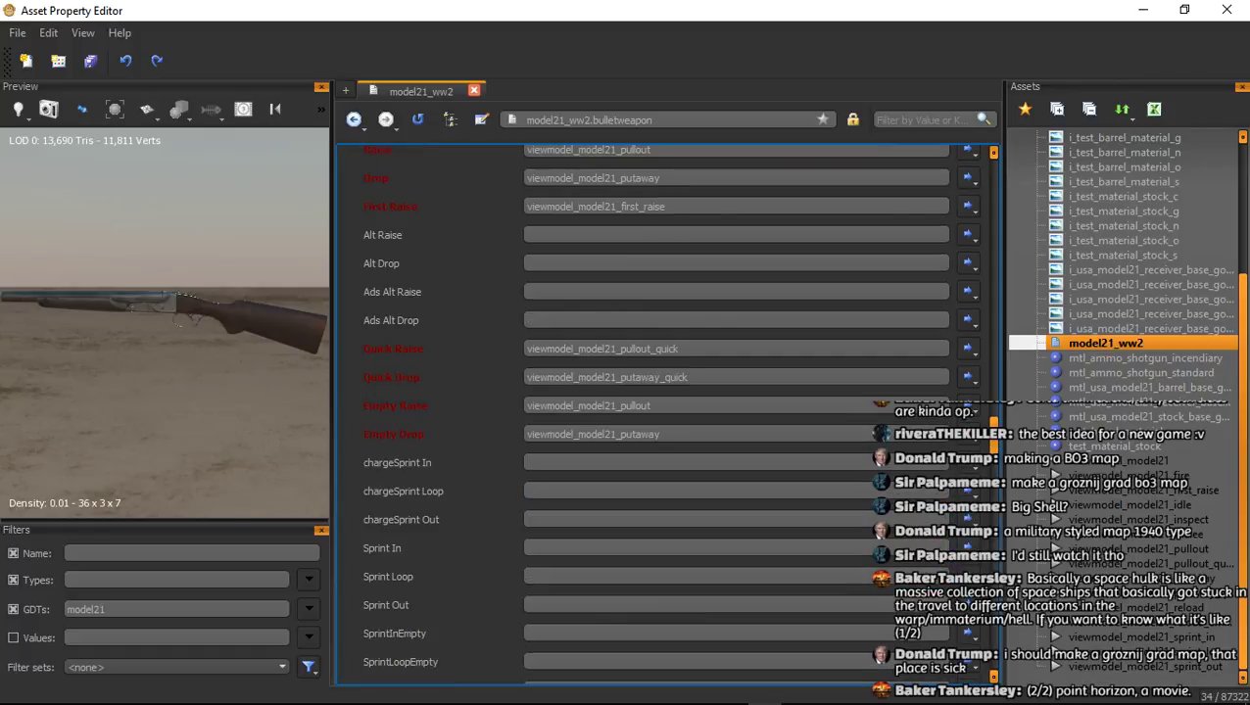
pyautogui.click(613, 549)
pyautogui.write('viewmodel_model21')
pyautogui.scroll(-2, 626, 605)
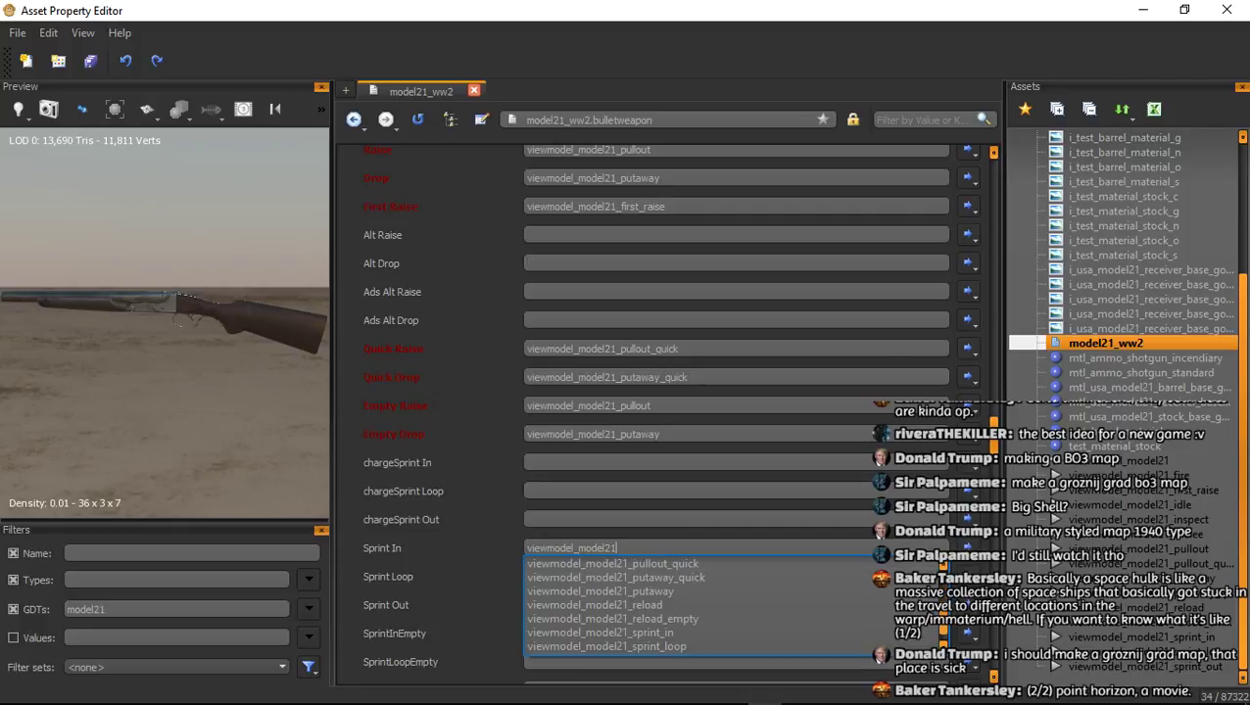
pyautogui.click(605, 632)
pyautogui.click(613, 577)
pyautogui.write('viewmodel_model21')
pyautogui.scroll(-1, 627, 633)
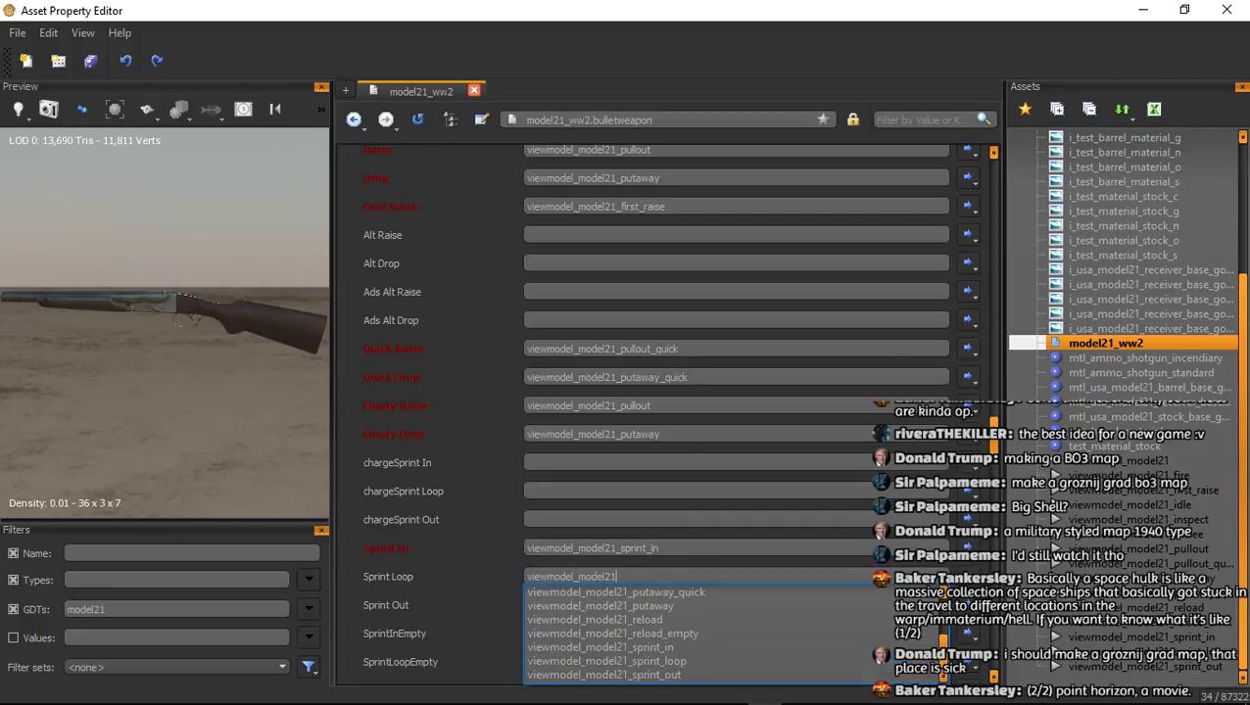
pyautogui.click(604, 662)
# Assign viewmodel_model21_sprint_out as the Sprint Out animation
pyautogui.click(613, 605)
pyautogui.write('viewmodel_model21')
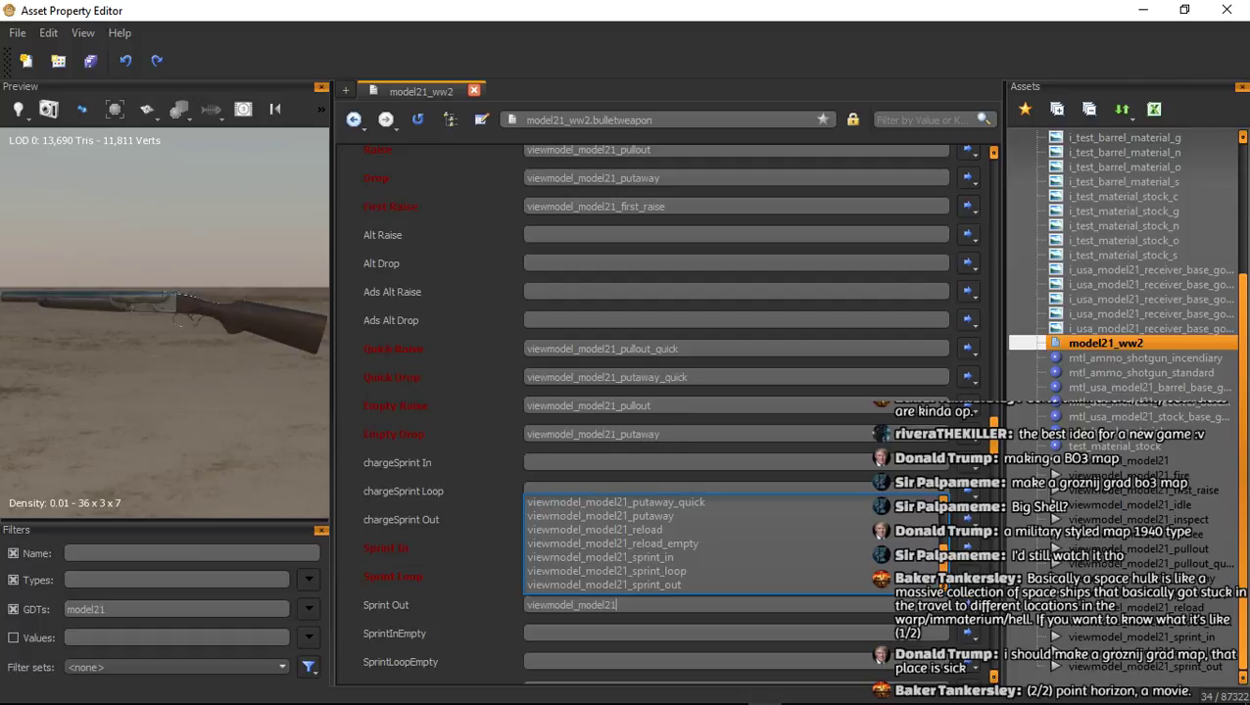
pyautogui.click(604, 584)
pyautogui.click(480, 588)
# Enter viewmodel_model21 for ADS Fire and look through the matching animations for an ADS version
pyautogui.scroll(-12, 480, 587)
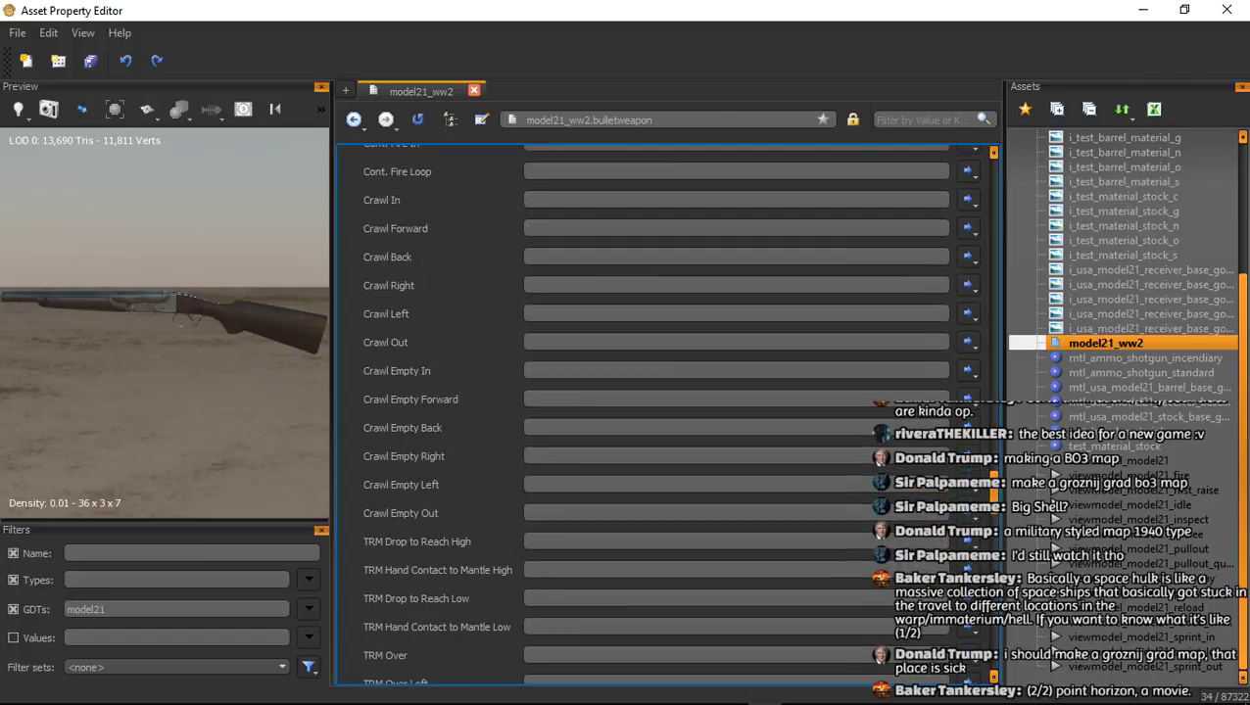
pyautogui.scroll(-5, 666, 415)
pyautogui.click(613, 493)
pyautogui.write('viewmodel_model21')
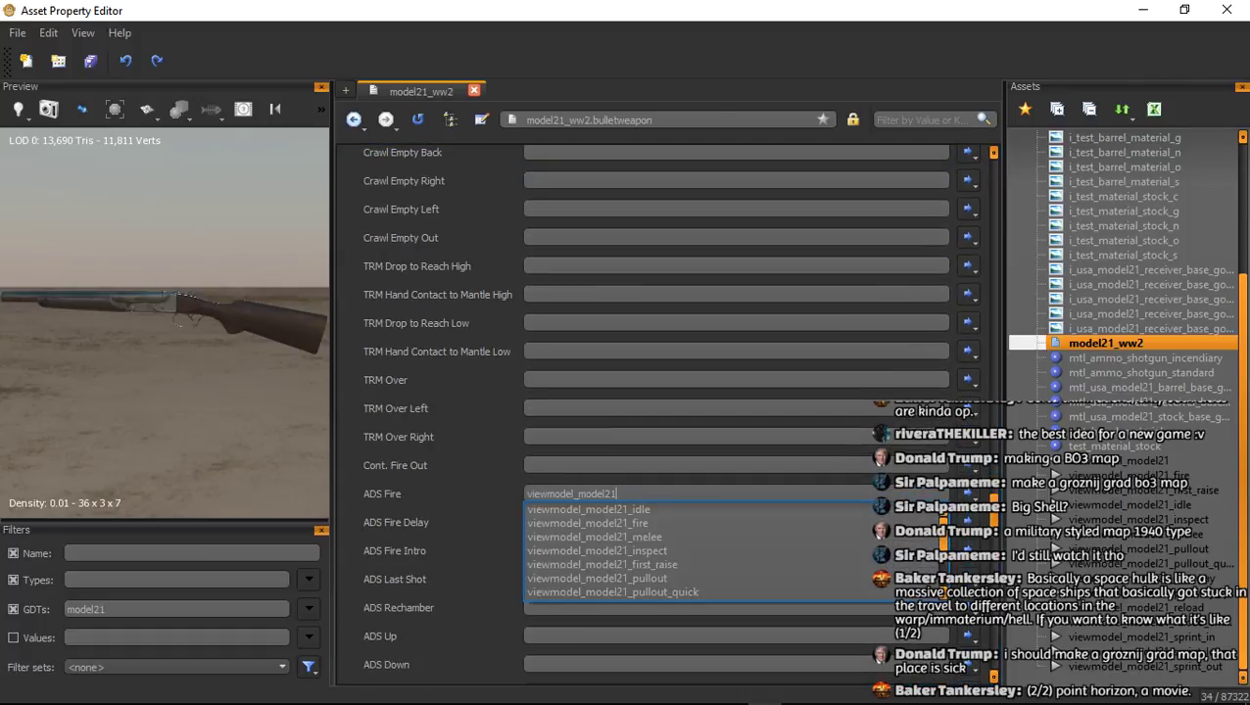
pyautogui.scroll(-3, 612, 551)
pyautogui.scroll(3, 612, 551)
pyautogui.click(440, 524)
# Duplicate the viewmodel_model21_fire asset as viewmodel_model21_ads_fire and set its Anim File to viewmodel_model21_ads_fire.XANIM_BIN
pyautogui.click(1128, 476)
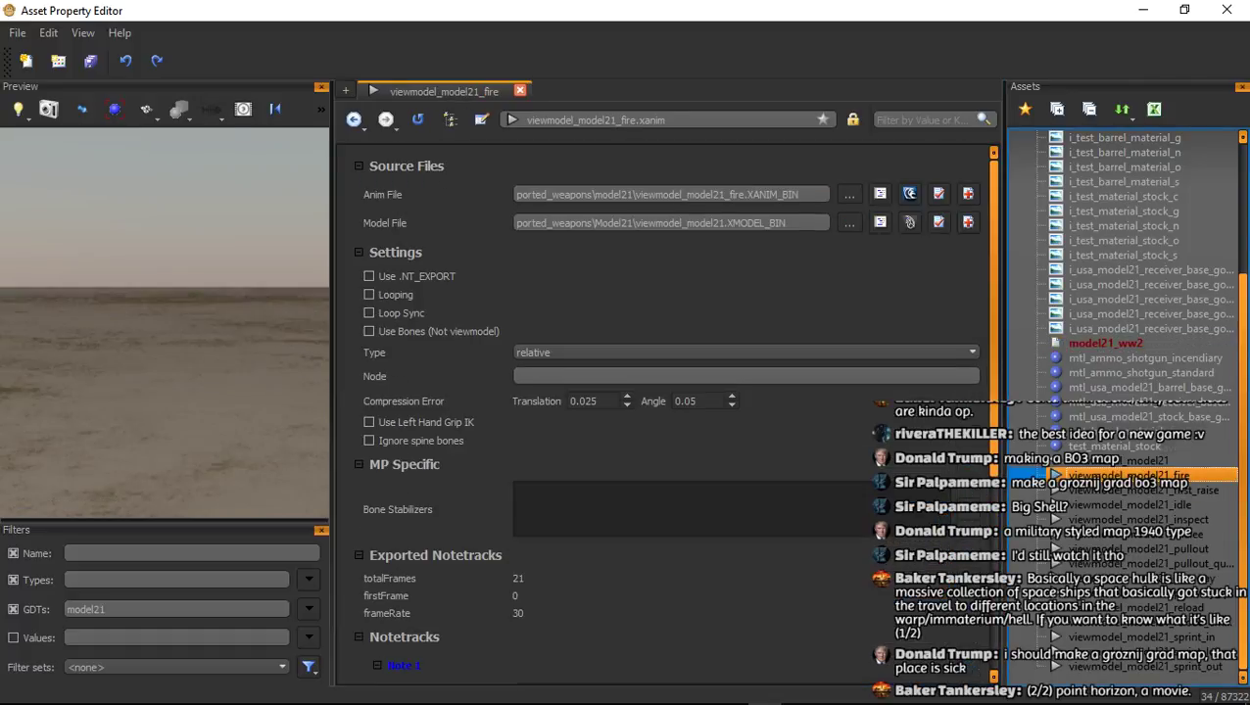
pyautogui.rightClick(1093, 476)
pyautogui.click(1127, 284)
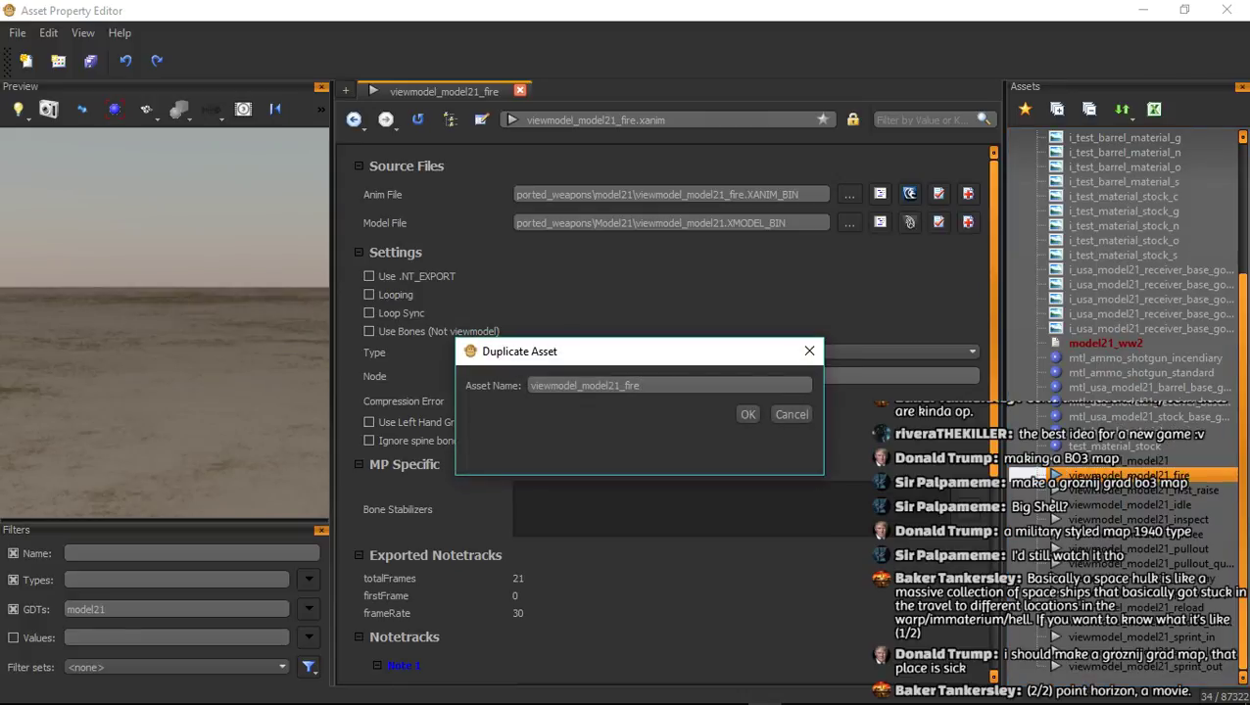
pyautogui.write('ads_')
pyautogui.press('Return')
pyautogui.click(849, 194)
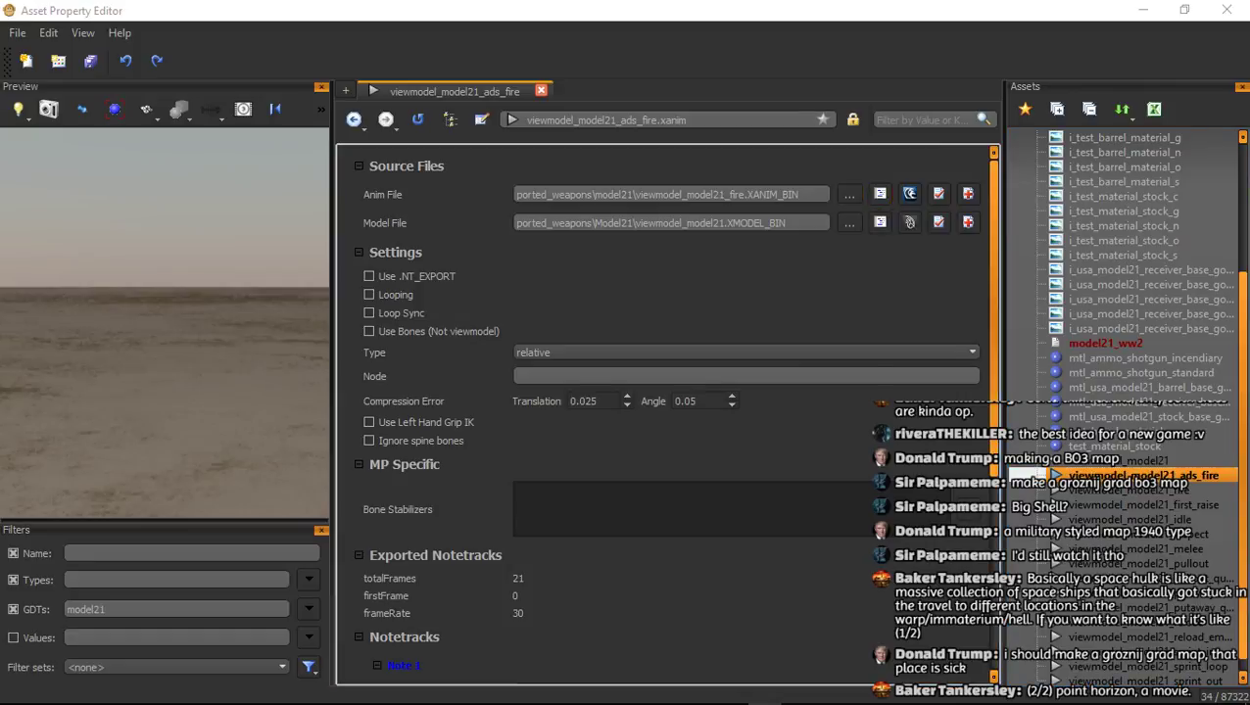
pyautogui.doubleClick(587, 377)
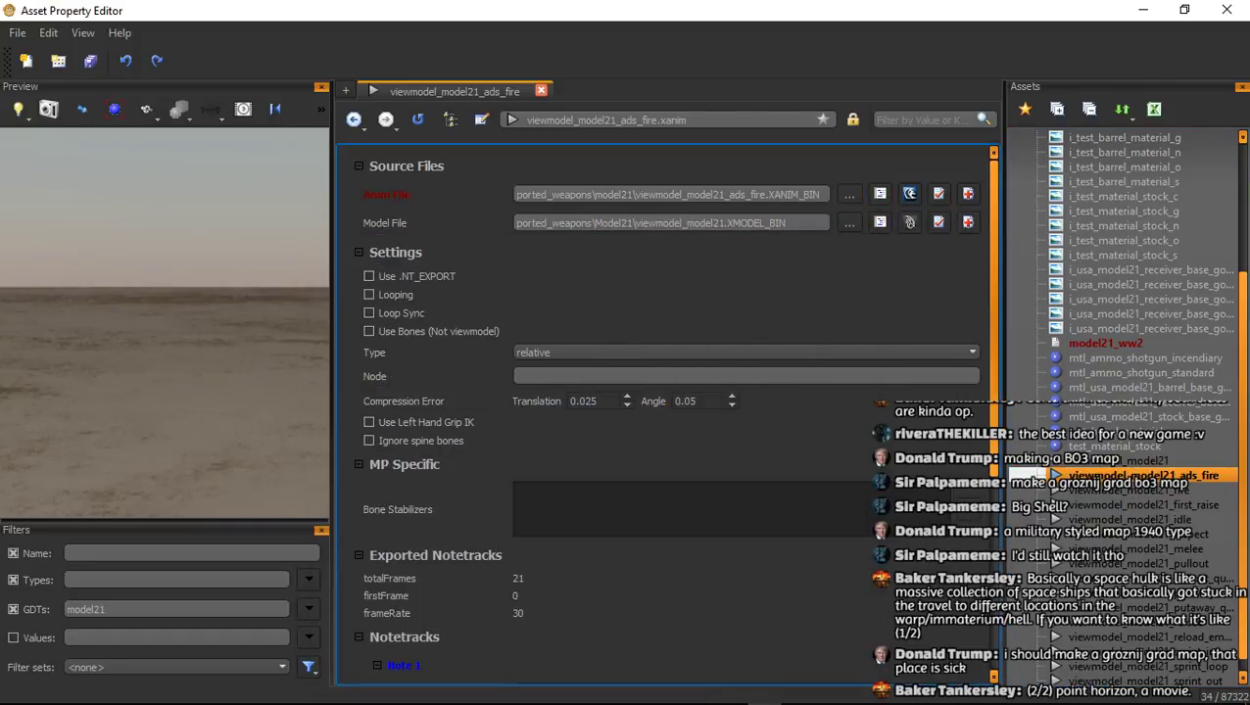
# Duplicate the viewmodel_model21_ads_fire asset as viewmodel_model21_ads_down and set its Anim File to viewmodel_model21_ads_down.XANIM_BIN
pyautogui.rightClick(1101, 476)
pyautogui.click(1148, 288)
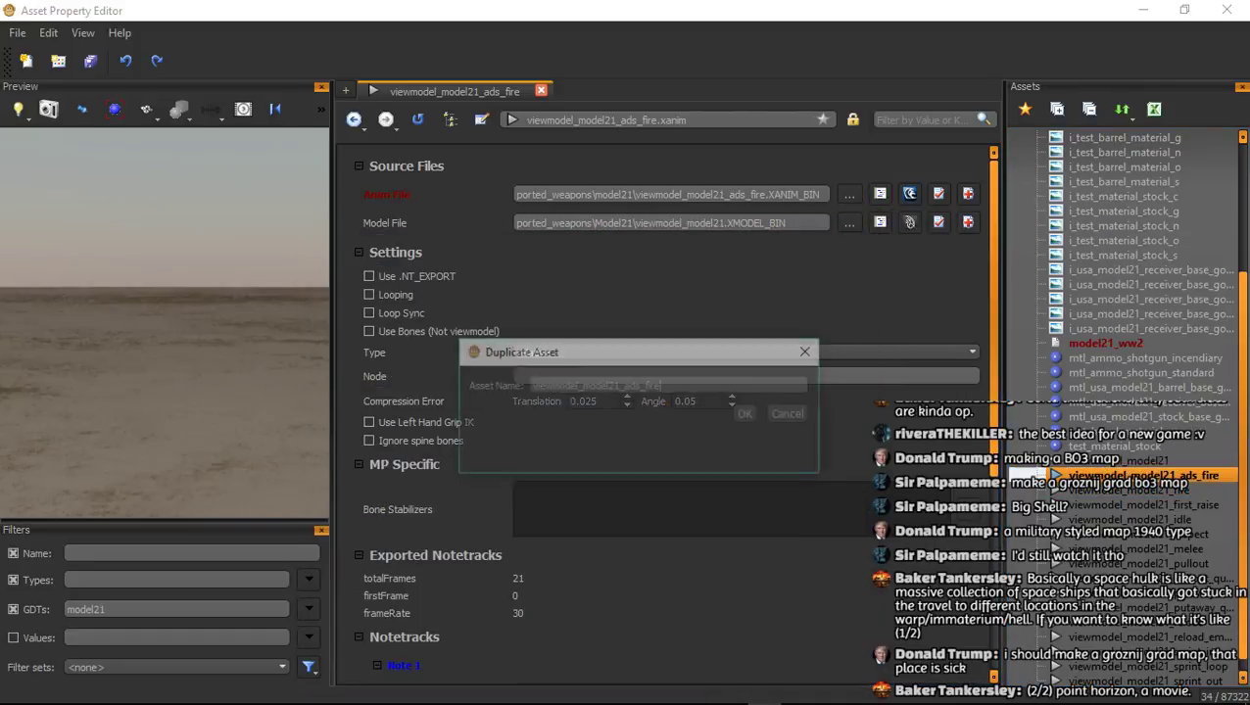
pyautogui.press('BackSpace')
pyautogui.press('BackSpace')
pyautogui.press('BackSpace')
pyautogui.press('BackSpace')
pyautogui.write('down')
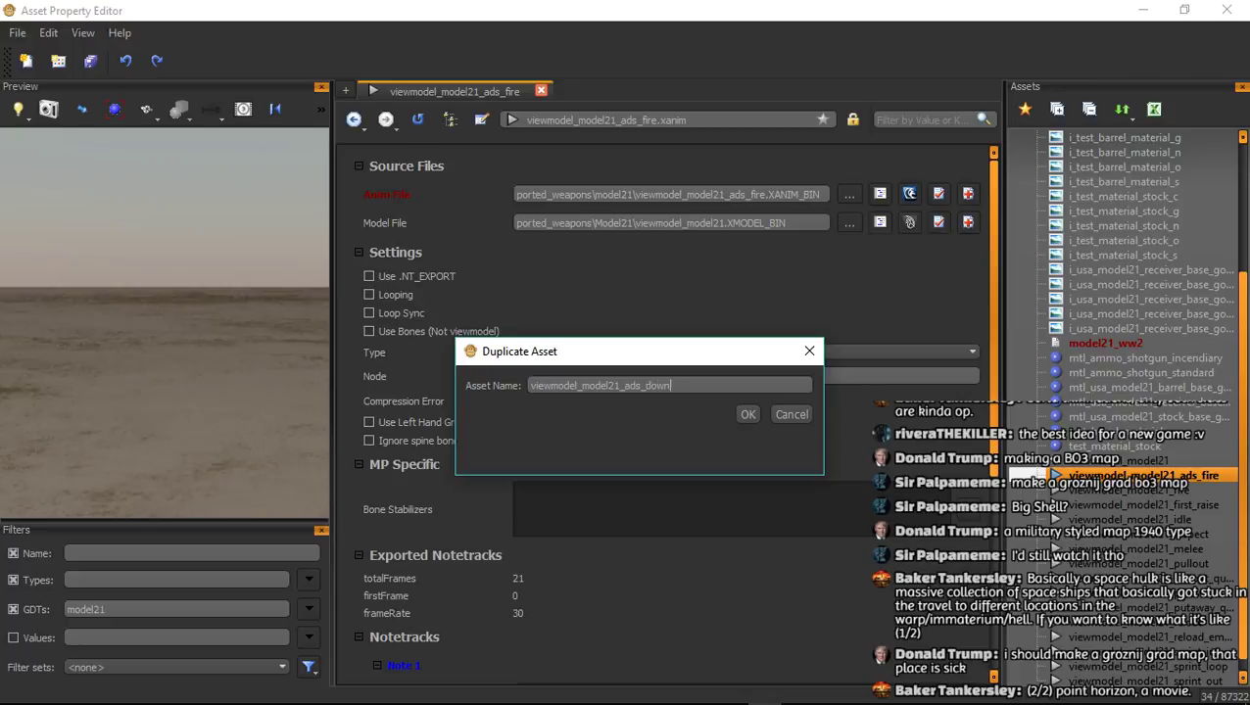
pyautogui.press('Return')
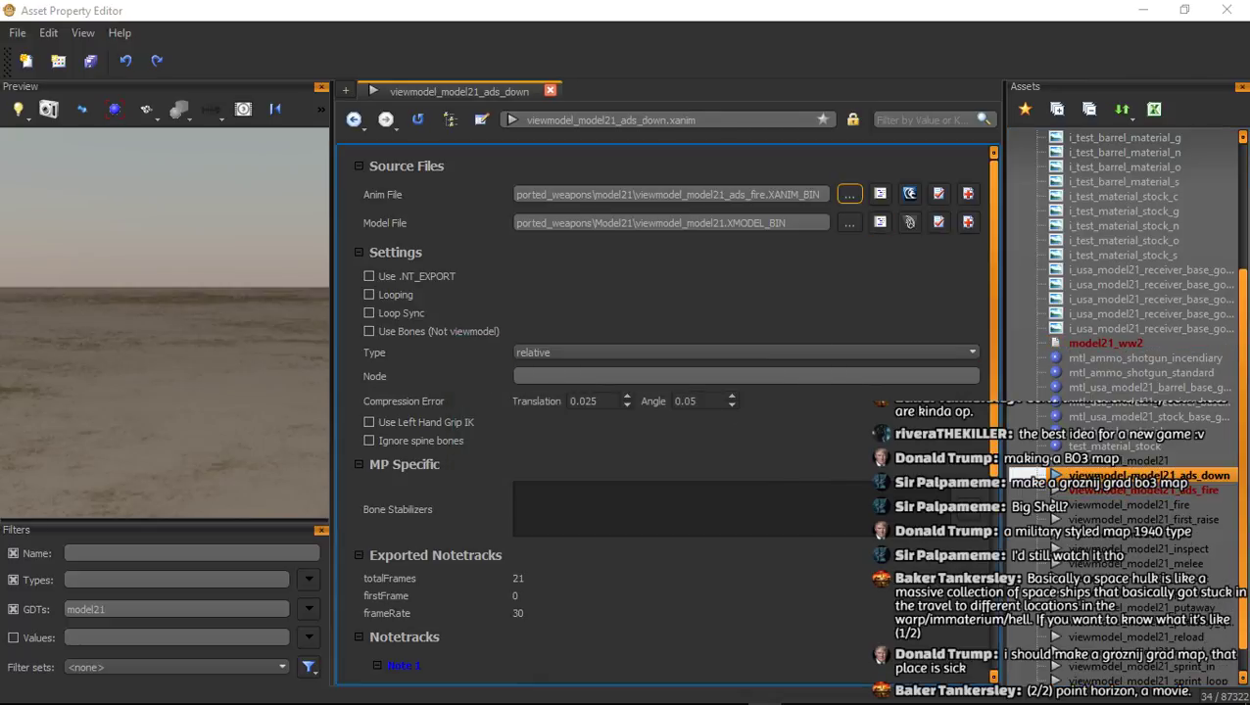
pyautogui.click(848, 193)
pyautogui.doubleClick(470, 357)
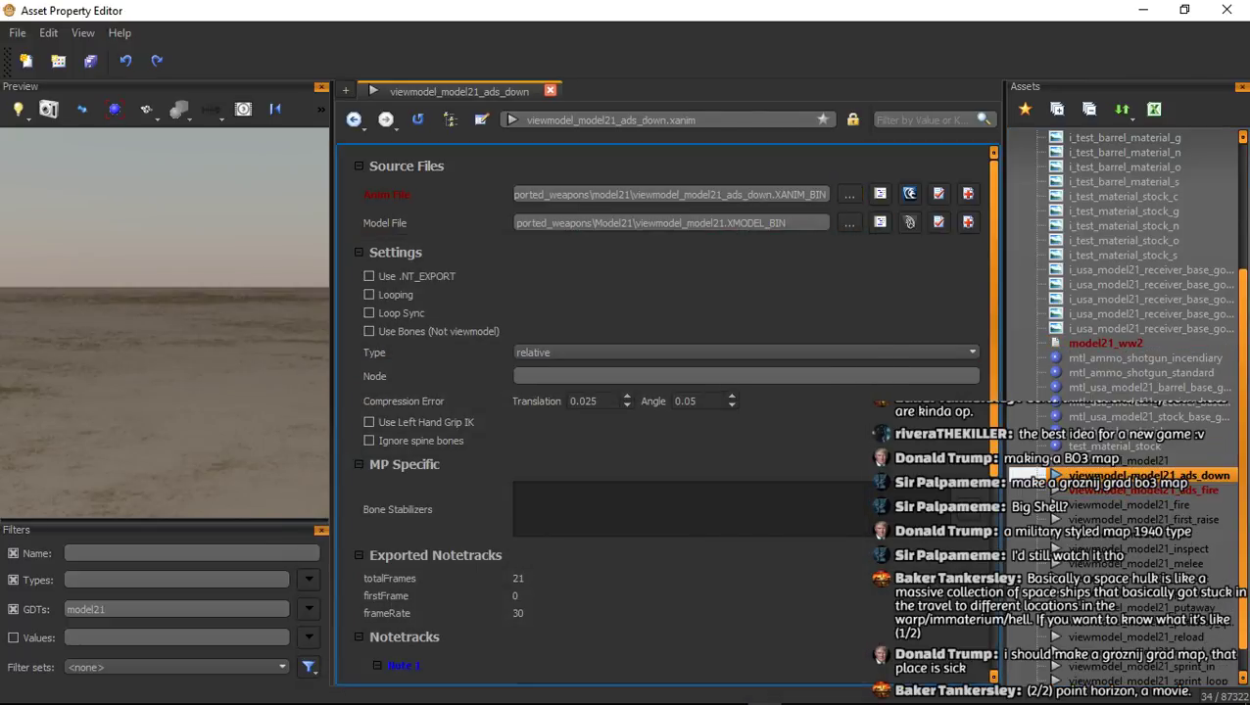
# Duplicate the viewmodel_model21_ads_down asset as viewmodel_model21_ads_up and set its Anim File to viewmodel_model21_ads_up.XANIM_BIN
pyautogui.rightClick(1102, 475)
pyautogui.click(1147, 515)
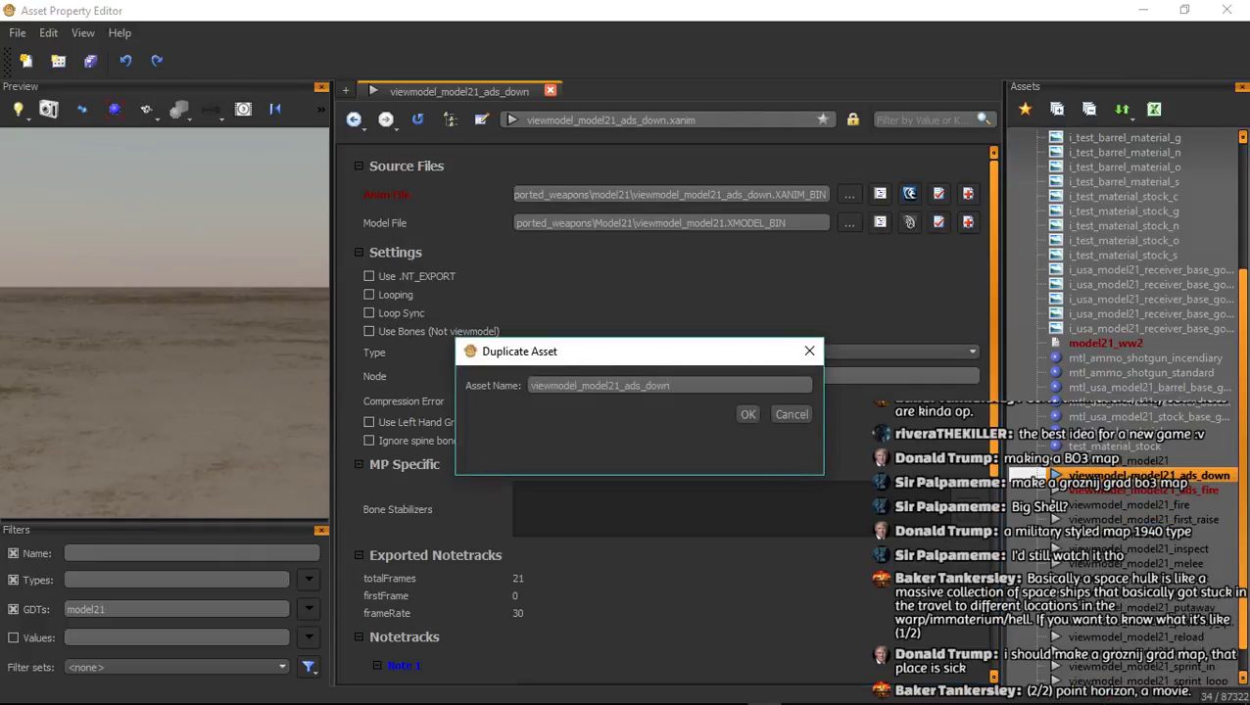
pyautogui.press('BackSpace')
pyautogui.press('BackSpace')
pyautogui.press('BackSpace')
pyautogui.write('up')
pyautogui.press('Return')
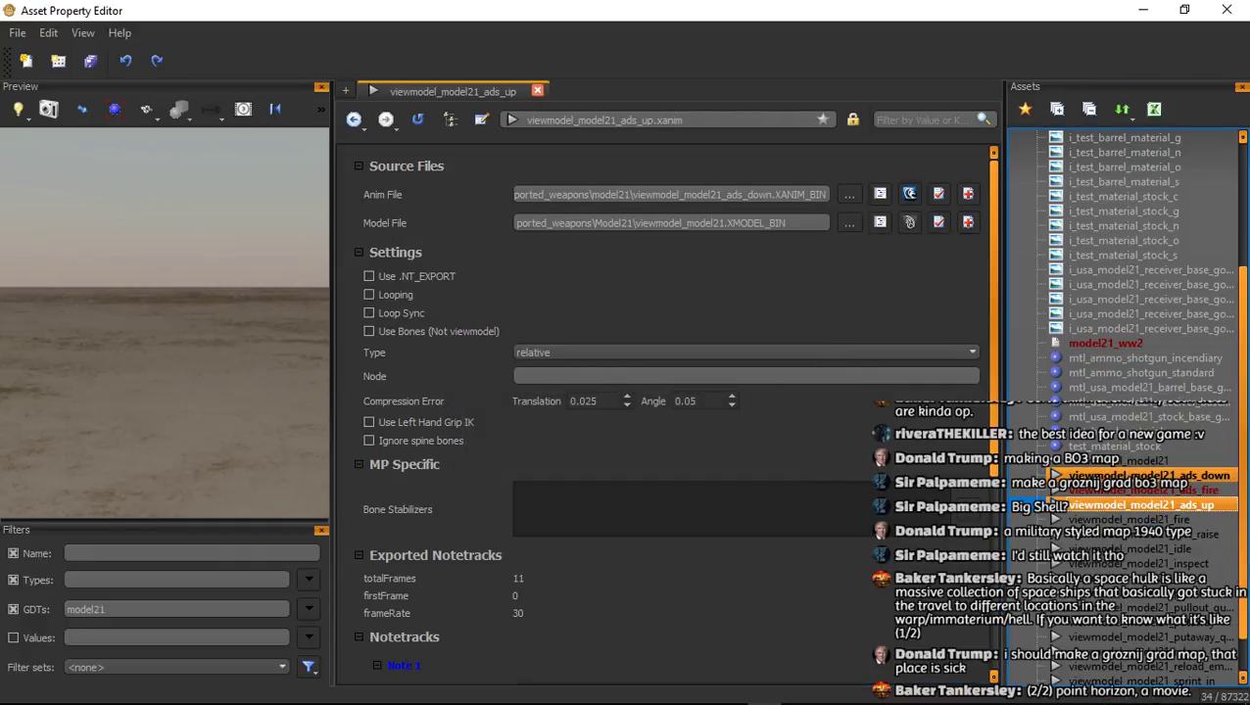
pyautogui.click(848, 194)
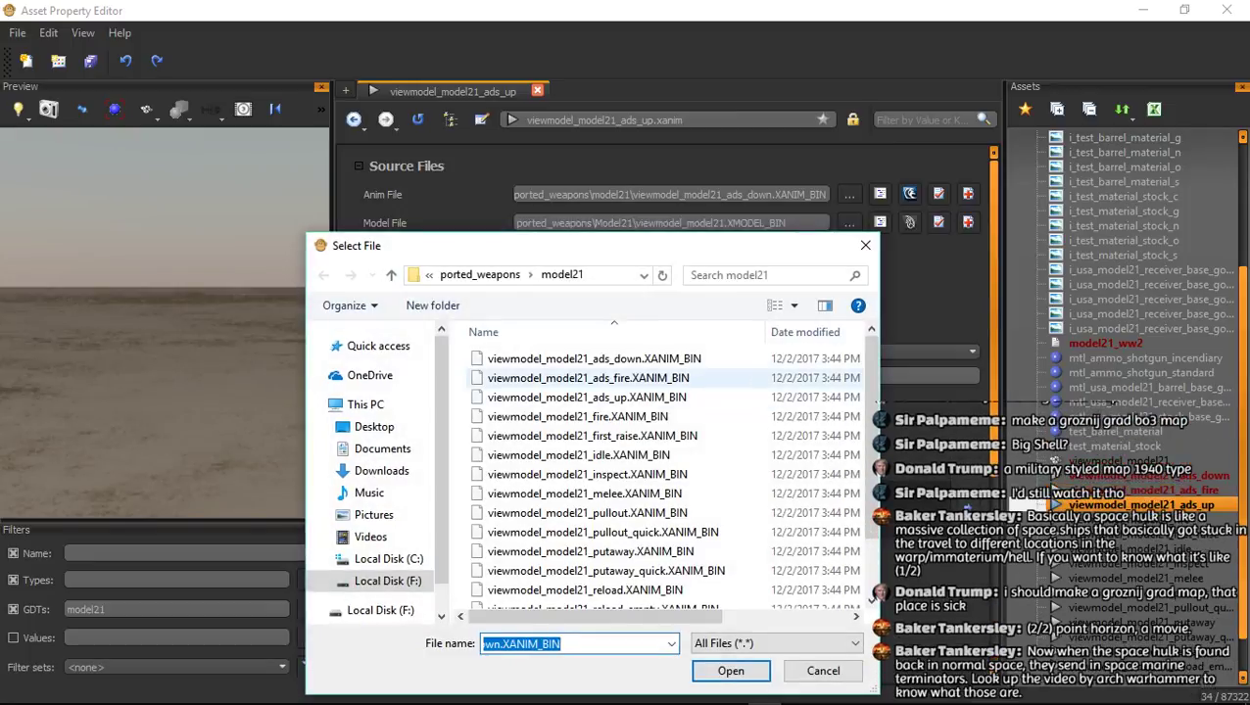
pyautogui.doubleClick(731, 397)
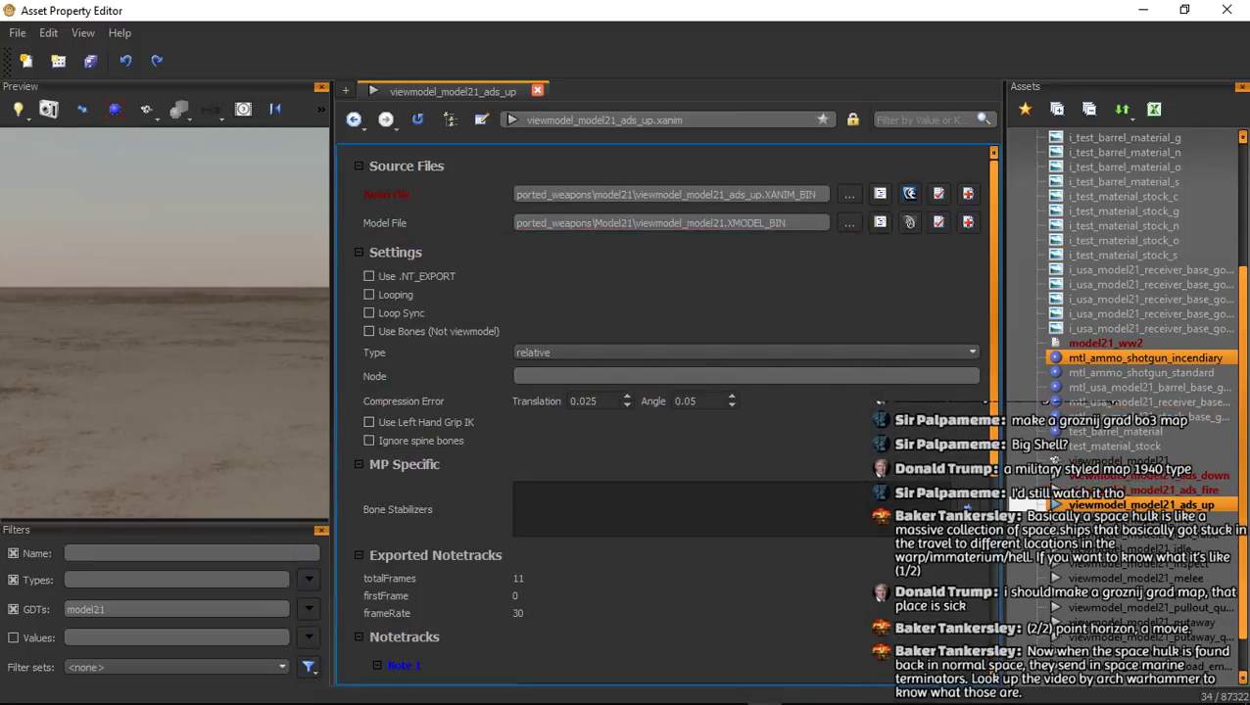
# Save the changed assets and set ADS Fire of the model21_ww2 weapon to viewmodel_model21_ads_fire
pyautogui.press('Up')
pyautogui.hotkey('ctrl', 's')
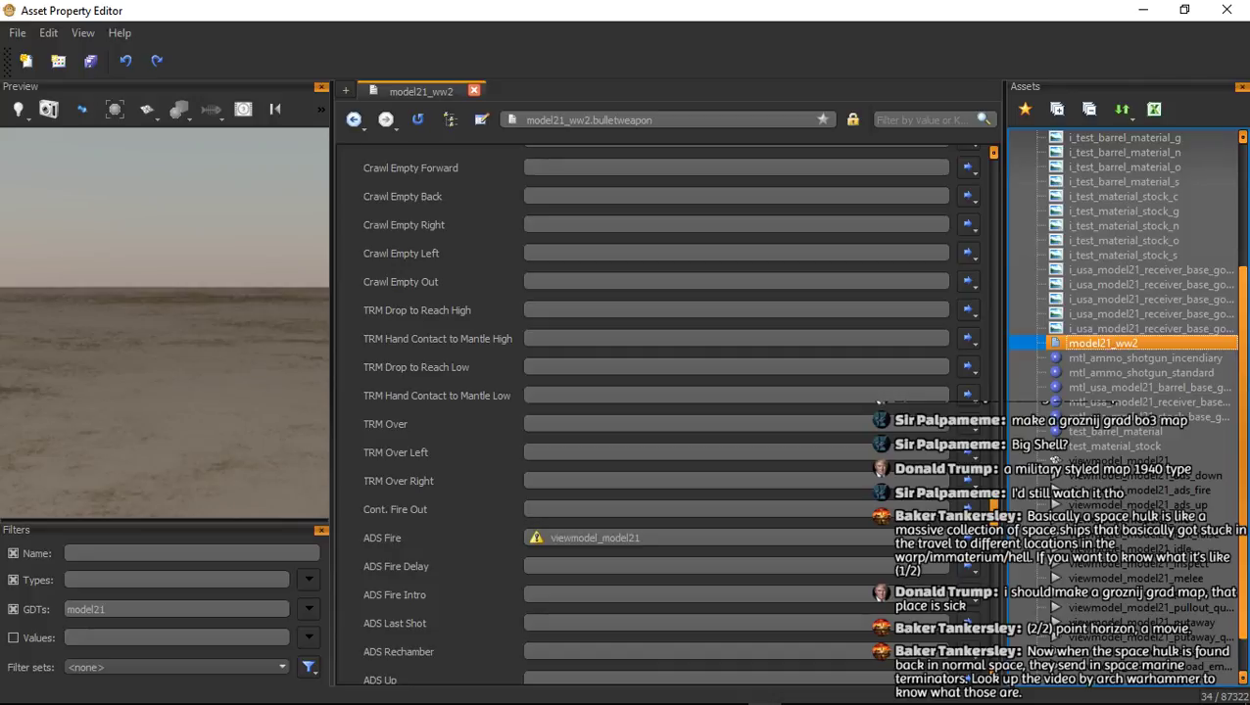
pyautogui.click(642, 537)
pyautogui.write('_ads')
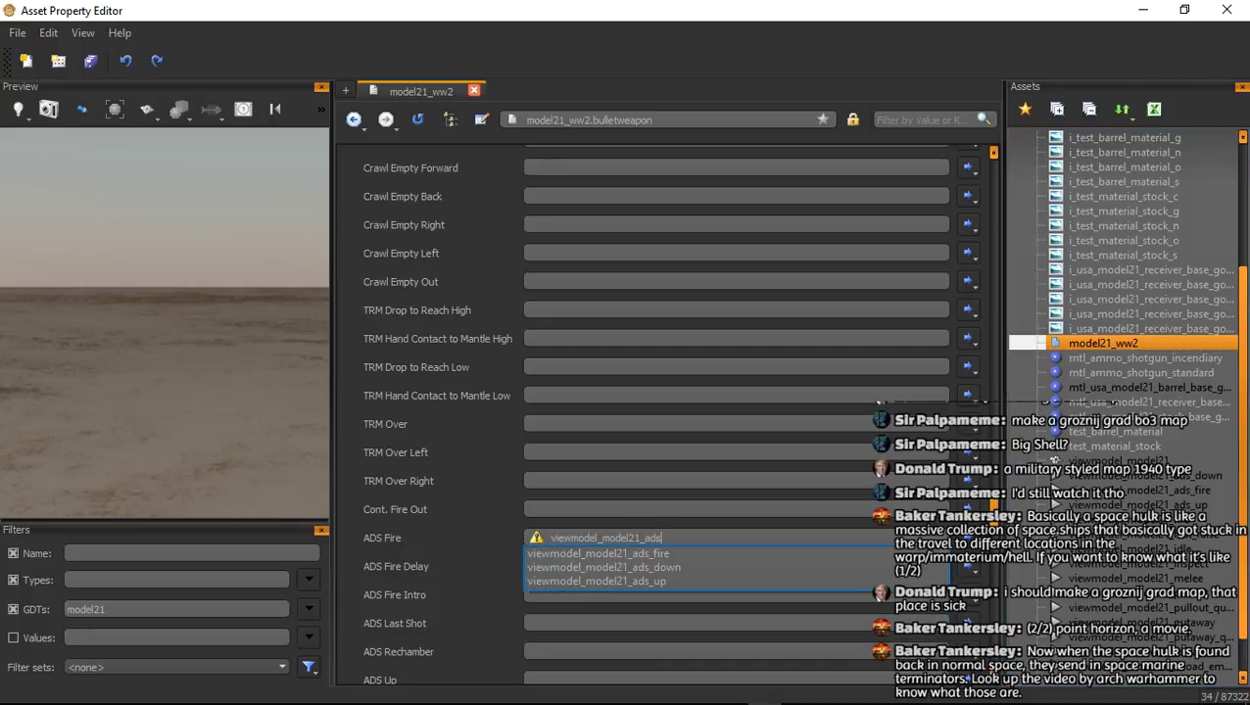
pyautogui.press('Down')
pyautogui.press('Return')
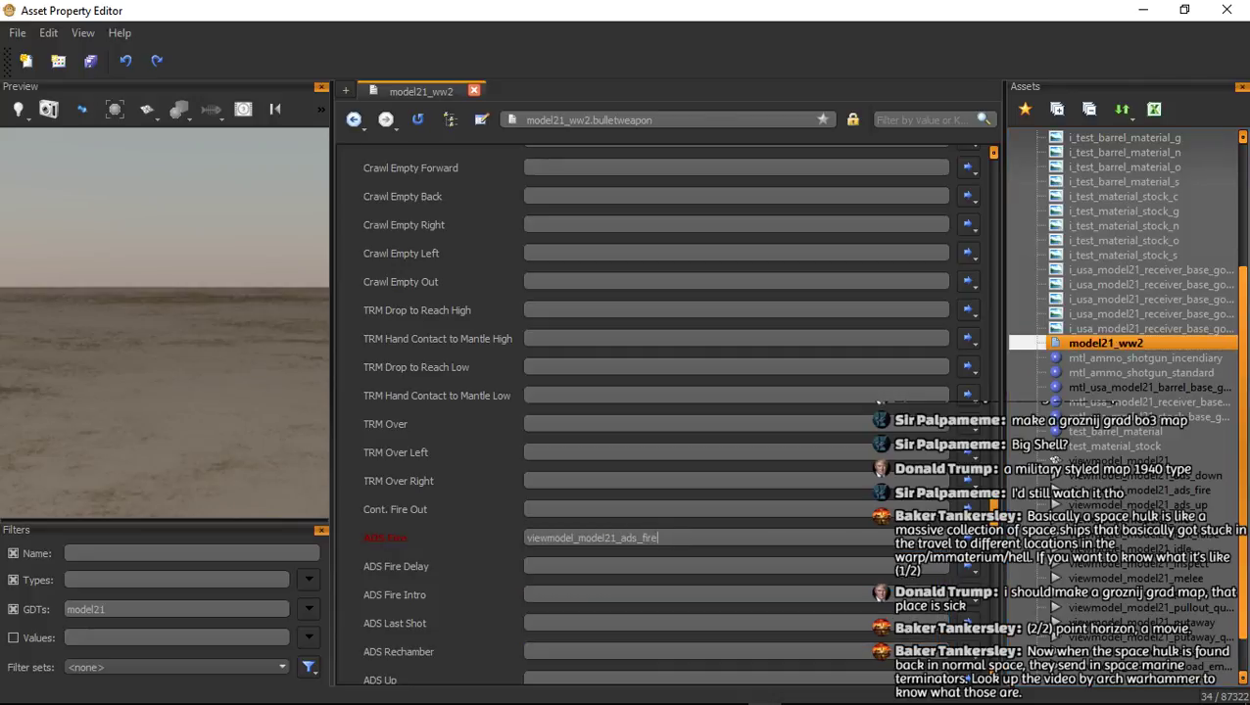
# Set the ADS Last Shot animation to viewmodel_model21_fire, reusing the ADS Fire name without its ads part
pyautogui.hotkey('ctrl', 'a')
pyautogui.hotkey('ctrl', 'c')
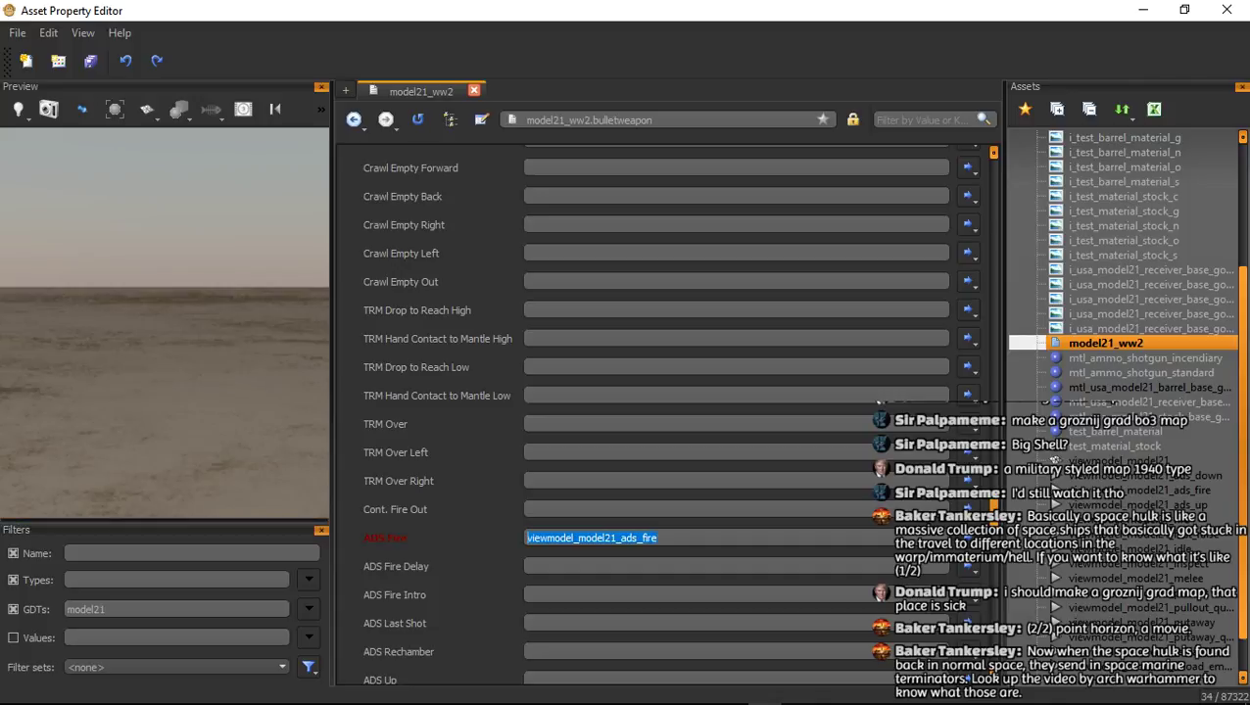
pyautogui.click(643, 623)
pyautogui.hotkey('ctrl', 'v')
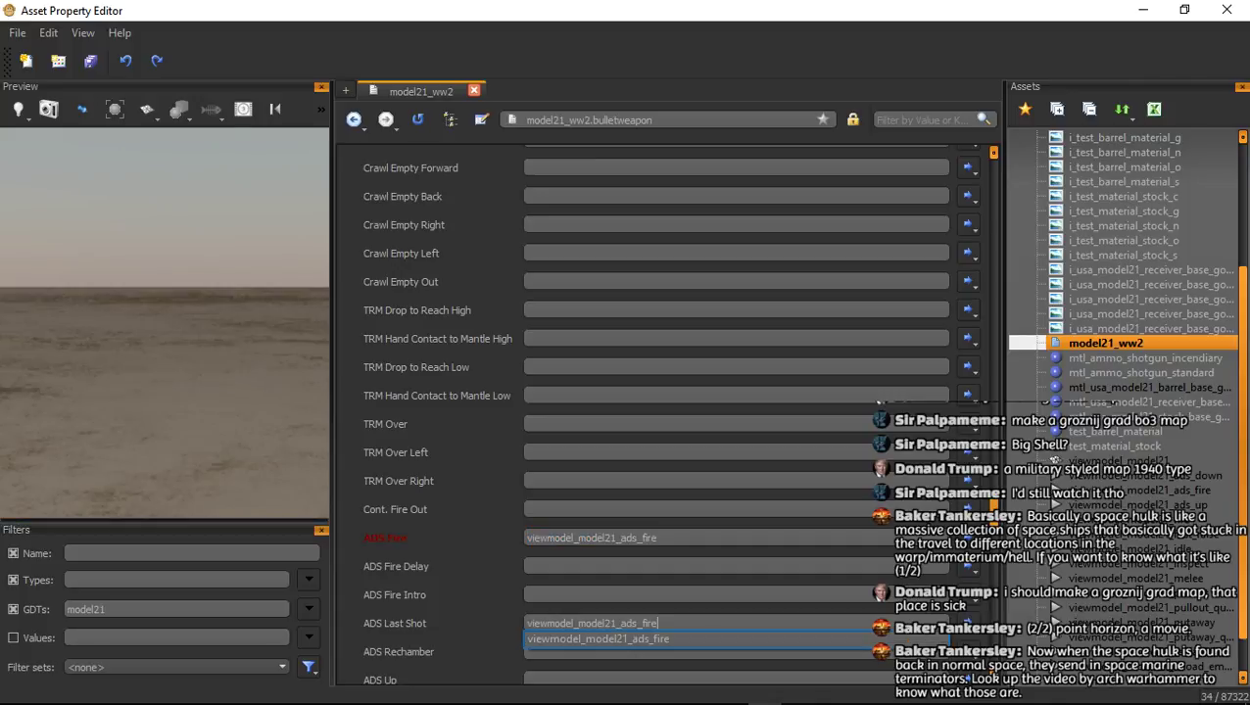
pyautogui.click(653, 623)
pyautogui.doubleClick(653, 623)
pyautogui.hotkey('ctrl', 'c')
pyautogui.click(654, 623)
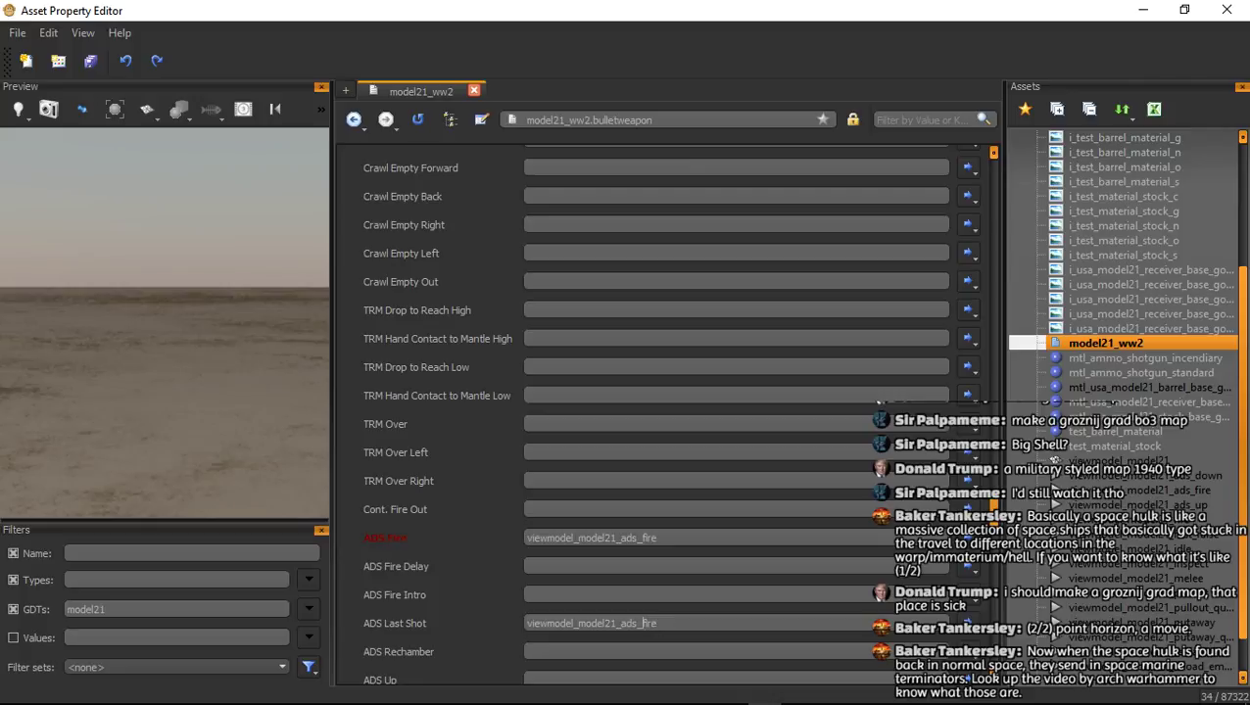
pyautogui.press('BackSpace')
pyautogui.press('BackSpace')
pyautogui.press('BackSpace')
pyautogui.press('BackSpace')
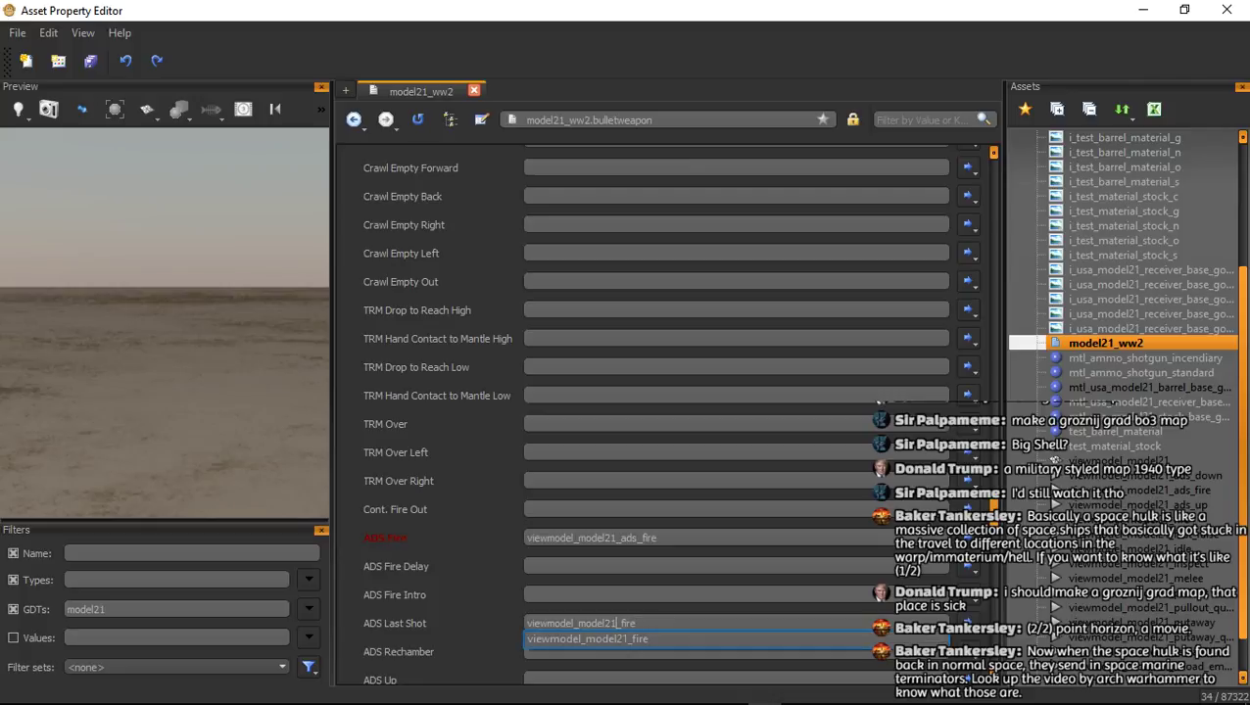
pyautogui.press('Return')
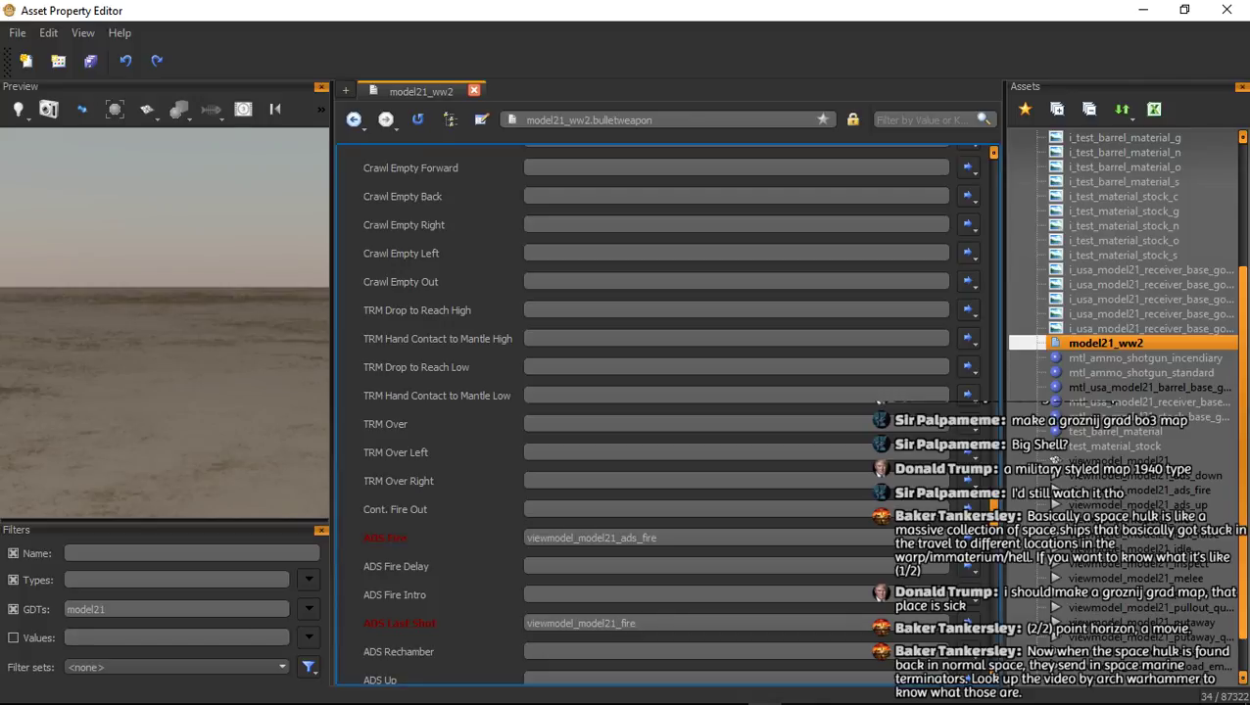
# Assign viewmodel_model21_ads_up as the ADS Up animation
pyautogui.scroll(-2, 666, 412)
pyautogui.click(627, 515)
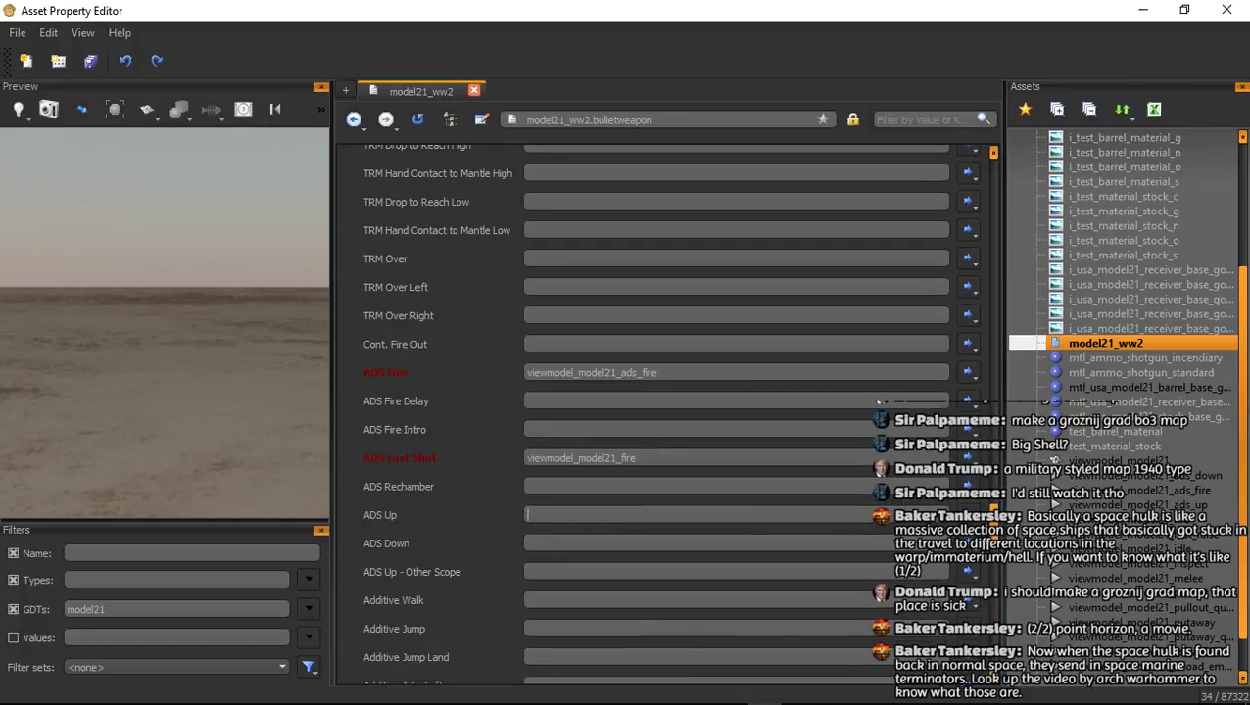
pyautogui.hotkey('ctrl', 'v')
pyautogui.moveTo(662, 516); pyautogui.dragTo(632, 515)
pyautogui.press('BackSpace')
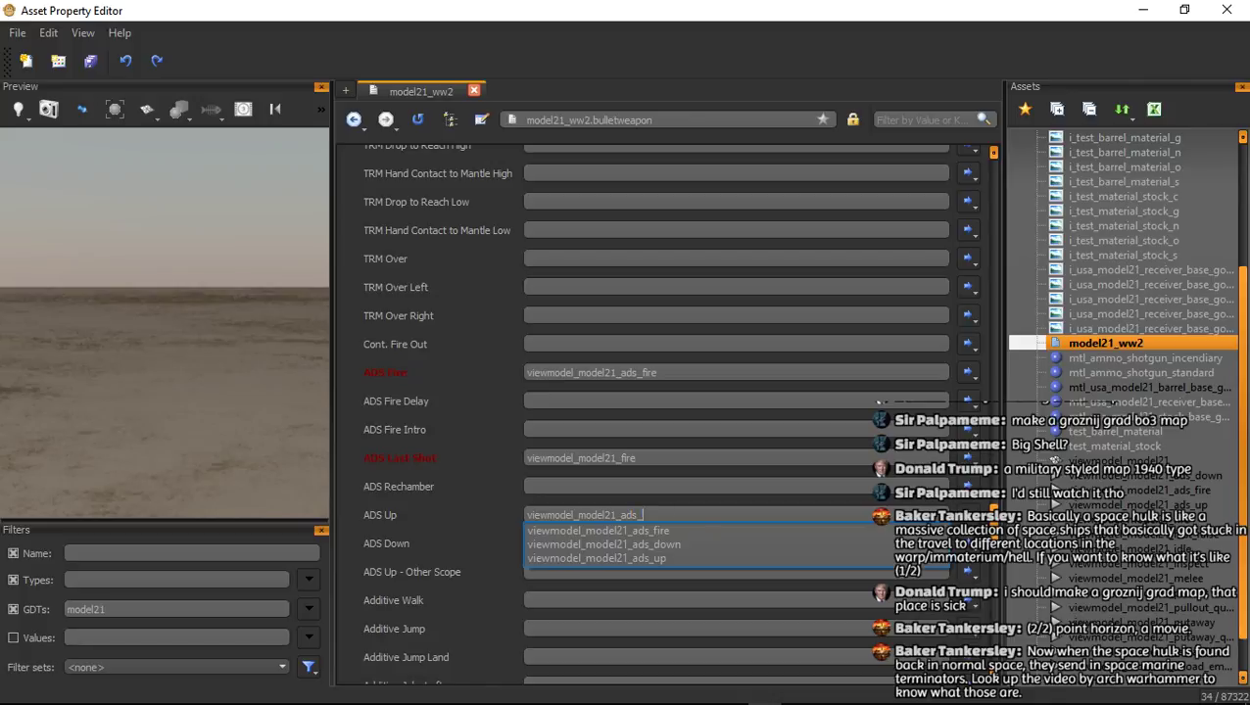
pyautogui.click(596, 558)
# Assign viewmodel_model21_ads_down as the ADS Down animation, based on the copied ADS Up name
pyautogui.moveTo(655, 515); pyautogui.dragTo(526, 516)
pyautogui.hotkey('ctrl', 'c')
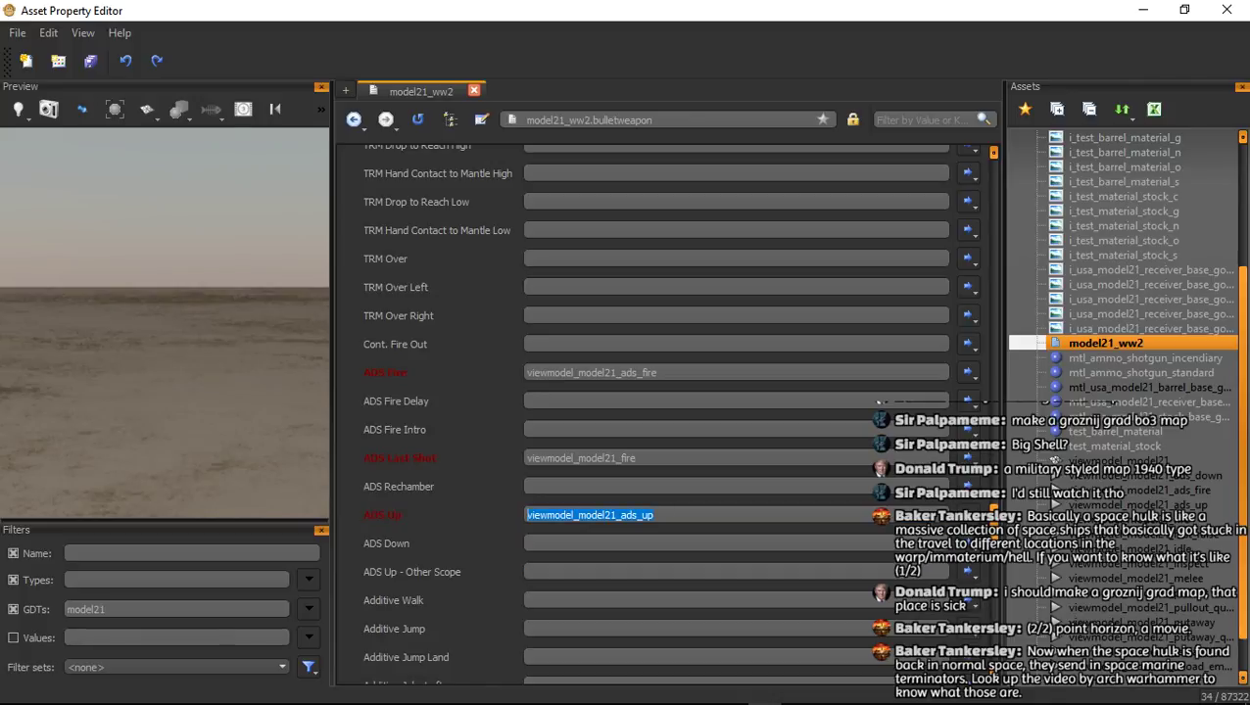
pyautogui.click(536, 543)
pyautogui.hotkey('ctrl', 'v')
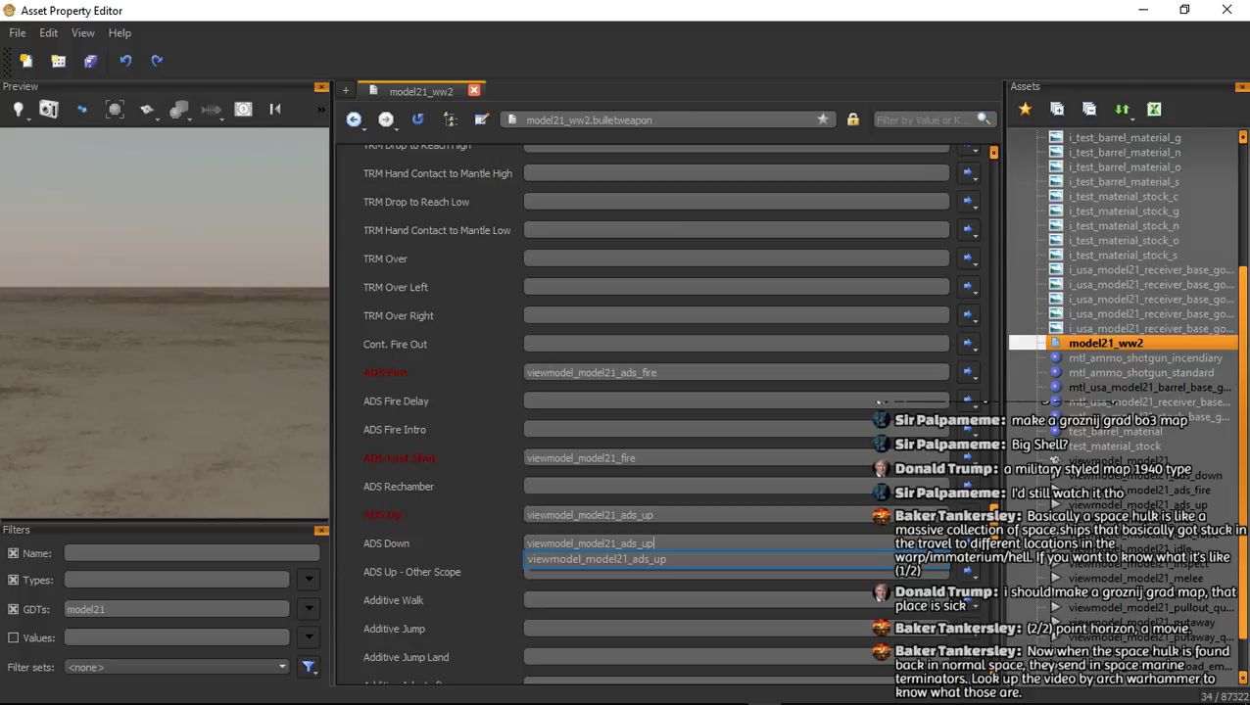
pyautogui.press('BackSpace')
pyautogui.press('BackSpace')
pyautogui.click(617, 573)
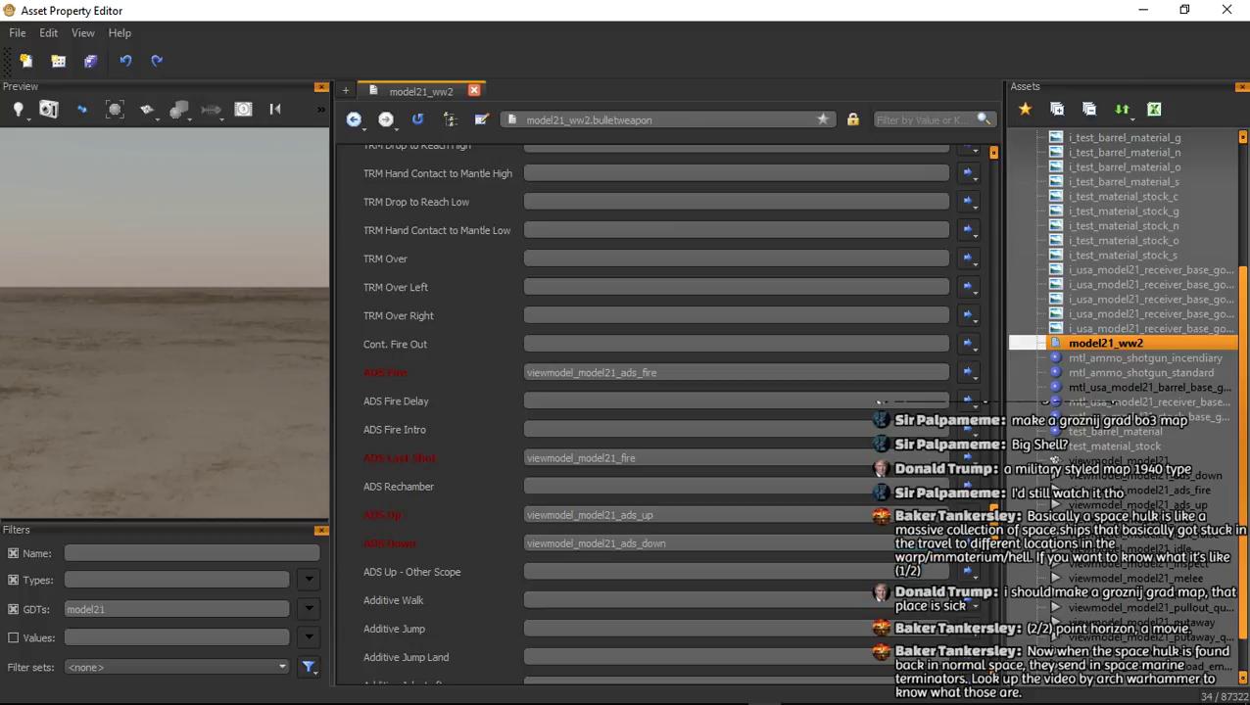
# Set the Additive Walk animation to vm_ap9_walk_f and Additive Jump Land to vm_ap9_jump_land
pyautogui.write('vm_ap9_walk_f')
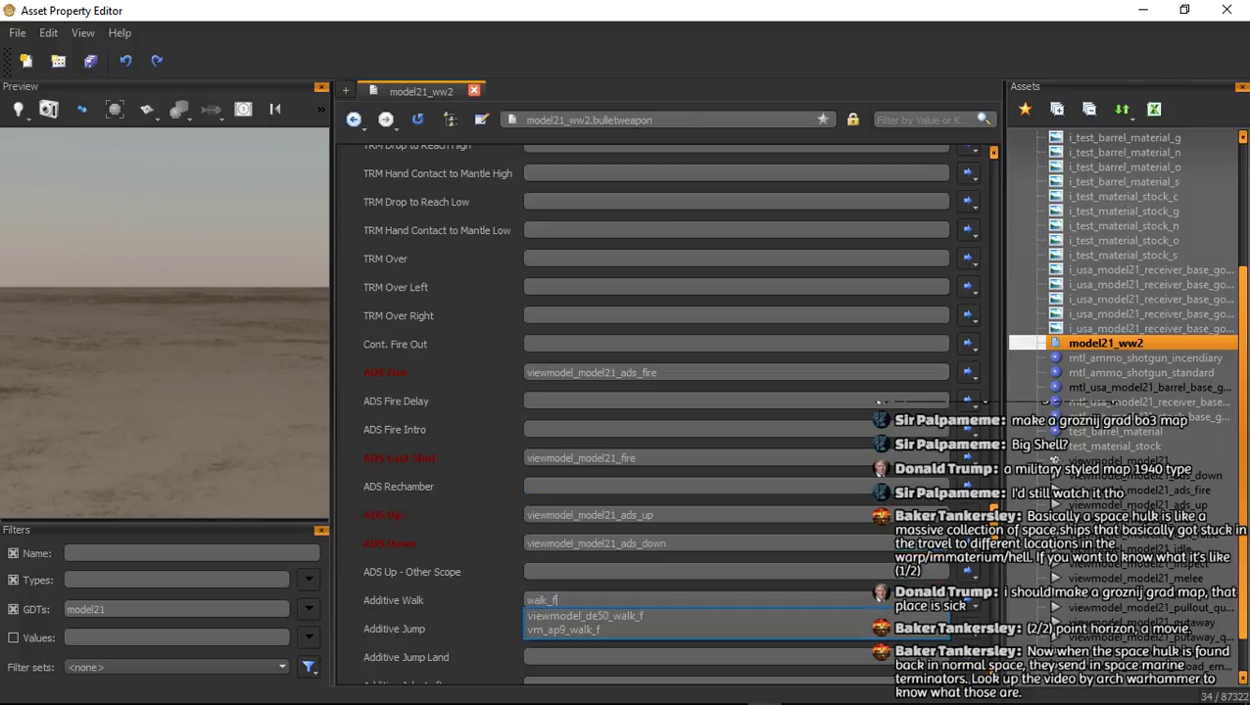
pyautogui.press('Return')
pyautogui.scroll(-2, 668, 415)
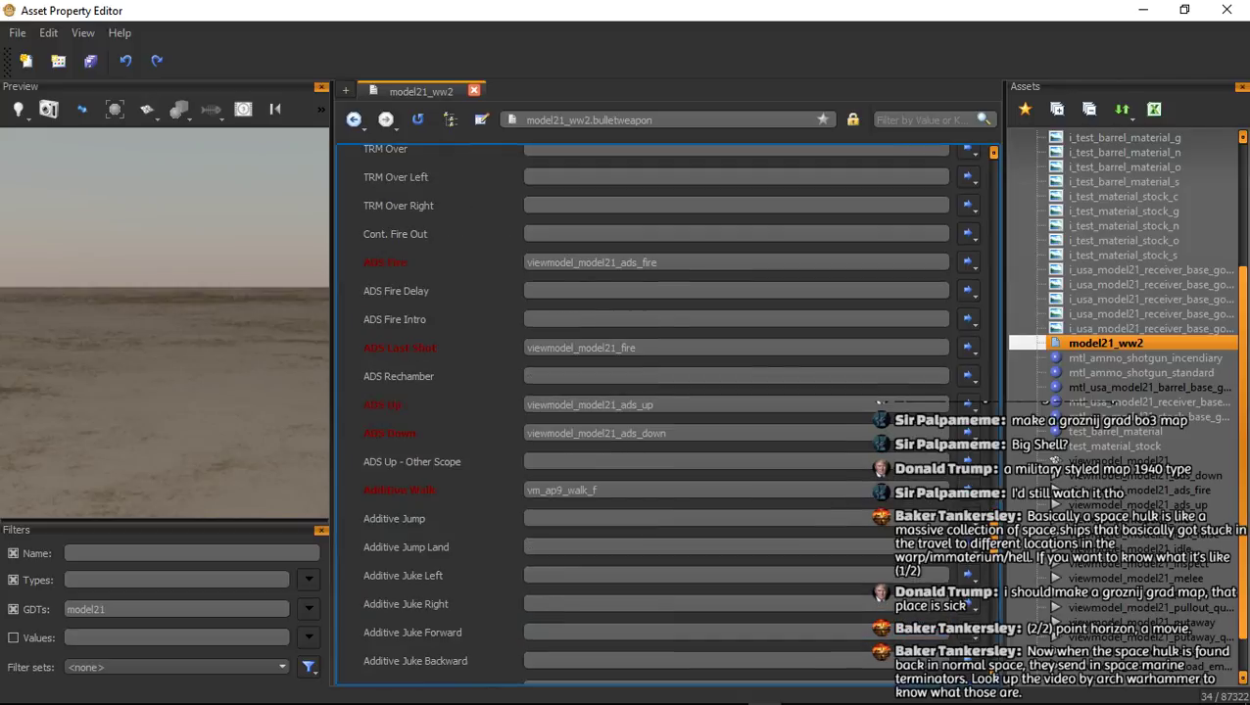
pyautogui.click(626, 547)
pyautogui.write('ju')
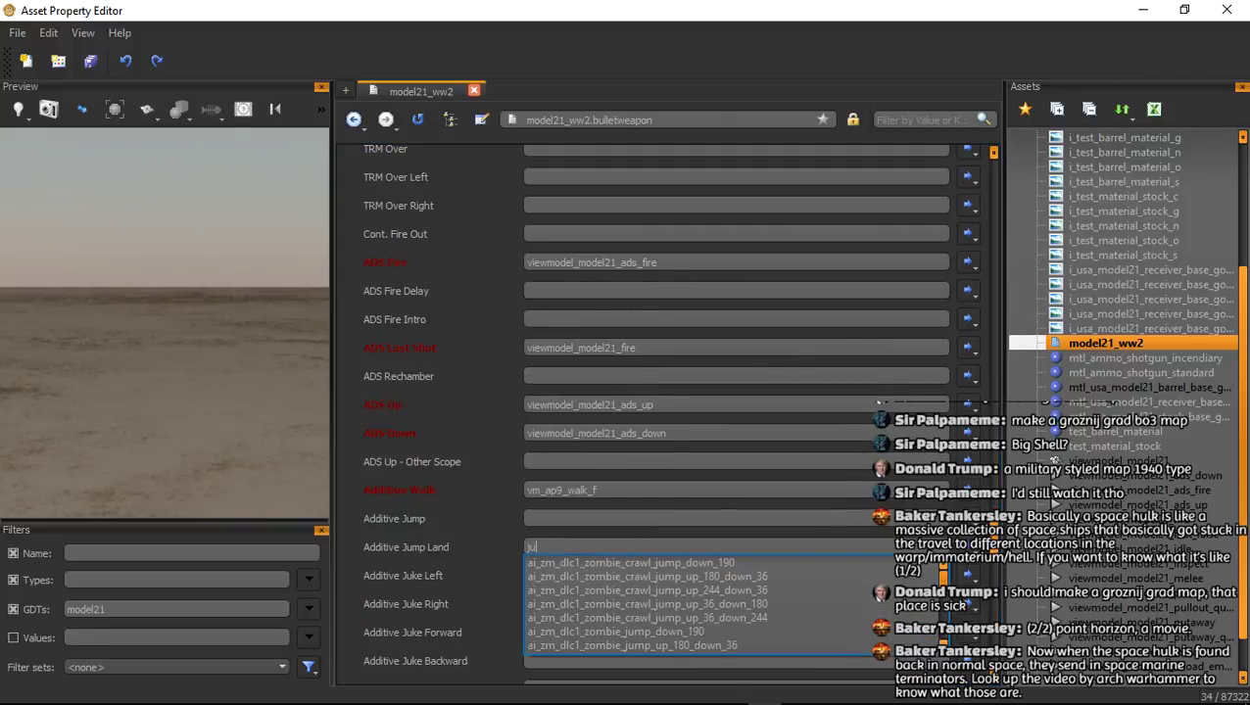
pyautogui.write('mp_land')
pyautogui.press('BackSpace')
pyautogui.write('nd')
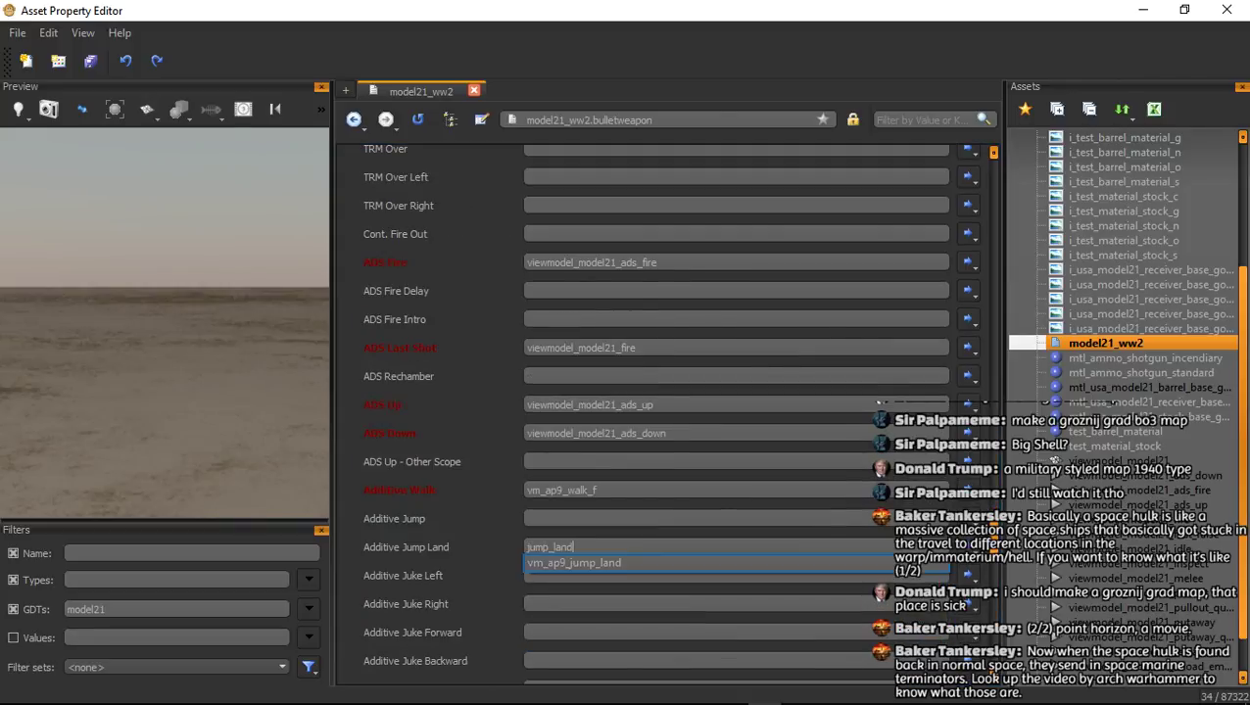
pyautogui.press('Down')
pyautogui.press('Return')
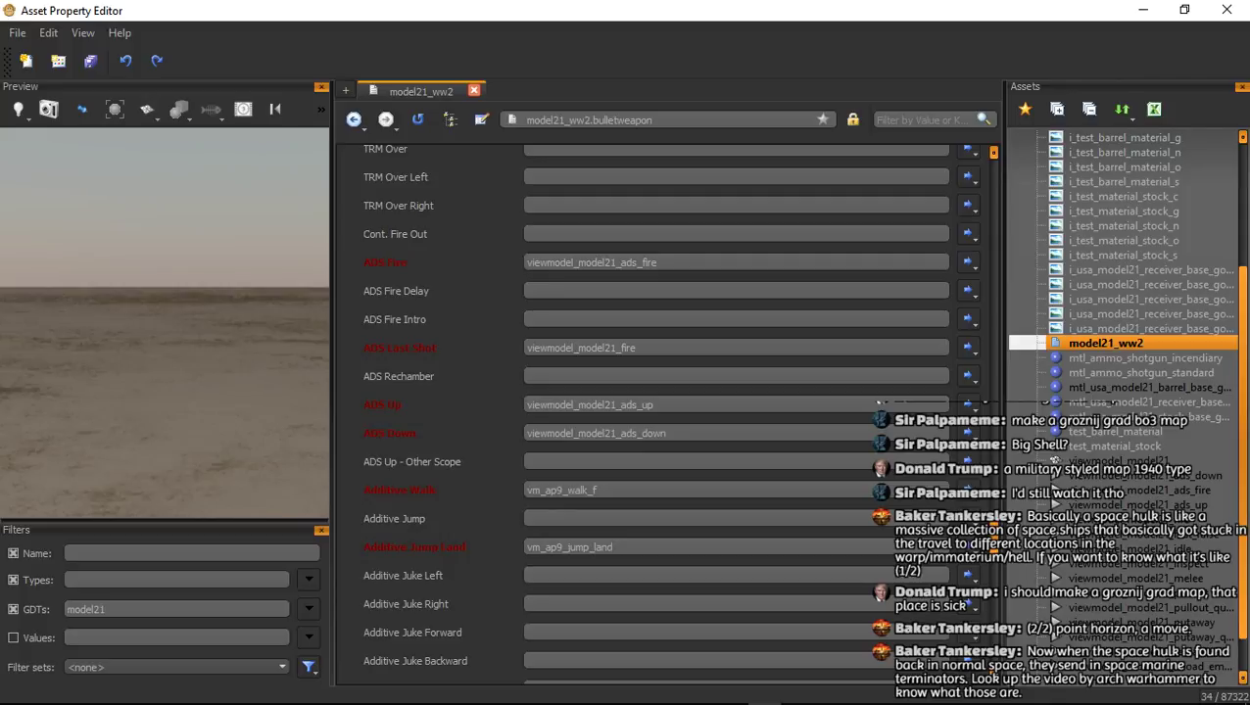
# Set the Additive Jump animation to vm_ap9_jump, based on the copied Additive Jump Land name
pyautogui.moveTo(589, 548); pyautogui.dragTo(526, 548)
pyautogui.hotkey('ctrl', 'c')
pyautogui.click(568, 519)
pyautogui.hotkey('ctrl', 'v')
pyautogui.press('Return')
# Assign vm_ap9_fall as the Additive Fall animation
pyautogui.scroll(-7, 666, 416)
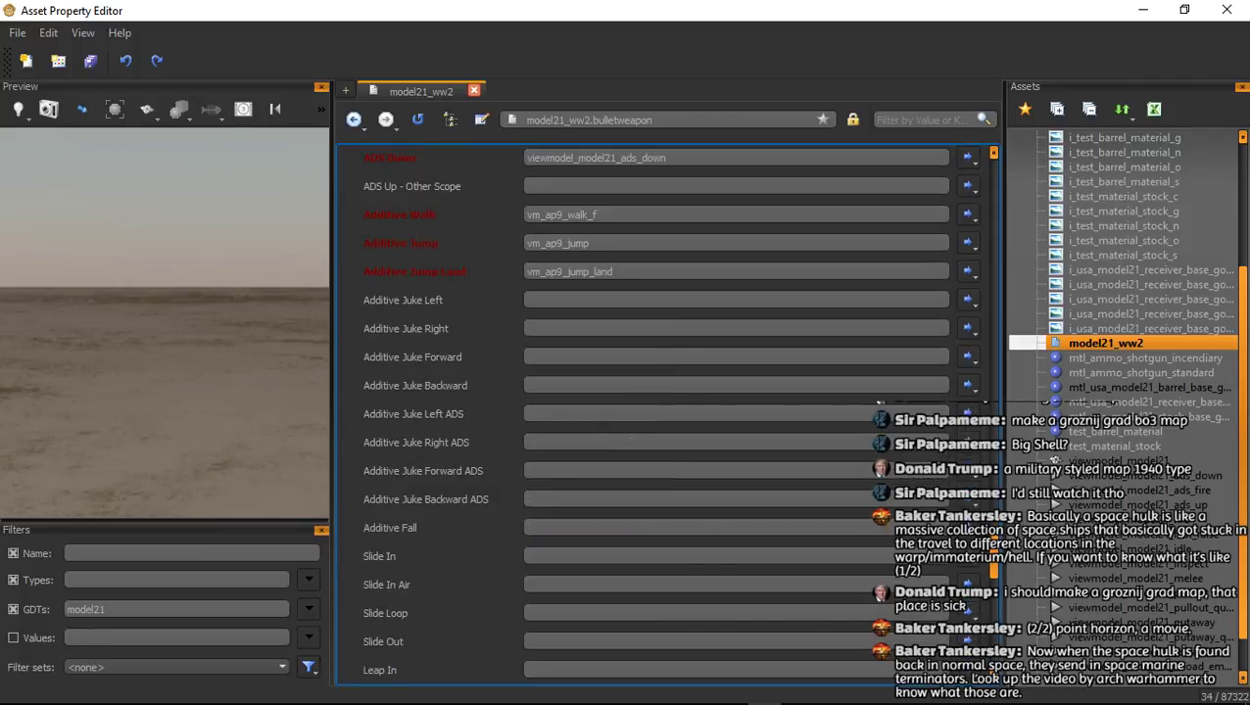
pyautogui.click(588, 527)
pyautogui.write('fall')
pyautogui.press('Down')
pyautogui.press('Down')
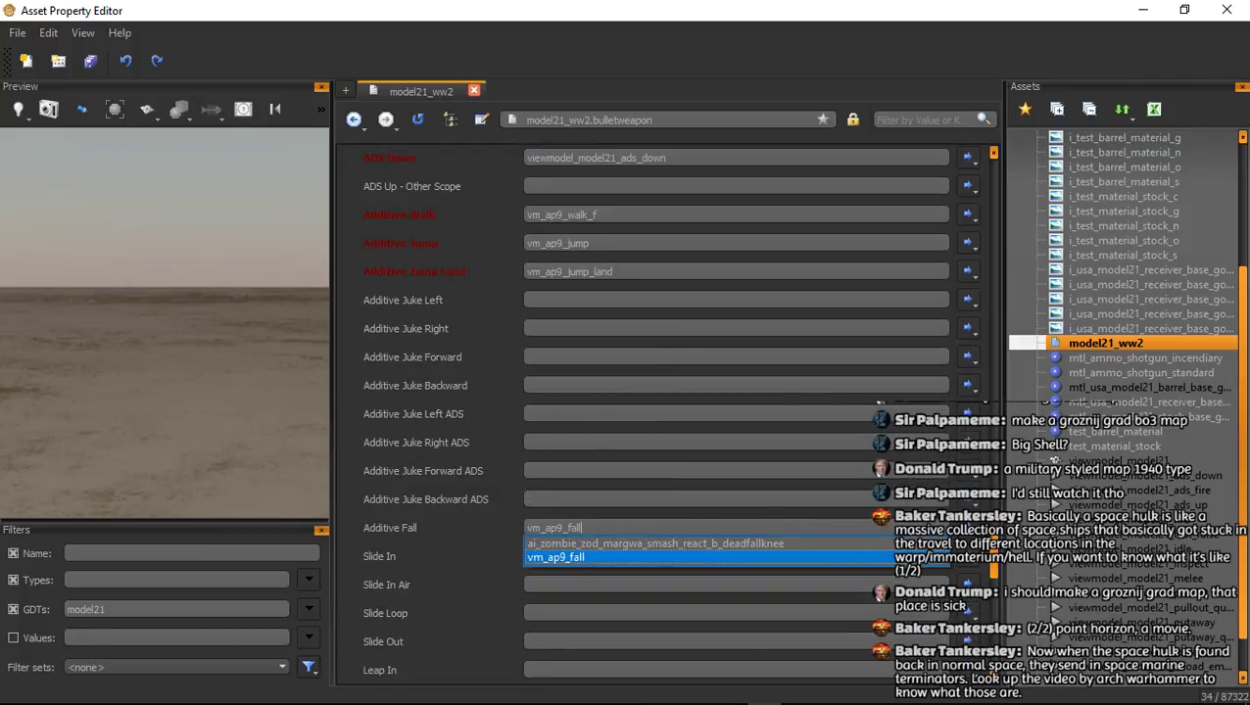
pyautogui.press('Return')
# Collapse the weapon's XAnims section and expand its Melee section
pyautogui.scroll(-5, 666, 416)
pyautogui.scroll(6, 666, 416)
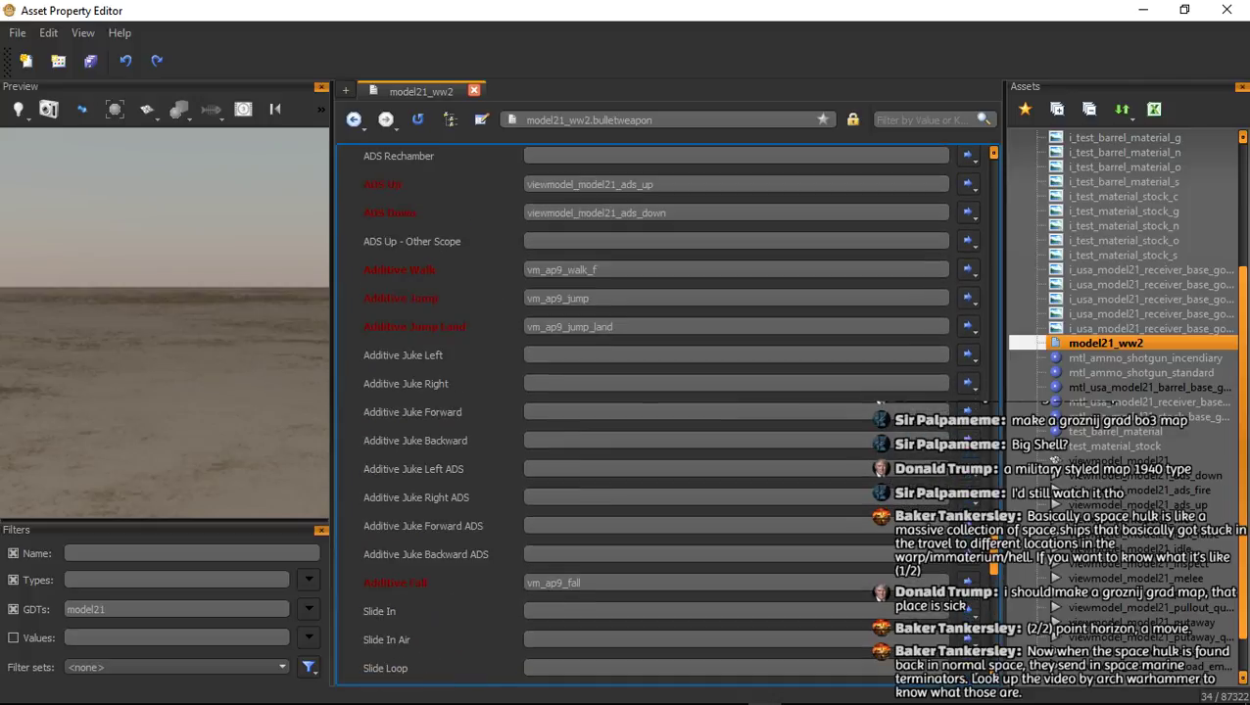
pyautogui.scroll(-12, 666, 416)
pyautogui.scroll(5, 666, 415)
pyautogui.scroll(15, 666, 415)
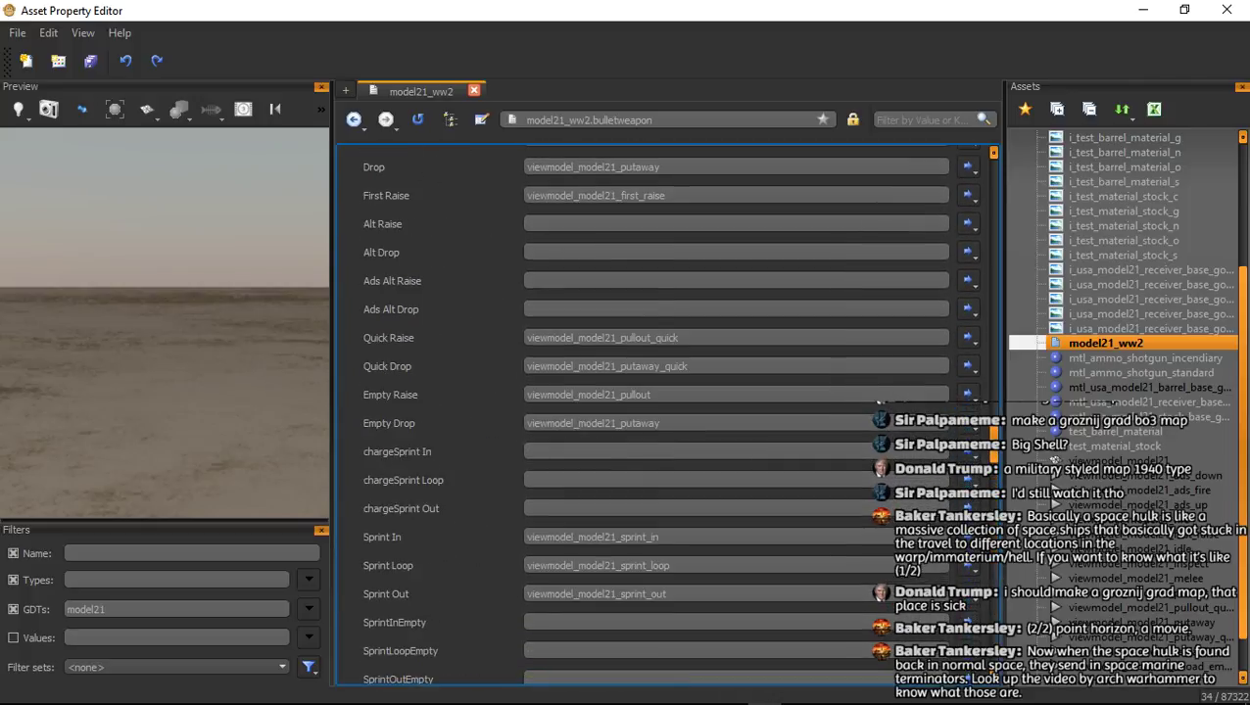
pyautogui.scroll(3, 666, 416)
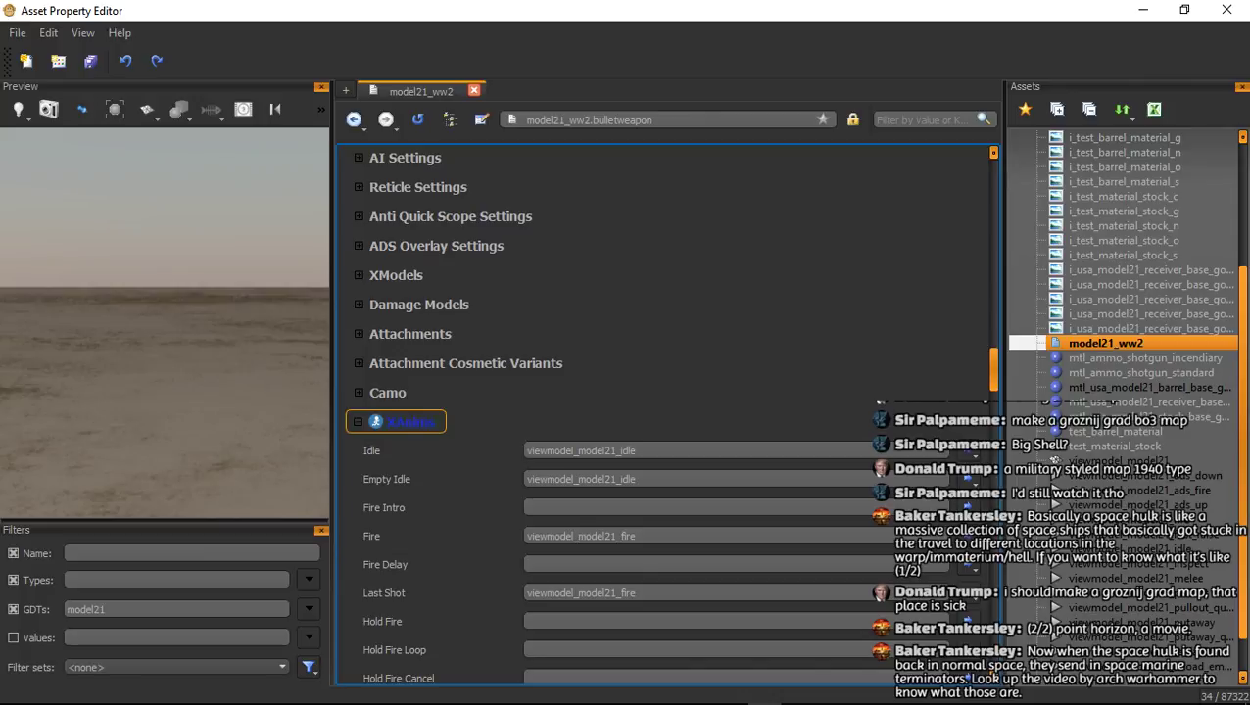
pyautogui.click(394, 421)
pyautogui.click(387, 446)
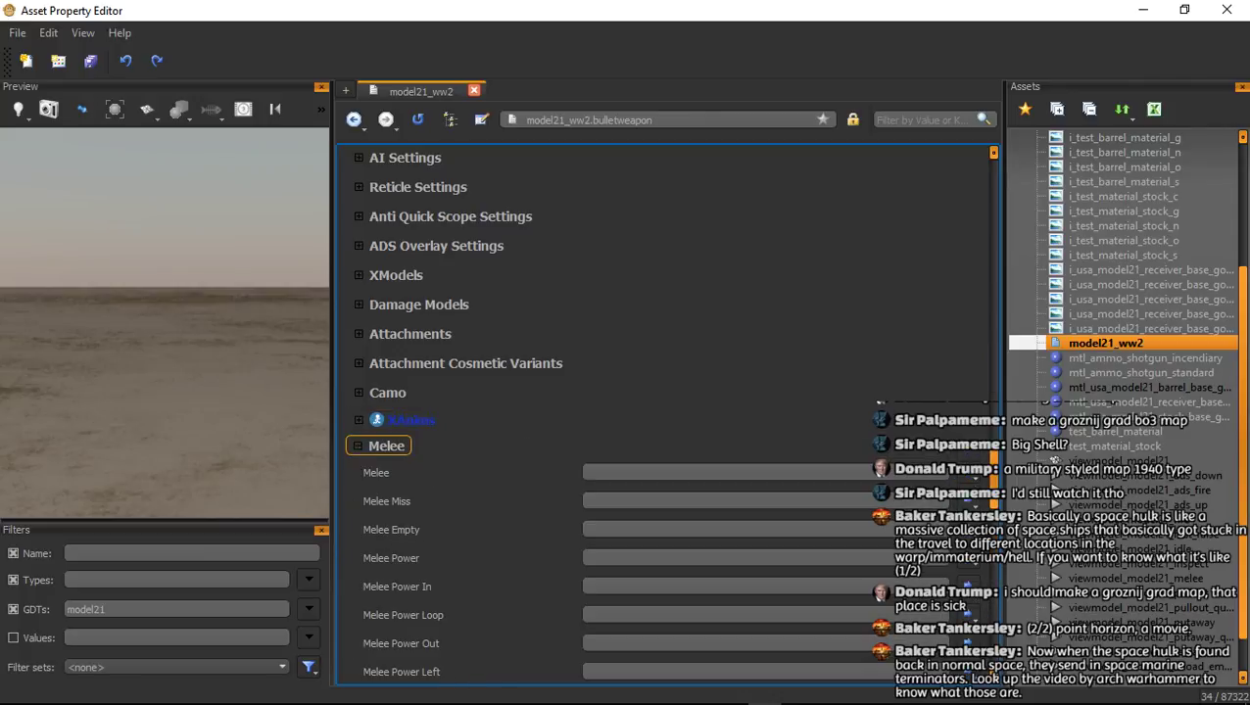
# Set the weapon's Melee animation to viewmodel_model21_melee
pyautogui.hotkey('ctrl', 'v')
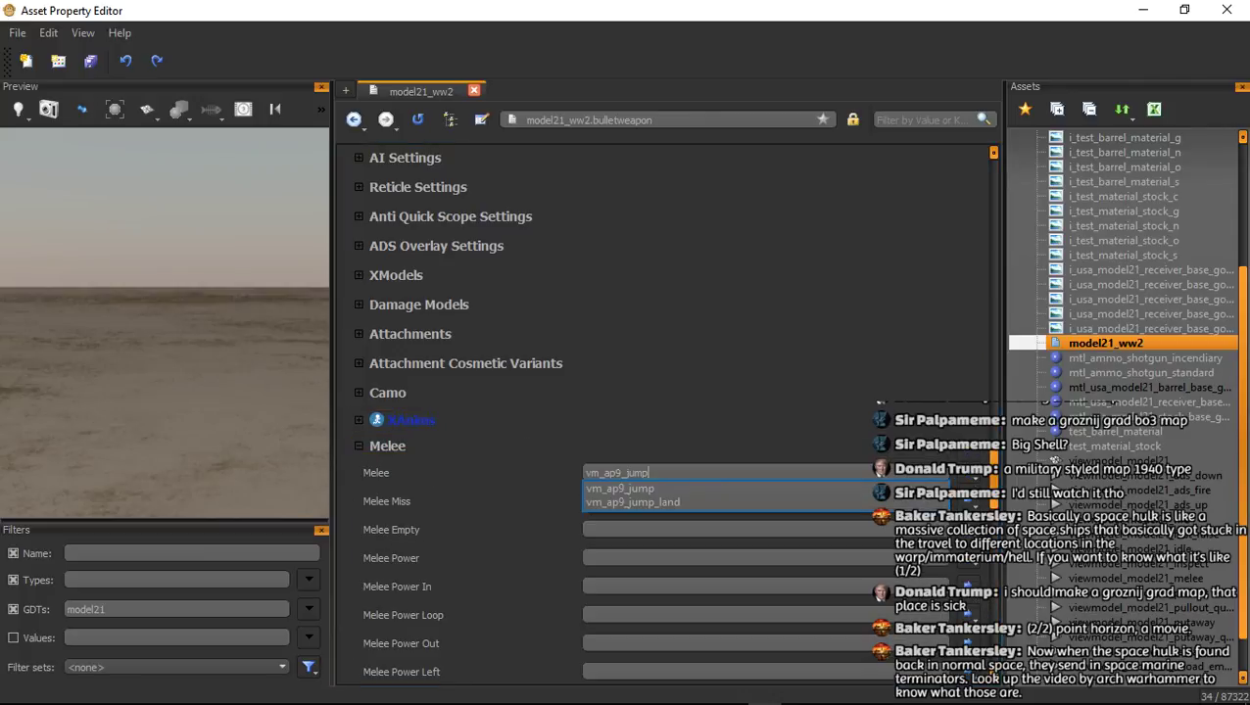
pyautogui.press('BackSpace')
pyautogui.press('BackSpace')
pyautogui.press('BackSpace')
pyautogui.press('BackSpace')
pyautogui.press('BackSpace')
pyautogui.press('BackSpace')
pyautogui.press('BackSpace')
pyautogui.press('BackSpace')
pyautogui.press('BackSpace')
pyautogui.press('BackSpace')
pyautogui.press('BackSpace')
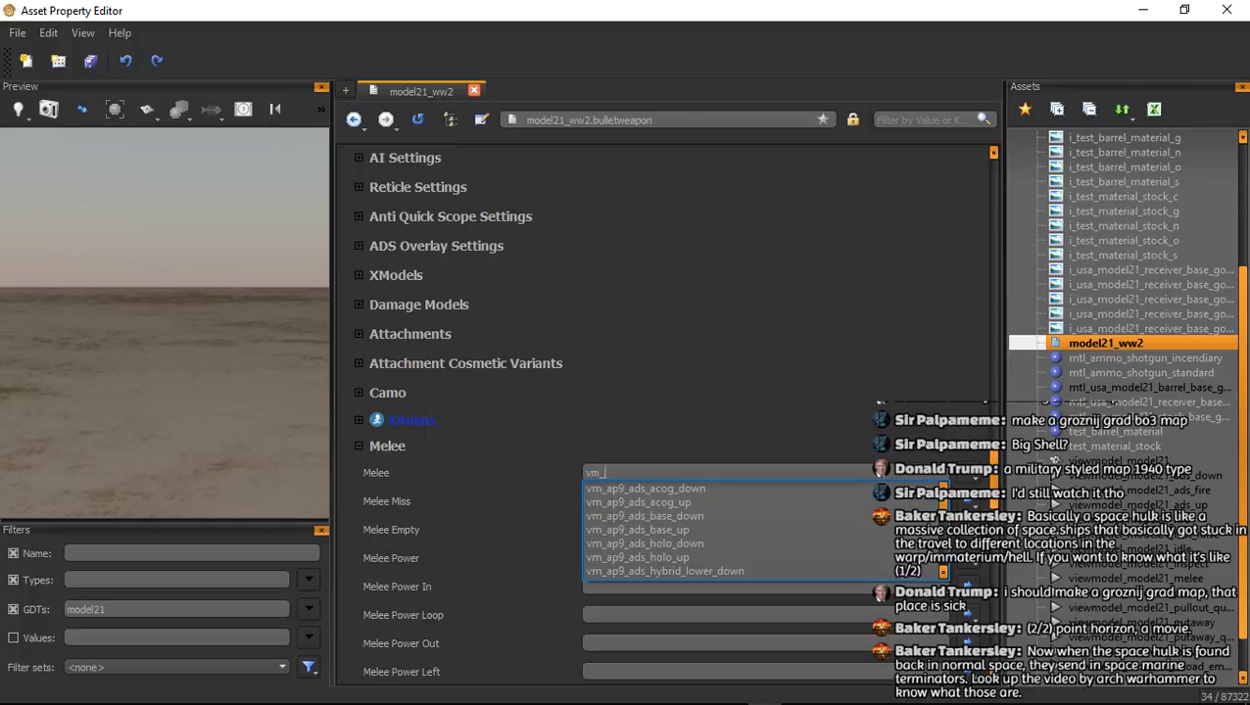
pyautogui.write('viewmodel_')
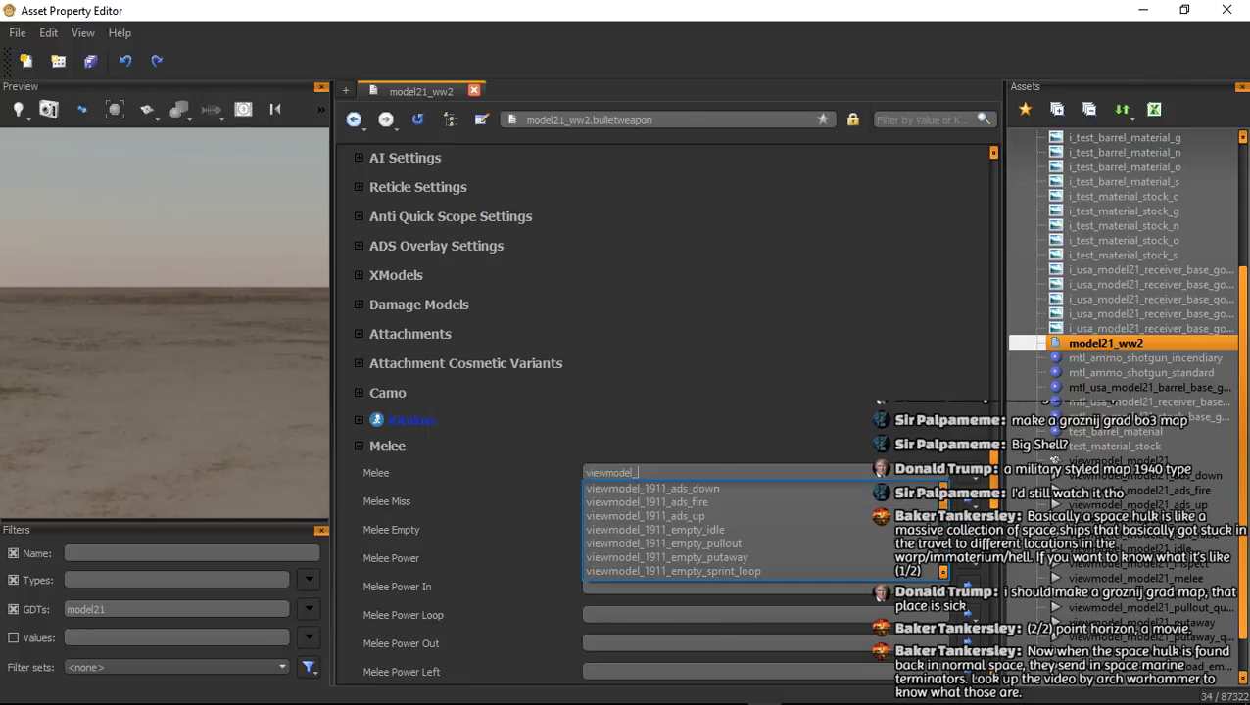
pyautogui.write('model21')
pyautogui.press('Down')
pyautogui.press('Down')
pyautogui.press('Down')
pyautogui.press('Return')
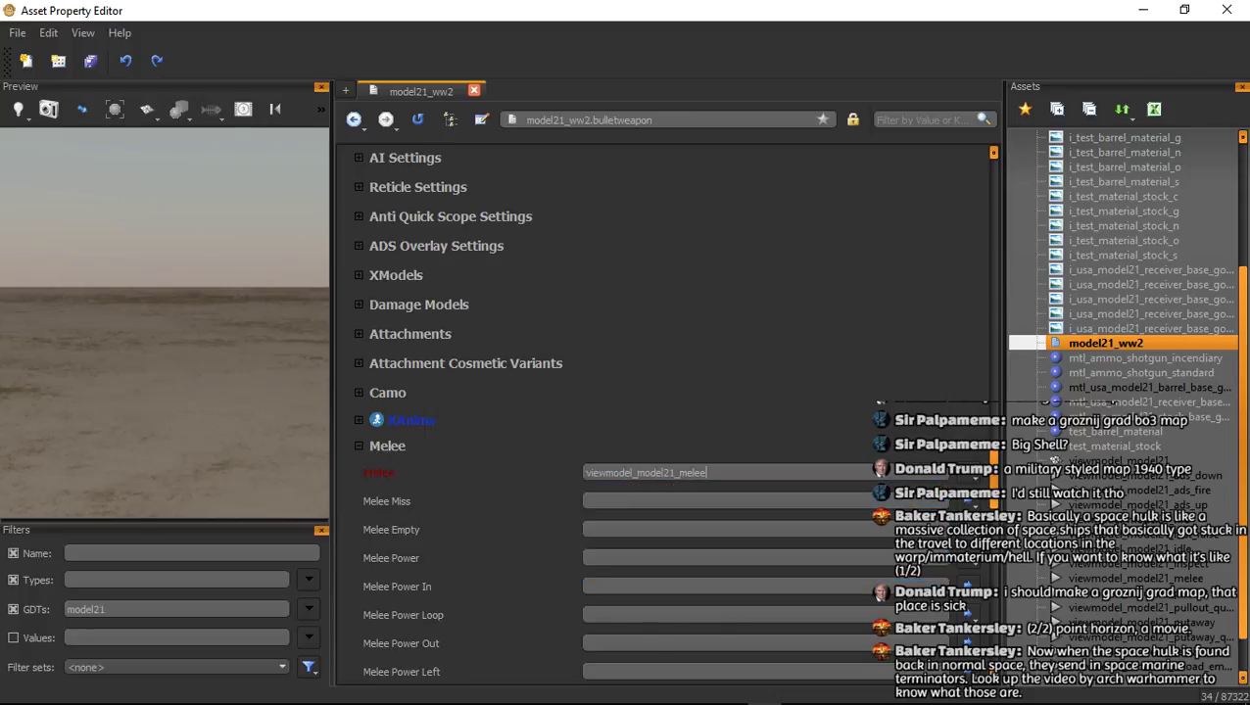
# Reuse viewmodel_model21_melee for the Melee Miss, Melee Empty, Melee Power and Melee Power In animations
pyautogui.hotkey('ctrl', 'a')
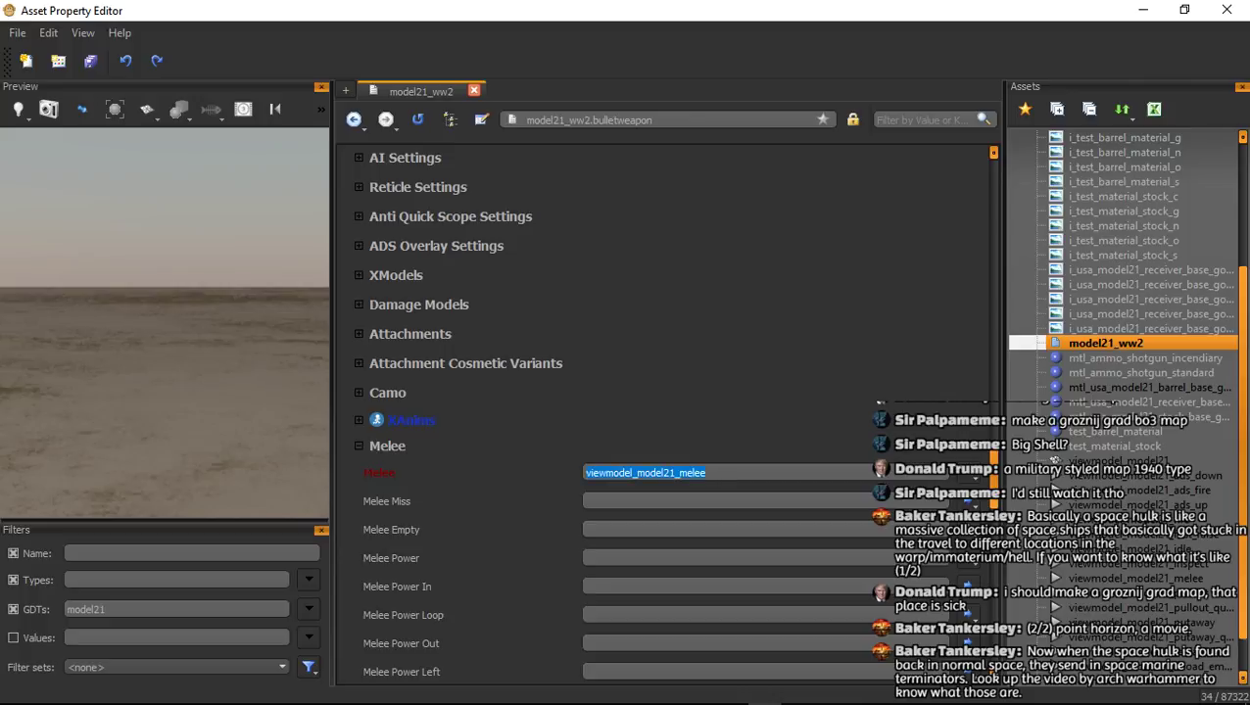
pyautogui.click(705, 501)
pyautogui.hotkey('ctrl', 'v')
pyautogui.press('Return')
pyautogui.hotkey('ctrl', 'v')
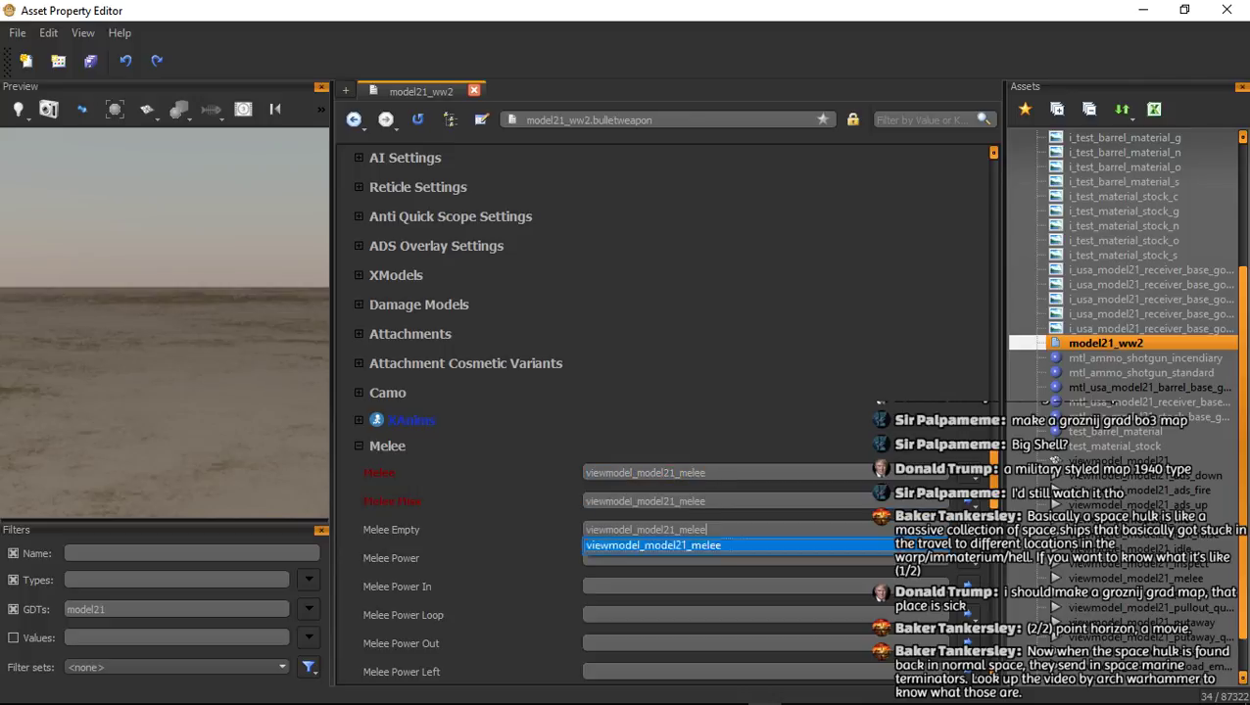
pyautogui.press('Return')
pyautogui.hotkey('ctrl', 'v')
pyautogui.press('Return')
pyautogui.hotkey('ctrl', 'v')
pyautogui.press('Return')
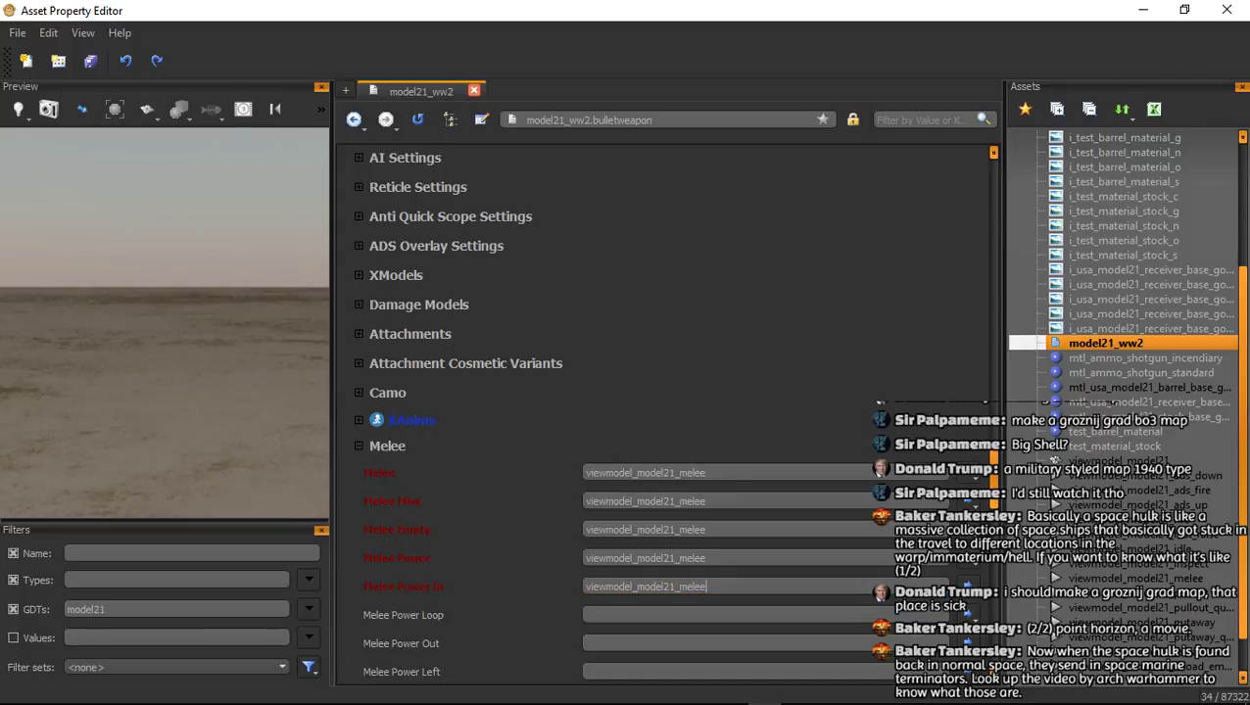
# Collapse Melee, expand the weapon's FX section, and open toggleaction_zm.bulletweapon in a new tab as reference
pyautogui.click(386, 446)
pyautogui.click(377, 504)
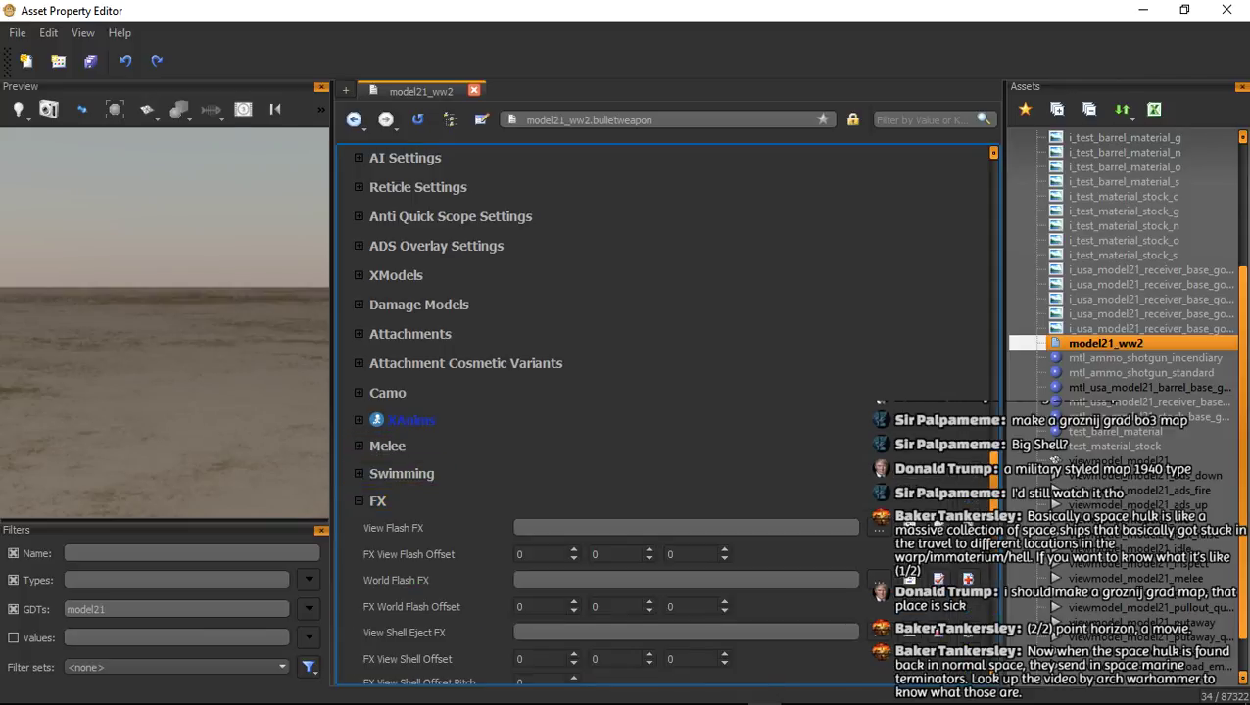
pyautogui.click(345, 91)
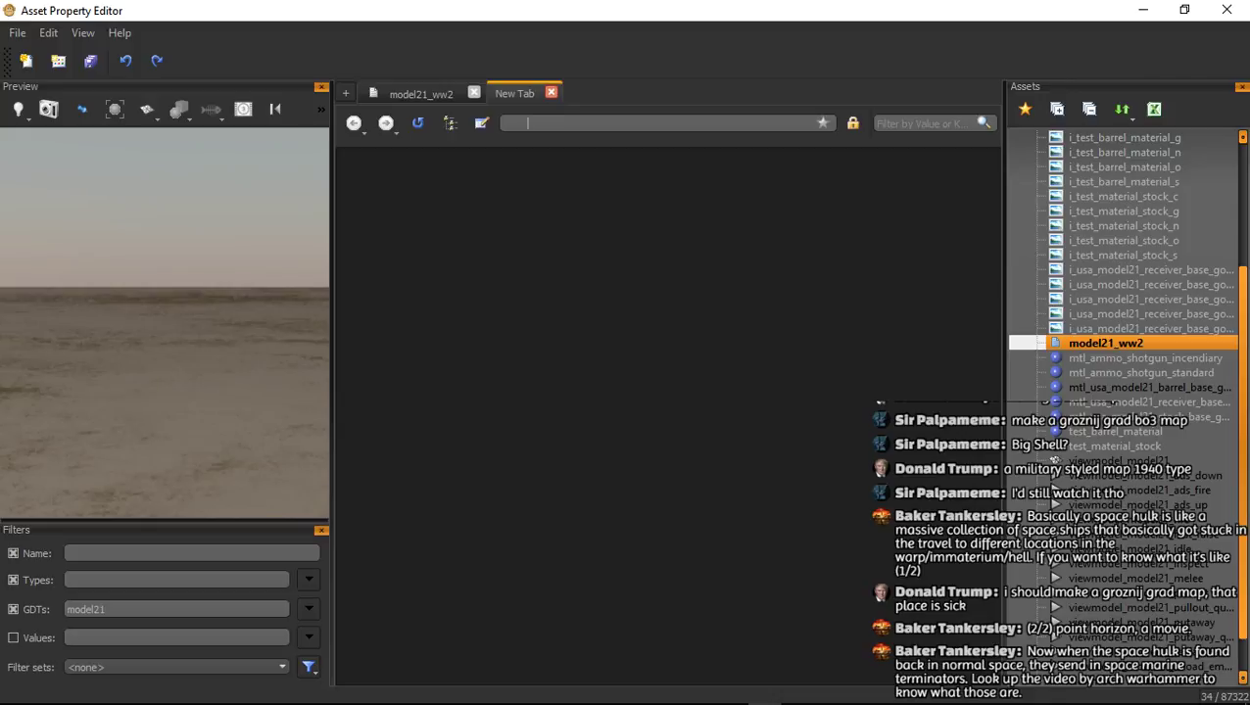
pyautogui.write('toggel')
pyautogui.write('action')
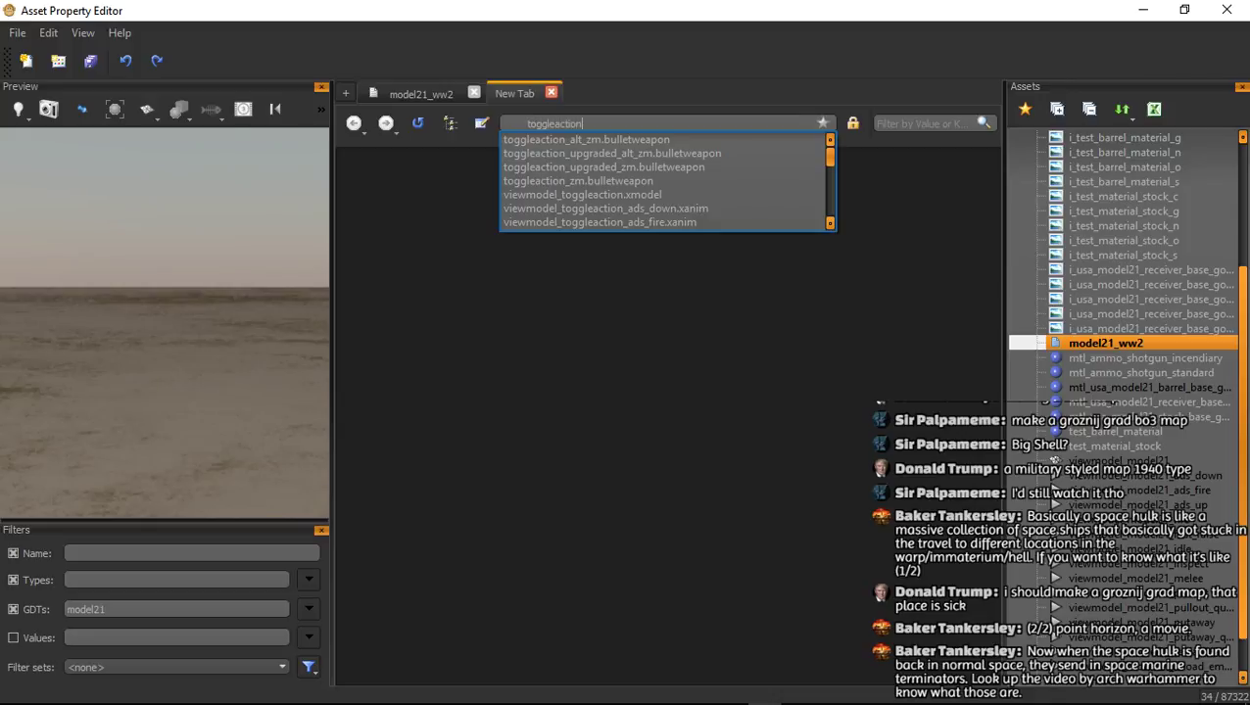
pyautogui.press('Down')
pyautogui.press('Down')
pyautogui.press('Down')
pyautogui.press('Down')
pyautogui.press('Return')
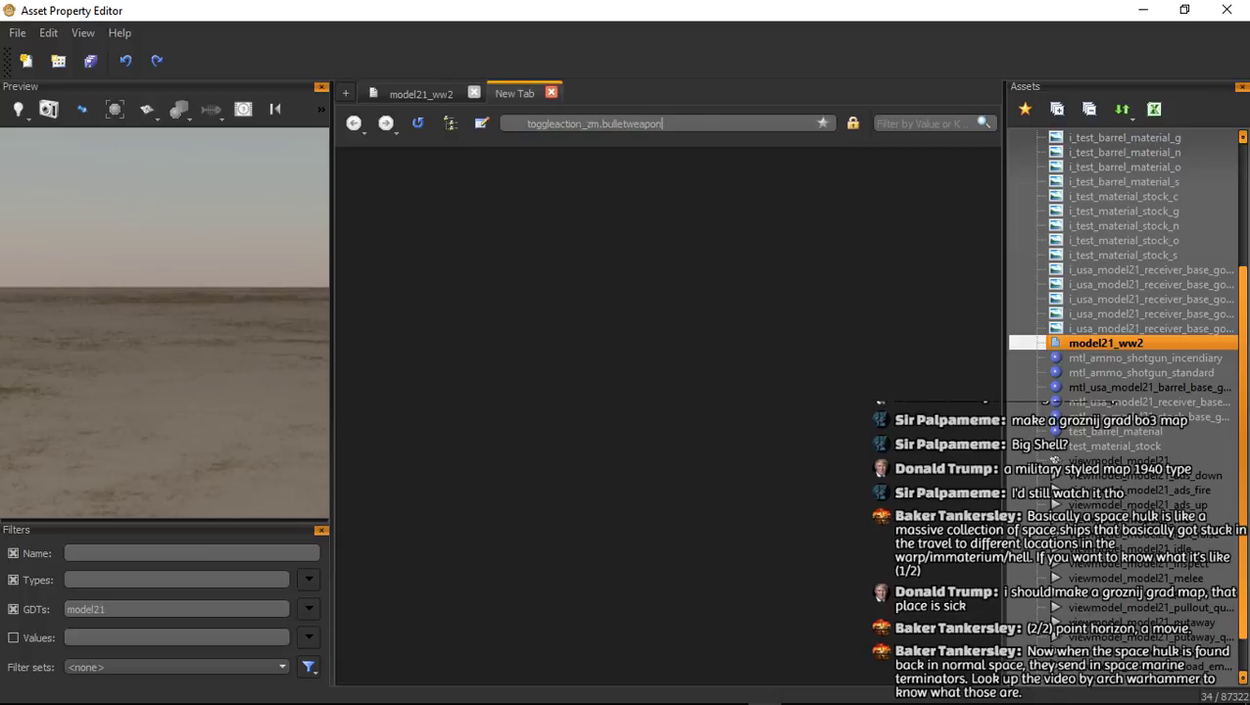
# Copy the View Flash FX path fx\weapon\fx_muz_lg_shtgun_1p.efx from toggleaction_zm into model21_ww2
pyautogui.scroll(-2, 669, 416)
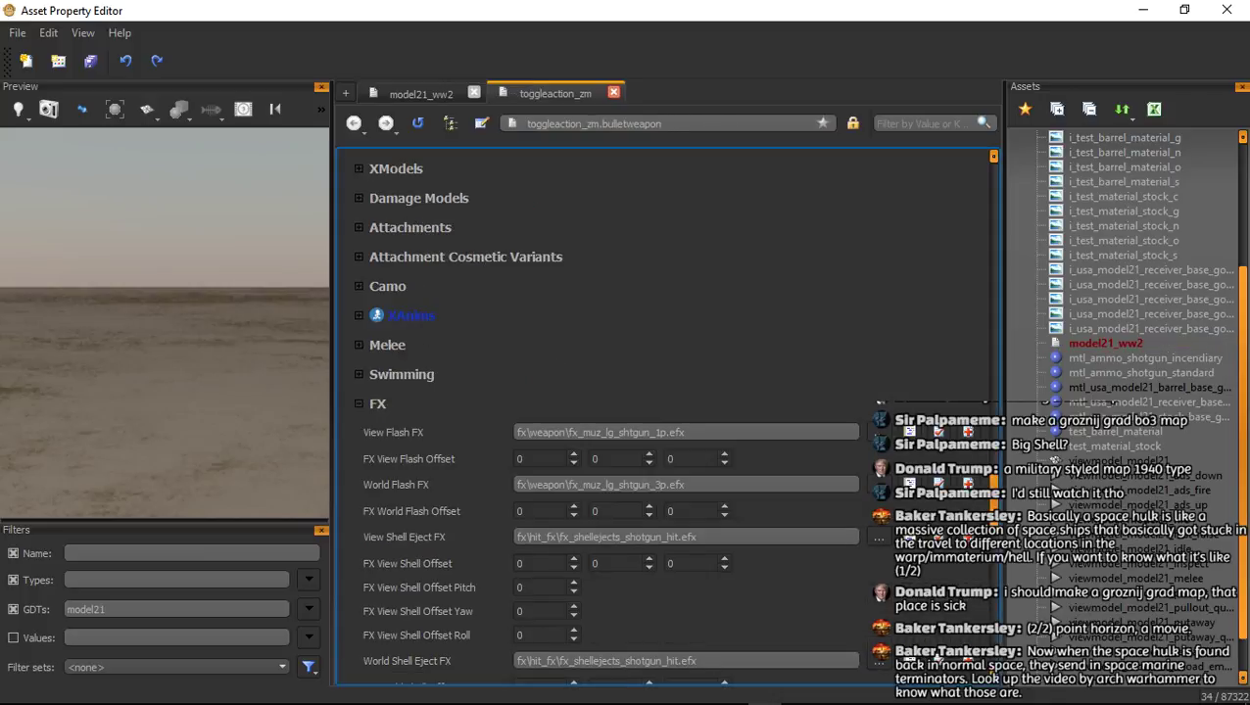
pyautogui.moveTo(689, 432); pyautogui.dragTo(516, 432)
pyautogui.hotkey('ctrl', 'c')
pyautogui.click(421, 94)
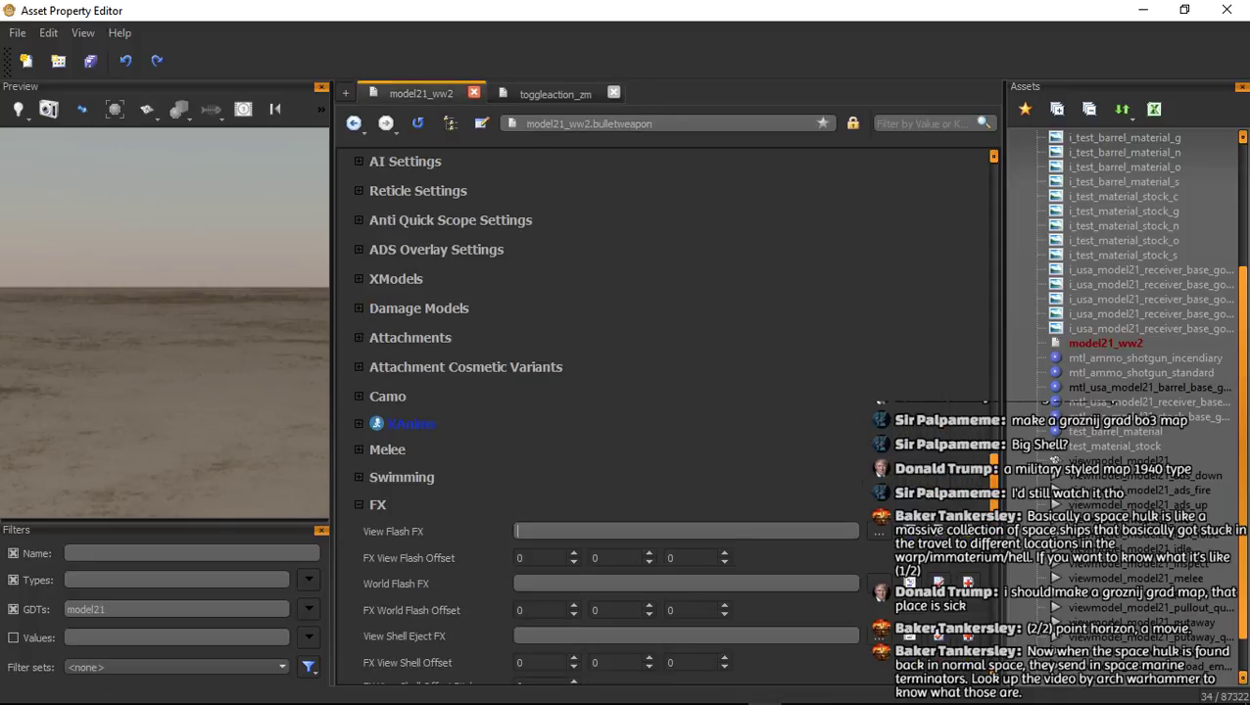
pyautogui.hotkey('ctrl', 'v')
# Copy the World Flash FX path fx\weapon\fx_muz_lg_shtgun_3p.efx from toggleaction_zm into model21_ww2 and collapse its FX section
pyautogui.click(555, 94)
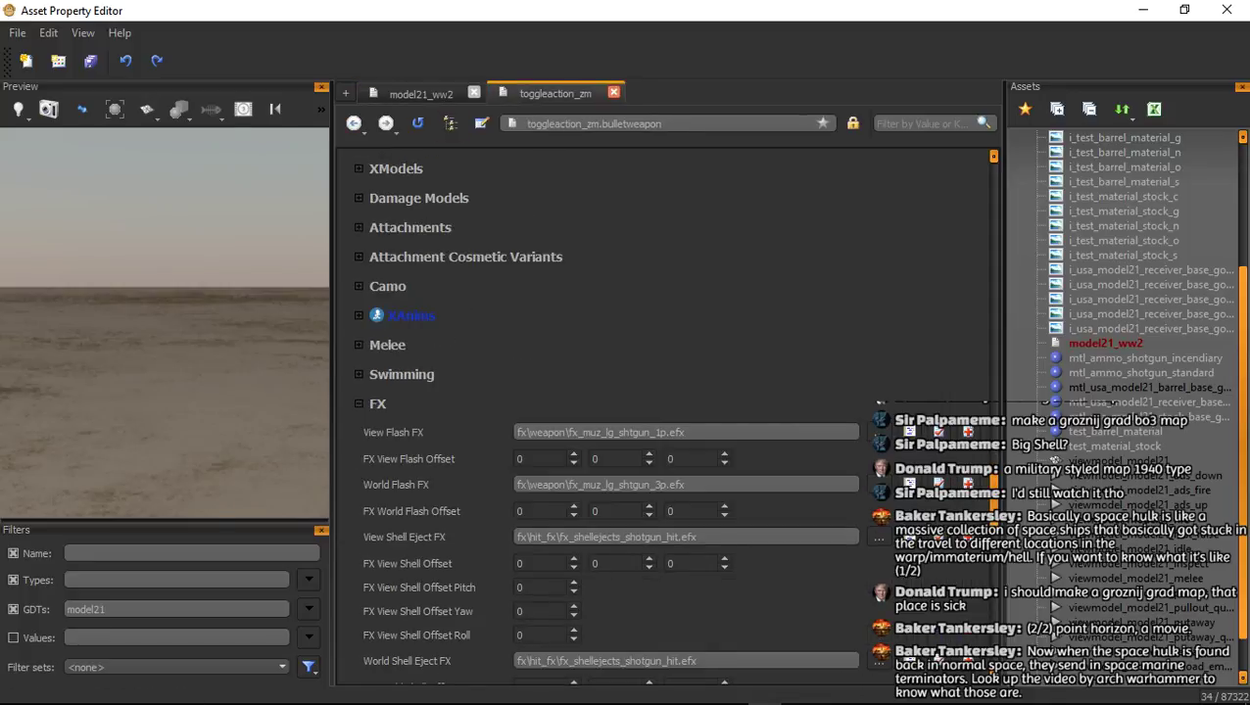
pyautogui.moveTo(689, 485); pyautogui.dragTo(517, 484)
pyautogui.hotkey('ctrl', 'c')
pyautogui.click(422, 94)
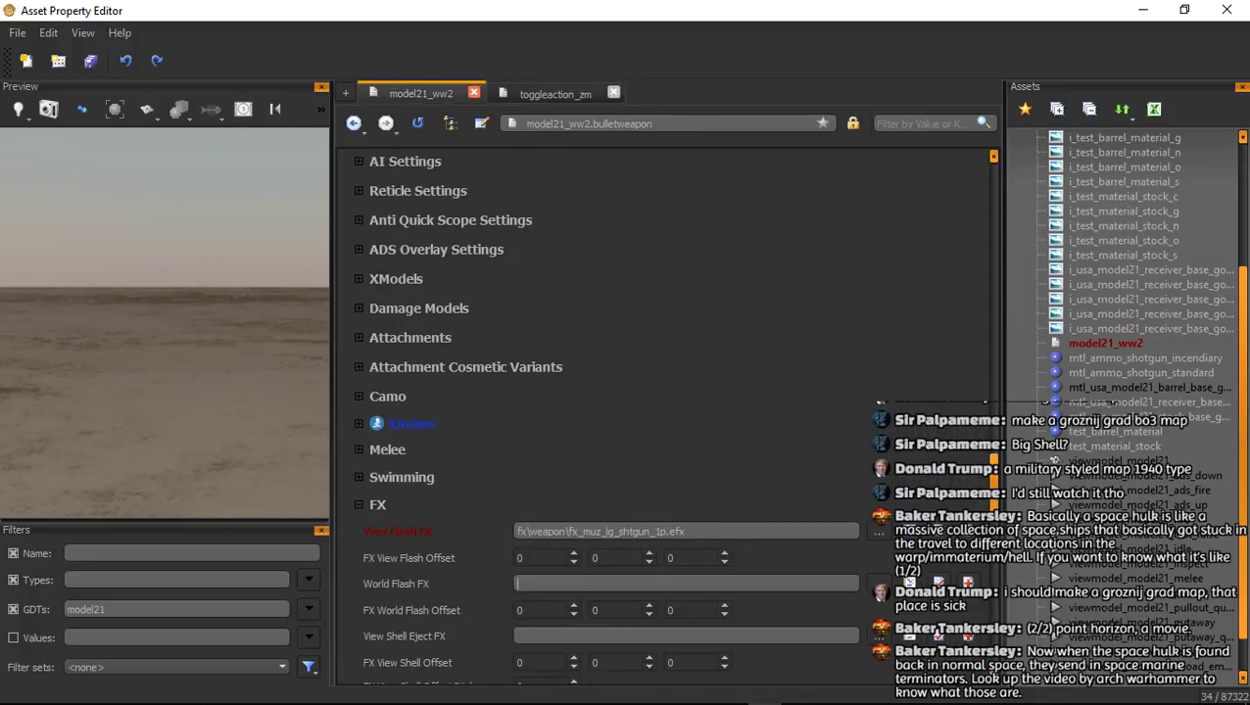
pyautogui.hotkey('ctrl', 'v')
pyautogui.scroll(-3, 669, 416)
pyautogui.click(588, 471)
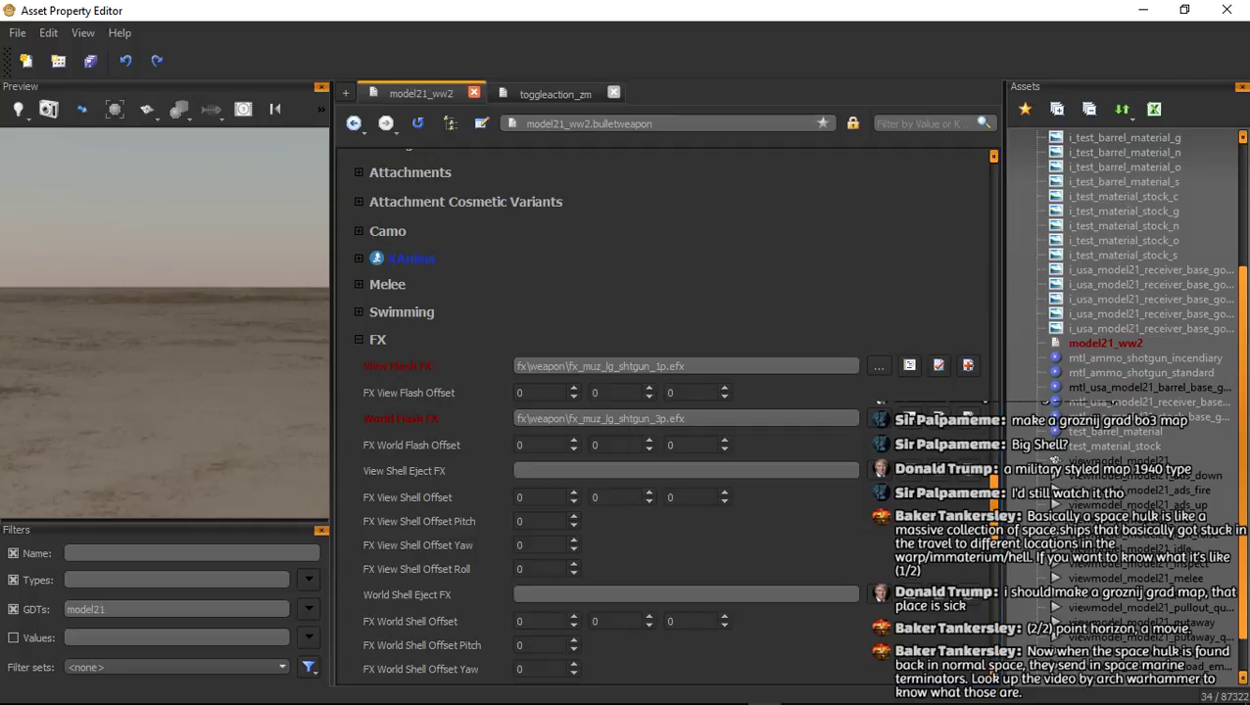
pyautogui.click(548, 318)
pyautogui.click(376, 339)
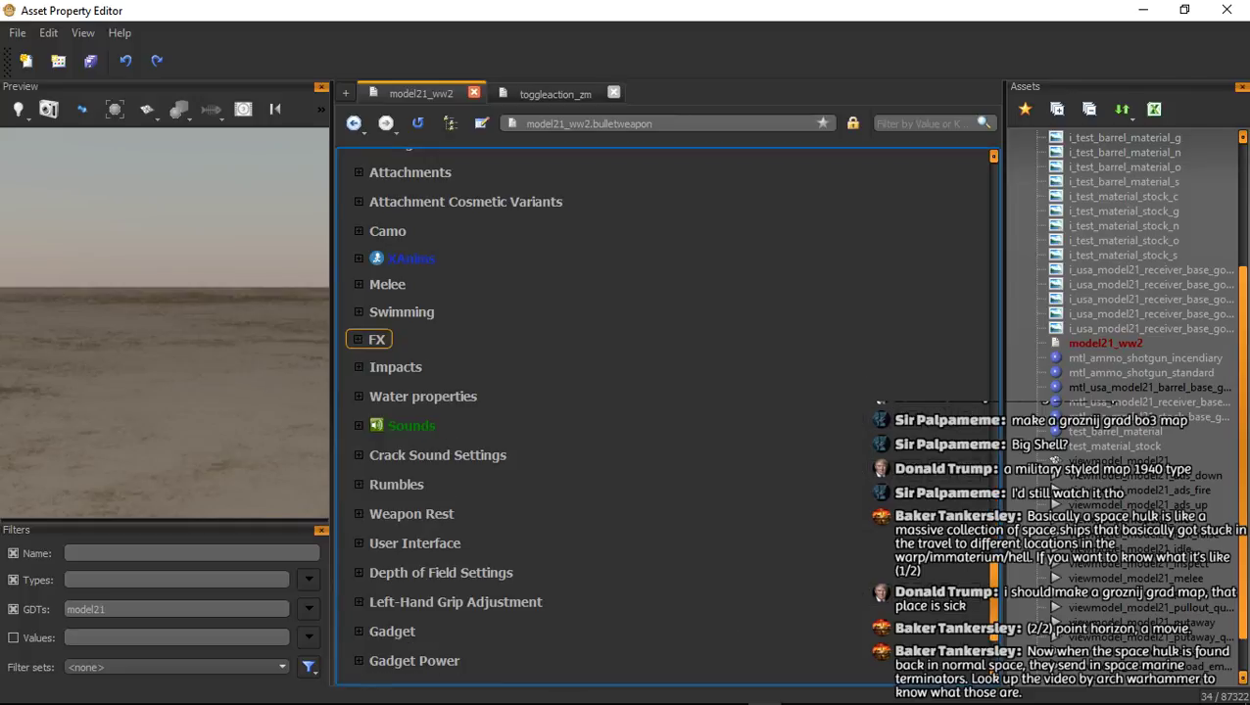
# In the Impacts section, set the Enter Impacts FX Table to bullet_small_enter and the Exit Impacts FX Table to bullet_small_exit
pyautogui.click(395, 366)
pyautogui.write('bul')
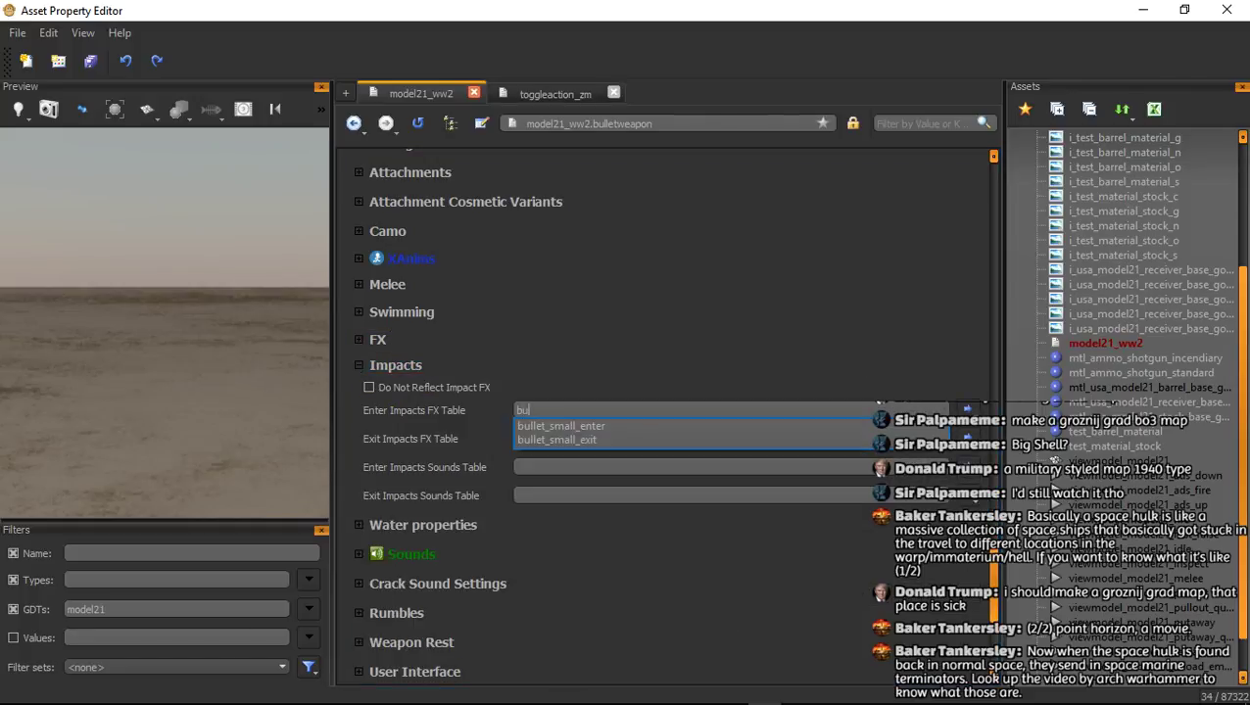
pyautogui.press('Down')
pyautogui.press('Return')
pyautogui.press('Tab')
pyautogui.write('bul')
pyautogui.press('Down')
pyautogui.press('Down')
pyautogui.press('Return')
pyautogui.press('Tab')
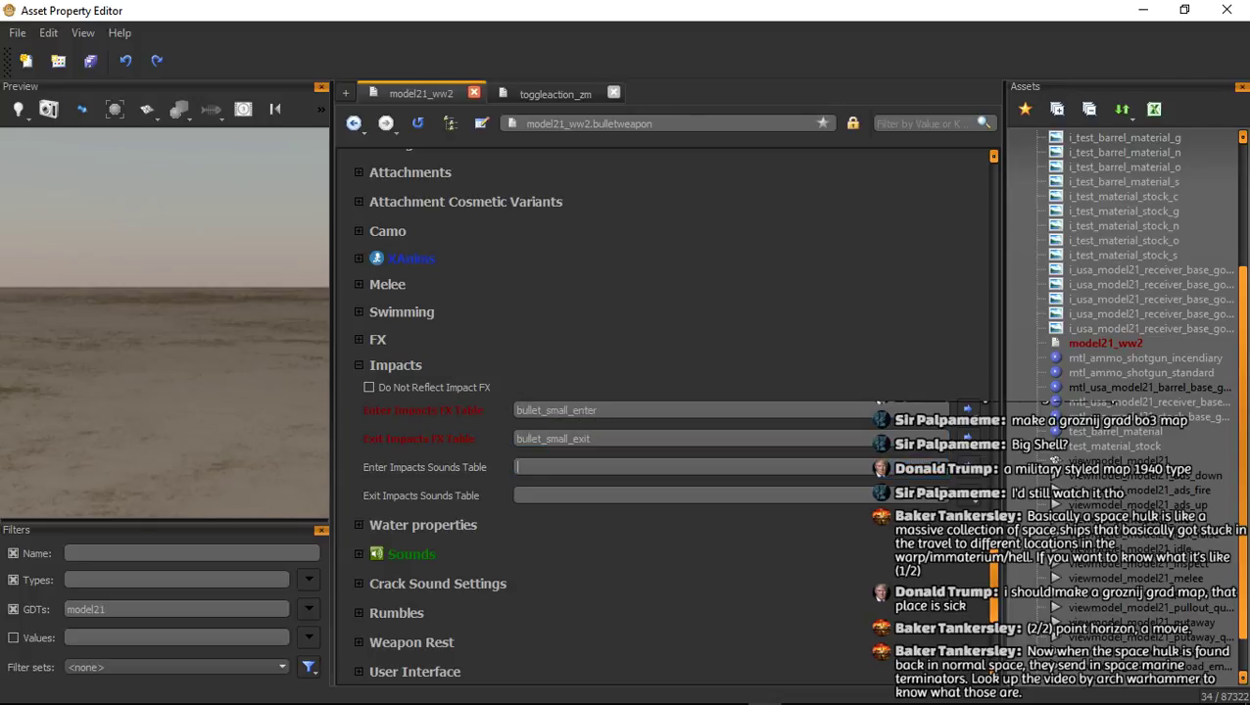
# Set the Enter Impacts Sounds Table to bullet_impact
pyautogui.write('bul')
pyautogui.press('Down')
pyautogui.press('Down')
pyautogui.press('Return')
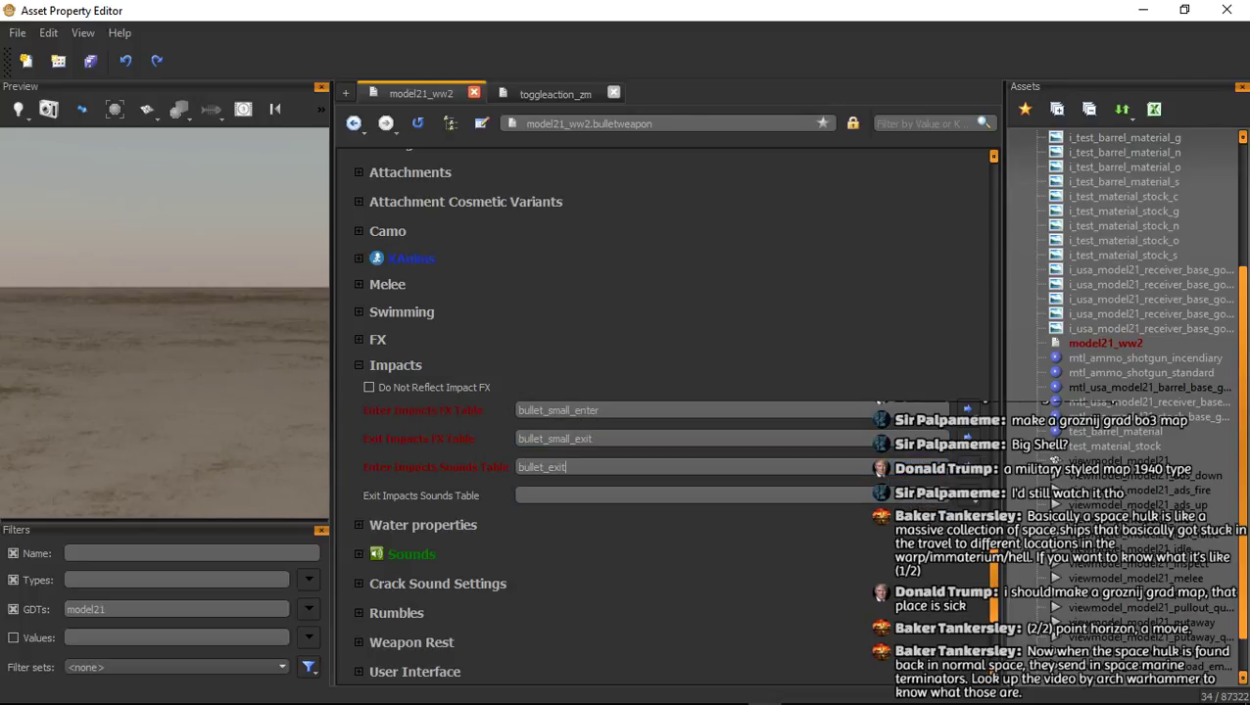
pyautogui.press('BackSpace')
pyautogui.press('BackSpace')
pyautogui.press('BackSpace')
pyautogui.press('BackSpace')
pyautogui.press('Down')
pyautogui.press('Down')
pyautogui.press('Down')
pyautogui.press('Return')
# Set the Exit Impacts Sounds Table to bullet_exit and collapse the Impacts section
pyautogui.write('bul')
pyautogui.press('Down')
pyautogui.press('Return')
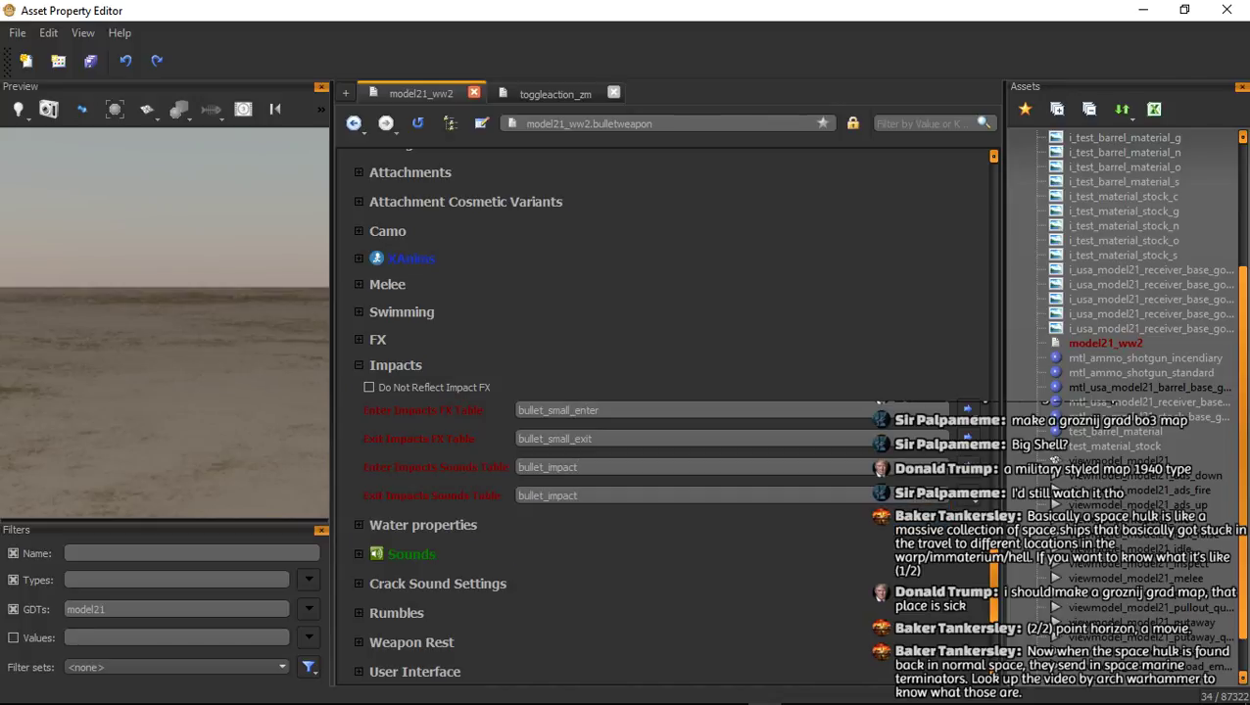
pyautogui.press('BackSpace')
pyautogui.press('BackSpace')
pyautogui.press('BackSpace')
pyautogui.press('BackSpace')
pyautogui.press('BackSpace')
pyautogui.press('BackSpace')
pyautogui.press('Down')
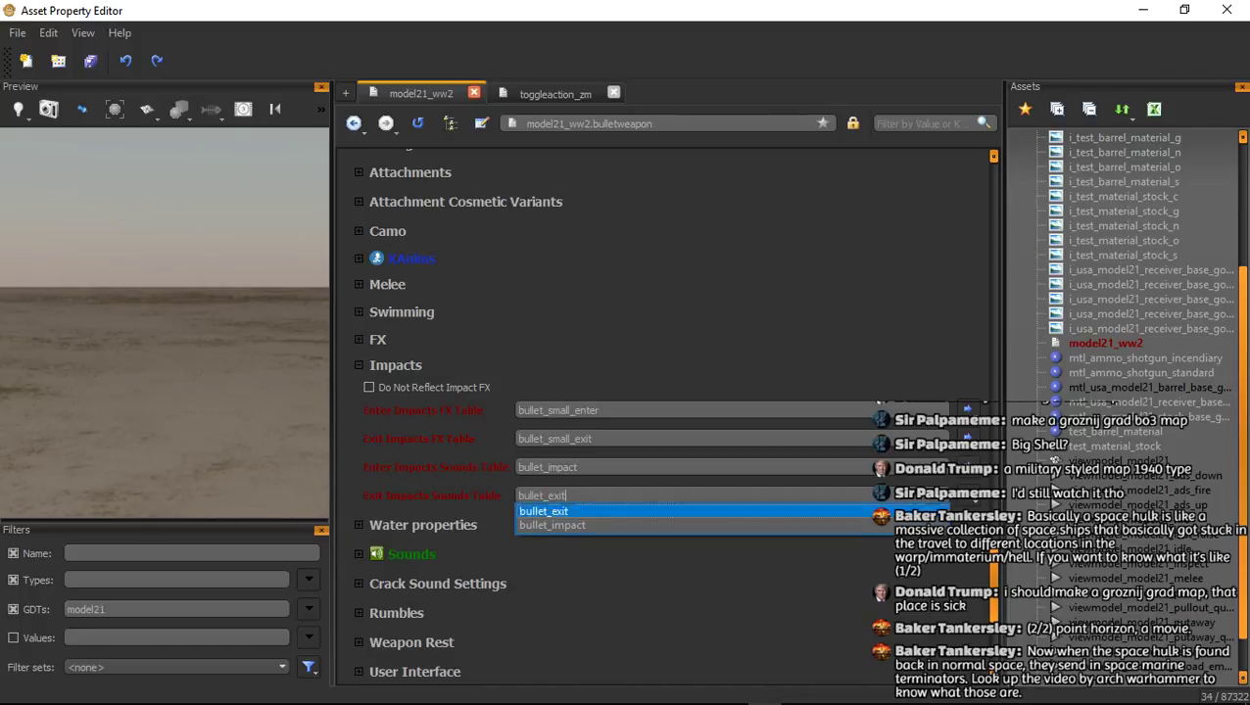
pyautogui.press('Return')
pyautogui.click(392, 365)
# Expand the weapon's Sounds section and set sharedWeaponSounds to smg
pyautogui.click(402, 391)
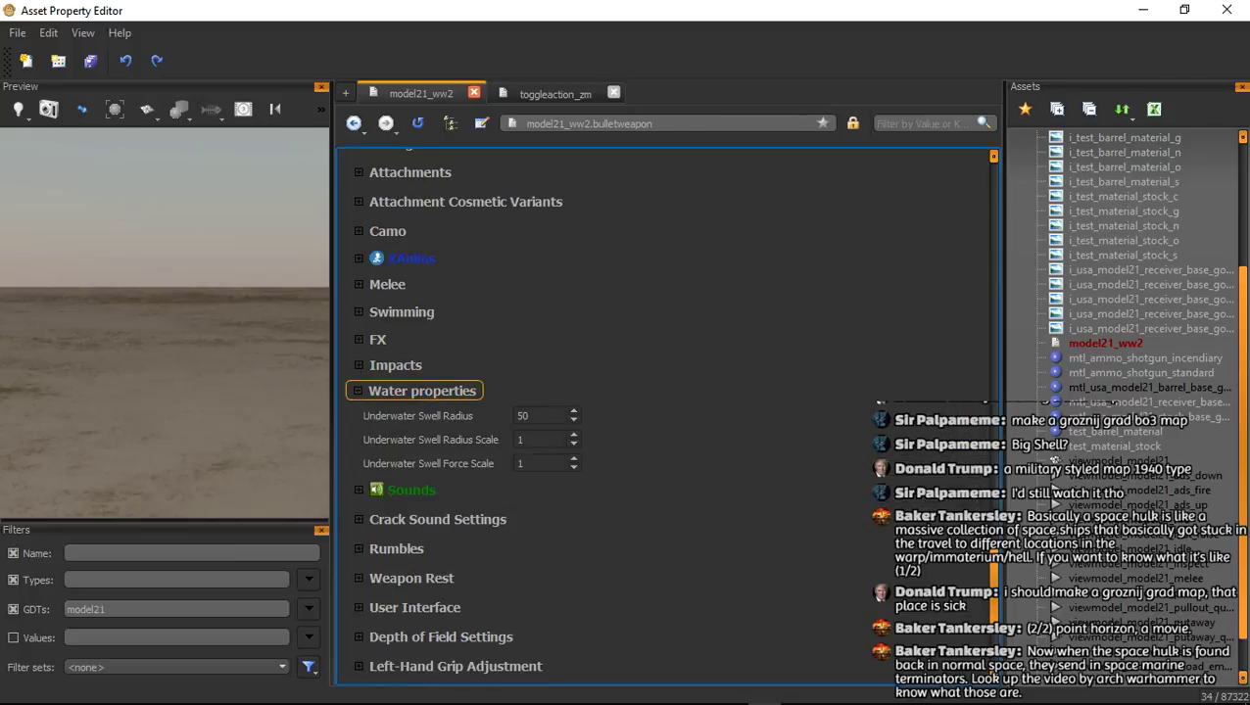
pyautogui.click(416, 391)
pyautogui.click(409, 417)
pyautogui.click(608, 443)
pyautogui.write('s')
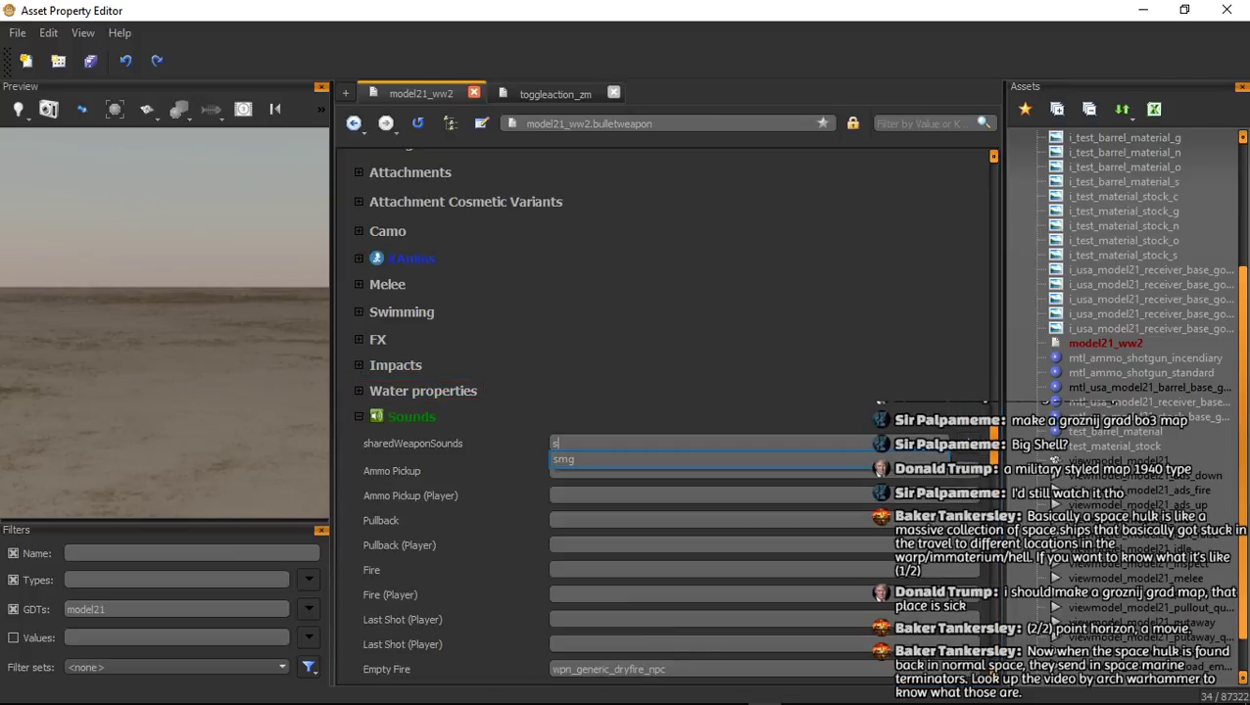
pyautogui.press('Down')
pyautogui.press('Return')
pyautogui.scroll(-4, 666, 416)
pyautogui.scroll(2, 666, 416)
pyautogui.scroll(-1, 666, 416)
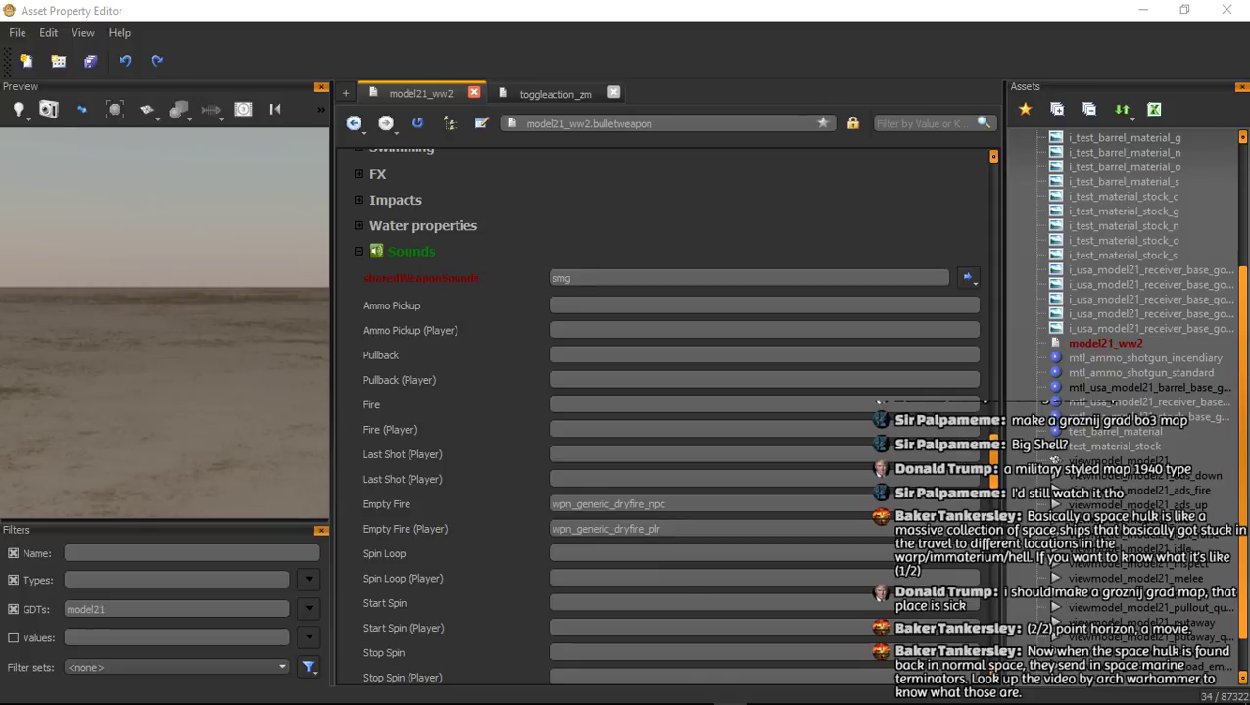
# Set the Fire sound to wpn_model21_fire_npc and the Fire (Player) sound to wpn_model21_fire_plr
pyautogui.hotkey('ctrl', 'v')
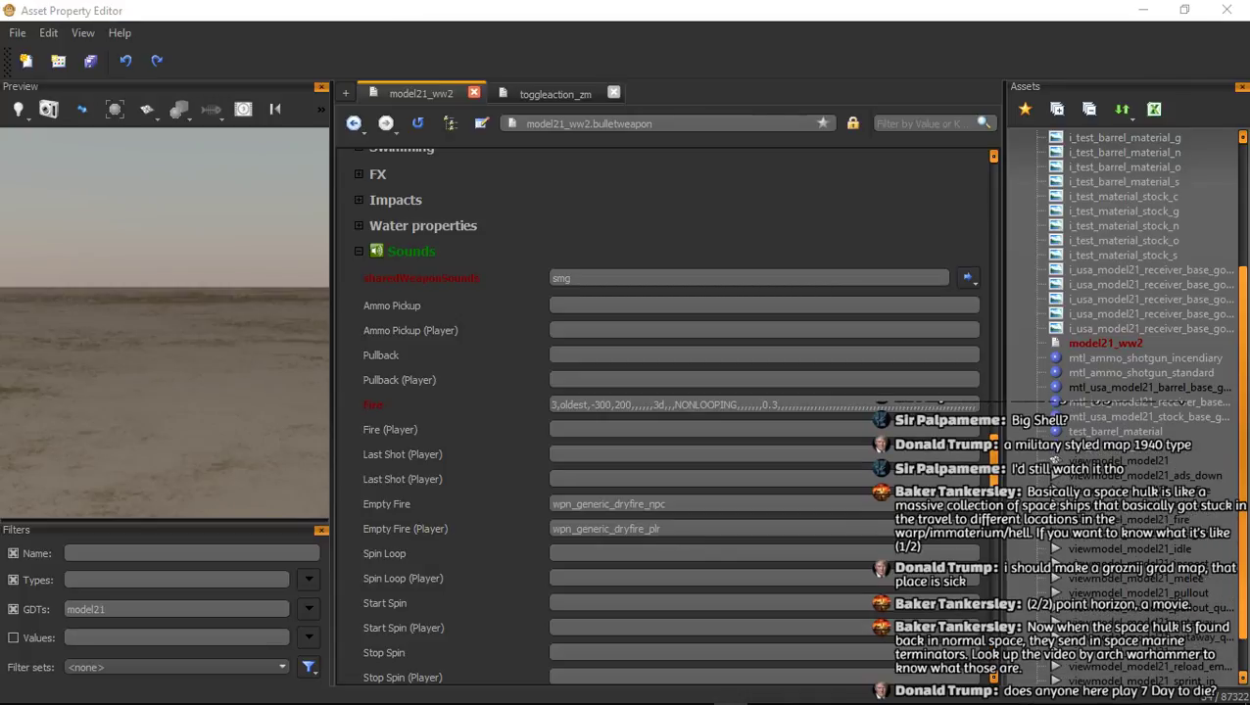
pyautogui.moveTo(750, 405); pyautogui.dragTo(529, 404)
pyautogui.write('wpn_model21_fire_npc')
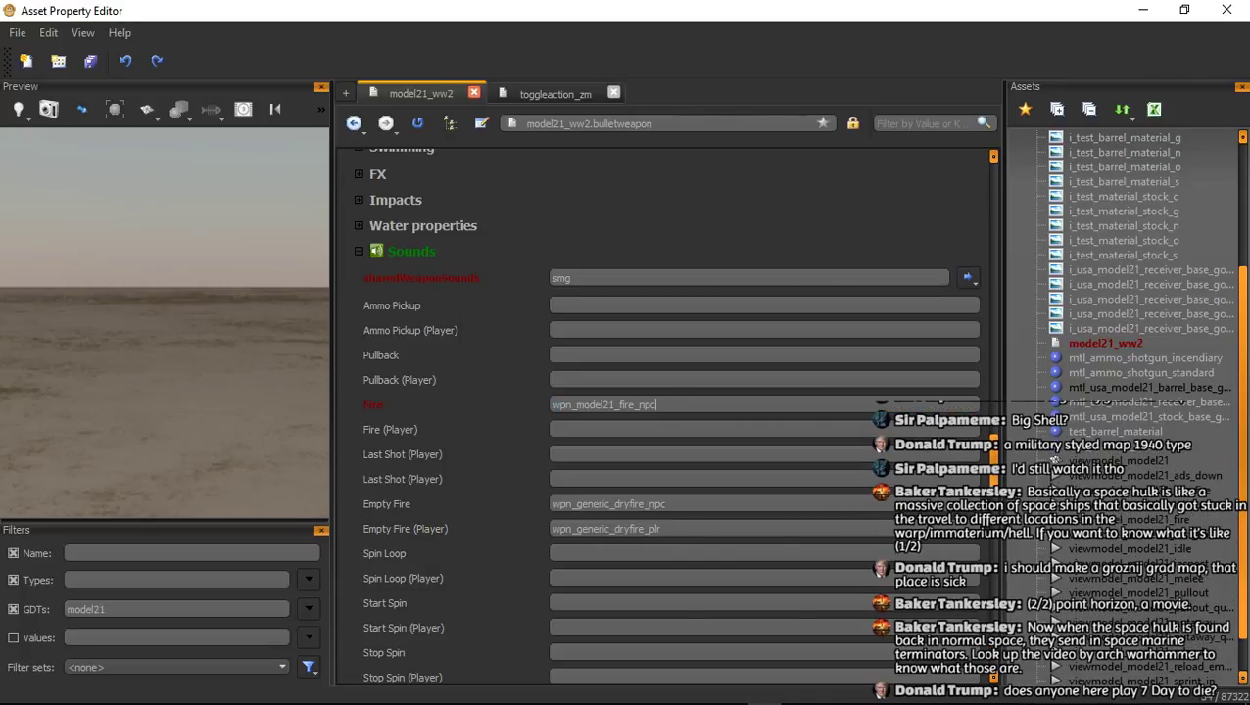
pyautogui.hotkey('alt', 'Tab')
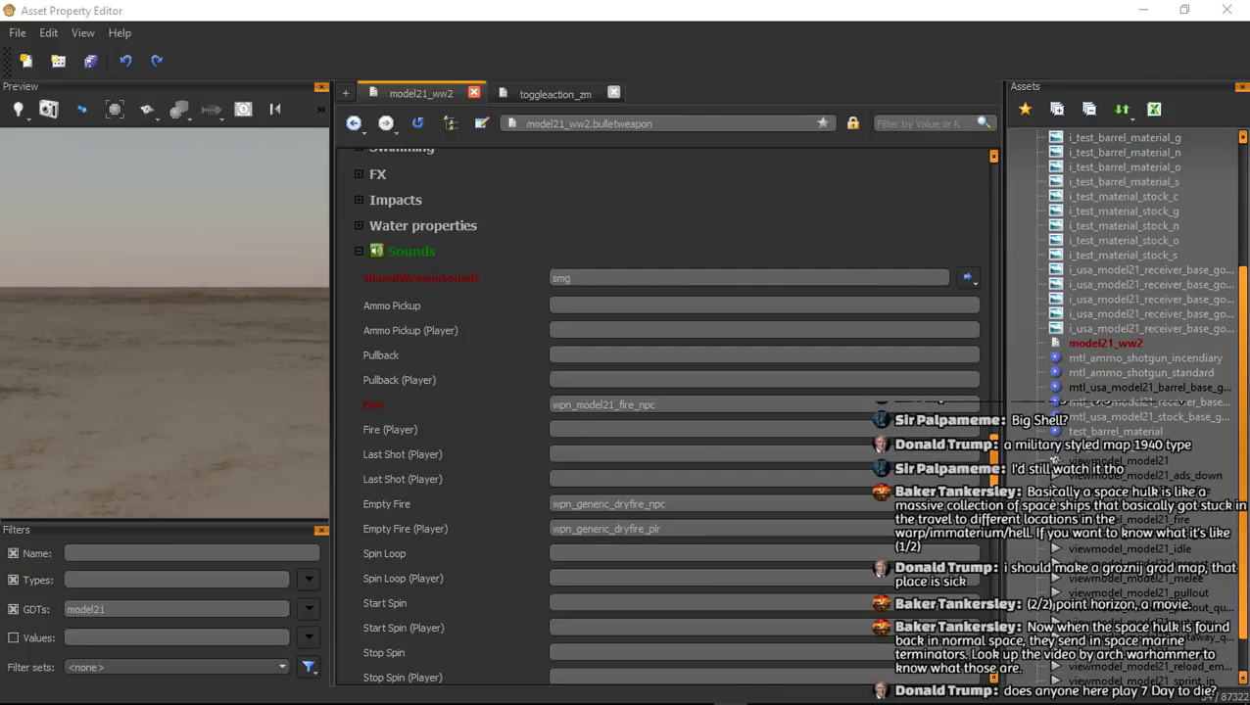
pyautogui.hotkey('alt', 'Tab')
pyautogui.click(686, 429)
pyautogui.write('wpn_model21_fire_plr')
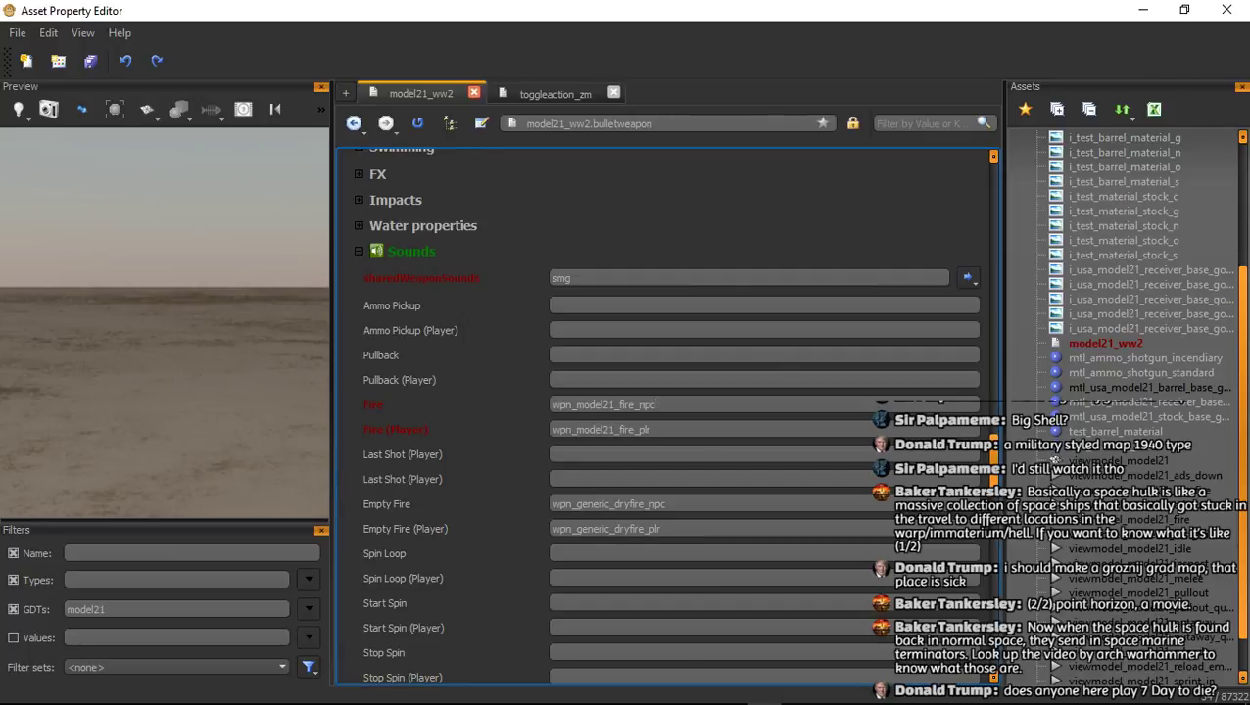
# Duplicate the model21_ww2 weapon asset under the name model21_ww2_upgraded
pyautogui.press('Up')
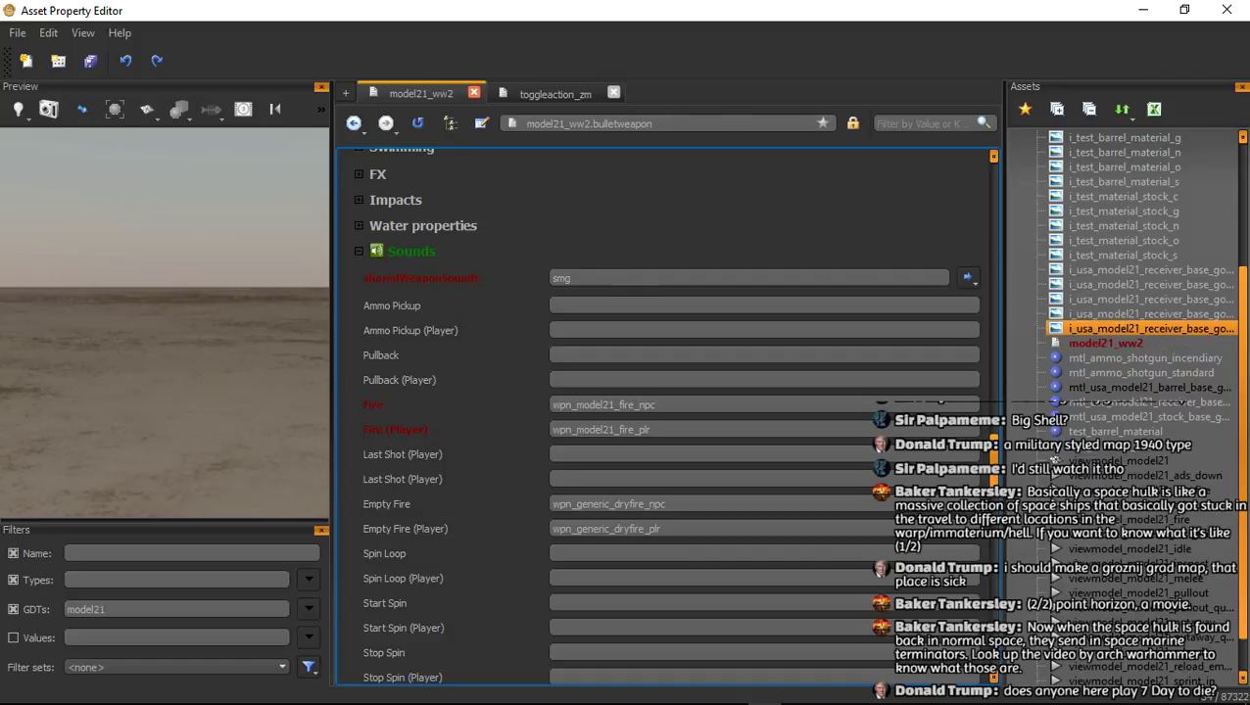
pyautogui.press('Down')
pyautogui.press('Down')
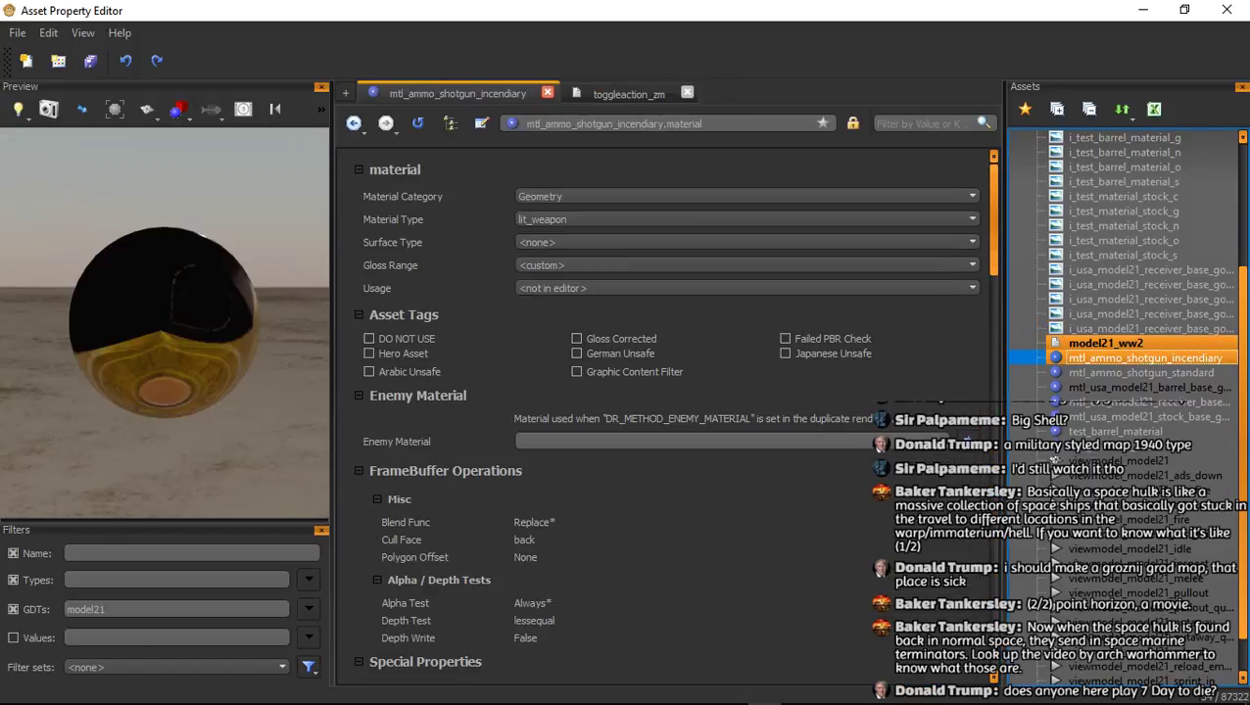
pyautogui.press('Up')
pyautogui.rightClick(1089, 343)
pyautogui.click(1116, 405)
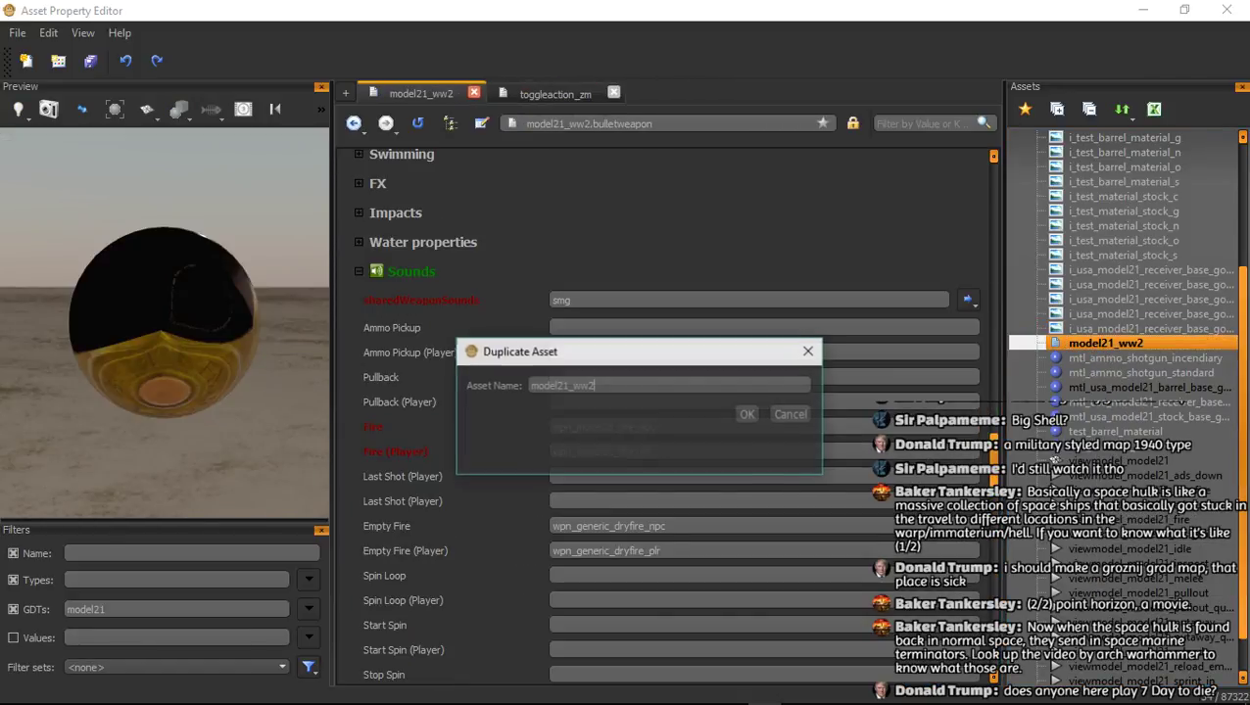
pyautogui.write('+_')
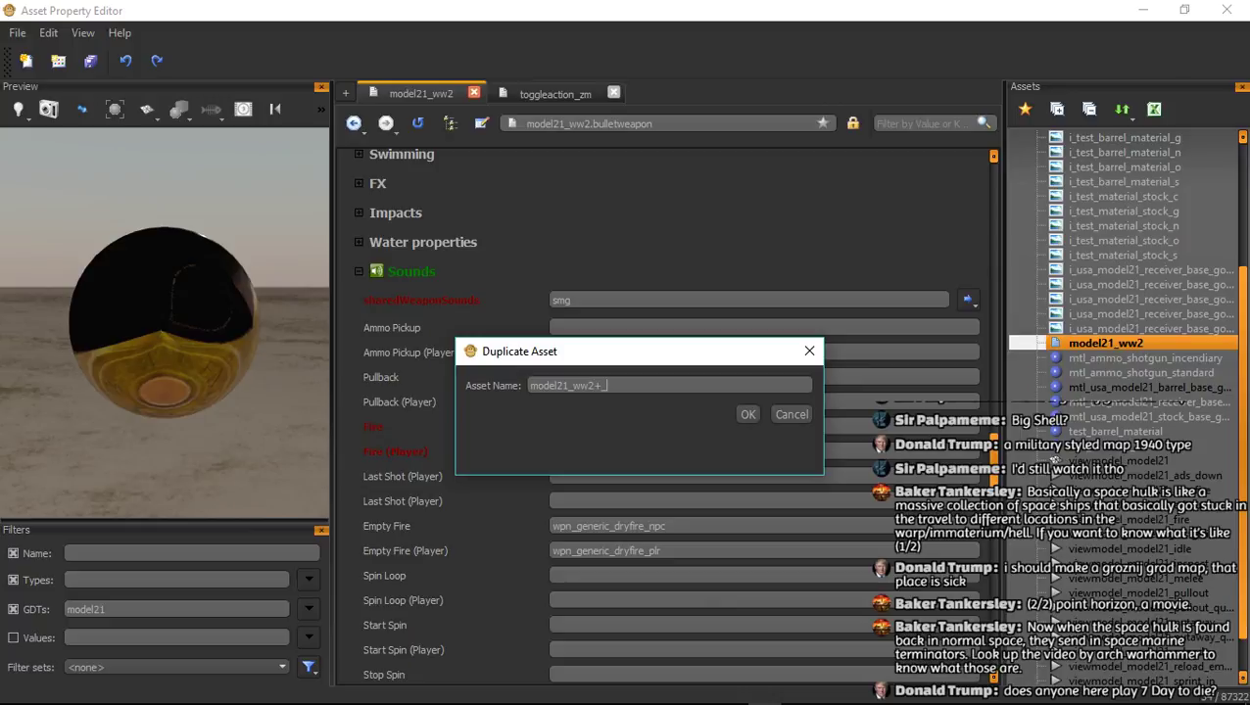
pyautogui.press('BackSpace')
pyautogui.press('BackSpace')
pyautogui.write('_upgrade')
pyautogui.press('Return')
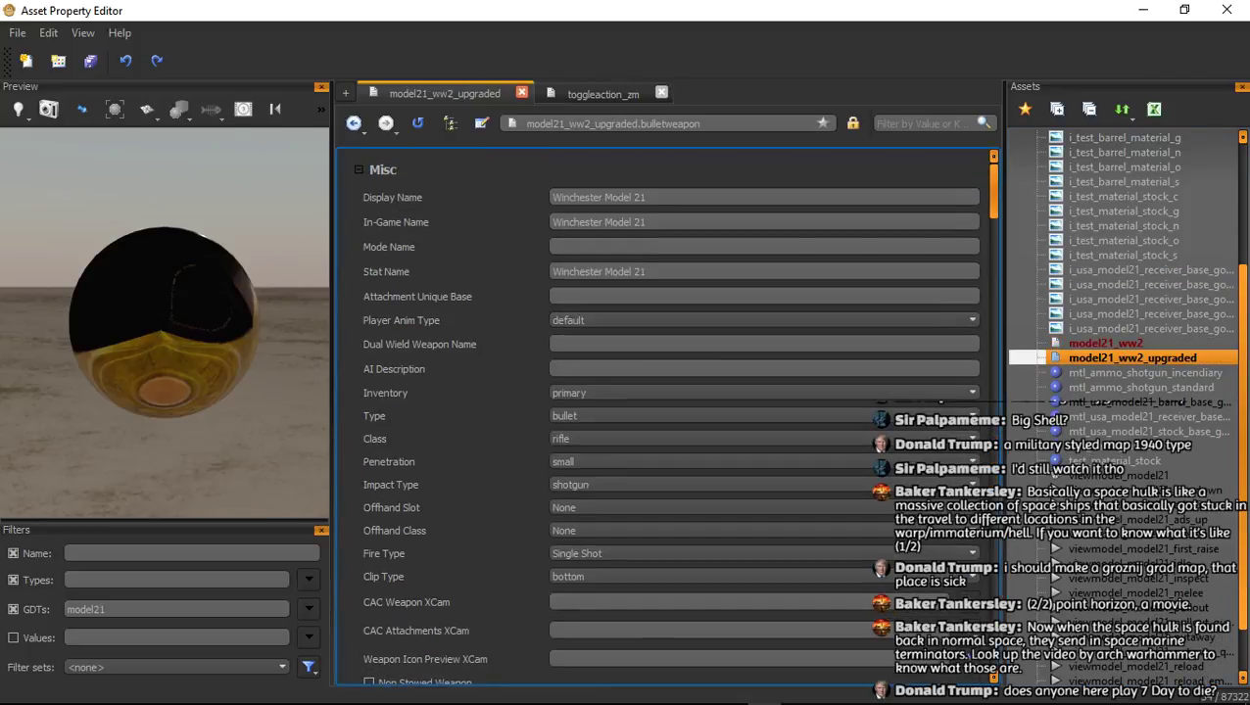
# Set the upgraded weapon's Display Name, In-Game Name and Stat Name to Wichester's Last Model
pyautogui.press('BackSpace')
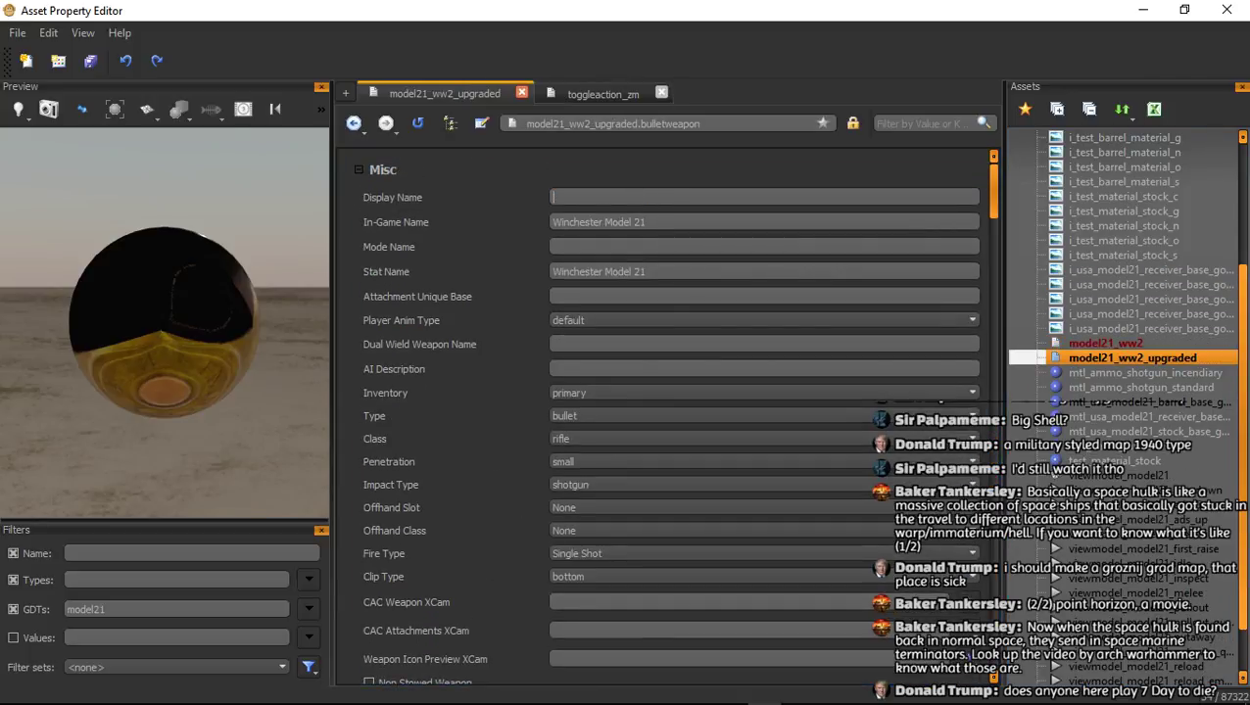
pyautogui.write('Last Mpo')
pyautogui.press('BackSpace')
pyautogui.press('BackSpace')
pyautogui.write("odelWichester's")
pyautogui.hotkey('ctrl', 'a')
pyautogui.hotkey('ctrl', 'c')
pyautogui.press('Tab')
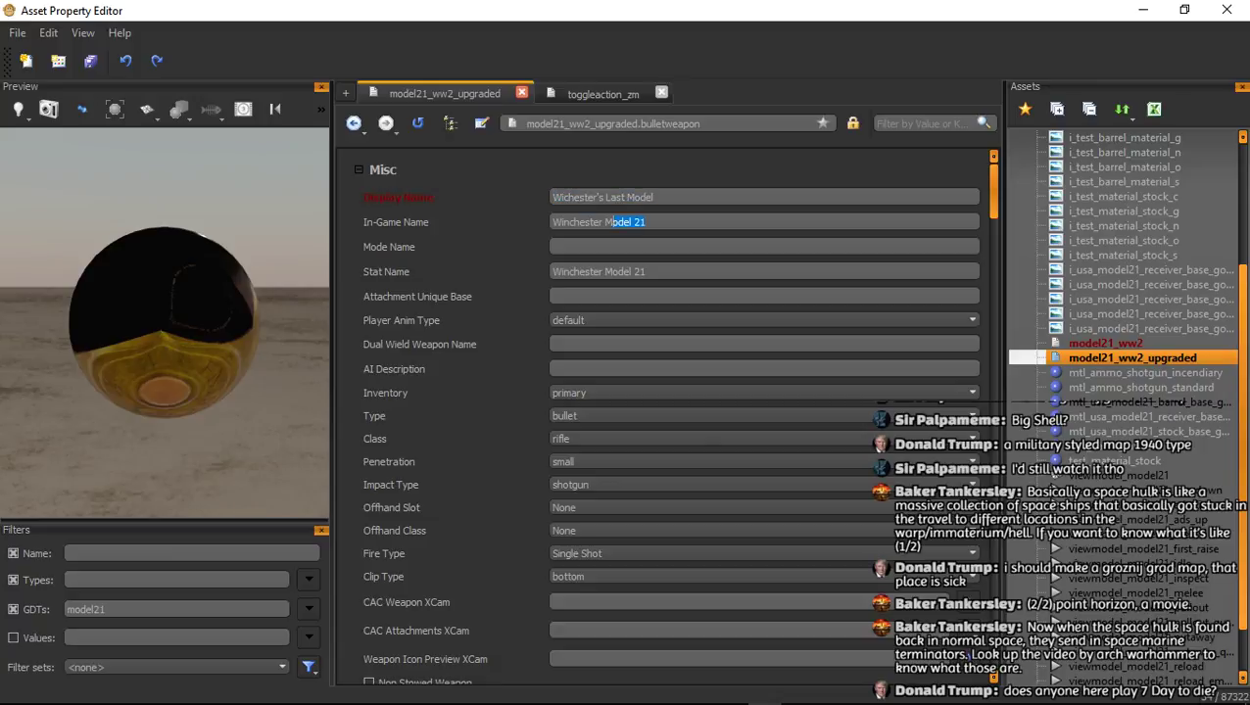
pyautogui.hotkey('ctrl', 'v')
pyautogui.press('Tab')
pyautogui.hotkey('ctrl', 'v')
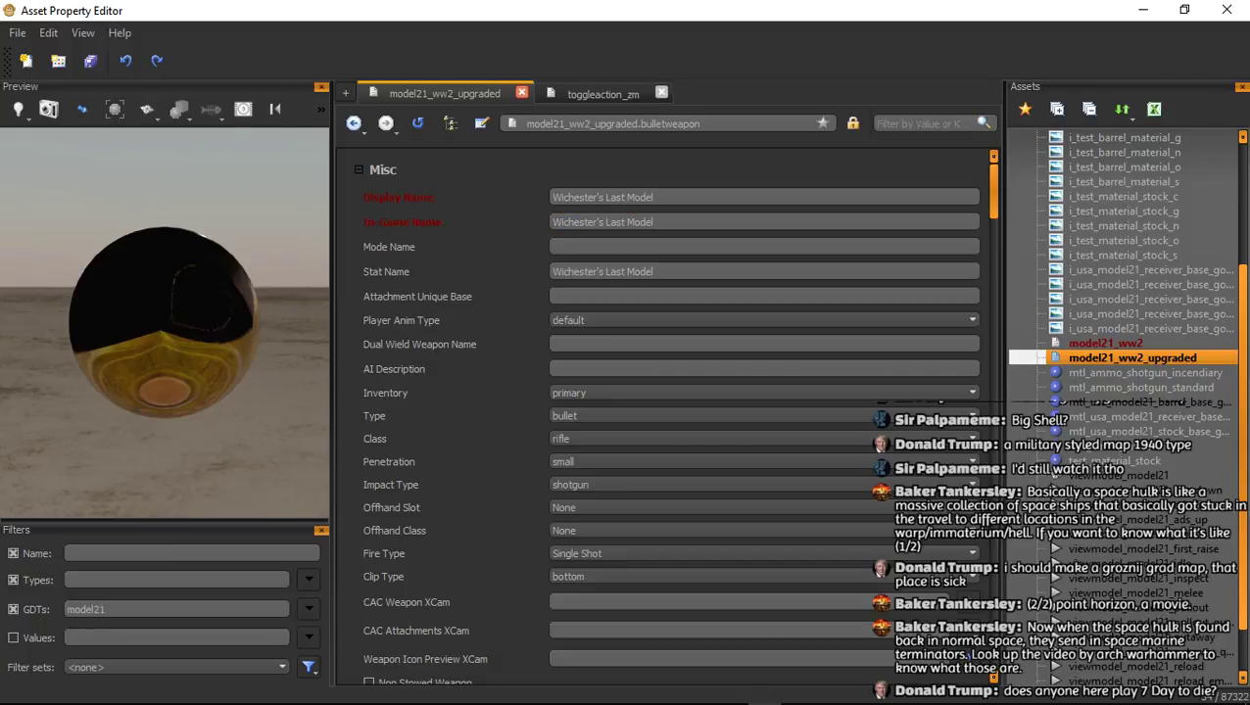
pyautogui.press('Tab')
# Set Penetration to medium and Class to spread for model21_ww2_upgraded
pyautogui.scroll(-2, 764, 284)
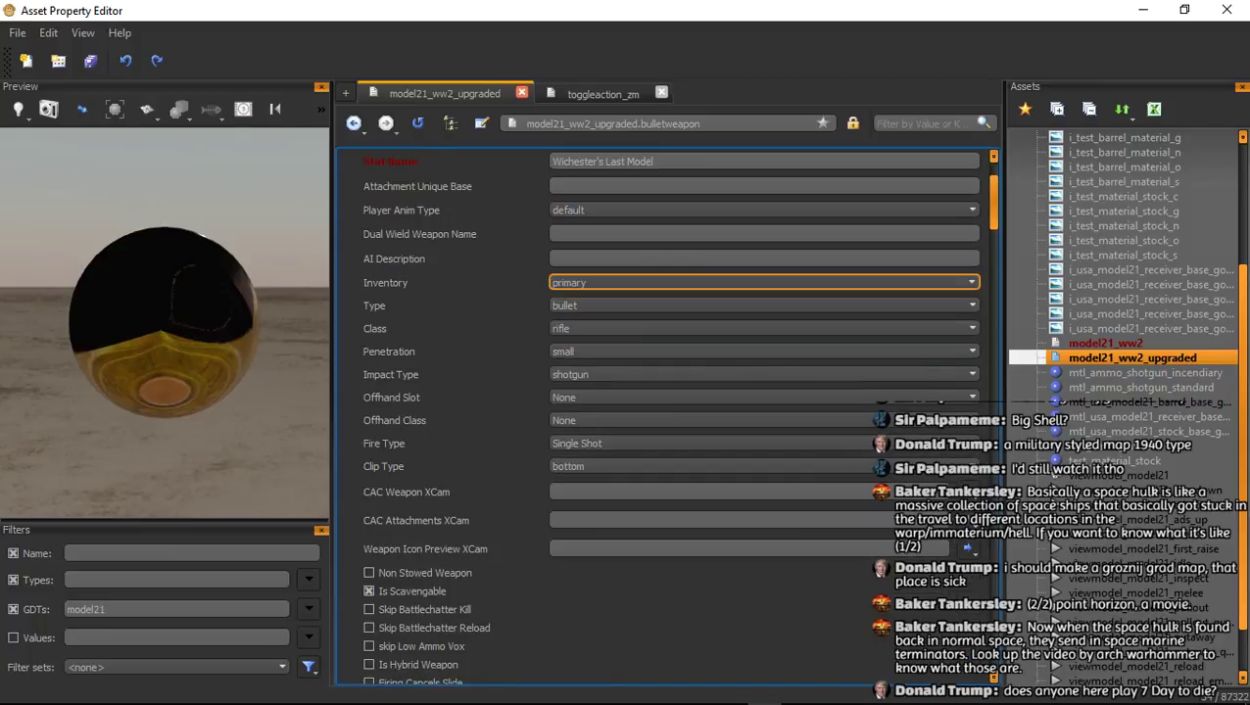
pyautogui.click(764, 241)
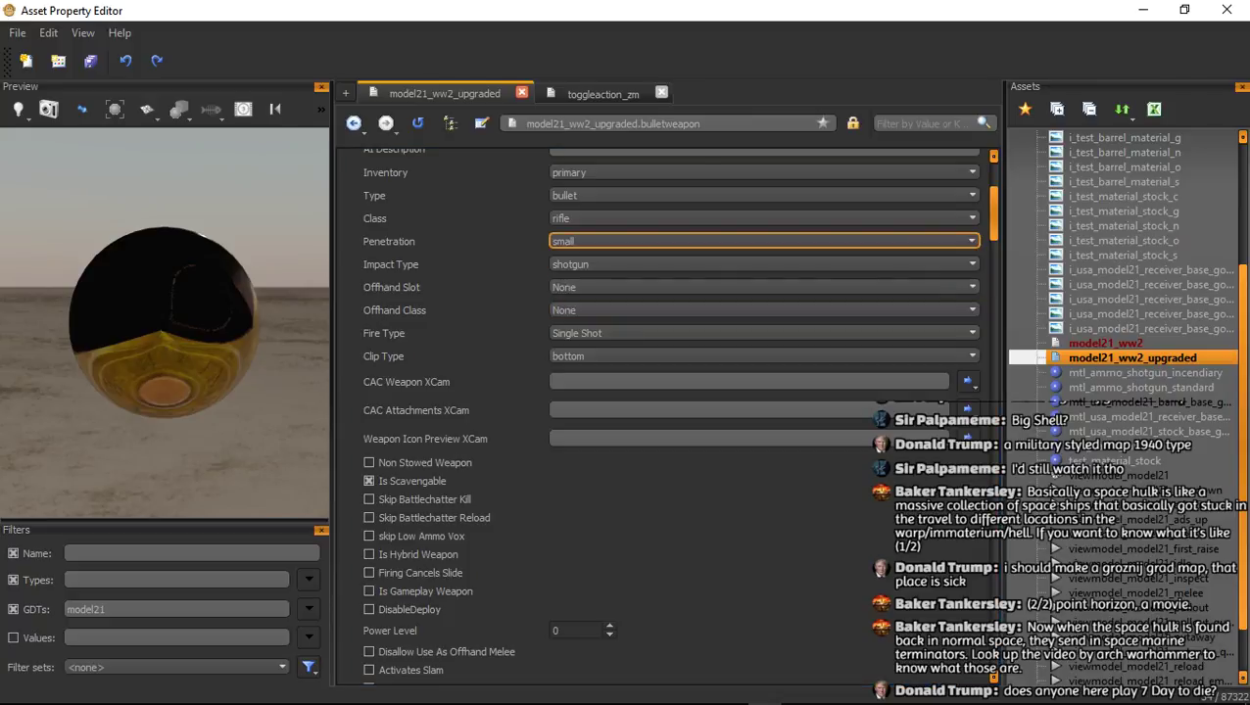
pyautogui.click(764, 279)
pyautogui.scroll(-2, 764, 392)
pyautogui.scroll(3, 764, 392)
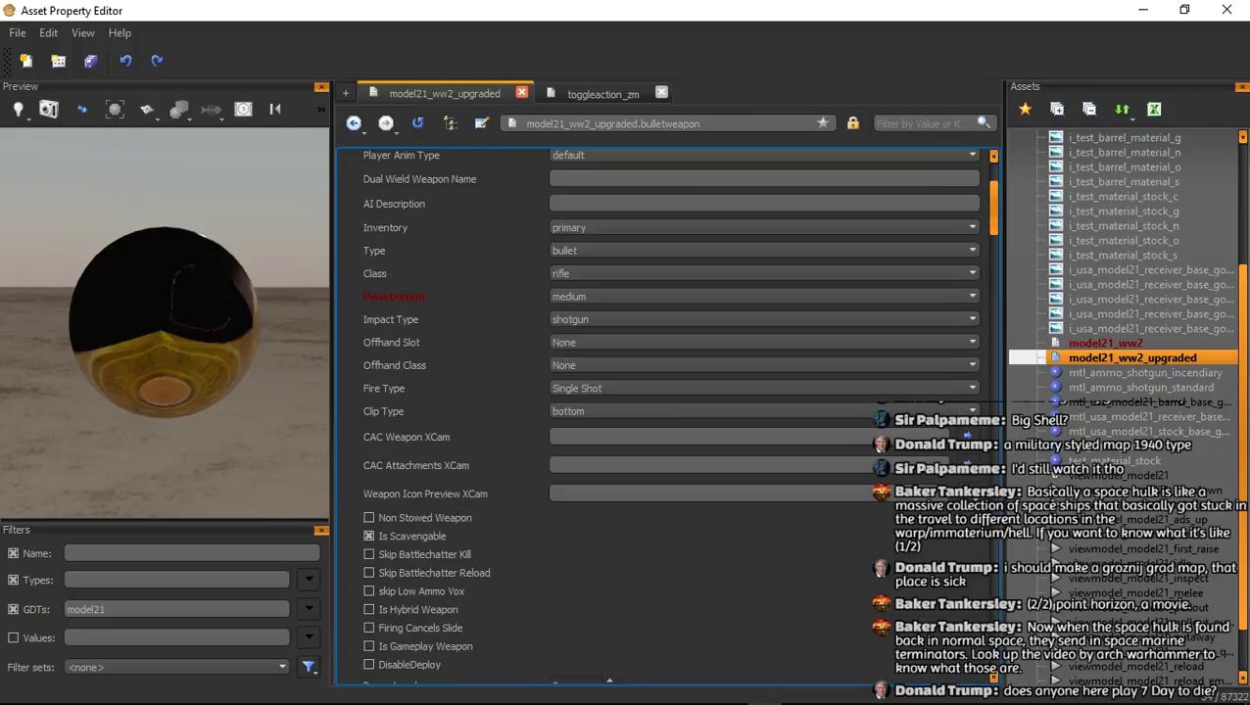
pyautogui.click(764, 274)
pyautogui.click(764, 347)
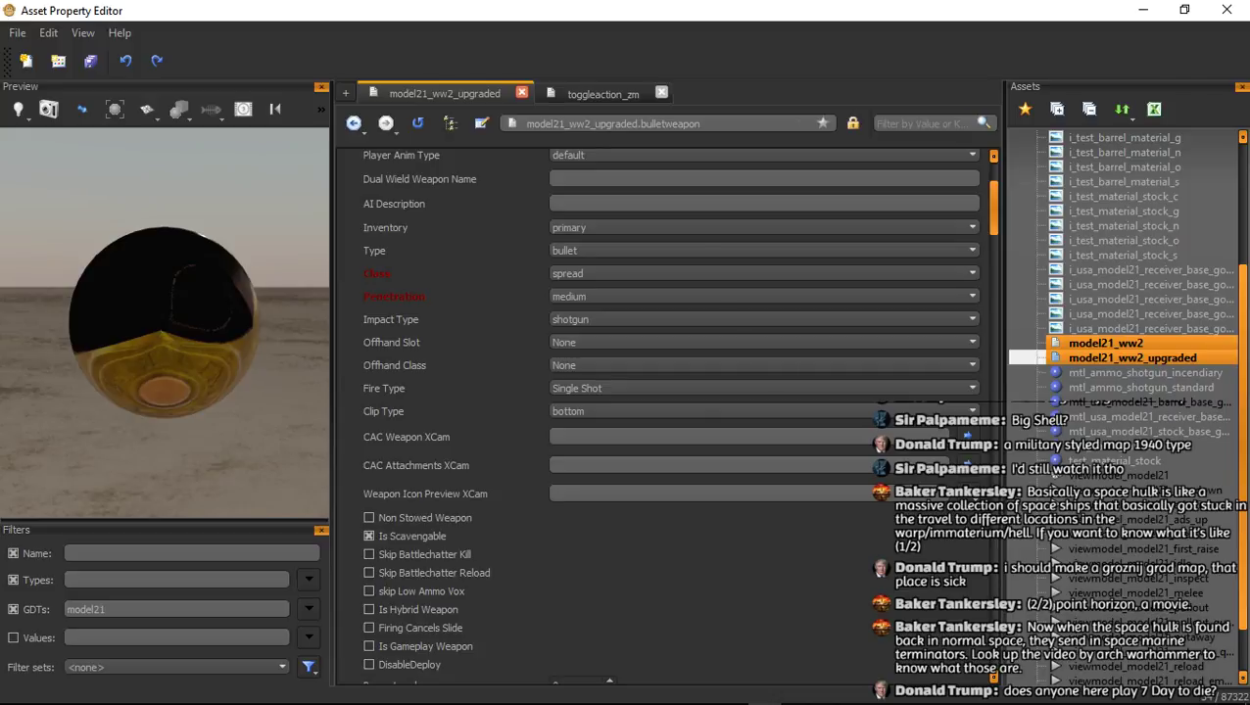
# Open the base model21_ww2 weapon asset and set its Class to spread
pyautogui.click(1105, 343)
pyautogui.click(764, 273)
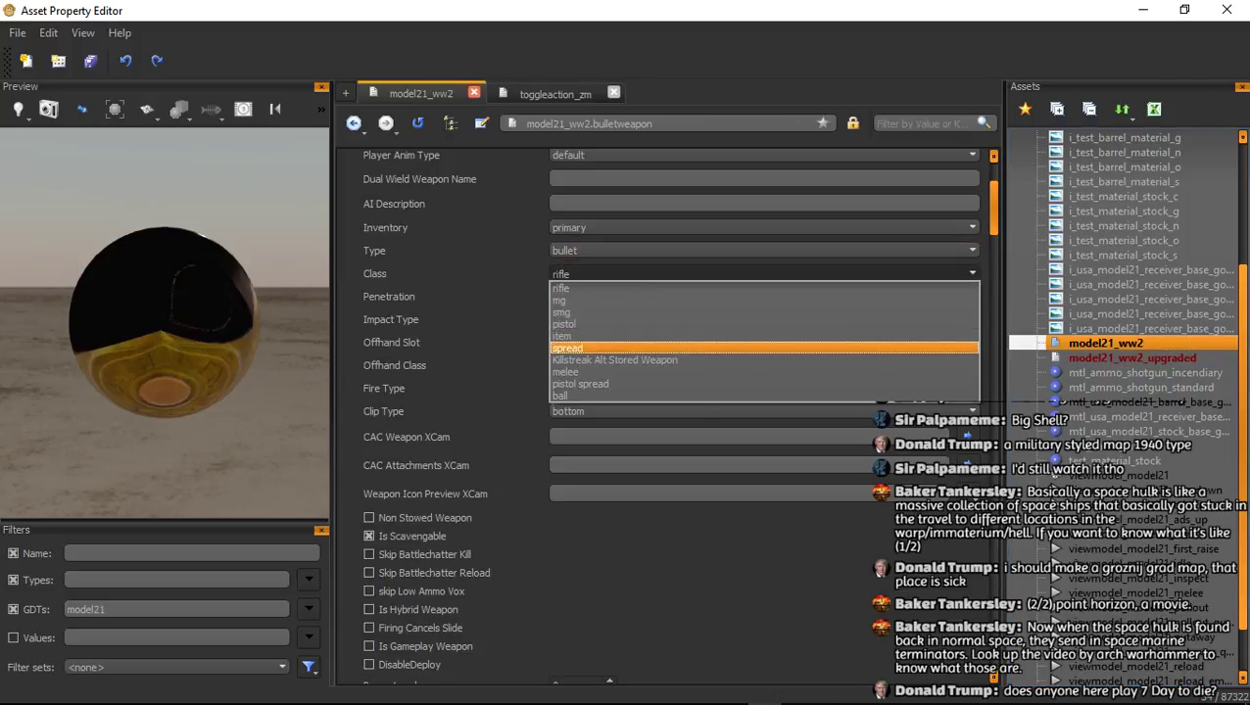
pyautogui.click(764, 348)
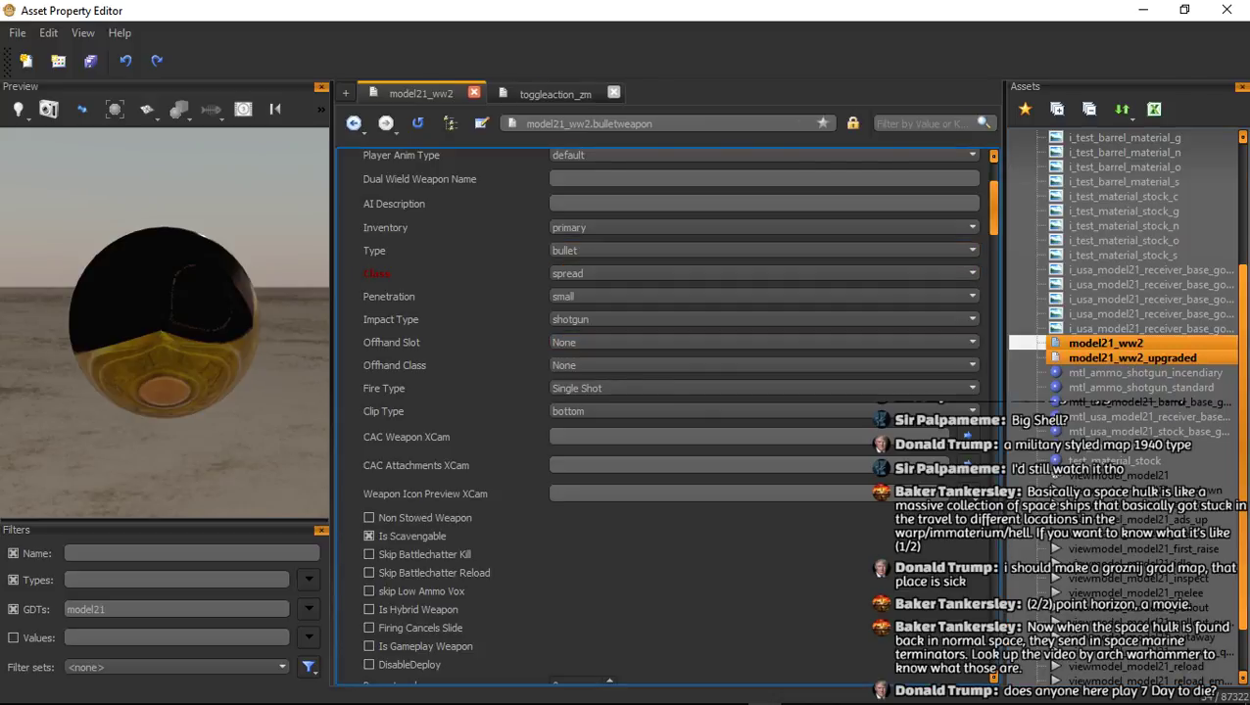
# In model21_ww2_upgraded's Damage Ranges, set Damage 1 (MAX) to 400 and Damage 6 (MIN) to 100, then collapse the section
pyautogui.click(1132, 359)
pyautogui.scroll(-13, 666, 417)
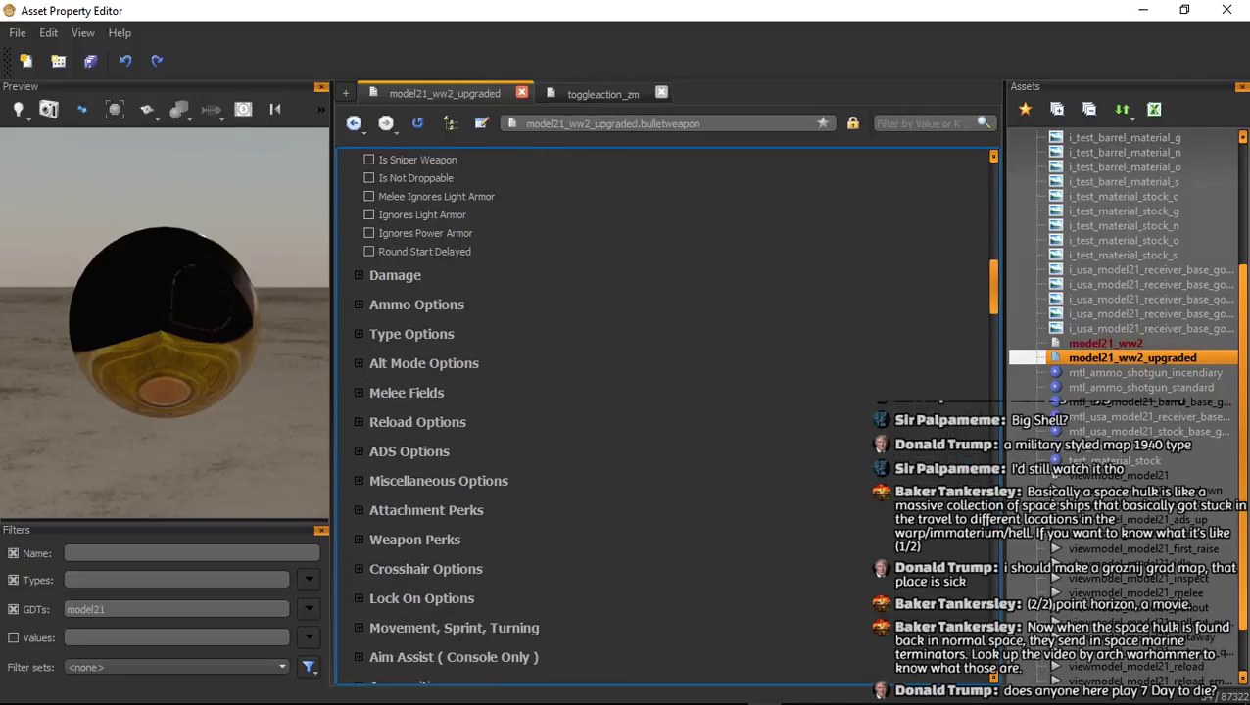
pyautogui.scroll(-7, 401, 442)
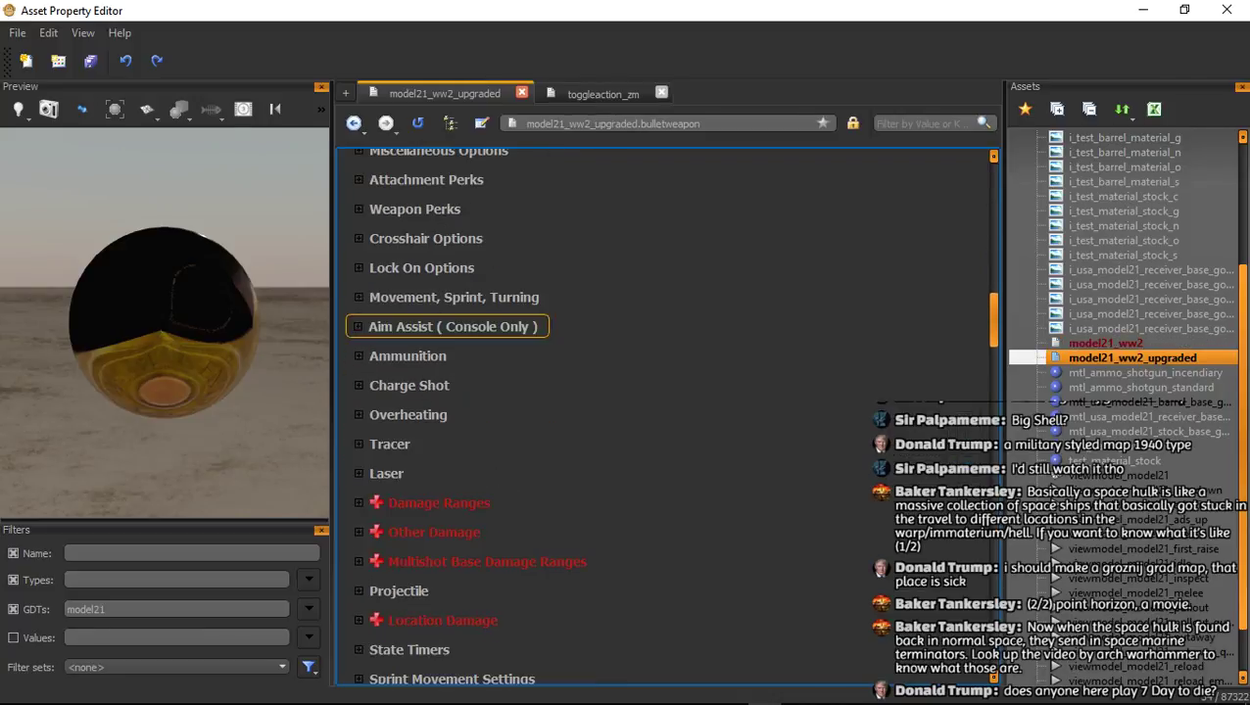
pyautogui.click(402, 446)
pyautogui.scroll(-2, 402, 446)
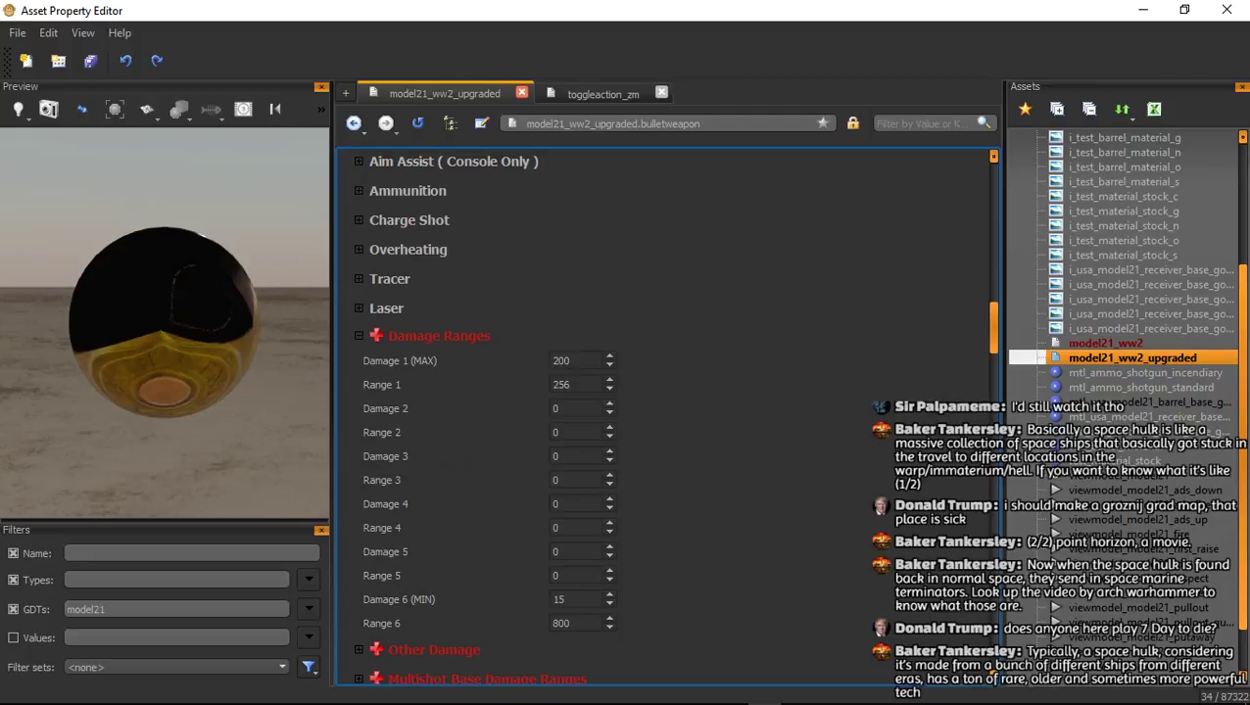
pyautogui.moveTo(573, 361); pyautogui.dragTo(548, 361)
pyautogui.write('400')
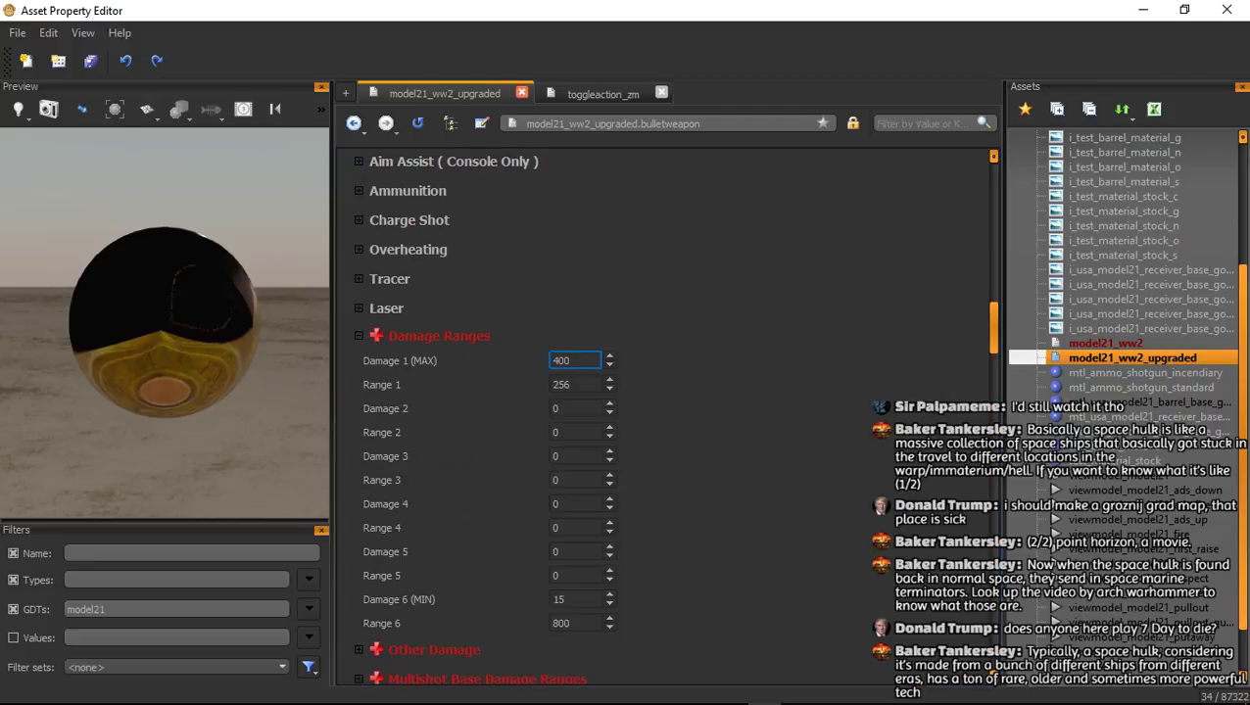
pyautogui.moveTo(573, 599); pyautogui.dragTo(548, 600)
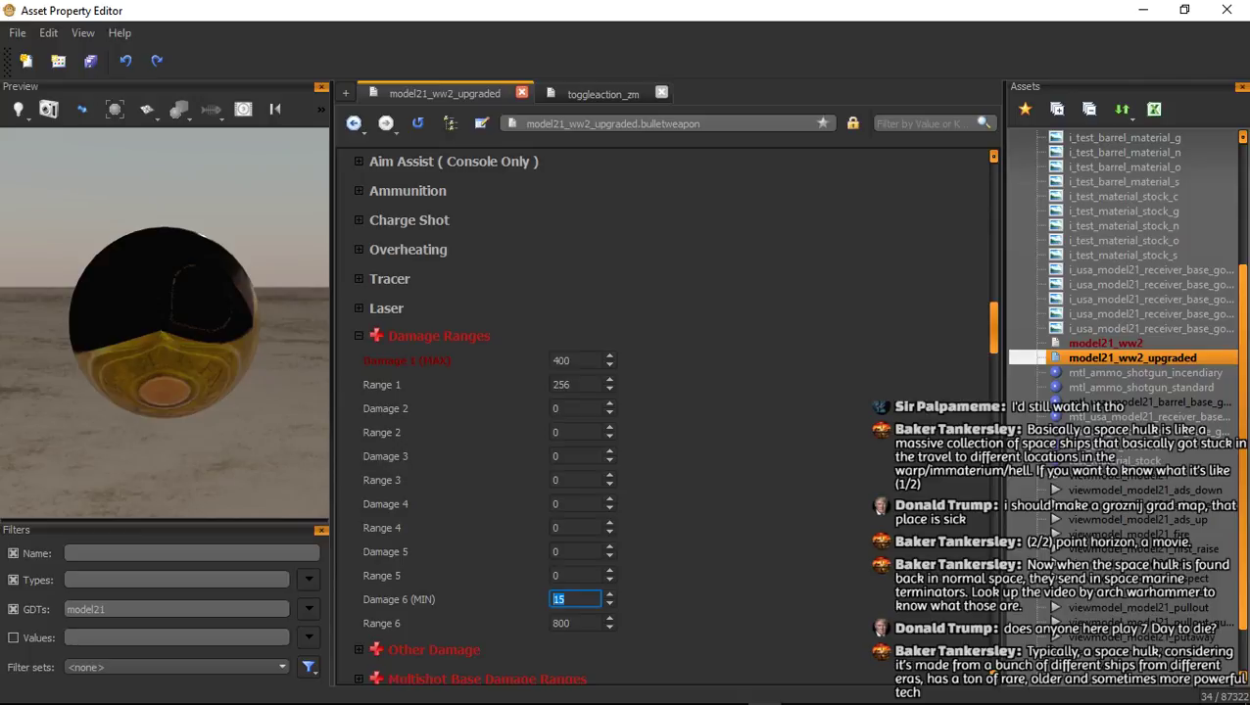
pyautogui.write('100')
pyautogui.click(386, 308)
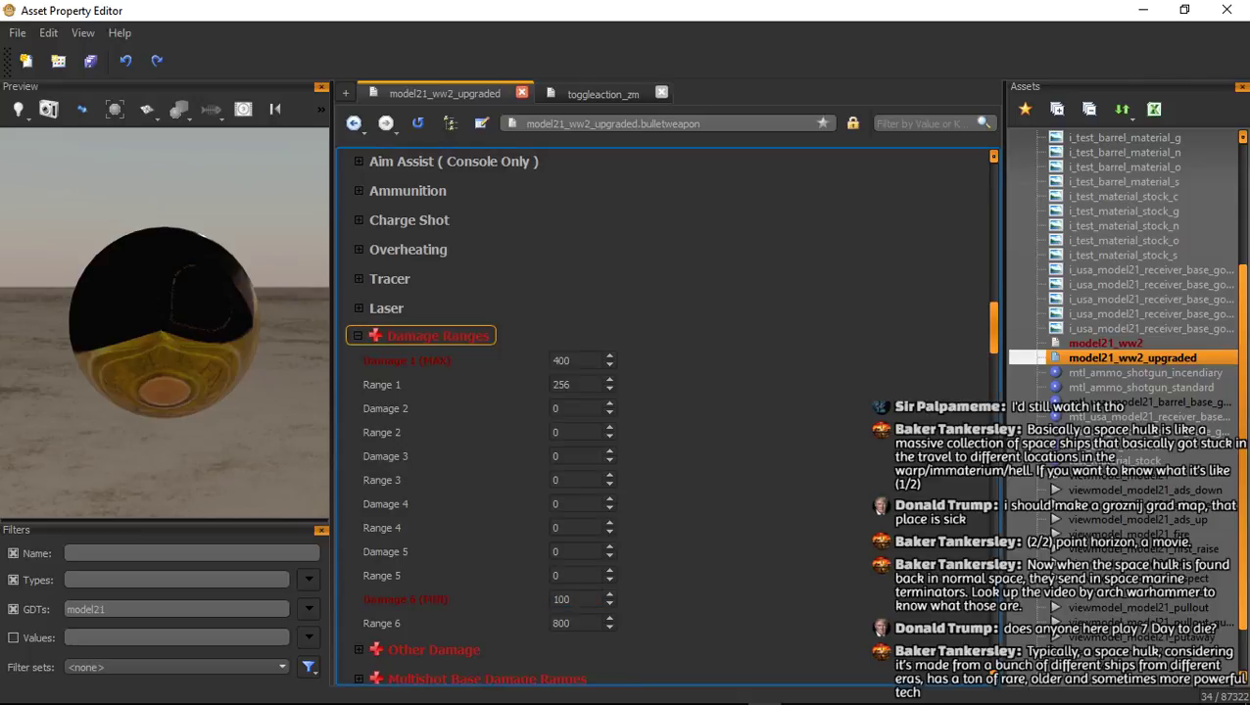
pyautogui.doubleClick(358, 336)
pyautogui.click(421, 336)
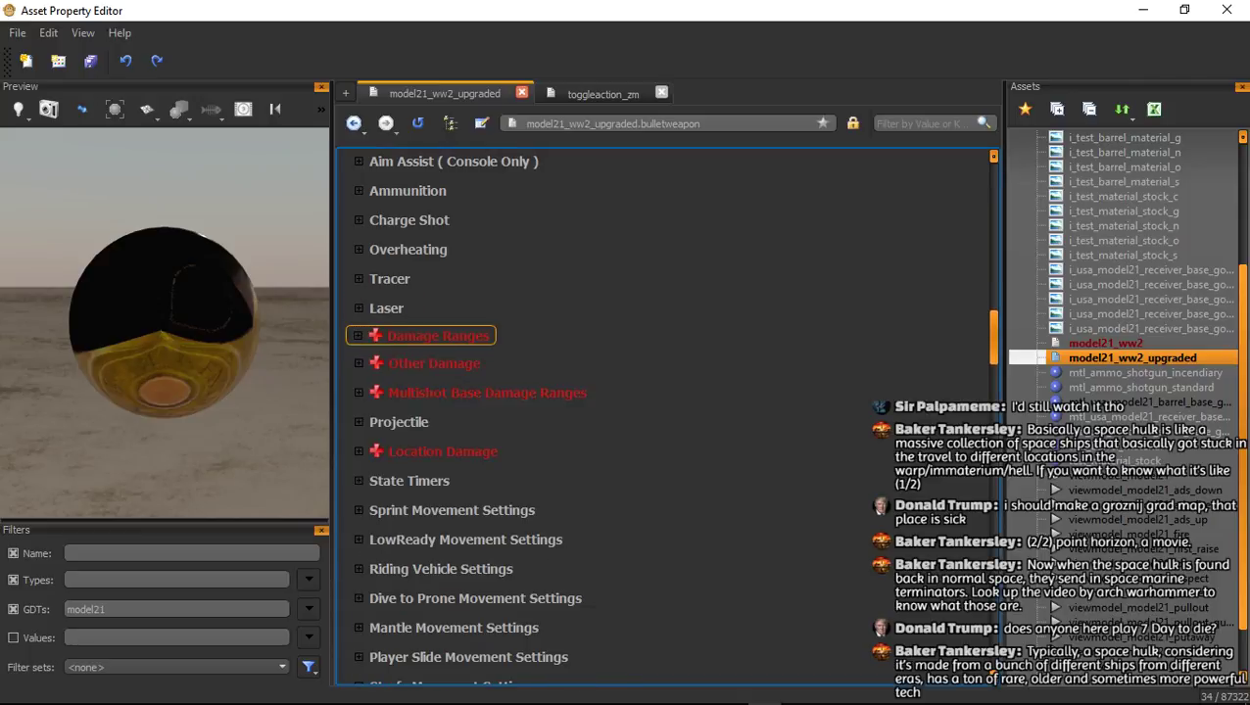
# Save the changes to the model21_ww2 and model21_ww2_upgraded weapon assets
pyautogui.scroll(-5, 666, 417)
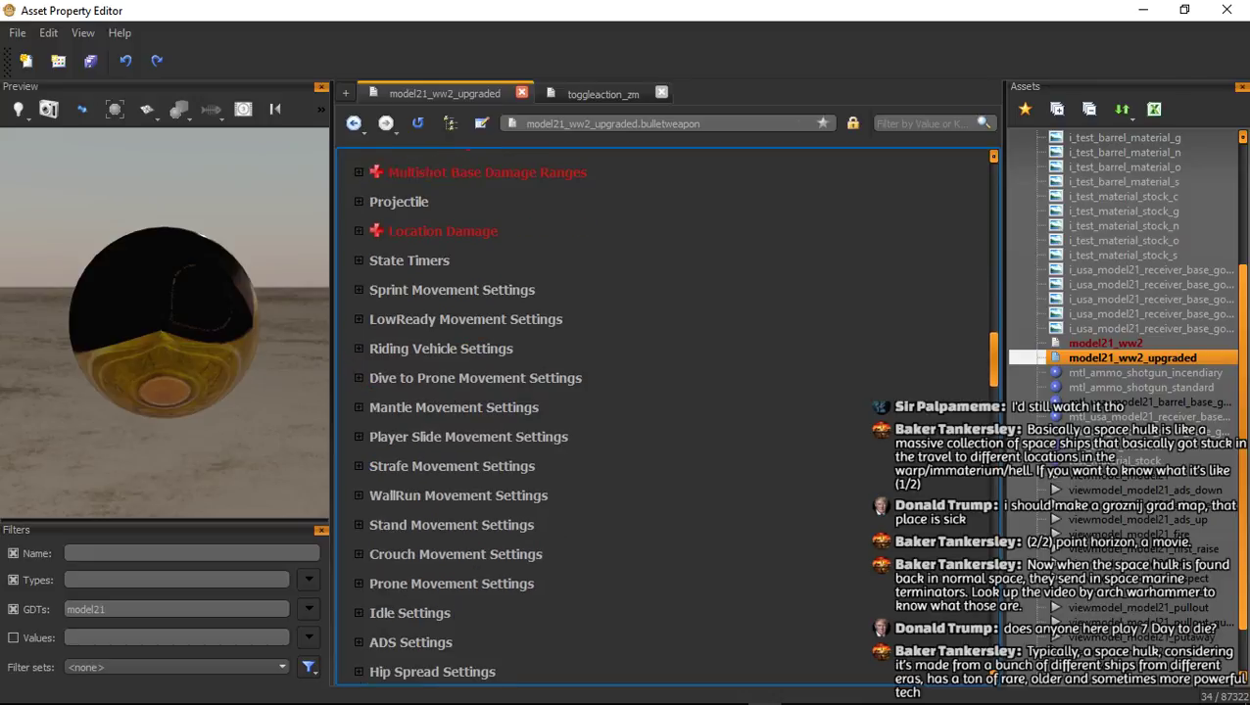
pyautogui.scroll(-3, 666, 416)
pyautogui.scroll(9, 666, 416)
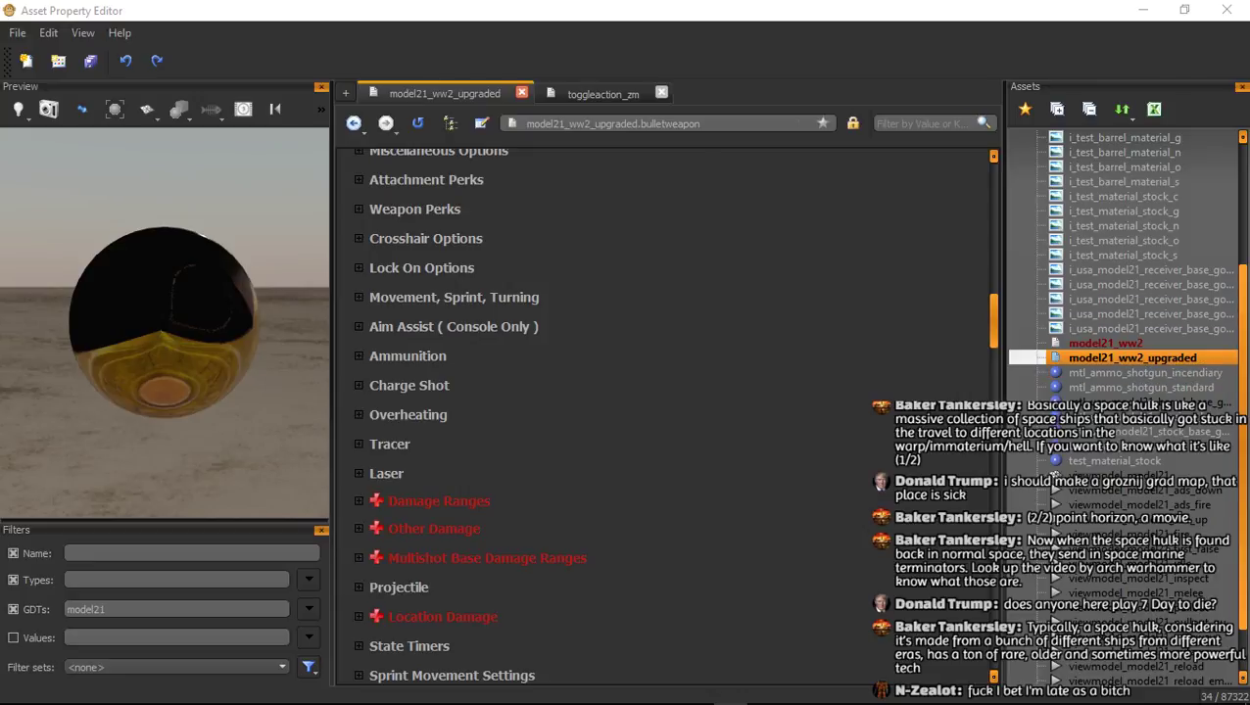
pyautogui.click(668, 417)
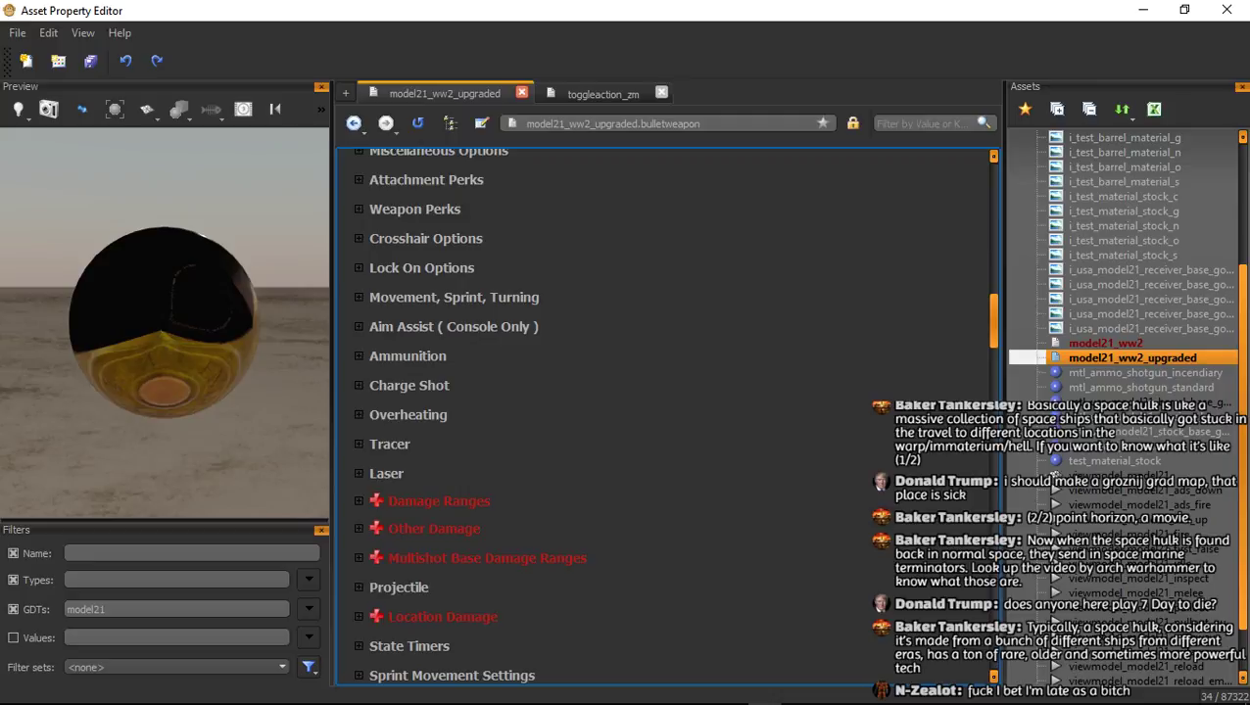
pyautogui.scroll(-4, 668, 416)
pyautogui.scroll(2, 668, 417)
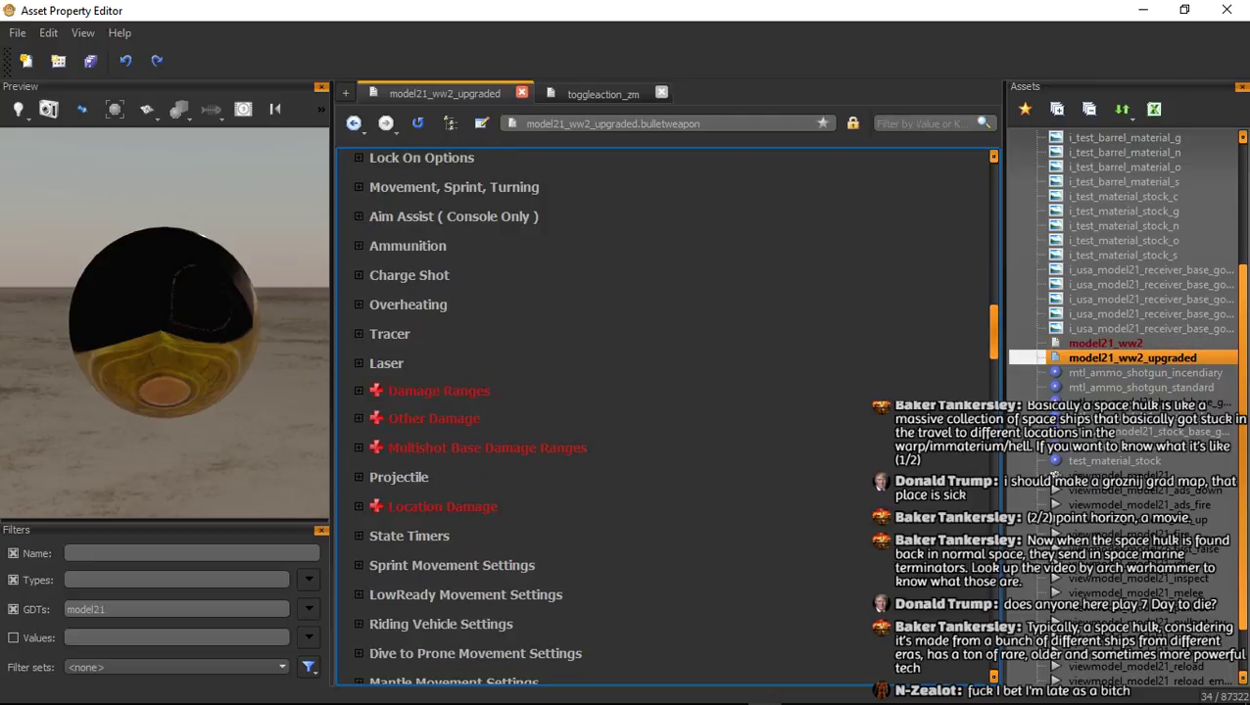
pyautogui.hotkey('ctrl', 's')
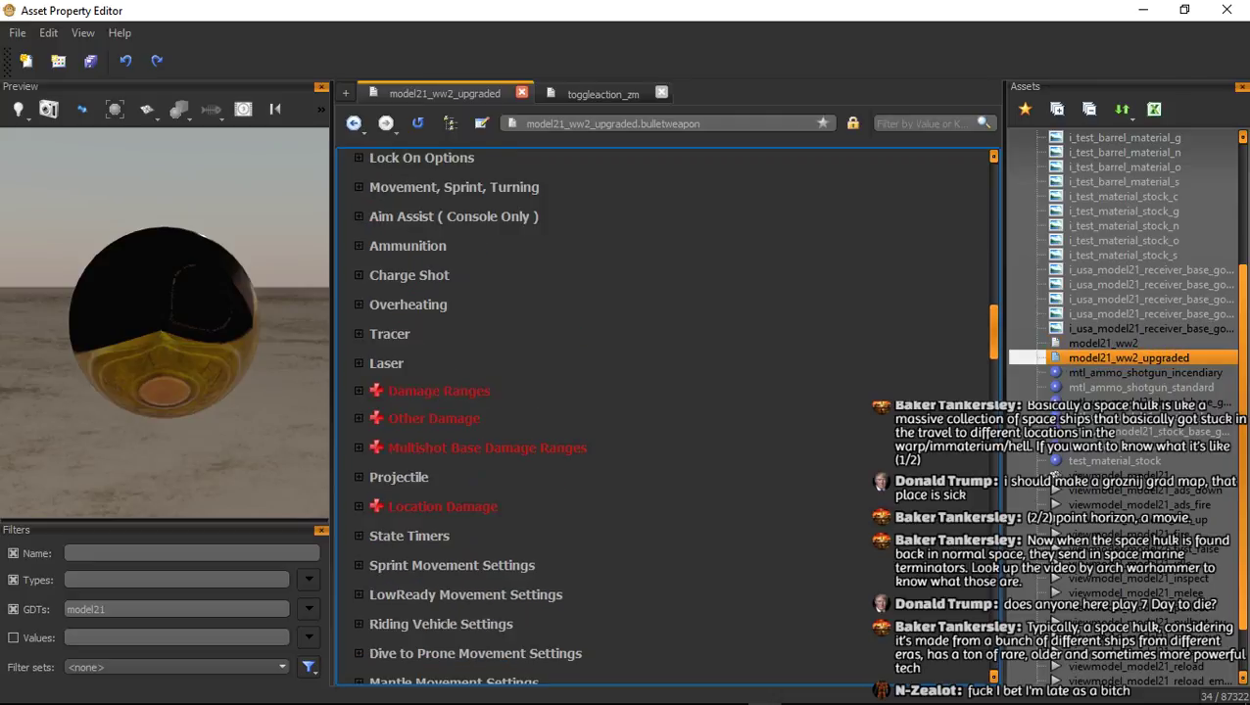
# Expand the upgraded weapon's FX section and load toggleaction_upgraded_zm.bulletweapon in place of the toggleaction_zm reference asset
pyautogui.scroll(-12, 668, 416)
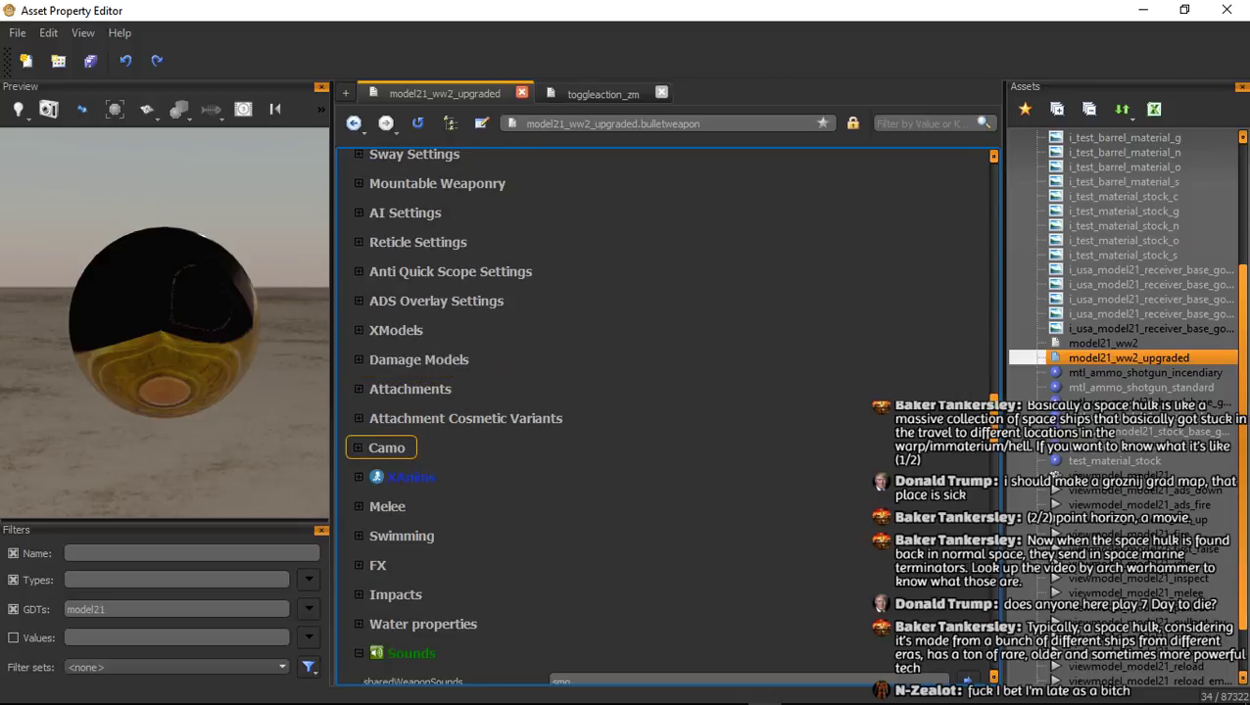
pyautogui.click(377, 566)
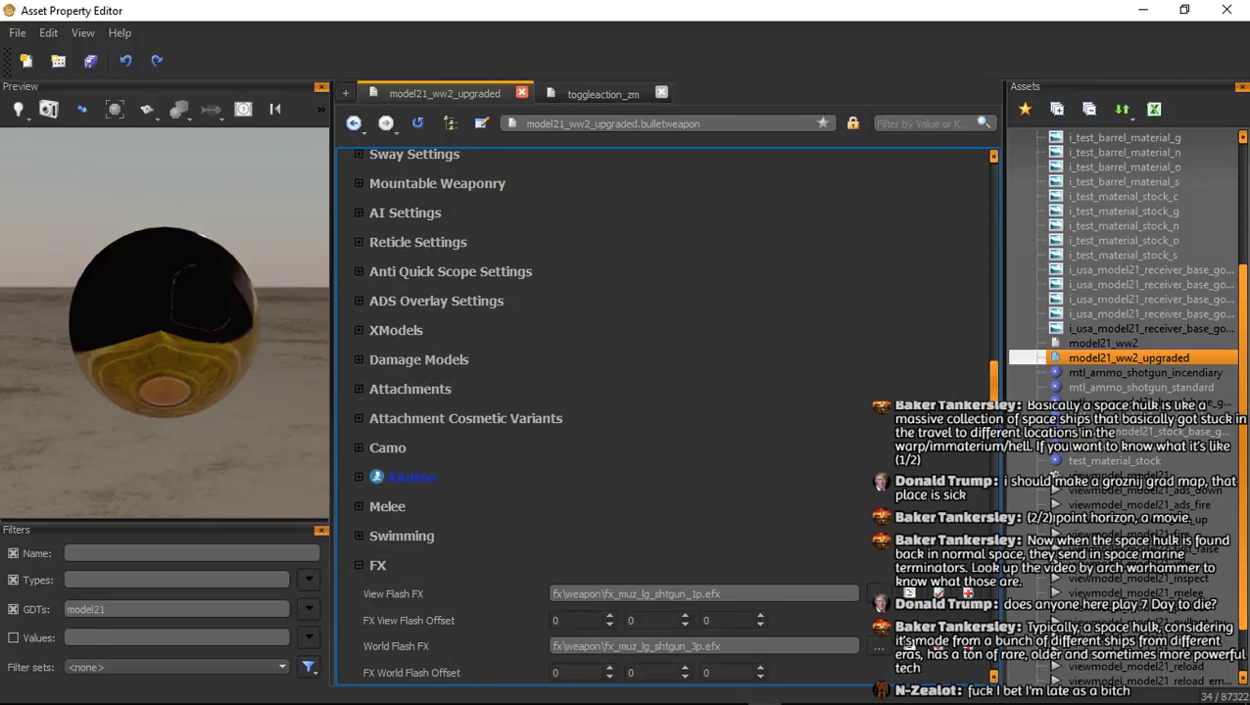
pyautogui.scroll(-3, 667, 417)
pyautogui.click(602, 94)
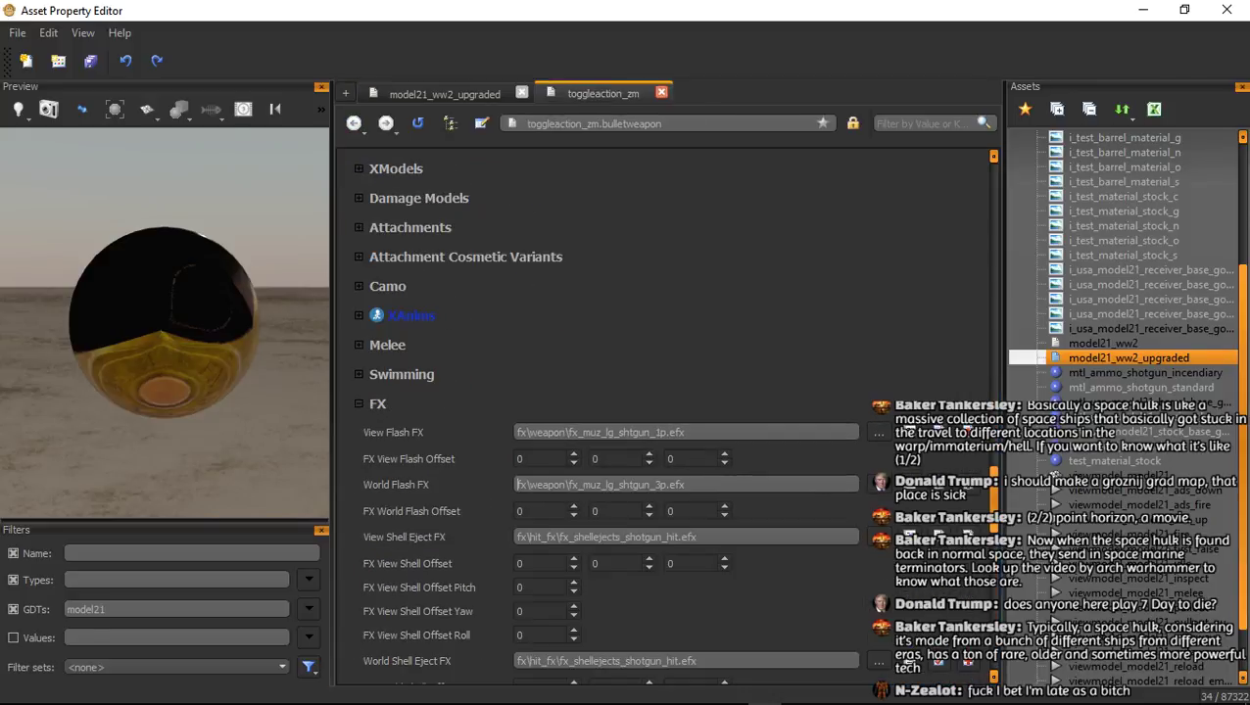
pyautogui.moveTo(668, 124); pyautogui.dragTo(571, 124)
pyautogui.write('on_')
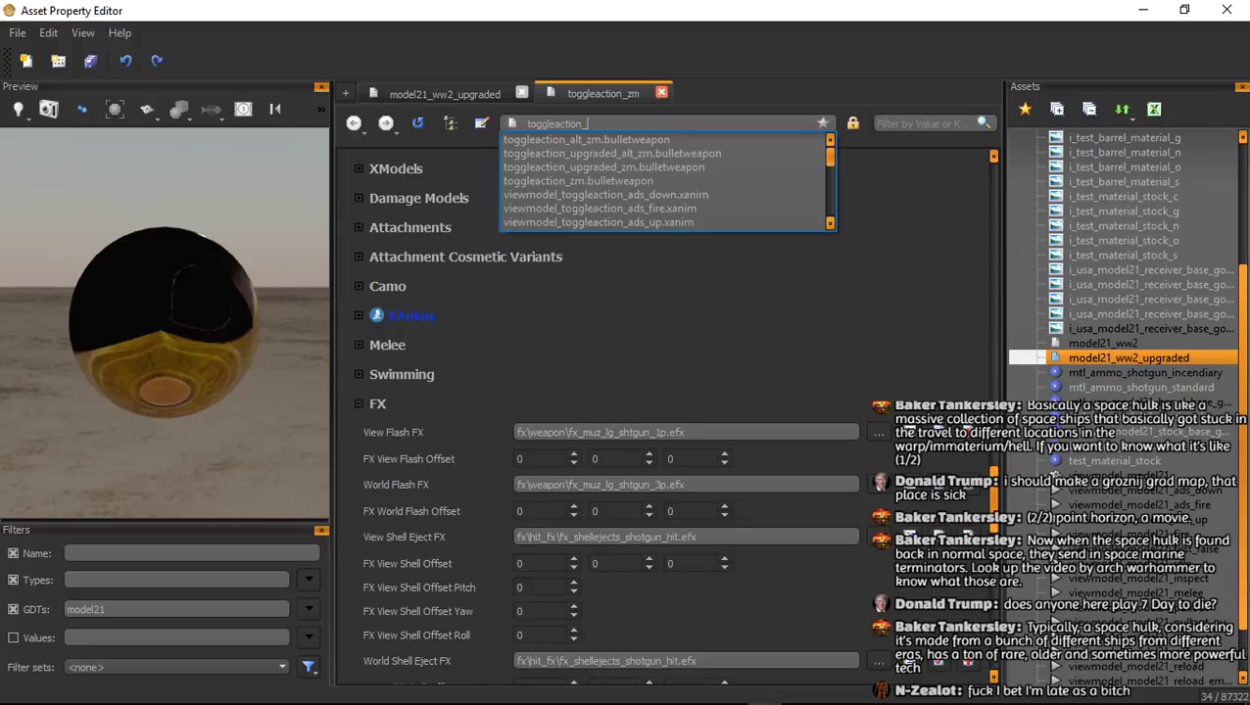
pyautogui.click(603, 168)
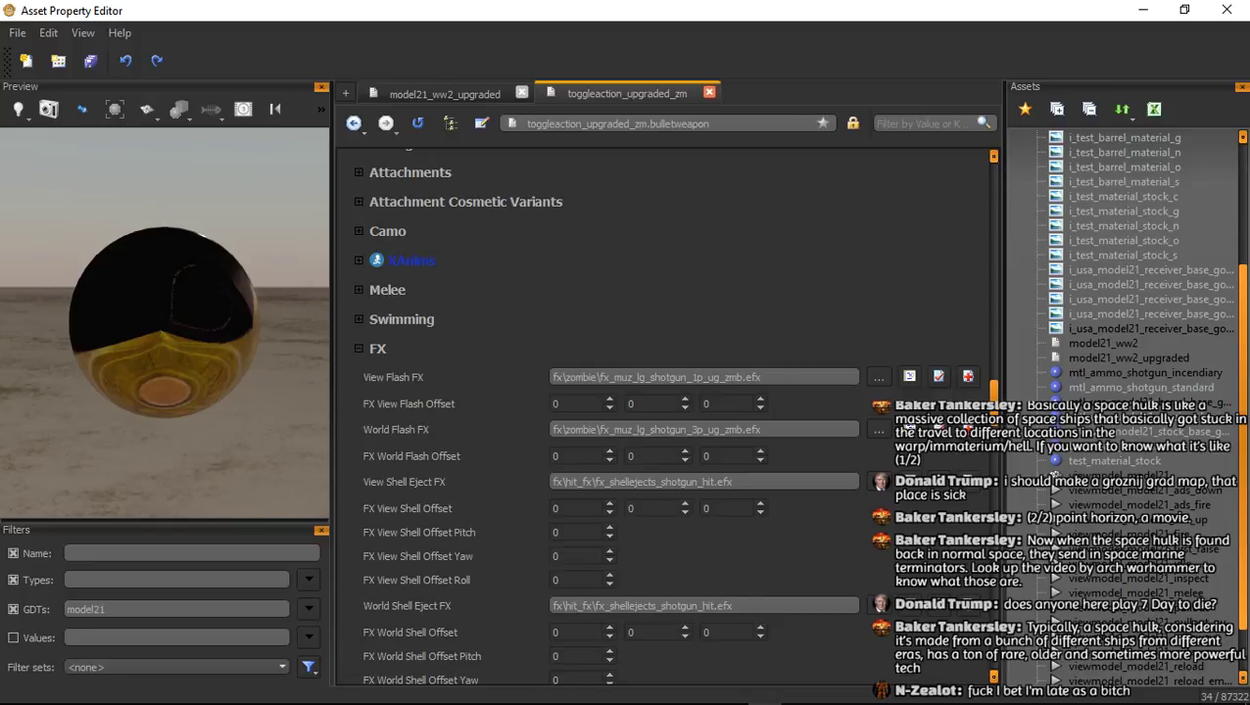
# Copy the View Flash FX fx\zombie\fx_muz_lg_shotgun_1p_ug_zmb.efx from toggleaction_upgraded_zm into model21_ww2_upgraded
pyautogui.hotkey('ctrl', 'a')
pyautogui.hotkey('ctrl', 'c')
pyautogui.click(444, 94)
pyautogui.click(744, 374)
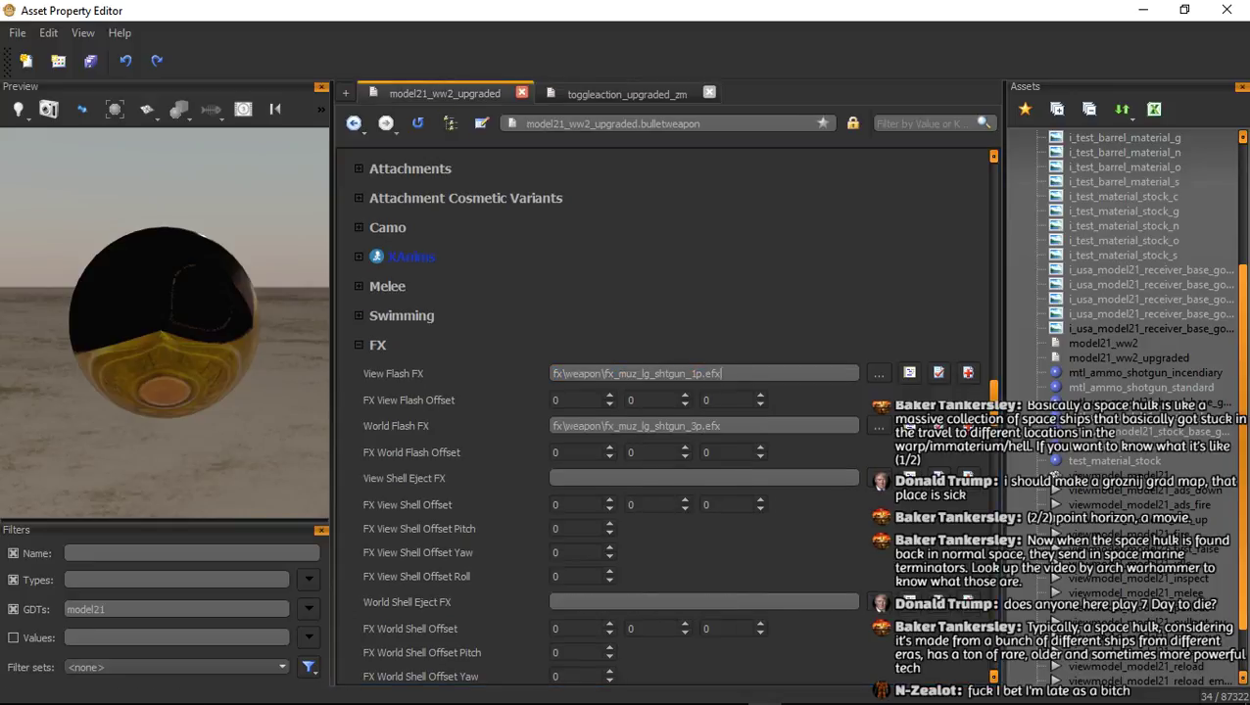
pyautogui.hotkey('ctrl', 'a')
pyautogui.hotkey('ctrl', 'v')
# Copy the World Flash FX fx\zombie\fx_muz_lg_shotgun_3p_ug_zmb.efx from the reference weapon into model21_ww2_upgraded and collapse the FX section
pyautogui.hotkey('ctrl', 'Tab')
pyautogui.click(706, 429)
pyautogui.hotkey('ctrl', 'a')
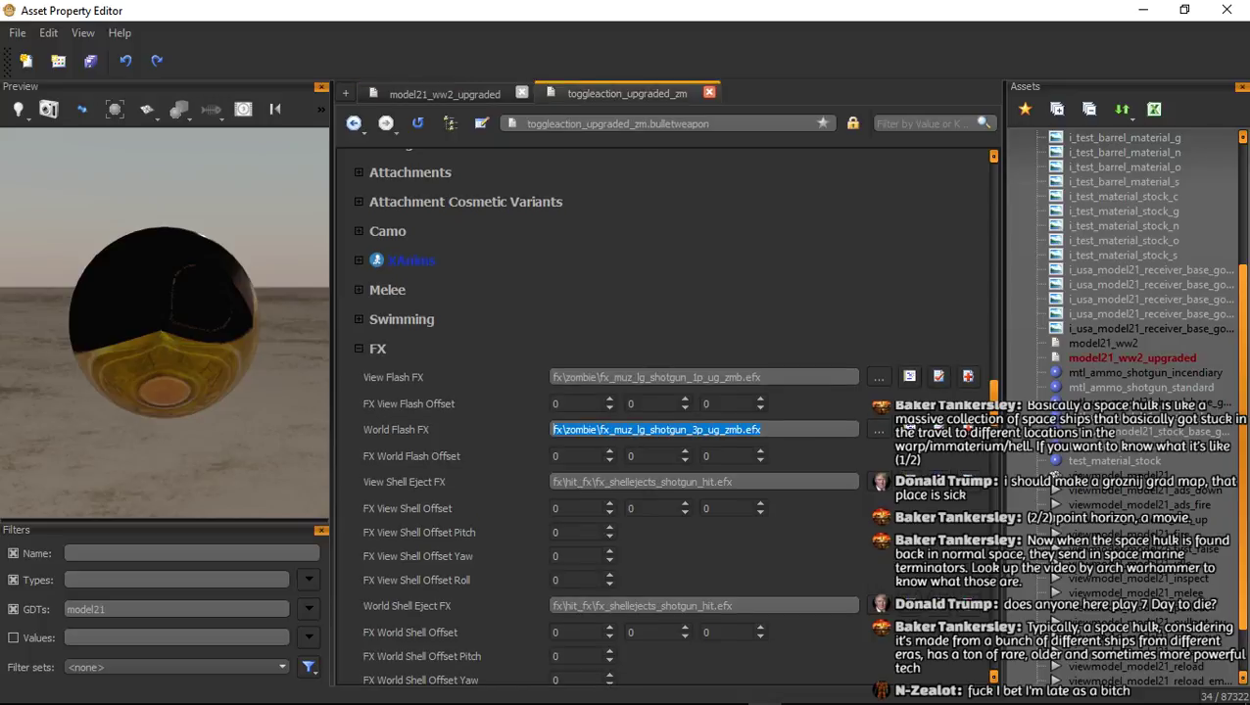
pyautogui.hotkey('ctrl', 'c')
pyautogui.hotkey('ctrl', 'Tab')
pyautogui.click(705, 426)
pyautogui.hotkey('ctrl', 'a')
pyautogui.hotkey('ctrl', 'v')
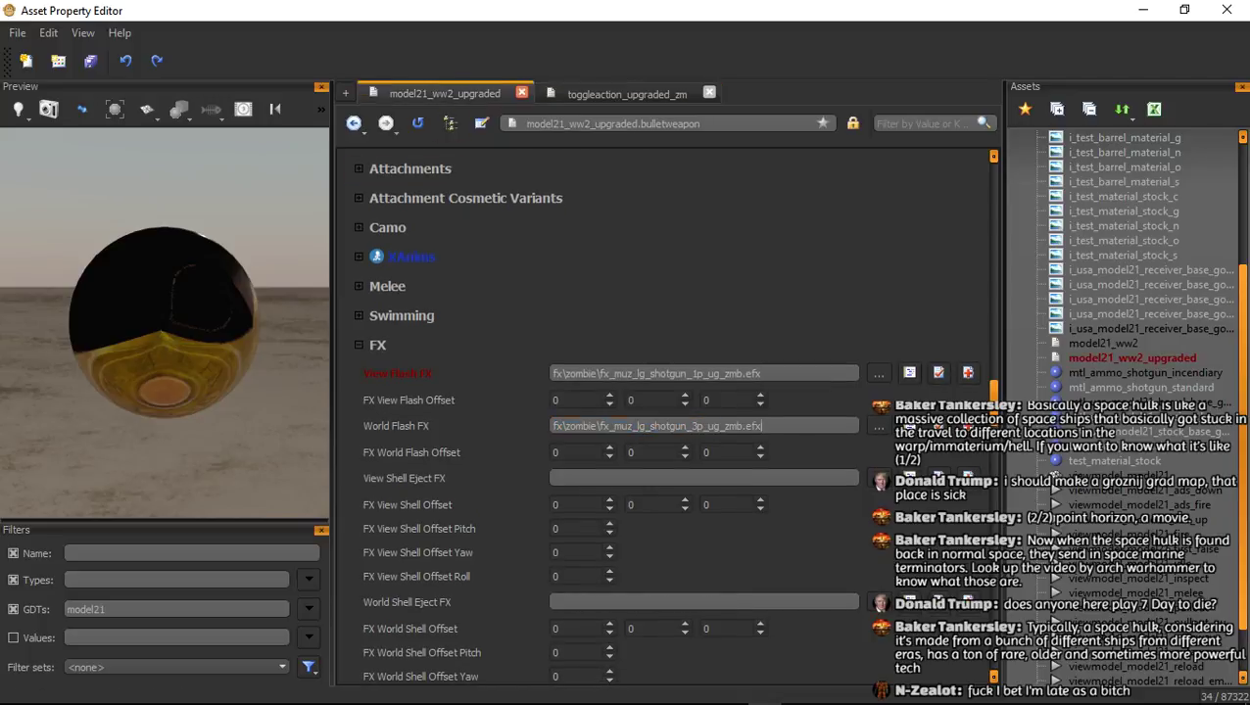
pyautogui.click(378, 345)
pyautogui.press('Down')
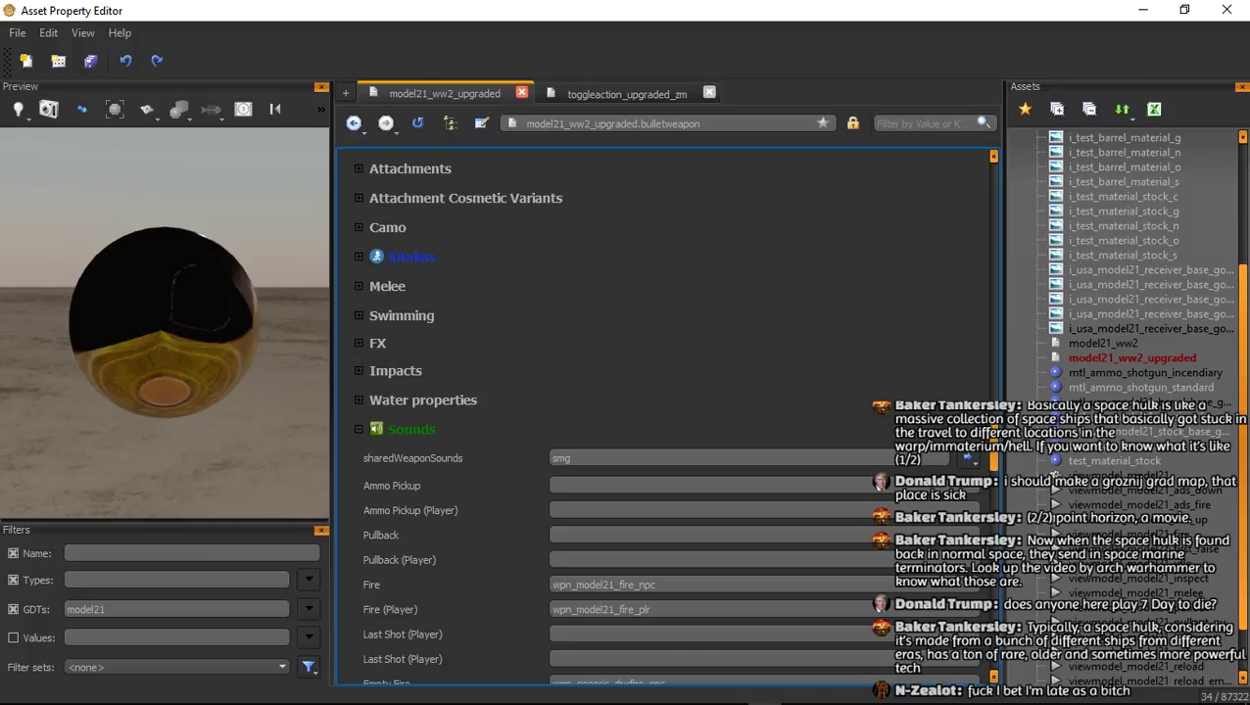
# Set the upgraded weapon's Fire (Player) sound to wpn_model21_pap_fire_plr and its Fire sound to wpn_model21_pap_fire_npc
pyautogui.hotkey('alt', 'Tab')
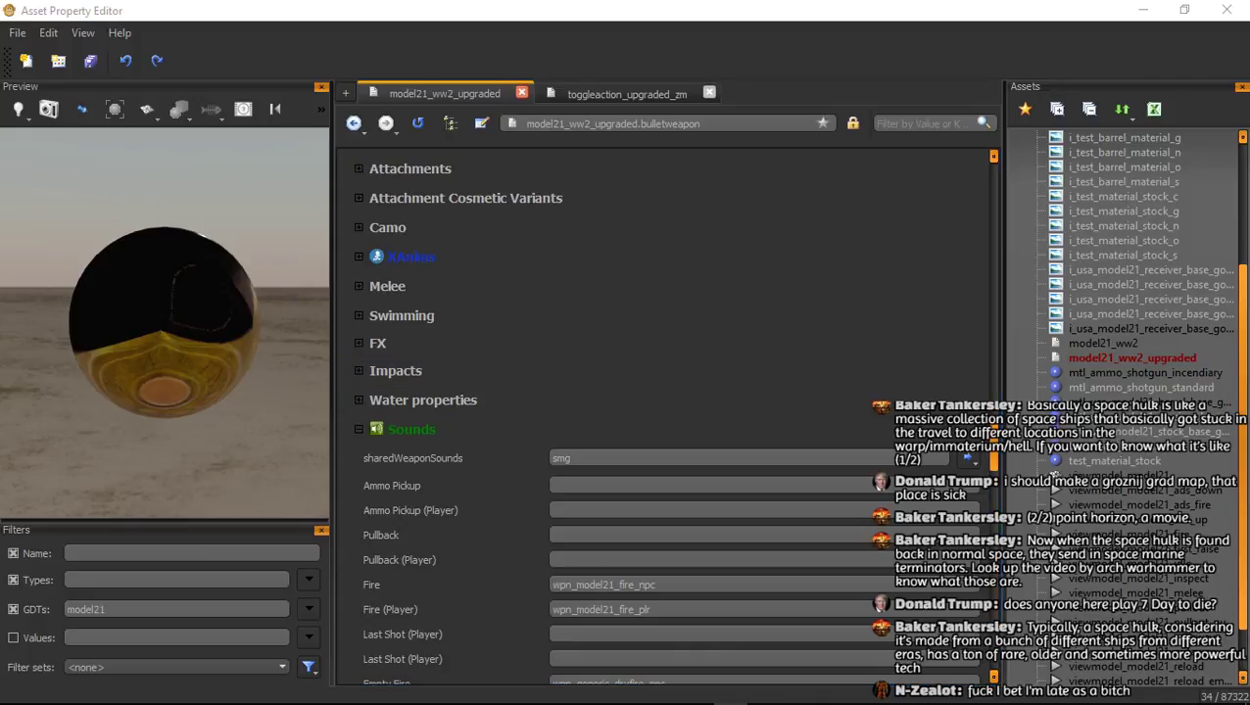
pyautogui.hotkey('alt', 'Tab')
pyautogui.hotkey('ctrl', 'v')
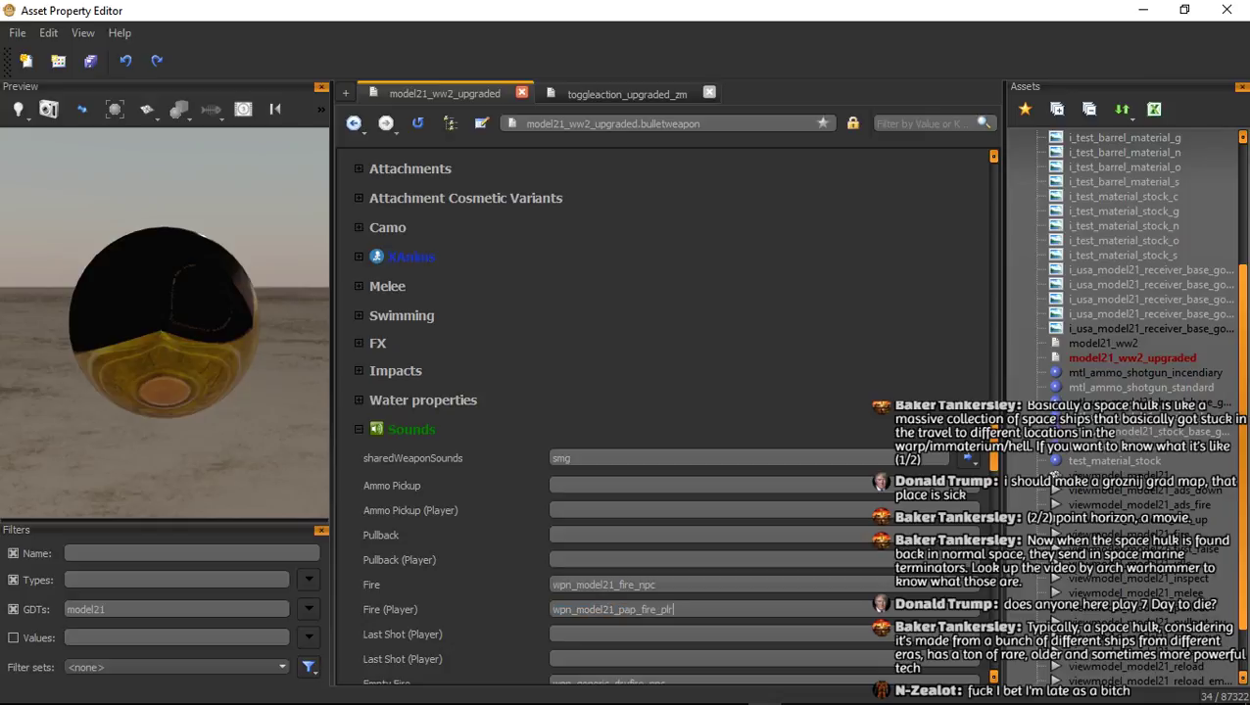
pyautogui.hotkey('alt', 'Tab')
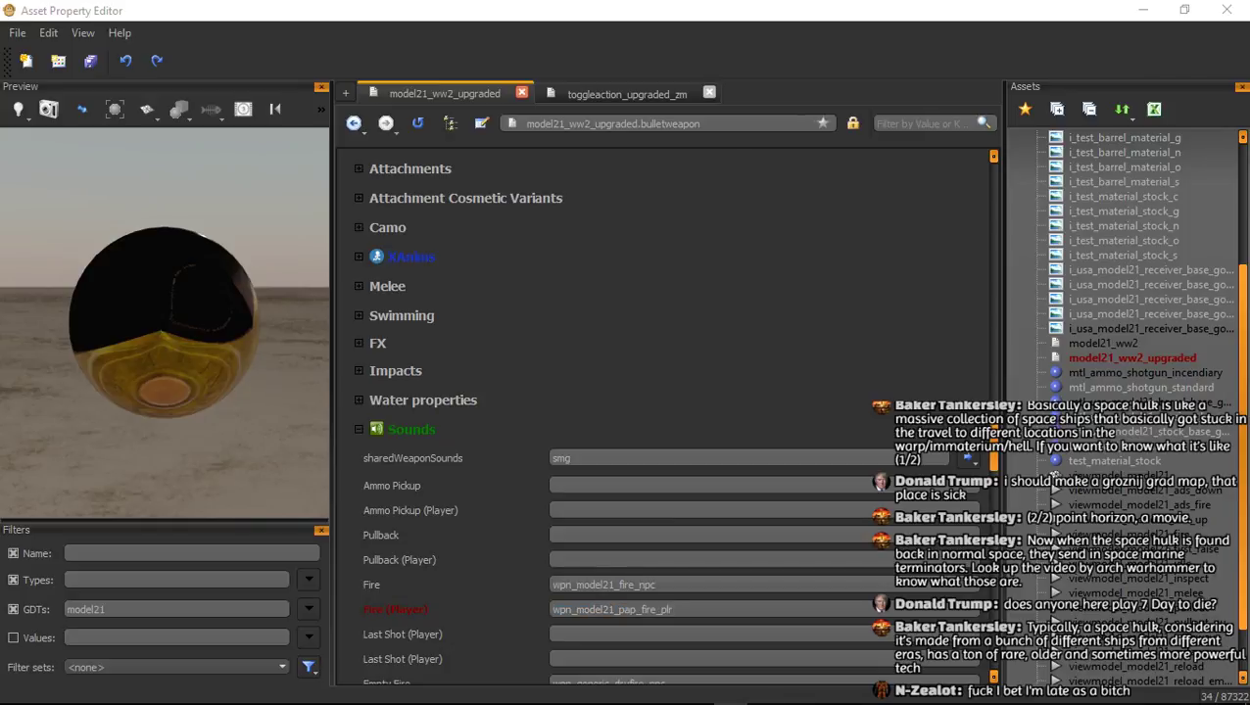
pyautogui.hotkey('alt', 'Tab')
pyautogui.moveTo(670, 584); pyautogui.dragTo(552, 584)
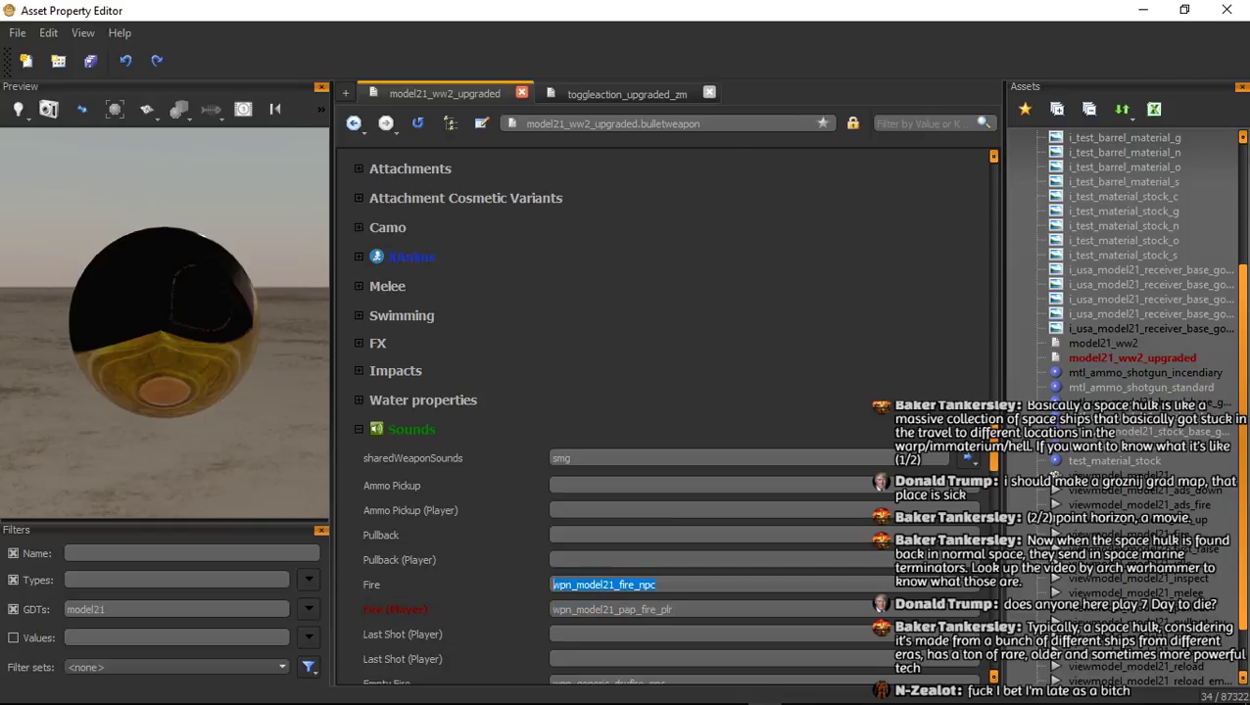
pyautogui.hotkey('ctrl', 'v')
pyautogui.press('Return')
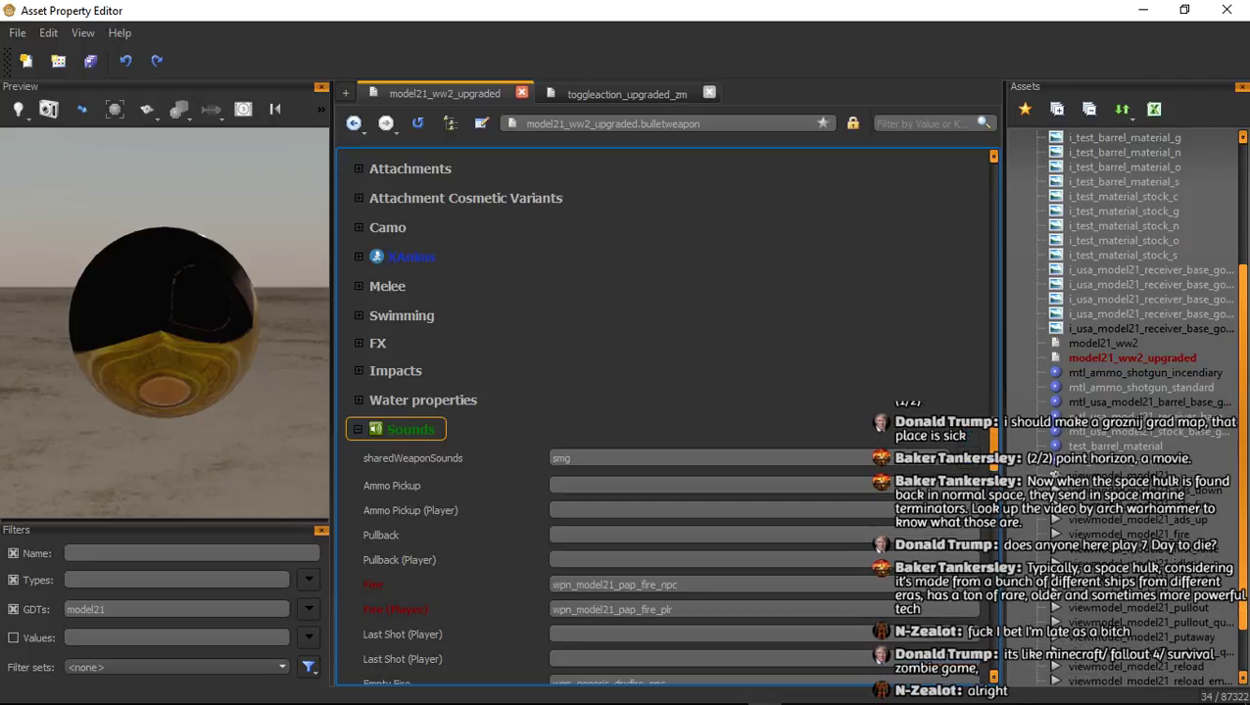
# Collapse the Sounds section and save the model21_ww2_upgraded weapon
pyautogui.click(396, 429)
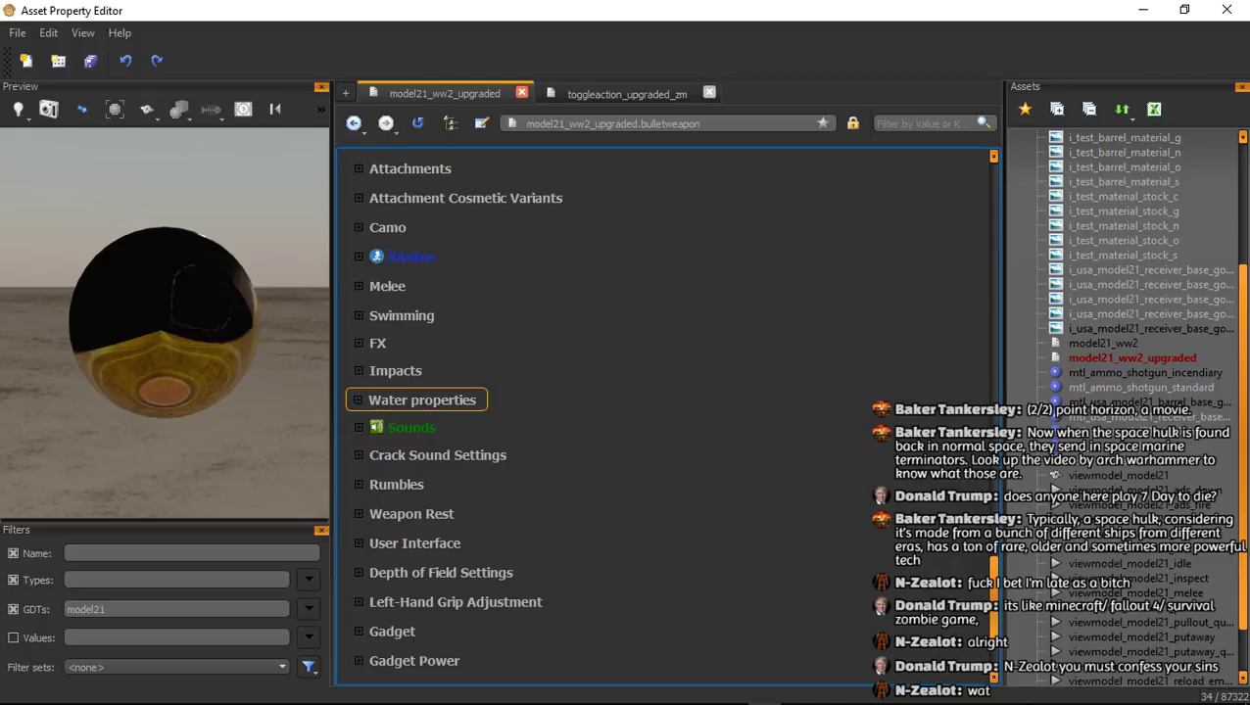
pyautogui.scroll(-2, 411, 400)
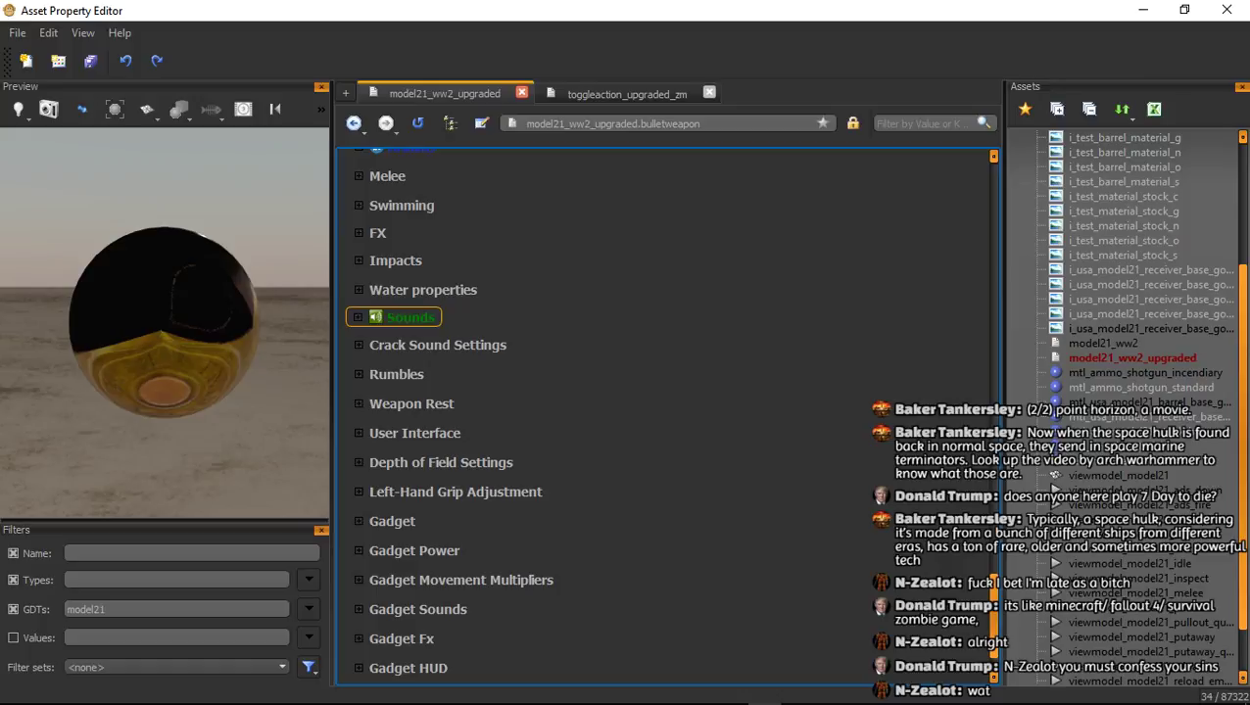
pyautogui.click(409, 317)
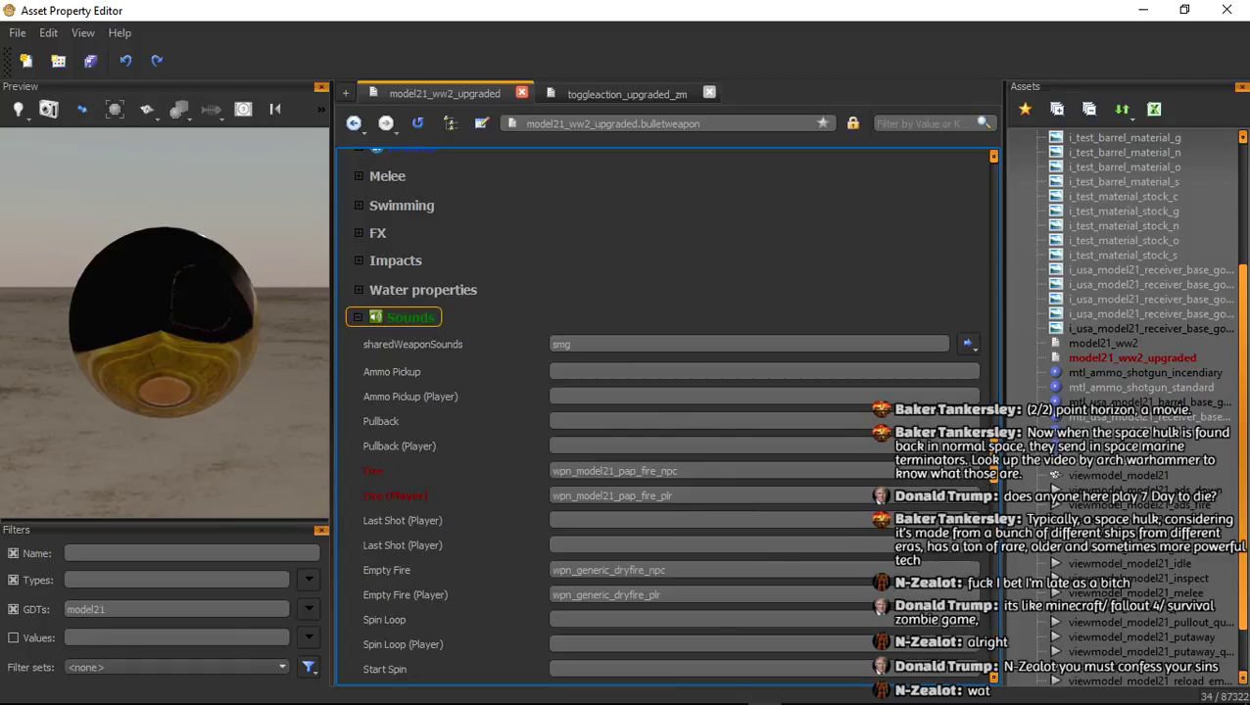
pyautogui.click(410, 317)
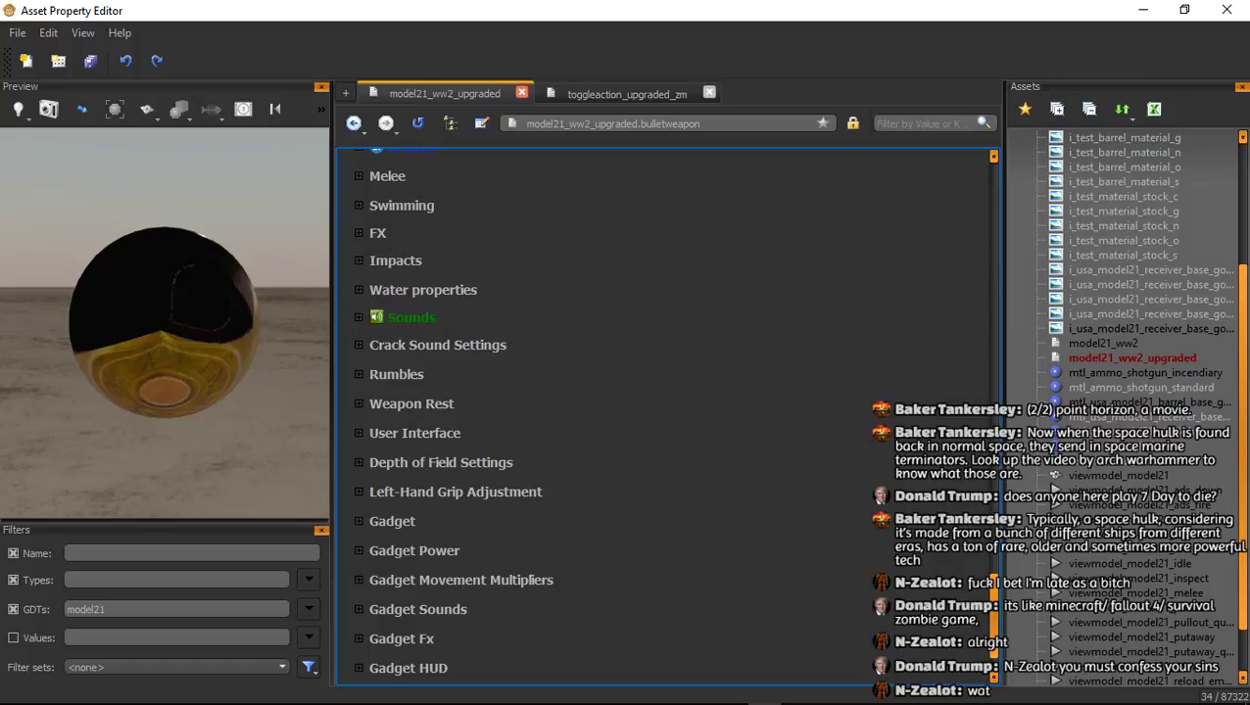
pyautogui.hotkey('ctrl', 's')
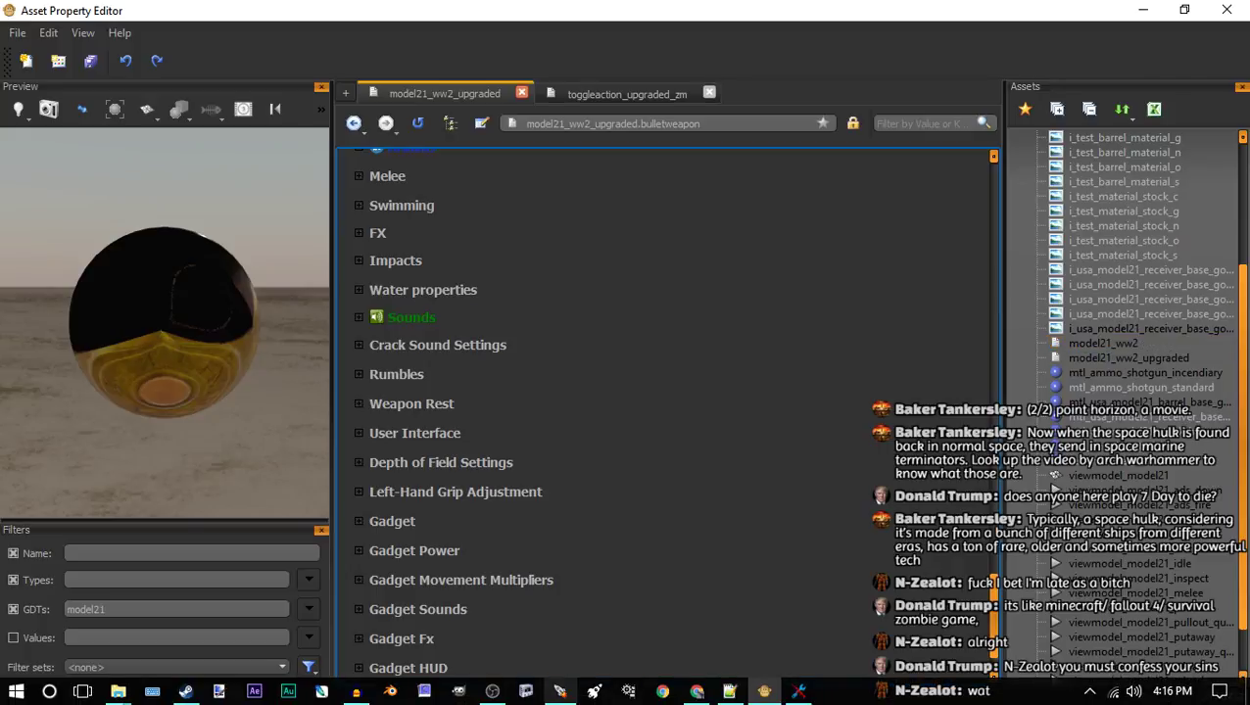
# Switch to the Mod Tools Launcher, open zm_yt's zone file and add the line weapon,model21_ww2 below the weapon,357magnum_fnv_upgraded entry
pyautogui.click(559, 692)
pyautogui.rightClick(93, 205)
pyautogui.click(147, 249)
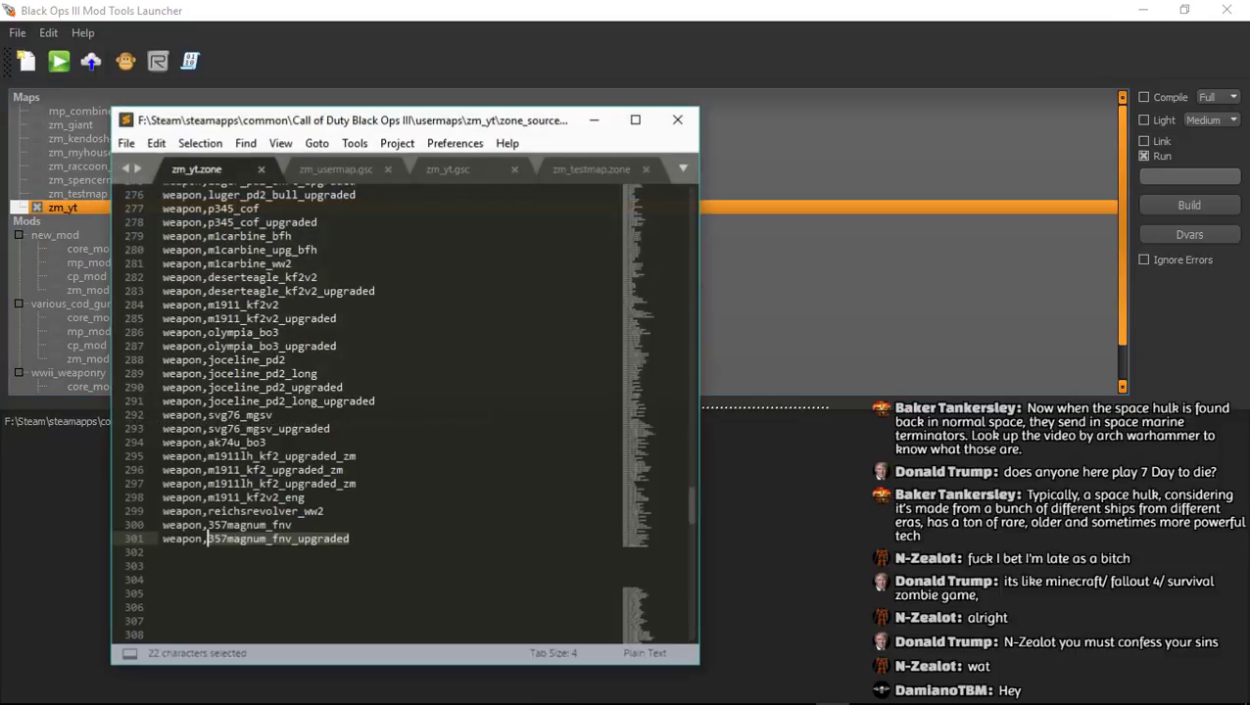
pyautogui.click(350, 539)
pyautogui.scroll(-10, 392, 413)
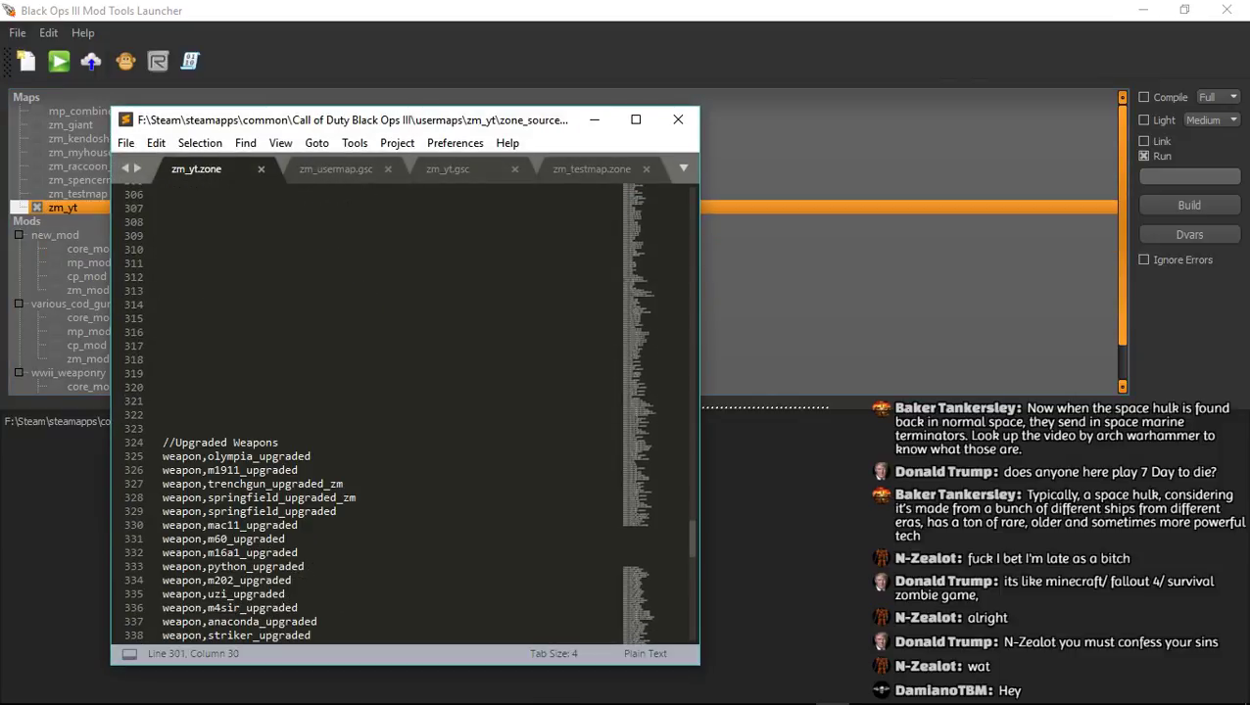
pyautogui.scroll(2, 392, 414)
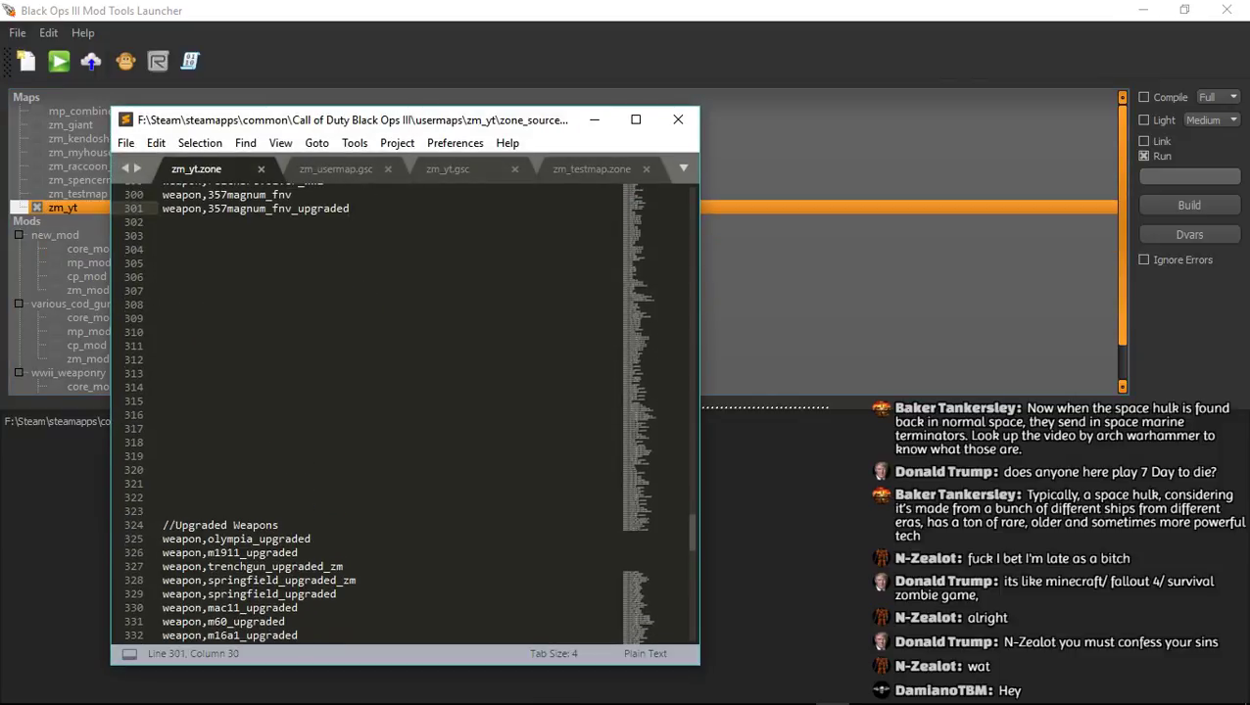
pyautogui.click(163, 222)
pyautogui.write('weapon')
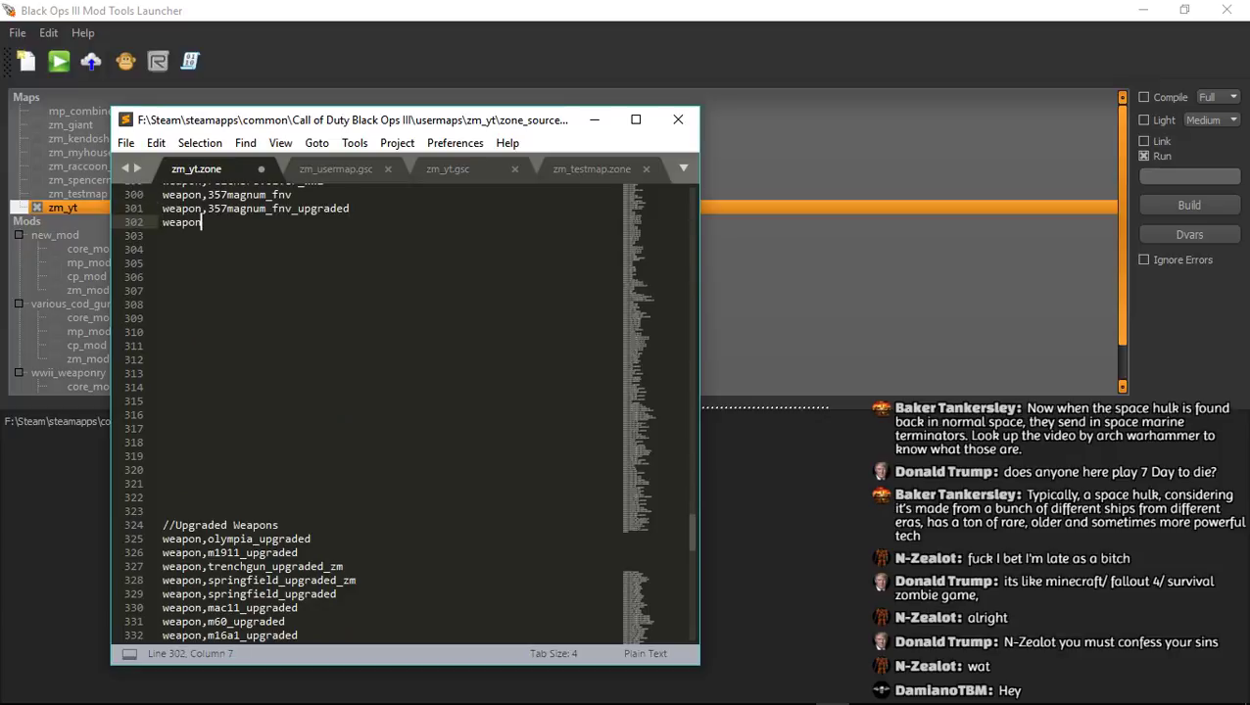
pyautogui.write(',model21_ww2')
pyautogui.press('Return')
# Add the line weapon,model21_ww2_upgraded below the model21_ww2 entry, save zm_yt.zone and close the text editor
pyautogui.write('weapon,')
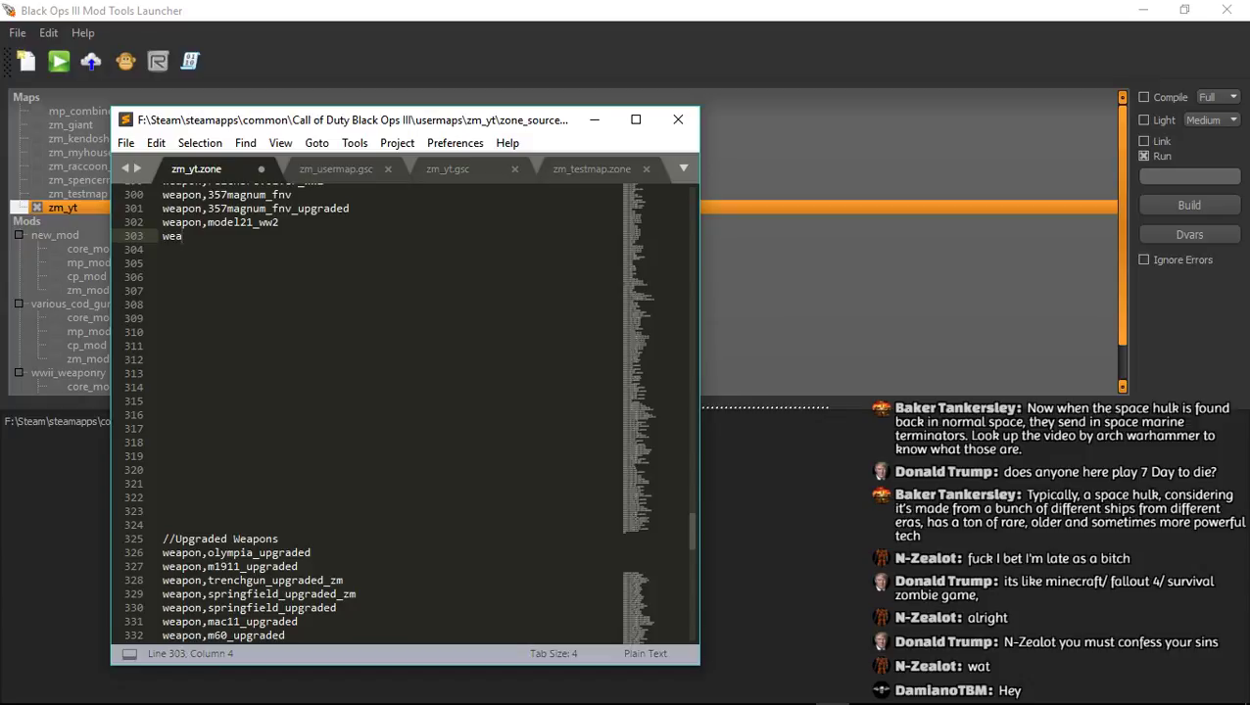
pyautogui.write('model21_ww2_upgrae')
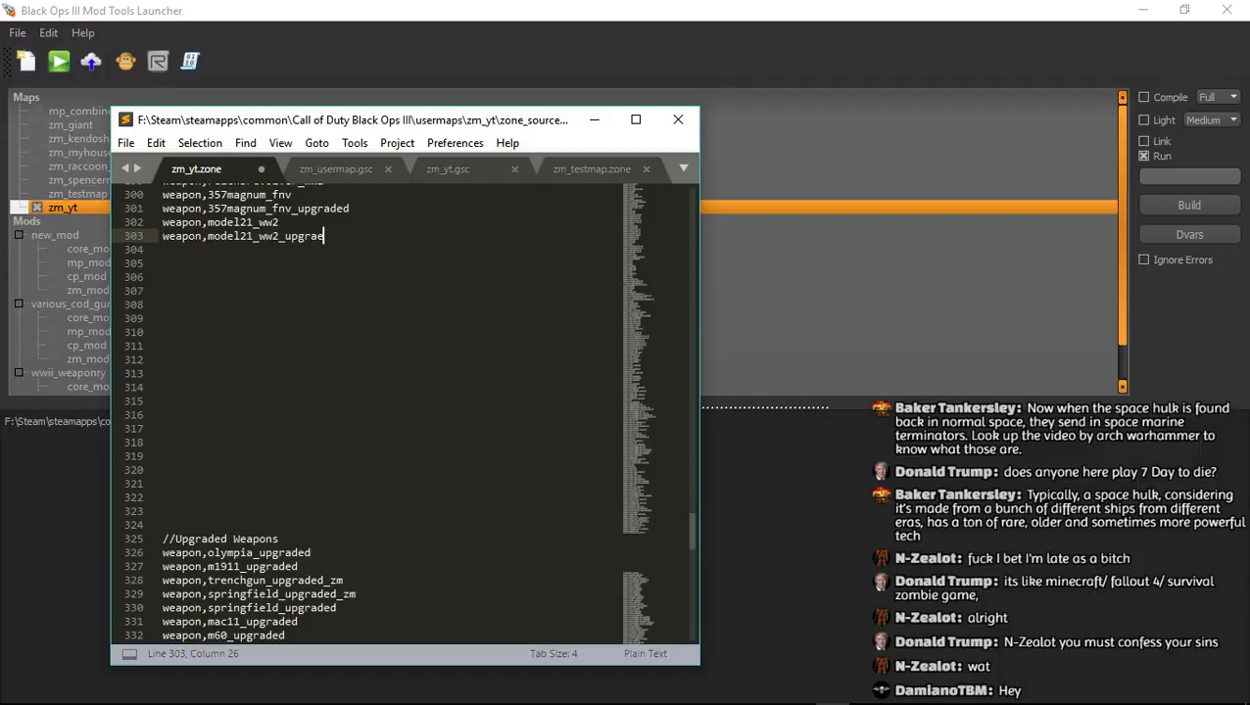
pyautogui.press('BackSpace')
pyautogui.write('ded')
pyautogui.hotkey('ctrl', 's')
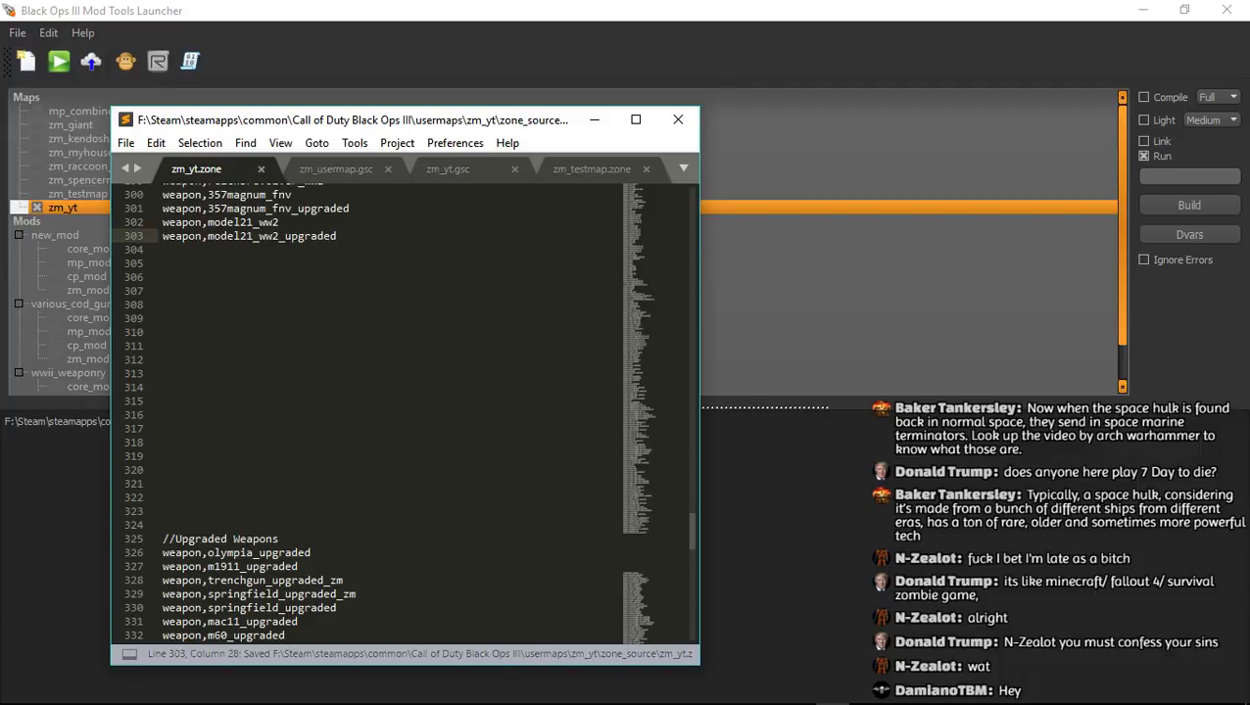
pyautogui.click(677, 119)
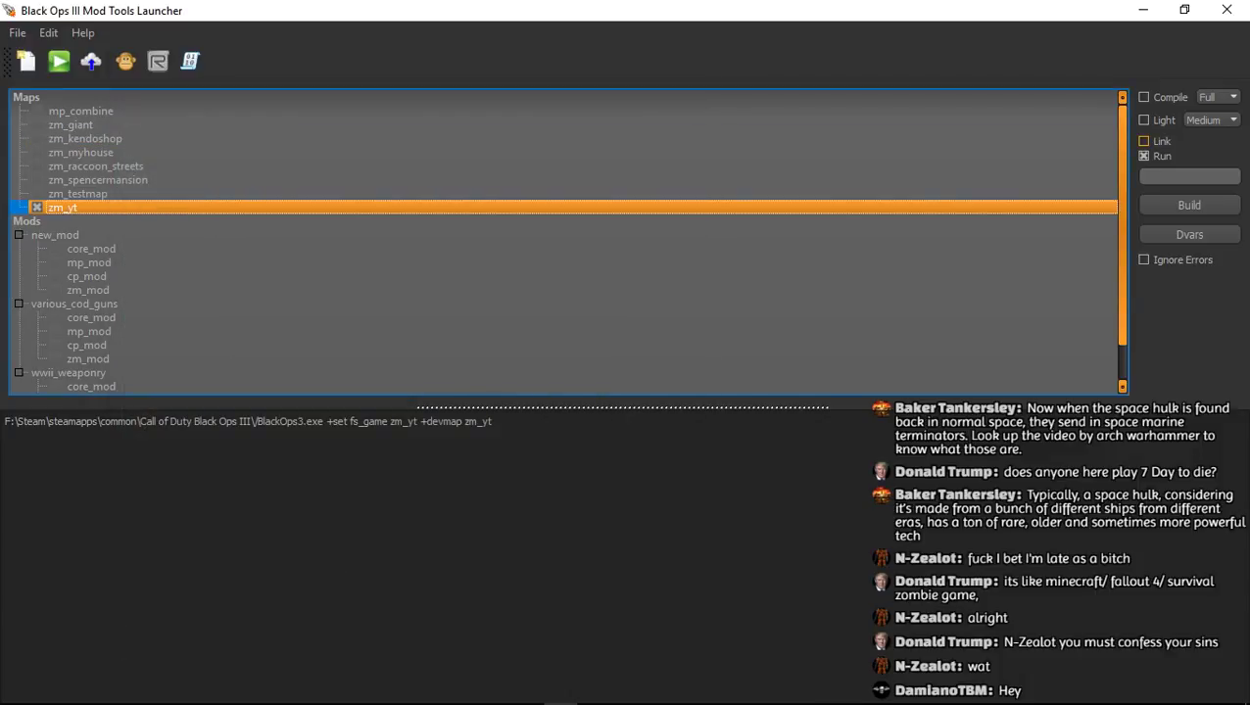
# Enable Link and disable Run for zm_yt, and start the build
pyautogui.click(1144, 141)
pyautogui.click(1143, 157)
pyautogui.click(1189, 205)
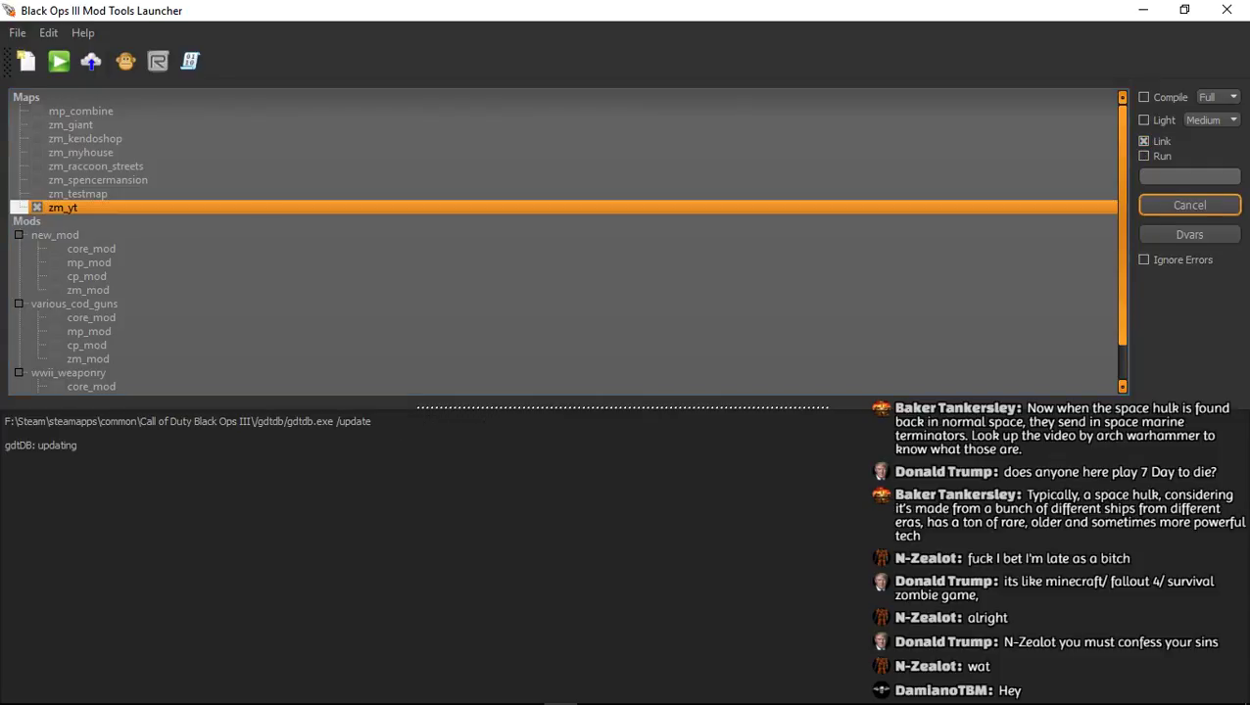
# Return to the Asset Property Editor and check the XModels section of model21_ww2_upgraded
pyautogui.click(1143, 10)
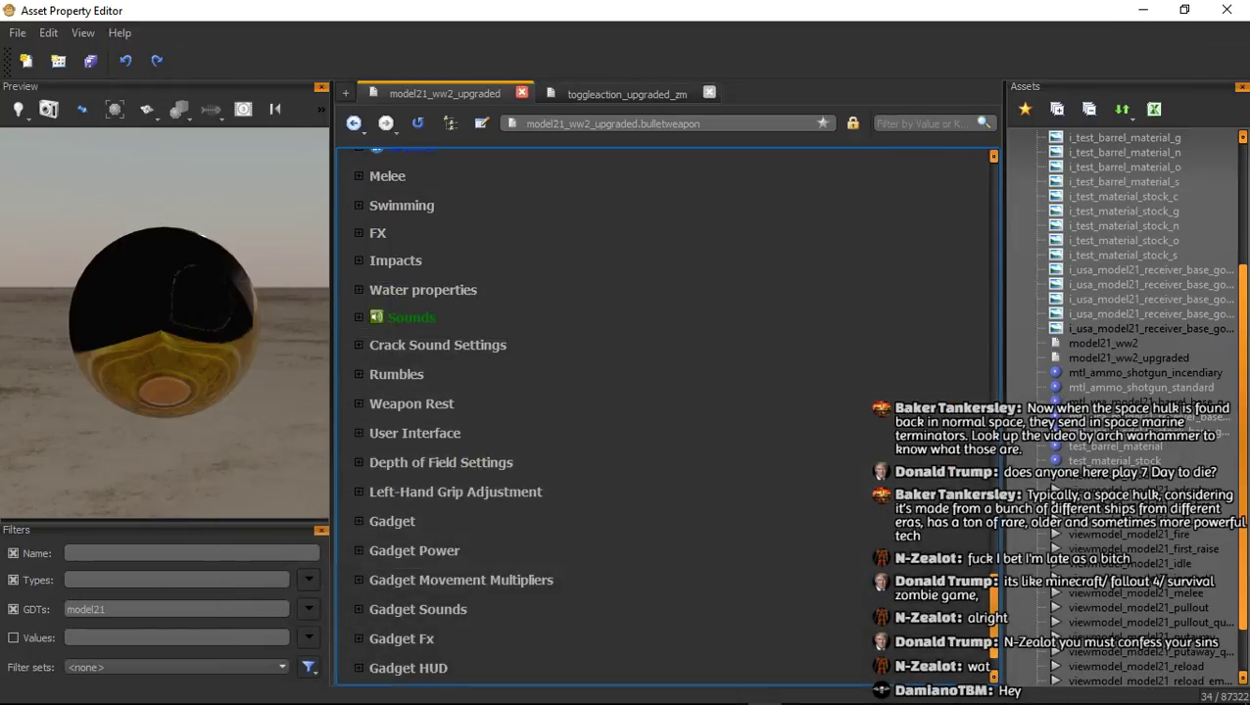
pyautogui.scroll(3, 392, 392)
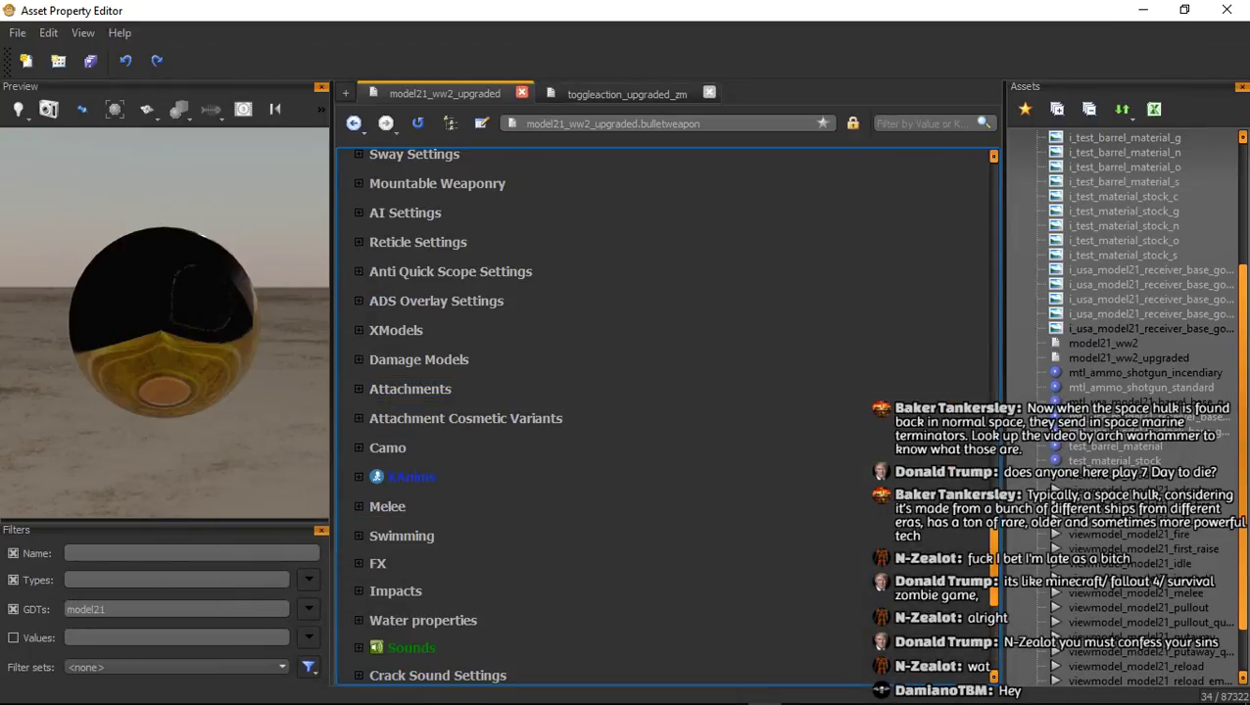
pyautogui.click(396, 330)
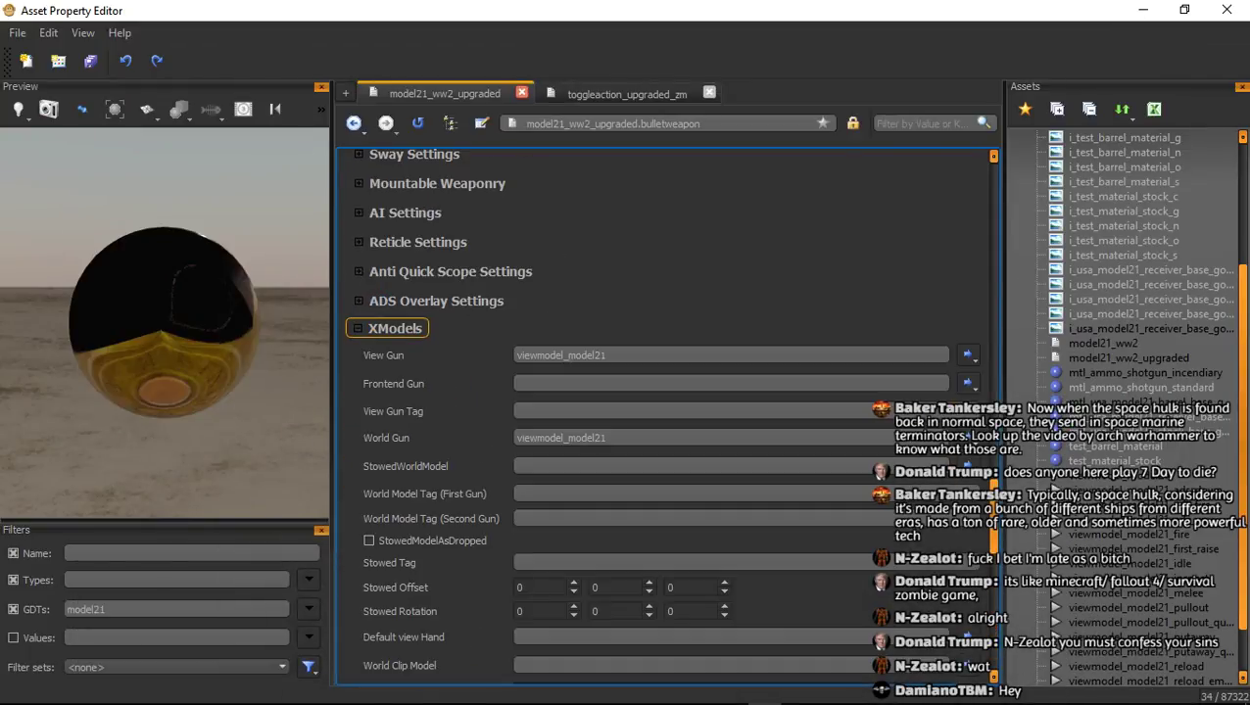
pyautogui.click(396, 329)
# Switch to the Mod Tools Launcher, cancel the running zm_yt link build and minimize the launcher
pyautogui.click(559, 697)
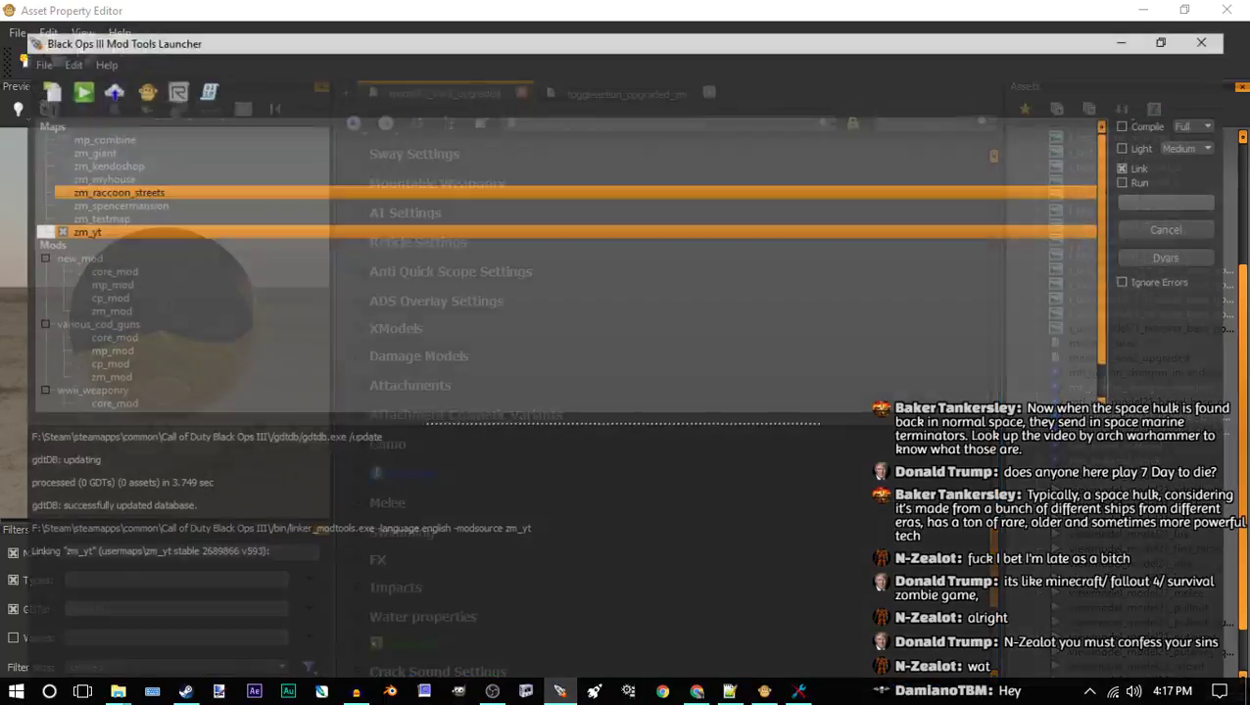
pyautogui.click(1189, 205)
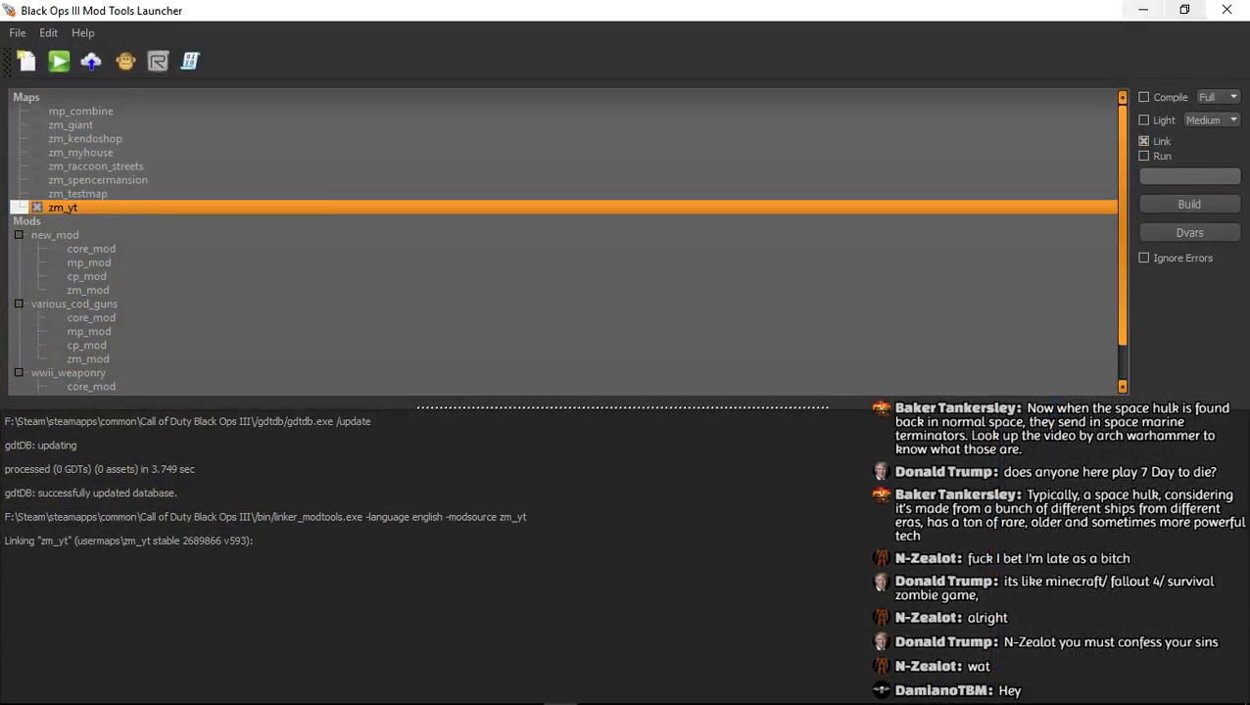
pyautogui.click(1143, 10)
# Set the First Raise animation of model21_ww2_upgraded to viewmodel_model21_inspect in the XAnims section
pyautogui.click(1130, 358)
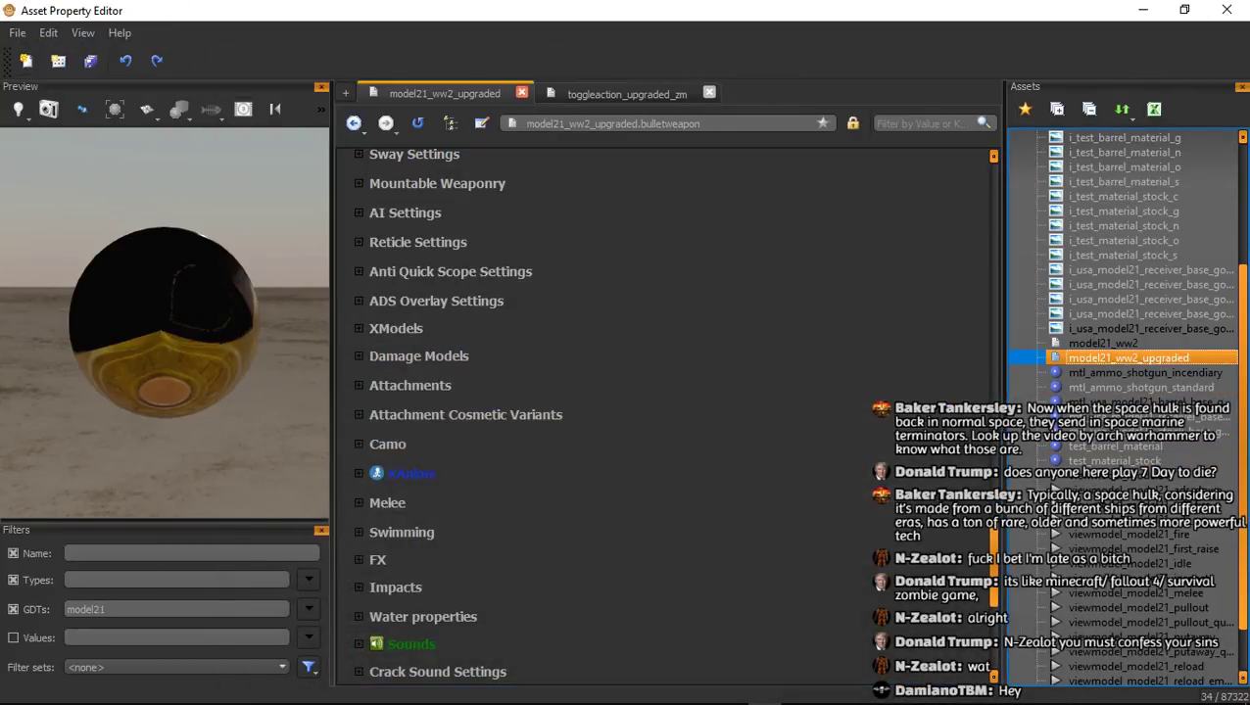
pyautogui.click(409, 474)
pyautogui.scroll(-7, 409, 474)
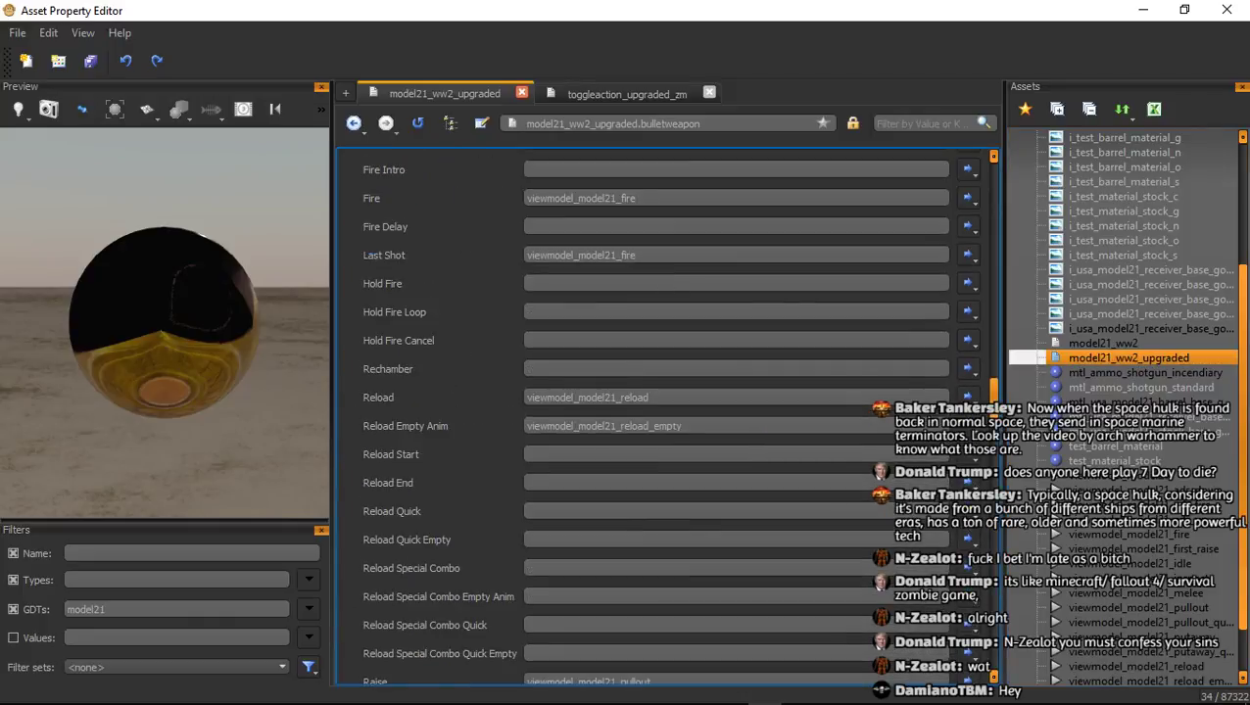
pyautogui.scroll(-3, 664, 416)
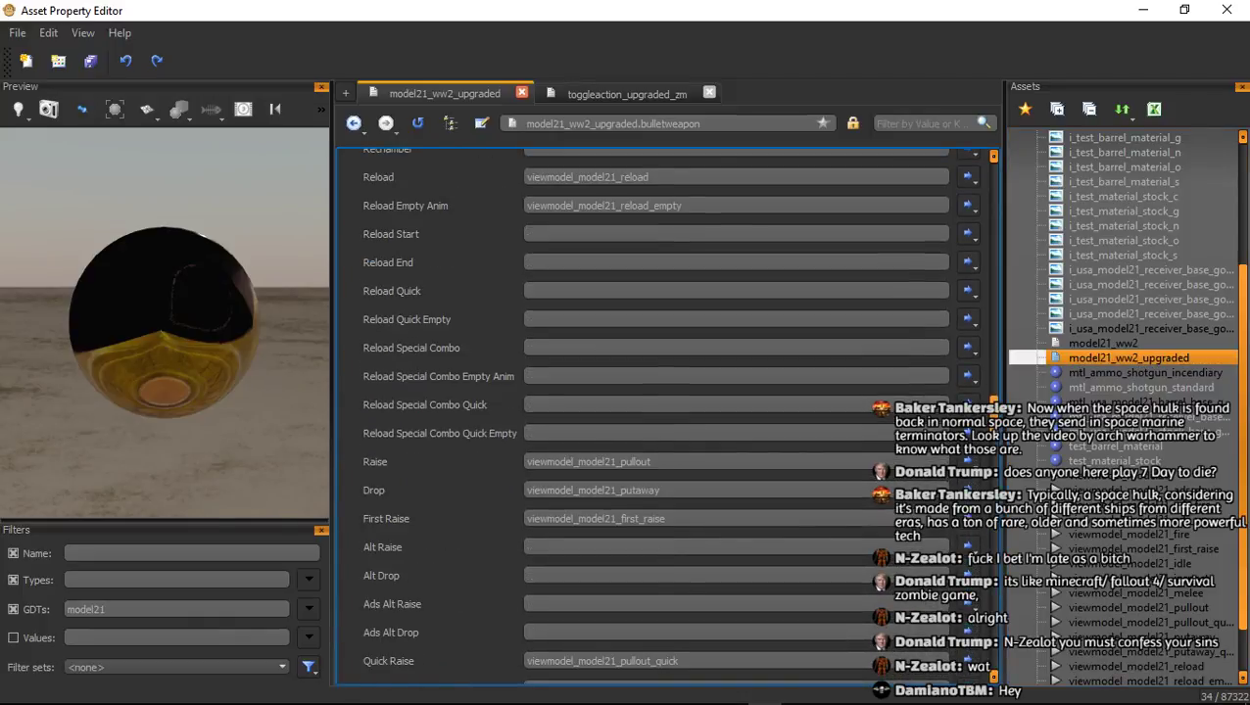
pyautogui.moveTo(667, 519); pyautogui.dragTo(621, 519)
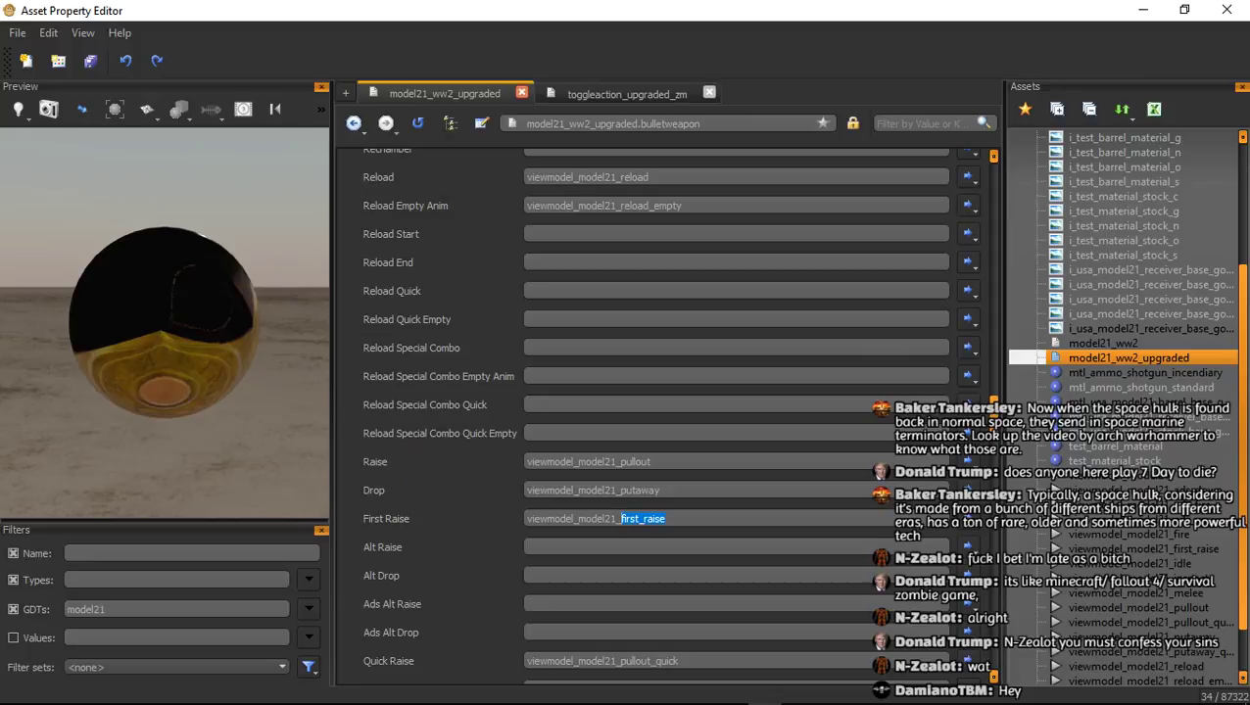
pyautogui.write('inspect')
pyautogui.press('Return')
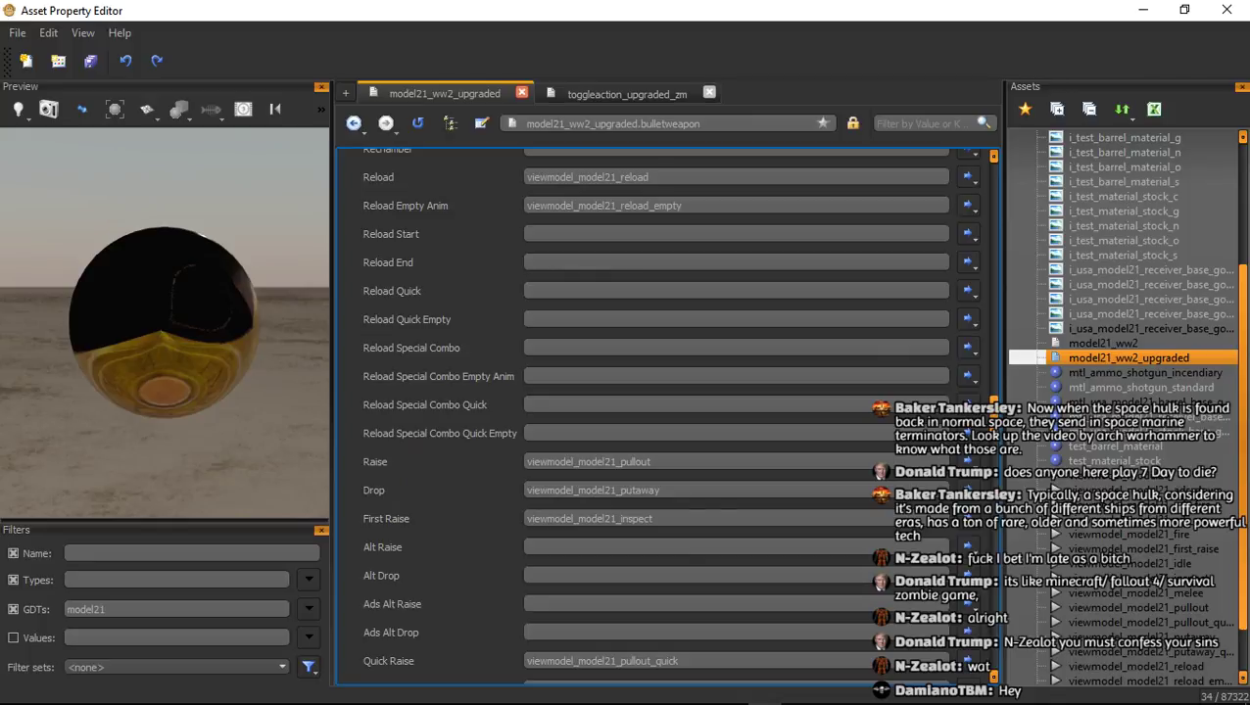
# Return to the Mod Tools Launcher and run the zm_yt link build again
pyautogui.click(1139, 10)
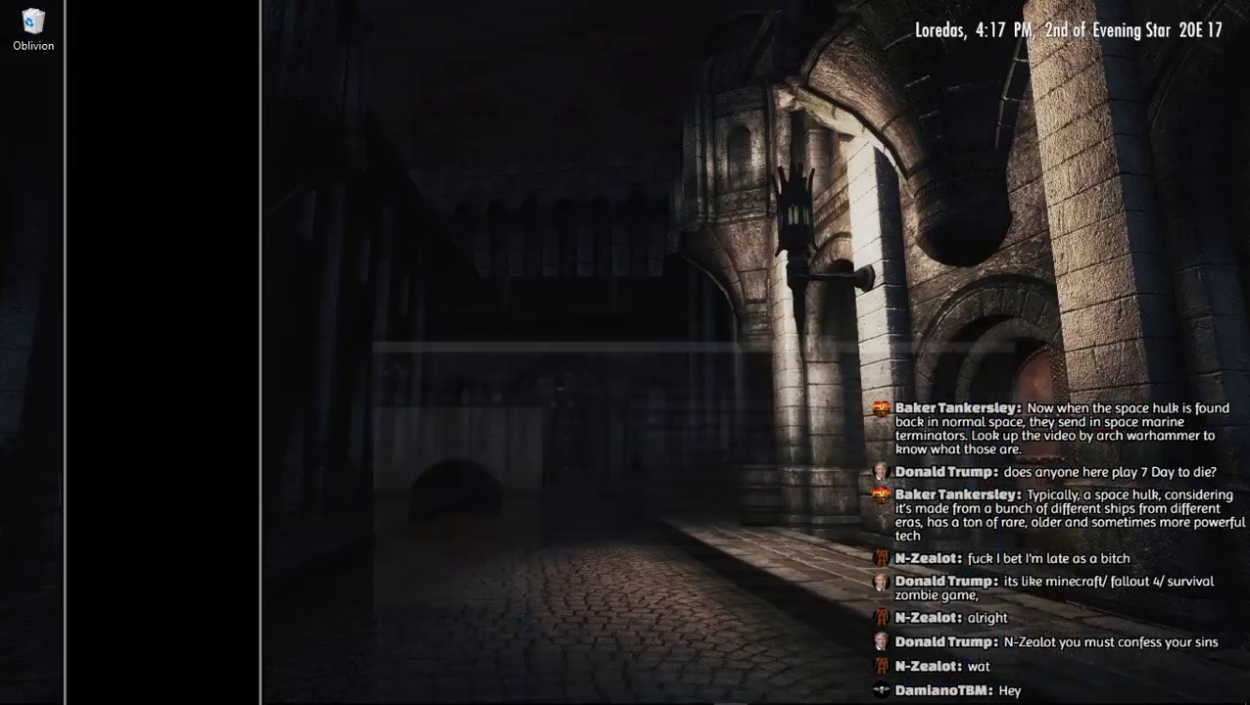
pyautogui.click(559, 691)
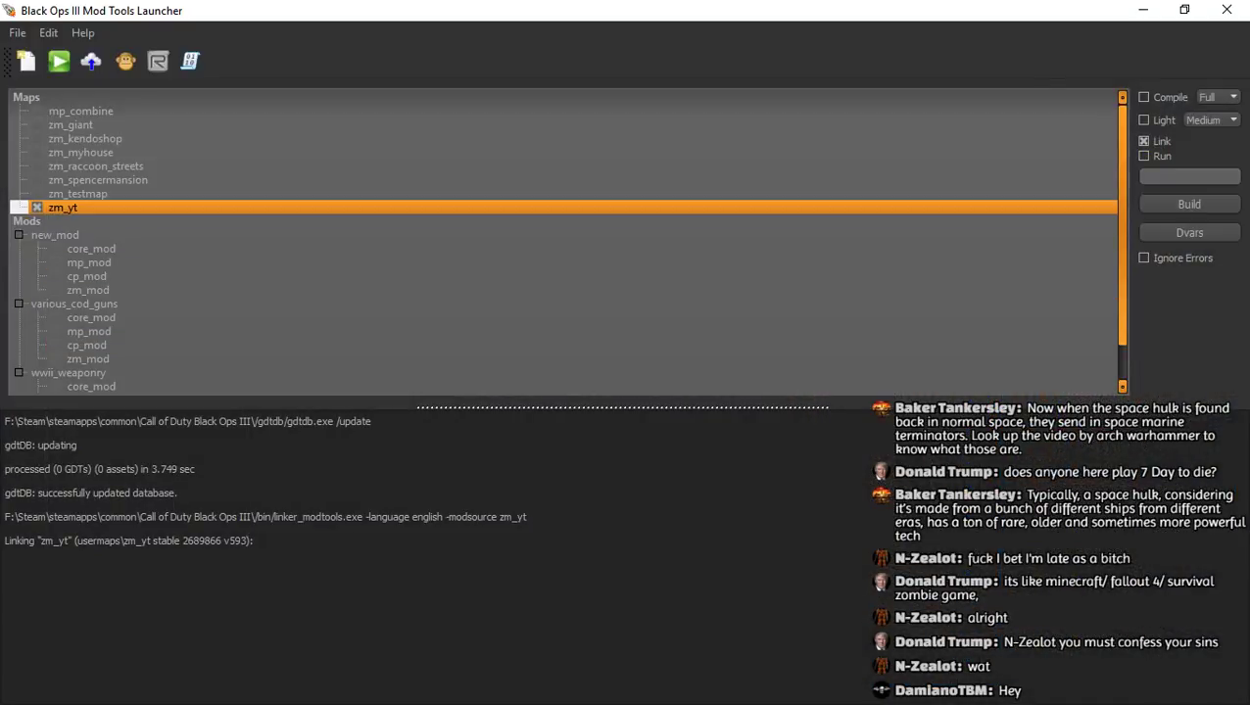
pyautogui.click(1143, 9)
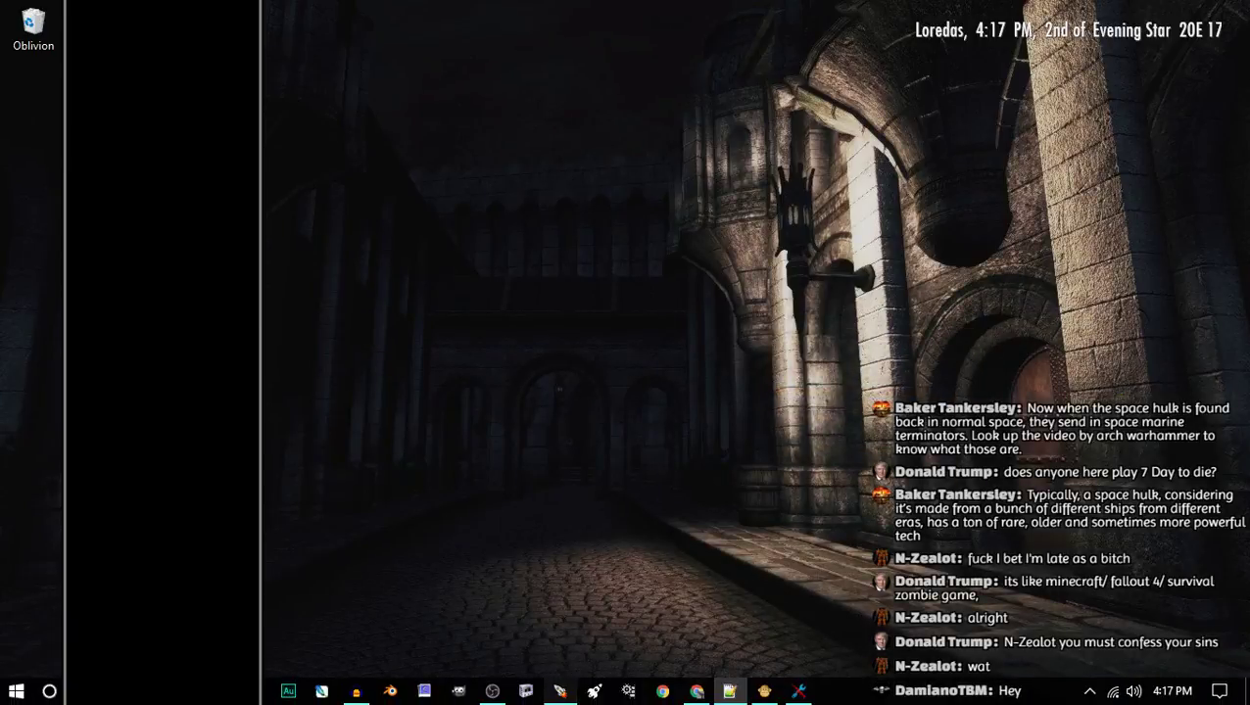
# Monitor the zm_yt link progress and log output in the Mod Tools Launcher while the build runs
pyautogui.click(560, 690)
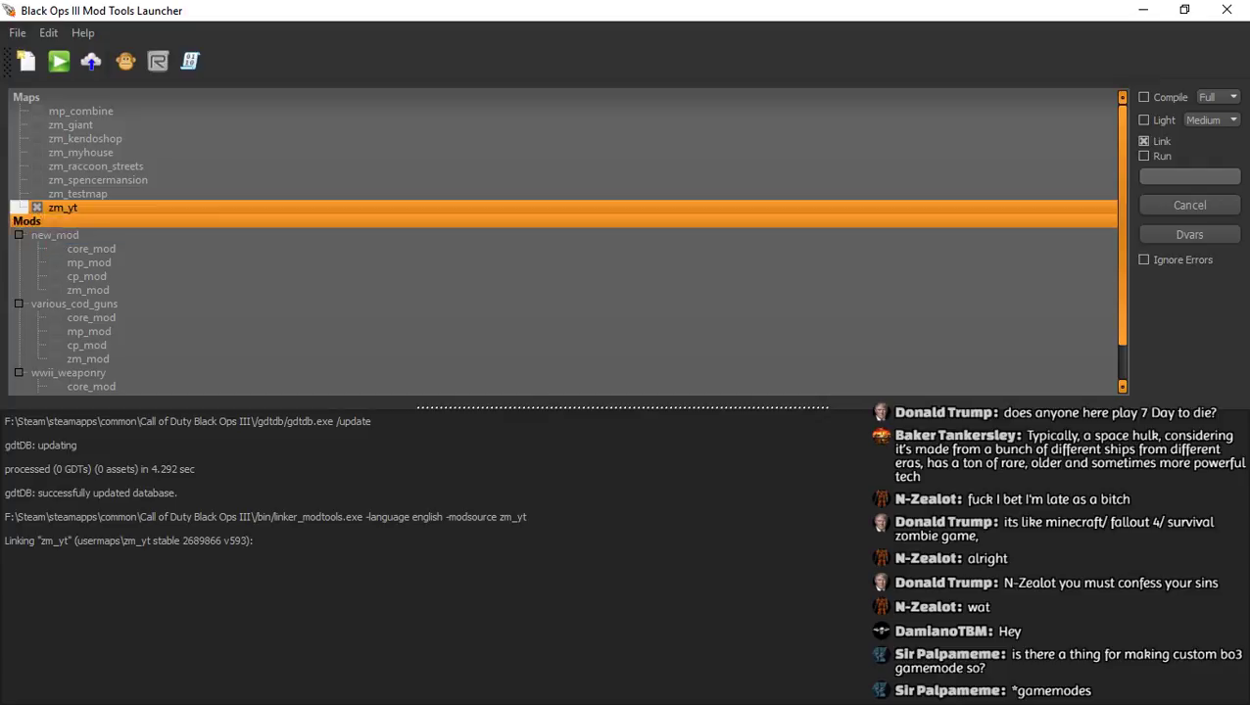
pyautogui.click(1142, 9)
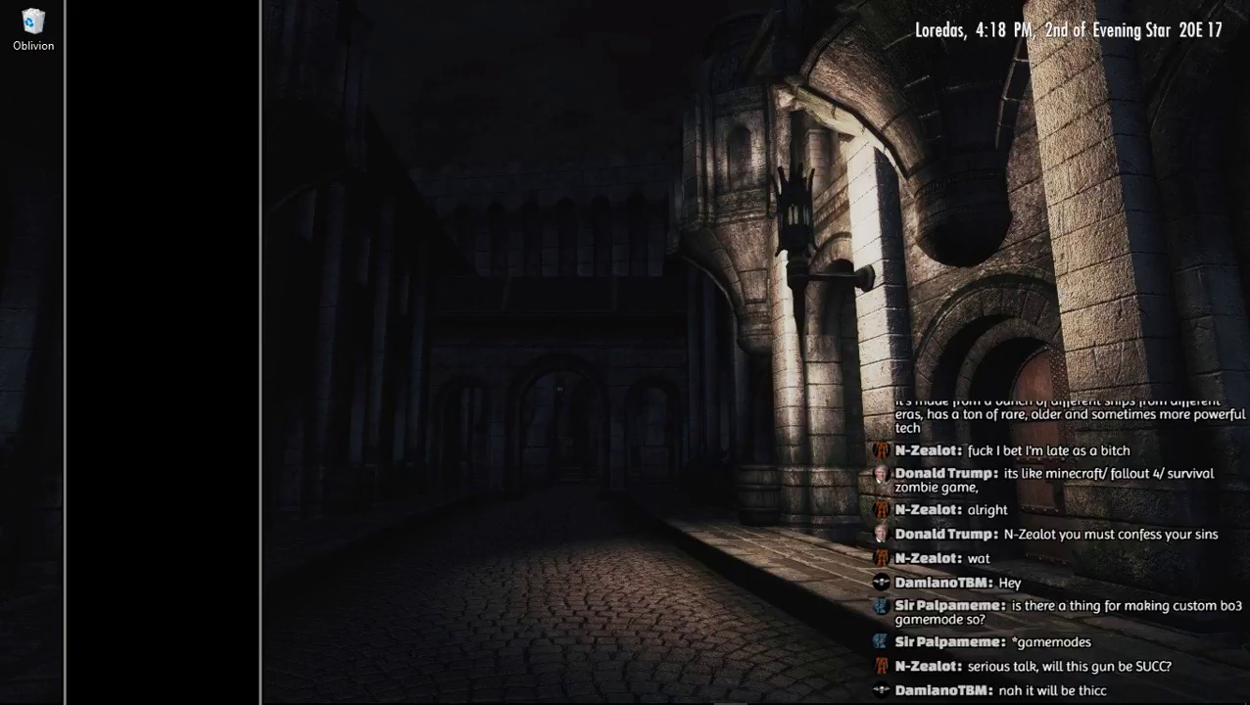
pyautogui.click(560, 692)
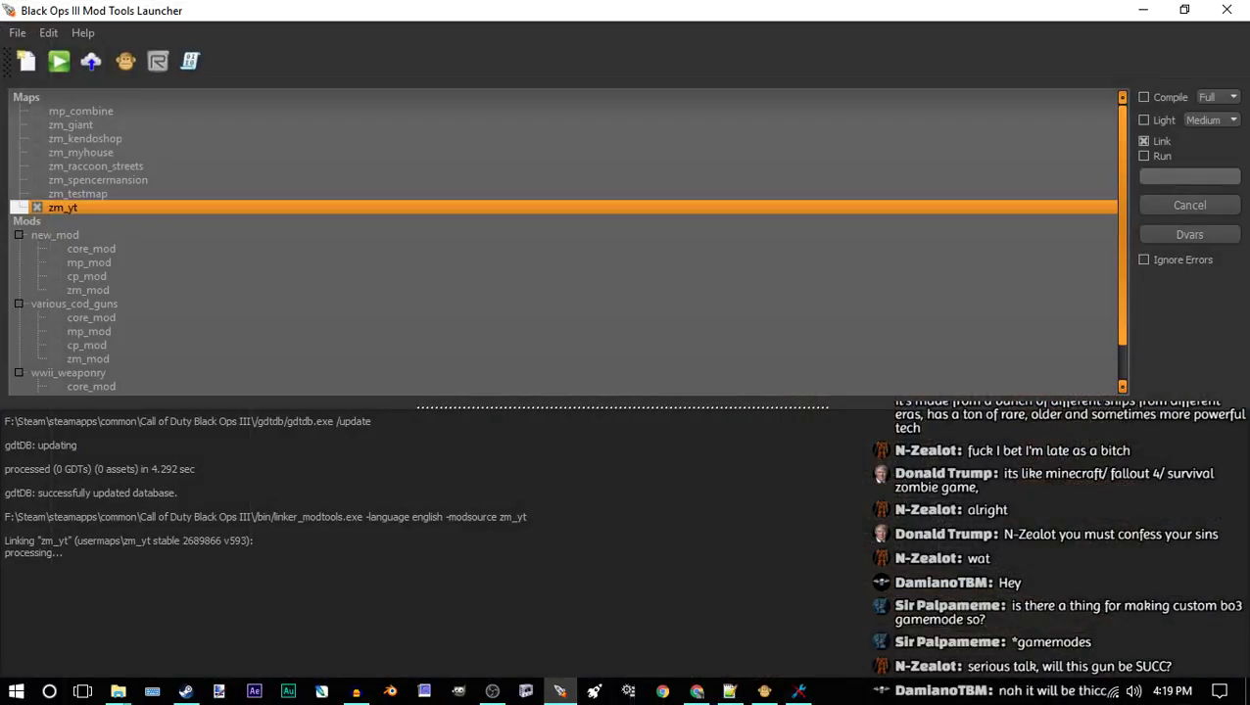
pyautogui.click(1143, 10)
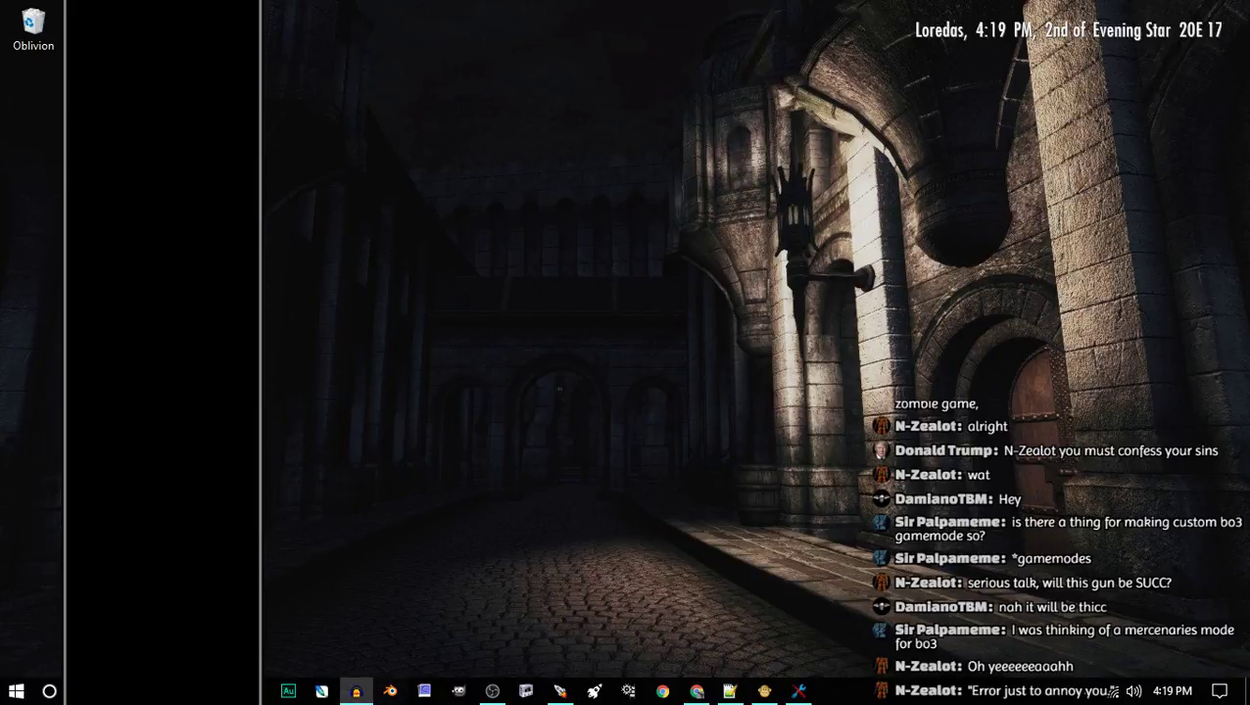
pyautogui.click(32, 29)
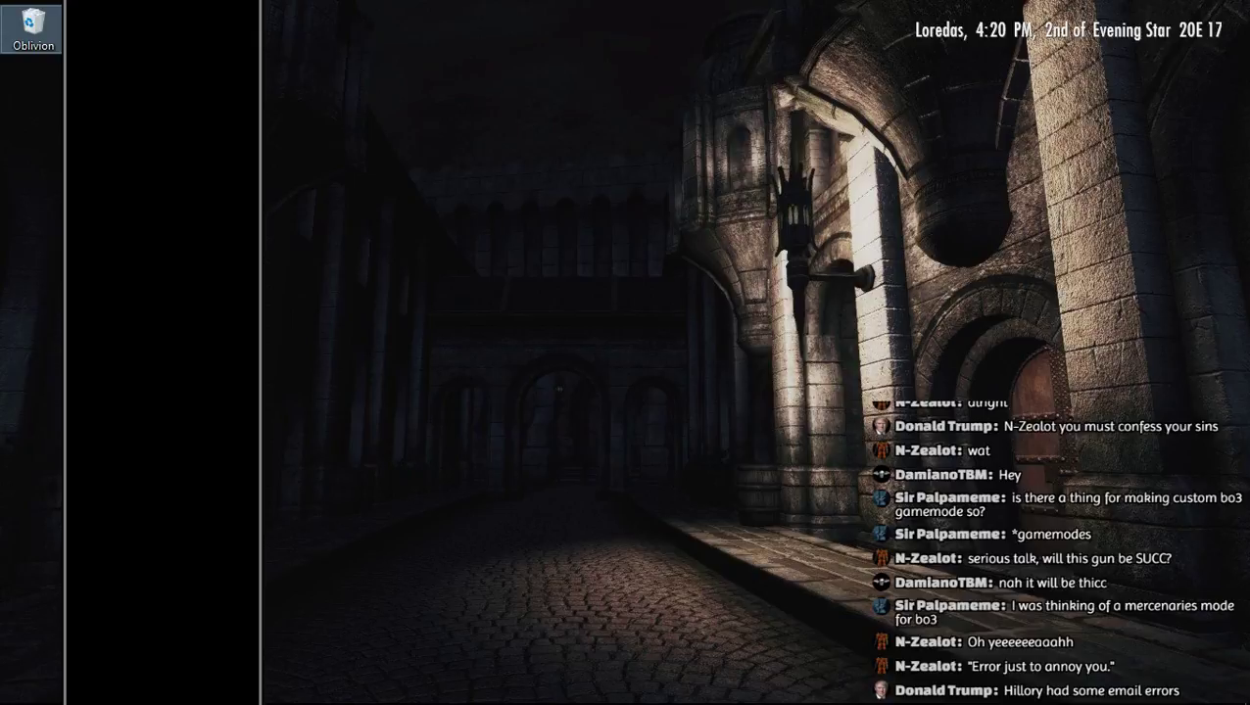
pyautogui.moveTo(594, 694)
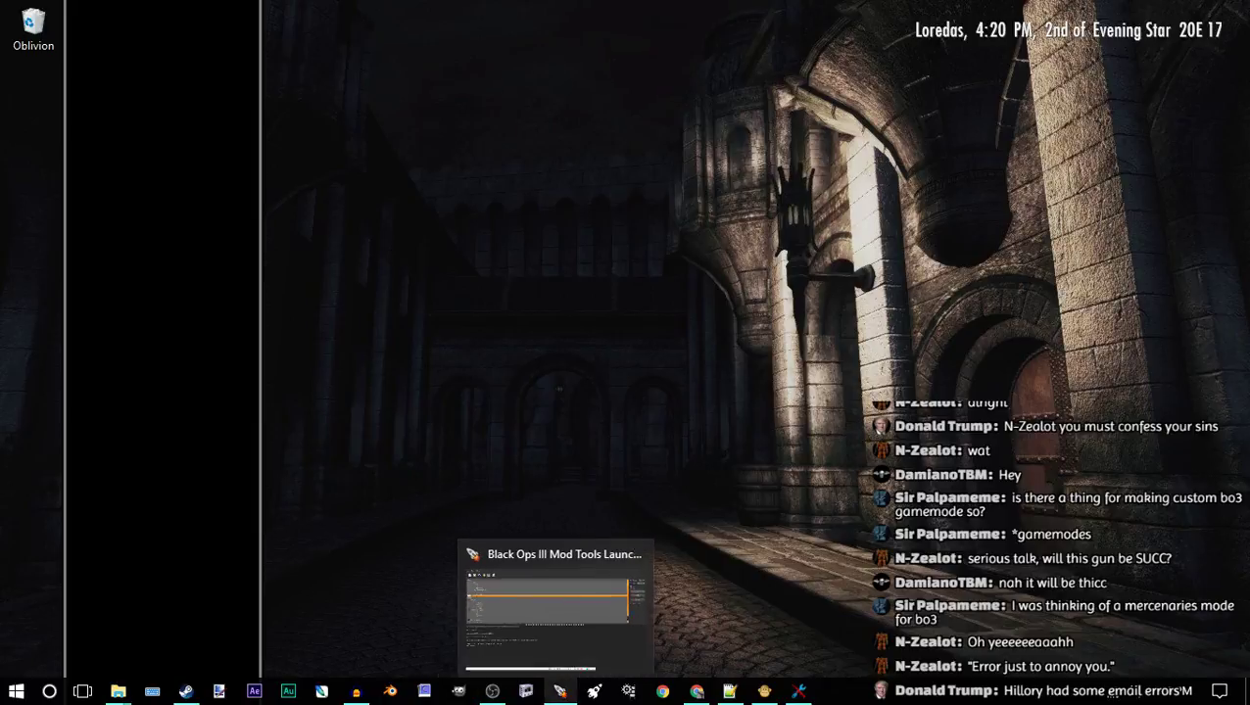
pyautogui.click(559, 691)
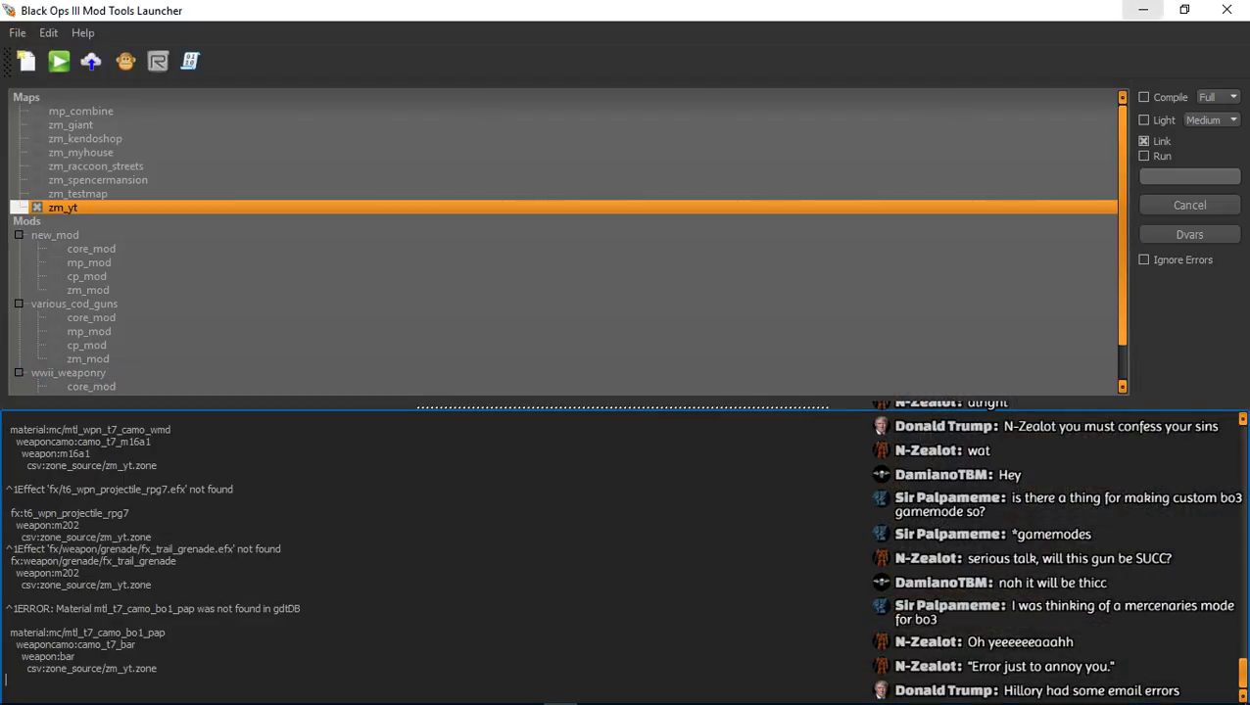
pyautogui.click(1142, 10)
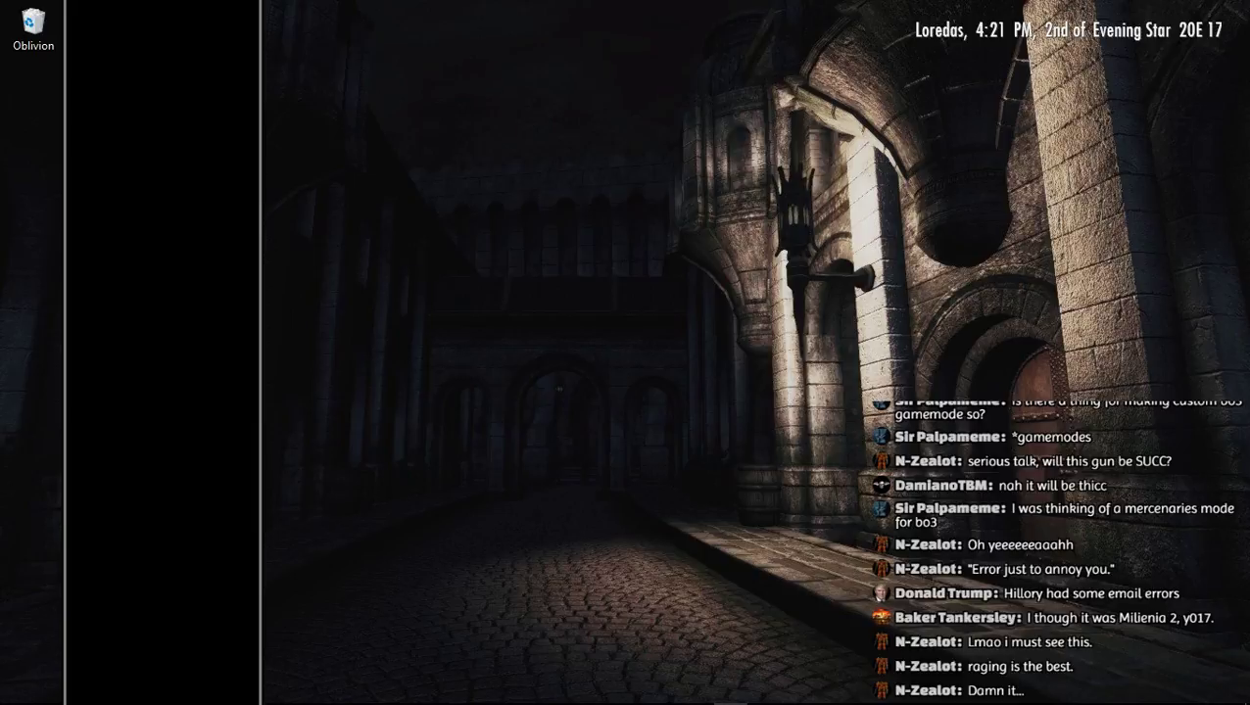
# Check the zm_yt link build's progress and log output in the Mod Tools Launcher until the build finishes
pyautogui.click(558, 690)
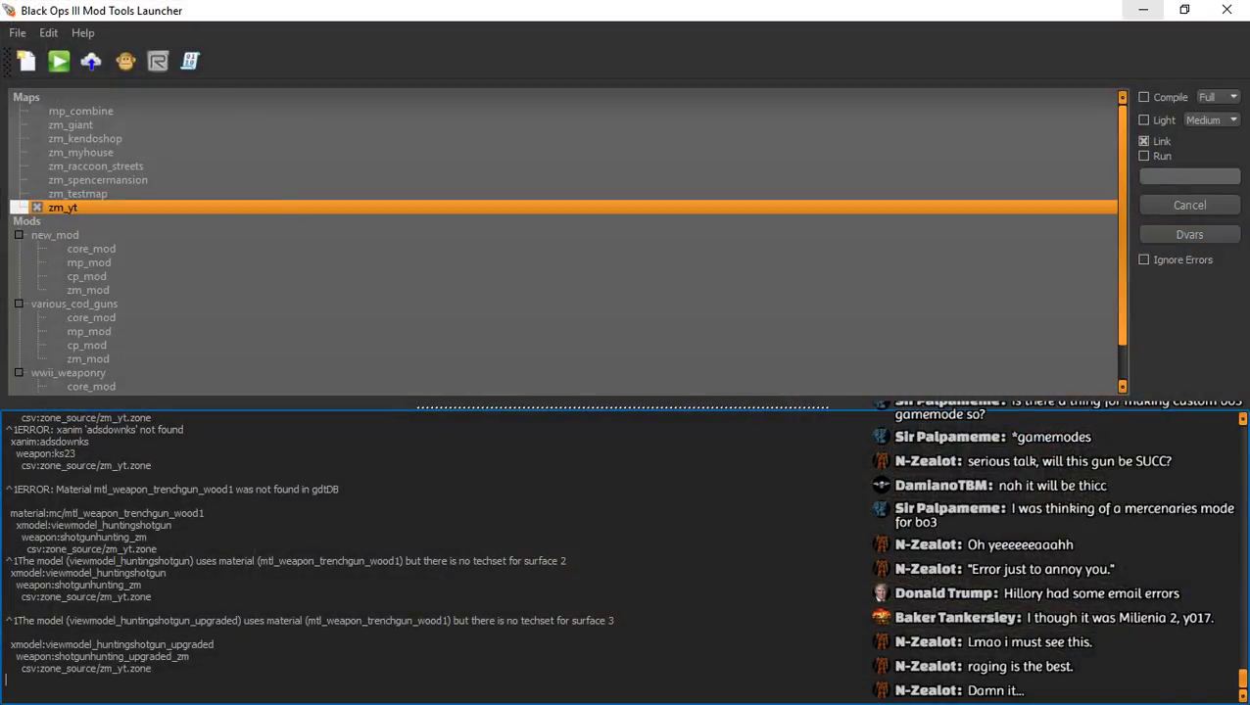
pyautogui.click(1142, 10)
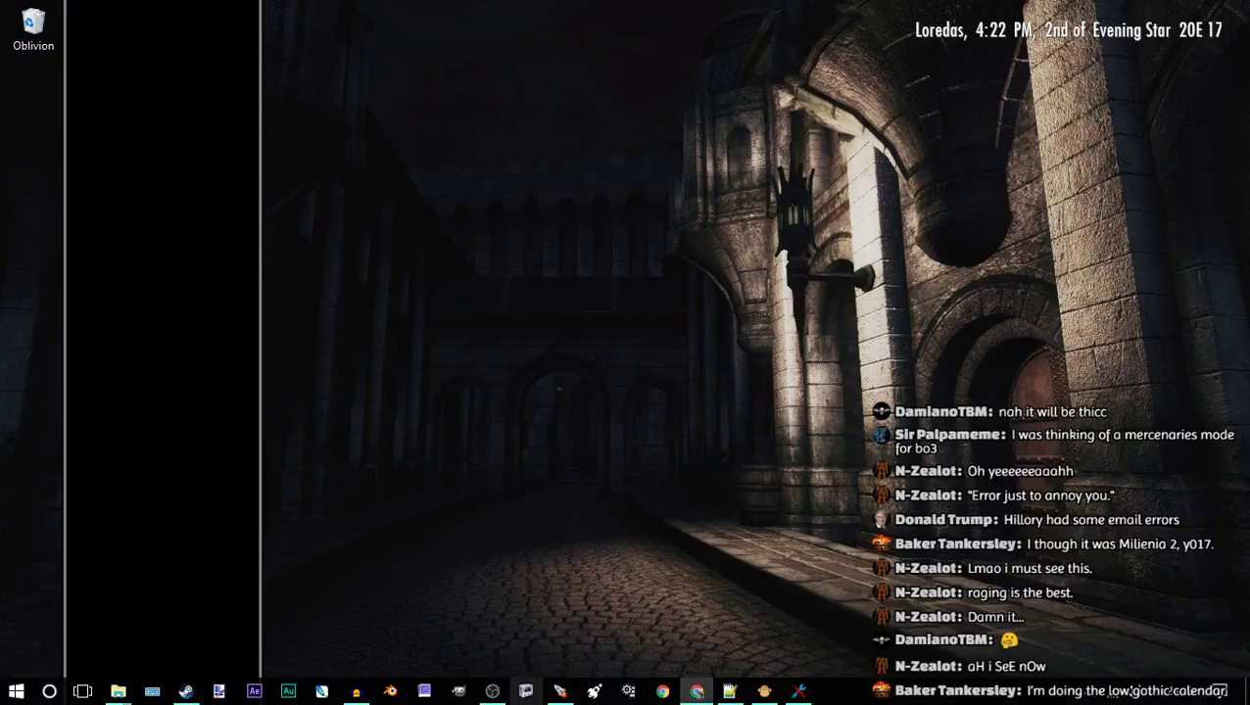
pyautogui.click(558, 689)
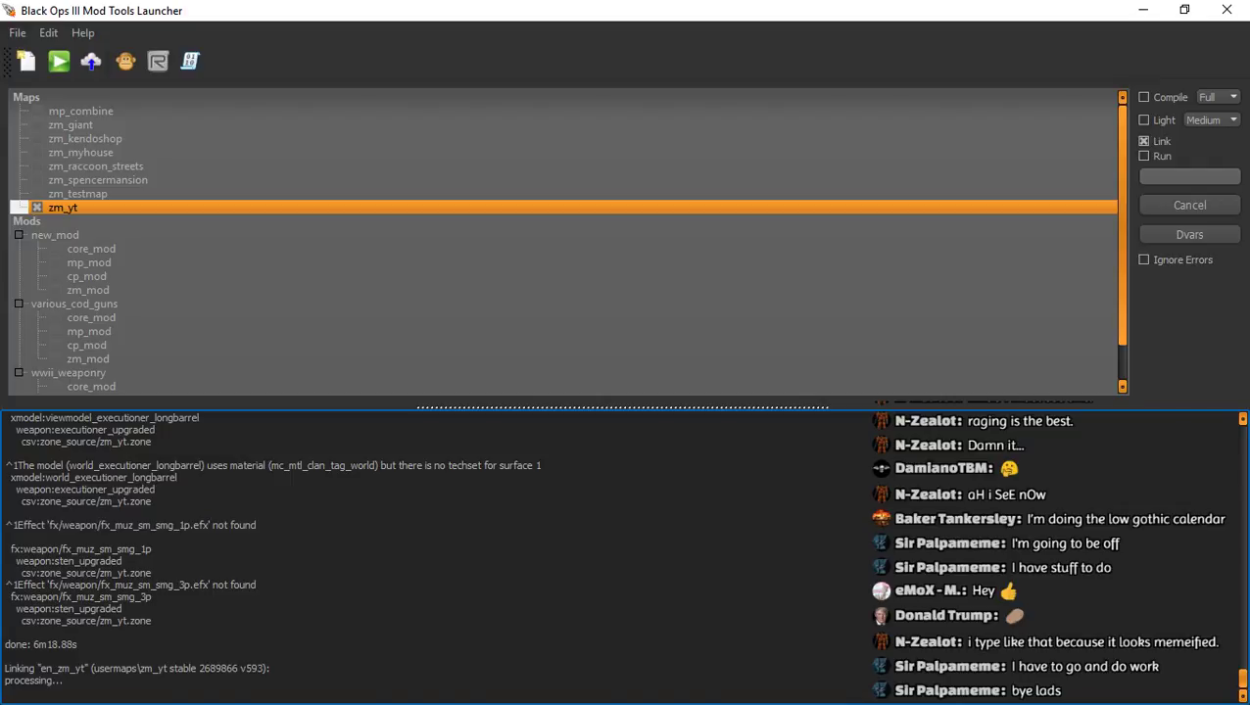
# Turn off Link, enable Run for zm_yt, start the build and allow the Black Ops III launch with its optional parameters
pyautogui.click(1144, 142)
pyautogui.click(1144, 156)
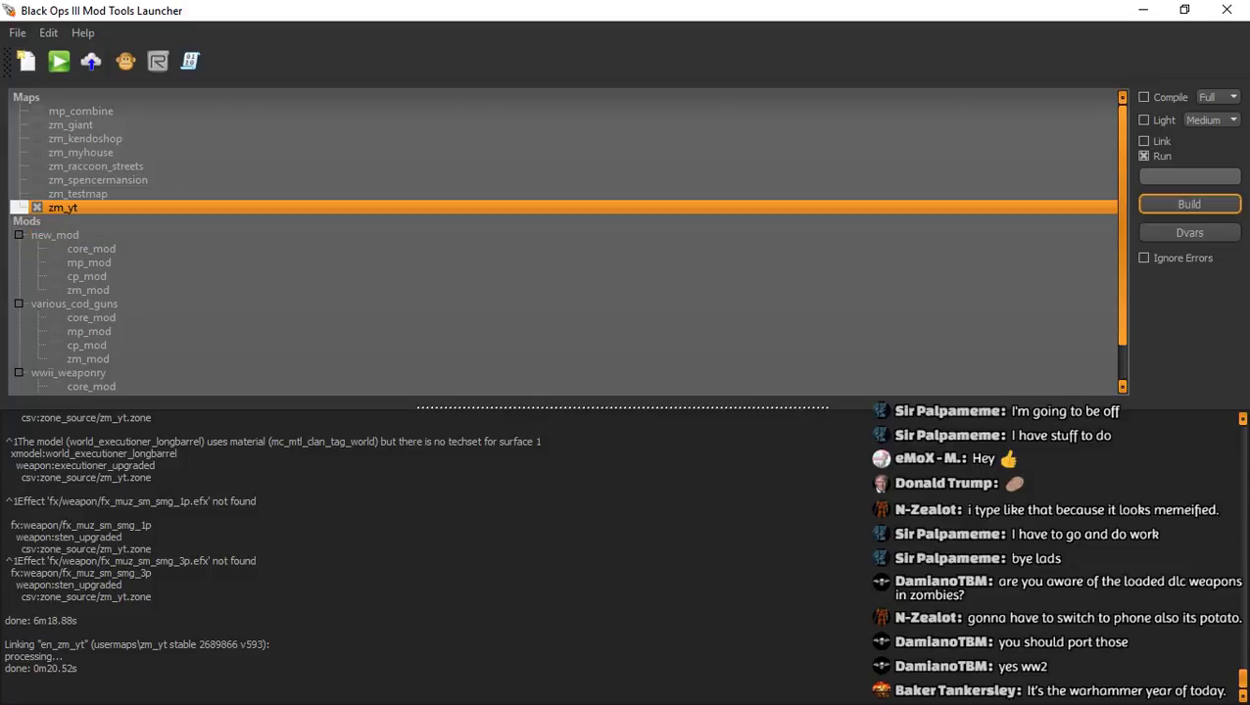
pyautogui.click(1189, 203)
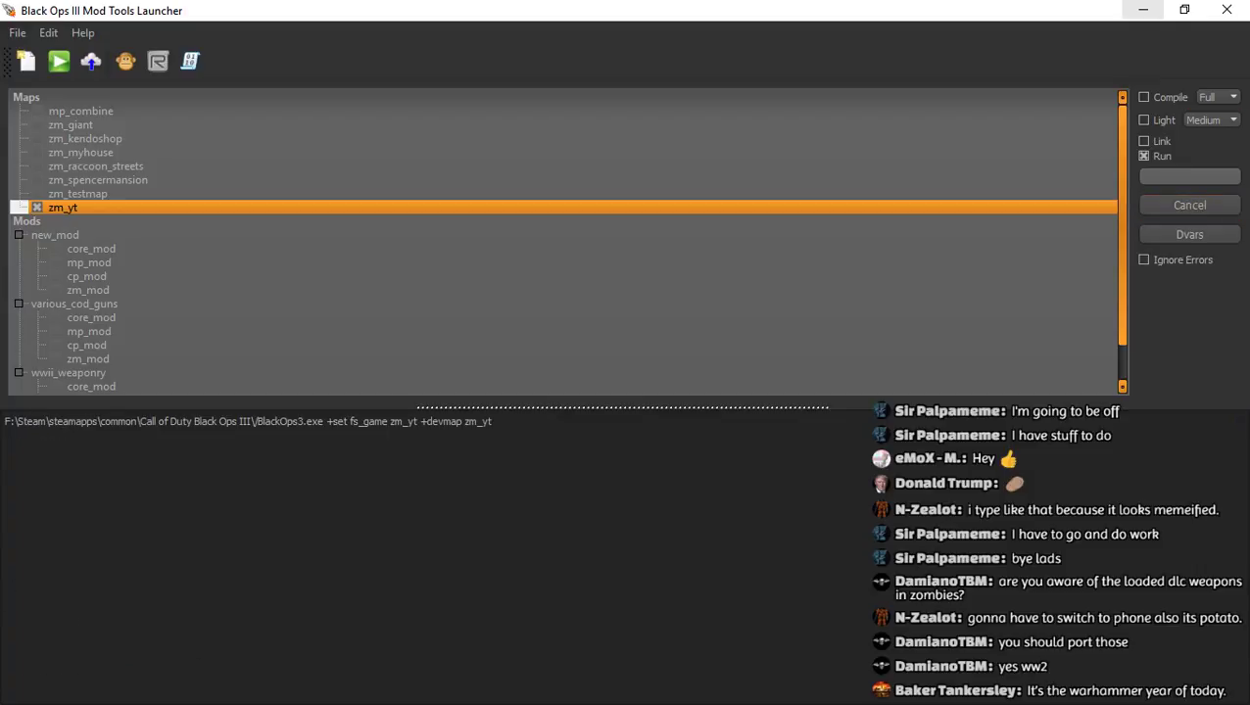
pyautogui.click(1143, 10)
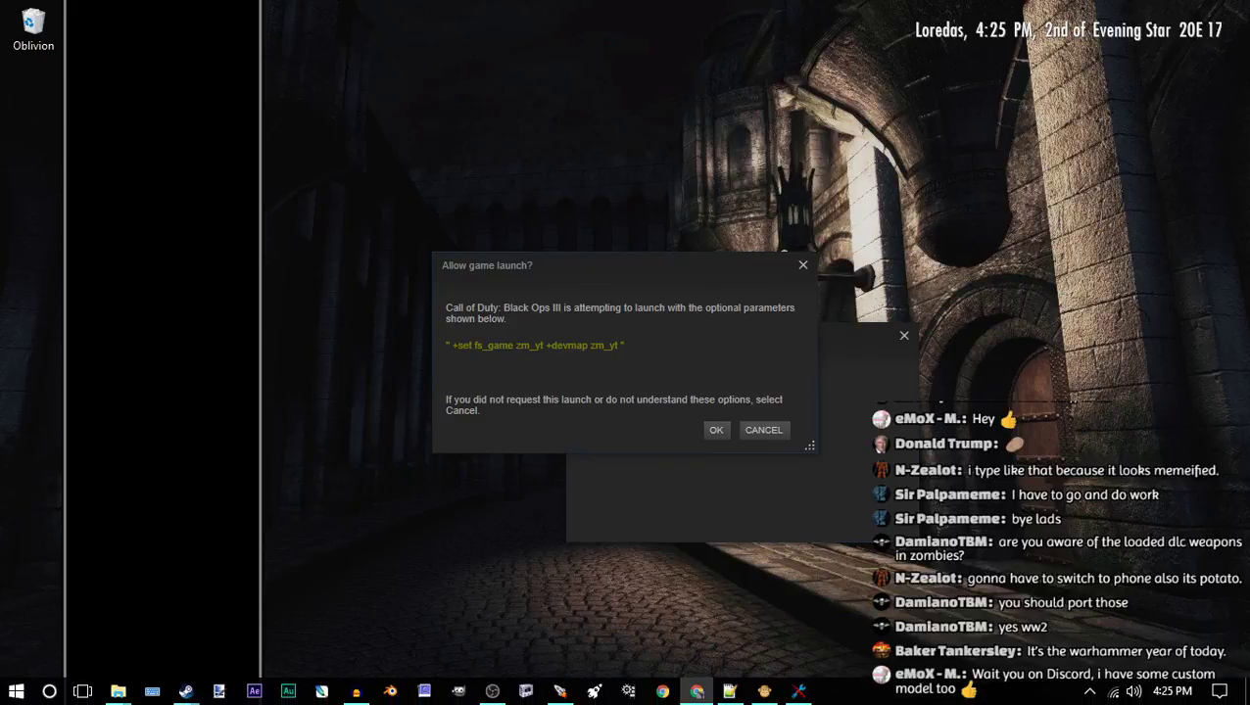
pyautogui.moveTo(764, 692)
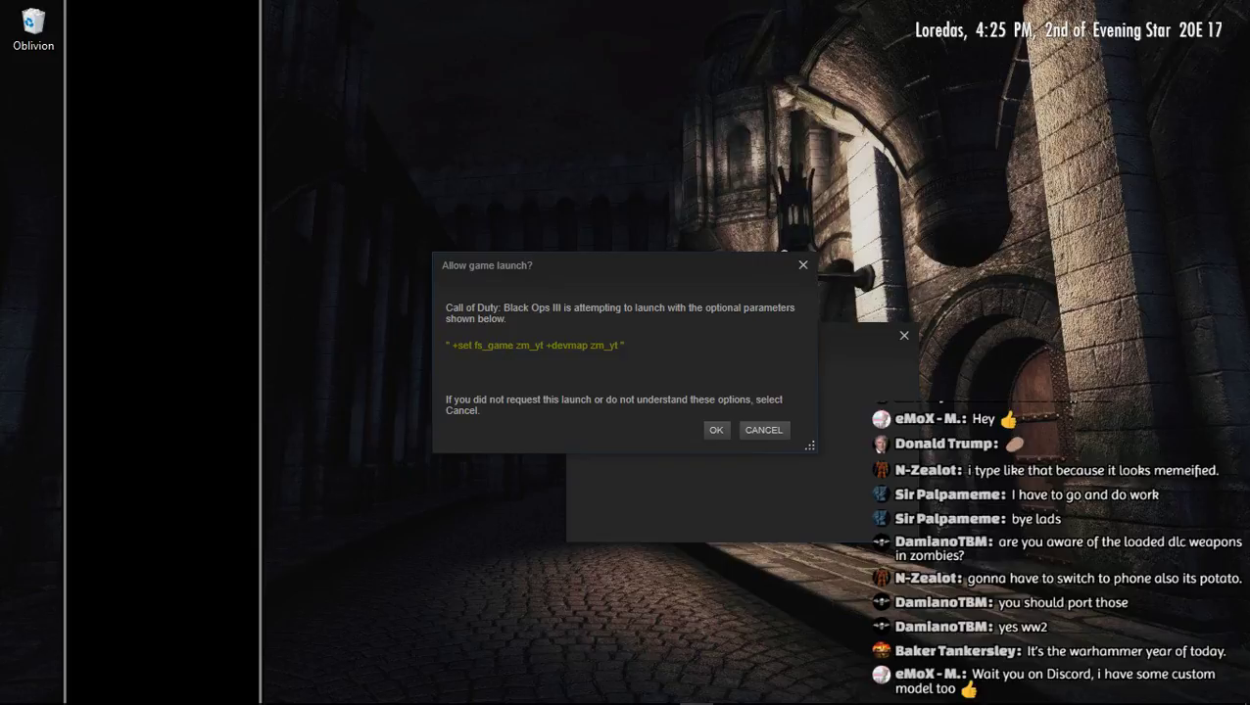
pyautogui.click(716, 430)
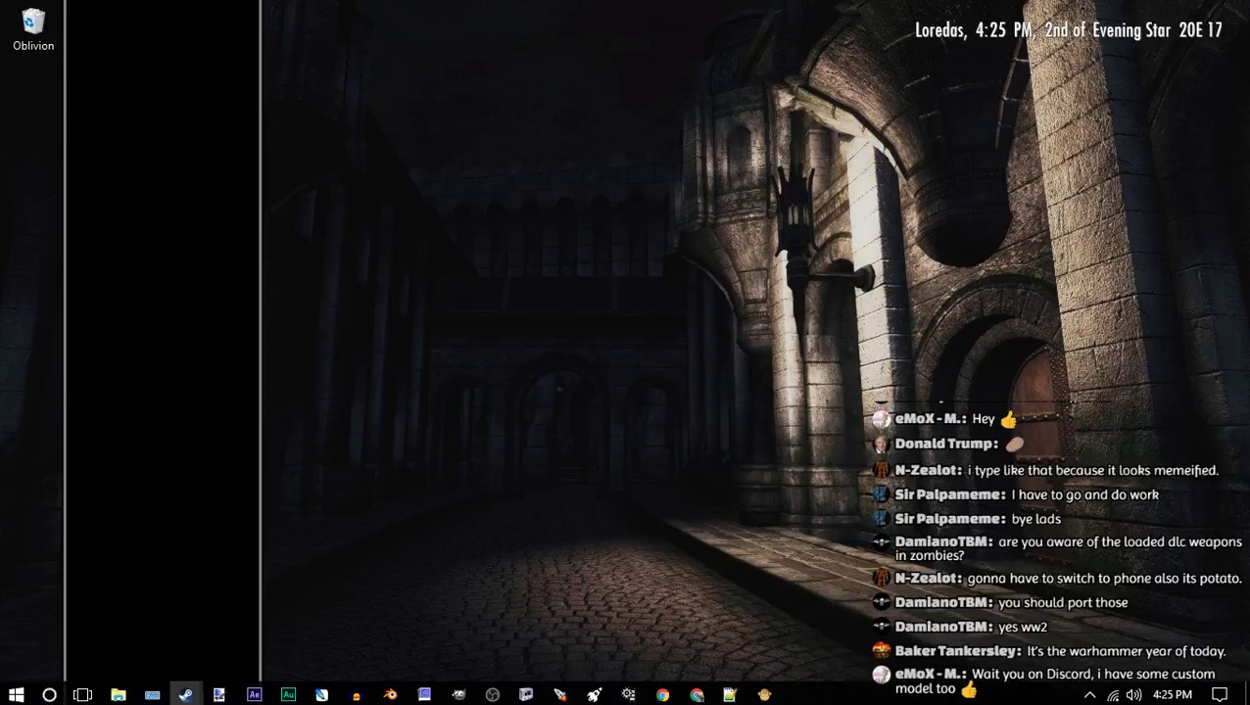
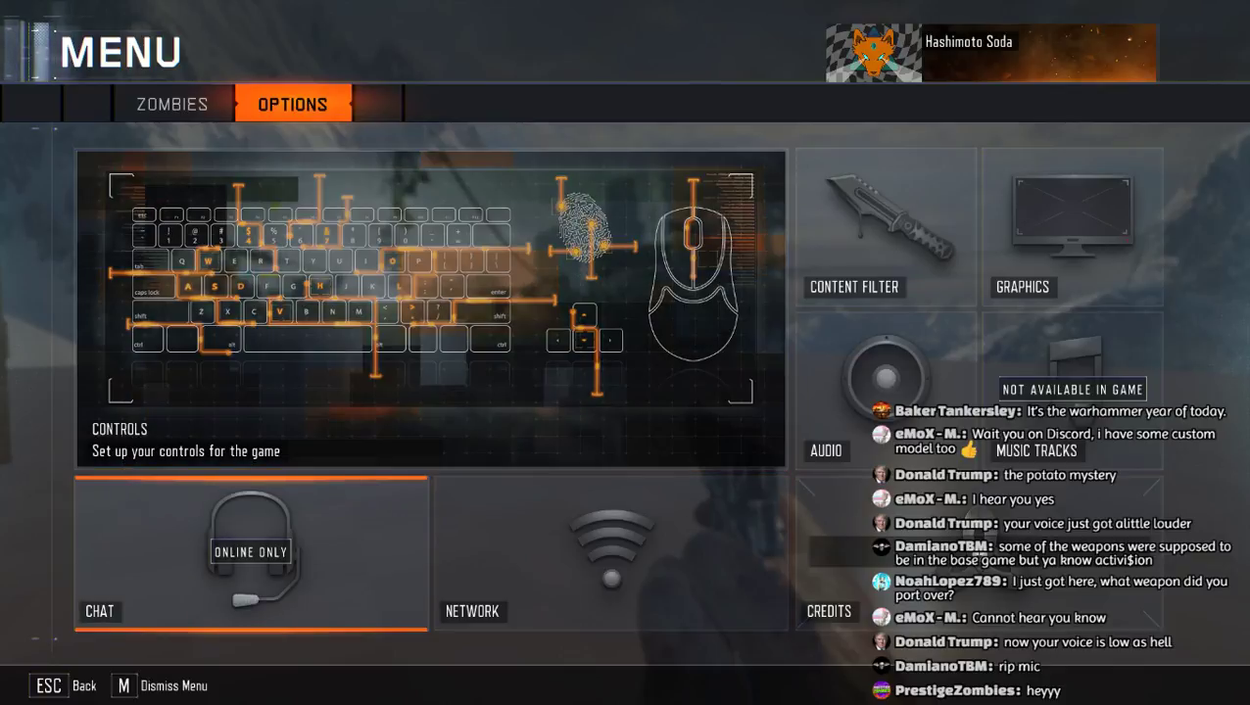
# Return to the running game, go through the pause menu's options and resume play
pyautogui.hotkey('alt', 'Tab')
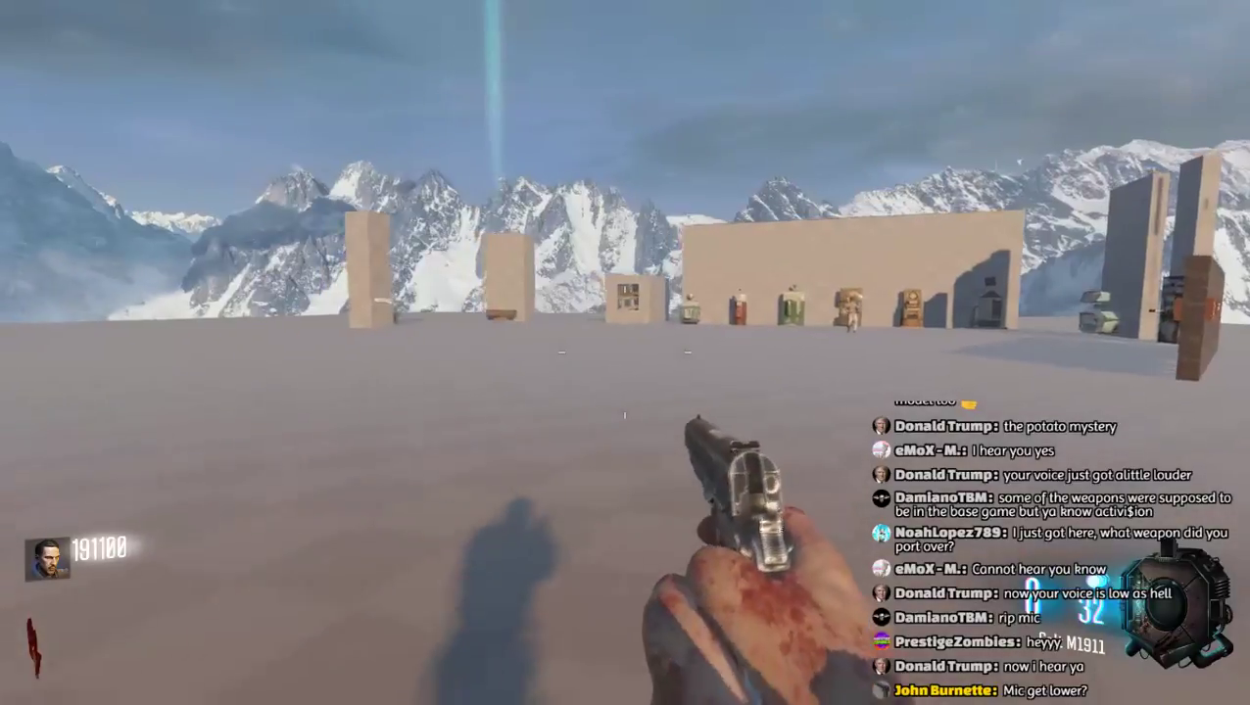
pyautogui.press('Escape')
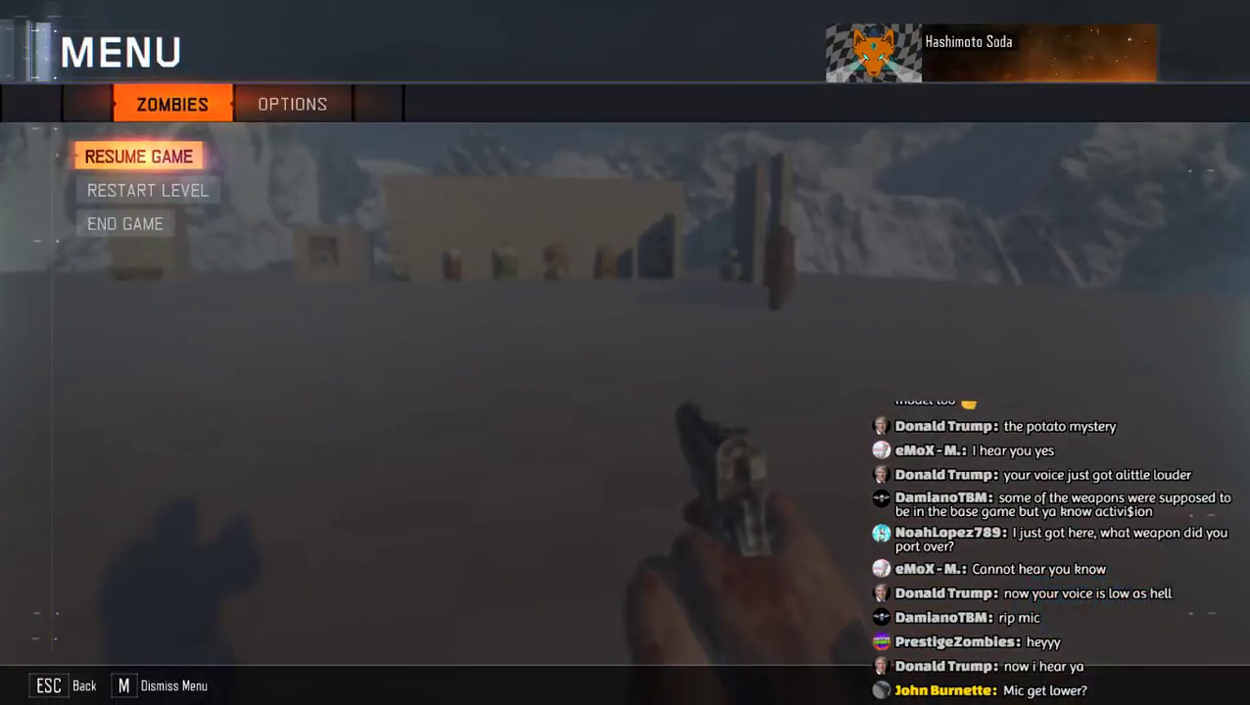
pyautogui.press('Right')
pyautogui.press('Return')
pyautogui.press('Down')
pyautogui.press('Down')
pyautogui.press('Down')
pyautogui.press('f')
pyautogui.press('Down')
pyautogui.press('Return')
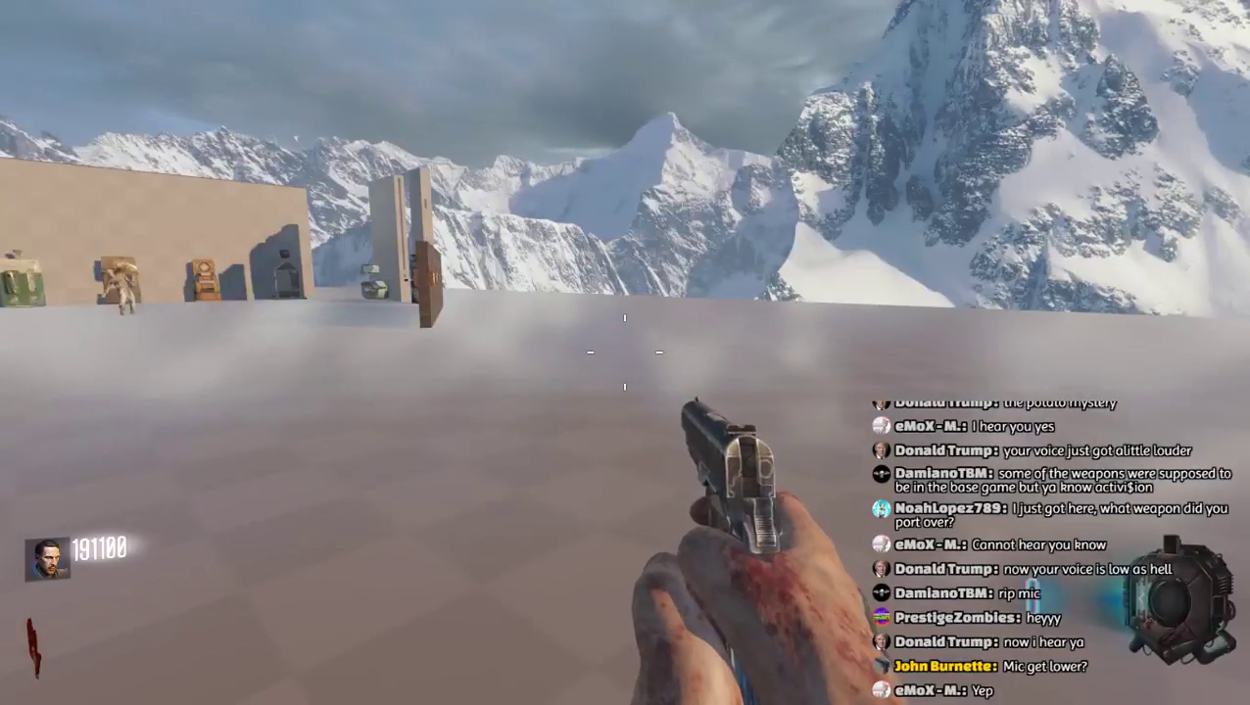
pyautogui.press('w')
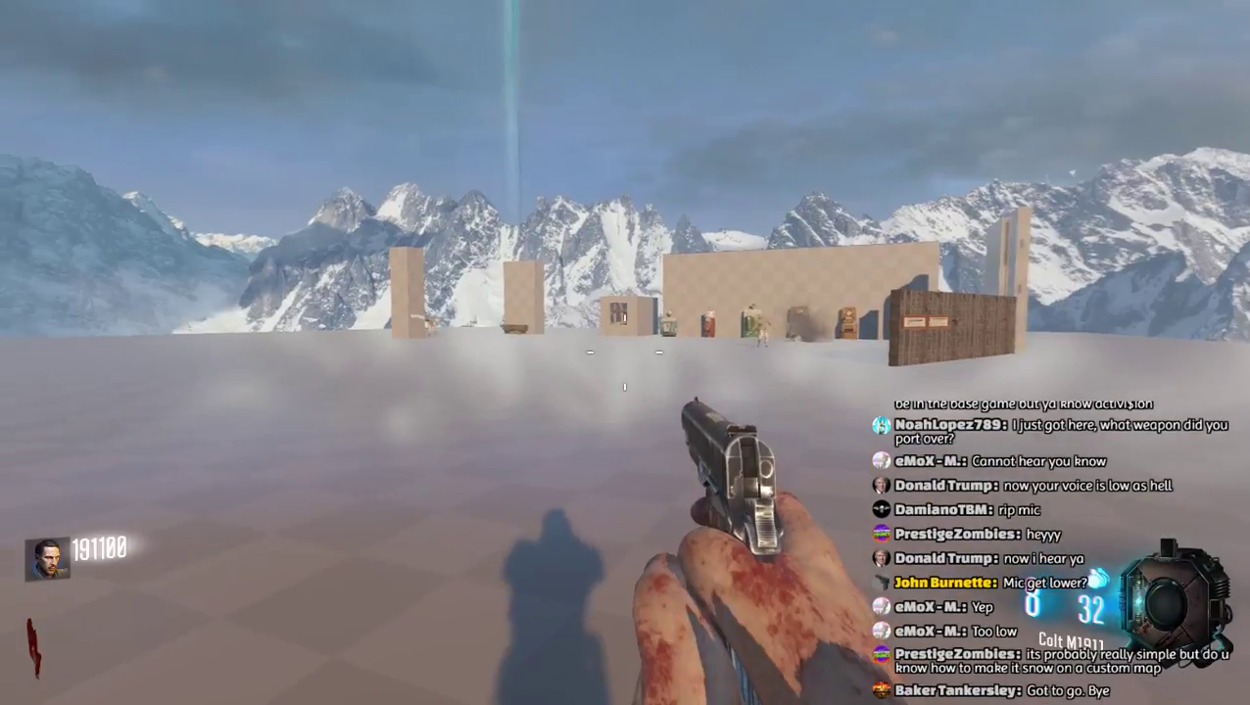
pyautogui.press('a')
pyautogui.press('a')
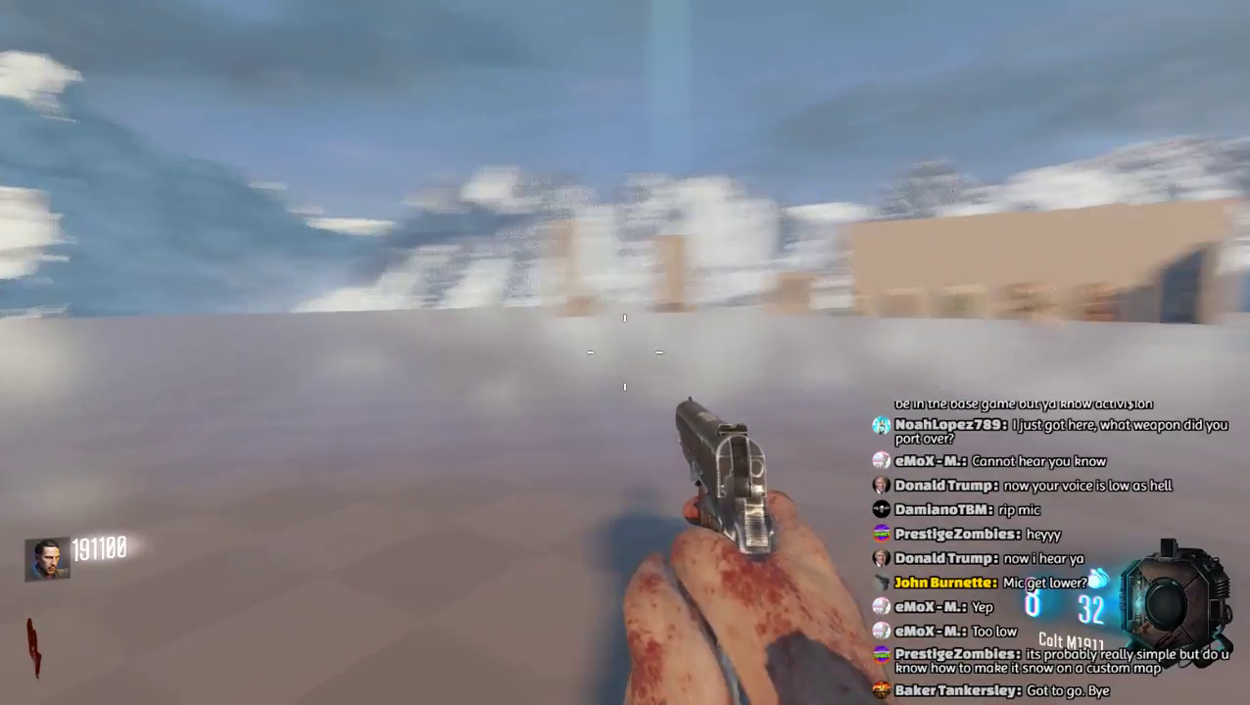
pyautogui.press('d')
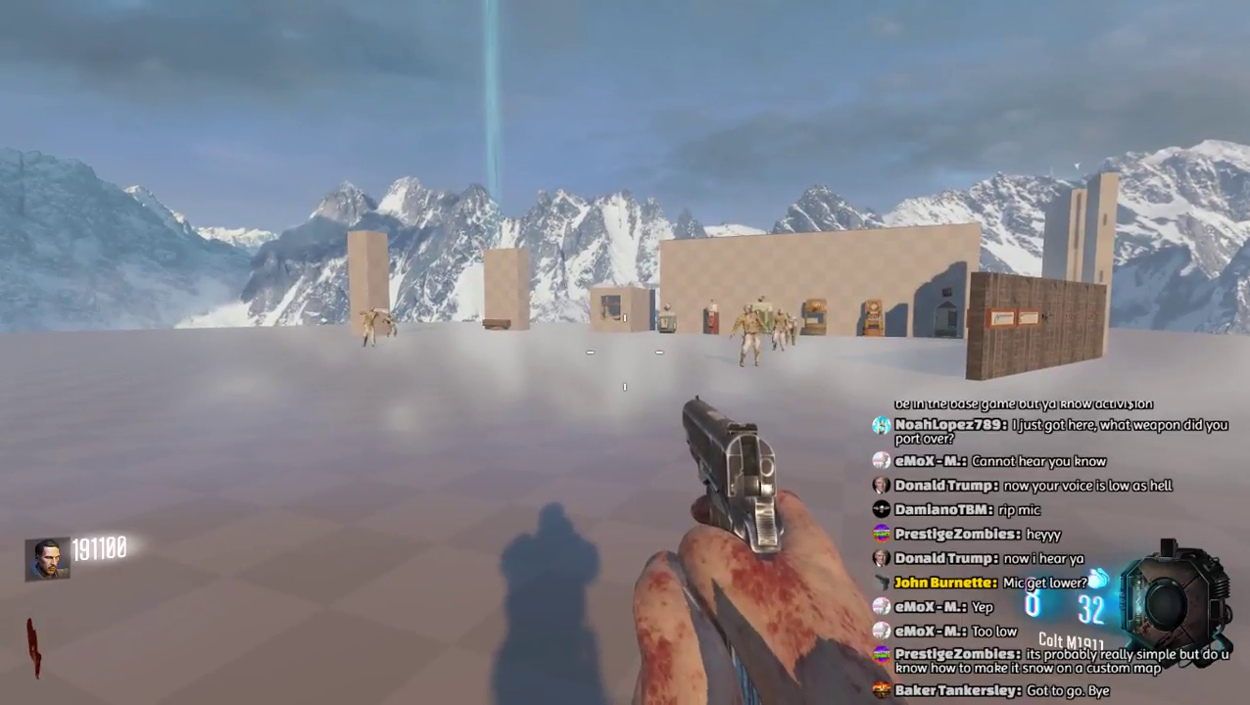
# Give the player the 357magnum revolver with the /give command in the developer console
pyautogui.press('`')
pyautogui.write('give')
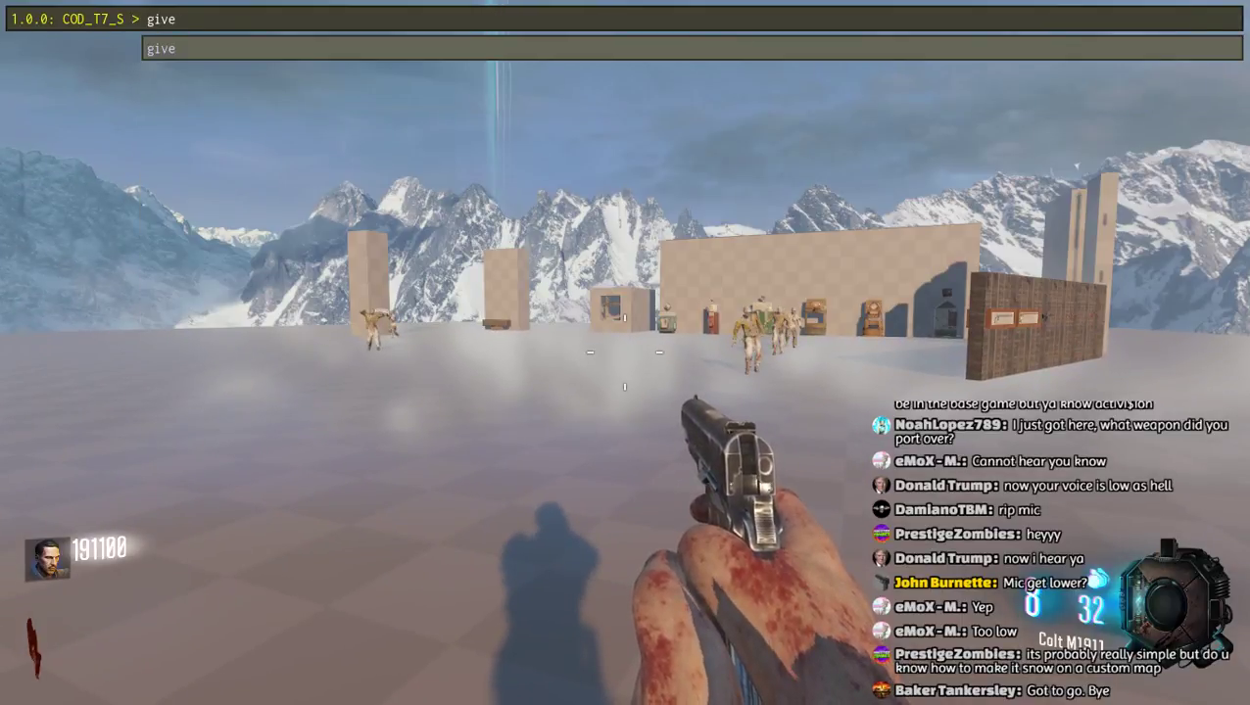
pyautogui.press('BackSpace')
pyautogui.press('BackSpace')
pyautogui.press('BackSpace')
pyautogui.press('BackSpace')
pyautogui.write('/give 24')
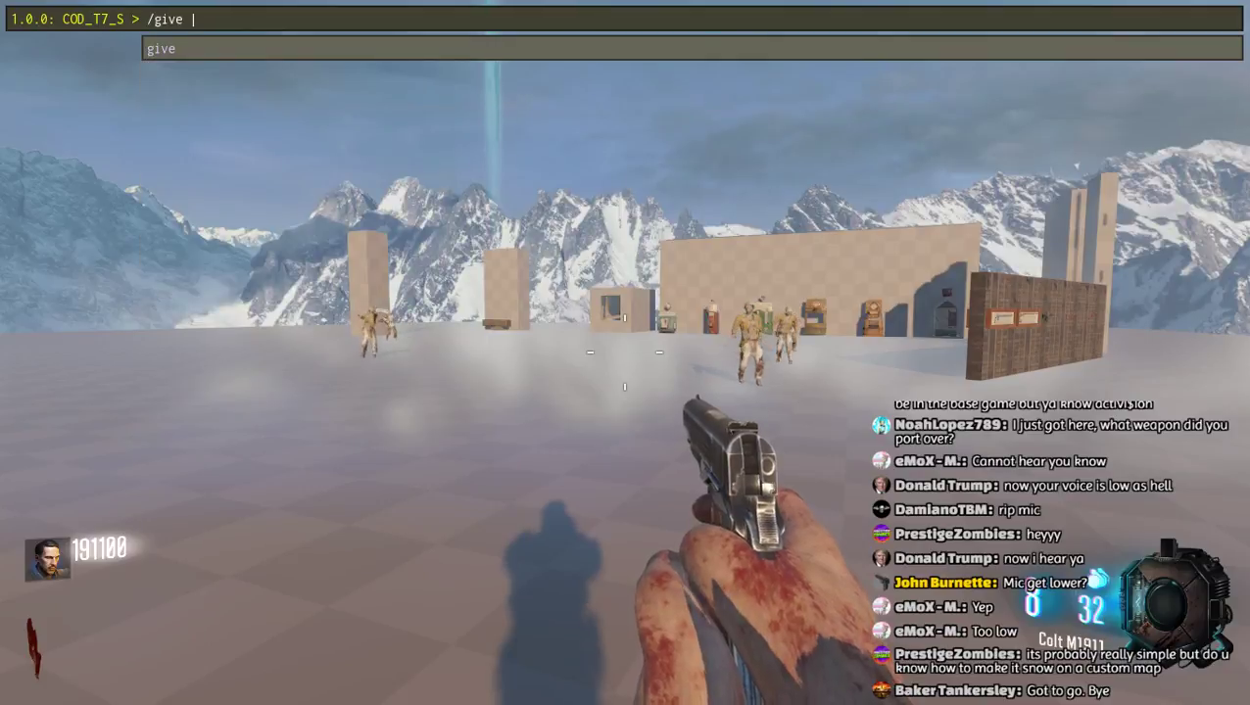
pyautogui.press('BackSpace')
pyautogui.write('57')
pyautogui.press('BackSpace')
pyautogui.press('BackSpace')
pyautogui.press('BackSpace')
pyautogui.write('357manuj')
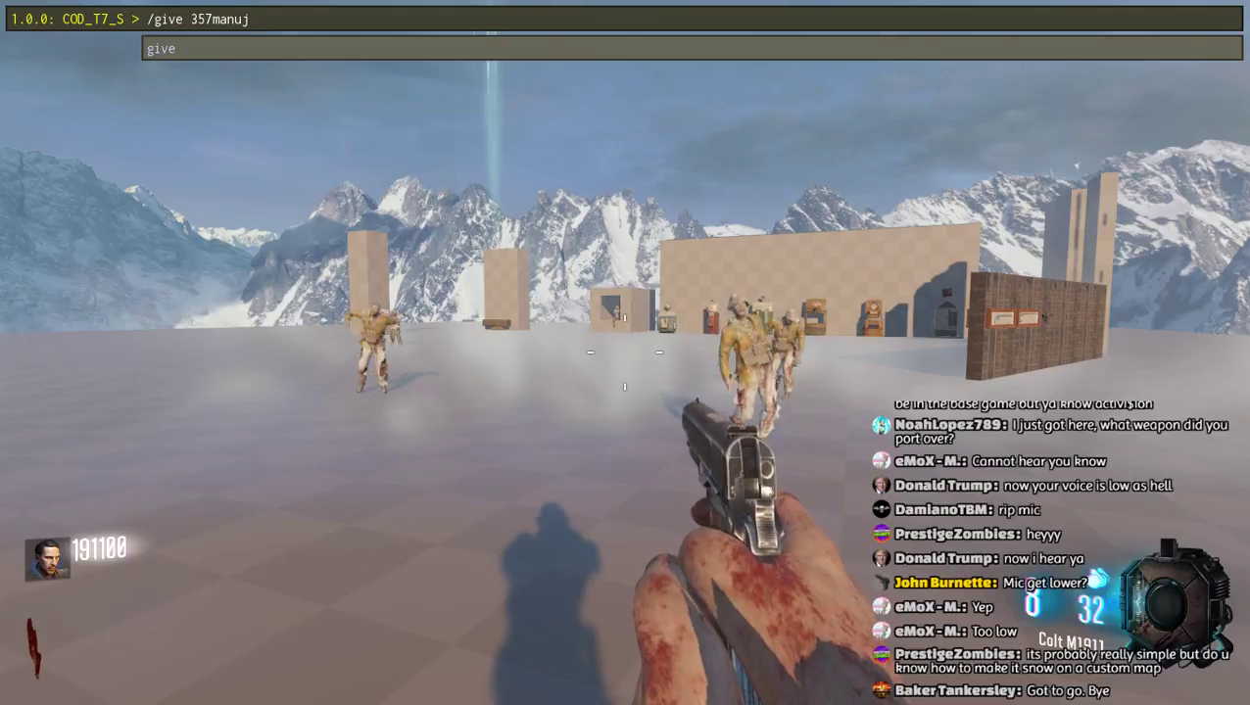
pyautogui.press('BackSpace')
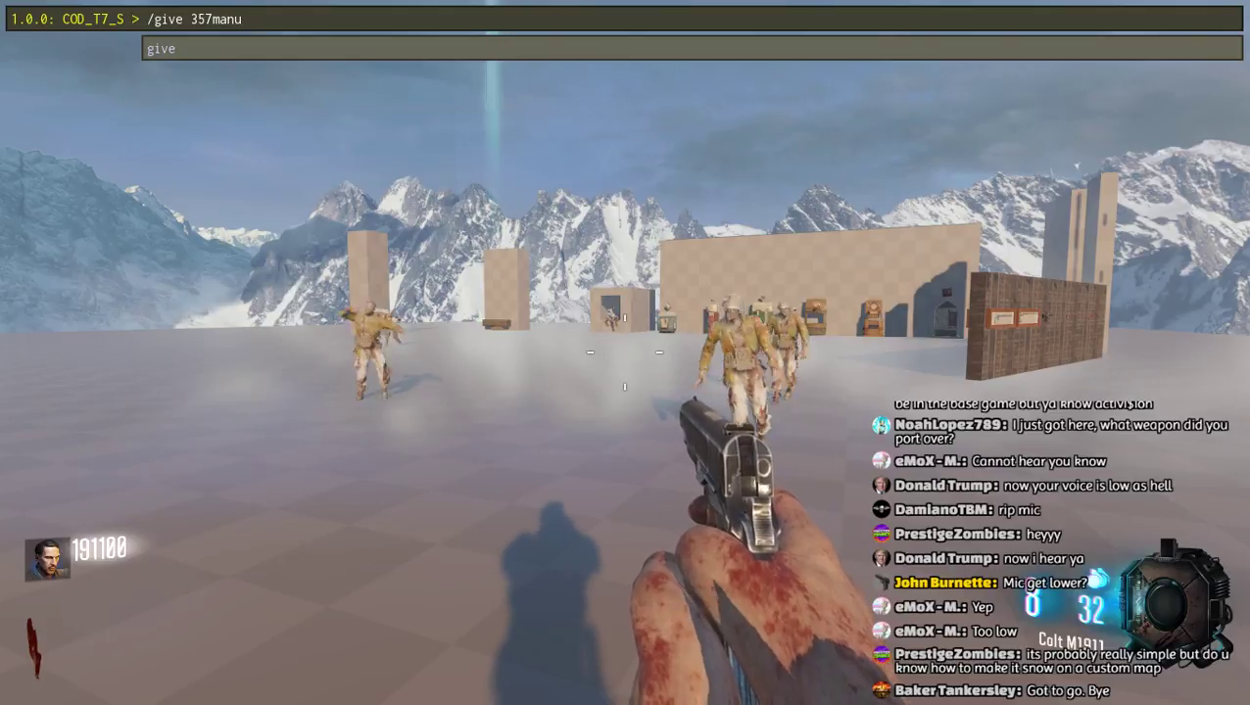
pyautogui.press('BackSpace')
pyautogui.press('BackSpace')
pyautogui.write('gnum_f')
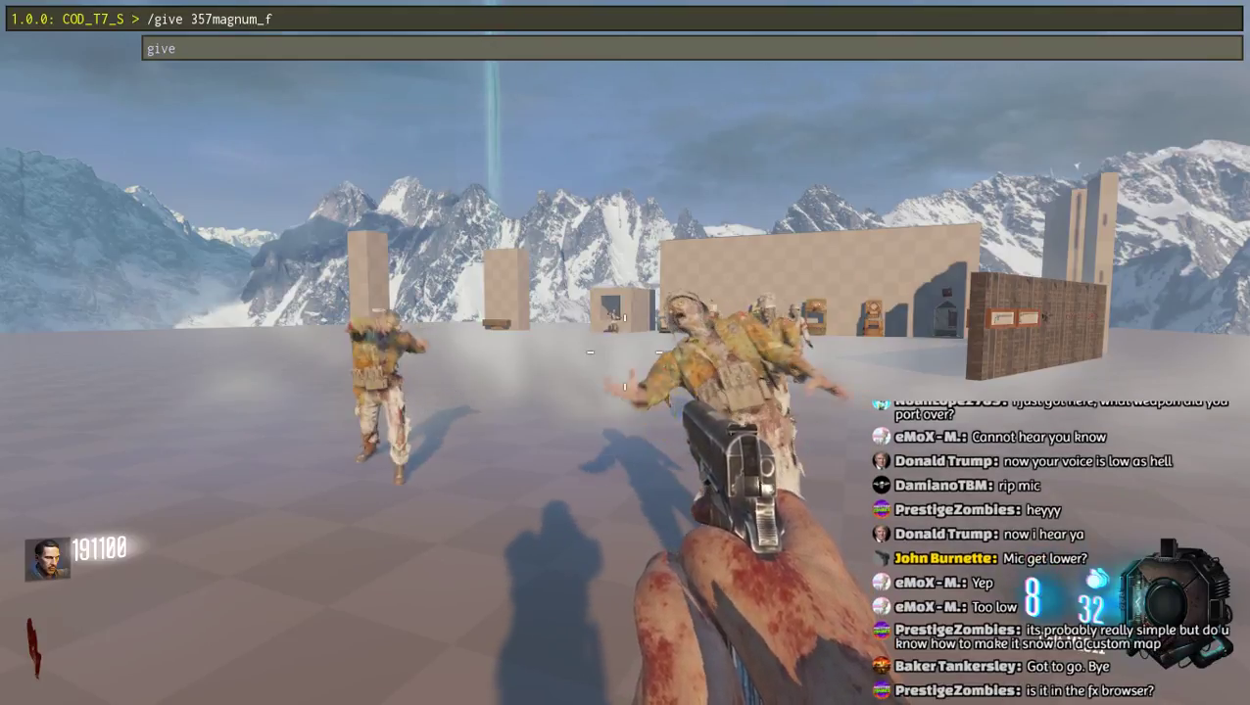
pyautogui.press('Return')
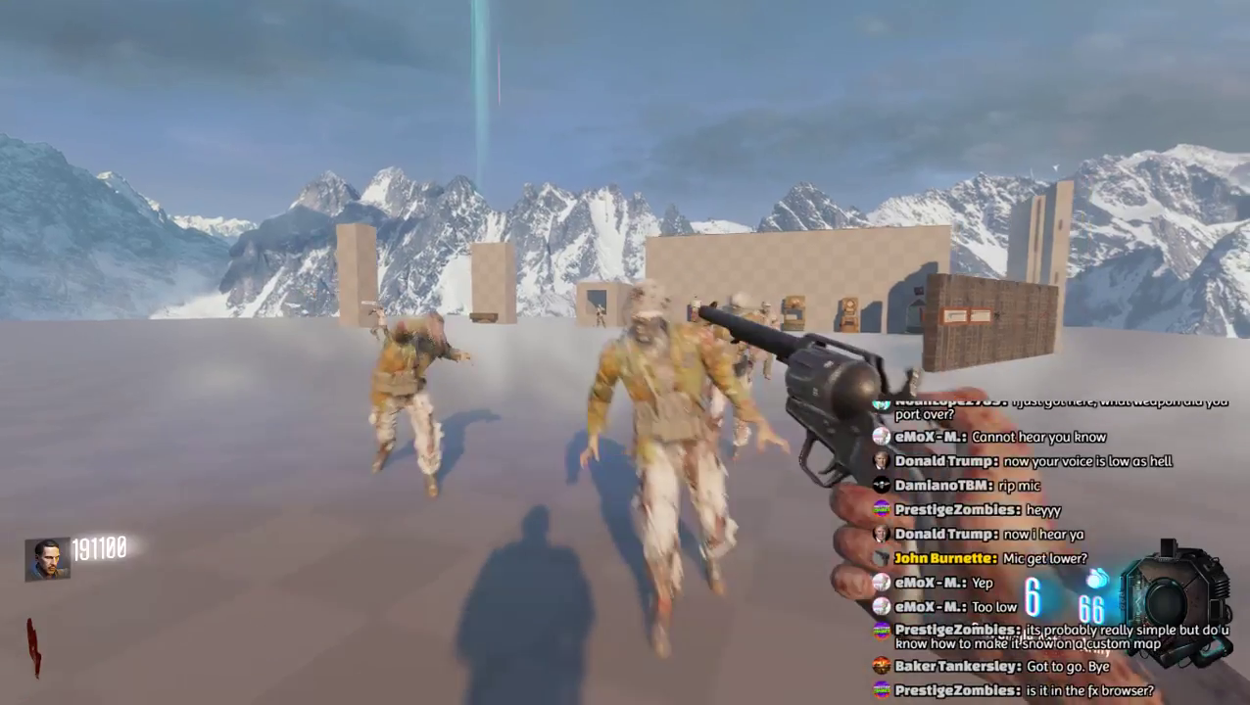
# Test the revolver by firing at the approaching zombies, aiming down sights and reloading
pyautogui.press('s')
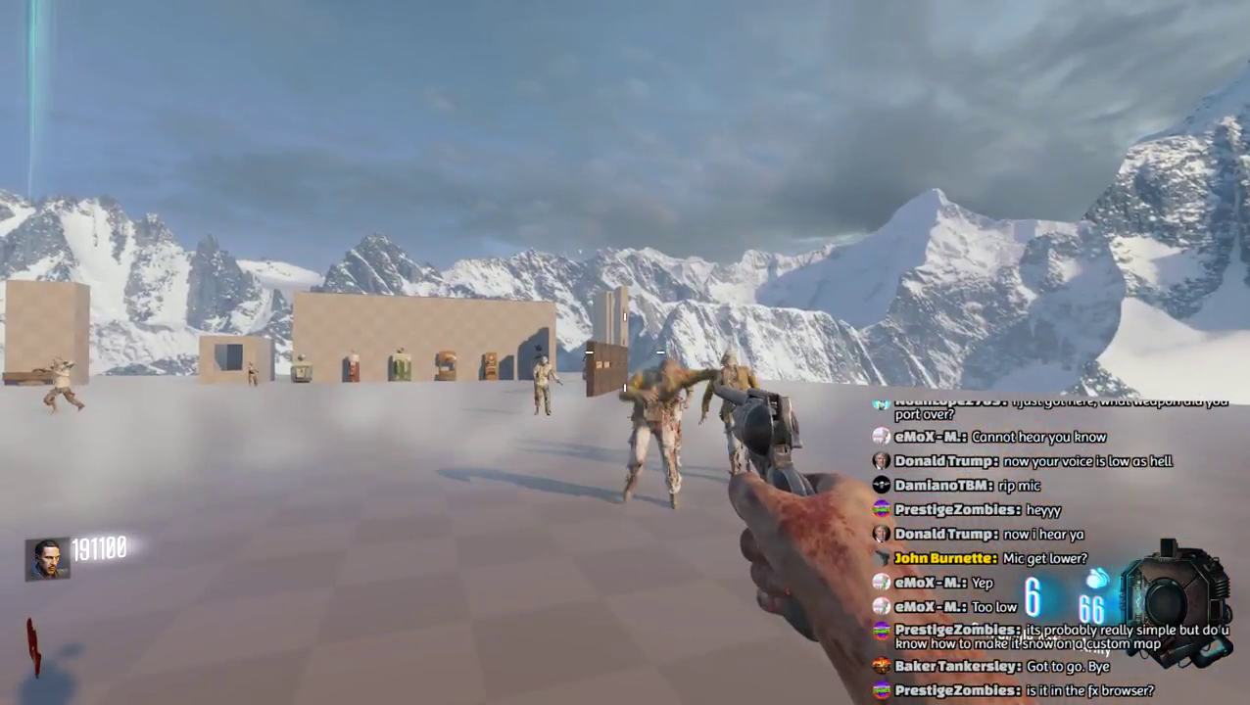
pyautogui.press('a')
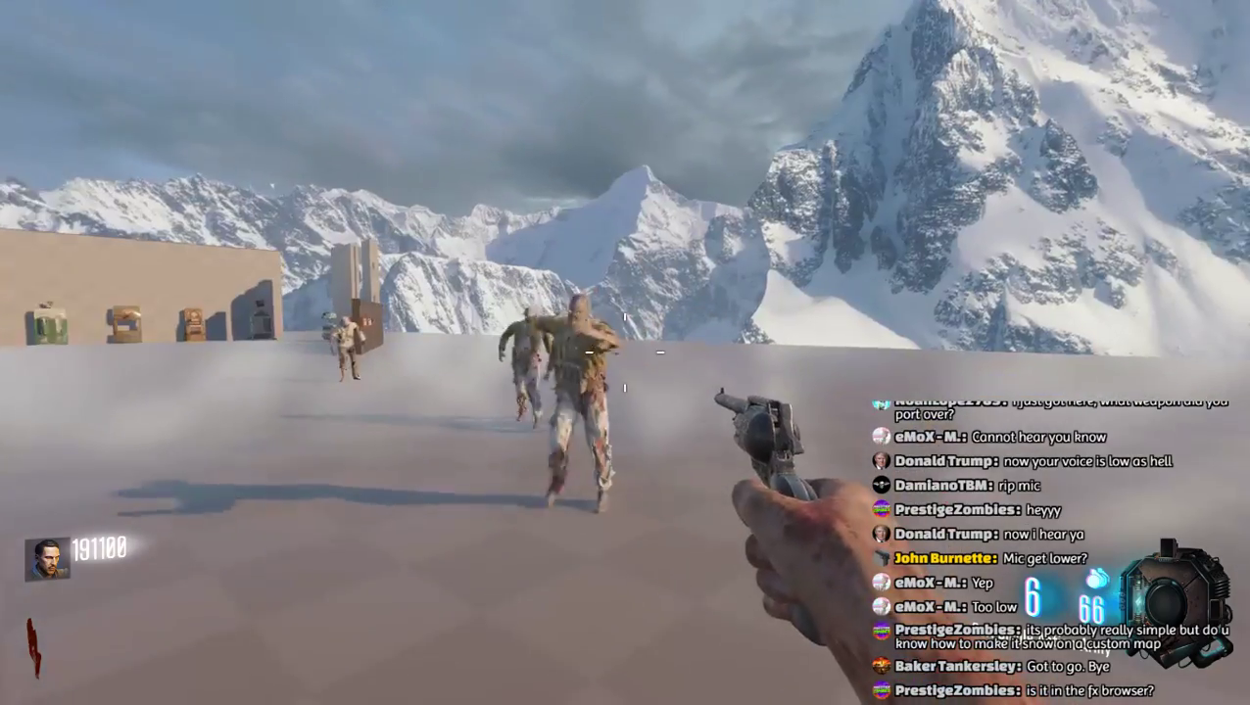
pyautogui.rightClick(625, 353)
pyautogui.click(625, 353)
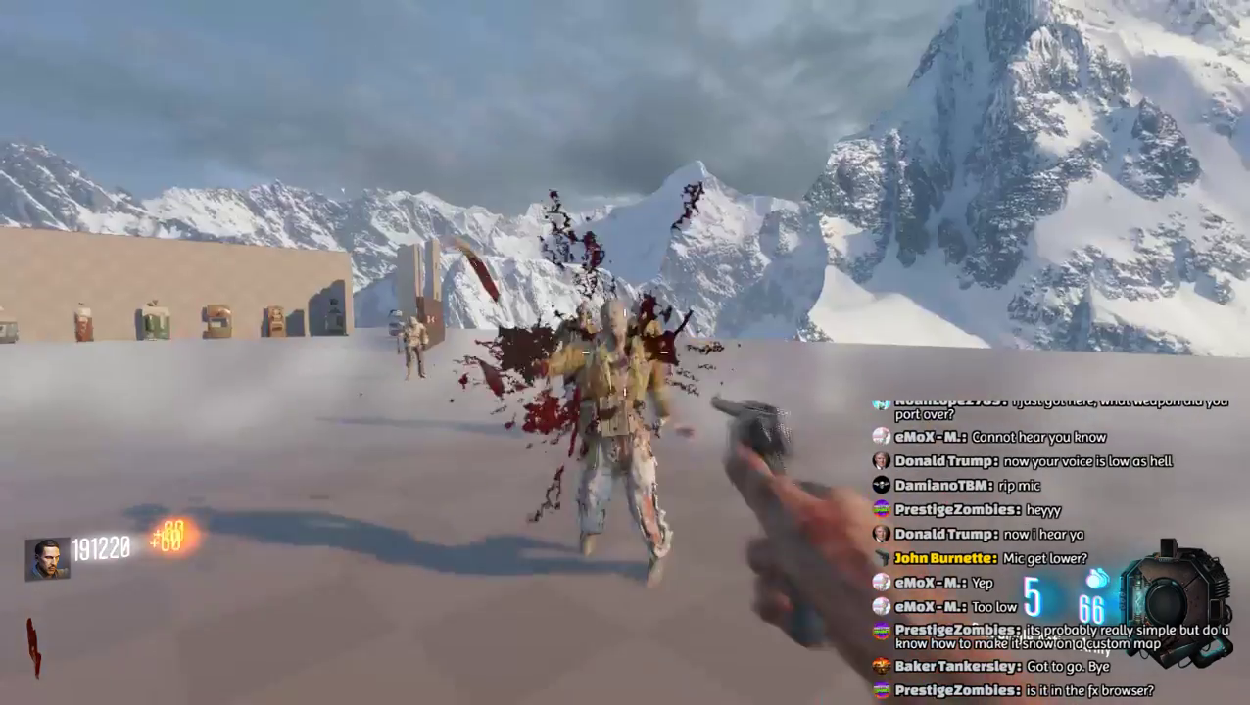
pyautogui.rightClick(625, 353)
pyautogui.click(625, 353)
pyautogui.click(625, 352)
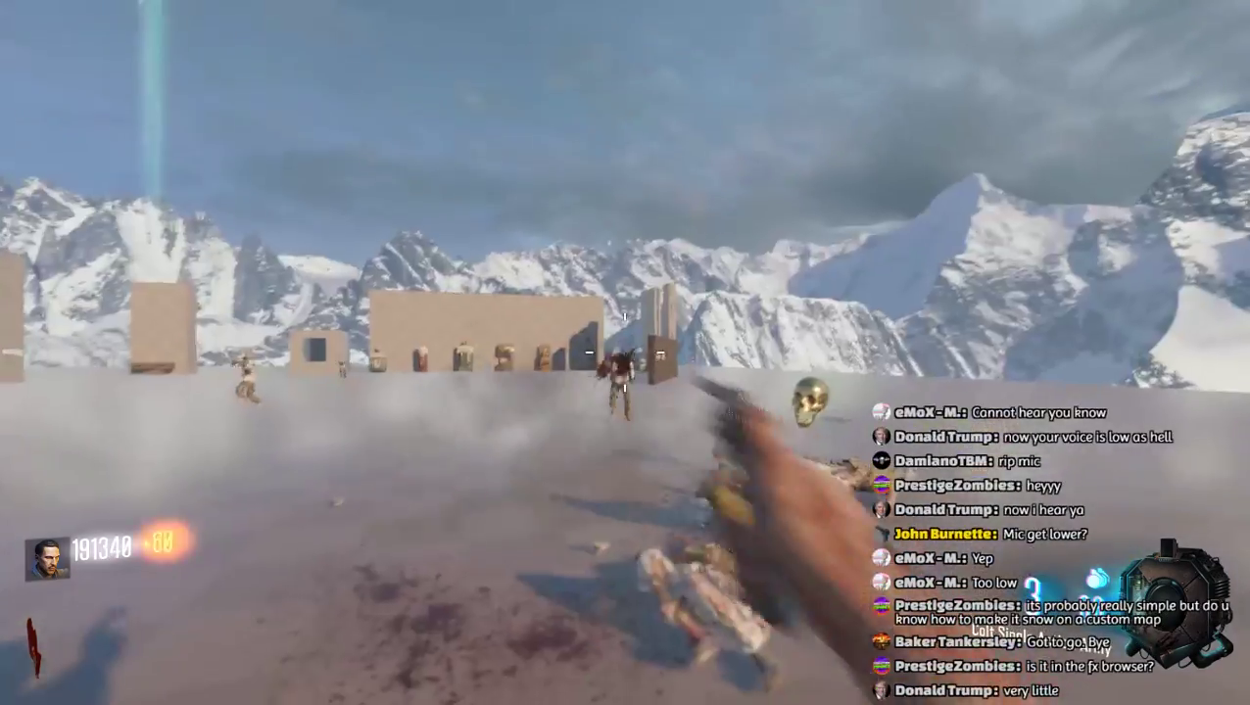
pyautogui.click(625, 353)
pyautogui.click(625, 353)
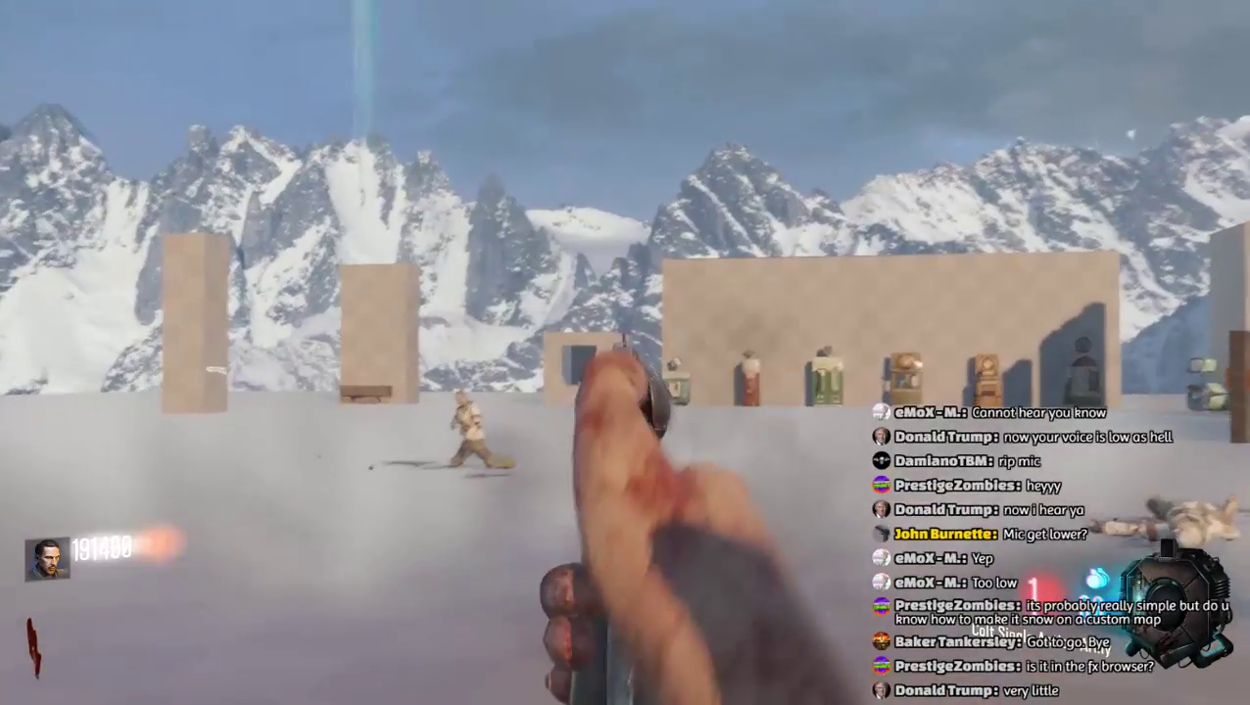
pyautogui.press('r')
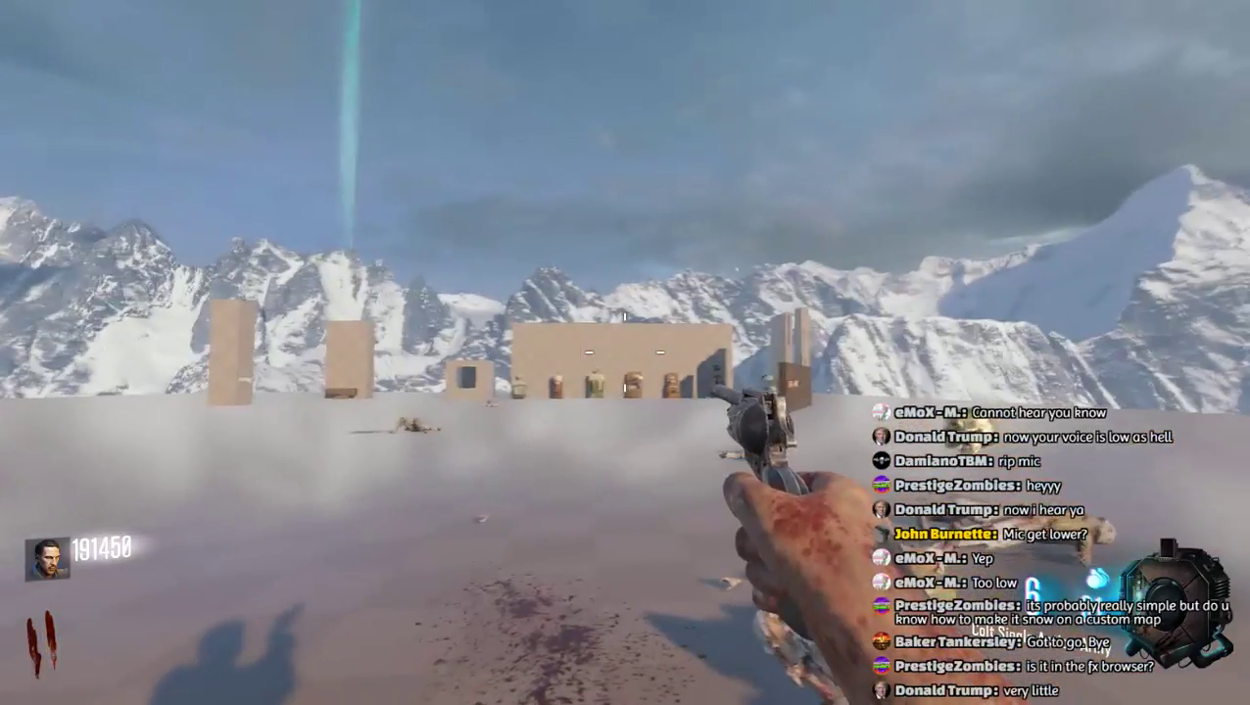
pyautogui.click(625, 353)
pyautogui.click(625, 353)
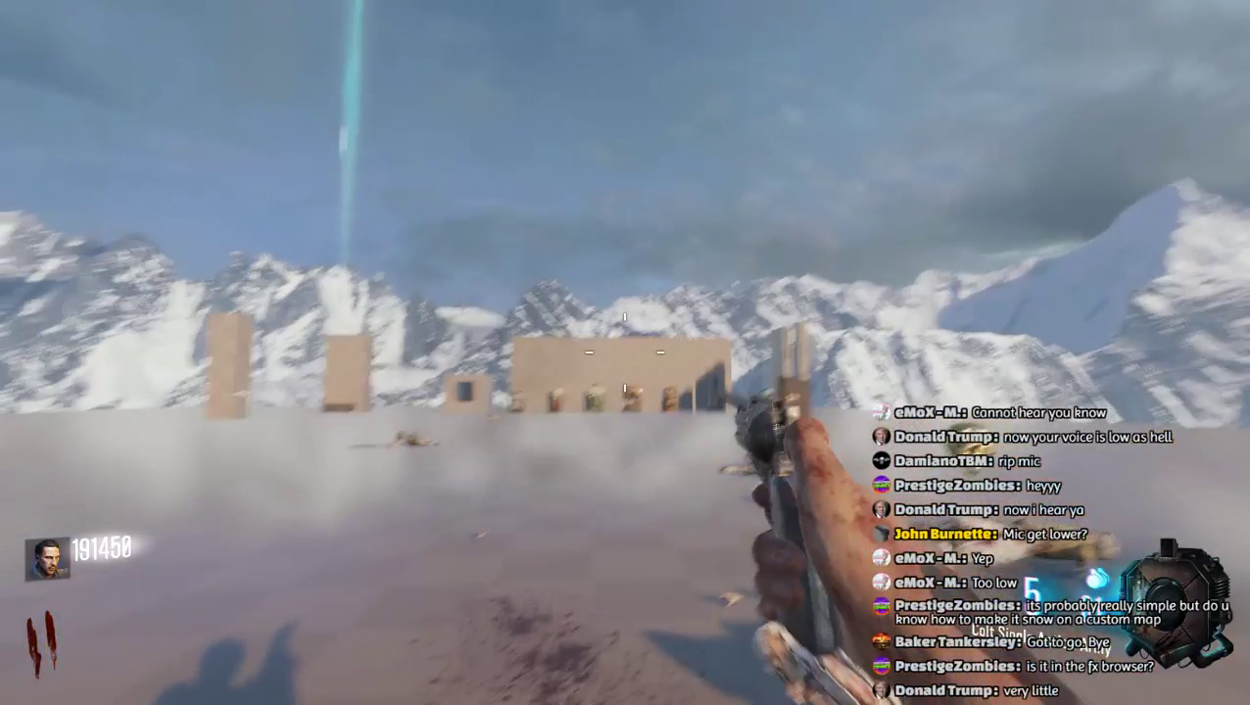
pyautogui.click(625, 353)
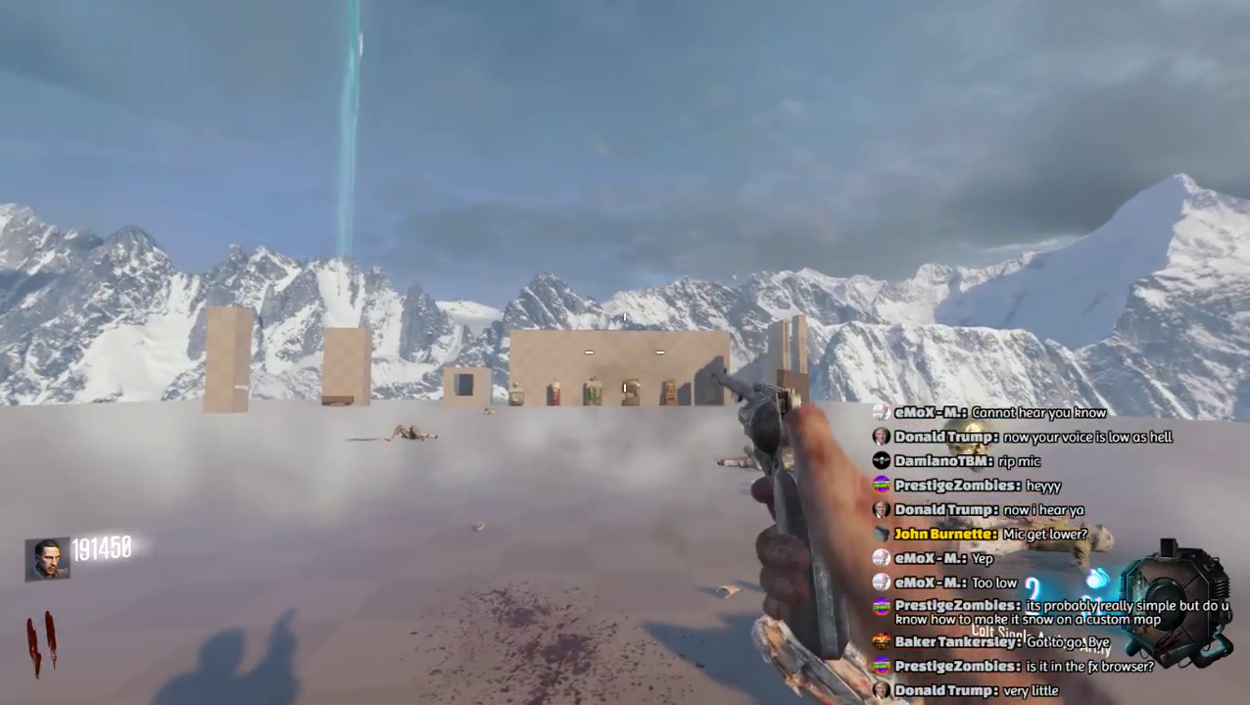
pyautogui.press('r')
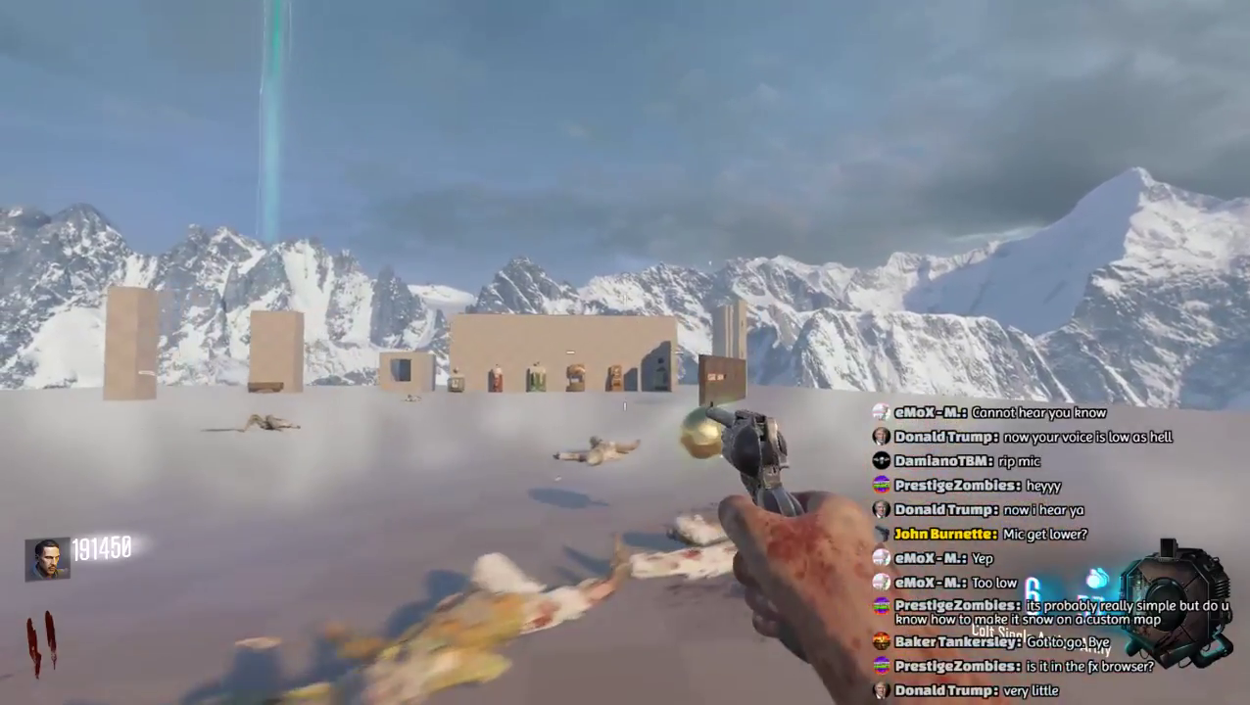
# Give the player the model21_ww2 weapon with the /give console command and close the console
pyautogui.press('`')
pyautogui.write('/give')
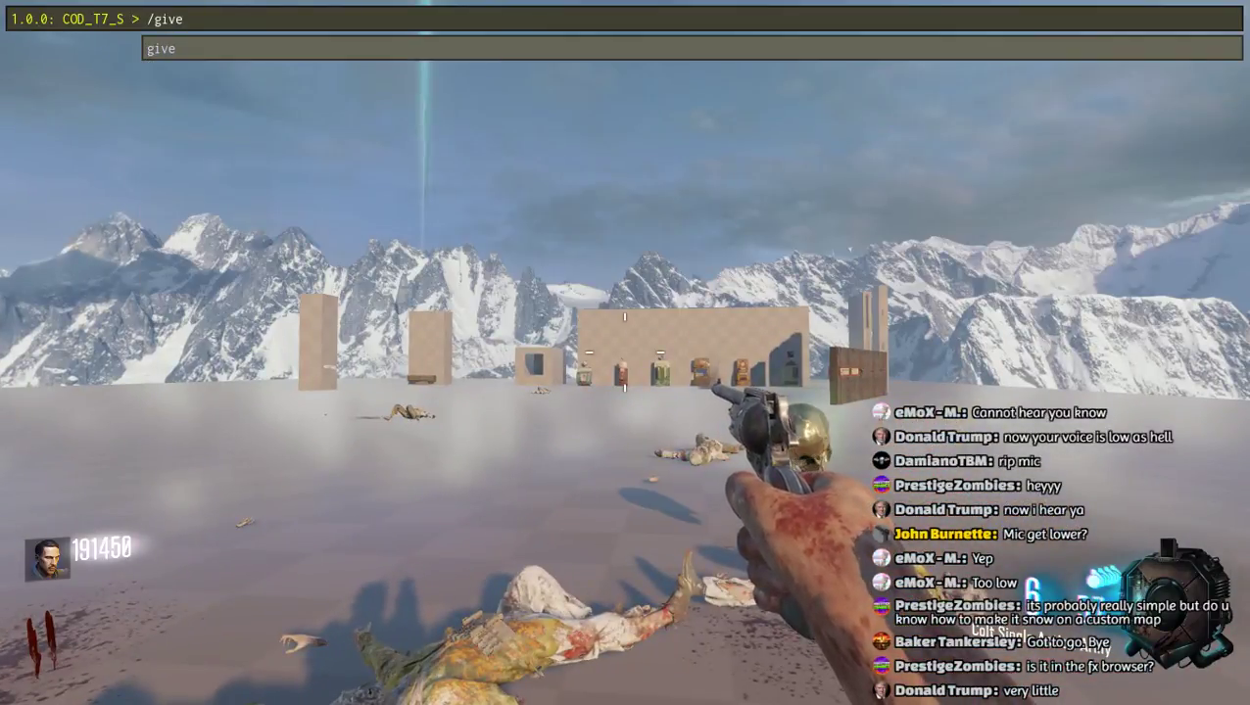
pyautogui.write(' model21_w')
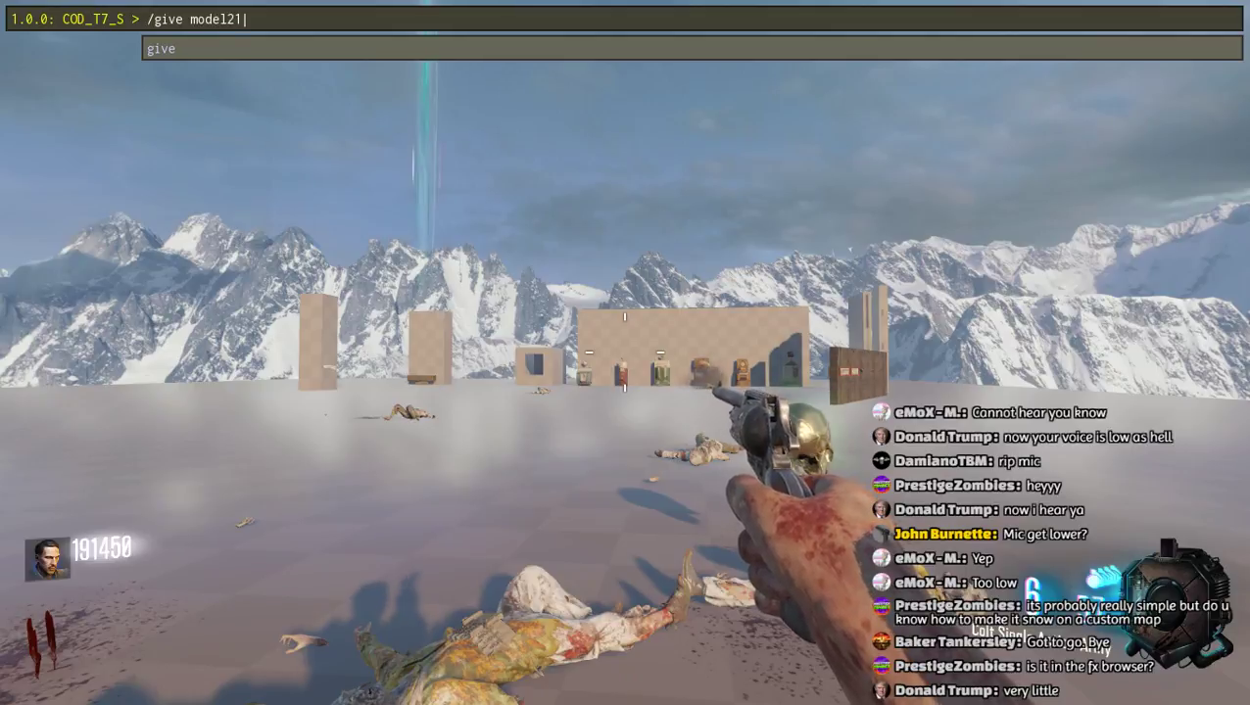
pyautogui.press('Return')
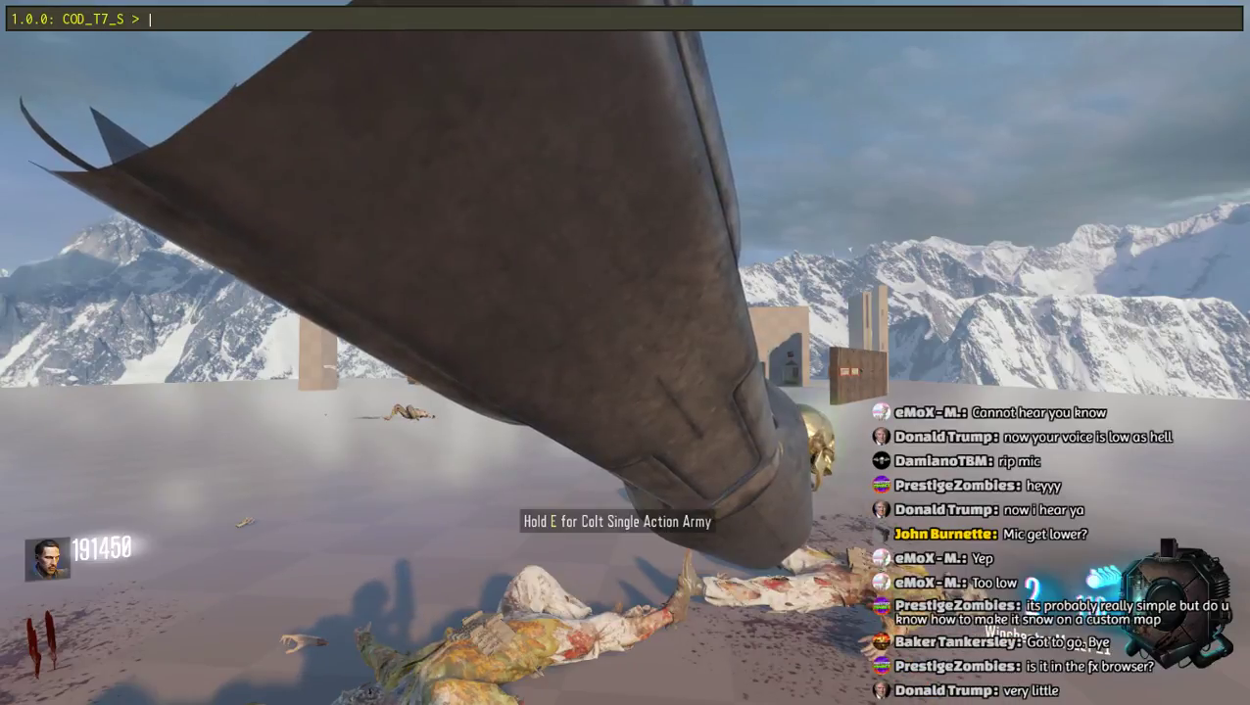
pyautogui.press('`')
# Move around and try firing the model21_ww2 to examine its viewmodel placement and animations
pyautogui.press('w')
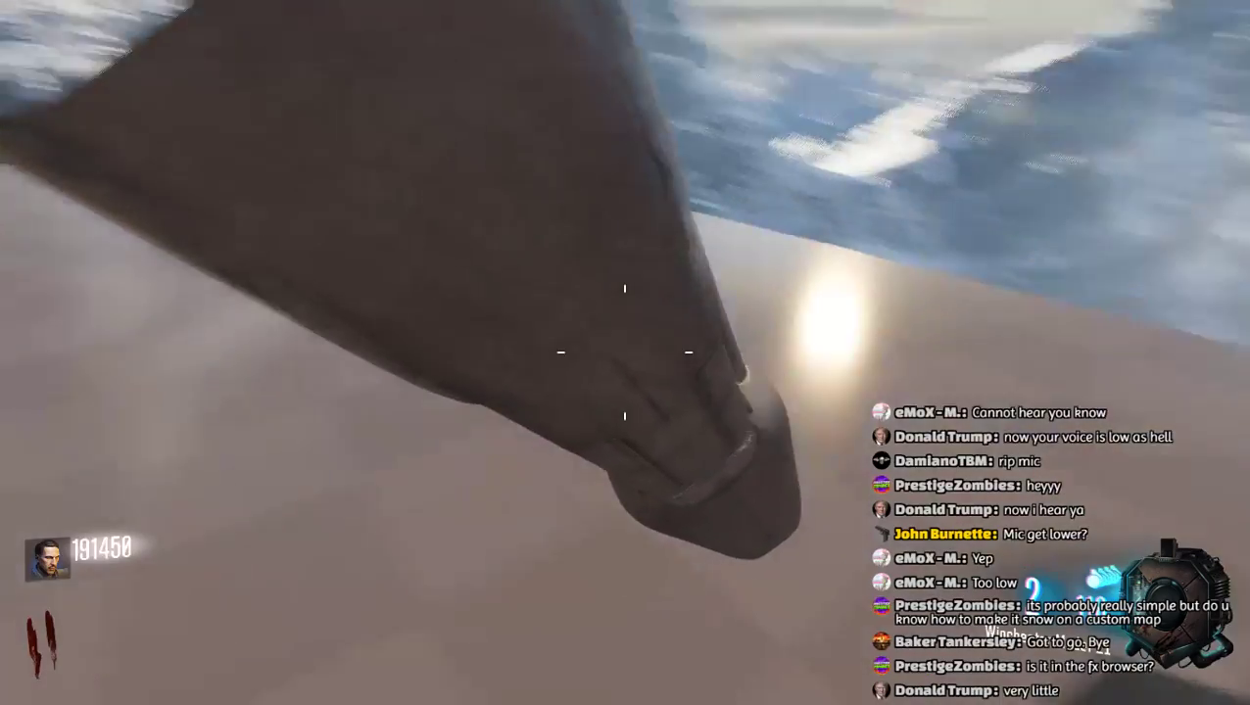
pyautogui.click(624, 353)
pyautogui.click(625, 352)
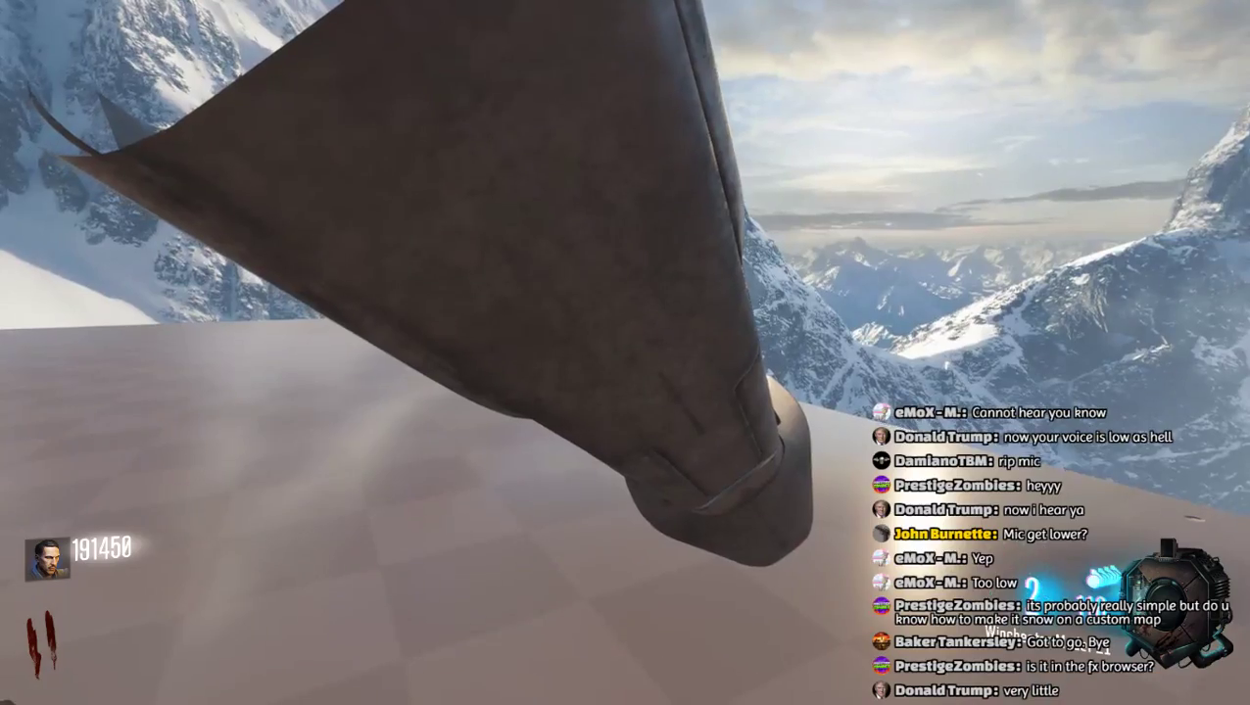
# Switch between the carried weapons in-game and leave the game for the Windows desktop
pyautogui.press('1')
pyautogui.press('1')
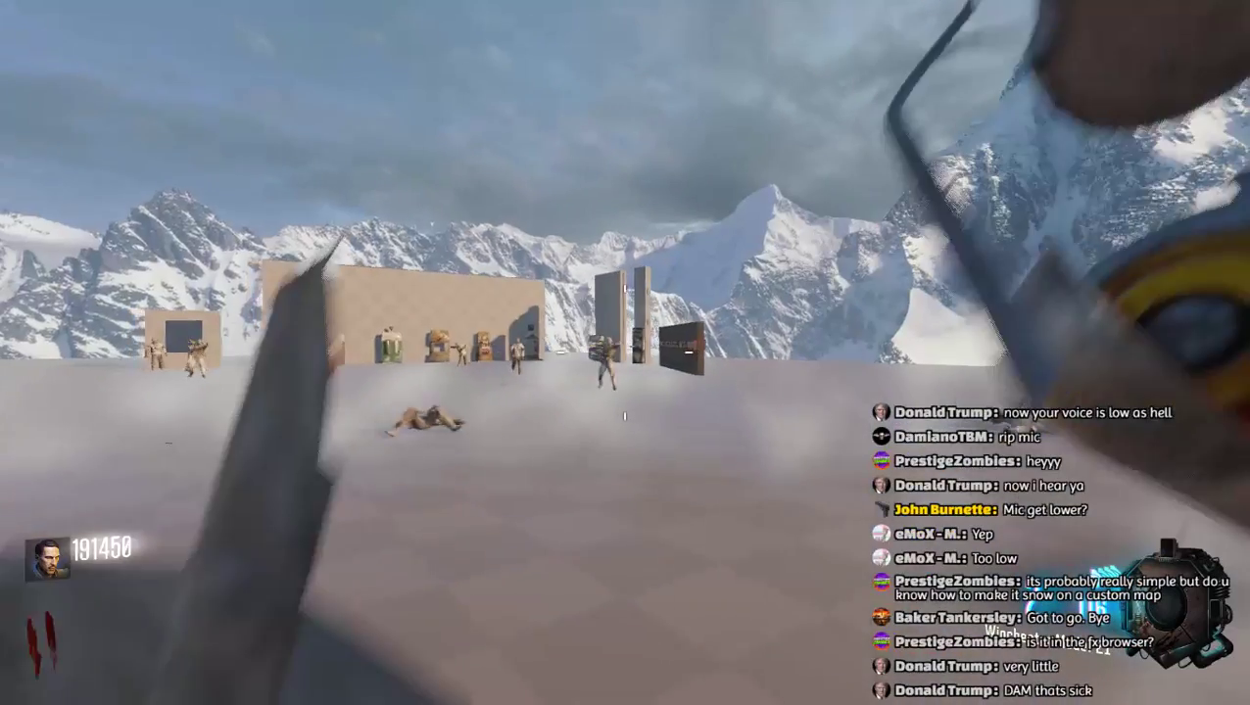
pyautogui.hotkey('alt', 'Tab')
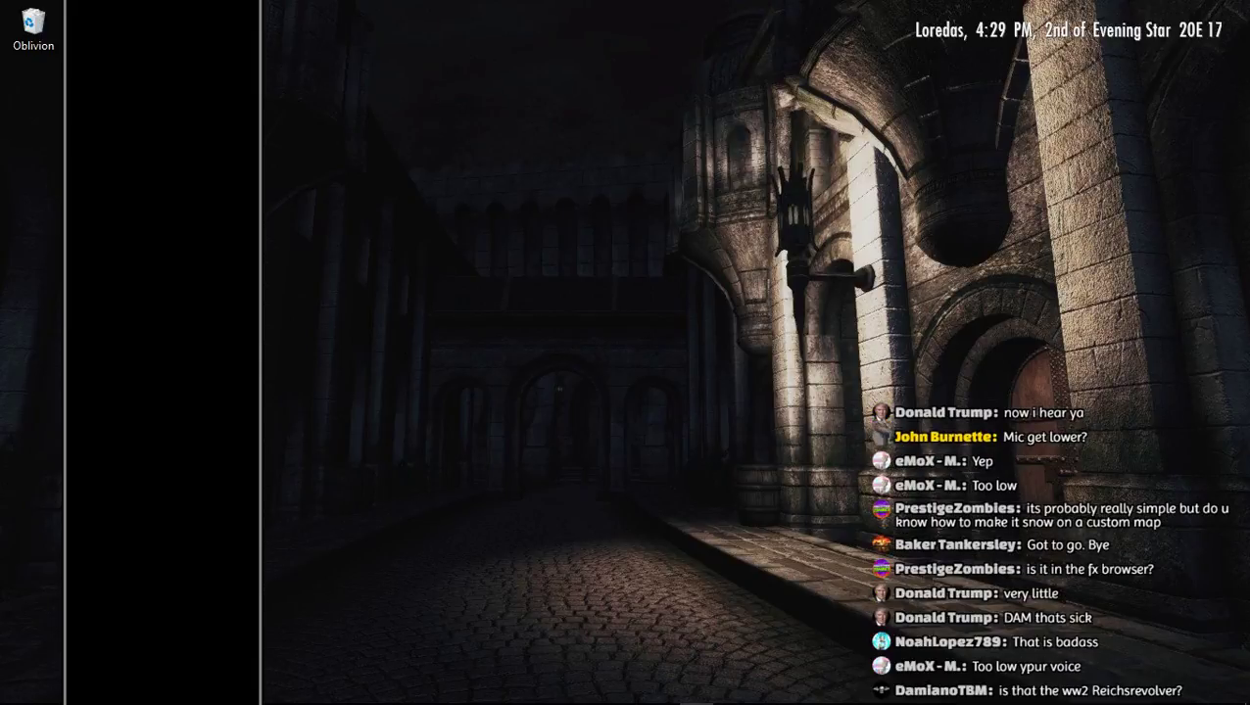
# Browse in File Explorer to the Model21 folder inside Weapon Ports > WWII Guns
pyautogui.moveTo(117, 690)
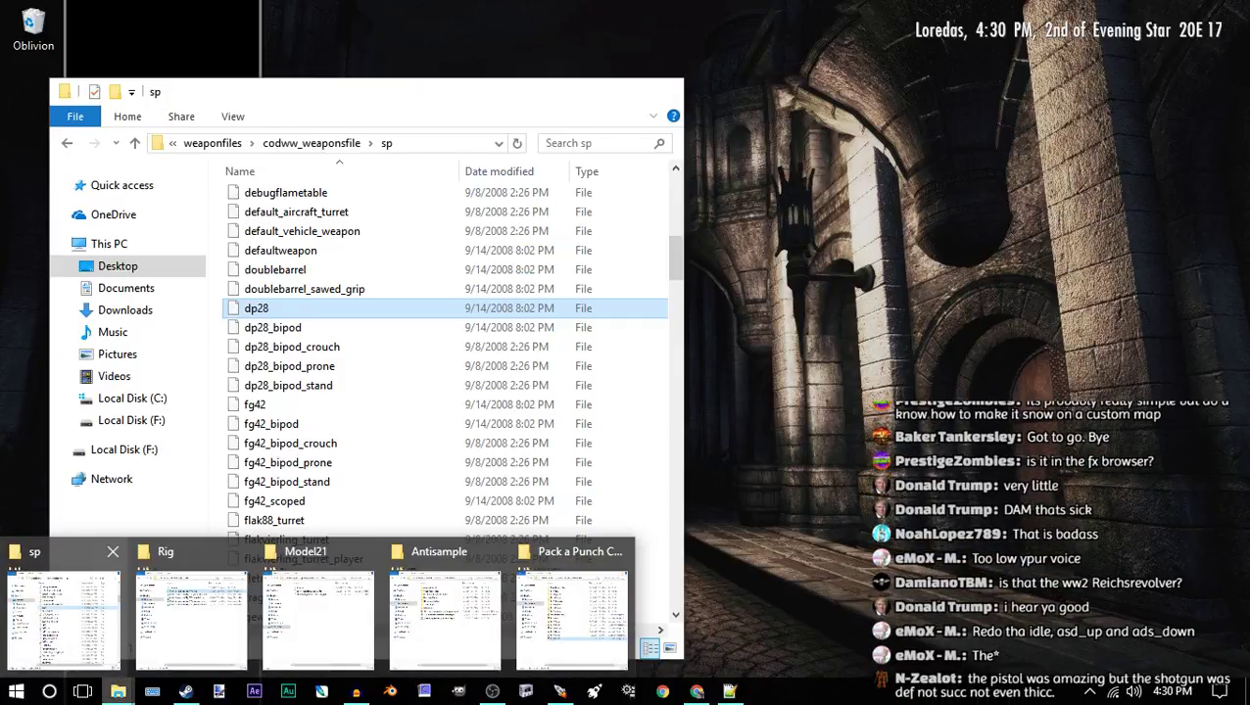
pyautogui.click(63, 612)
pyautogui.click(212, 143)
pyautogui.click(411, 143)
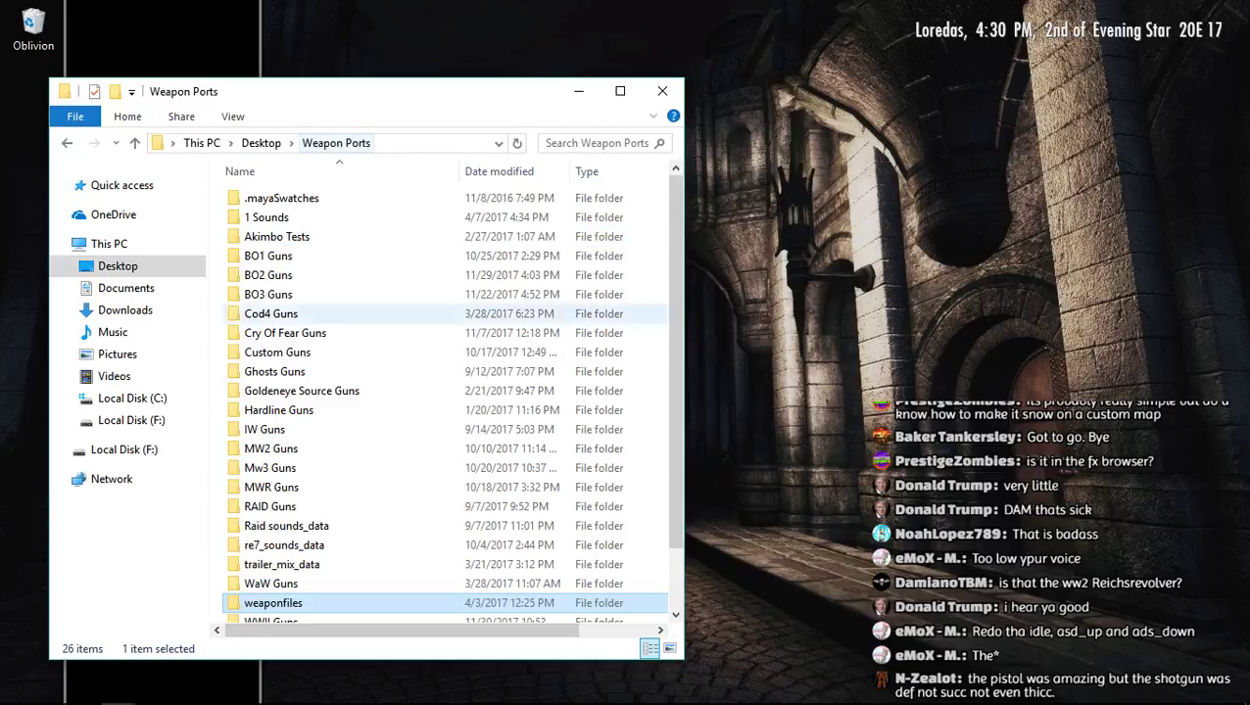
pyautogui.scroll(-2, 446, 402)
pyautogui.doubleClick(303, 554)
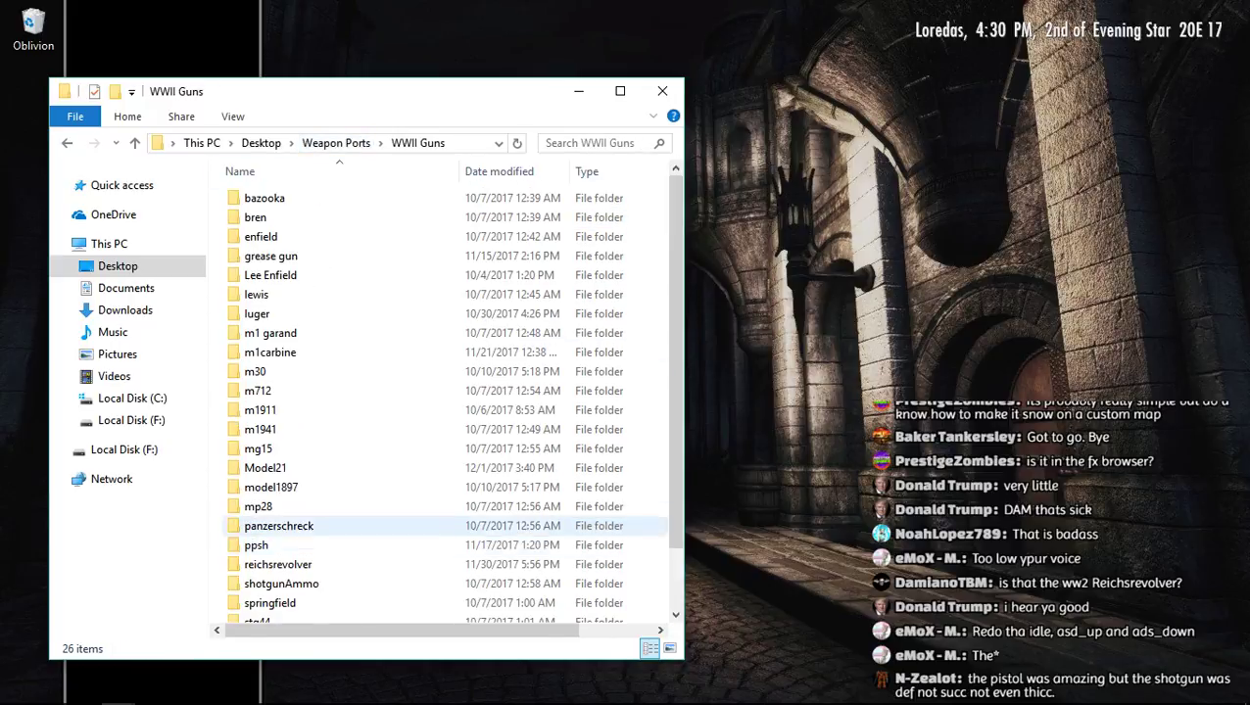
pyautogui.click(304, 447)
pyautogui.scroll(-2, 303, 461)
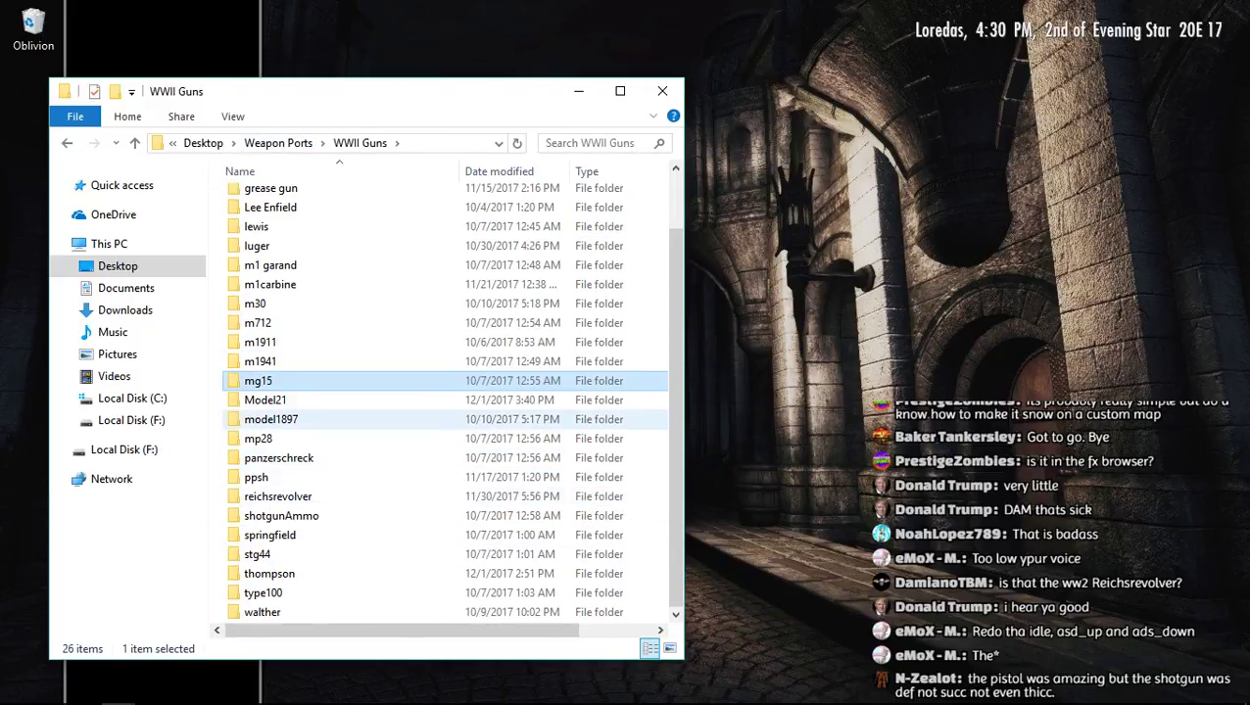
pyautogui.doubleClick(267, 399)
# Open Collie Conversion Rig WW2_model21.mb from the Rig folder in Maya and minimize the folder windows
pyautogui.moveTo(118, 697)
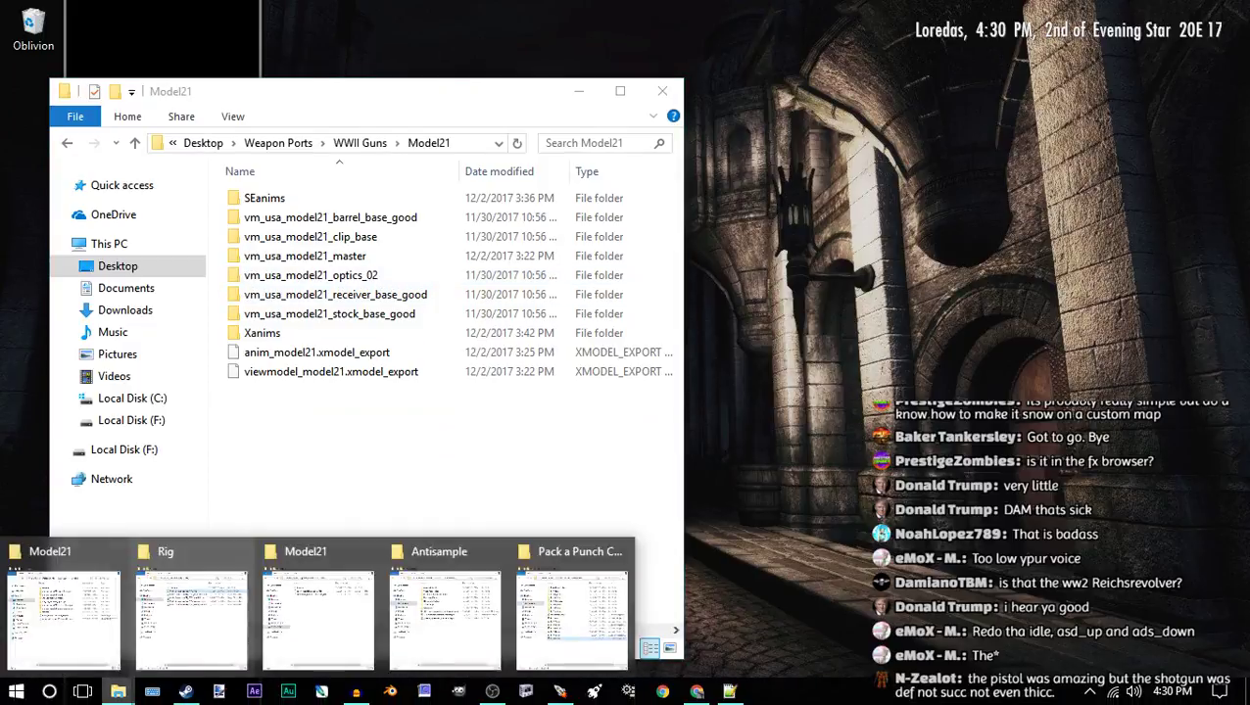
pyautogui.click(190, 592)
pyautogui.press('Down')
pyautogui.press('Down')
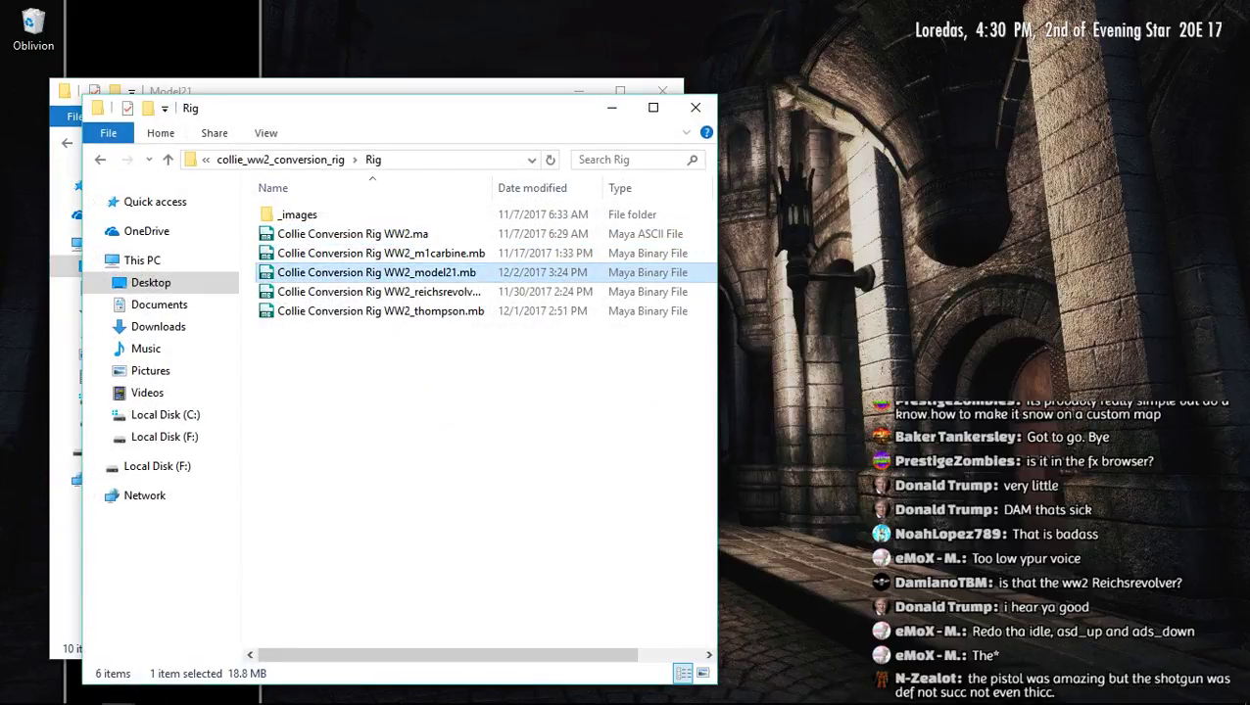
pyautogui.click(611, 108)
pyautogui.click(580, 91)
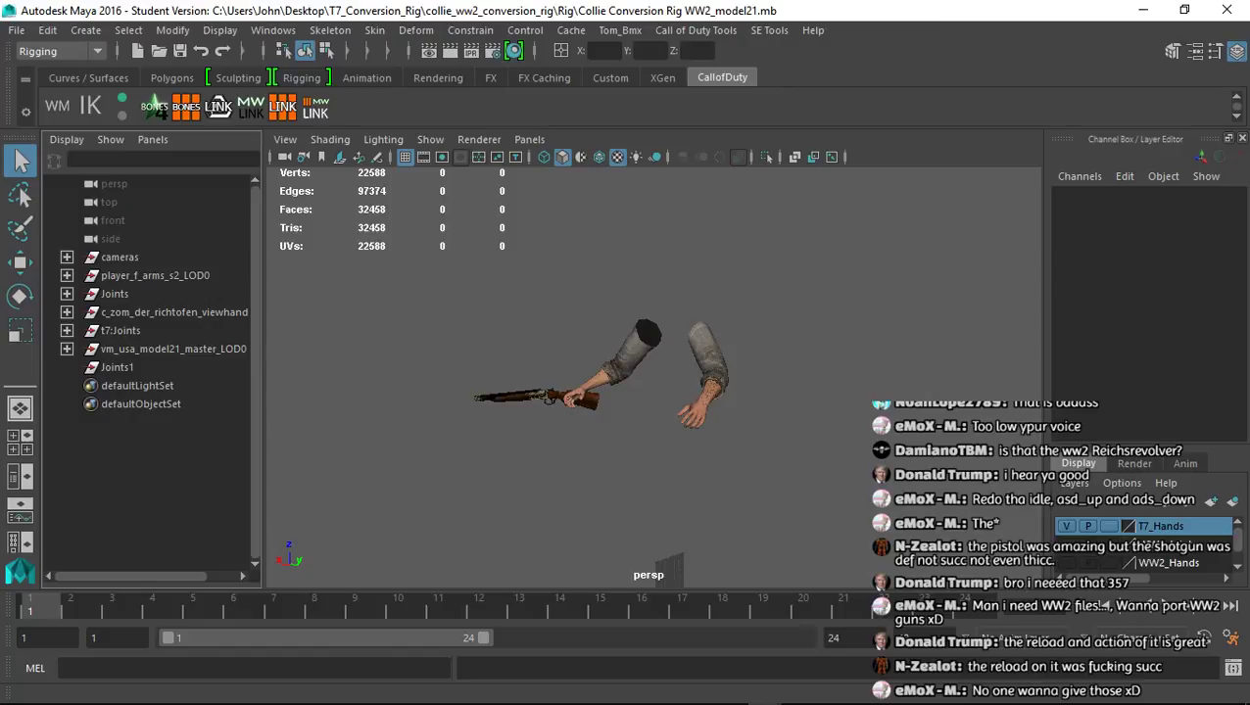
# Import the model21 idle SEAnim from the SEanims\done folder onto the conversion rig
pyautogui.click(769, 31)
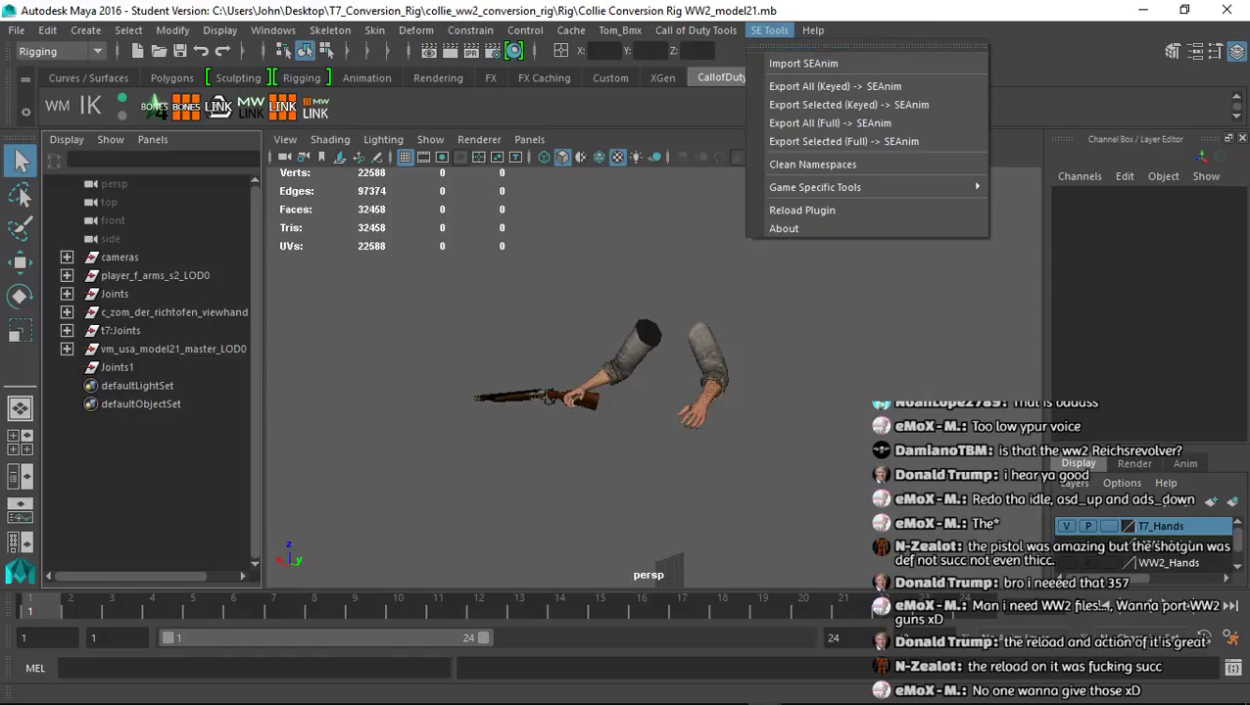
pyautogui.click(793, 47)
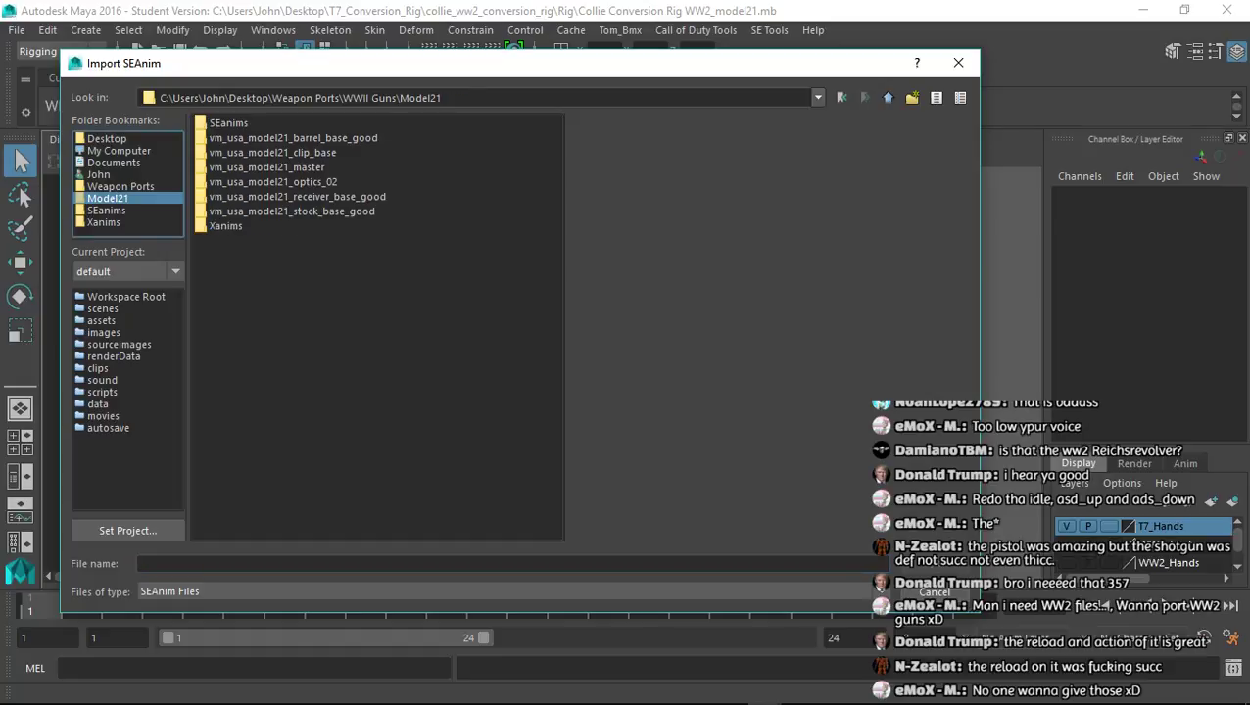
pyautogui.doubleClick(228, 124)
pyautogui.doubleClick(222, 138)
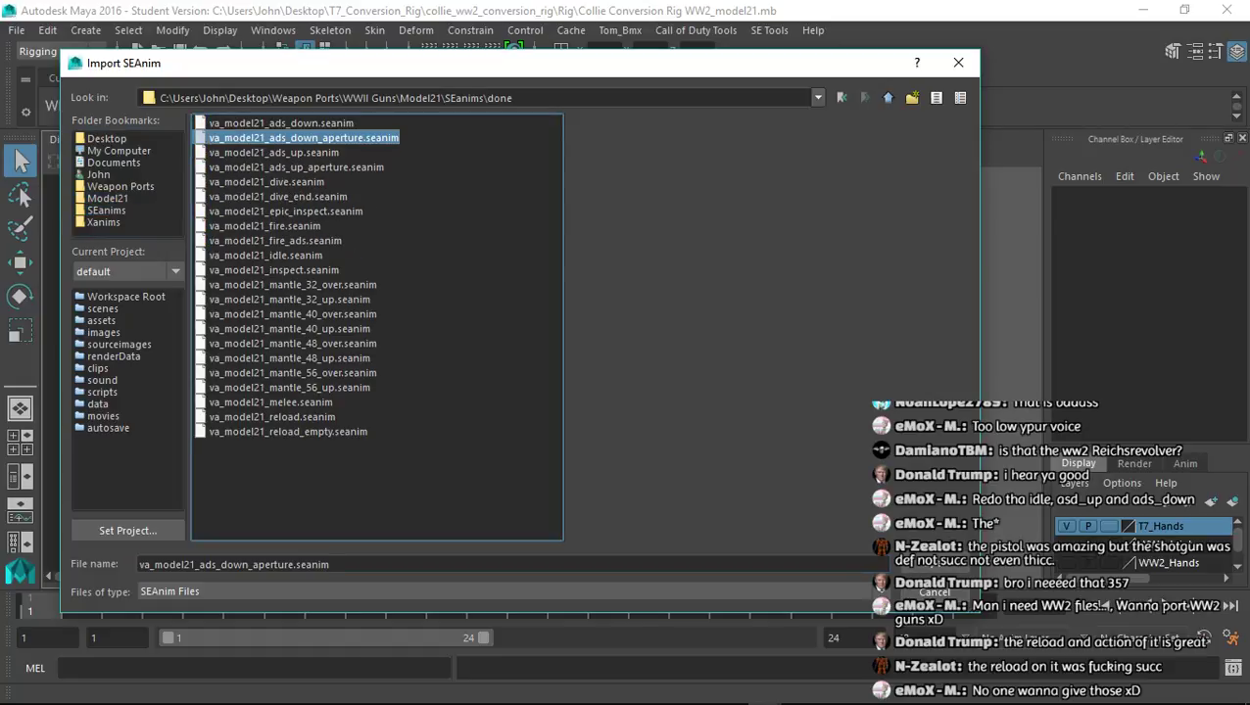
pyautogui.doubleClick(227, 138)
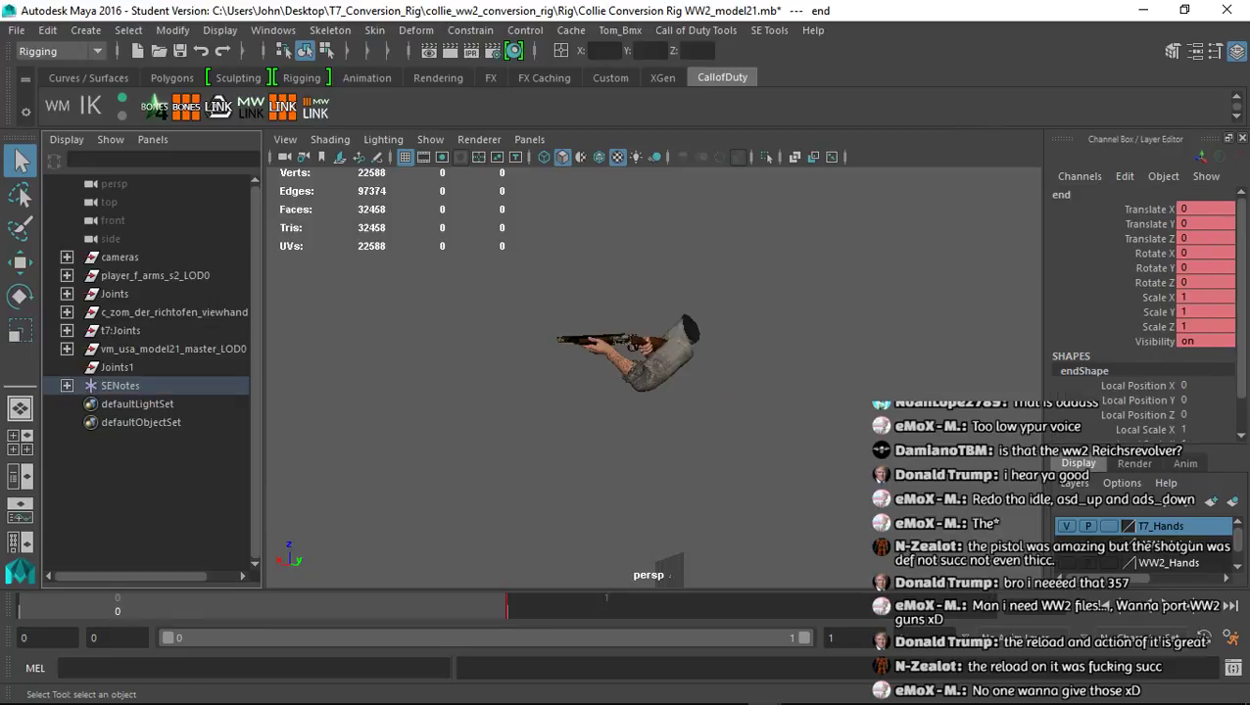
# Select the rig's T7 joints and set the XAnim export range to frames 0 to 1
pyautogui.click(284, 105)
pyautogui.click(695, 30)
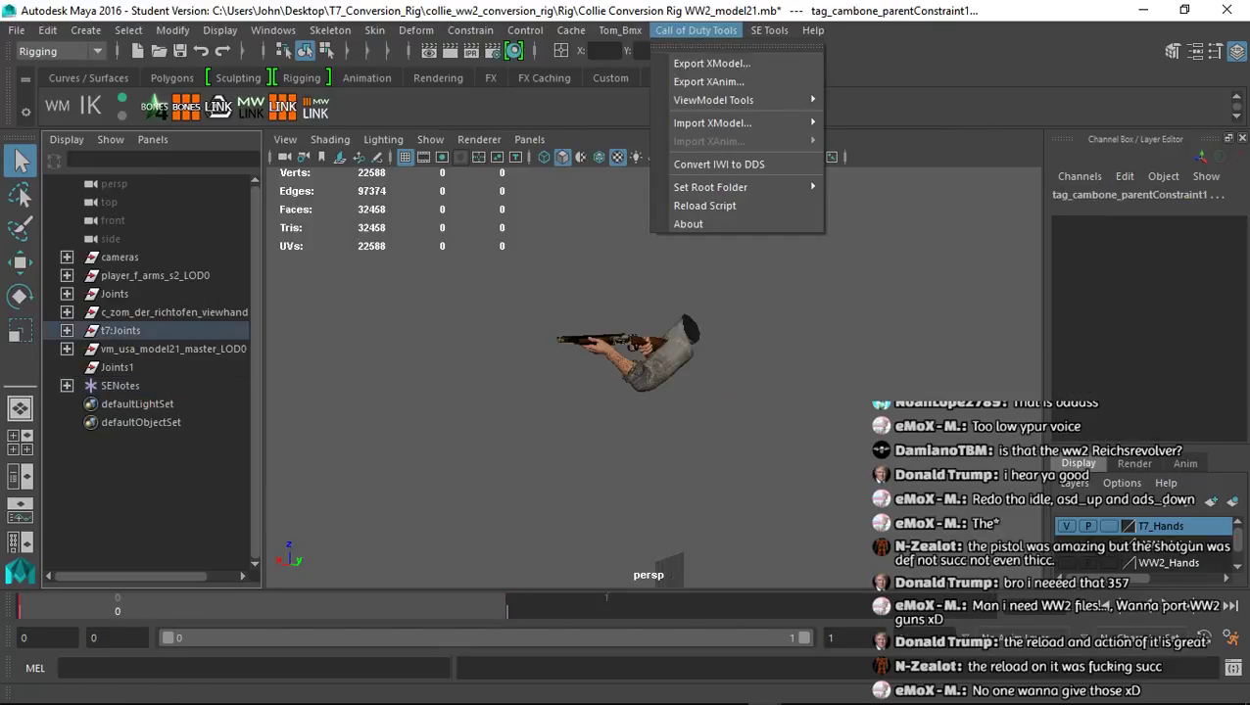
pyautogui.click(705, 81)
pyautogui.doubleClick(951, 158)
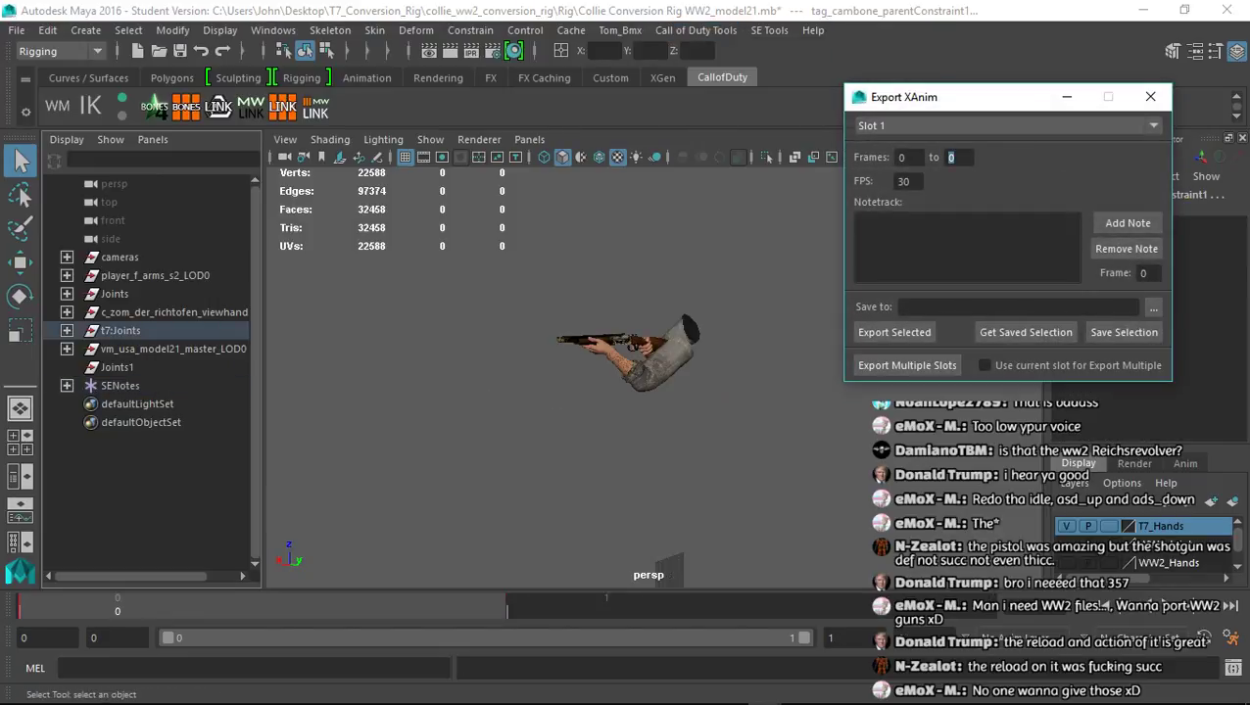
pyautogui.write('1')
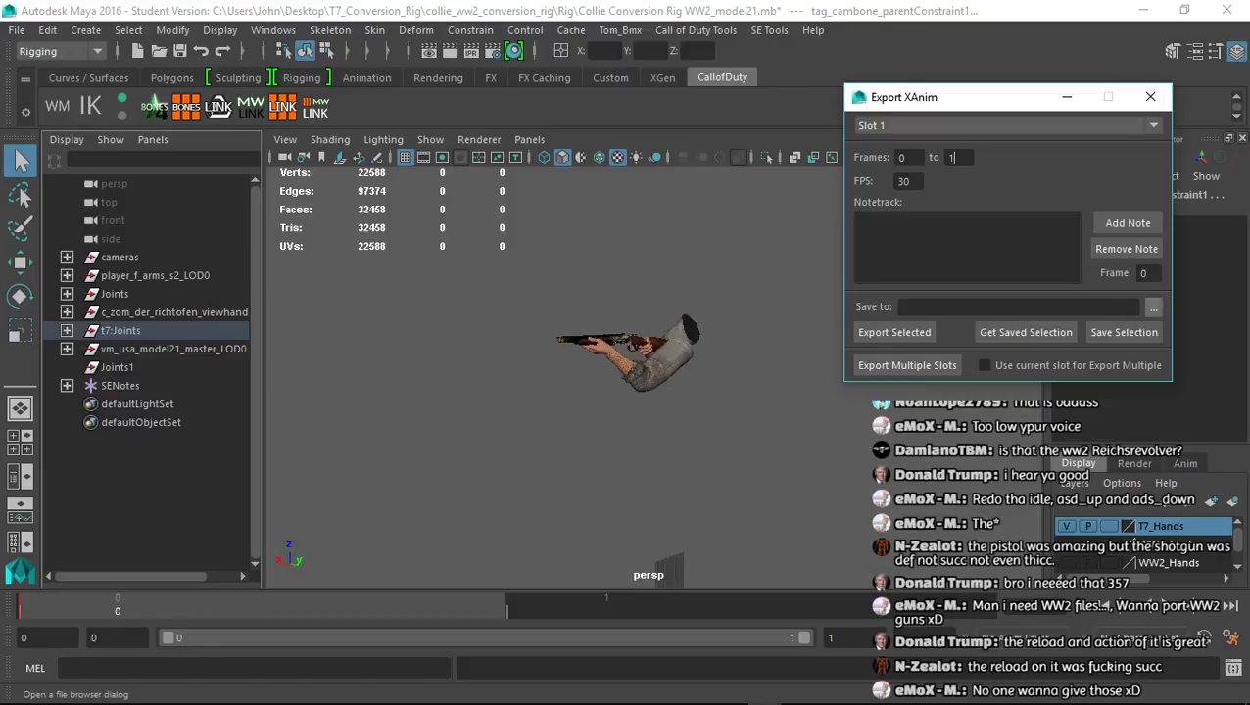
# Export the selected joints over viewmodel_model21_idle.xanim_export in the Xanims folder and close the exporter
pyautogui.click(1153, 307)
pyautogui.click(104, 223)
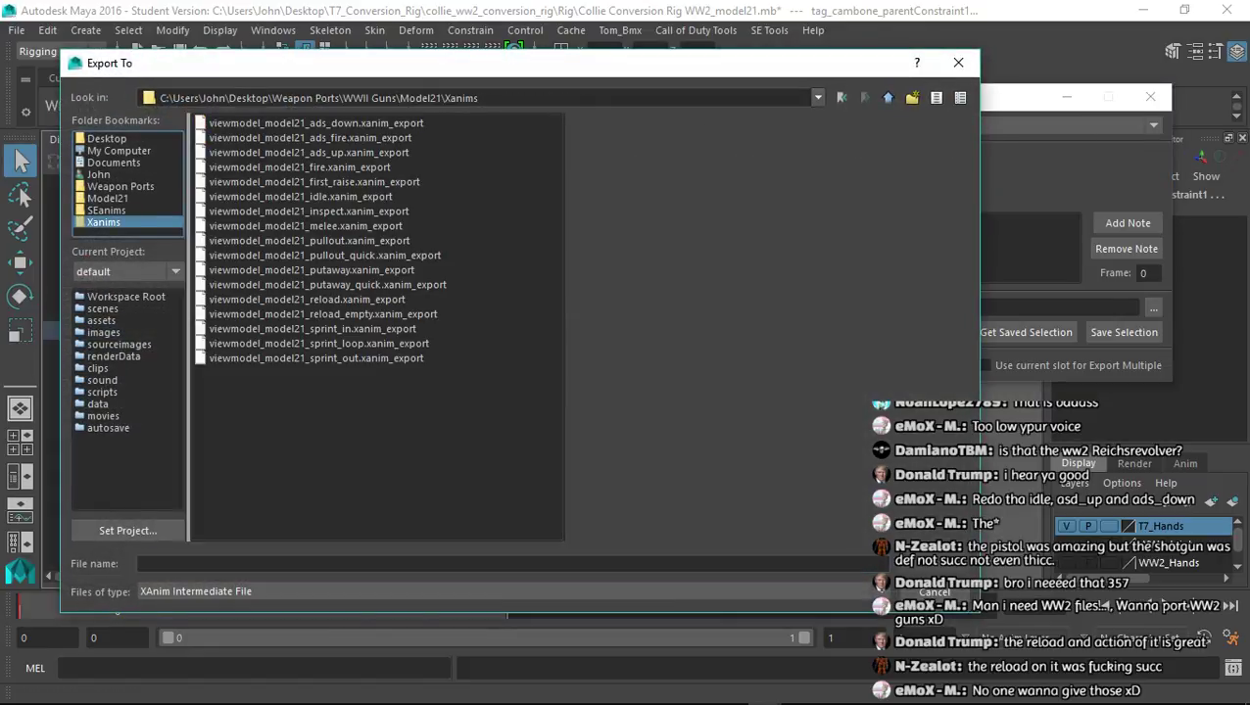
pyautogui.click(306, 299)
pyautogui.doubleClick(301, 197)
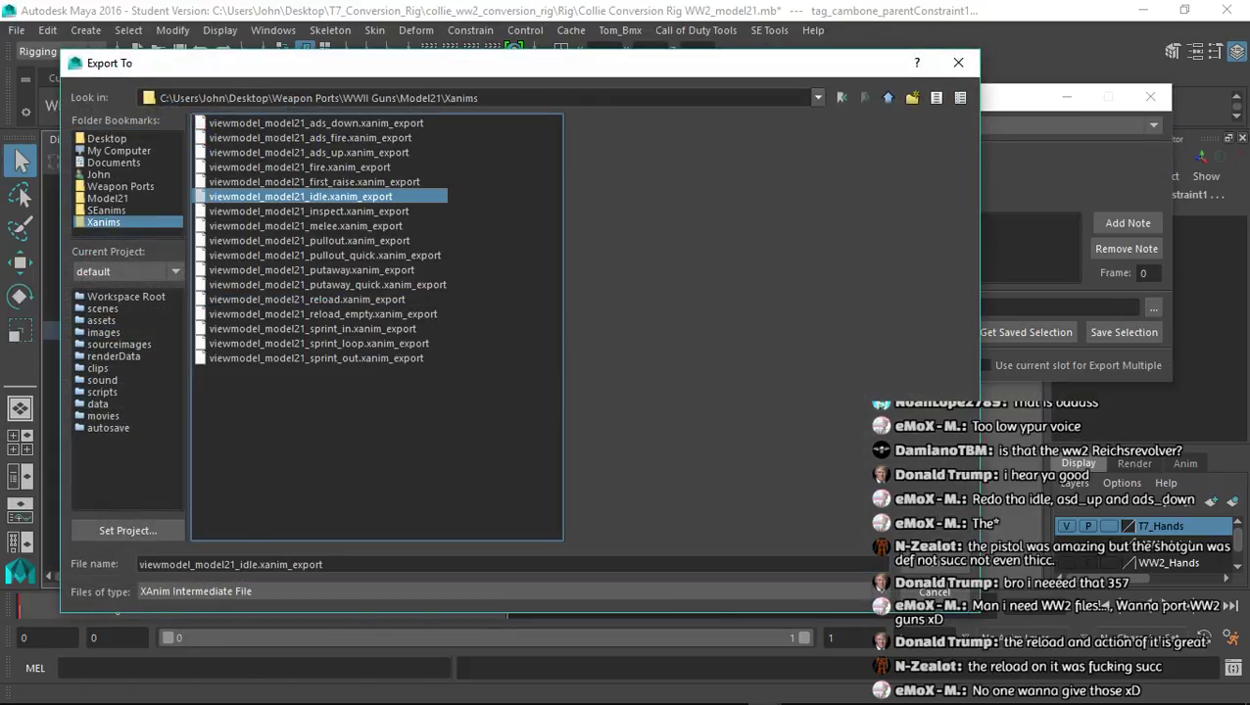
pyautogui.press('Return')
pyautogui.click(894, 332)
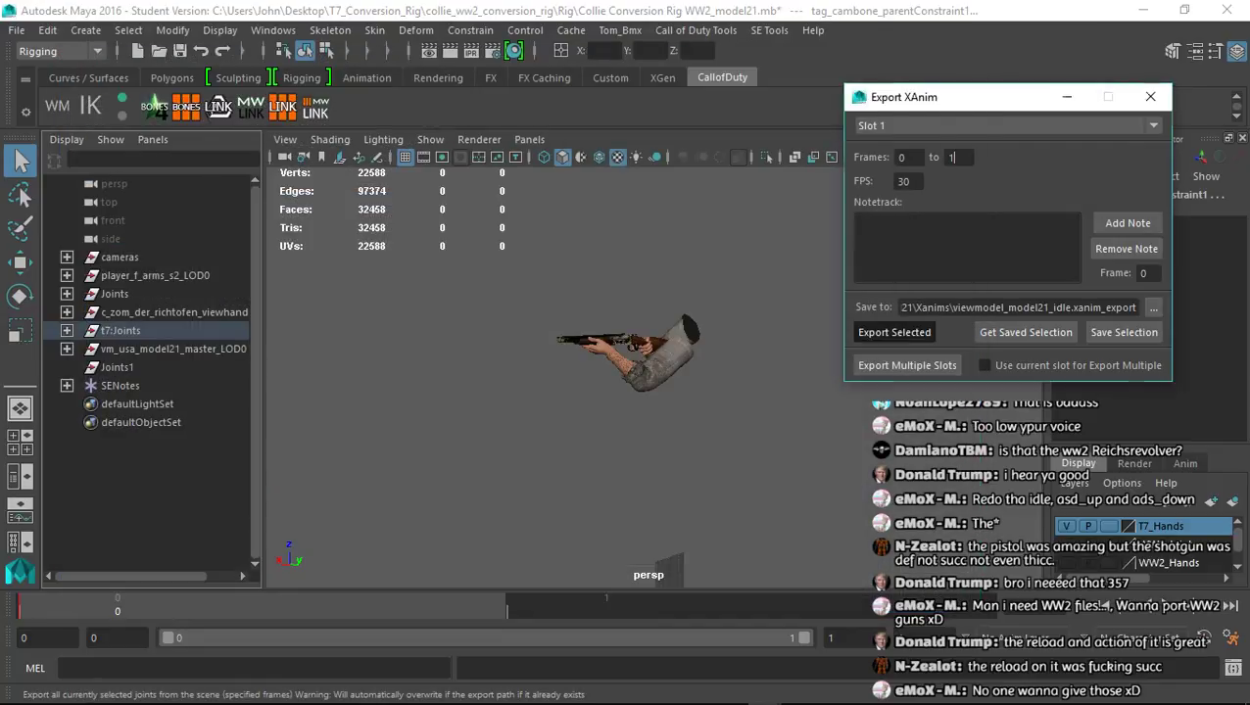
pyautogui.click(625, 376)
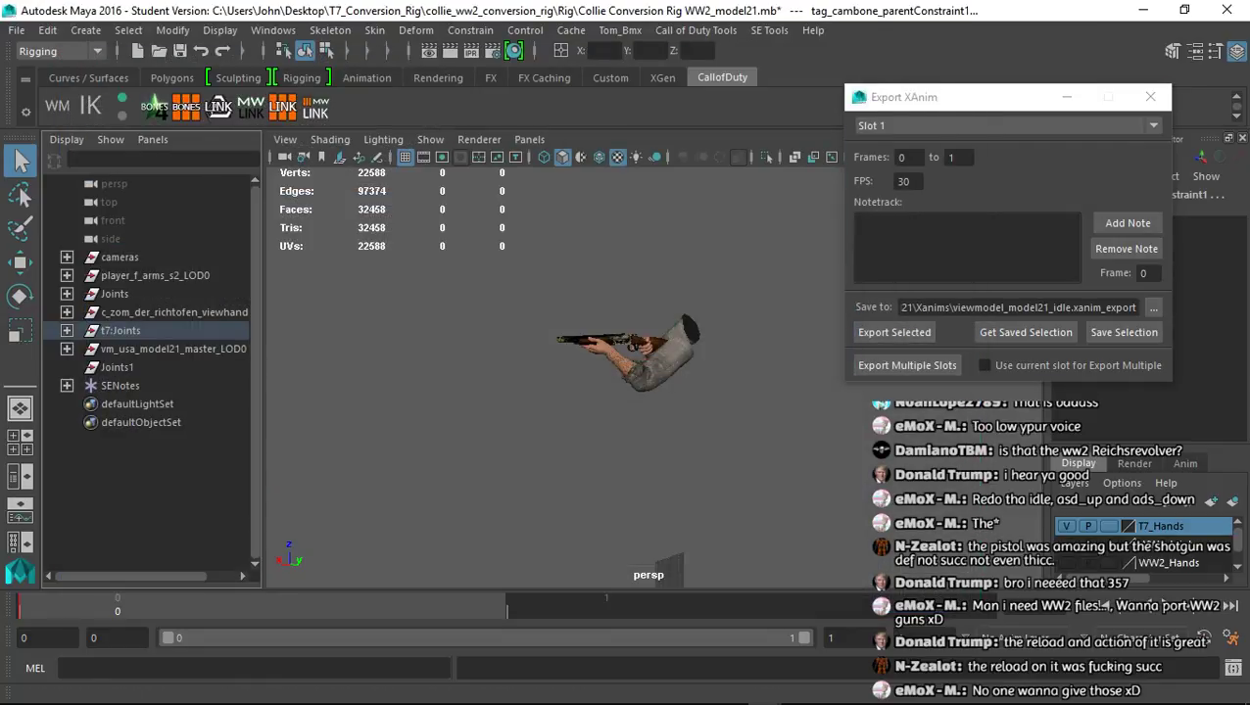
pyautogui.click(1149, 97)
pyautogui.click(568, 255)
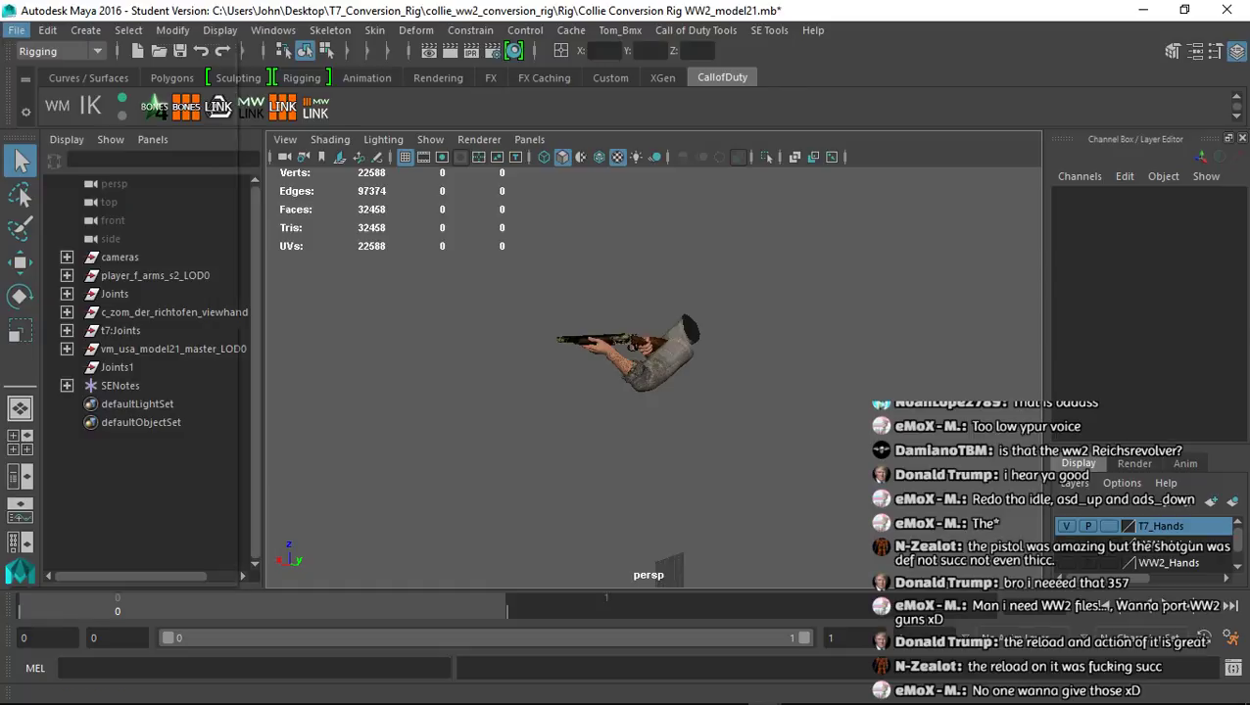
# Reopen the Collie Conversion Rig WW2_model21.mb scene from the recent files without saving the changes
pyautogui.click(17, 29)
pyautogui.moveTo(84, 515)
pyautogui.click(323, 515)
pyautogui.click(624, 376)
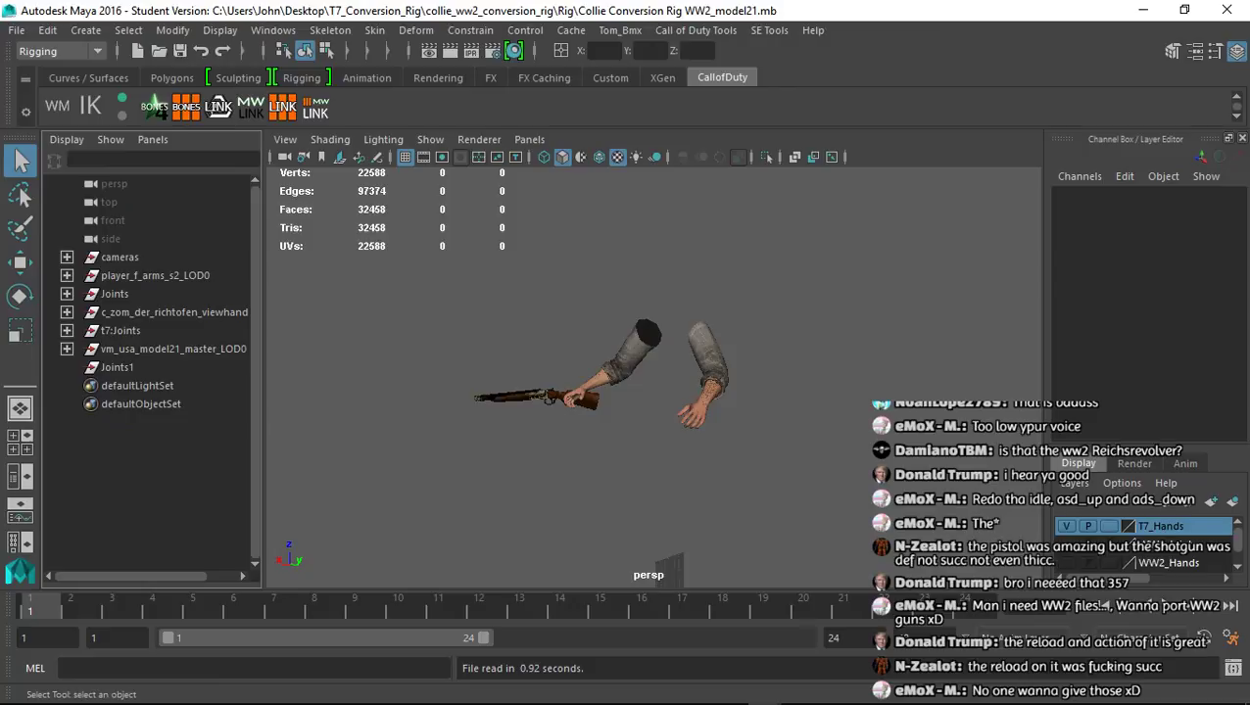
# Import the model21 ads_up SEAnim from the SEanims\done folder onto the fresh rig
pyautogui.click(769, 29)
pyautogui.click(794, 54)
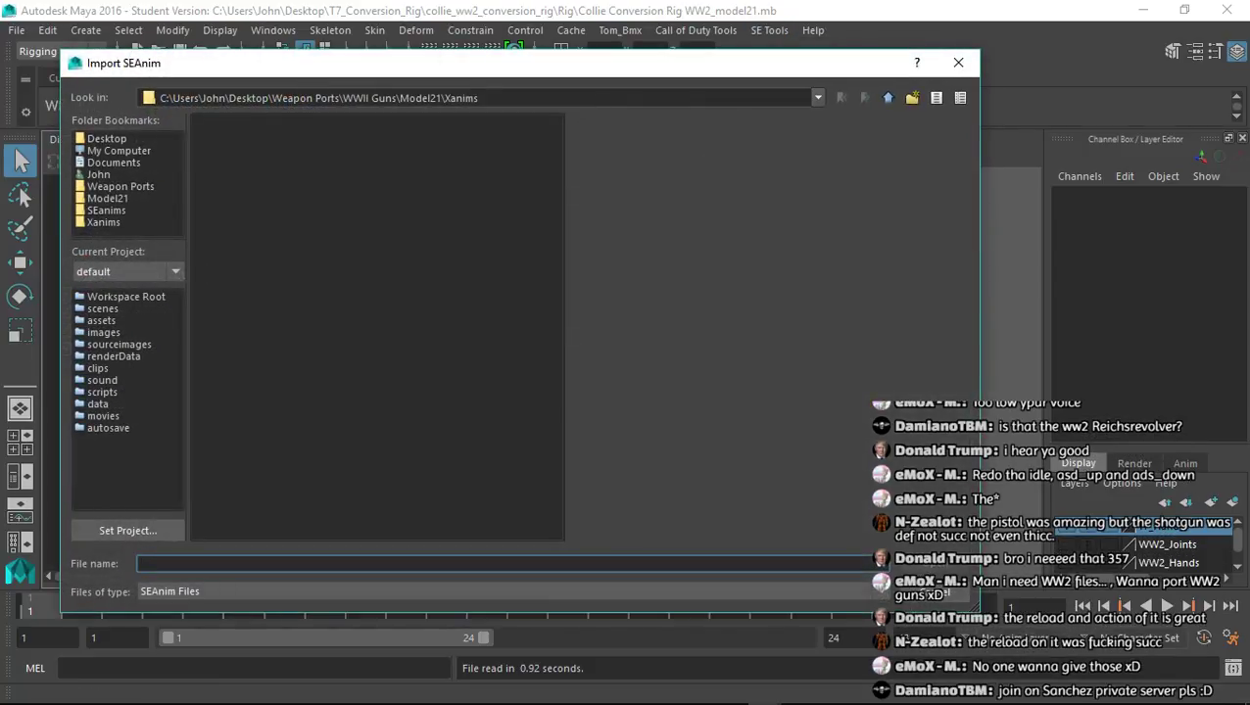
pyautogui.click(107, 210)
pyautogui.doubleClick(223, 139)
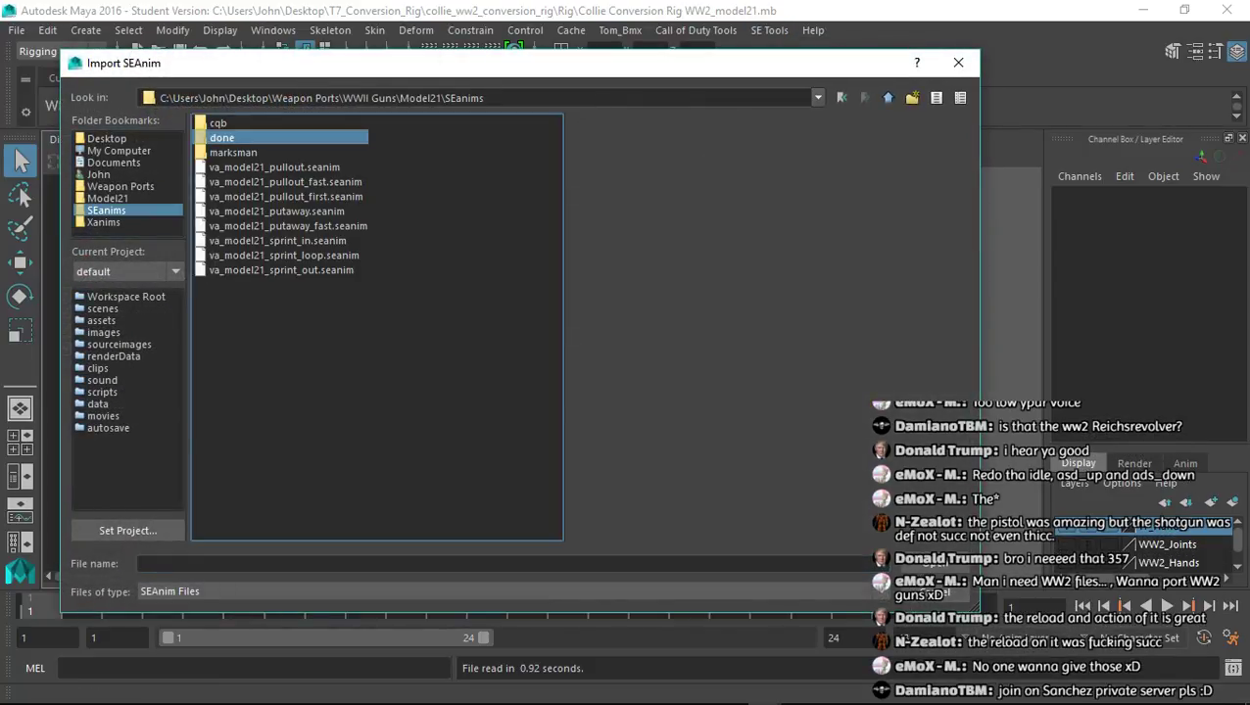
pyautogui.click(290, 300)
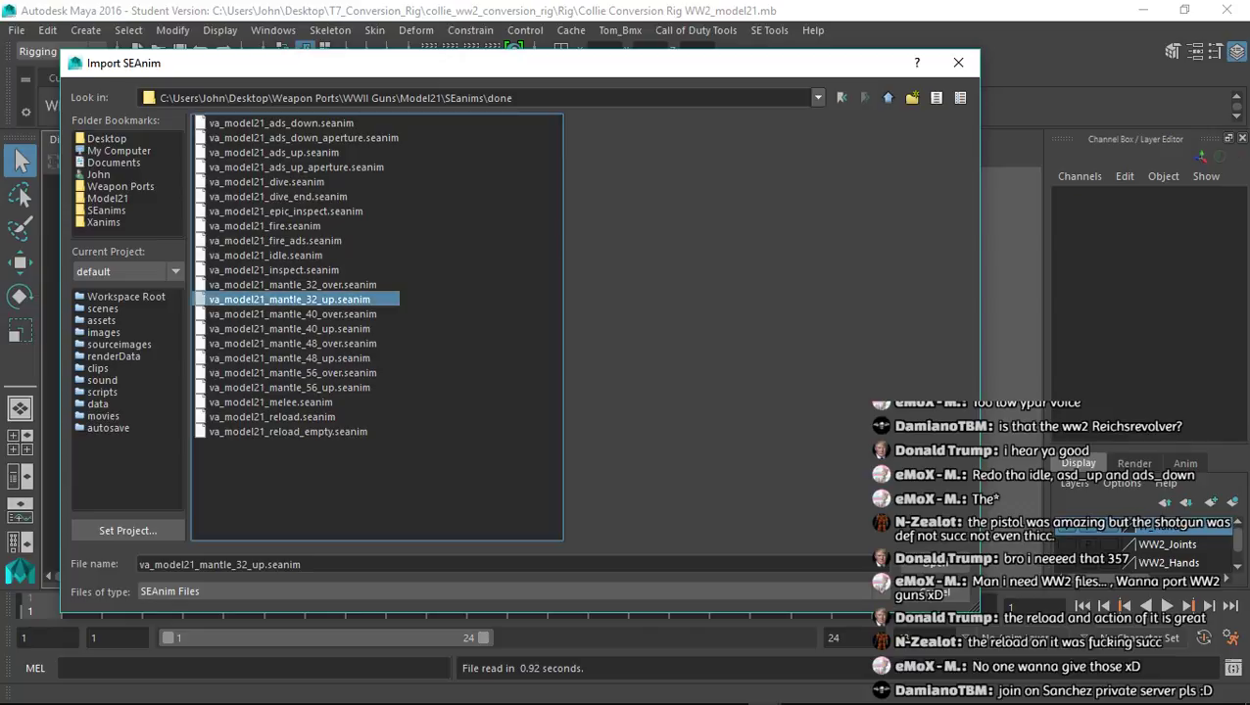
pyautogui.doubleClick(290, 300)
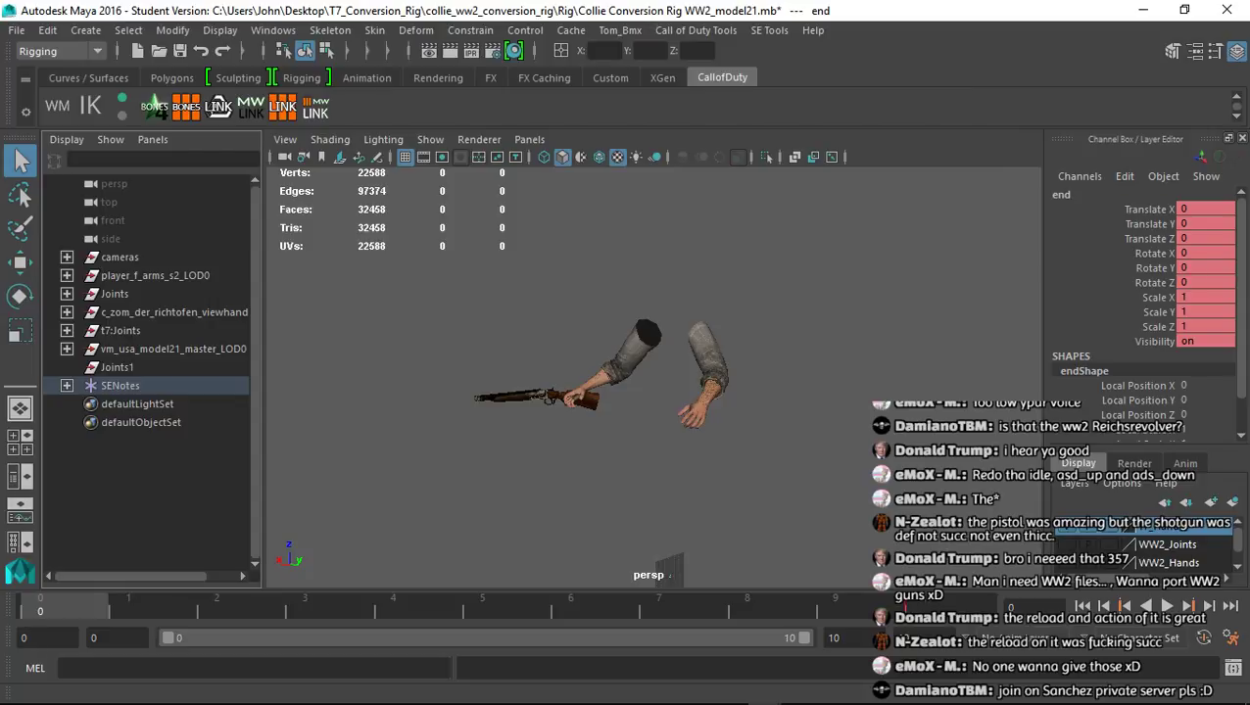
# Expand the t7:Joints hierarchy in the Outliner and select only t7:tag_view and t7:tag_torso
pyautogui.click(66, 330)
pyautogui.click(85, 349)
pyautogui.click(104, 386)
pyautogui.click(104, 368)
pyautogui.click(145, 348)
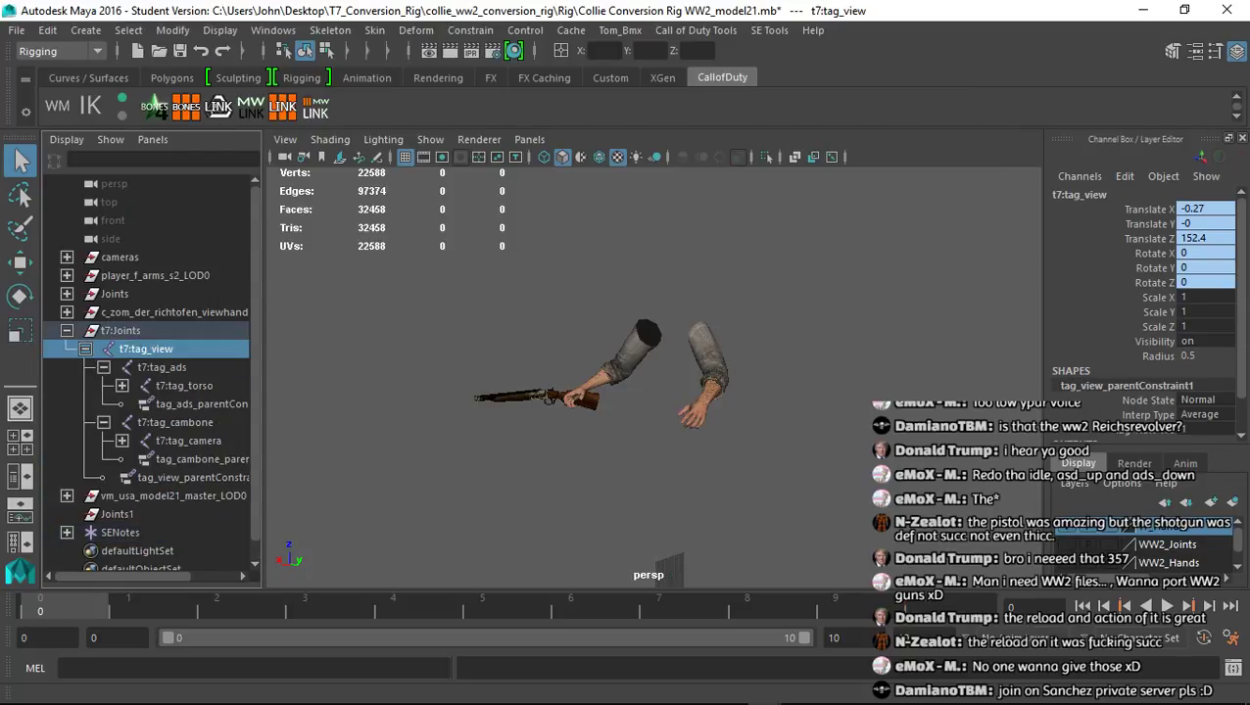
pyautogui.keyDown('ctrl'); pyautogui.click(184, 386); pyautogui.keyUp('ctrl')
# Export frames 0 to 10 of the two selected joints over viewmodel_model21_ads_up.xanim_export in the Xanims folder
pyautogui.click(696, 29)
pyautogui.click(881, 100)
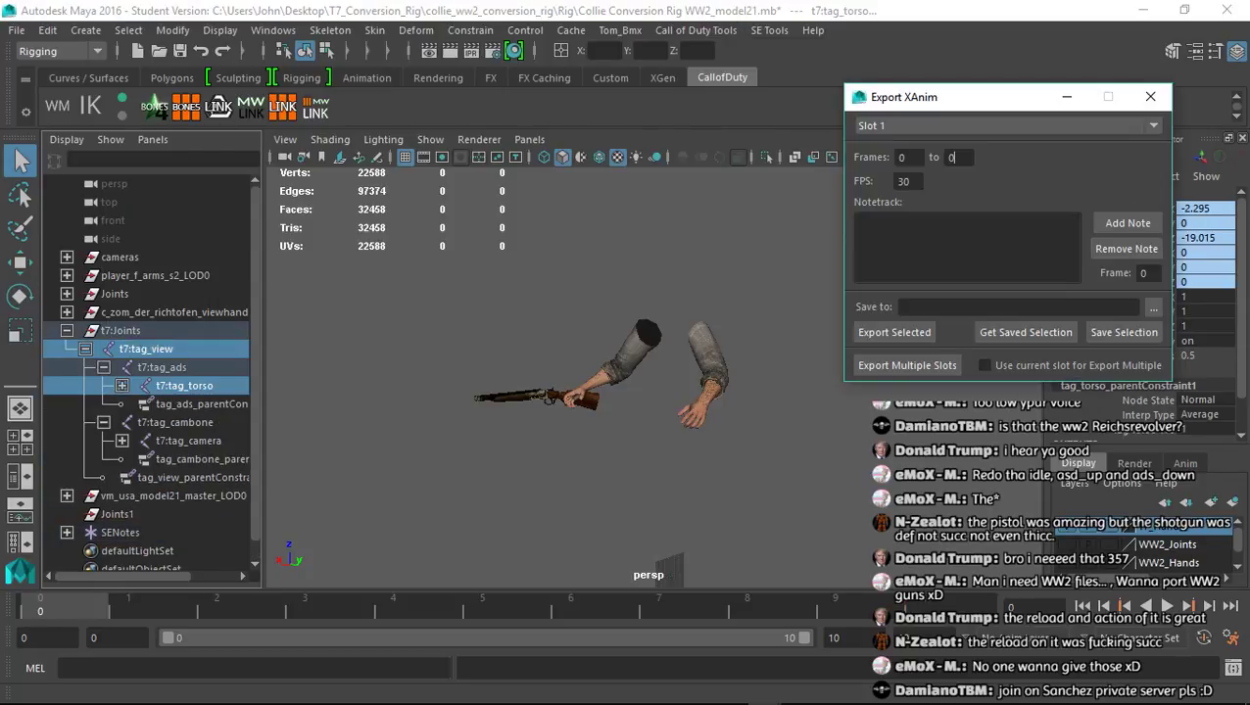
pyautogui.write('10')
pyautogui.click(1153, 308)
pyautogui.click(104, 223)
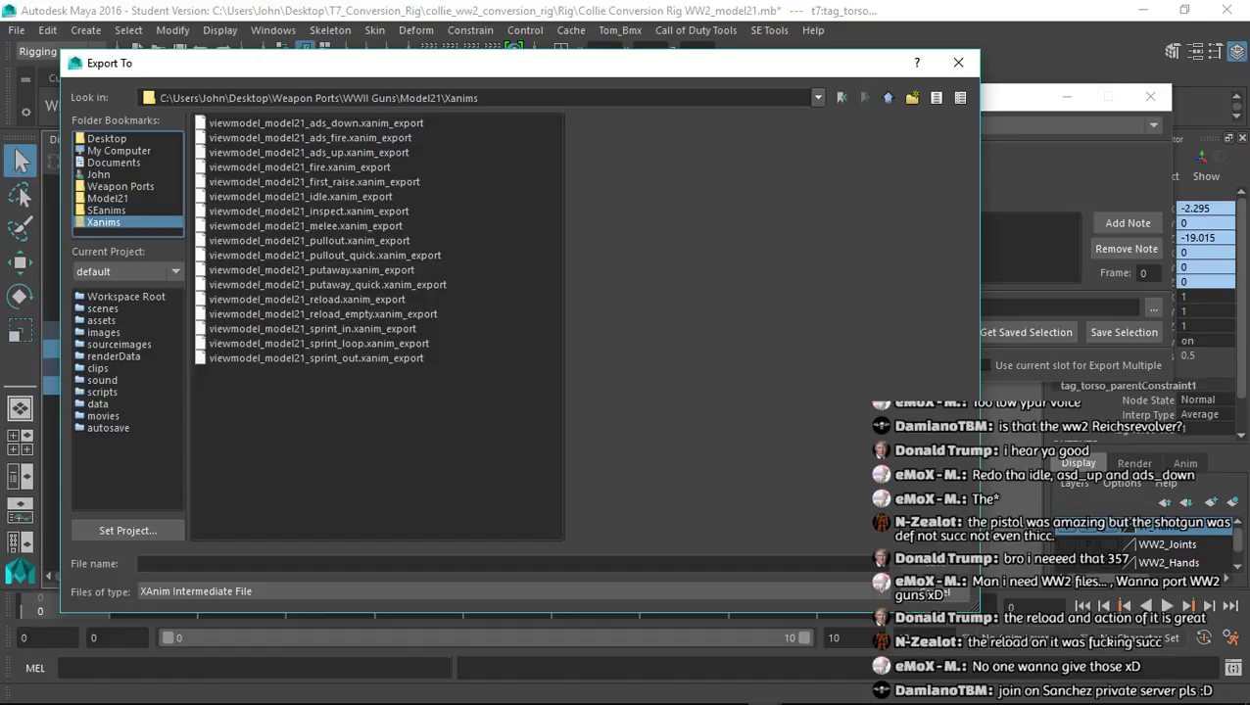
pyautogui.click(300, 168)
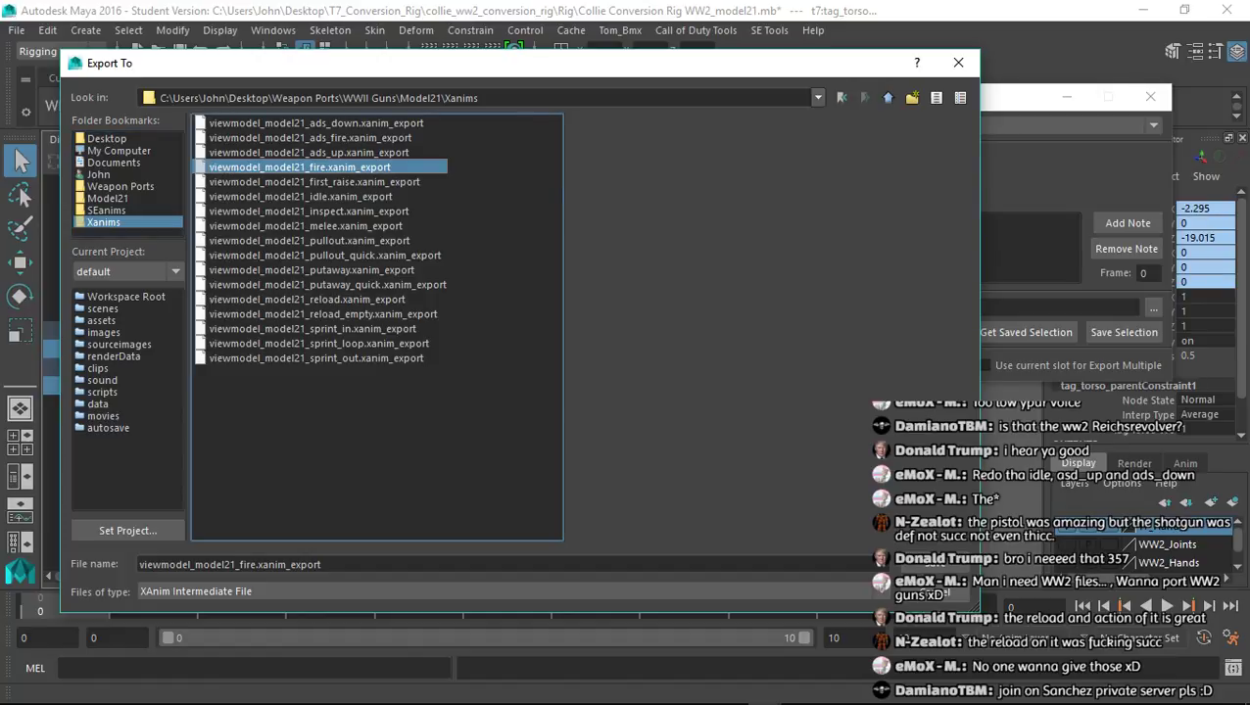
pyautogui.click(308, 153)
pyautogui.click(934, 564)
pyautogui.click(480, 363)
pyautogui.click(894, 332)
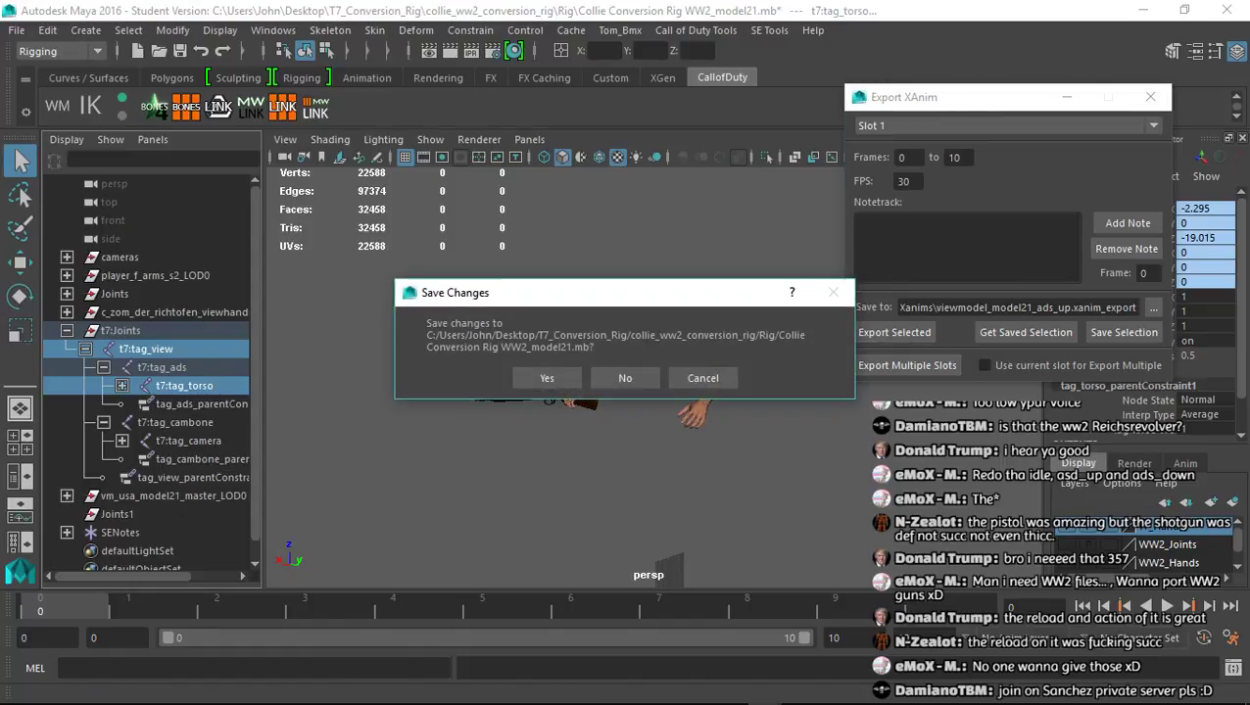
pyautogui.click(625, 377)
pyautogui.click(1150, 97)
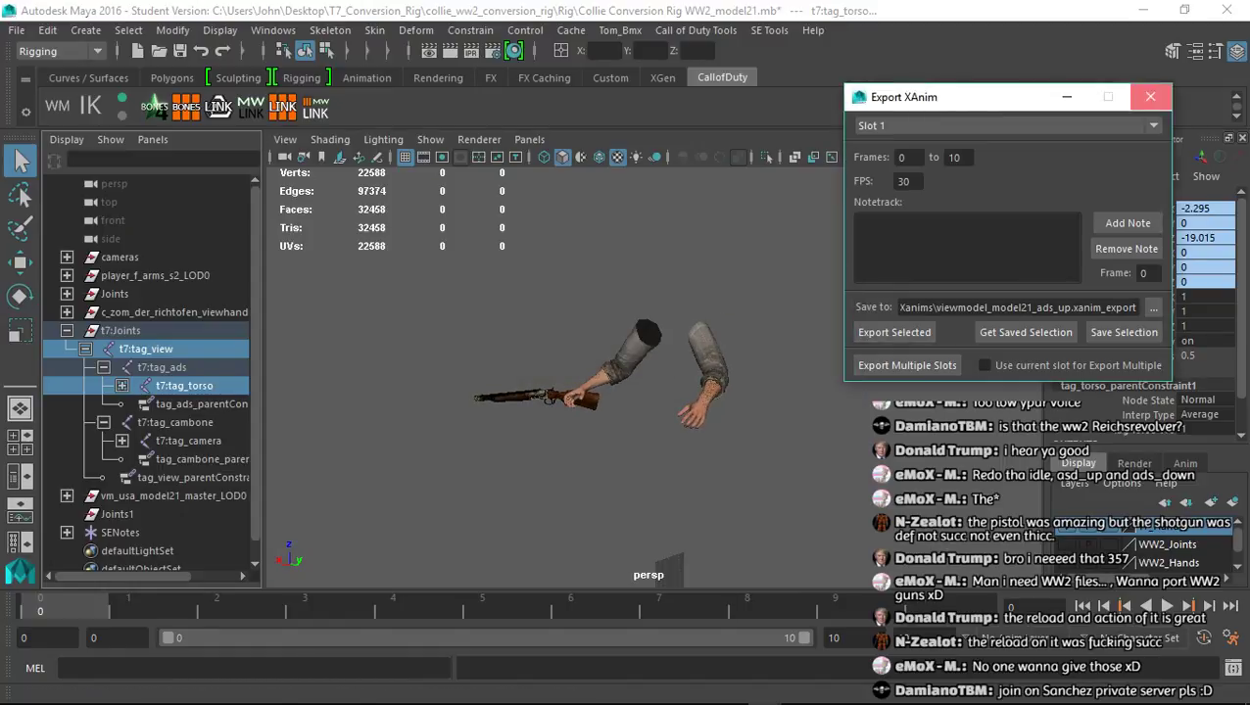
# Discard the ads_up import by reloading the model21 conversion rig scene from the recent files without saving
pyautogui.click(17, 30)
pyautogui.moveTo(47, 30)
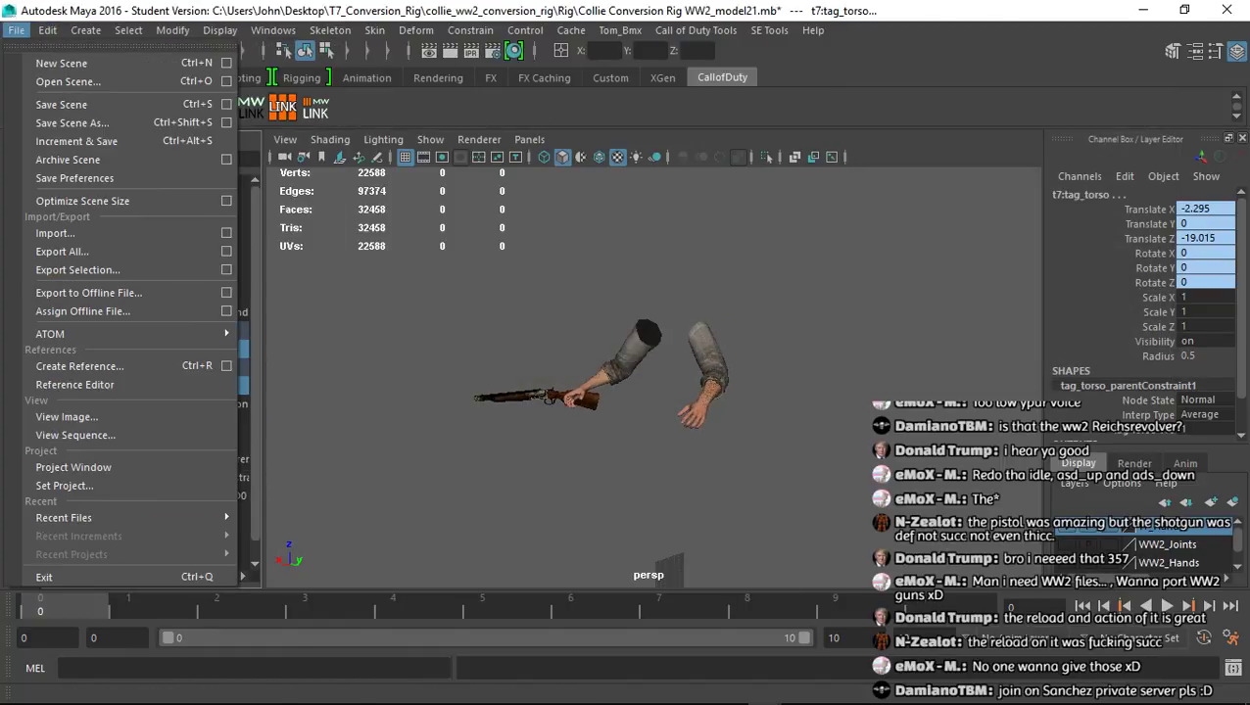
pyautogui.moveTo(63, 517)
pyautogui.click(412, 518)
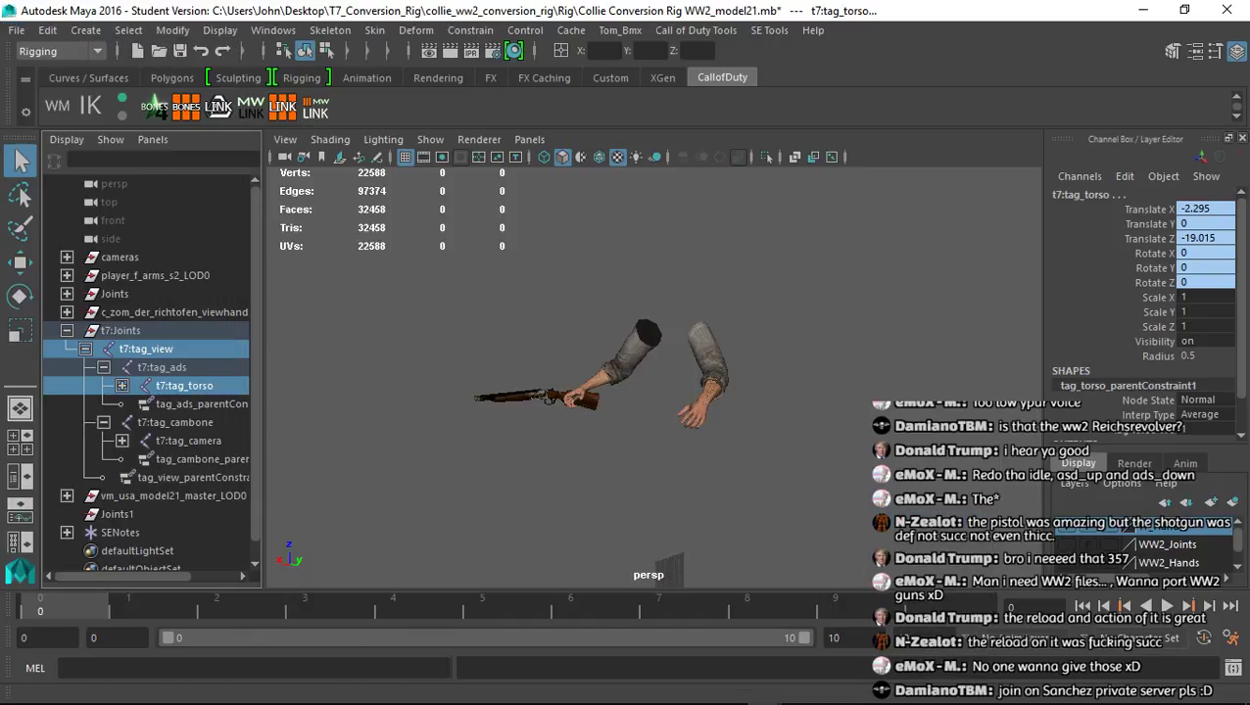
pyautogui.click(625, 375)
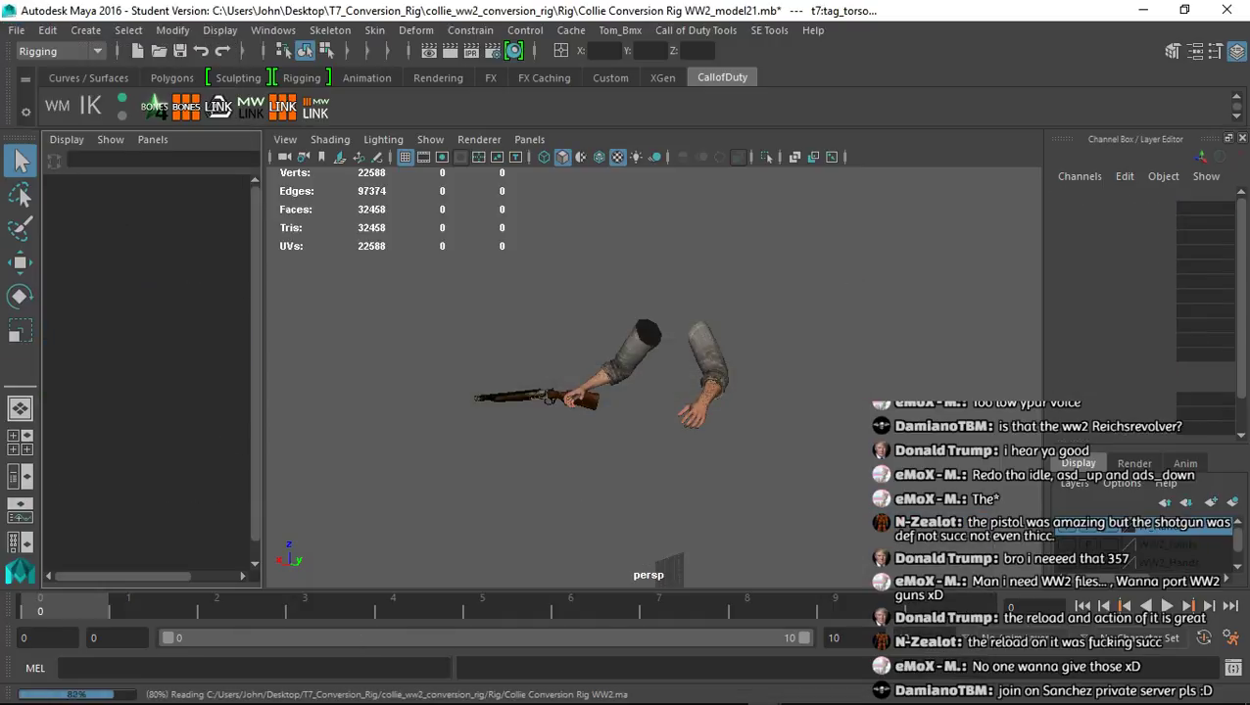
# Try to import va_model21_ads_down.seanim from the SEanims\done folder onto the base WW2 conversion rig
pyautogui.click(769, 30)
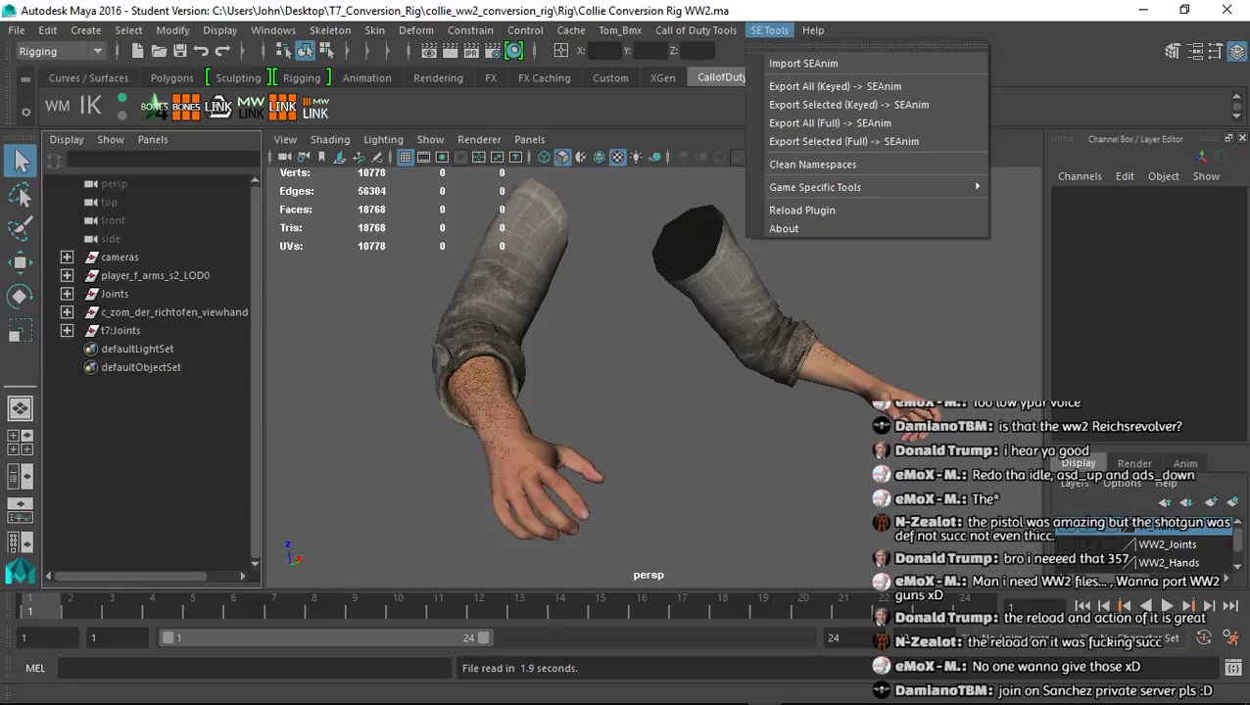
pyautogui.click(803, 63)
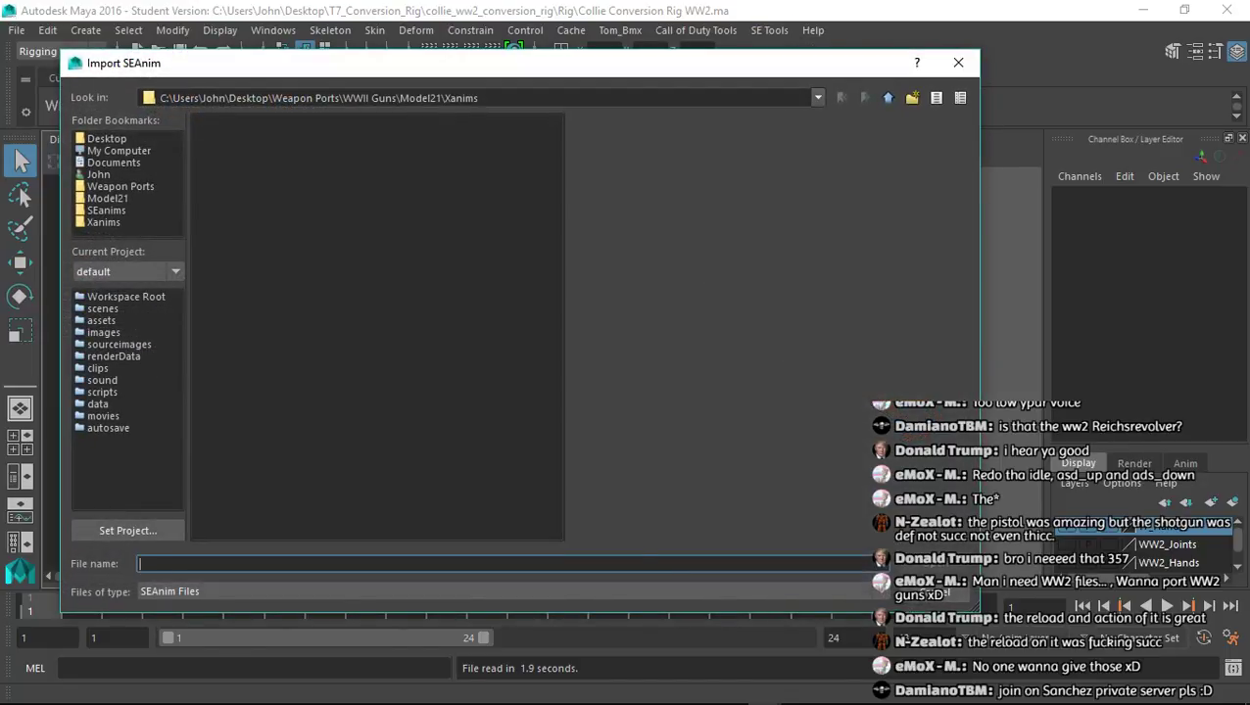
pyautogui.click(107, 210)
pyautogui.click(222, 138)
pyautogui.doubleClick(222, 138)
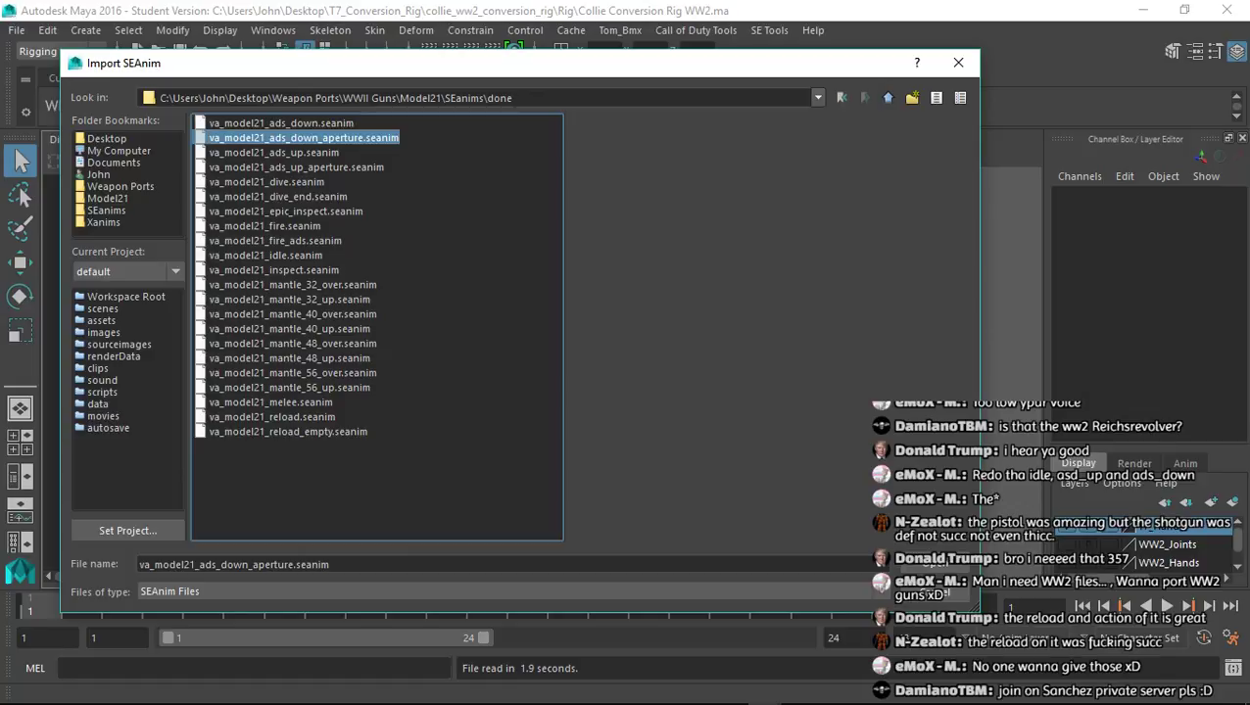
pyautogui.click(274, 270)
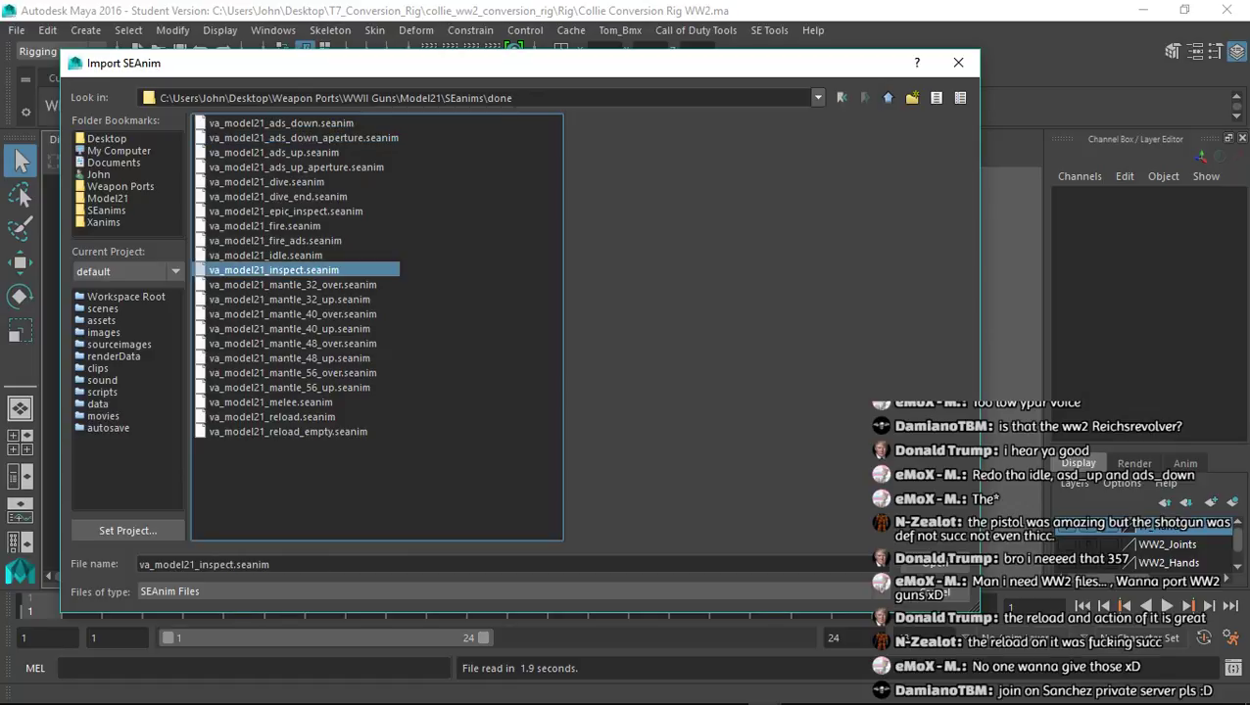
pyautogui.click(281, 123)
pyautogui.click(935, 564)
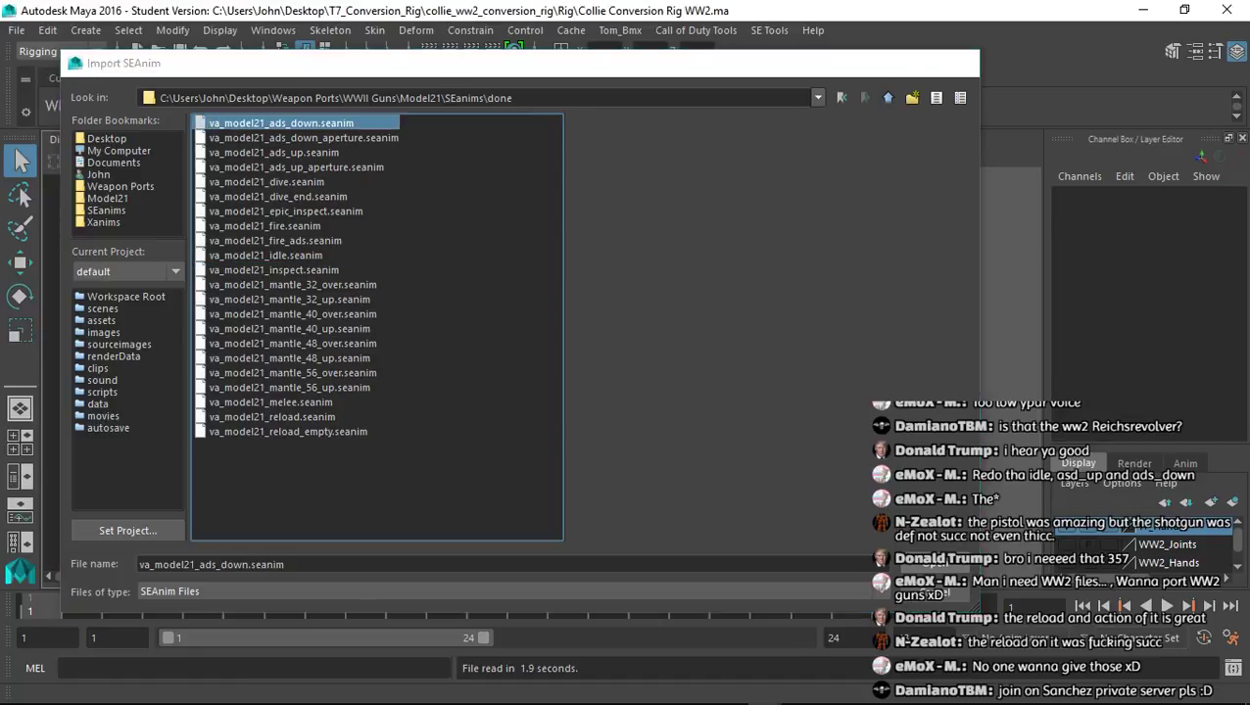
# Discard the base rig scene without saving and open Collie Conversion Rig WW2_model21.mb from the recent files
pyautogui.click(17, 29)
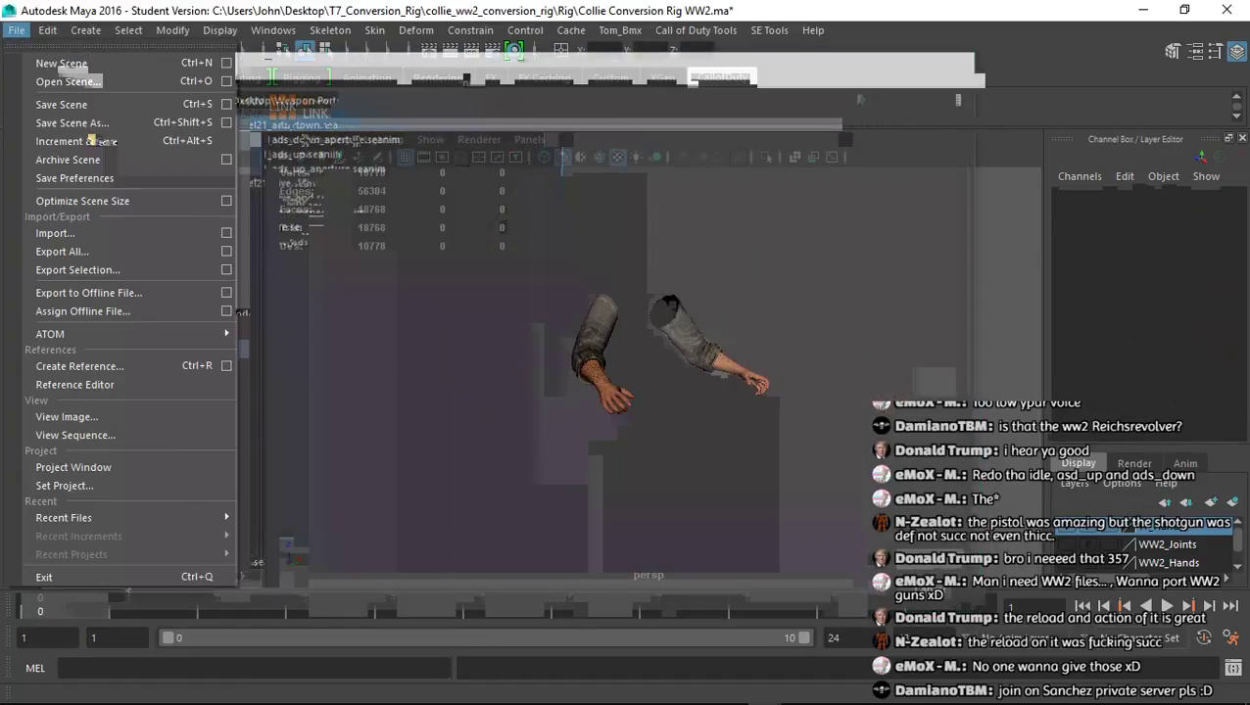
pyautogui.moveTo(118, 517)
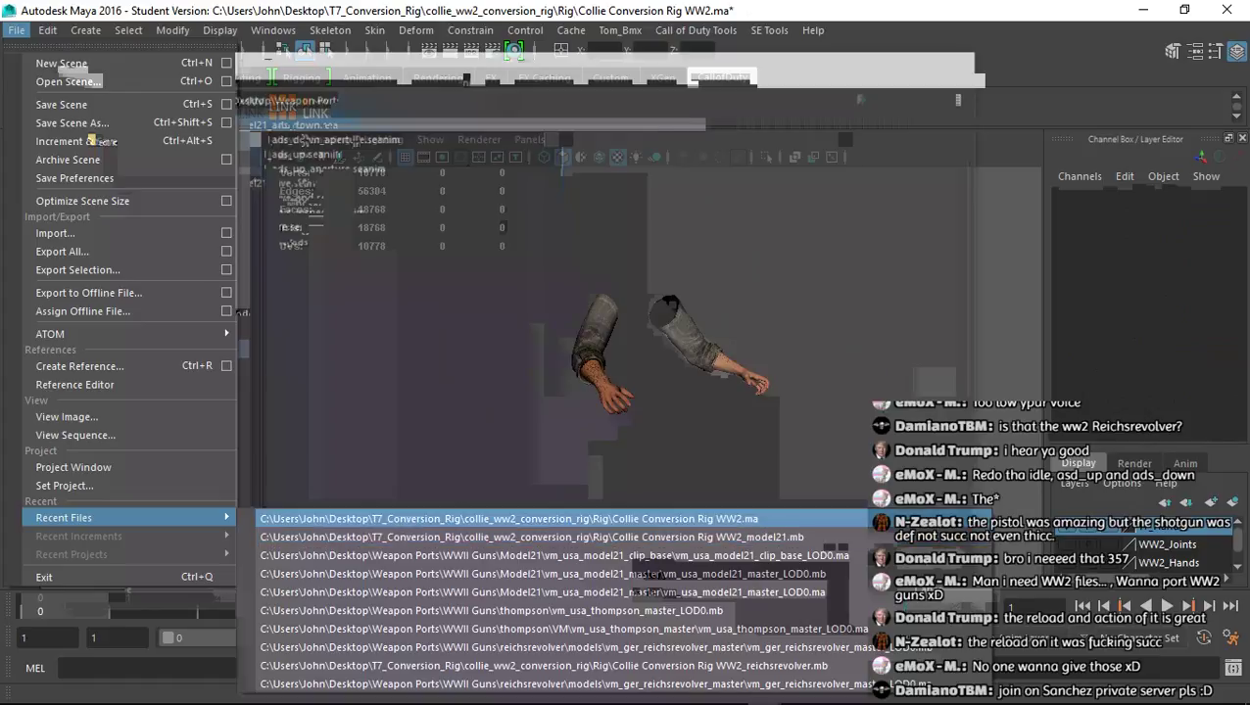
pyautogui.click(323, 517)
pyautogui.click(725, 378)
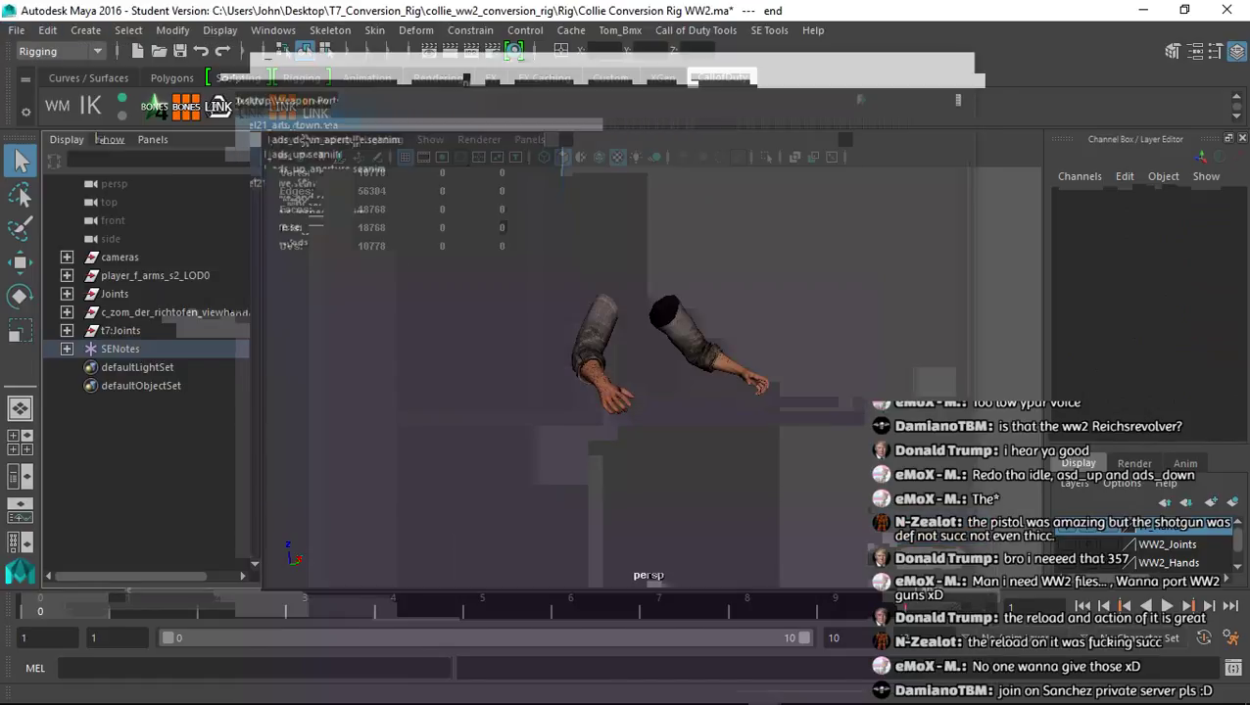
pyautogui.click(16, 29)
pyautogui.moveTo(117, 517)
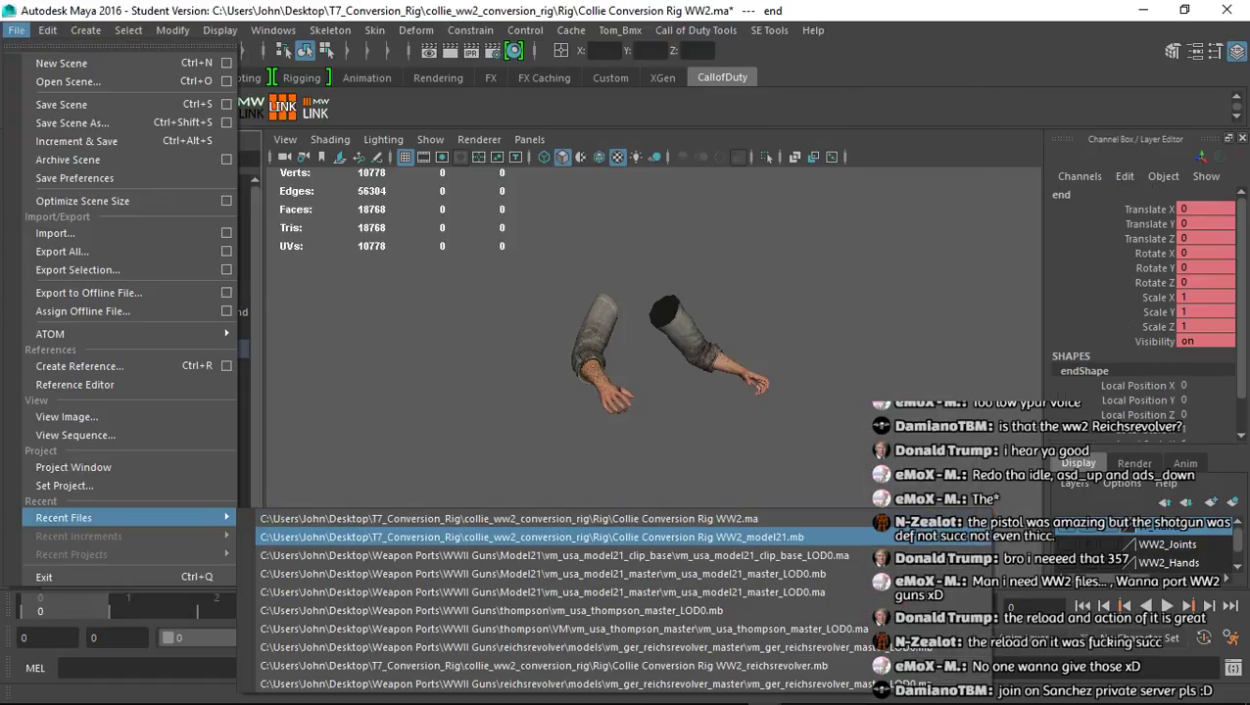
pyautogui.click(324, 535)
pyautogui.click(625, 378)
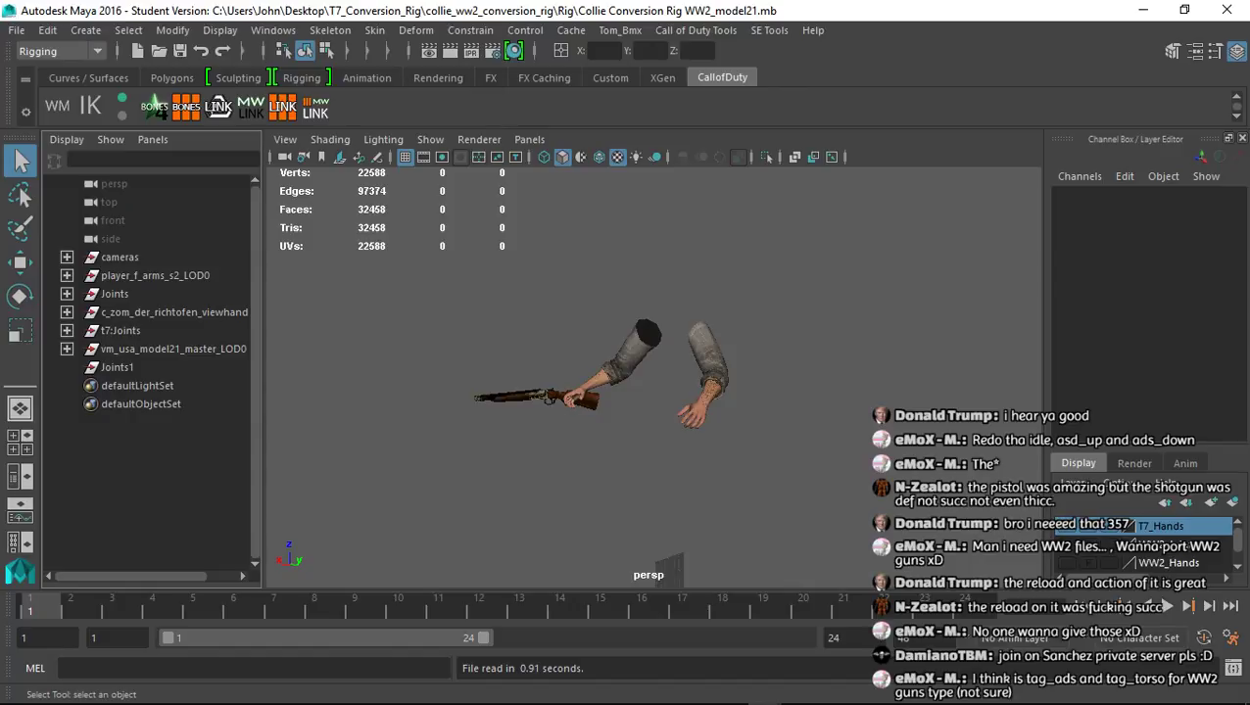
# Import va_model21_ads_down.seanim from the SEanims\done folder onto the model21 rig
pyautogui.click(769, 30)
pyautogui.click(788, 62)
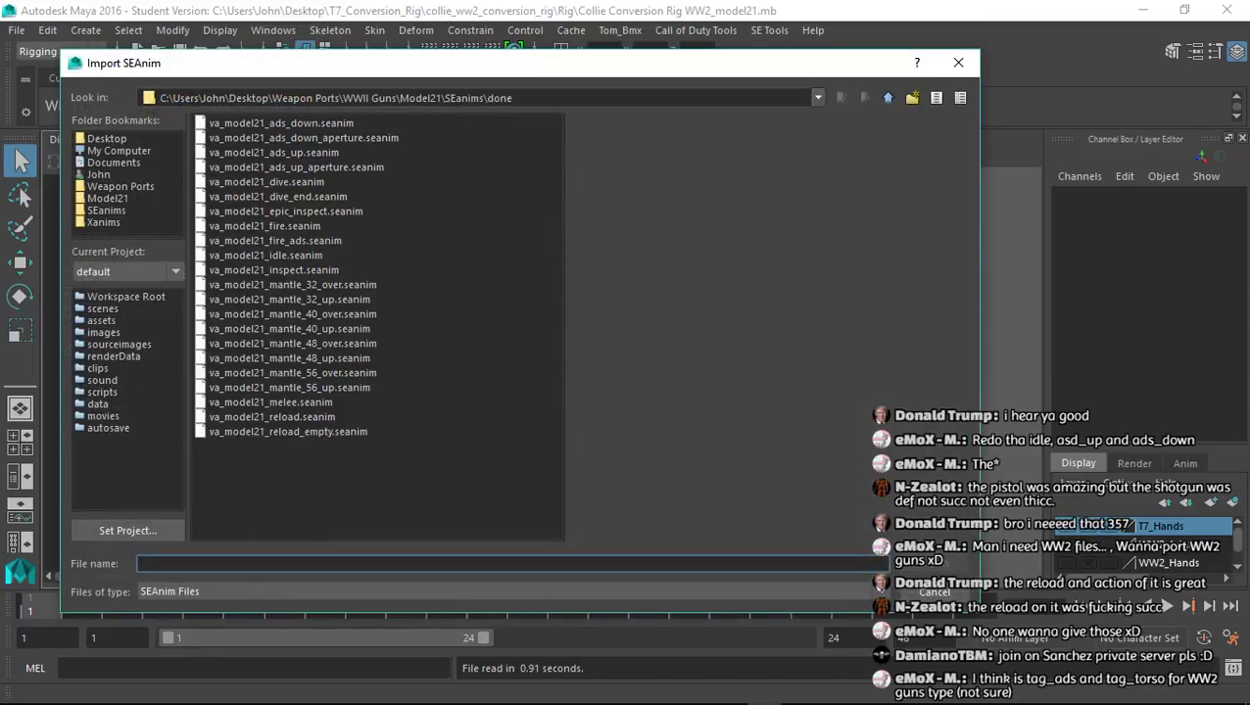
pyautogui.click(106, 209)
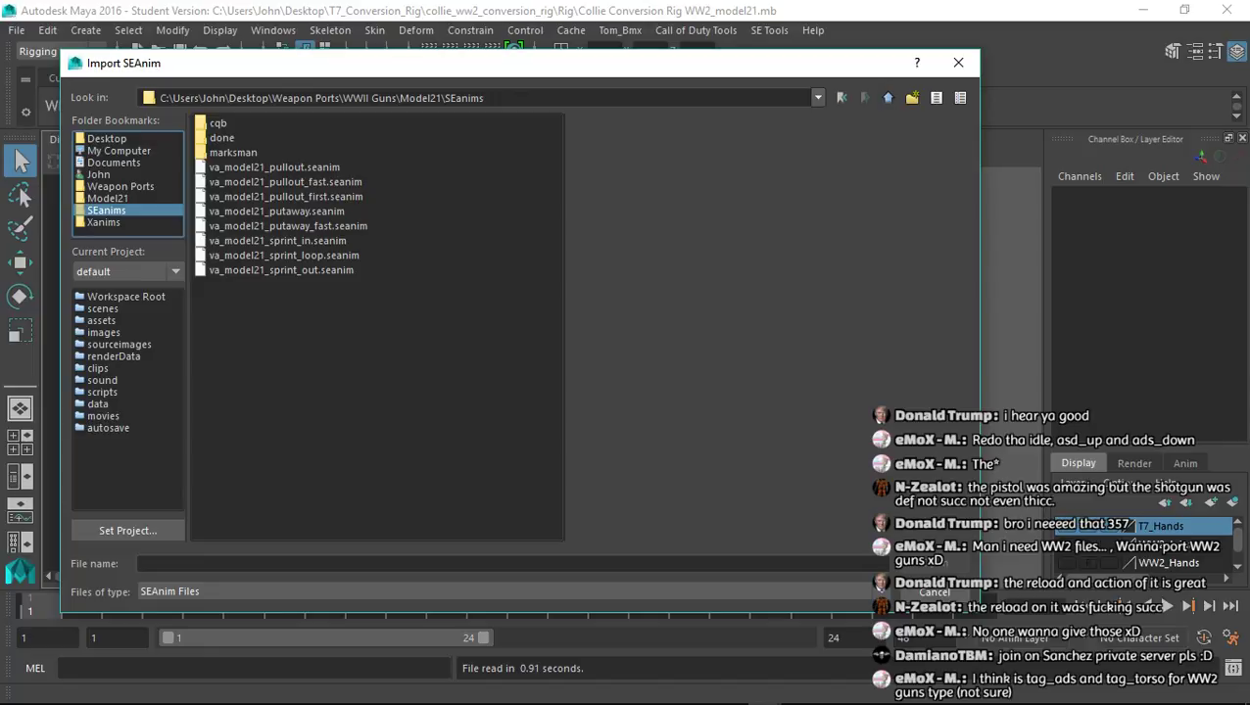
pyautogui.doubleClick(222, 137)
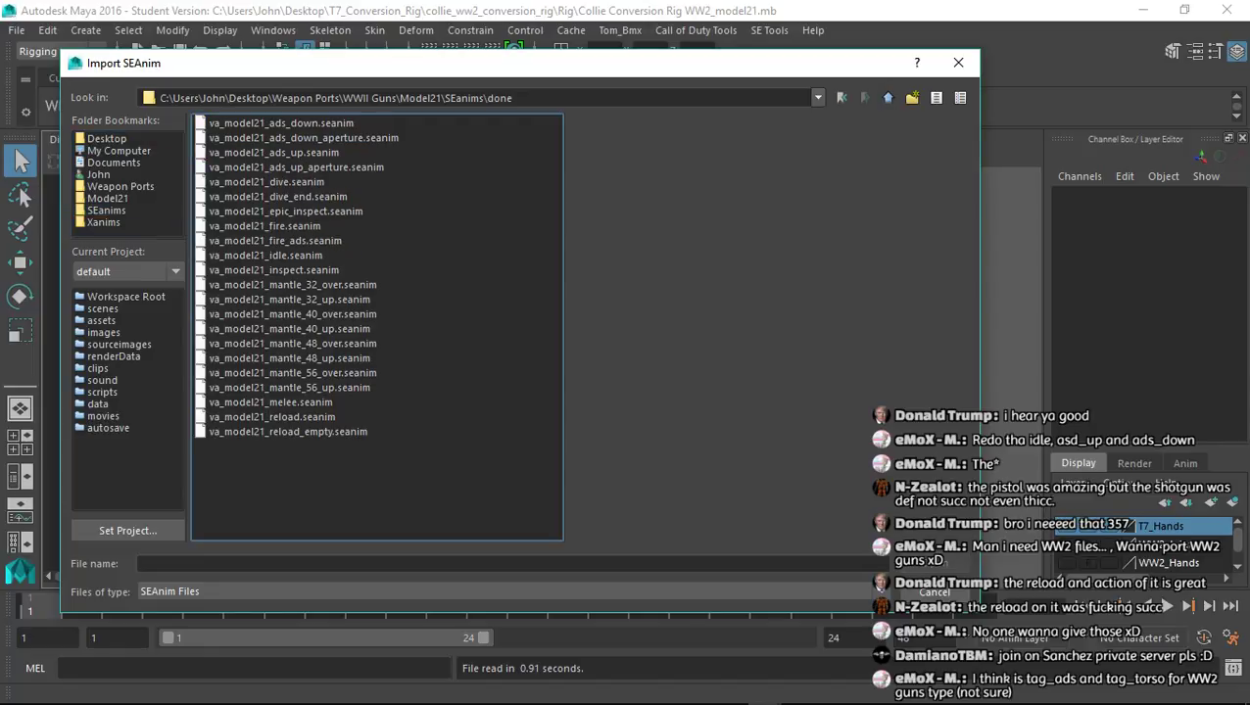
pyautogui.doubleClick(280, 123)
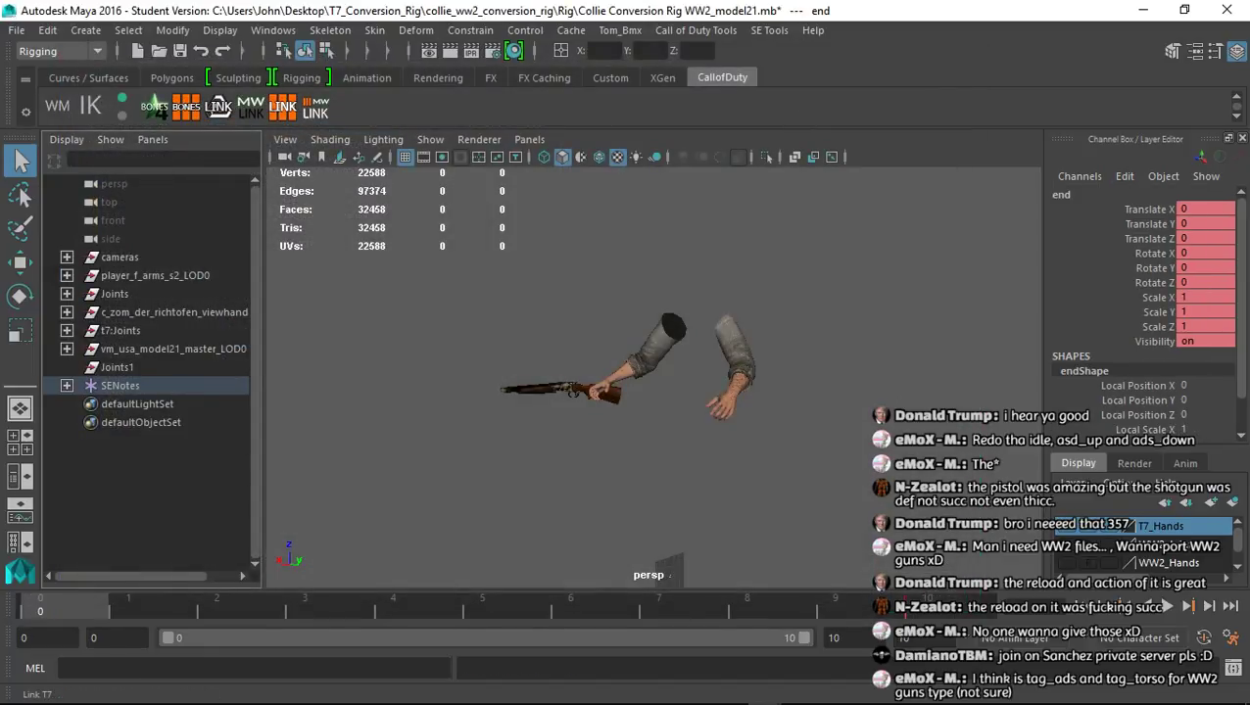
# Expand the t7:Joints hierarchy in the Outliner and select only t7:tag_view and t7:tag_torso
pyautogui.click(66, 331)
pyautogui.click(86, 349)
pyautogui.click(103, 367)
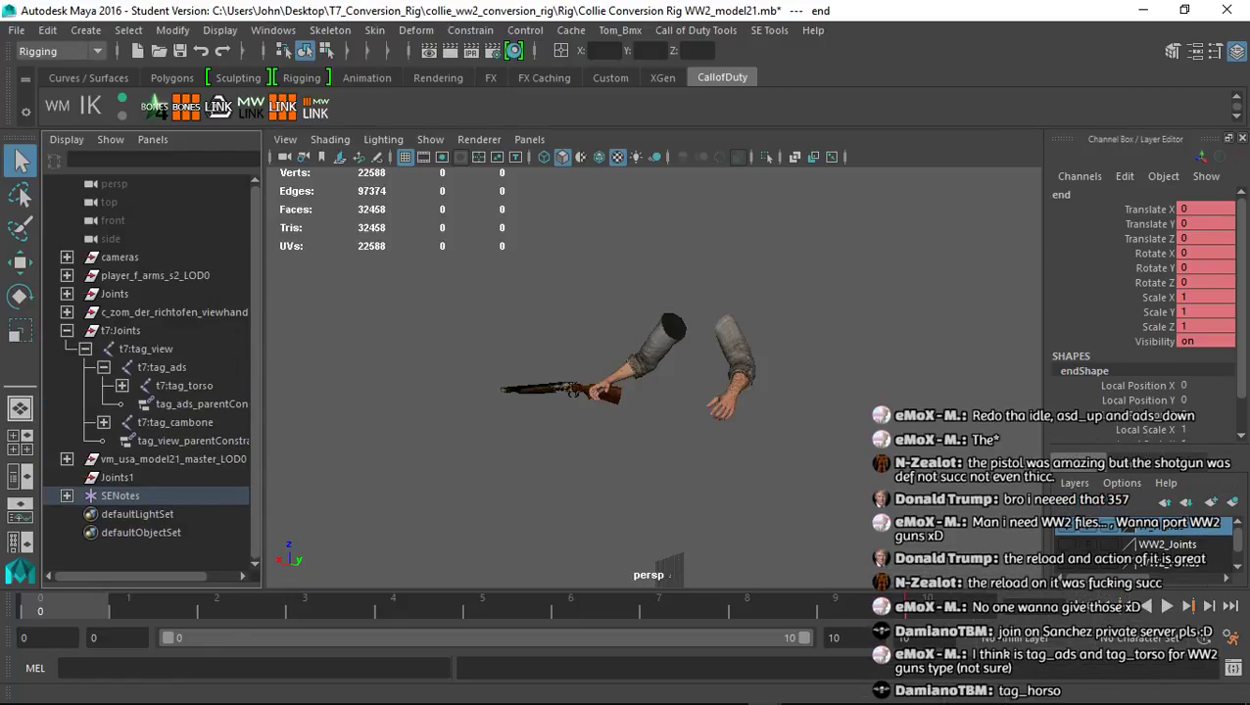
pyautogui.click(201, 405)
pyautogui.keyDown('ctrl'); pyautogui.click(146, 349); pyautogui.keyUp('ctrl')
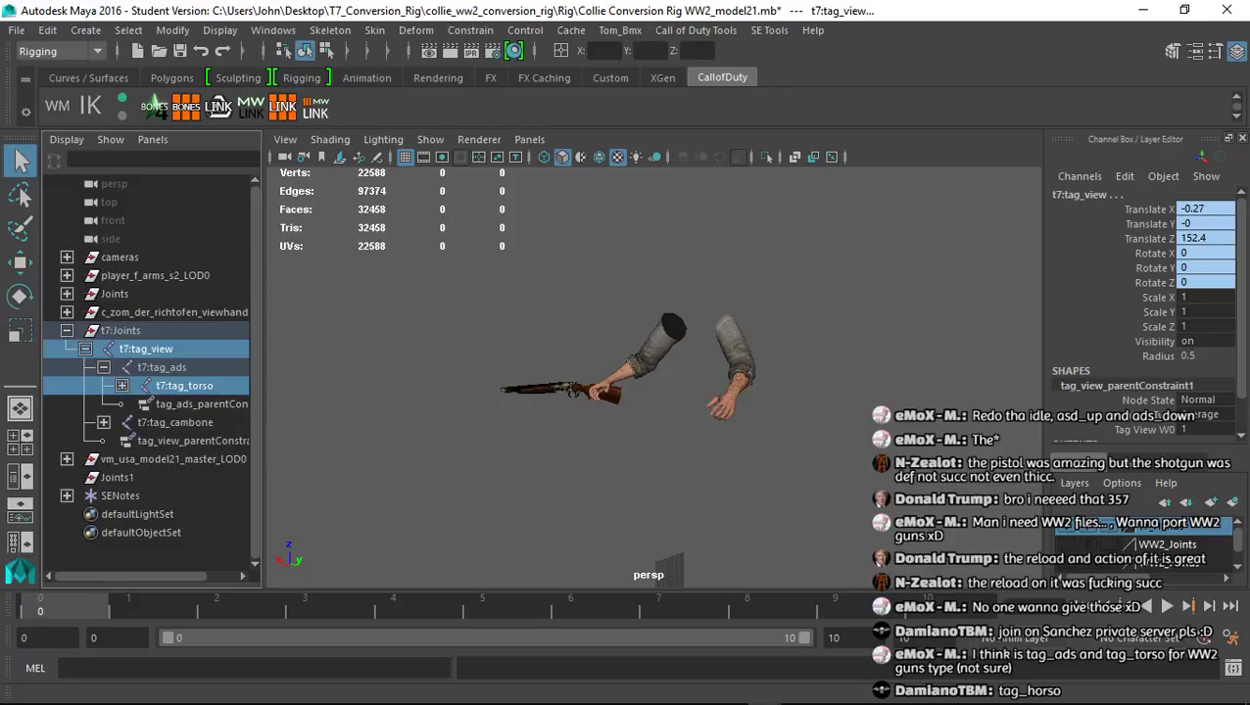
# Export frames 0 to 10 of the selected joints over viewmodel_model21_ads_down.xanim_export in the Xanims folder, and clear the selection
pyautogui.click(695, 29)
pyautogui.click(725, 80)
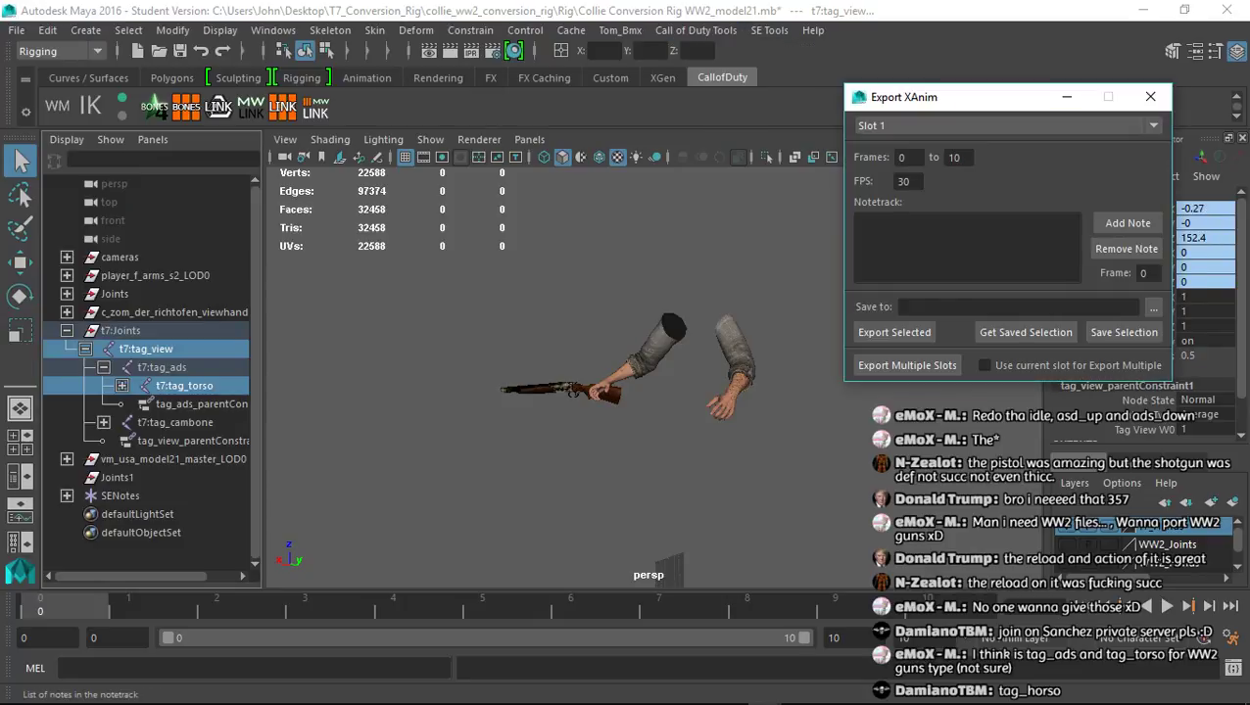
pyautogui.click(1153, 307)
pyautogui.click(104, 222)
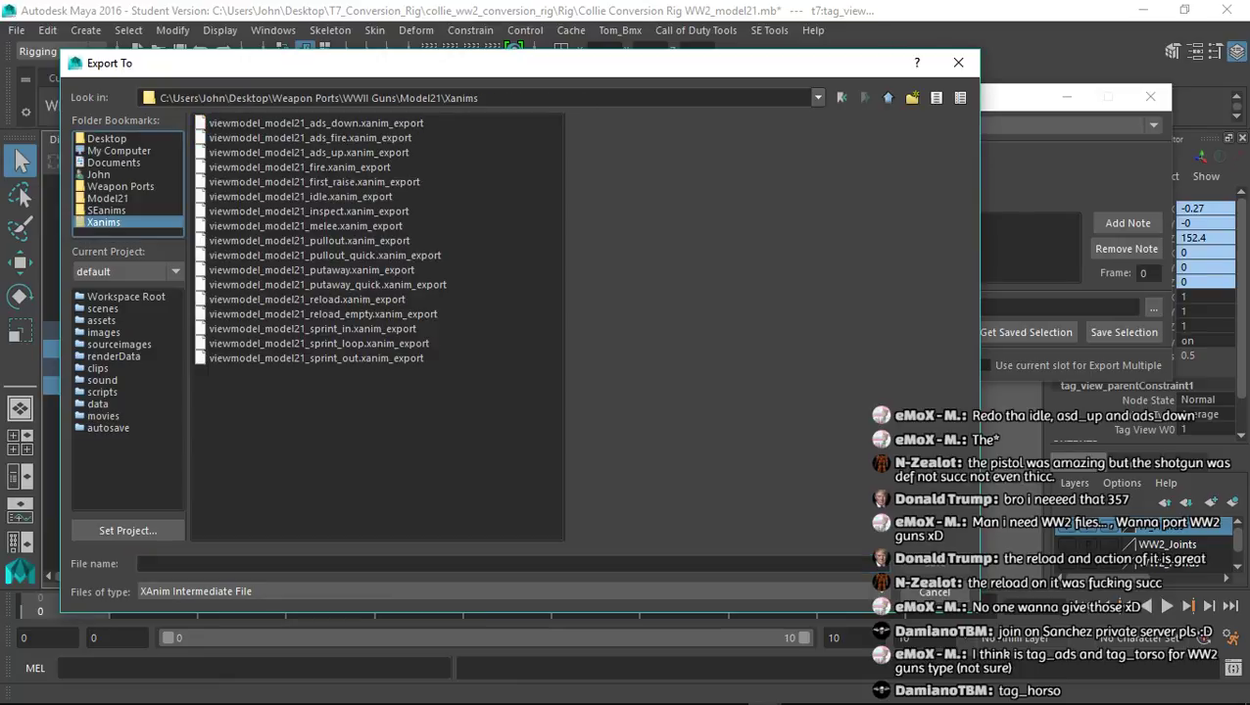
pyautogui.doubleClick(316, 122)
pyautogui.click(480, 363)
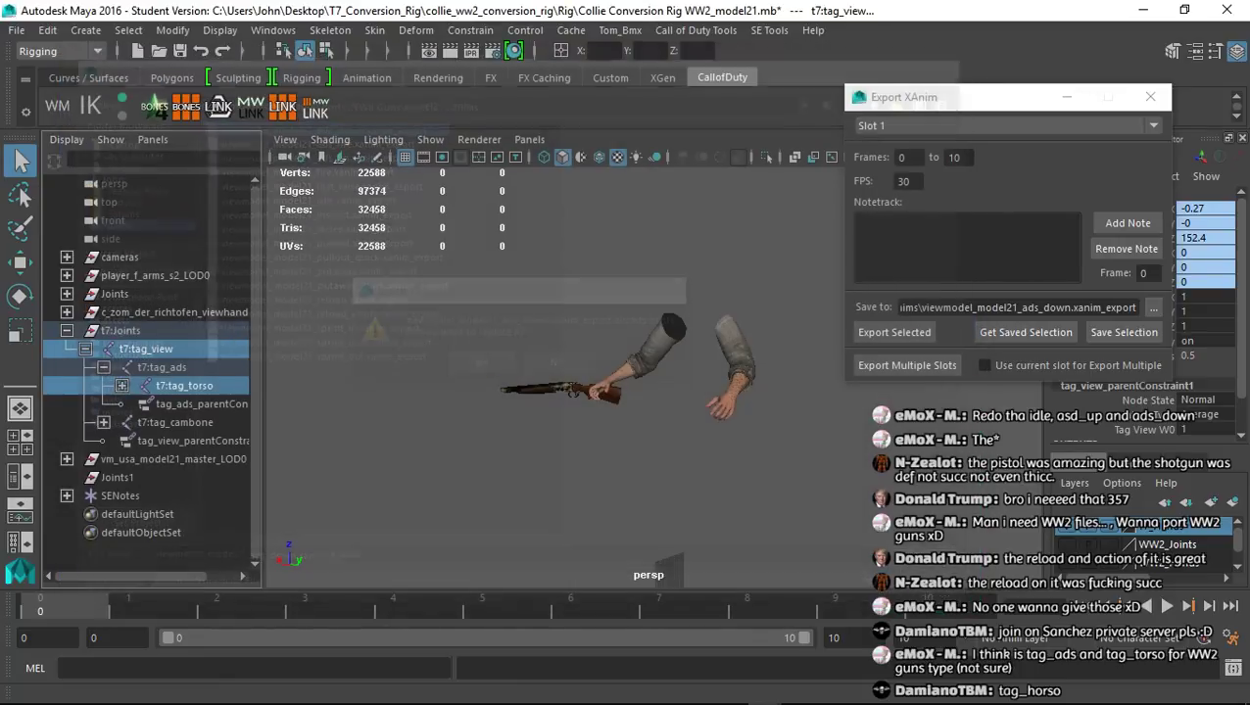
pyautogui.click(894, 332)
pyautogui.click(622, 378)
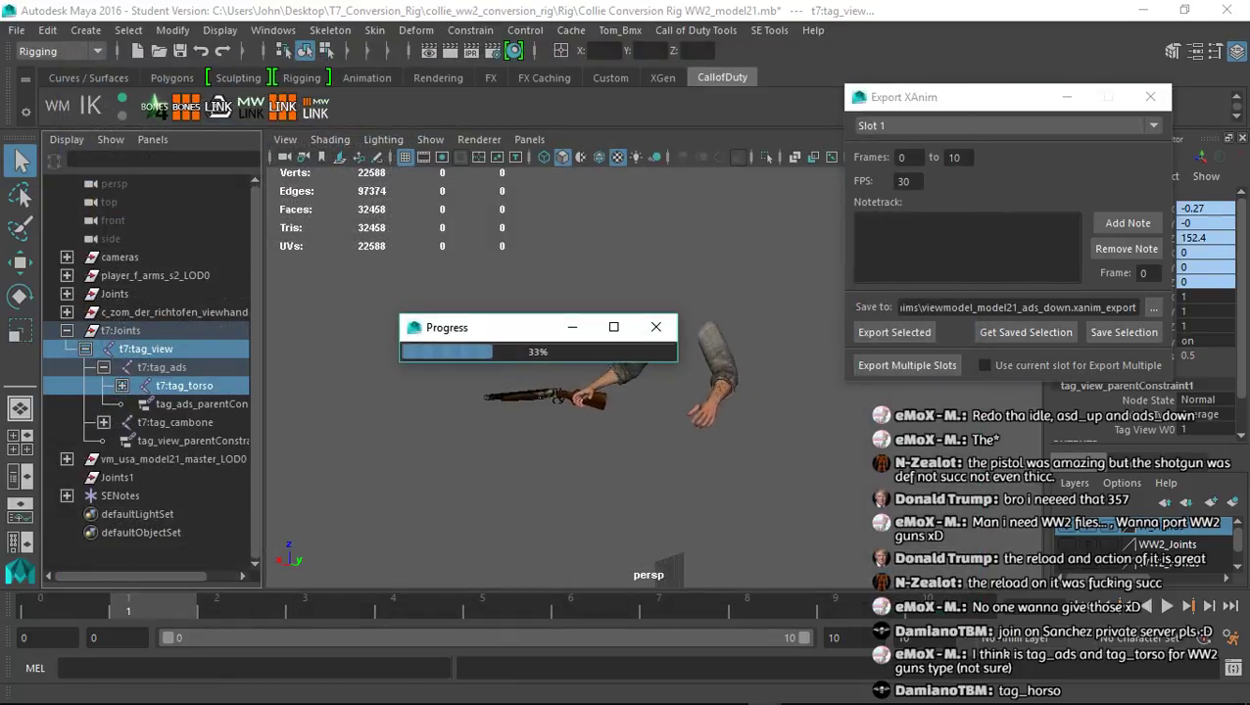
pyautogui.click(1150, 97)
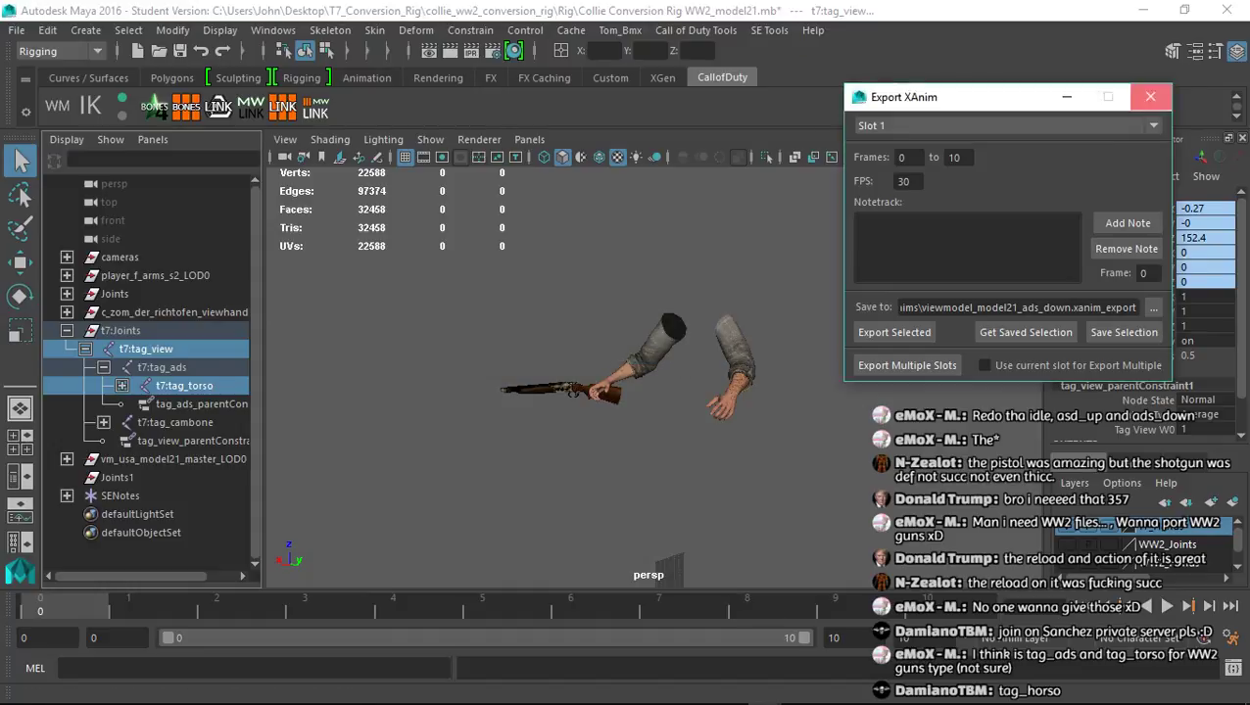
pyautogui.click(910, 323)
pyautogui.click(594, 691)
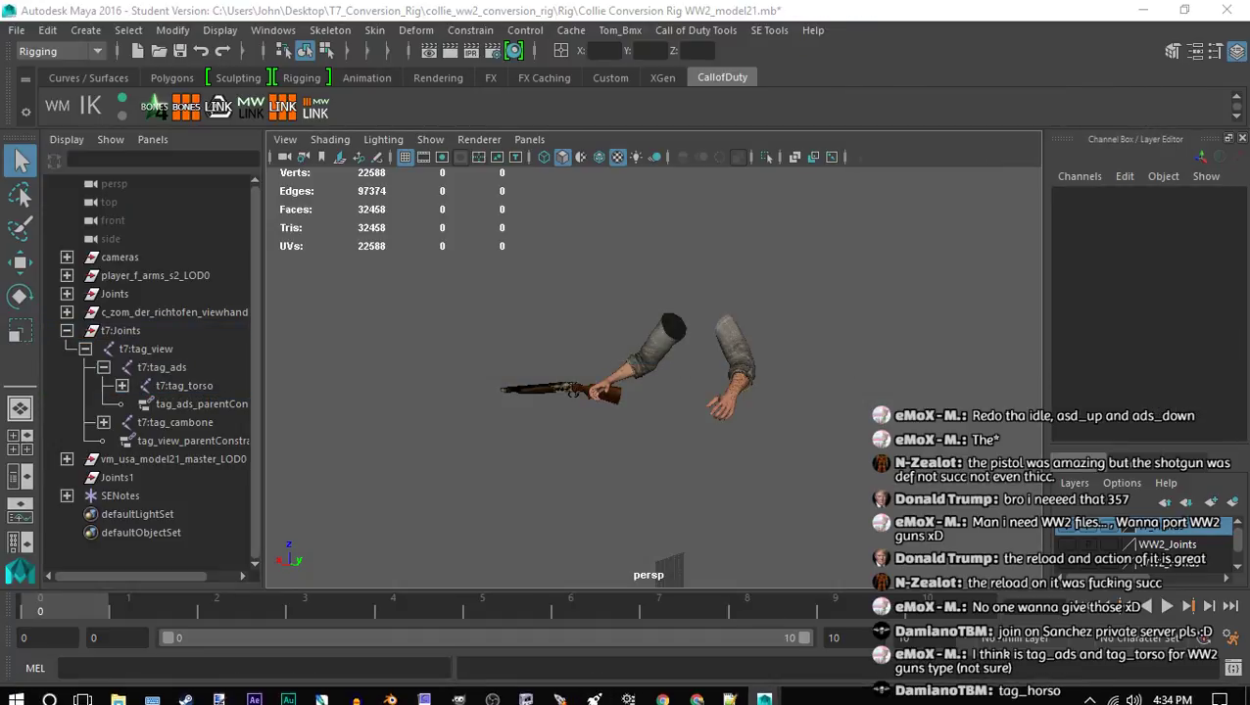
pyautogui.moveTo(118, 691)
pyautogui.moveTo(191, 619)
pyautogui.moveTo(317, 617)
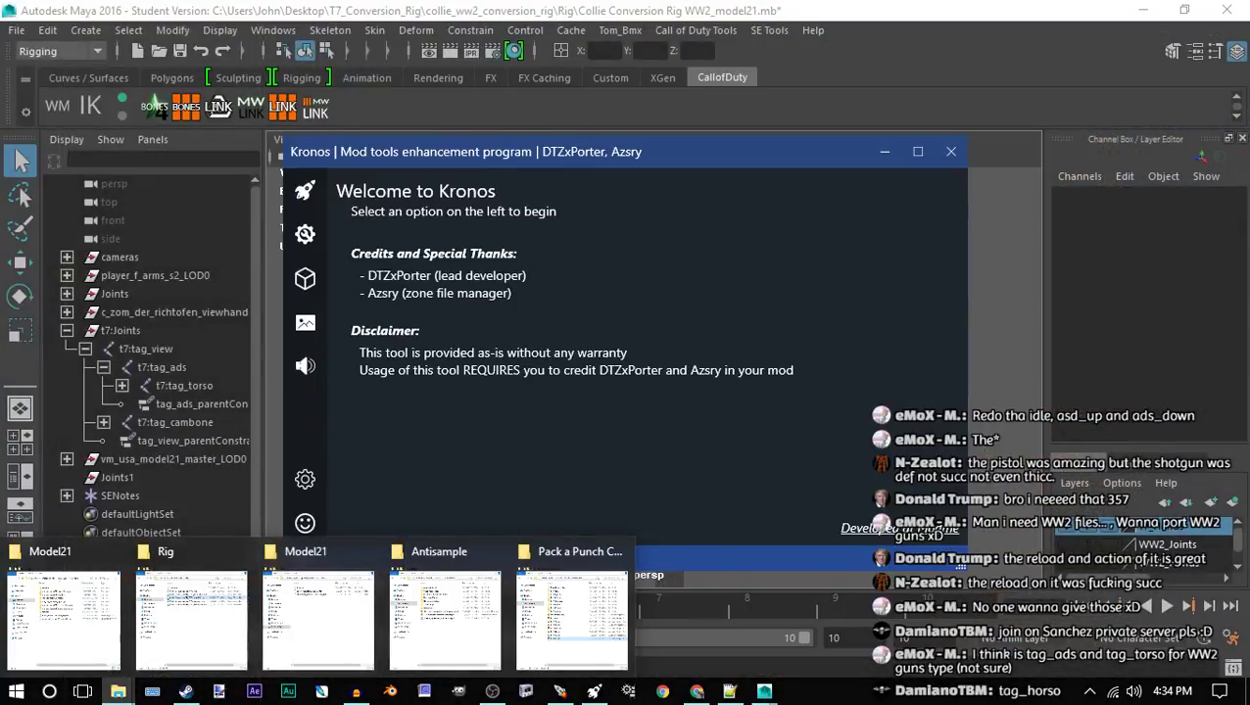
pyautogui.click(764, 692)
pyautogui.click(17, 30)
pyautogui.moveTo(47, 31)
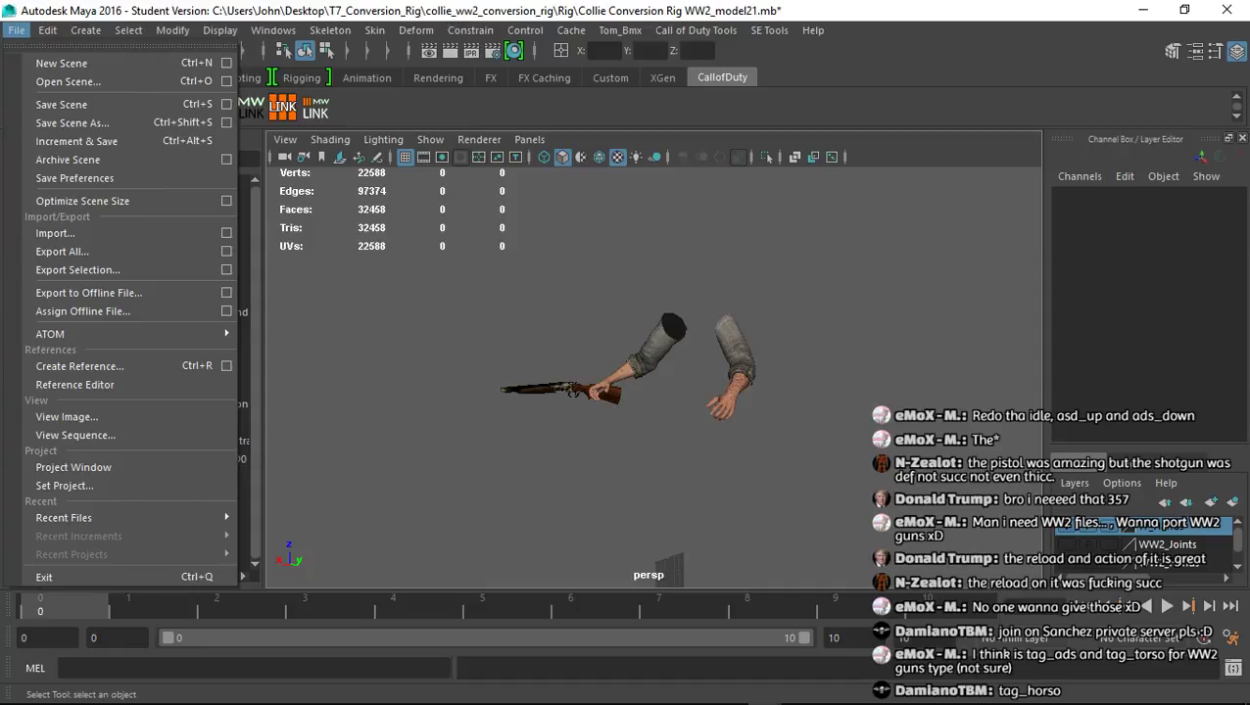
pyautogui.press('Escape')
# Switch to Kronos, open its Model and Animation converter, and bring up the Model21 folder in File Explorer
pyautogui.click(1142, 10)
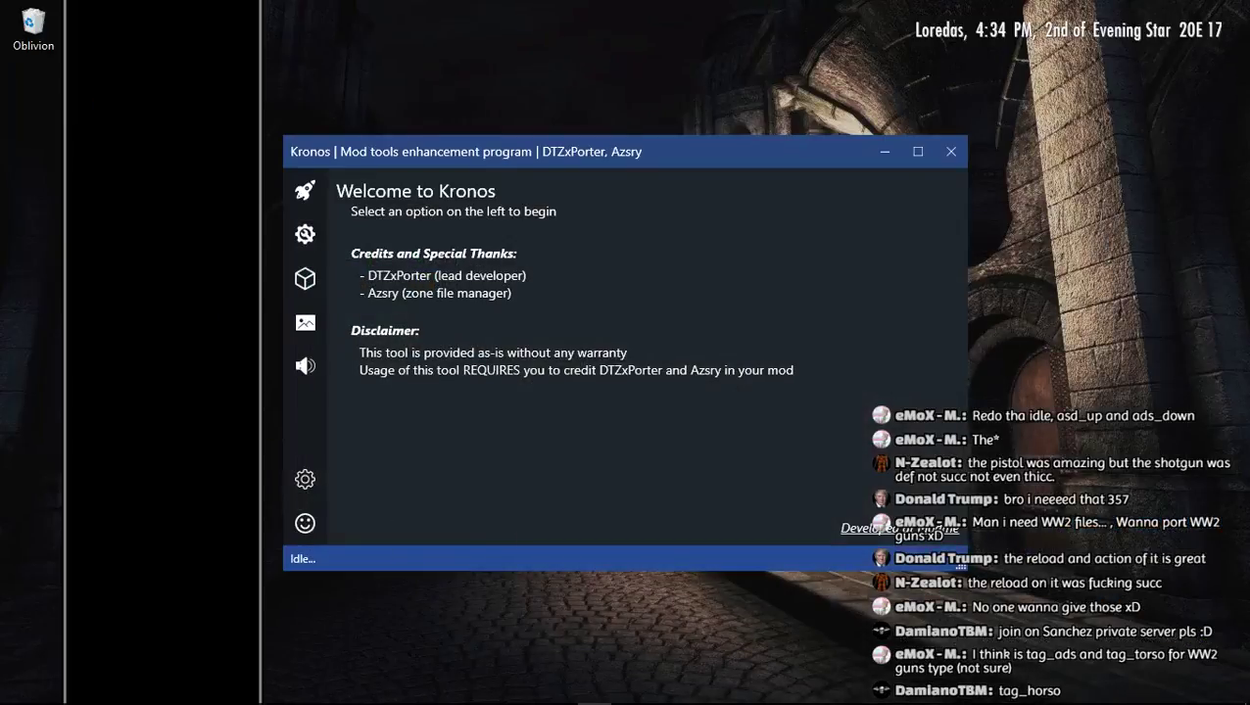
pyautogui.click(305, 278)
pyautogui.moveTo(118, 691)
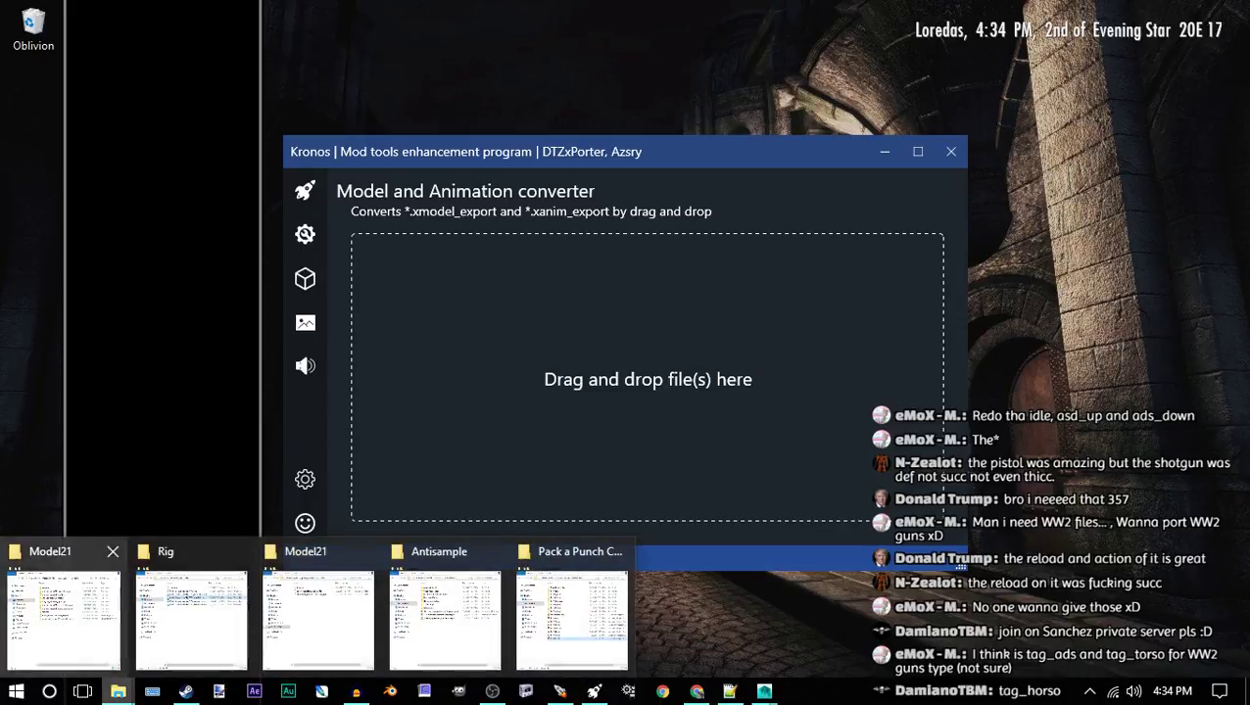
pyautogui.click(68, 612)
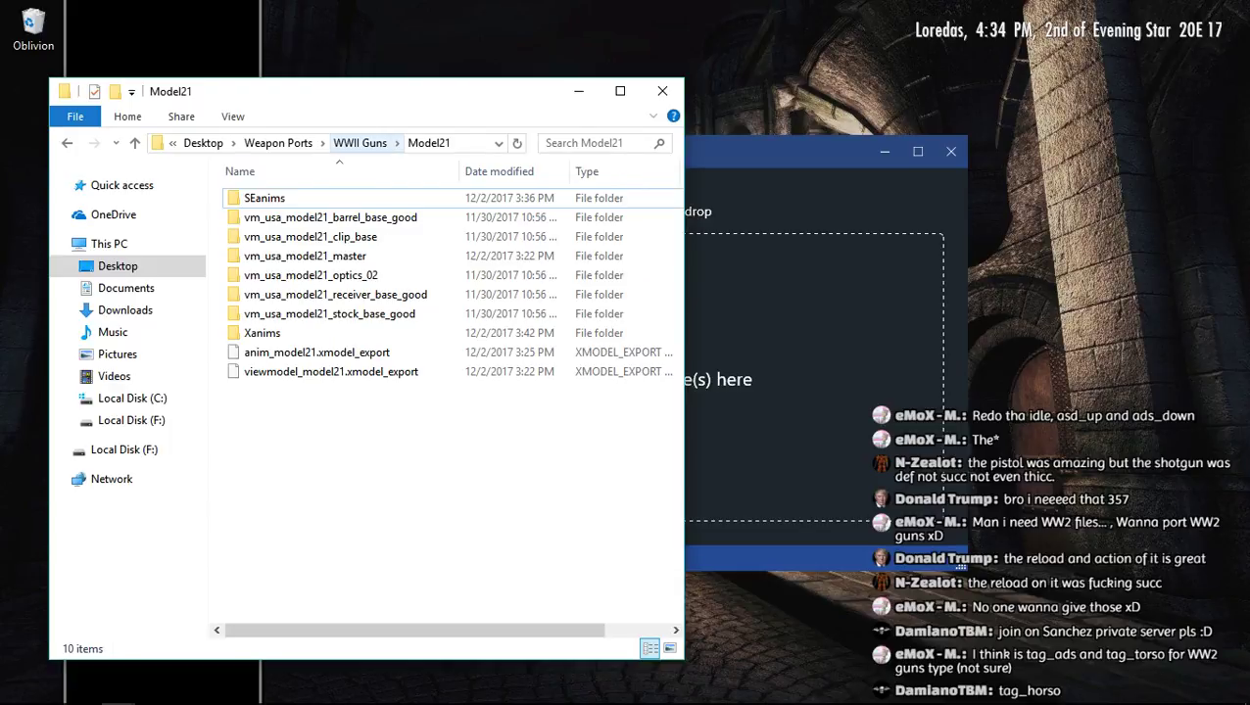
# Look through the Weapon Ports, WWII Guns, Model21 and conversion Rig folders
pyautogui.click(363, 143)
pyautogui.click(348, 143)
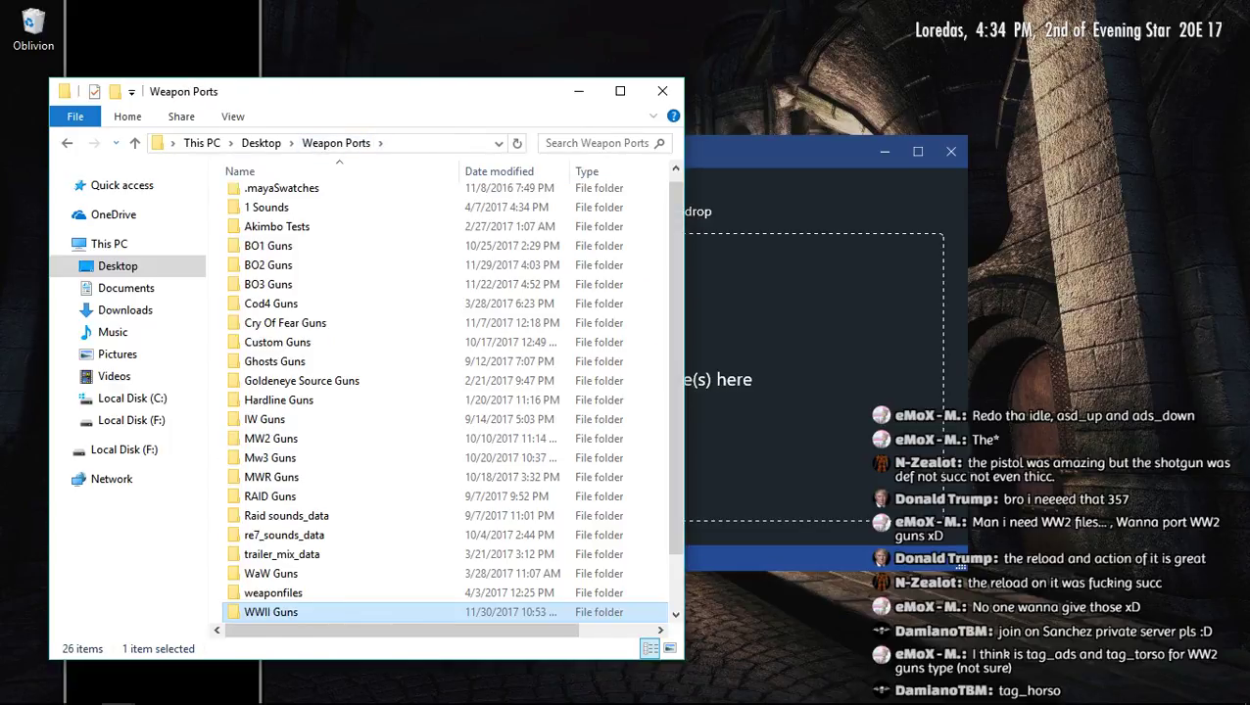
pyautogui.click(66, 143)
pyautogui.click(67, 143)
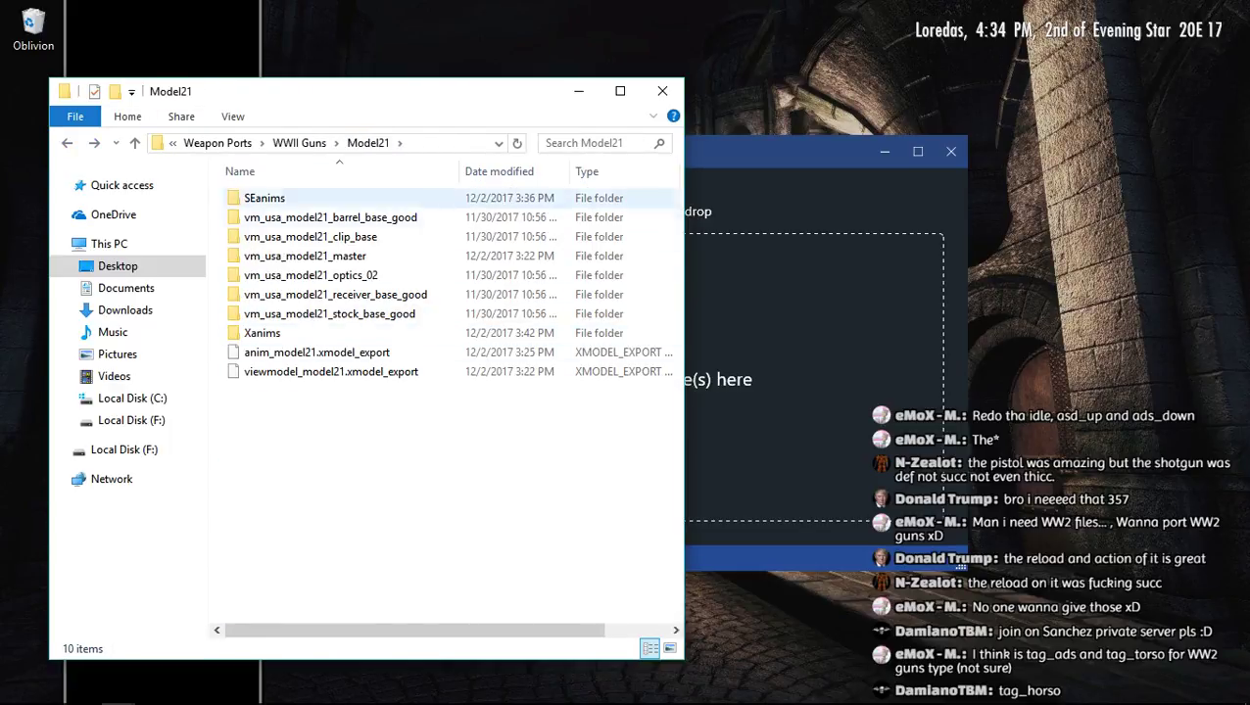
pyautogui.click(299, 143)
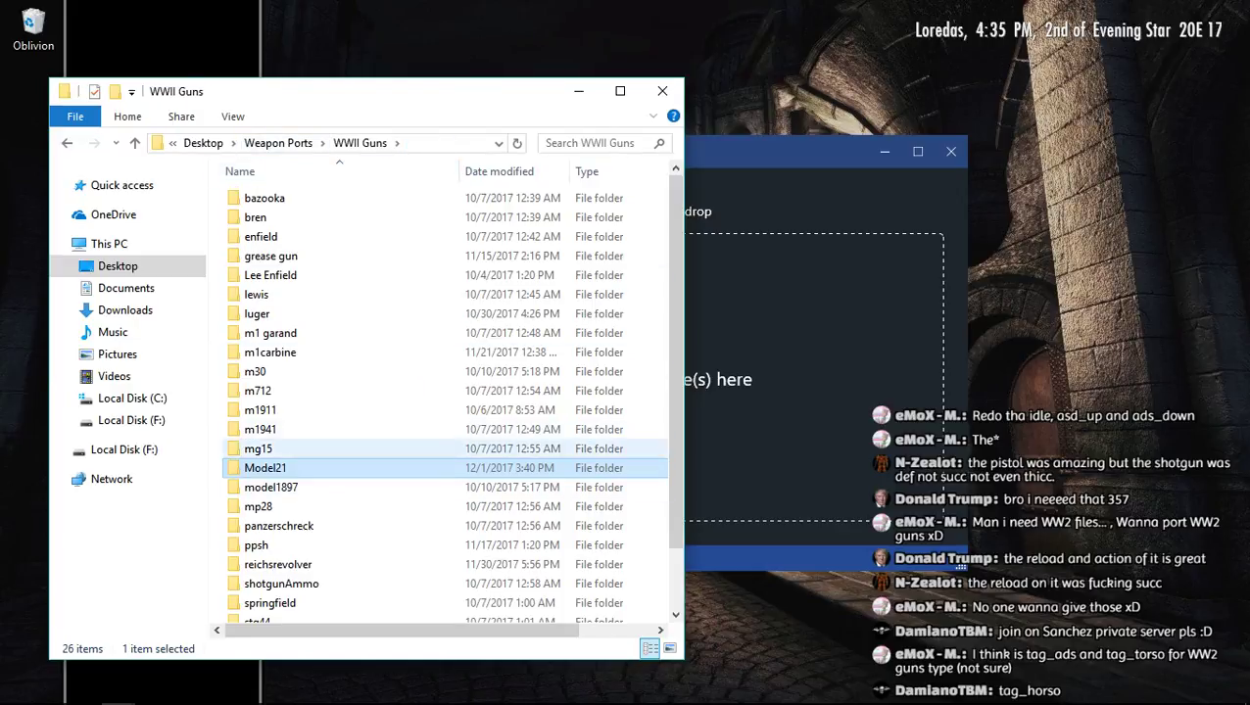
pyautogui.doubleClick(264, 469)
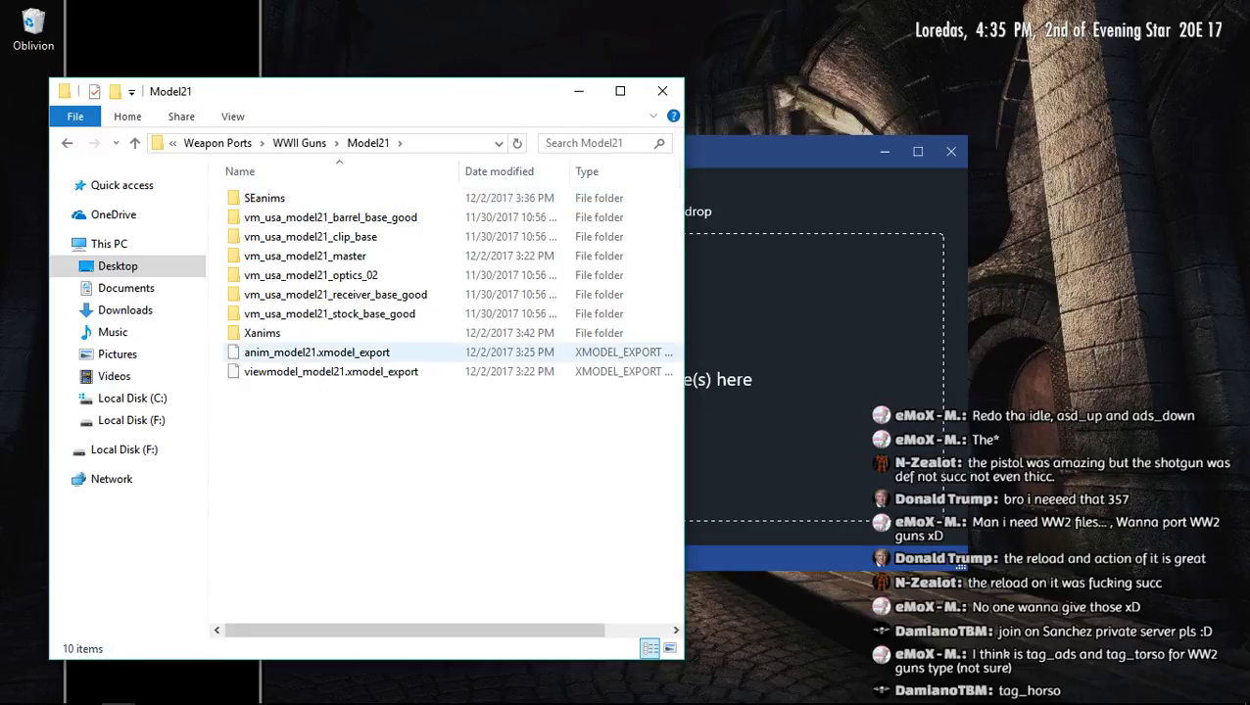
pyautogui.moveTo(152, 693)
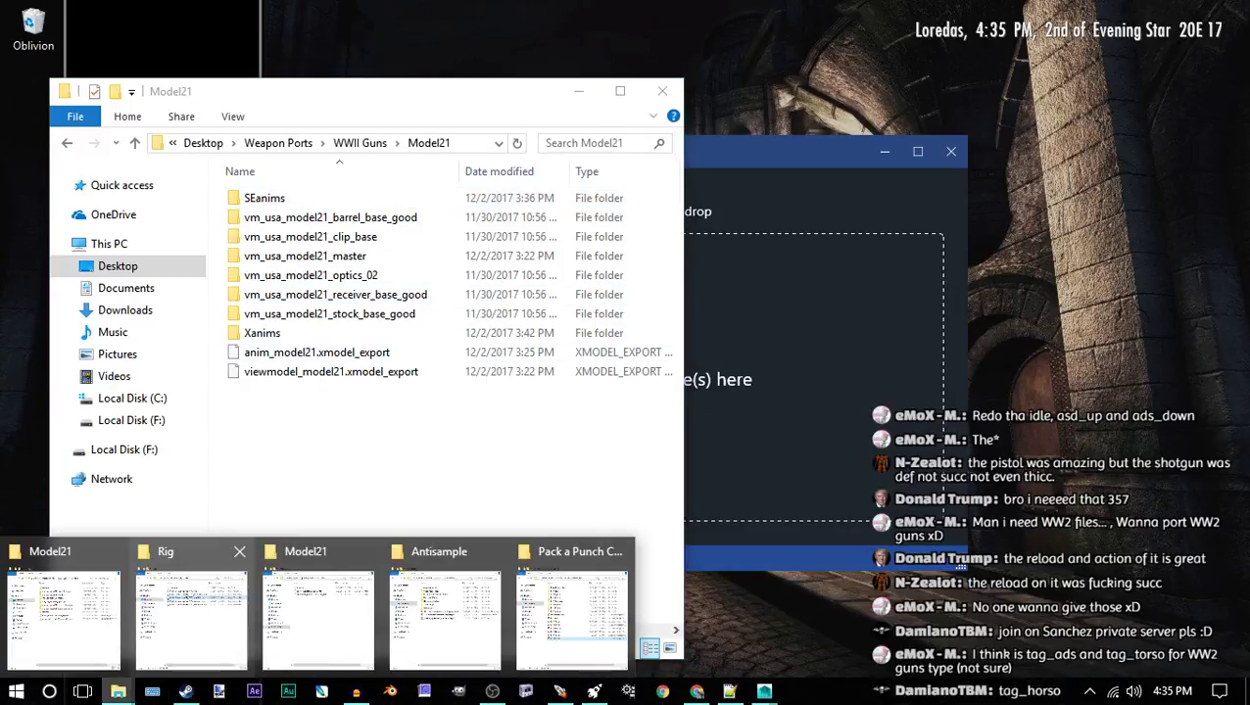
pyautogui.click(186, 603)
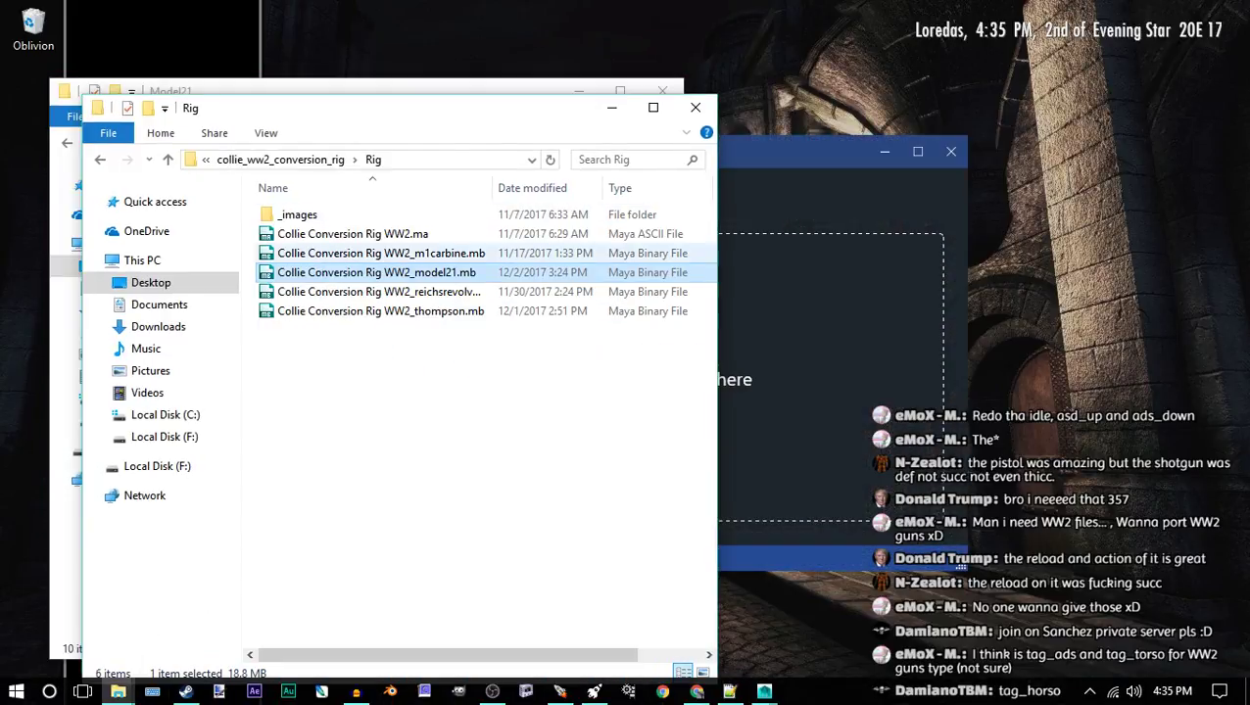
# Switch back to Maya and reload the model21 conversion rig scene from the recent files without saving the ads_down import
pyautogui.click(764, 691)
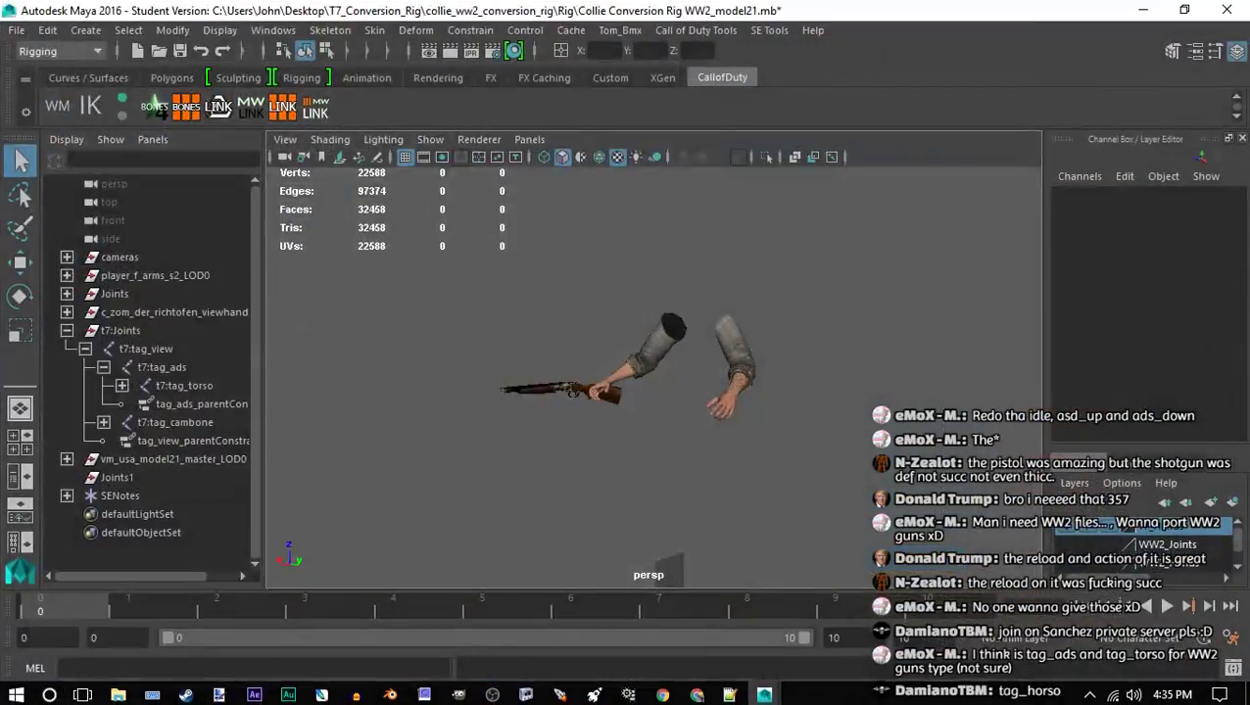
pyautogui.click(16, 30)
pyautogui.moveTo(98, 518)
pyautogui.click(392, 518)
pyautogui.click(619, 376)
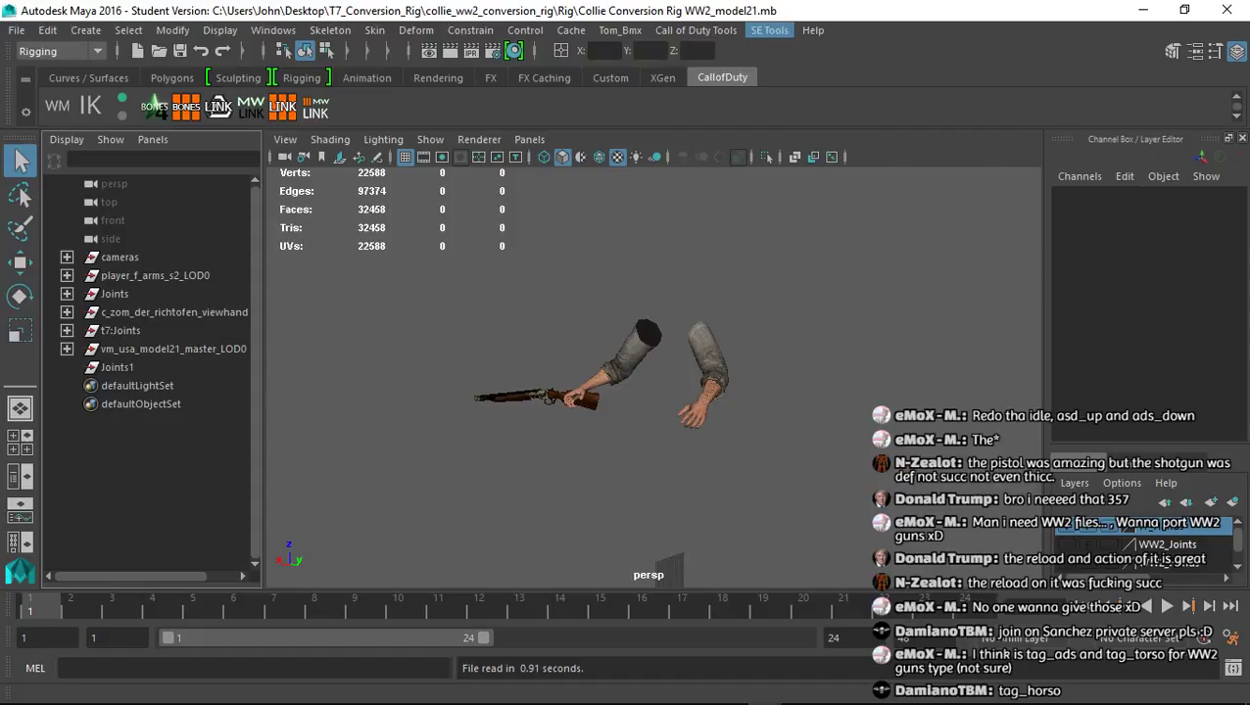
# Attach the weapon's tag_weapon joint under t7:tag_weapon_right and expand the t7:Joints hierarchy down to t7:tag_torso
pyautogui.click(768, 30)
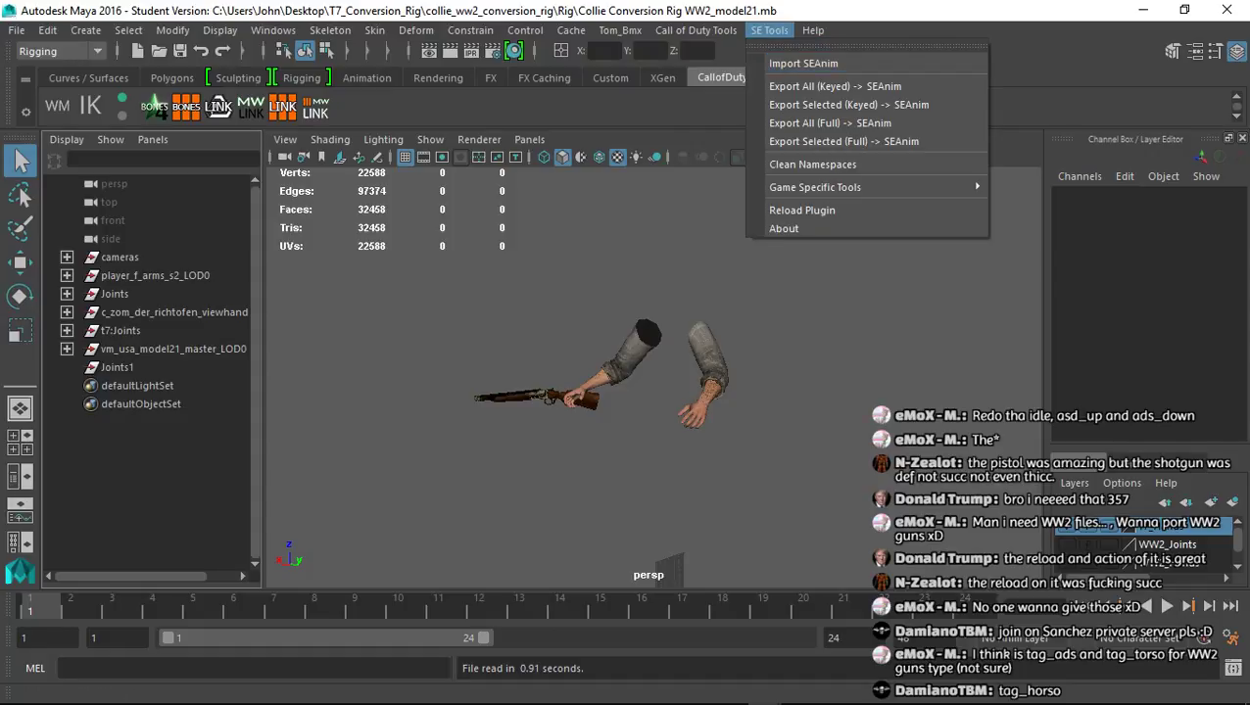
pyautogui.click(803, 62)
pyautogui.click(67, 331)
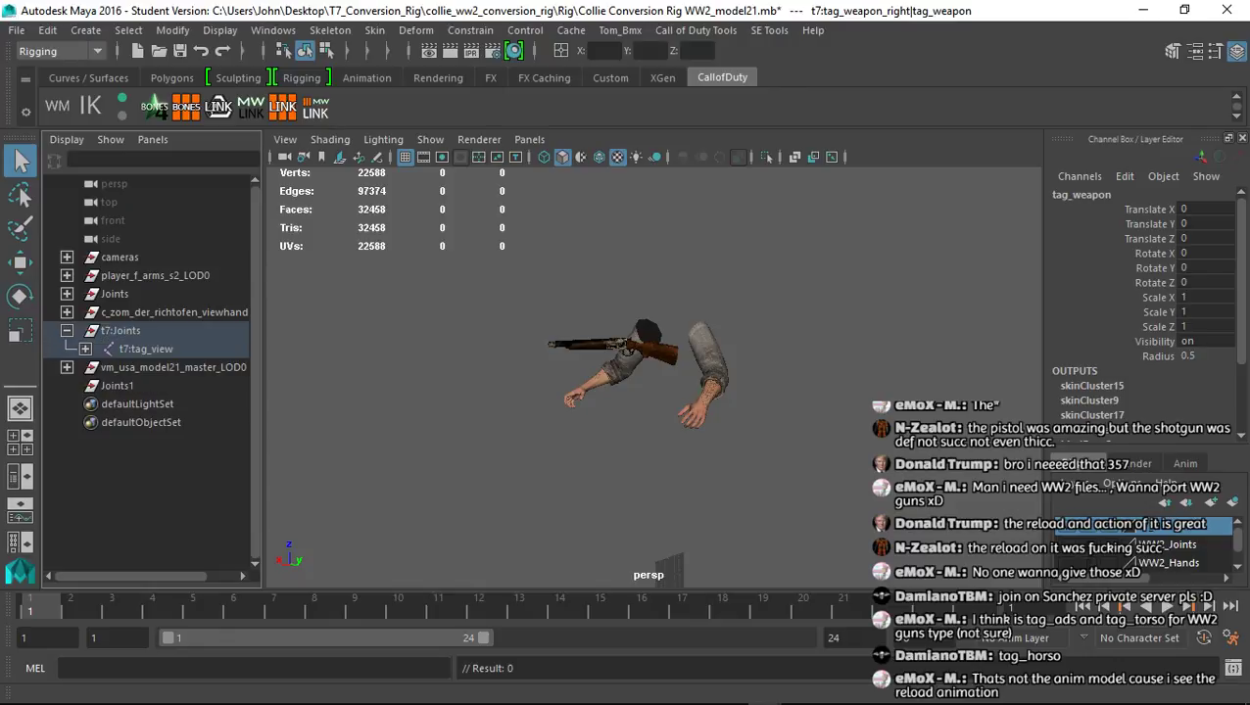
pyautogui.click(86, 348)
pyautogui.click(104, 367)
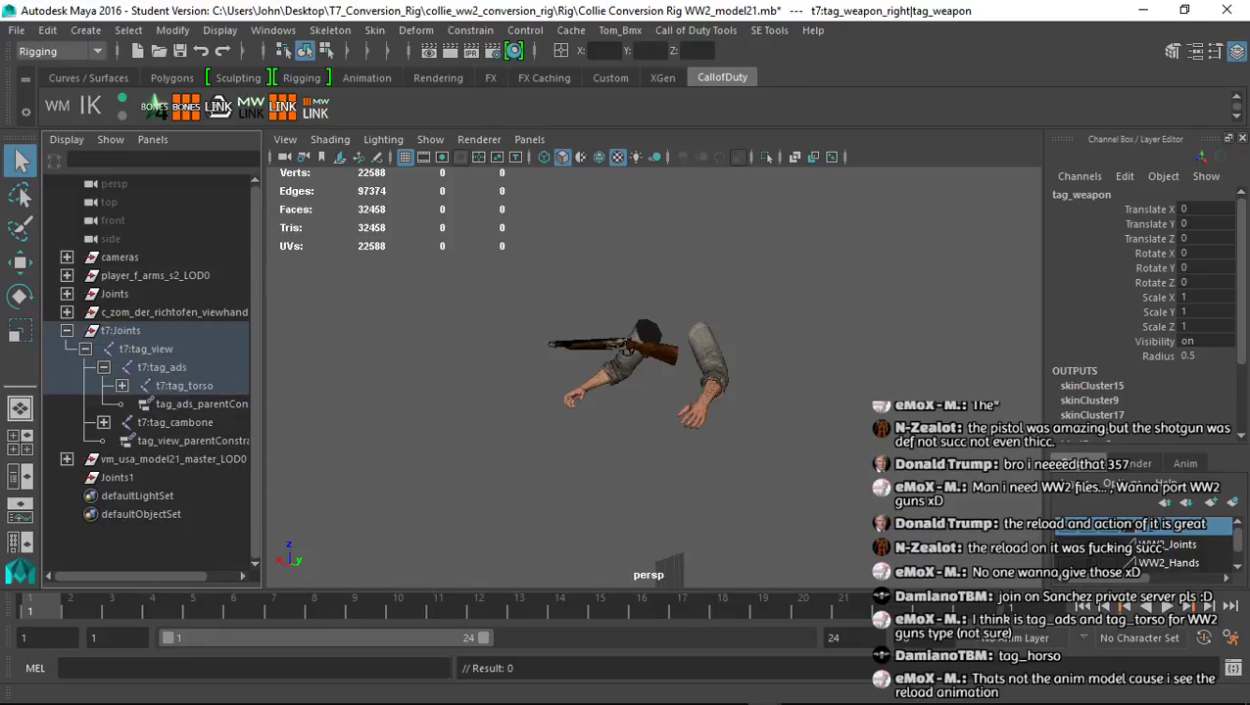
pyautogui.click(461, 412)
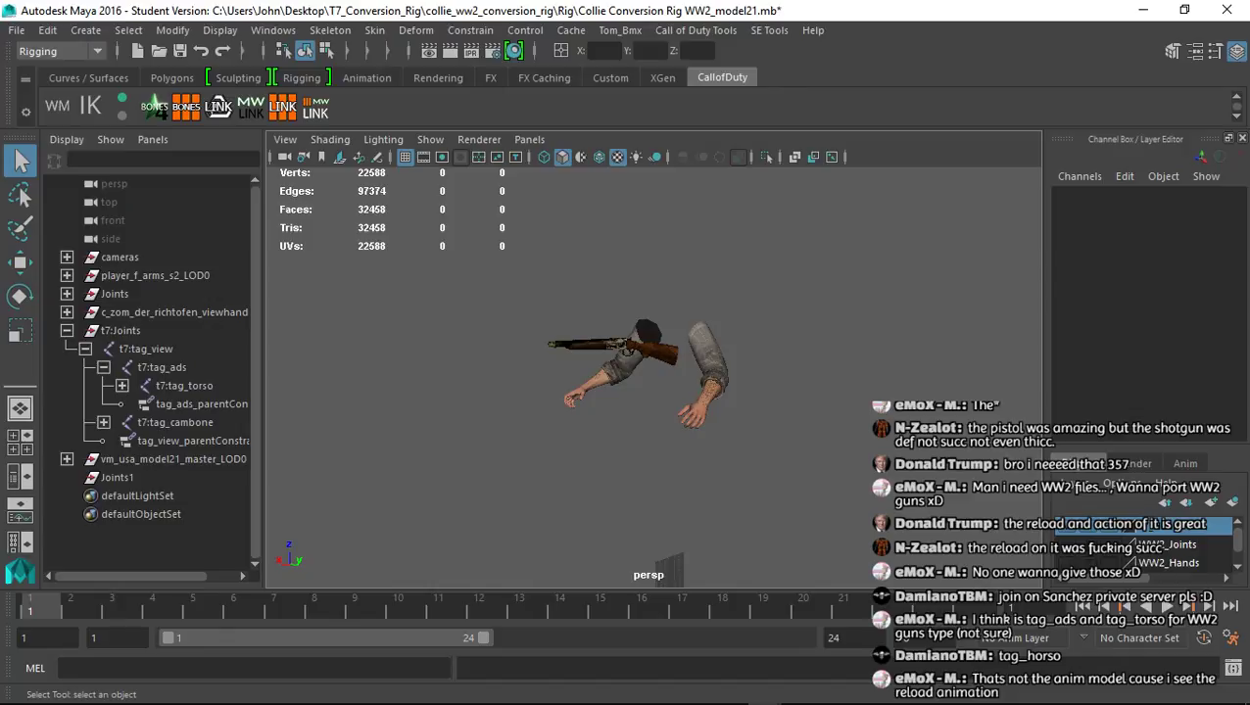
# Select the full t7:tag_view joint hierarchy and add the viewhands mesh WraithMesh_e9e5ee61_01 to the selection
pyautogui.click(185, 386)
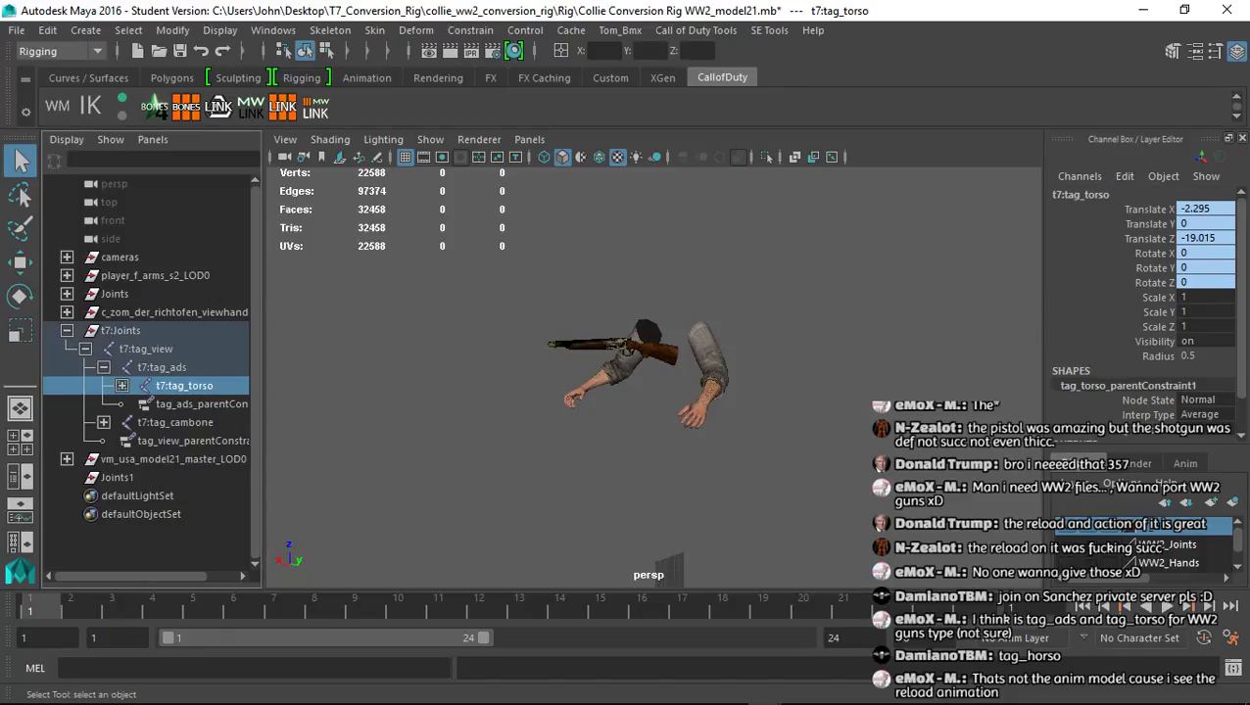
pyautogui.click(146, 348)
pyautogui.click(128, 30)
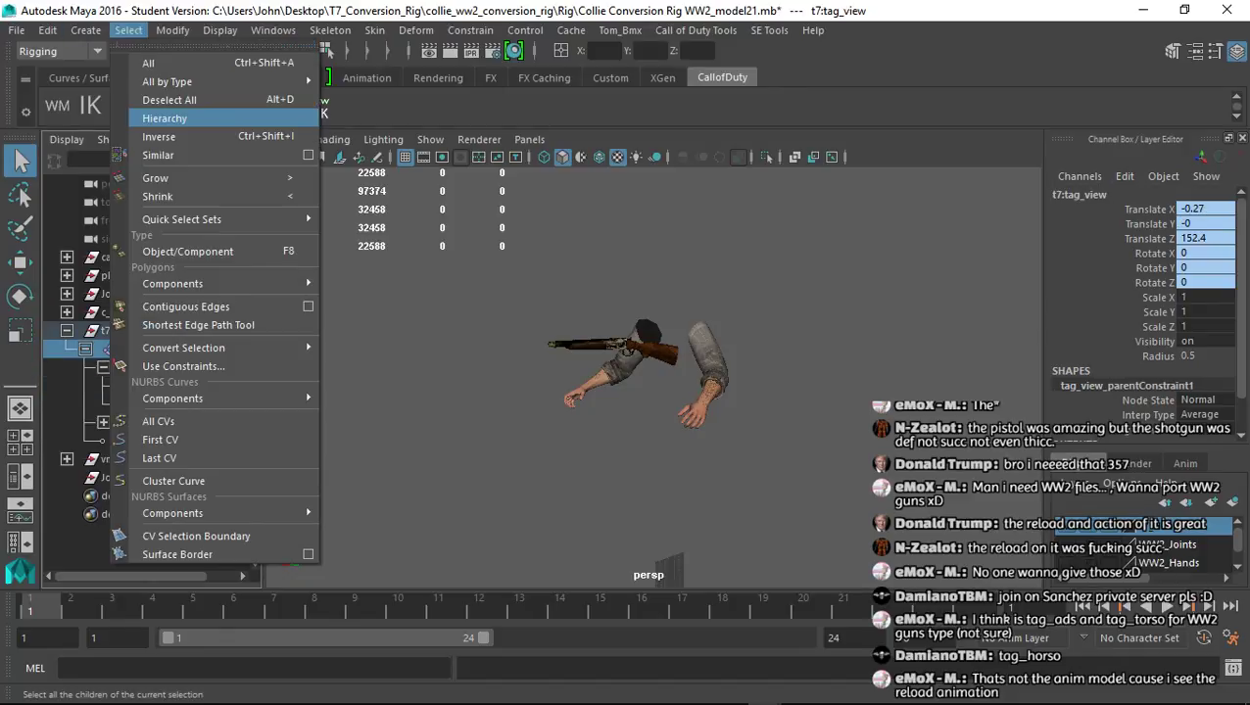
pyautogui.click(164, 118)
pyautogui.click(67, 311)
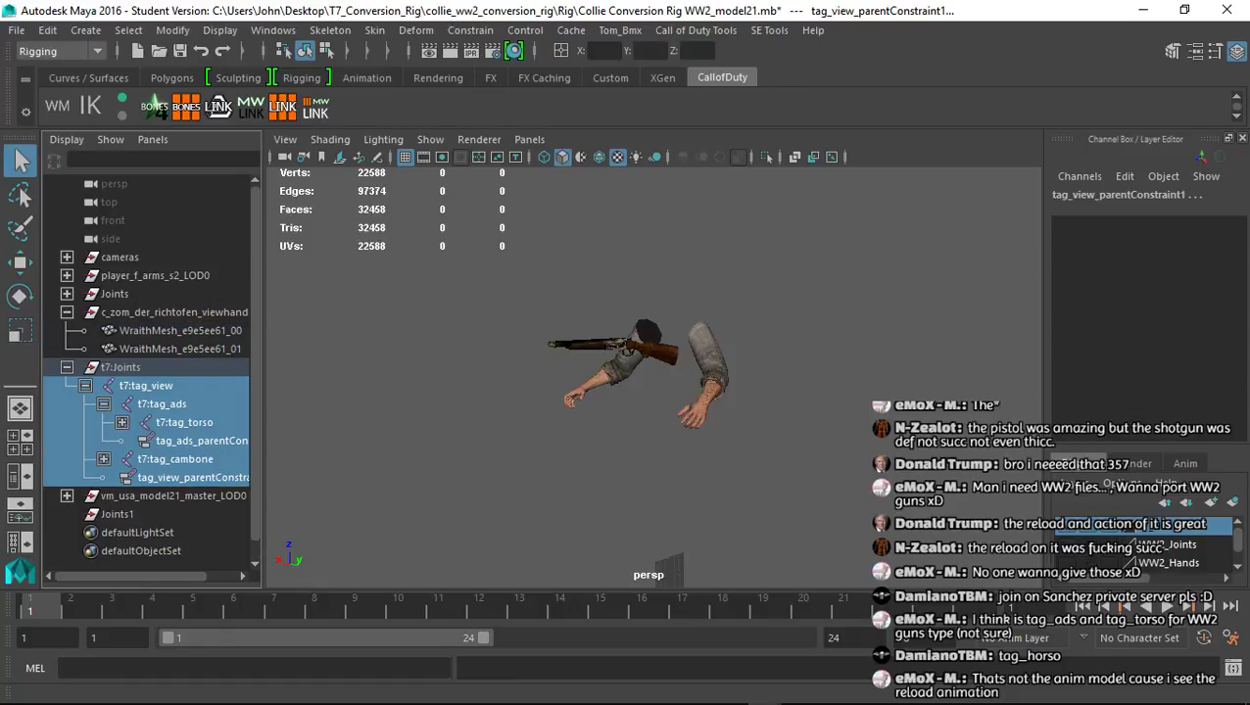
pyautogui.keyDown('ctrl'); pyautogui.click(181, 349); pyautogui.keyUp('ctrl')
pyautogui.click(695, 29)
pyautogui.click(700, 81)
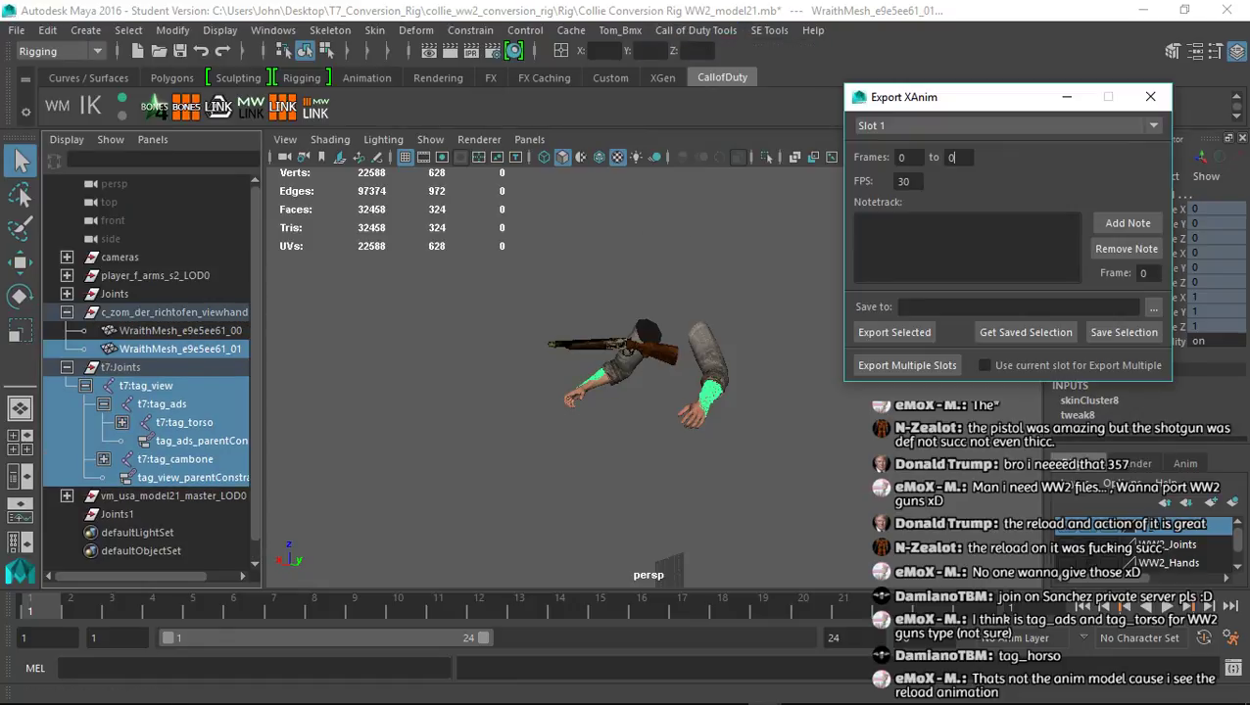
pyautogui.doubleClick(952, 158)
pyautogui.click(1150, 96)
# Export the selection as an XModel over anim_model21.xmodel_export in the Model21 folder, and quit Maya without saving
pyautogui.click(696, 29)
pyautogui.click(707, 59)
pyautogui.click(718, 312)
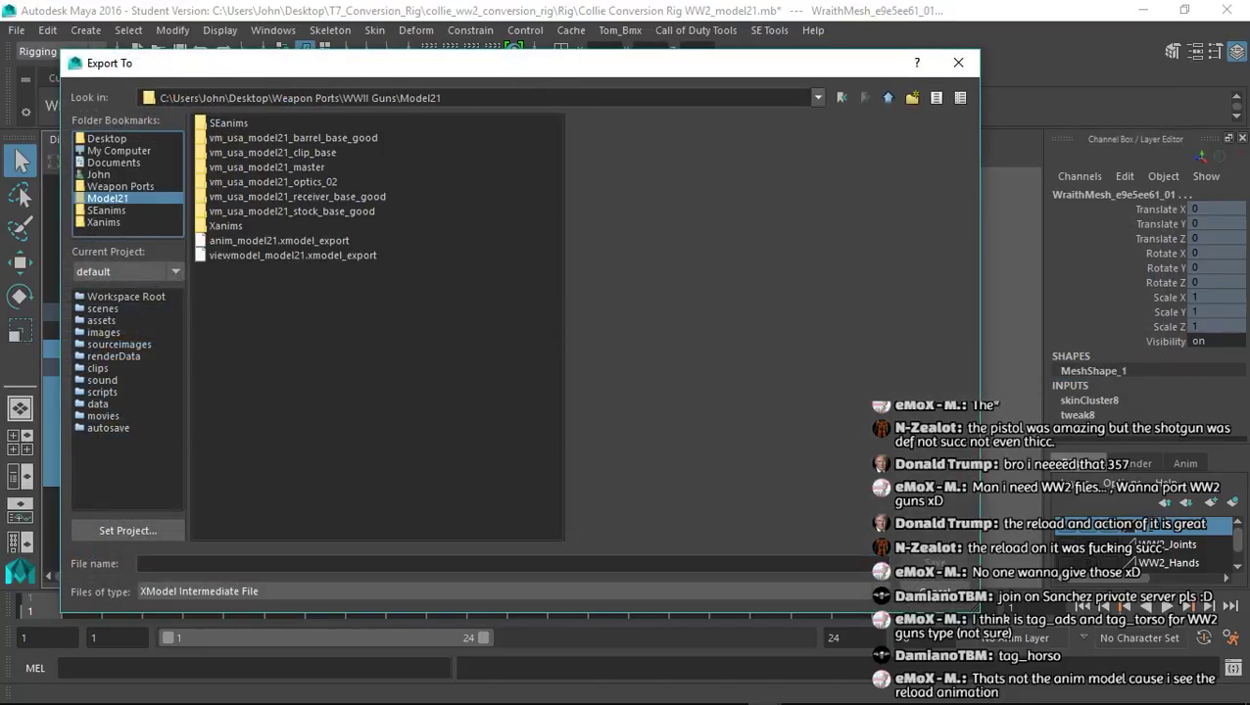
pyautogui.click(279, 240)
pyautogui.click(931, 563)
pyautogui.click(481, 363)
pyautogui.click(473, 335)
pyautogui.click(623, 377)
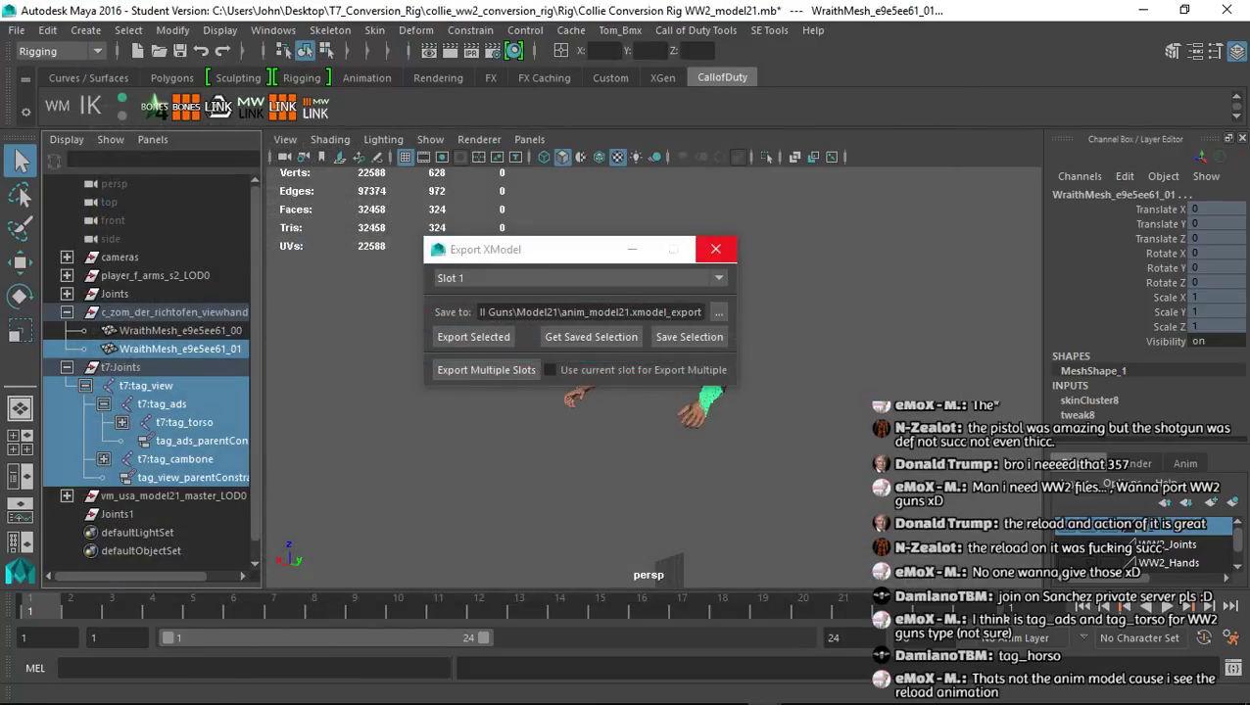
pyautogui.click(715, 249)
pyautogui.click(1226, 10)
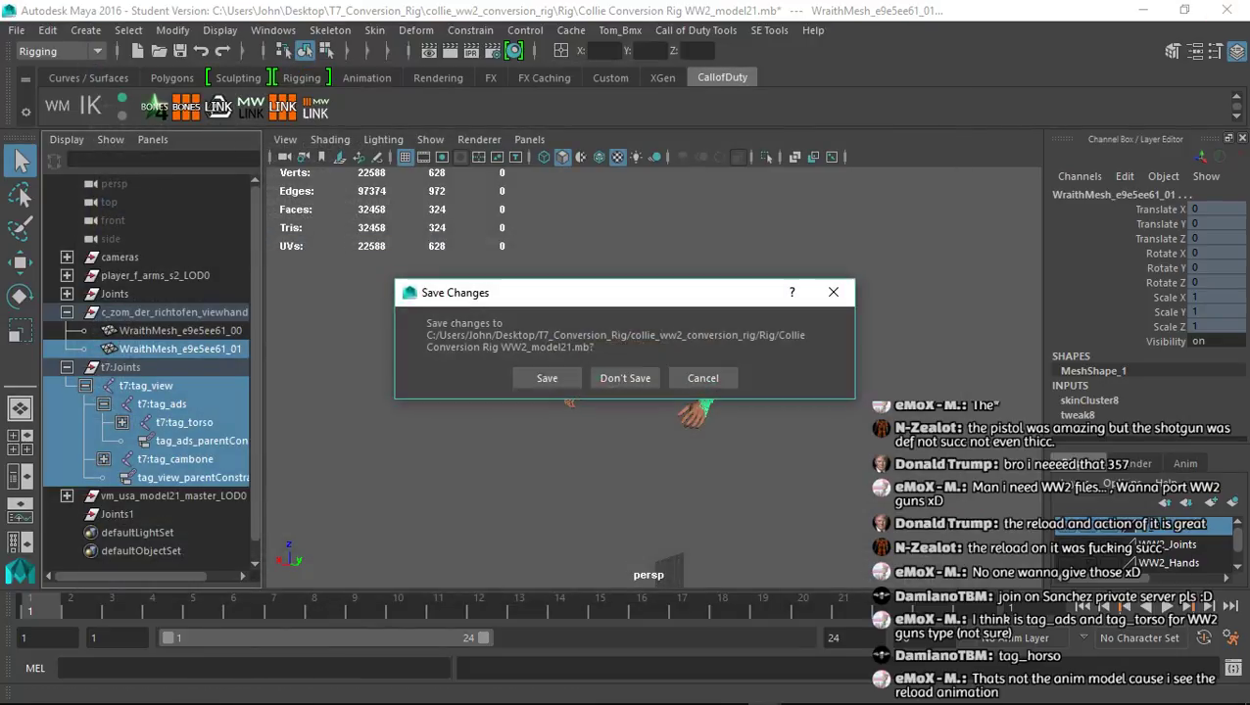
pyautogui.click(625, 378)
# Switch to Kronos and convert anim_model21.xmodel_export from the Model21 folder to its binary format
pyautogui.click(593, 699)
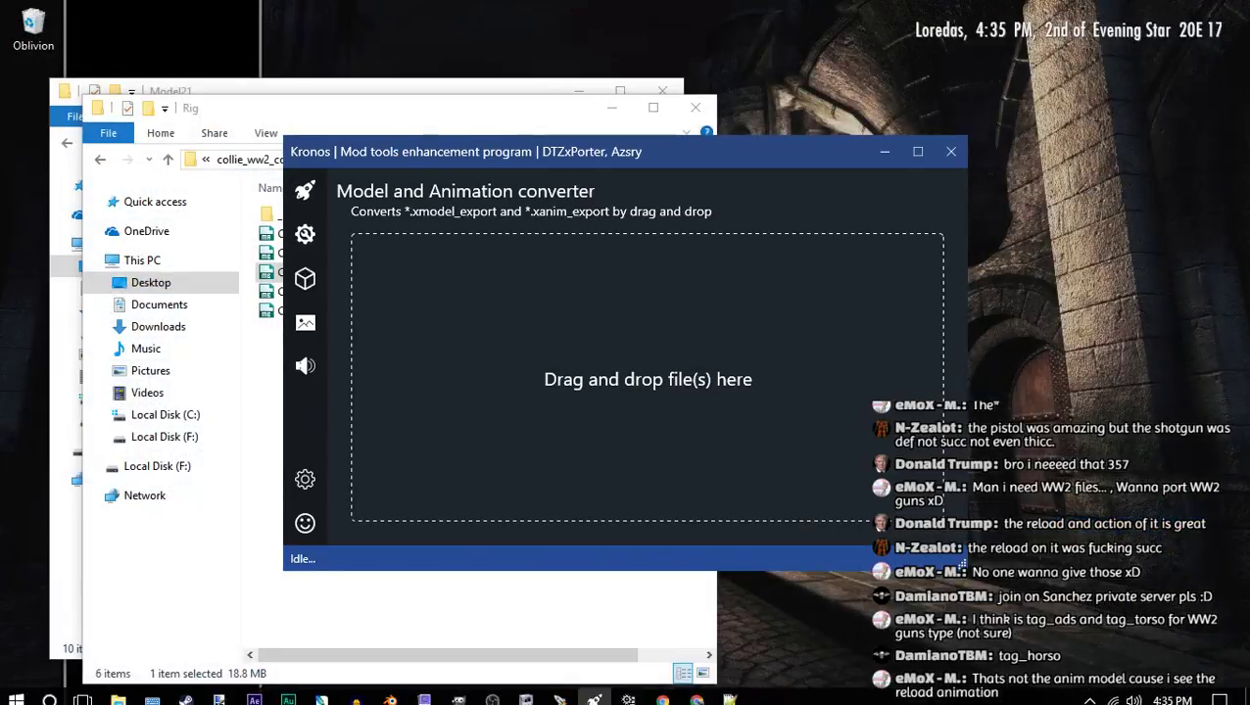
pyautogui.click(117, 692)
pyautogui.click(78, 615)
pyautogui.moveTo(364, 353); pyautogui.dragTo(783, 367)
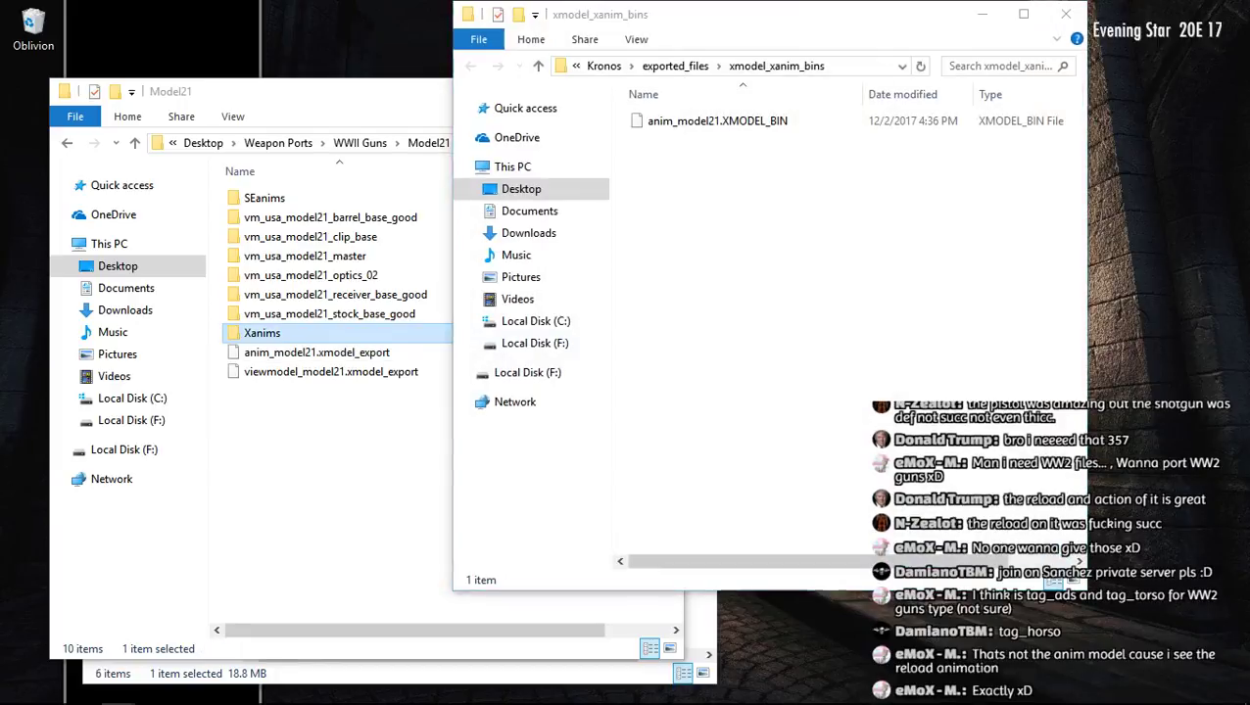
# Convert the ads_down, ads_up and idle xanim_export files from the Xanims folder in Kronos, and close the converter
pyautogui.doubleClick(263, 333)
pyautogui.click(345, 197)
pyautogui.keyDown('ctrl'); pyautogui.click(343, 236); pyautogui.keyUp('ctrl')
pyautogui.keyDown('ctrl'); pyautogui.click(338, 293); pyautogui.keyUp('ctrl')
pyautogui.moveTo(881, 17); pyautogui.dragTo(784, 306)
pyautogui.moveTo(284, 294); pyautogui.dragTo(774, 257)
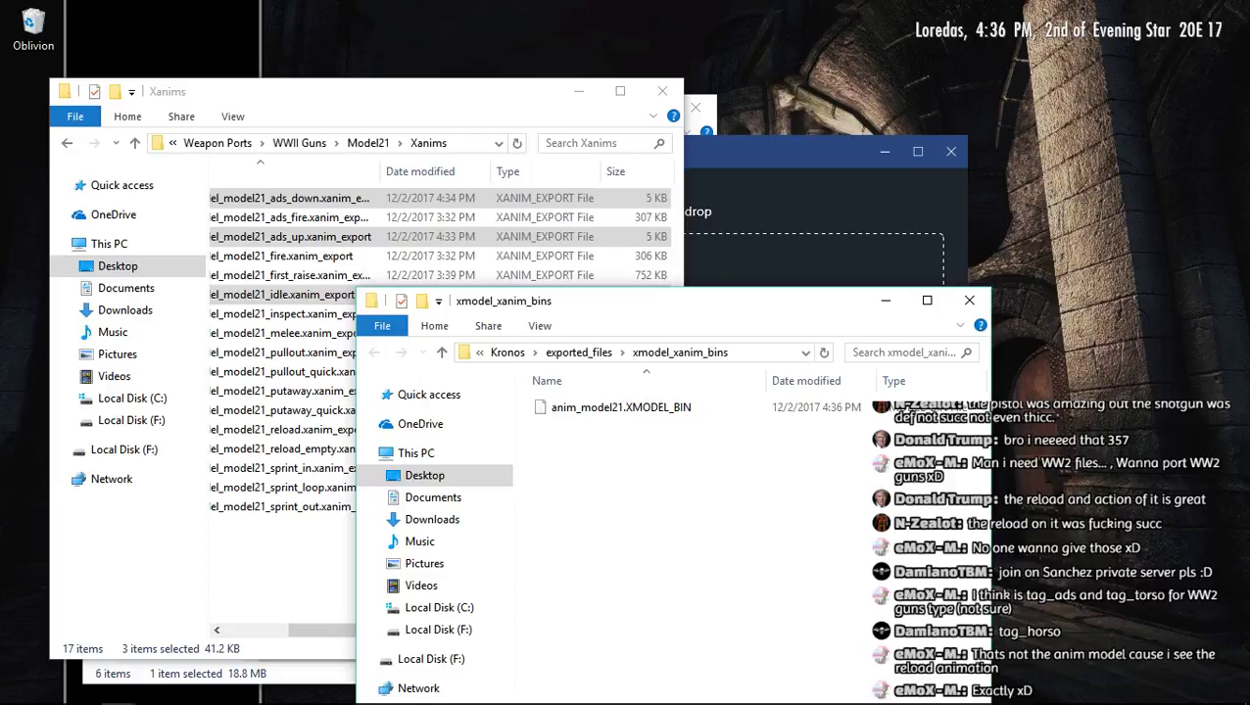
pyautogui.moveTo(764, 300); pyautogui.dragTo(464, 155)
pyautogui.click(951, 152)
# Move anim_model21.XMODEL_BIN into the model_export\ported_weapons\Model21 folder, replacing the existing file
pyautogui.moveTo(361, 402); pyautogui.dragTo(428, 279)
pyautogui.click(412, 262)
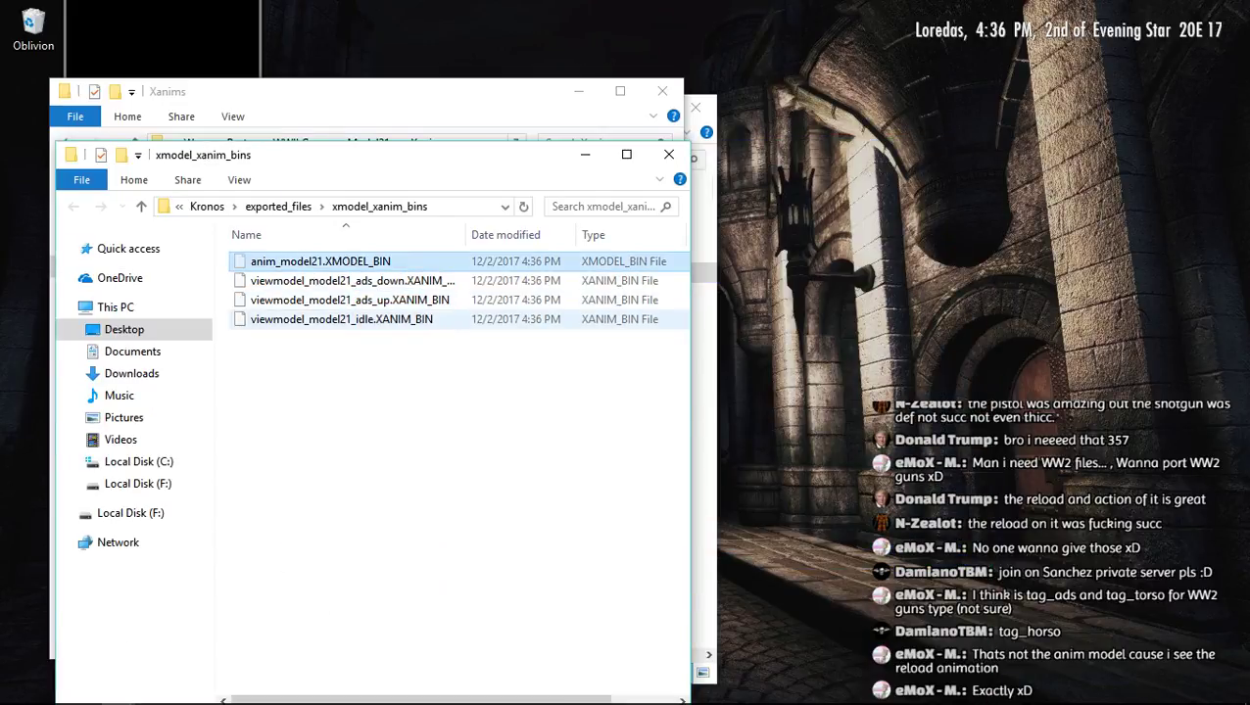
pyautogui.click(318, 599)
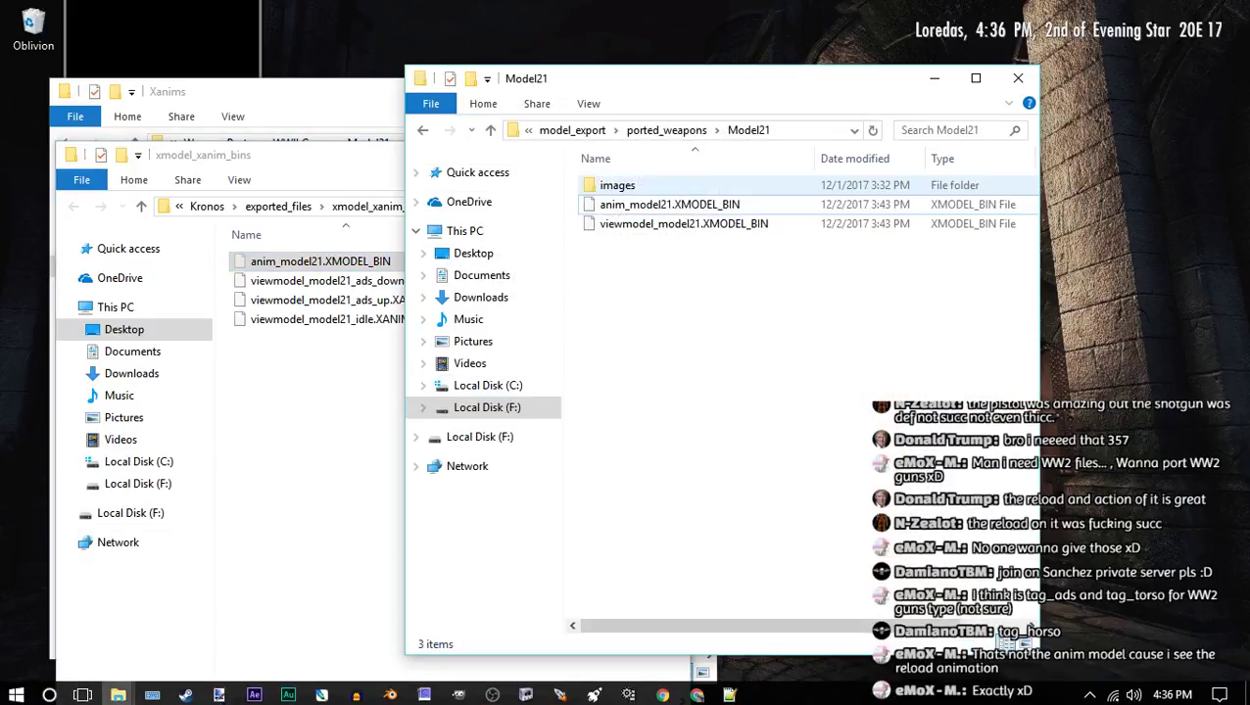
pyautogui.hotkey('ctrl', 'v')
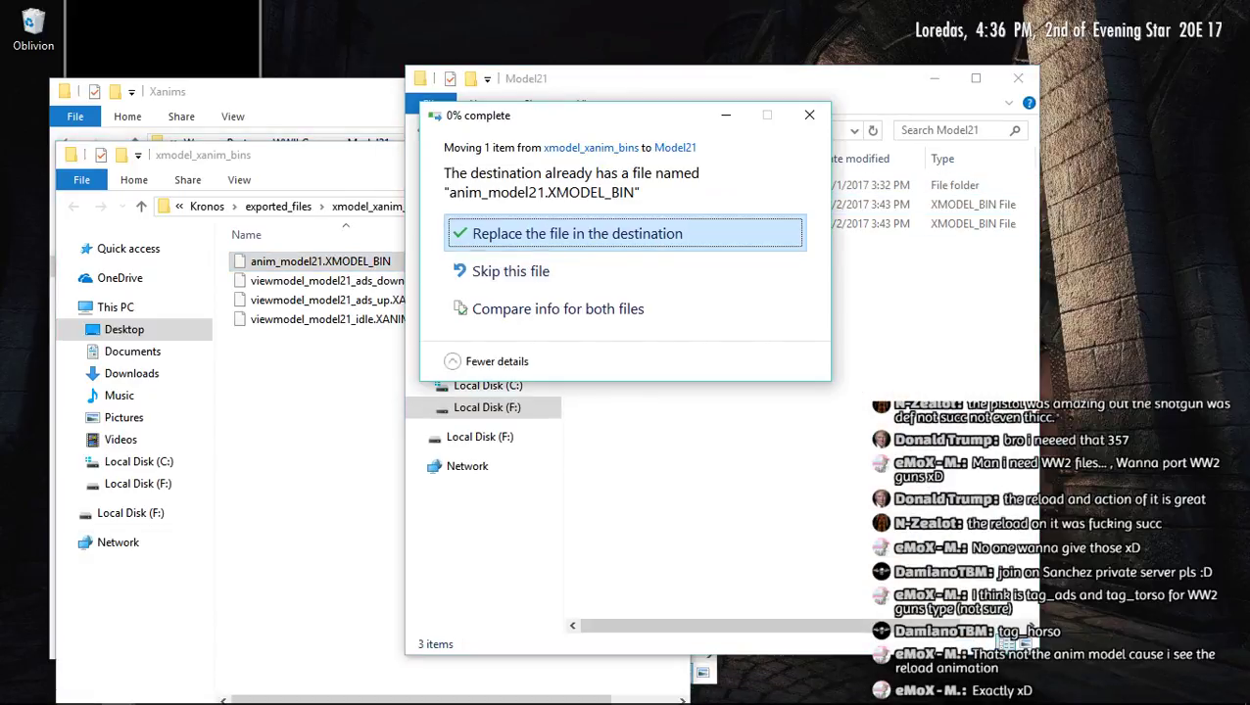
pyautogui.press('Return')
# Open the xanim_export\ported_weapons\model21 folder inside the Call of Duty Black Ops III directory
pyautogui.click(572, 131)
pyautogui.click(619, 130)
pyautogui.scroll(-6, 676, 392)
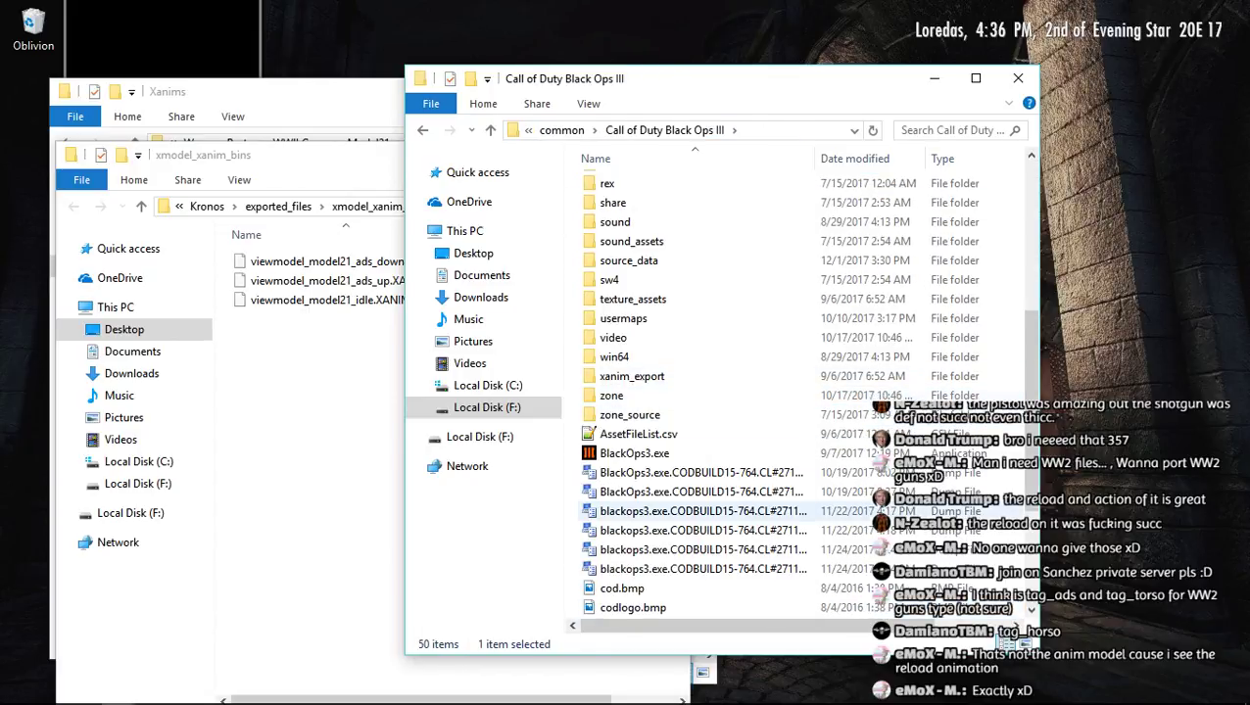
pyautogui.click(632, 376)
pyautogui.click(630, 415)
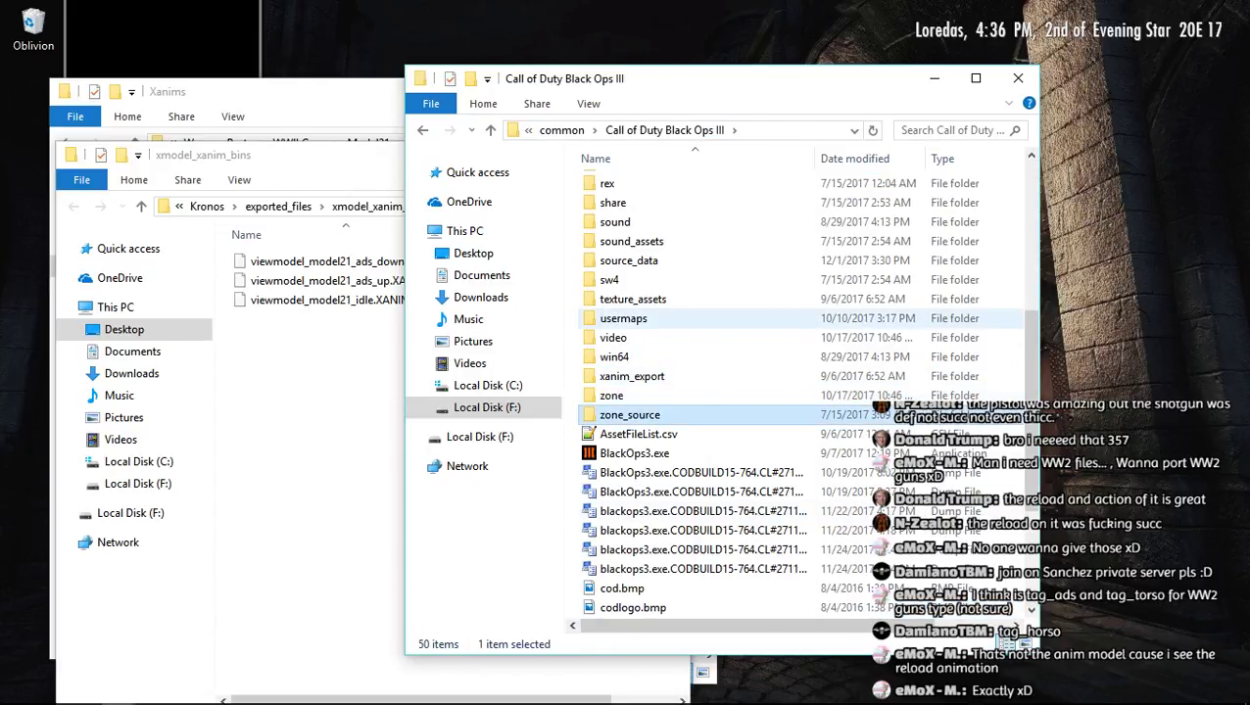
pyautogui.doubleClick(632, 376)
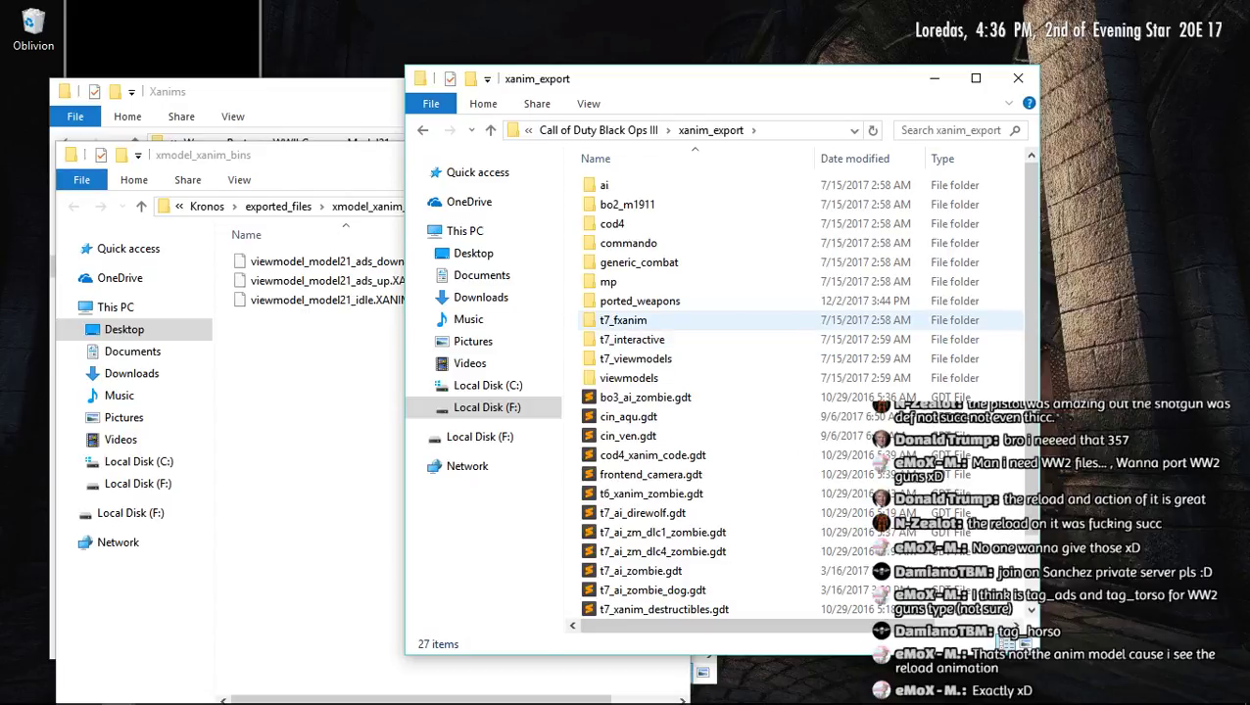
pyautogui.doubleClick(639, 300)
pyautogui.press('p')
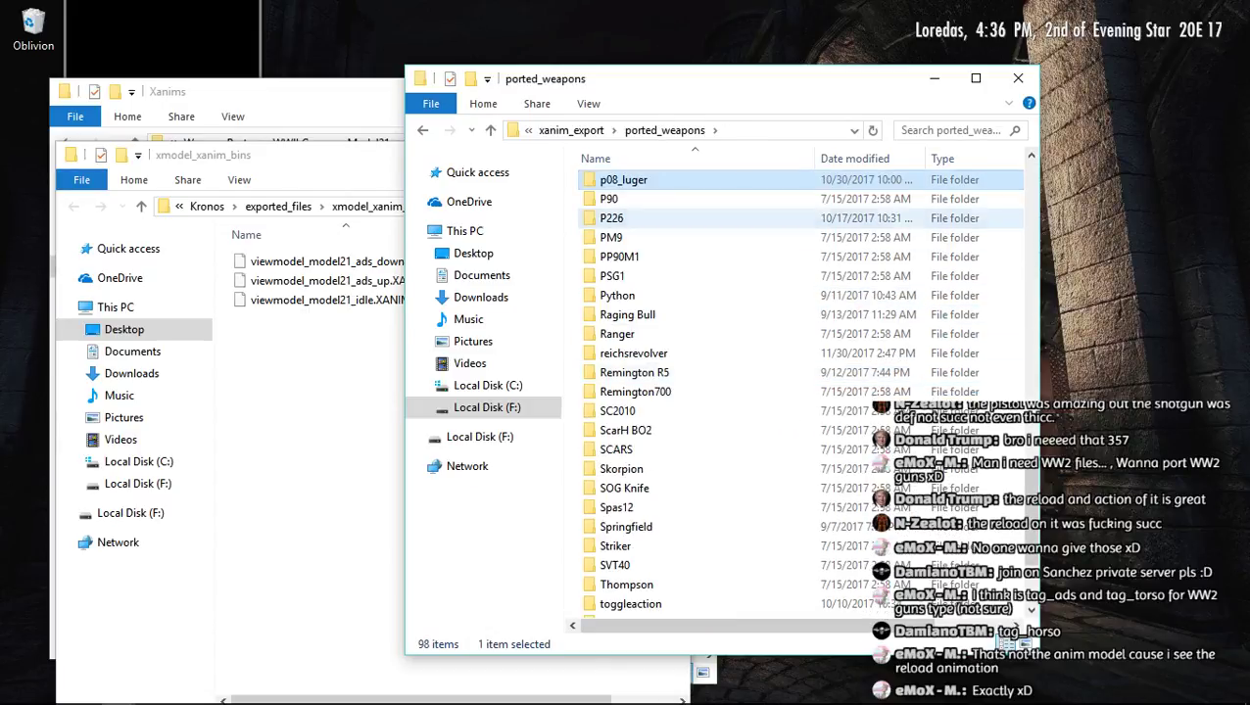
pyautogui.click(632, 219)
pyautogui.press('m')
pyautogui.press('o')
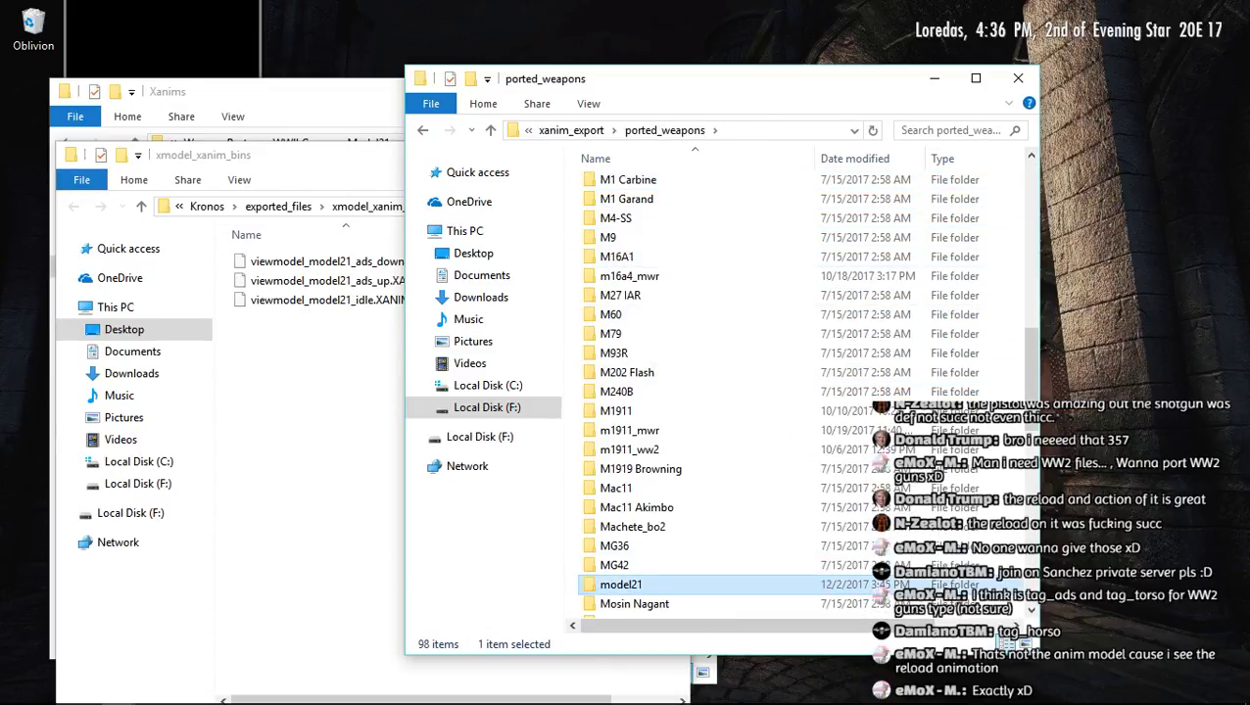
pyautogui.press('Return')
# Copy the converted ads_down, ads_up and idle XANIM_BIN files into the model21 folder, replacing the existing ones
pyautogui.moveTo(333, 409); pyautogui.dragTo(354, 259)
pyautogui.moveTo(745, 407); pyautogui.dragTo(1016, 638)
pyautogui.click(608, 204)
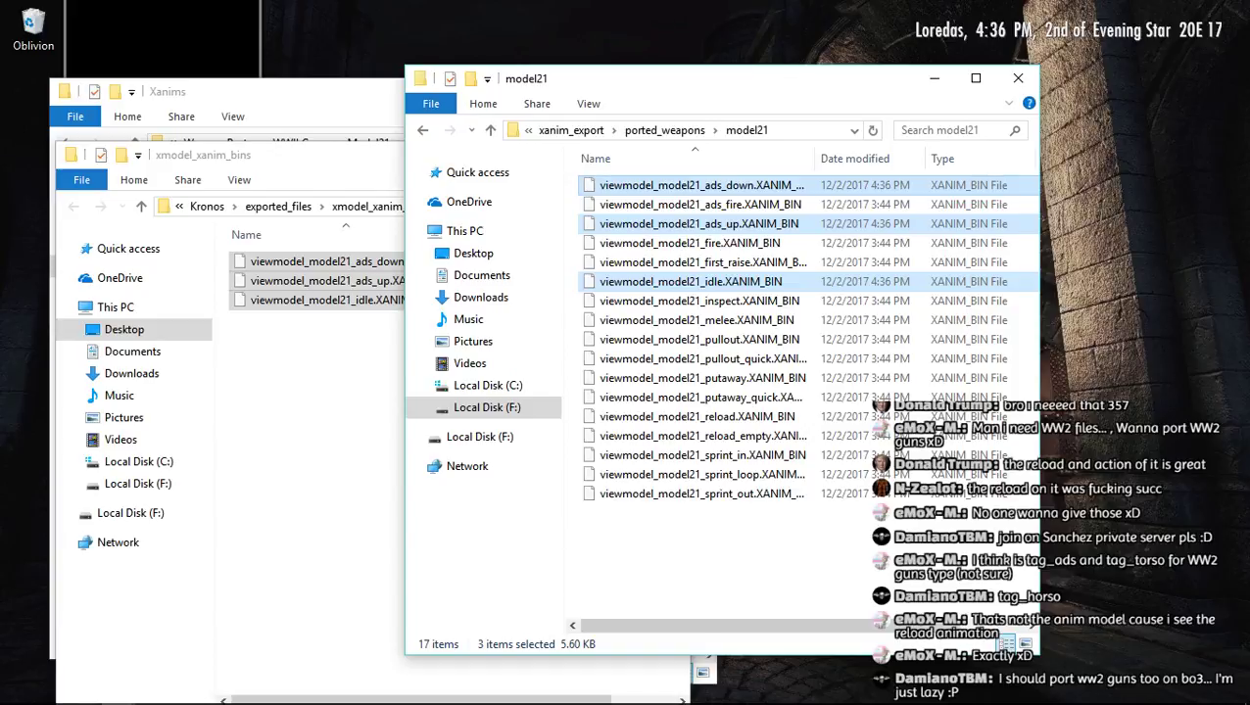
# Delete the three XANIM_BIN files from Kronos's xmodel_xanim_bins folder, close it and minimize the other folder windows
pyautogui.click(323, 421)
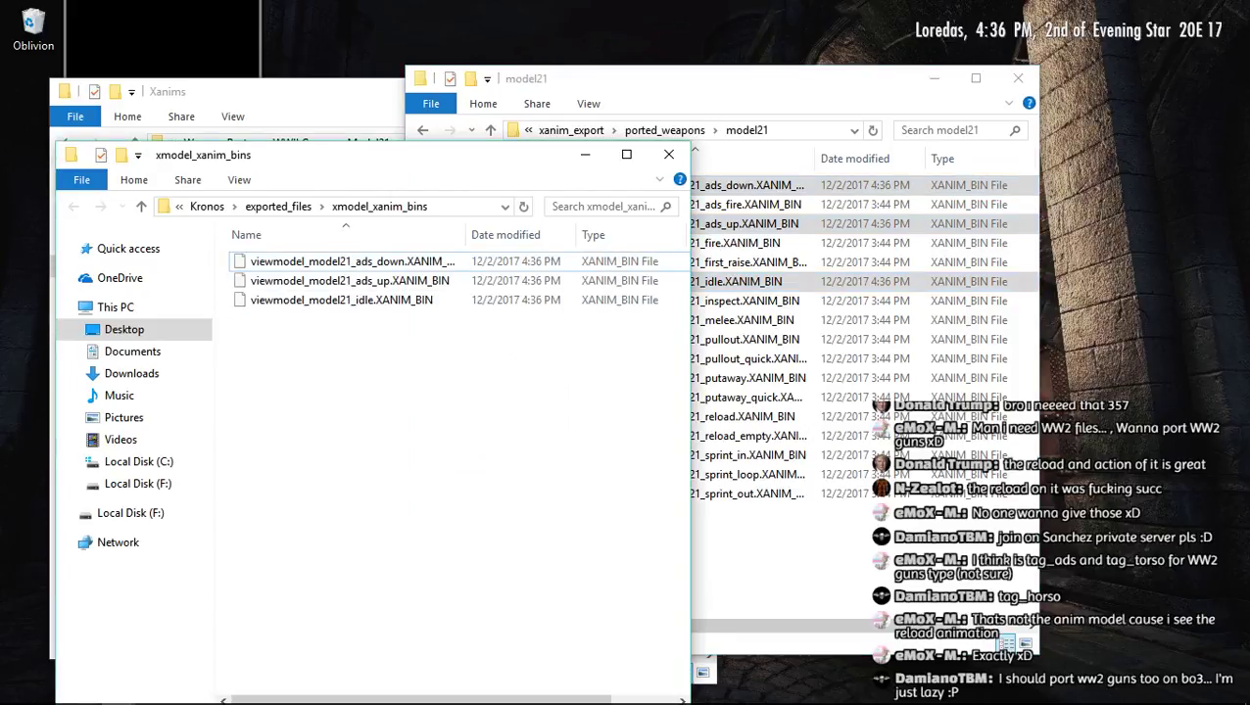
pyautogui.moveTo(419, 336); pyautogui.dragTo(227, 261)
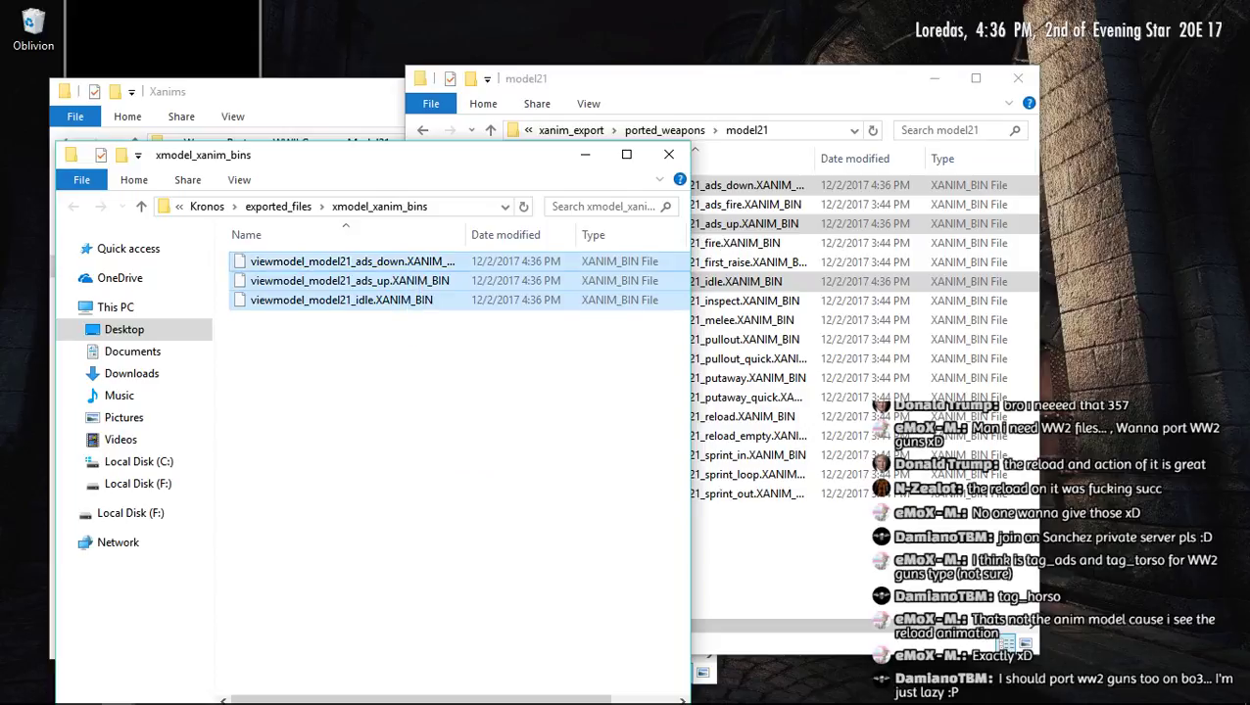
pyautogui.press('Delete')
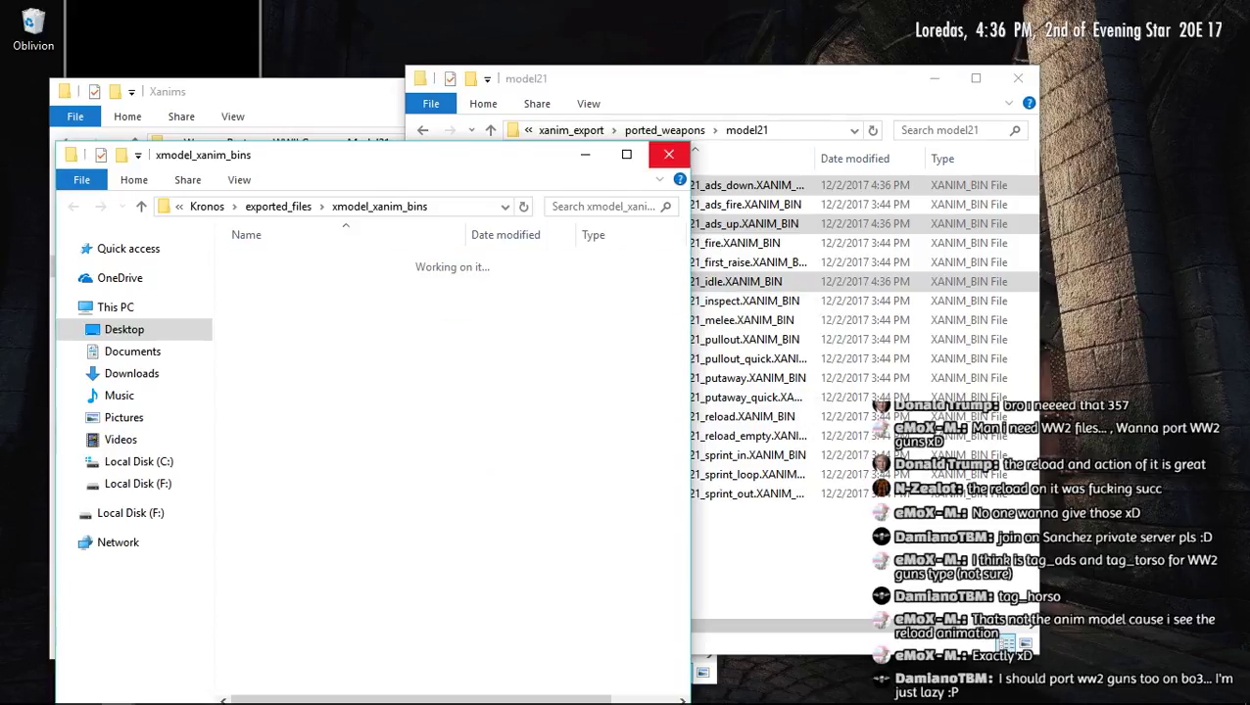
pyautogui.click(668, 154)
pyautogui.click(323, 92)
pyautogui.click(579, 91)
pyautogui.click(934, 79)
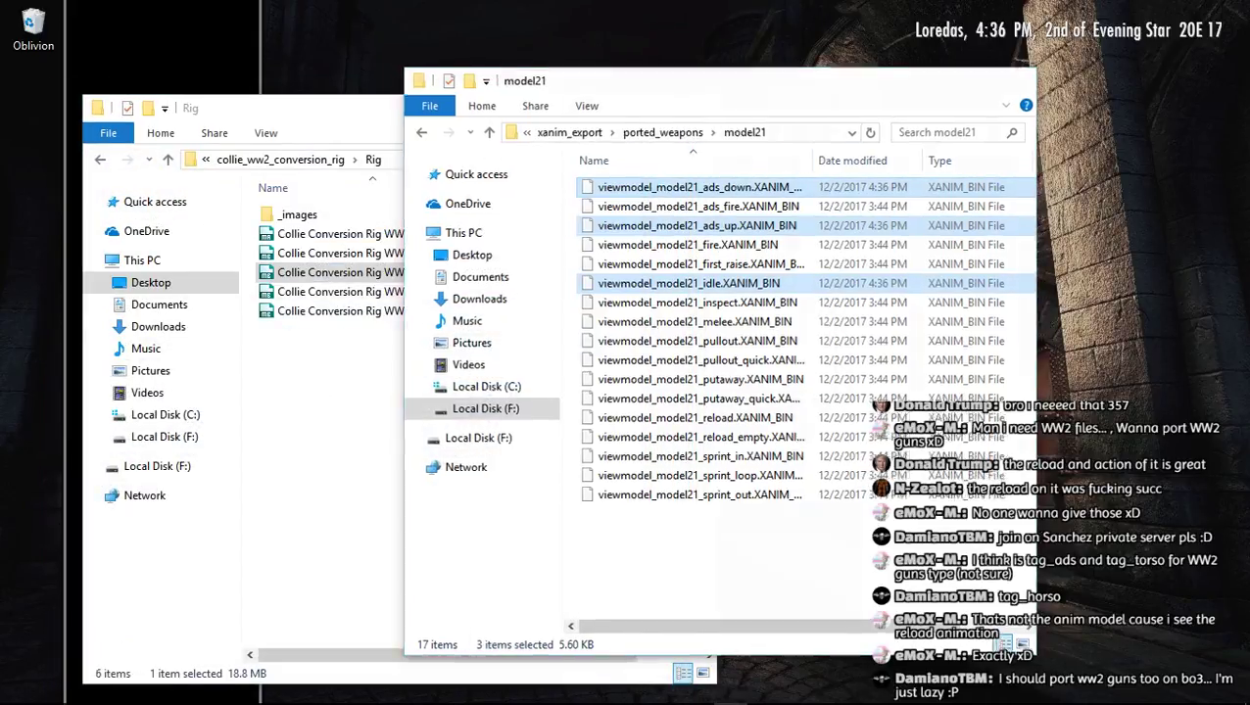
pyautogui.click(612, 107)
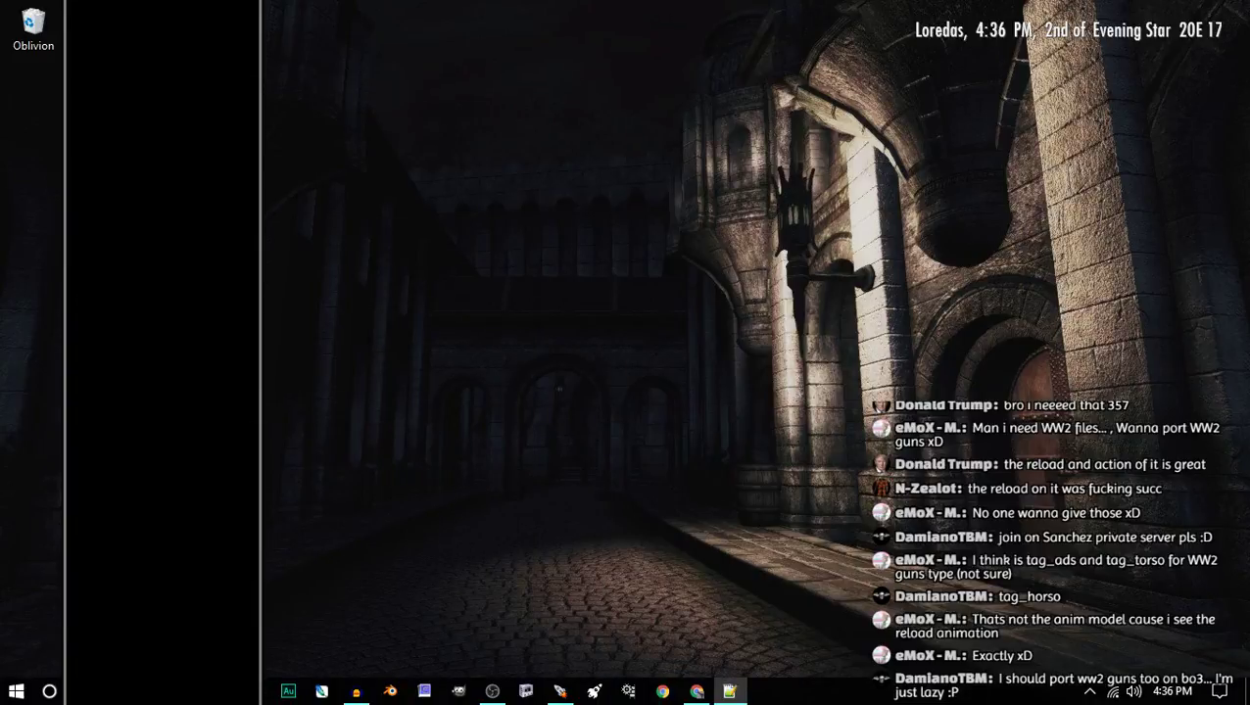
# Switch to Black Ops III Mod Tools Launcher and build zm_yt with Link enabled and Run disabled, then minimize the launcher
pyautogui.click(559, 690)
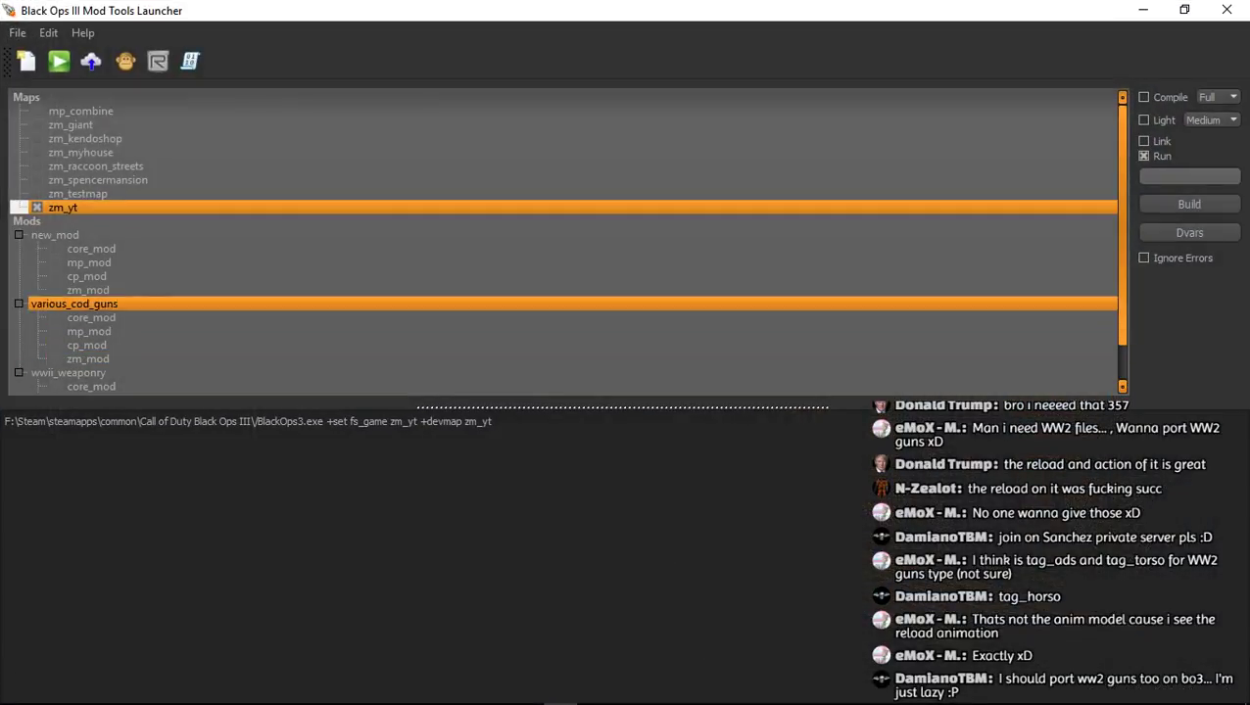
pyautogui.click(1143, 141)
pyautogui.click(1143, 156)
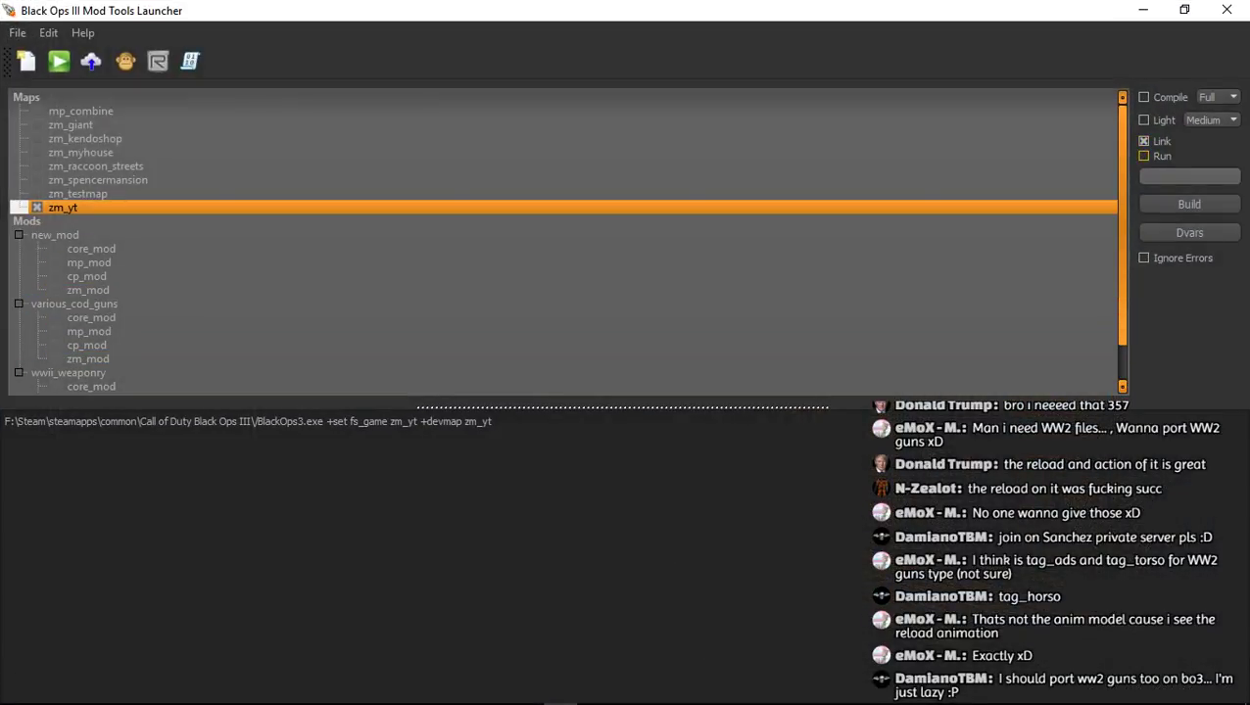
pyautogui.click(1188, 204)
pyautogui.click(1142, 9)
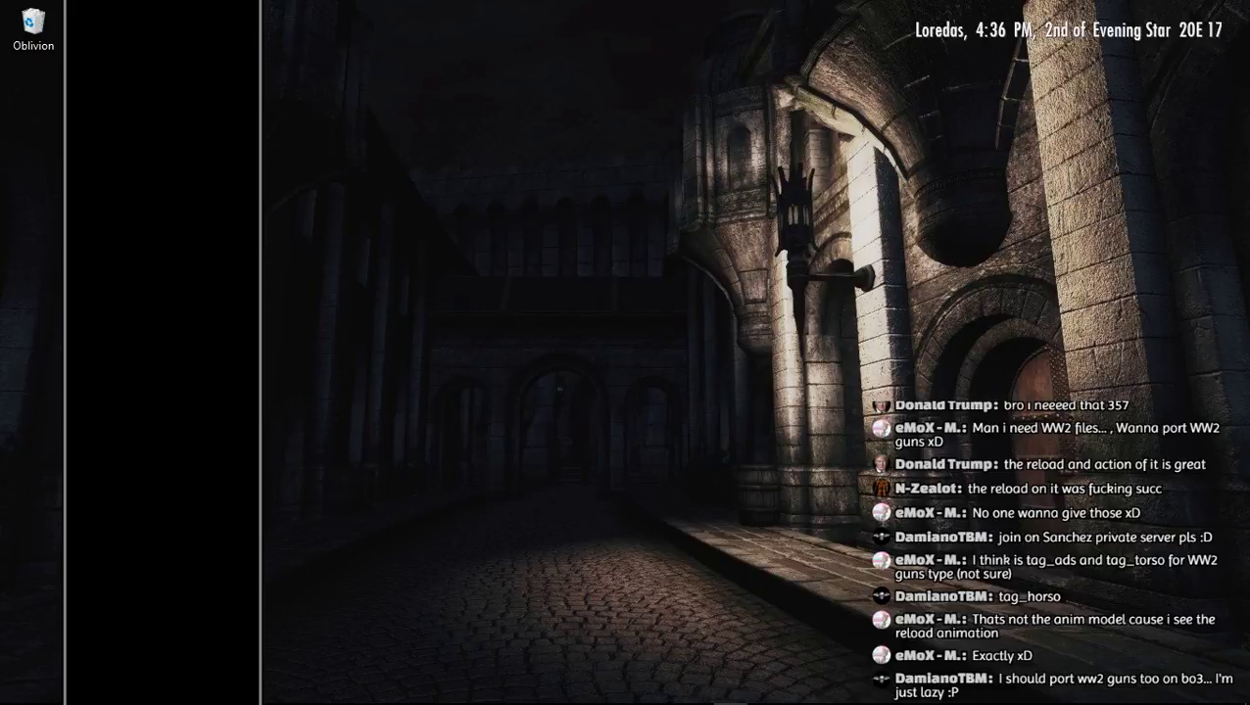
# Check the progress of the zm_yt link in the Mod Tools Launcher
pyautogui.moveTo(754, 119); pyautogui.dragTo(878, 472)
pyautogui.moveTo(594, 702)
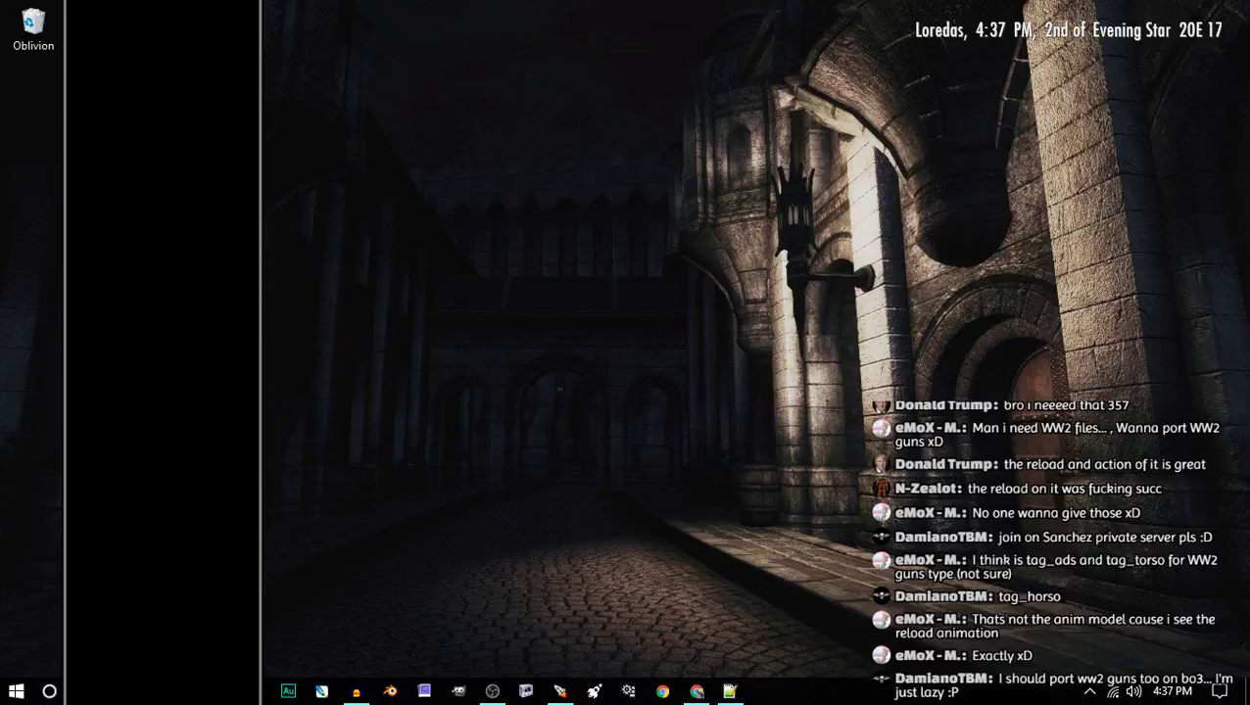
pyautogui.click(559, 691)
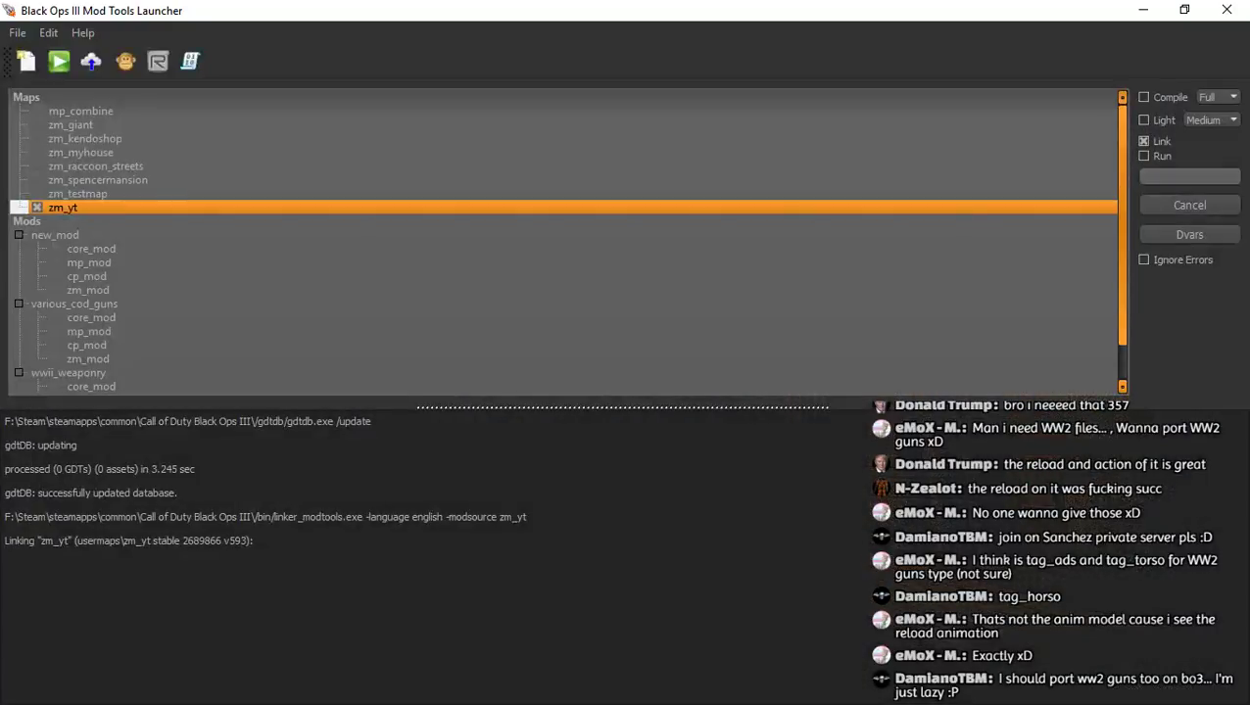
pyautogui.click(1142, 9)
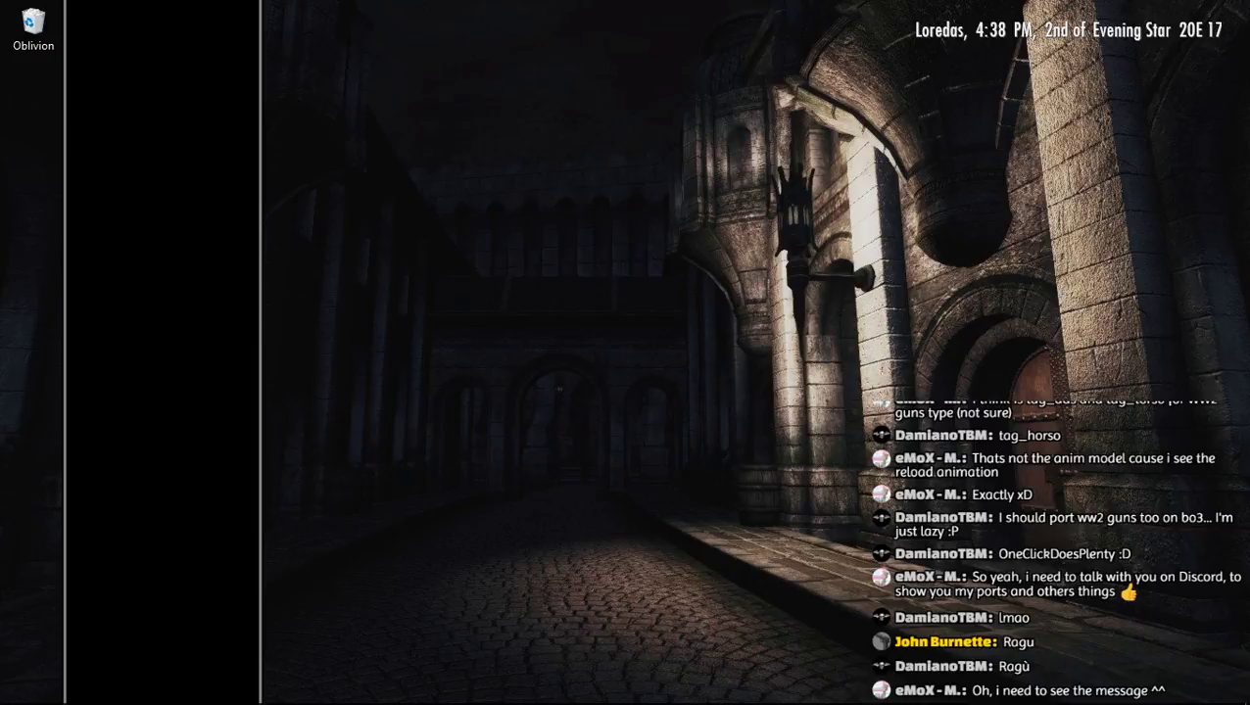
pyautogui.moveTo(728, 702)
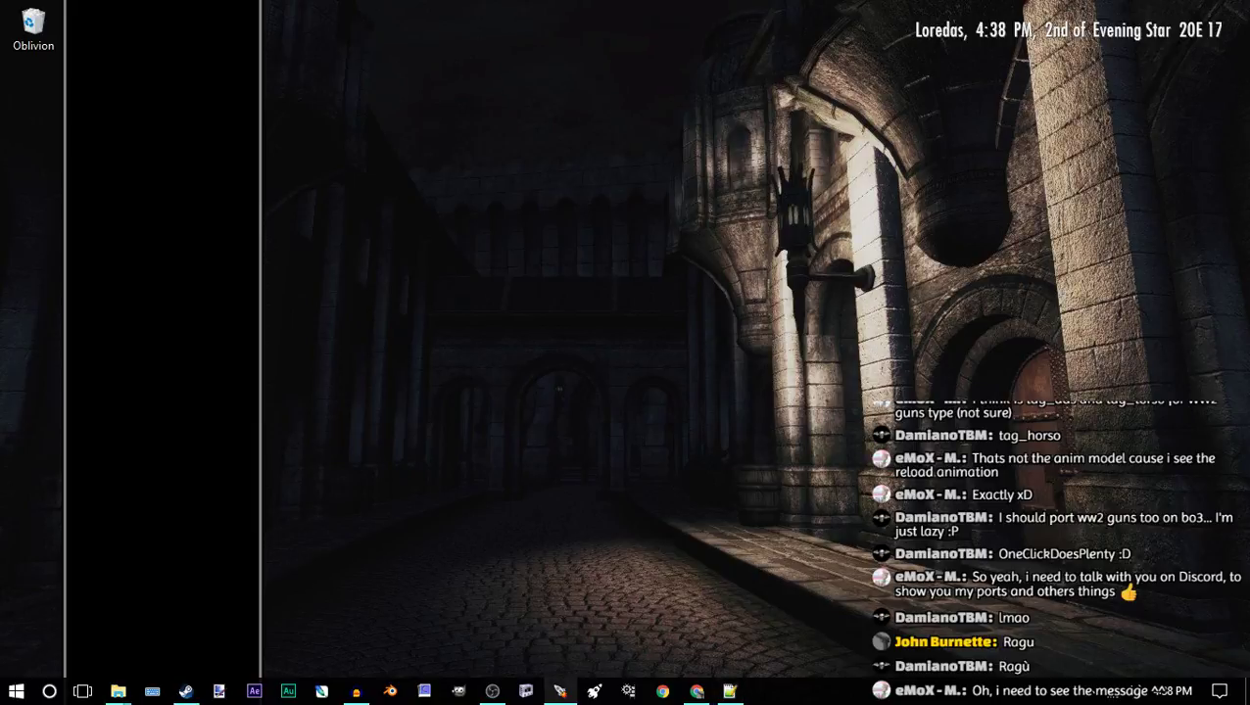
# Review the zm_yt linker output again in the Mod Tools Launcher and minimize the launcher
pyautogui.click(559, 692)
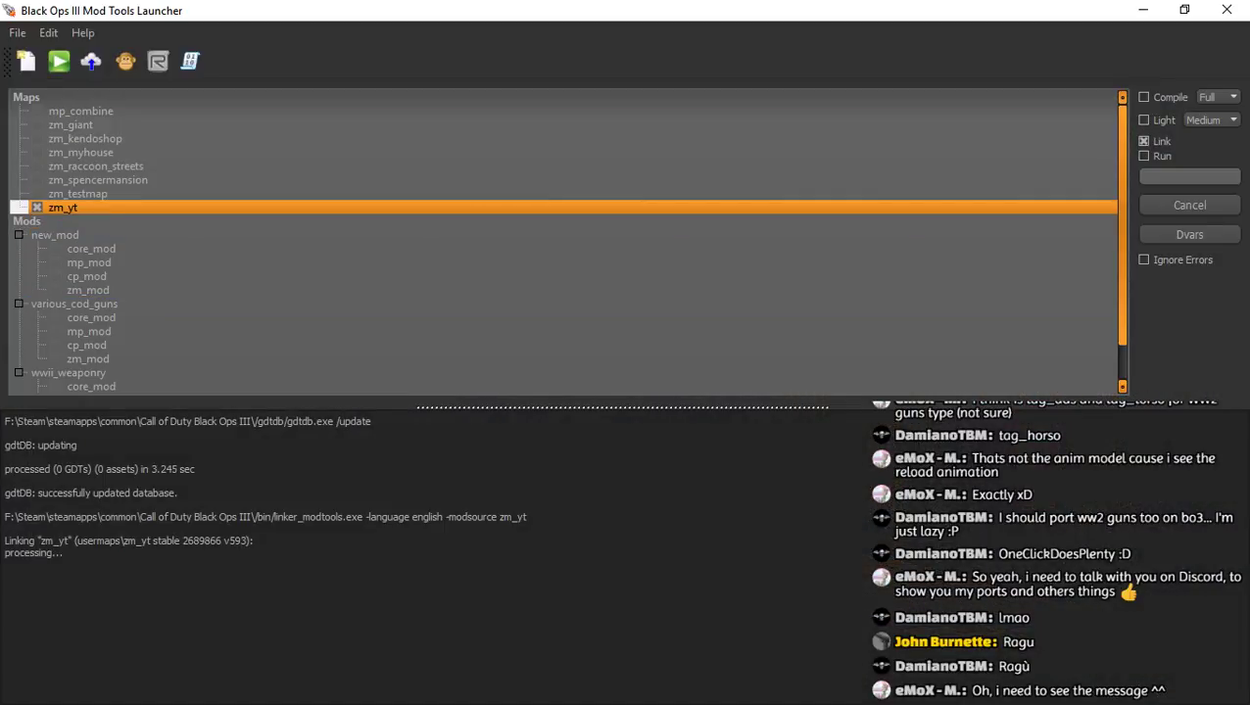
pyautogui.click(1142, 9)
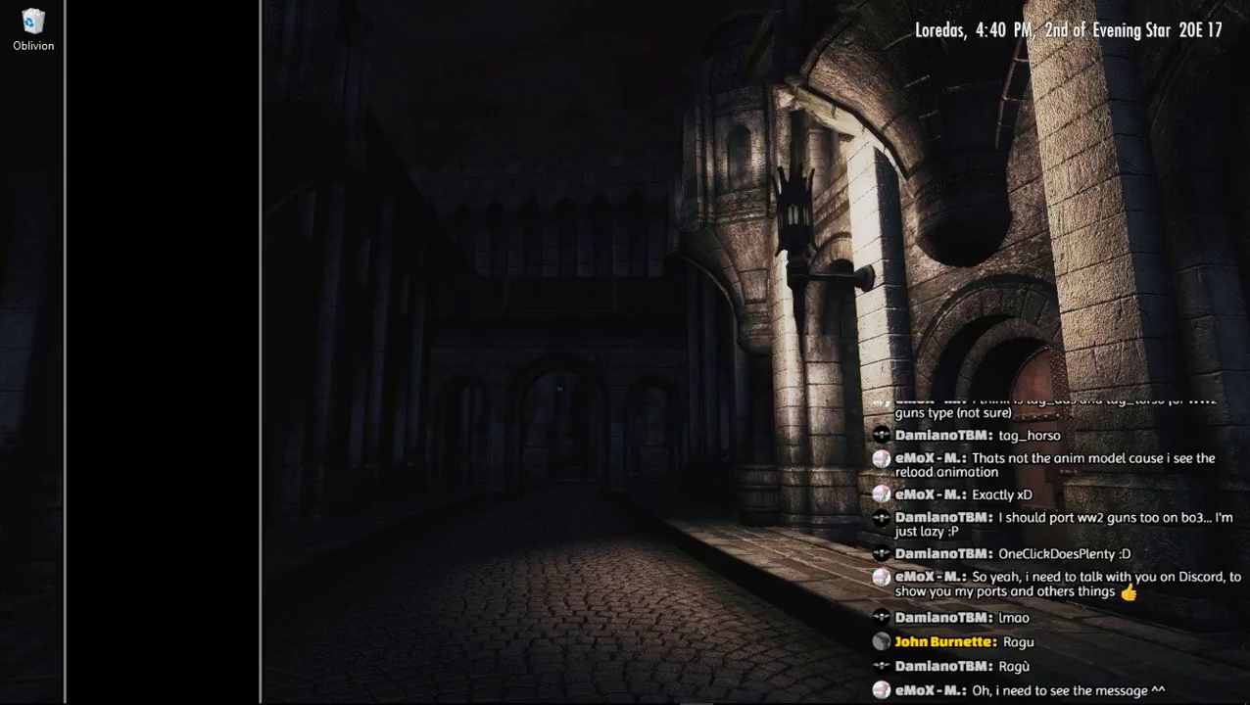
# Launch zm_yt from the Mod Tools Launcher with Link disabled and Run enabled, and allow Black Ops III to start with the requested parameters
pyautogui.moveTo(355, 691)
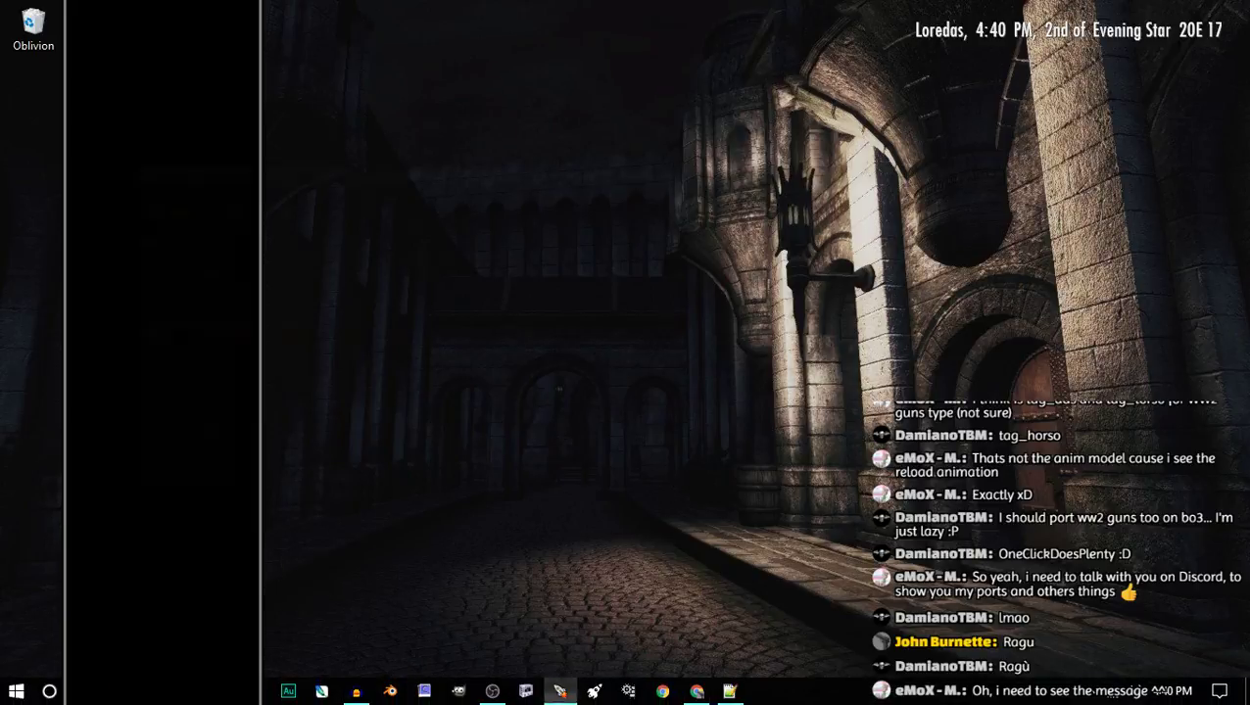
pyautogui.click(559, 692)
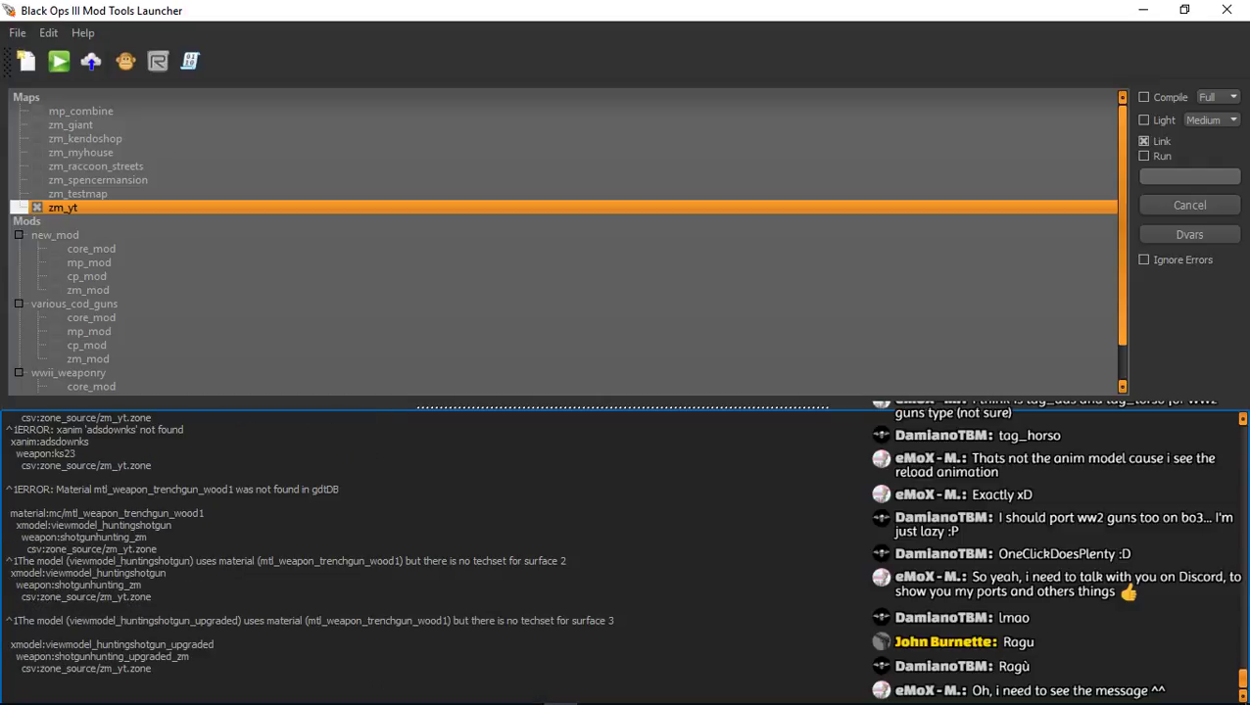
pyautogui.click(1144, 157)
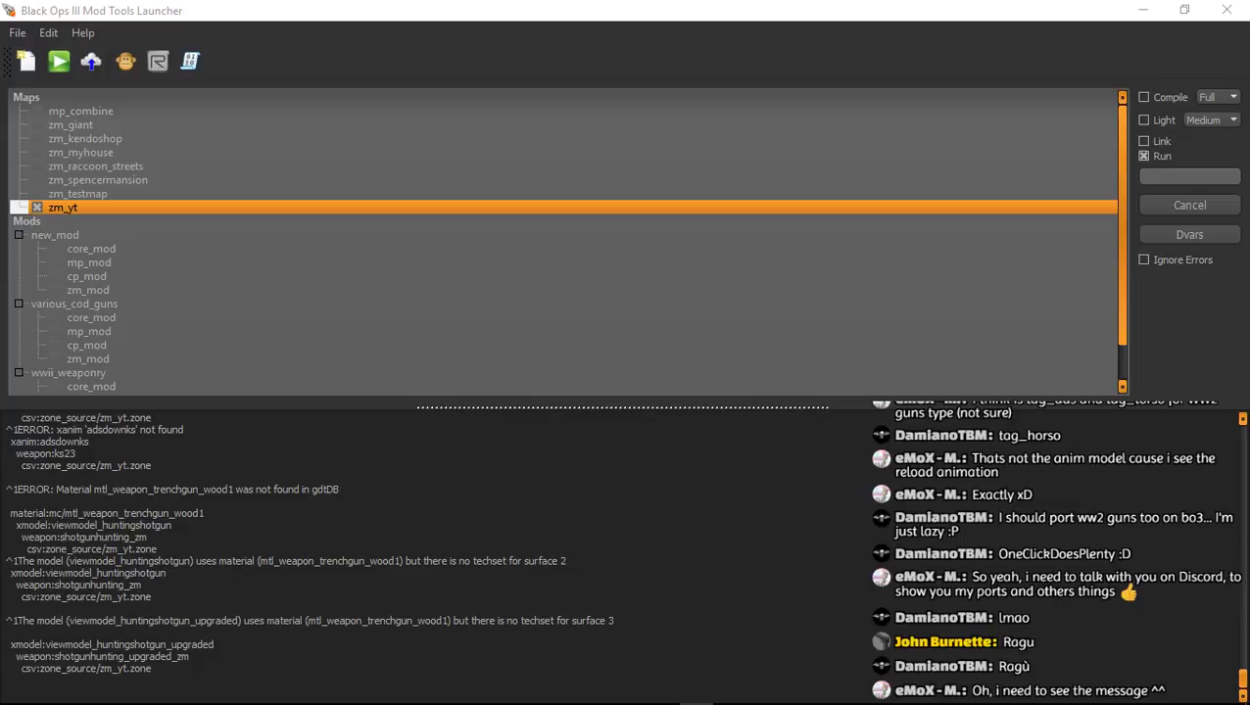
pyautogui.moveTo(730, 691)
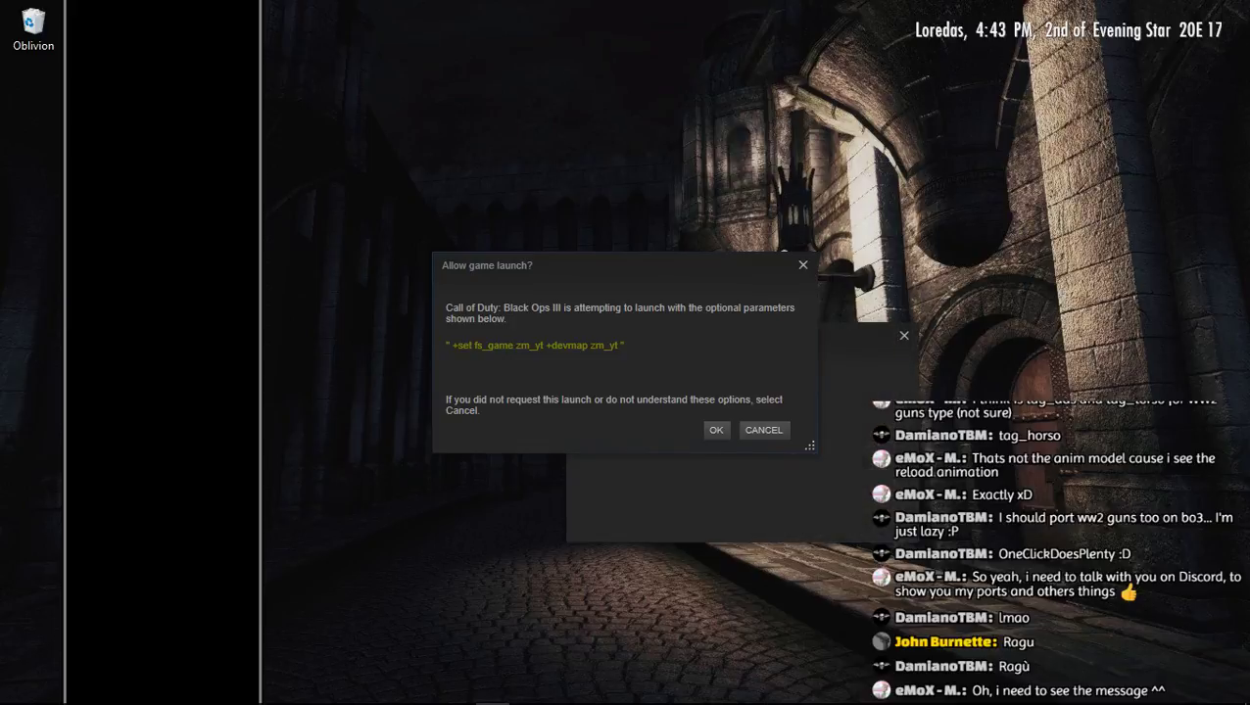
pyautogui.click(716, 430)
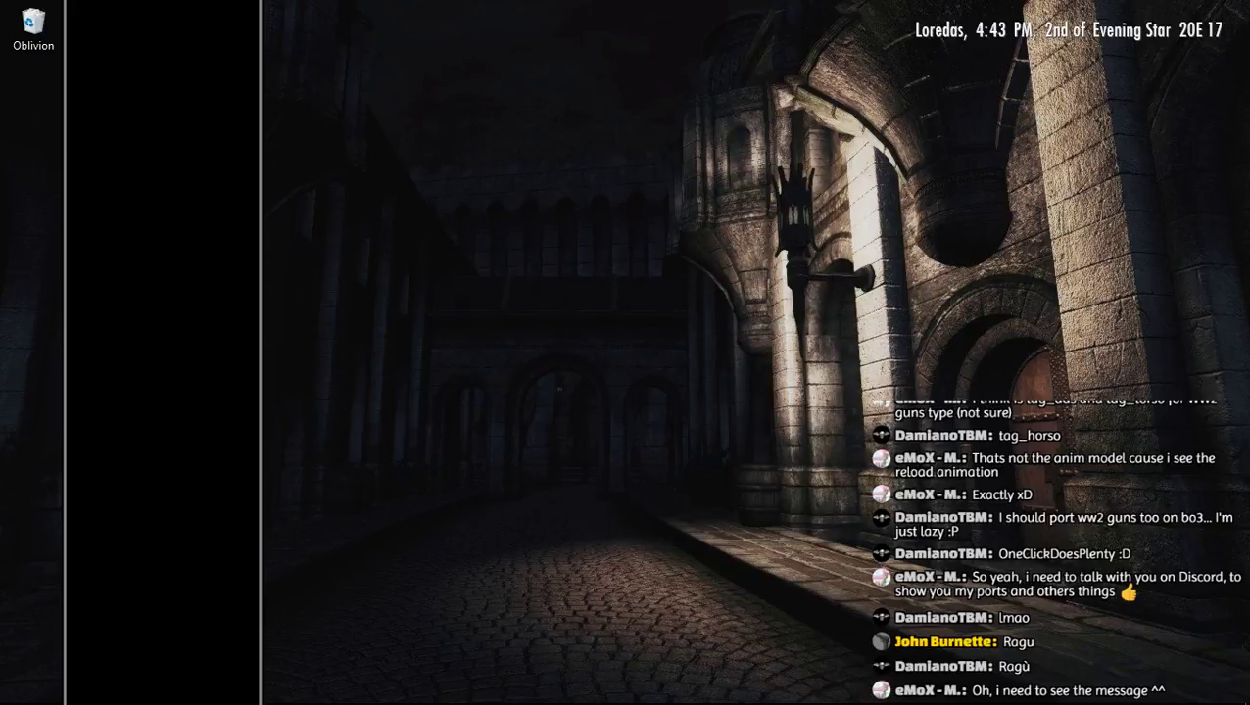